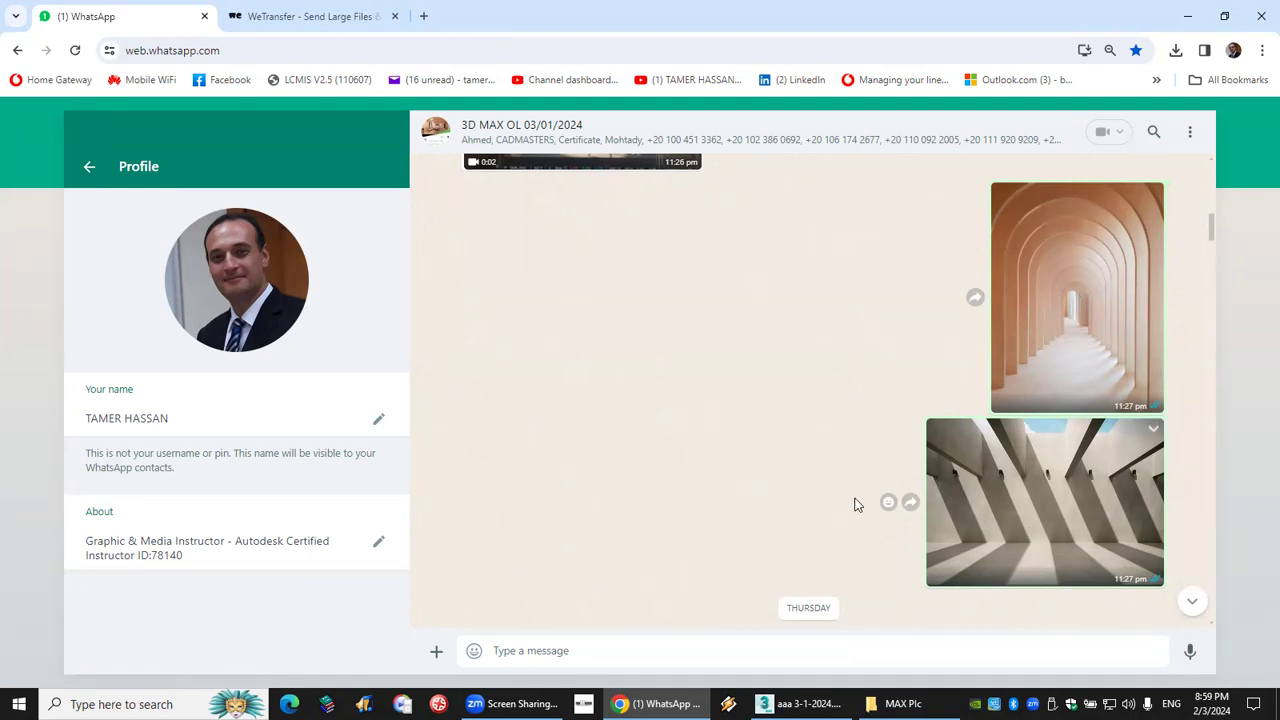
Enlarge the second chat render in WhatsApp's viewer, then return to the 3ds Max scene.
{"action": "left_click", "coordinate": [1033, 503]}
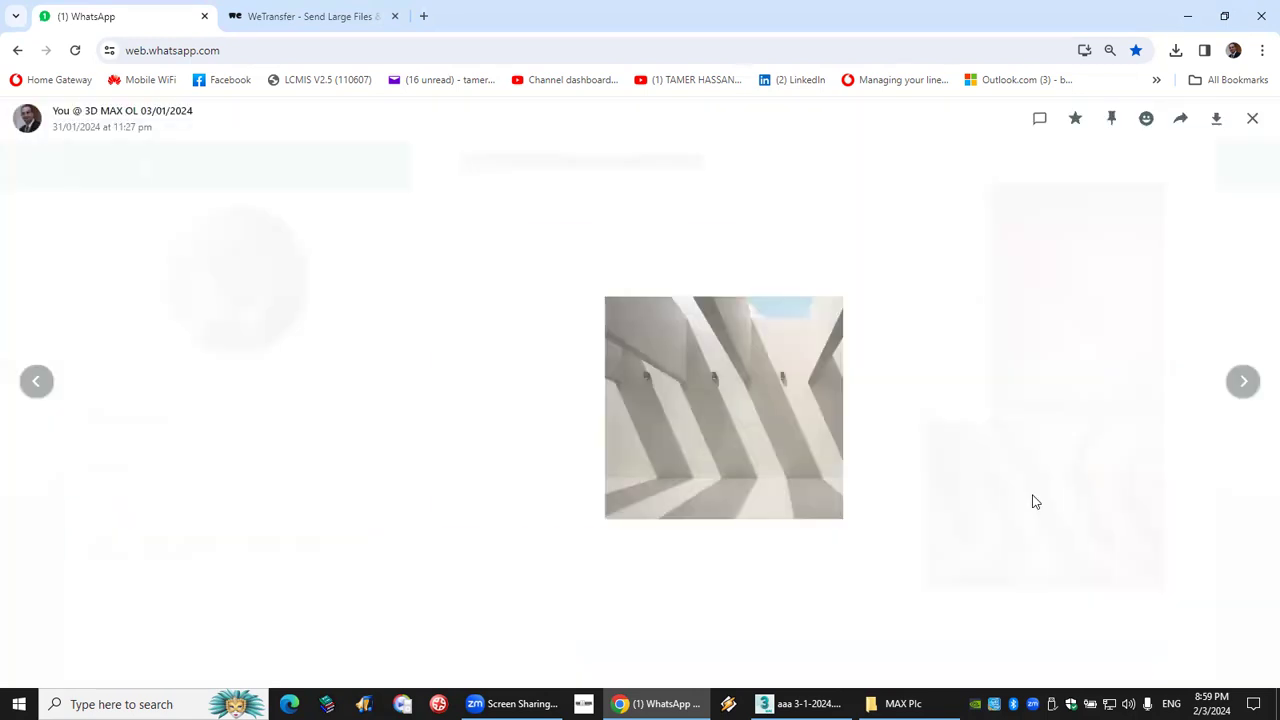
{"action": "left_click", "coordinate": [629, 391]}
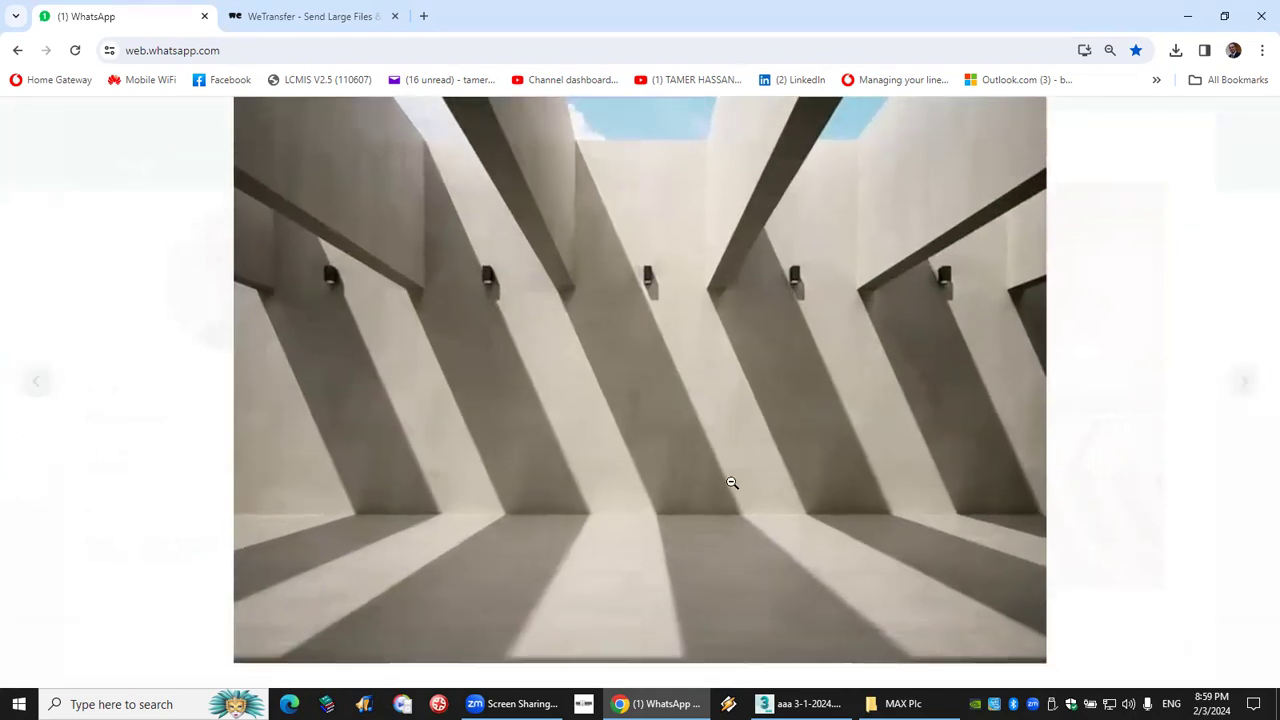
{"action": "left_click", "coordinate": [800, 704]}
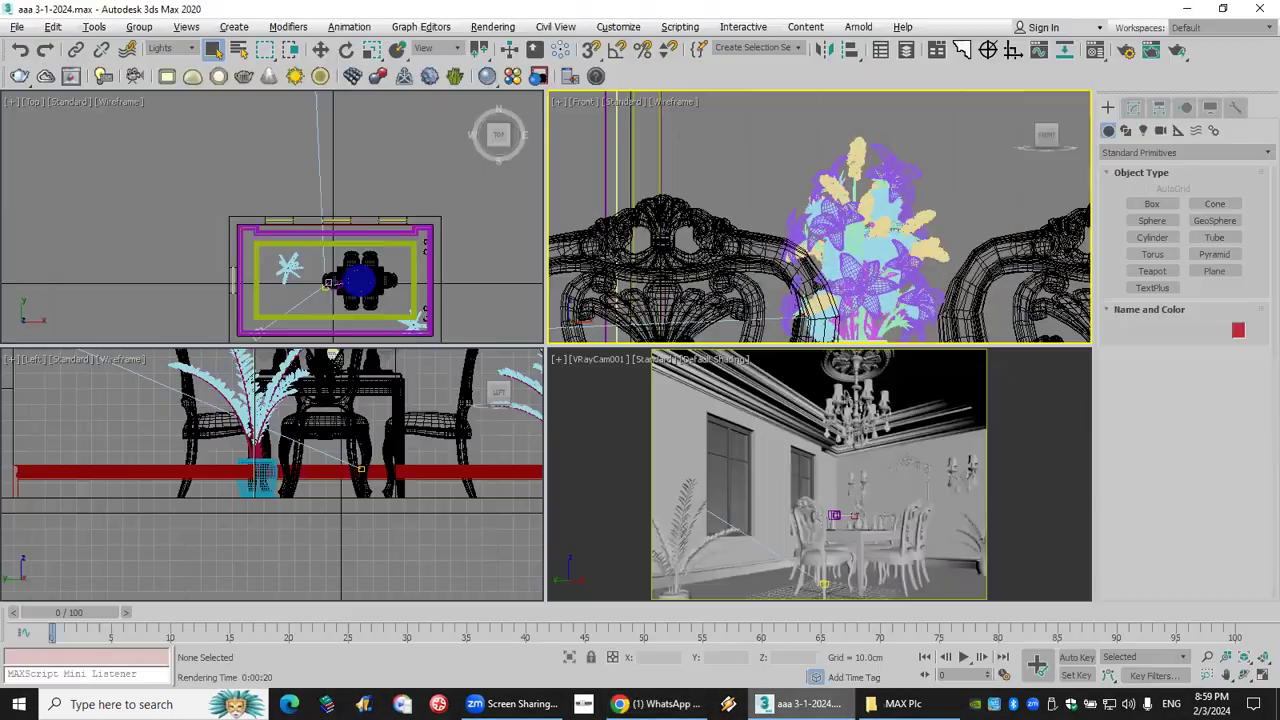
Reset 3ds Max to a new empty scene with File > Reset.
{"action": "left_click", "coordinate": [20, 29]}
{"action": "left_click", "coordinate": [40, 77]}
{"action": "left_click", "coordinate": [562, 376]}
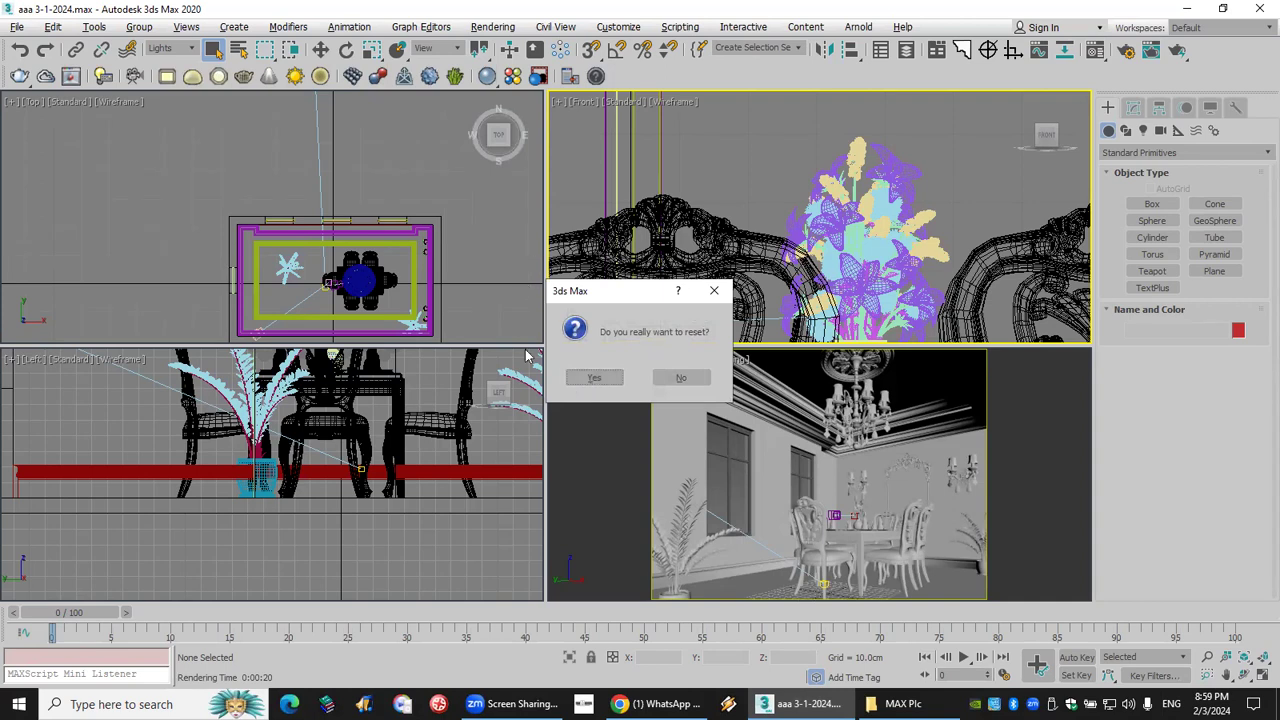
{"action": "left_click", "coordinate": [592, 379]}
Create a box about 27 cm tall in the Perspective view, then show the desktop.
{"action": "left_click", "coordinate": [600, 375]}
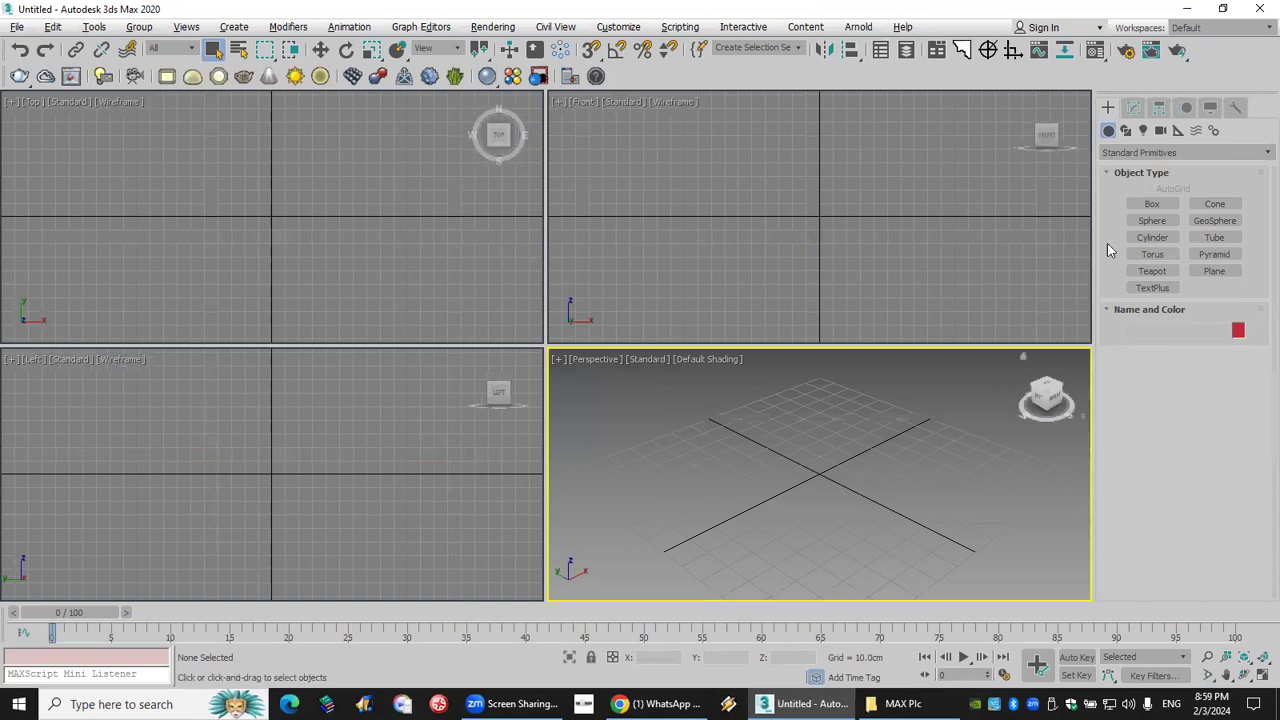
{"action": "left_click", "coordinate": [1150, 204]}
{"action": "left_click_drag", "start_coordinate": [845, 442], "coordinate": [736, 495]}
{"action": "left_click", "coordinate": [765, 502]}
{"action": "scroll", "coordinate": [770, 505], "scroll_direction": "up", "scroll_amount": 2}
{"action": "scroll", "coordinate": [781, 512], "scroll_direction": "down", "scroll_amount": 1}
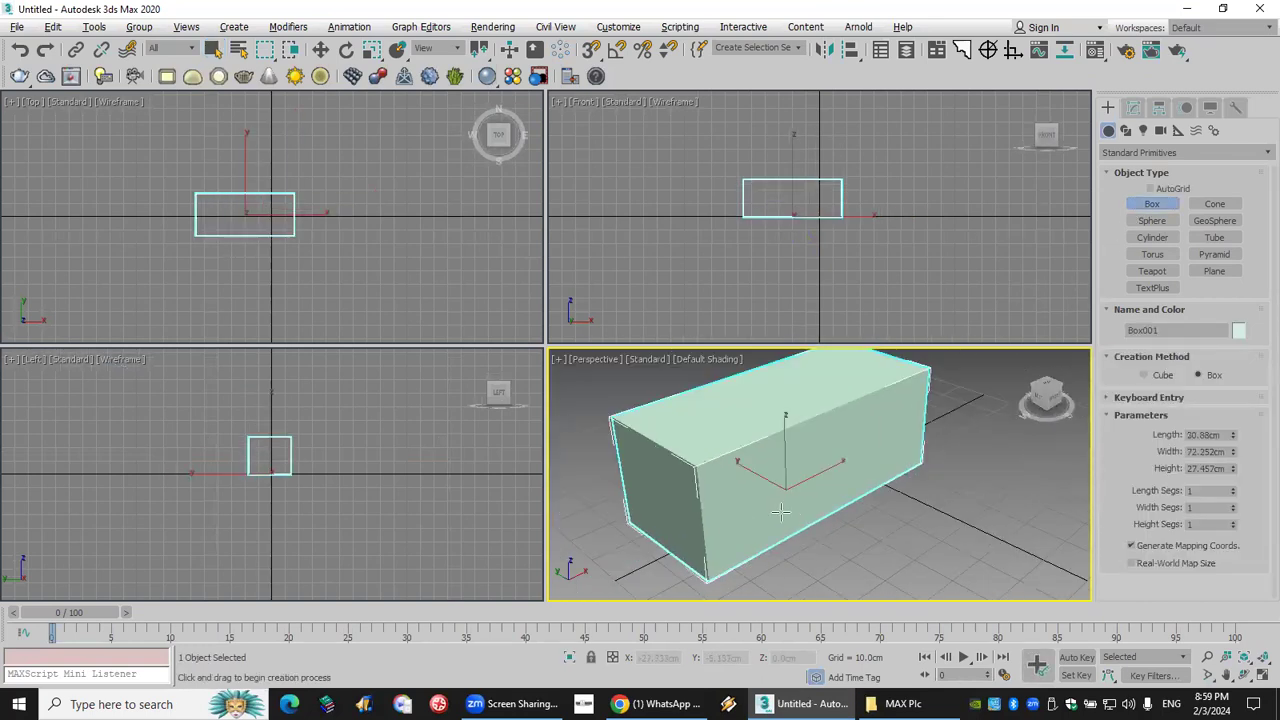
{"action": "key", "text": "super+d"}
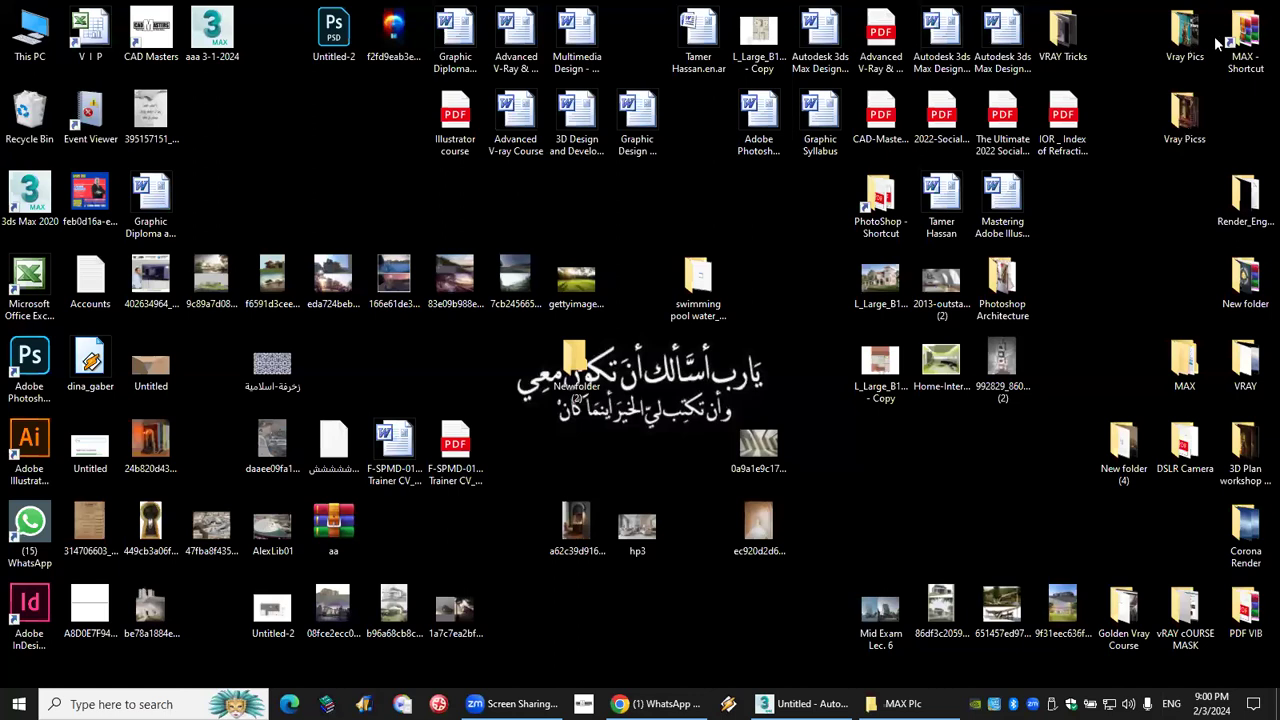
Open the Archshaders_textures folder inside MAX > Archshaders in File Explorer.
{"action": "left_click", "coordinate": [1245, 40]}
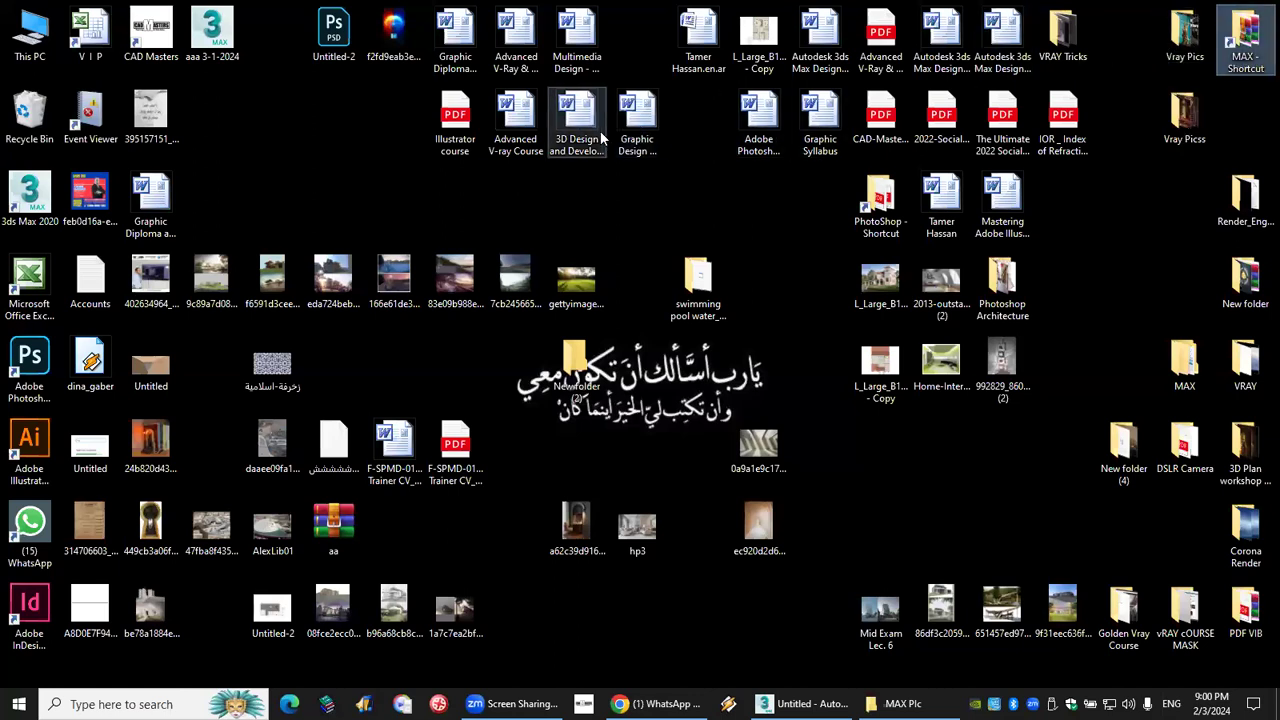
{"action": "double_click", "coordinate": [1240, 40]}
{"action": "left_click", "coordinate": [394, 120]}
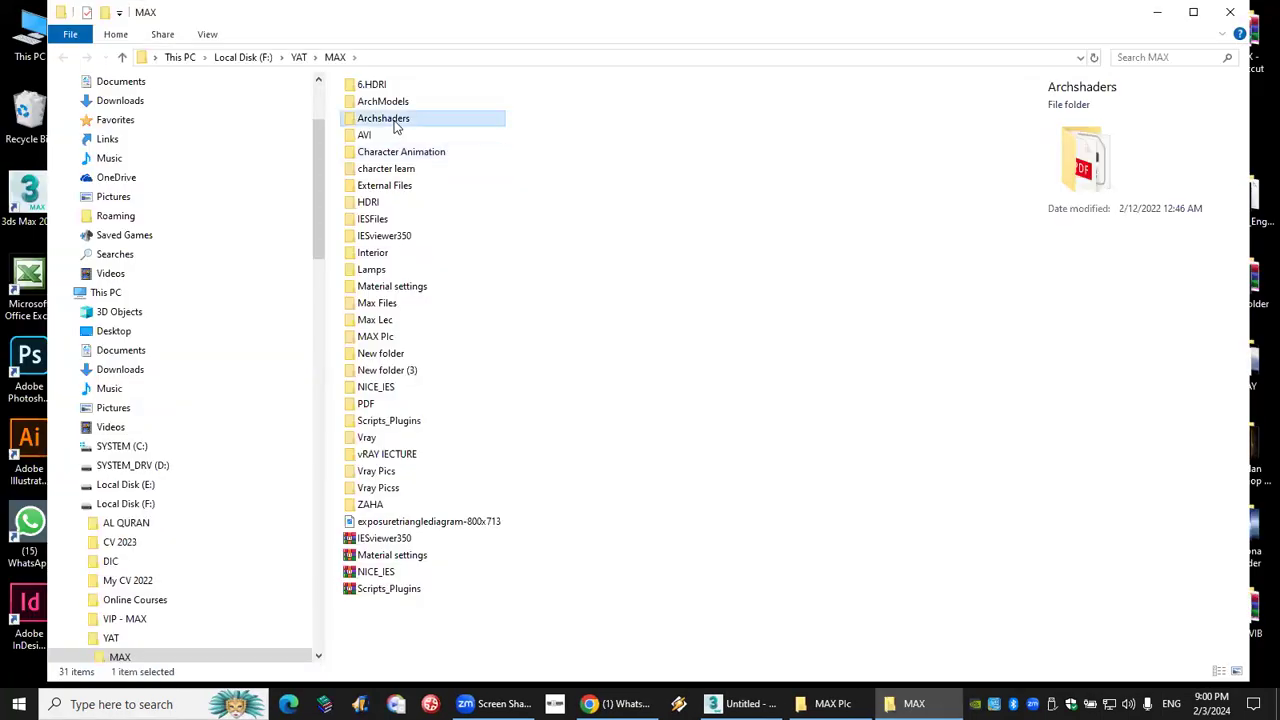
{"action": "double_click", "coordinate": [394, 125]}
{"action": "left_click", "coordinate": [408, 124]}
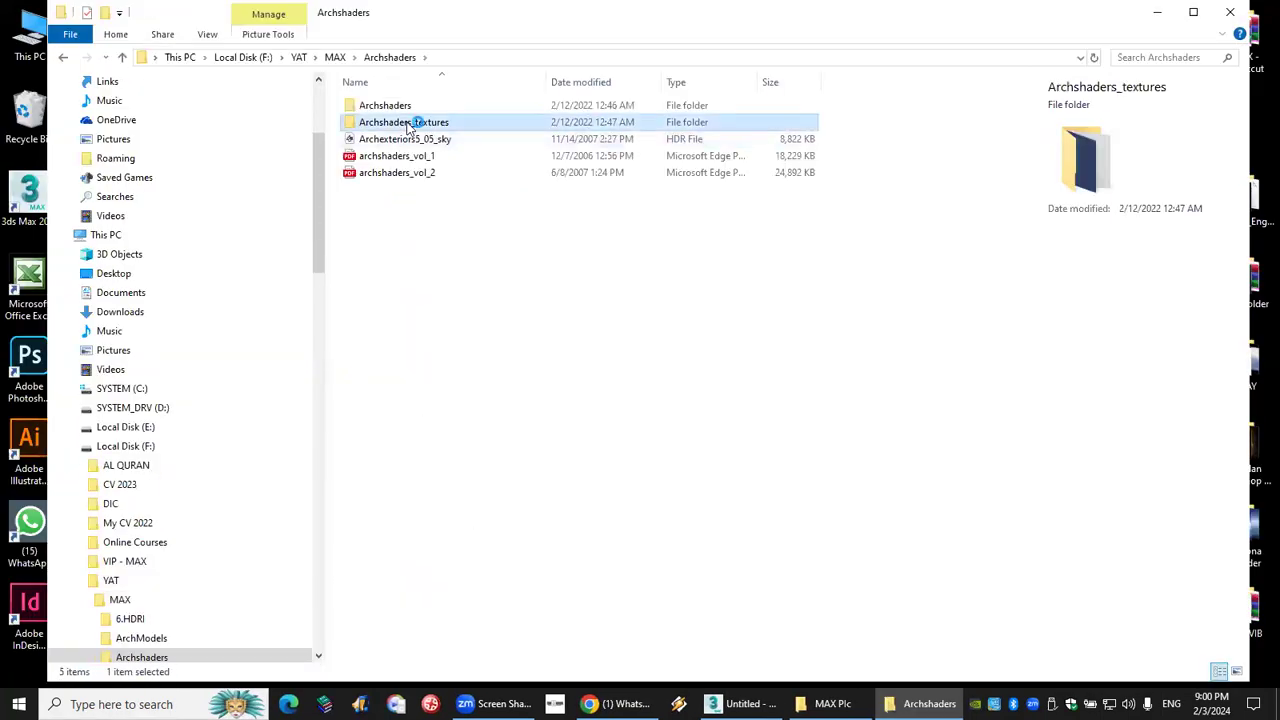
{"action": "double_click", "coordinate": [408, 125]}
{"action": "scroll", "coordinate": [580, 369], "scroll_direction": "down", "scroll_amount": 15}
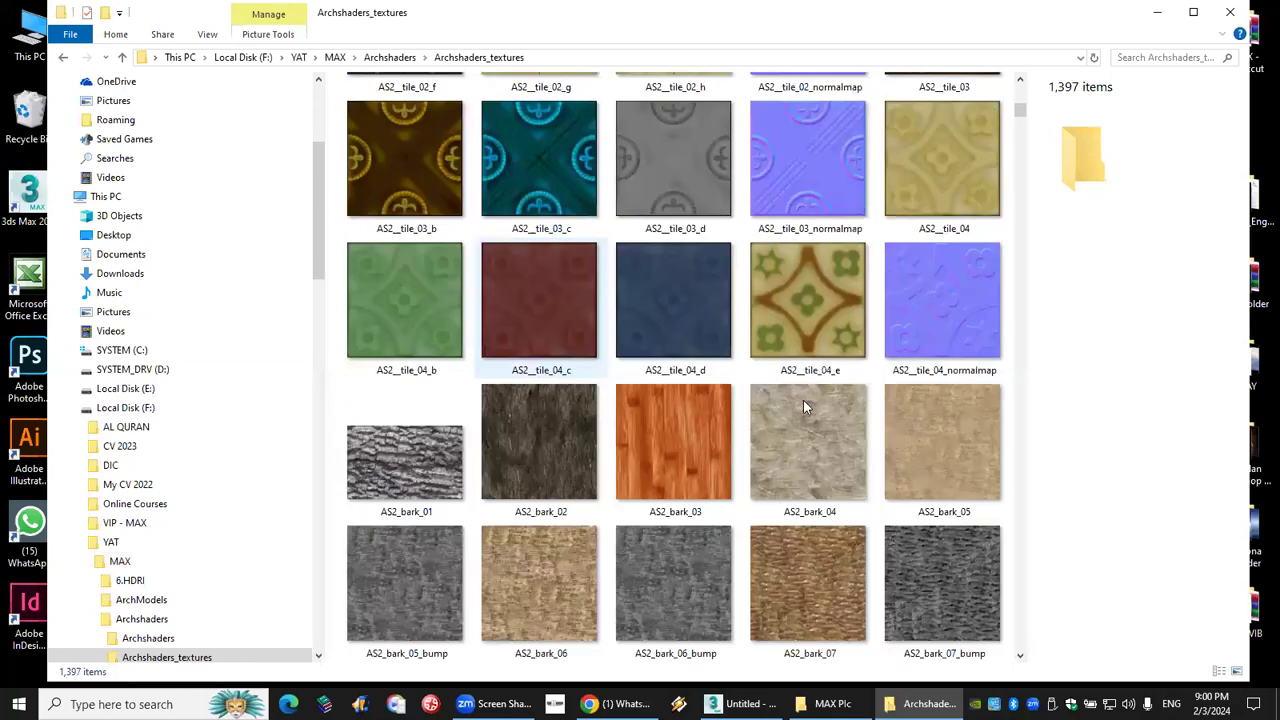
Browse the bark textures and drag AS2_bark_22 onto the box in 3ds Max.
{"action": "left_click", "coordinate": [670, 425]}
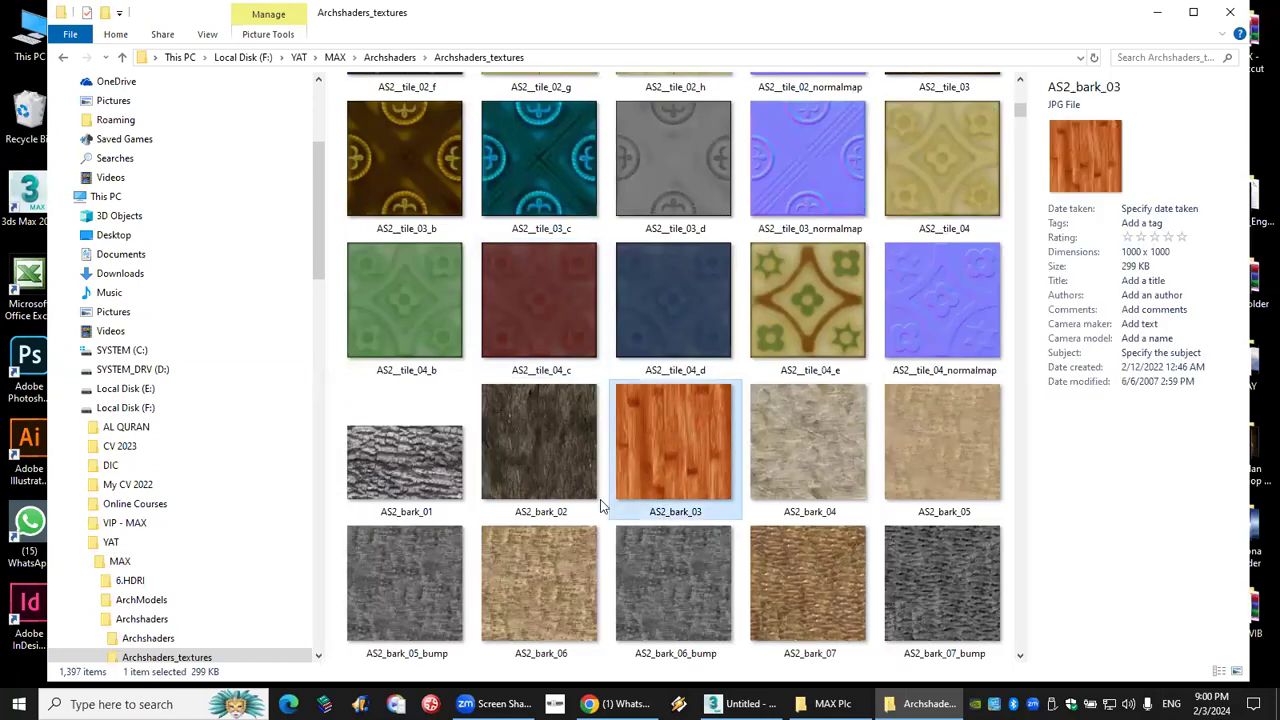
{"action": "left_click", "coordinate": [408, 461]}
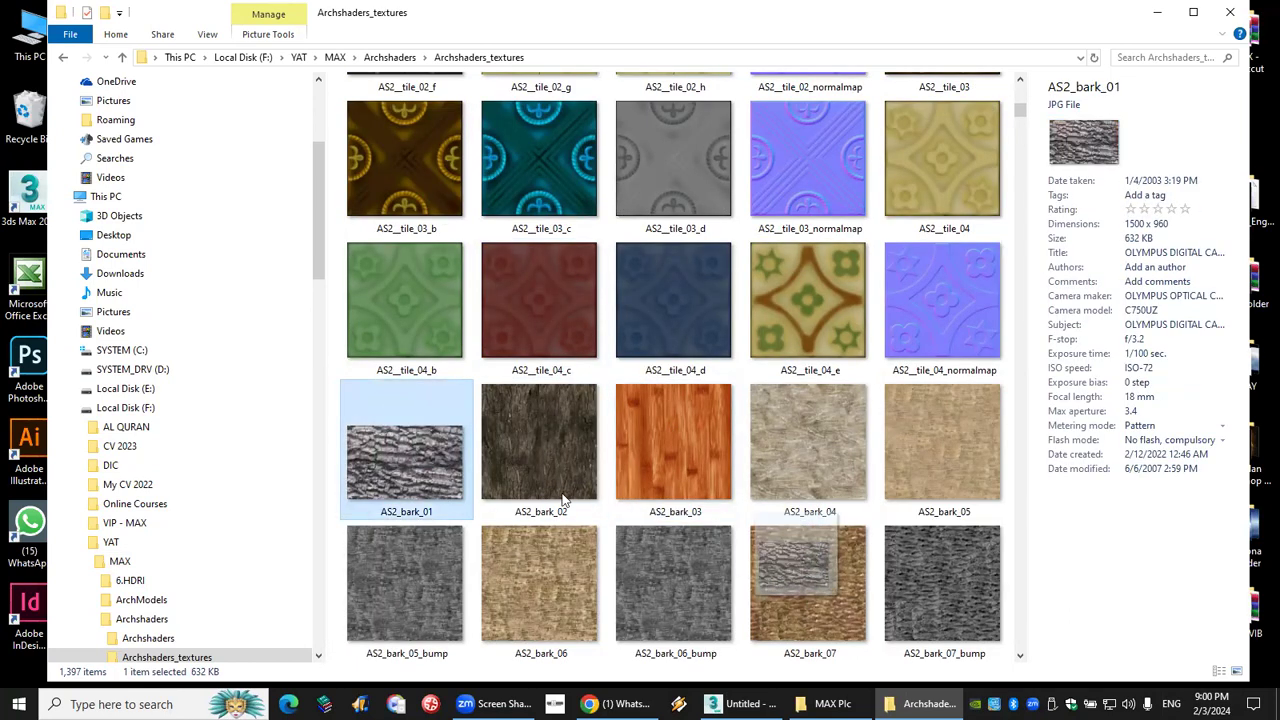
{"action": "scroll", "coordinate": [803, 507], "scroll_direction": "down", "scroll_amount": 6}
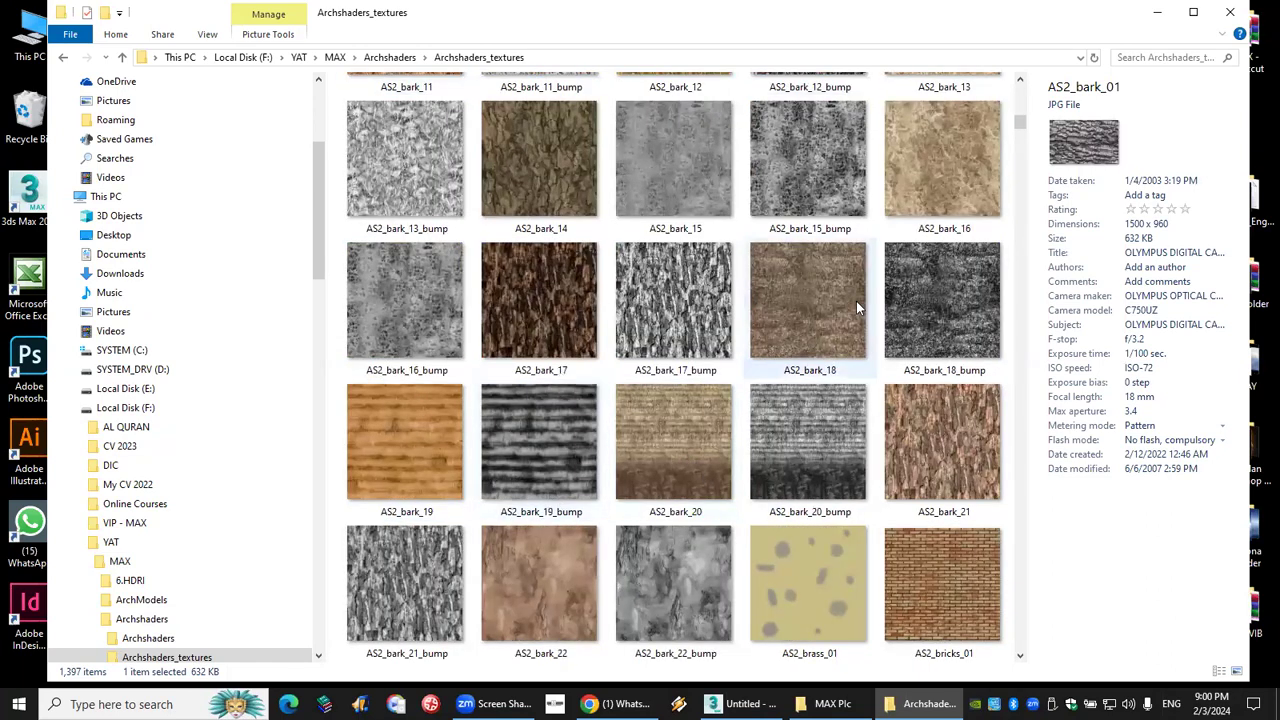
{"action": "scroll", "coordinate": [798, 338], "scroll_direction": "down", "scroll_amount": 3}
{"action": "left_click_drag", "start_coordinate": [532, 212], "coordinate": [813, 482]}
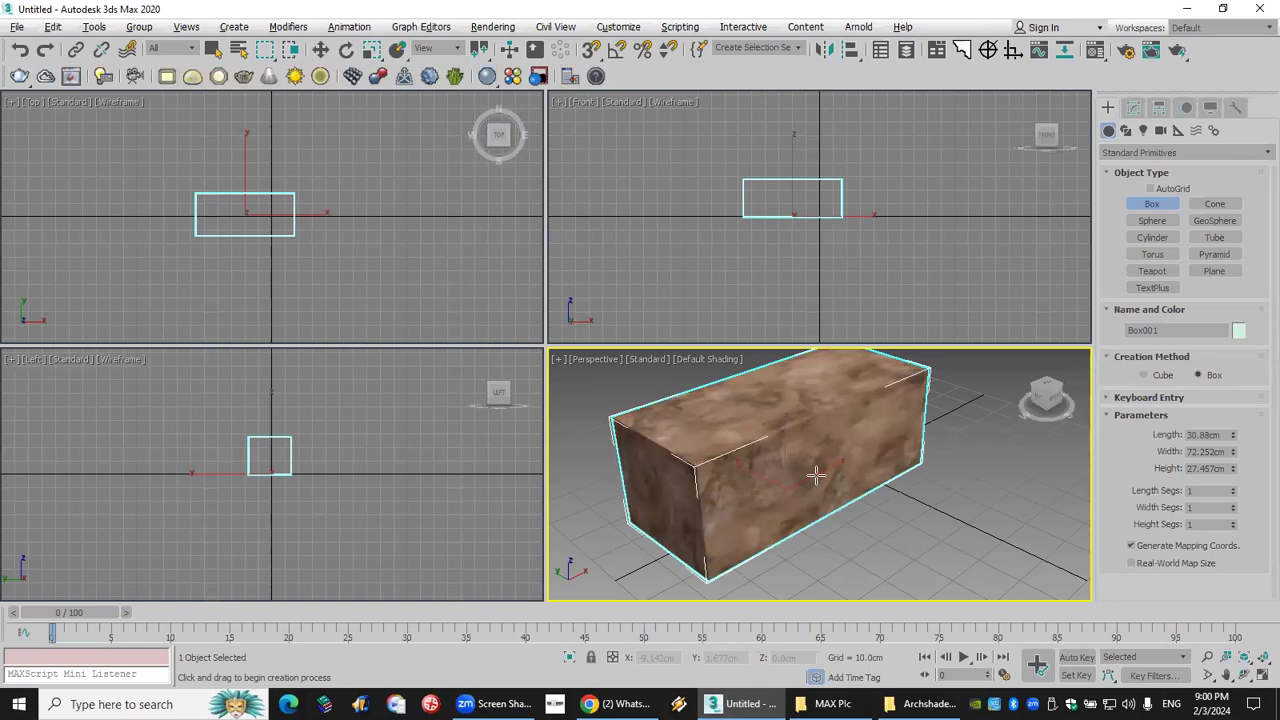
Add a UVW Map modifier to the bark-textured box from the Modifier List.
{"action": "left_click", "coordinate": [1134, 108]}
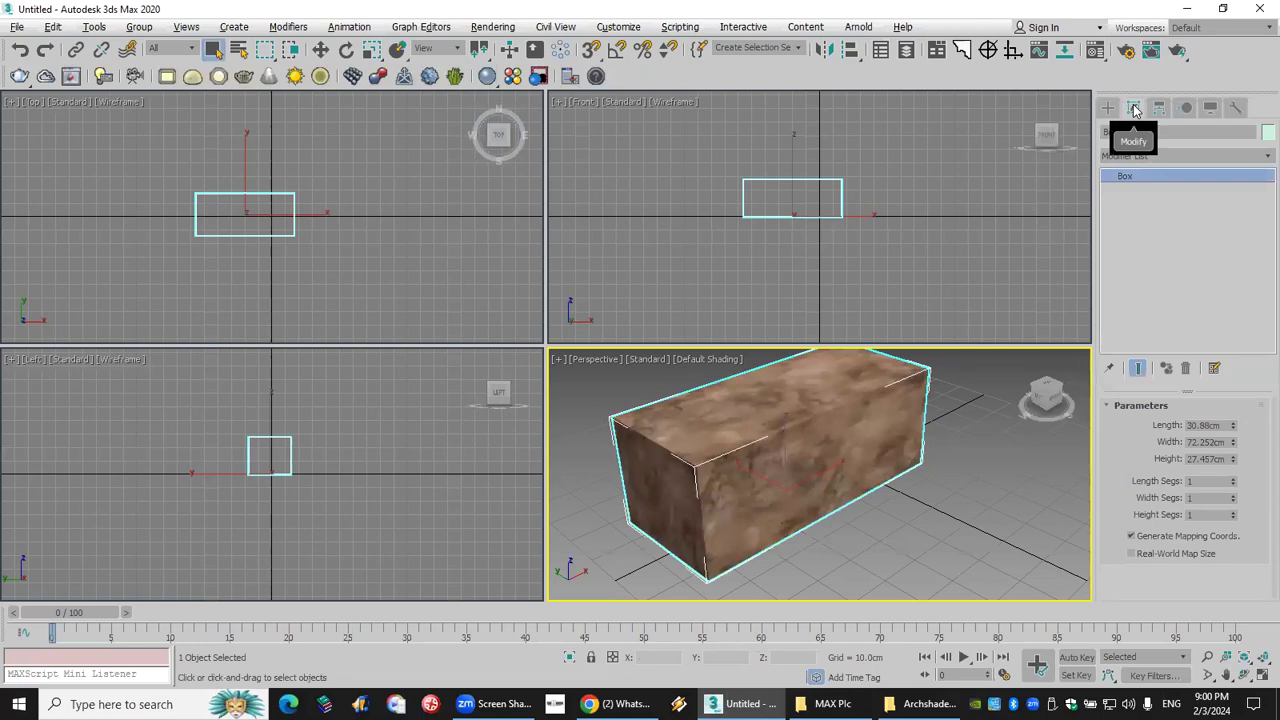
{"action": "left_click", "coordinate": [1163, 153]}
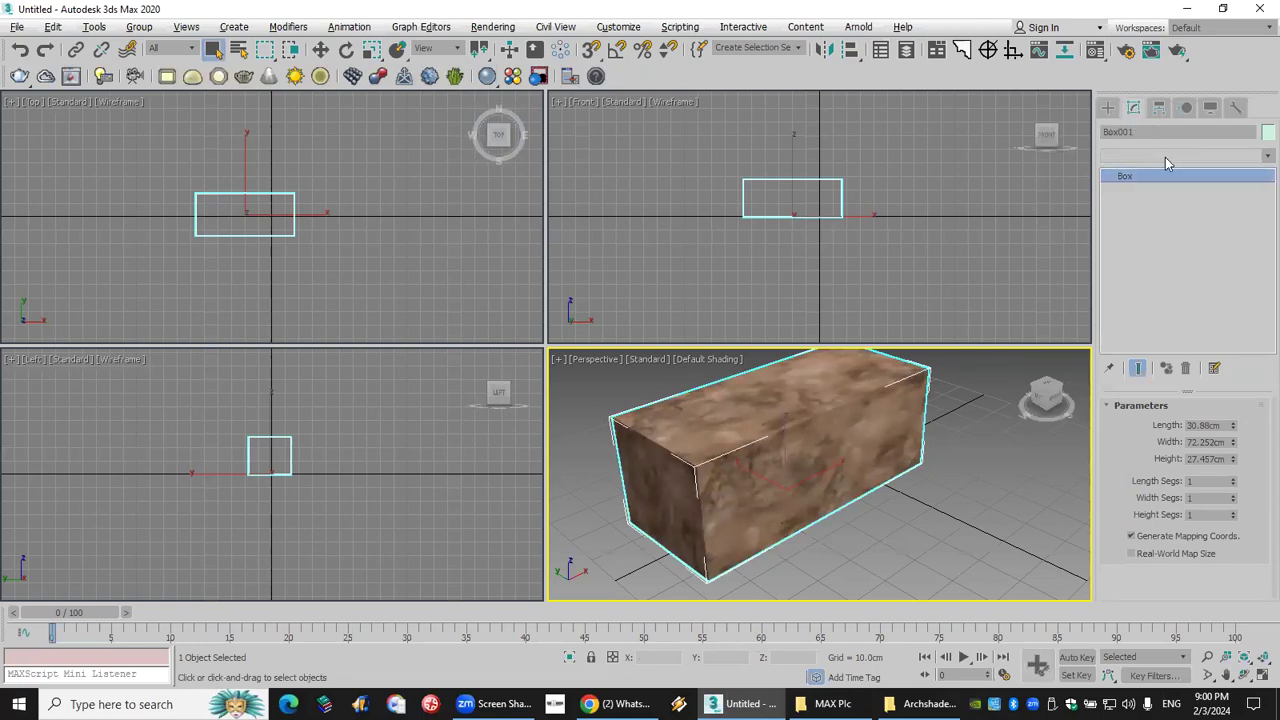
{"action": "left_click", "coordinate": [1165, 157]}
{"action": "type", "text": "unw"}
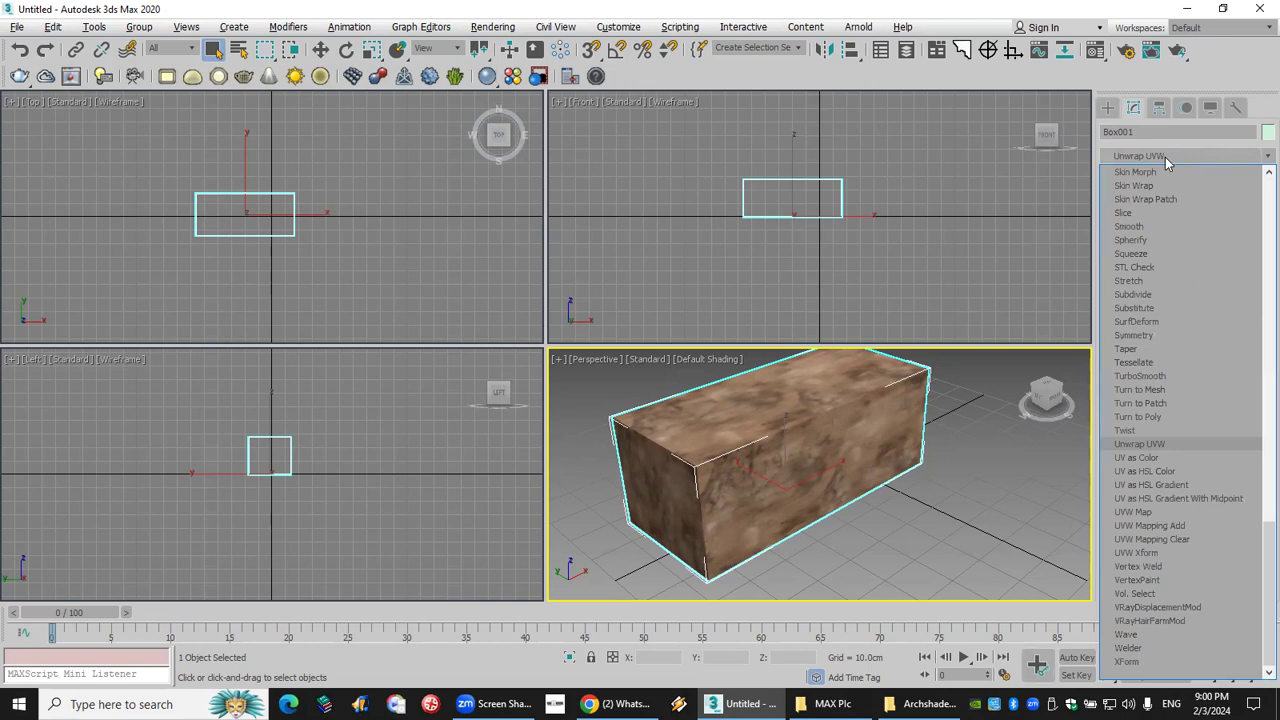
{"action": "left_click", "coordinate": [1162, 511]}
Try Spherical, Cylindrical, Shrink Wrap, Box, XYZ to UVW and Face mapping, then delete the box.
{"action": "left_click", "coordinate": [1170, 468]}
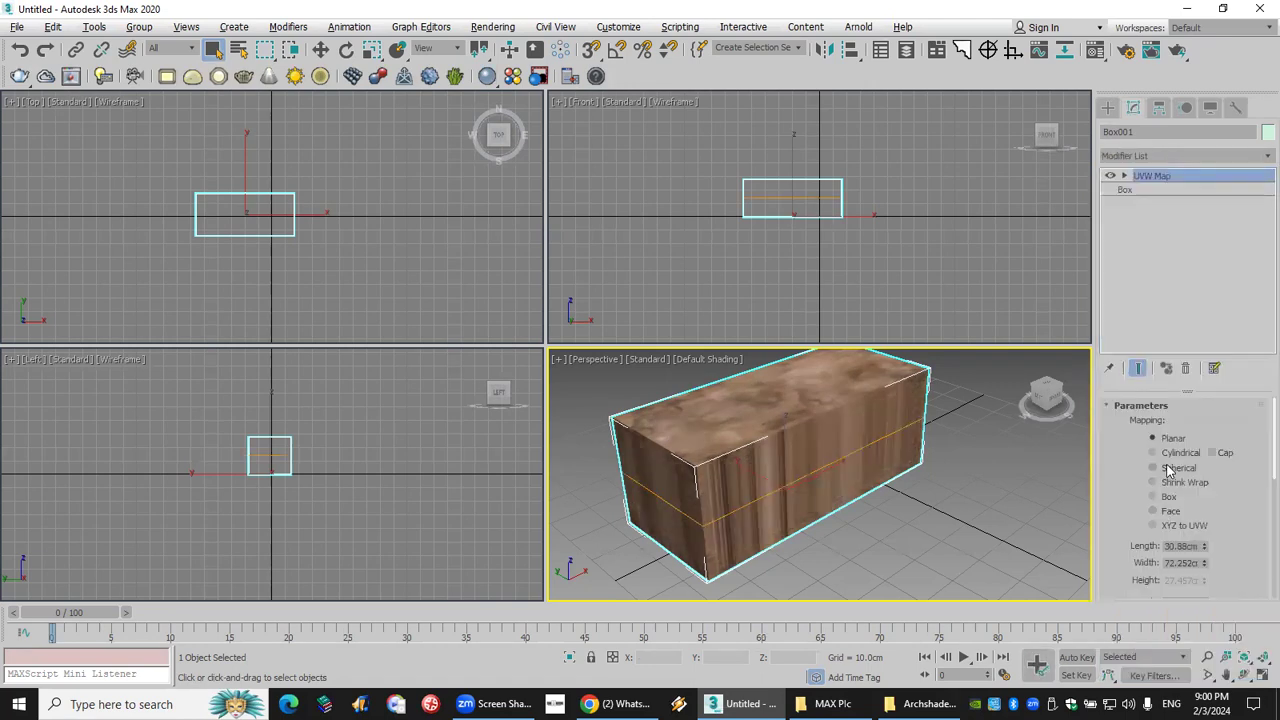
{"action": "left_click", "coordinate": [1175, 454]}
{"action": "left_click", "coordinate": [1177, 483]}
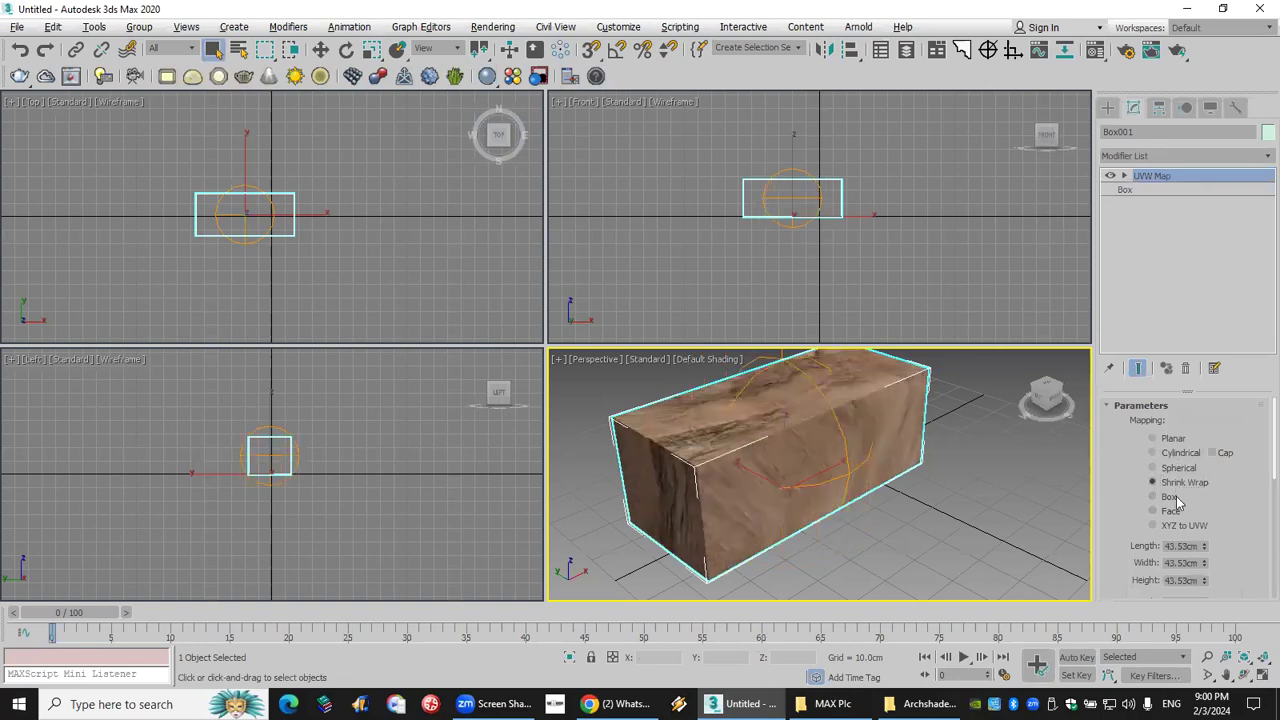
{"action": "left_click", "coordinate": [1168, 496]}
{"action": "left_click", "coordinate": [1178, 526]}
{"action": "left_click", "coordinate": [1172, 511]}
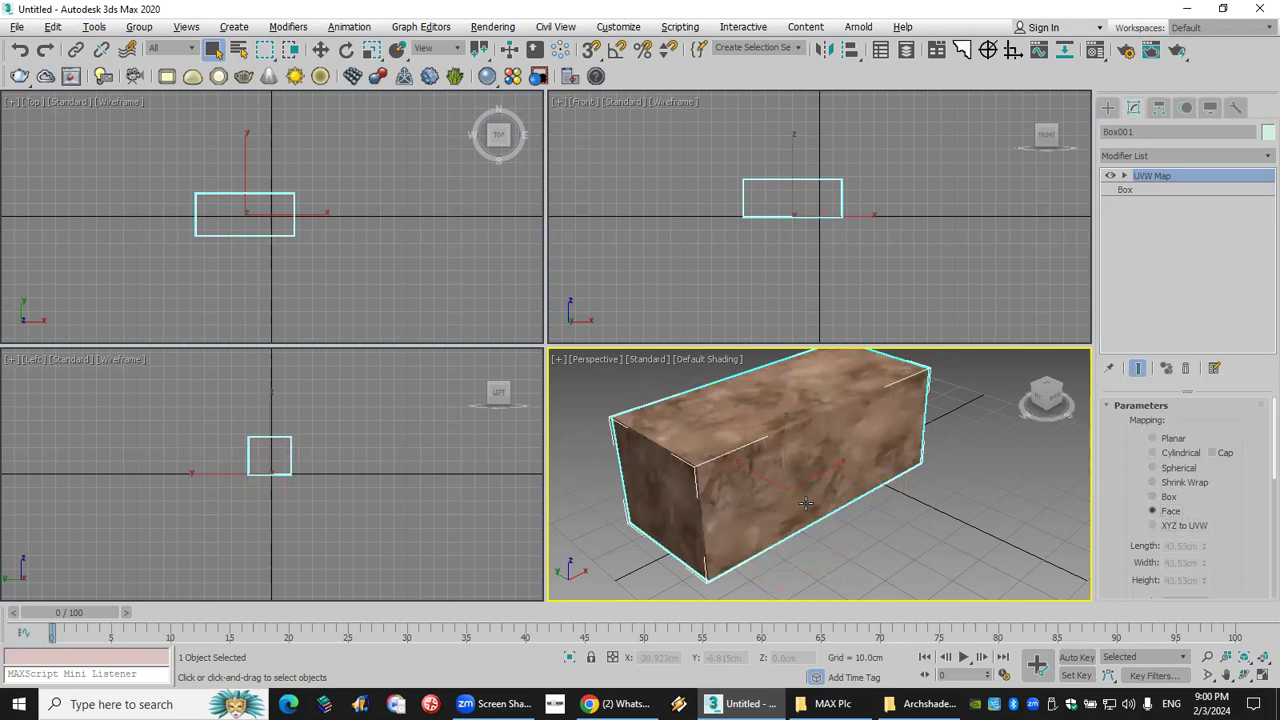
{"action": "key", "text": "Delete"}
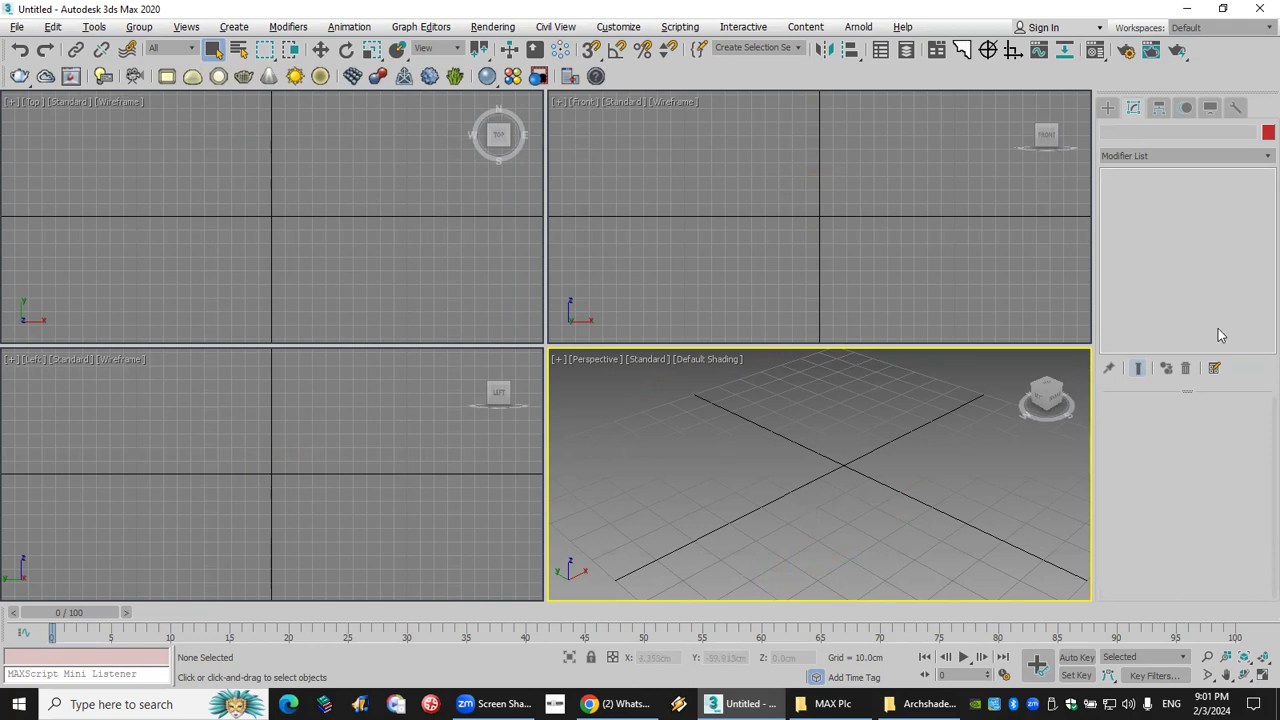
Create a 17.456 cm sphere in the Perspective view.
{"action": "left_click", "coordinate": [1109, 107]}
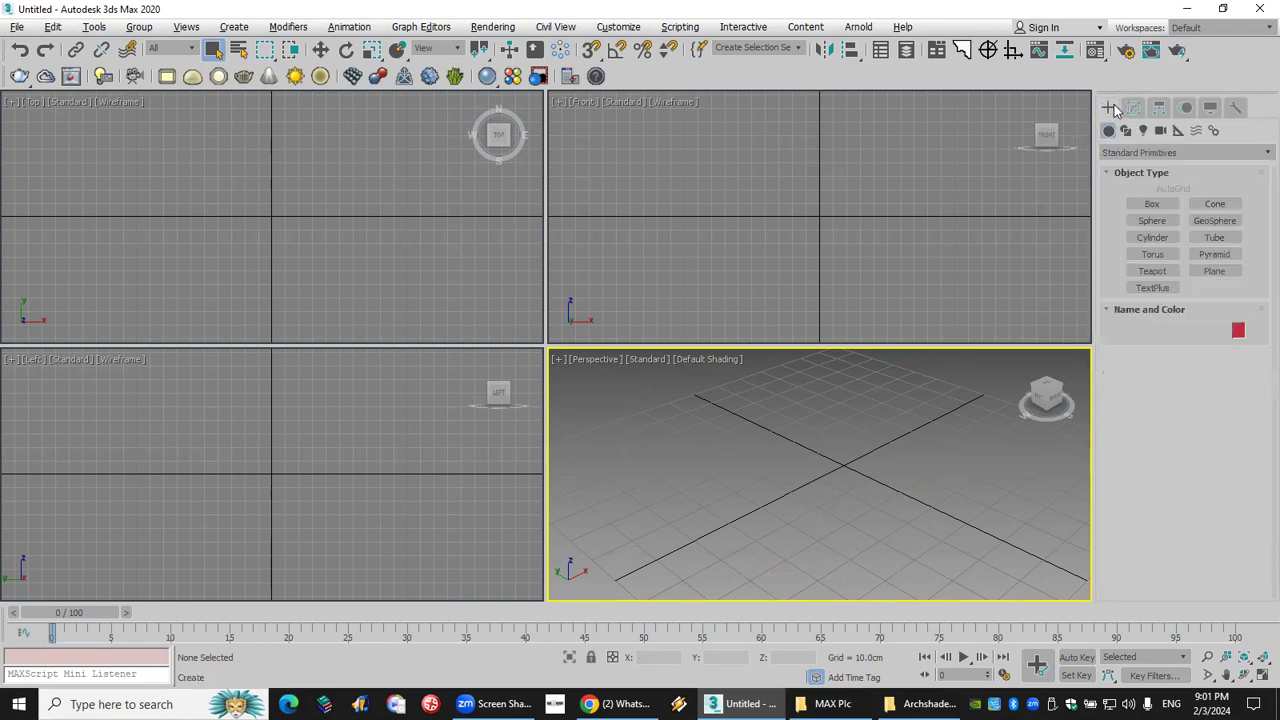
{"action": "left_click", "coordinate": [1152, 220]}
{"action": "left_click_drag", "start_coordinate": [792, 476], "coordinate": [812, 516]}
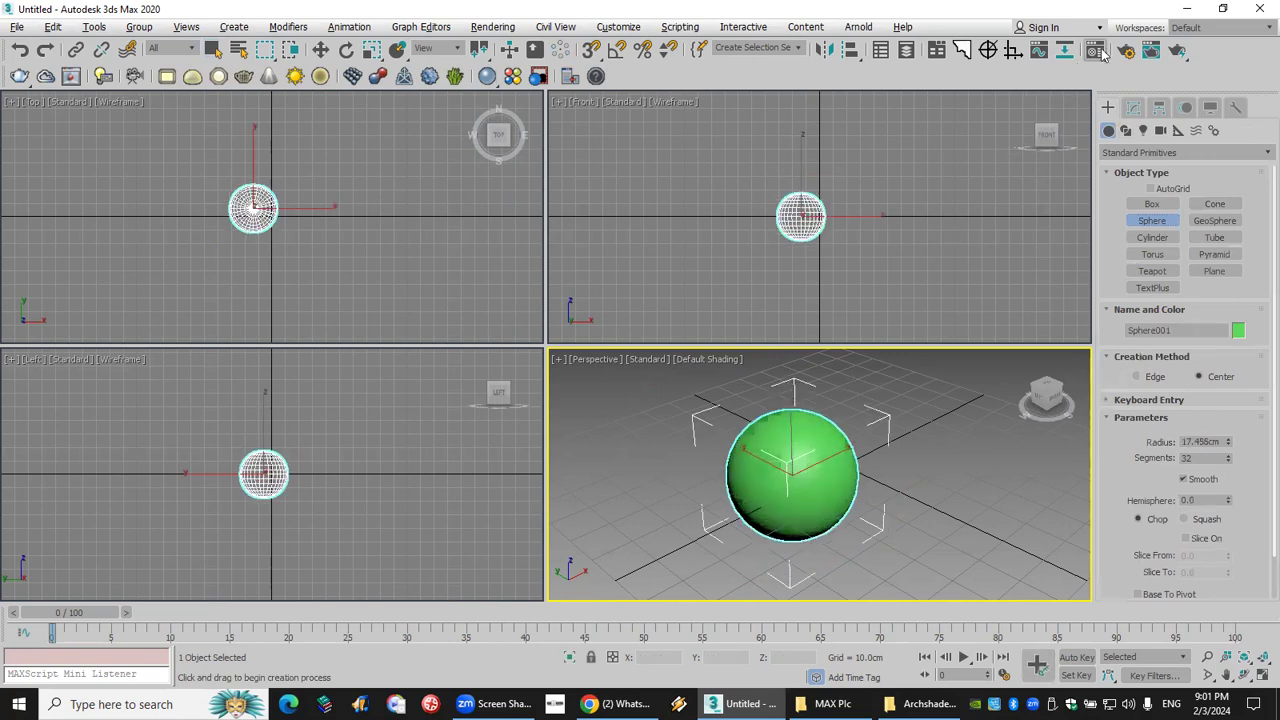
{"action": "left_click_drag", "start_coordinate": [1096, 52], "coordinate": [1097, 77]}
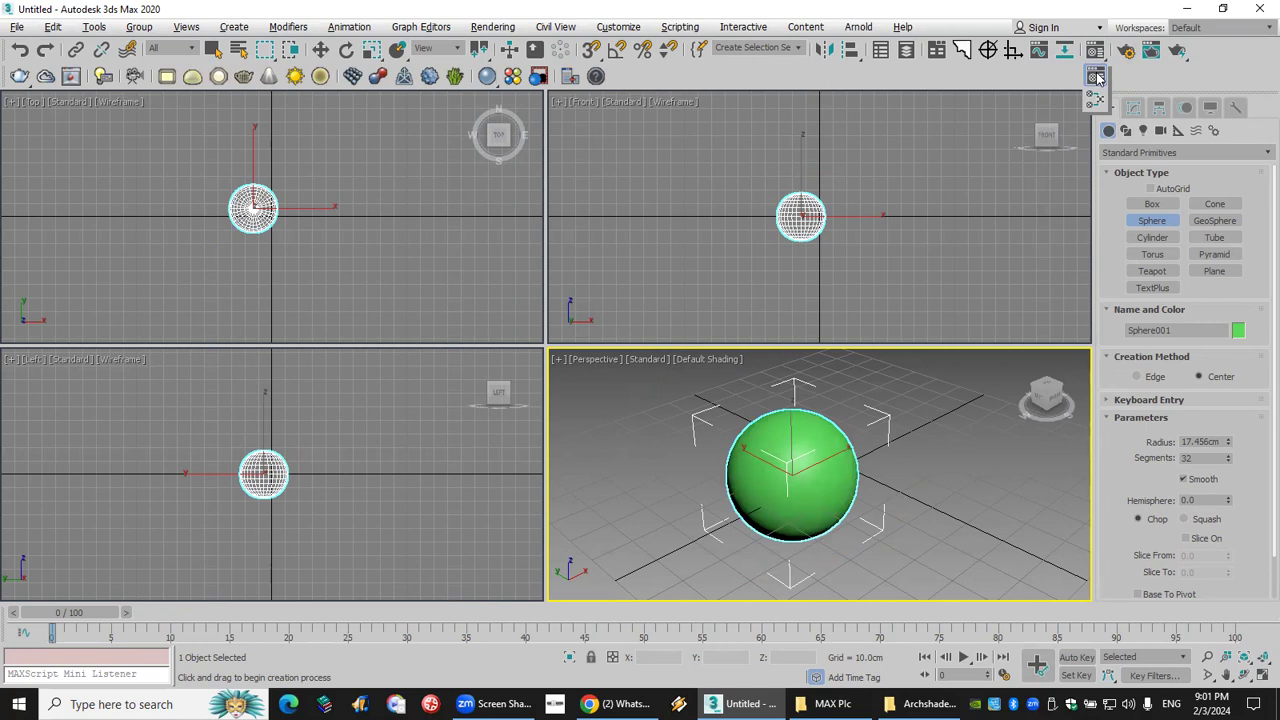
{"action": "left_click_drag", "start_coordinate": [1097, 77], "coordinate": [1097, 77]}
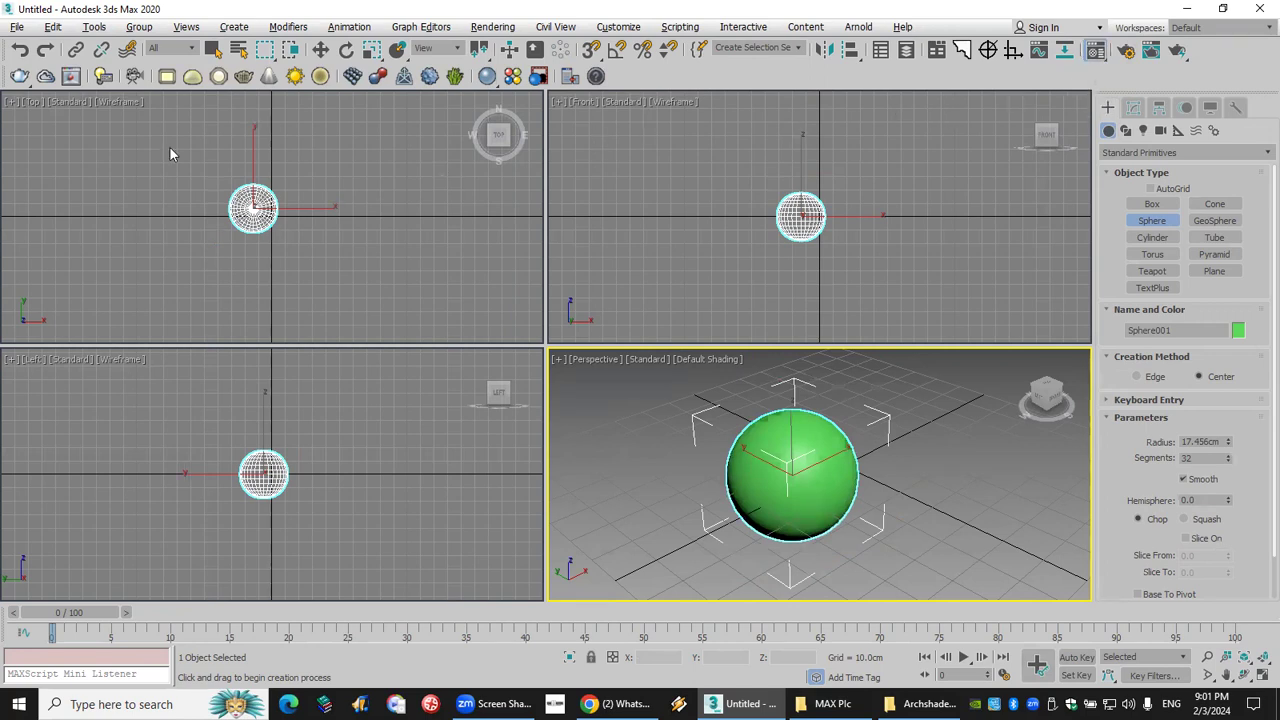
Try beige, yellow, red and cyan materials on the sphere, settling on the yellow Material #8.
{"action": "key", "text": "m"}
{"action": "left_click_drag", "start_coordinate": [340, 127], "coordinate": [793, 475]}
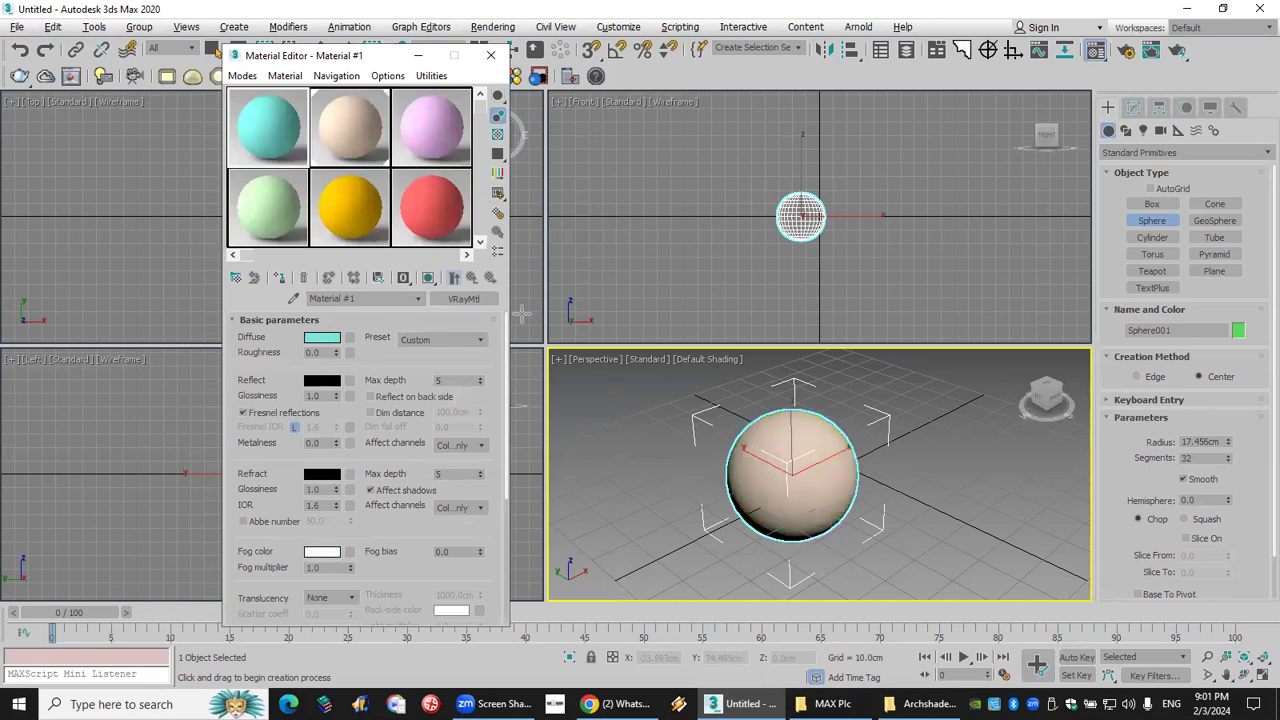
{"action": "left_click_drag", "start_coordinate": [354, 204], "coordinate": [778, 432]}
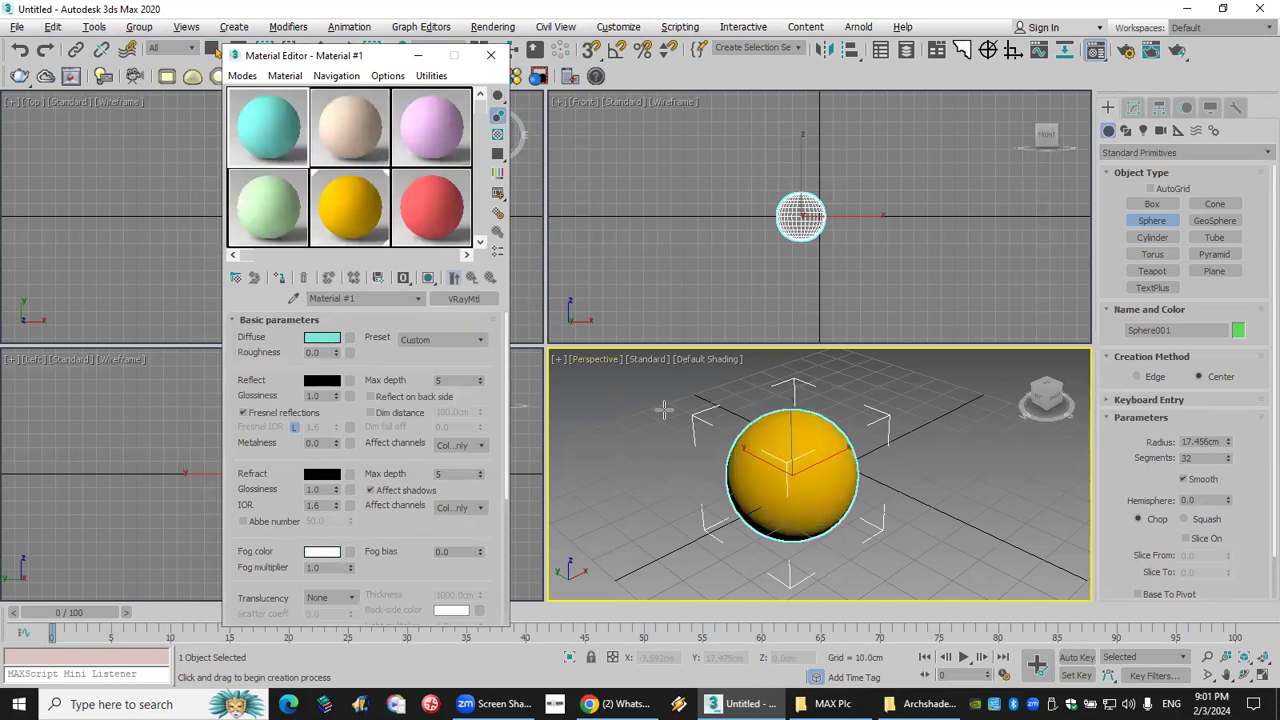
{"action": "left_click_drag", "start_coordinate": [428, 225], "coordinate": [793, 484]}
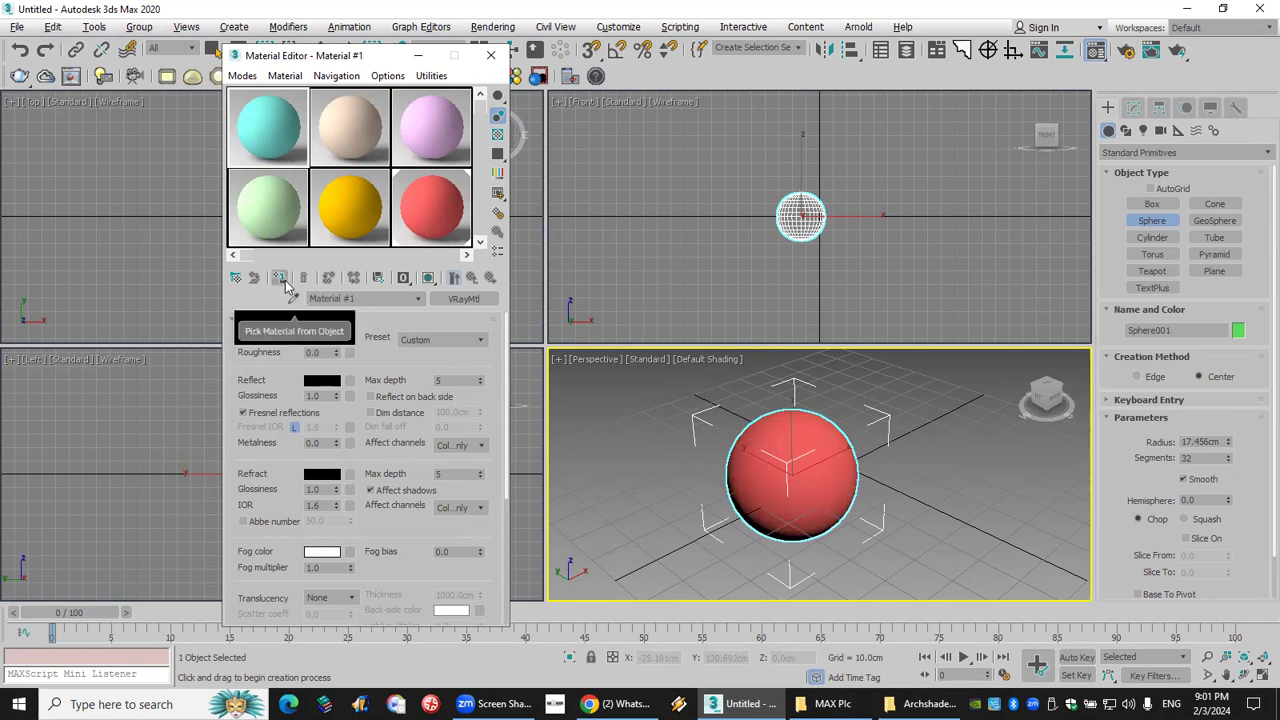
{"action": "left_click", "coordinate": [328, 277]}
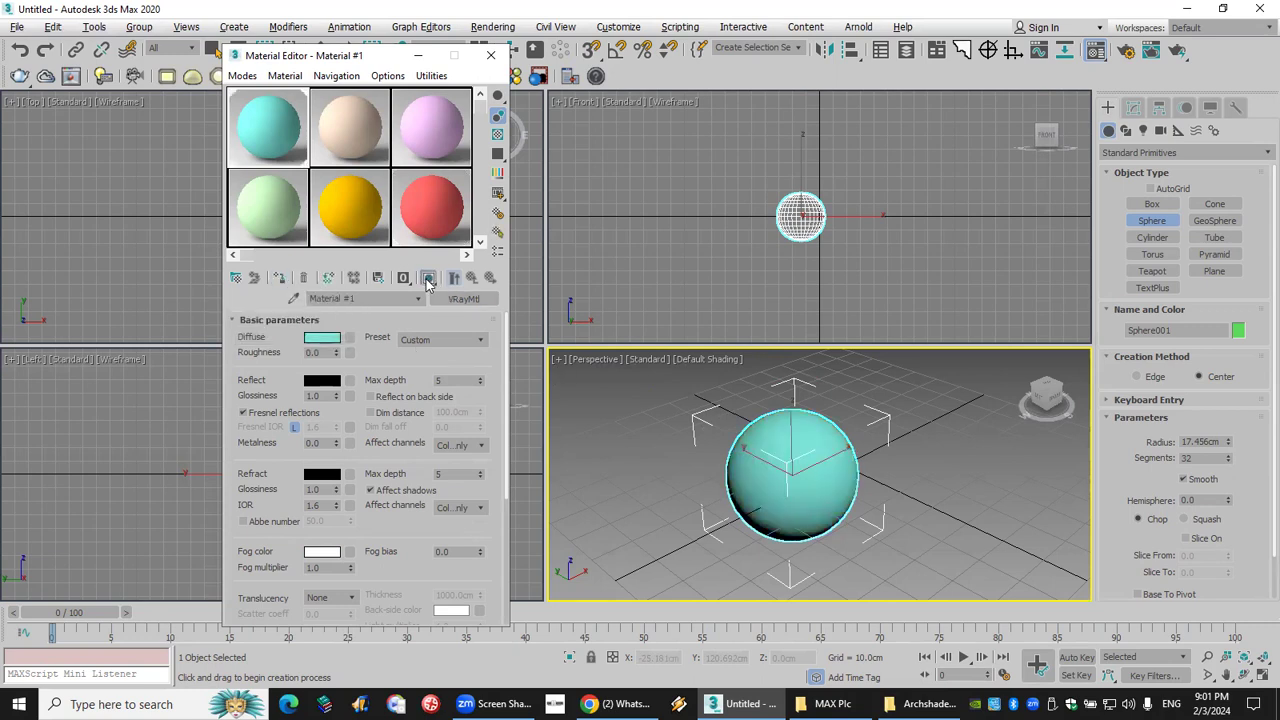
{"action": "left_click", "coordinate": [378, 212]}
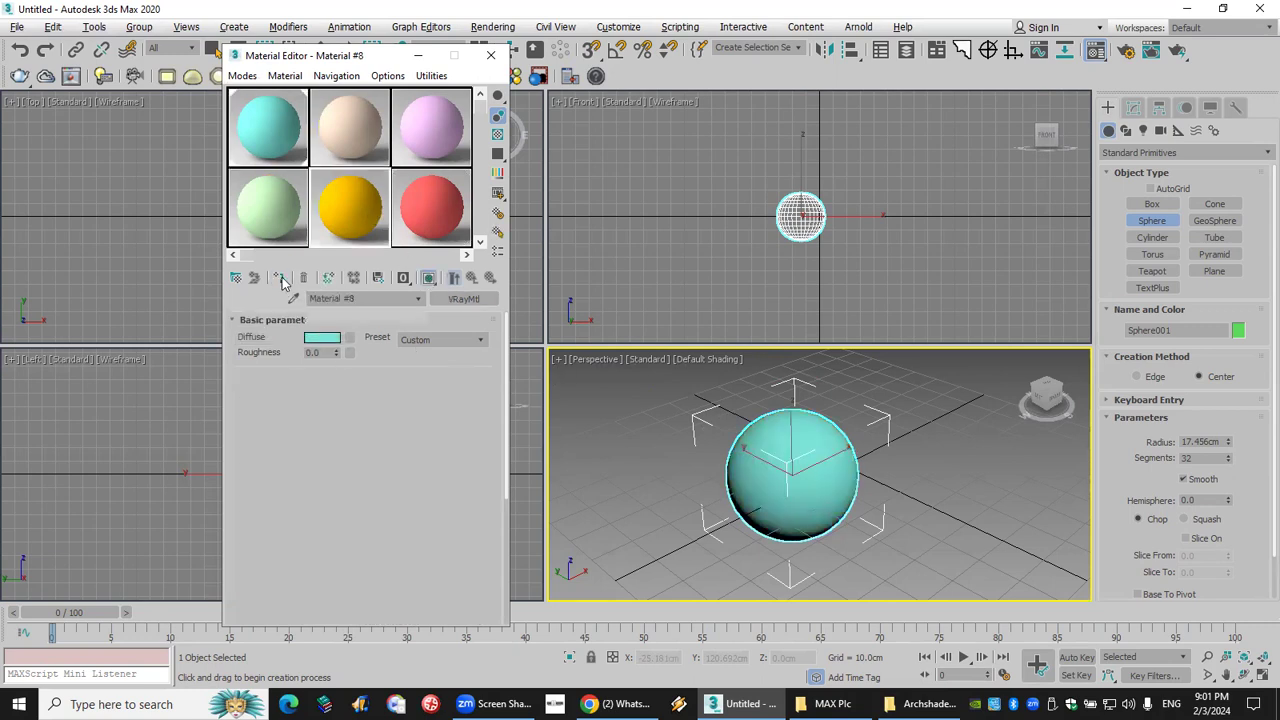
{"action": "left_click", "coordinate": [280, 278]}
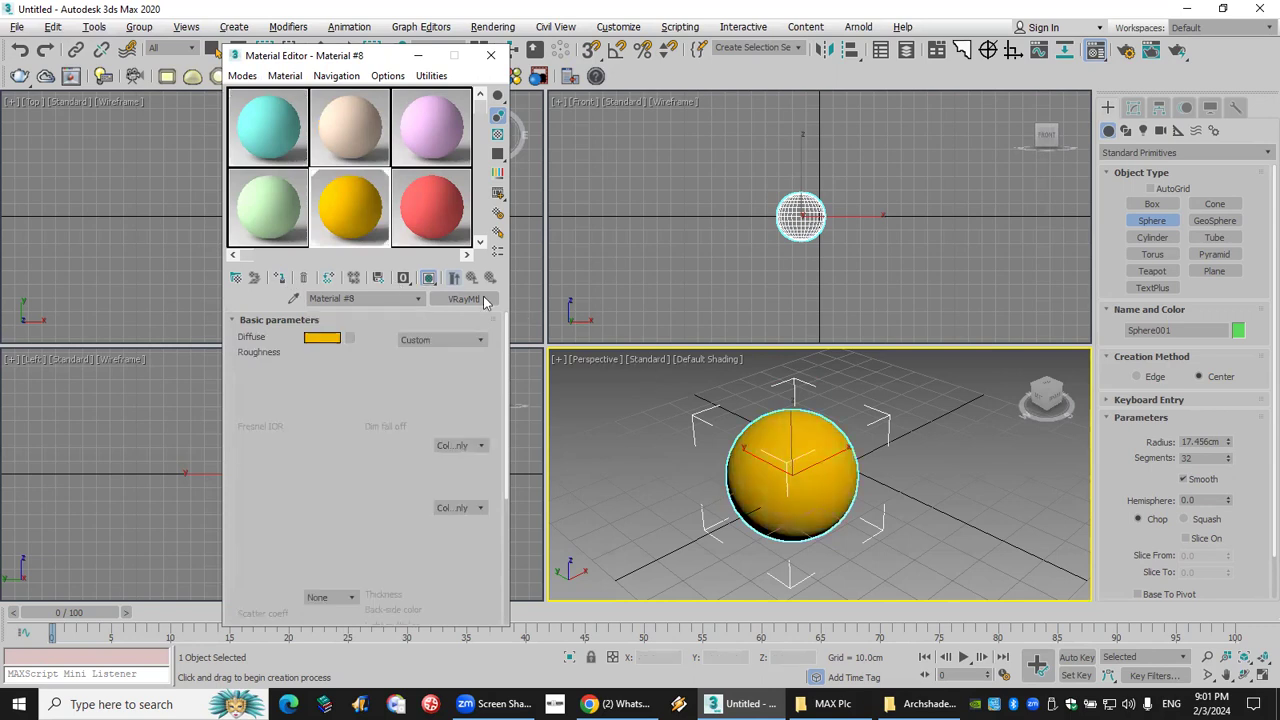
{"action": "left_click", "coordinate": [489, 57]}
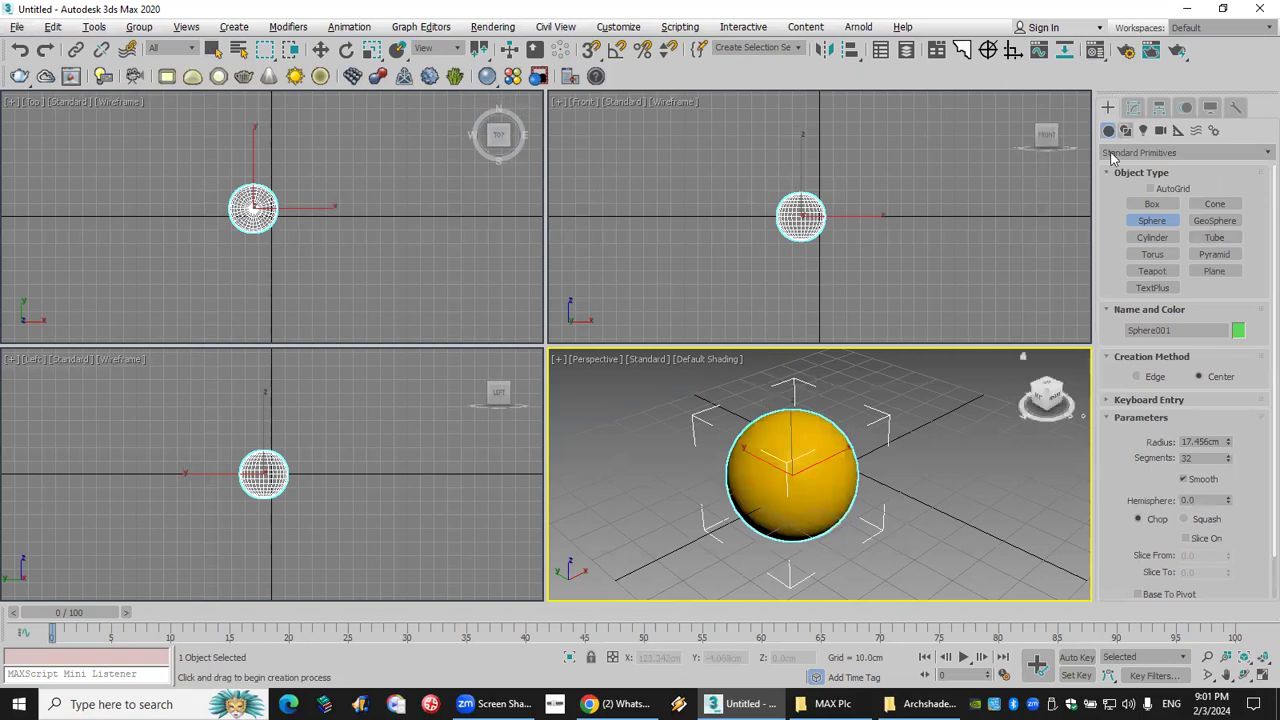
Create a second overlapping sphere and ProBoolean-subtract the yellow sphere from it.
{"action": "left_click_drag", "start_coordinate": [846, 512], "coordinate": [858, 558]}
{"action": "right_click", "coordinate": [858, 558]}
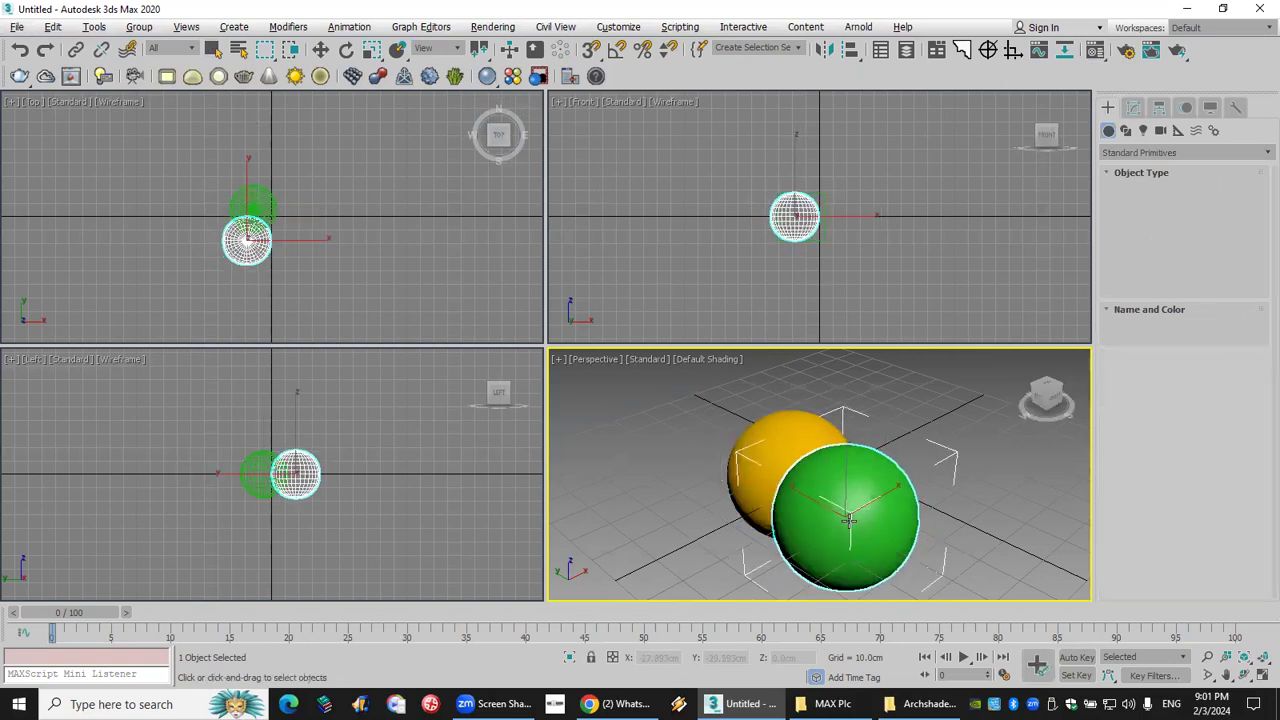
{"action": "left_click", "coordinate": [1170, 153]}
{"action": "left_click", "coordinate": [1176, 198]}
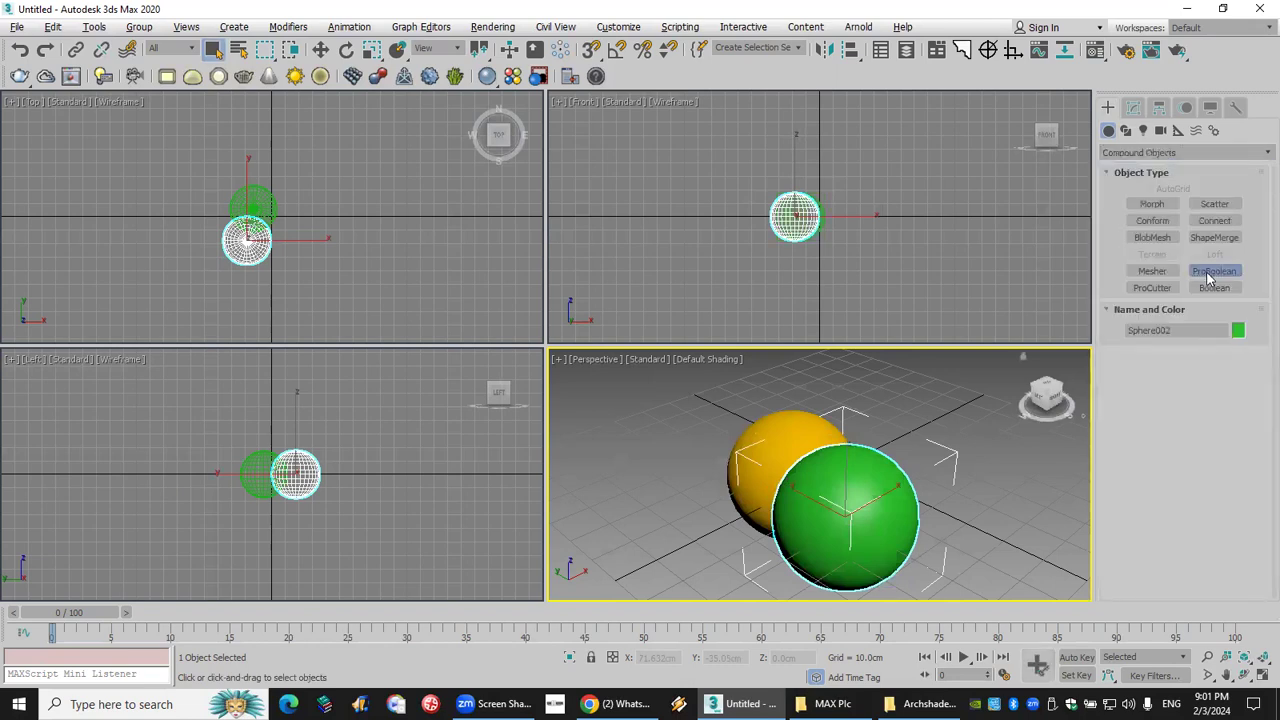
{"action": "left_click", "coordinate": [1208, 272]}
{"action": "left_click", "coordinate": [1185, 375]}
{"action": "left_click", "coordinate": [793, 431]}
{"action": "key", "text": "w"}
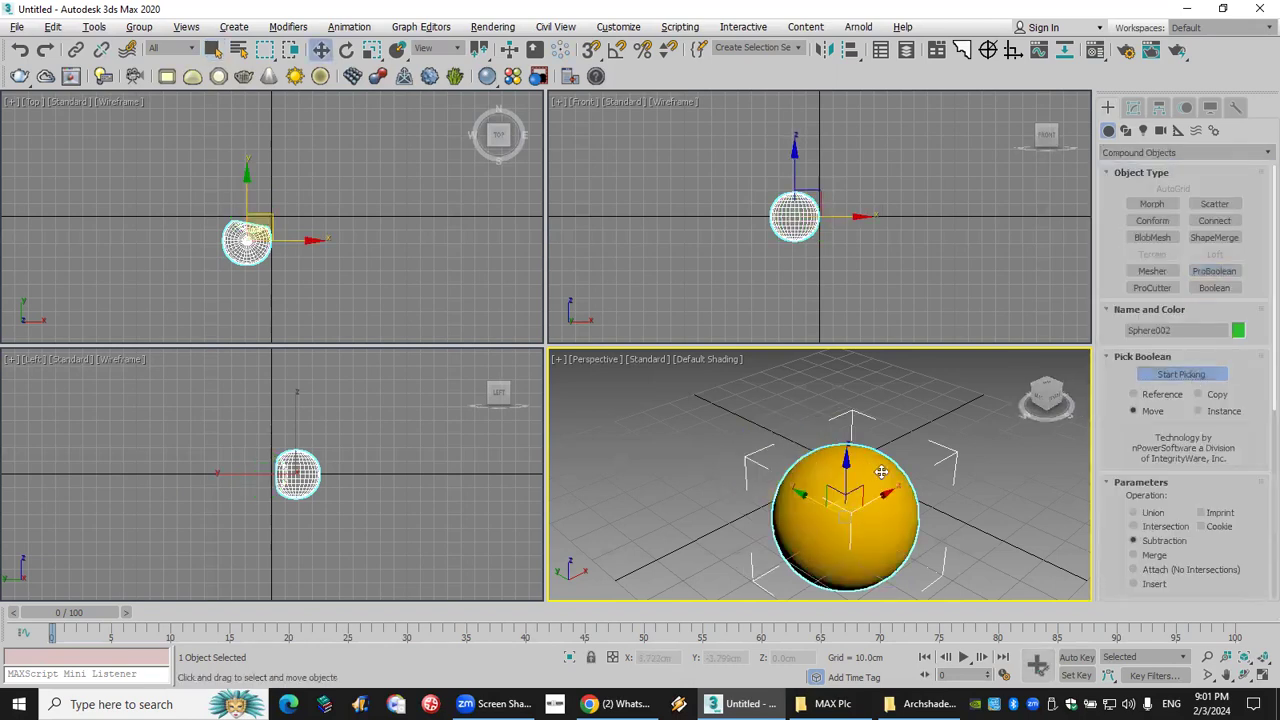
{"action": "key", "text": "super+d"}
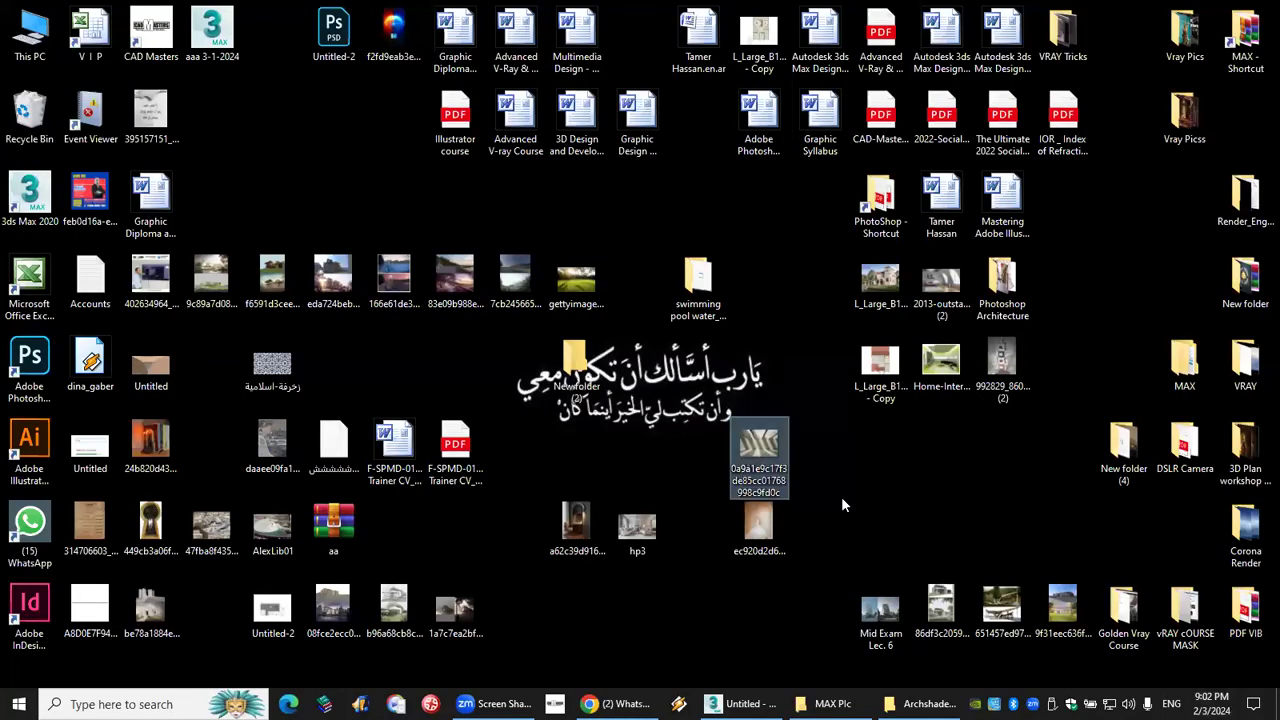
{"action": "key", "text": "super+d"}
{"action": "scroll", "coordinate": [839, 532], "scroll_direction": "down", "scroll_amount": 2}
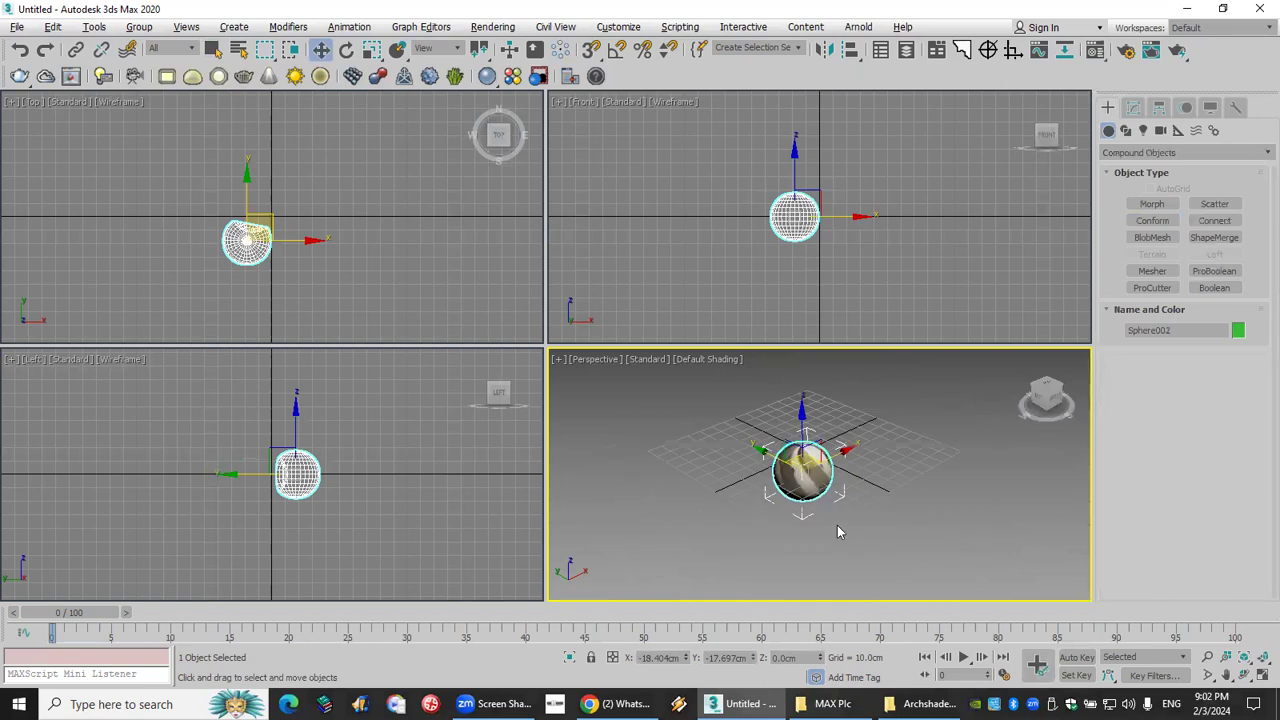
{"action": "scroll", "coordinate": [808, 457], "scroll_direction": "up", "scroll_amount": 8}
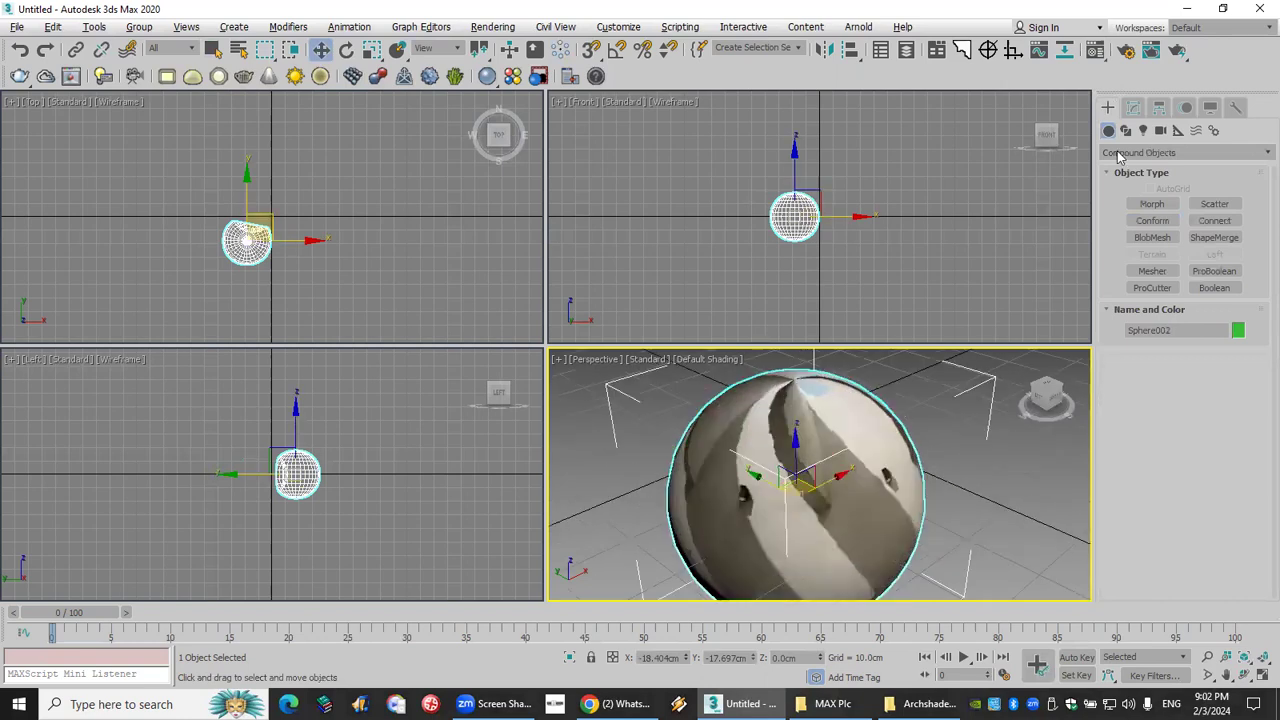
Add a UVW Map modifier to the cut sphere and try Shrink Wrap, Spherical, Face and Box mapping.
{"action": "left_click", "coordinate": [1133, 107]}
{"action": "left_click", "coordinate": [1135, 155]}
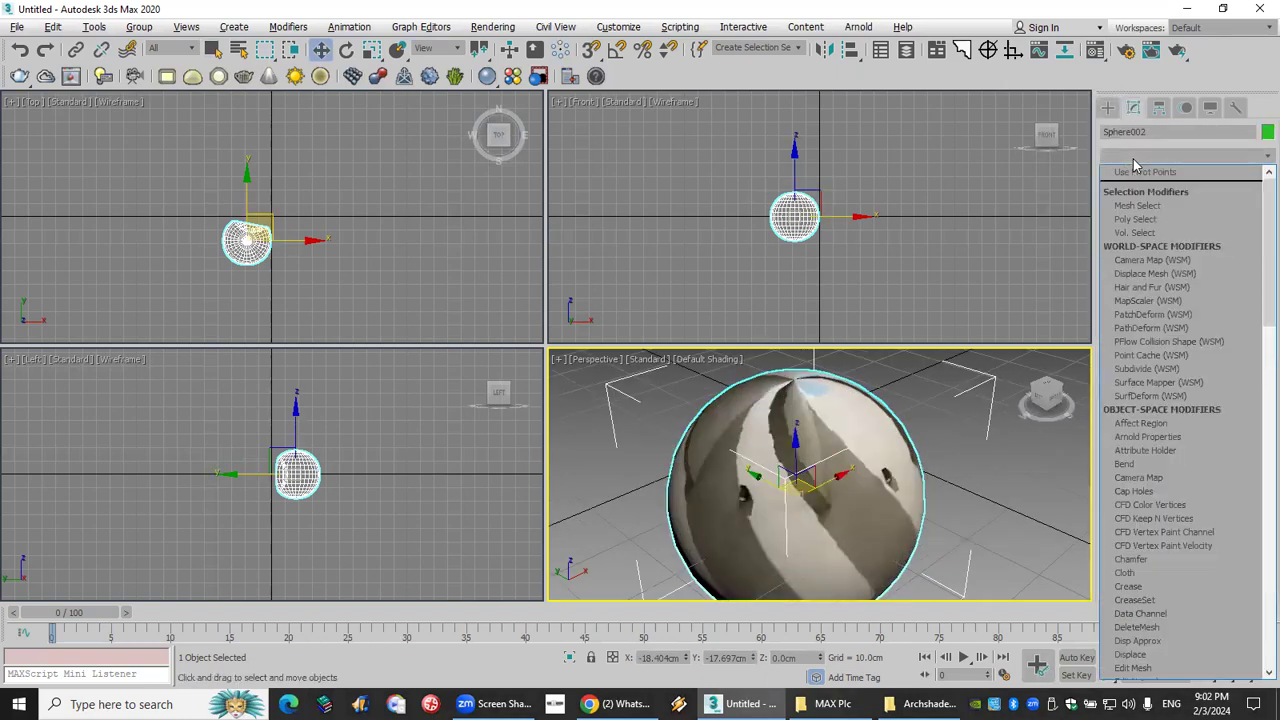
{"action": "key", "text": "u"}
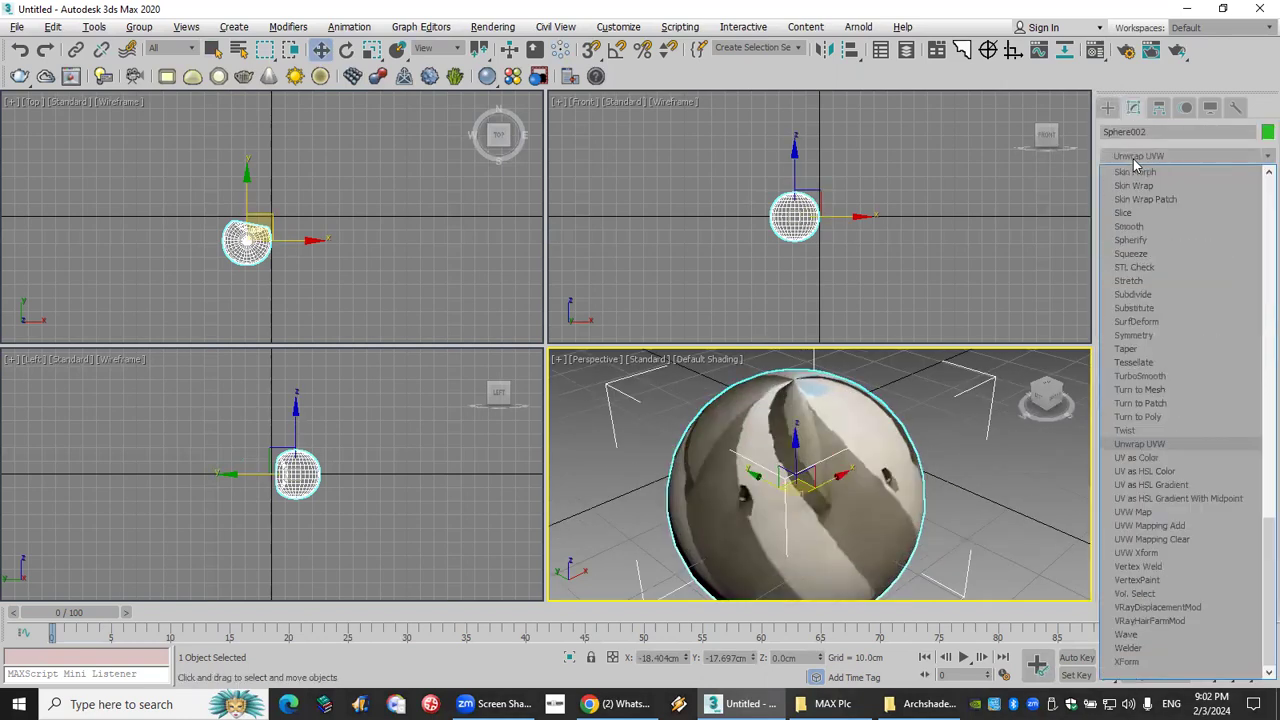
{"action": "left_click", "coordinate": [1155, 512]}
{"action": "left_click", "coordinate": [1180, 480]}
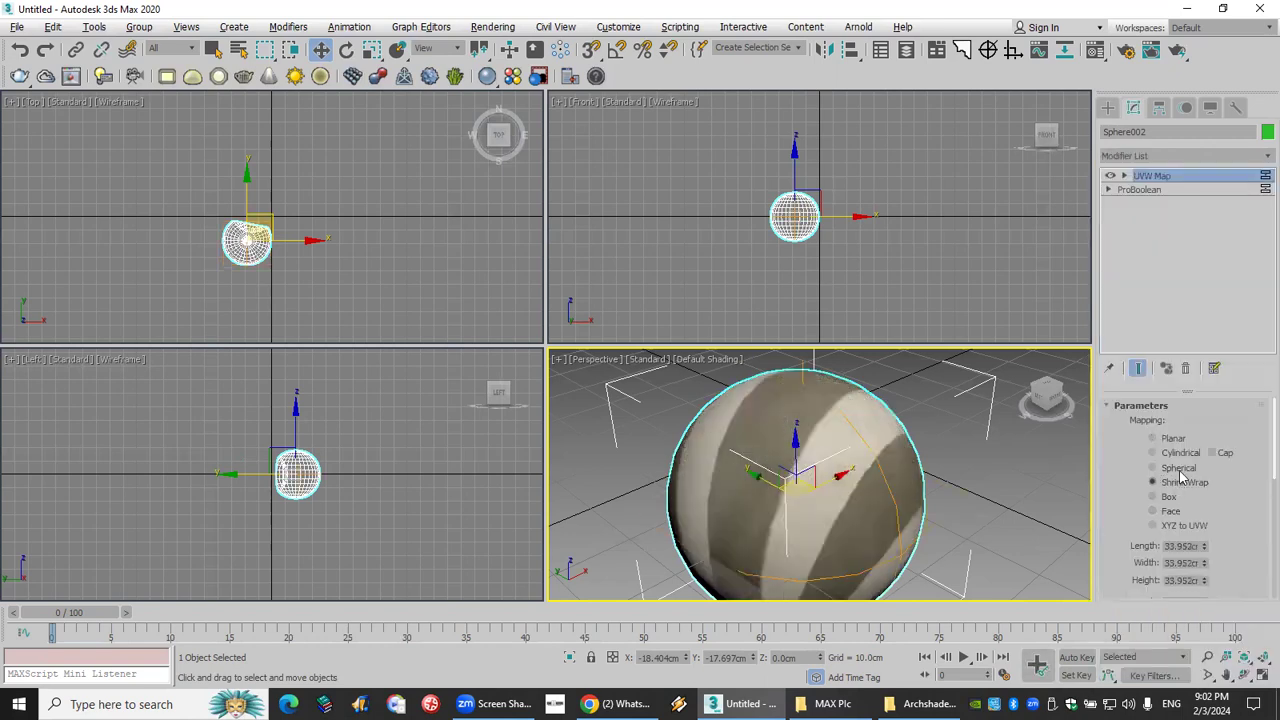
{"action": "left_click", "coordinate": [1178, 467]}
{"action": "left_click", "coordinate": [1170, 511]}
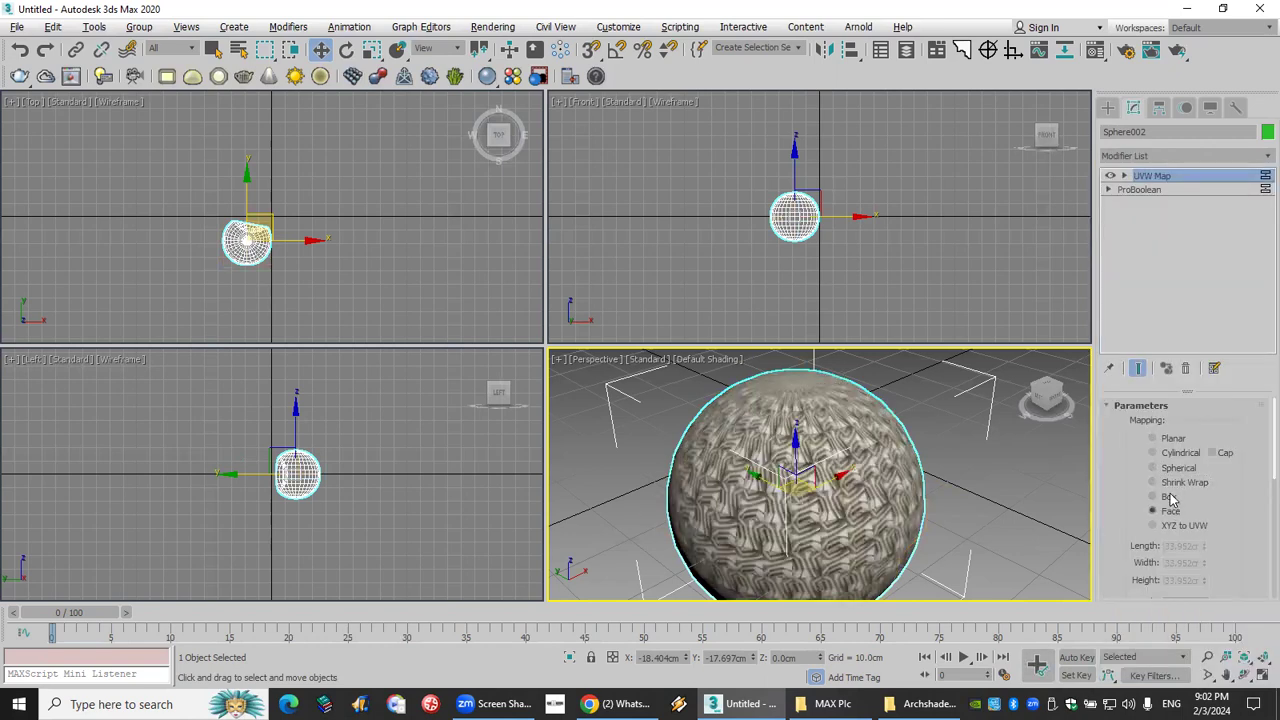
{"action": "left_click", "coordinate": [1169, 497]}
Reset to an empty scene without saving changes.
{"action": "left_click", "coordinate": [17, 27]}
{"action": "left_click", "coordinate": [33, 73]}
{"action": "left_click", "coordinate": [622, 381]}
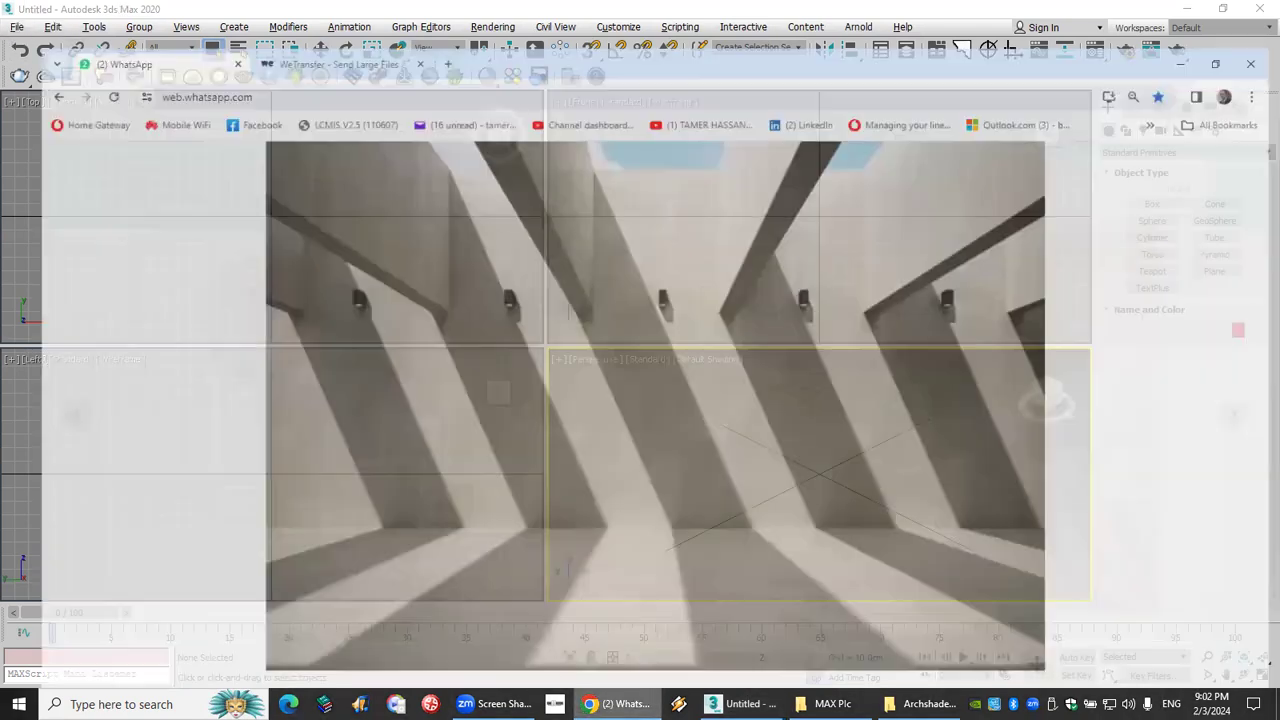
{"action": "left_click", "coordinate": [620, 704]}
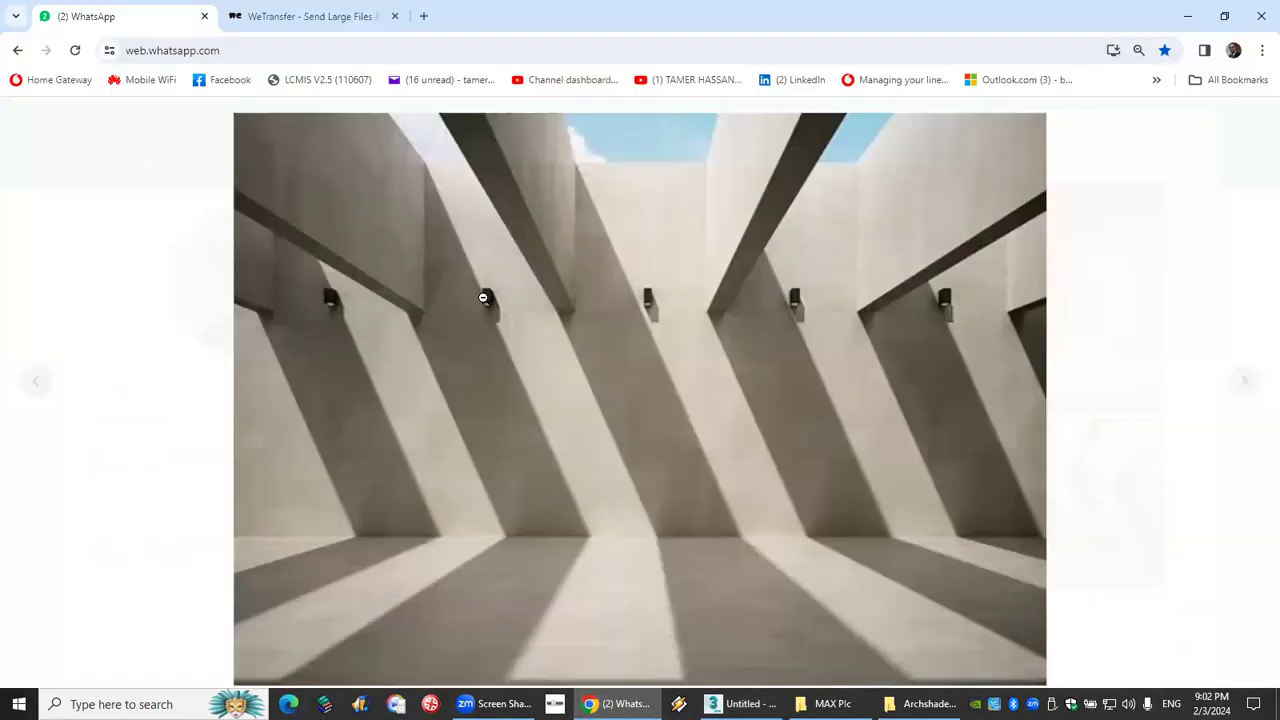
{"action": "left_click", "coordinate": [701, 599]}
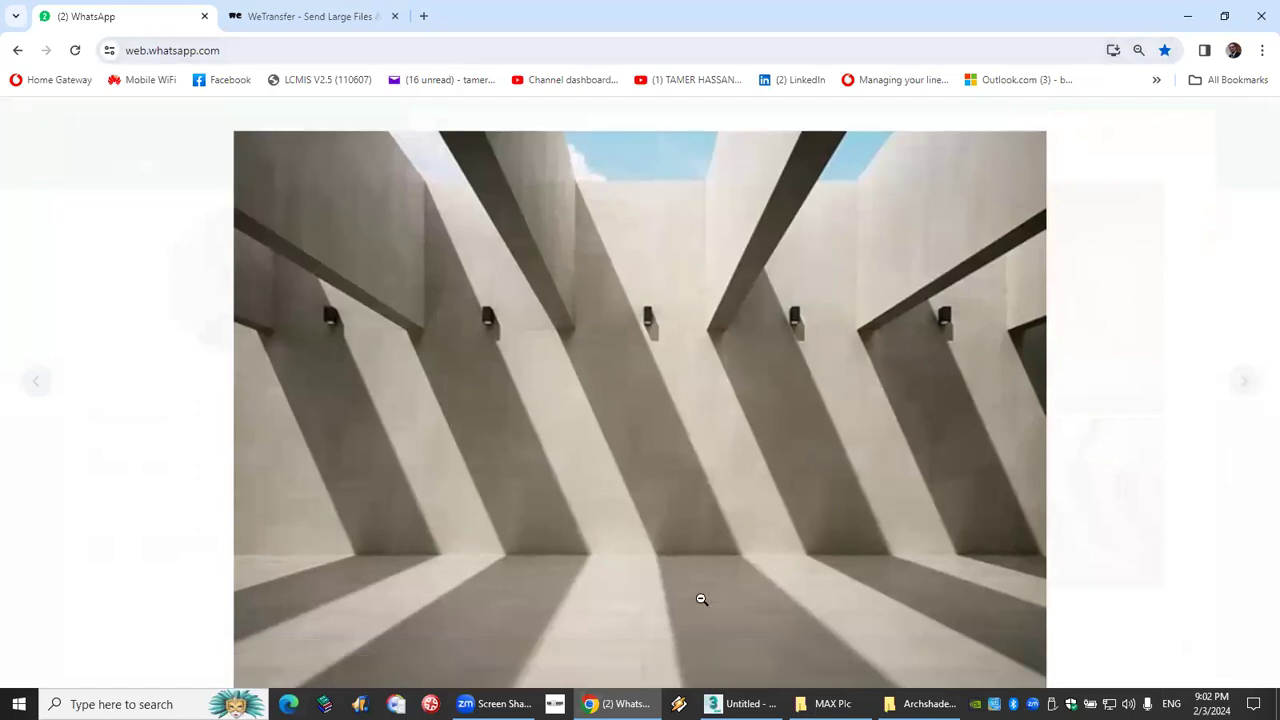
{"action": "key", "text": "alt+Tab"}
{"action": "left_click_drag", "start_coordinate": [623, 463], "coordinate": [810, 570]}
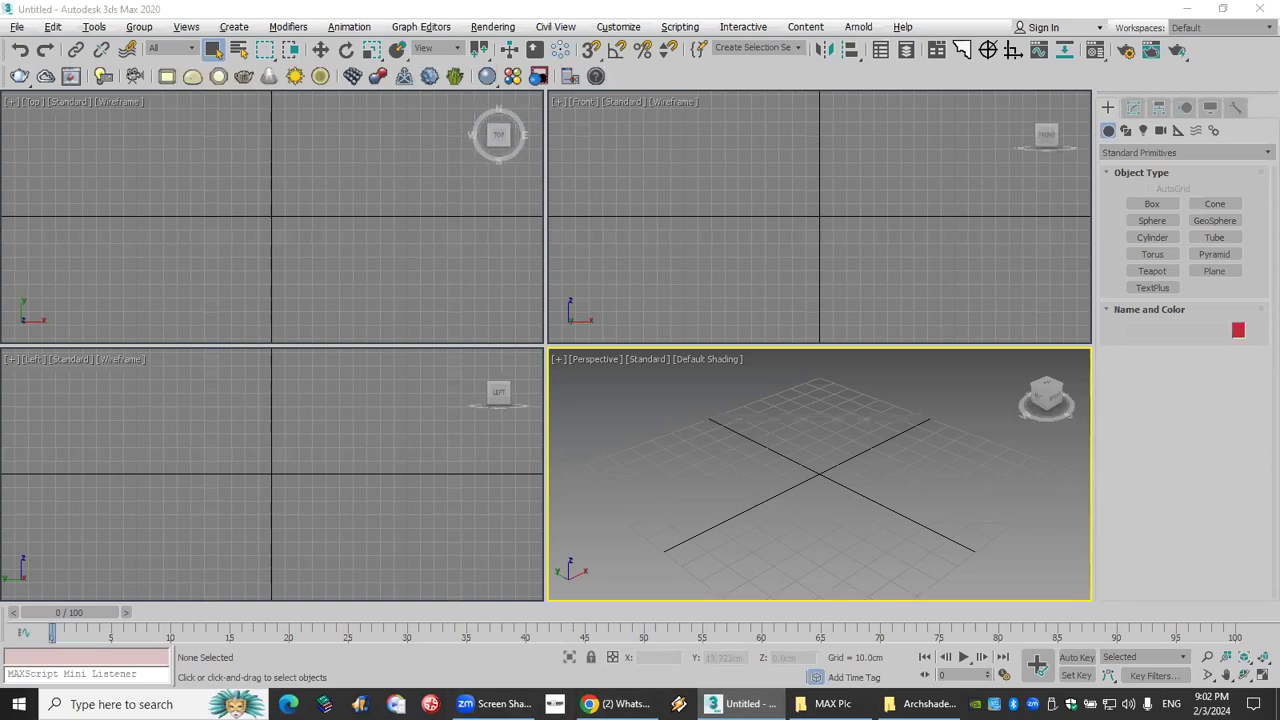
{"action": "key", "text": "alt+Tab"}
{"action": "left_click", "coordinate": [1251, 126]}
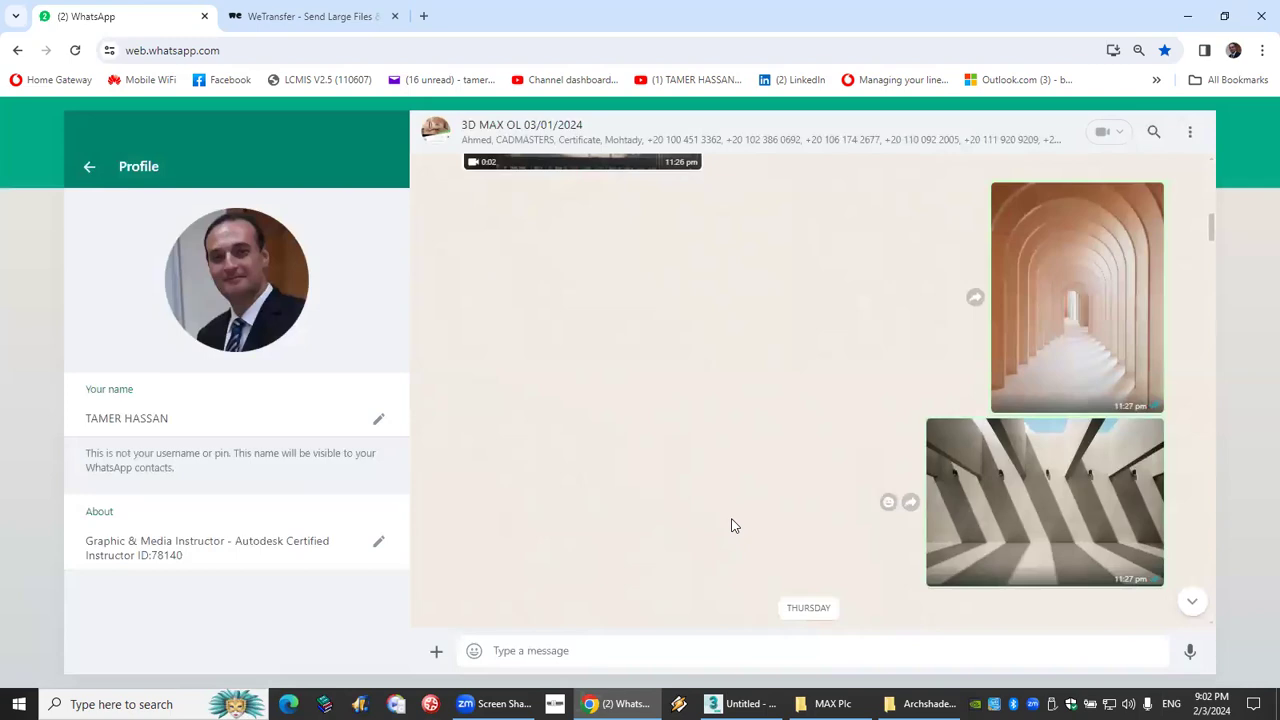
{"action": "key", "text": "alt+Tab"}
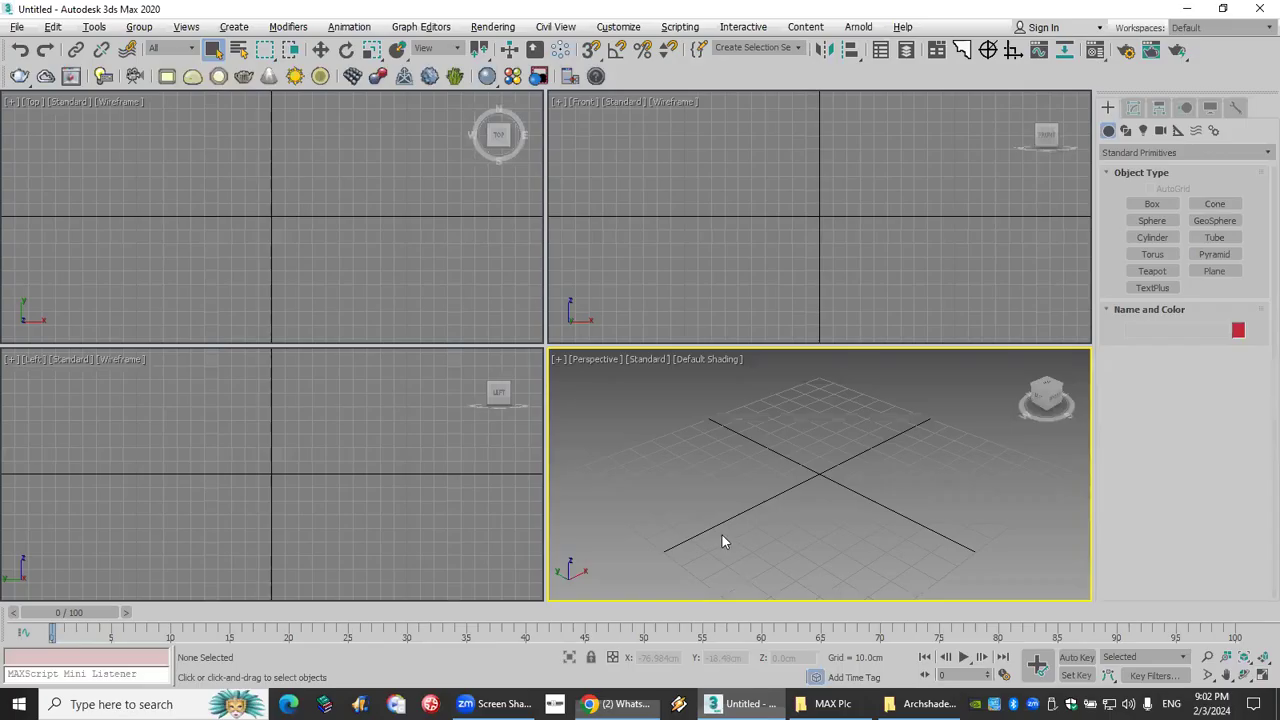
Open aaa 3-1-2024.max from the File menu's recent files list.
{"action": "left_click", "coordinate": [17, 27]}
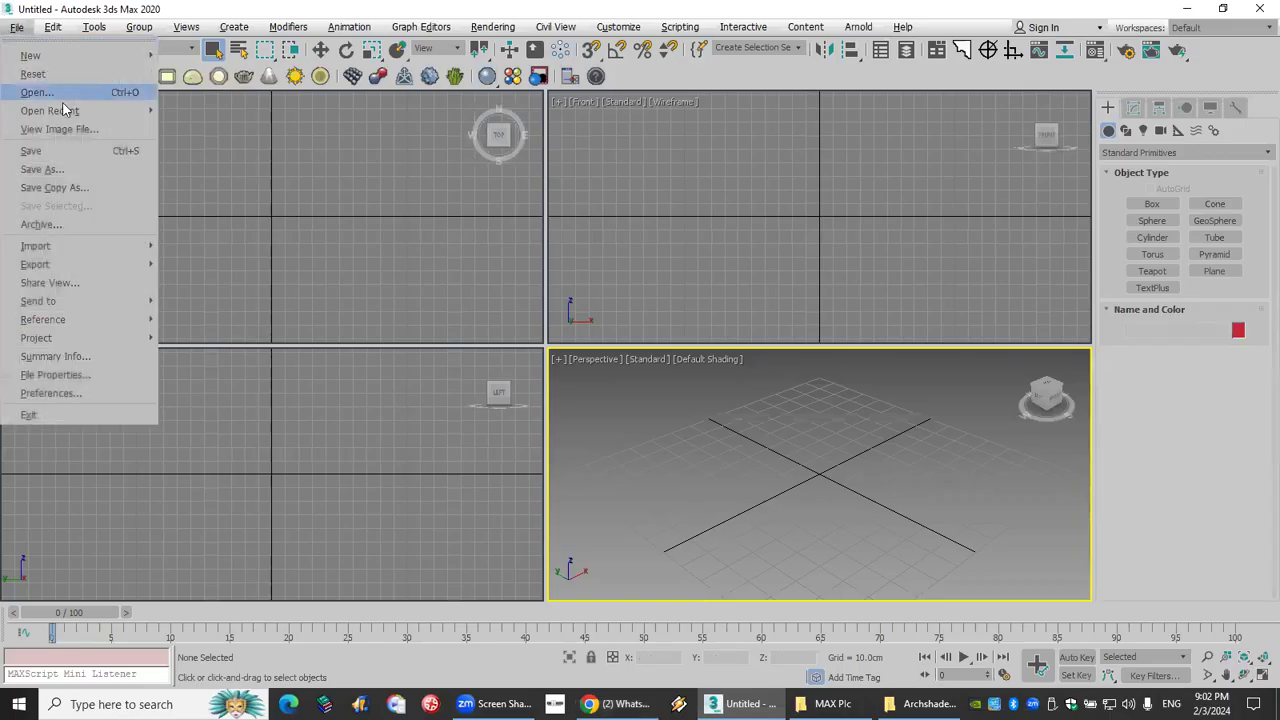
{"action": "mouse_move", "coordinate": [66, 111]}
{"action": "left_click", "coordinate": [232, 111]}
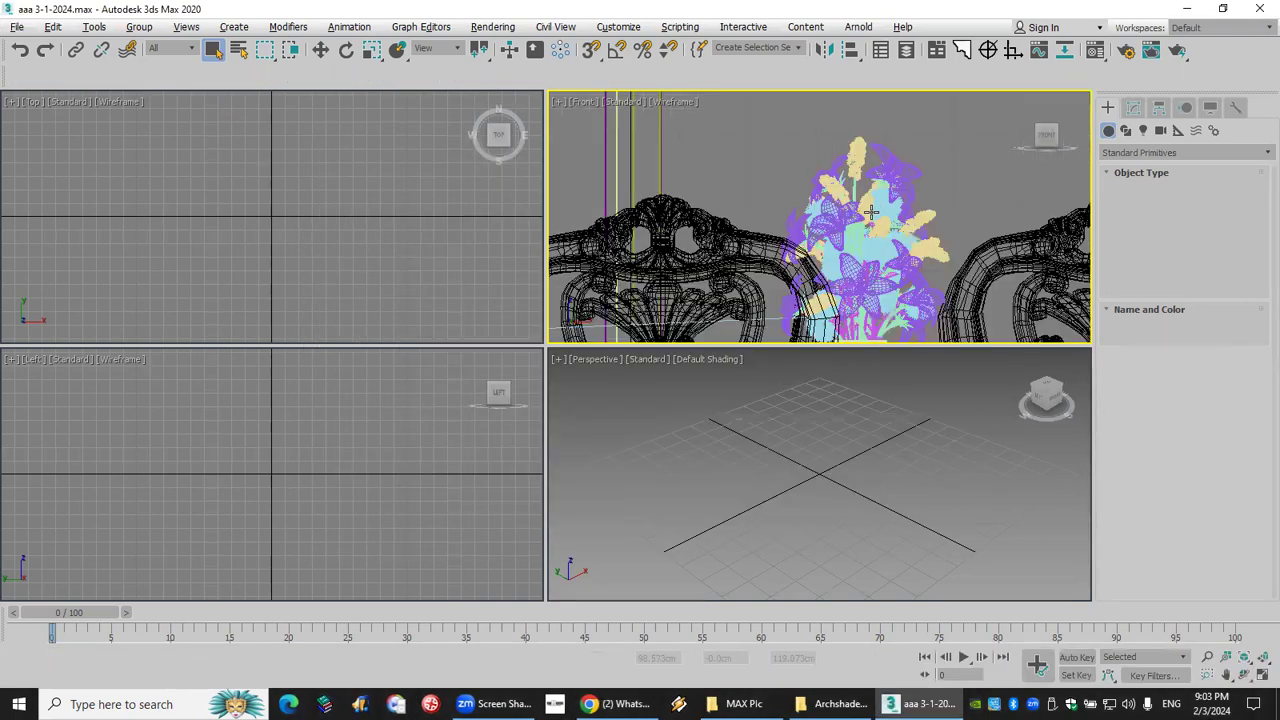
Select the wall sconce group in VRayCam001 and zoom extents on it in all viewports, then switch to WhatsApp.
{"action": "left_click", "coordinate": [855, 482]}
{"action": "left_click", "coordinate": [912, 487]}
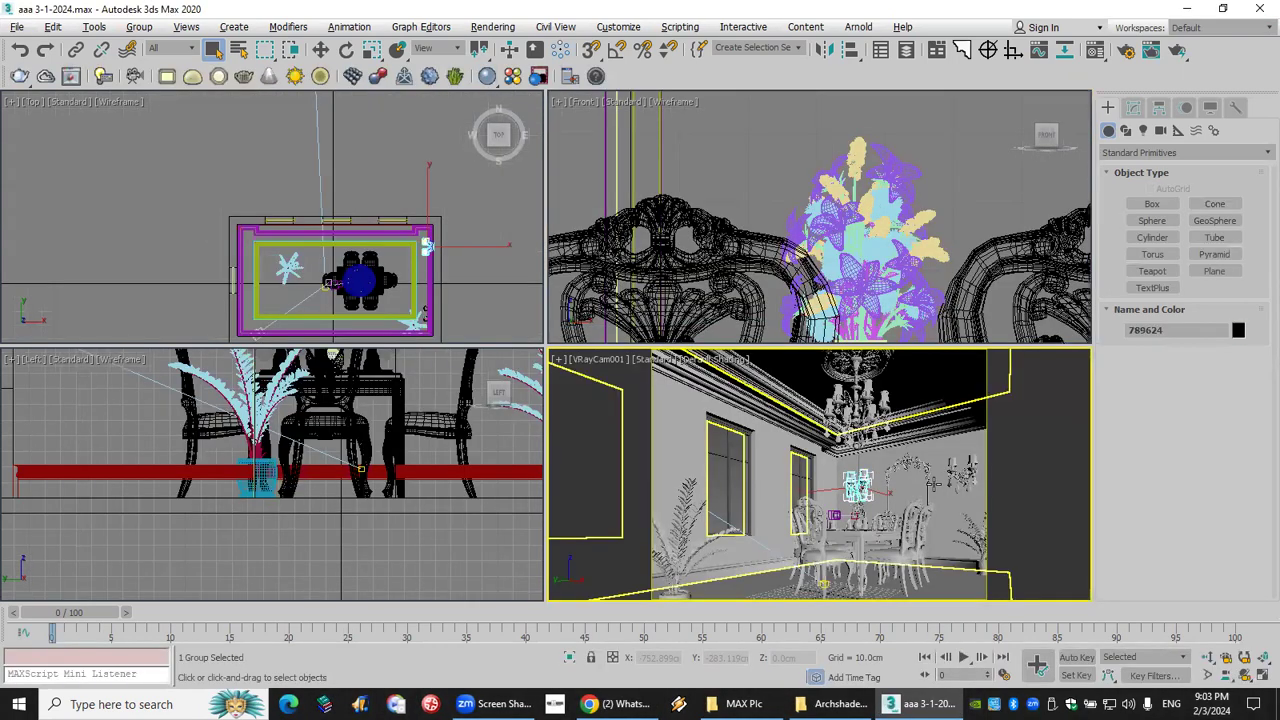
{"action": "left_click", "coordinate": [1262, 660]}
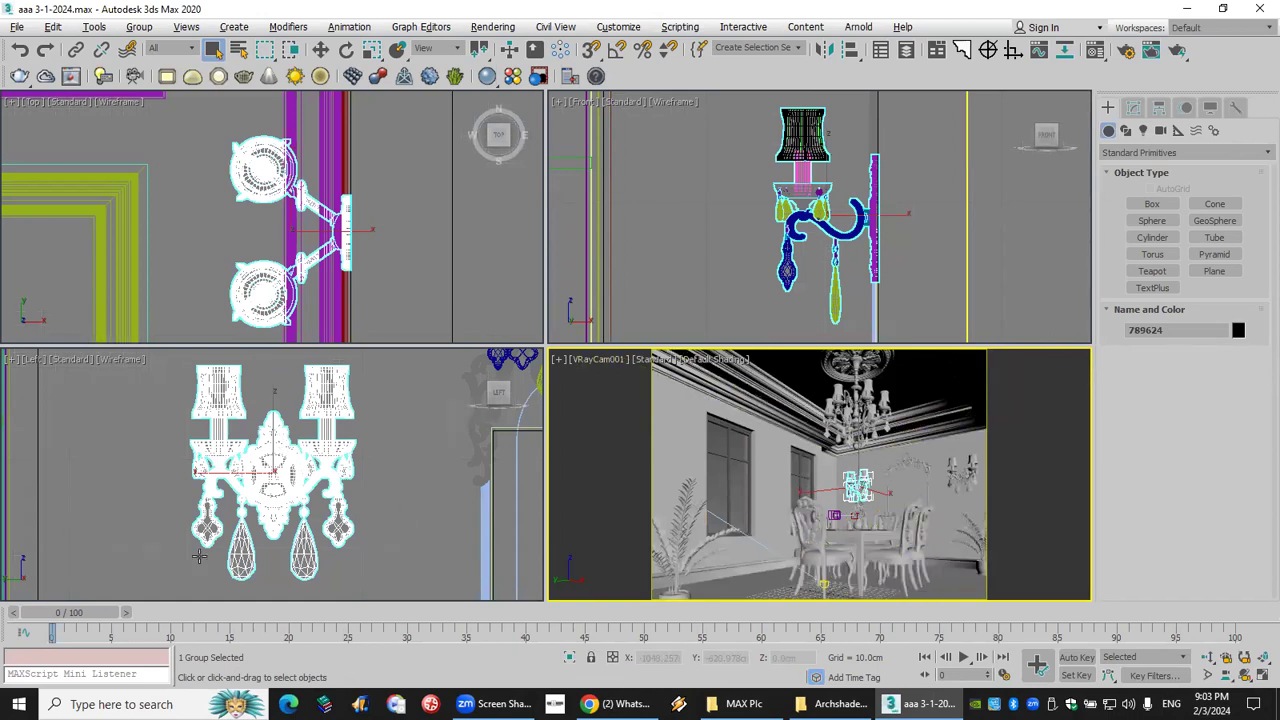
{"action": "scroll", "coordinate": [288, 222], "scroll_direction": "down", "scroll_amount": 6}
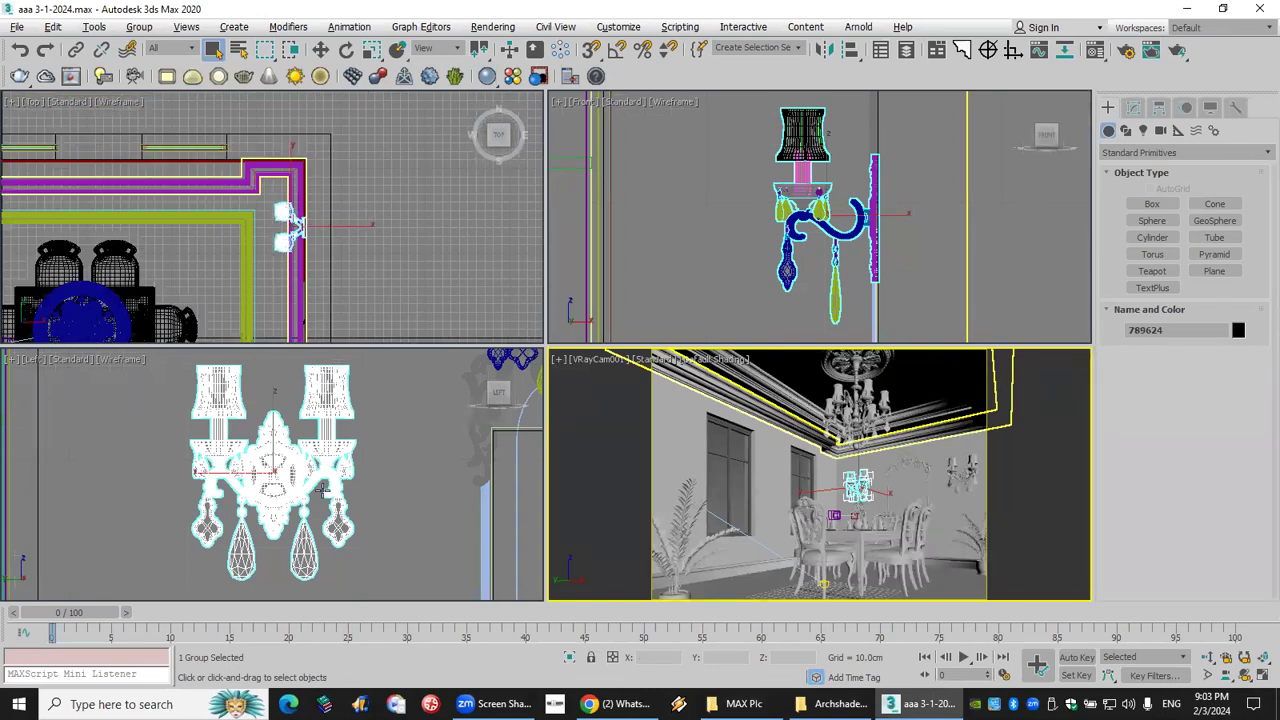
{"action": "key", "text": "alt+Tab"}
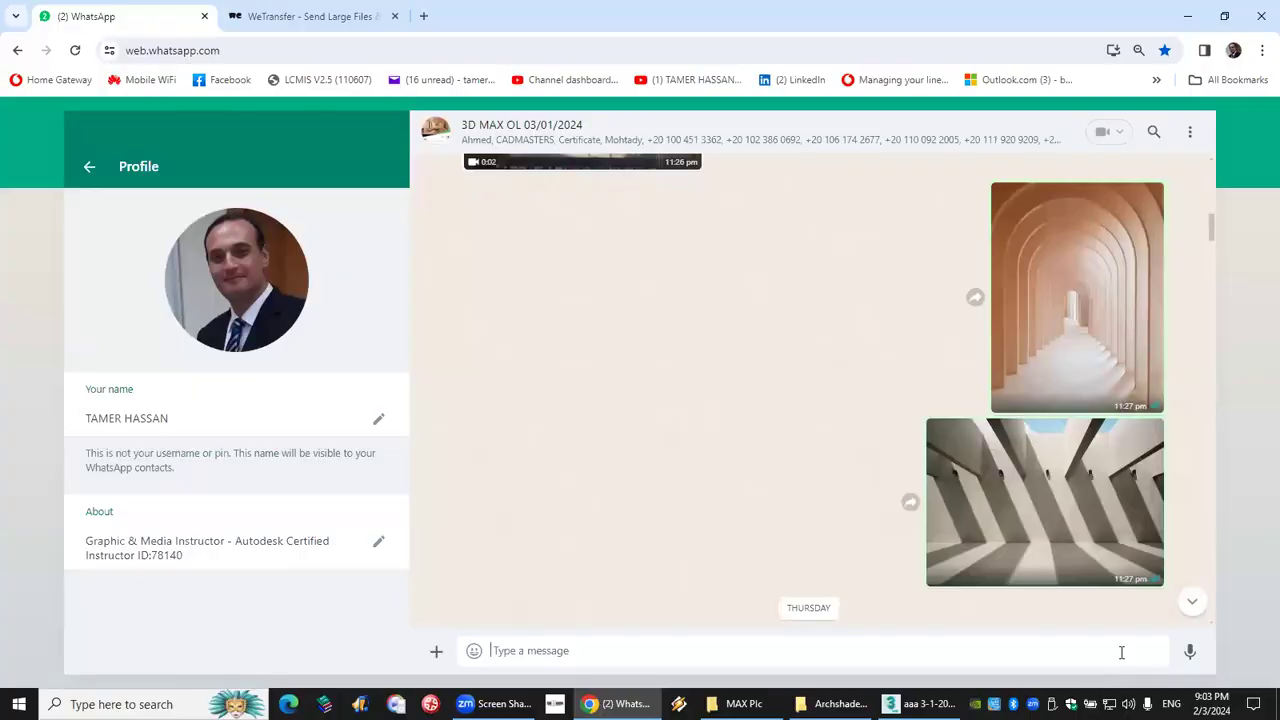
Paste and send the 3ds Max viewport screenshot in the class chat, then go back to 3ds Max.
{"action": "right_click", "coordinate": [1121, 652]}
{"action": "left_click", "coordinate": [1017, 472]}
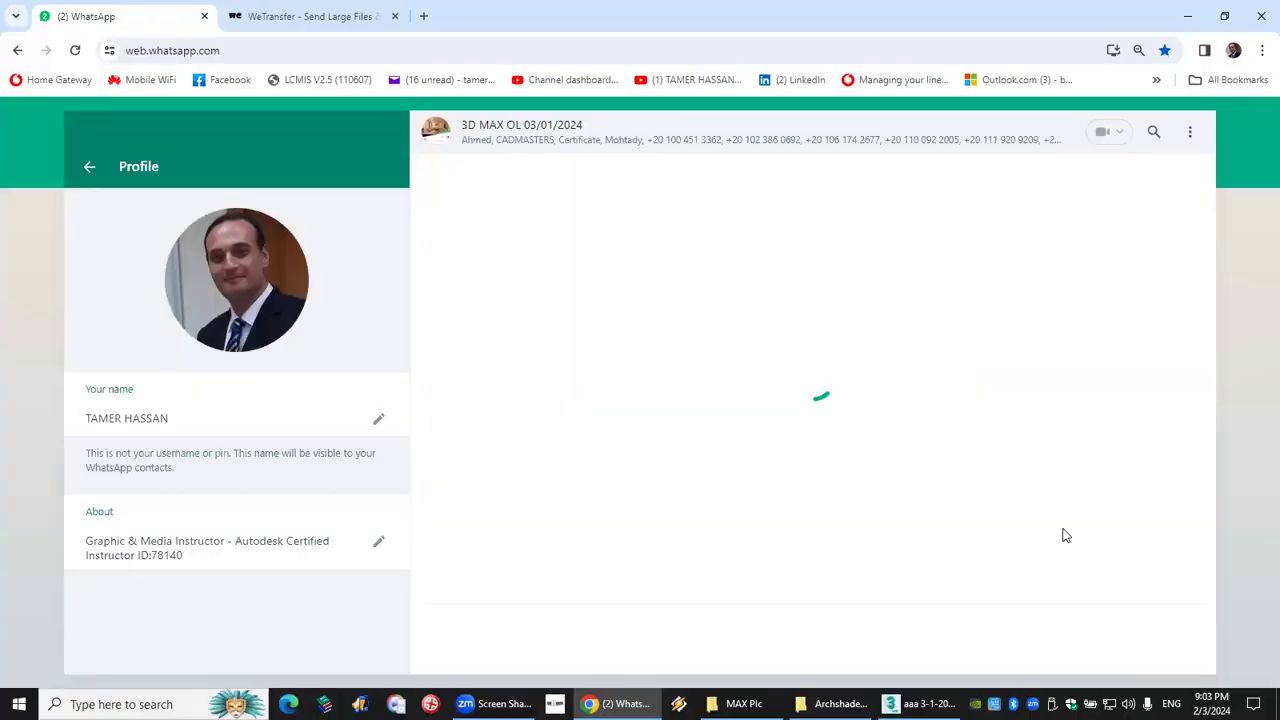
{"action": "key", "text": "Return"}
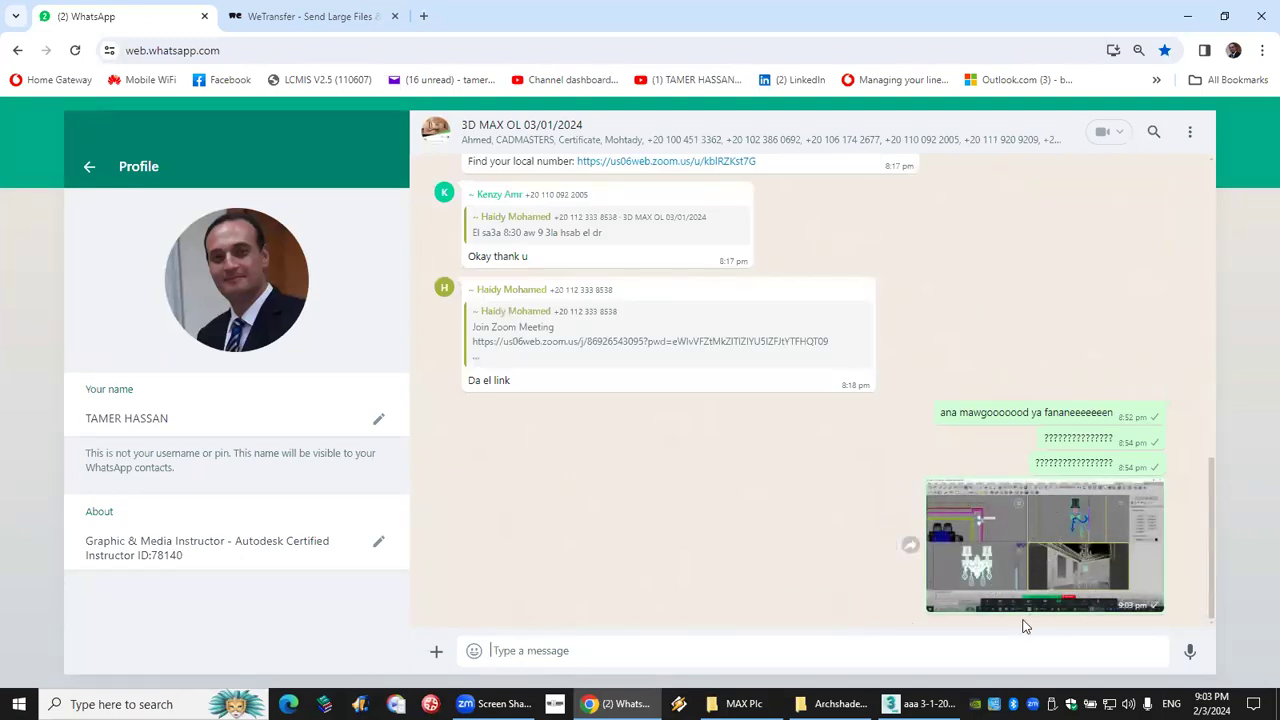
{"action": "left_click", "coordinate": [918, 704]}
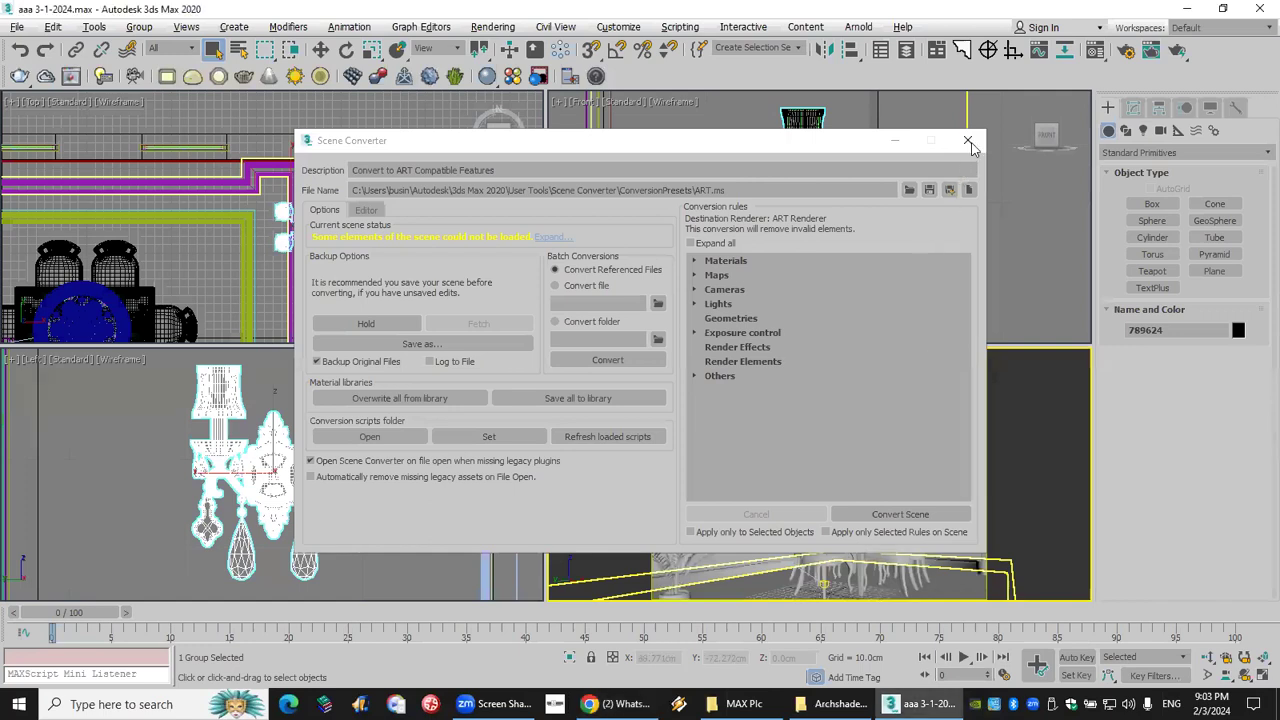
Close the Scene Converter dialog and display the 640x480 dining-room render in the V-Ray frame buffer.
{"action": "left_click", "coordinate": [696, 149]}
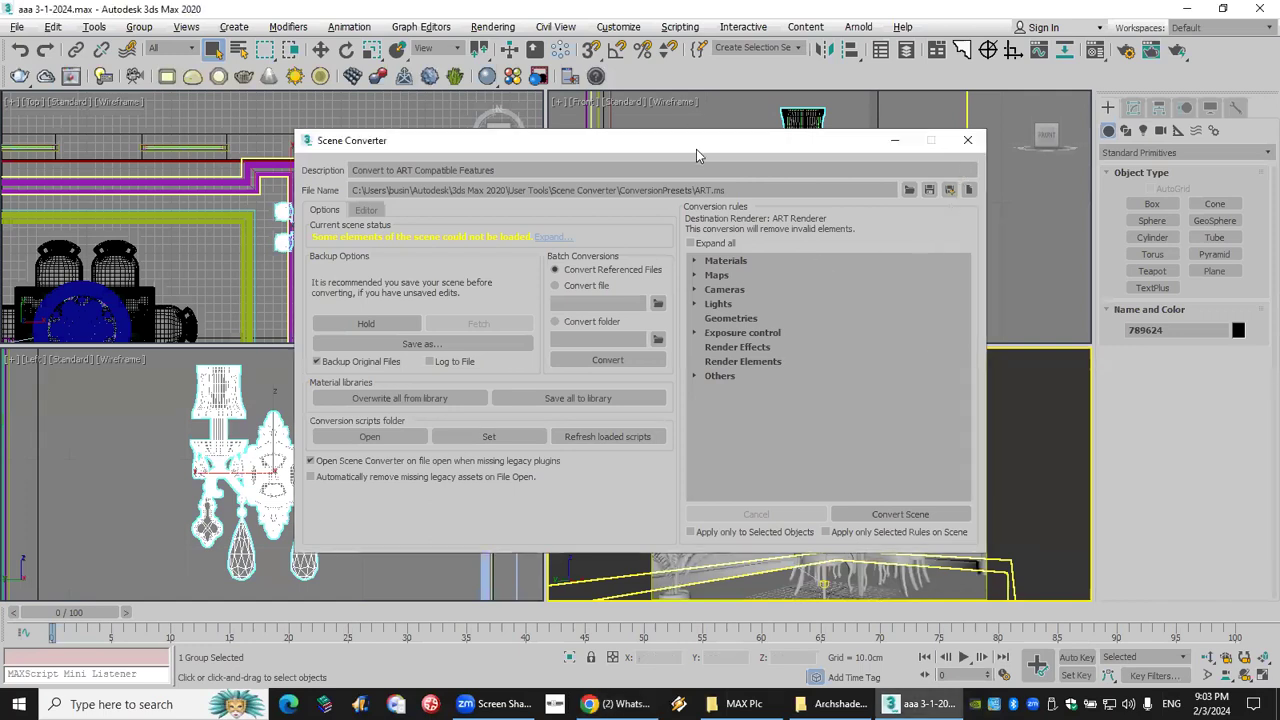
{"action": "left_click_drag", "start_coordinate": [696, 149], "coordinate": [590, 131]}
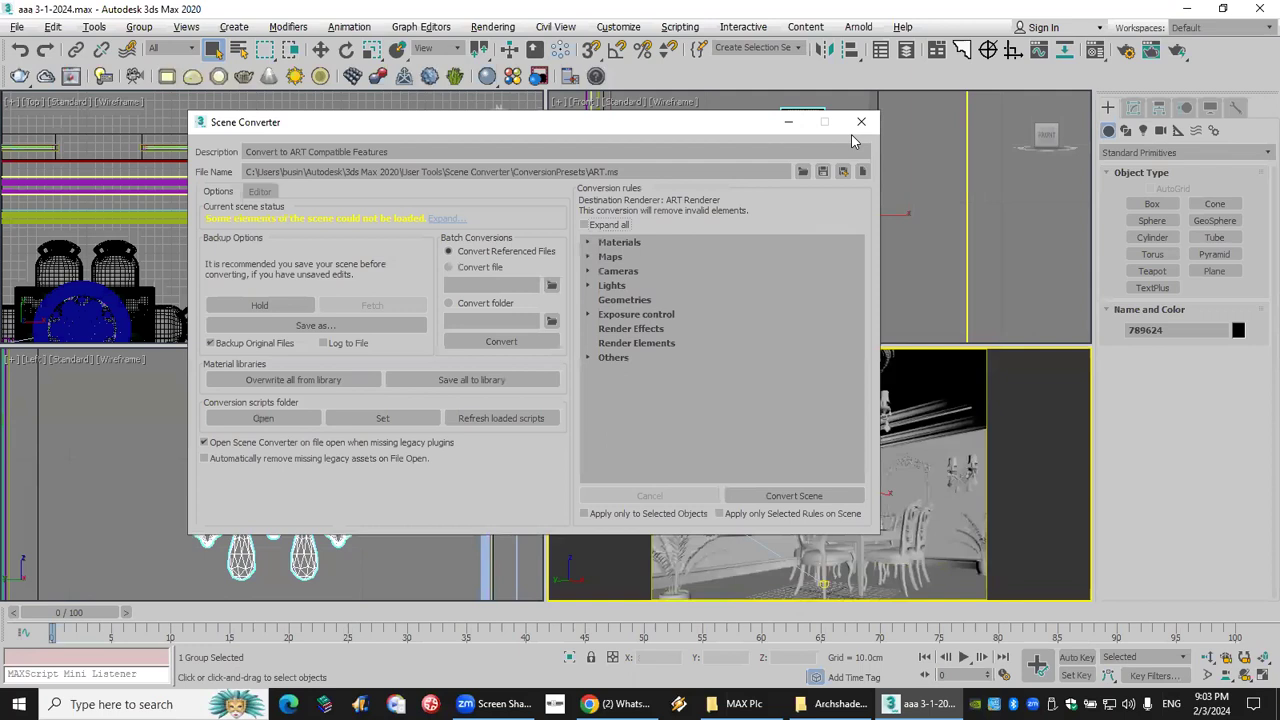
{"action": "left_click", "coordinate": [861, 124]}
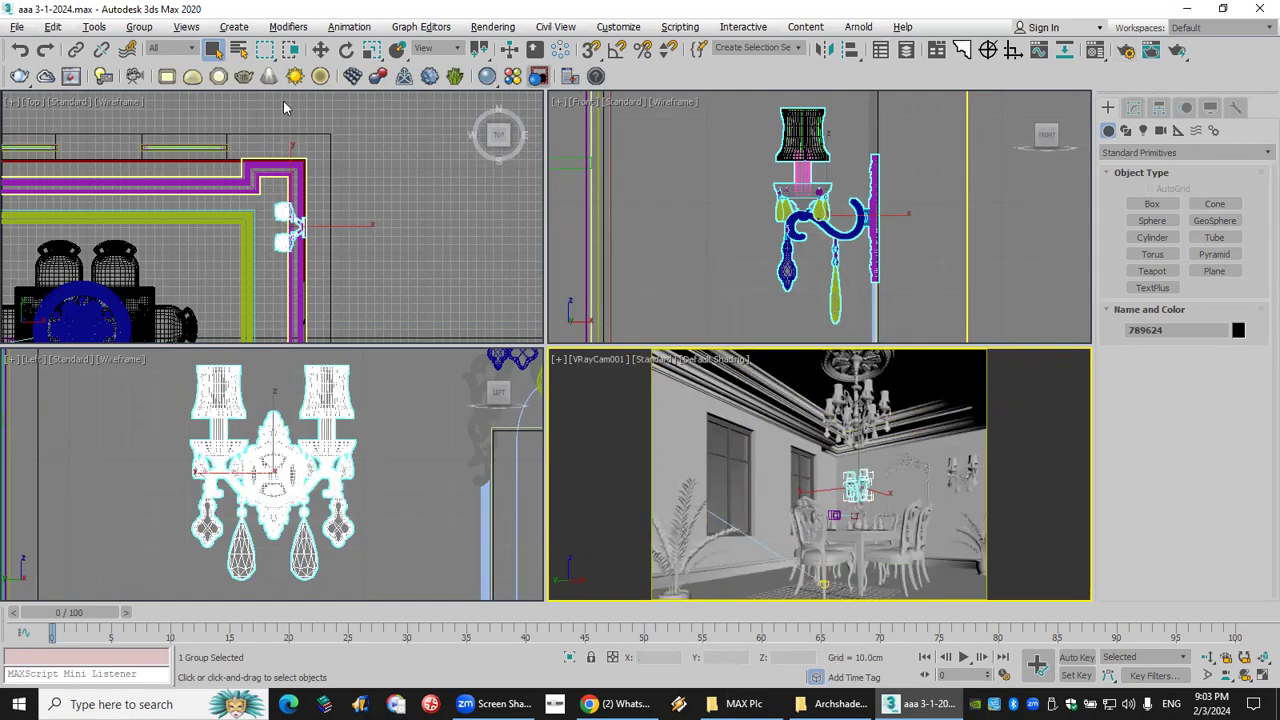
{"action": "left_click", "coordinate": [72, 78]}
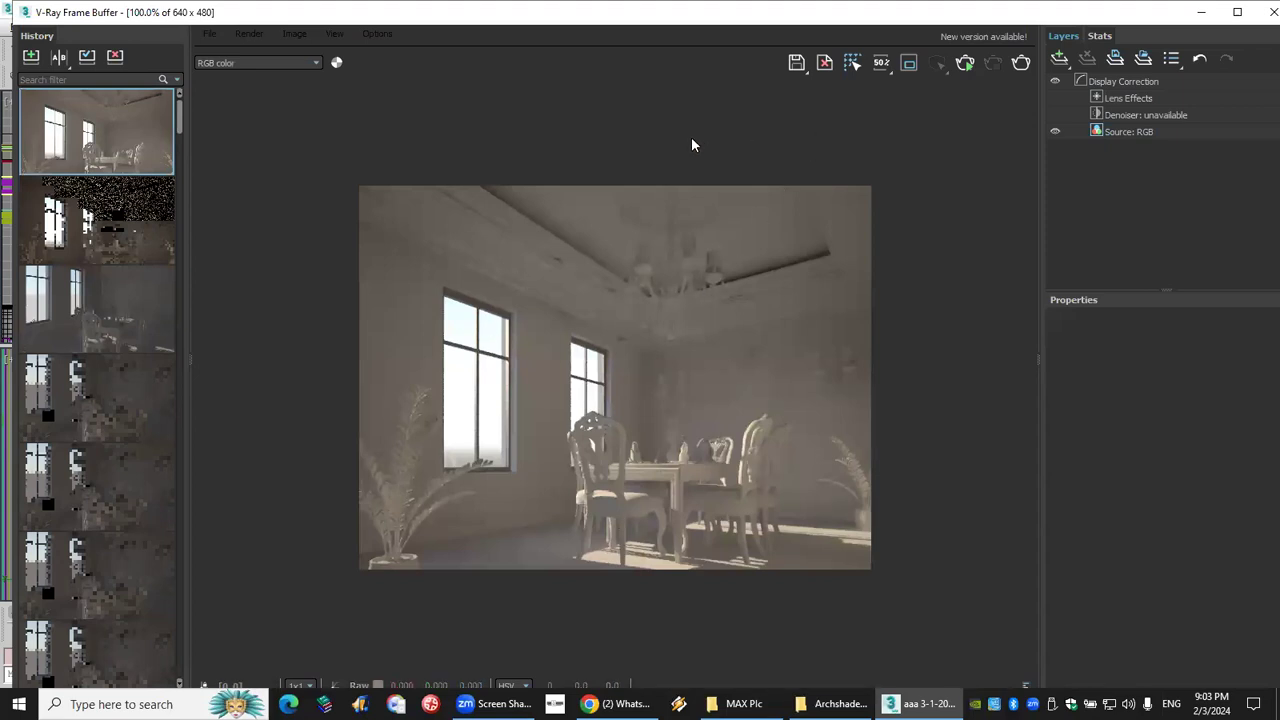
Save the render to the Desktop as JPEG 'aaaa' at quality 100, then show the desktop.
{"action": "left_click", "coordinate": [797, 66]}
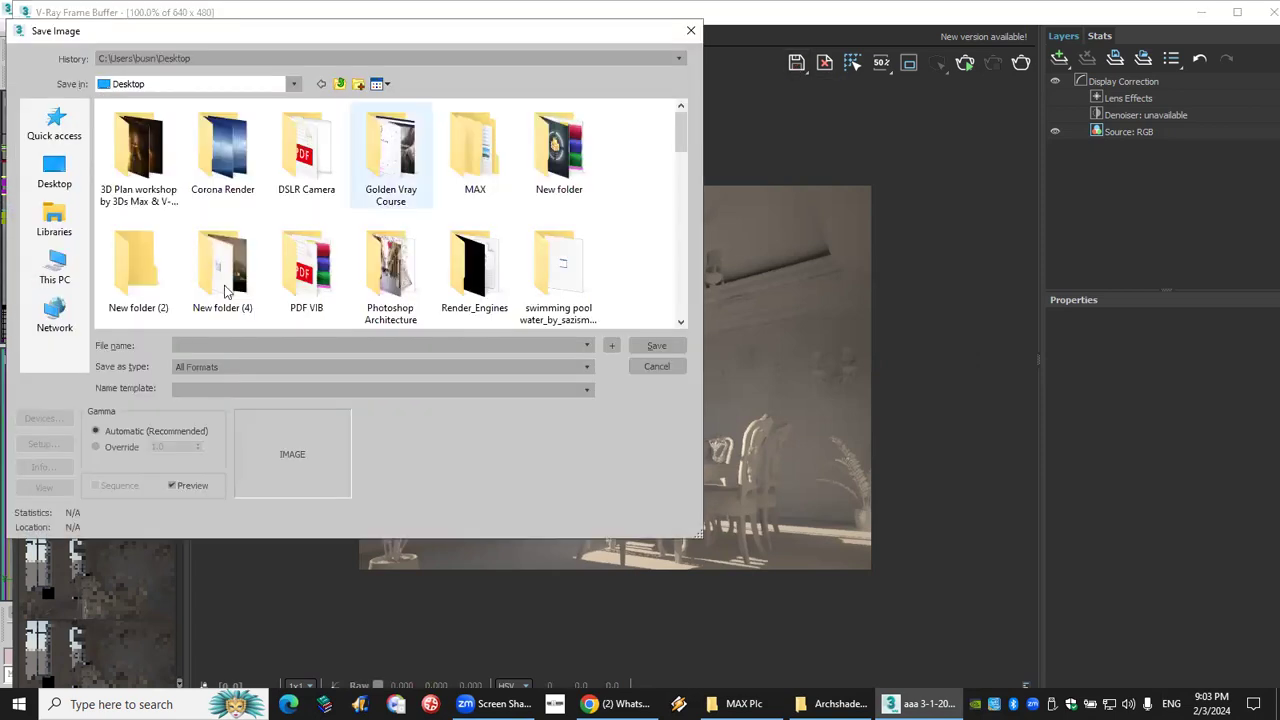
{"action": "left_click", "coordinate": [211, 344]}
{"action": "type", "text": "aaaa"}
{"action": "left_click", "coordinate": [240, 366]}
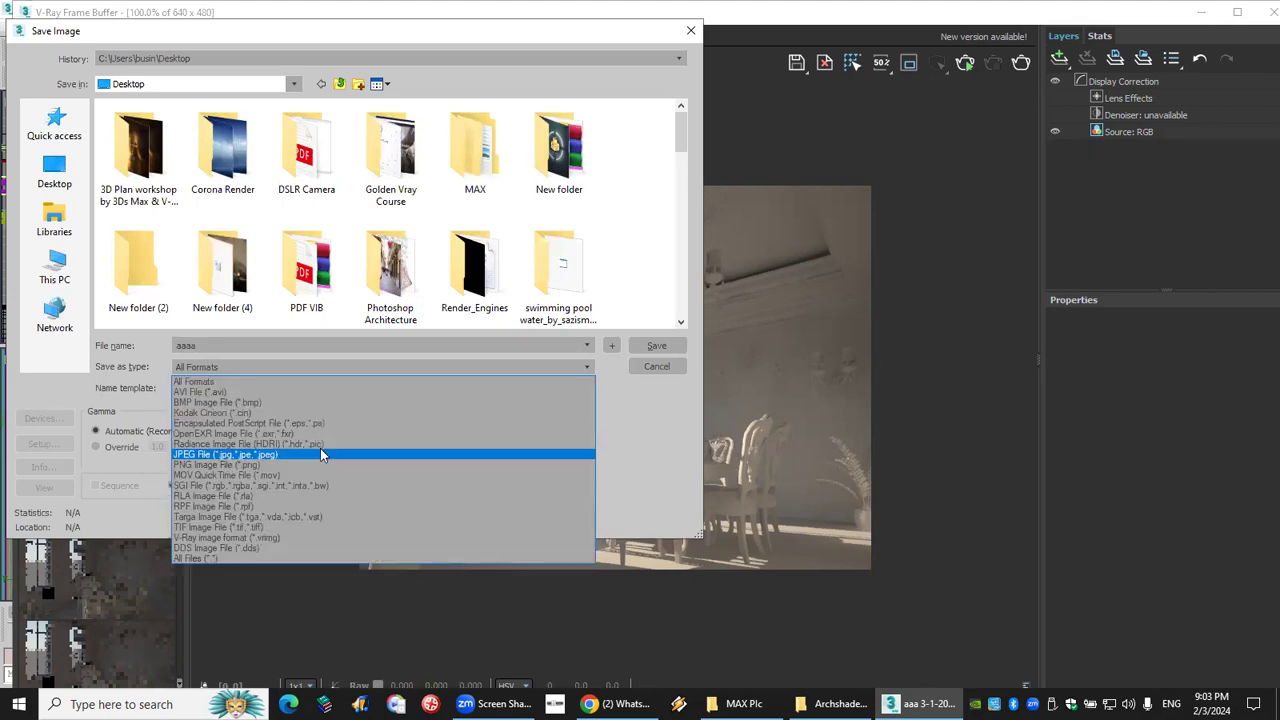
{"action": "left_click", "coordinate": [262, 369]}
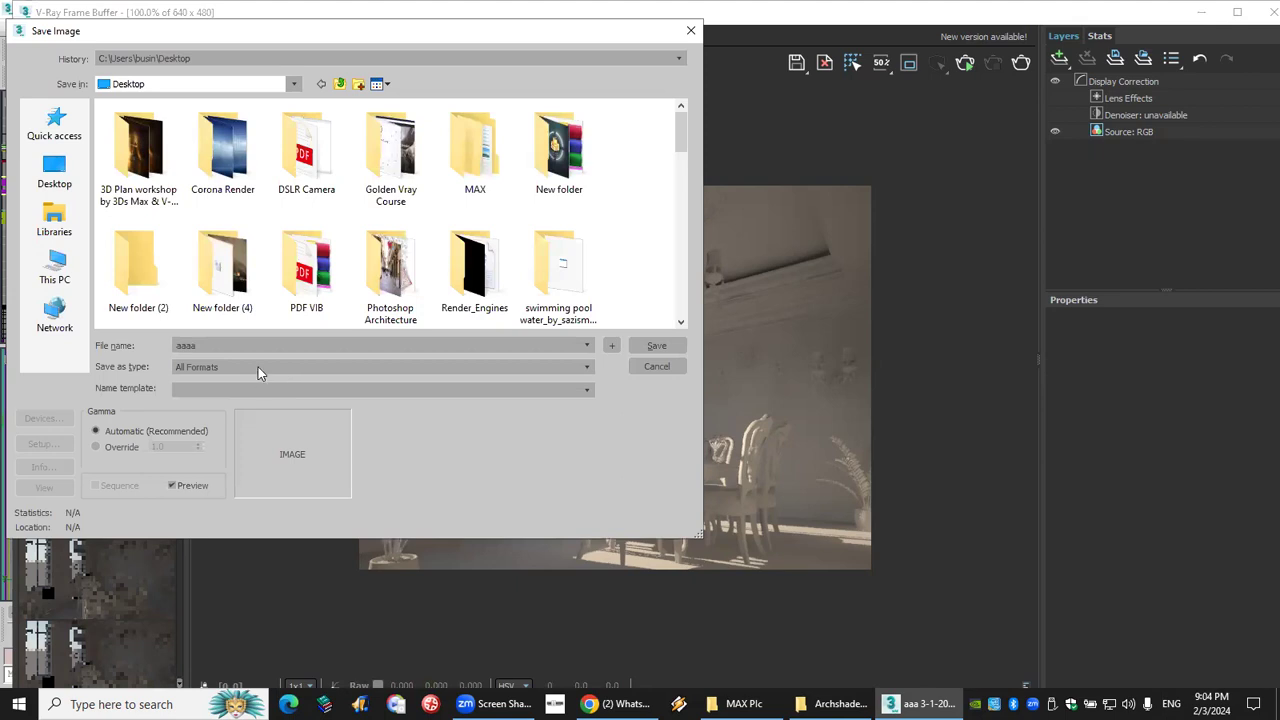
{"action": "left_click", "coordinate": [258, 367]}
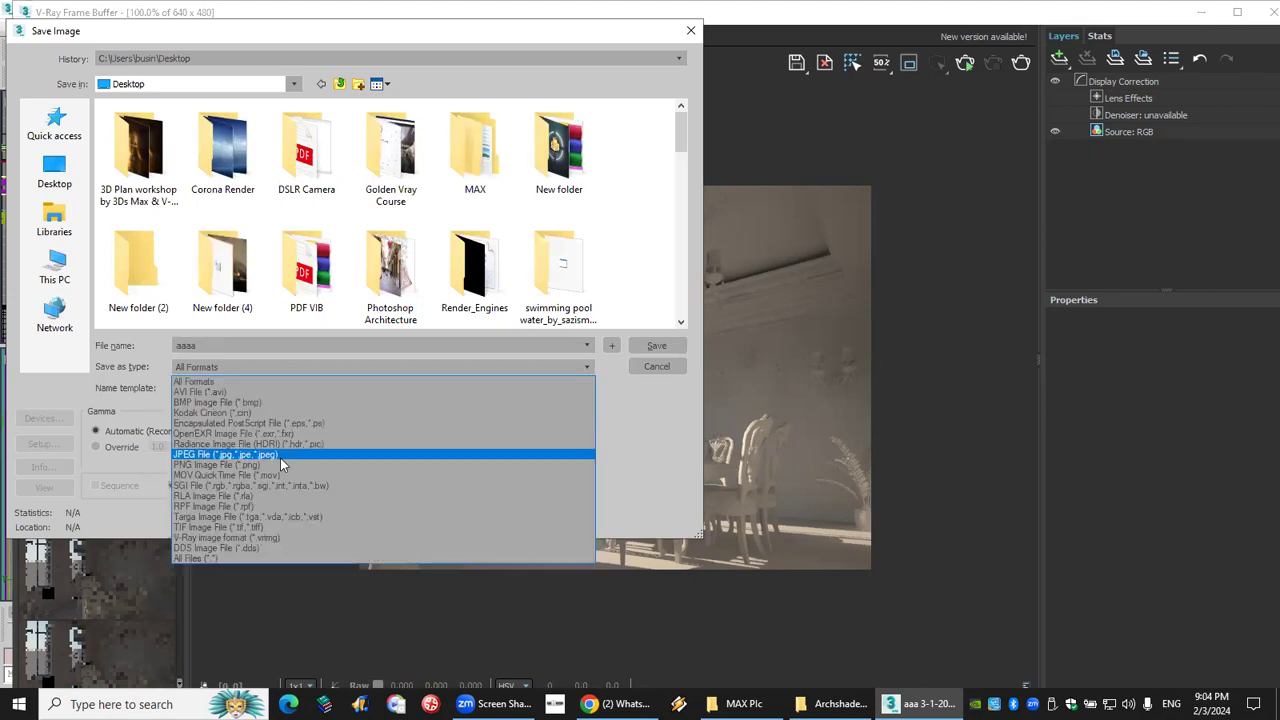
{"action": "left_click", "coordinate": [223, 368]}
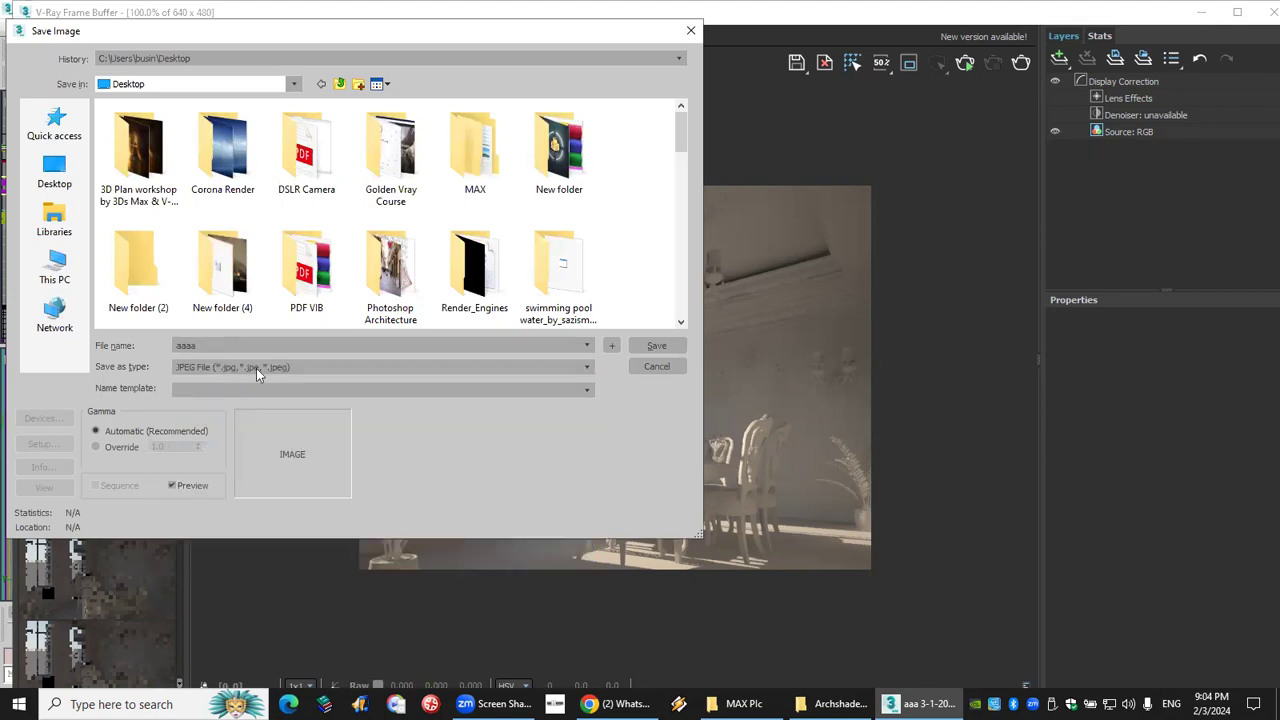
{"action": "left_click", "coordinate": [660, 347]}
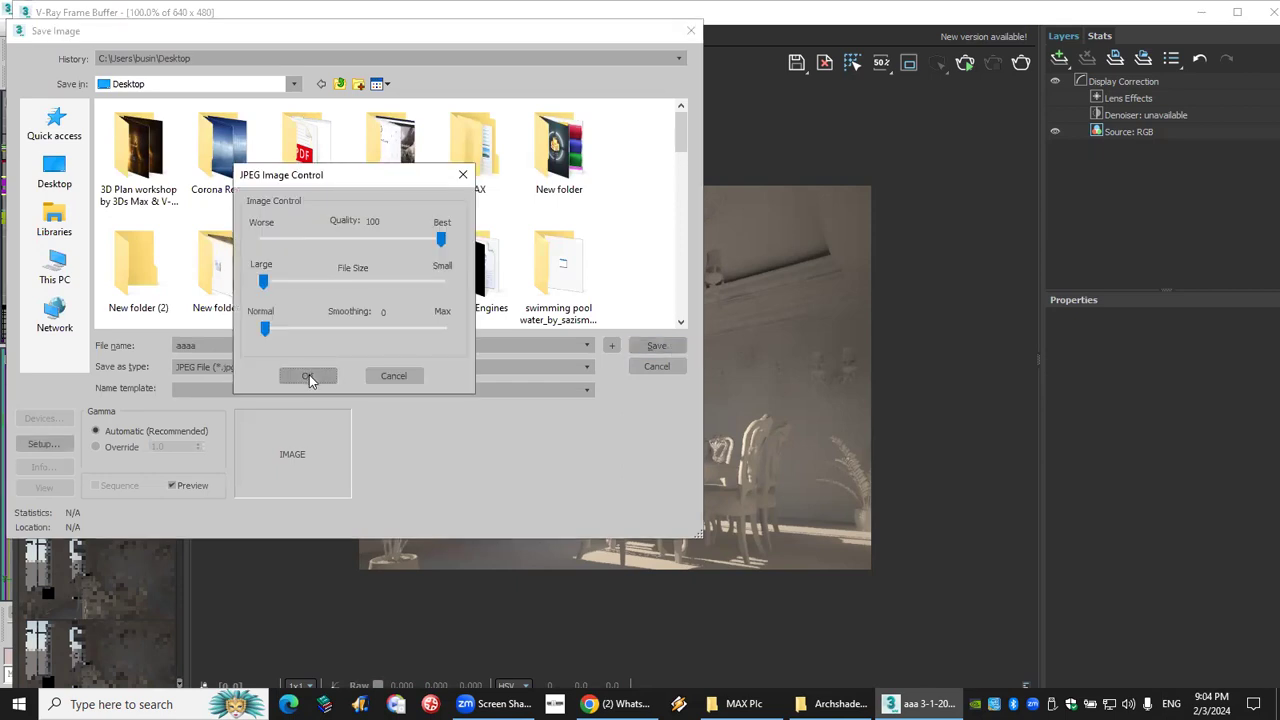
{"action": "left_click", "coordinate": [309, 375]}
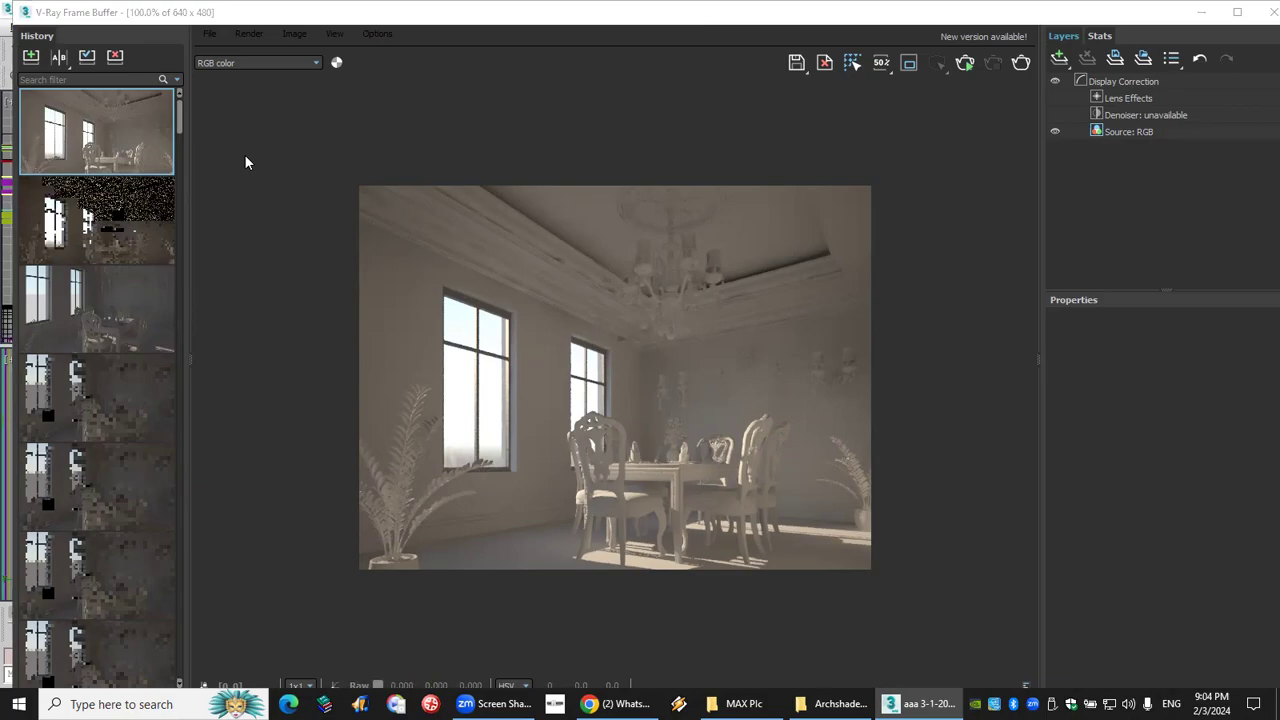
{"action": "key", "text": "super+d"}
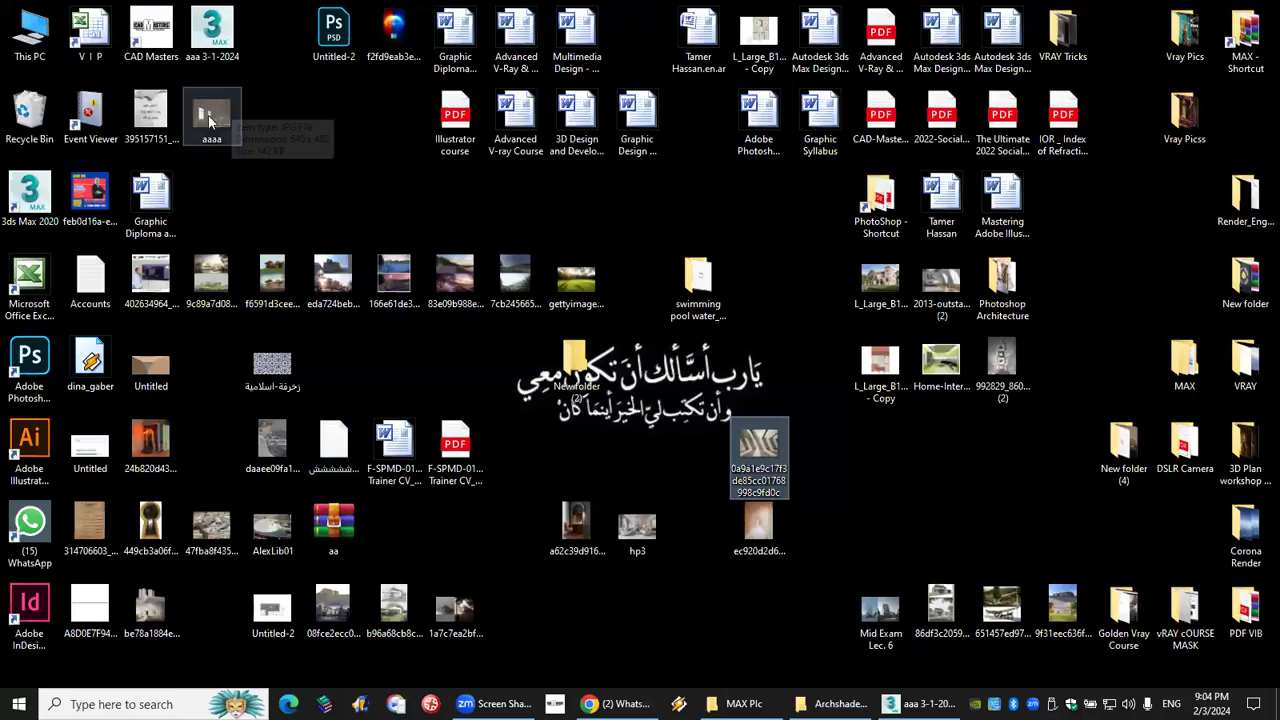
Send the aaaa render to the 3D MAX OL 03/01/2024 WhatsApp group, then minimize 3ds Max.
{"action": "left_click_drag", "start_coordinate": [186, 127], "coordinate": [806, 421]}
{"action": "left_click", "coordinate": [1182, 638]}
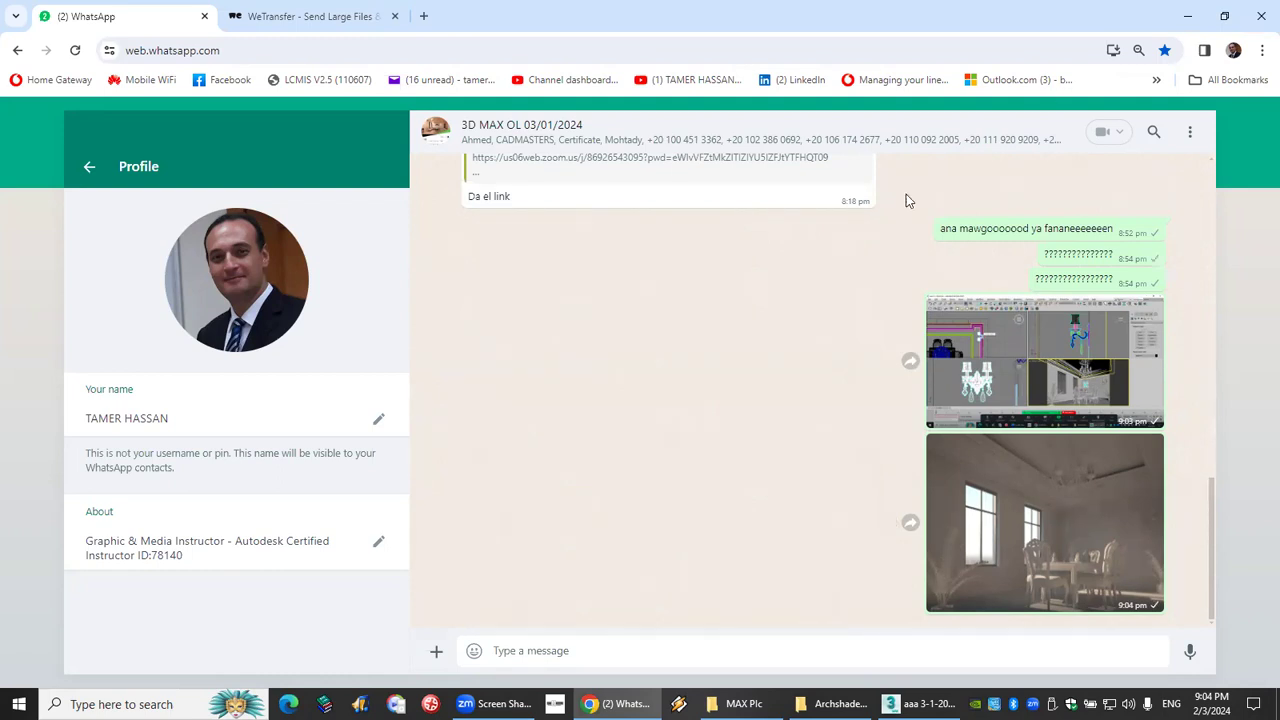
{"action": "left_click", "coordinate": [918, 704]}
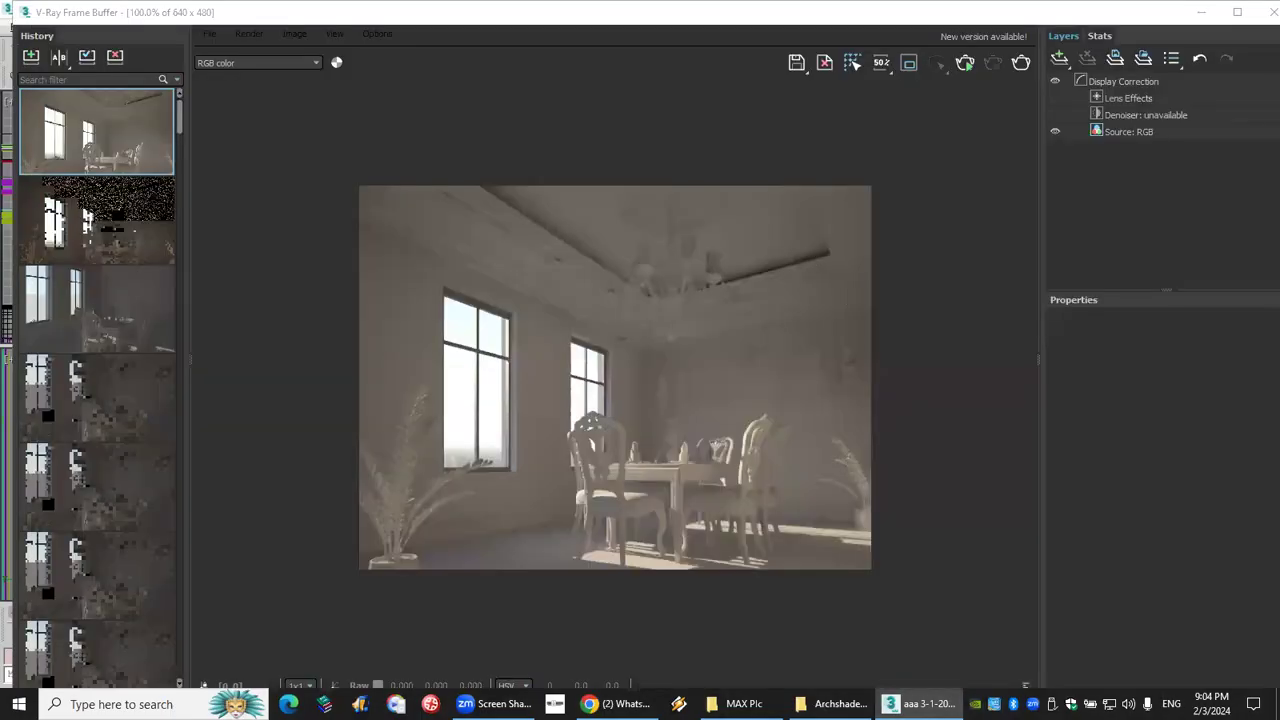
{"action": "left_click", "coordinate": [918, 704]}
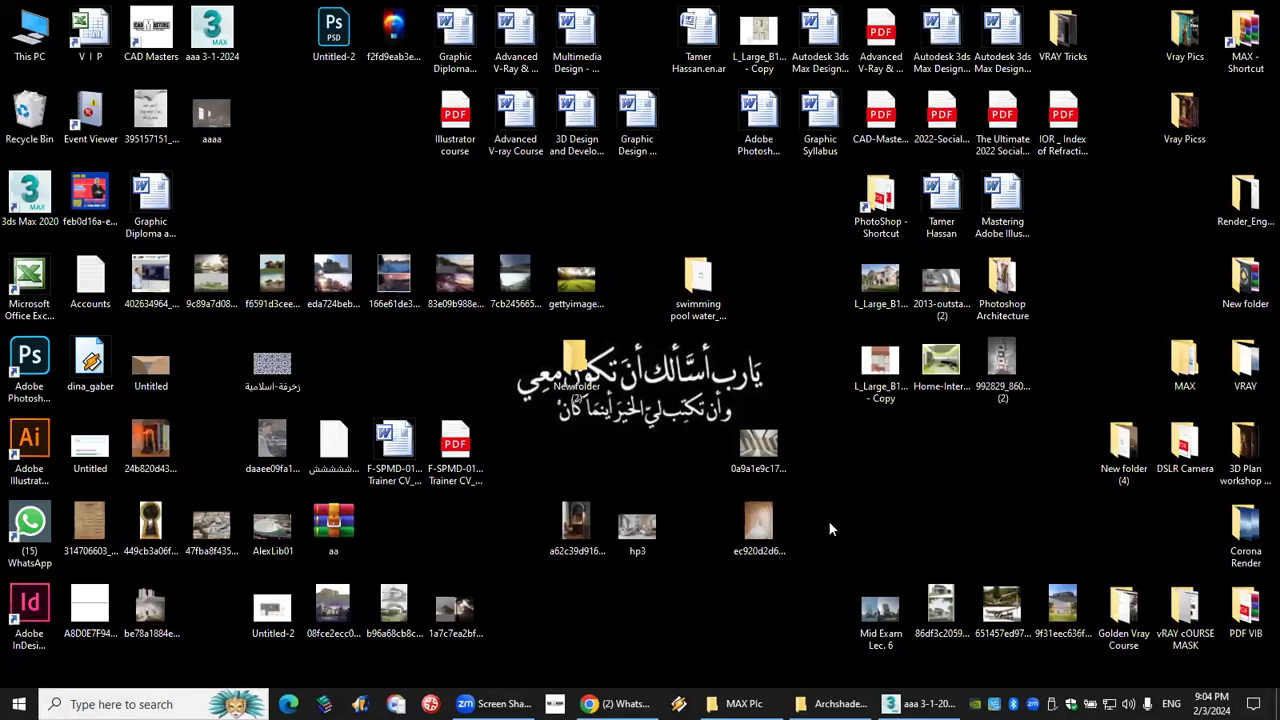
View the ec920d2d6 corridor photo in Photos at about 313%, then return to the V-Ray Frame Buffer.
{"action": "double_click", "coordinate": [758, 522]}
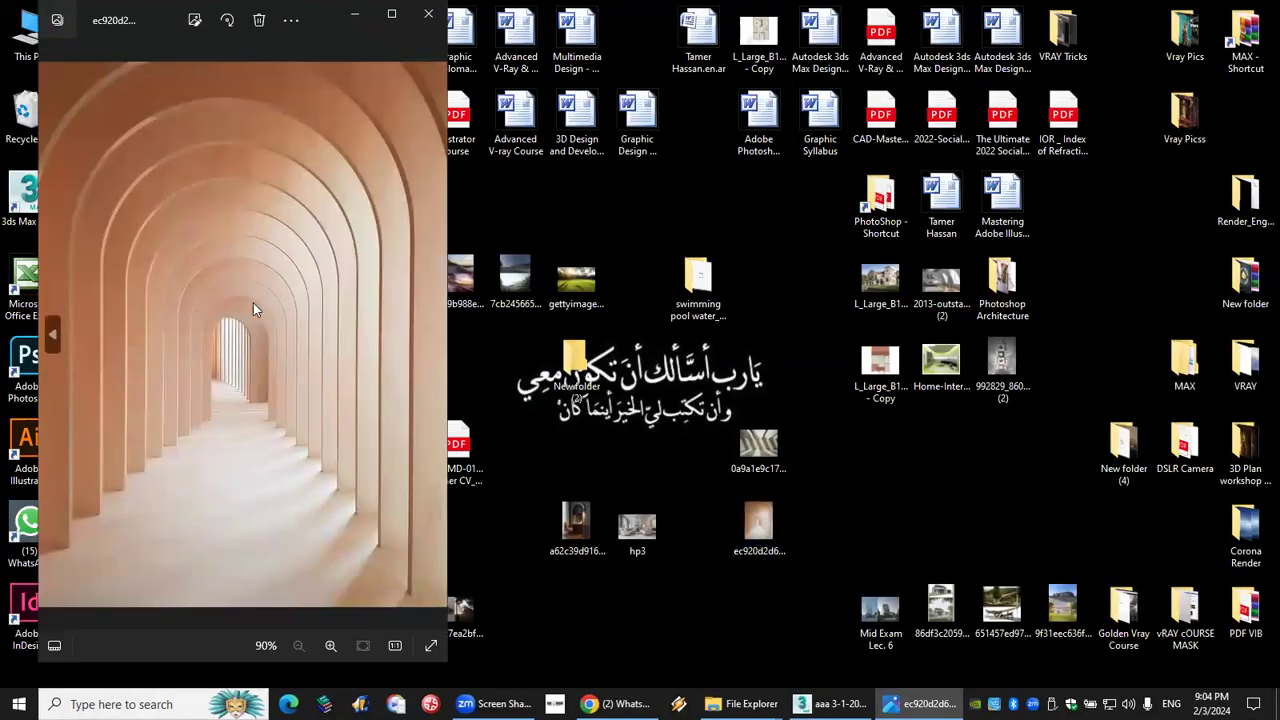
{"action": "scroll", "coordinate": [257, 310], "scroll_direction": "up", "scroll_amount": 4}
{"action": "scroll", "coordinate": [261, 316], "scroll_direction": "down", "scroll_amount": 1}
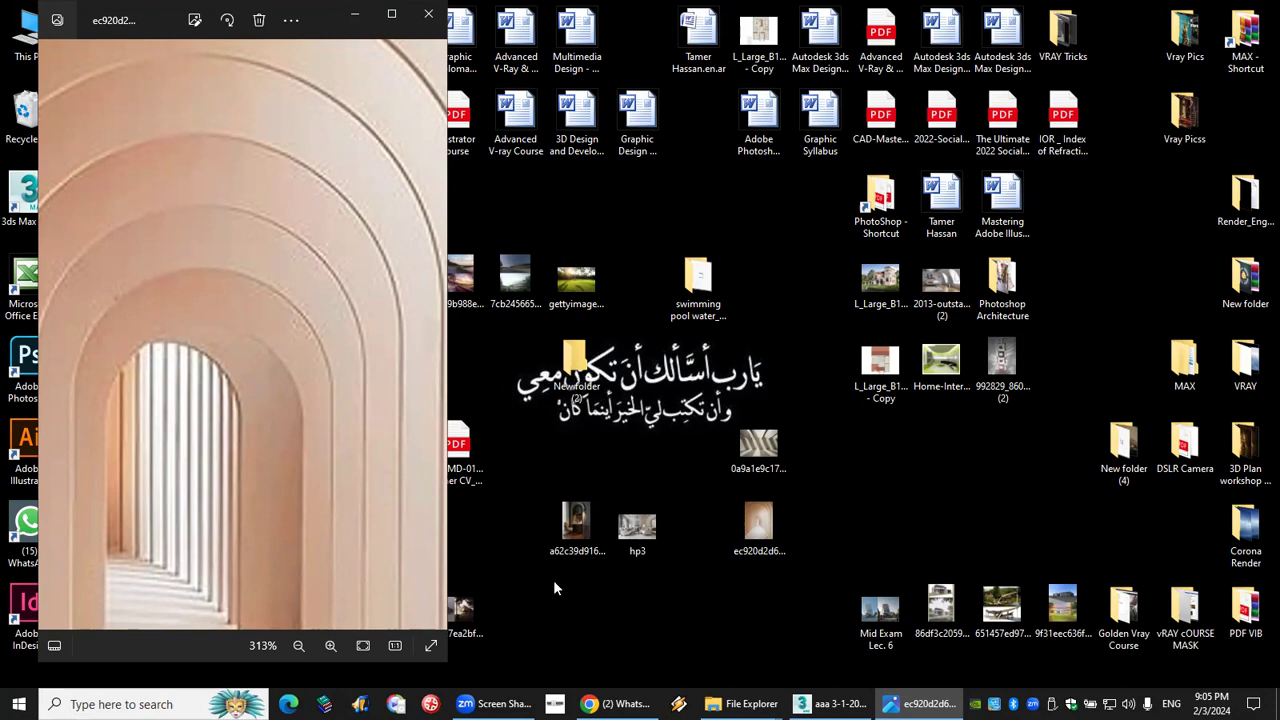
{"action": "key", "text": "alt+Tab"}
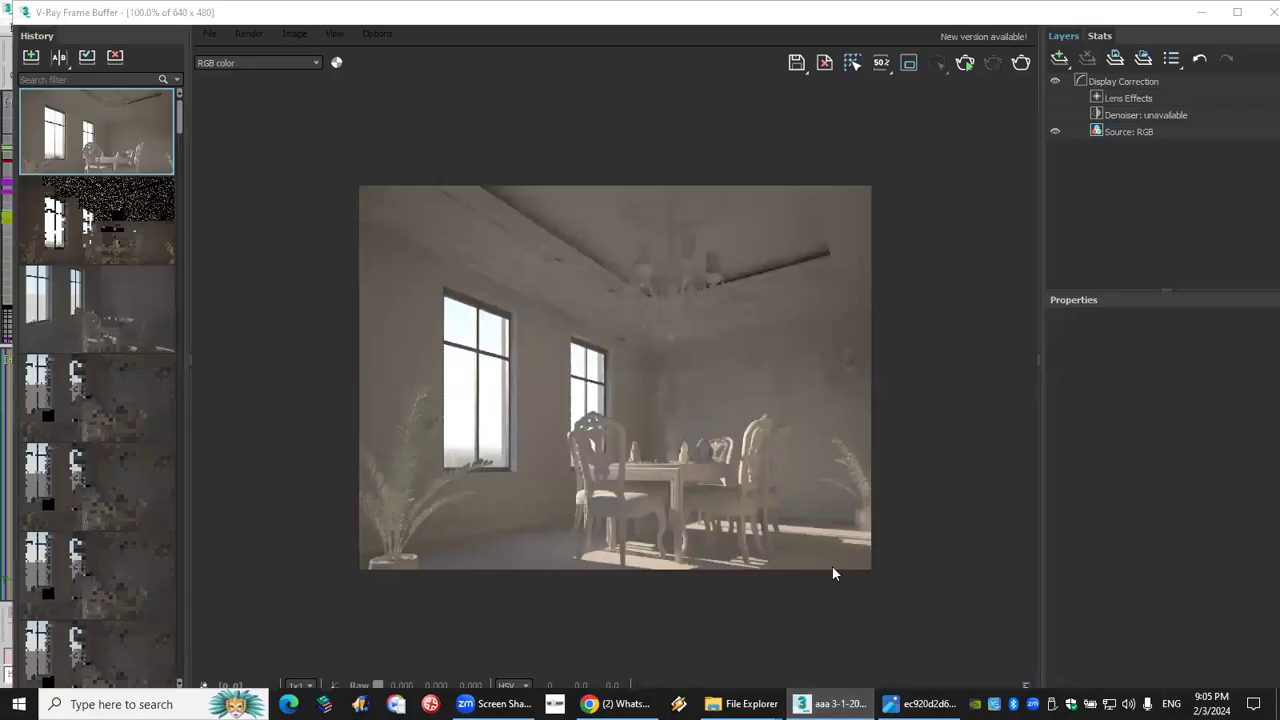
Close the V-Ray Frame Buffer and open Render Setup on its Common tab.
{"action": "left_click", "coordinate": [1262, 12]}
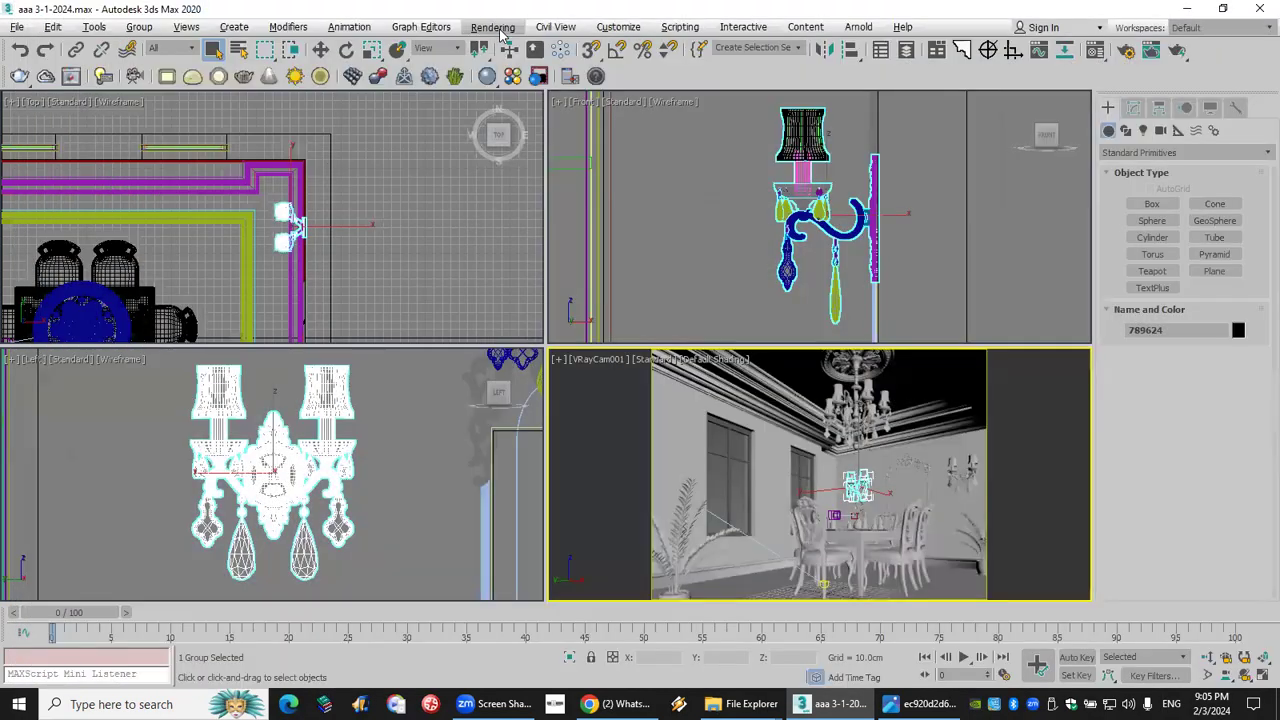
{"action": "left_click", "coordinate": [498, 30]}
{"action": "left_click", "coordinate": [530, 110]}
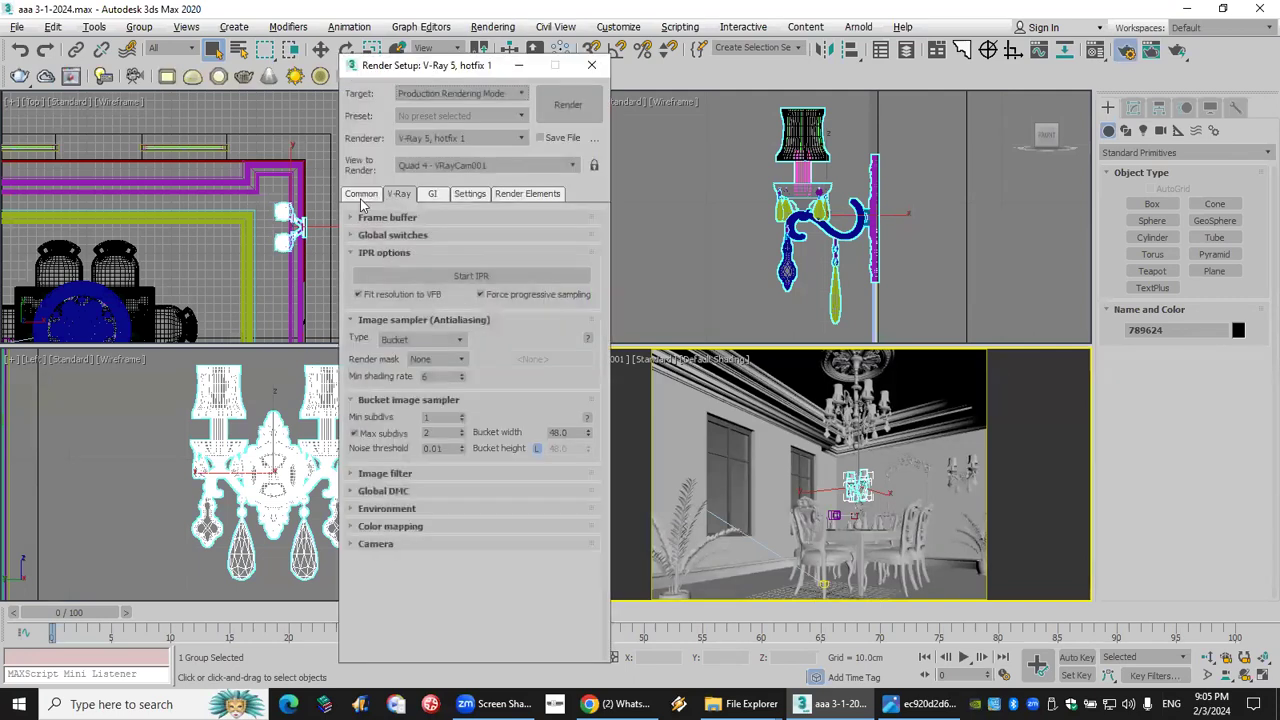
{"action": "left_click", "coordinate": [361, 195]}
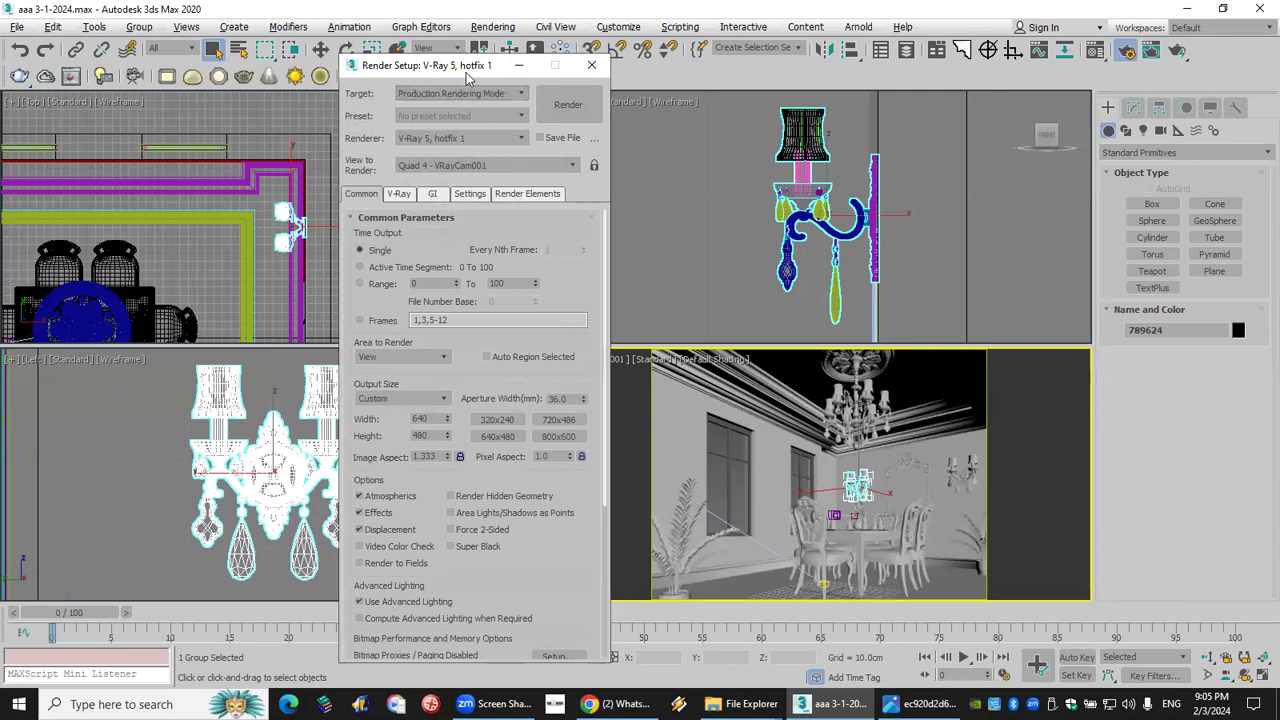
{"action": "left_click_drag", "start_coordinate": [466, 72], "coordinate": [583, 19]}
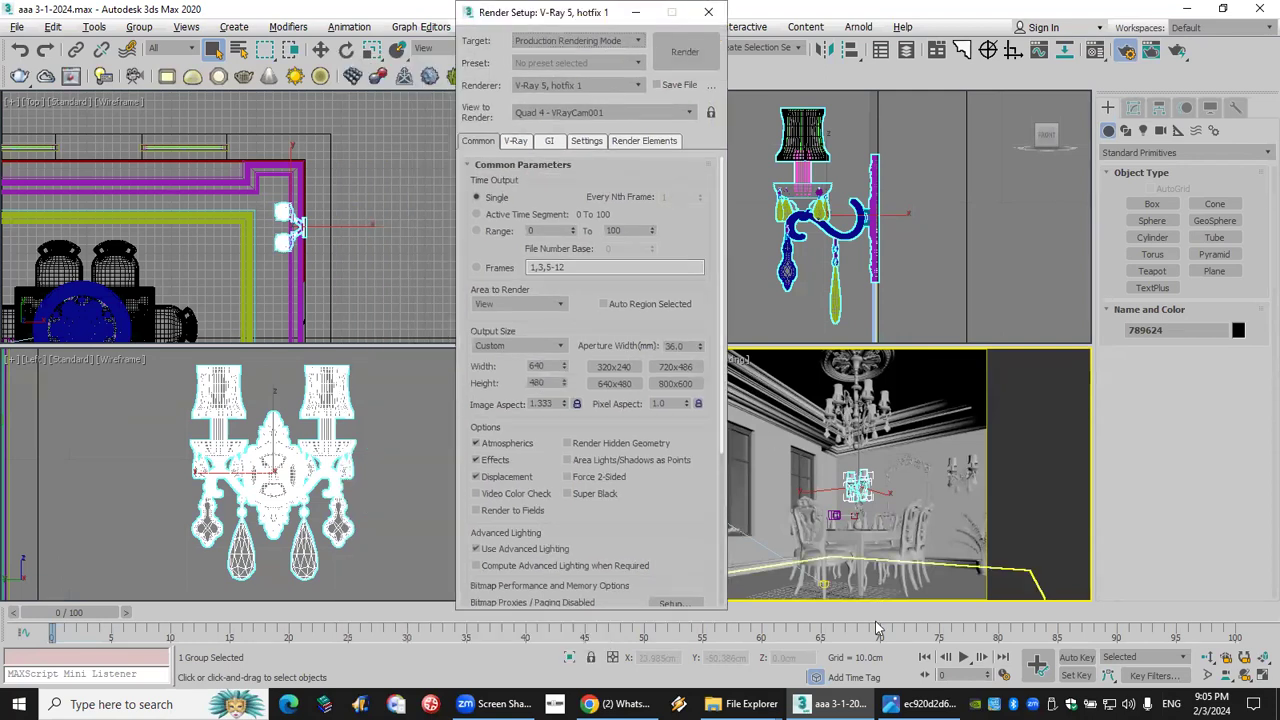
Circle the 640 x 480 Output Size section in red.
{"action": "mouse_move", "coordinate": [470, 330]}
{"action": "left_mouse_down"}
{"action": "mouse_move", "coordinate": [572, 327]}
{"action": "mouse_move", "coordinate": [757, 347]}
{"action": "mouse_move", "coordinate": [746, 393]}
{"action": "mouse_move", "coordinate": [718, 399]}
{"action": "mouse_move", "coordinate": [568, 400]}
{"action": "mouse_move", "coordinate": [471, 383]}
{"action": "mouse_move", "coordinate": [457, 400]}
{"action": "mouse_move", "coordinate": [507, 417]}
{"action": "mouse_move", "coordinate": [675, 407]}
{"action": "left_mouse_up"}
{"action": "key", "text": "ctrl+z"}
{"action": "key", "text": "ctrl+z"}
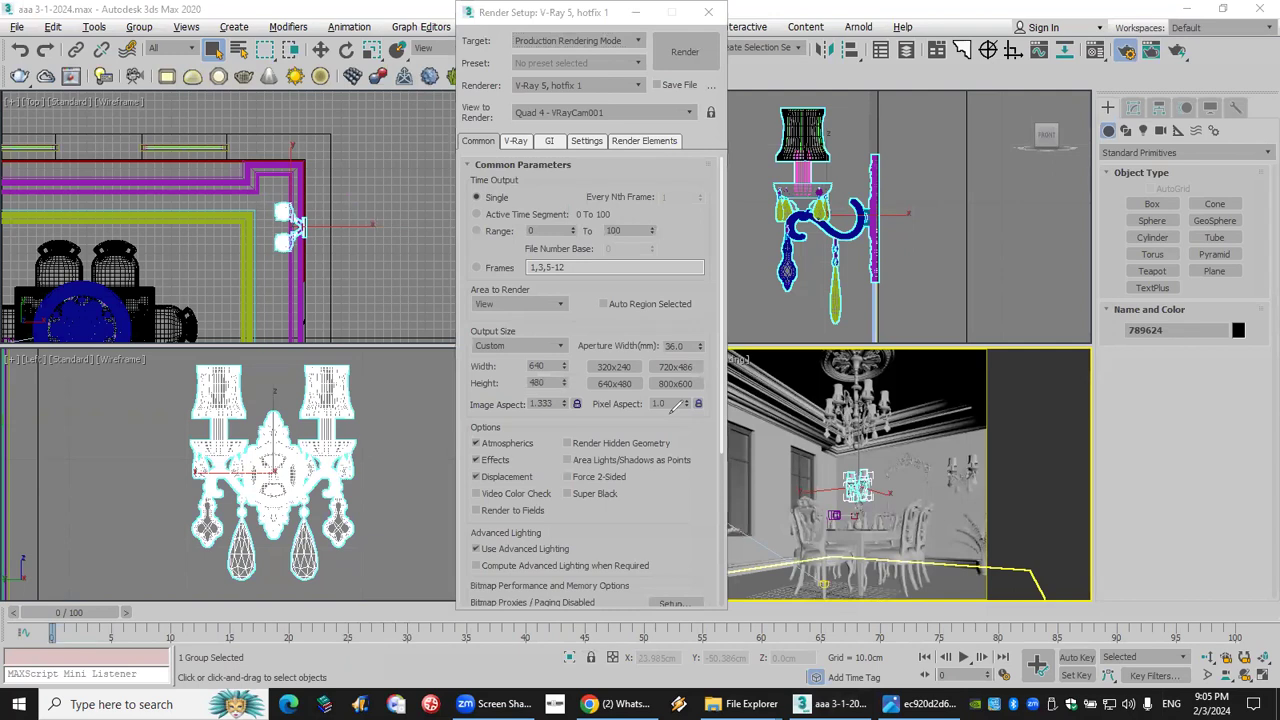
{"action": "mouse_move", "coordinate": [462, 322]}
{"action": "left_mouse_down"}
{"action": "mouse_move", "coordinate": [690, 320]}
{"action": "mouse_move", "coordinate": [752, 355]}
{"action": "mouse_move", "coordinate": [760, 415]}
{"action": "mouse_move", "coordinate": [460, 425]}
{"action": "mouse_move", "coordinate": [452, 339]}
{"action": "left_mouse_up"}
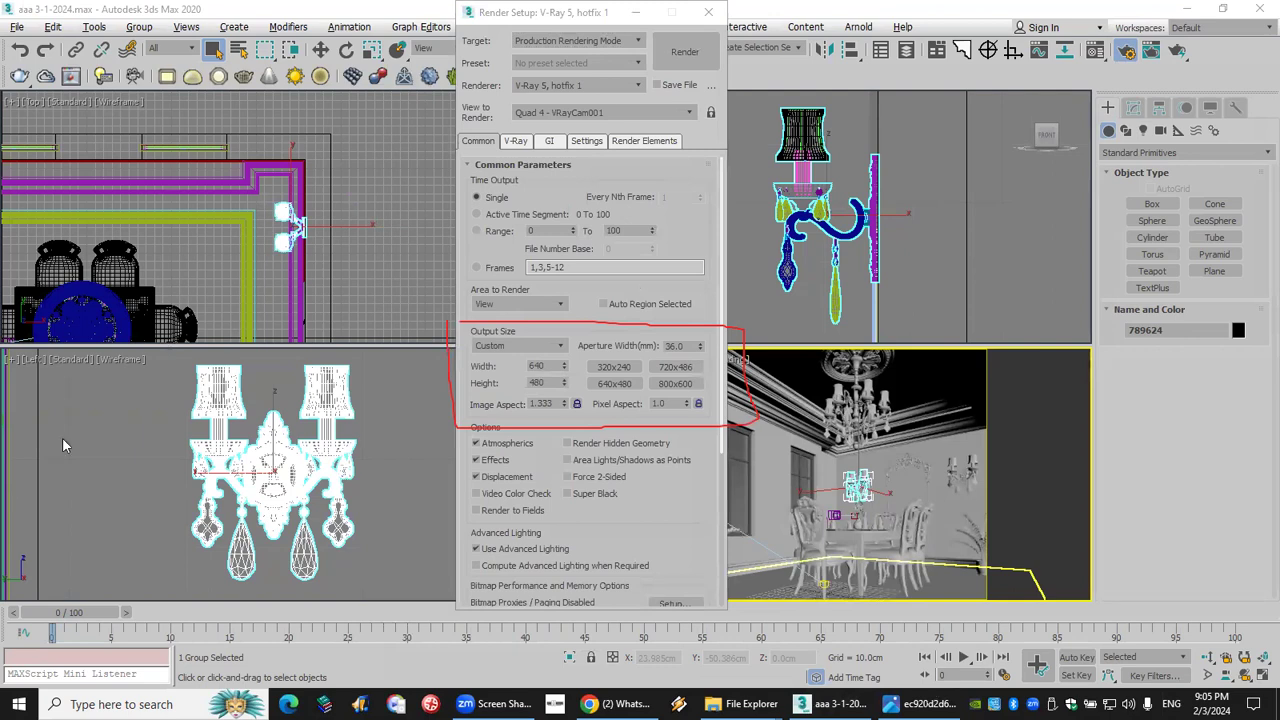
Compare with the corridor photo, then close and reopen Render Setup.
{"action": "left_click", "coordinate": [920, 704]}
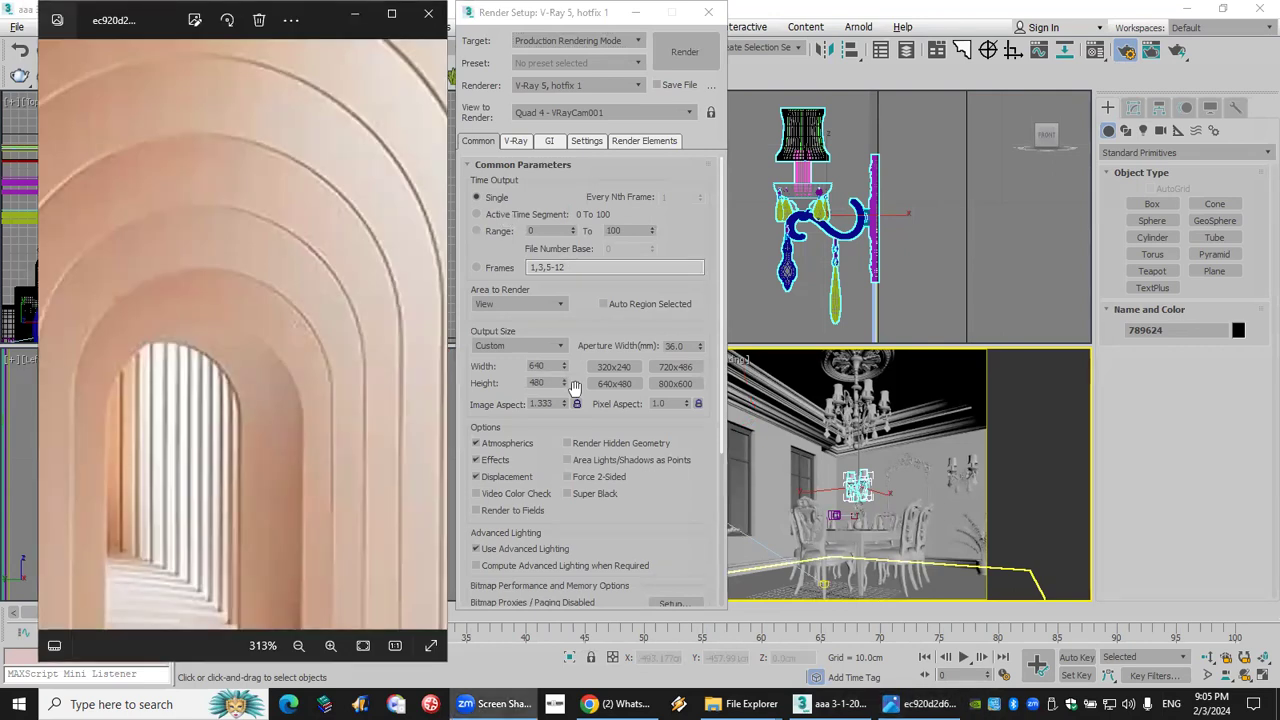
{"action": "left_click", "coordinate": [690, 12]}
{"action": "left_click", "coordinate": [708, 12]}
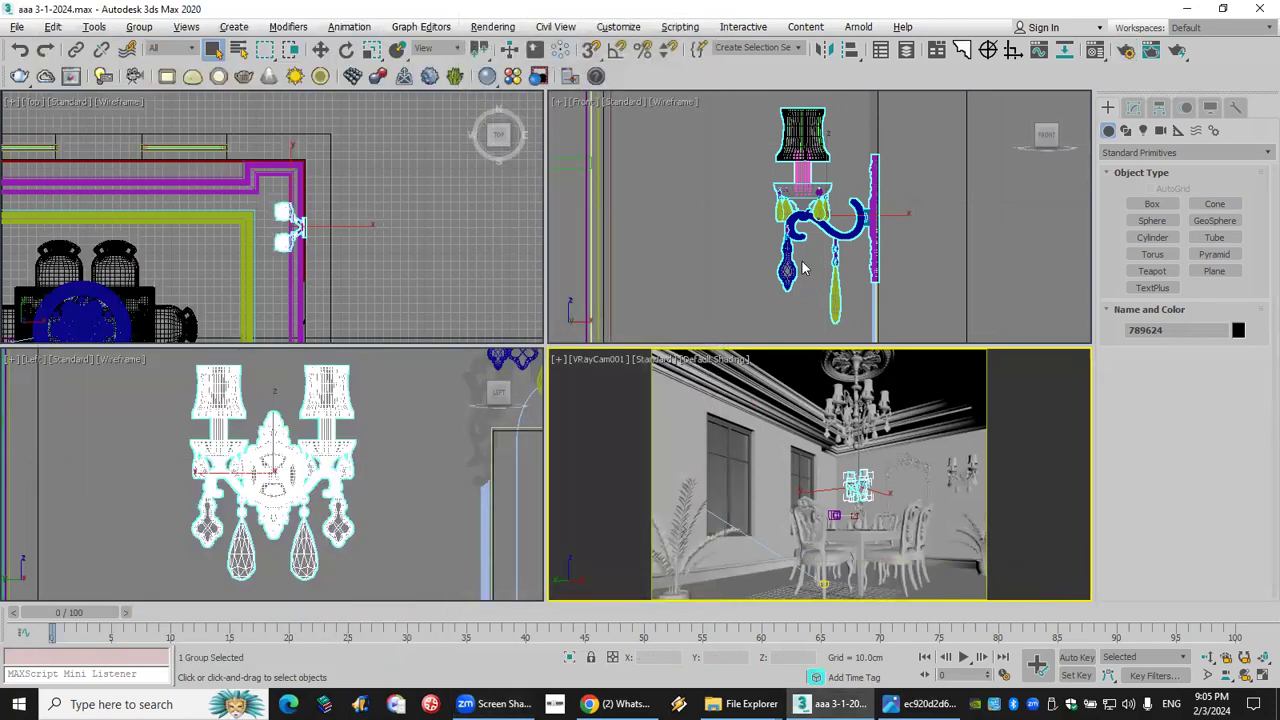
{"action": "left_click", "coordinate": [493, 27]}
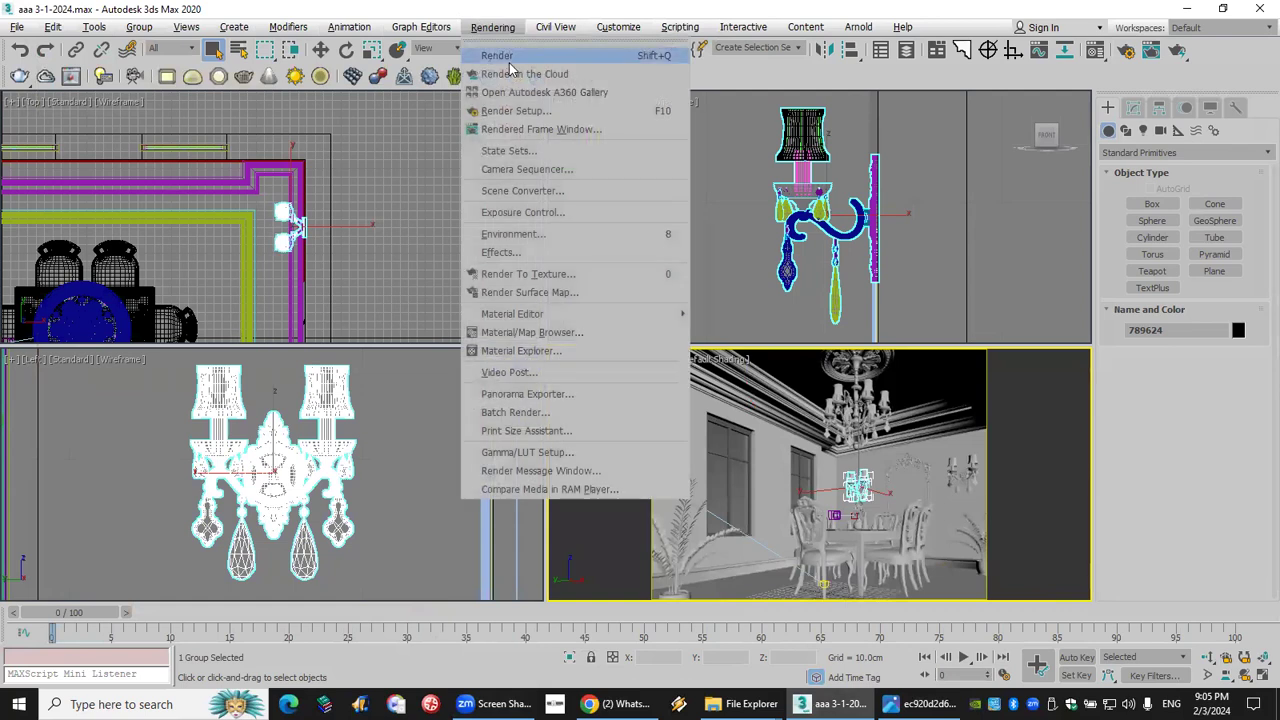
{"action": "left_click", "coordinate": [533, 112]}
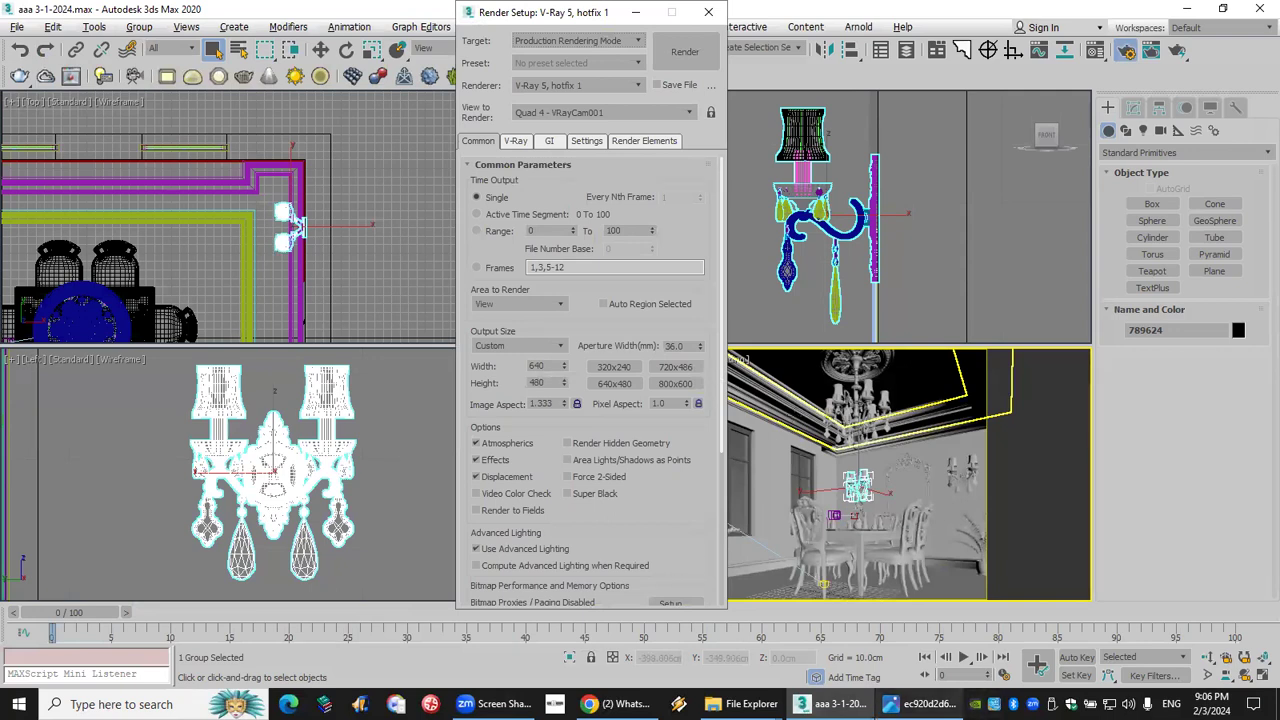
Maximize the corridor photo and zoom to 5000% until pixels show, then close Photos.
{"action": "left_click", "coordinate": [918, 704]}
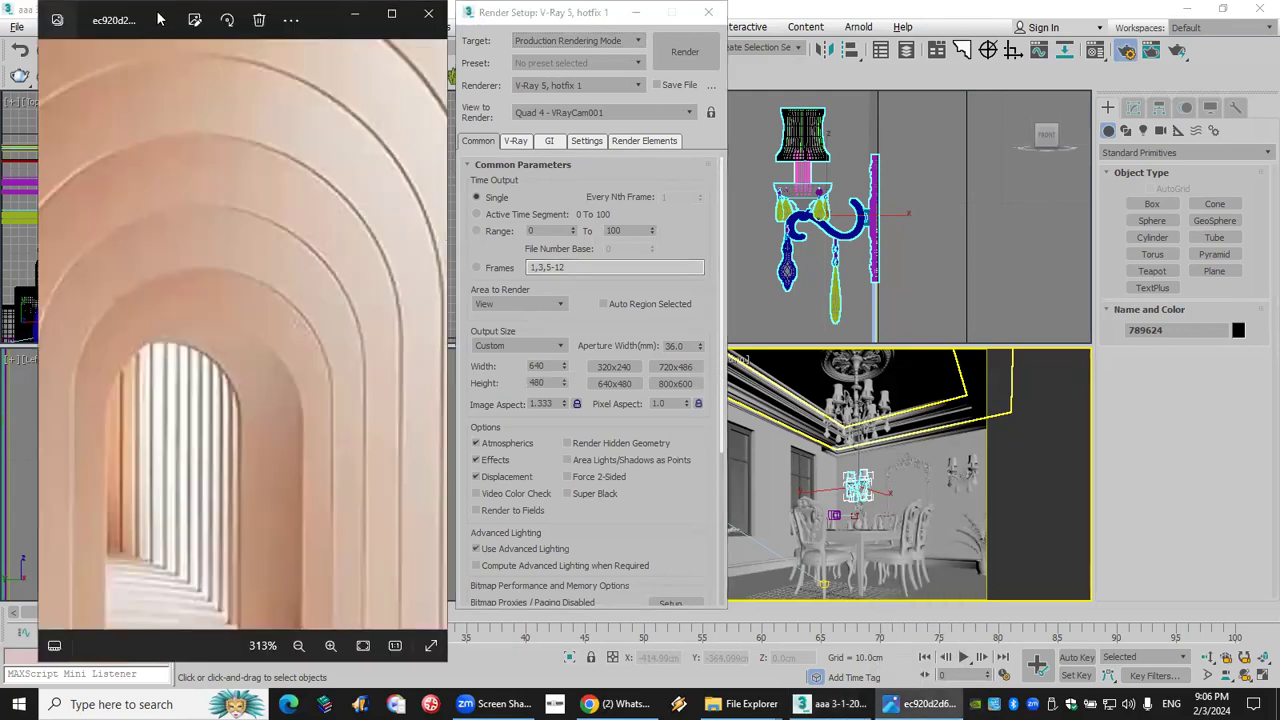
{"action": "left_click", "coordinate": [391, 13]}
{"action": "scroll", "coordinate": [582, 298], "scroll_direction": "up", "scroll_amount": 5}
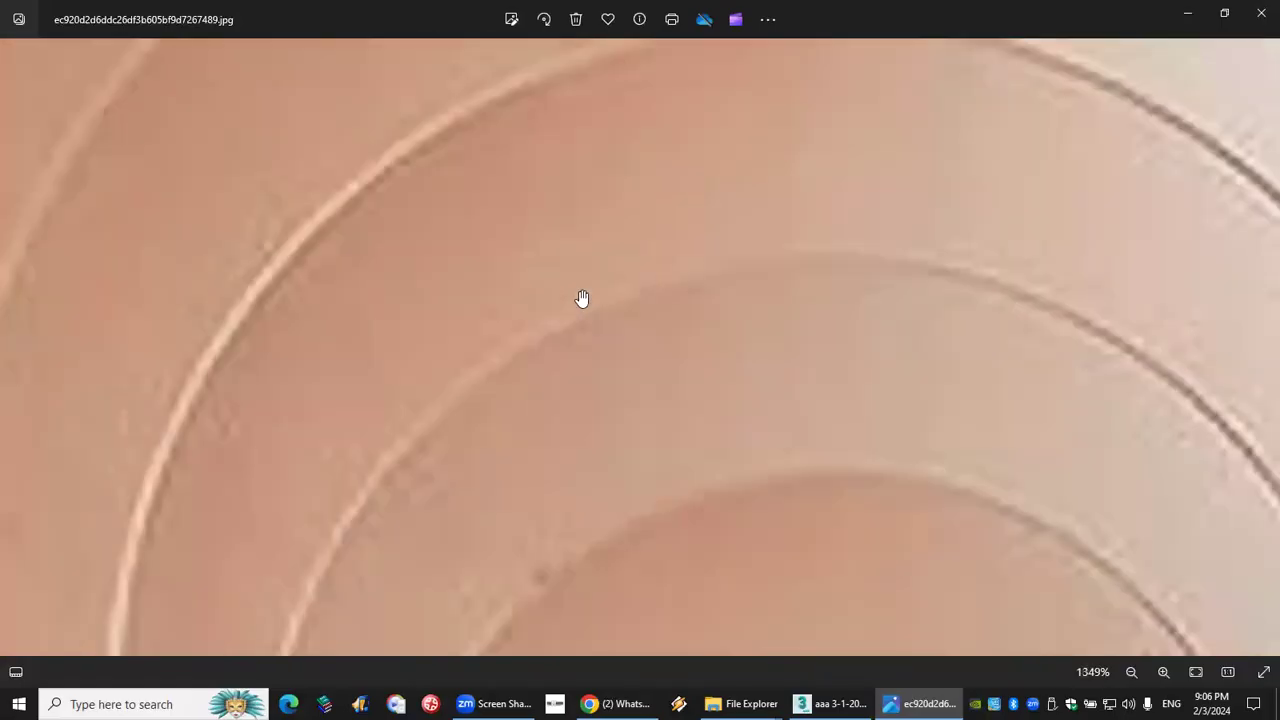
{"action": "scroll", "coordinate": [582, 298], "scroll_direction": "up", "scroll_amount": 5}
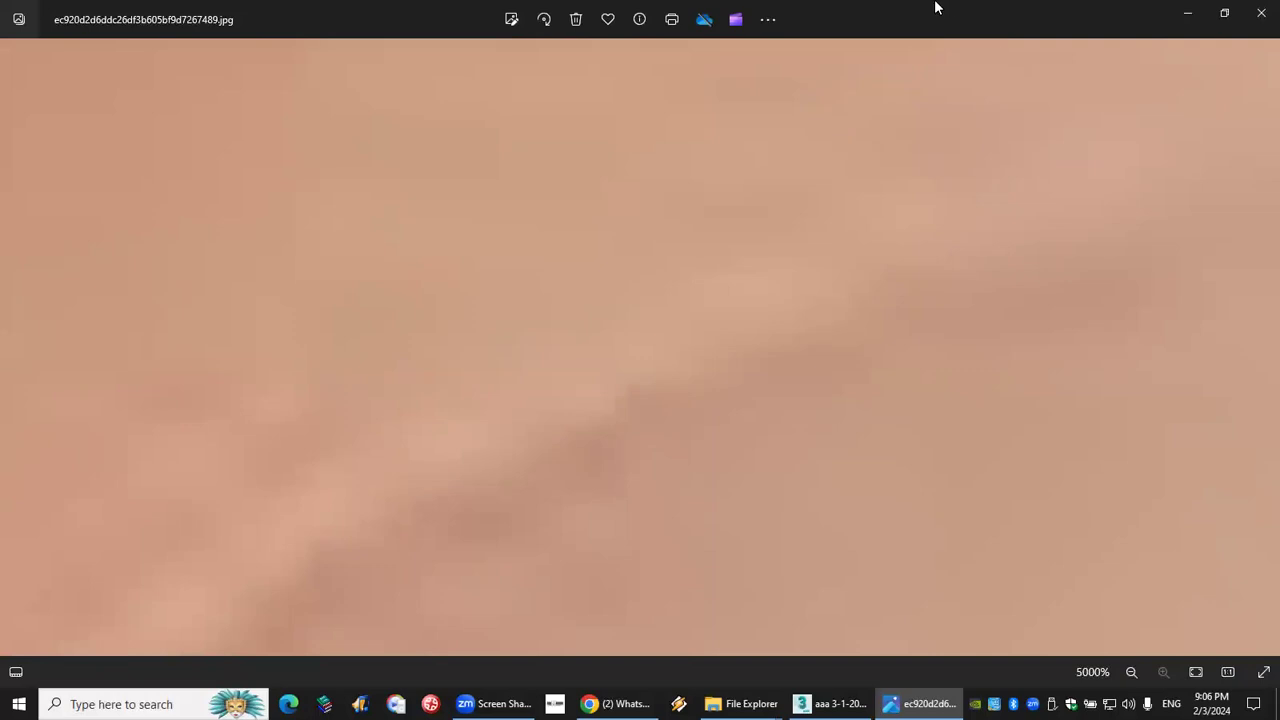
{"action": "left_click", "coordinate": [1261, 12]}
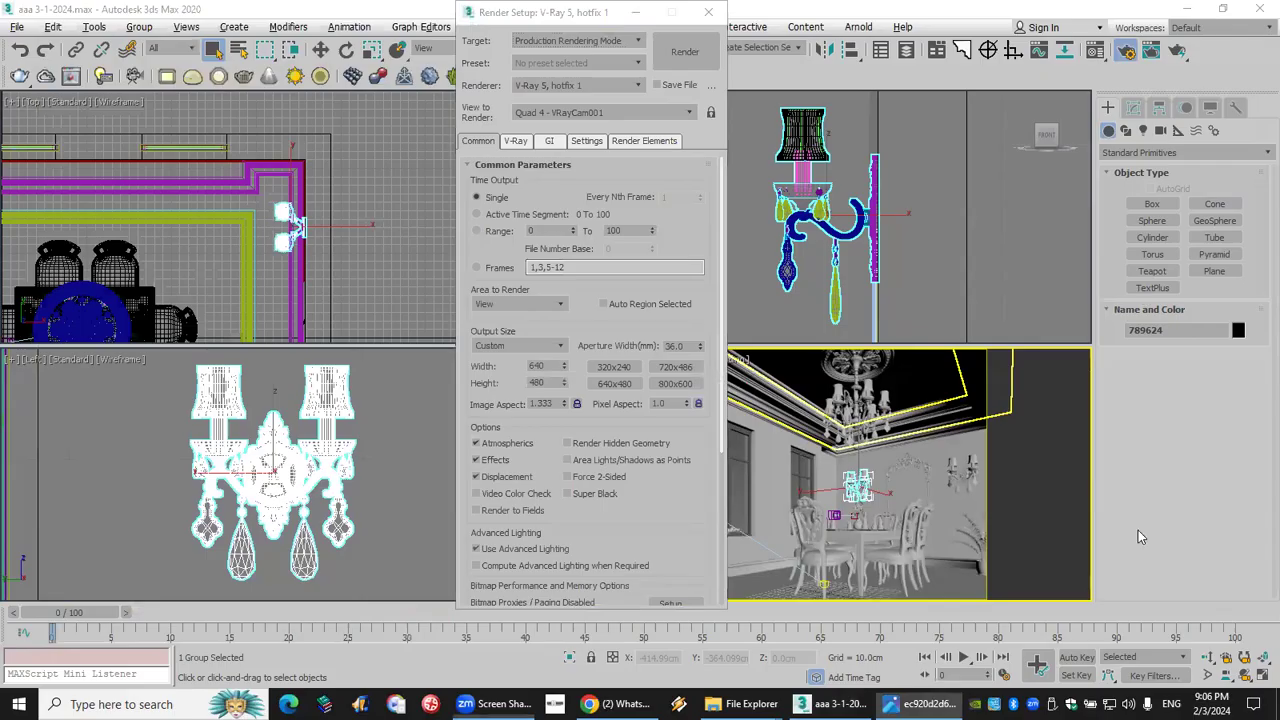
{"action": "key", "text": "super+d"}
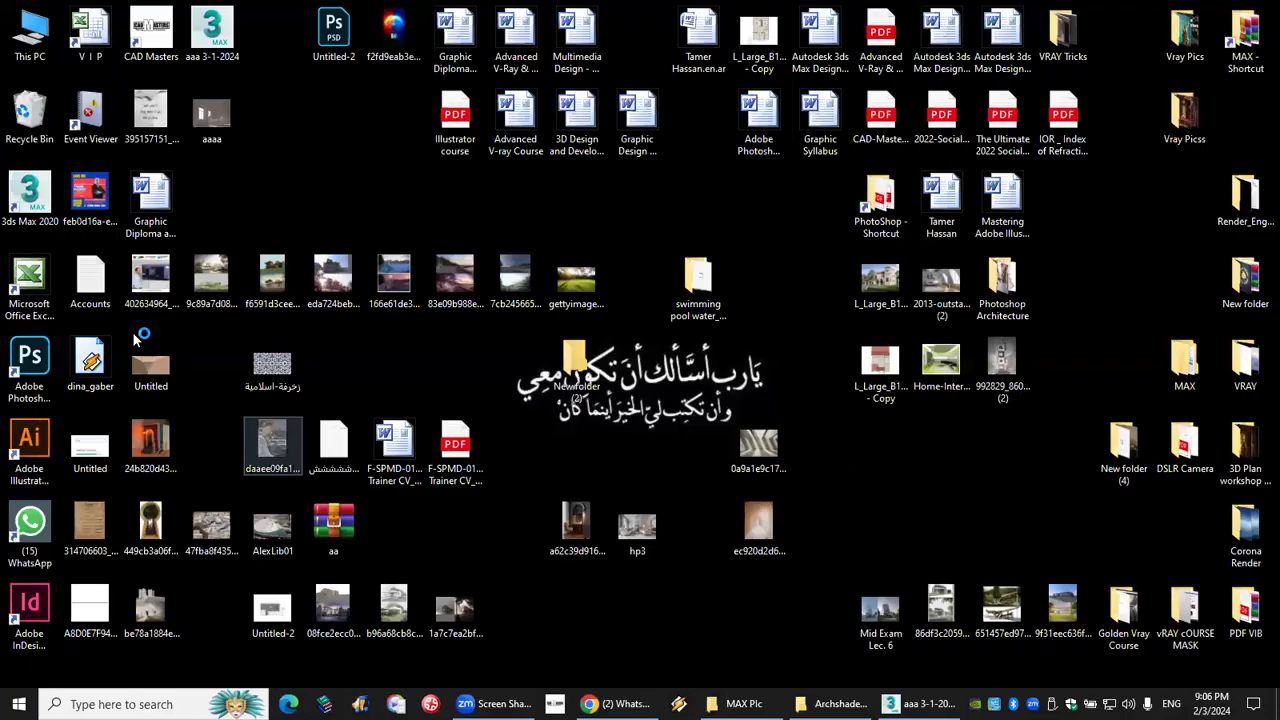
Open the concrete-beam photo 0a9a1e6c17….jpg in Photoshop 2020 at 100%.
{"action": "double_click", "coordinate": [50, 374]}
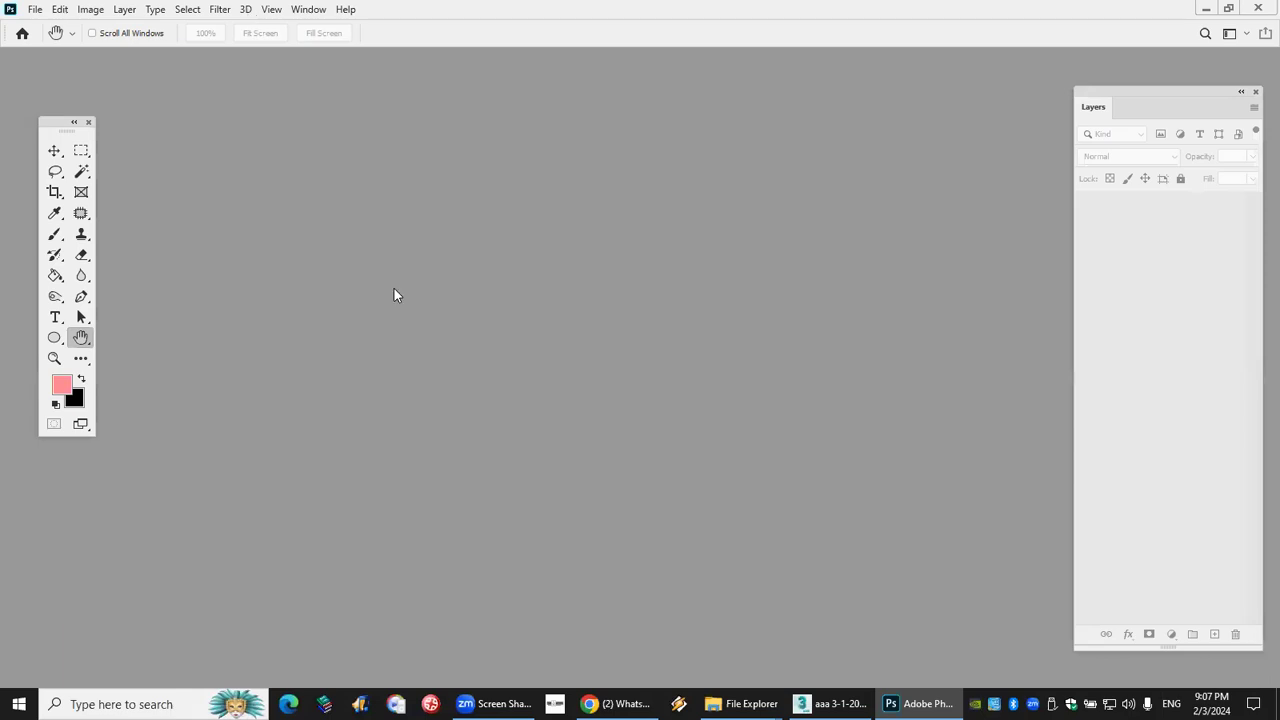
{"action": "key", "text": "super+d"}
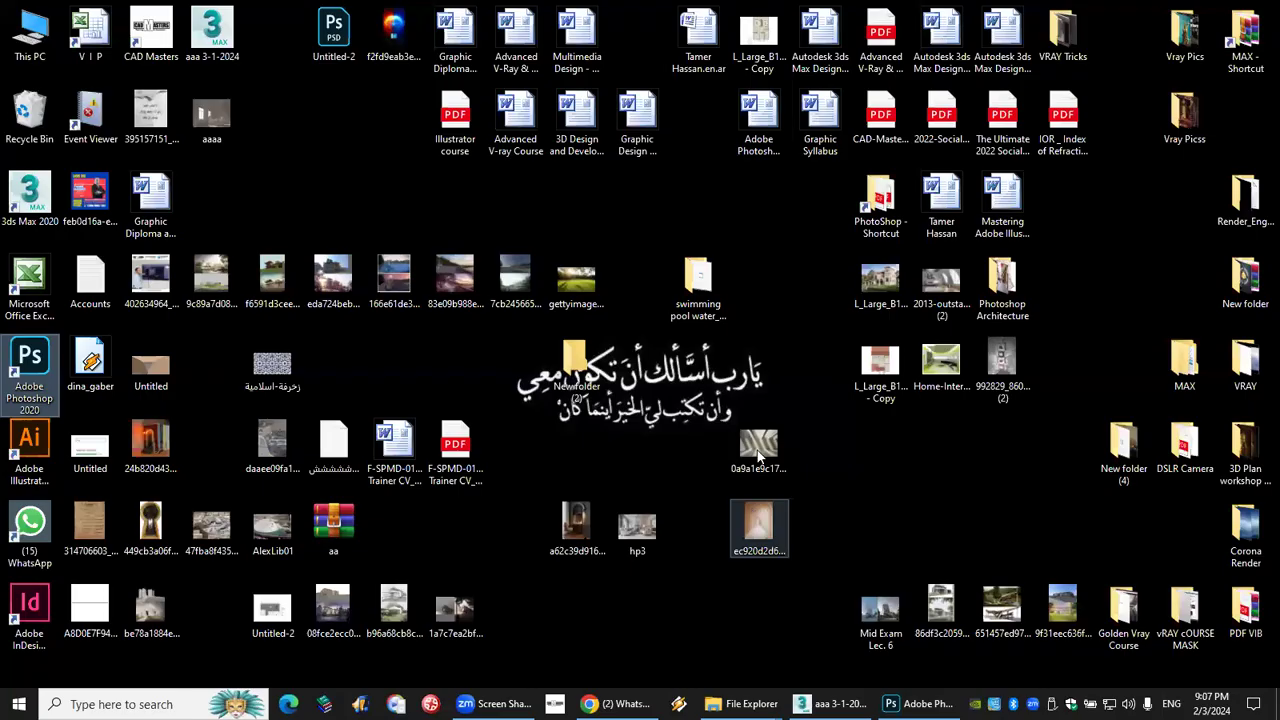
{"action": "key", "text": "super+d"}
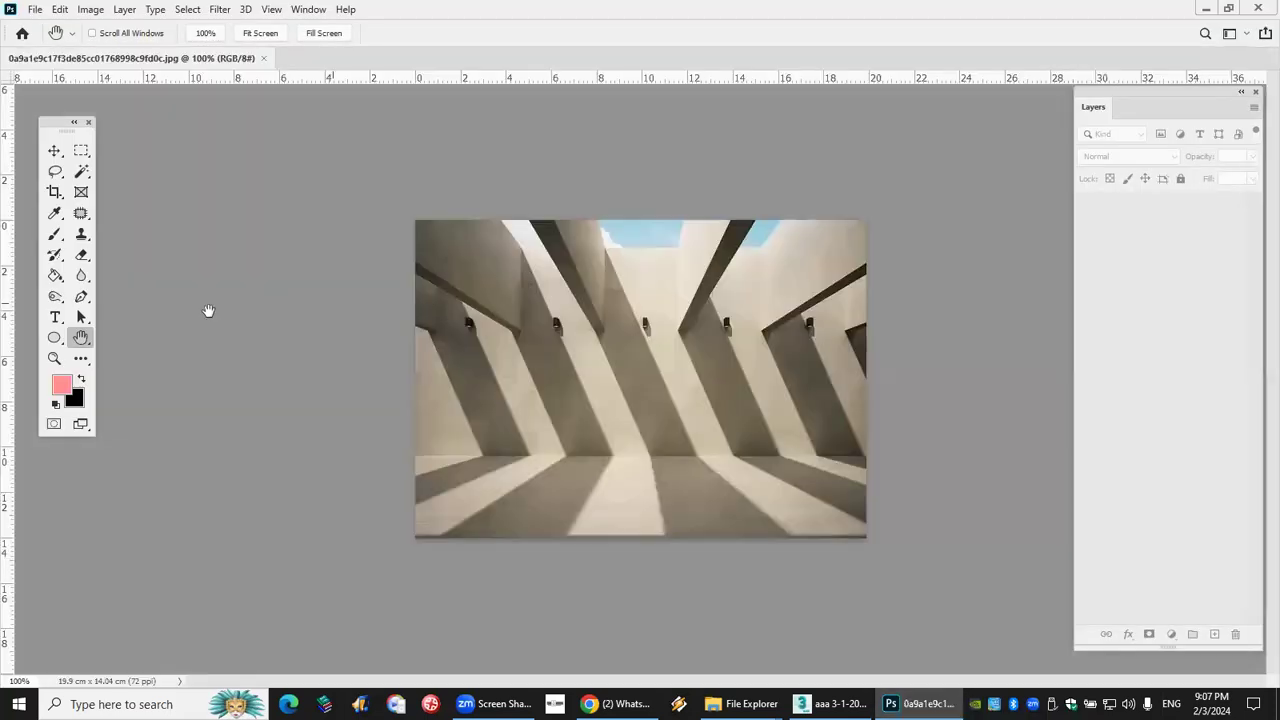
Scrubby-zoom into the concrete-room photo down to its pixel grid.
{"action": "left_click", "coordinate": [54, 358]}
{"action": "left_click_drag", "start_coordinate": [579, 362], "coordinate": [714, 429]}
{"action": "mouse_move", "coordinate": [686, 491]}
{"action": "left_mouse_down"}
{"action": "mouse_move", "coordinate": [654, 397]}
{"action": "mouse_move", "coordinate": [691, 506]}
{"action": "left_mouse_up"}
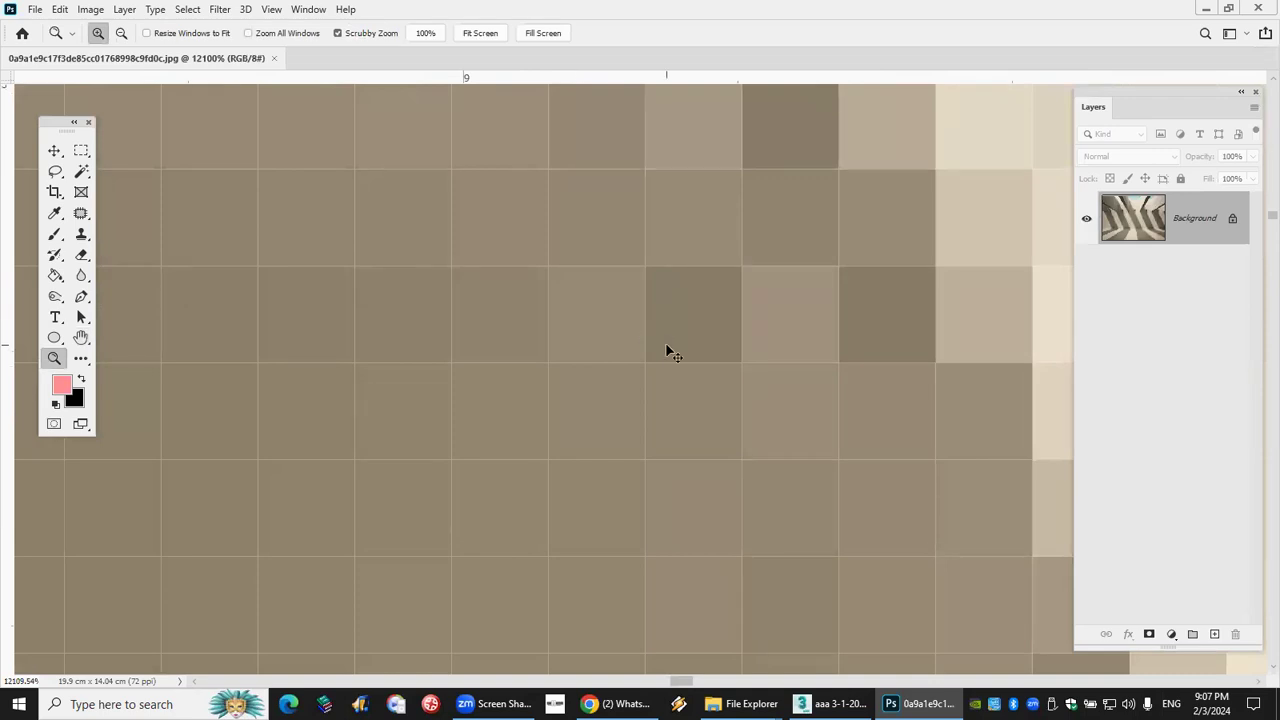
{"action": "scroll", "coordinate": [670, 352], "scroll_direction": "down", "scroll_amount": 10, "text": "alt"}
{"action": "scroll", "coordinate": [670, 352], "scroll_direction": "down", "scroll_amount": 2, "text": "alt"}
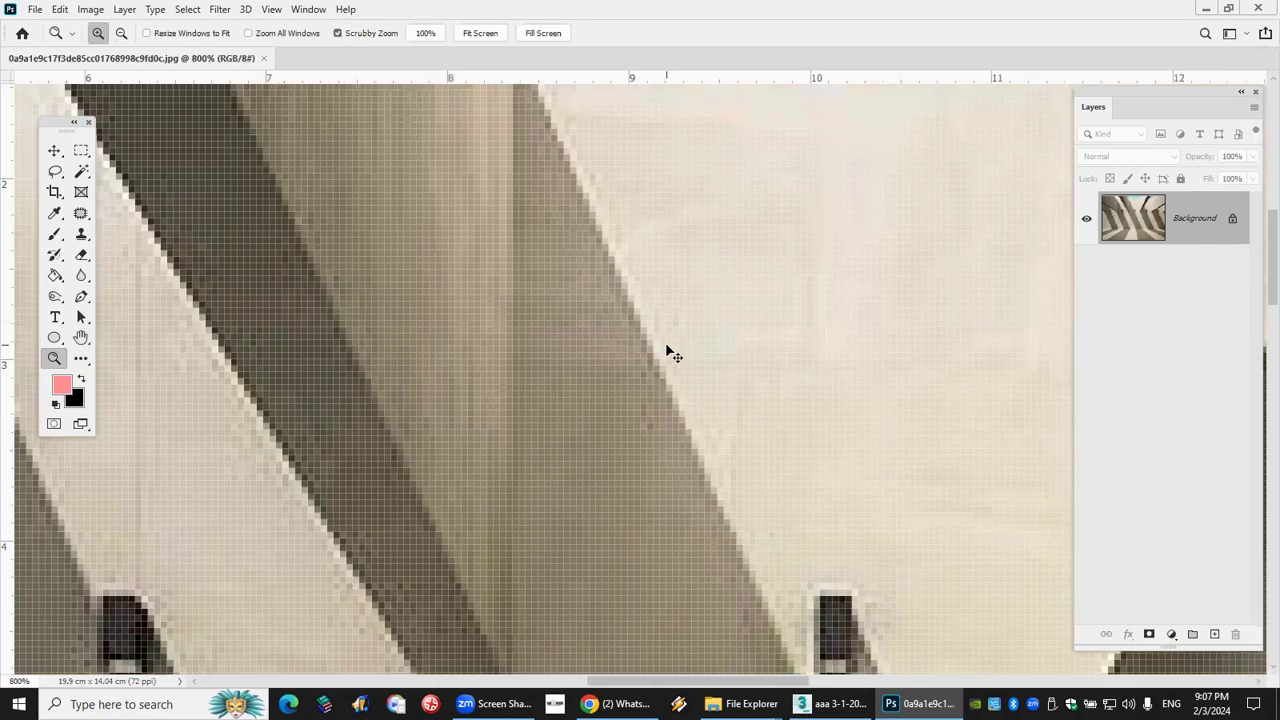
{"action": "scroll", "coordinate": [666, 347], "scroll_direction": "down", "scroll_amount": 3, "text": "alt"}
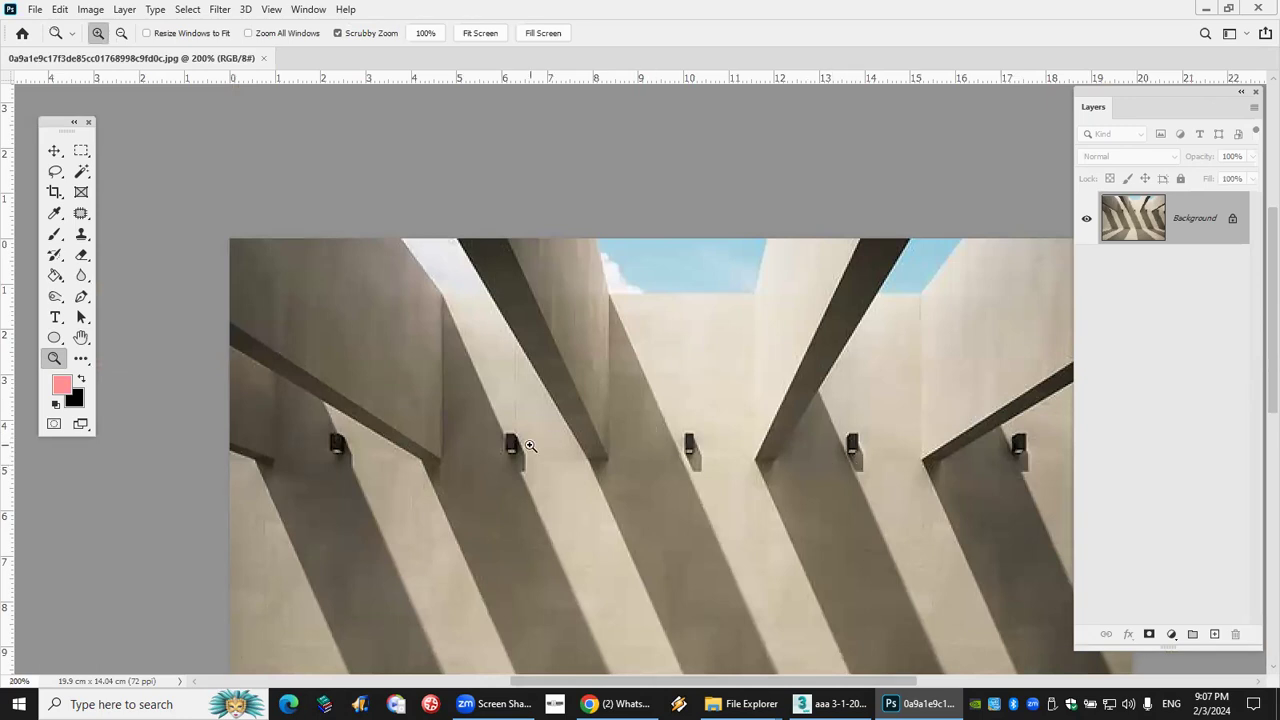
Zoom to about 3290% on the wall lamp and pan to centre its pixels.
{"action": "left_click_drag", "start_coordinate": [494, 443], "coordinate": [572, 530]}
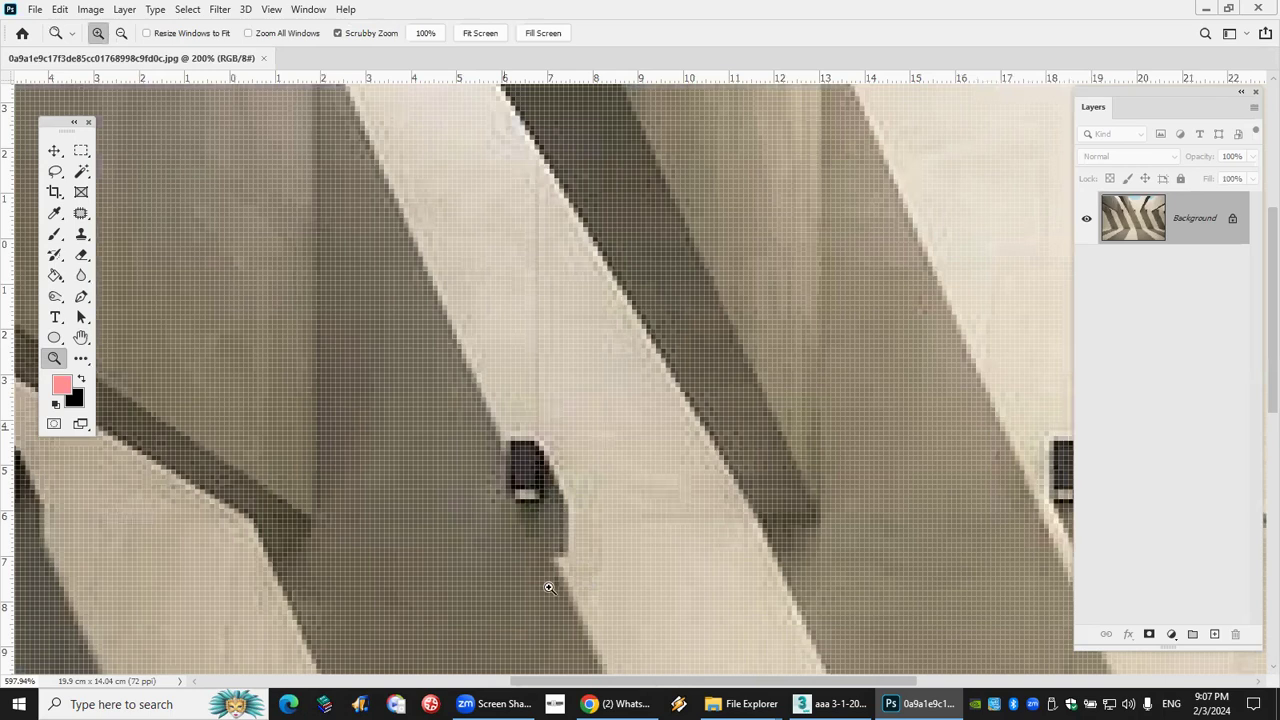
{"action": "key", "text": "ctrl+plus"}
{"action": "key", "text": "ctrl+plus"}
{"action": "key", "text": "ctrl+plus"}
{"action": "key", "text": "ctrl+plus"}
{"action": "key", "text": "ctrl+plus"}
{"action": "key", "text": "ctrl+plus"}
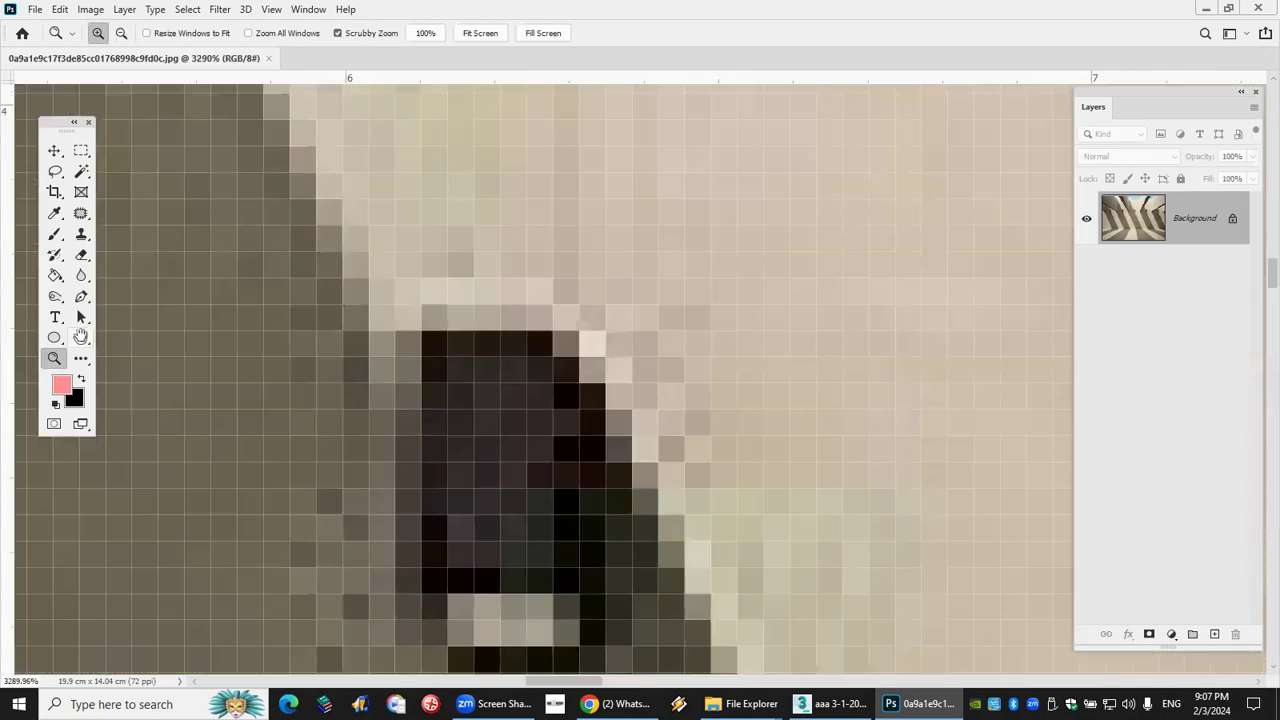
{"action": "left_click", "coordinate": [81, 337]}
{"action": "left_click_drag", "start_coordinate": [345, 318], "coordinate": [345, 284]}
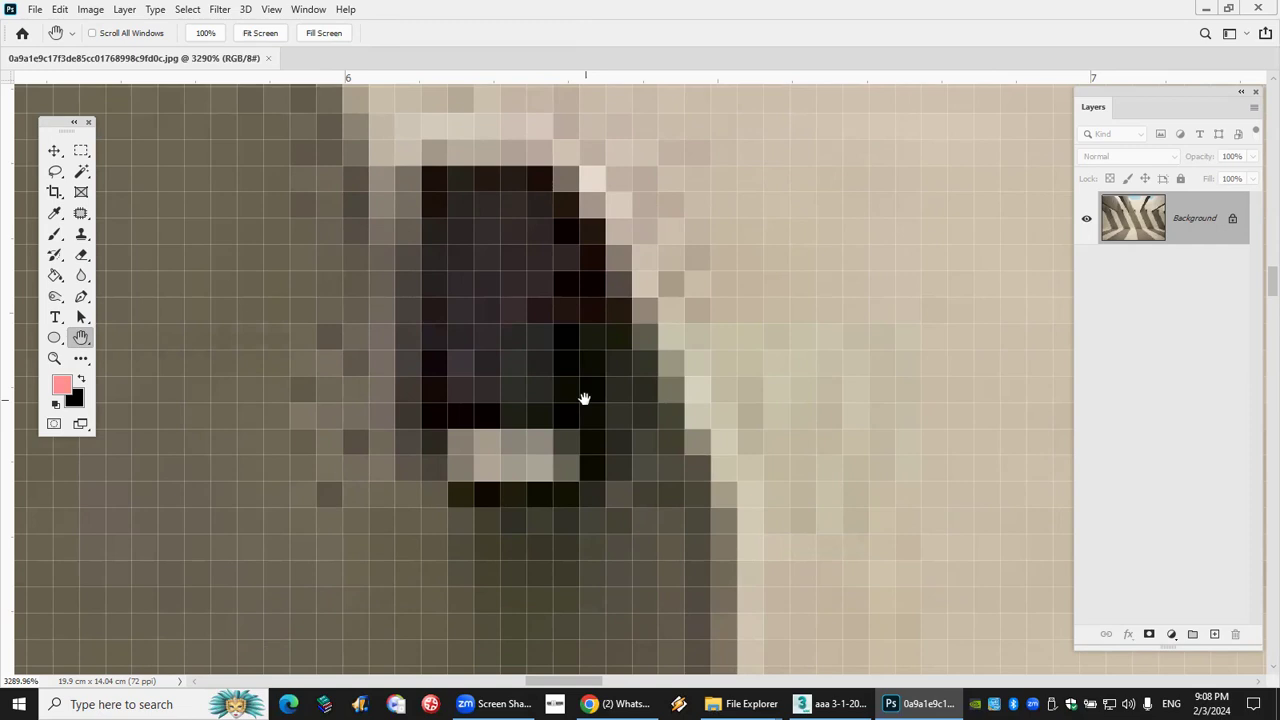
{"action": "key", "text": "alt+Tab"}
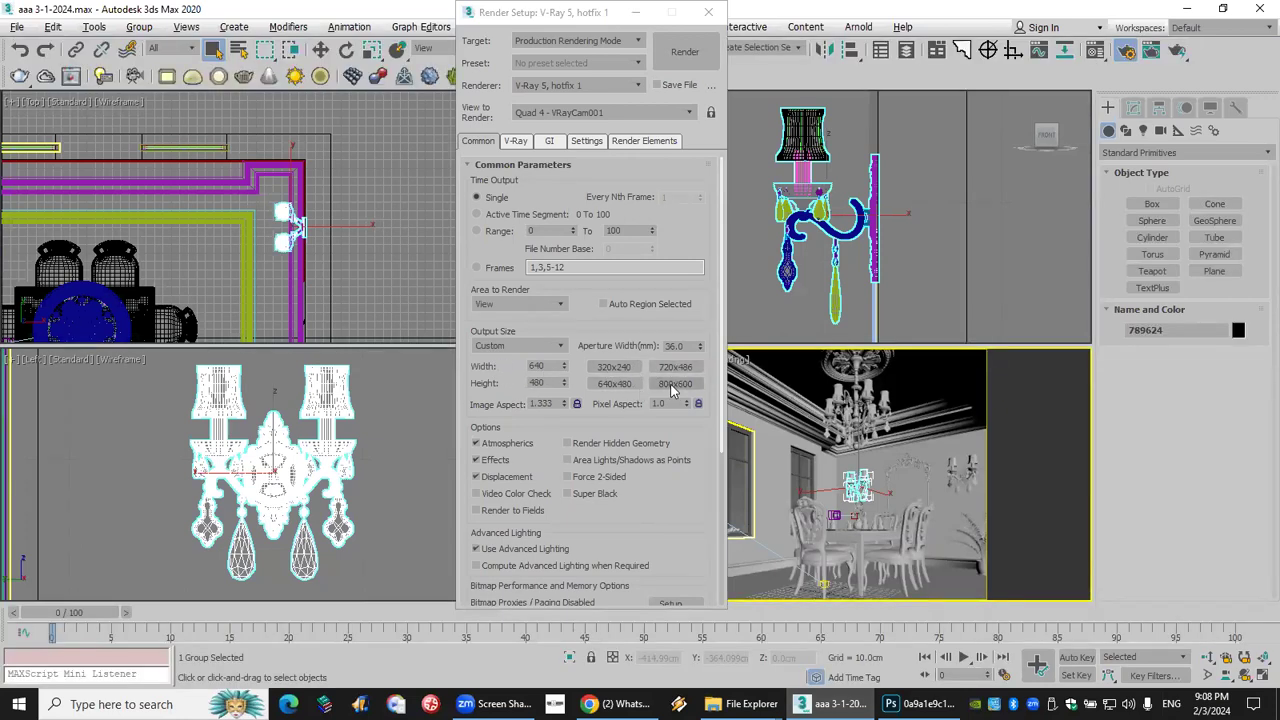
Apply the 800x600 preset, then set Height to 1200 for a 0.667 portrait aspect.
{"action": "left_click", "coordinate": [676, 385]}
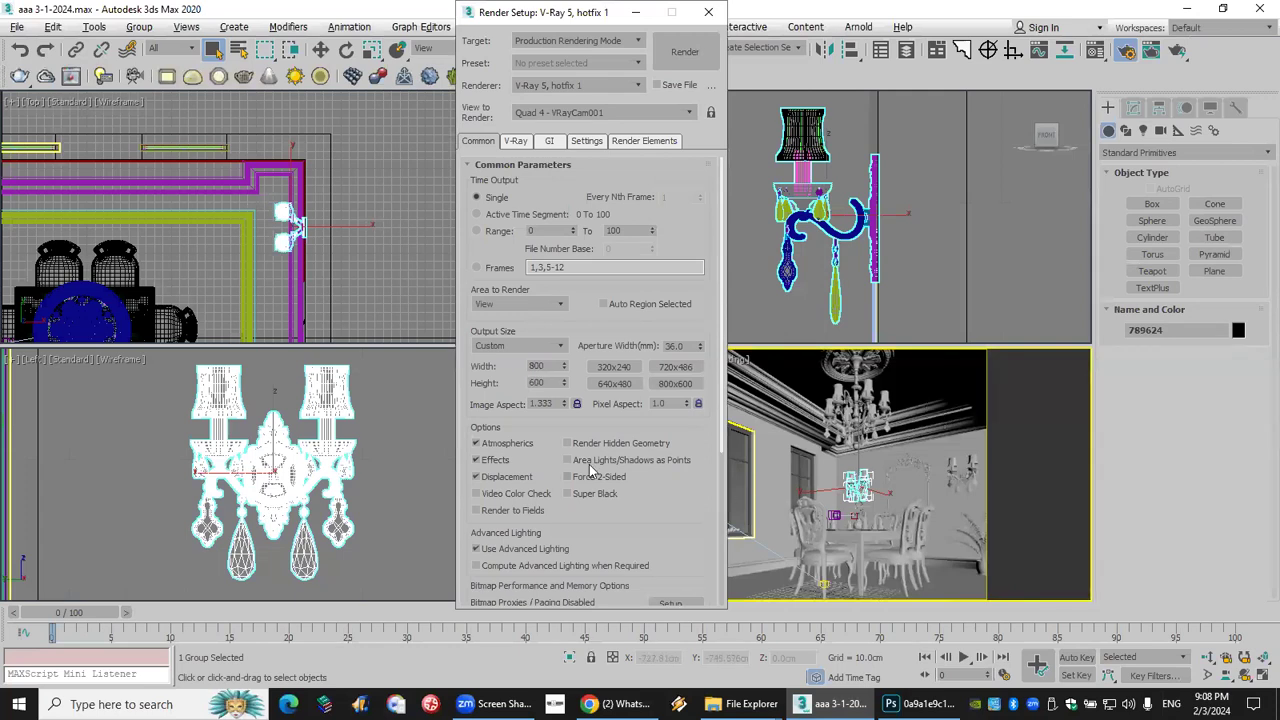
{"action": "left_click_drag", "start_coordinate": [556, 383], "coordinate": [513, 385]}
{"action": "type", "text": "4000"}
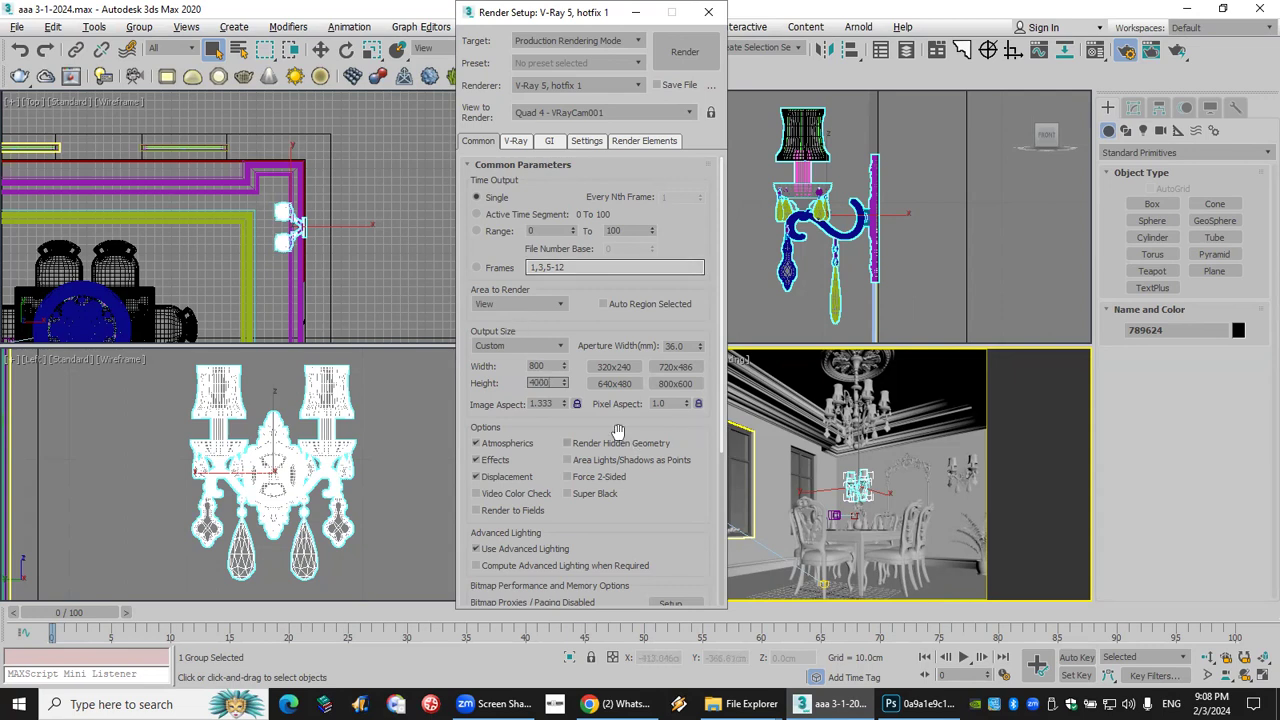
{"action": "left_click", "coordinate": [675, 383]}
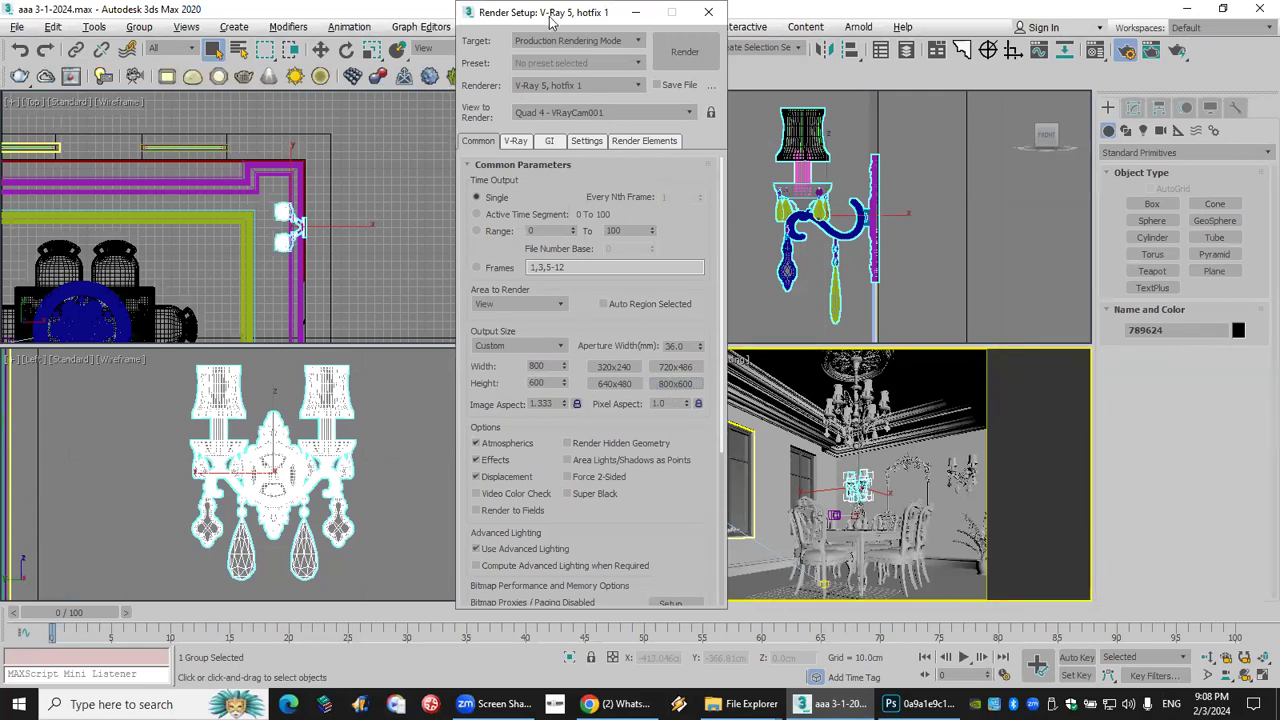
{"action": "left_click_drag", "start_coordinate": [554, 22], "coordinate": [407, 24]}
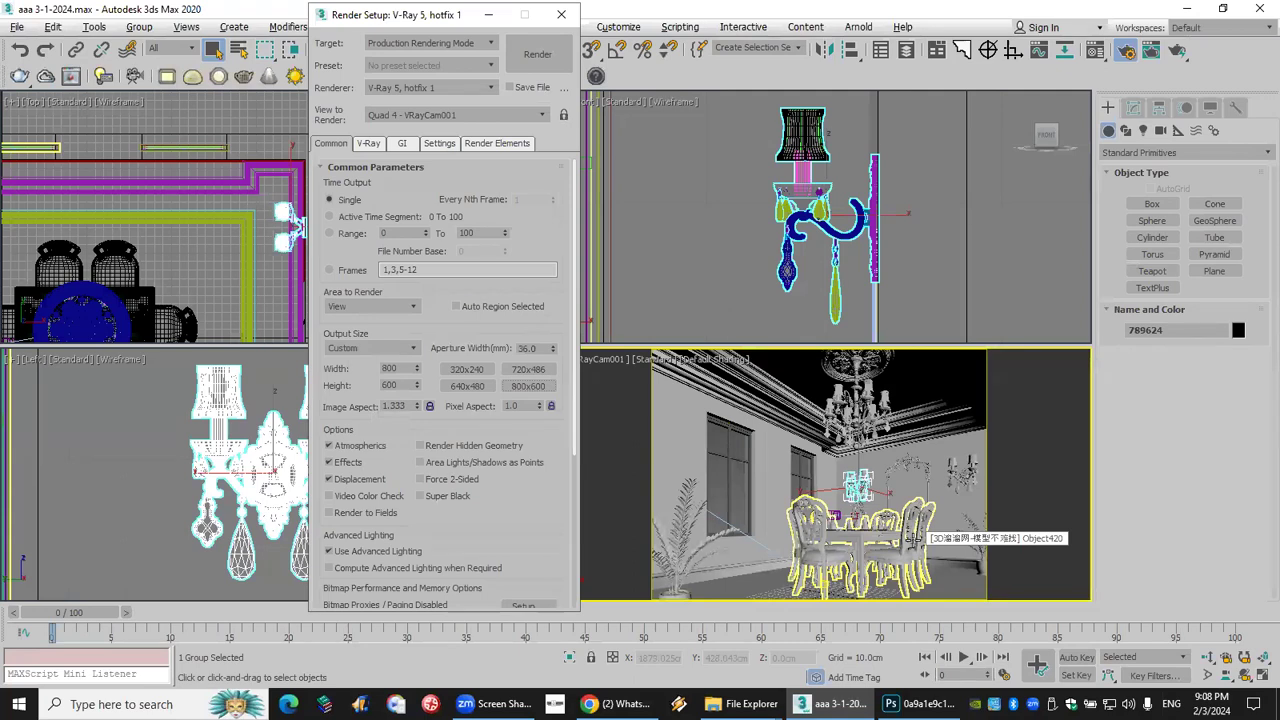
{"action": "double_click", "coordinate": [407, 385]}
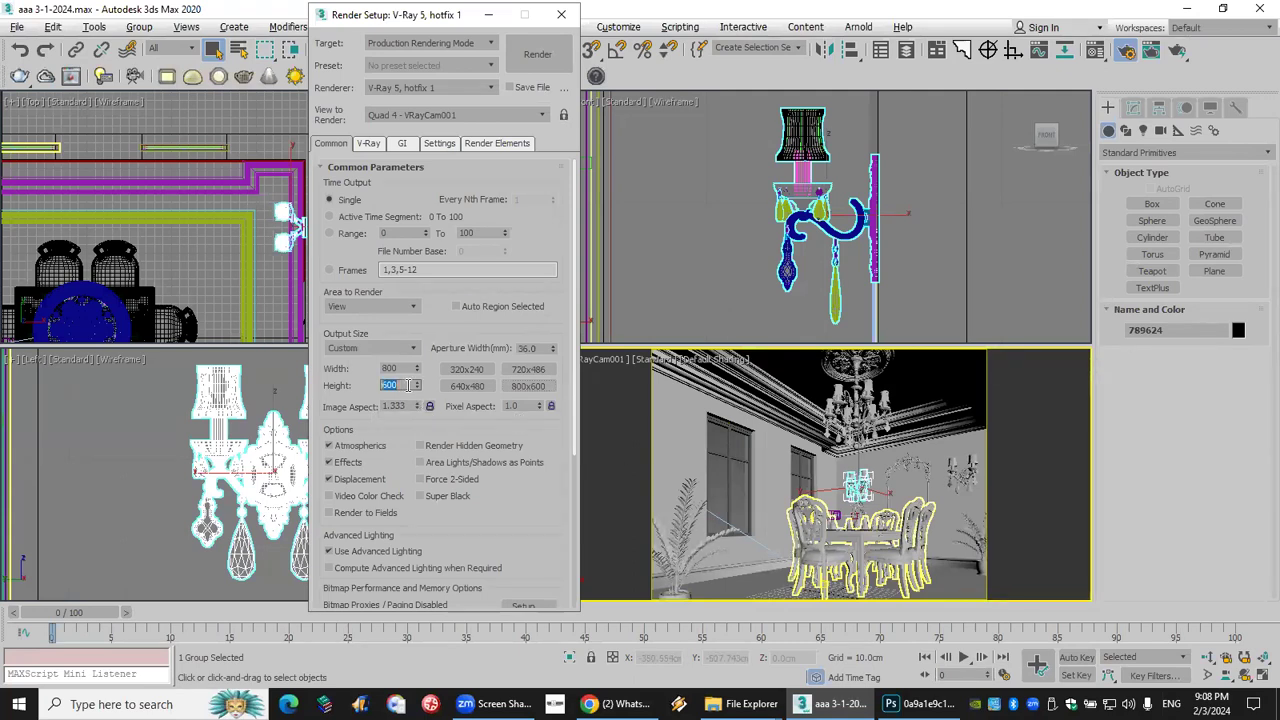
{"action": "type", "text": "1200"}
{"action": "key", "text": "Return"}
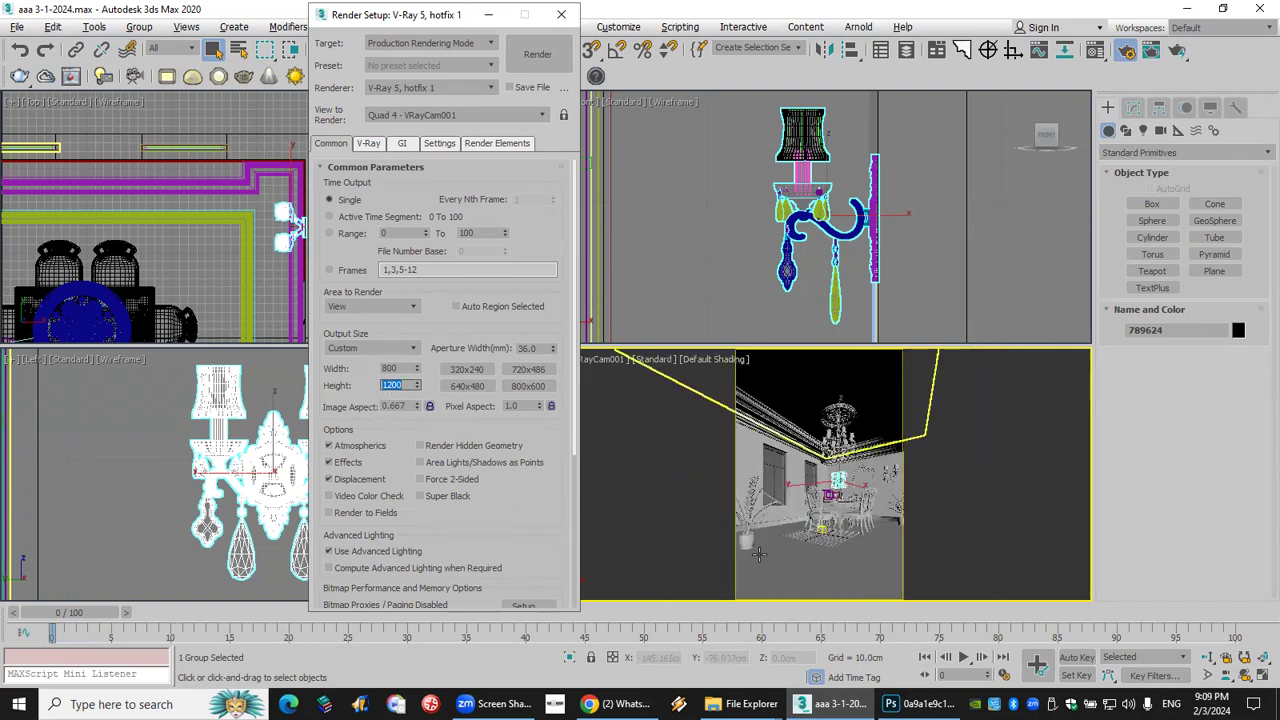
Render a test at 800 x 1200, then reset the output size to 800 x 600.
{"action": "left_click", "coordinate": [1175, 52]}
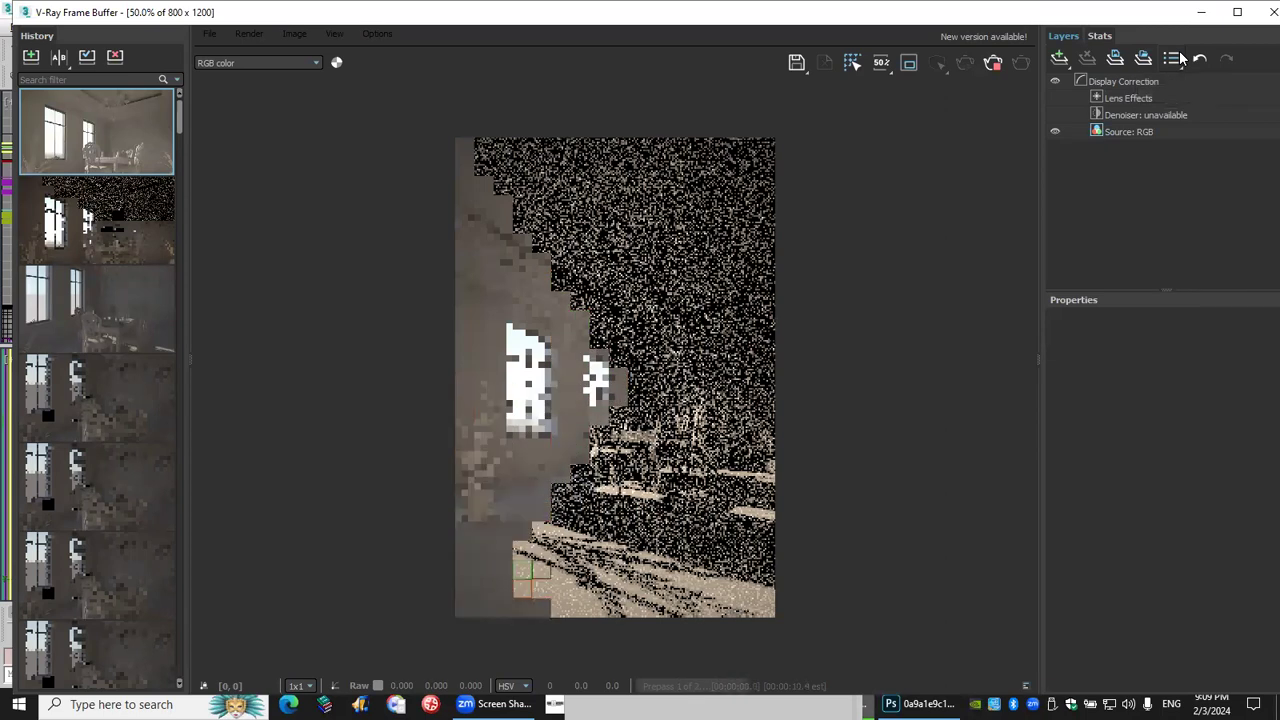
{"action": "left_click", "coordinate": [1257, 12]}
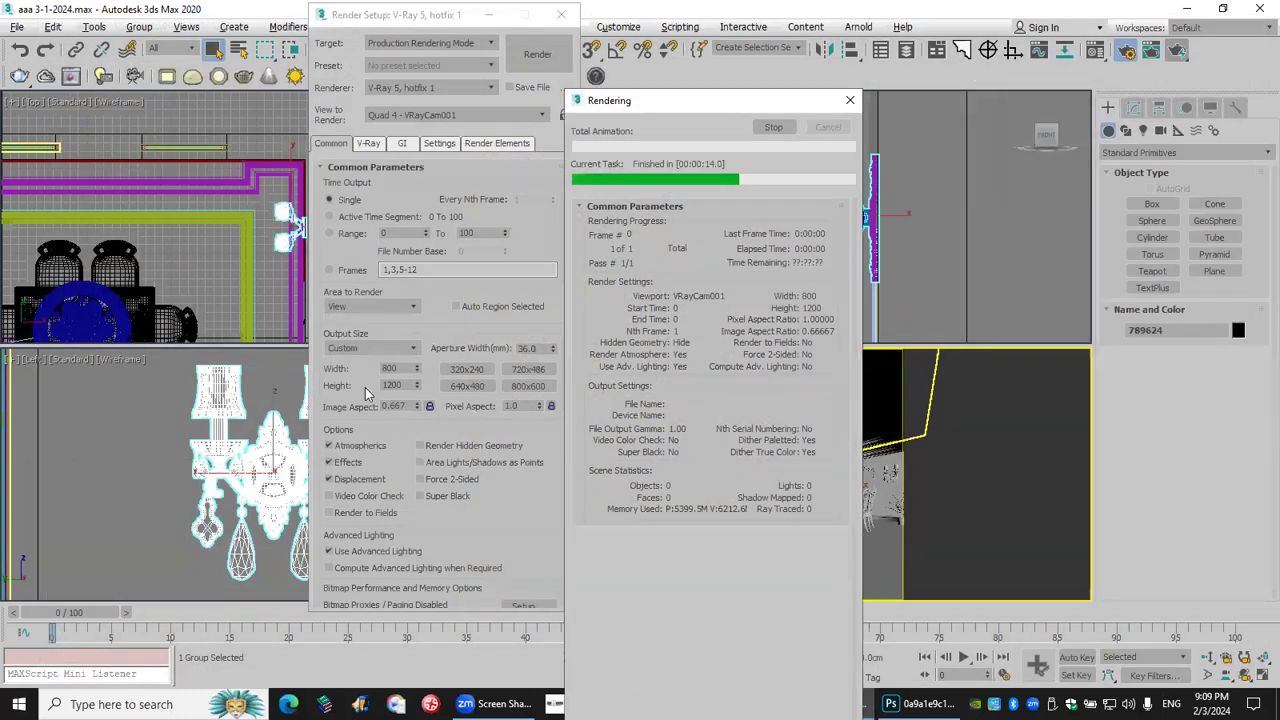
{"action": "left_click", "coordinate": [528, 386]}
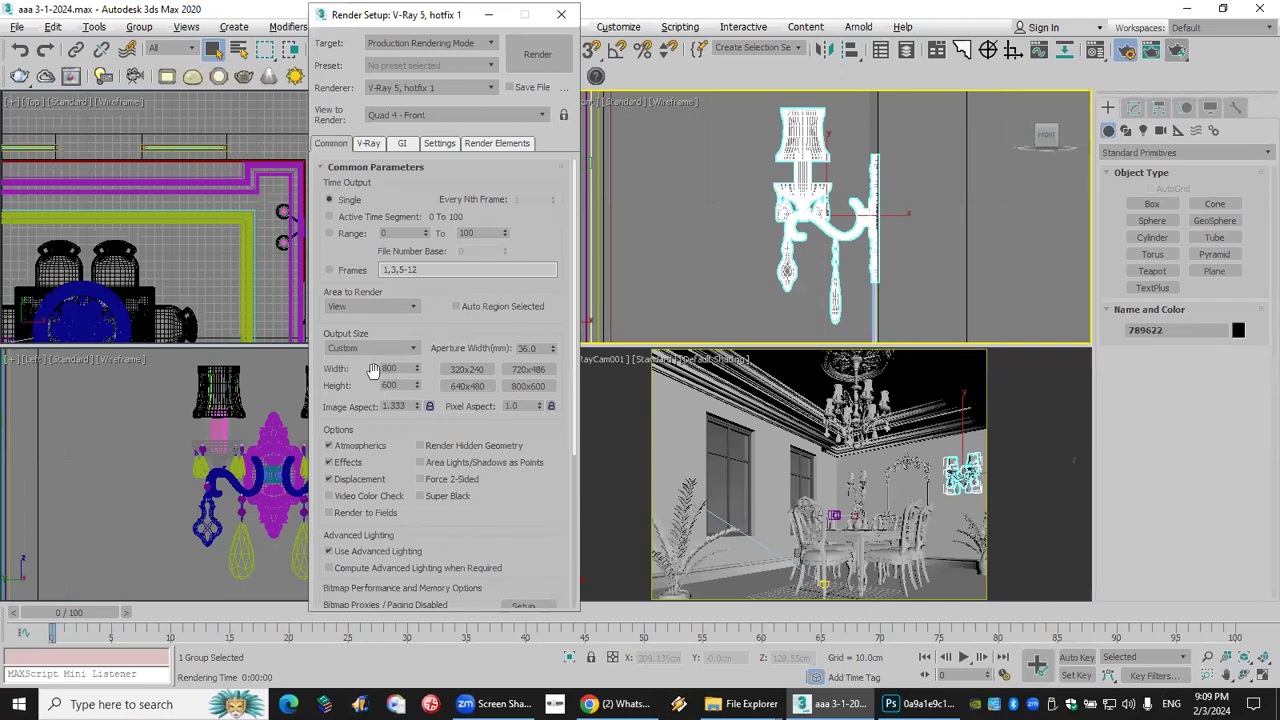
Lock the image aspect and set Height to 4000, making the output 5333 x 4000.
{"action": "left_click", "coordinate": [429, 406]}
{"action": "double_click", "coordinate": [398, 386]}
{"action": "type", "text": "4"}
{"action": "key", "text": "Return"}
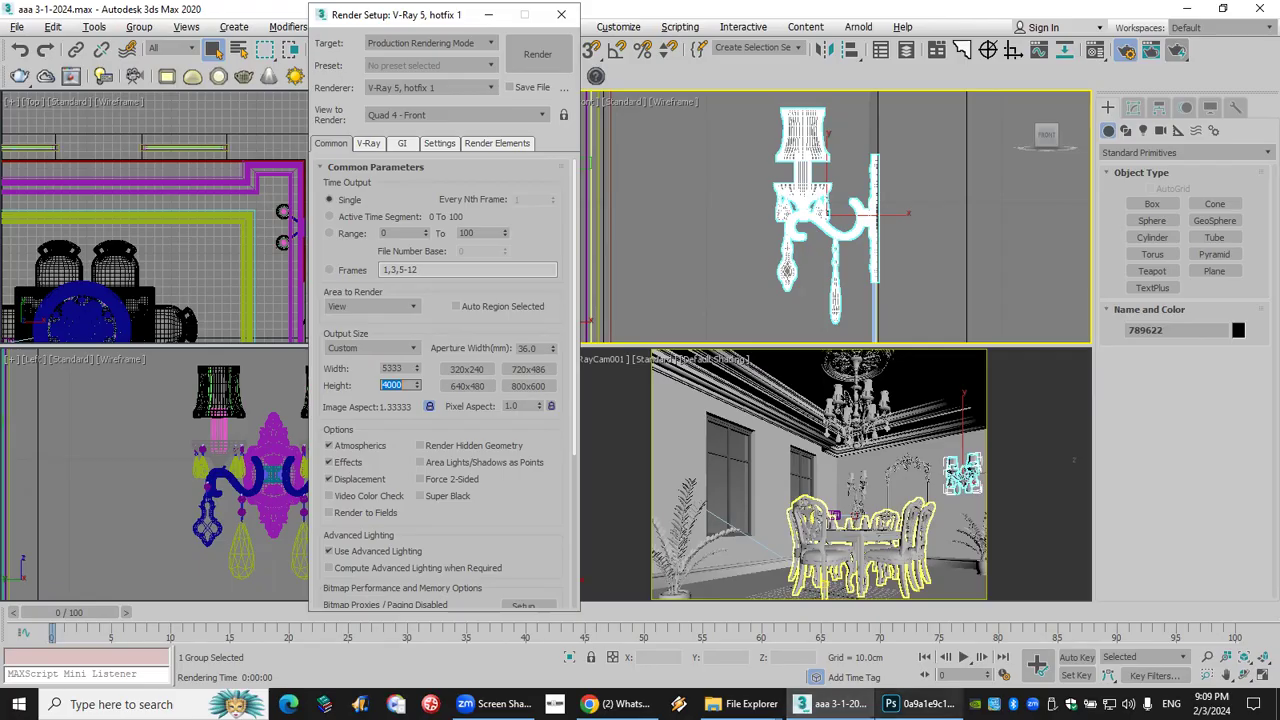
{"action": "left_click", "coordinate": [915, 704]}
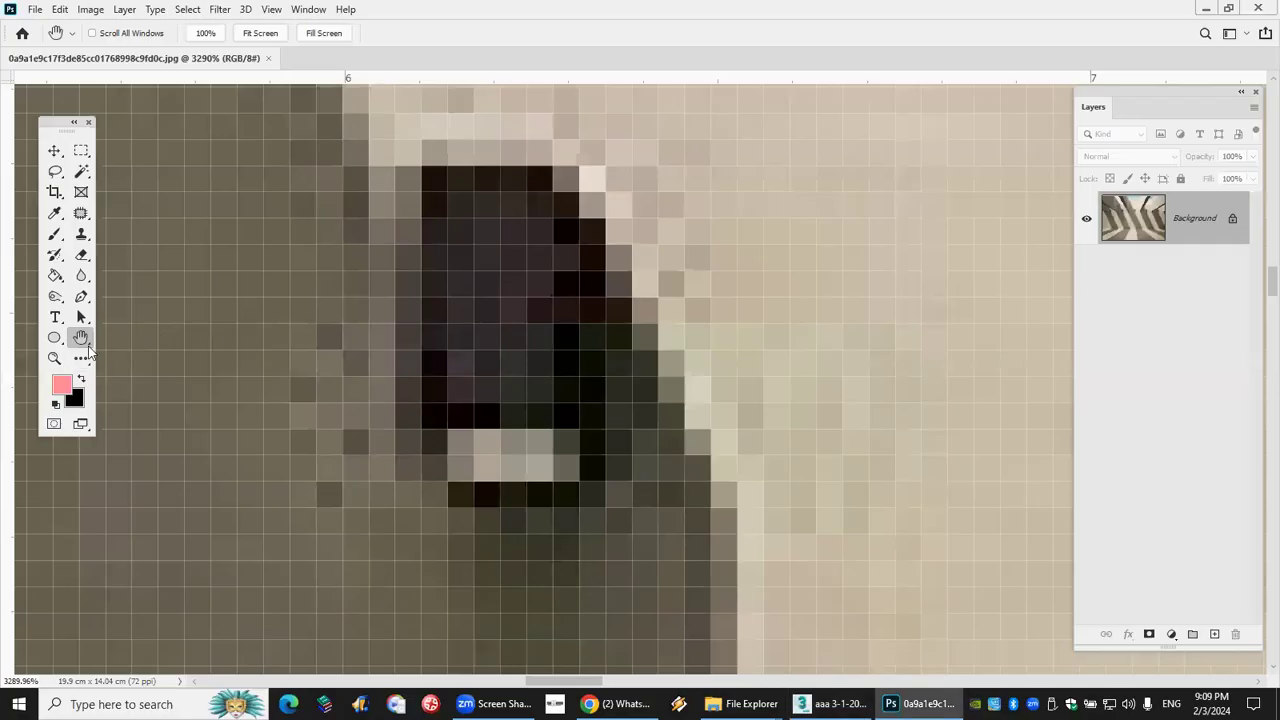
Fit the whole concrete-room photo on screen in Photoshop, then return to 3ds Max.
{"action": "double_click", "coordinate": [86, 344]}
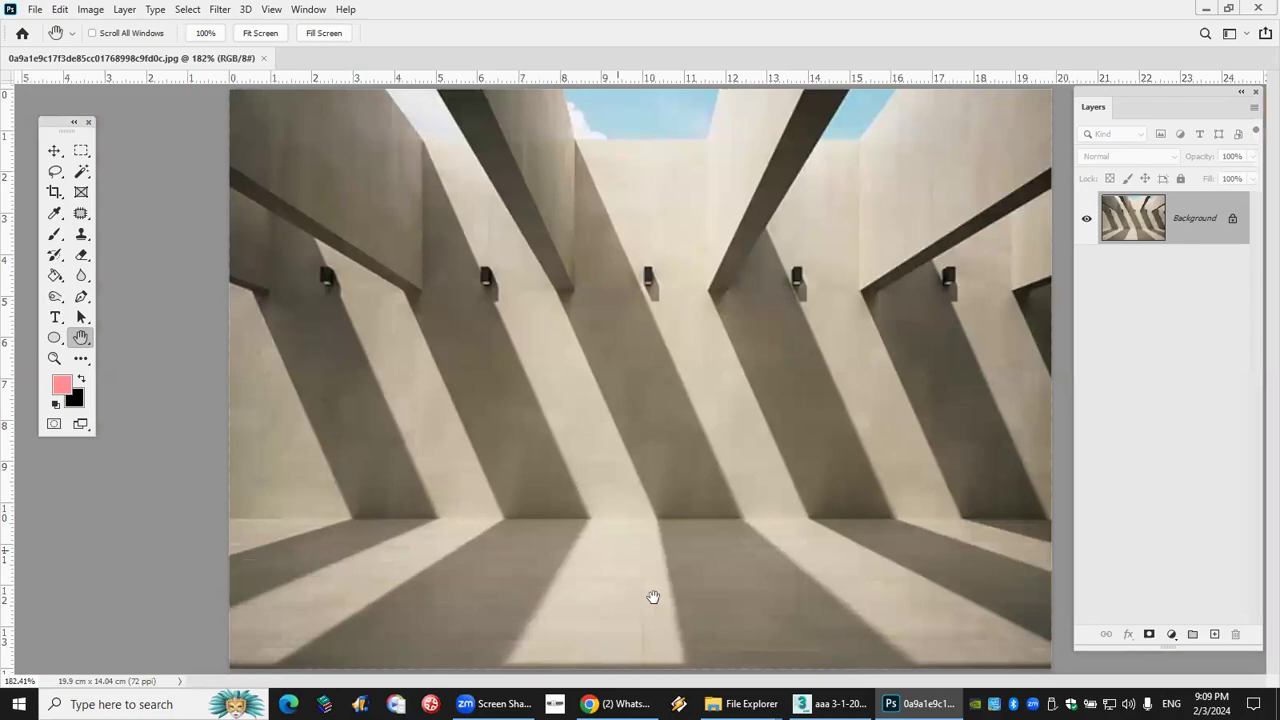
{"action": "key", "text": "alt+Tab"}
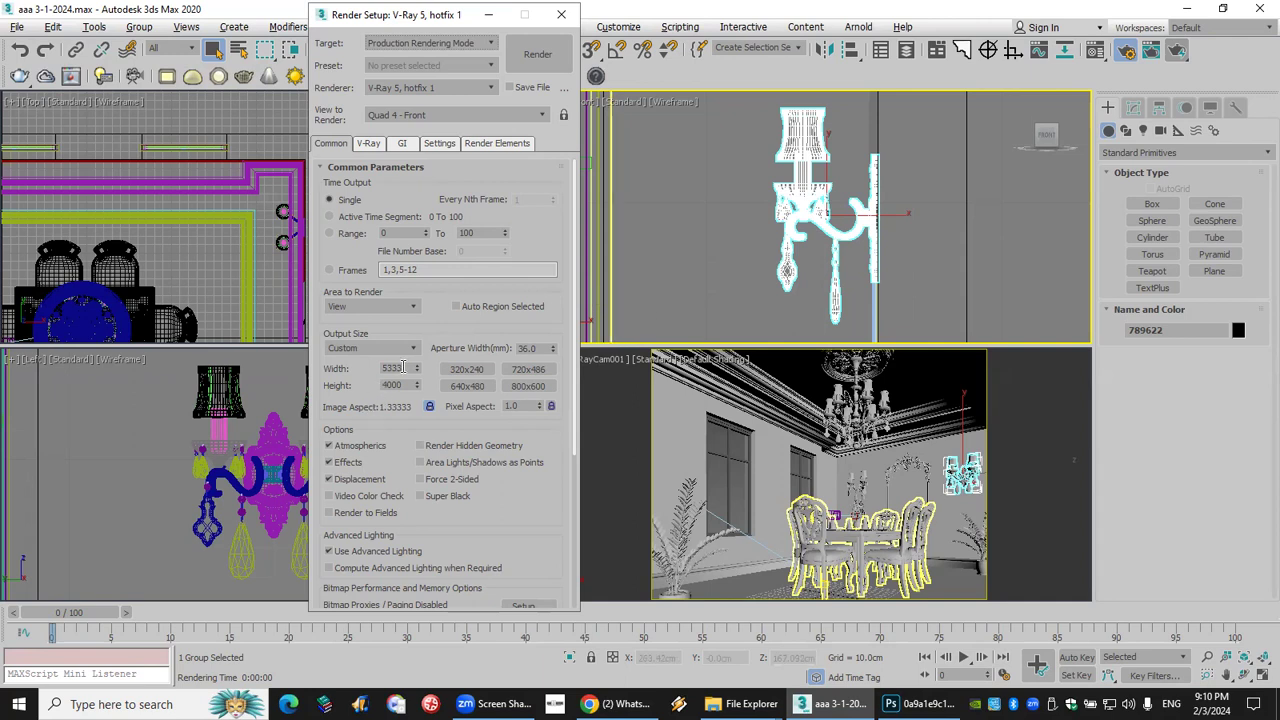
Reset the 3ds Max render output to the 800 x 600 preset and bring Photoshop forward.
{"action": "left_click", "coordinate": [520, 387]}
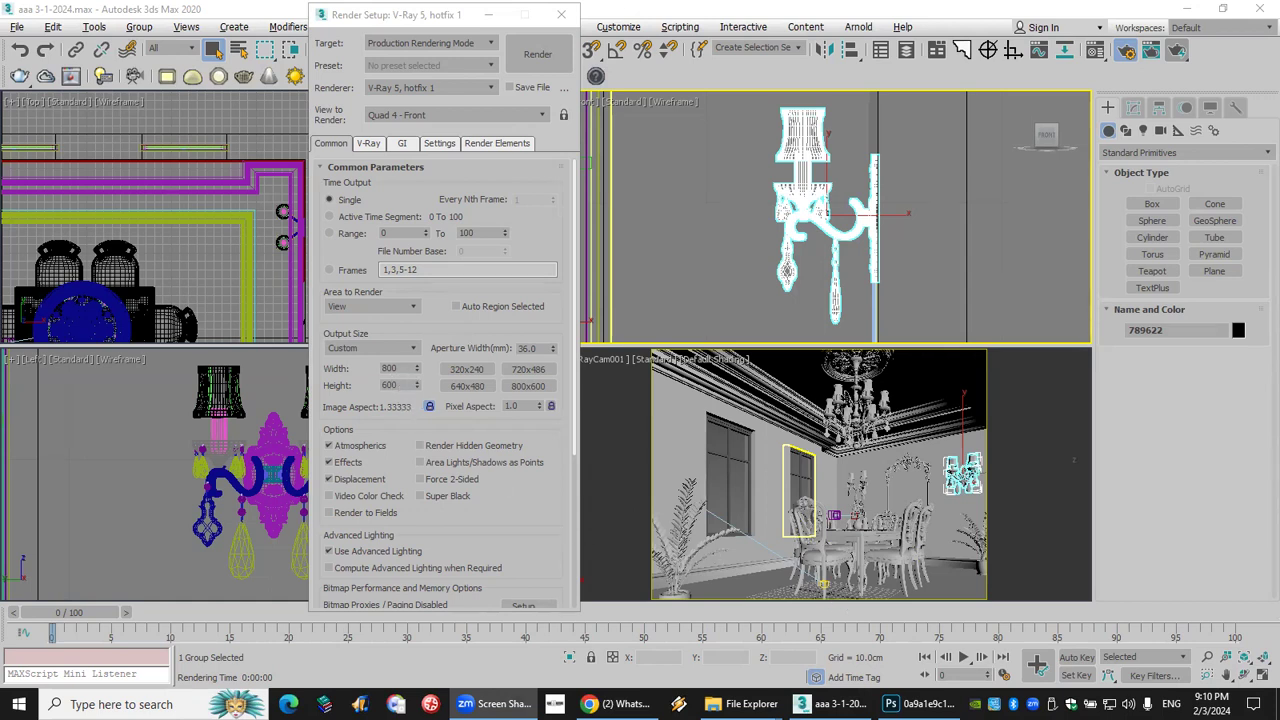
{"action": "left_click", "coordinate": [905, 704]}
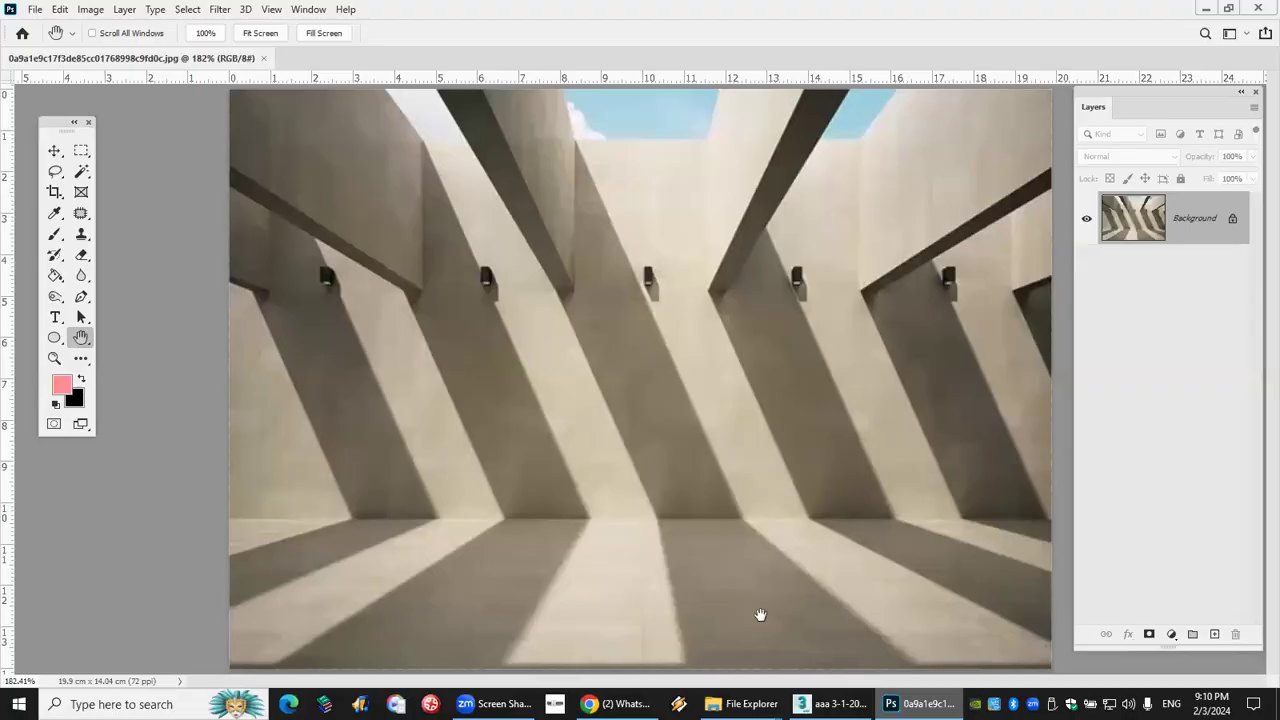
Start a new Photoshop document measured in centimetres, 10 x 10 cm.
{"action": "left_click", "coordinate": [35, 9]}
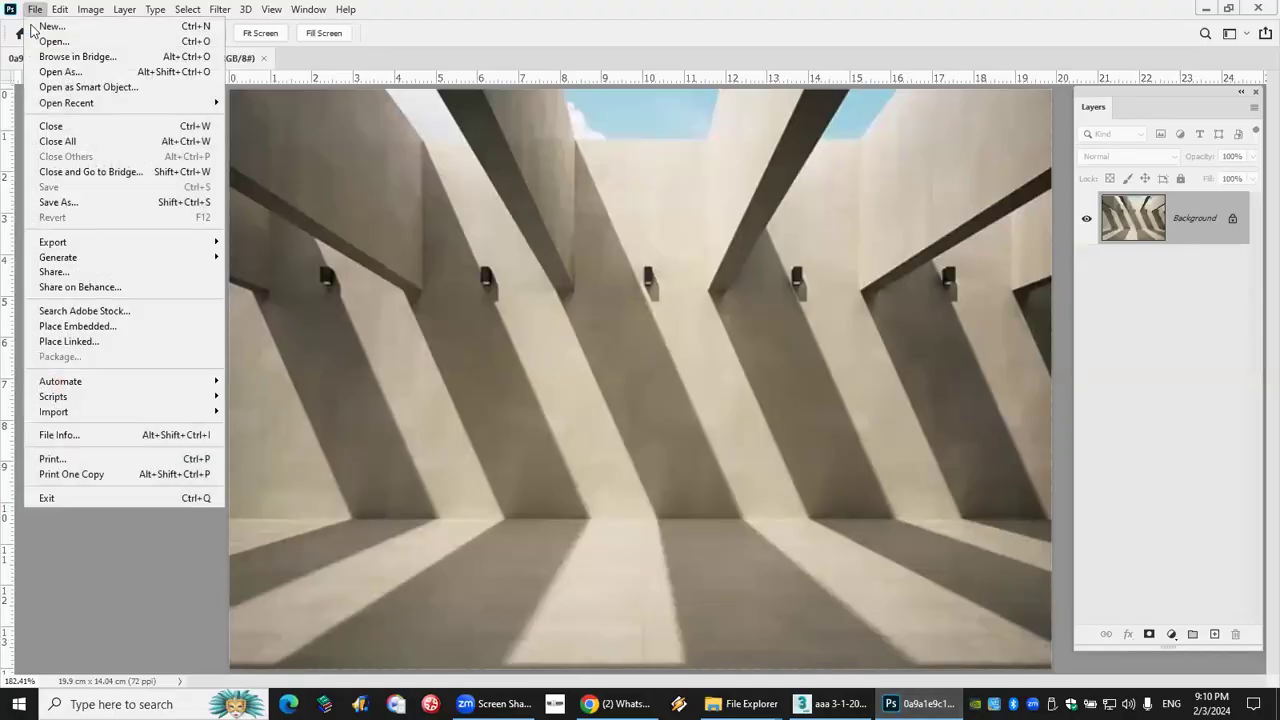
{"action": "left_click", "coordinate": [52, 27]}
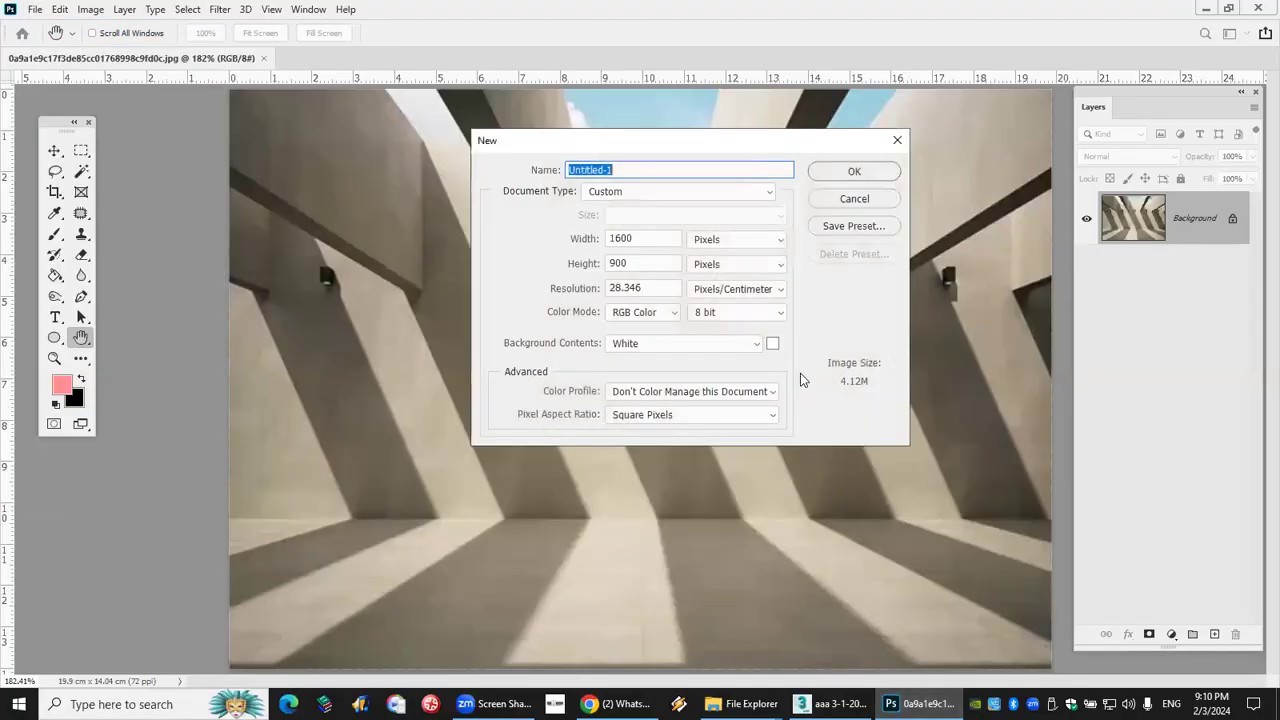
{"action": "left_click", "coordinate": [726, 240]}
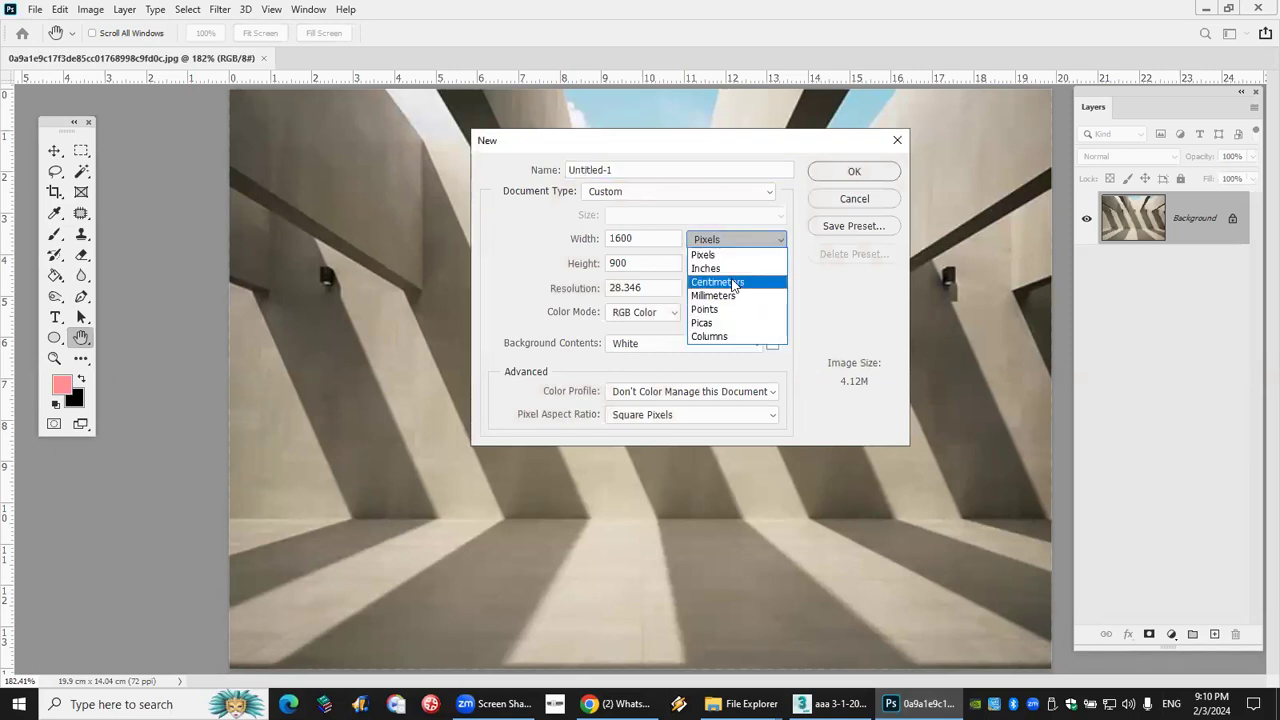
{"action": "left_click", "coordinate": [735, 283]}
{"action": "double_click", "coordinate": [648, 238]}
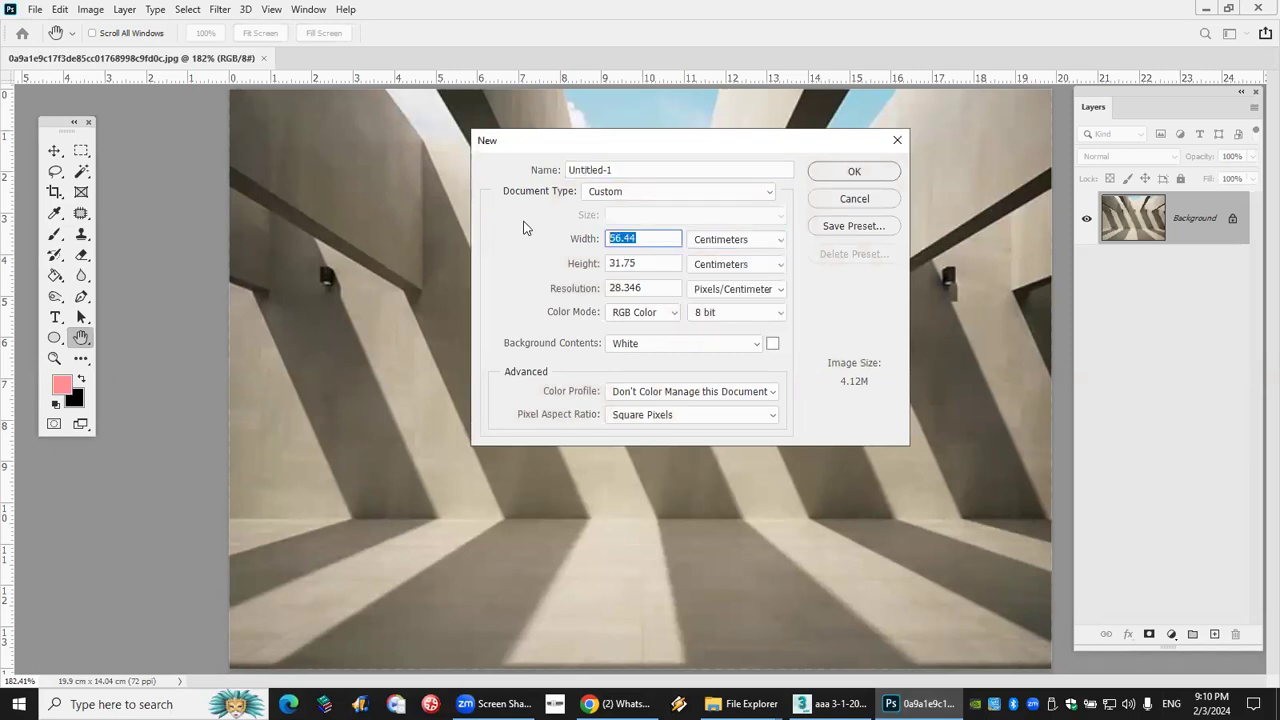
{"action": "type", "text": "10"}
{"action": "double_click", "coordinate": [633, 262]}
{"action": "type", "text": "10"}
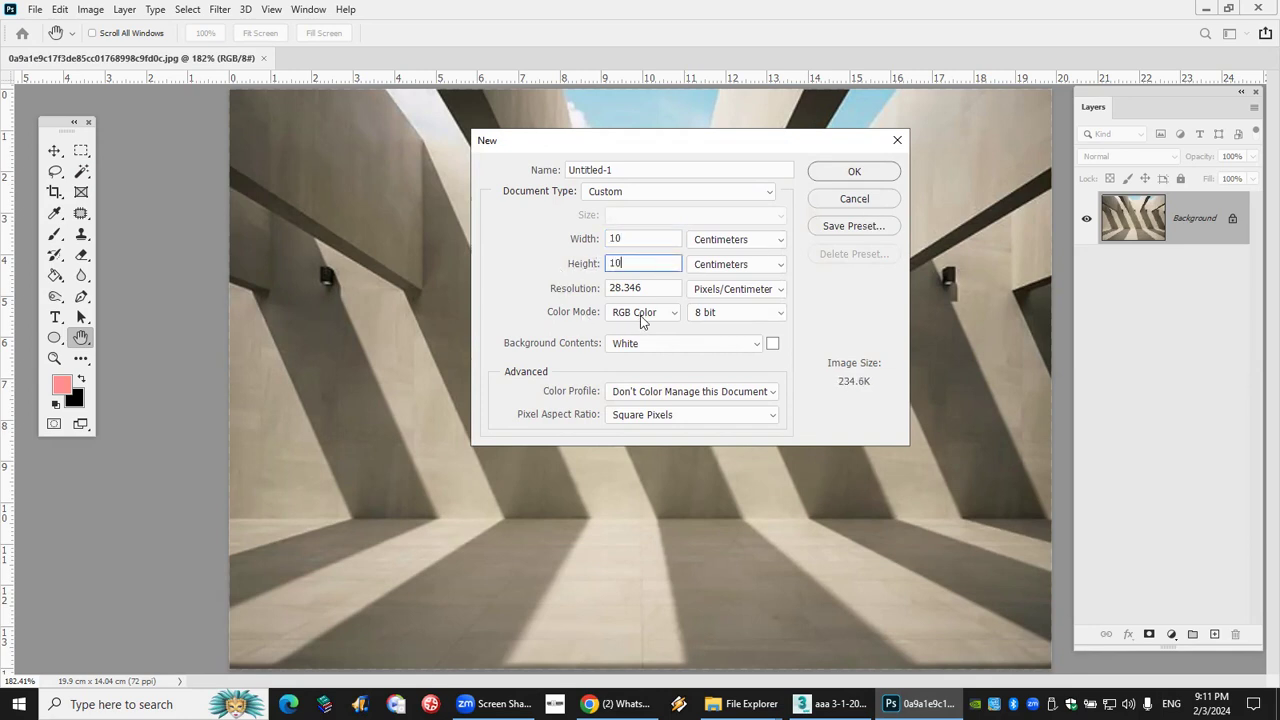
Set the new document's resolution to 100 pixels/centimetre and create it.
{"action": "left_click", "coordinate": [705, 289]}
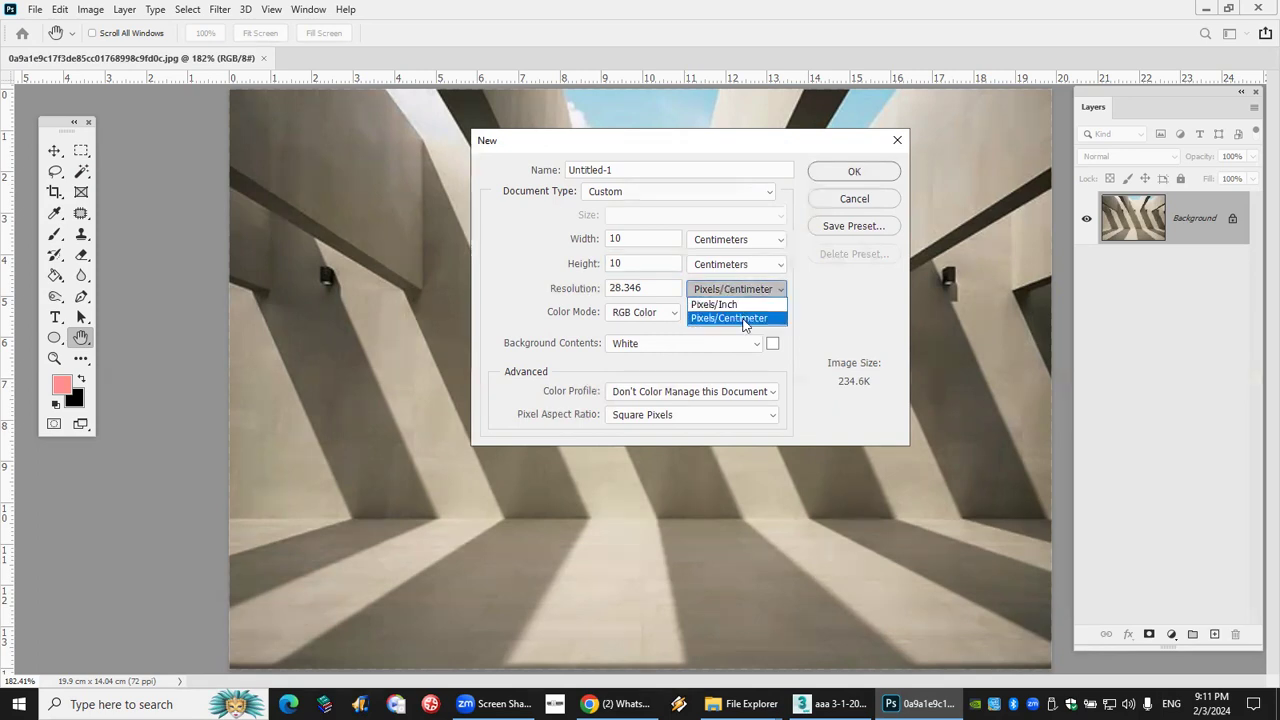
{"action": "left_click", "coordinate": [701, 296]}
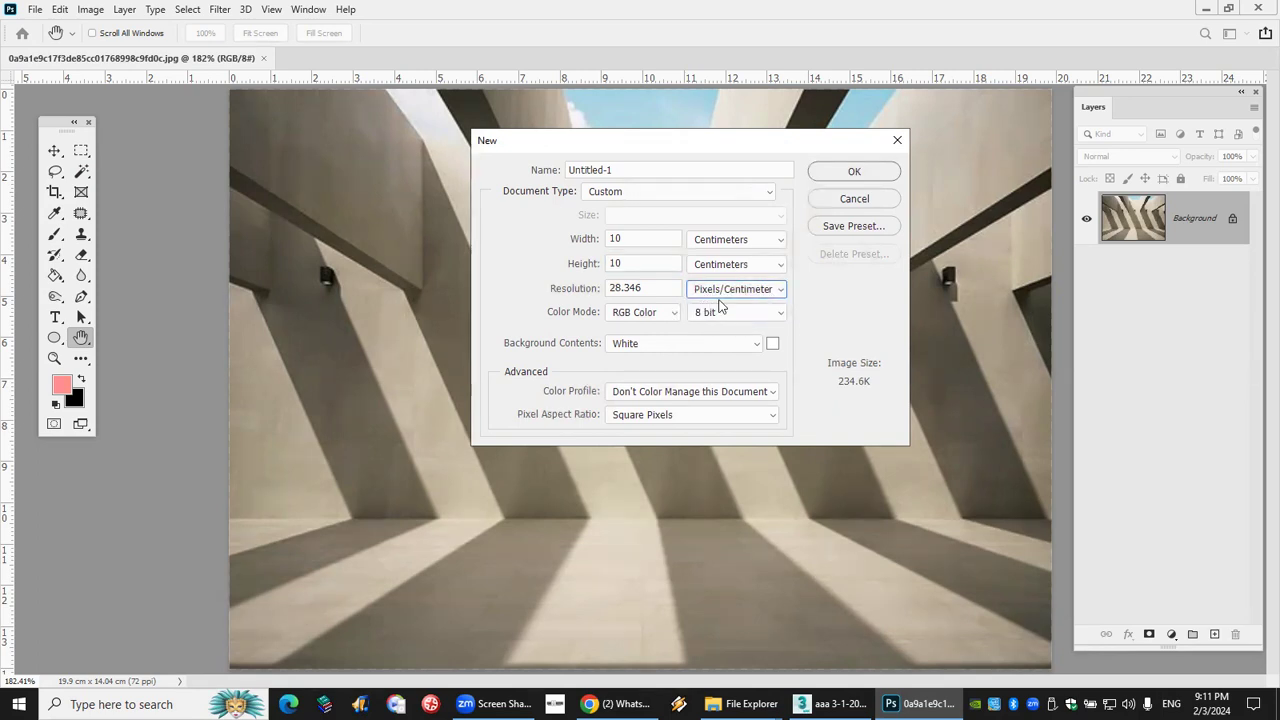
{"action": "double_click", "coordinate": [654, 287]}
{"action": "type", "text": "100"}
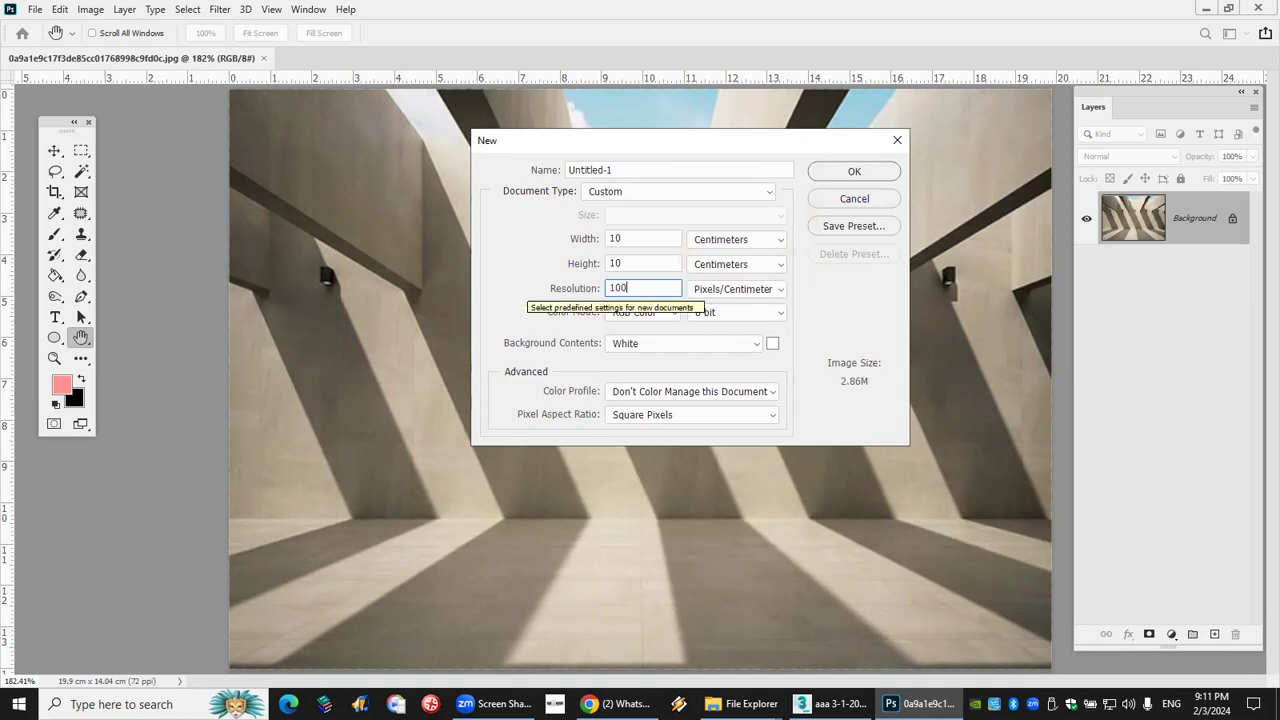
{"action": "left_click", "coordinate": [845, 173]}
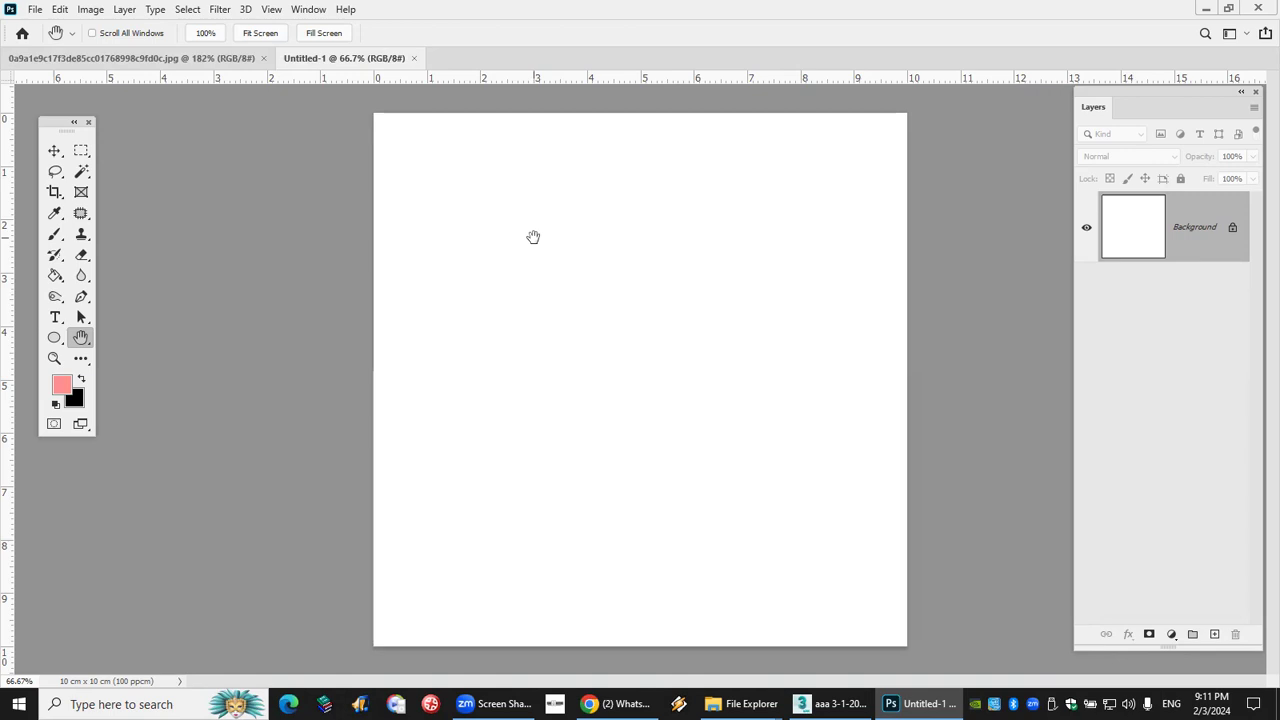
Open Image Size for the 1000 x 1000 px Untitled-1 and move the dialog toward the canvas.
{"action": "left_click", "coordinate": [90, 9]}
{"action": "left_click", "coordinate": [147, 128]}
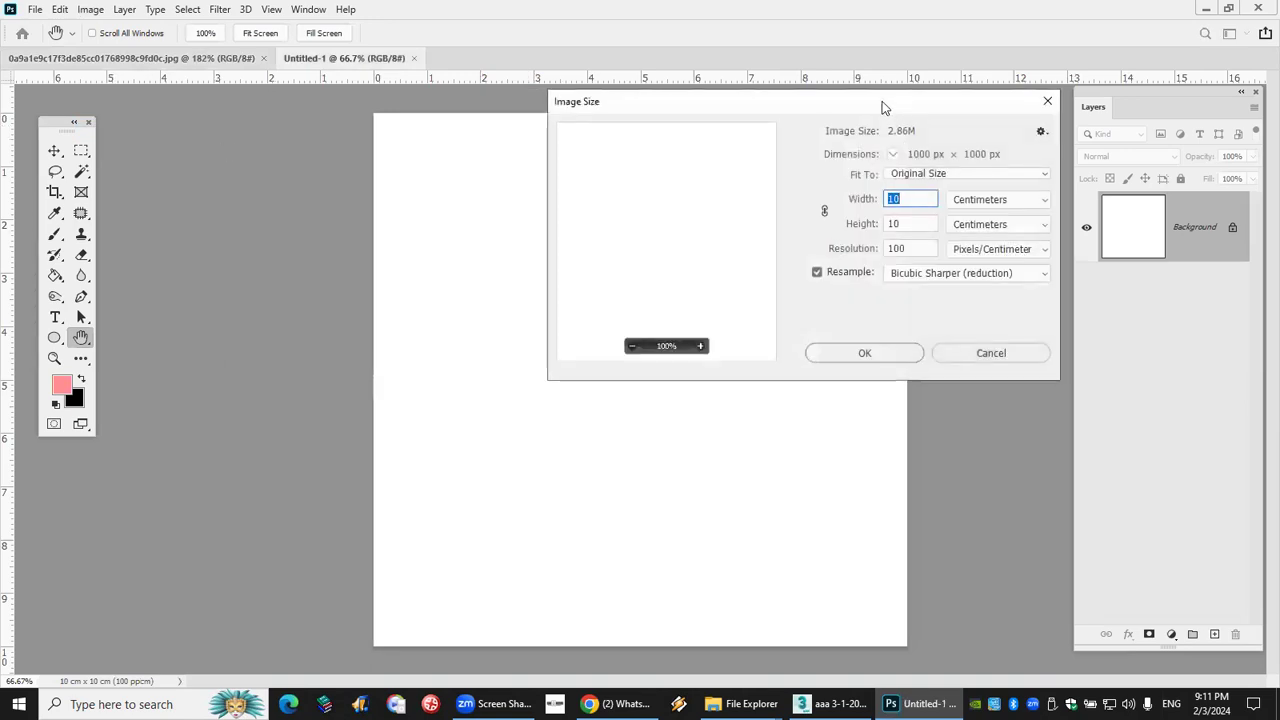
{"action": "left_click_drag", "start_coordinate": [884, 104], "coordinate": [731, 146]}
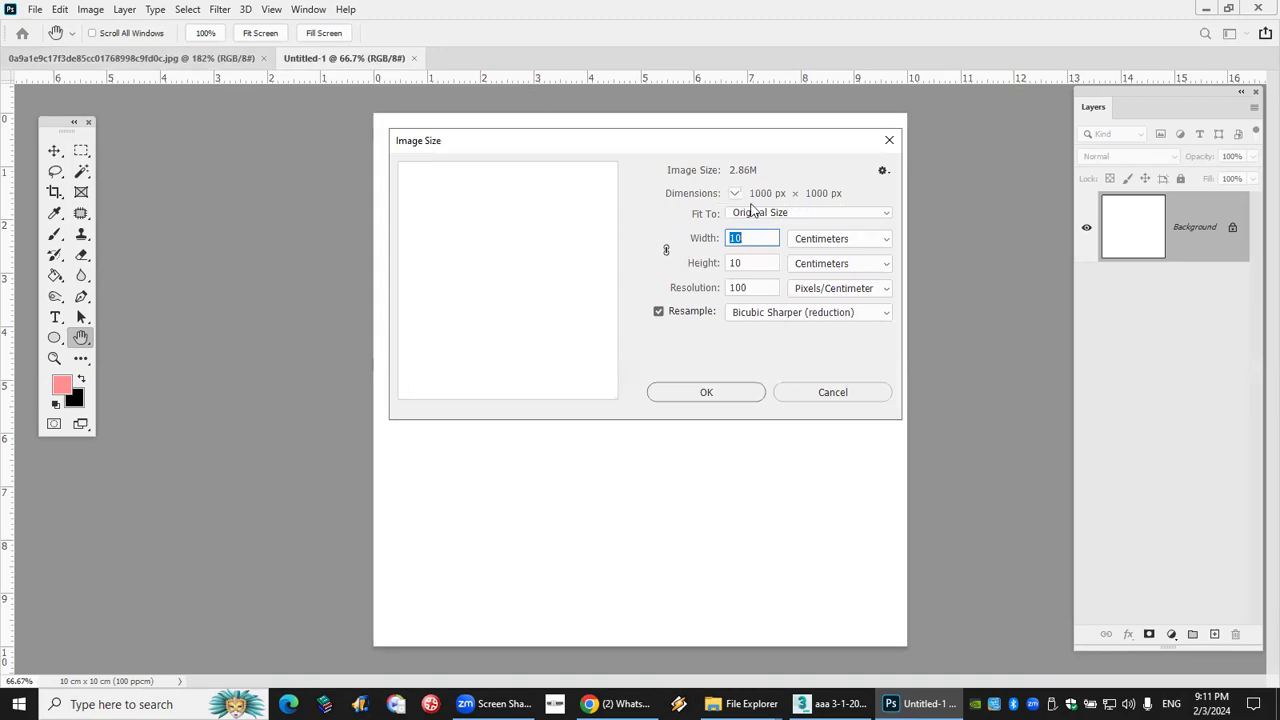
Cancel Image Size and sketch explanatory red lines across the blank canvas.
{"action": "left_click_drag", "start_coordinate": [640, 143], "coordinate": [811, 145]}
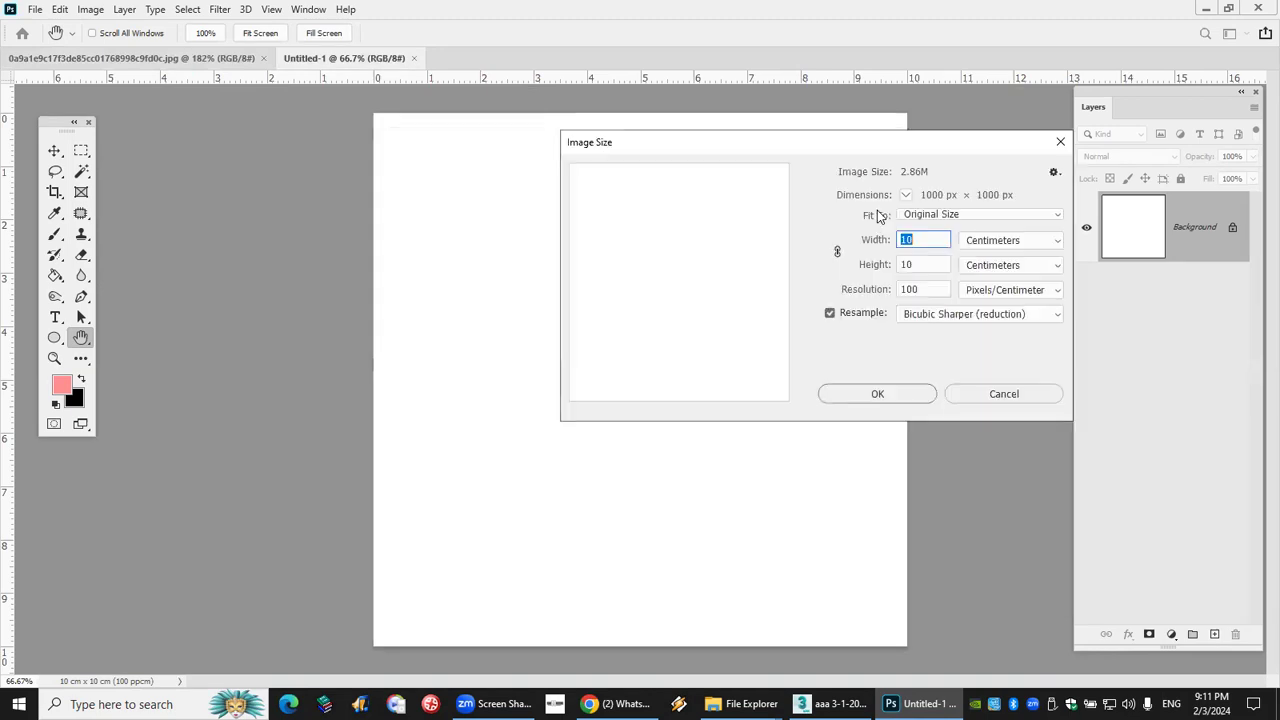
{"action": "left_click", "coordinate": [980, 393]}
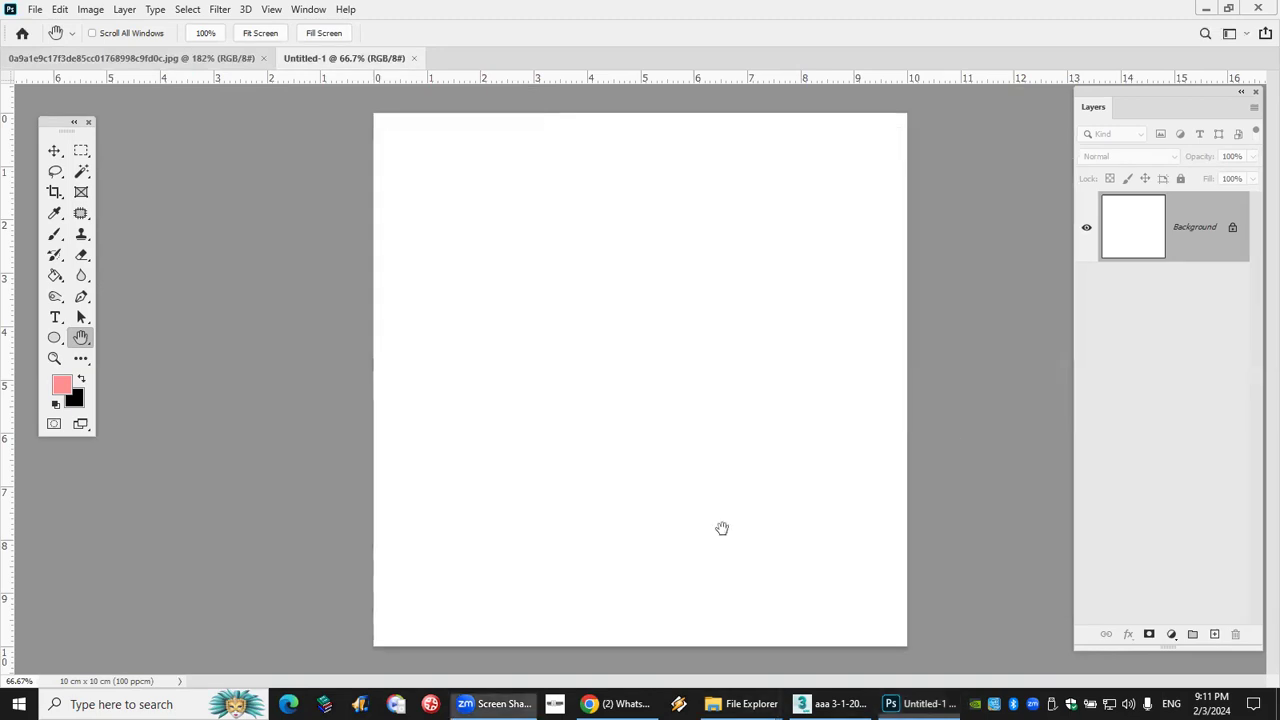
{"action": "left_click_drag", "start_coordinate": [437, 184], "coordinate": [715, 180]}
{"action": "left_click_drag", "start_coordinate": [437, 258], "coordinate": [450, 497]}
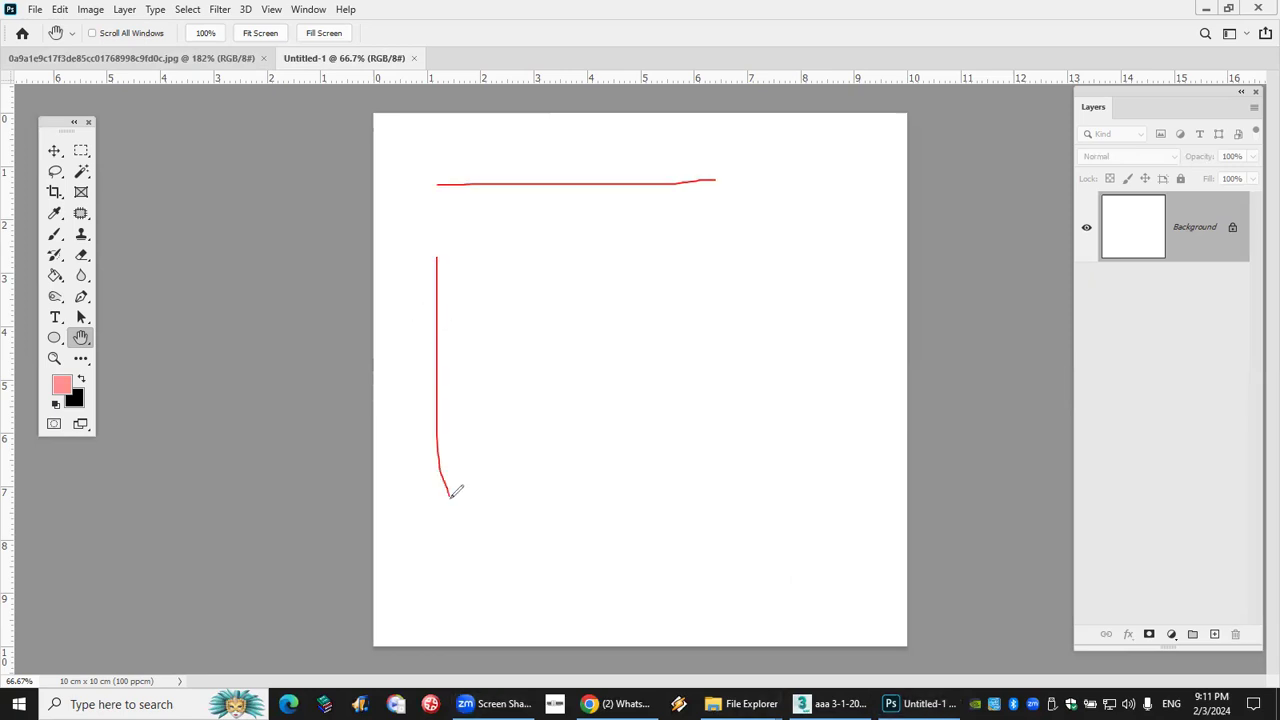
{"action": "left_click_drag", "start_coordinate": [451, 112], "coordinate": [390, 185]}
{"action": "mouse_move", "coordinate": [398, 133]}
{"action": "left_mouse_down"}
{"action": "mouse_move", "coordinate": [408, 171]}
{"action": "mouse_move", "coordinate": [412, 152]}
{"action": "mouse_move", "coordinate": [445, 178]}
{"action": "left_mouse_up"}
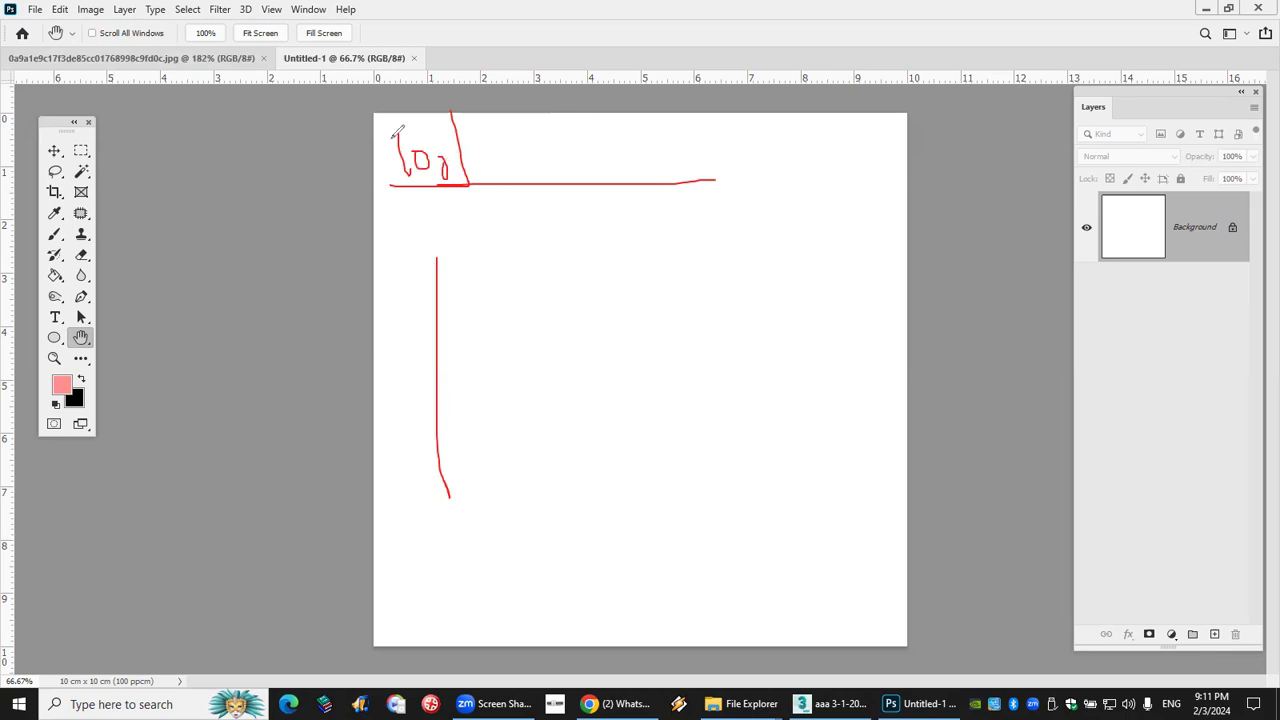
{"action": "left_click_drag", "start_coordinate": [374, 125], "coordinate": [888, 121]}
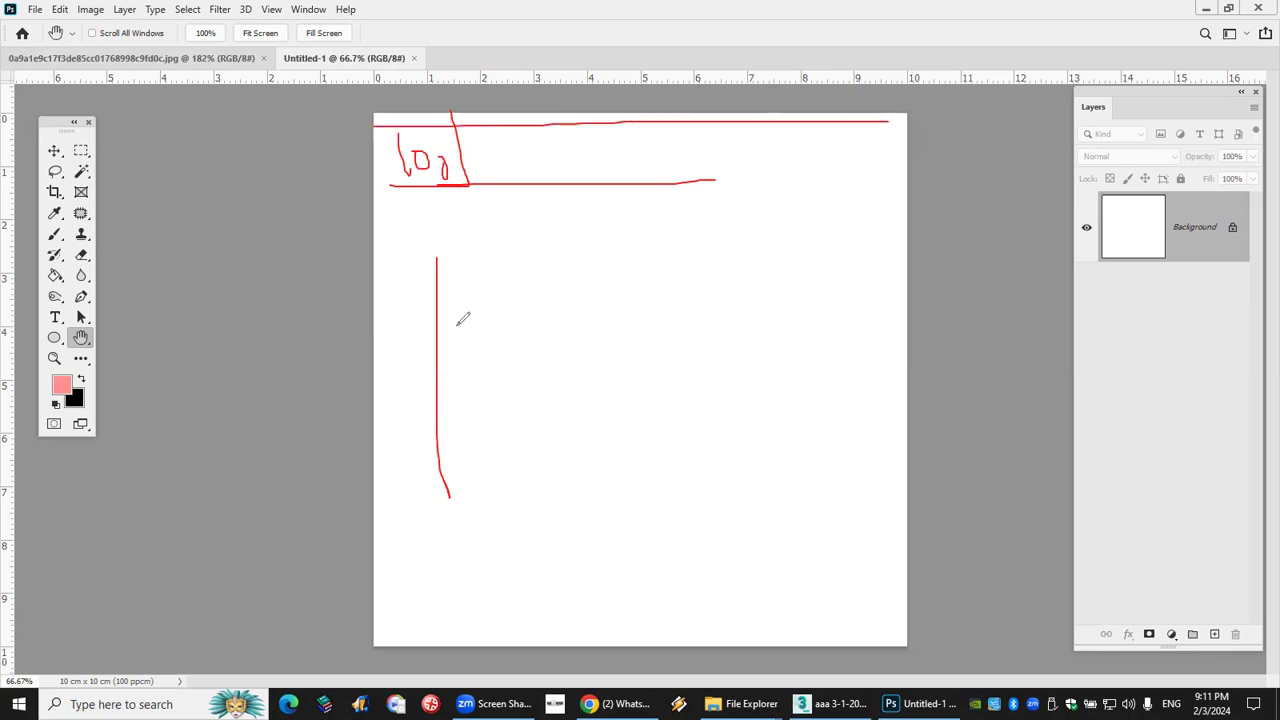
{"action": "left_click_drag", "start_coordinate": [406, 172], "coordinate": [404, 487]}
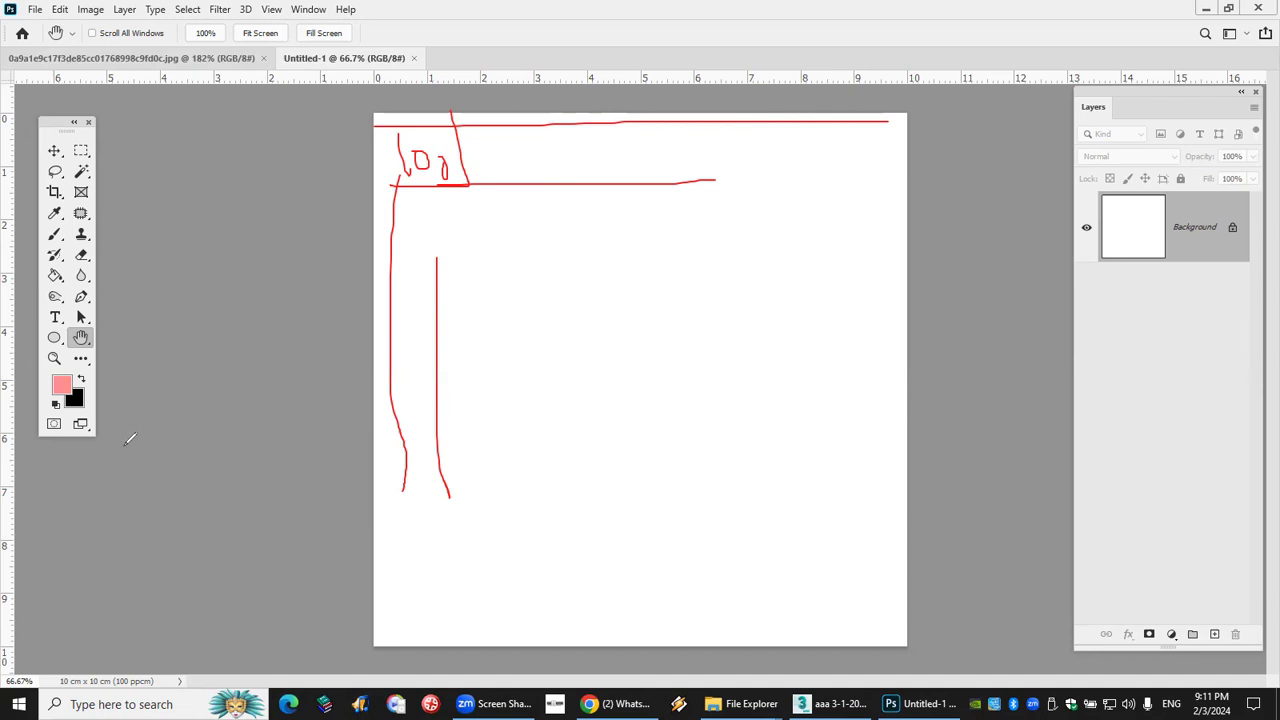
Undo the red sketch, check the 800 render width in 3ds Max, and return to Photoshop.
{"action": "key", "text": "ctrl+z"}
{"action": "key", "text": "ctrl+z"}
{"action": "key", "text": "ctrl+z"}
{"action": "key", "text": "ctrl+z"}
{"action": "key", "text": "ctrl+z"}
{"action": "key", "text": "ctrl+z"}
{"action": "key", "text": "ctrl+z"}
{"action": "key", "text": "ctrl+z"}
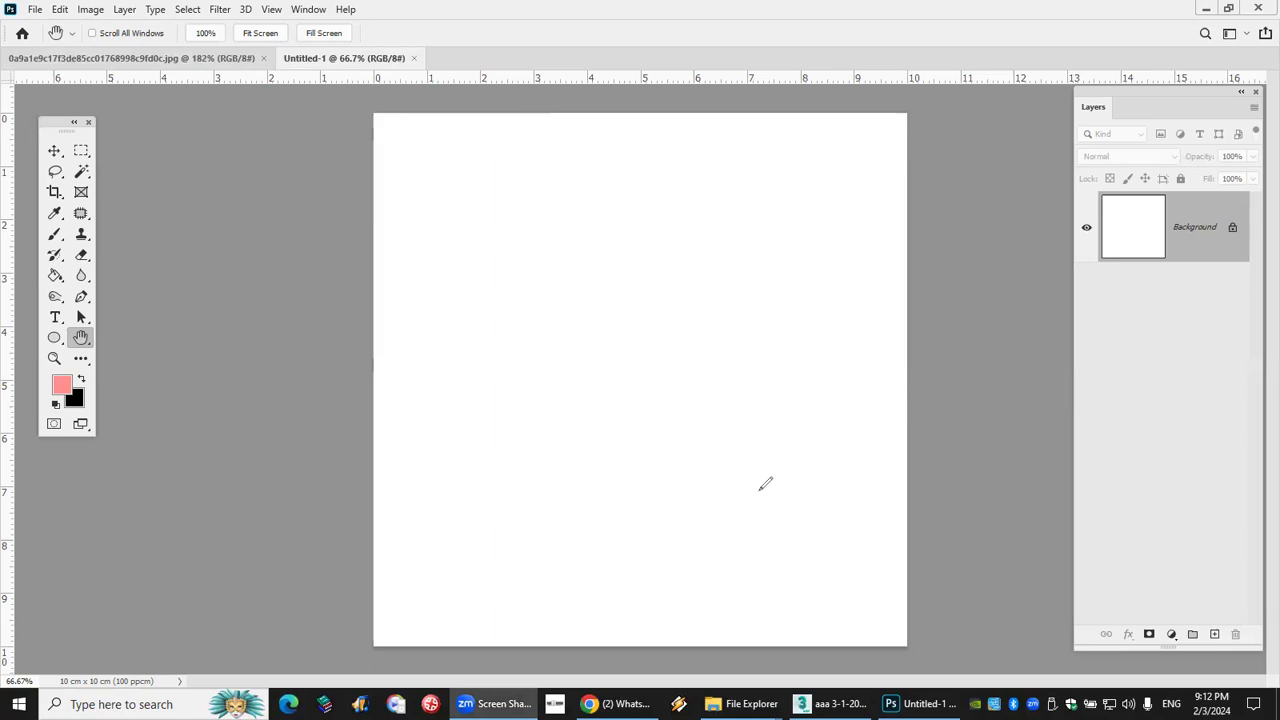
{"action": "left_click", "coordinate": [830, 704]}
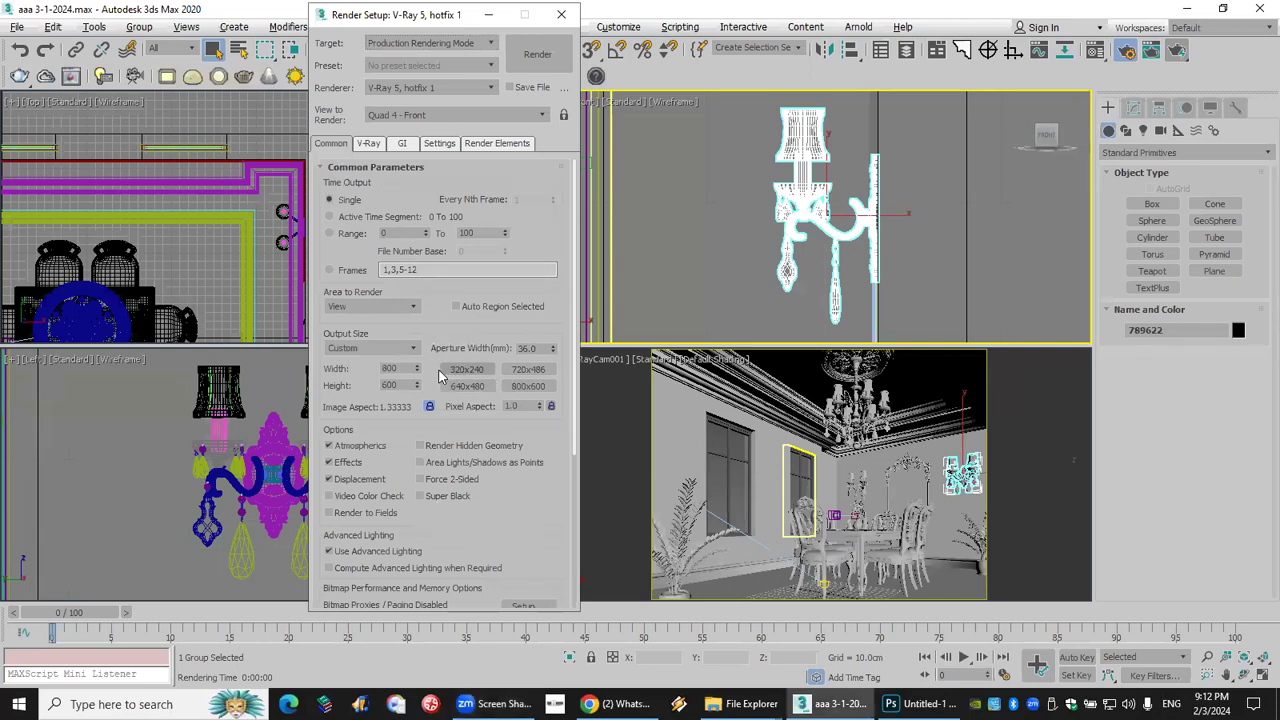
{"action": "double_click", "coordinate": [392, 369]}
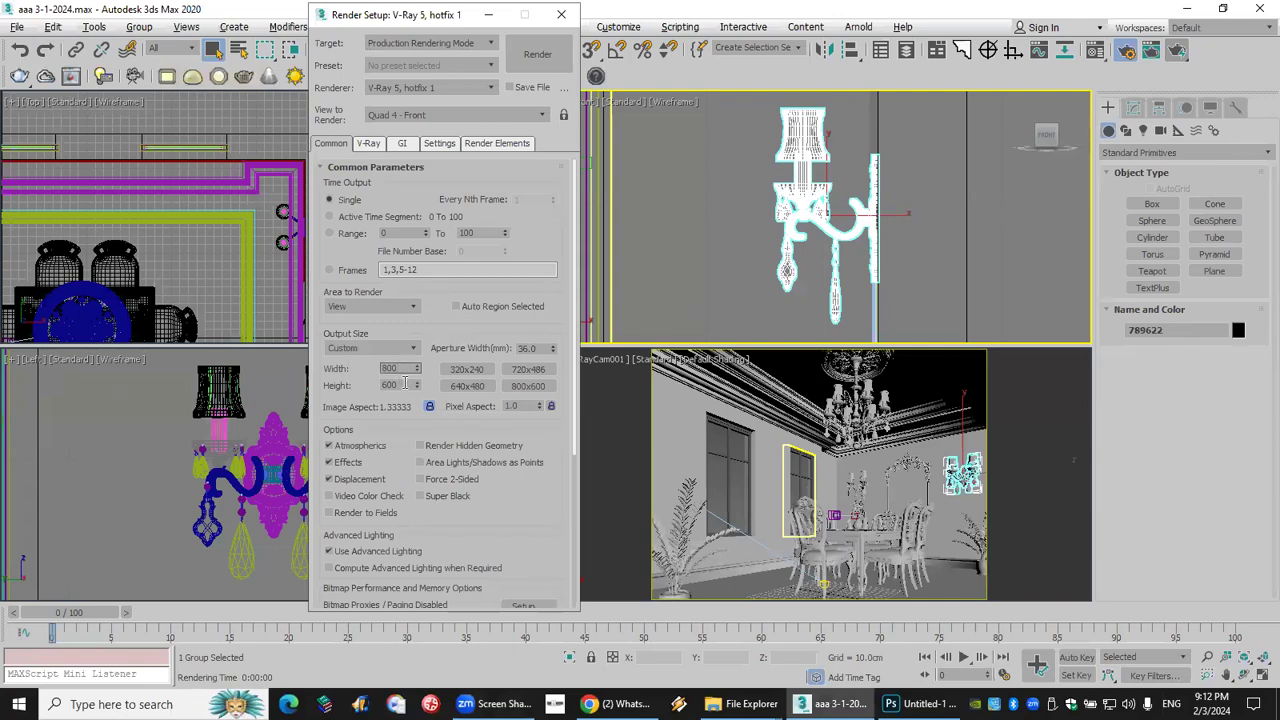
{"action": "left_click", "coordinate": [915, 704]}
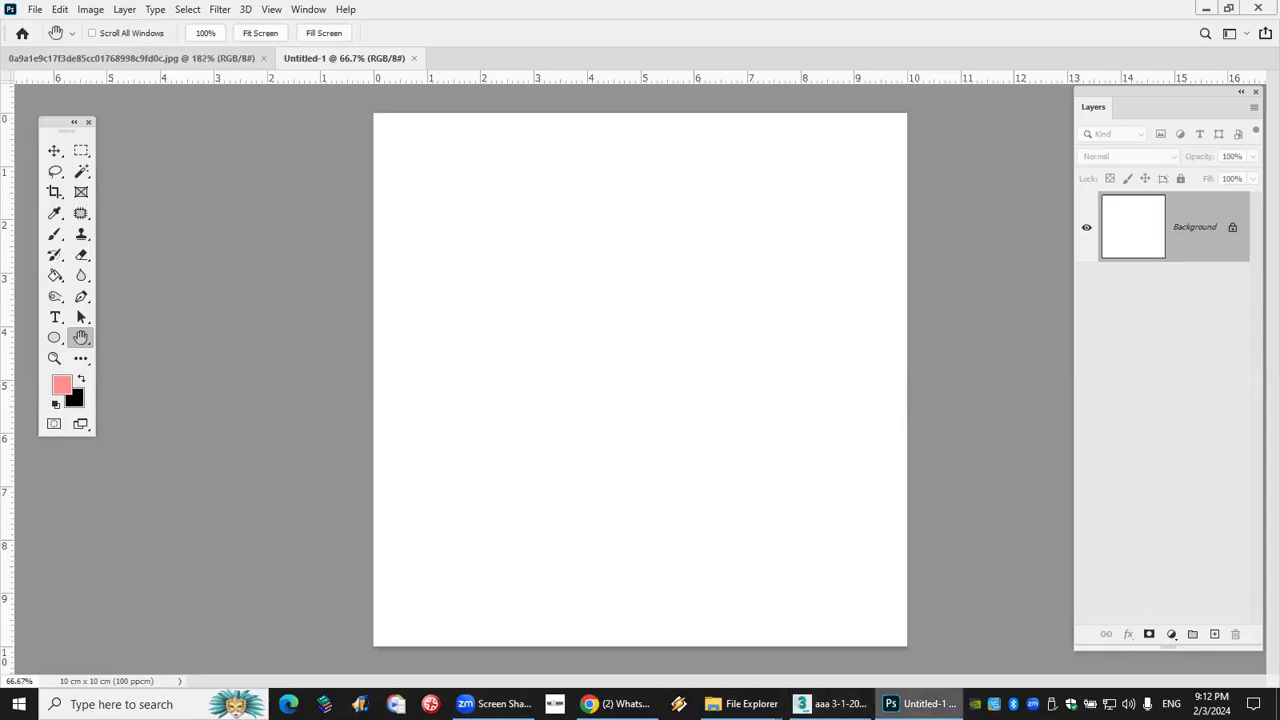
Reopen Image Size, check the 10 cm height, cancel, and switch to 3ds Max Render Setup.
{"action": "left_click", "coordinate": [93, 10]}
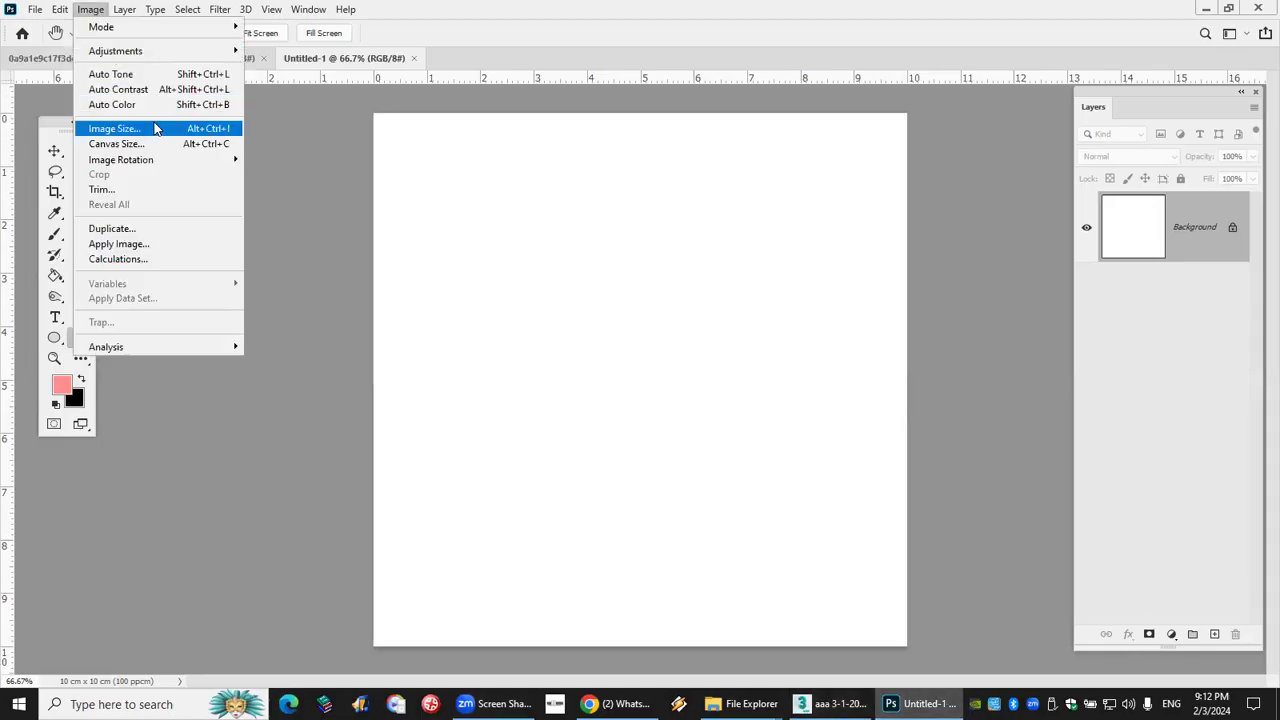
{"action": "left_click", "coordinate": [155, 128]}
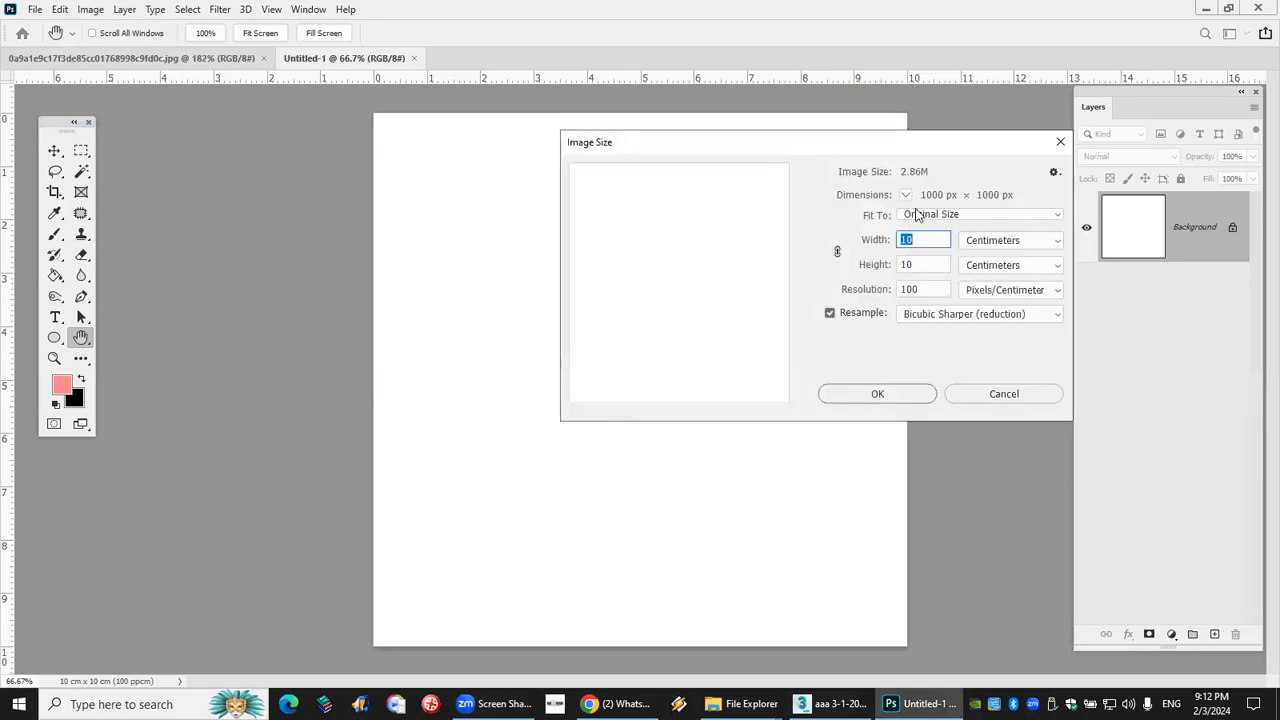
{"action": "left_click", "coordinate": [929, 257]}
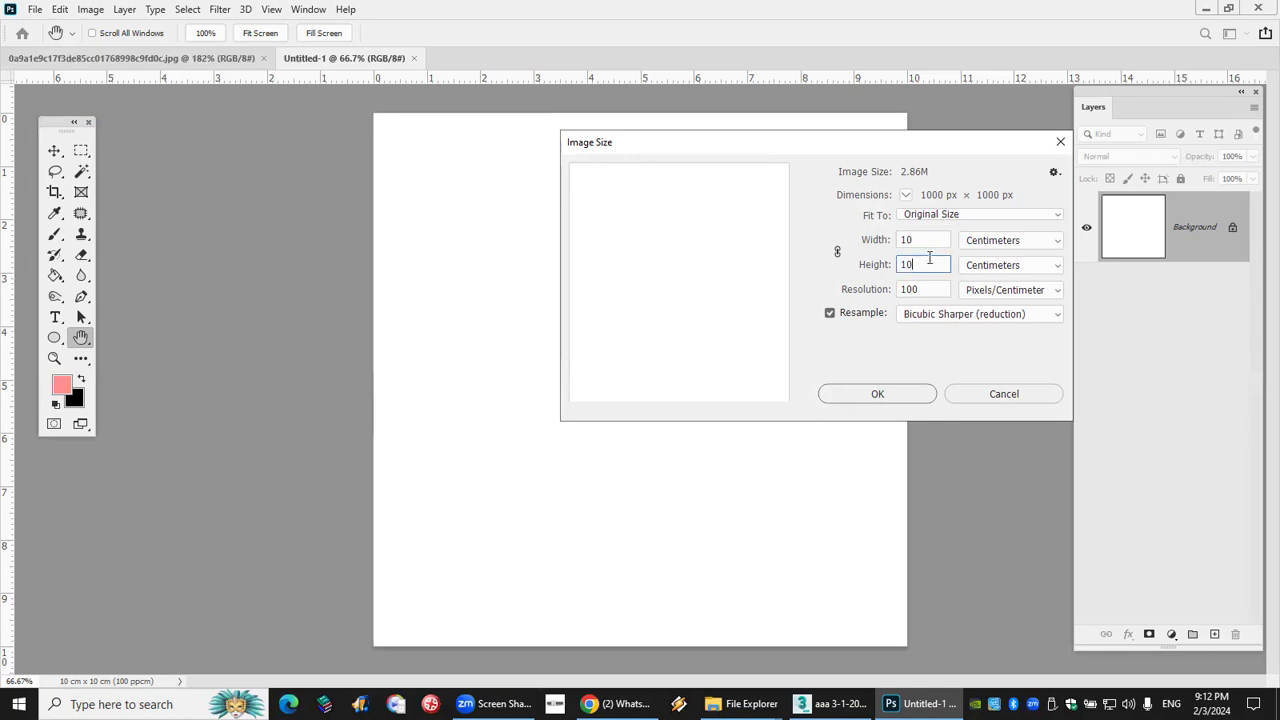
{"action": "left_click", "coordinate": [1022, 403]}
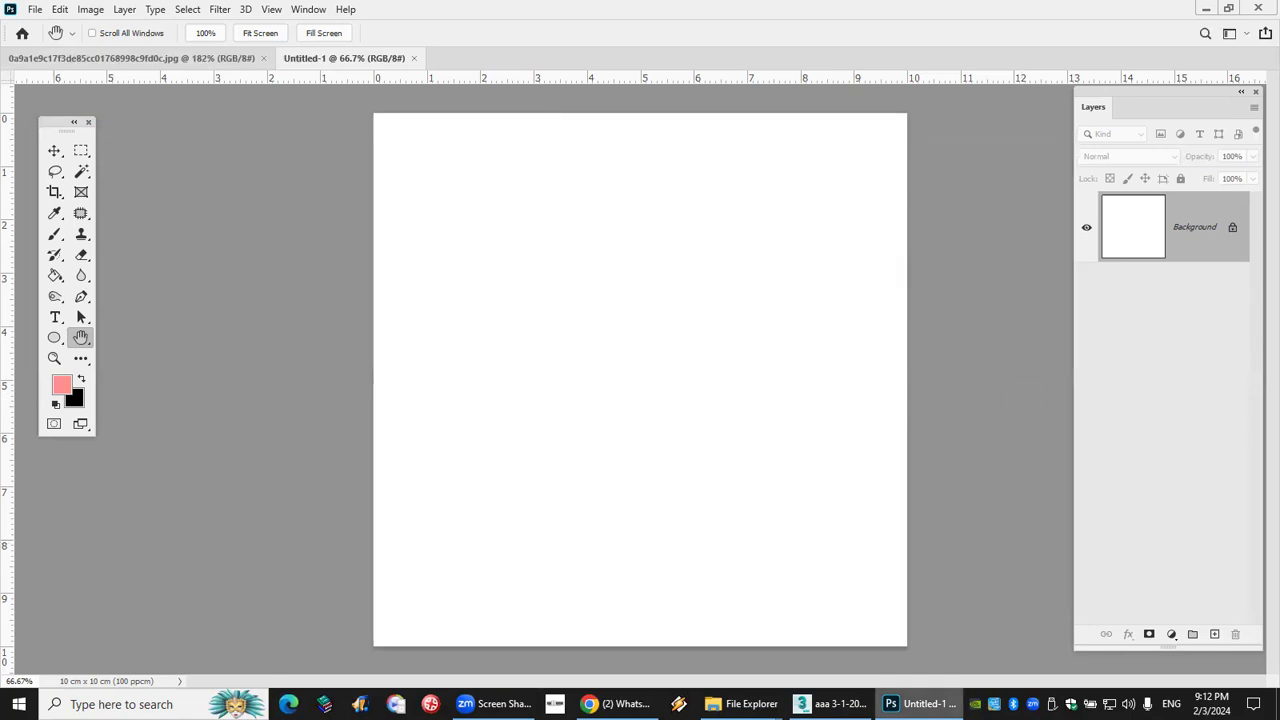
{"action": "left_click", "coordinate": [833, 704]}
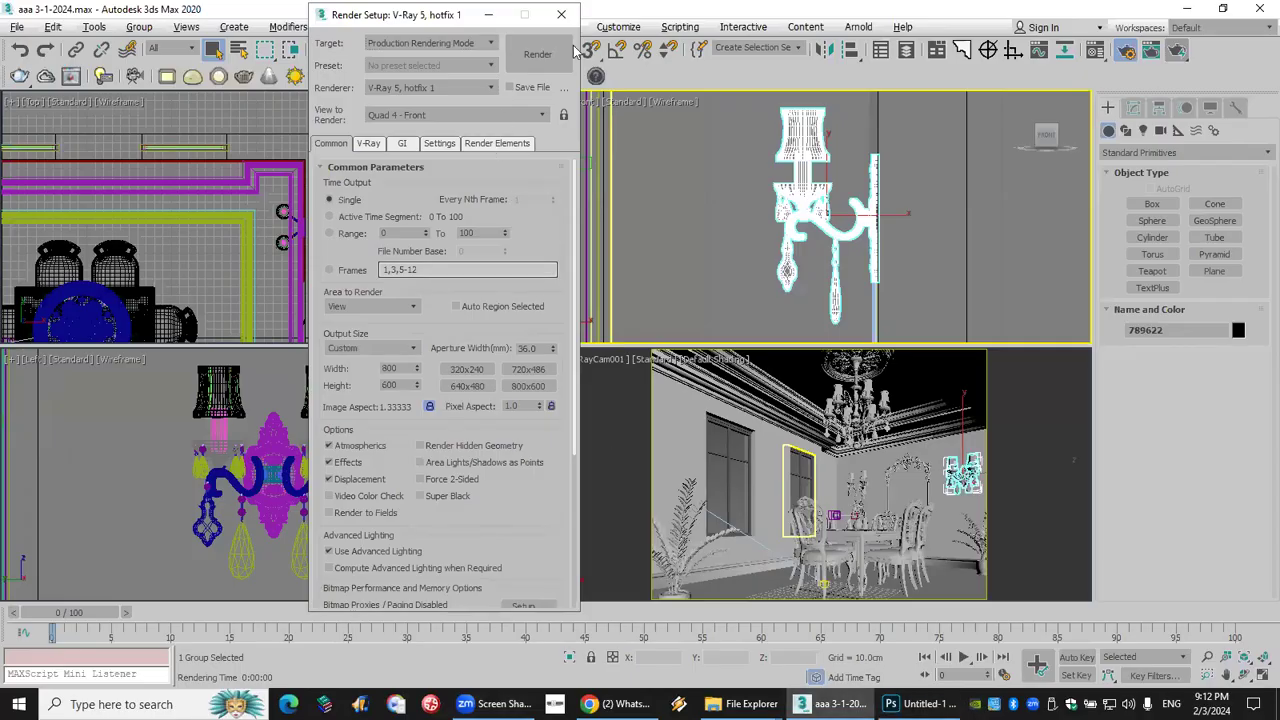
Close Render Setup, show the Print Size Wizard paper size in inches (2.667 x 2.0), then return to Photoshop.
{"action": "left_click", "coordinate": [563, 15]}
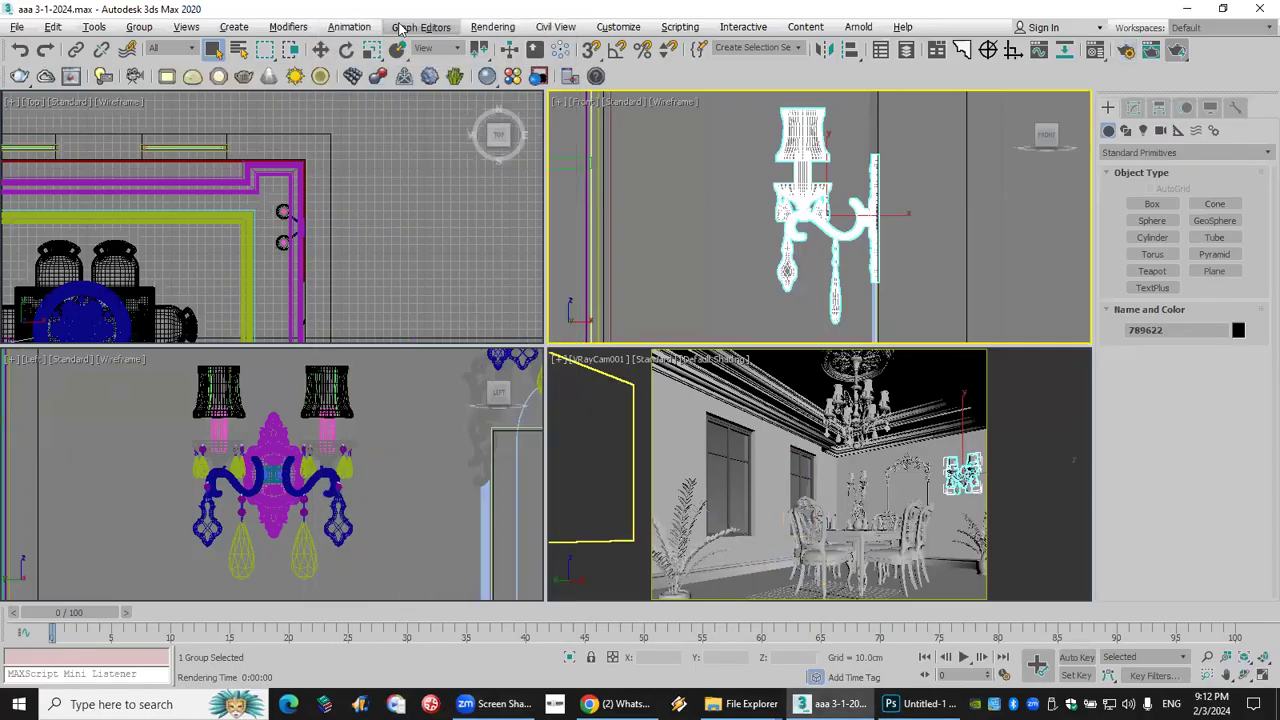
{"action": "left_click", "coordinate": [490, 28]}
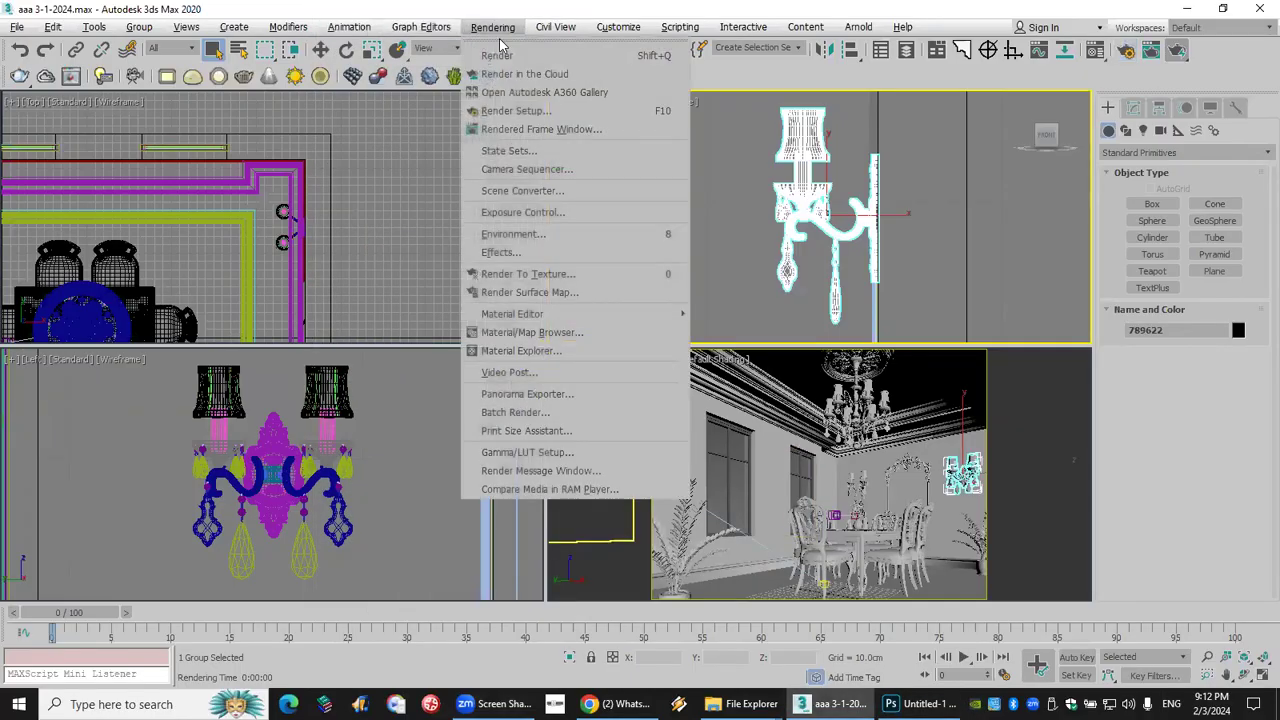
{"action": "left_click", "coordinate": [634, 436]}
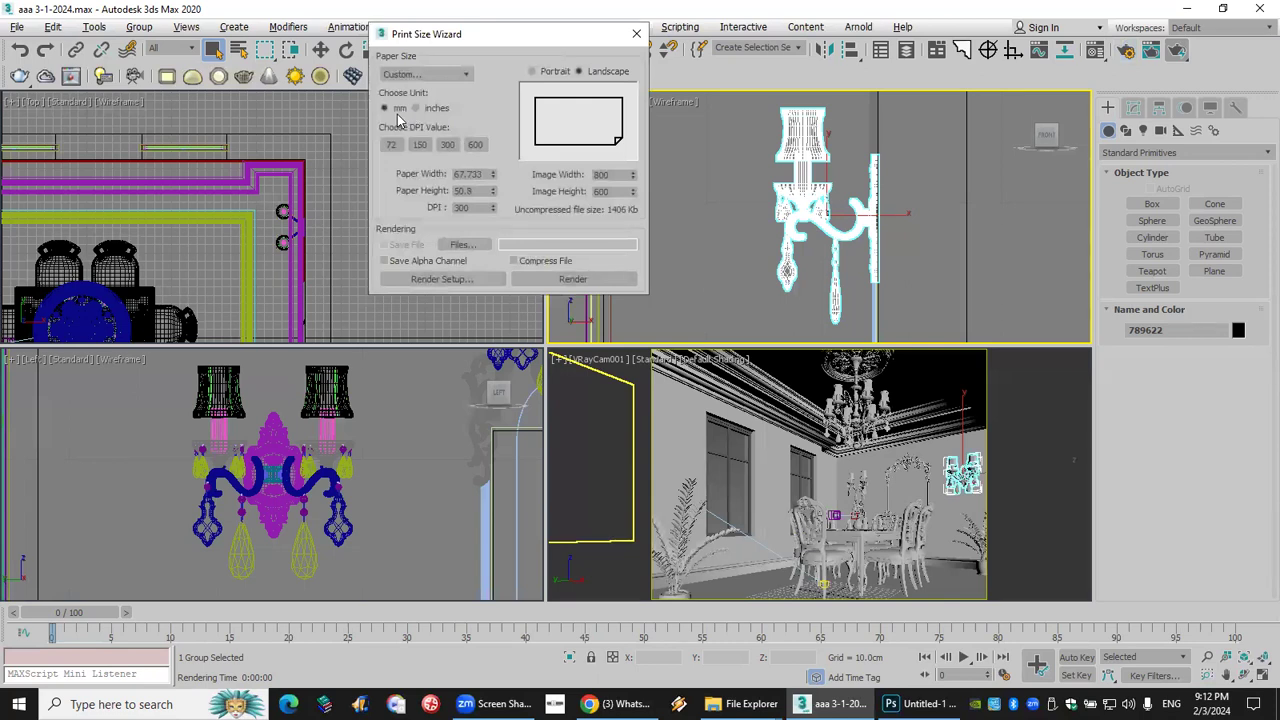
{"action": "left_click", "coordinate": [437, 110]}
{"action": "left_click", "coordinate": [386, 109]}
{"action": "left_click", "coordinate": [438, 112]}
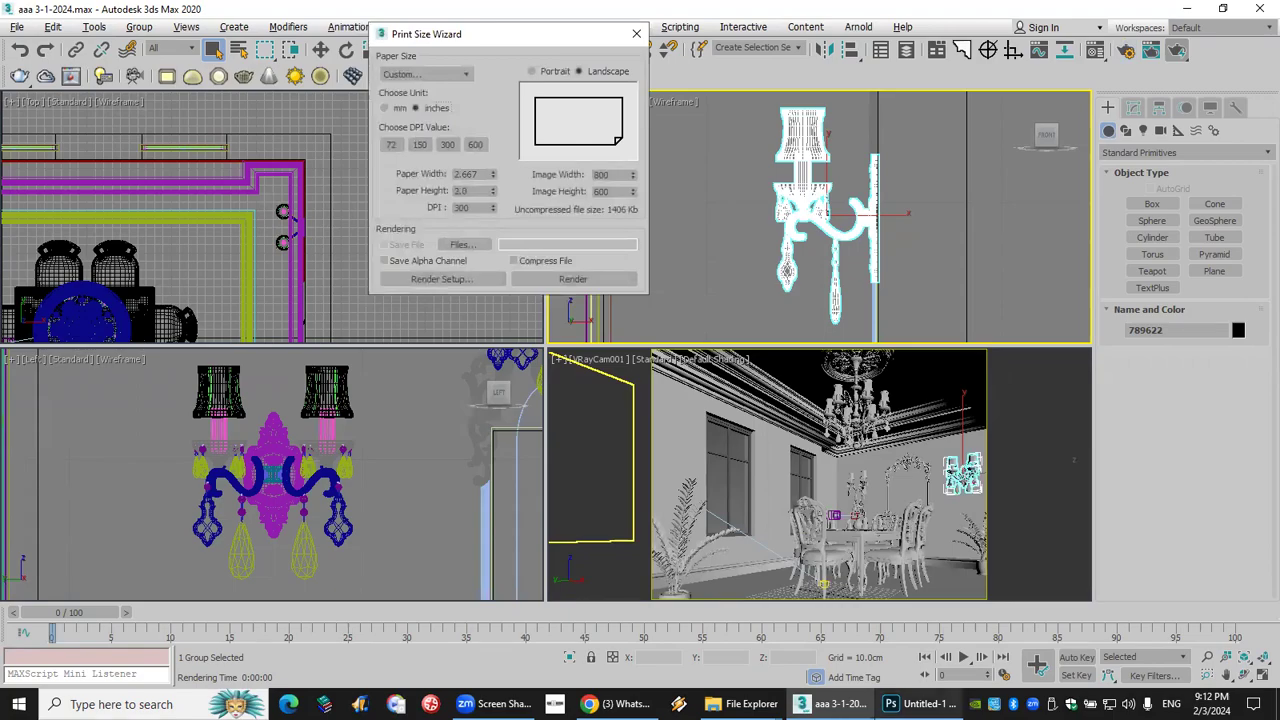
{"action": "left_click", "coordinate": [915, 704]}
{"action": "left_click", "coordinate": [90, 9]}
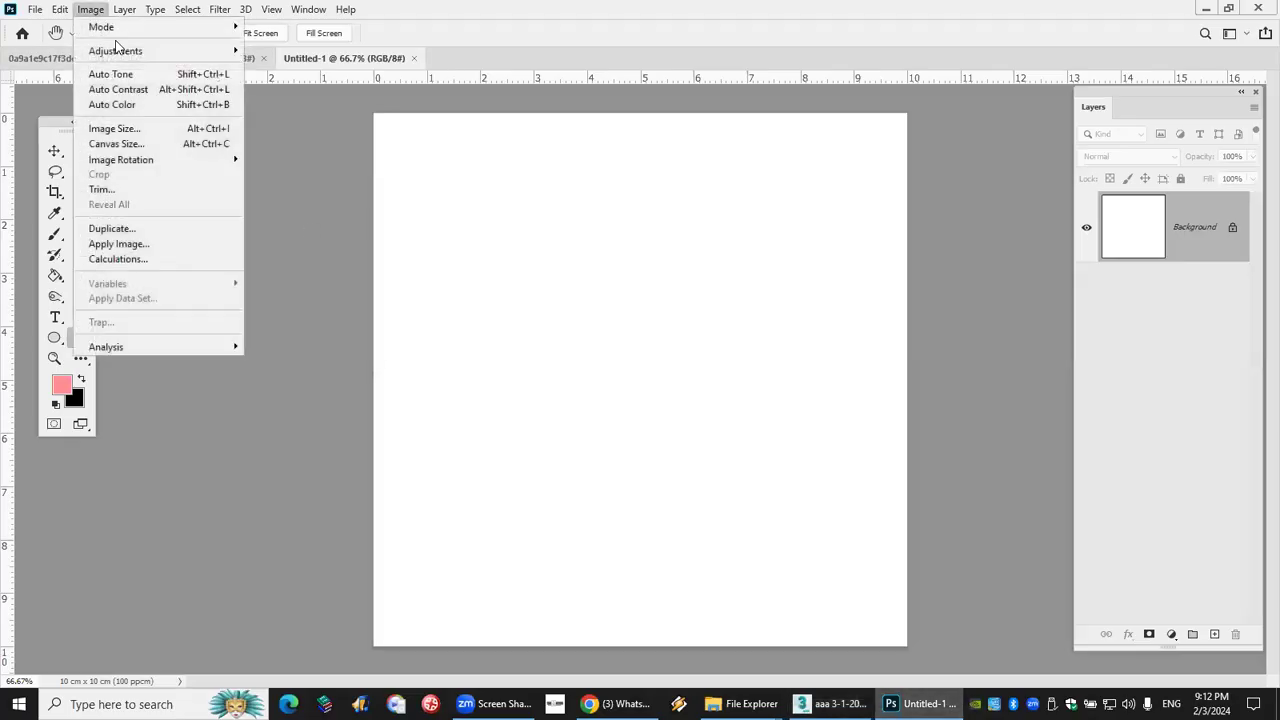
Show Image Size in inches and pixels/inch (3.937 in square, 254), then return to 3ds Max.
{"action": "left_click", "coordinate": [130, 126]}
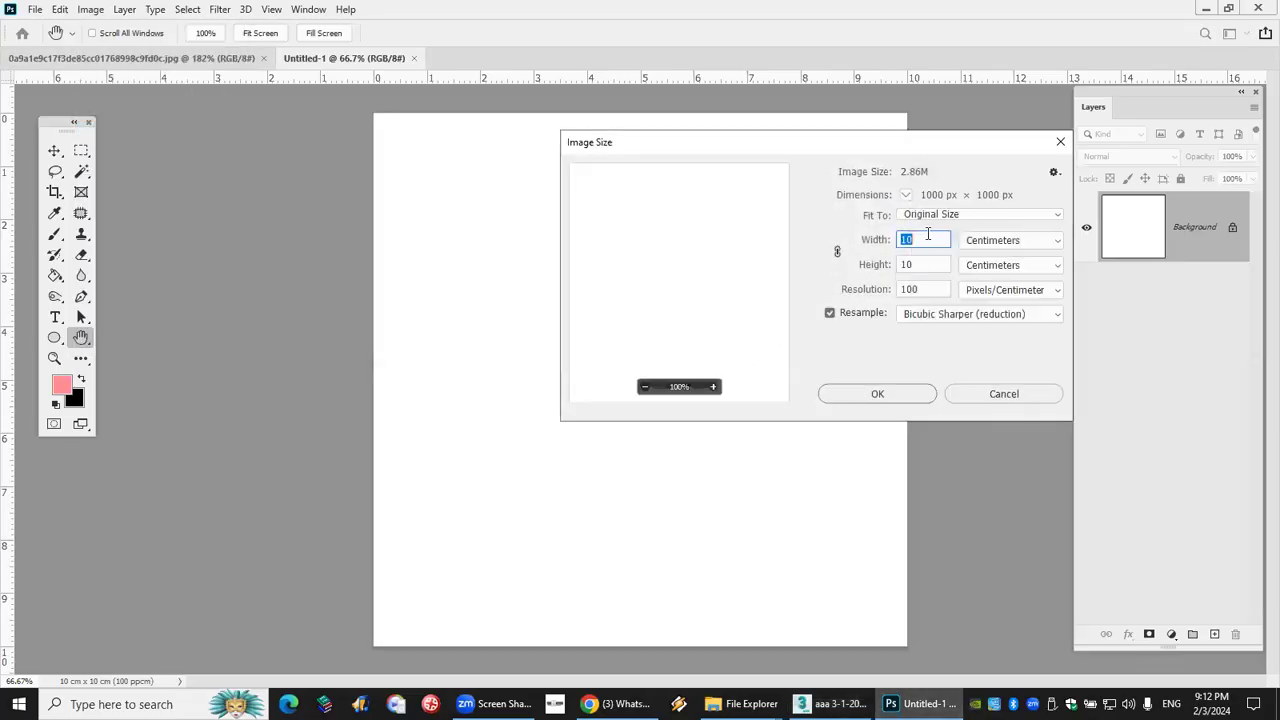
{"action": "left_click", "coordinate": [935, 263]}
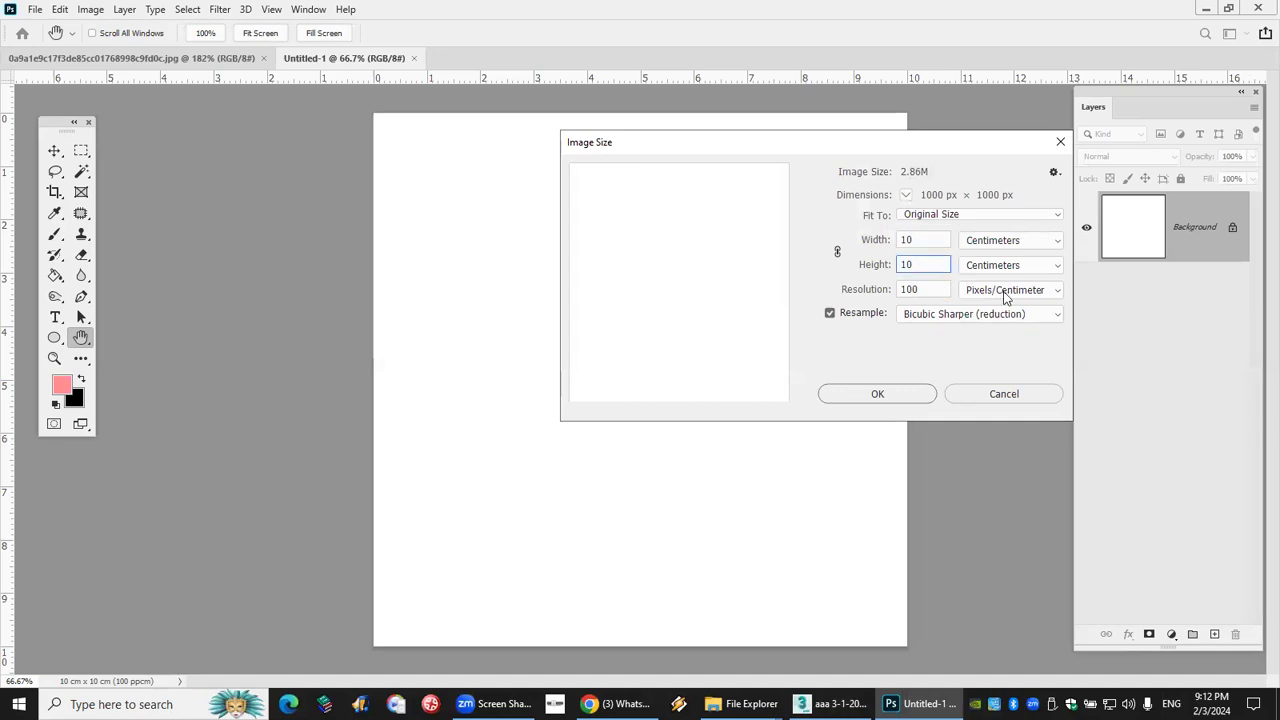
{"action": "left_click", "coordinate": [1045, 291]}
{"action": "left_click", "coordinate": [1040, 303]}
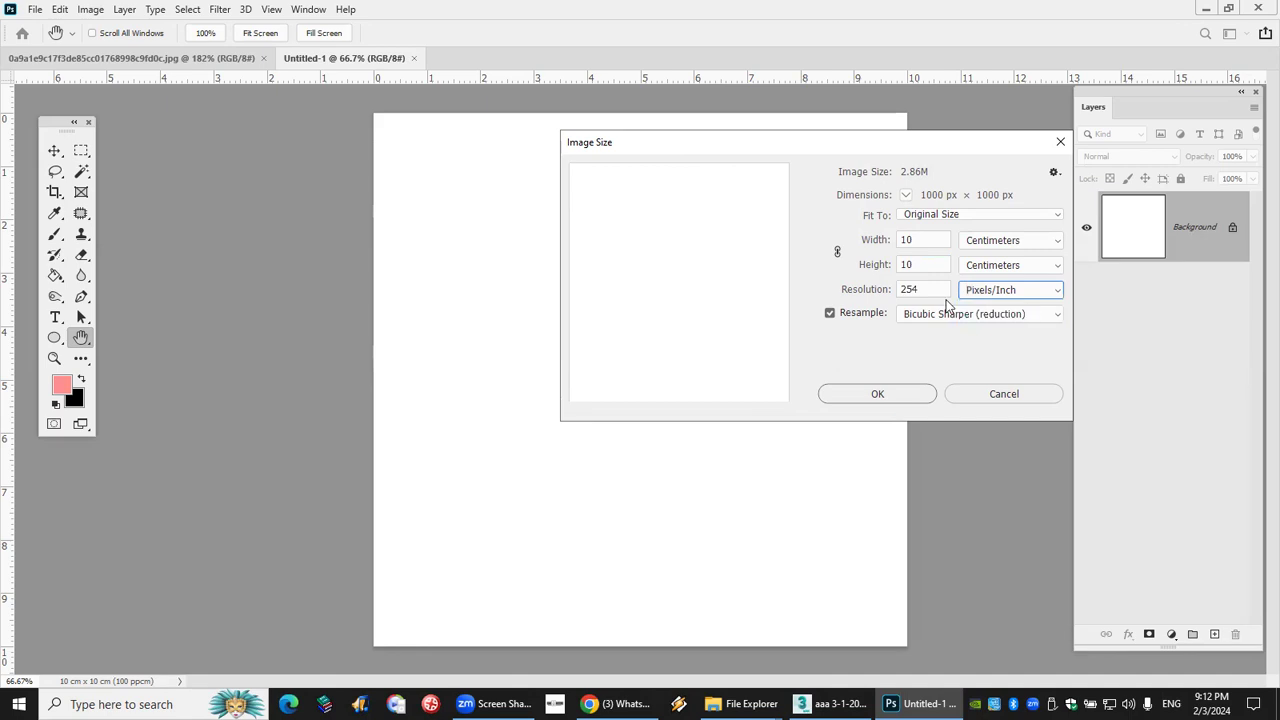
{"action": "left_click", "coordinate": [1017, 240]}
{"action": "left_click", "coordinate": [1026, 269]}
{"action": "left_click", "coordinate": [1026, 267]}
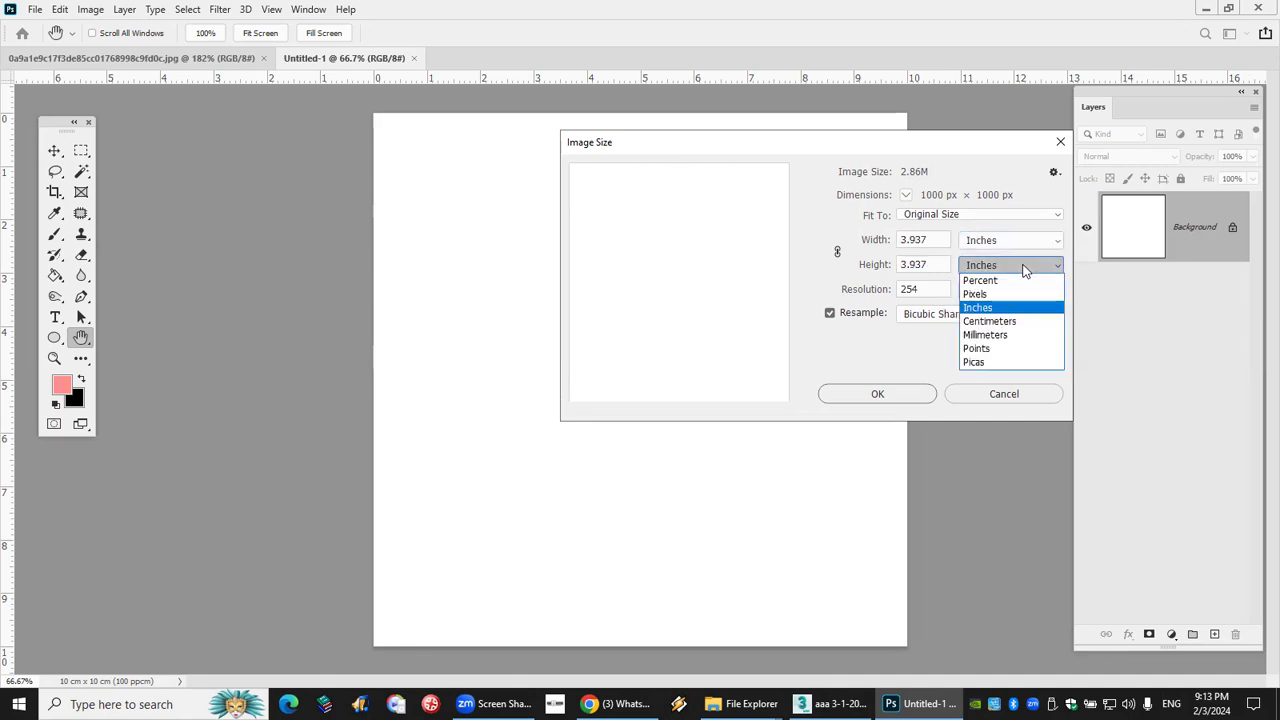
{"action": "left_click", "coordinate": [932, 240]}
{"action": "key", "text": "Tab"}
{"action": "key", "text": "shift+Tab"}
{"action": "key", "text": "Tab"}
{"action": "key", "text": "Tab"}
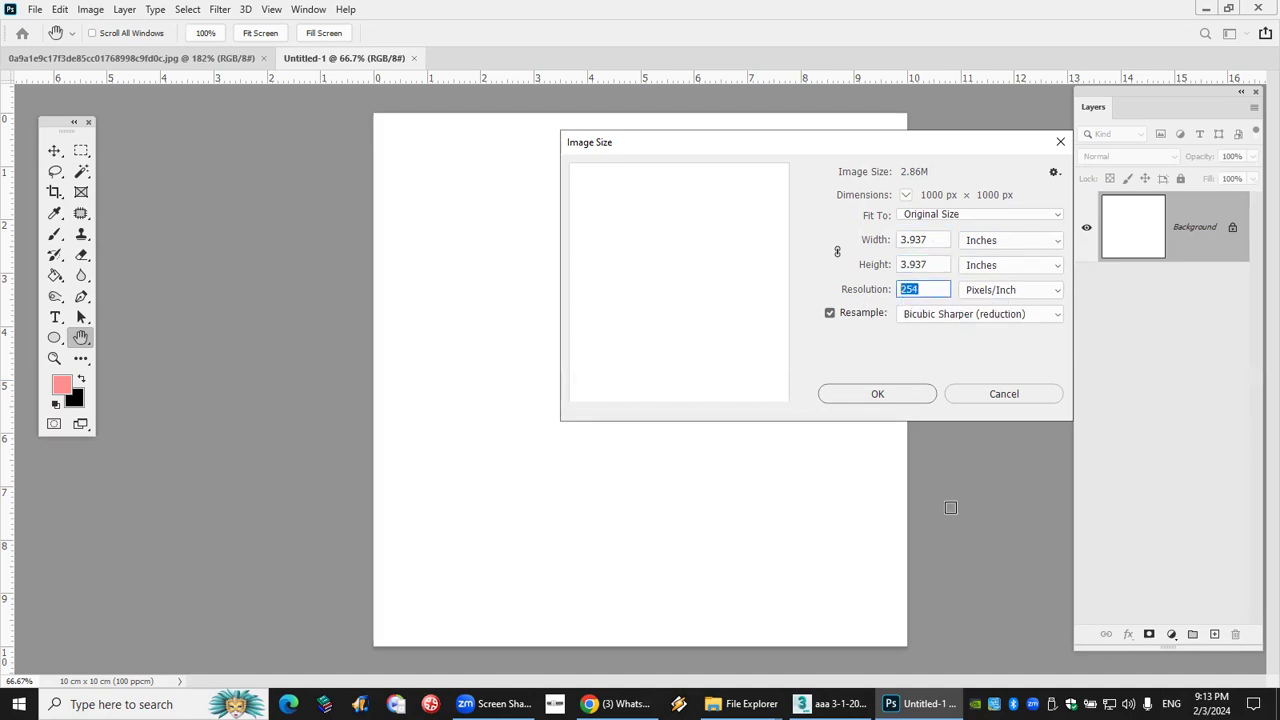
{"action": "left_click", "coordinate": [828, 704]}
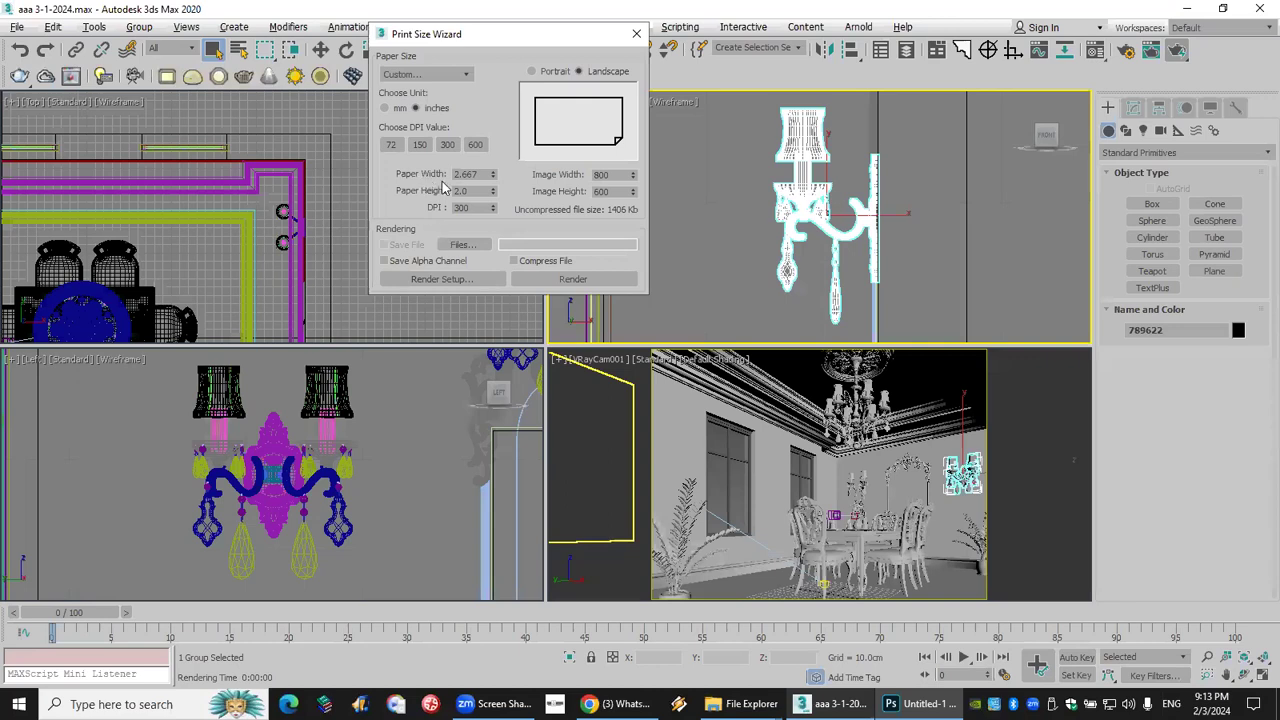
Review the Print Size Wizard's paper width, 2.0 height and 300 DPI unchanged, then return to Photoshop's Image Size.
{"action": "left_click", "coordinate": [473, 174]}
{"action": "left_click", "coordinate": [475, 191]}
{"action": "left_click", "coordinate": [475, 207]}
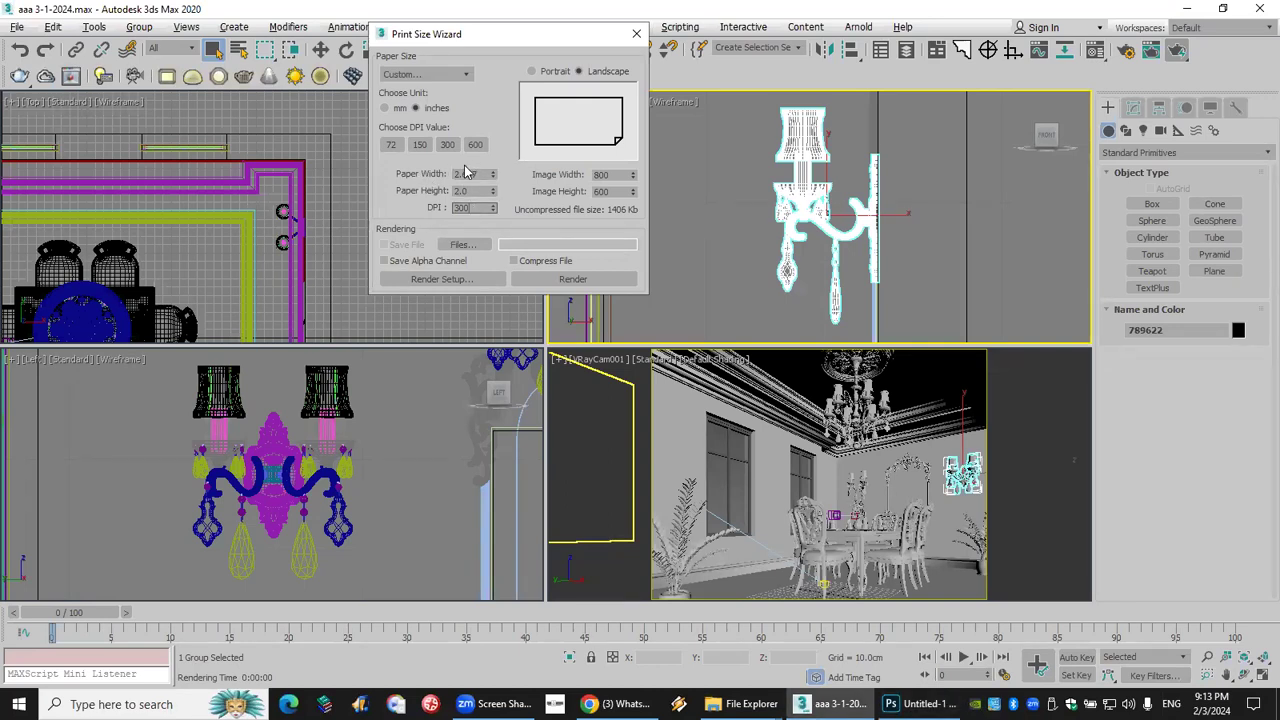
{"action": "mouse_move", "coordinate": [420, 172]}
{"action": "left_mouse_down"}
{"action": "mouse_move", "coordinate": [490, 172]}
{"action": "mouse_move", "coordinate": [519, 211]}
{"action": "mouse_move", "coordinate": [440, 220]}
{"action": "mouse_move", "coordinate": [397, 186]}
{"action": "mouse_move", "coordinate": [410, 169]}
{"action": "left_mouse_up"}
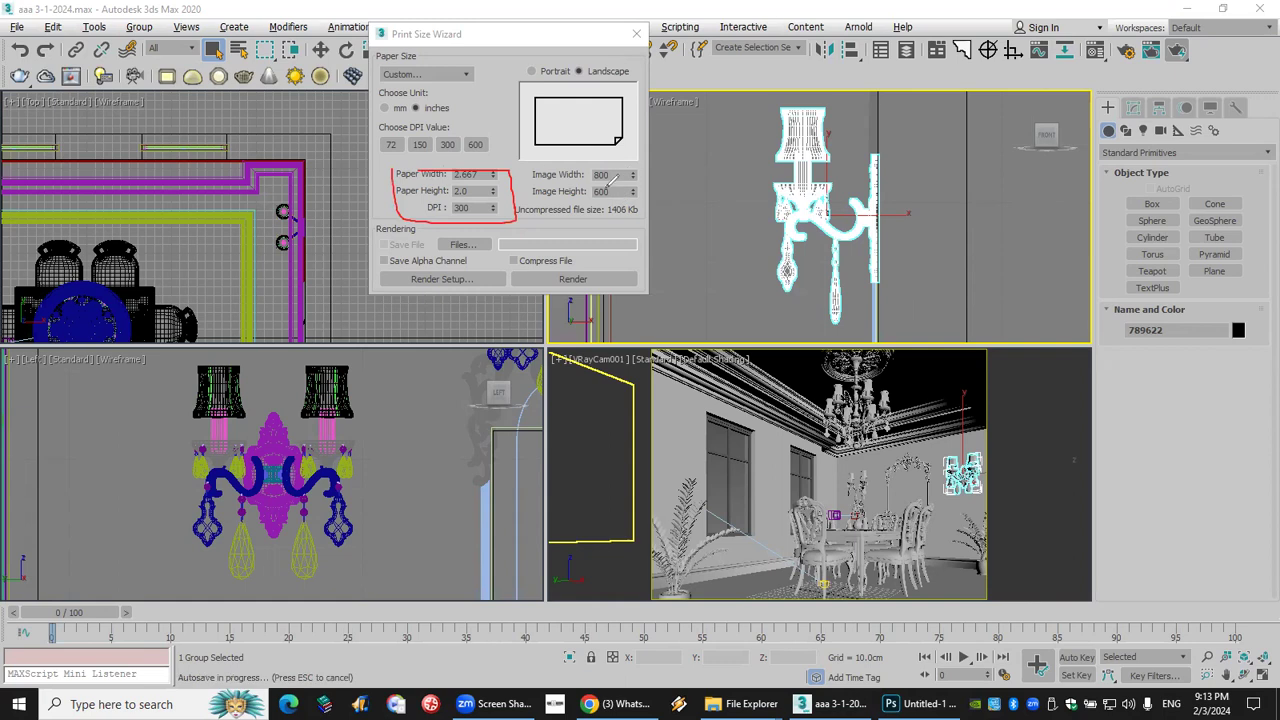
{"action": "mouse_move", "coordinate": [526, 166]}
{"action": "left_mouse_down"}
{"action": "mouse_move", "coordinate": [642, 160]}
{"action": "mouse_move", "coordinate": [653, 210]}
{"action": "mouse_move", "coordinate": [567, 212]}
{"action": "mouse_move", "coordinate": [543, 205]}
{"action": "mouse_move", "coordinate": [529, 160]}
{"action": "mouse_move", "coordinate": [510, 184]}
{"action": "mouse_move", "coordinate": [502, 156]}
{"action": "mouse_move", "coordinate": [422, 154]}
{"action": "mouse_move", "coordinate": [396, 157]}
{"action": "mouse_move", "coordinate": [402, 221]}
{"action": "mouse_move", "coordinate": [510, 222]}
{"action": "mouse_move", "coordinate": [503, 152]}
{"action": "mouse_move", "coordinate": [420, 146]}
{"action": "left_mouse_up"}
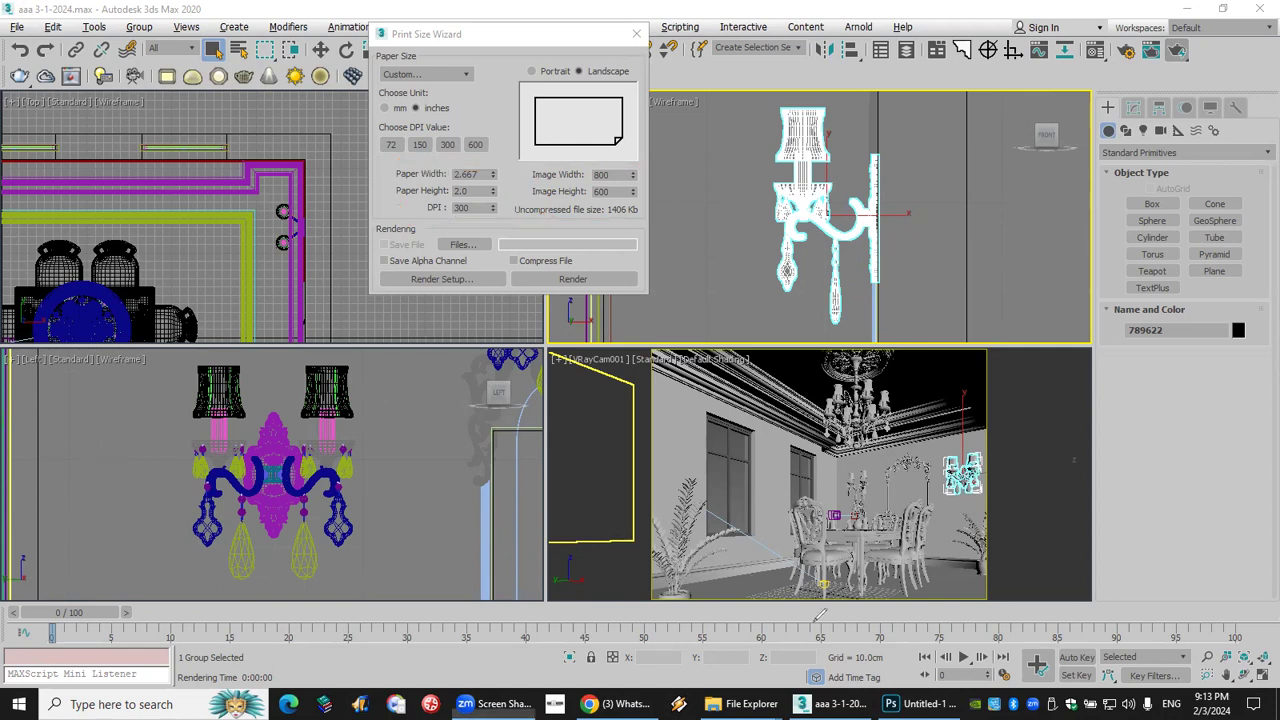
{"action": "left_click", "coordinate": [920, 704]}
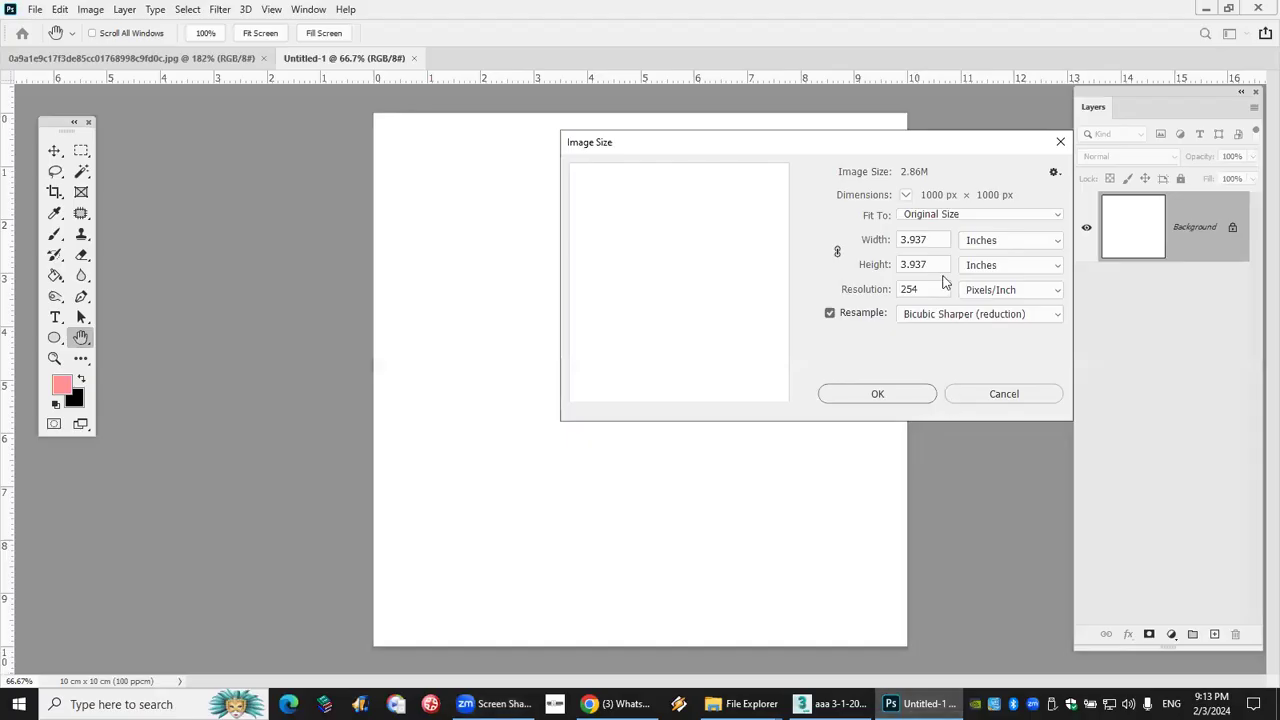
Cancel Image Size and start a new blank Photoshop document.
{"action": "left_click_drag", "start_coordinate": [705, 142], "coordinate": [453, 103]}
{"action": "left_click", "coordinate": [757, 354]}
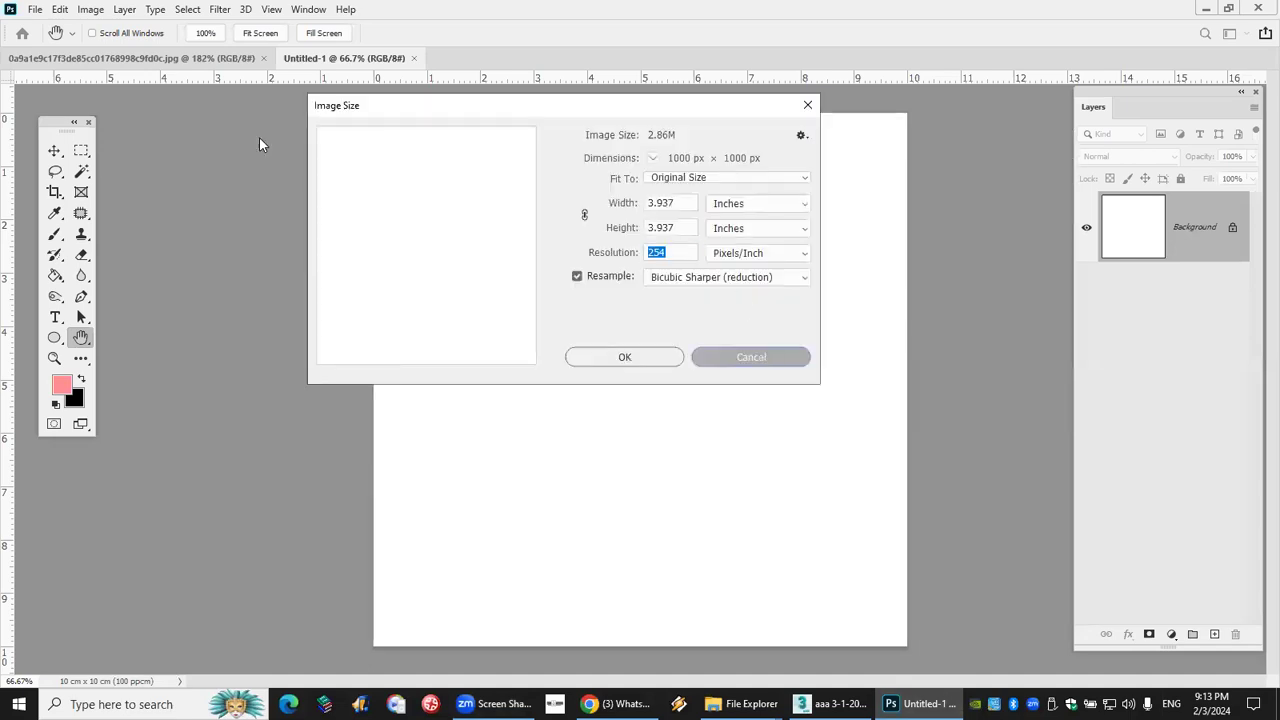
{"action": "left_click", "coordinate": [35, 9]}
{"action": "left_click", "coordinate": [45, 25]}
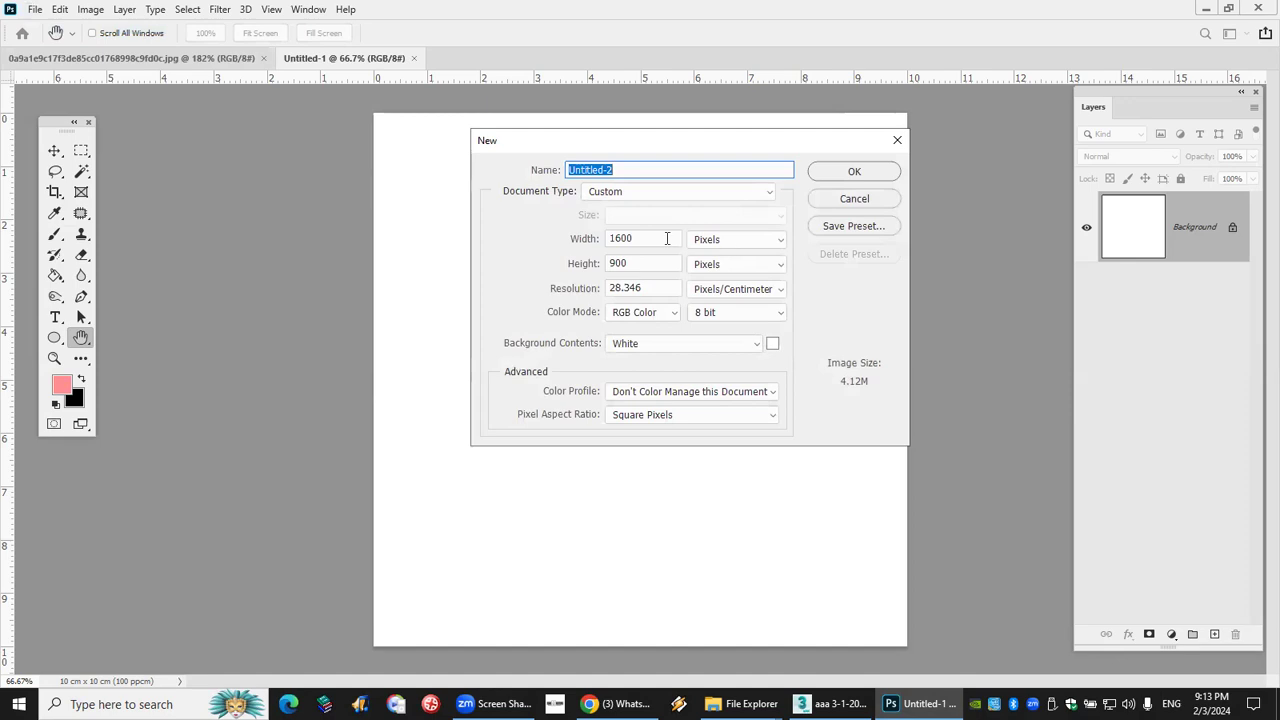
Set the new document to 600 x 800 px at 100 pixels/cm and create it.
{"action": "left_click_drag", "start_coordinate": [667, 238], "coordinate": [479, 238]}
{"action": "type", "text": "600"}
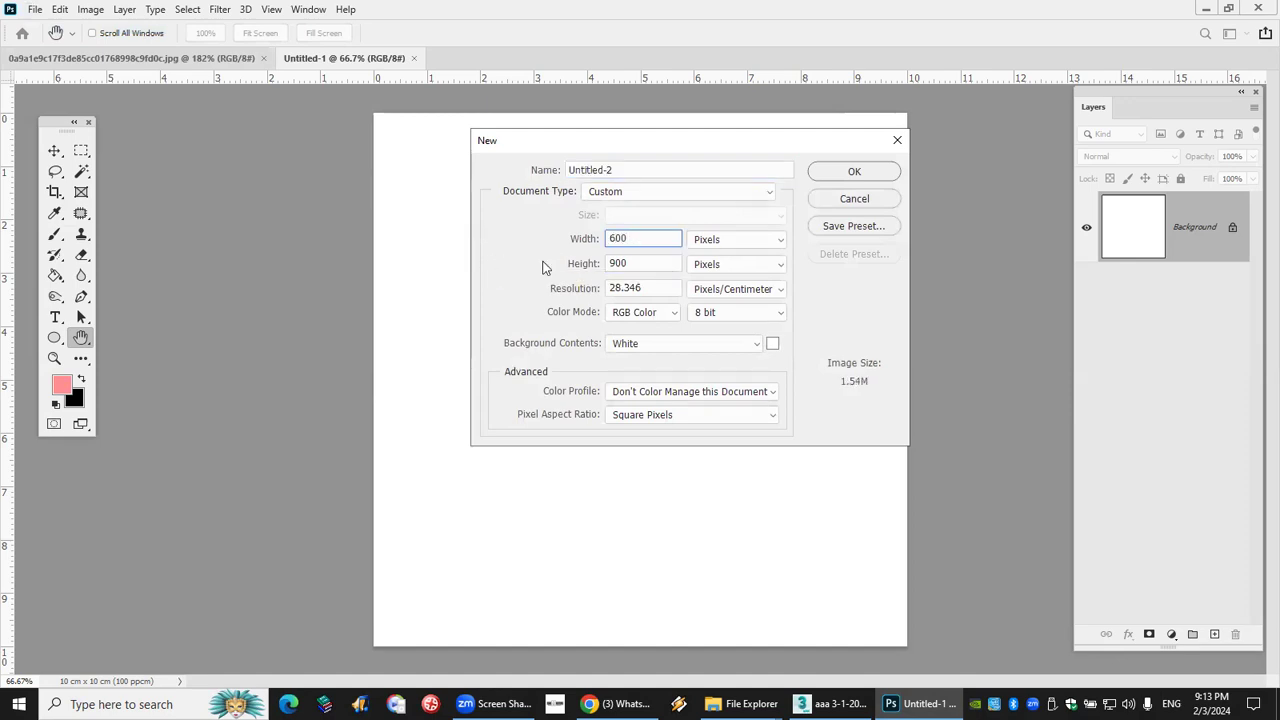
{"action": "left_click_drag", "start_coordinate": [629, 265], "coordinate": [371, 220]}
{"action": "type", "text": "8"}
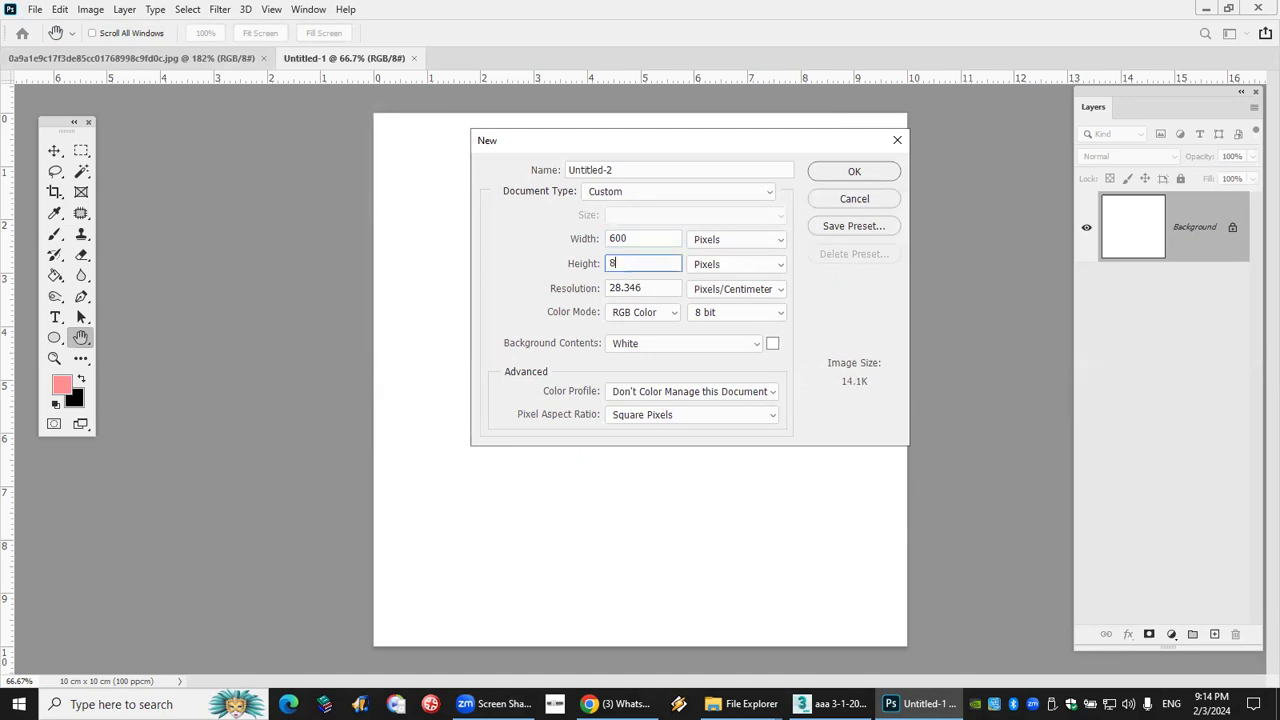
{"action": "type", "text": "00"}
{"action": "key", "text": "Tab"}
{"action": "type", "text": "100"}
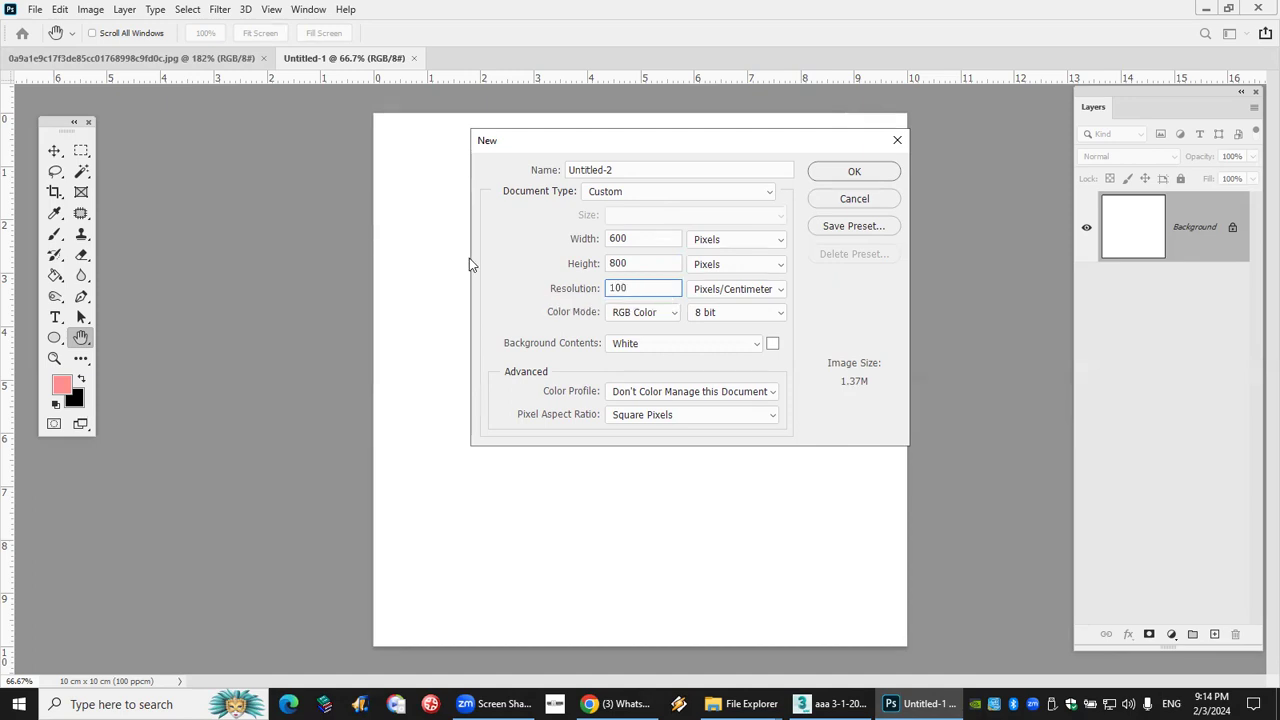
{"action": "left_click", "coordinate": [855, 173]}
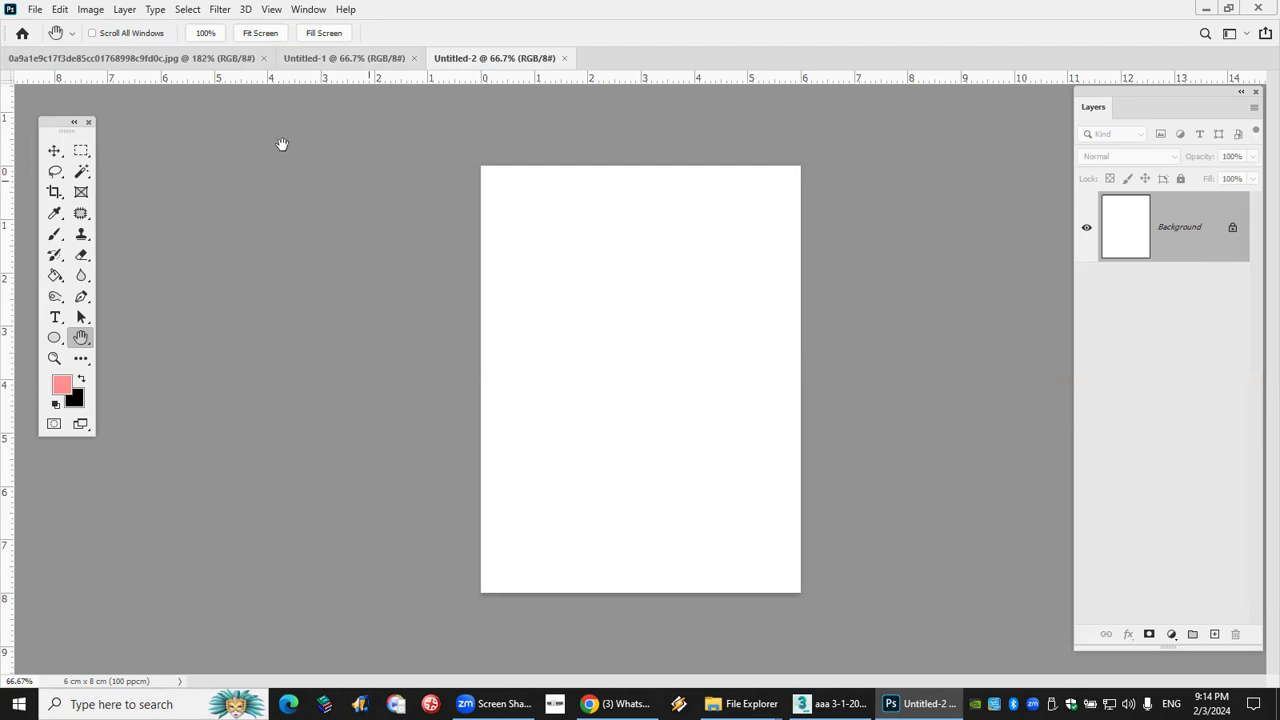
Check Untitled-2's Image Size (6 × 8 cm, 100 pixels/cm) in Photoshop and cancel without changes.
{"action": "left_click", "coordinate": [90, 9]}
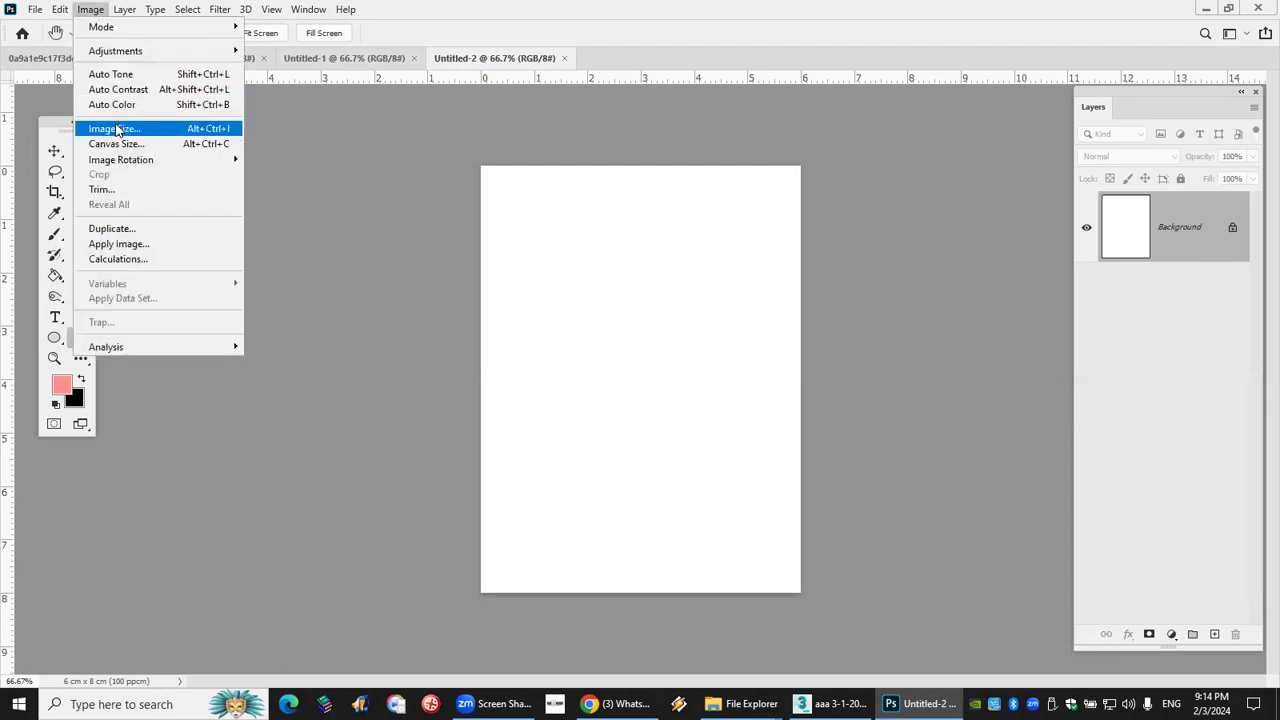
{"action": "left_click", "coordinate": [112, 128]}
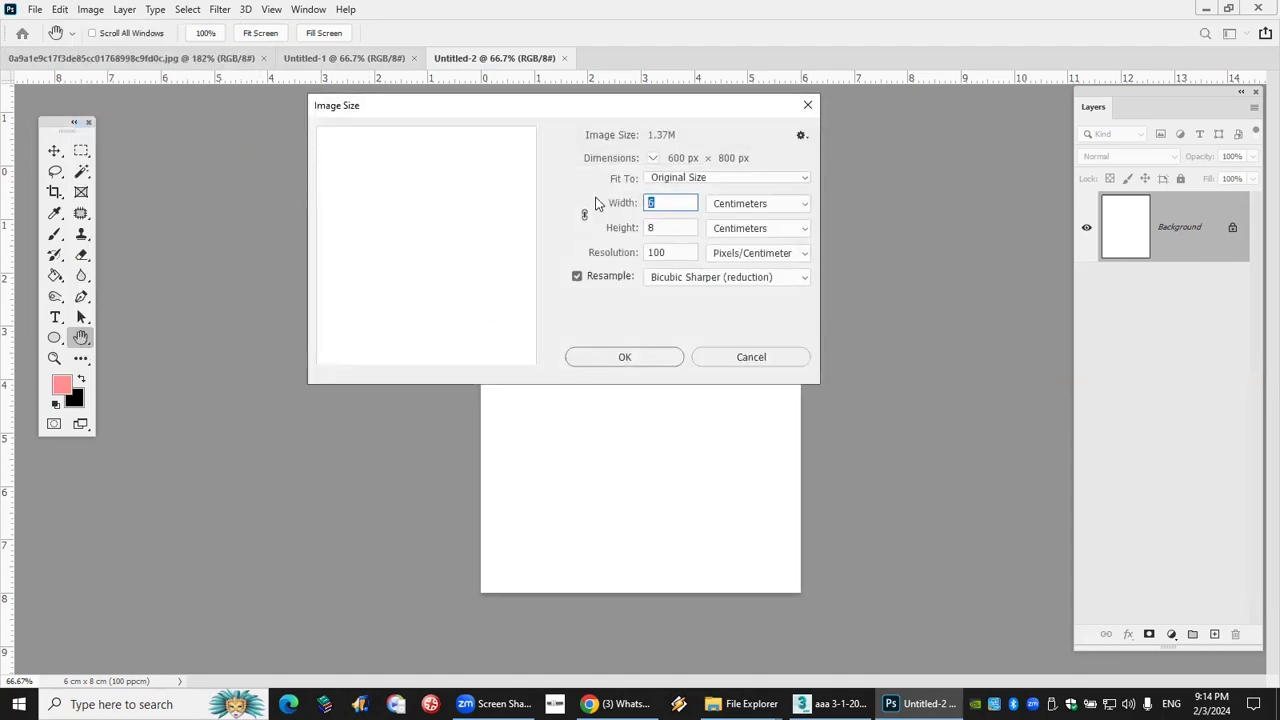
{"action": "left_click", "coordinate": [660, 229]}
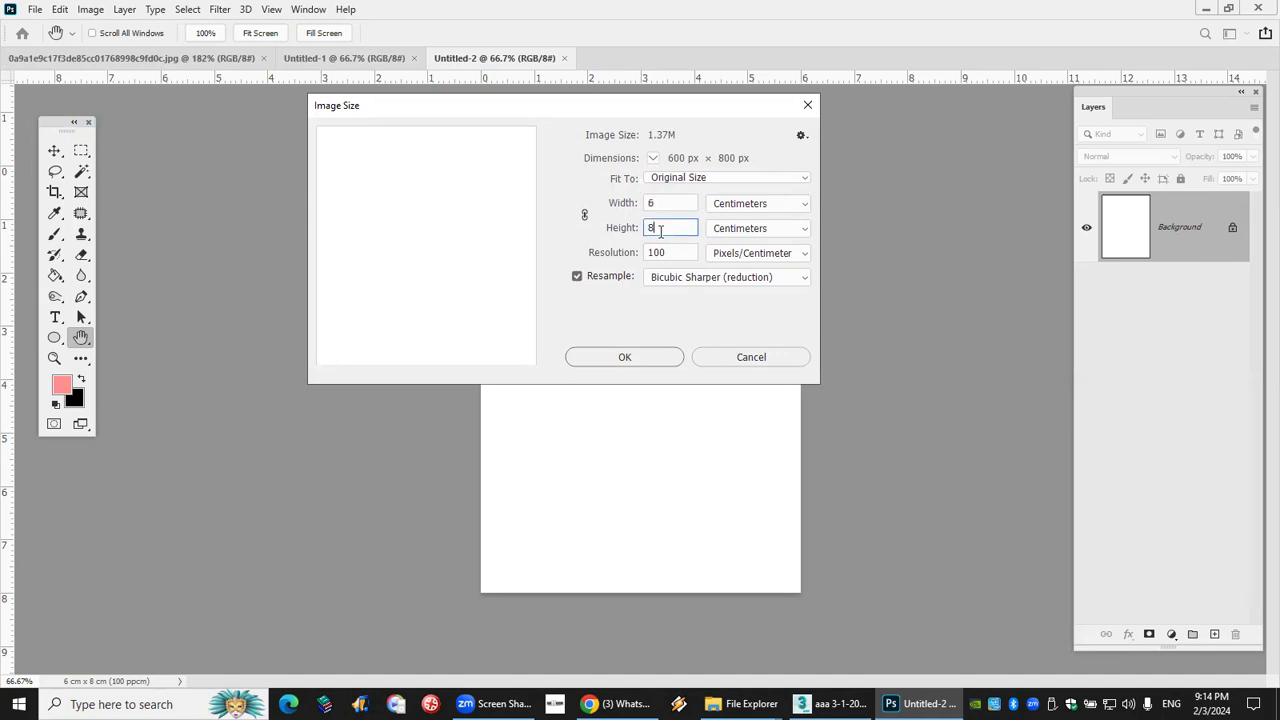
{"action": "left_click", "coordinate": [660, 252]}
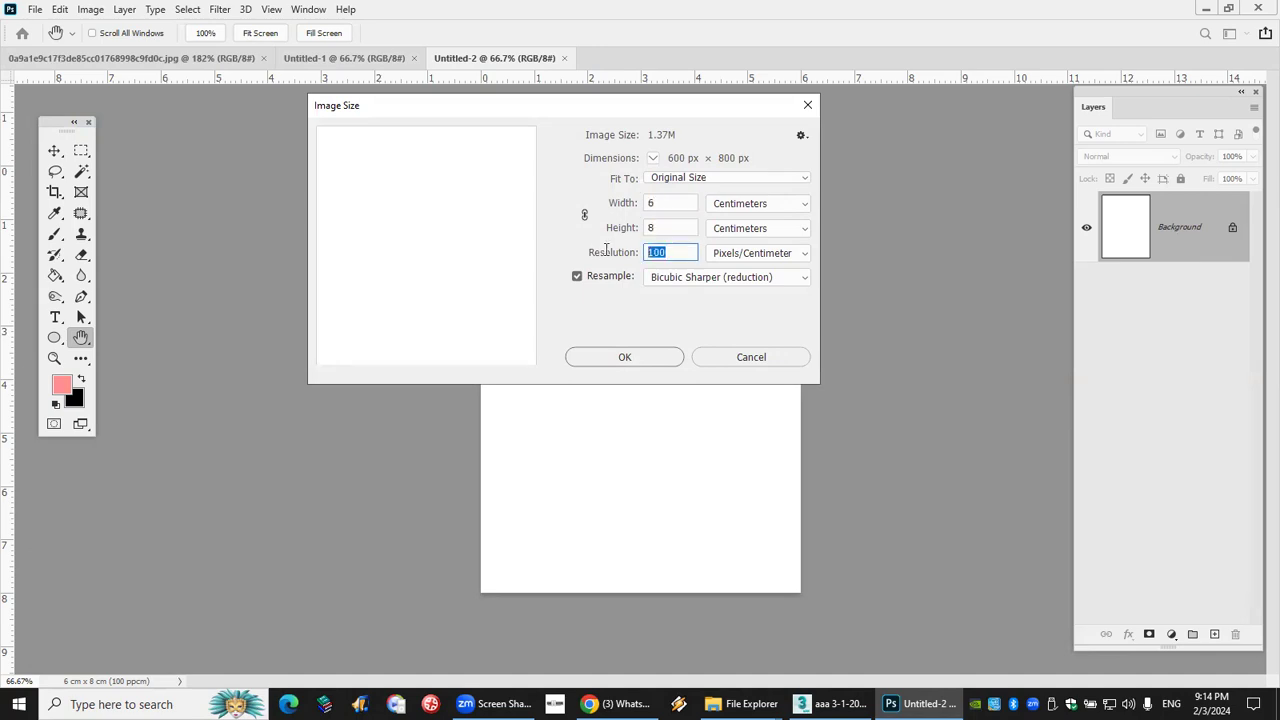
{"action": "left_click", "coordinate": [660, 252]}
{"action": "double_click", "coordinate": [660, 252]}
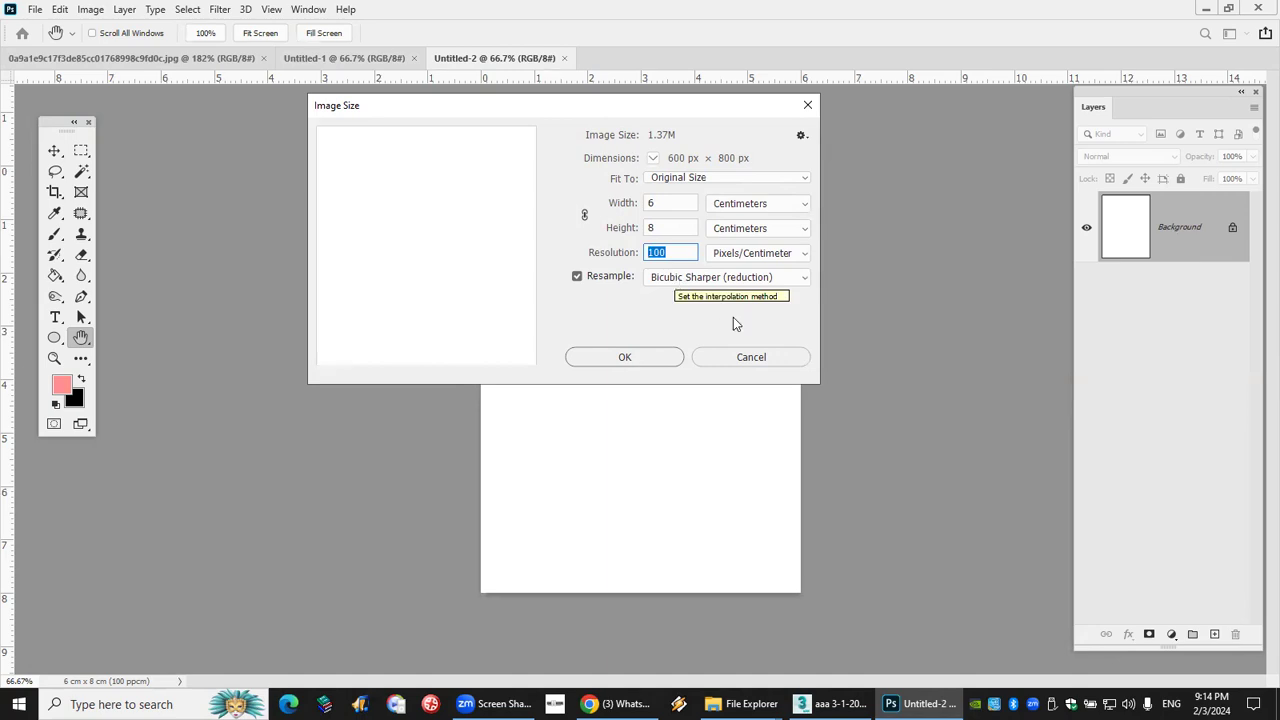
{"action": "left_click", "coordinate": [751, 359]}
Return to 3ds Max and close the Print Size Wizard.
{"action": "left_click", "coordinate": [833, 704]}
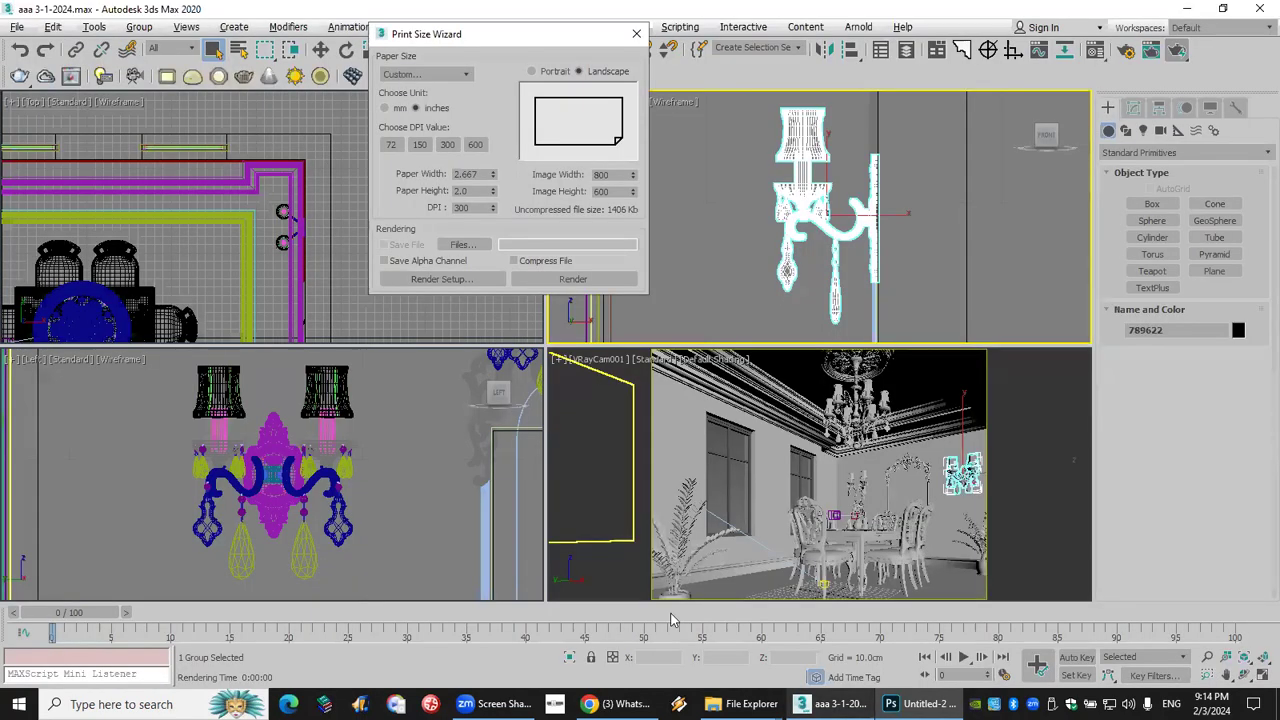
{"action": "left_click", "coordinate": [638, 36]}
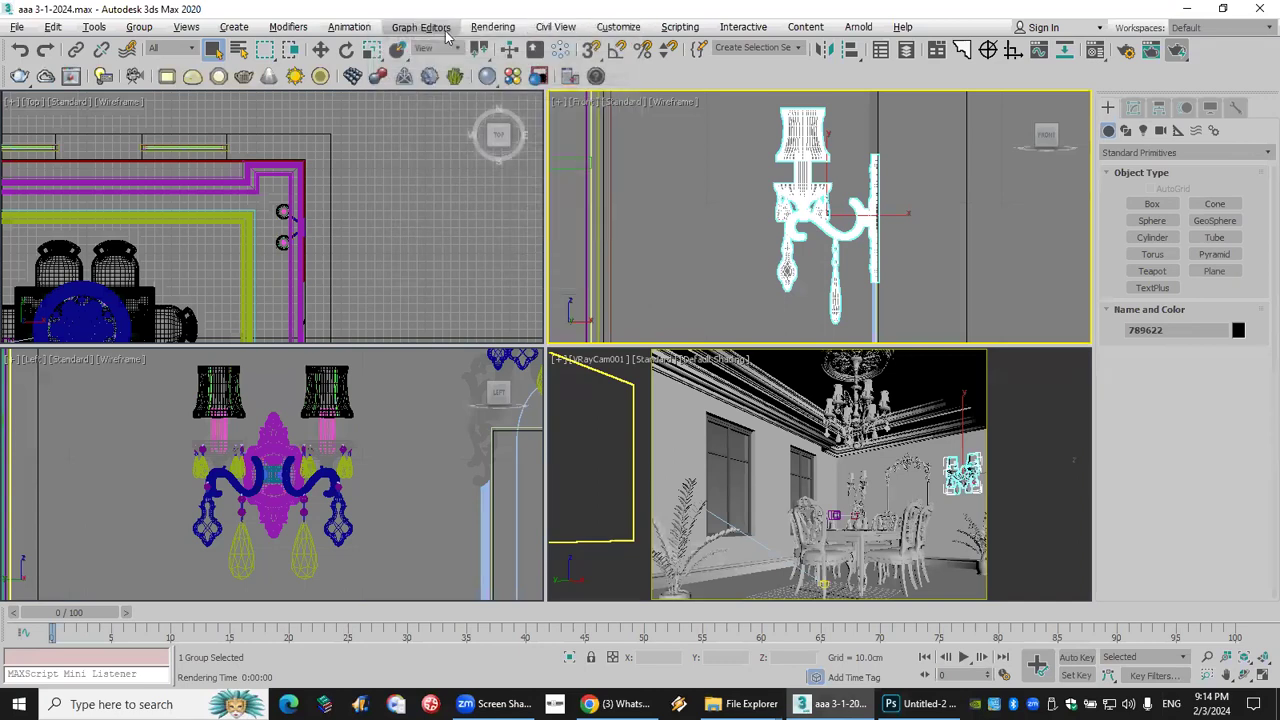
{"action": "left_click", "coordinate": [492, 27]}
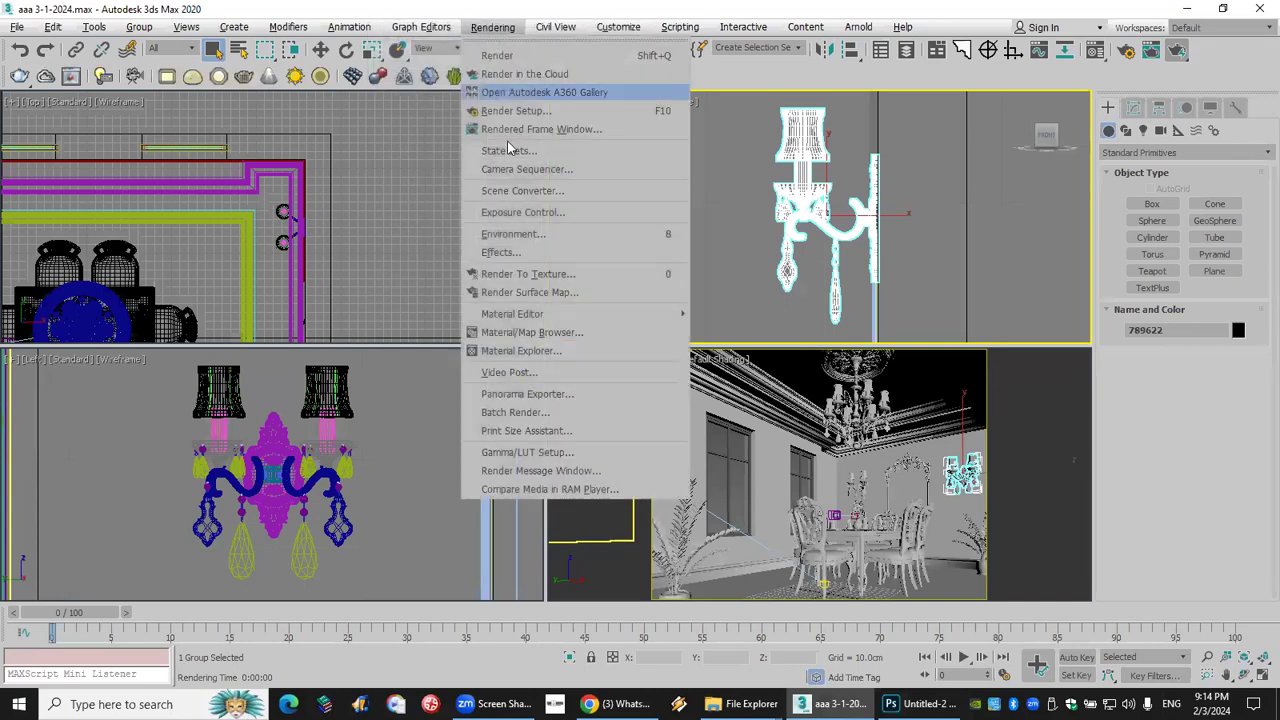
Set Render Setup's output height to 4000 pixels, giving 5333 × 4000 with aspect locked, then close it.
{"action": "left_click", "coordinate": [552, 111]}
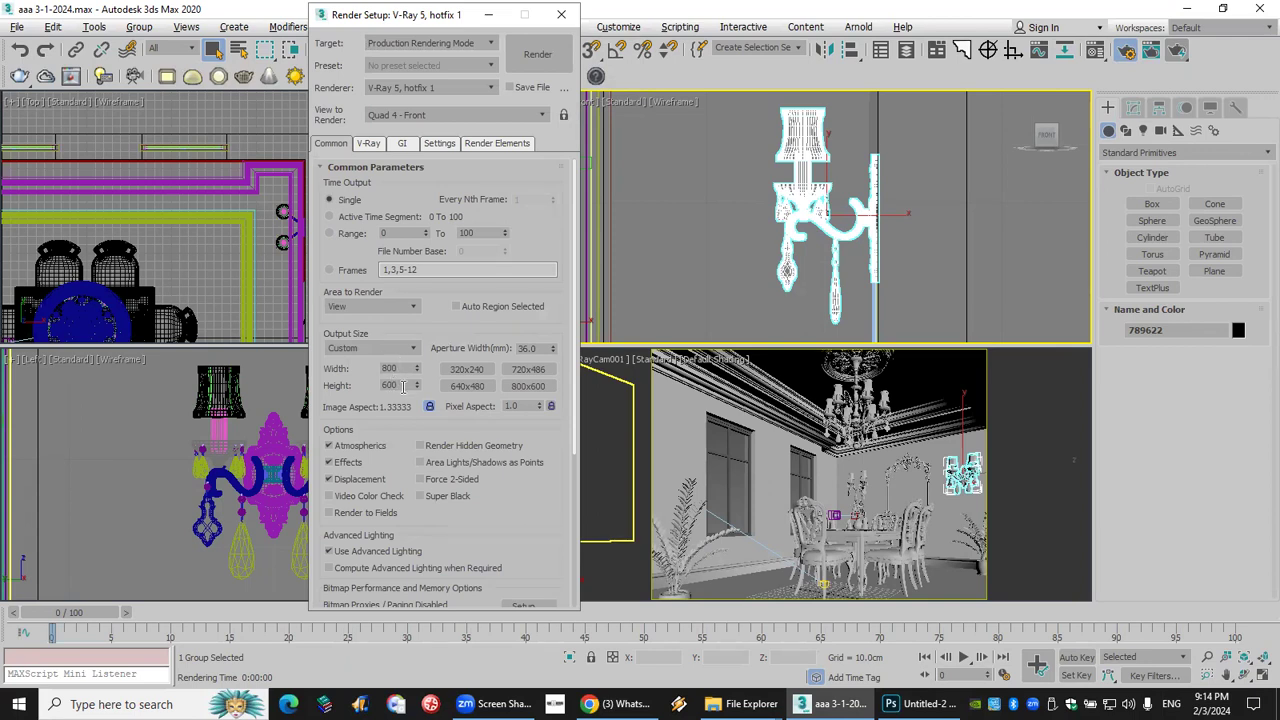
{"action": "double_click", "coordinate": [400, 386]}
{"action": "type", "text": "500"}
{"action": "key", "text": "Return"}
{"action": "type", "text": "4000"}
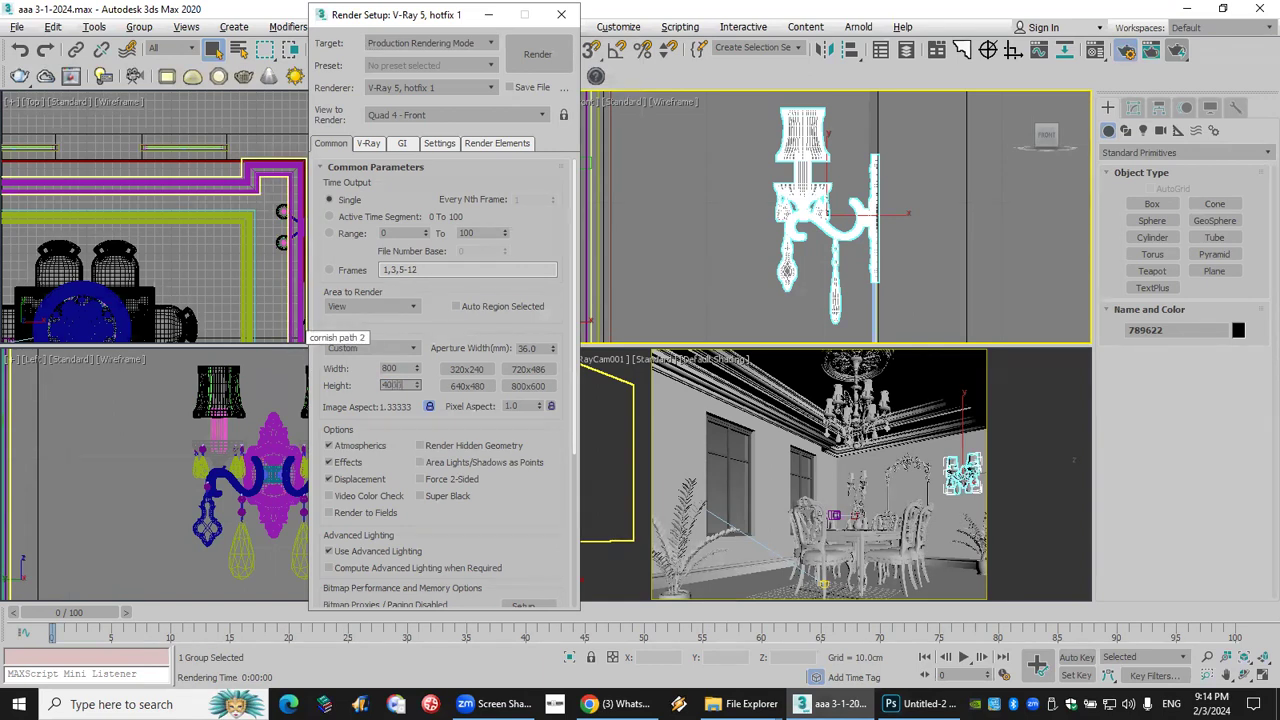
{"action": "key", "text": "Return"}
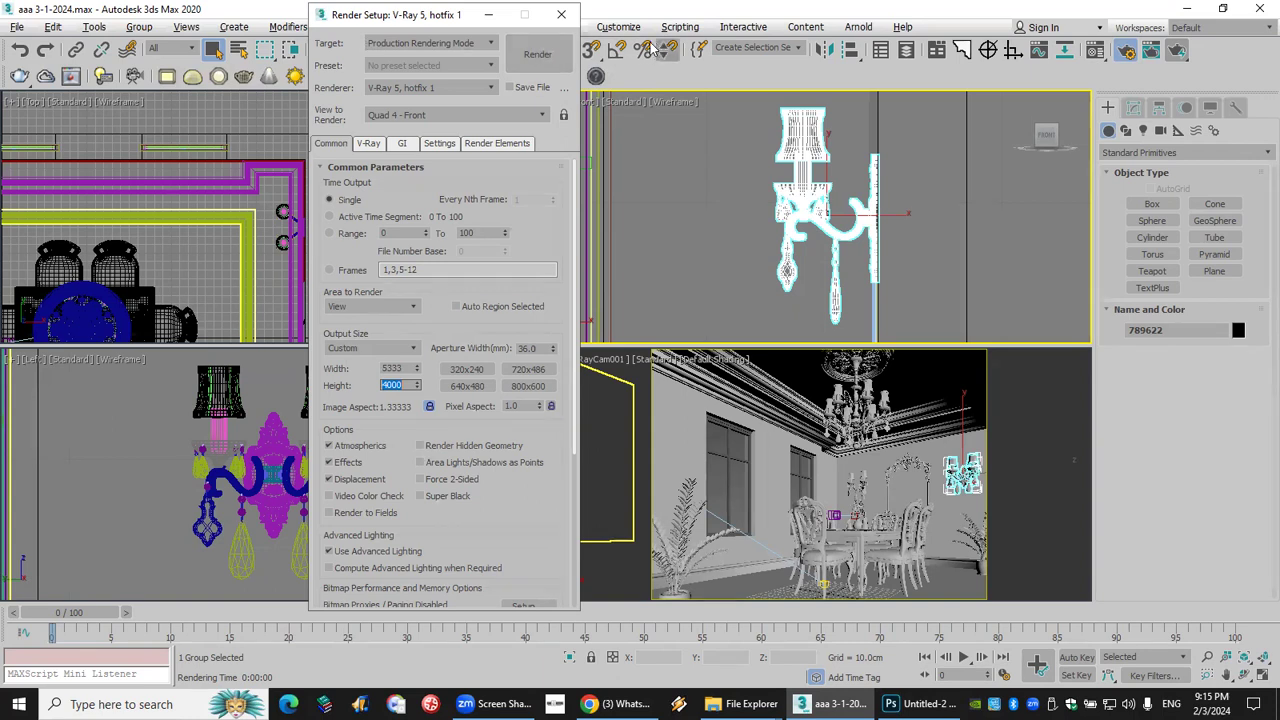
{"action": "left_click", "coordinate": [558, 15]}
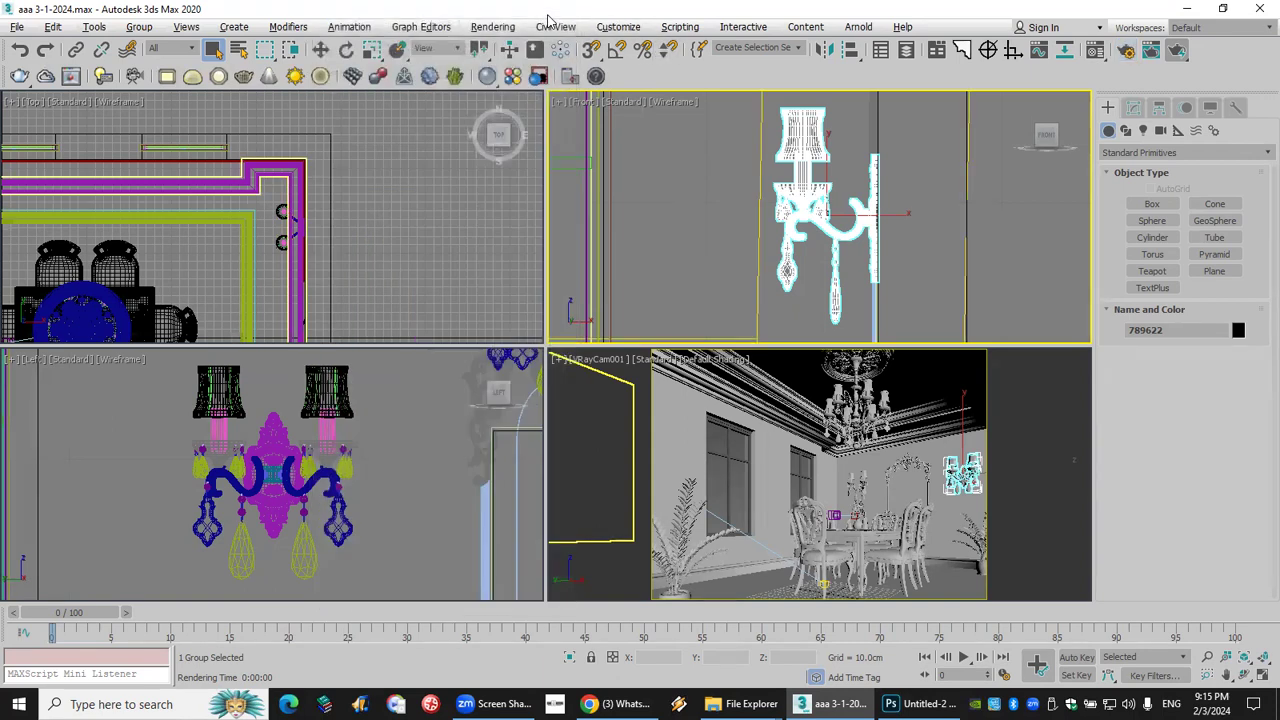
Open the Print Size Assistant showing 451.527 × 338.667 mm at 300 DPI, and select the DPI value.
{"action": "left_click", "coordinate": [492, 27]}
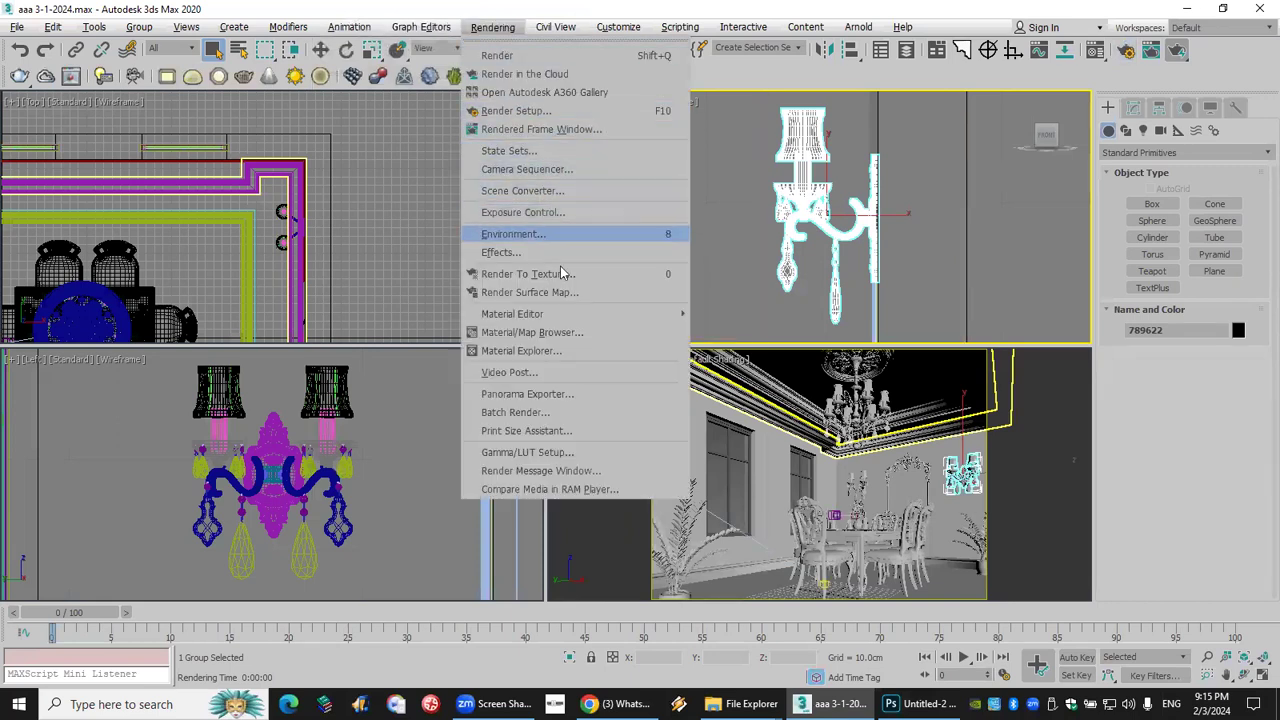
{"action": "left_click", "coordinate": [588, 430]}
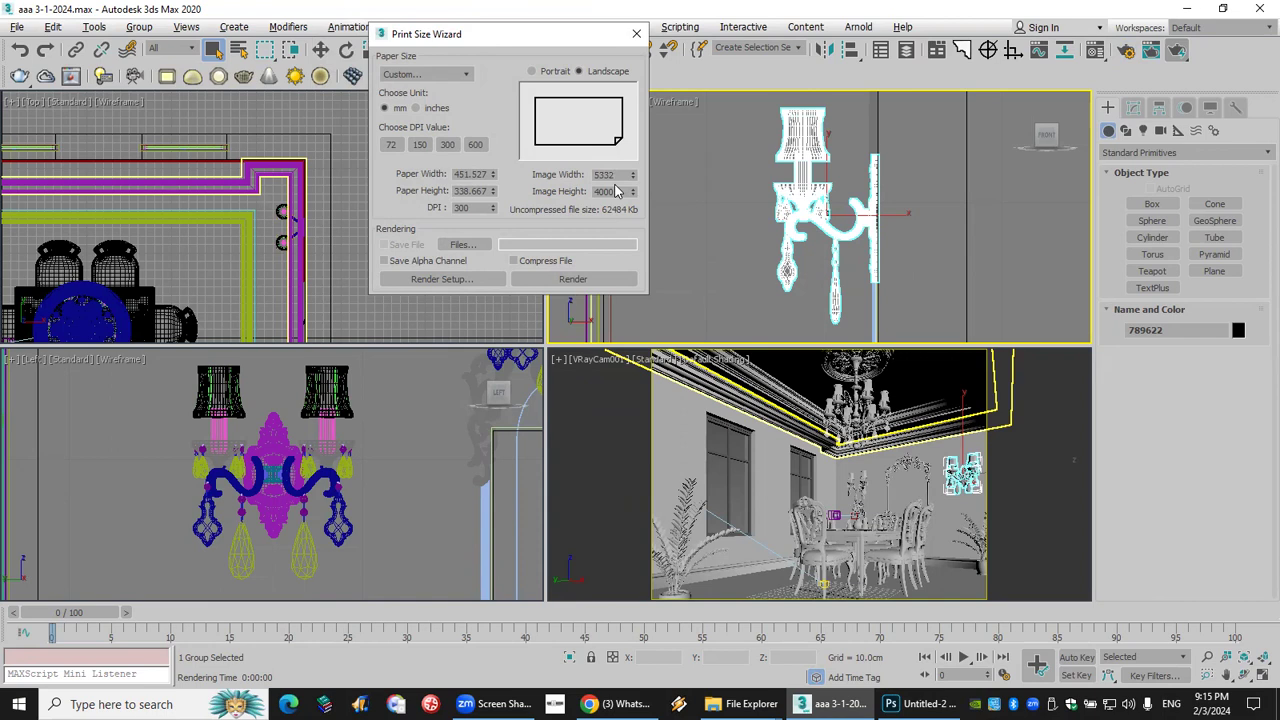
{"action": "double_click", "coordinate": [474, 208]}
{"action": "left_click", "coordinate": [915, 704]}
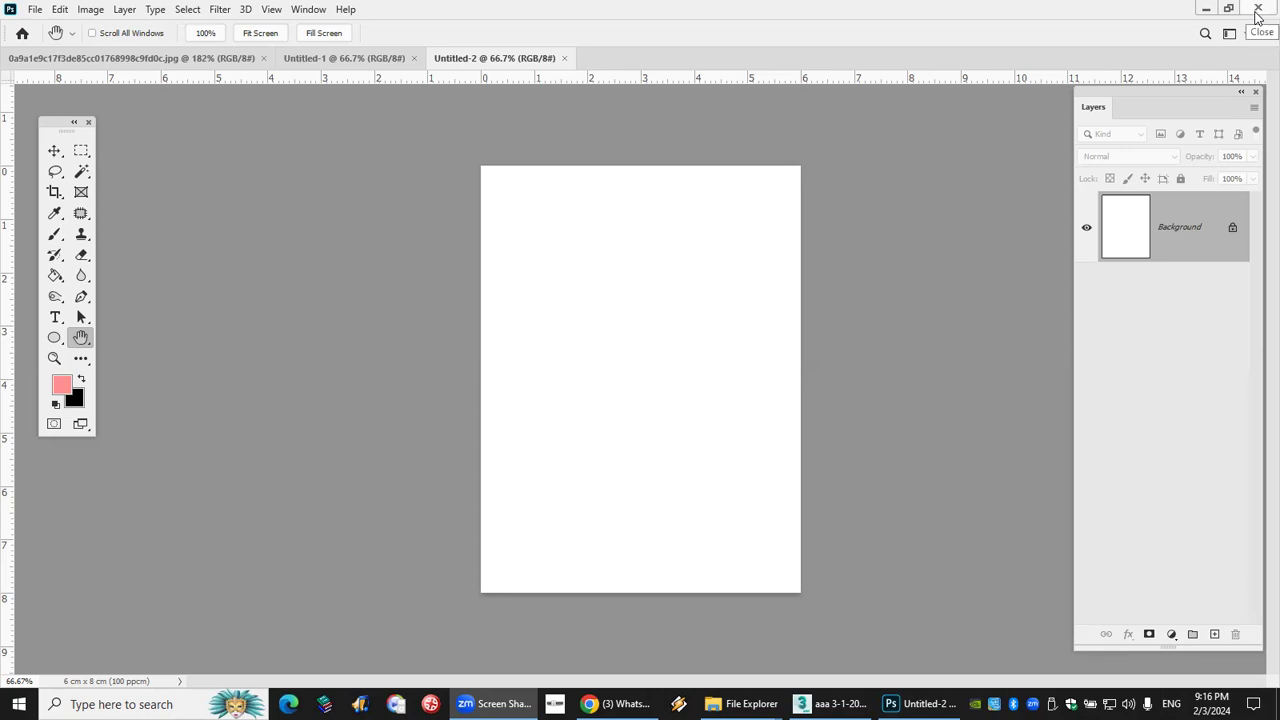
{"action": "left_click", "coordinate": [830, 704]}
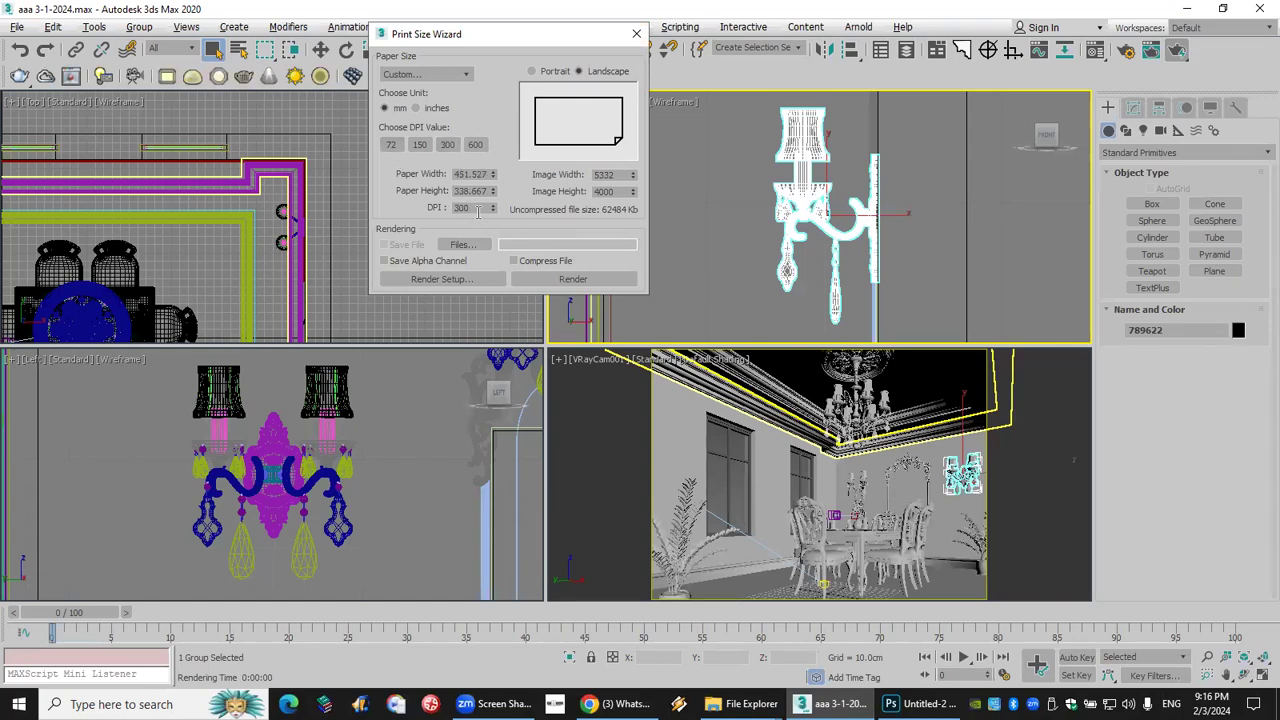
Switch the print resolution to 600 DPI for a 10665 × 8000 output and open Render Setup.
{"action": "left_click", "coordinate": [639, 40]}
{"action": "left_click", "coordinate": [483, 208]}
{"action": "left_click", "coordinate": [472, 145]}
{"action": "left_click", "coordinate": [600, 192]}
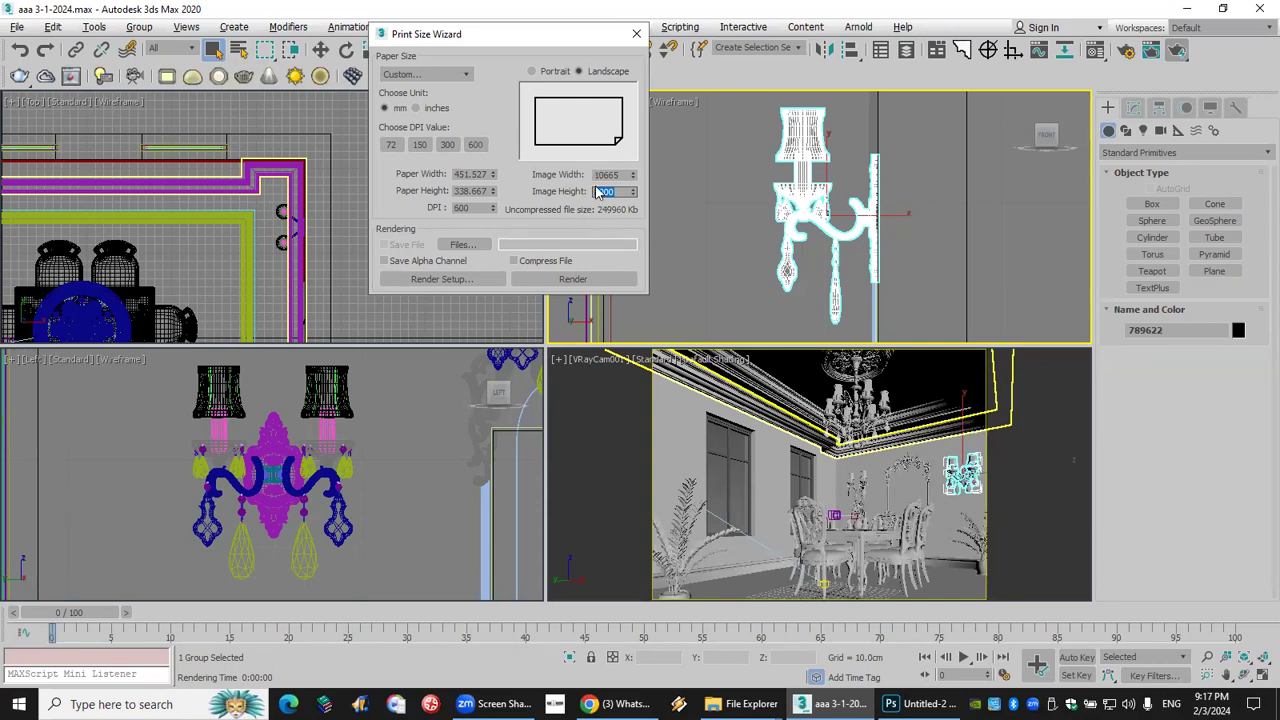
{"action": "left_click", "coordinate": [462, 285]}
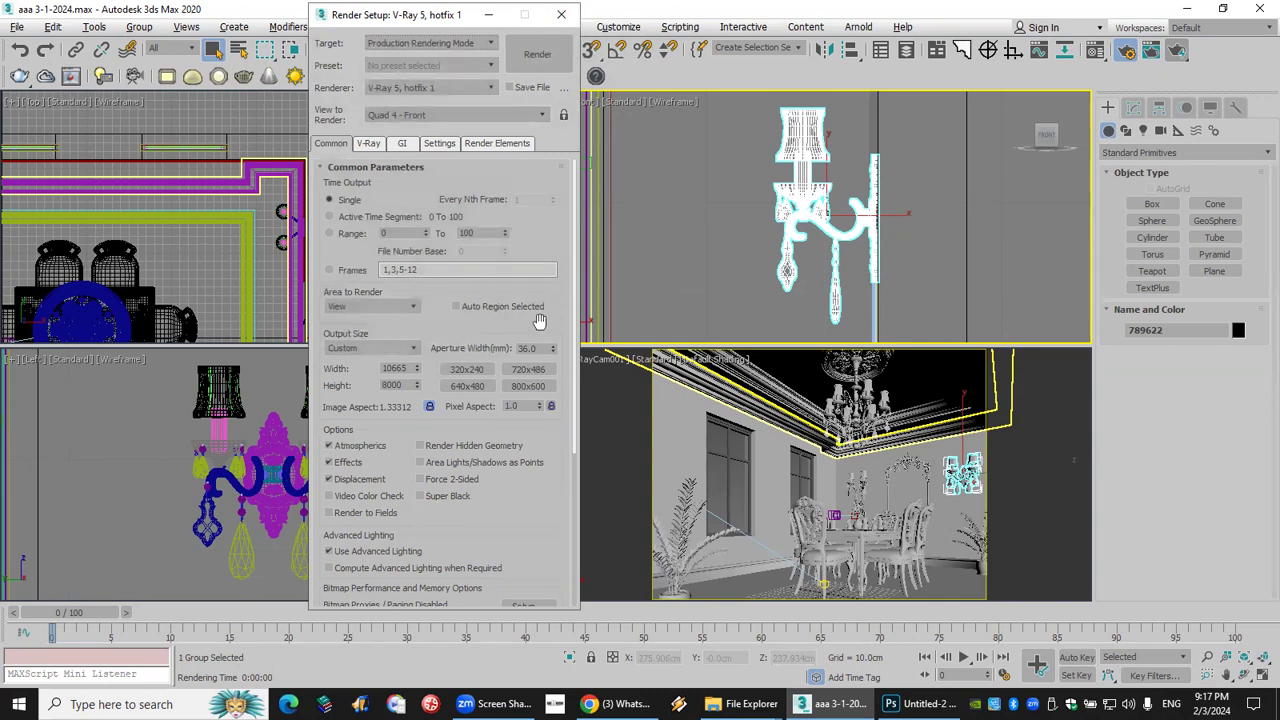
Reset the output size to 800 × 600, close Render Setup, and reopen the Print Size Assistant.
{"action": "left_click", "coordinate": [527, 388]}
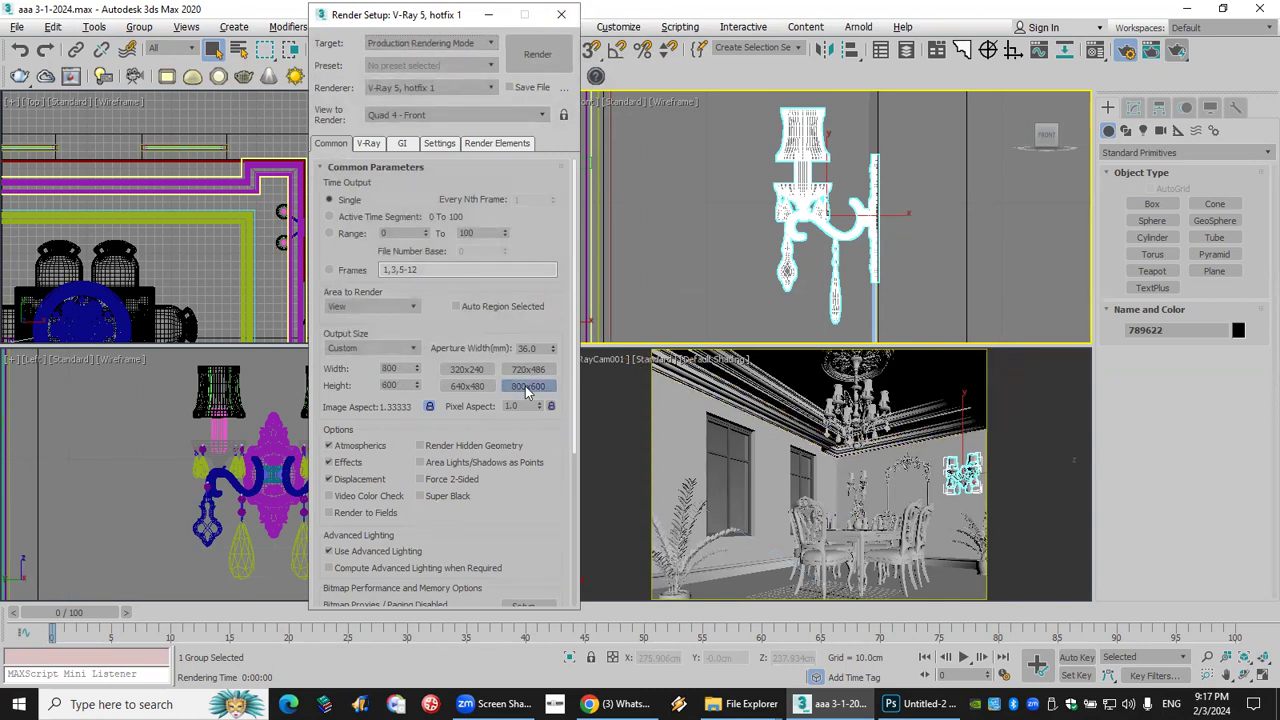
{"action": "left_click_drag", "start_coordinate": [421, 11], "coordinate": [528, 8]}
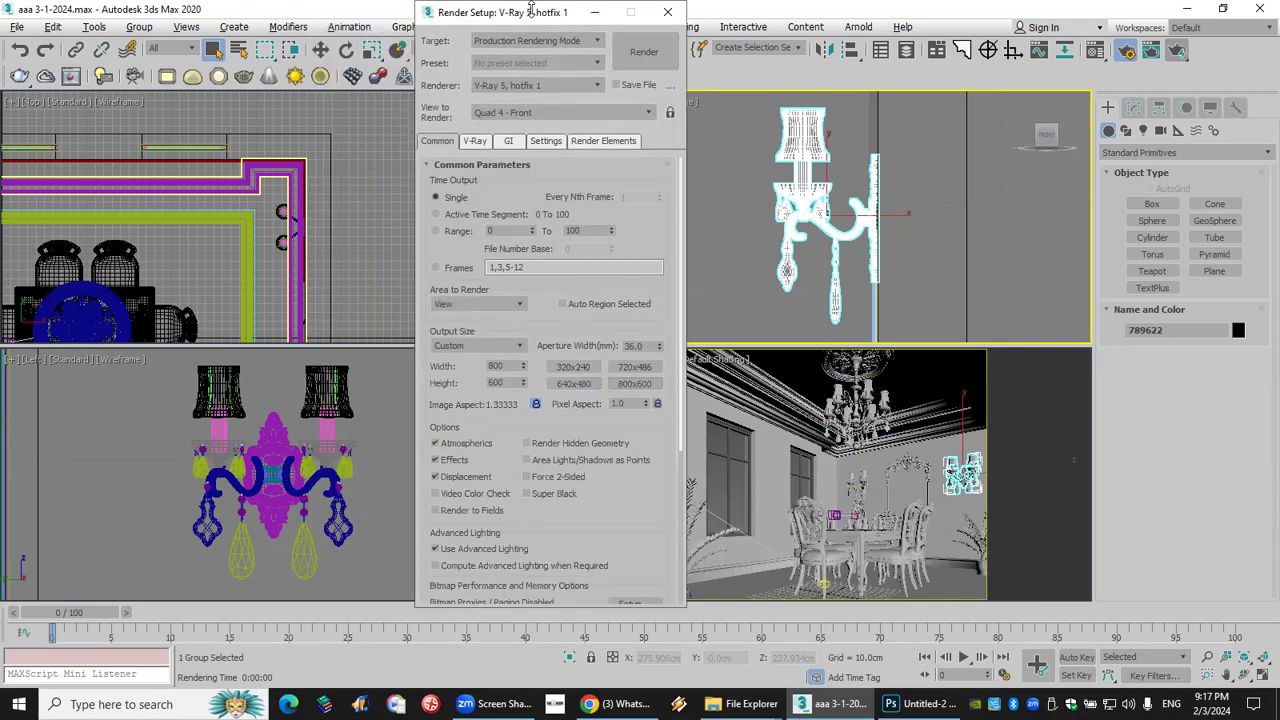
{"action": "left_click", "coordinate": [668, 12]}
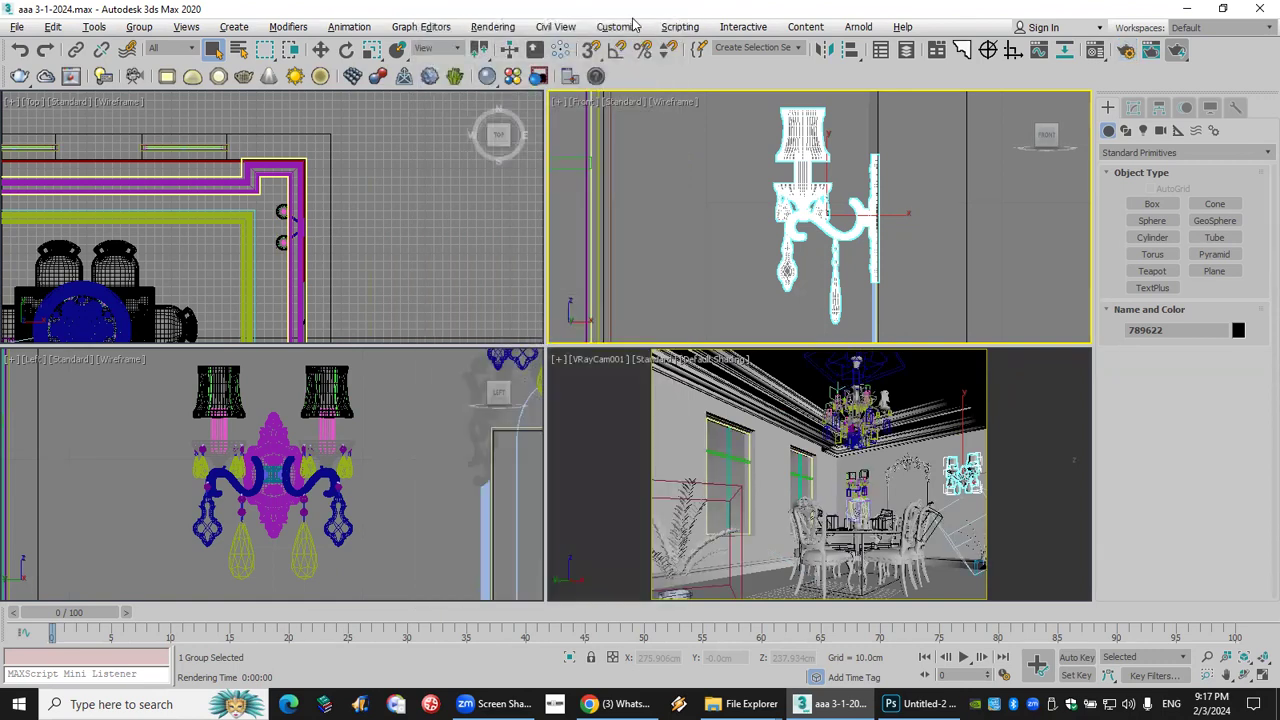
{"action": "left_click", "coordinate": [490, 27]}
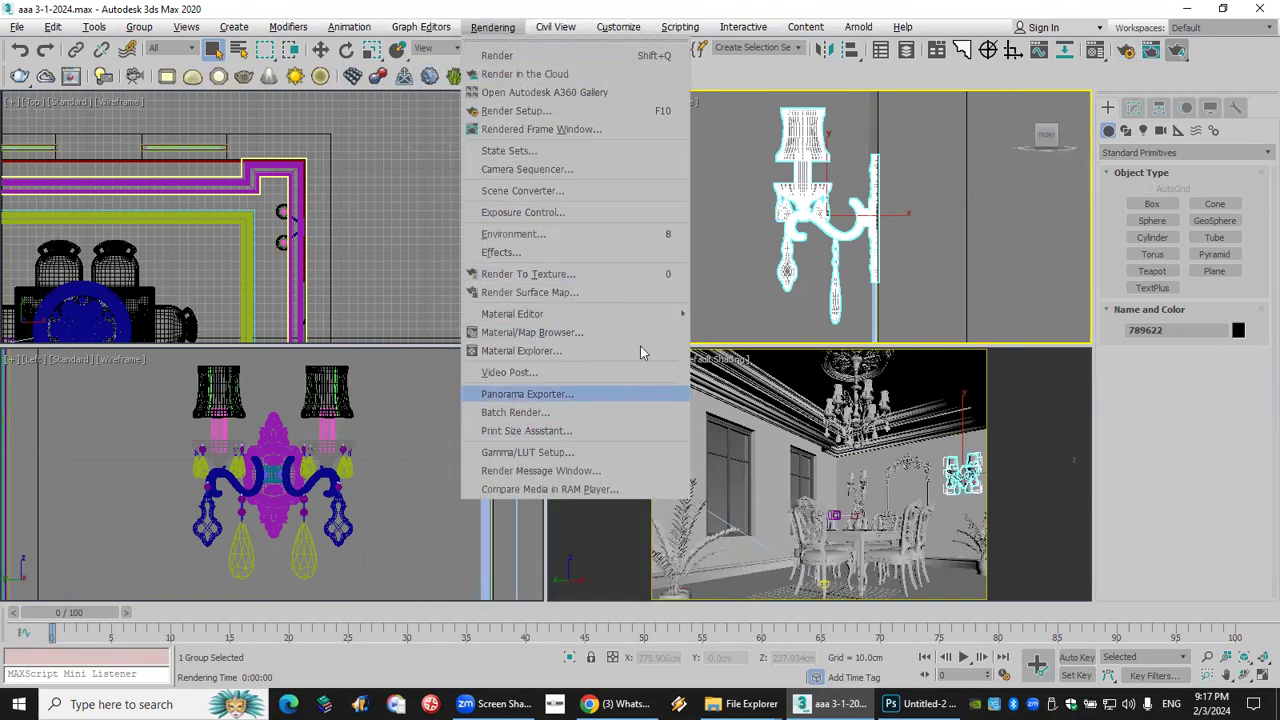
{"action": "left_click", "coordinate": [608, 430]}
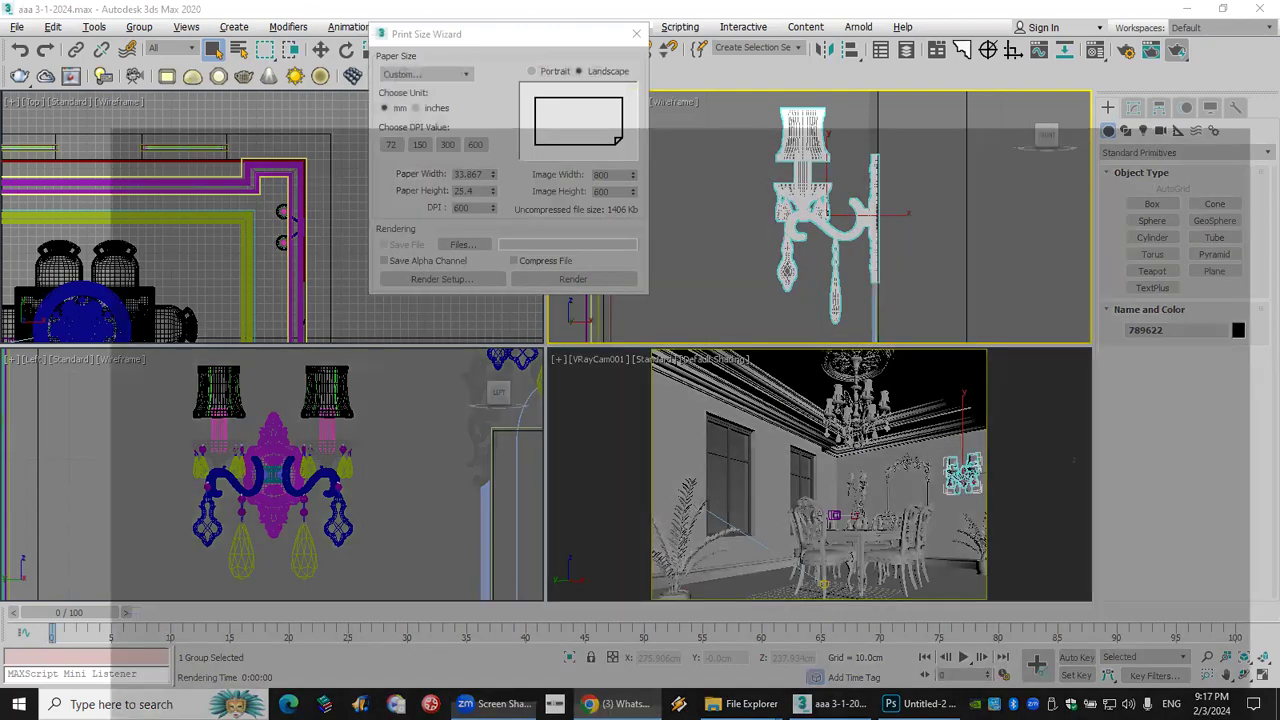
Send a short message addressing a classmate to the 3D MAX OL 03/01/2024 WhatsApp chat.
{"action": "key", "text": "alt+Tab"}
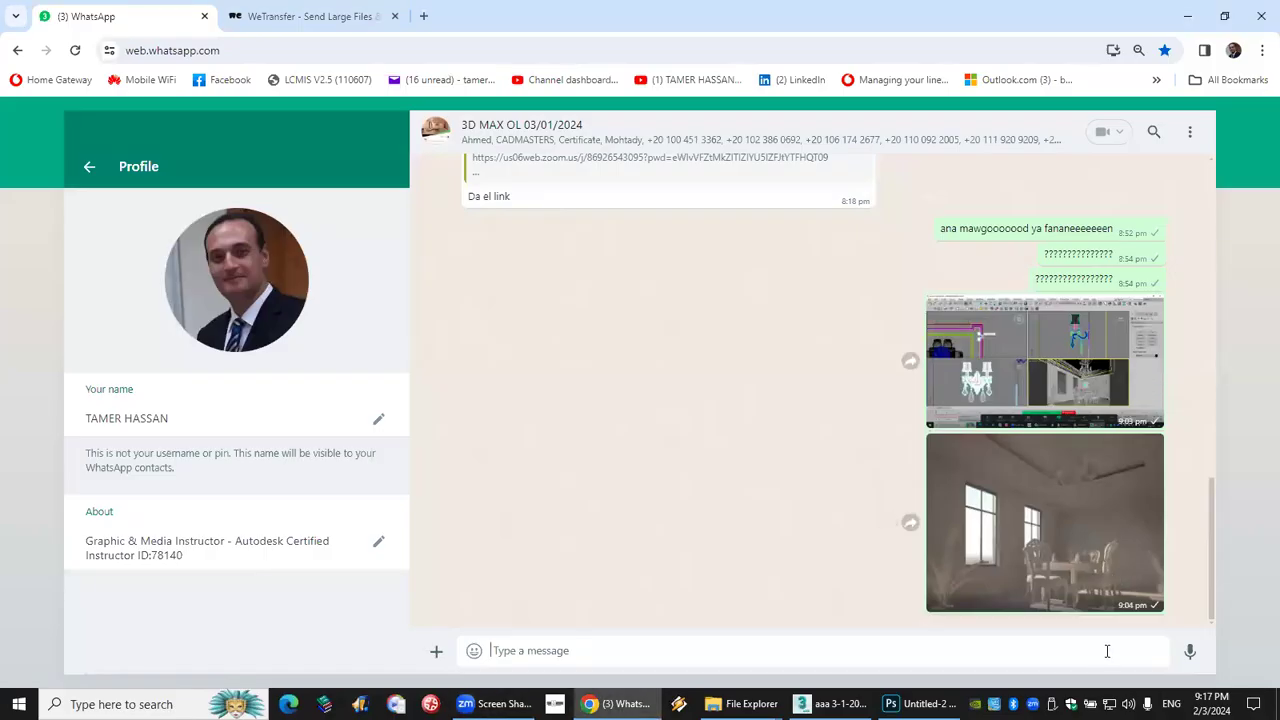
{"action": "type", "text": "ahmed"}
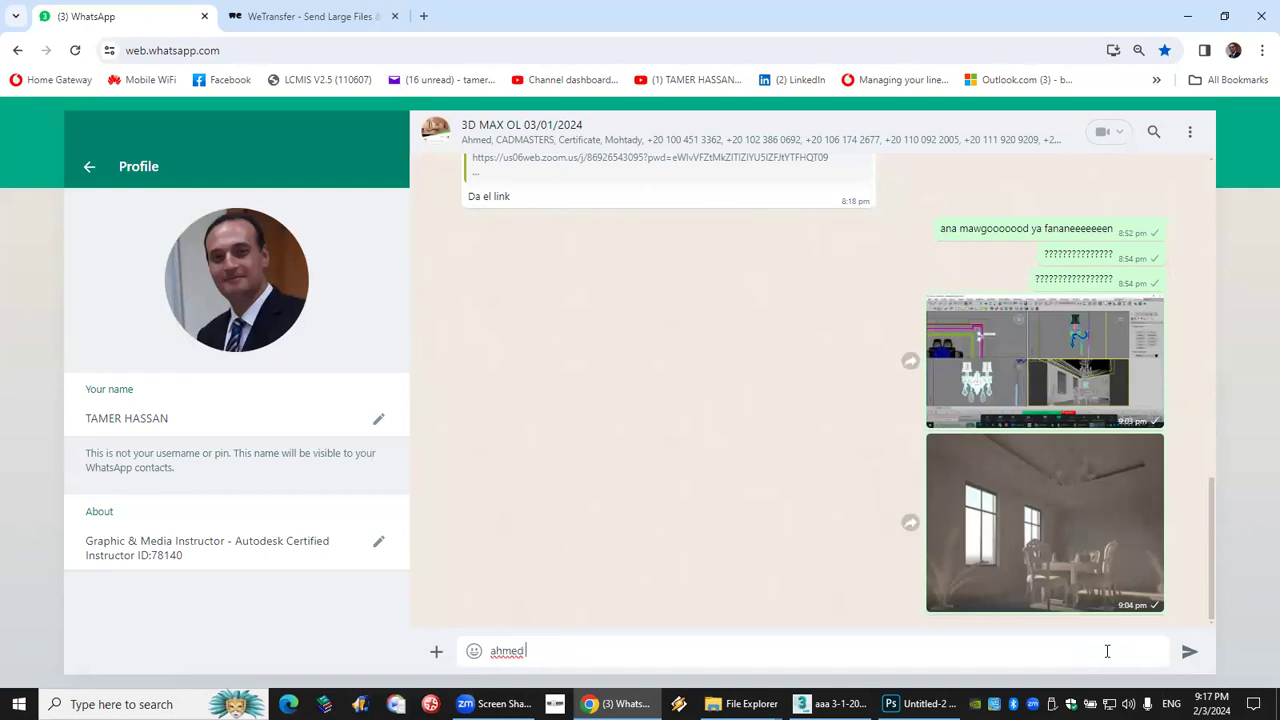
{"action": "type", "text": " feeeeeeeeeeeeeen"}
{"action": "key", "text": "Return"}
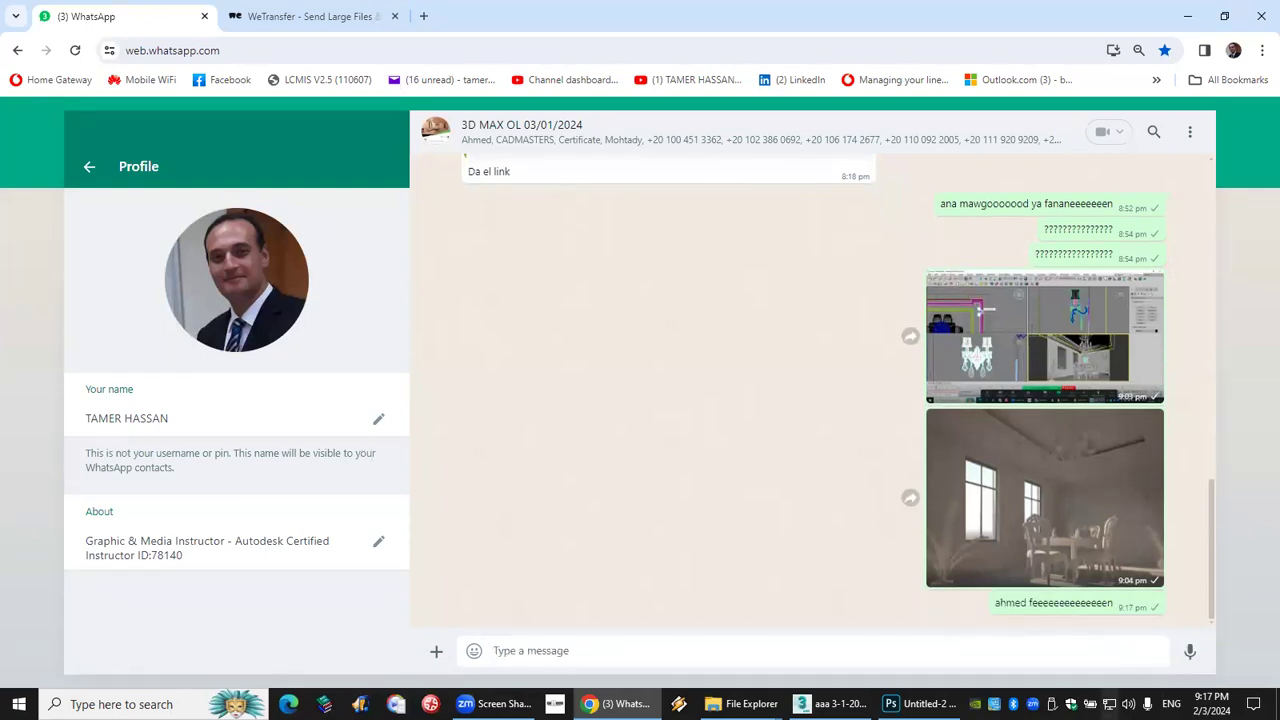
Cancel the wizard's TIFF file selection, close the Print Size Wizard, and open the V-Ray Frame Buffer.
{"action": "left_click", "coordinate": [830, 704]}
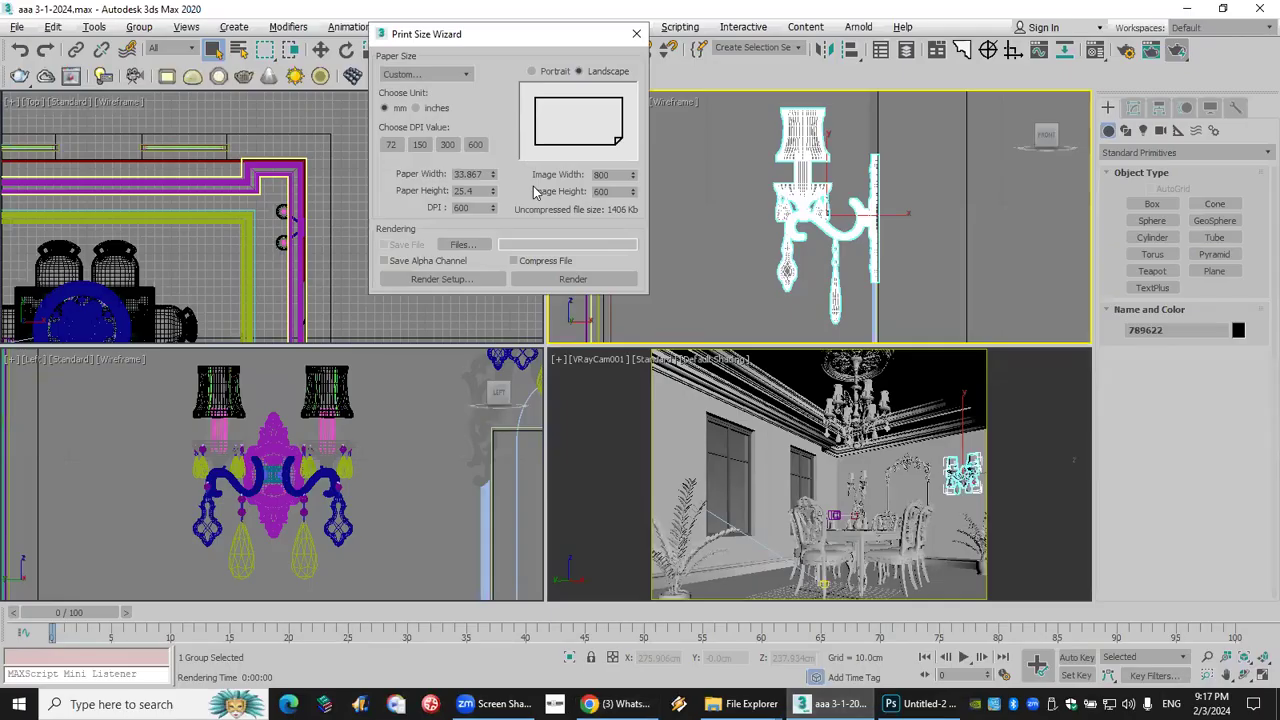
{"action": "left_click_drag", "start_coordinate": [486, 42], "coordinate": [674, 47]}
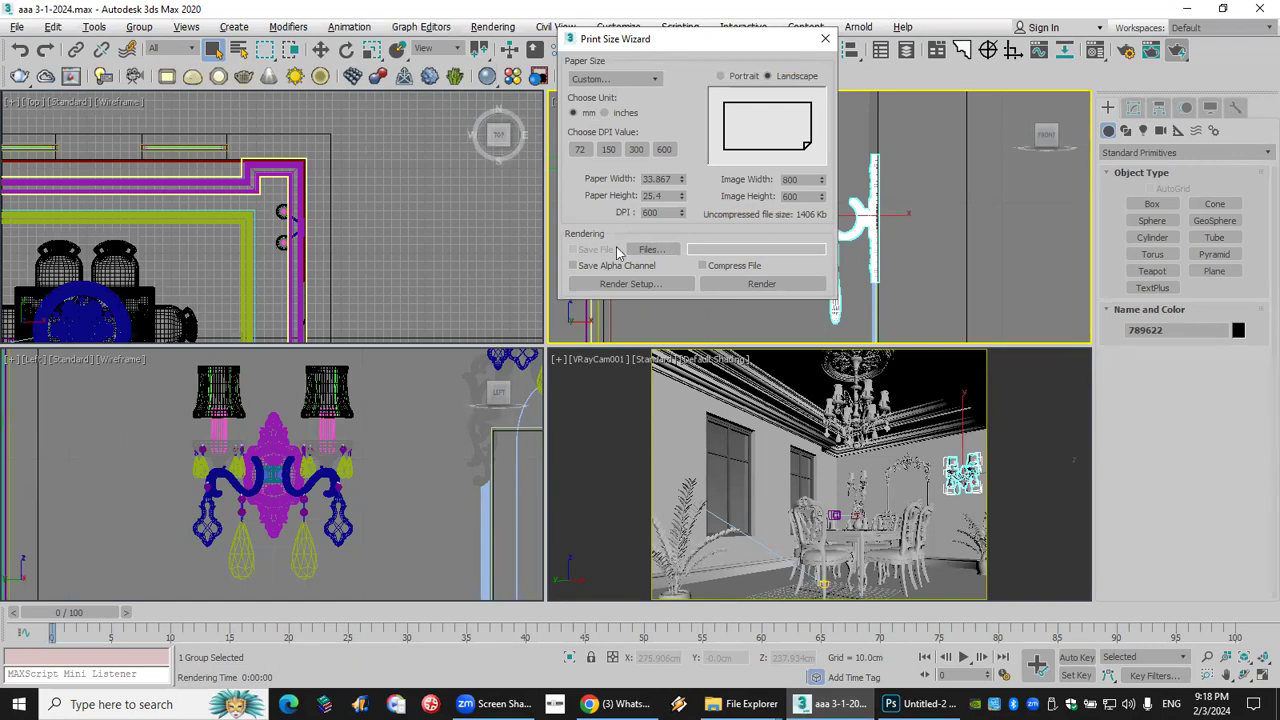
{"action": "left_click", "coordinate": [657, 252]}
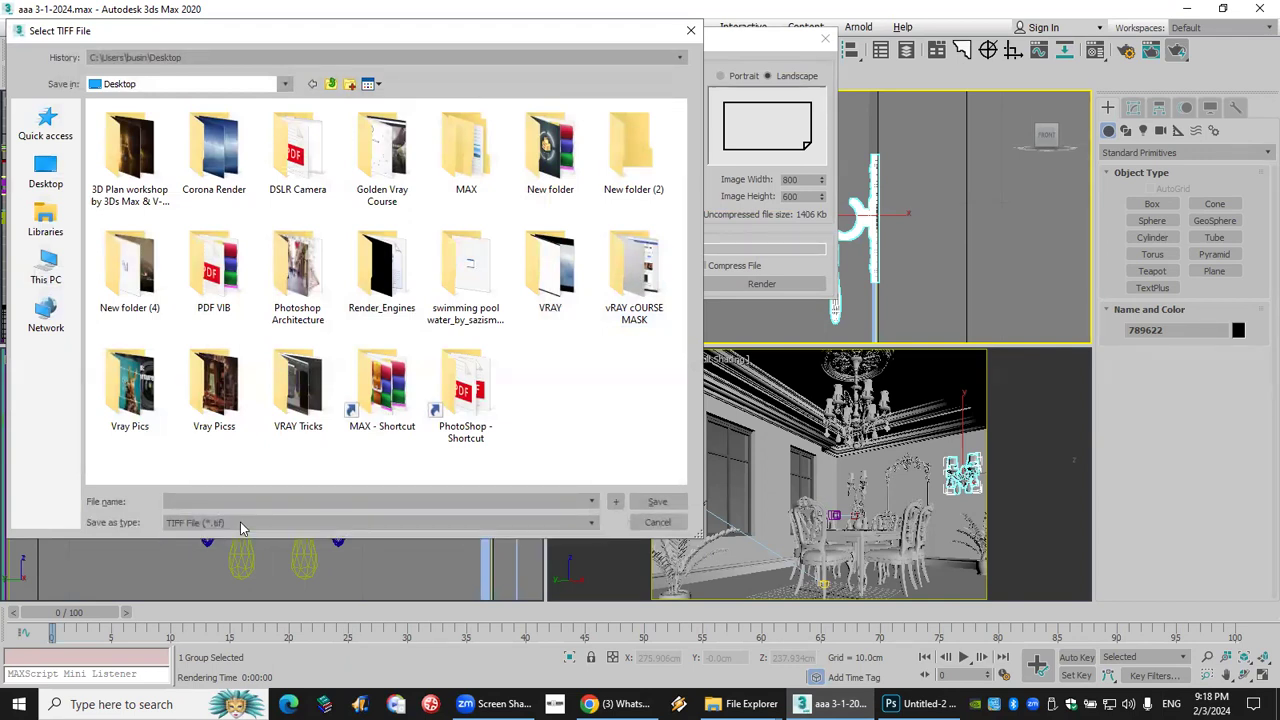
{"action": "left_click", "coordinate": [240, 522]}
{"action": "left_click", "coordinate": [652, 526]}
{"action": "left_click", "coordinate": [657, 522]}
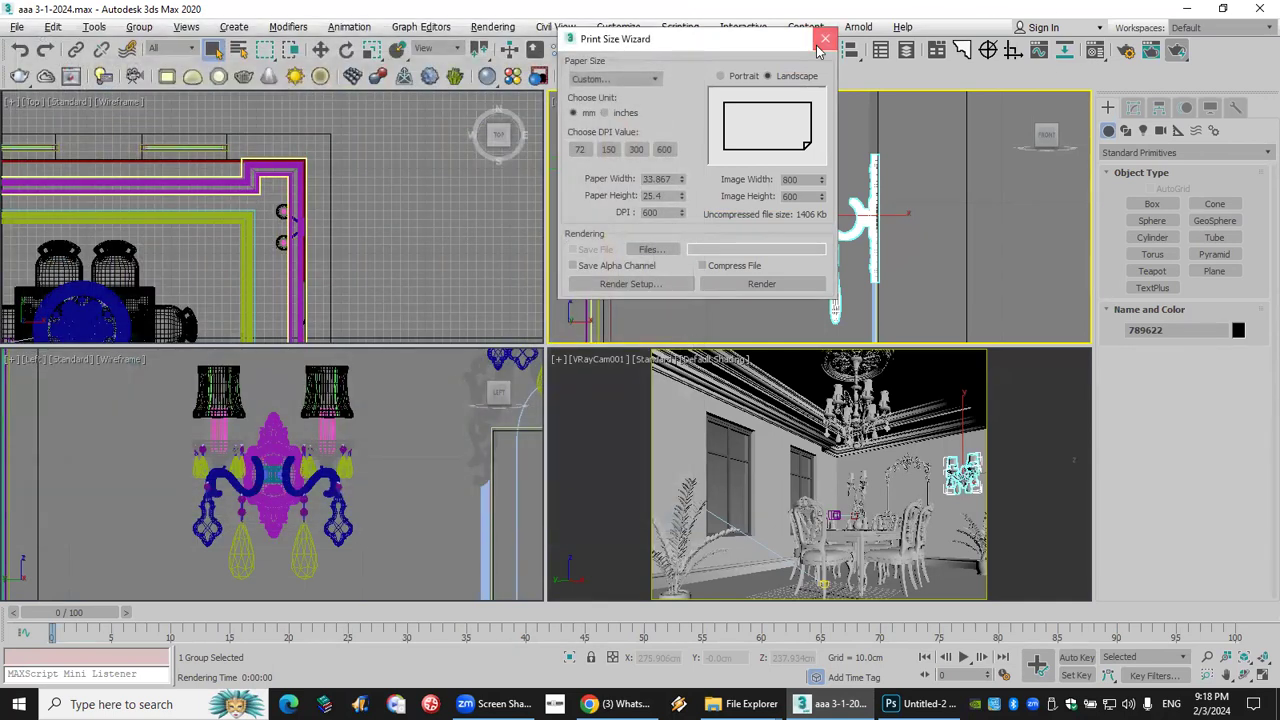
{"action": "left_click", "coordinate": [825, 38]}
{"action": "left_click", "coordinate": [47, 80]}
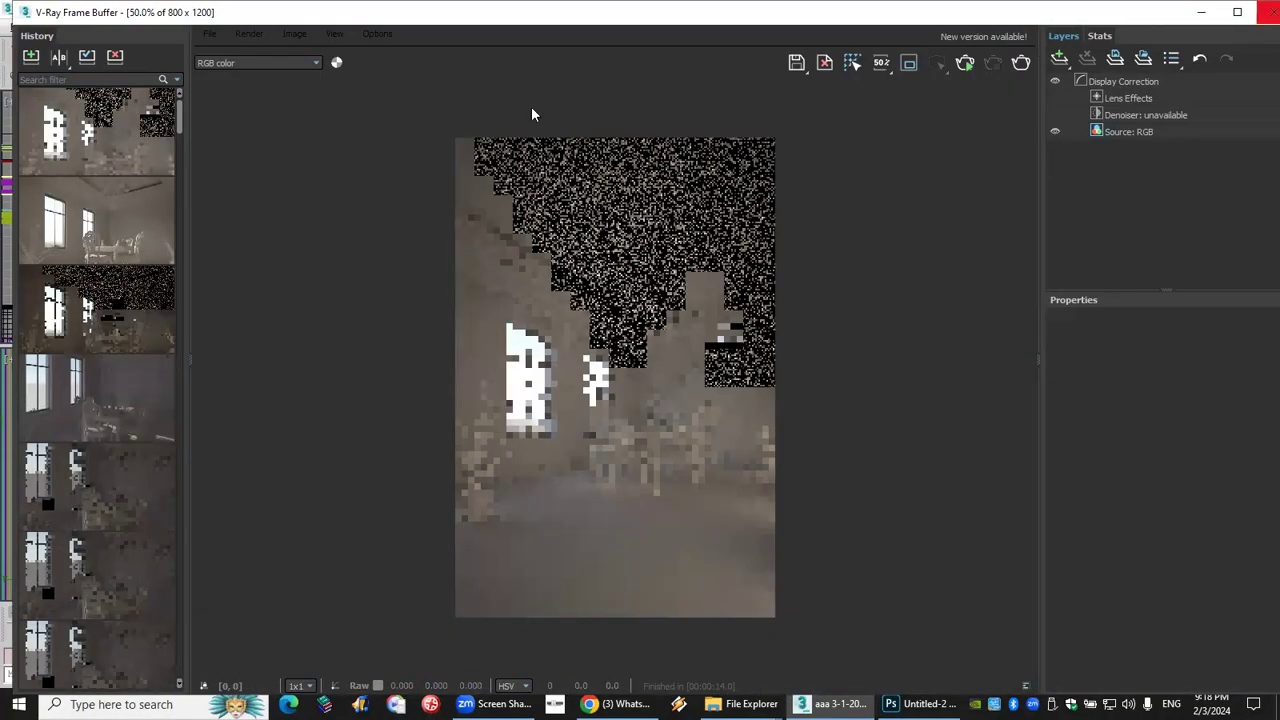
Load the clean 640 × 480 dining-room render from the V-Ray history list.
{"action": "double_click", "coordinate": [103, 221]}
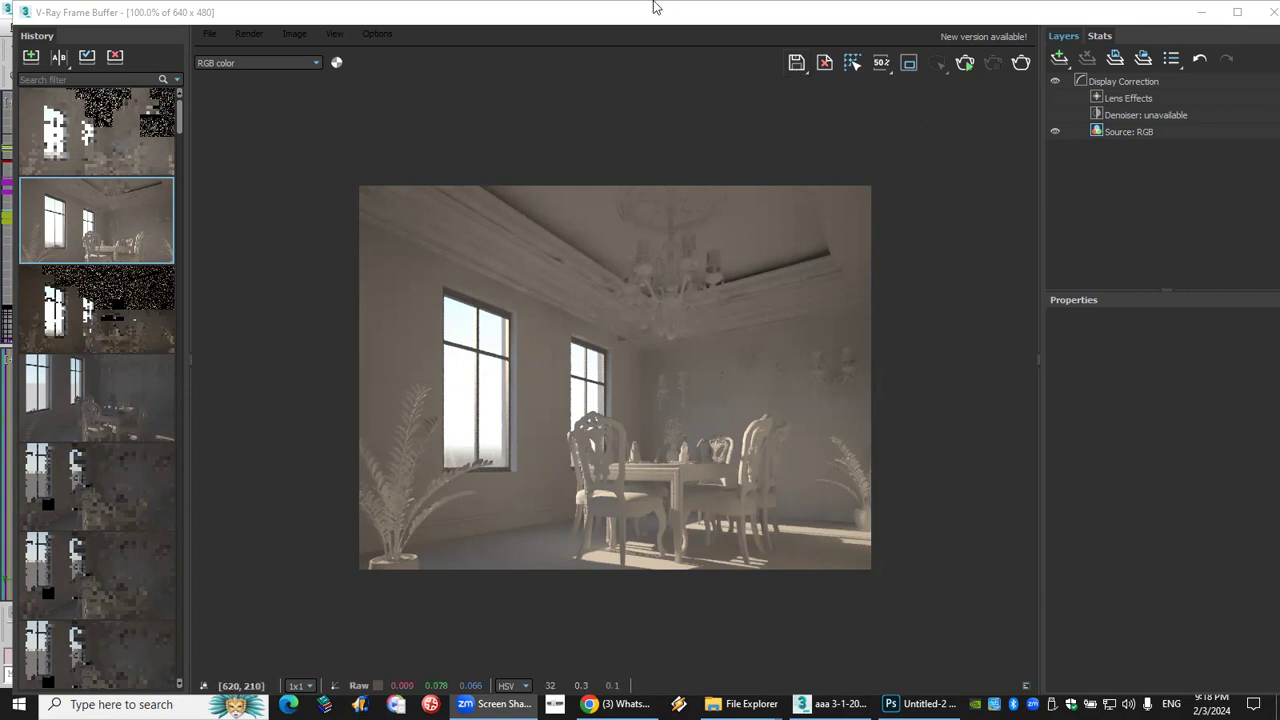
{"action": "key", "text": "alt+Tab"}
Search Google Images for 'color depth' in a new Chrome tab, then return to 3ds Max.
{"action": "left_click", "coordinate": [423, 16]}
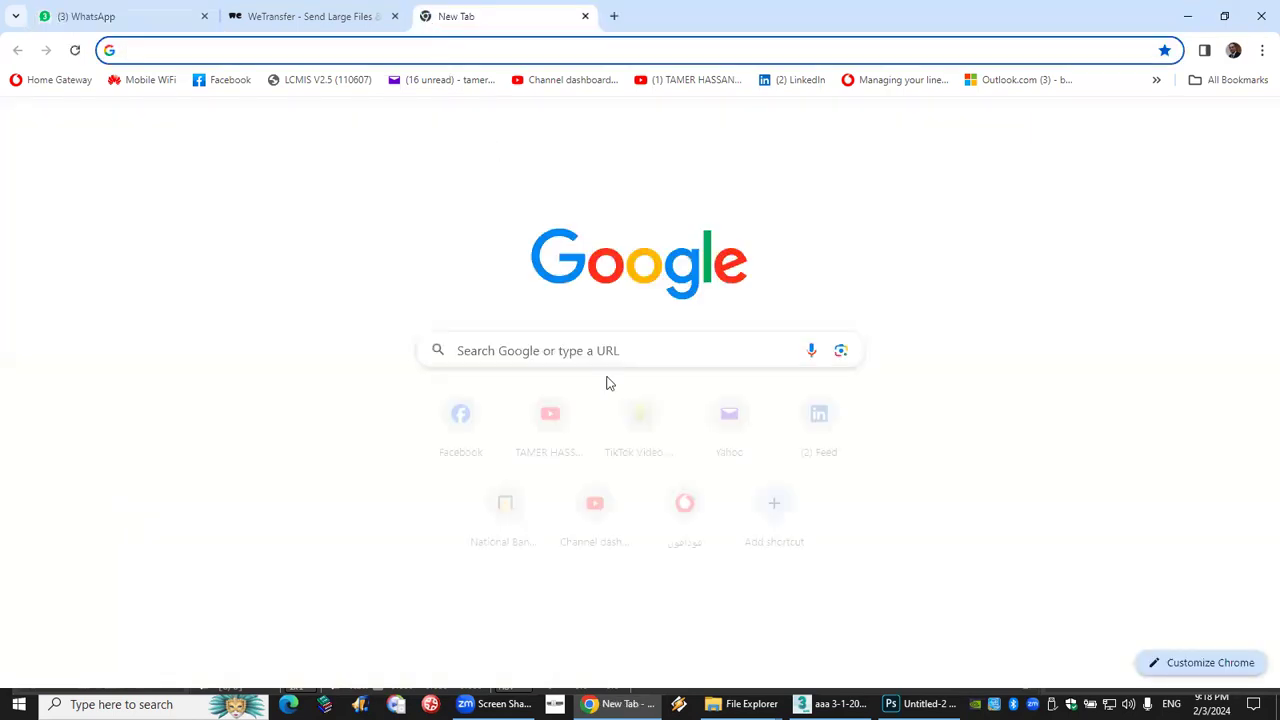
{"action": "left_click", "coordinate": [612, 352]}
{"action": "type", "text": "c"}
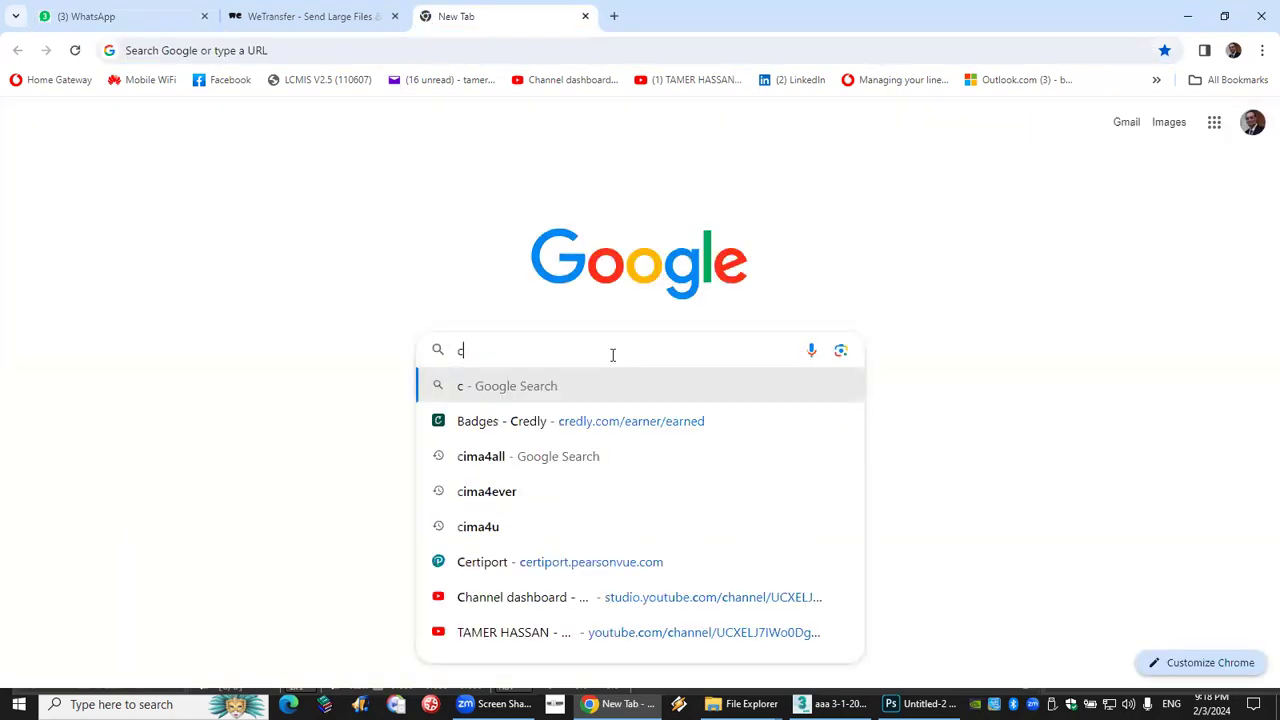
{"action": "type", "text": "oloe"}
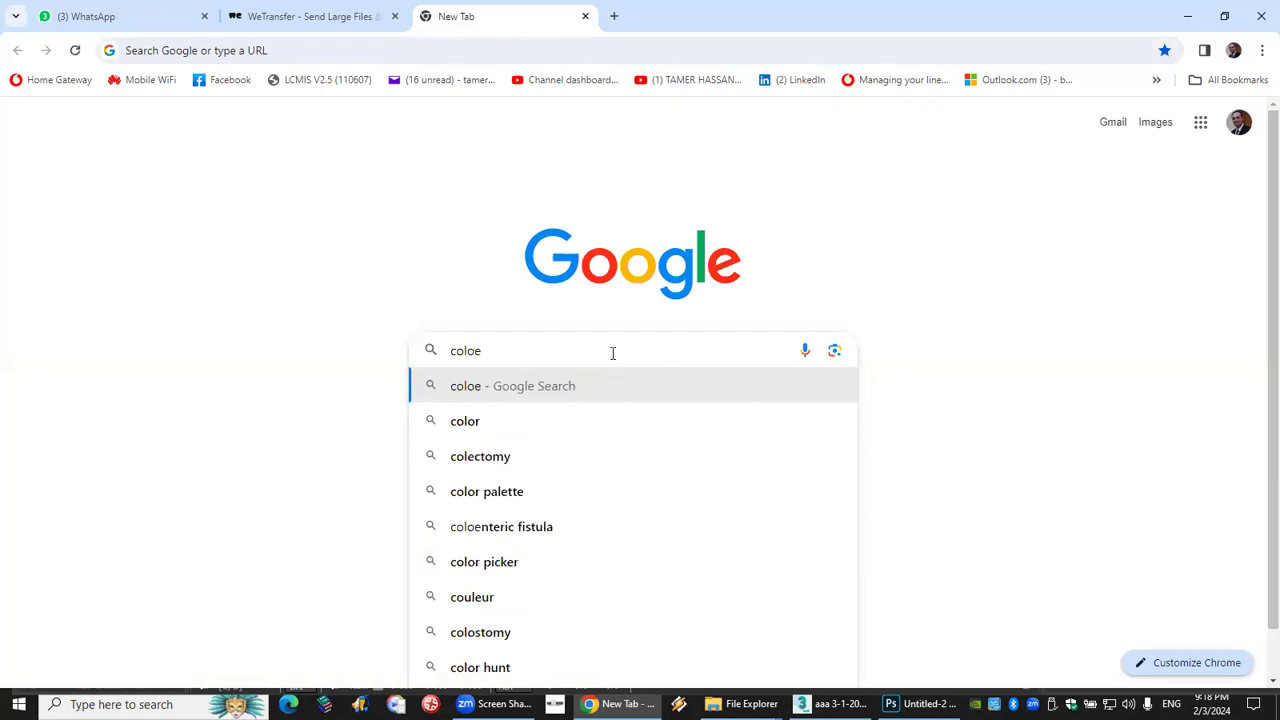
{"action": "type", "text": "dep"}
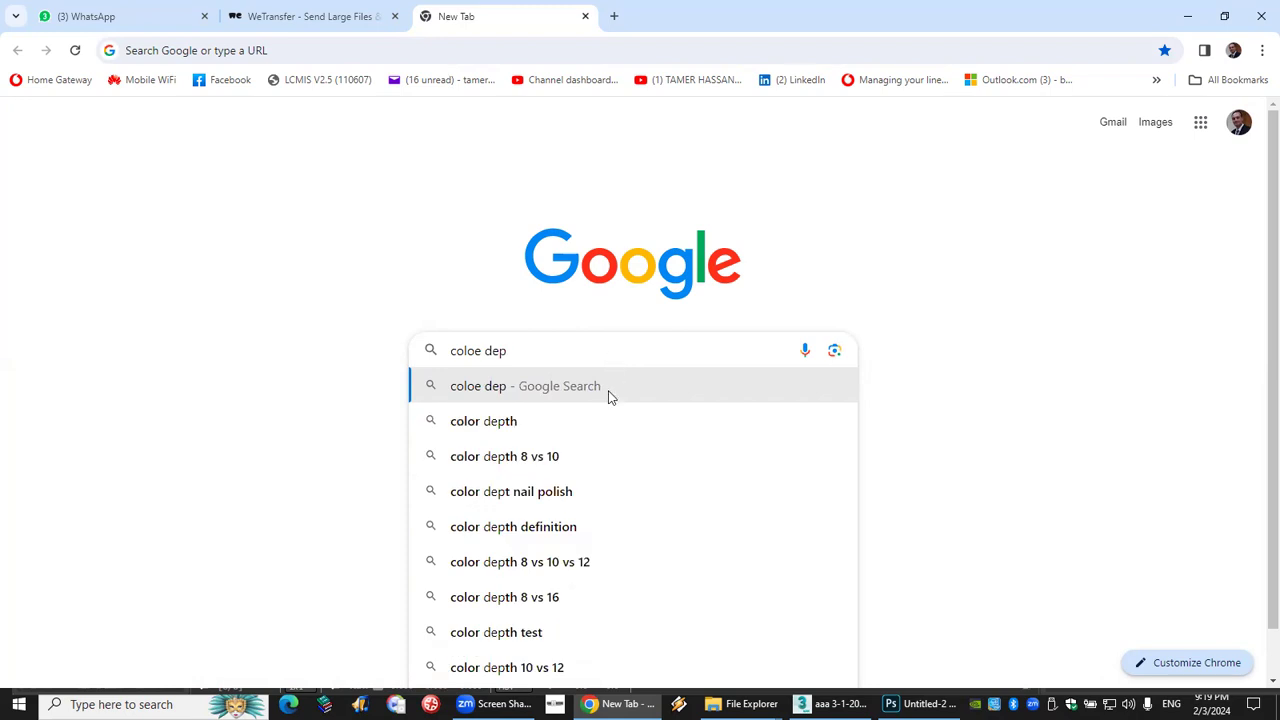
{"action": "left_click", "coordinate": [551, 421]}
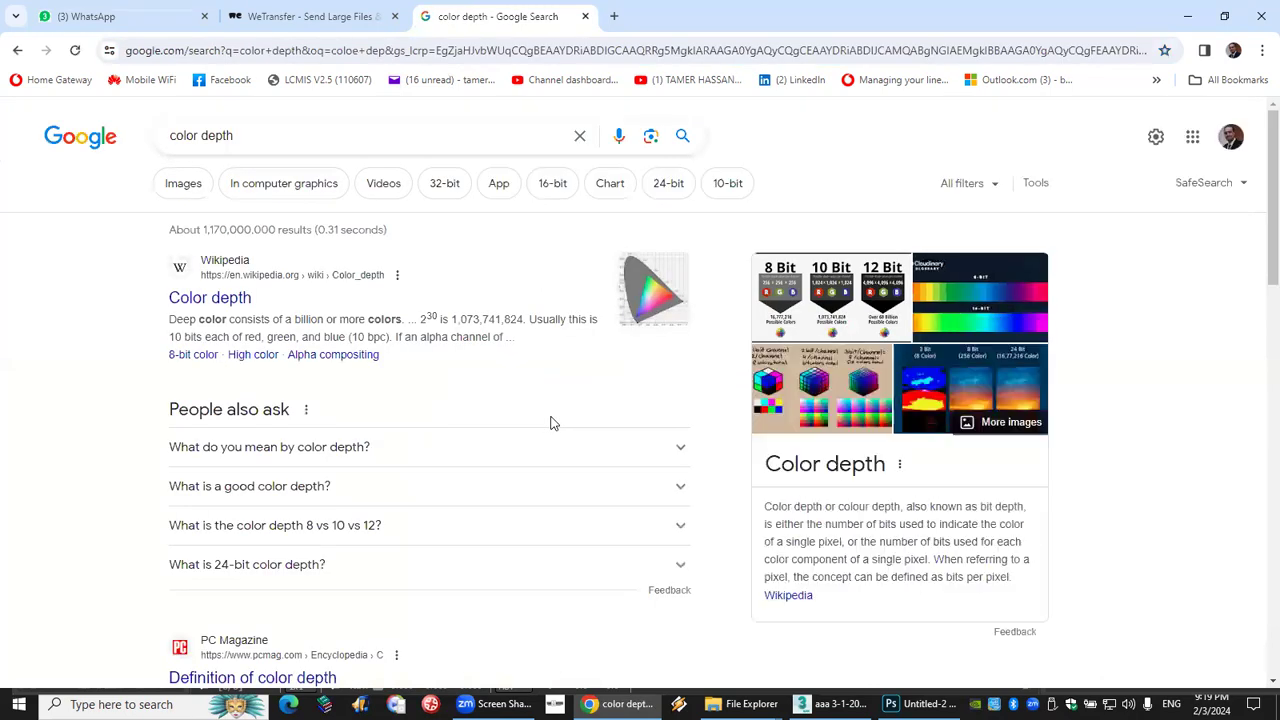
{"action": "left_click", "coordinate": [193, 192]}
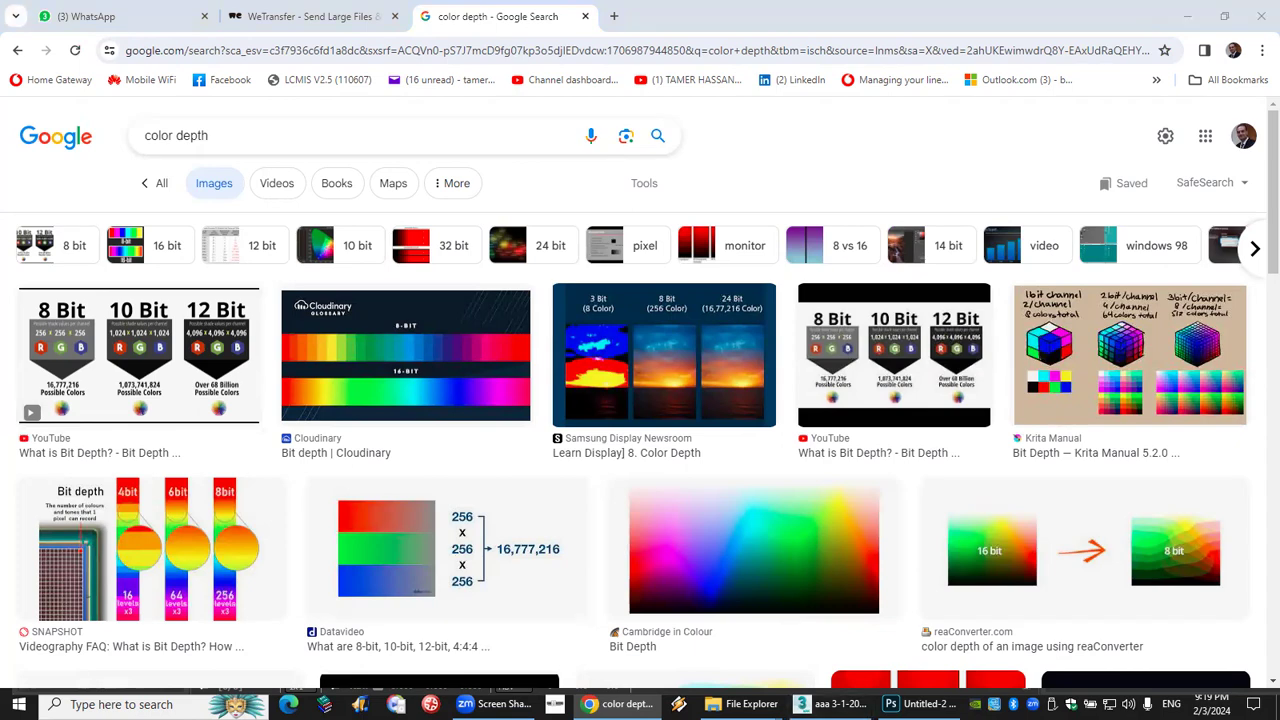
{"action": "left_click", "coordinate": [818, 704]}
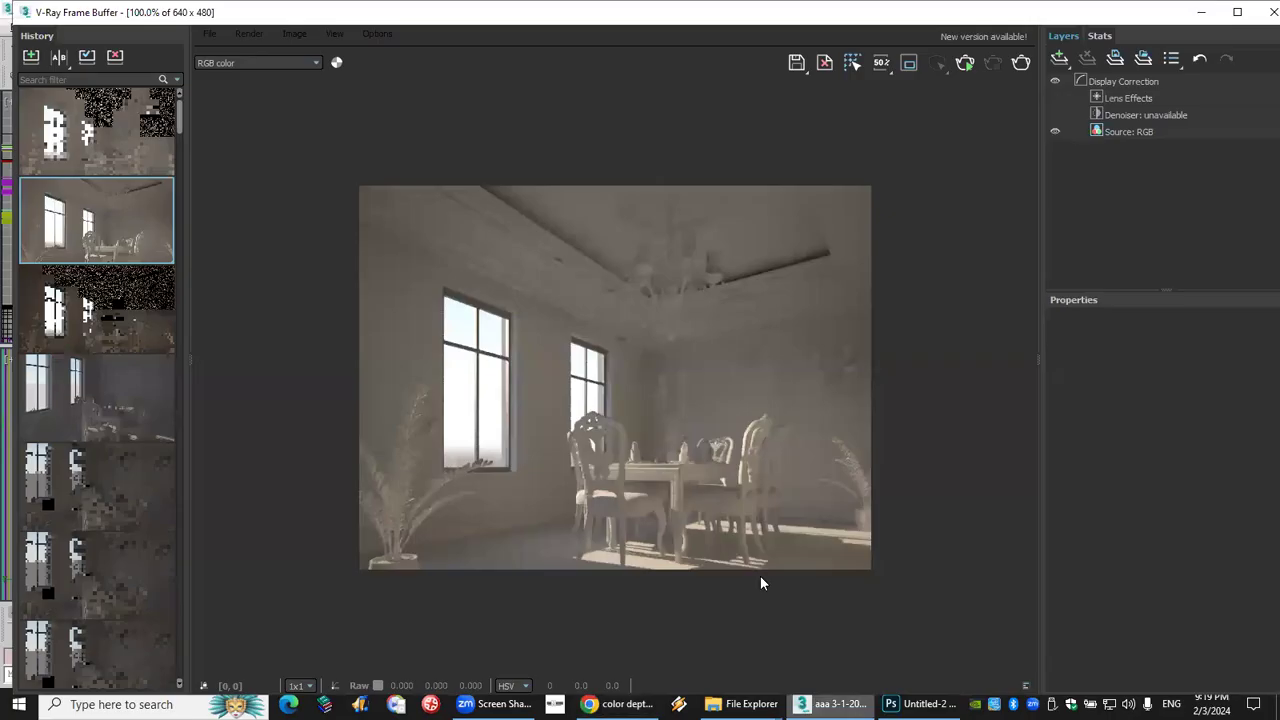
Save the render to the Desktop as 'aaaa', keeping JPEG while browsing the Save as type formats.
{"action": "left_click", "coordinate": [797, 62]}
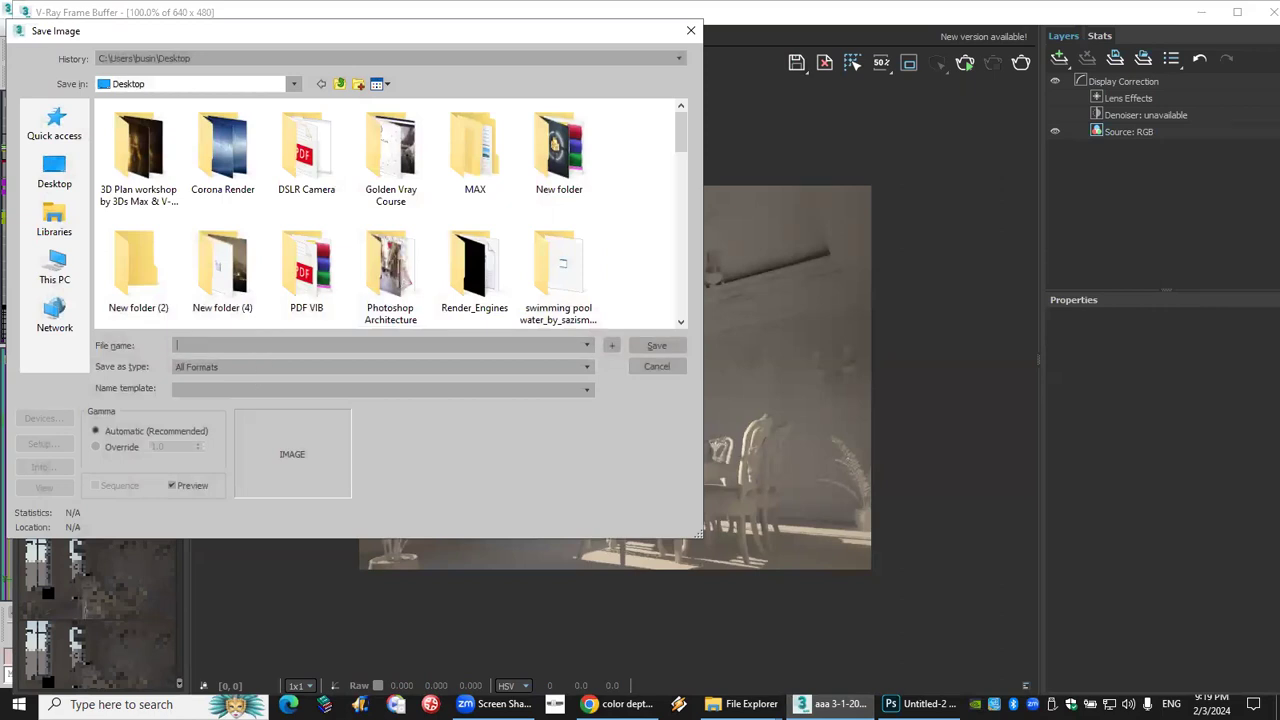
{"action": "type", "text": "aaaa"}
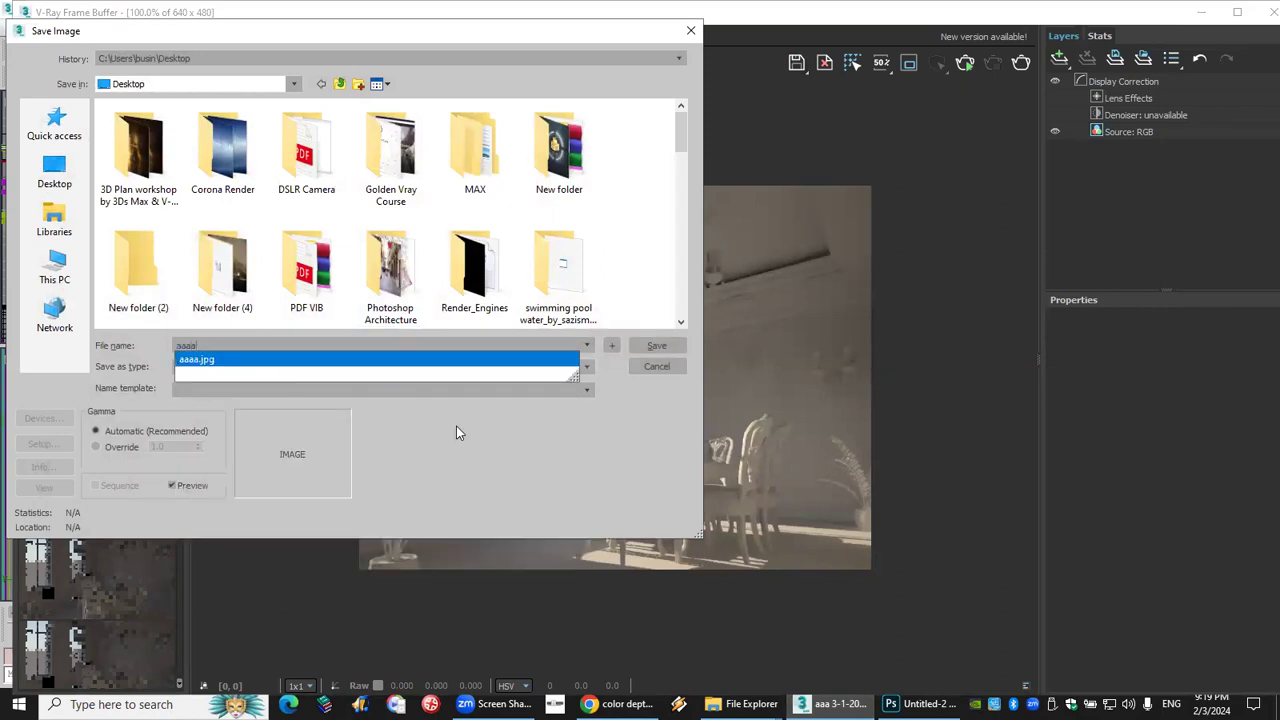
{"action": "left_click", "coordinate": [411, 427]}
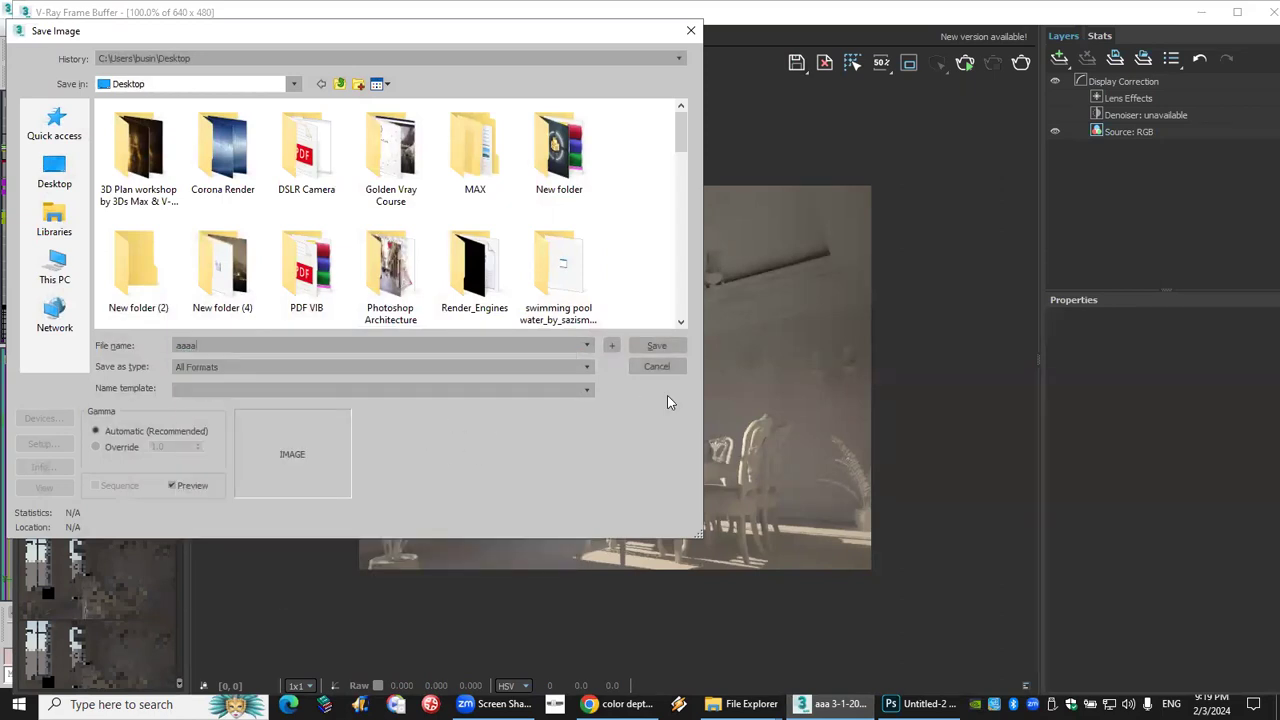
{"action": "left_click", "coordinate": [474, 367]}
{"action": "left_click", "coordinate": [265, 456]}
{"action": "left_click", "coordinate": [228, 368]}
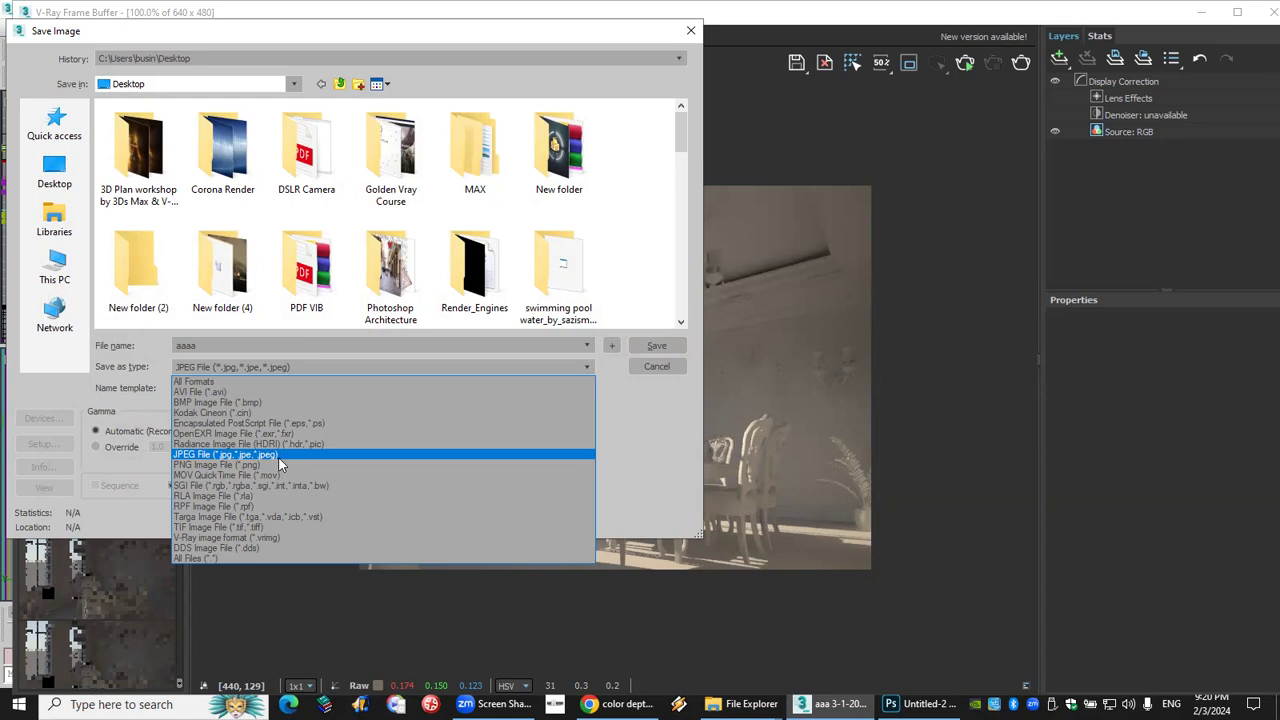
Save the render as TIF with 16-bit Color, then view the Samsung colour-depth comparison image in Chrome.
{"action": "left_click", "coordinate": [251, 527]}
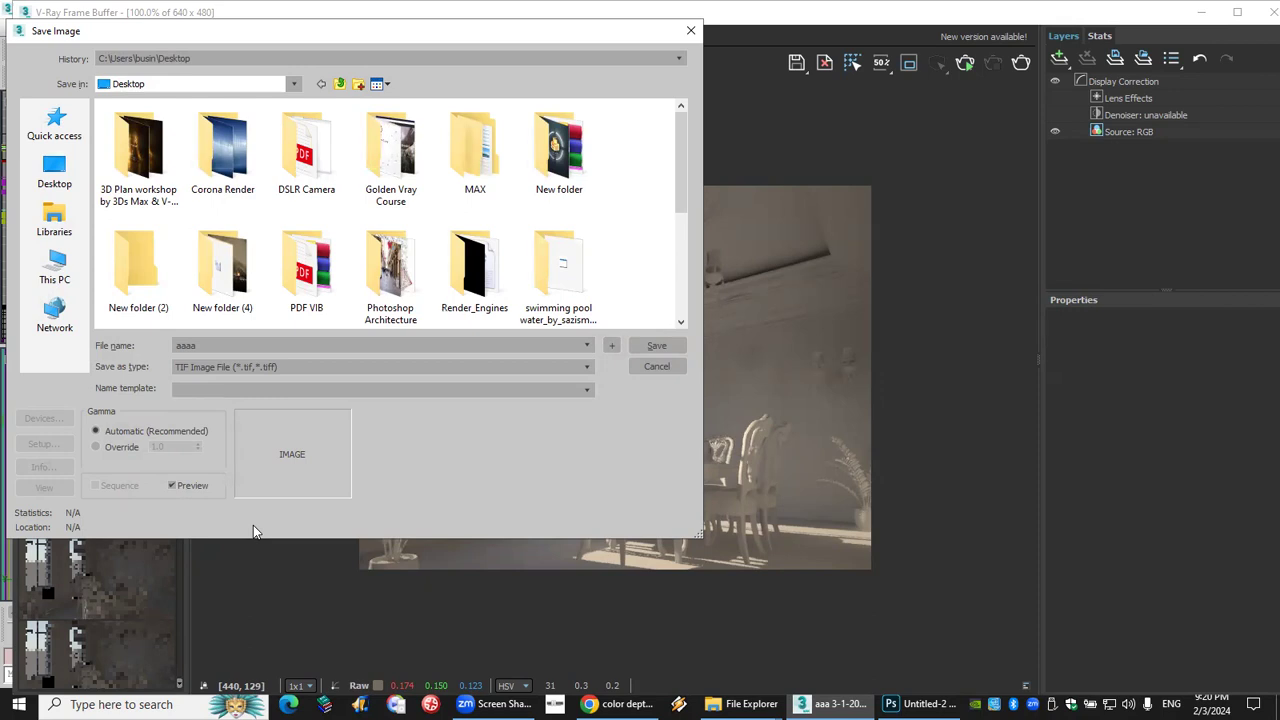
{"action": "left_click", "coordinate": [208, 370]}
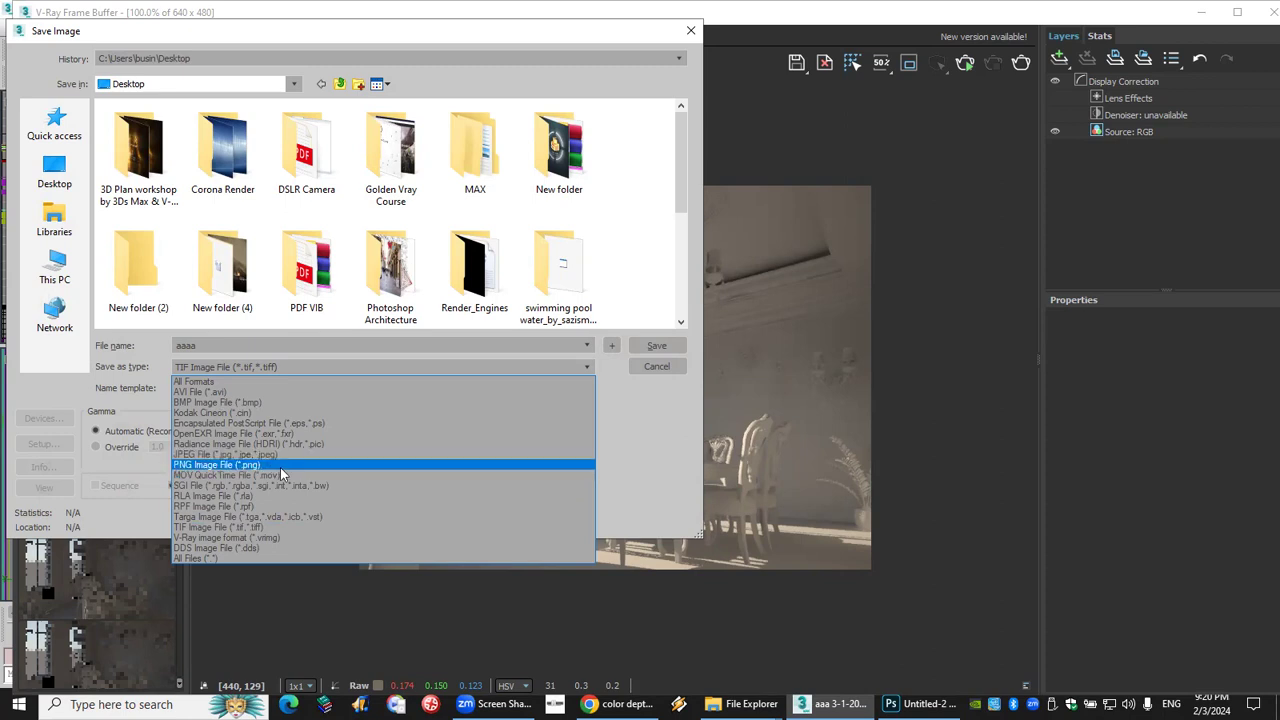
{"action": "left_click", "coordinate": [277, 528]}
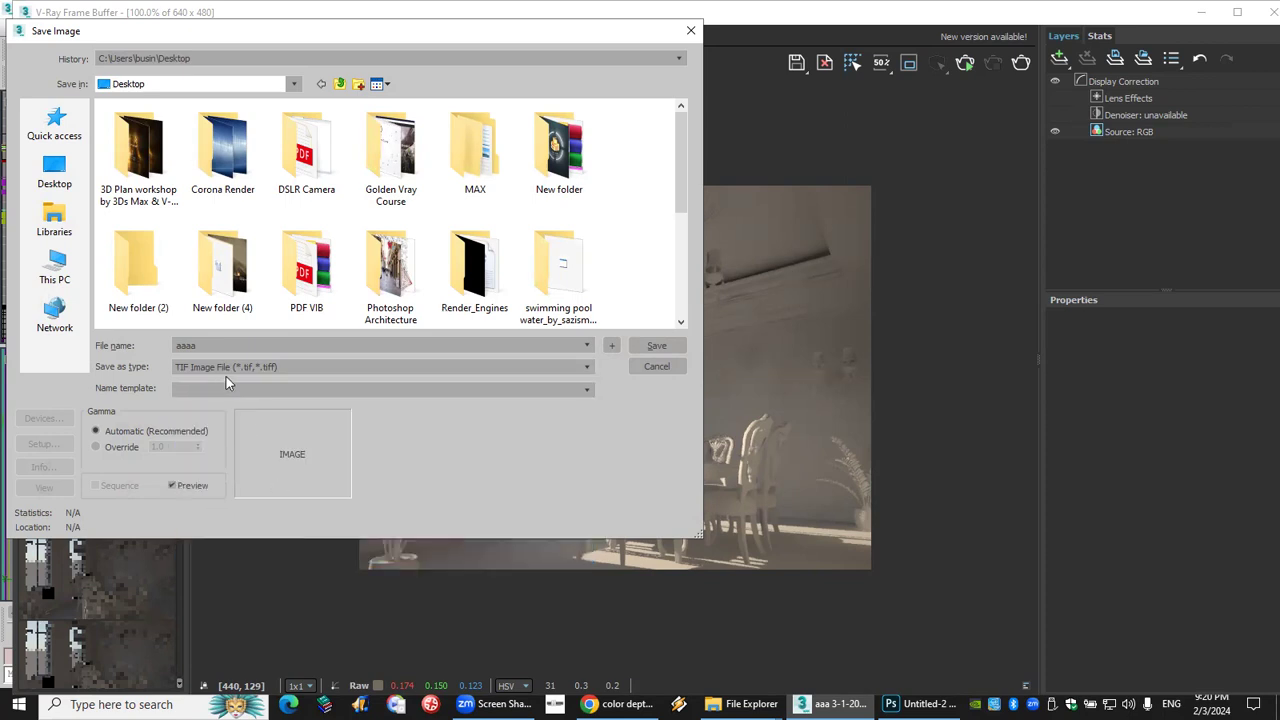
{"action": "left_click", "coordinate": [656, 346]}
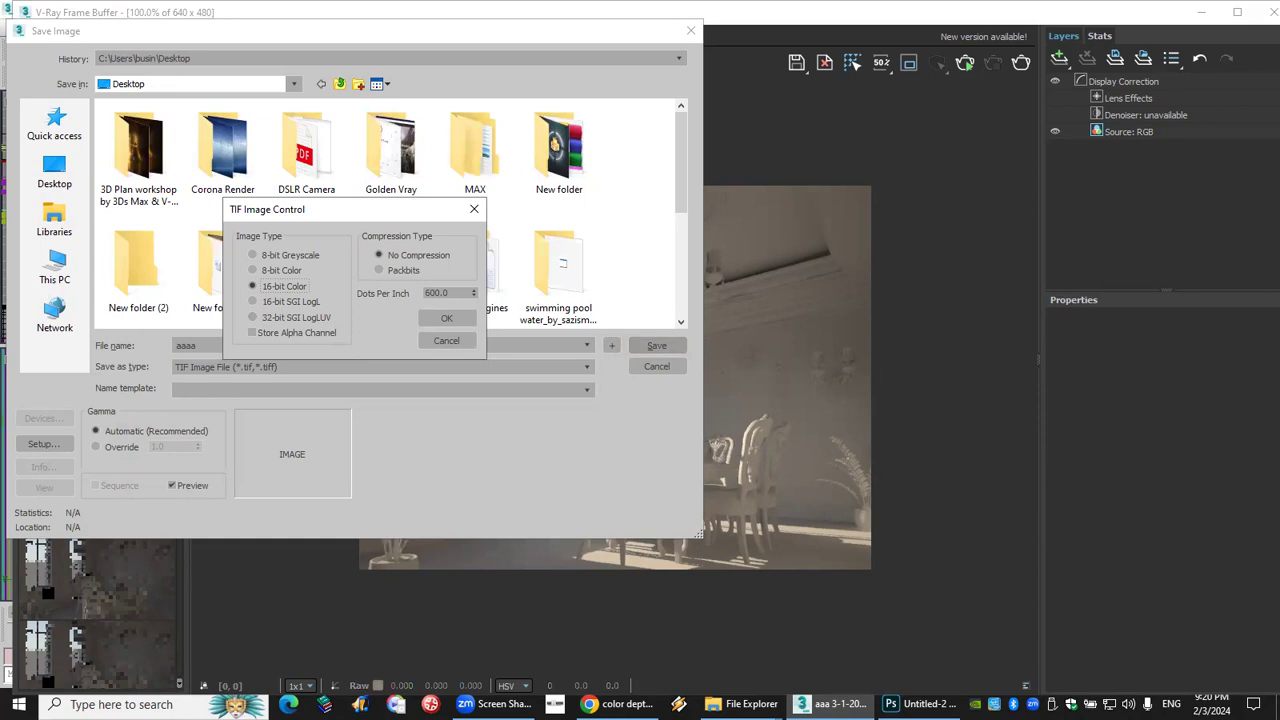
{"action": "key", "text": "alt+Tab"}
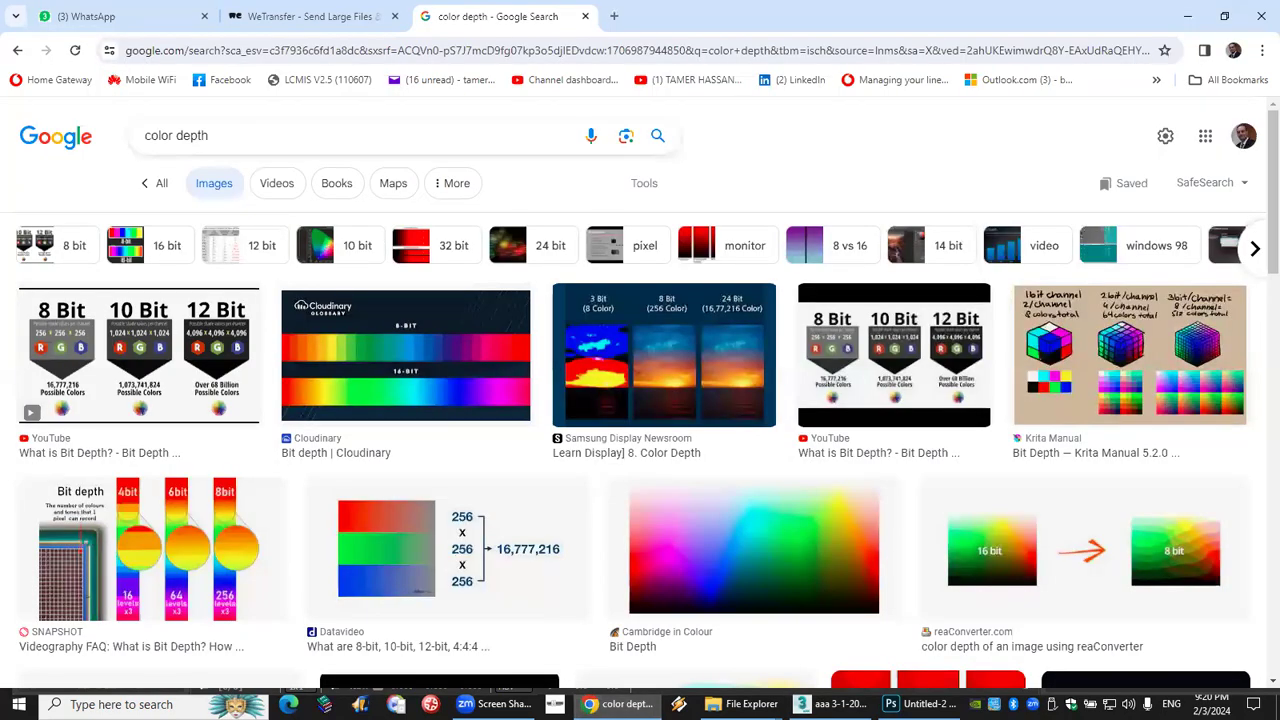
{"action": "left_click", "coordinate": [590, 378]}
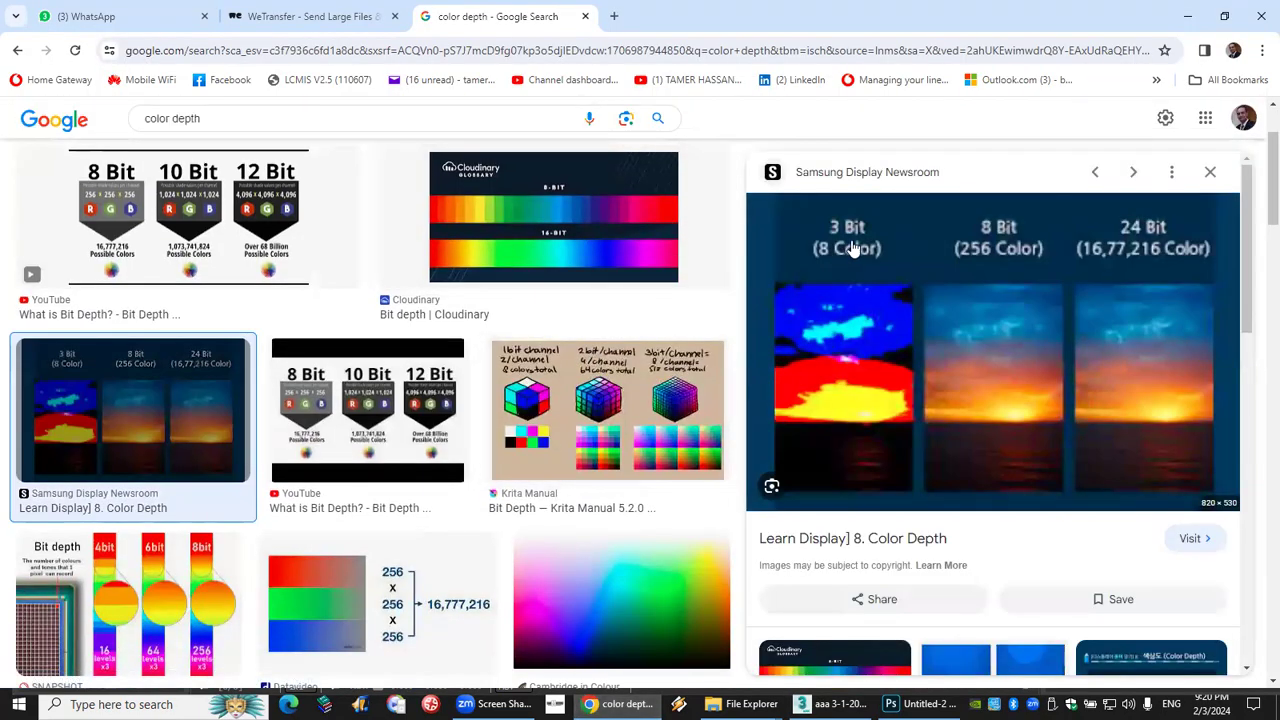
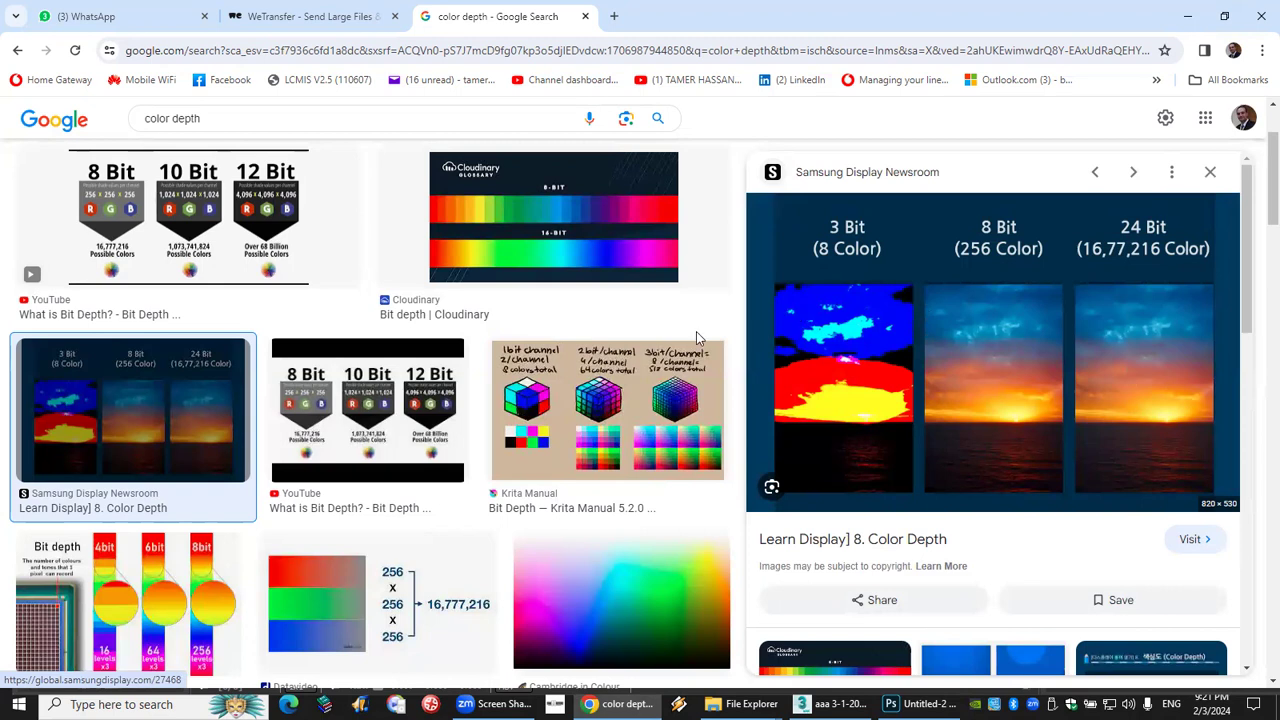
Preview the Cloudinary, SNAPSHOT, TechTerms and reaConverter color depth images in turn.
{"action": "left_click", "coordinate": [588, 228]}
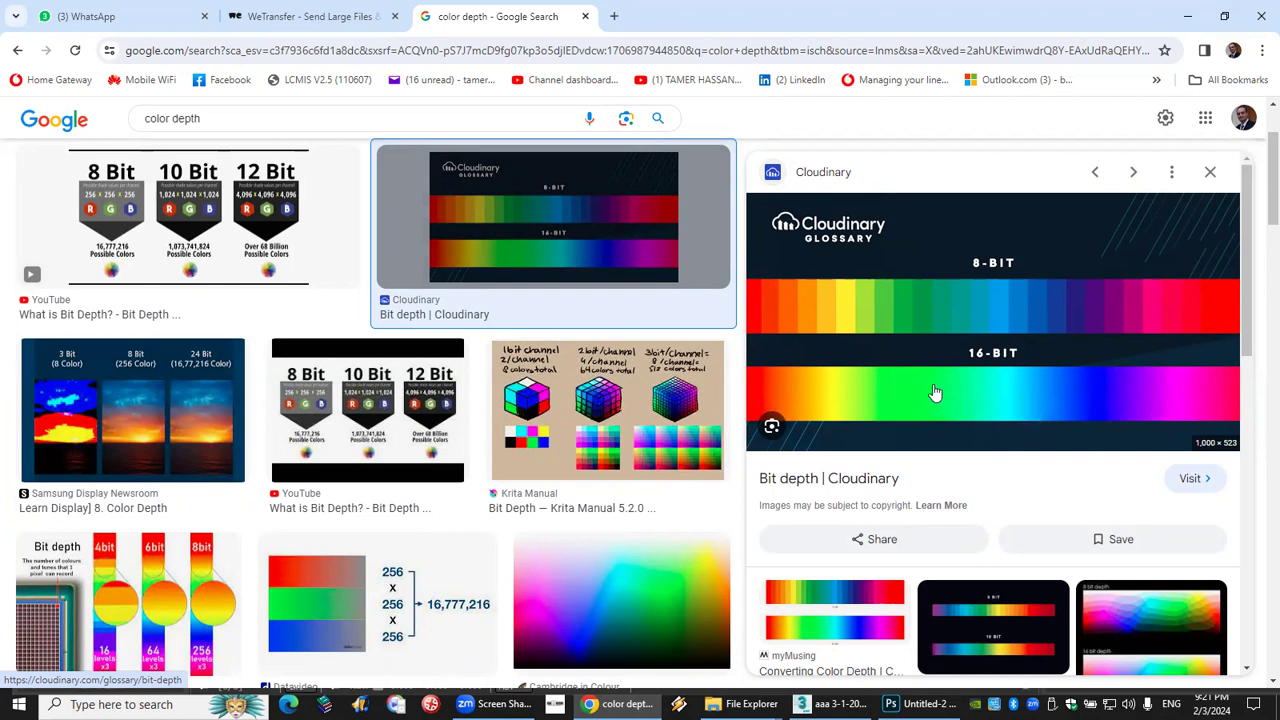
{"action": "left_click", "coordinate": [172, 594]}
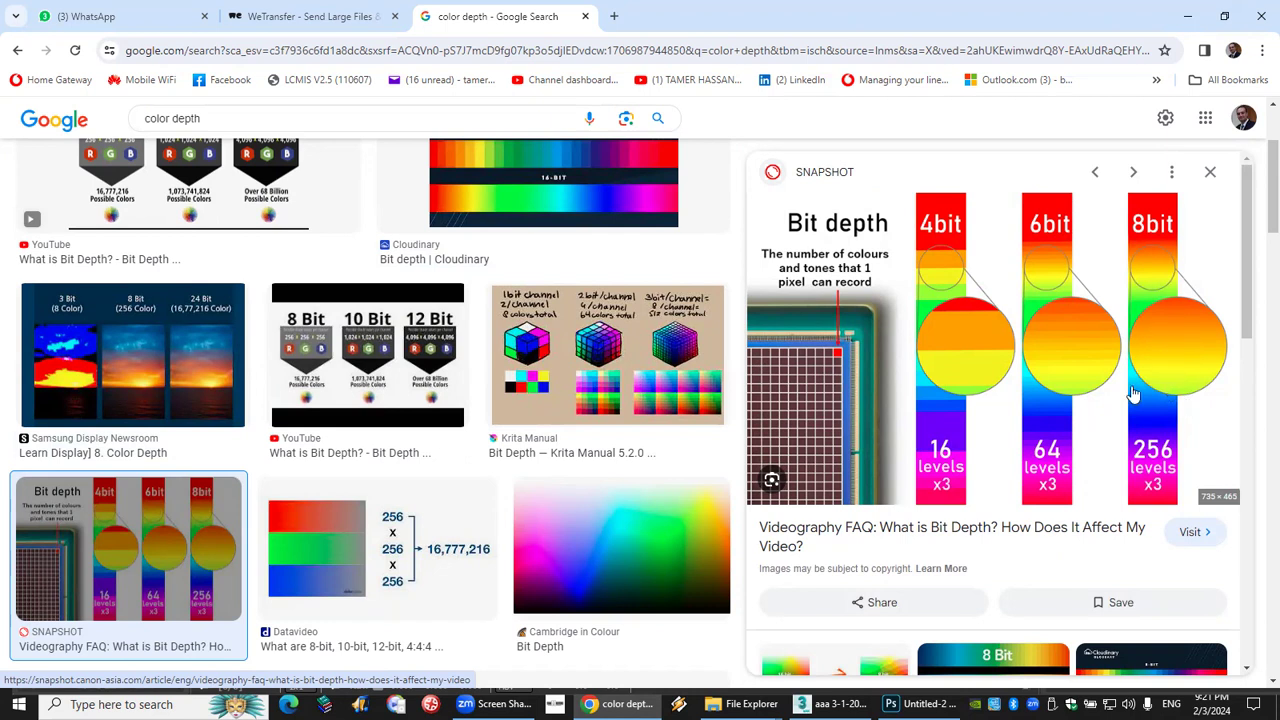
{"action": "scroll", "coordinate": [940, 488], "scroll_direction": "down", "scroll_amount": 3}
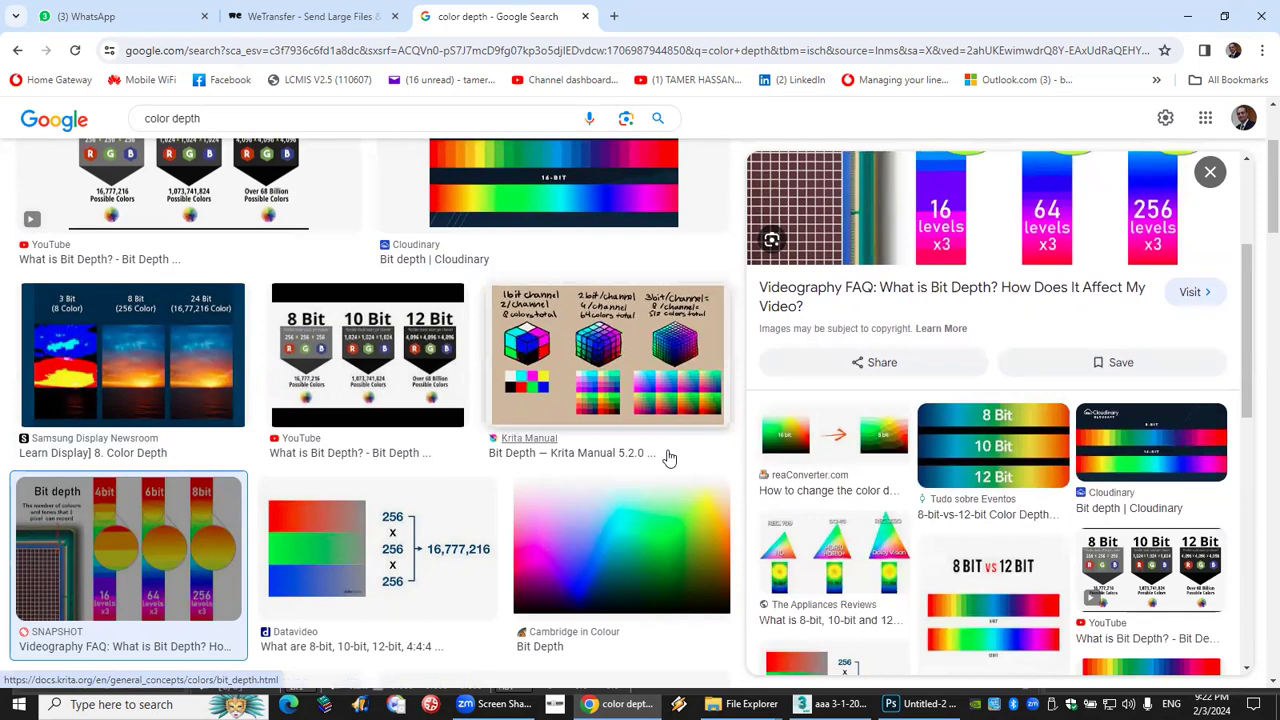
{"action": "scroll", "coordinate": [666, 457], "scroll_direction": "down", "scroll_amount": 3}
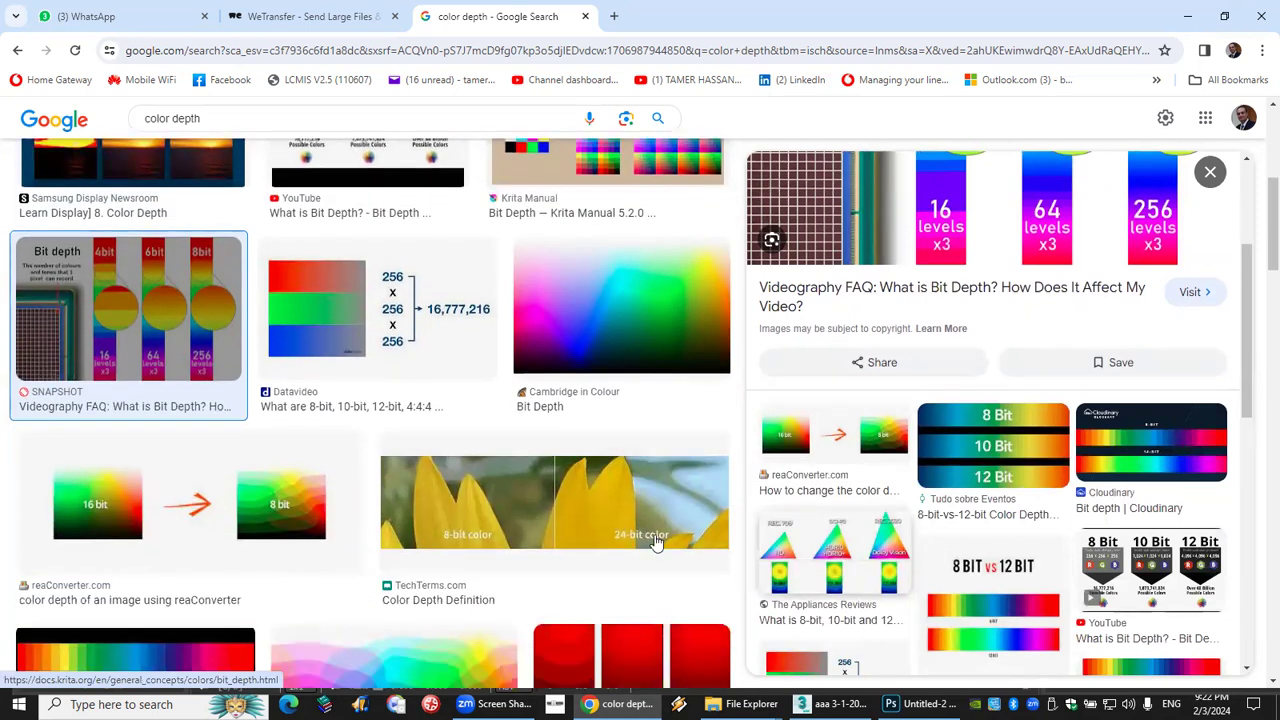
{"action": "left_click", "coordinate": [536, 514]}
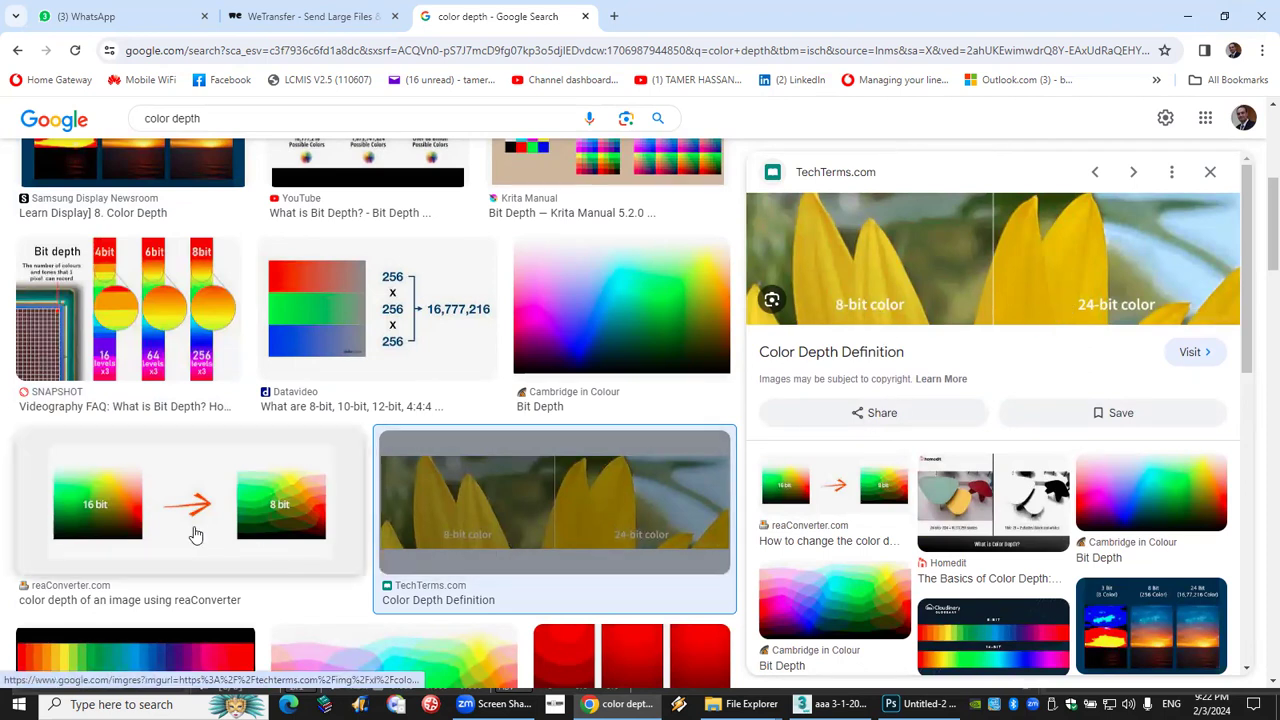
{"action": "left_click", "coordinate": [106, 515]}
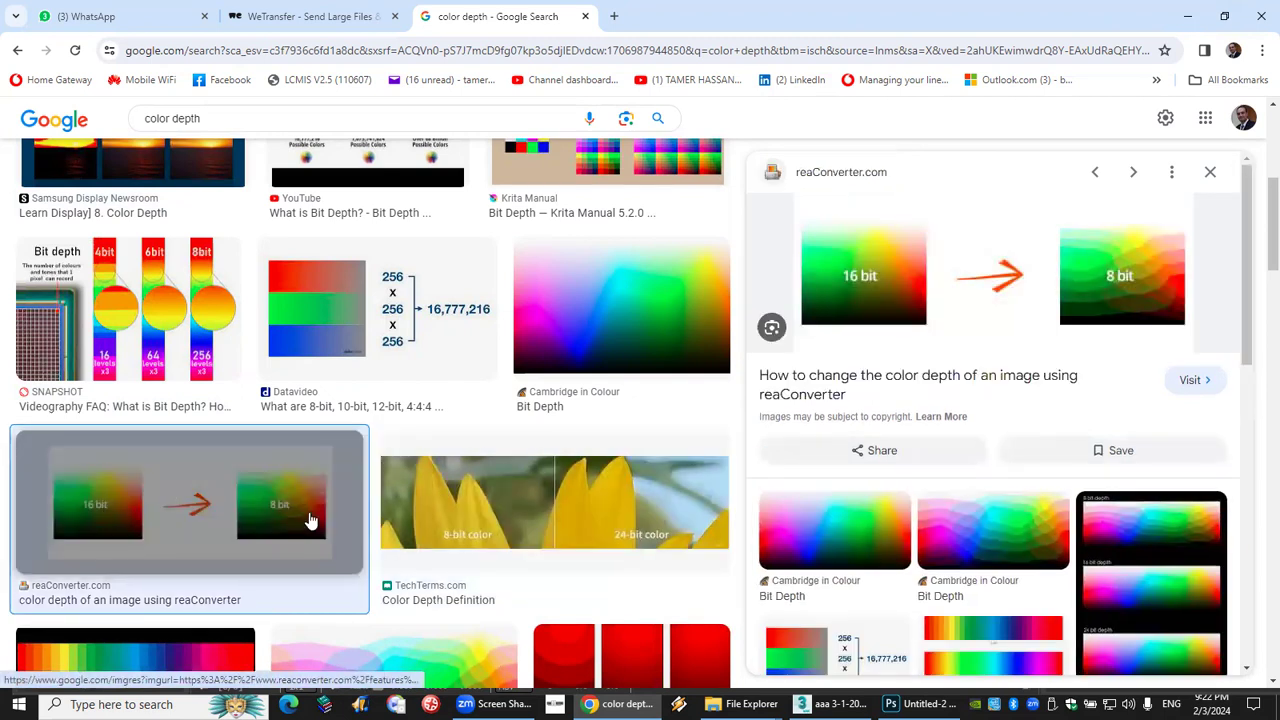
{"action": "scroll", "coordinate": [160, 430], "scroll_direction": "up", "scroll_amount": 1}
Copy the Bit depth chart image and send it in the WhatsApp group chat.
{"action": "right_click", "coordinate": [155, 410]}
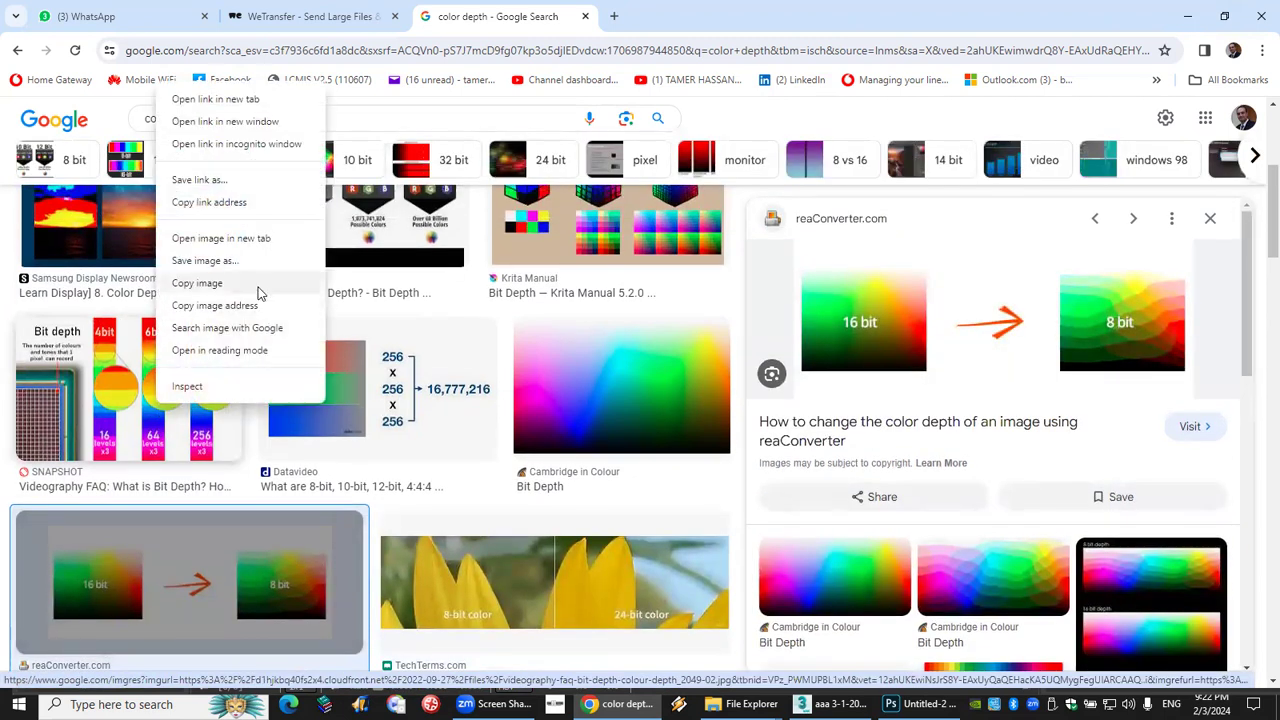
{"action": "left_click", "coordinate": [257, 287]}
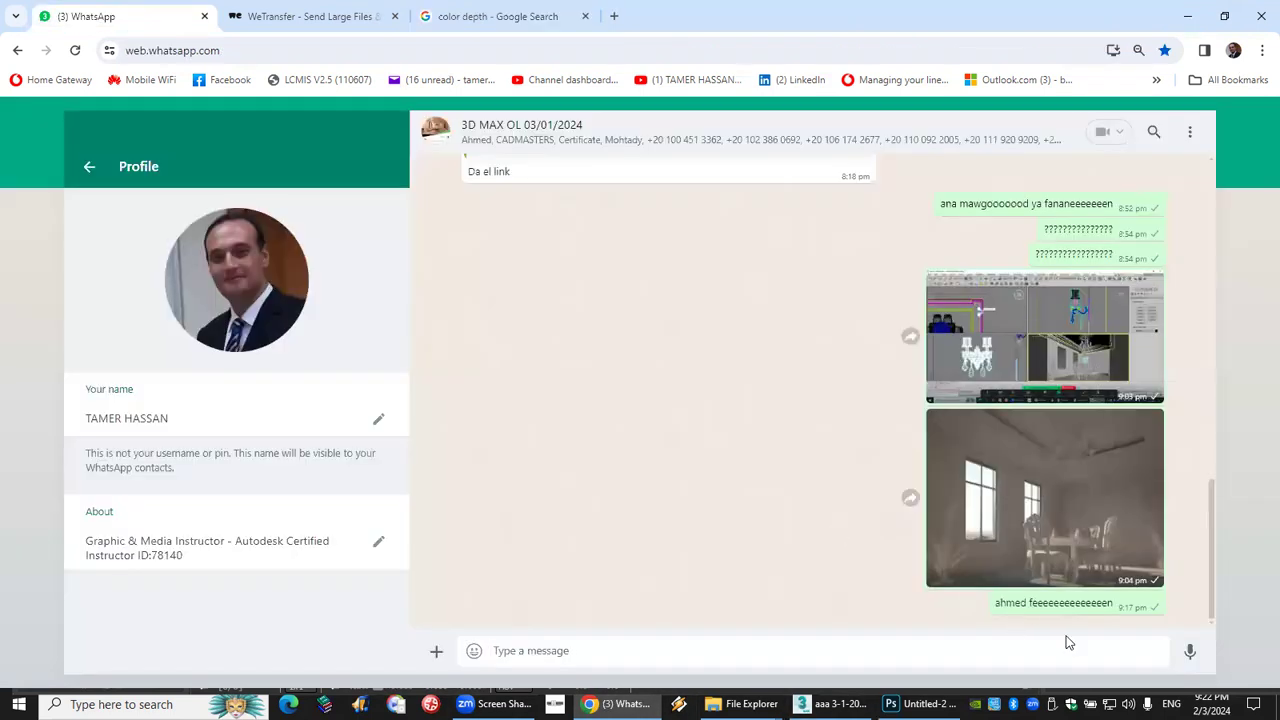
{"action": "right_click", "coordinate": [1068, 645]}
{"action": "right_click", "coordinate": [1074, 658]}
{"action": "left_click", "coordinate": [974, 480]}
{"action": "key", "text": "Return"}
{"action": "mouse_move", "coordinate": [918, 704]}
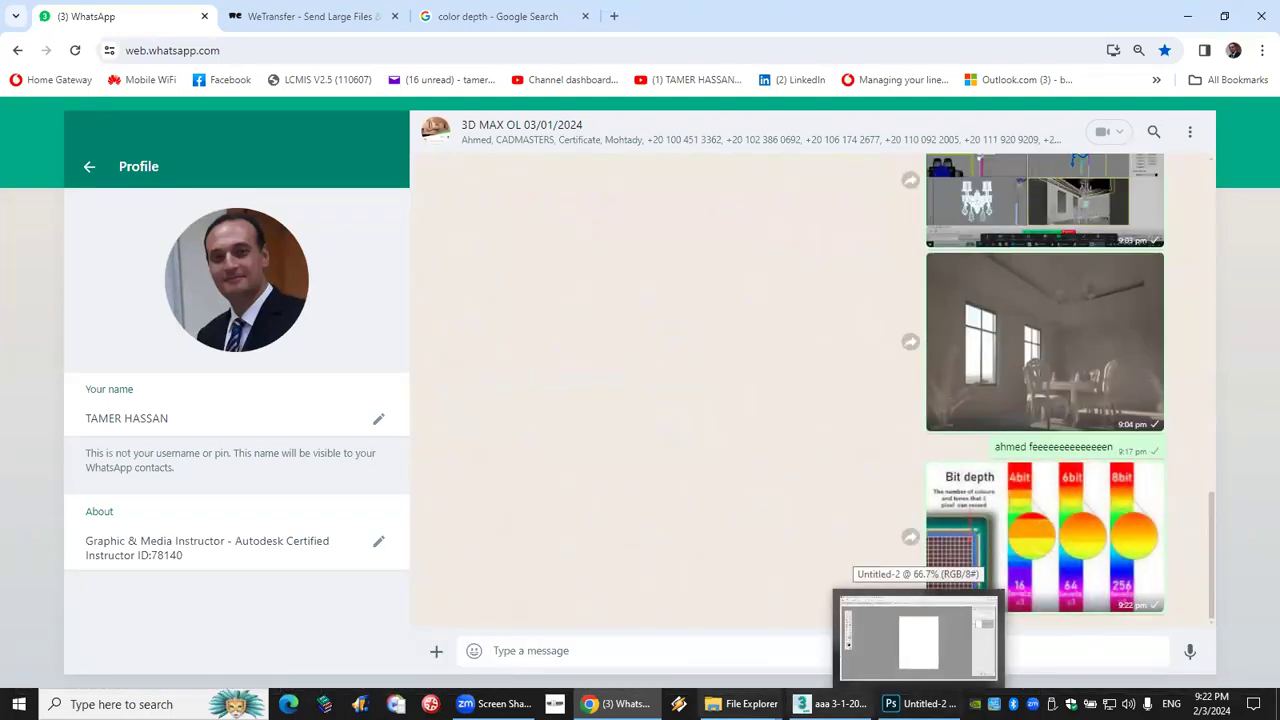
Browse further results, previewing the Blender Artists apple and Understanding Graphic design images.
{"action": "left_click", "coordinate": [475, 16]}
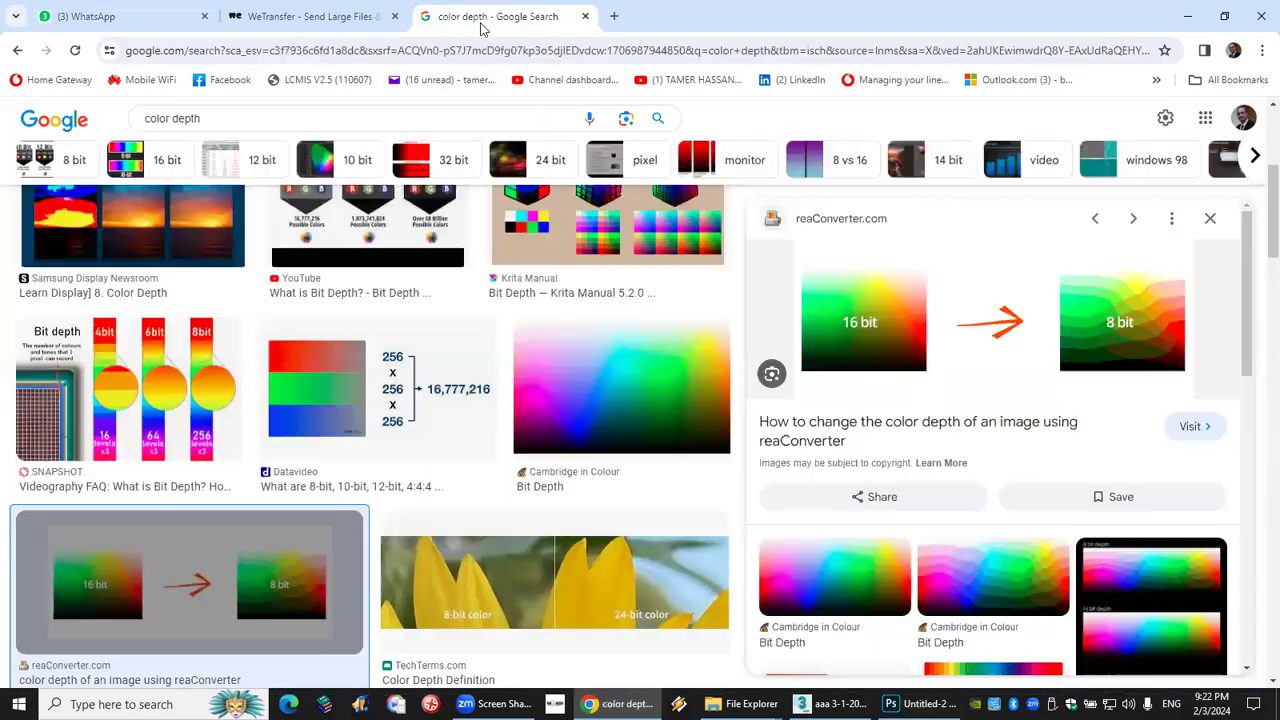
{"action": "scroll", "coordinate": [517, 403], "scroll_direction": "down", "scroll_amount": 3}
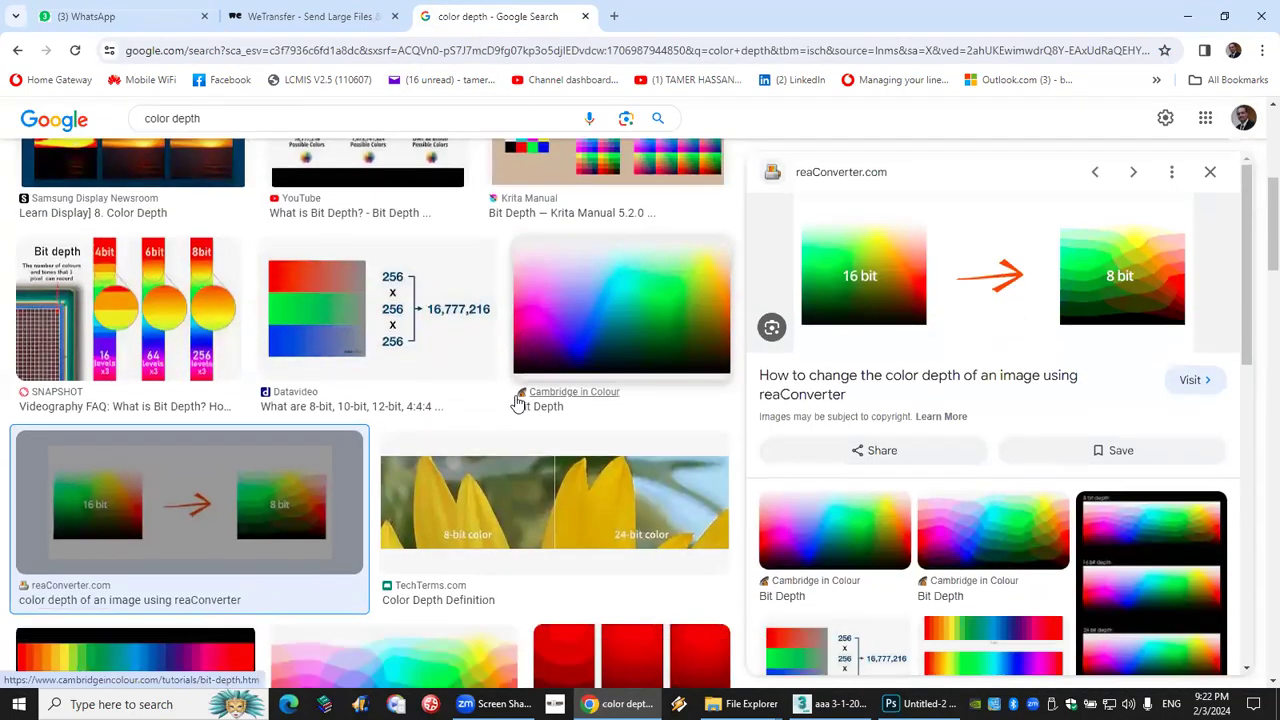
{"action": "scroll", "coordinate": [517, 403], "scroll_direction": "down", "scroll_amount": 2}
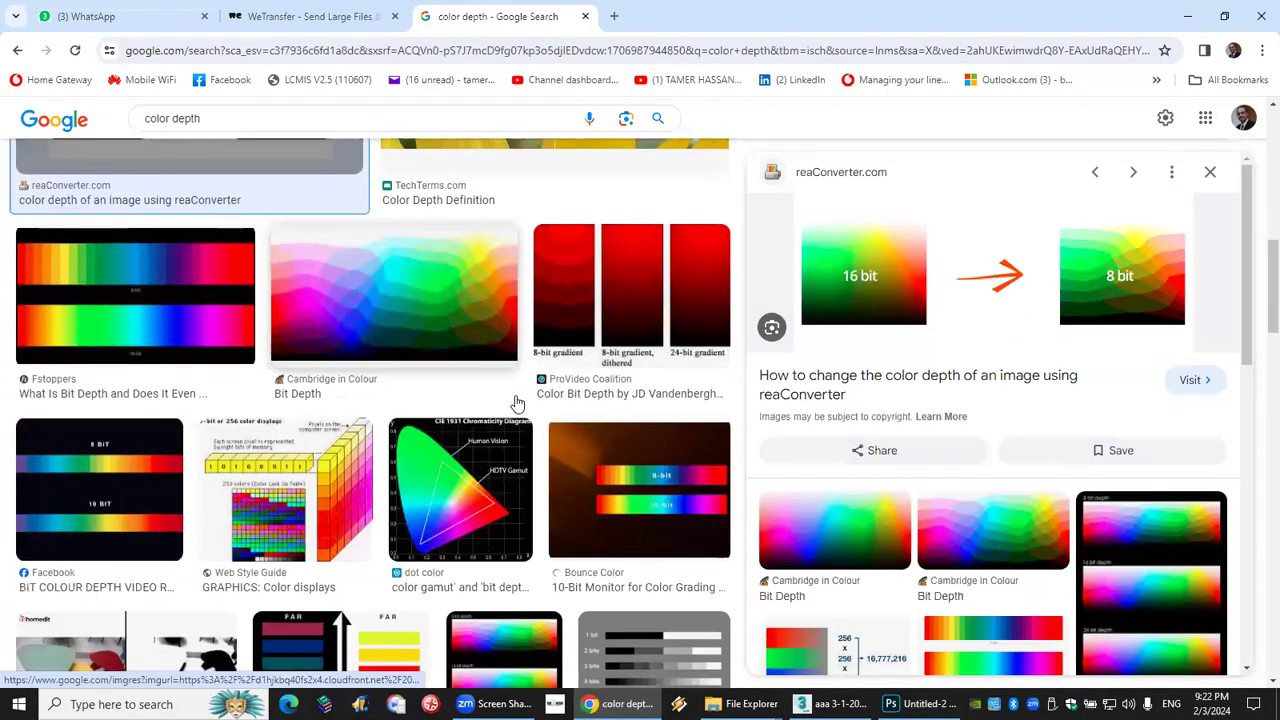
{"action": "scroll", "coordinate": [517, 403], "scroll_direction": "down", "scroll_amount": 3}
{"action": "scroll", "coordinate": [517, 403], "scroll_direction": "down", "scroll_amount": 3}
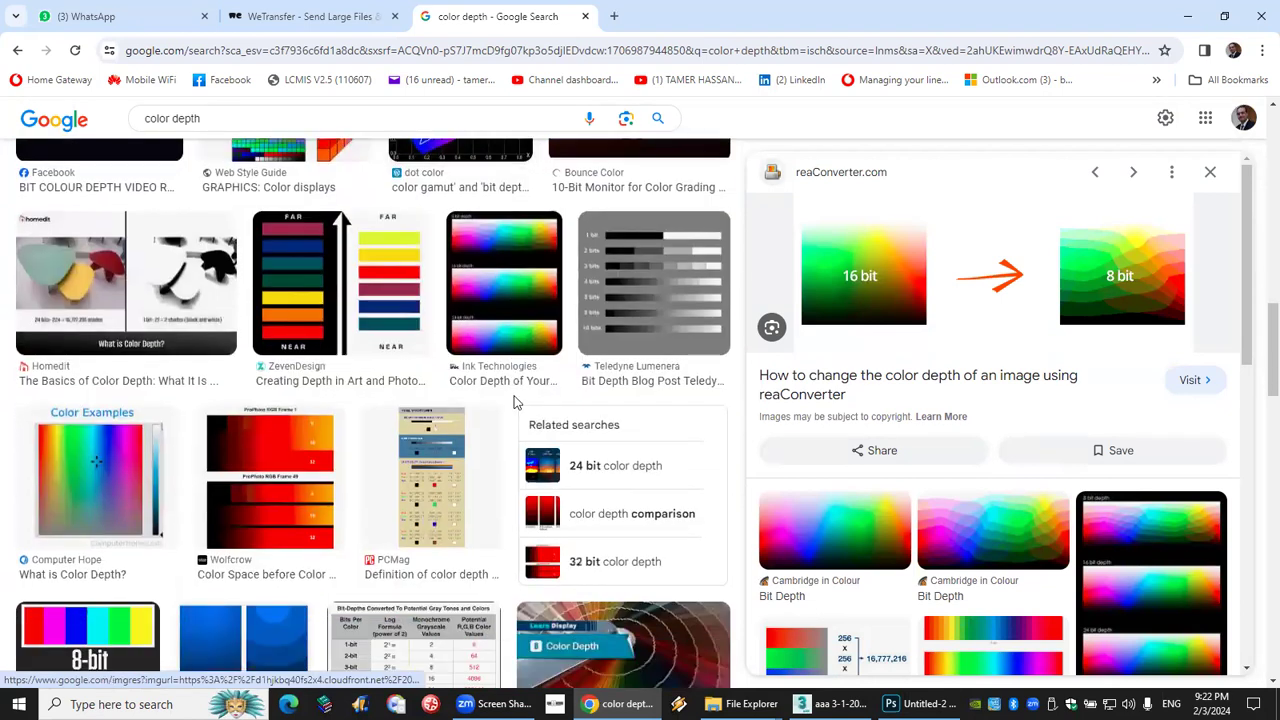
{"action": "scroll", "coordinate": [517, 403], "scroll_direction": "down", "scroll_amount": 3}
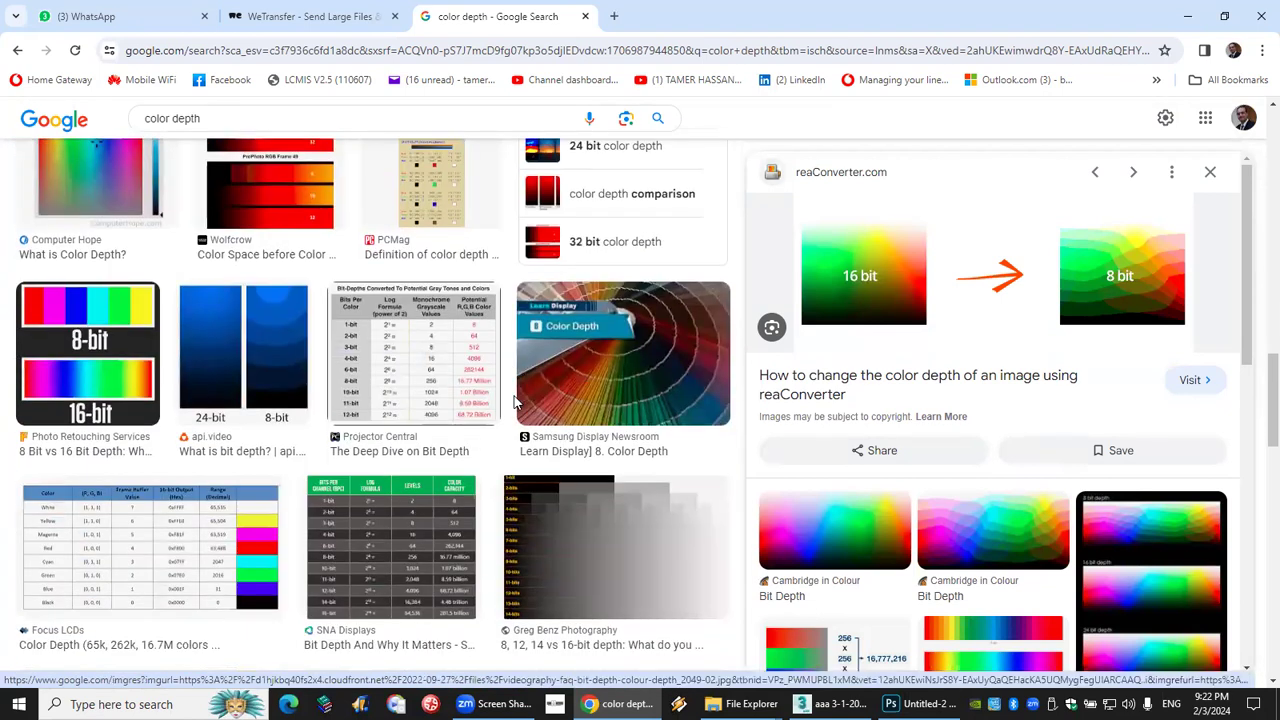
{"action": "scroll", "coordinate": [517, 403], "scroll_direction": "down", "scroll_amount": 3}
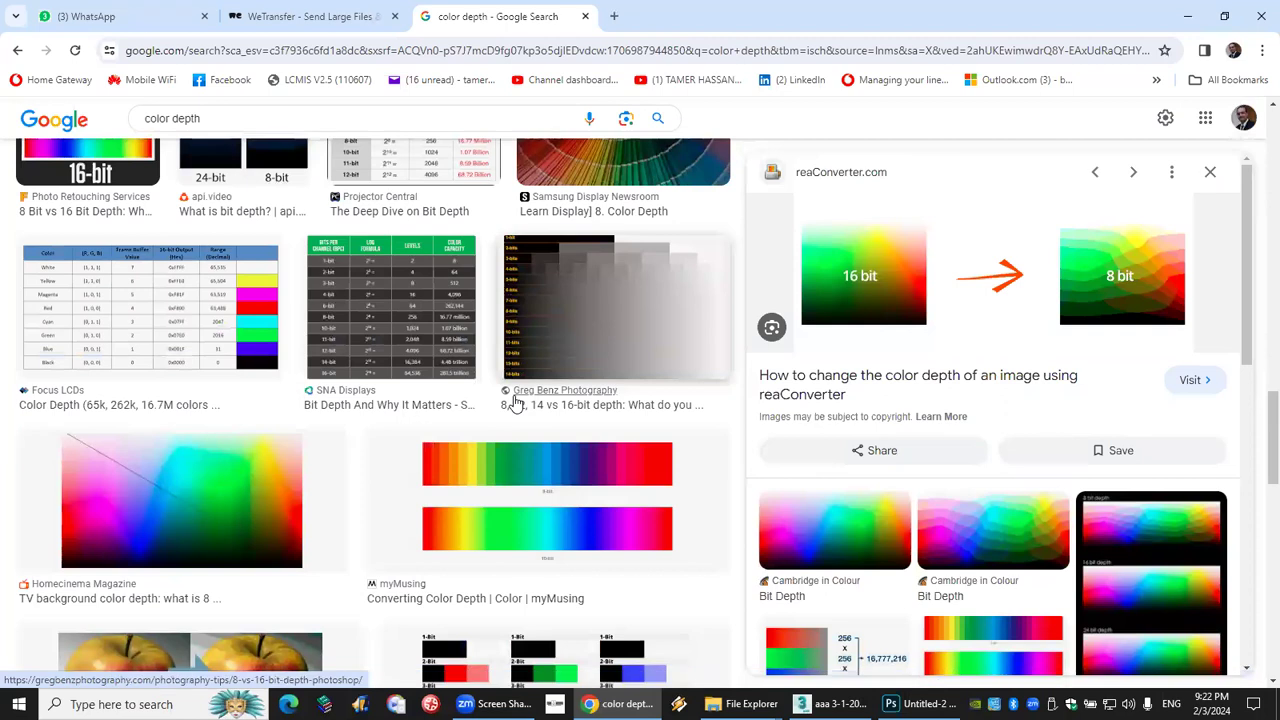
{"action": "scroll", "coordinate": [517, 403], "scroll_direction": "down", "scroll_amount": 2}
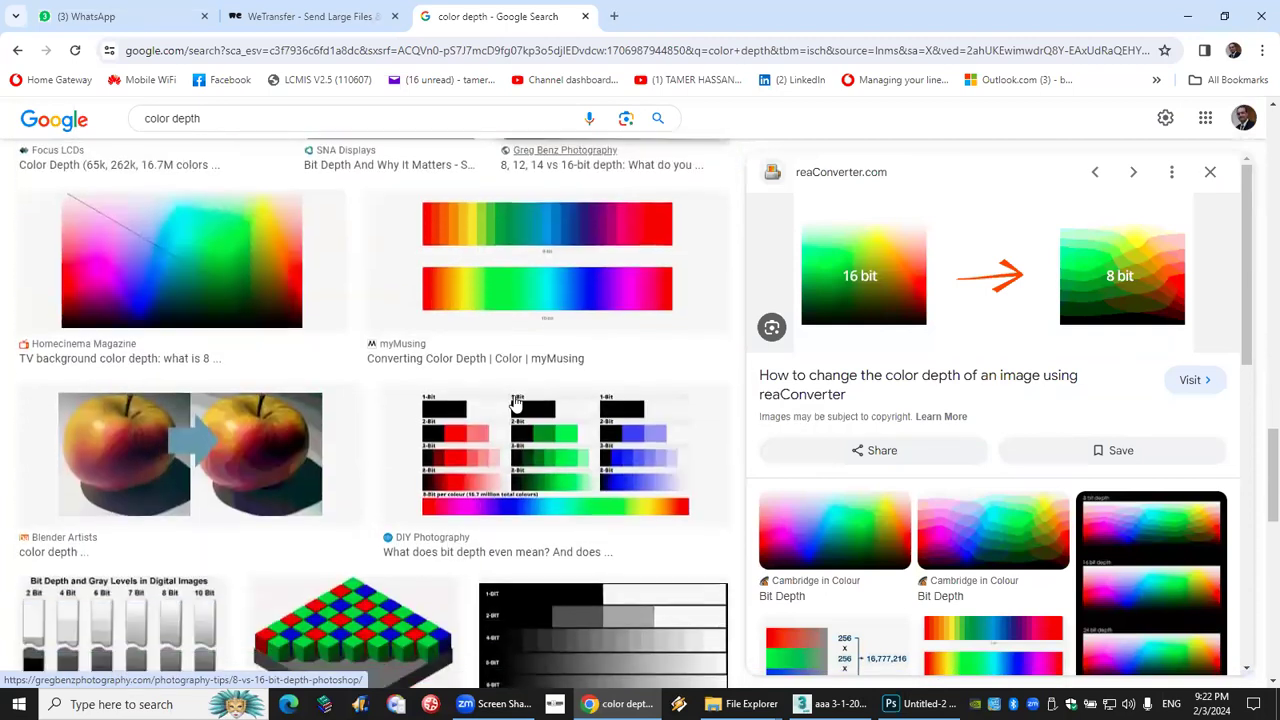
{"action": "left_click", "coordinate": [289, 440]}
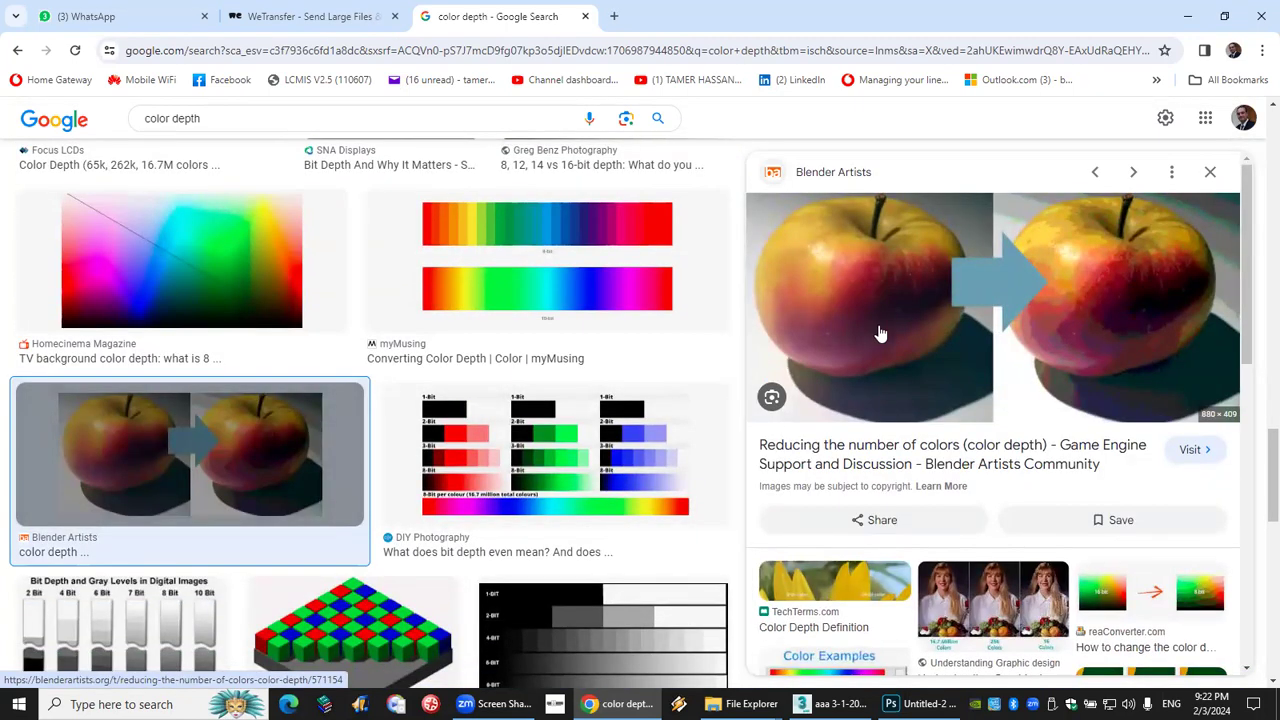
{"action": "left_click", "coordinate": [1005, 600]}
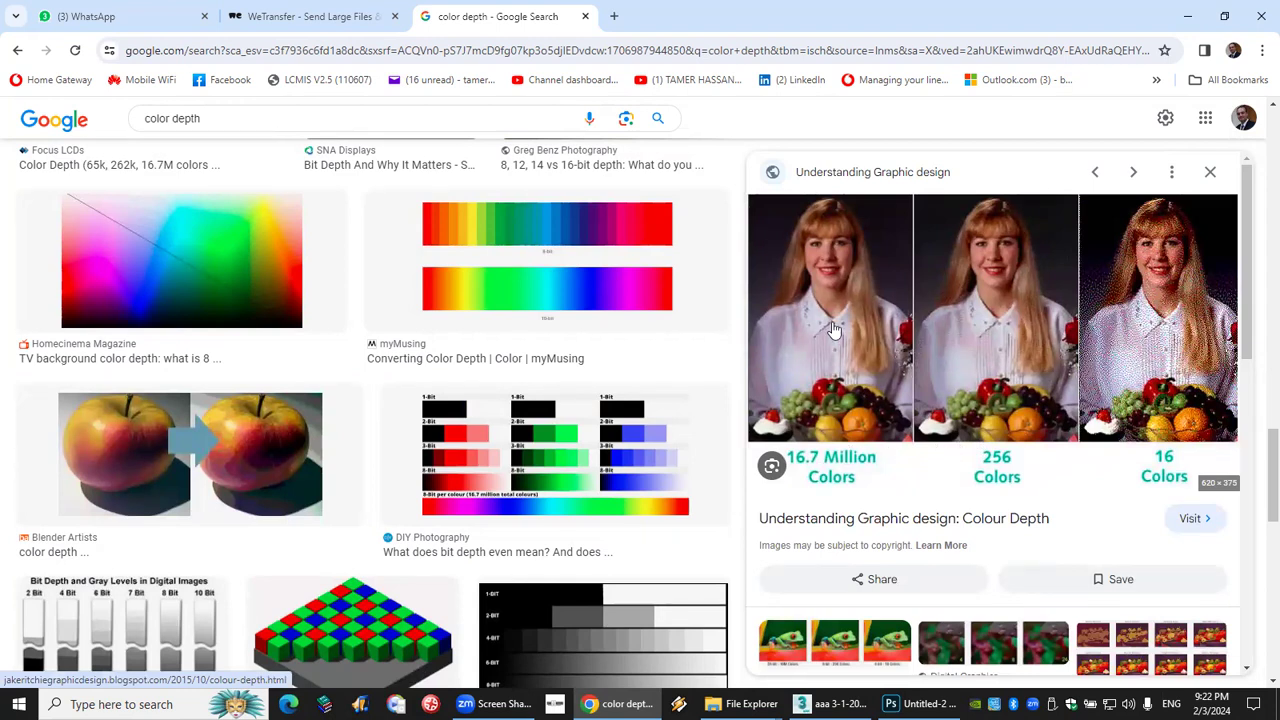
Copy the colour depth comparison image and send it to the 3D MAX group chat.
{"action": "right_click", "coordinate": [916, 314]}
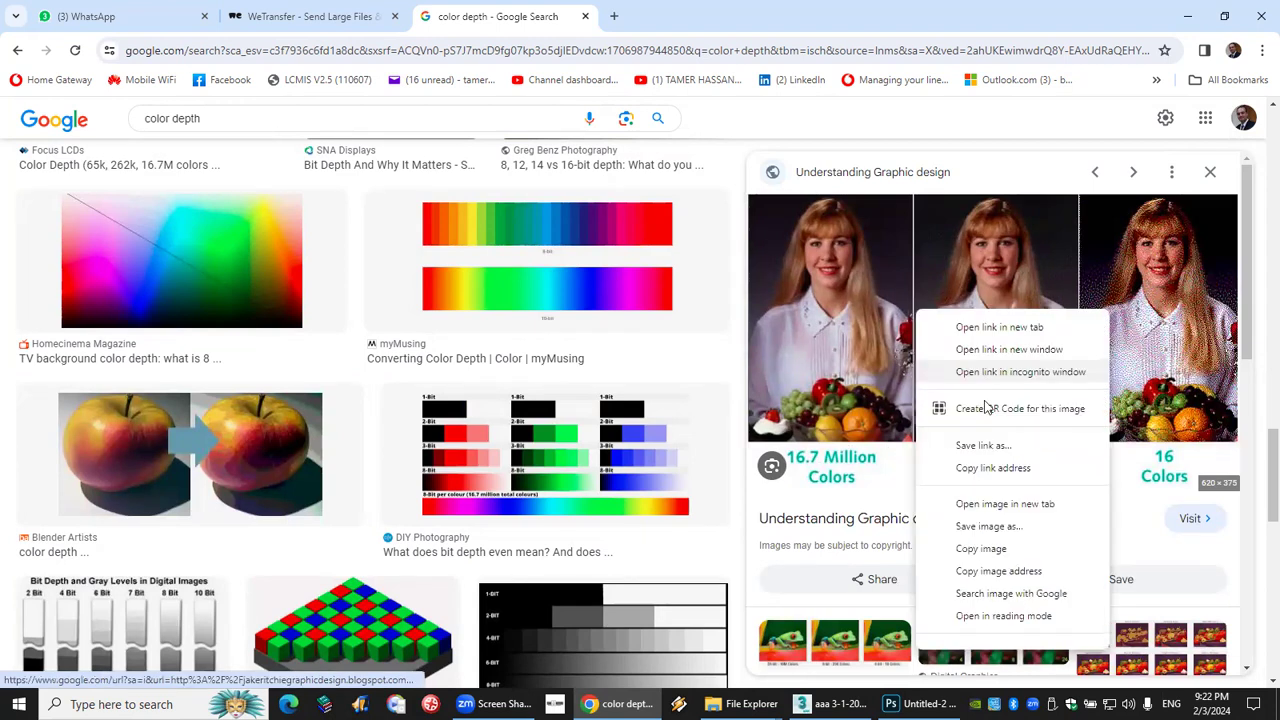
{"action": "left_click", "coordinate": [980, 549]}
{"action": "left_click", "coordinate": [130, 18]}
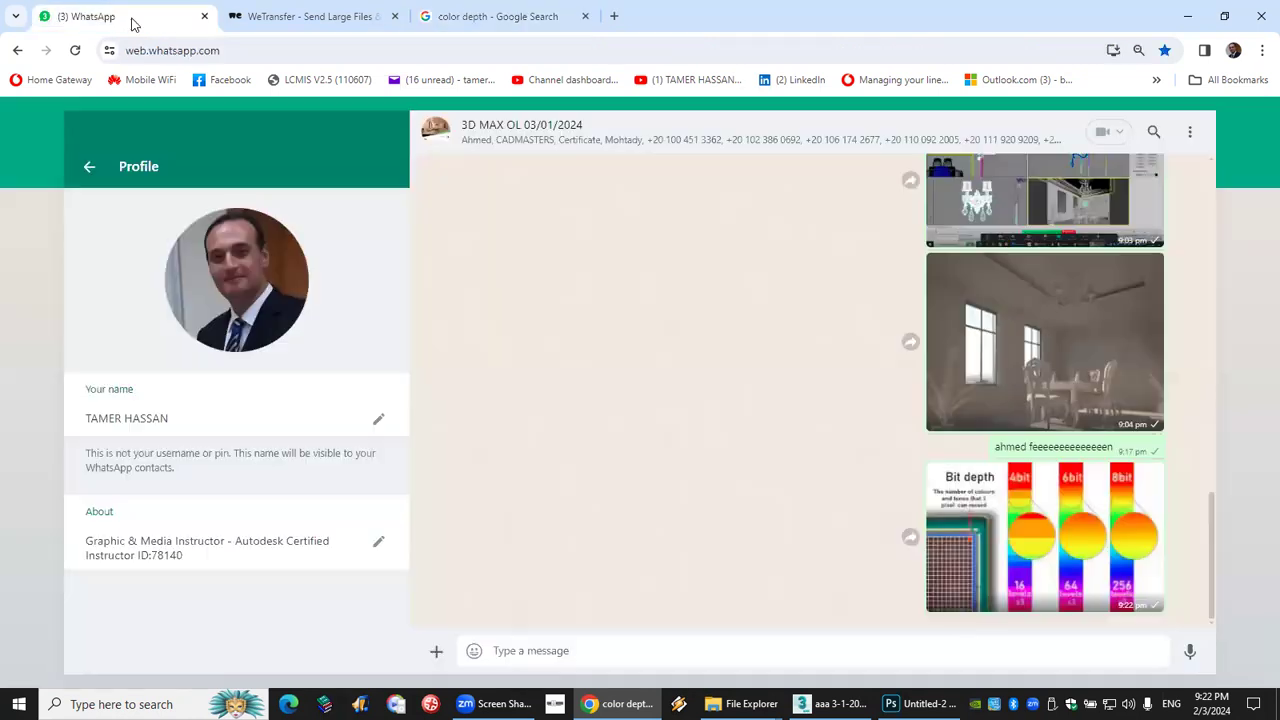
{"action": "right_click", "coordinate": [1067, 651]}
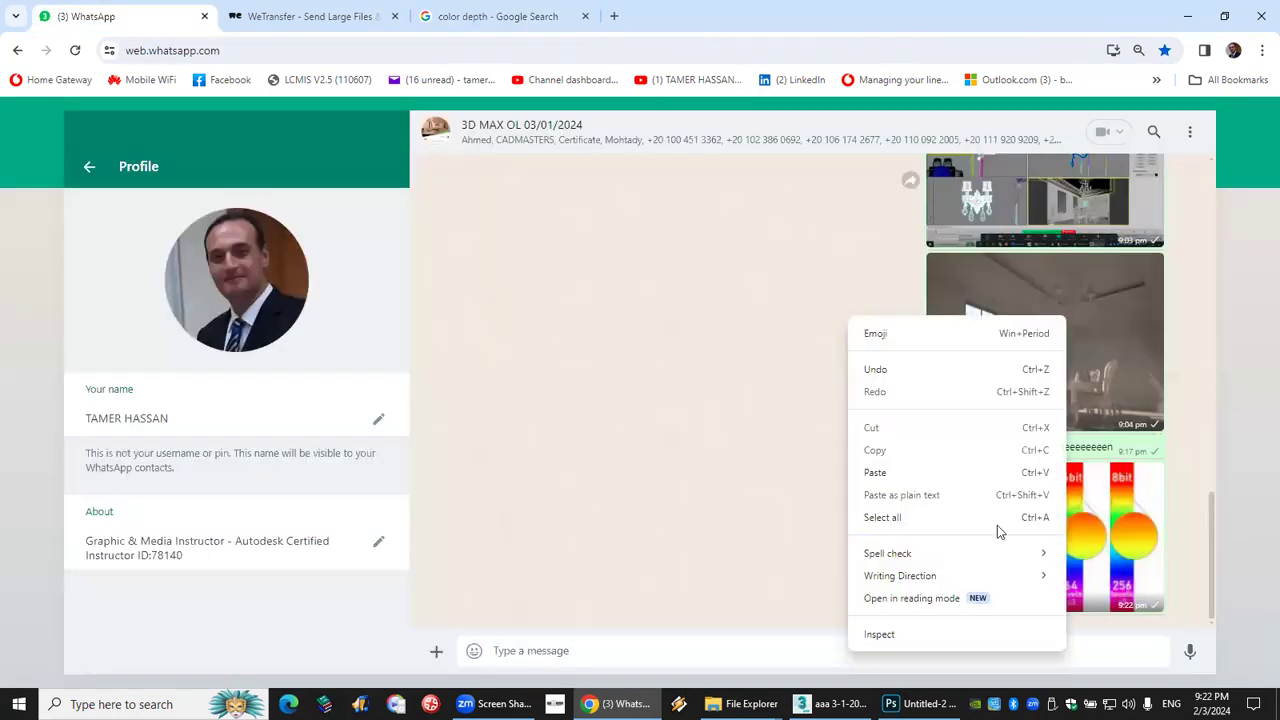
{"action": "left_click", "coordinate": [962, 477]}
{"action": "left_click", "coordinate": [1183, 640]}
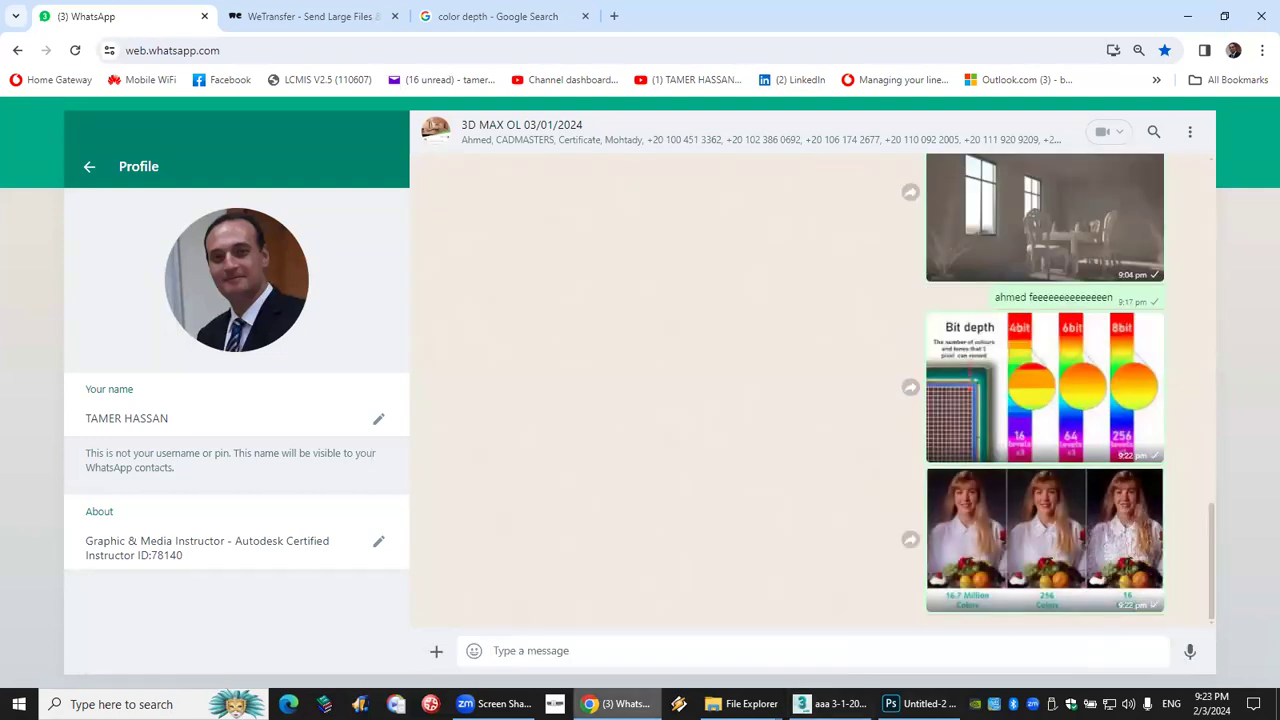
Browse more results, previewing the Wikipedia and Ink Technologies color depth images.
{"action": "left_click", "coordinate": [475, 17]}
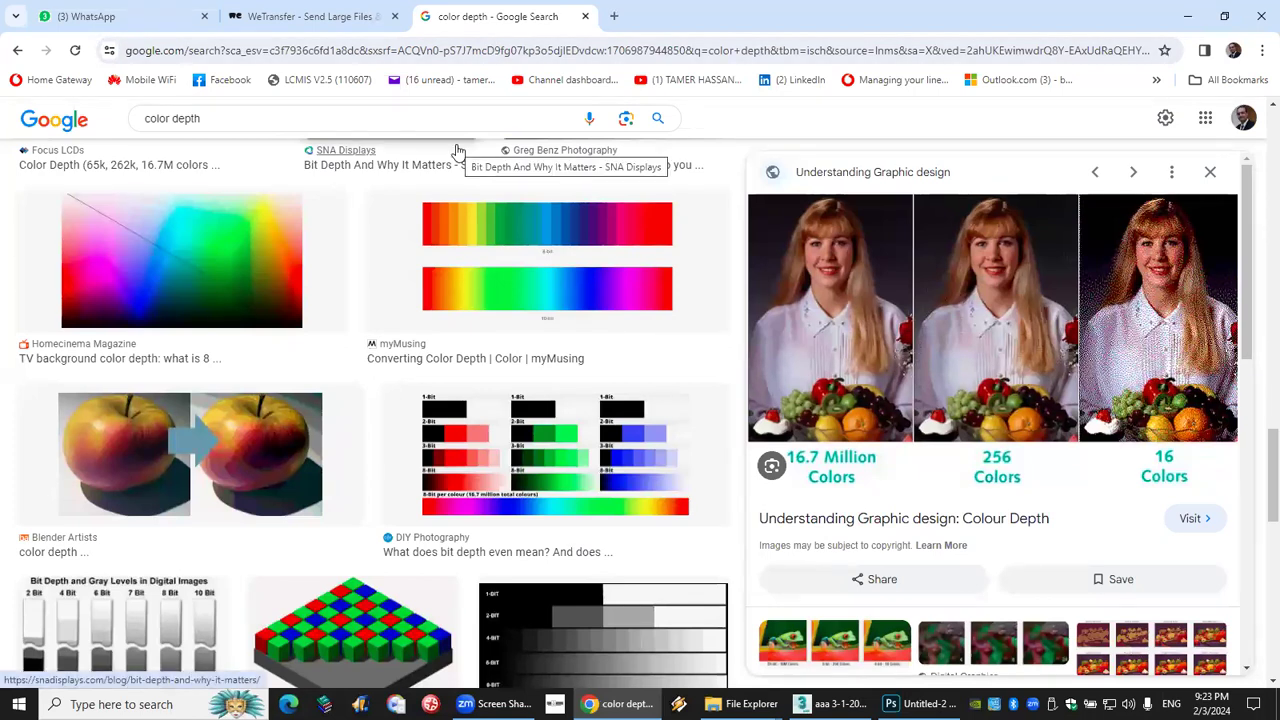
{"action": "scroll", "coordinate": [365, 301], "scroll_direction": "down", "scroll_amount": 5}
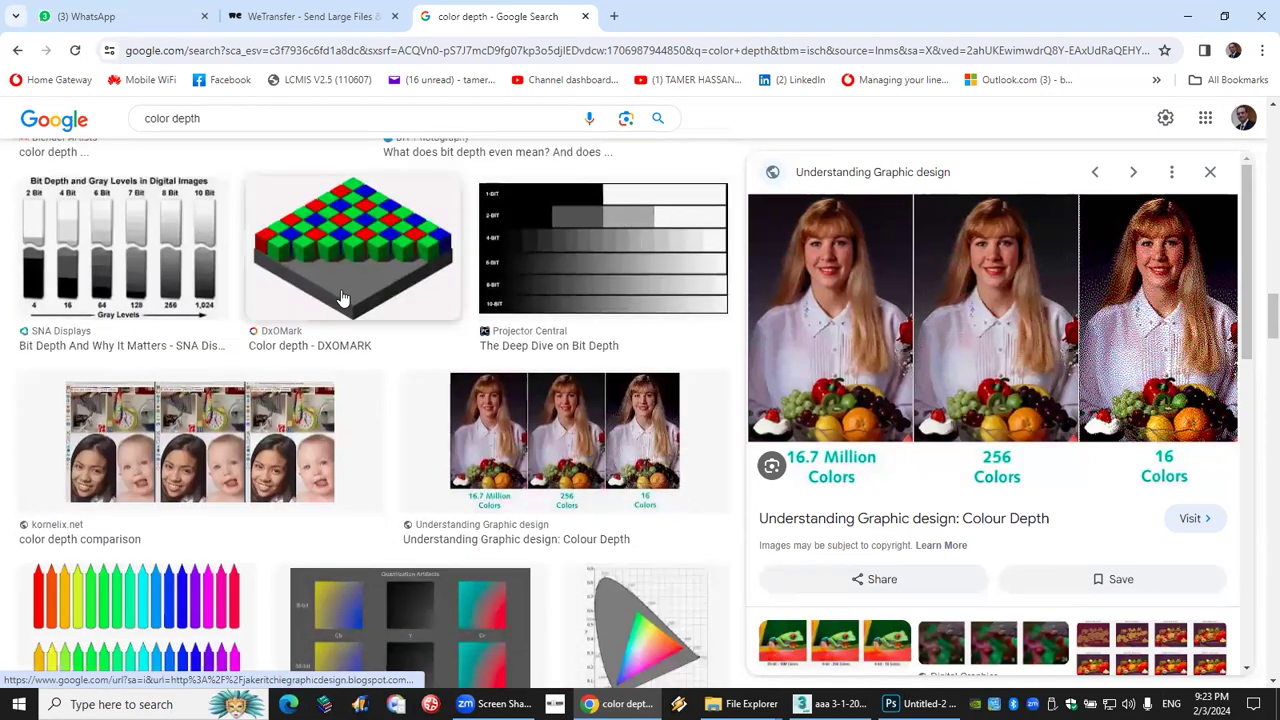
{"action": "scroll", "coordinate": [443, 334], "scroll_direction": "down", "scroll_amount": 3}
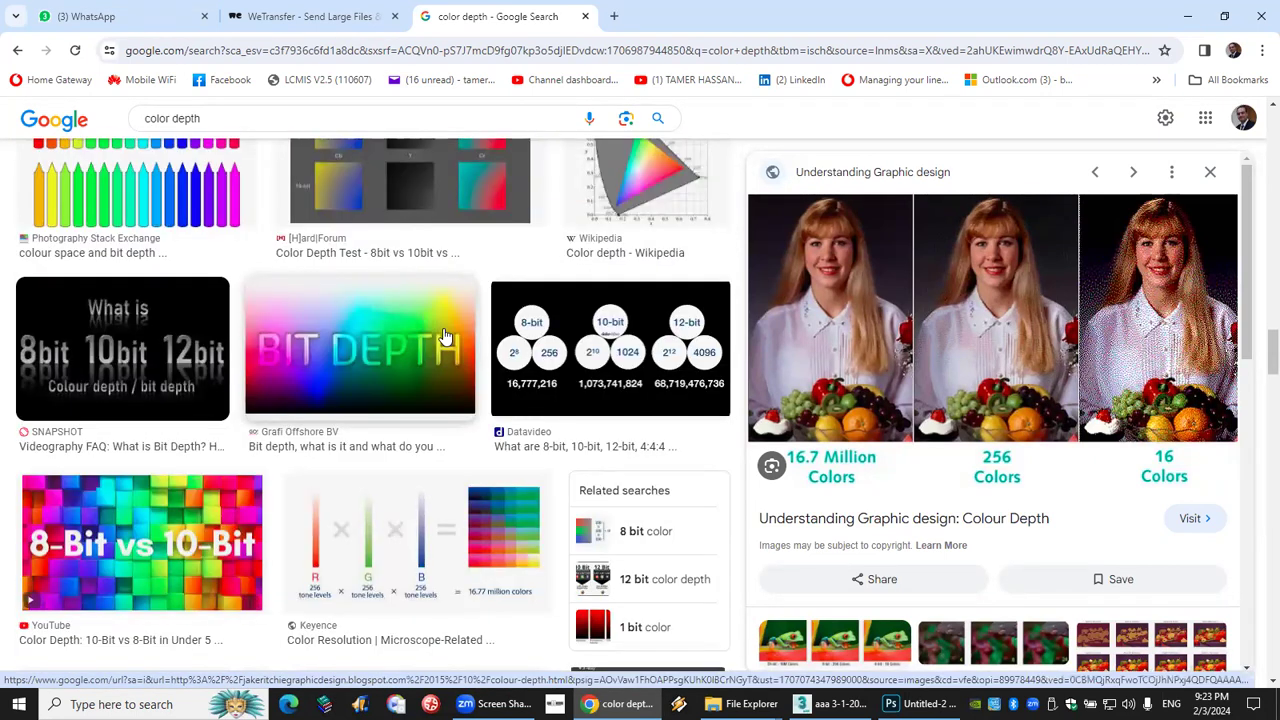
{"action": "scroll", "coordinate": [445, 336], "scroll_direction": "down", "scroll_amount": 2}
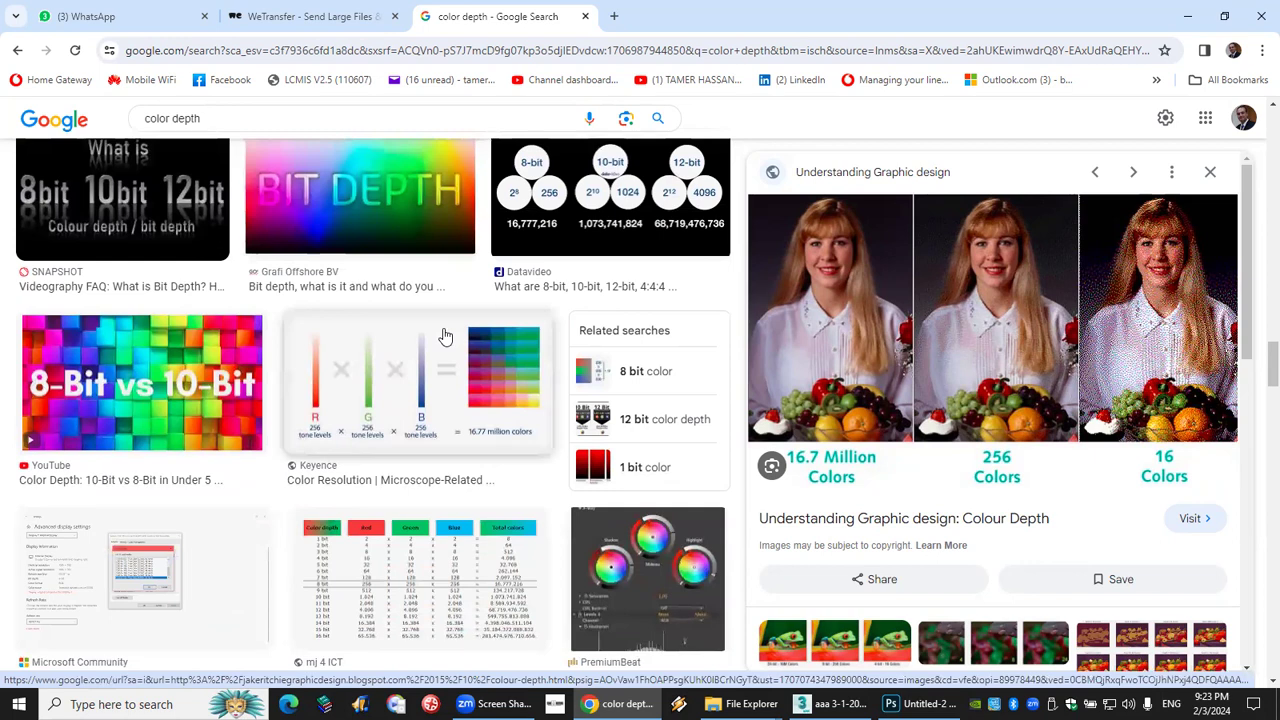
{"action": "scroll", "coordinate": [445, 336], "scroll_direction": "down", "scroll_amount": 1}
{"action": "scroll", "coordinate": [445, 336], "scroll_direction": "down", "scroll_amount": 4}
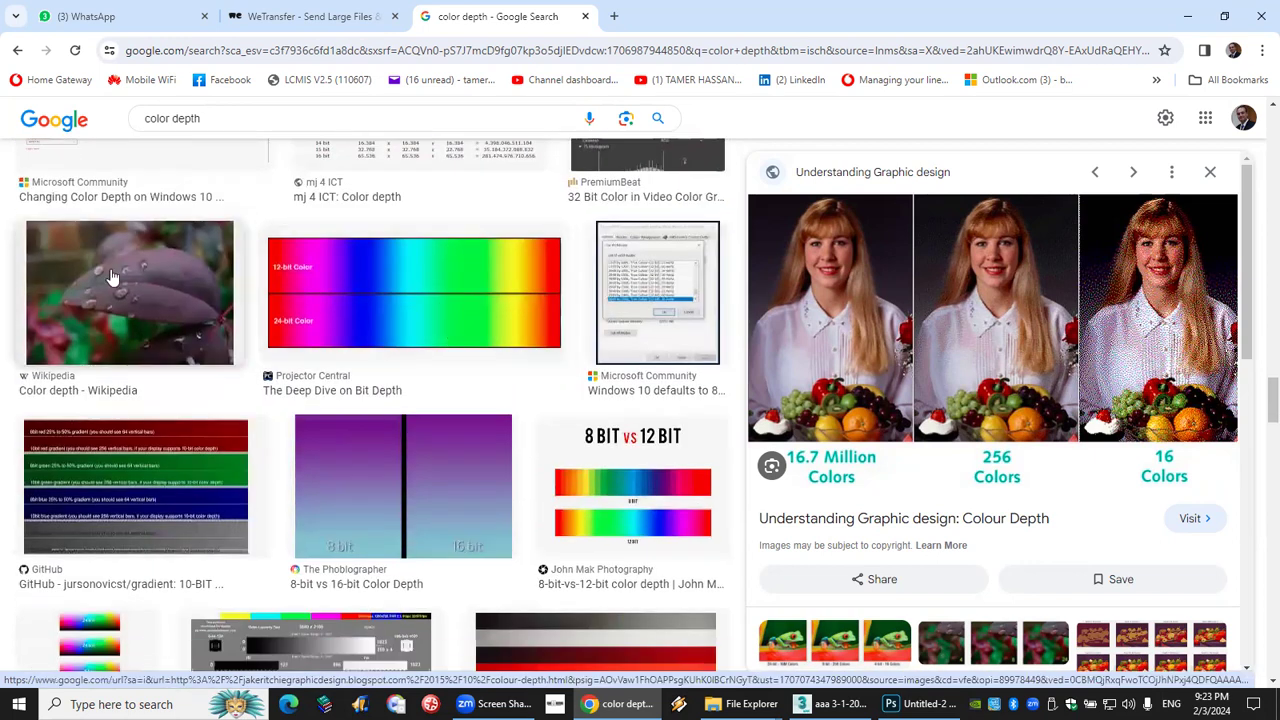
{"action": "left_click", "coordinate": [112, 277]}
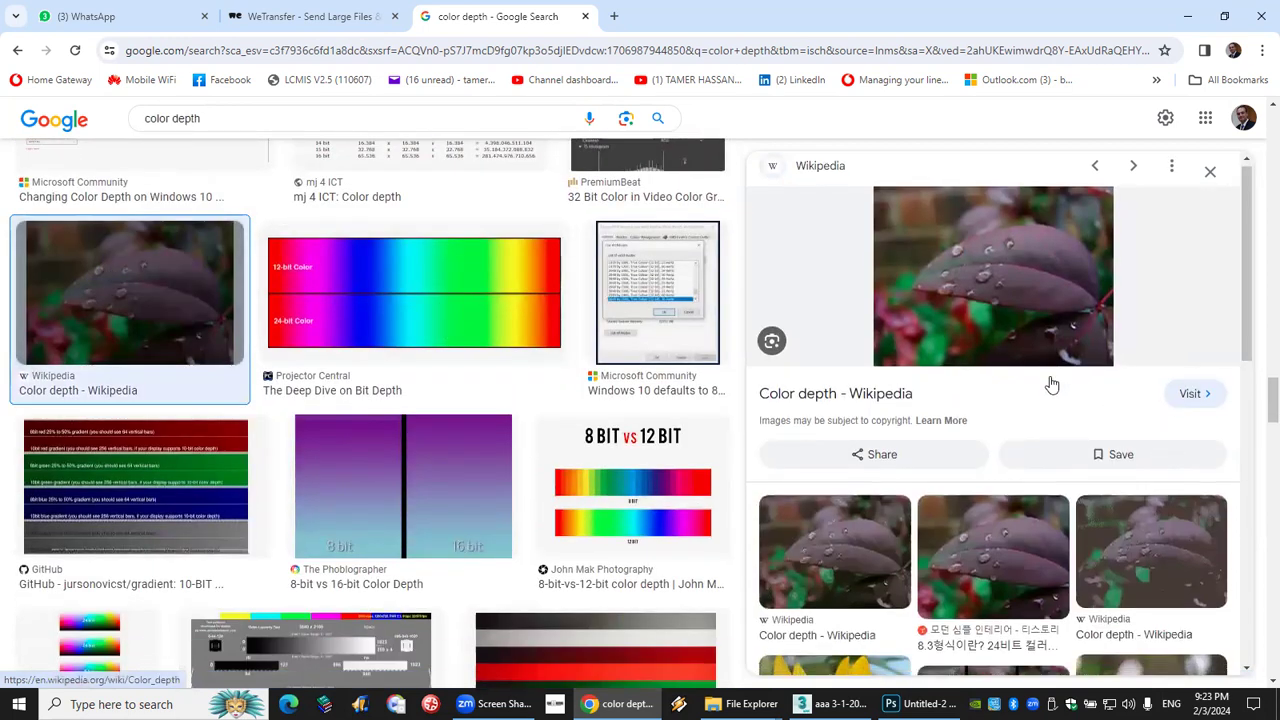
{"action": "scroll", "coordinate": [1000, 410], "scroll_direction": "down", "scroll_amount": 2}
{"action": "scroll", "coordinate": [1100, 440], "scroll_direction": "down", "scroll_amount": 3}
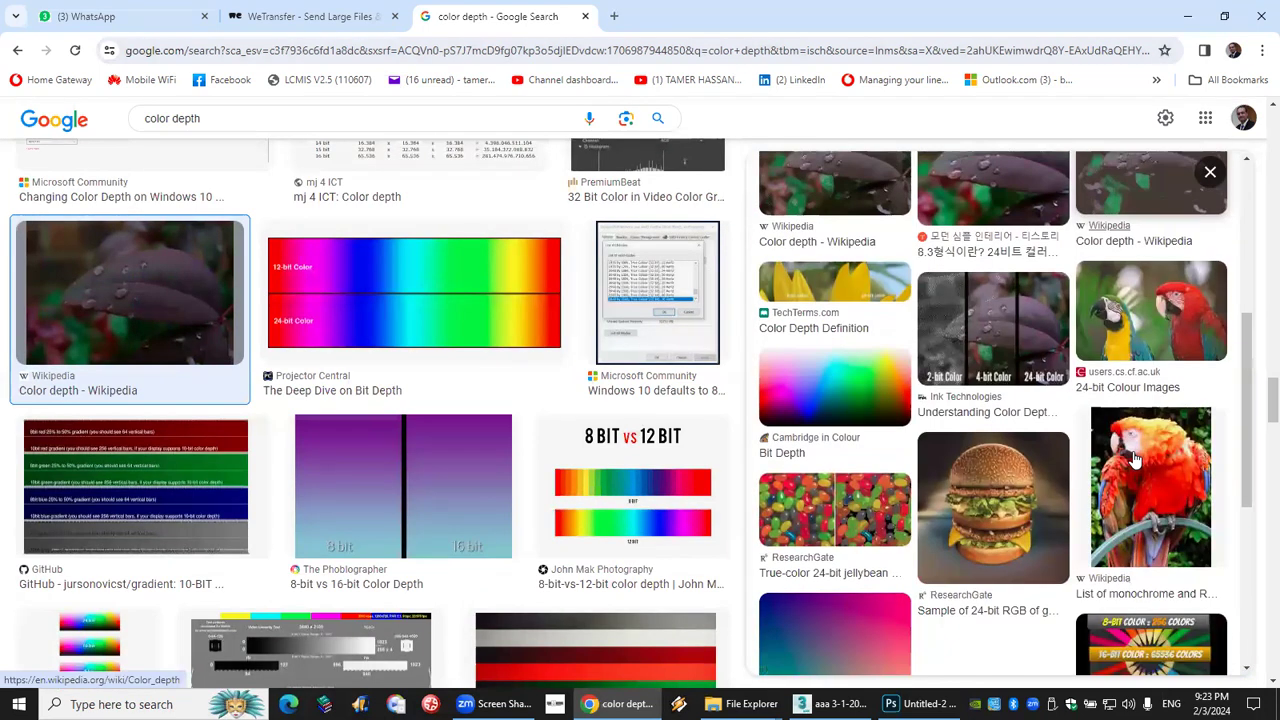
{"action": "left_click", "coordinate": [1018, 356]}
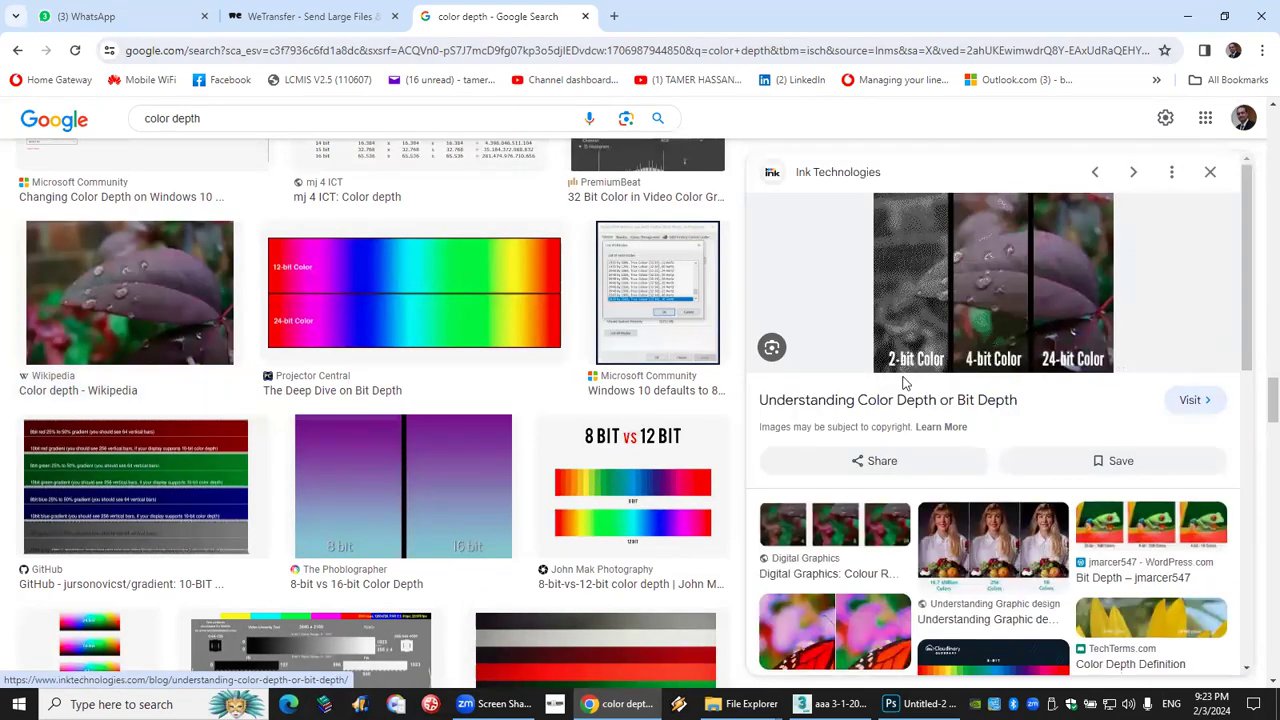
Copy the Ink Technologies colour depth comparison and send it in the WhatsApp chat.
{"action": "right_click", "coordinate": [1033, 288]}
{"action": "left_click", "coordinate": [1112, 528]}
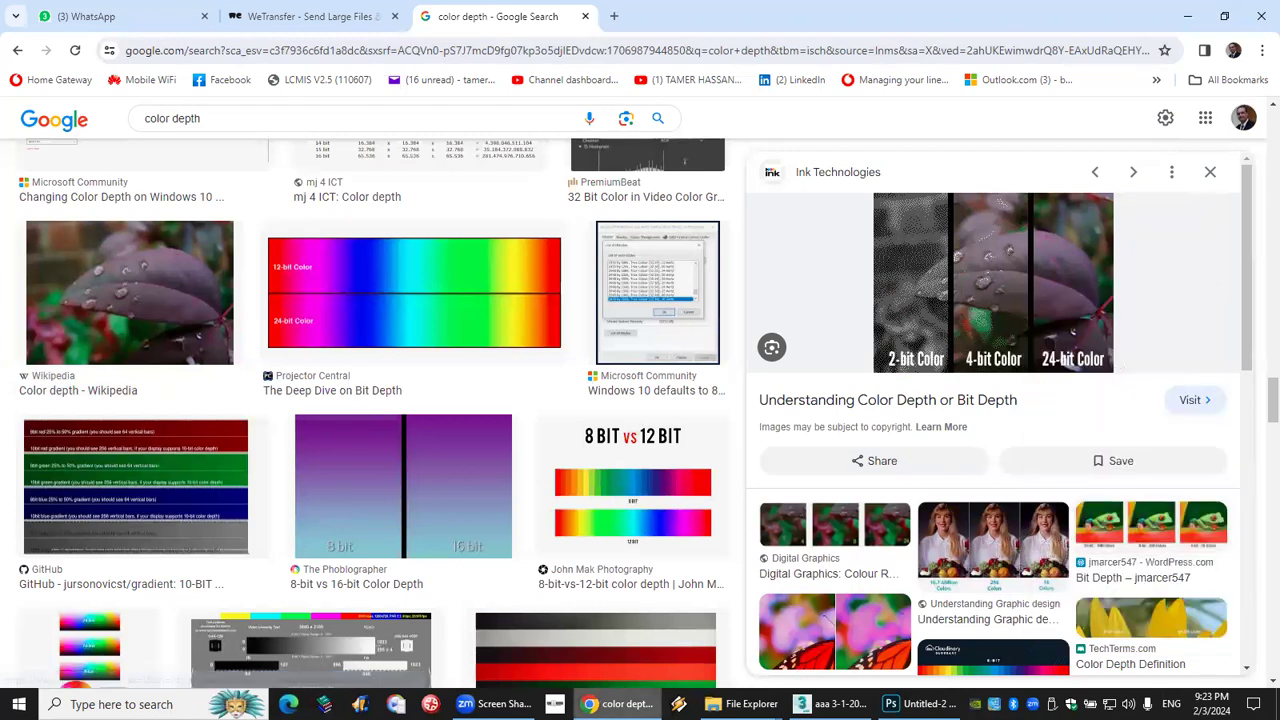
{"action": "left_click", "coordinate": [147, 14]}
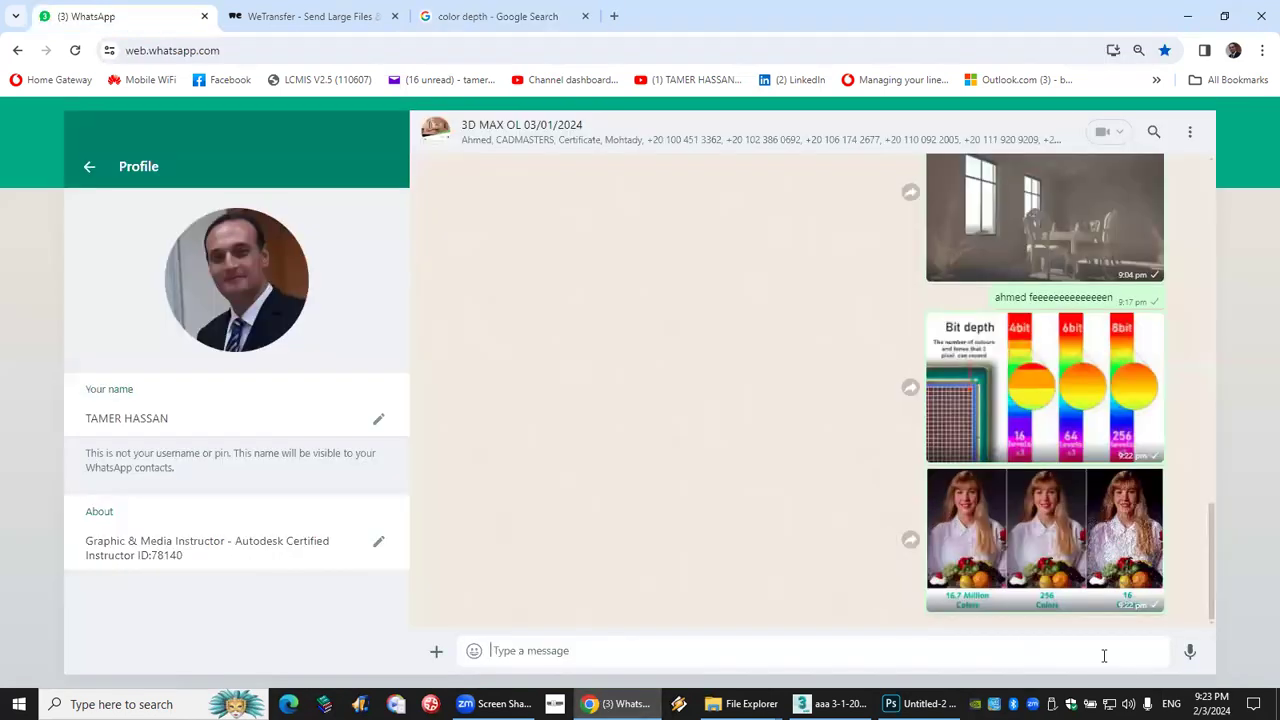
{"action": "right_click", "coordinate": [1104, 655]}
{"action": "left_click", "coordinate": [989, 478]}
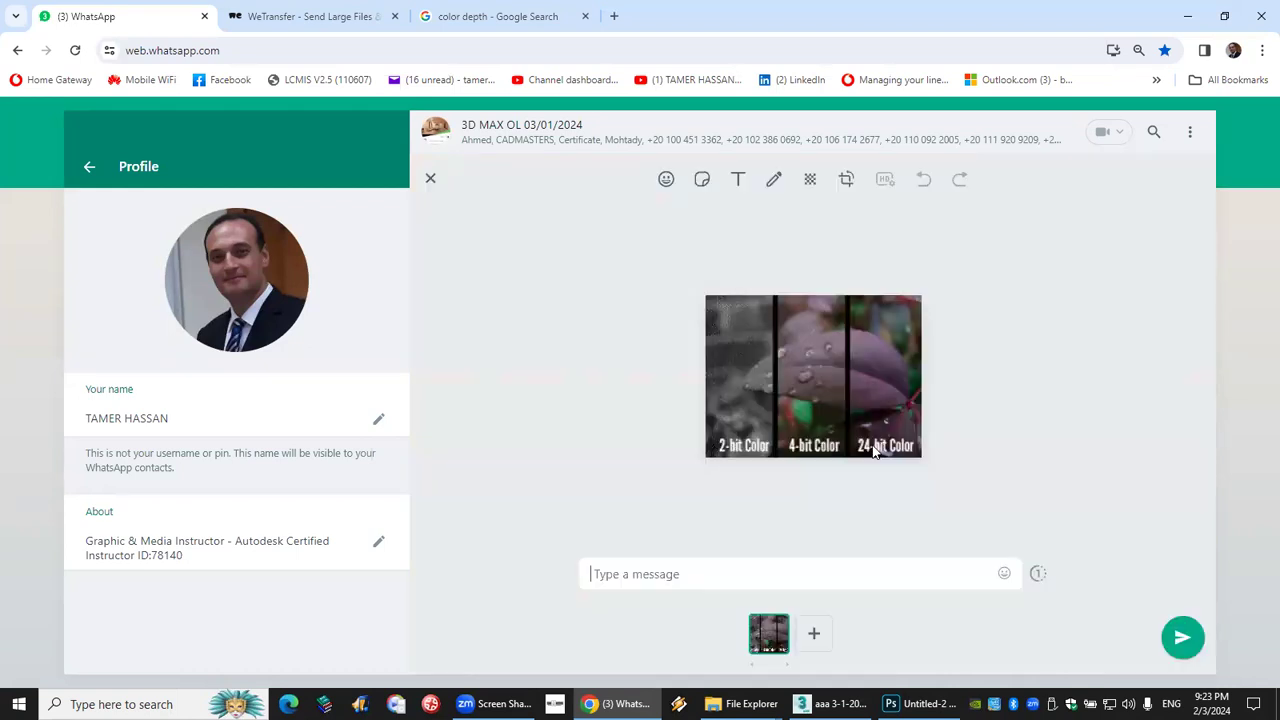
{"action": "left_click", "coordinate": [1190, 647]}
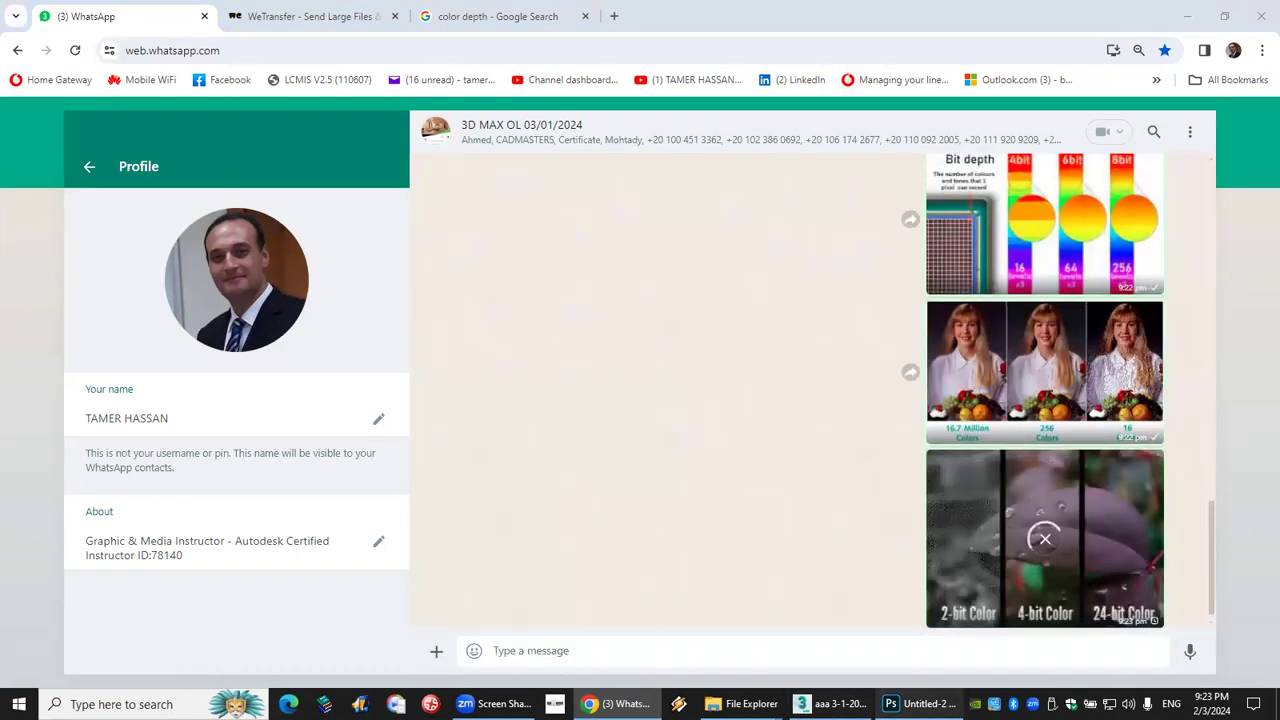
{"action": "key", "text": "alt+Tab"}
{"action": "key", "text": "alt+Tab"}
{"action": "key", "text": "alt+Tab"}
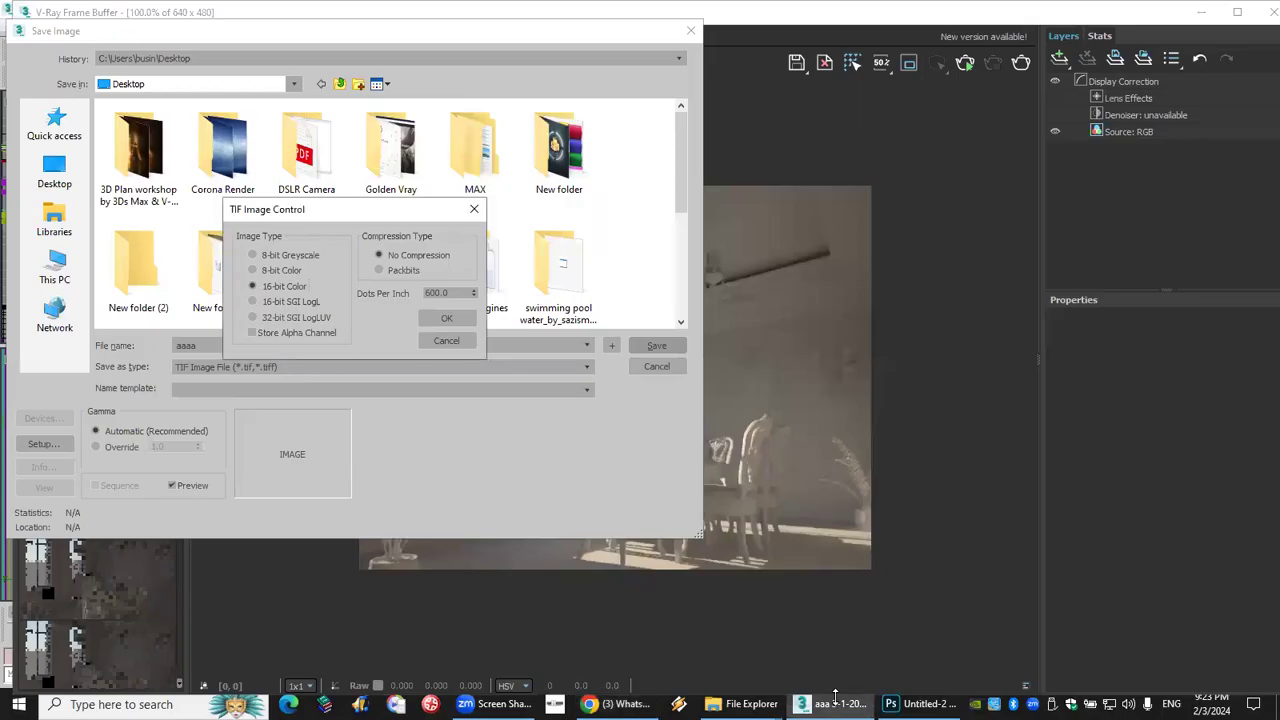
After comparing with 16-bit Color, choose 32-bit SGI LogLUV and save aaaa.tif.
{"action": "left_click", "coordinate": [276, 318]}
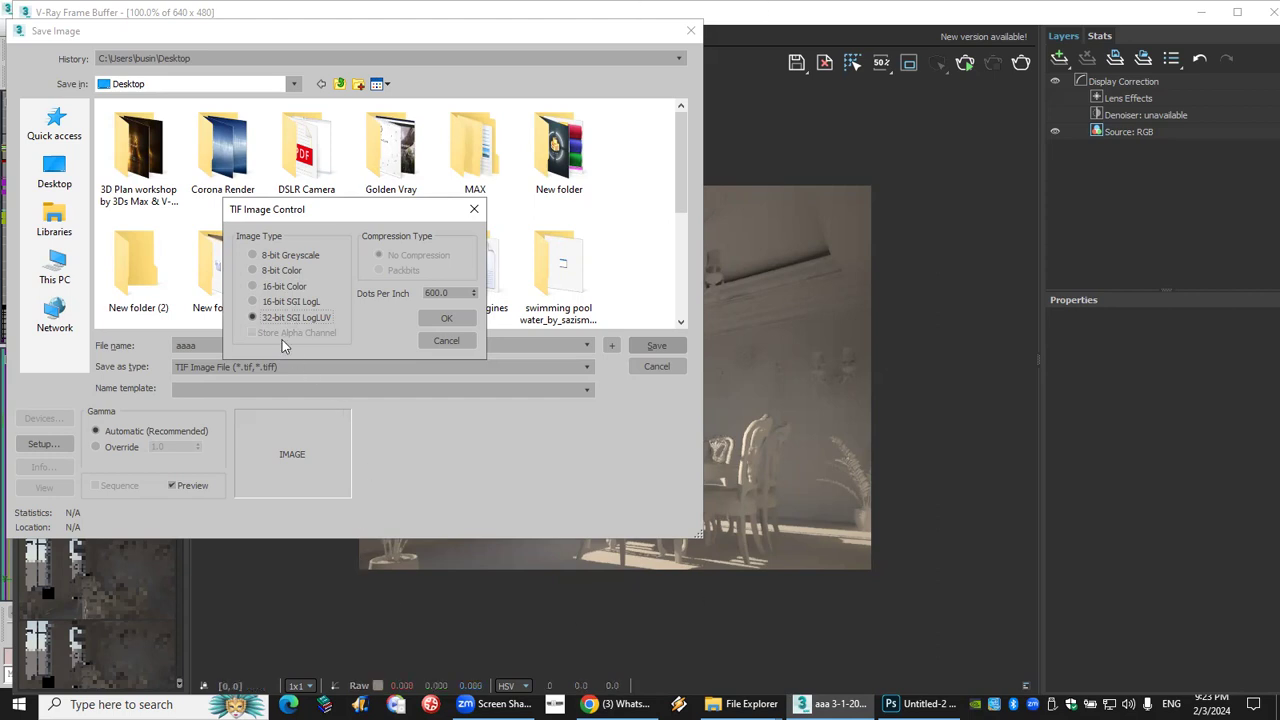
{"action": "left_click", "coordinate": [266, 288]}
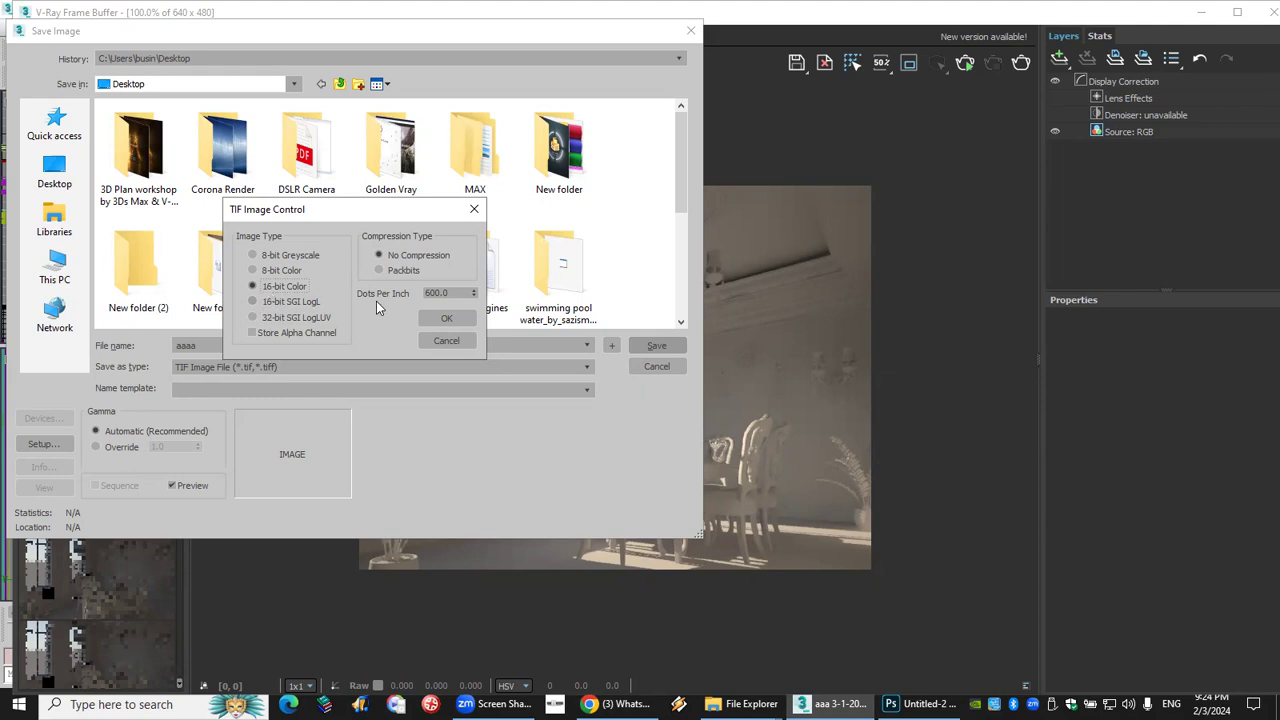
{"action": "left_click", "coordinate": [306, 318]}
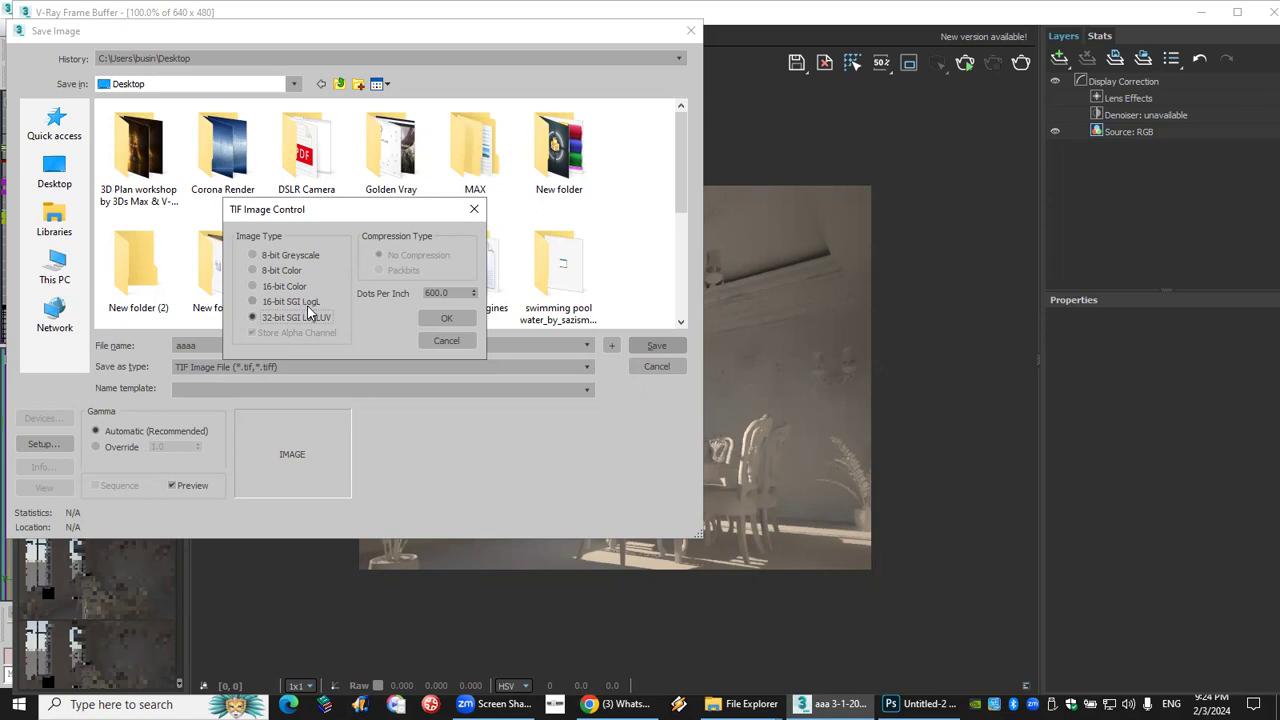
{"action": "left_click", "coordinate": [279, 286]}
{"action": "left_click", "coordinate": [283, 318]}
{"action": "left_click", "coordinate": [285, 287]}
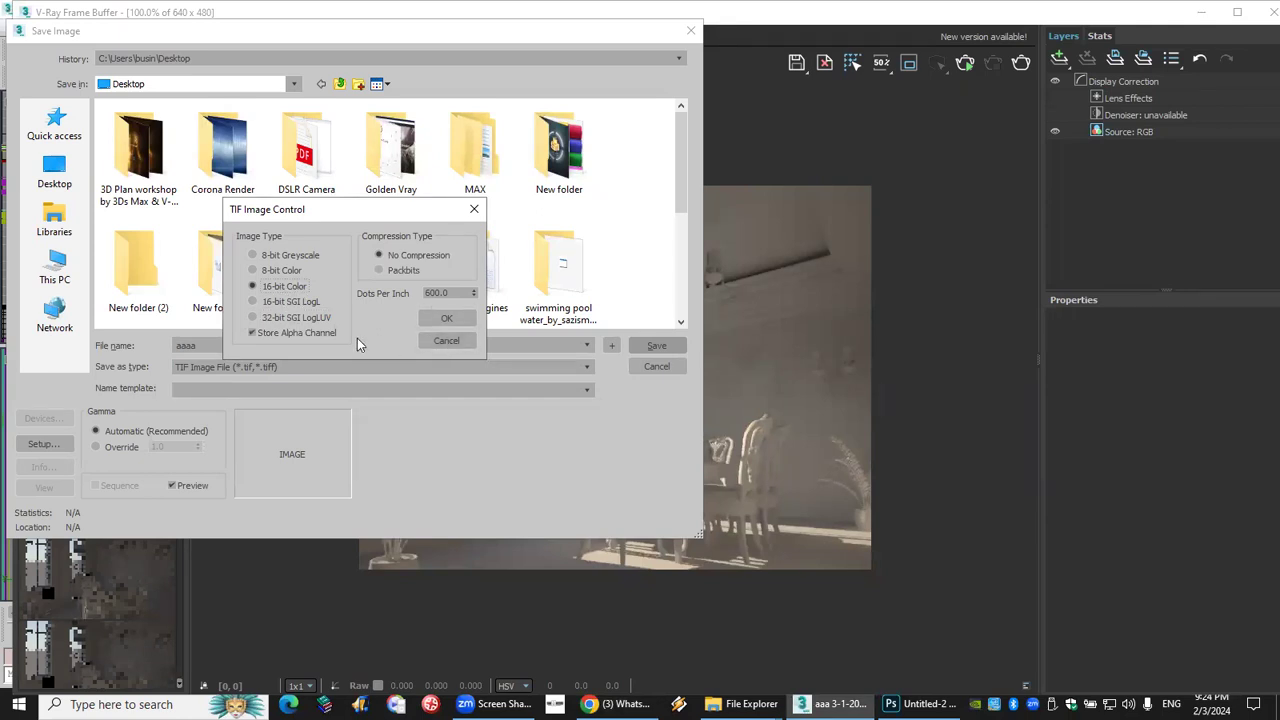
{"action": "left_click", "coordinate": [299, 318]}
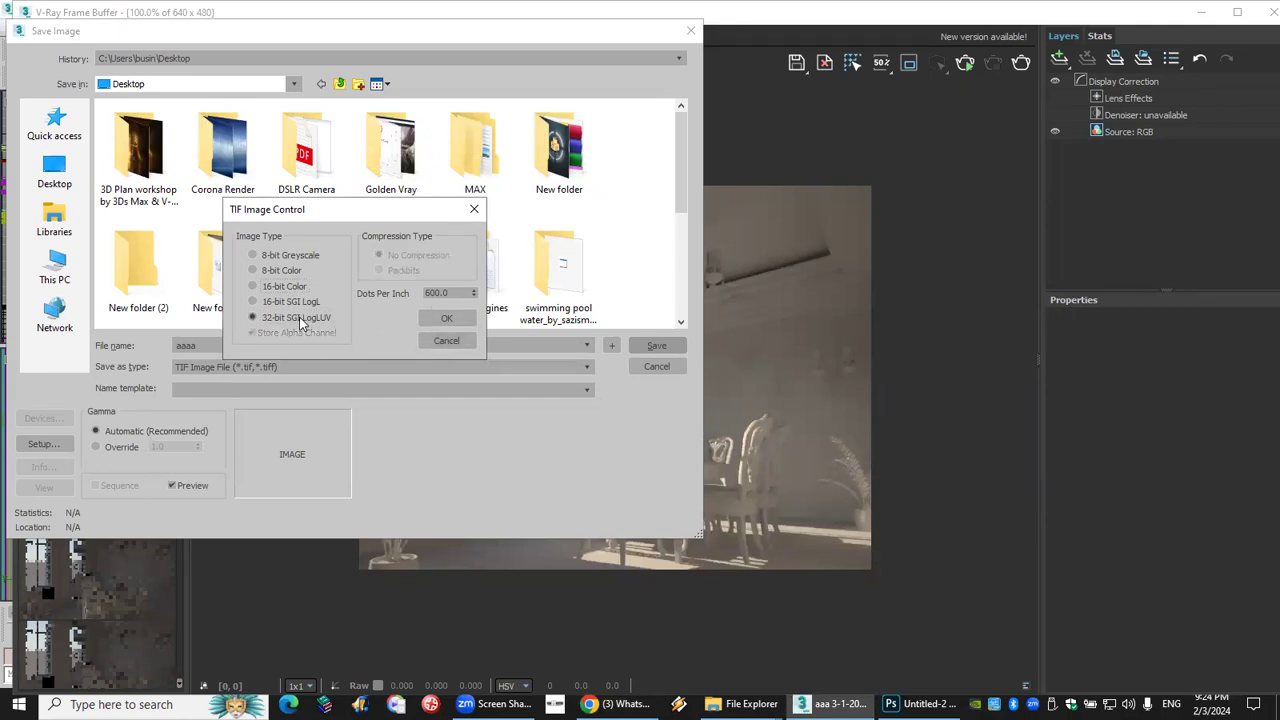
{"action": "left_click", "coordinate": [447, 319]}
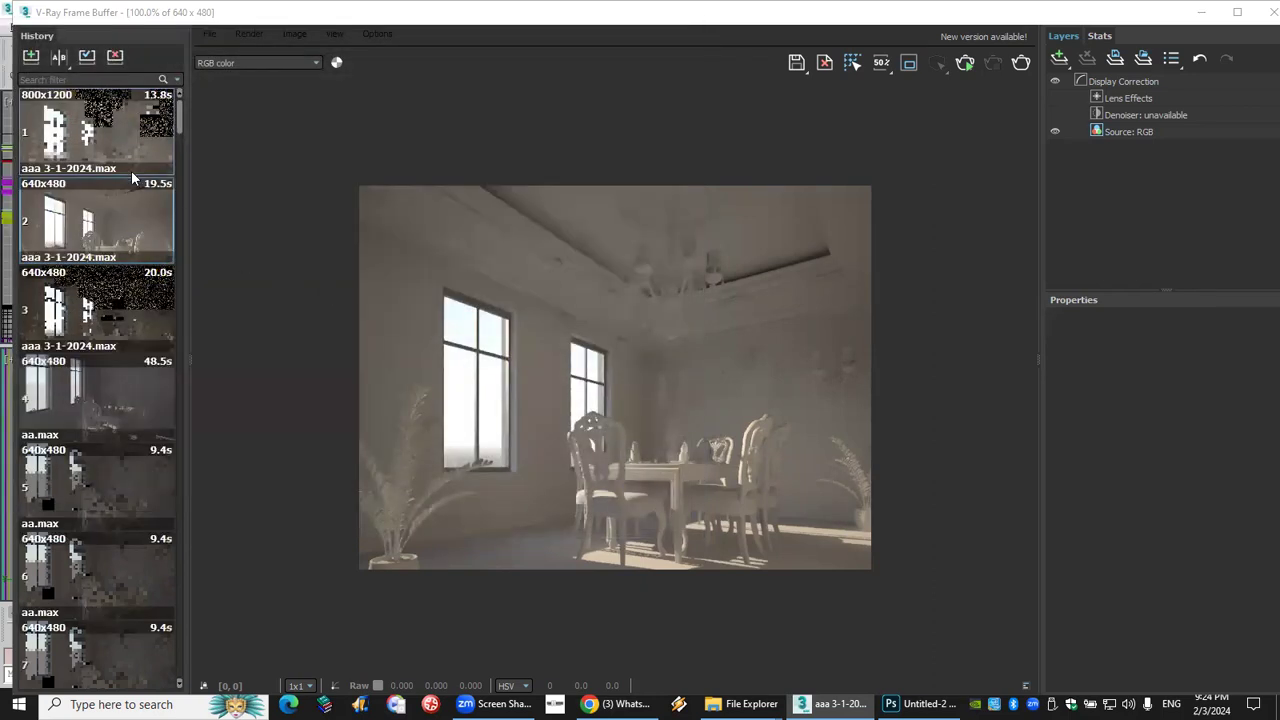
{"action": "key", "text": "super+d"}
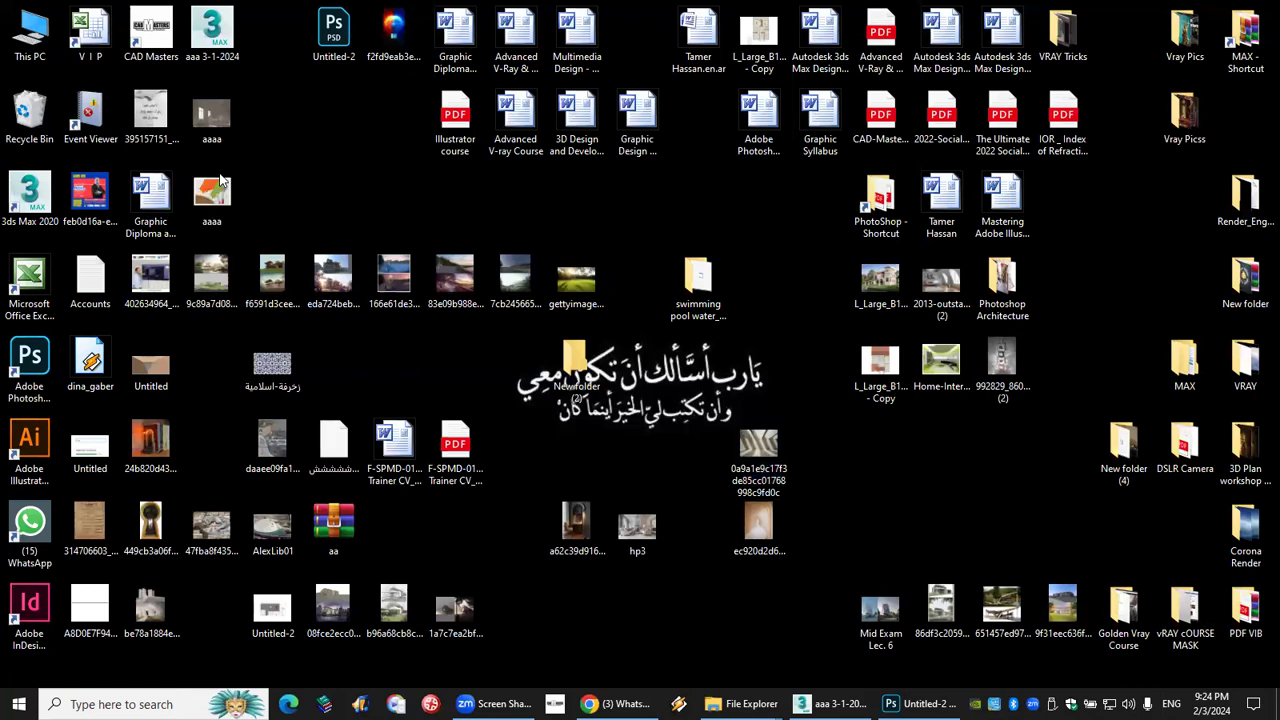
{"action": "left_click", "coordinate": [219, 190]}
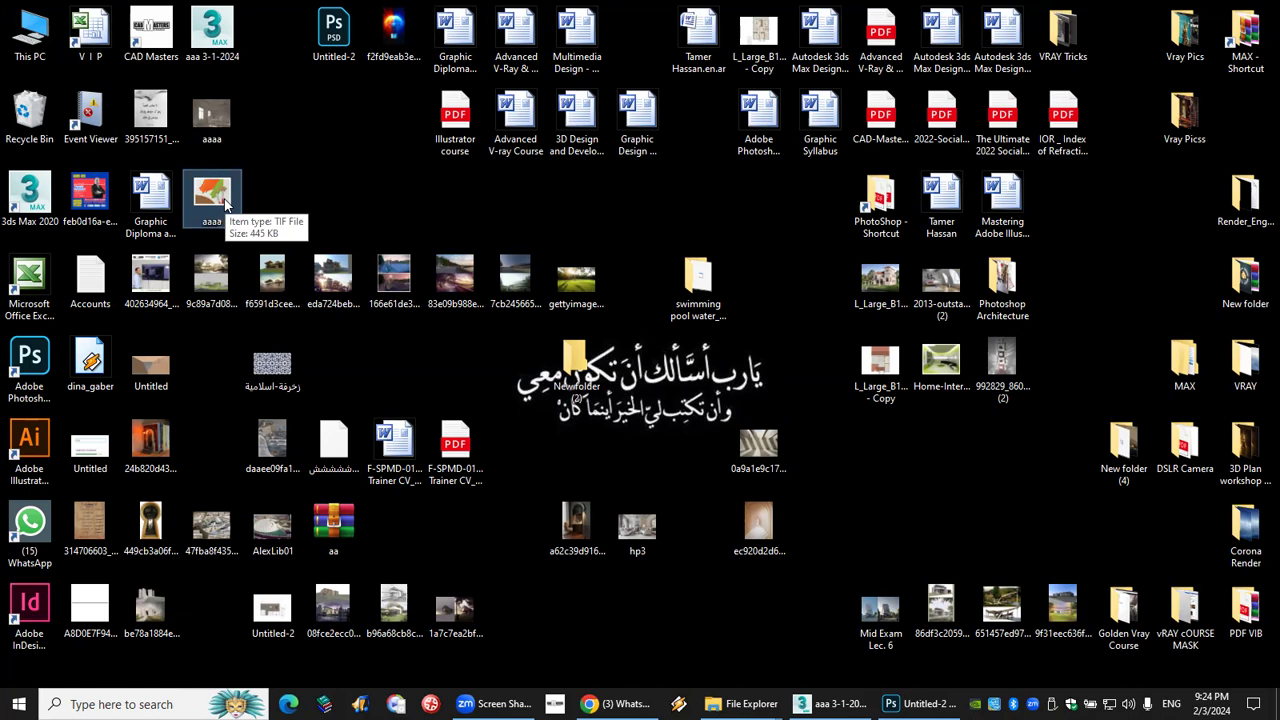
{"action": "left_click", "coordinate": [366, 182]}
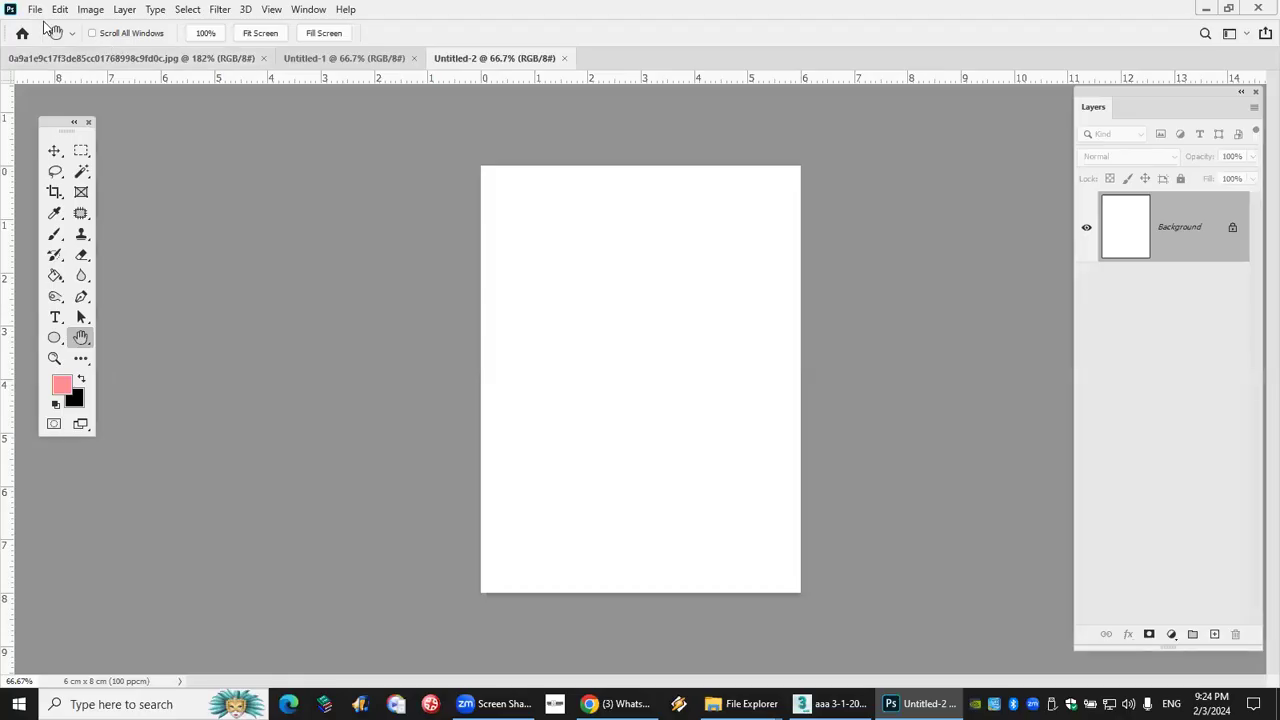
Browse Photoshop's Open dialog looking for the aaaa render.
{"action": "left_click", "coordinate": [35, 9]}
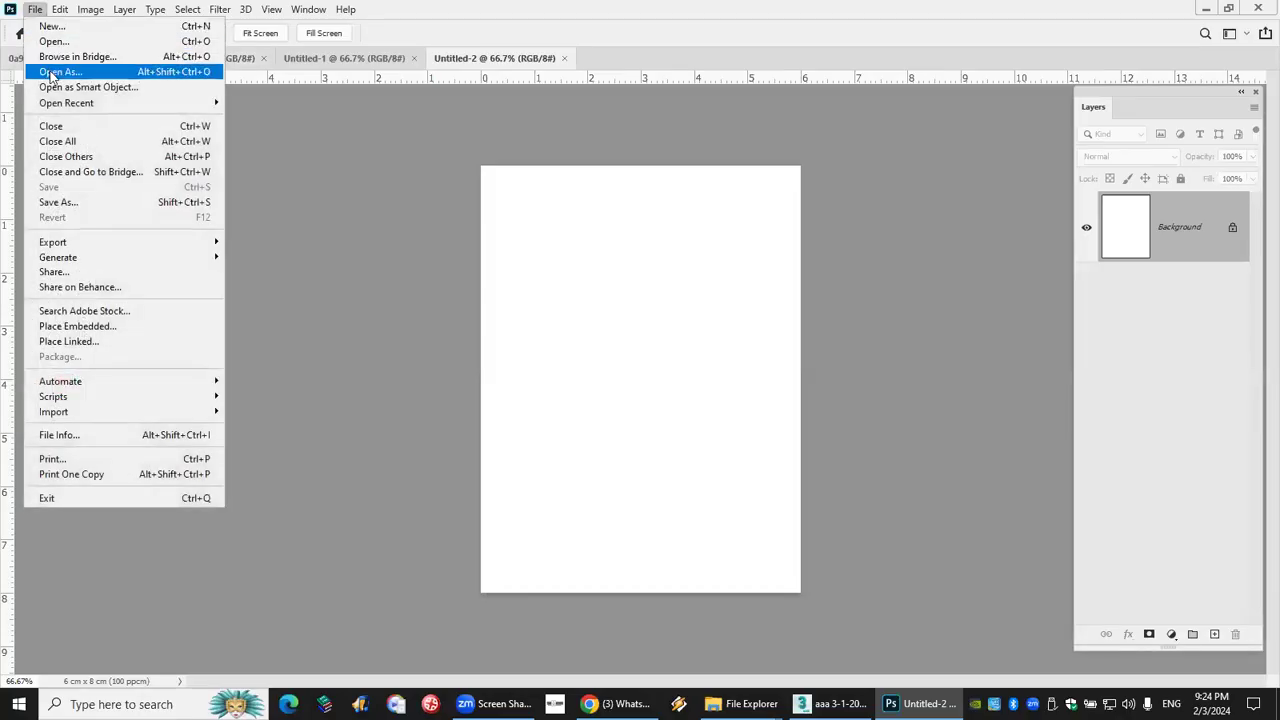
{"action": "key", "text": "Escape"}
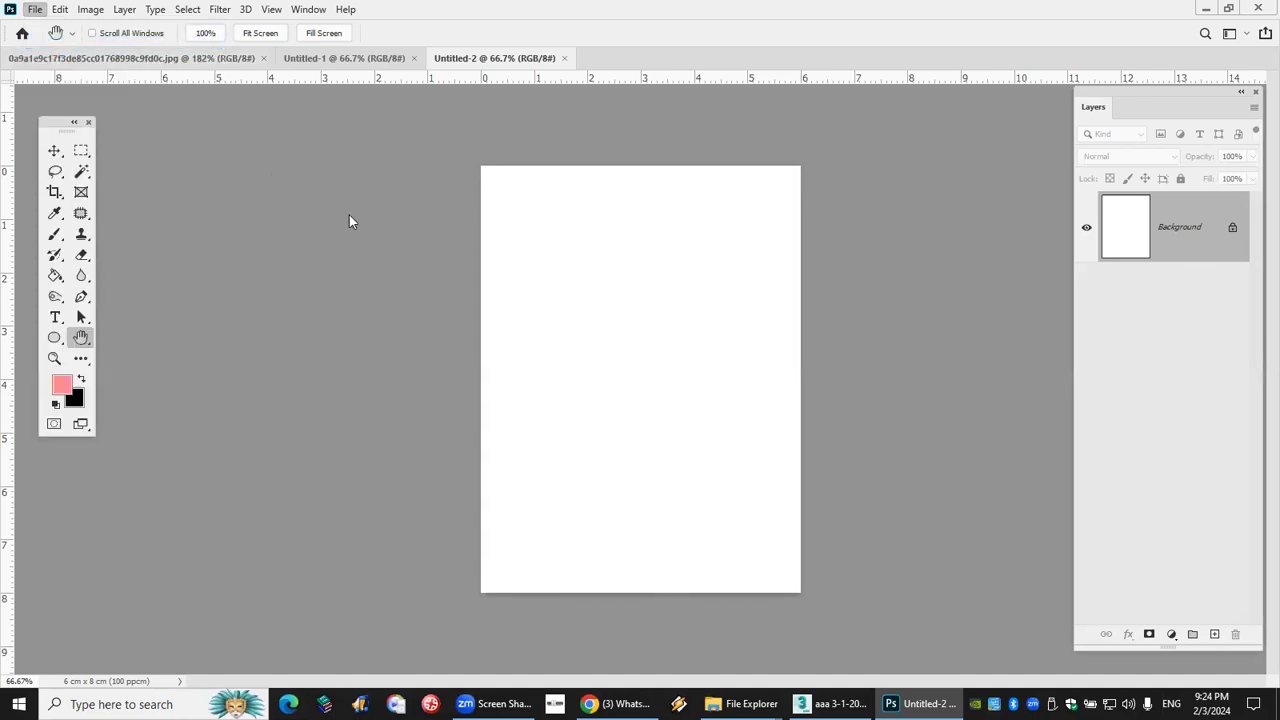
{"action": "scroll", "coordinate": [213, 179], "scroll_direction": "up", "scroll_amount": 5}
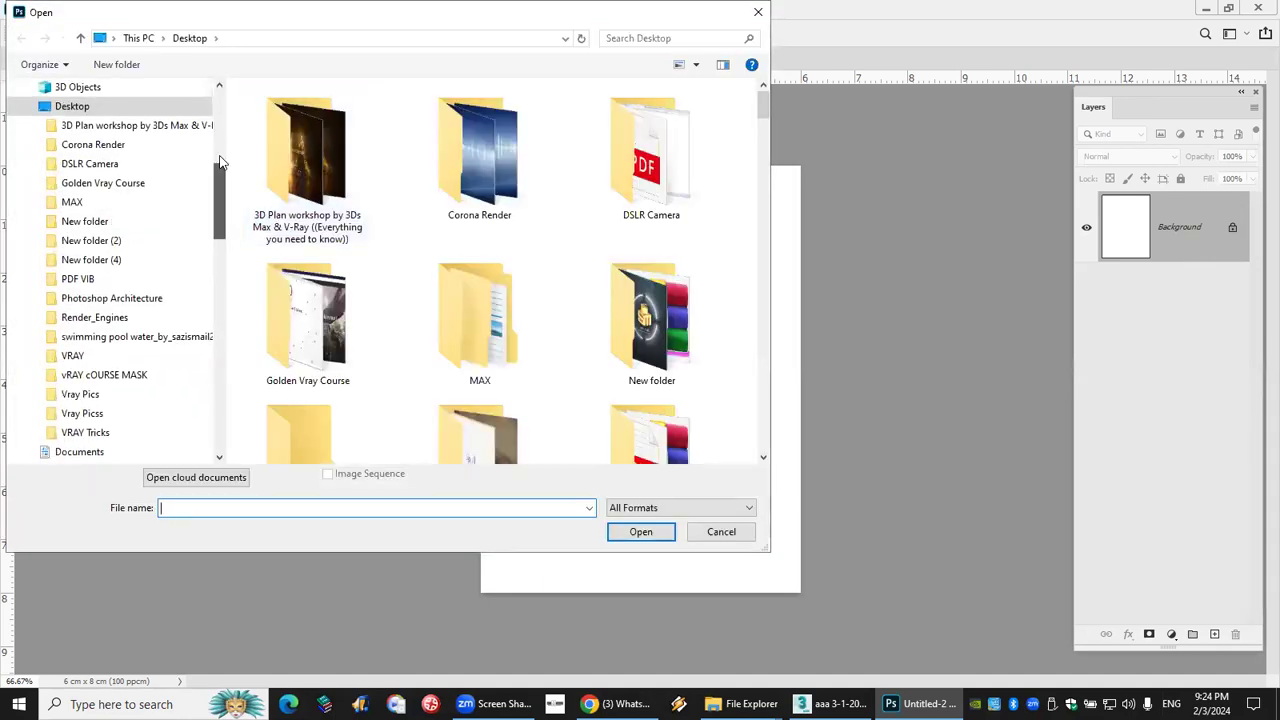
{"action": "scroll", "coordinate": [676, 317], "scroll_direction": "down", "scroll_amount": 10}
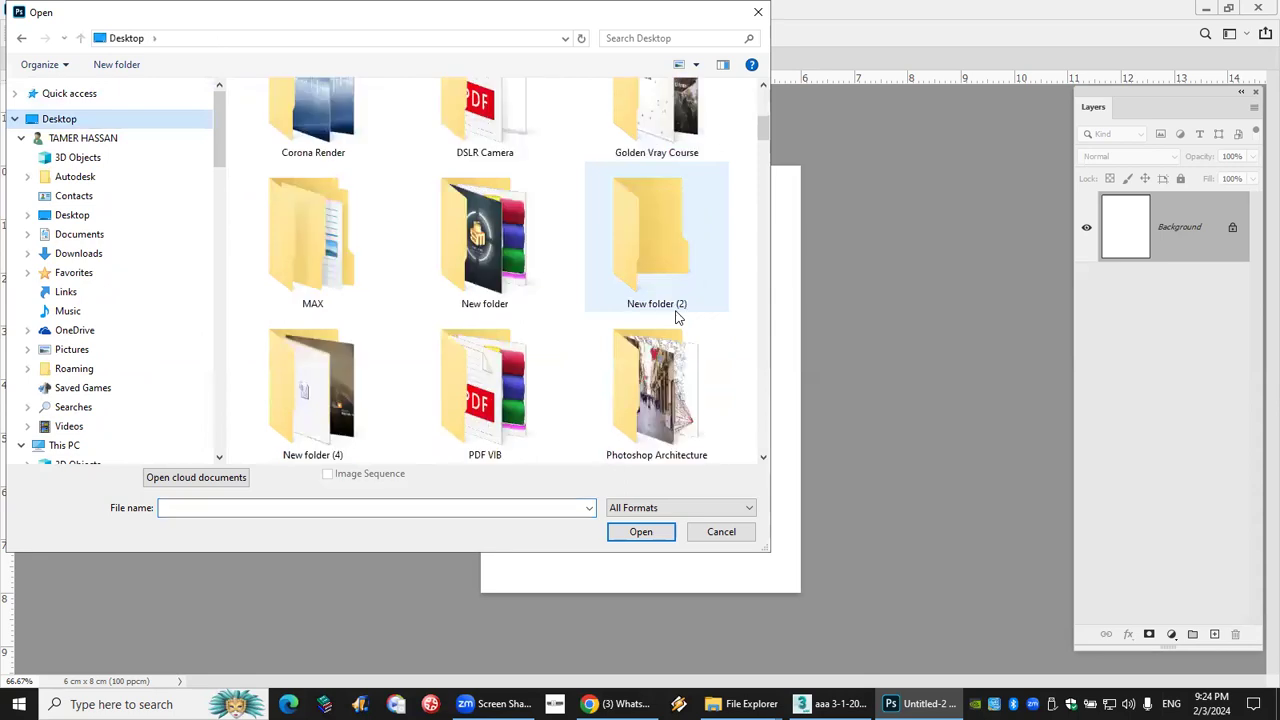
{"action": "scroll", "coordinate": [675, 317], "scroll_direction": "down", "scroll_amount": 10}
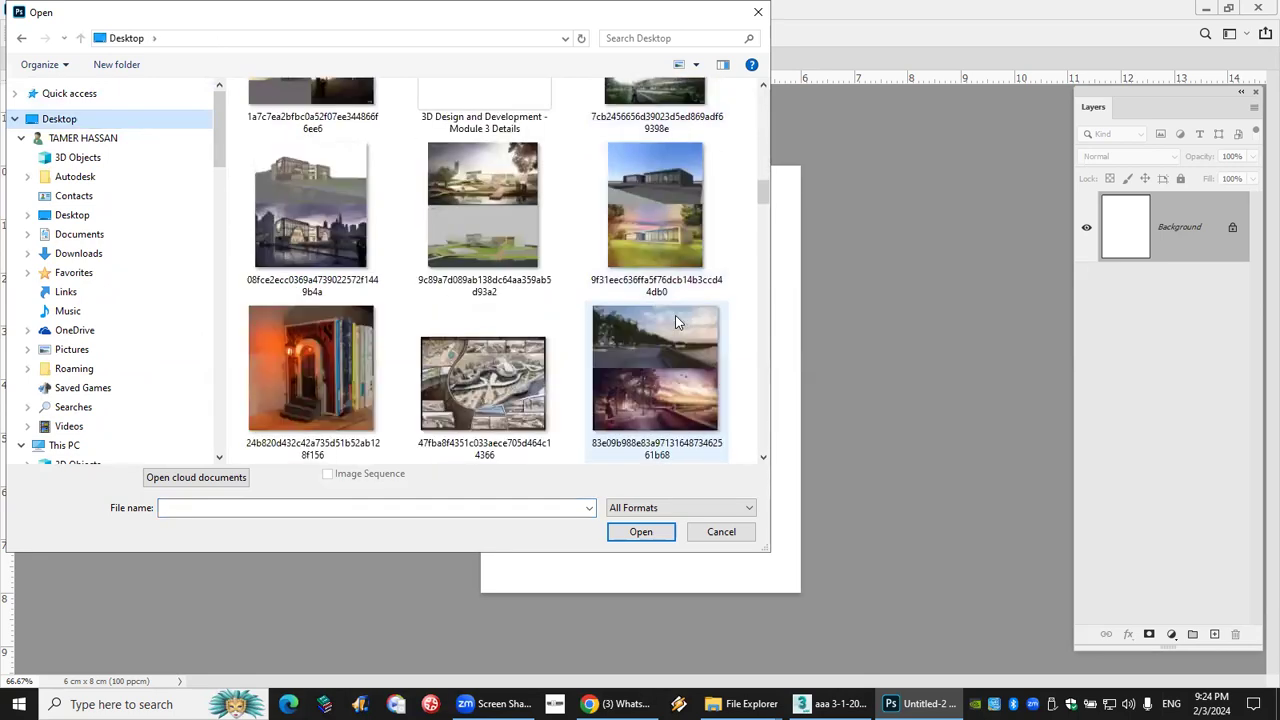
{"action": "scroll", "coordinate": [675, 324], "scroll_direction": "down", "scroll_amount": 3}
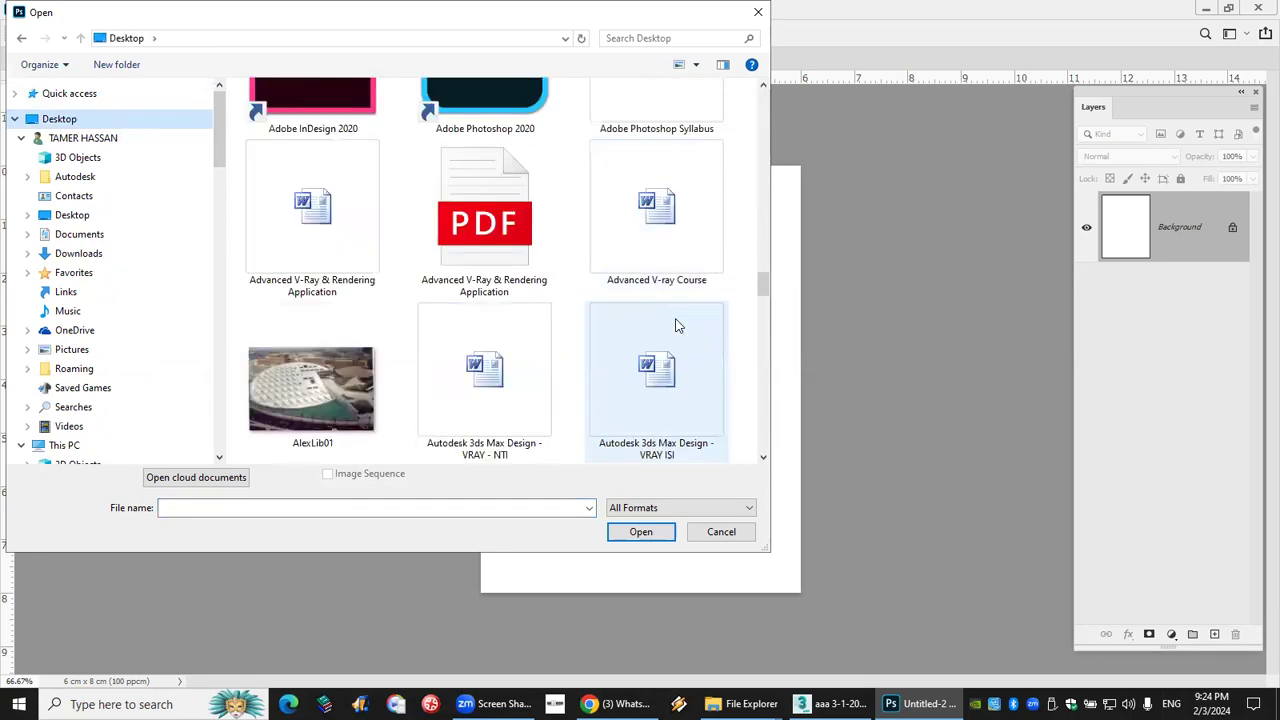
{"action": "scroll", "coordinate": [675, 324], "scroll_direction": "down", "scroll_amount": 5}
{"action": "scroll", "coordinate": [675, 324], "scroll_direction": "down", "scroll_amount": 4}
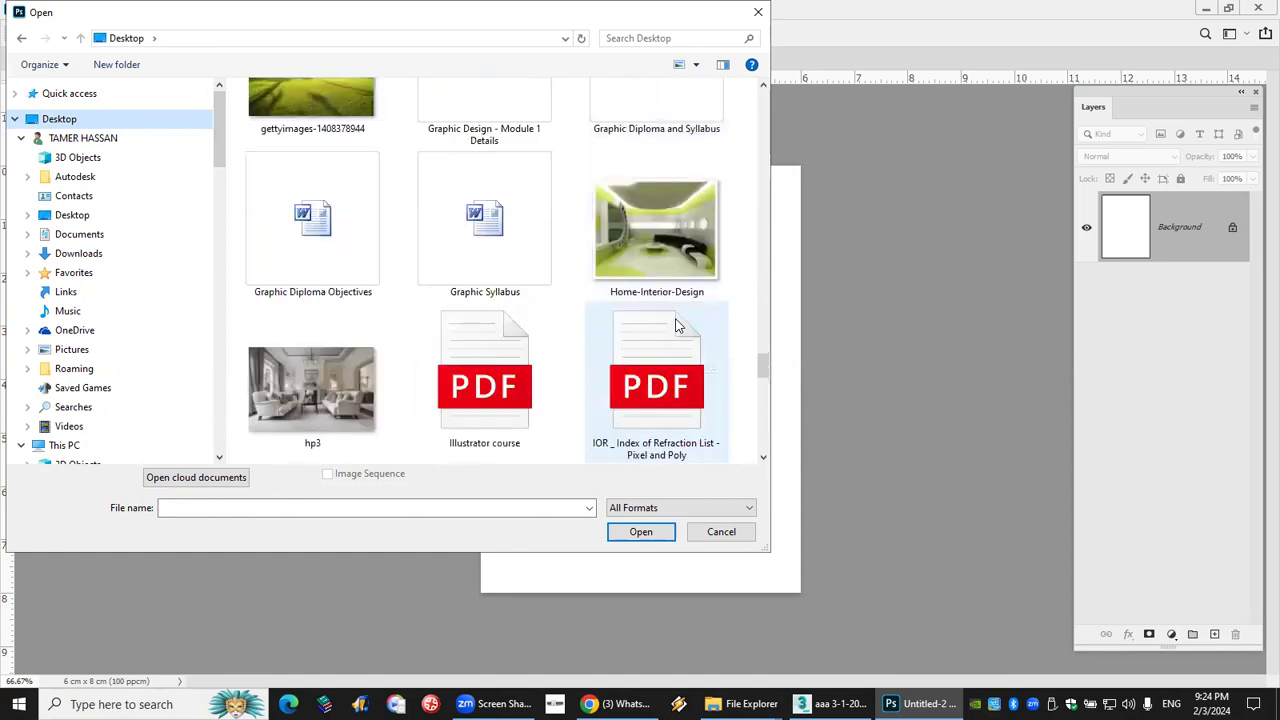
{"action": "scroll", "coordinate": [675, 324], "scroll_direction": "down", "scroll_amount": 5}
Cancel the dialog and drag the aaaa TIF from the desktop onto Photoshop.
{"action": "left_click_drag", "start_coordinate": [763, 398], "coordinate": [800, 233]}
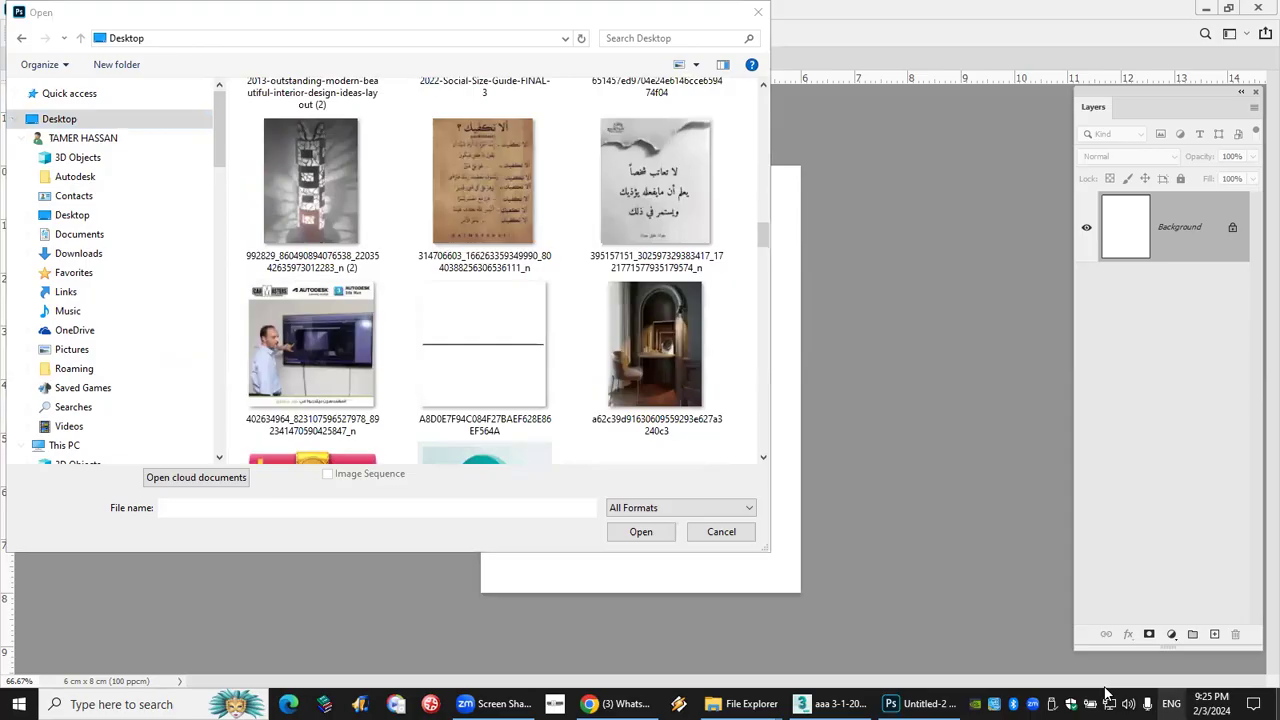
{"action": "left_click", "coordinate": [716, 532]}
{"action": "key", "text": "super+d"}
{"action": "left_click_drag", "start_coordinate": [211, 195], "coordinate": [616, 54]}
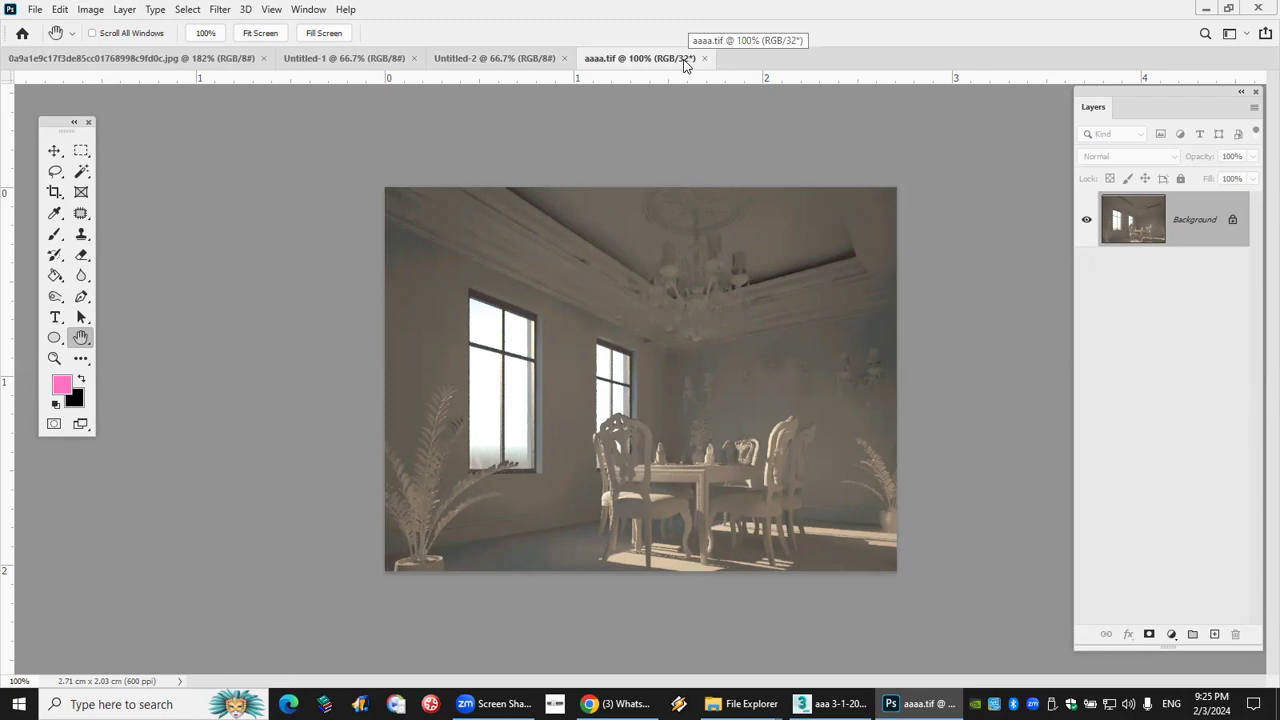
Convert aaaa.tif to 16 Bits/Channel, accepting the default HDR Toning settings.
{"action": "left_click", "coordinate": [90, 9]}
{"action": "mouse_move", "coordinate": [126, 55]}
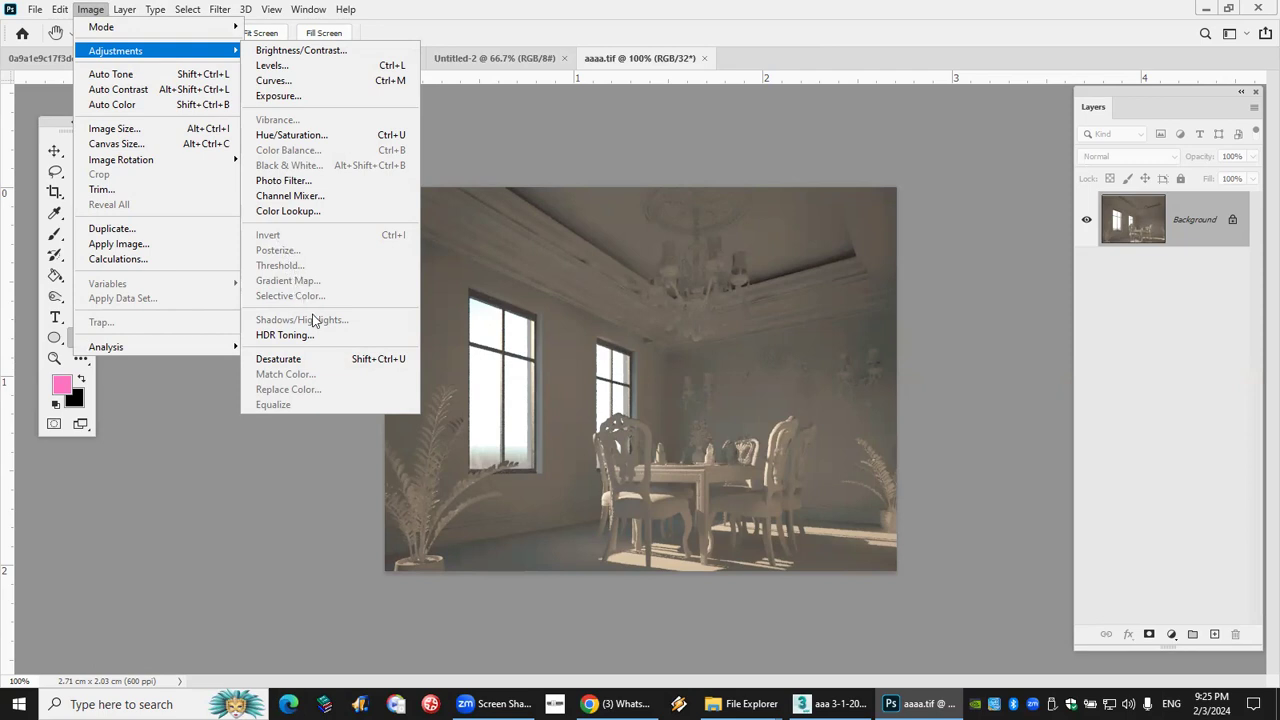
{"action": "left_click", "coordinate": [523, 287]}
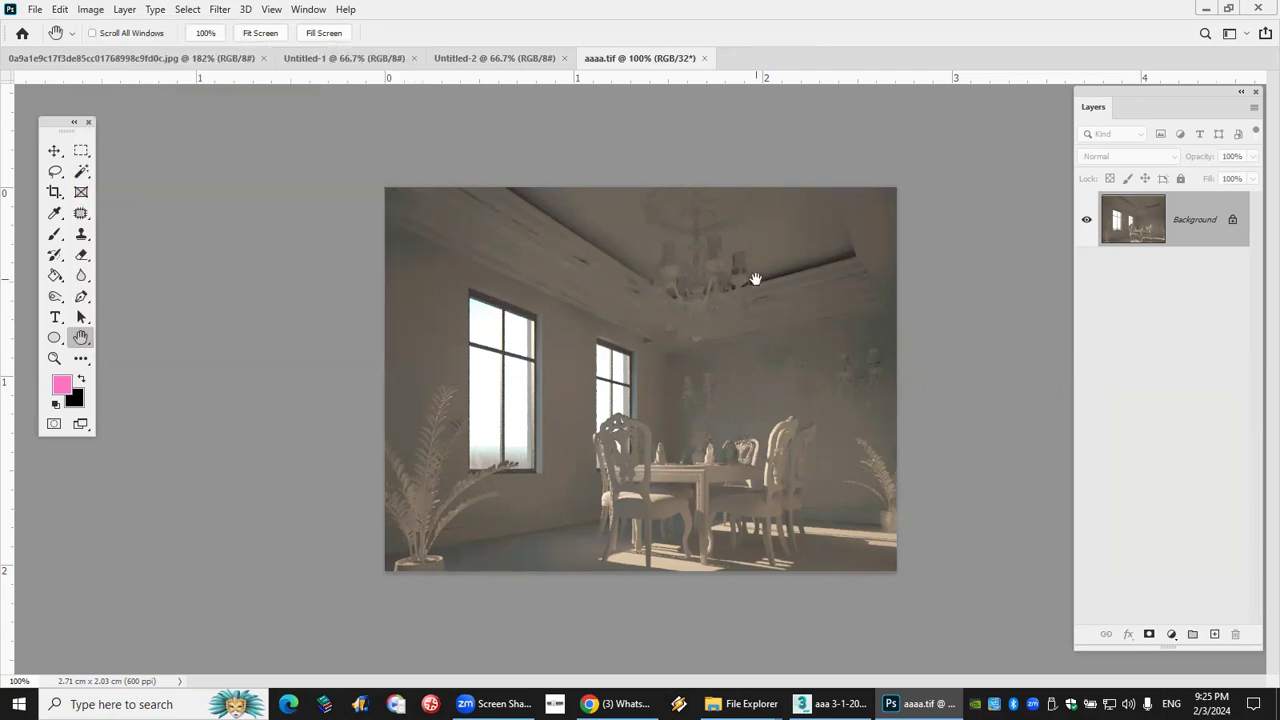
{"action": "left_click", "coordinate": [89, 10]}
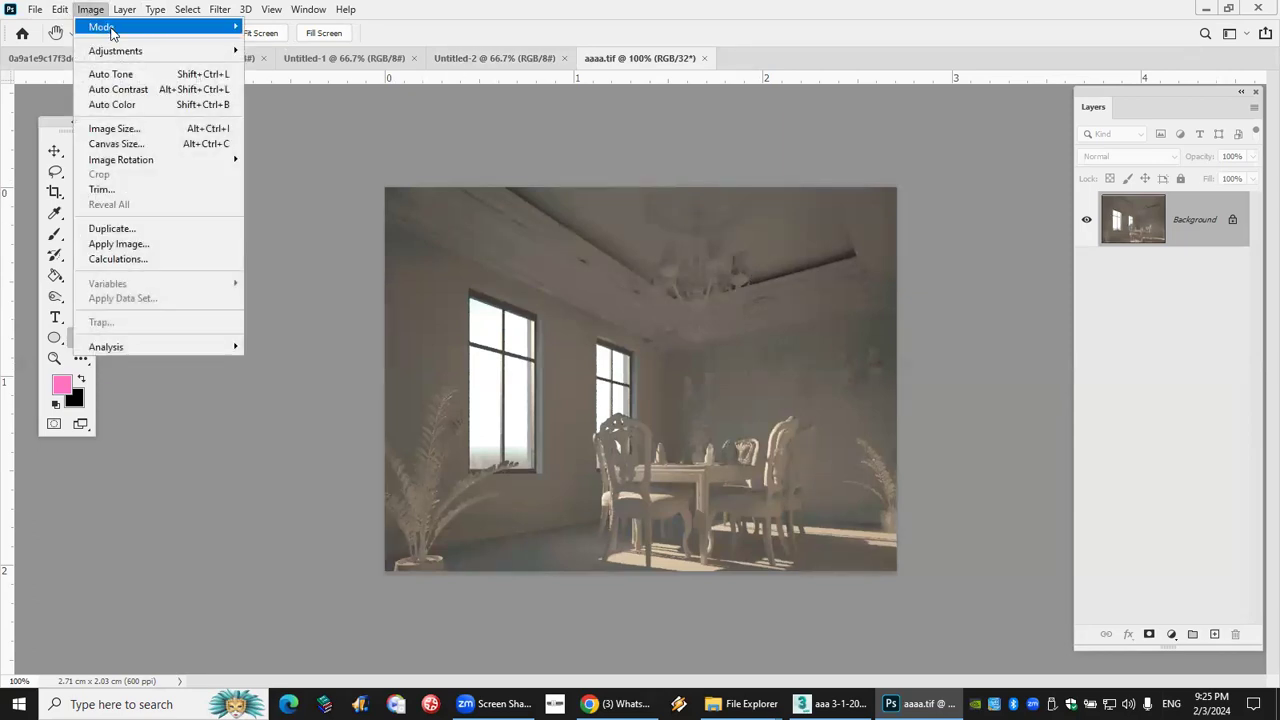
{"action": "mouse_move", "coordinate": [117, 29]}
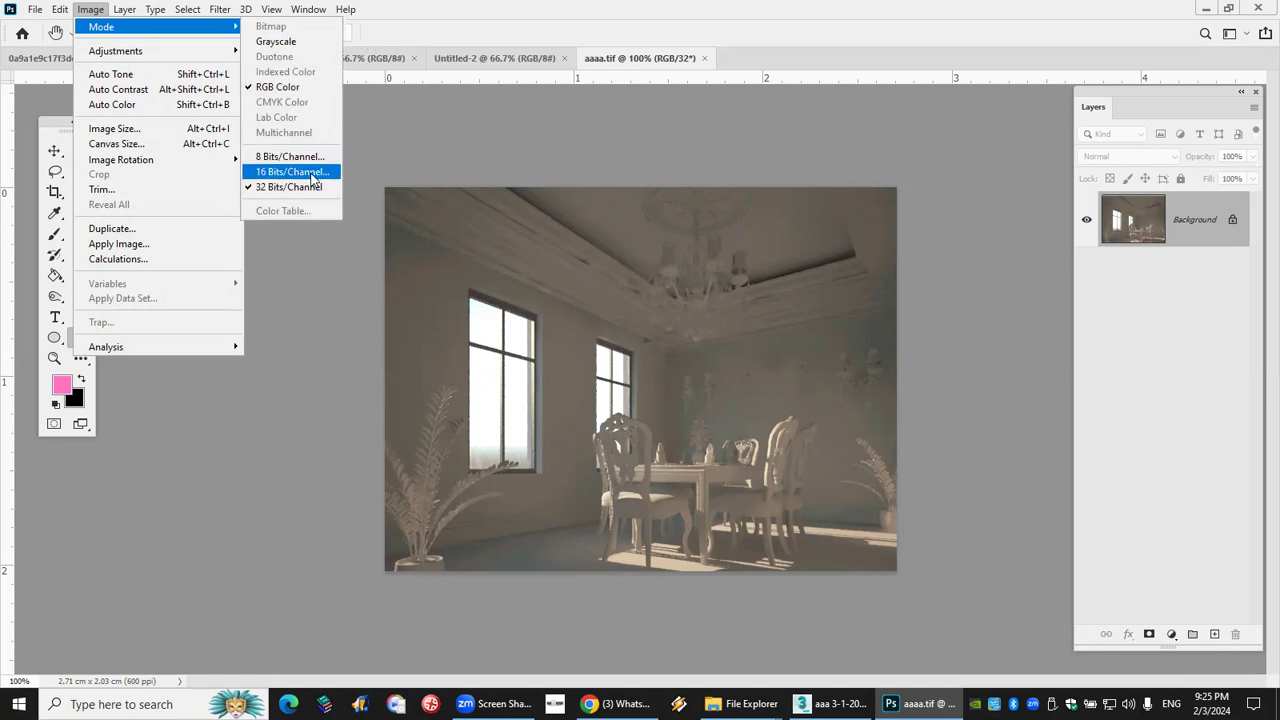
{"action": "left_click", "coordinate": [287, 176]}
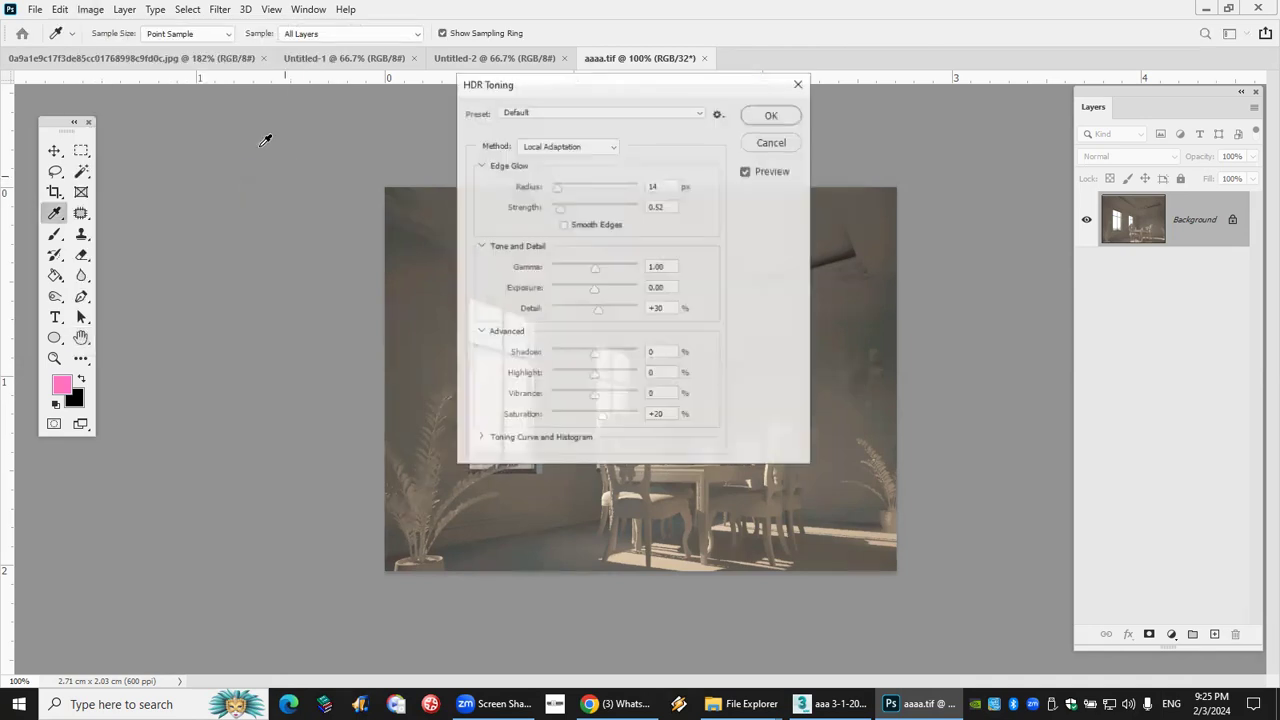
{"action": "left_click", "coordinate": [768, 114]}
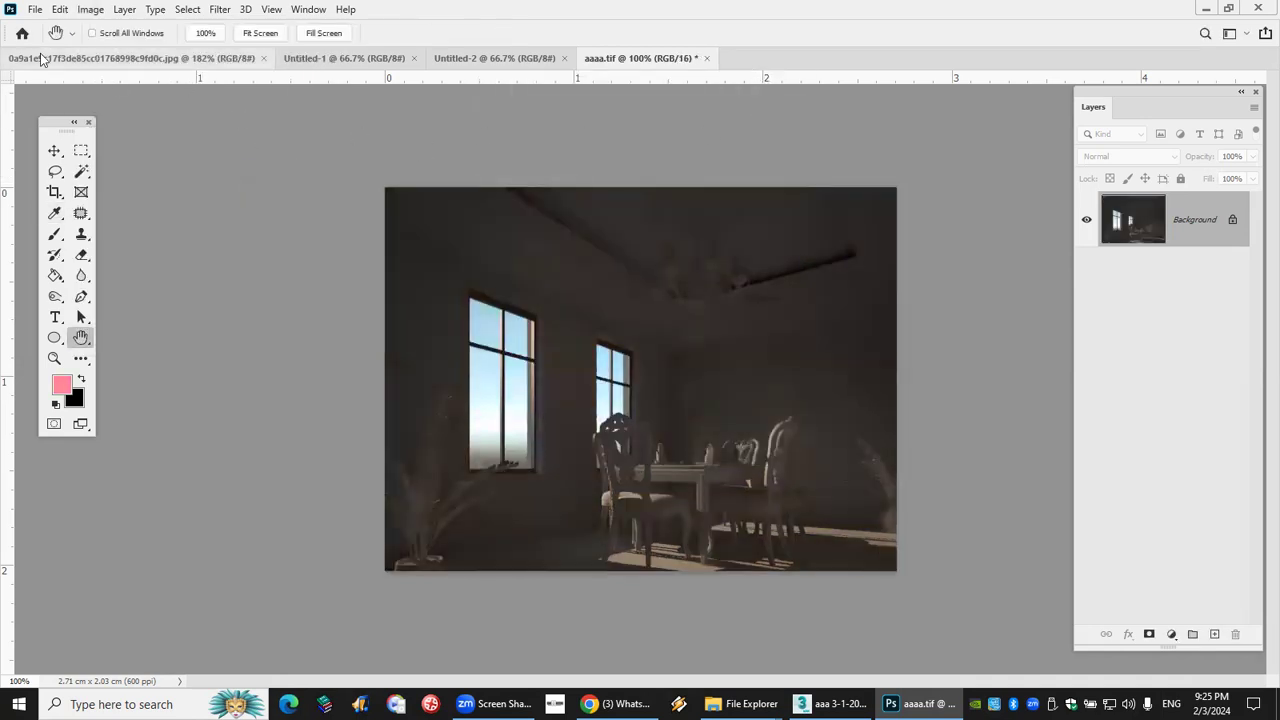
Recheck the Image > Adjustments list, then close the aaaa.tif document.
{"action": "left_click", "coordinate": [91, 10]}
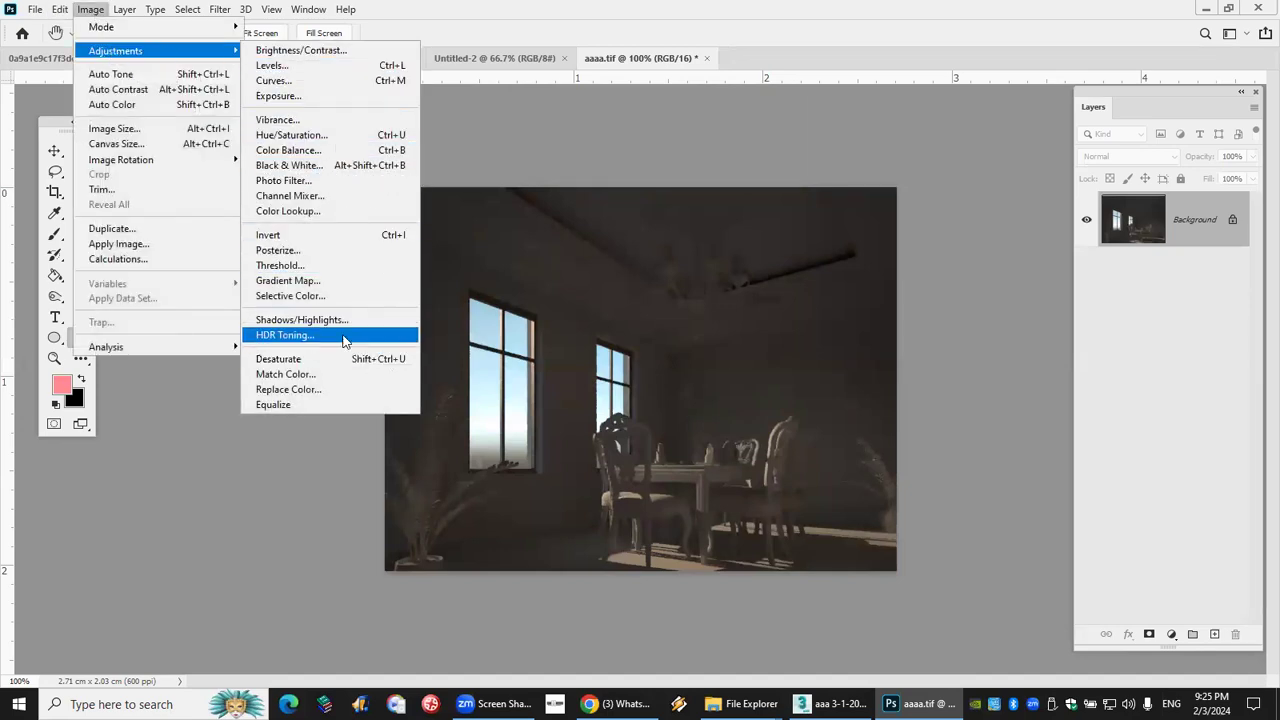
{"action": "left_click", "coordinate": [656, 160]}
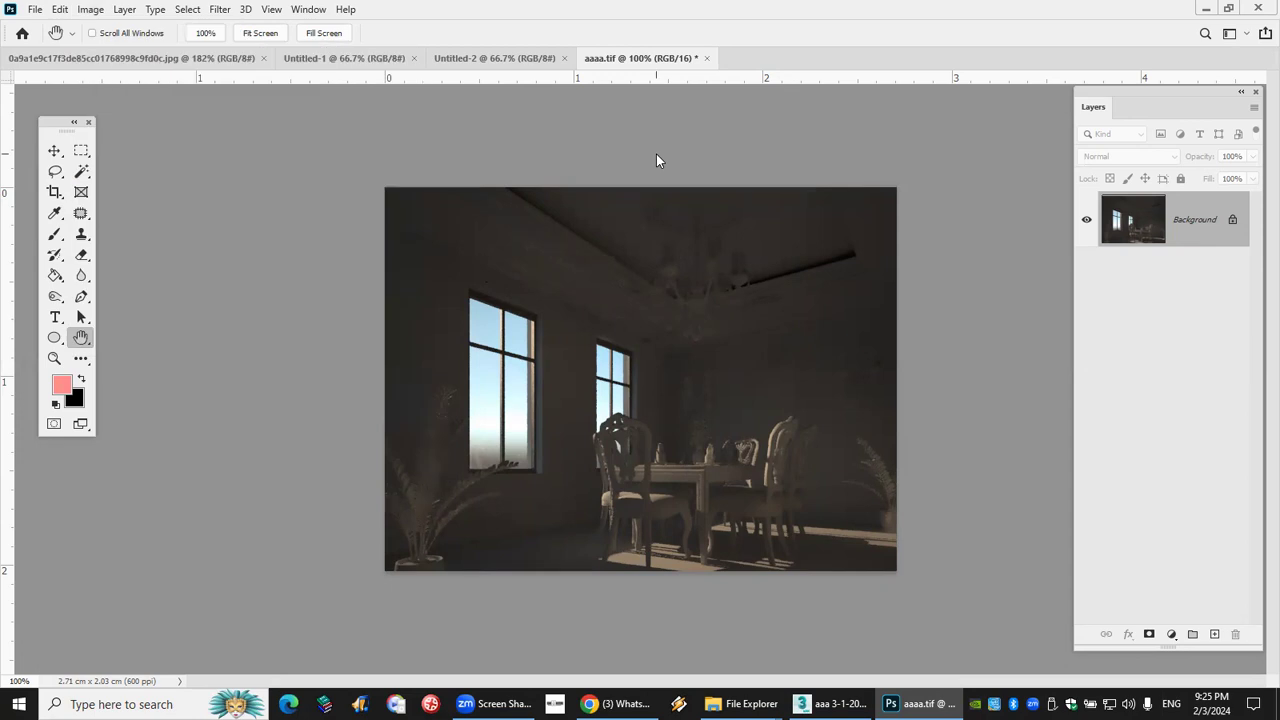
{"action": "left_click", "coordinate": [707, 59]}
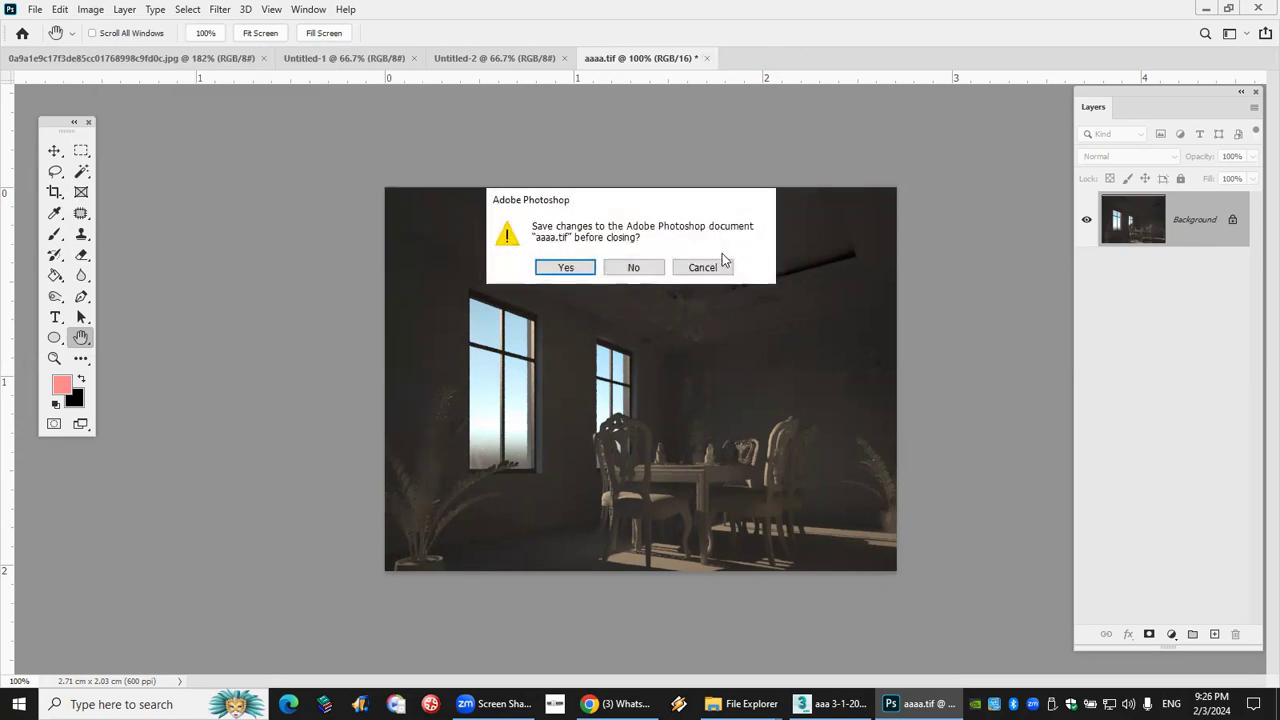
Discard the changes to aaaa.tif and bring the 3ds Max frame buffer forward.
{"action": "left_click", "coordinate": [652, 269]}
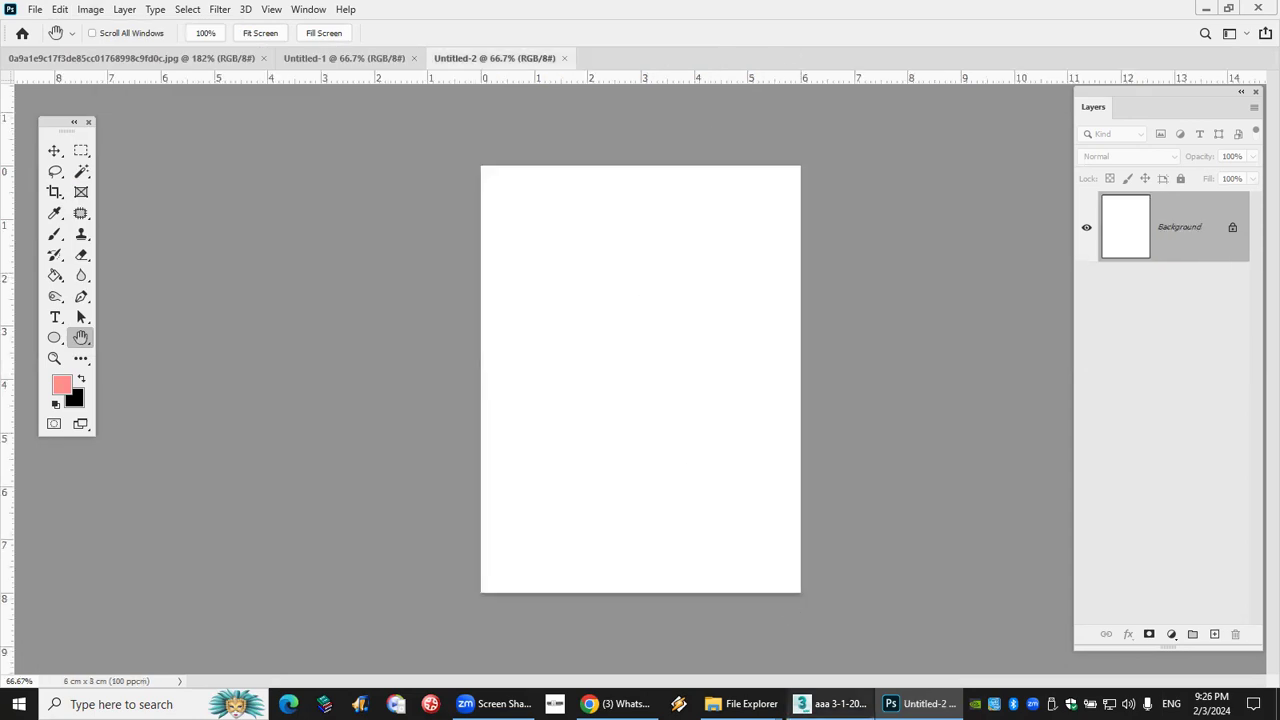
{"action": "left_click", "coordinate": [830, 703]}
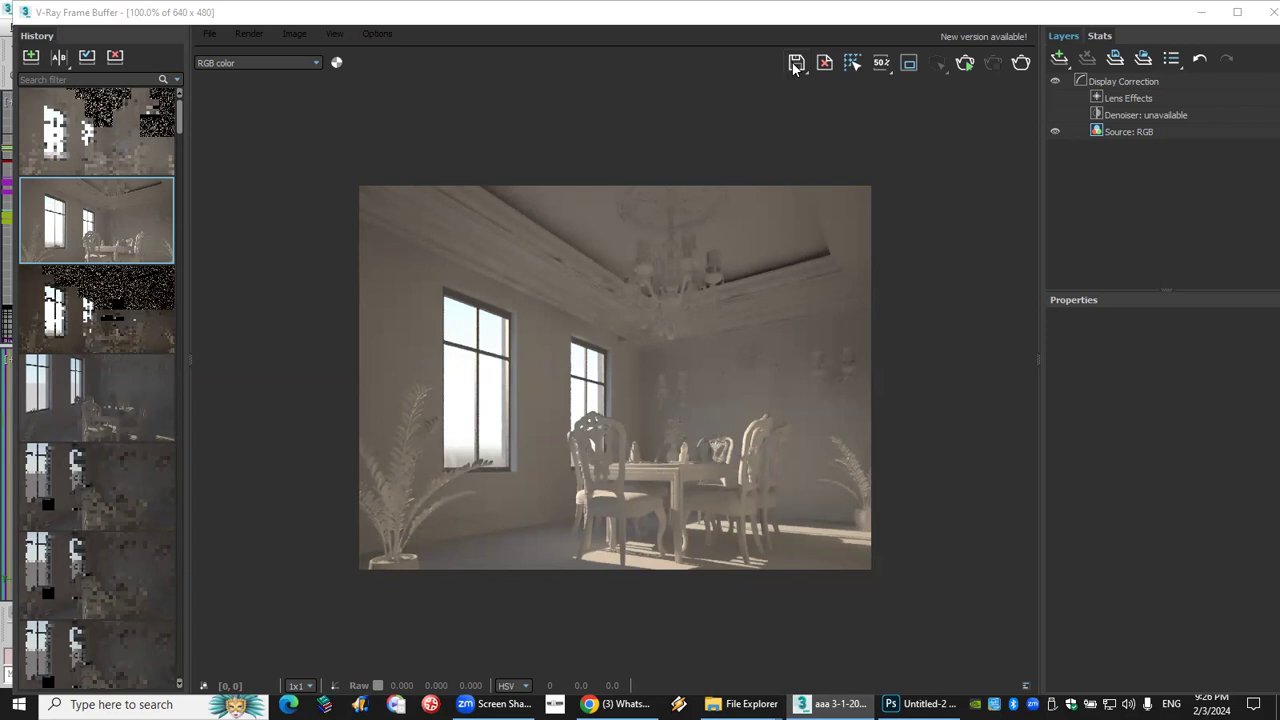
Close the frame buffer, adjust the camera's field of view, then orbit a free perspective.
{"action": "left_click", "coordinate": [1270, 12]}
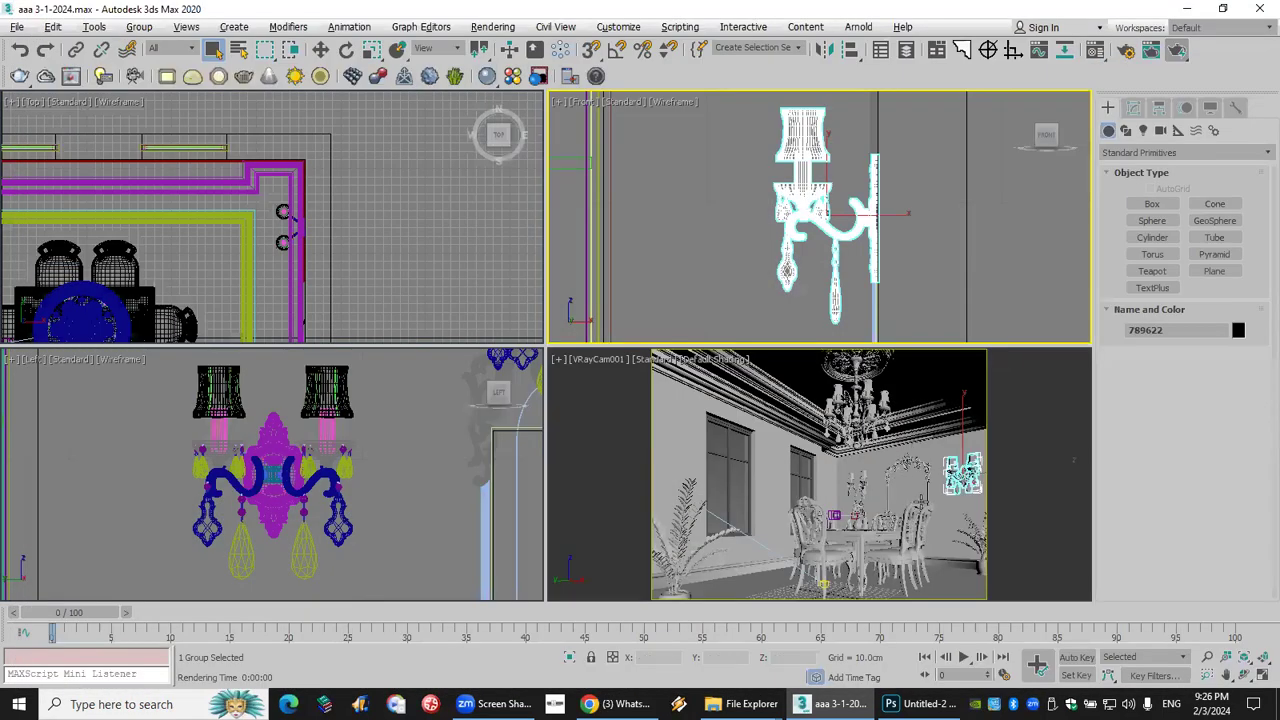
{"action": "left_click", "coordinate": [1208, 675]}
{"action": "mouse_move", "coordinate": [940, 500]}
{"action": "left_mouse_down"}
{"action": "mouse_move", "coordinate": [937, 457]}
{"action": "mouse_move", "coordinate": [857, 460]}
{"action": "left_mouse_up"}
{"action": "left_click", "coordinate": [1226, 675]}
{"action": "mouse_move", "coordinate": [960, 482]}
{"action": "left_mouse_down"}
{"action": "mouse_move", "coordinate": [934, 477]}
{"action": "mouse_move", "coordinate": [948, 480]}
{"action": "left_mouse_up"}
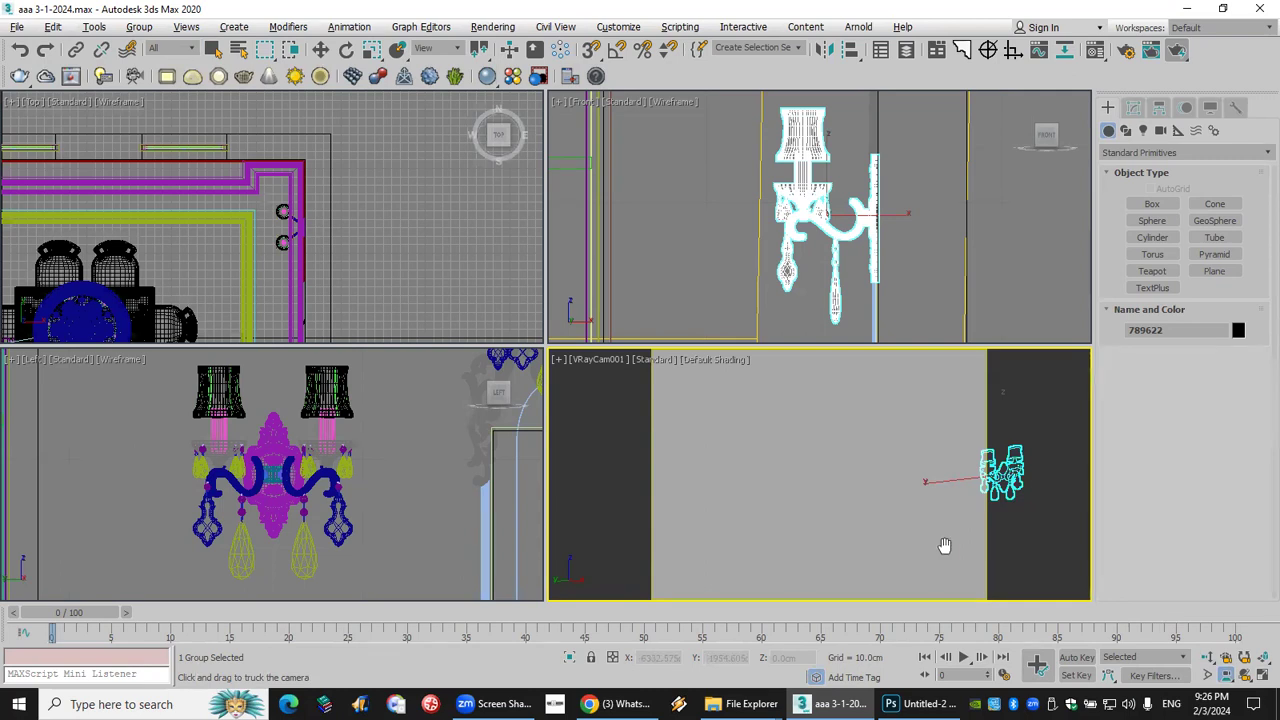
{"action": "key", "text": "p"}
{"action": "left_click", "coordinate": [1244, 675]}
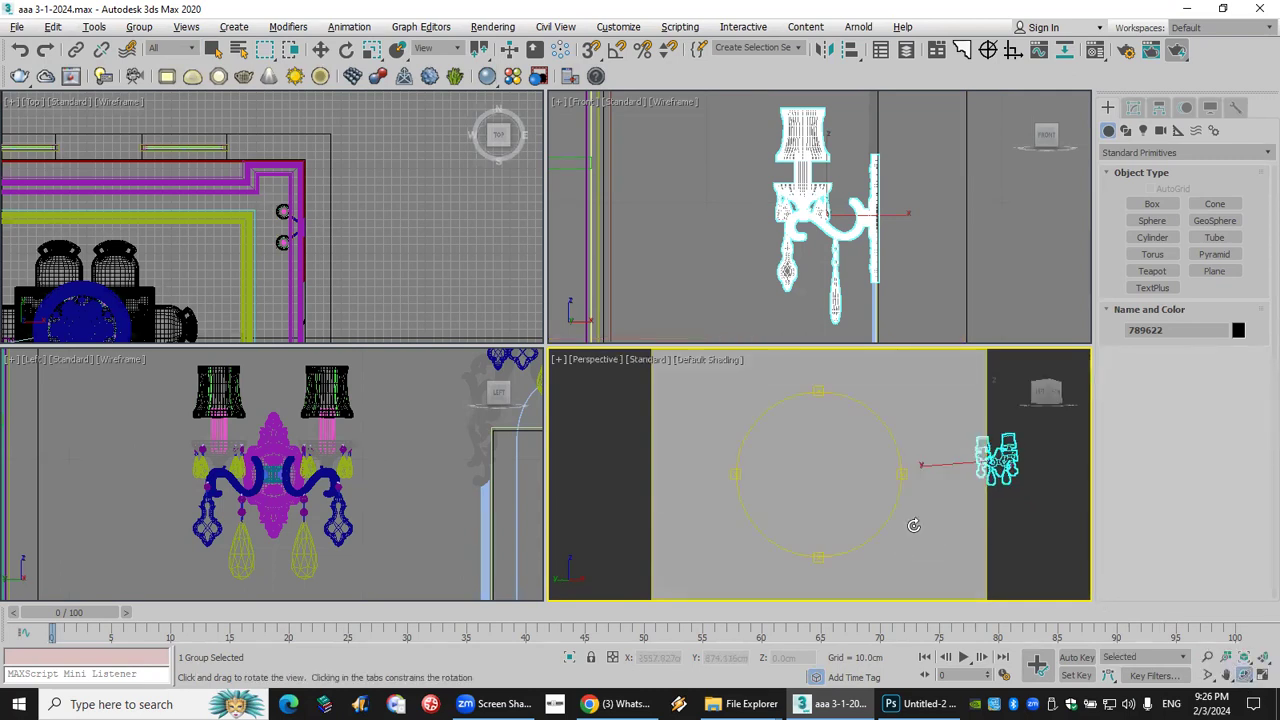
{"action": "left_click_drag", "start_coordinate": [875, 458], "coordinate": [887, 460]}
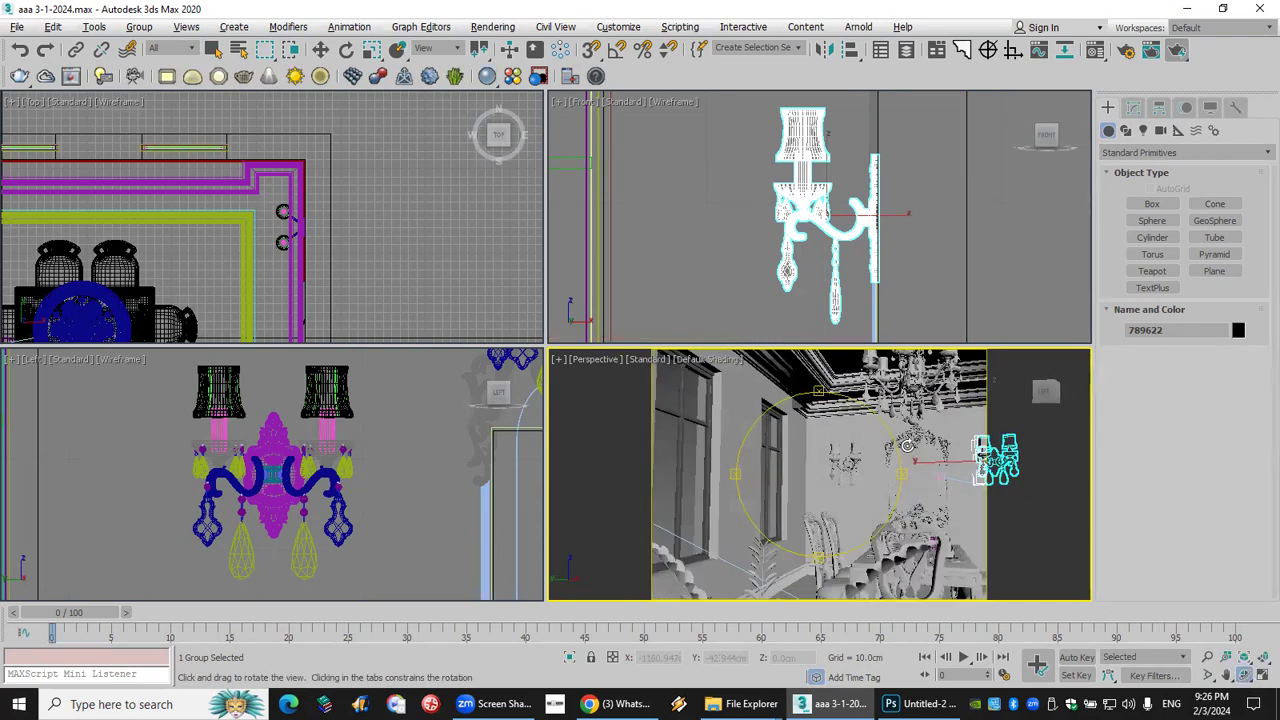
Select the chandelier and hide it.
{"action": "right_click", "coordinate": [919, 410]}
{"action": "left_click", "coordinate": [912, 376]}
{"action": "right_click", "coordinate": [908, 369]}
{"action": "left_click", "coordinate": [944, 312]}
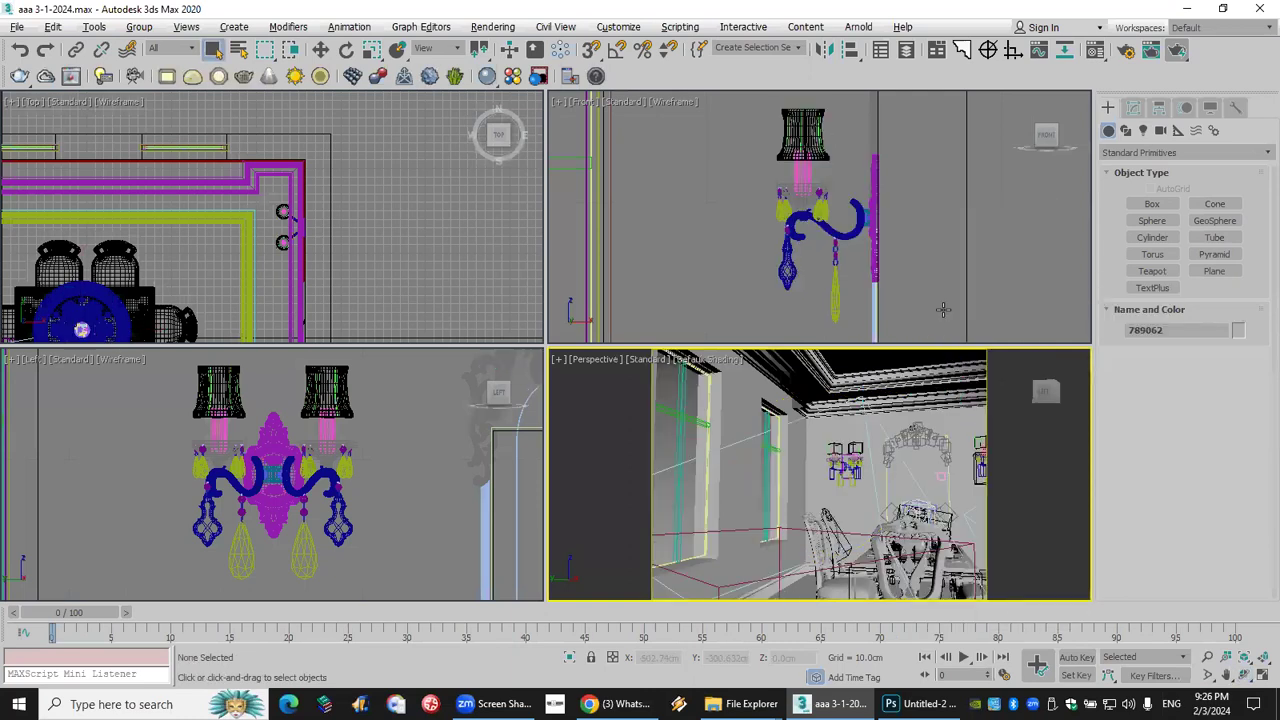
Zoom and pan the perspective view over to the mirror's top-left ornament.
{"action": "left_click", "coordinate": [1208, 676]}
{"action": "left_click_drag", "start_coordinate": [924, 431], "coordinate": [907, 373]}
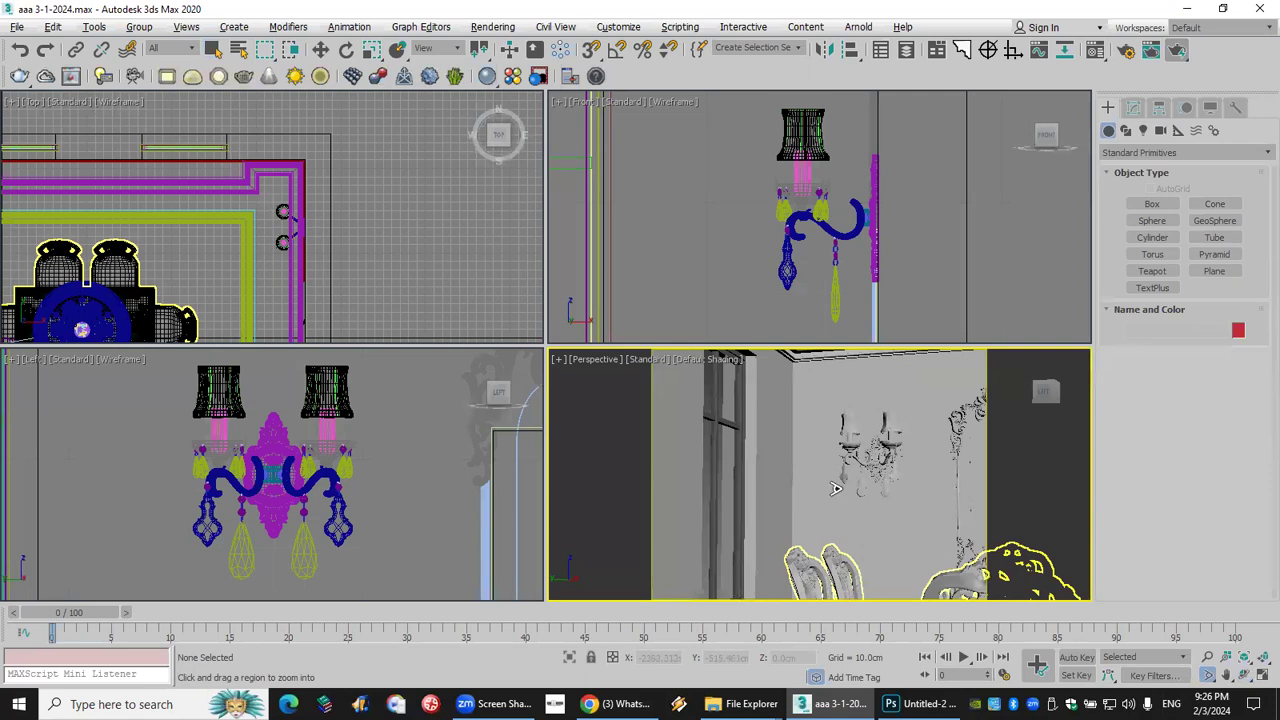
{"action": "left_click", "coordinate": [1226, 676]}
{"action": "left_click_drag", "start_coordinate": [966, 517], "coordinate": [827, 538]}
{"action": "left_click", "coordinate": [1207, 670]}
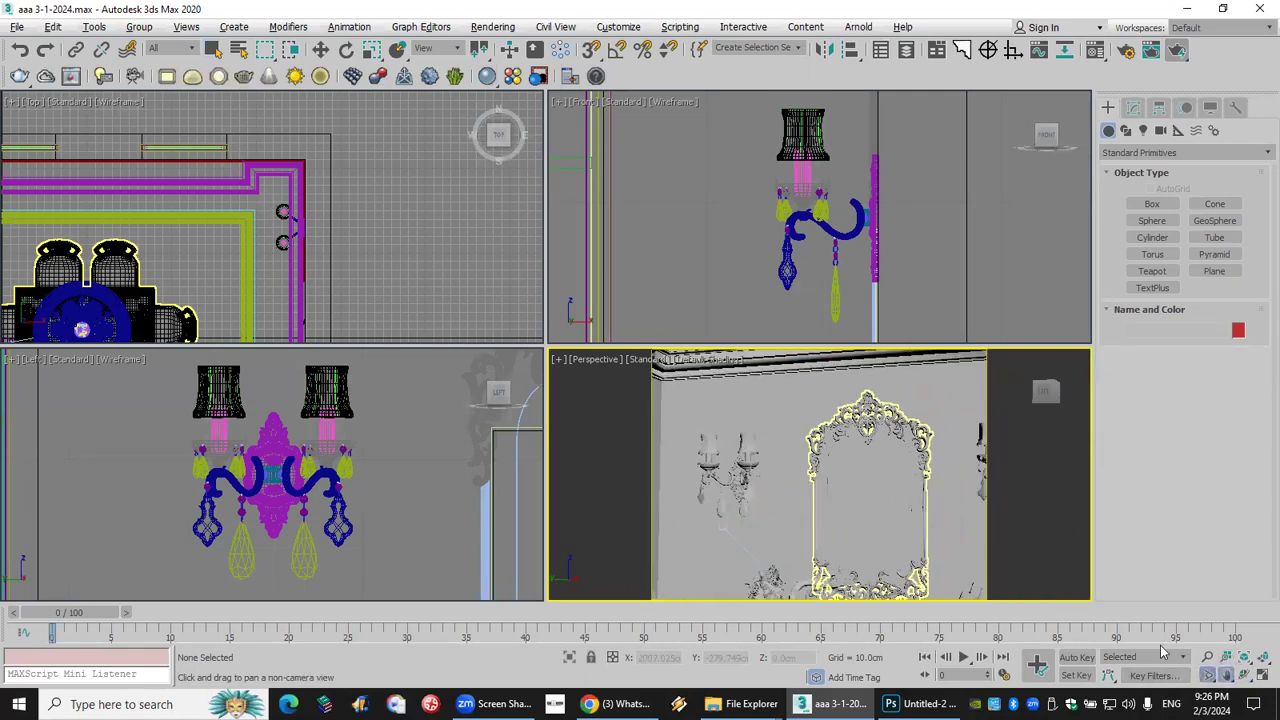
{"action": "left_click_drag", "start_coordinate": [740, 470], "coordinate": [900, 420]}
{"action": "scroll", "coordinate": [928, 415], "scroll_direction": "down", "scroll_amount": 5}
{"action": "scroll", "coordinate": [901, 420], "scroll_direction": "up", "scroll_amount": 5}
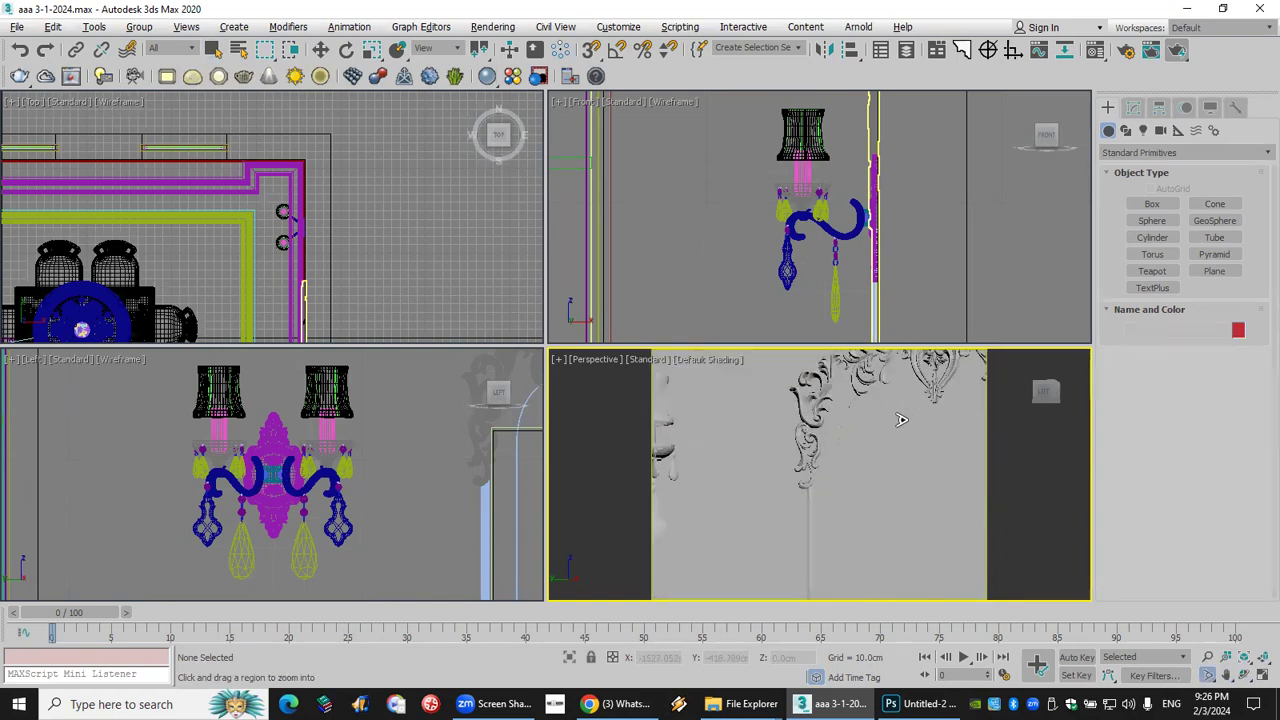
Pan the view to center the mirror arch's top ornament.
{"action": "left_click", "coordinate": [1226, 675]}
{"action": "scroll", "coordinate": [766, 514], "scroll_direction": "down", "scroll_amount": 5}
{"action": "left_click_drag", "start_coordinate": [766, 514], "coordinate": [785, 550]}
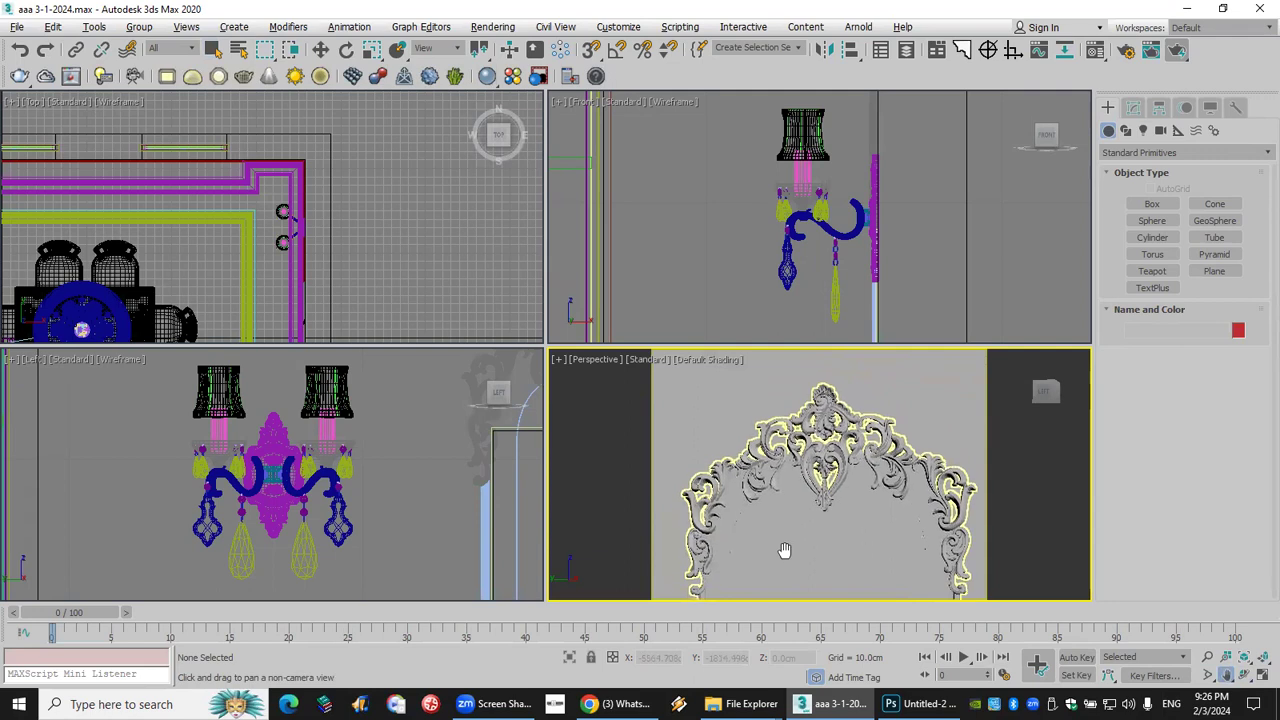
{"action": "left_click", "coordinate": [1208, 675]}
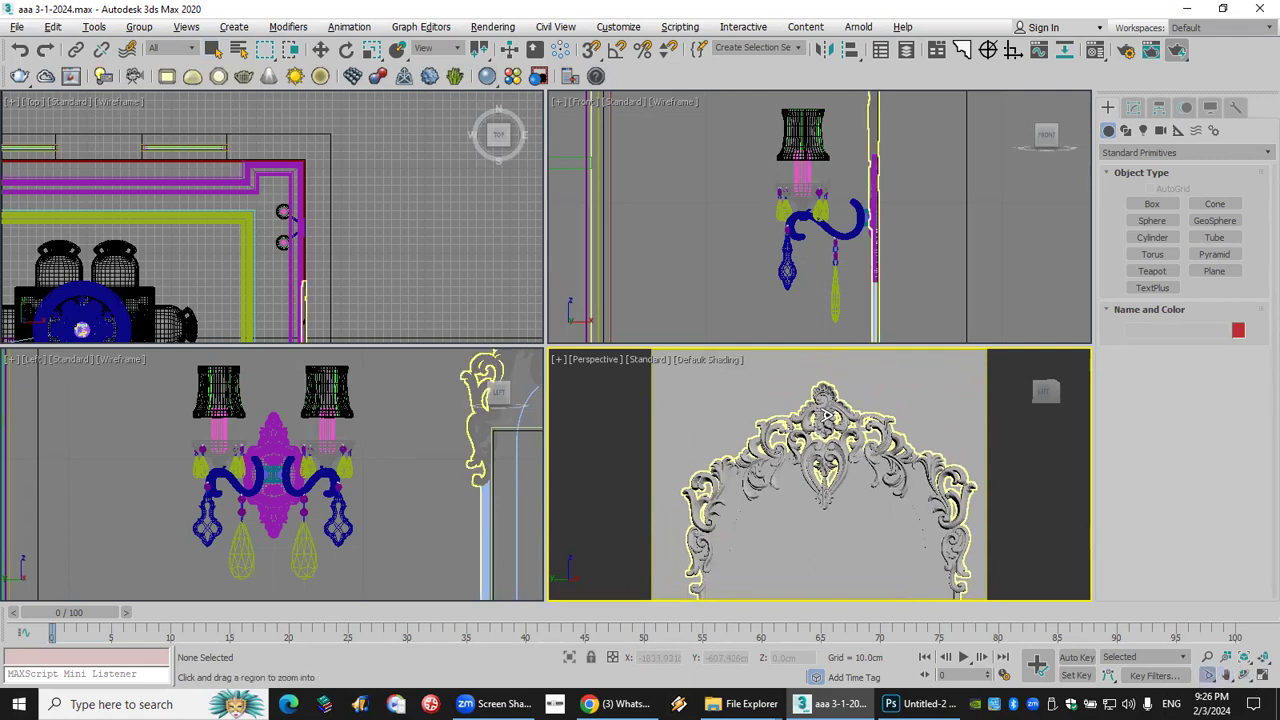
{"action": "scroll", "coordinate": [826, 415], "scroll_direction": "up", "scroll_amount": 5}
{"action": "middle_click_drag", "start_coordinate": [826, 415], "coordinate": [776, 552]}
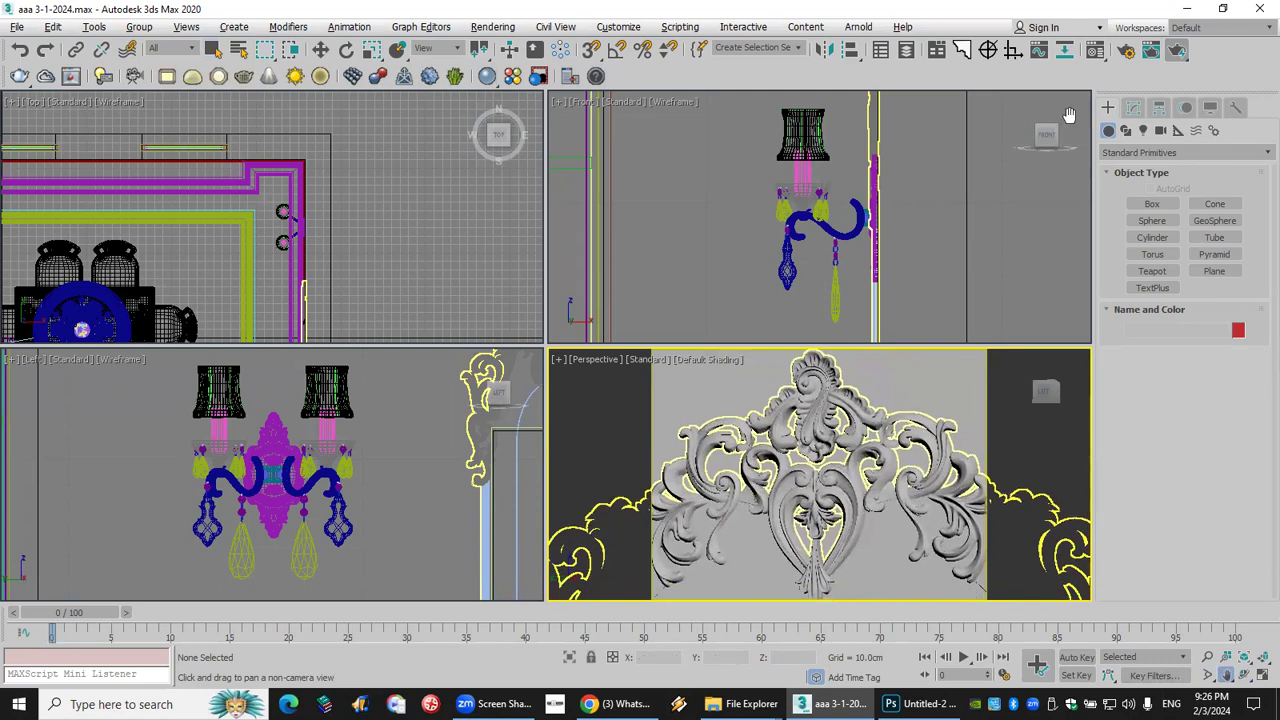
Render the current perspective view of the ornament.
{"action": "left_click", "coordinate": [1173, 52]}
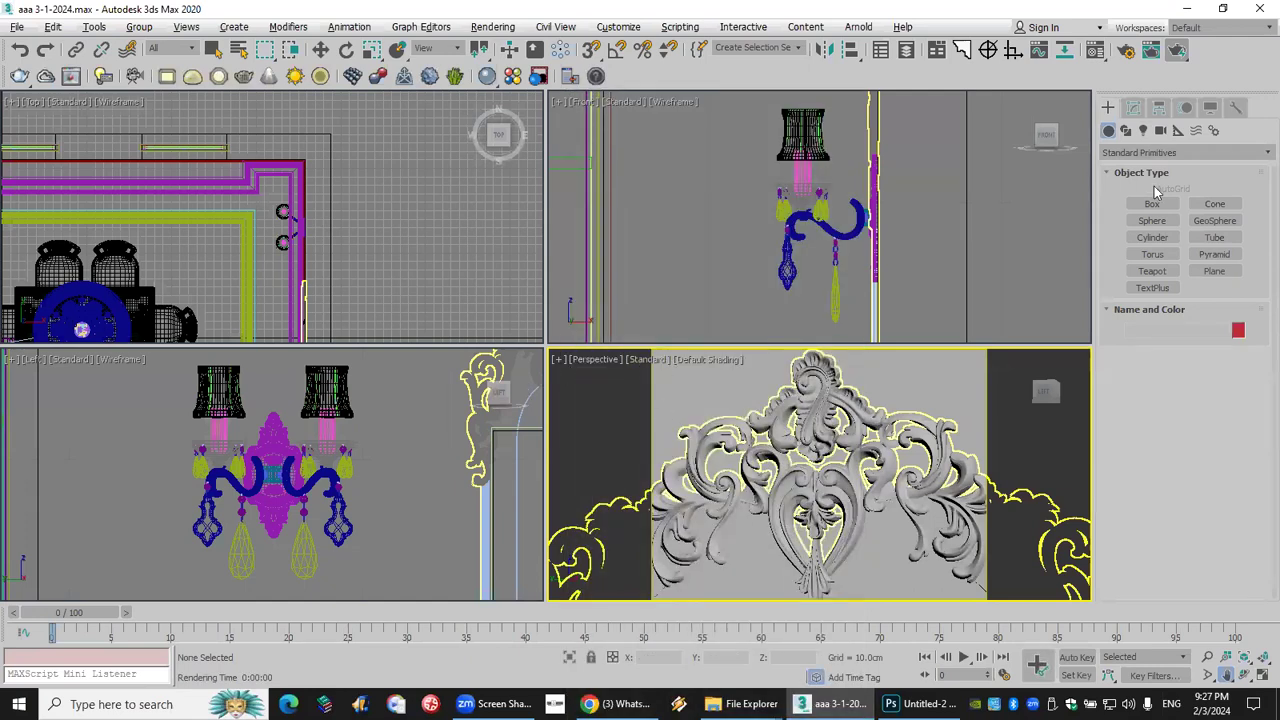
{"action": "scroll", "coordinate": [428, 214], "scroll_direction": "down", "scroll_amount": 4}
{"action": "scroll", "coordinate": [424, 213], "scroll_direction": "up", "scroll_amount": 3}
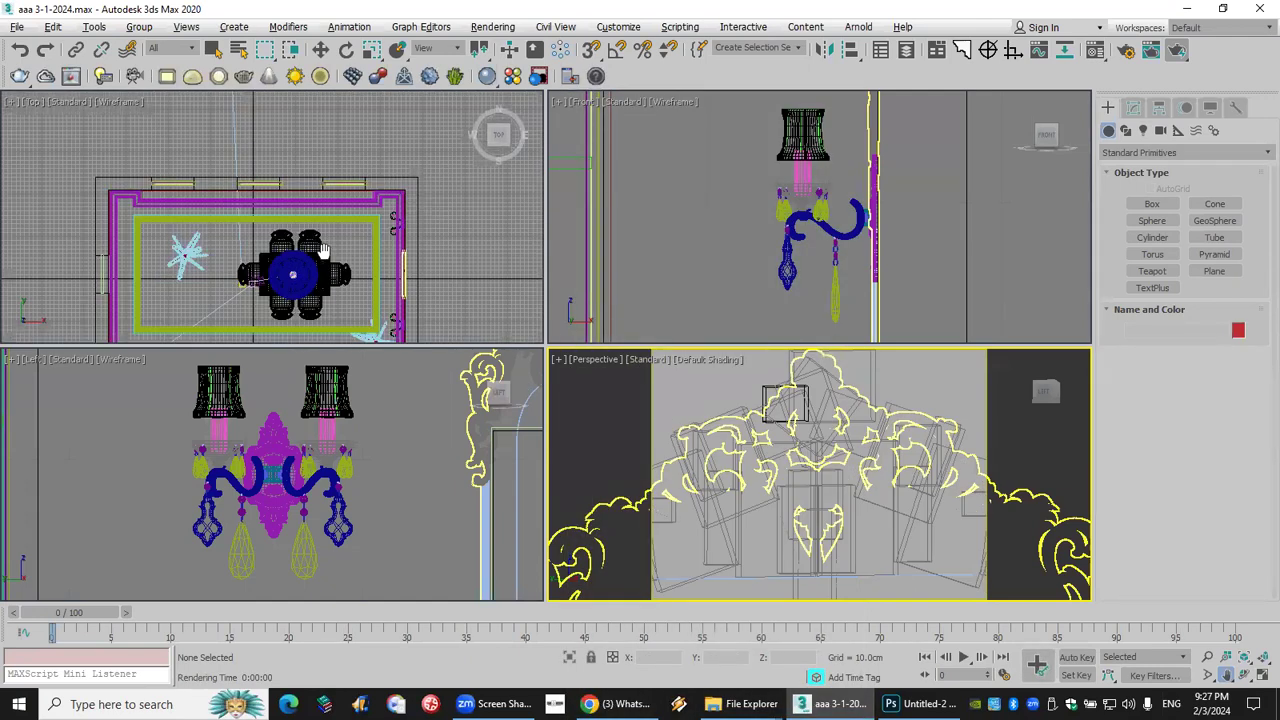
{"action": "scroll", "coordinate": [263, 193], "scroll_direction": "down", "scroll_amount": 3}
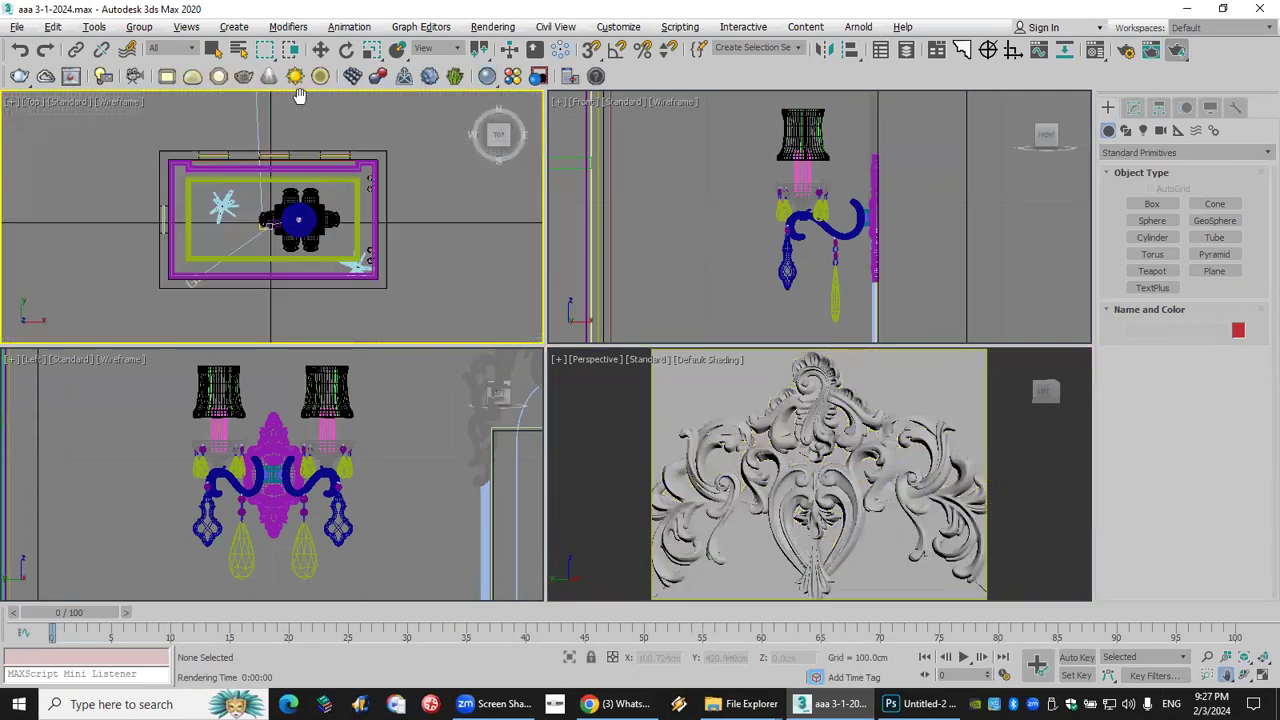
{"action": "scroll", "coordinate": [243, 265], "scroll_direction": "up", "scroll_amount": 3}
{"action": "scroll", "coordinate": [243, 265], "scroll_direction": "down", "scroll_amount": 2}
{"action": "scroll", "coordinate": [173, 332], "scroll_direction": "up", "scroll_amount": 1}
Select VRayCam001 in the top view and match it to the perspective view with Ctrl+C.
{"action": "left_click", "coordinate": [174, 329]}
{"action": "left_click", "coordinate": [176, 329]}
{"action": "middle_click_drag", "start_coordinate": [204, 338], "coordinate": [220, 282]}
{"action": "scroll", "coordinate": [204, 275], "scroll_direction": "up", "scroll_amount": 5}
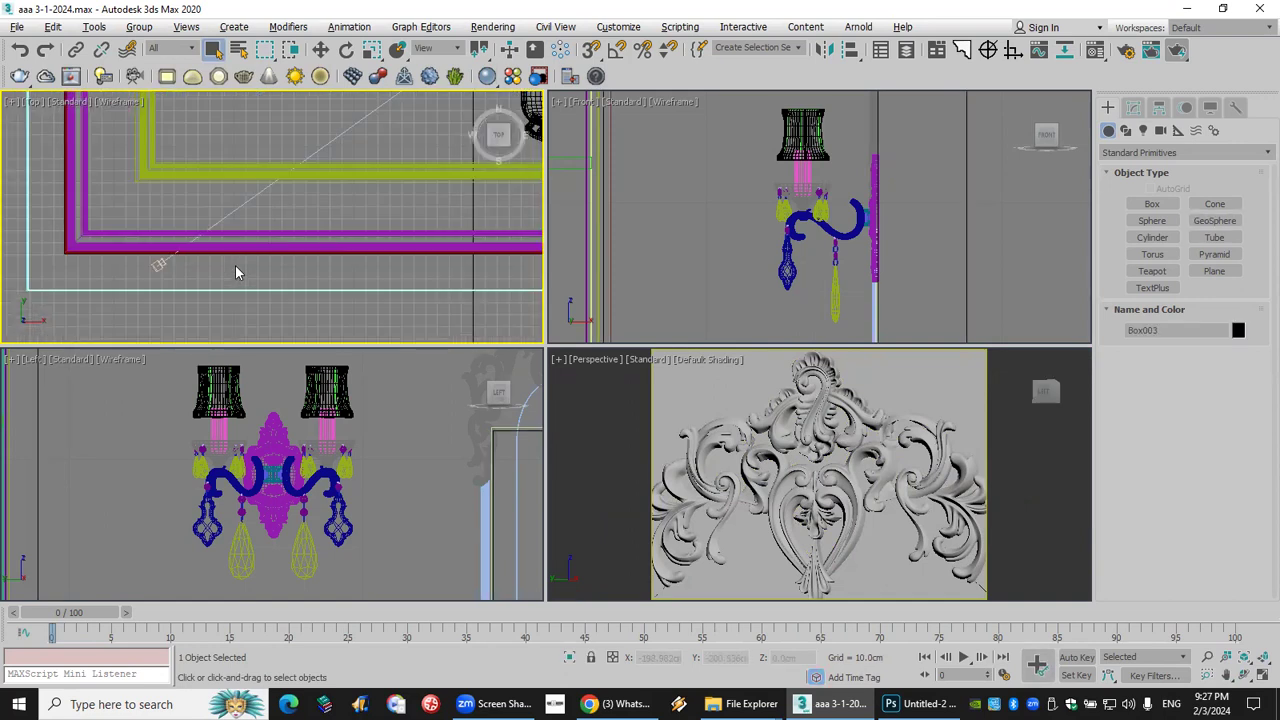
{"action": "left_click", "coordinate": [126, 264]}
{"action": "middle_click", "coordinate": [752, 464]}
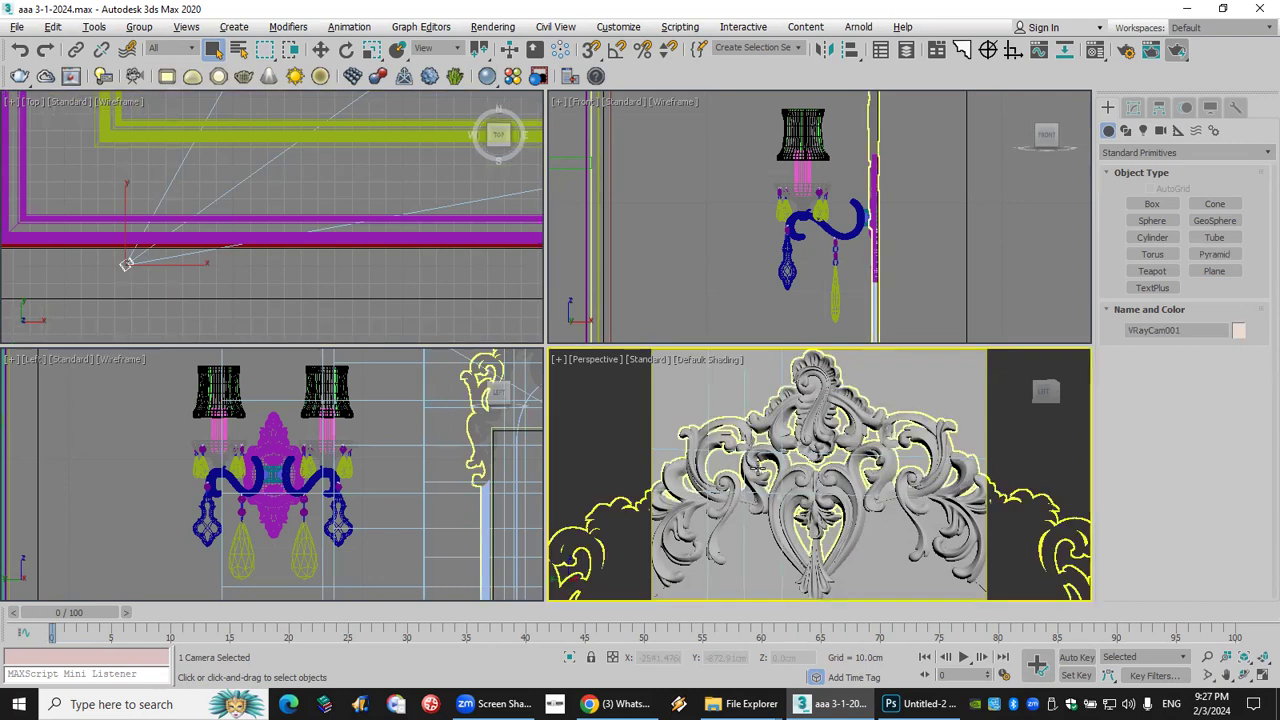
{"action": "key", "text": "ctrl+c"}
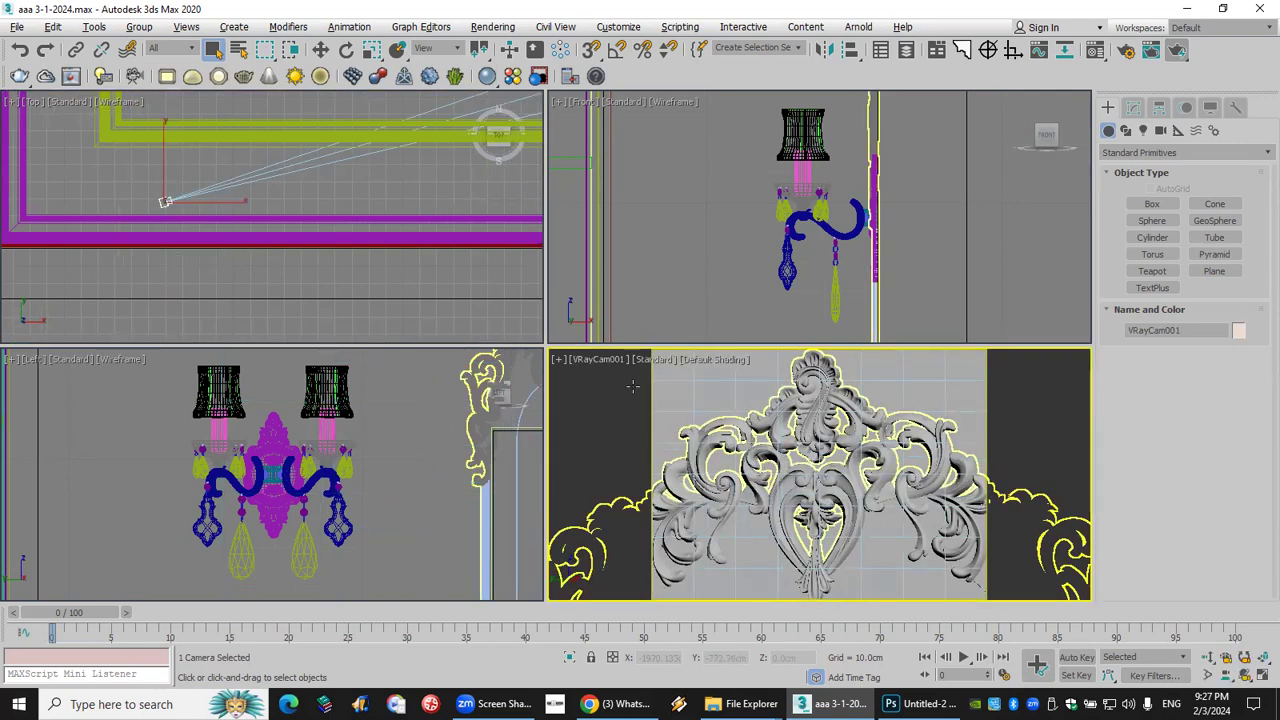
Render a marked region of the ornament from VRayCam001, zoom in to inspect, then close it.
{"action": "left_click", "coordinate": [1177, 51]}
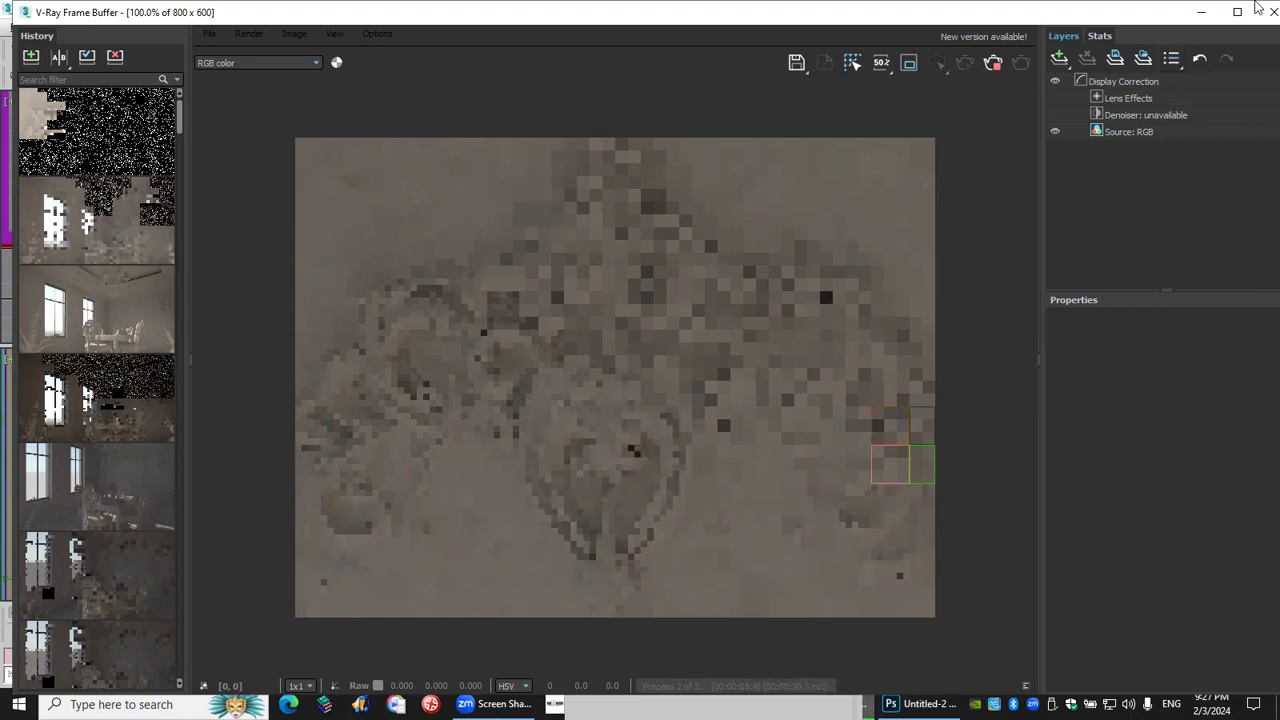
{"action": "left_click_drag", "start_coordinate": [474, 221], "coordinate": [600, 359]}
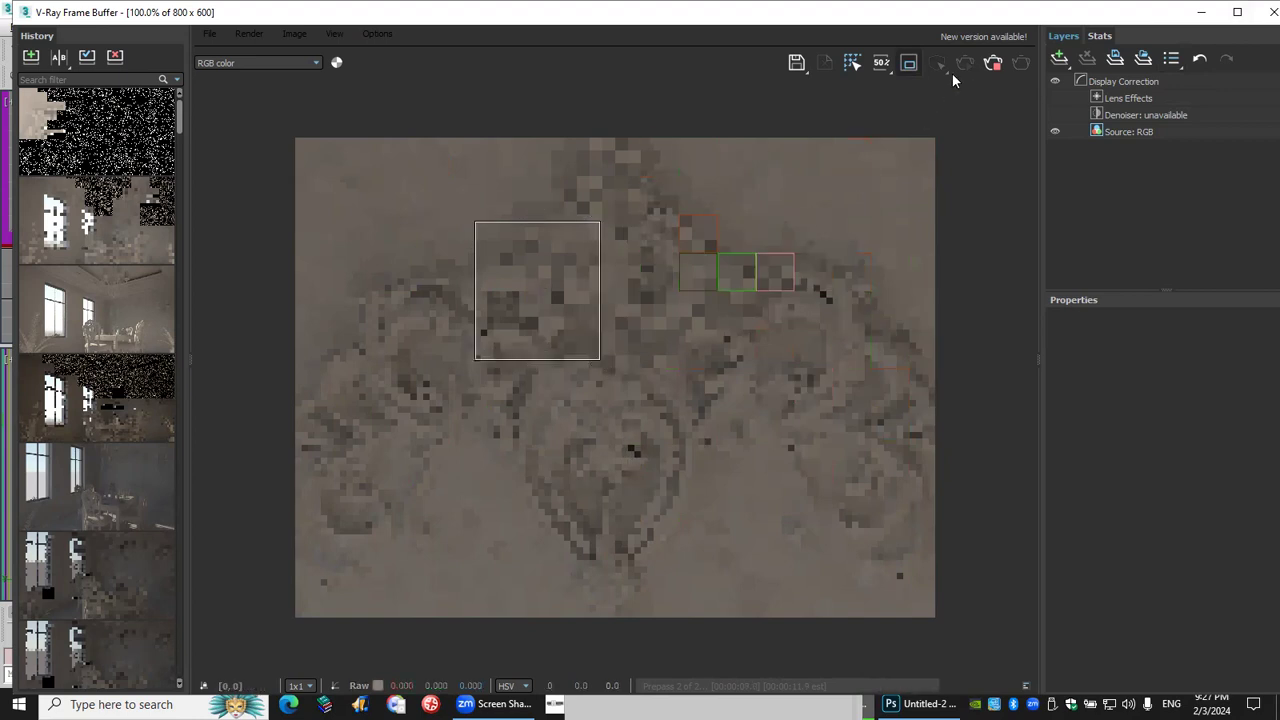
{"action": "left_click", "coordinate": [1017, 65]}
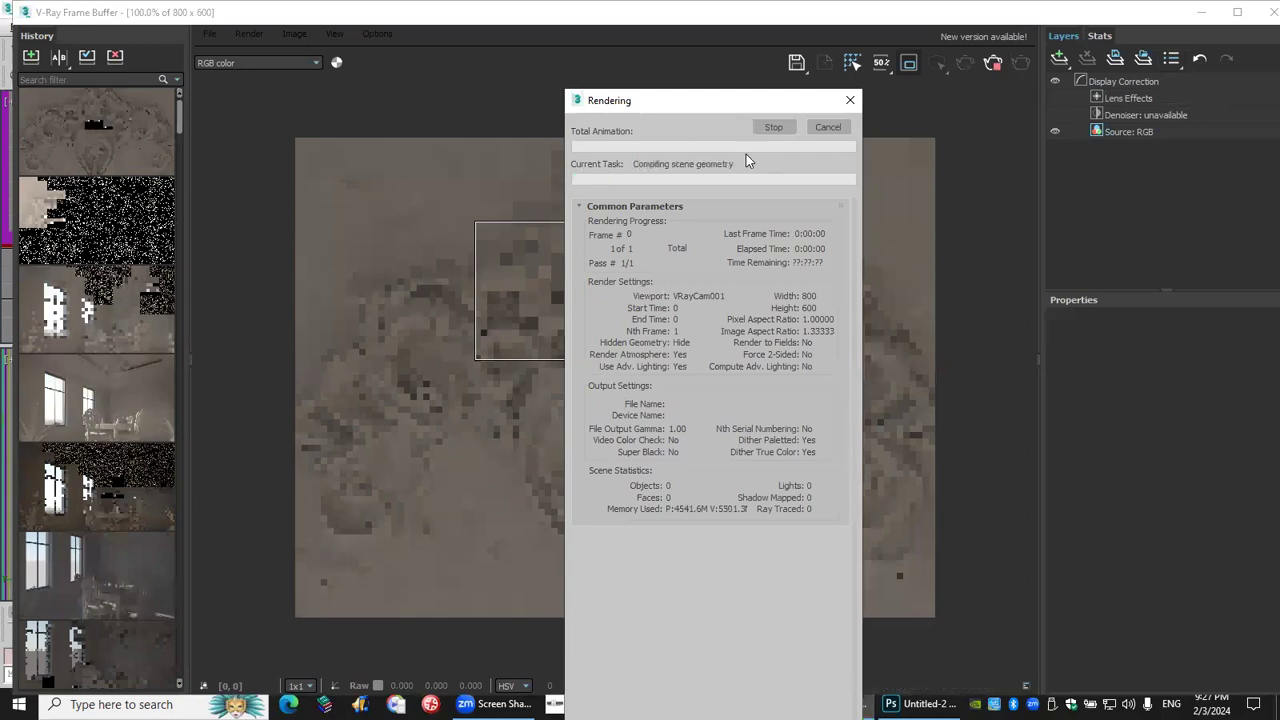
{"action": "scroll", "coordinate": [513, 287], "scroll_direction": "up", "scroll_amount": 1}
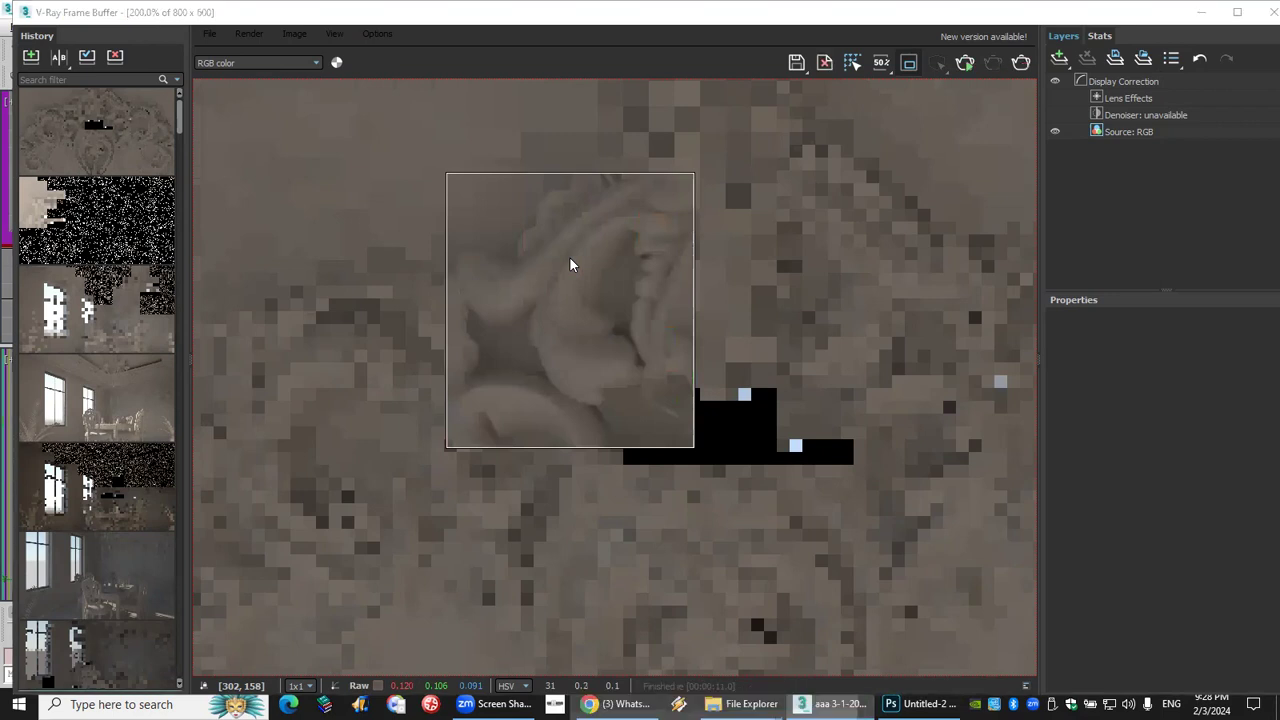
{"action": "scroll", "coordinate": [569, 258], "scroll_direction": "up", "scroll_amount": 1}
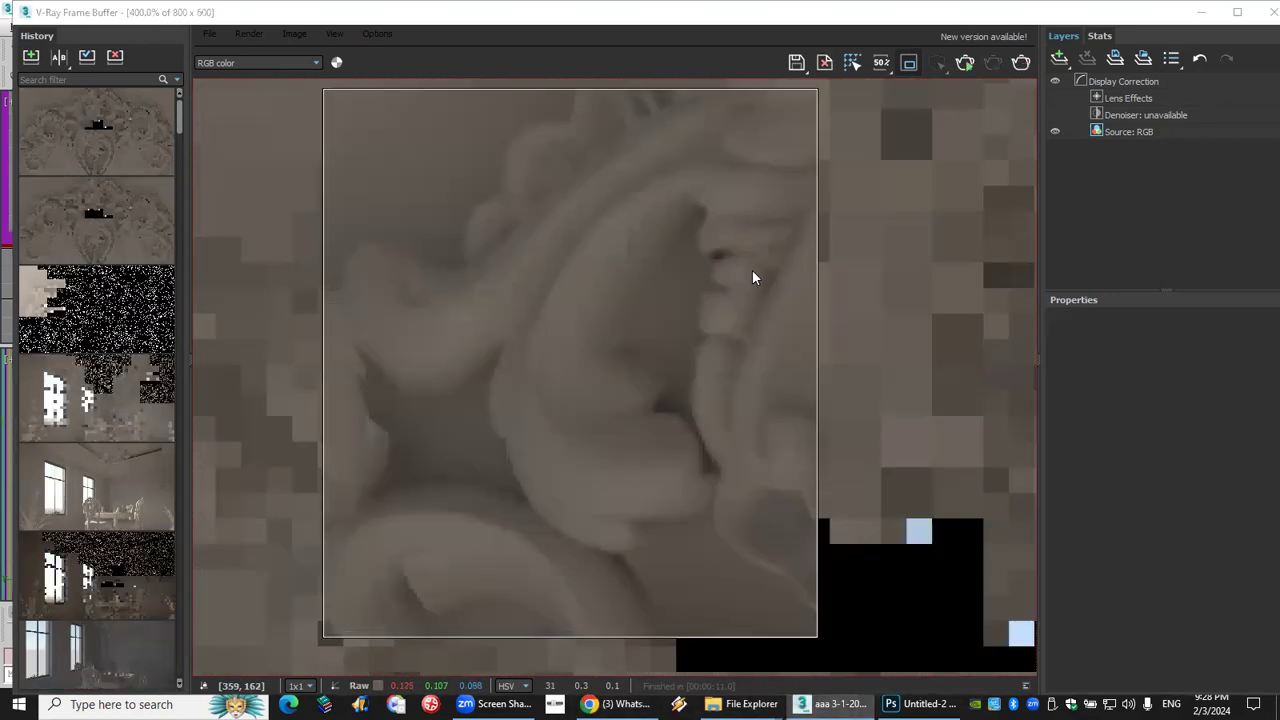
{"action": "scroll", "coordinate": [752, 270], "scroll_direction": "up", "scroll_amount": 1}
{"action": "scroll", "coordinate": [752, 270], "scroll_direction": "up", "scroll_amount": 1}
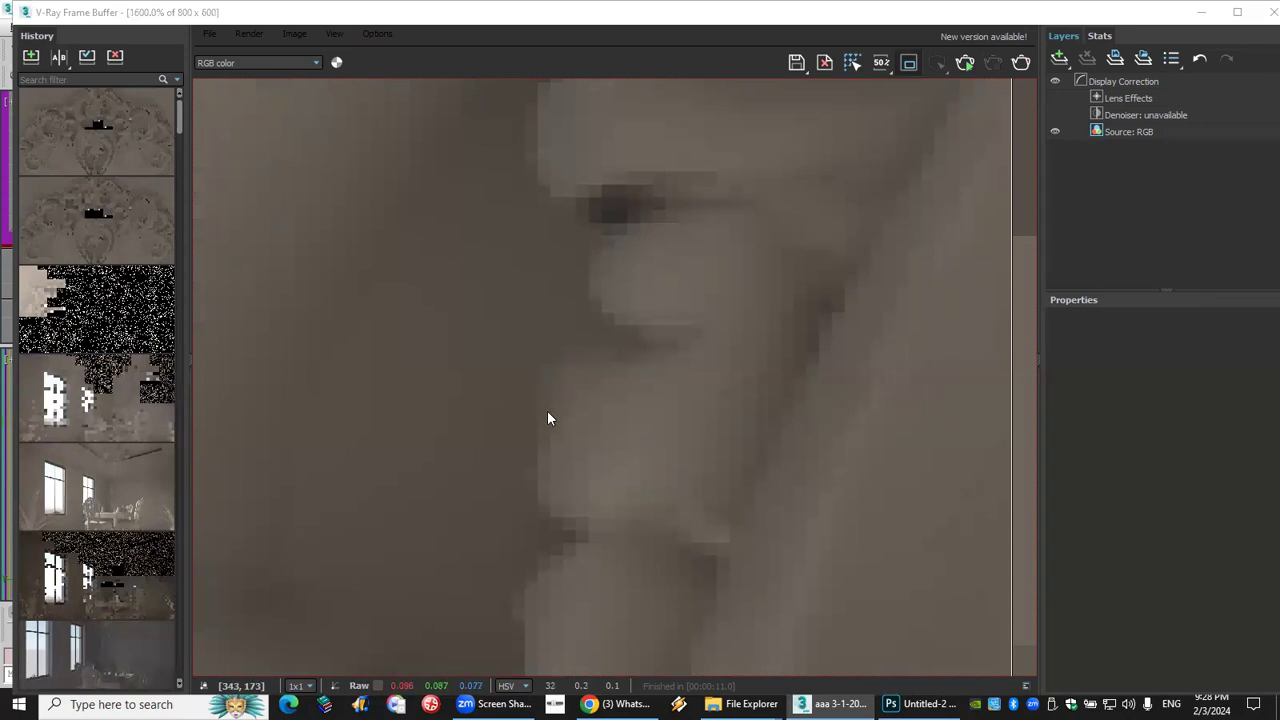
{"action": "scroll", "coordinate": [565, 530], "scroll_direction": "down", "scroll_amount": 1}
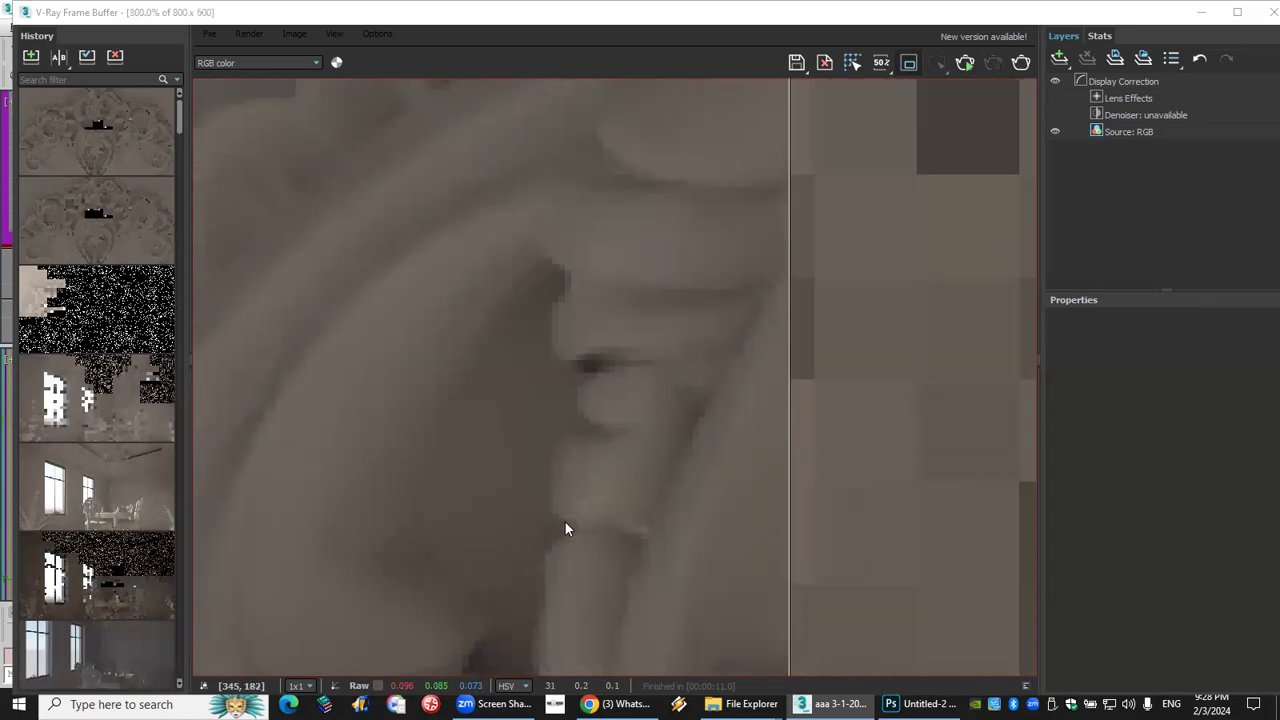
{"action": "scroll", "coordinate": [530, 241], "scroll_direction": "down", "scroll_amount": 1}
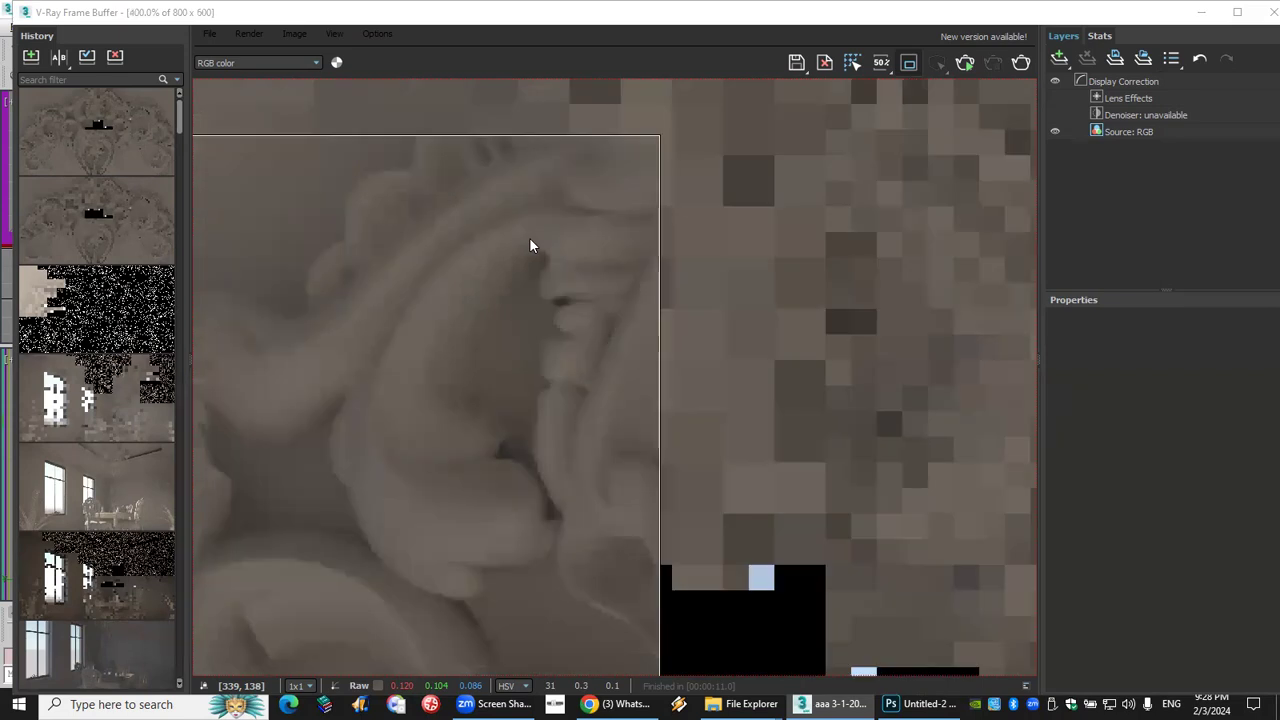
{"action": "left_click", "coordinate": [1264, 13]}
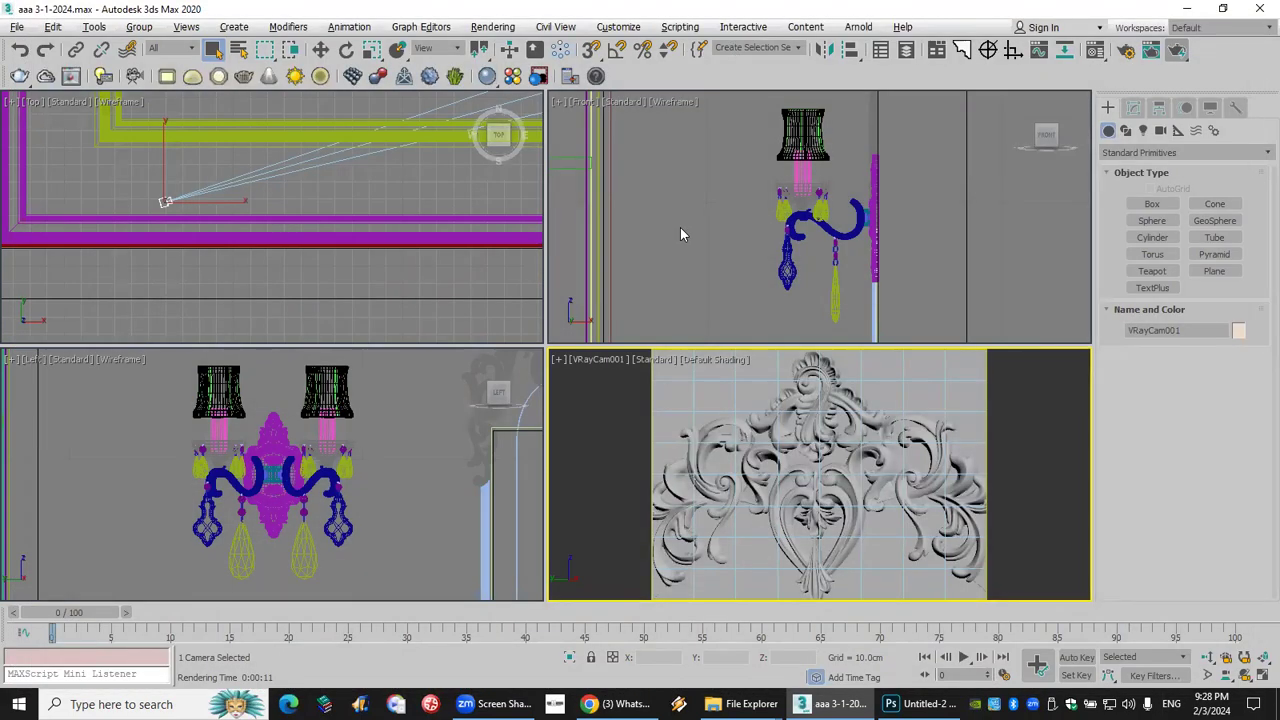
Edit the Output Size Height in Render Setup and render at 2667×2000.
{"action": "left_click", "coordinate": [493, 27]}
{"action": "left_click", "coordinate": [515, 111]}
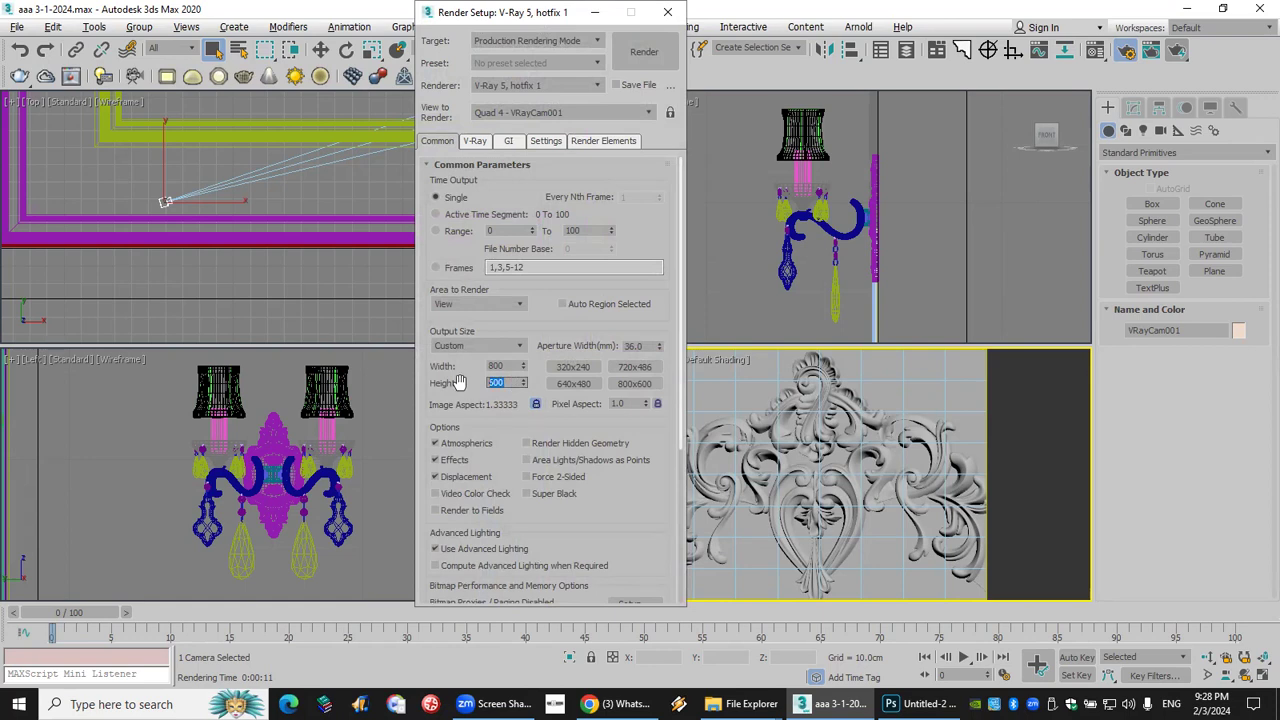
{"action": "type", "text": "0"}
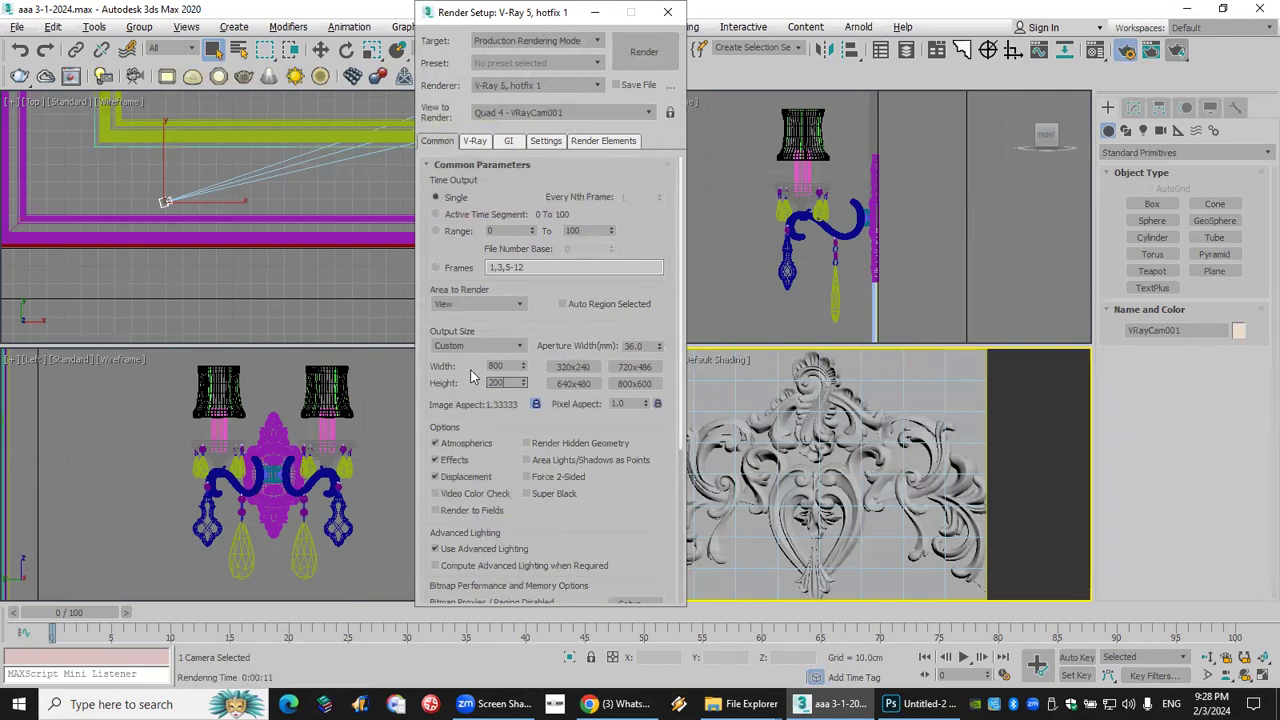
{"action": "double_click", "coordinate": [512, 383]}
{"action": "left_click", "coordinate": [651, 57]}
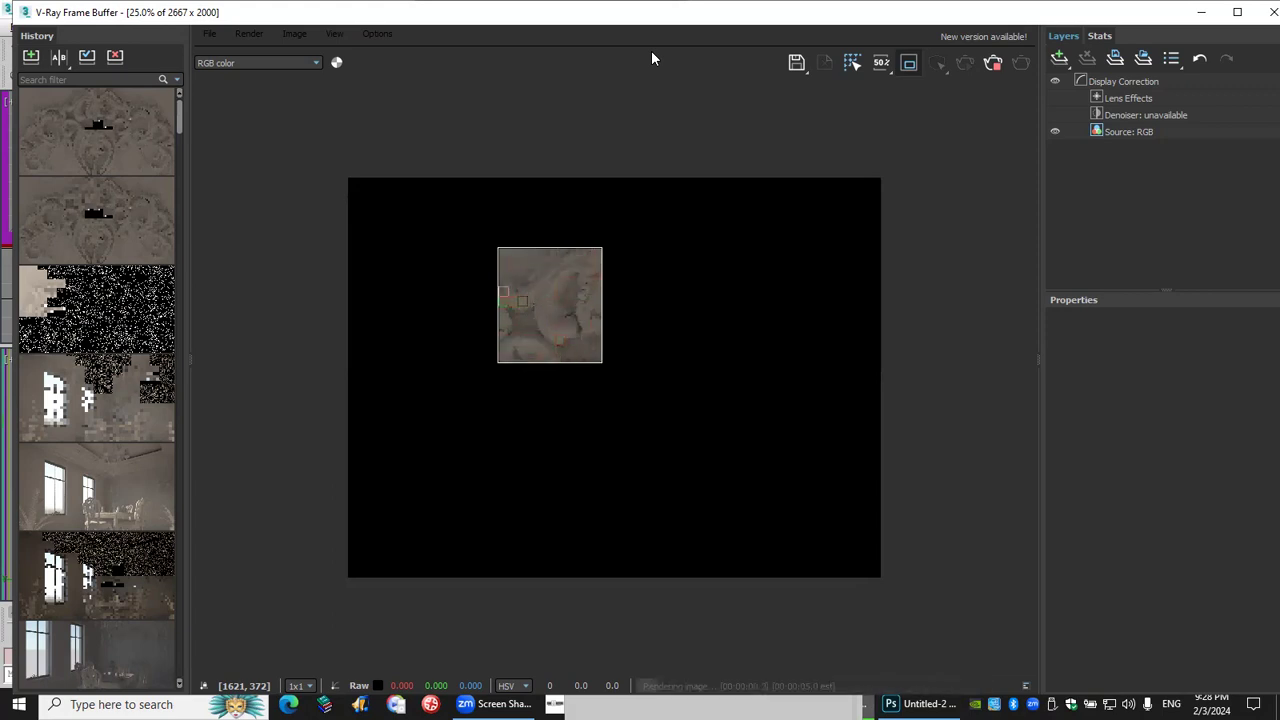
Zoom the 2667x2000 ornament render to 200%, pan to inspect its detail, then close the frame buffer.
{"action": "scroll", "coordinate": [555, 309], "scroll_direction": "up", "scroll_amount": 2}
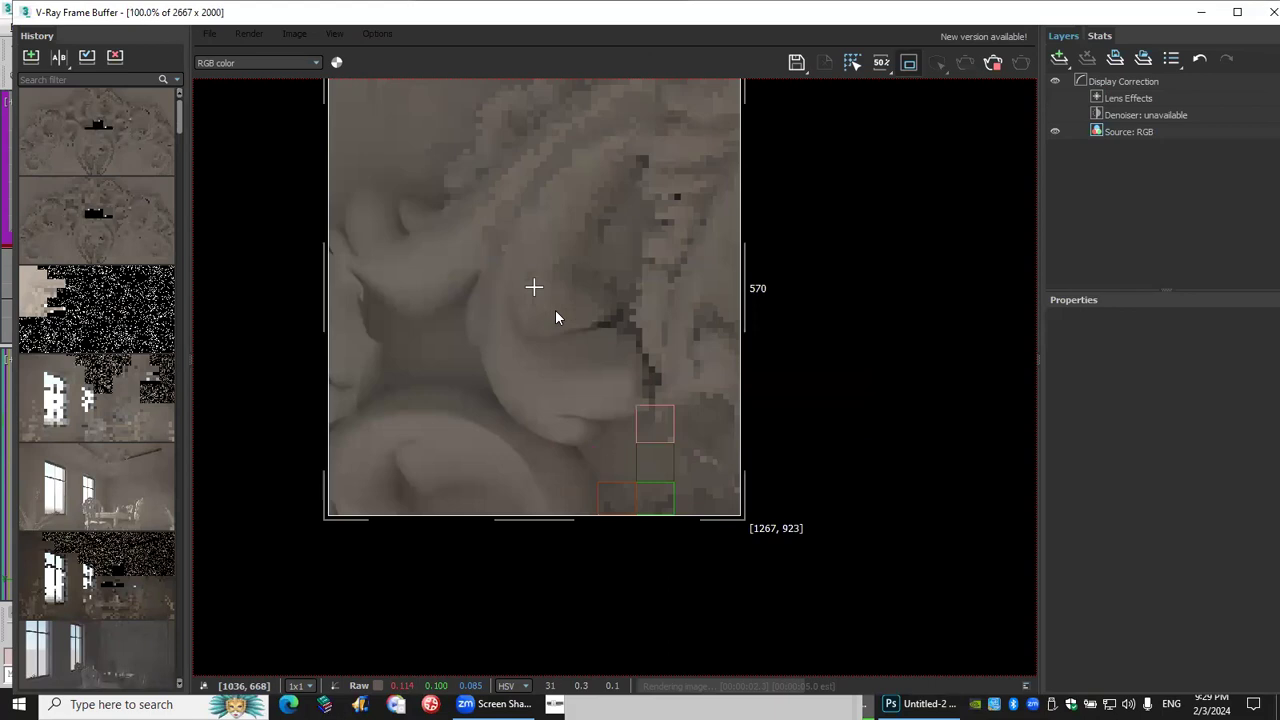
{"action": "scroll", "coordinate": [577, 312], "scroll_direction": "up", "scroll_amount": 1}
{"action": "middle_click_drag", "start_coordinate": [577, 332], "coordinate": [619, 318]}
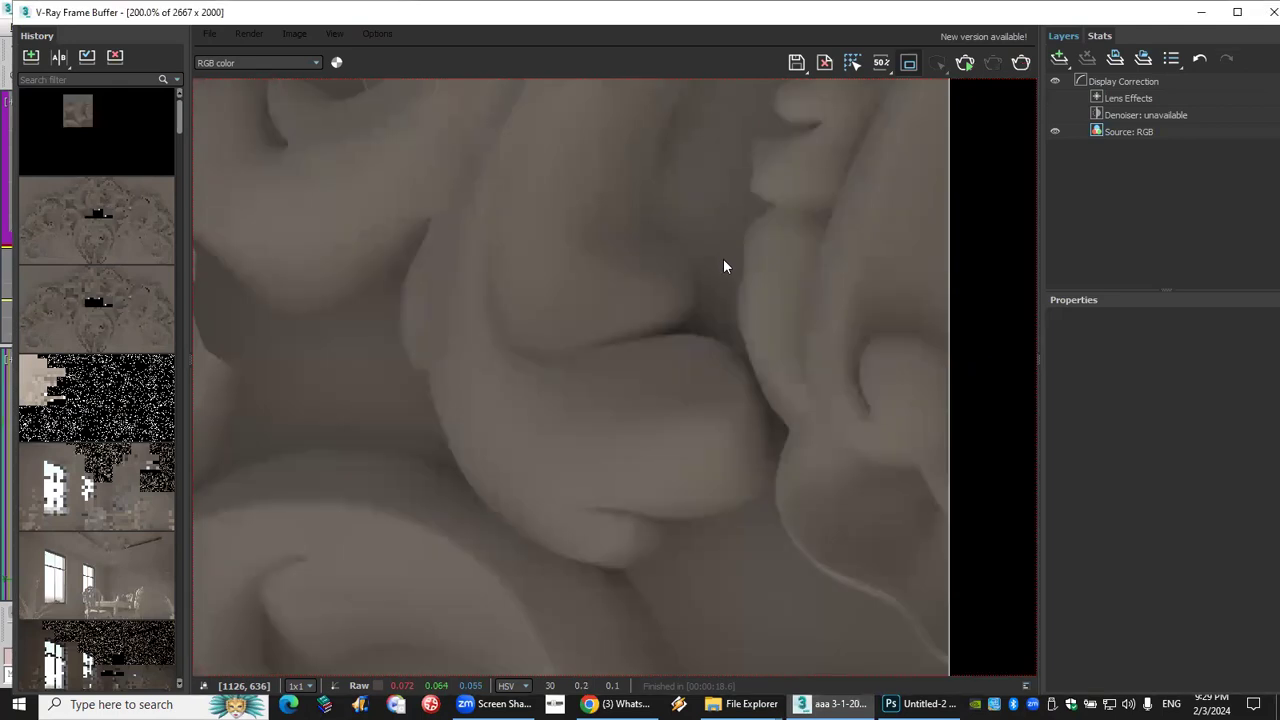
{"action": "middle_click_drag", "start_coordinate": [723, 258], "coordinate": [629, 362]}
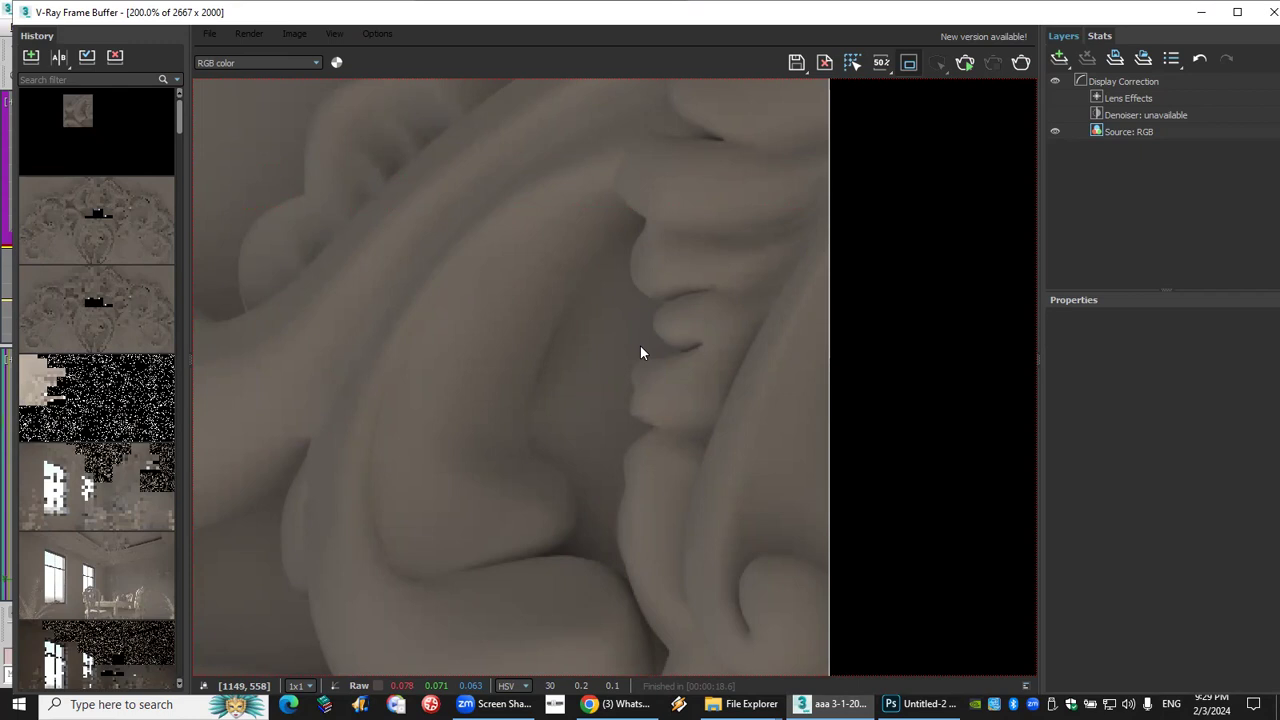
{"action": "left_click", "coordinate": [1268, 12]}
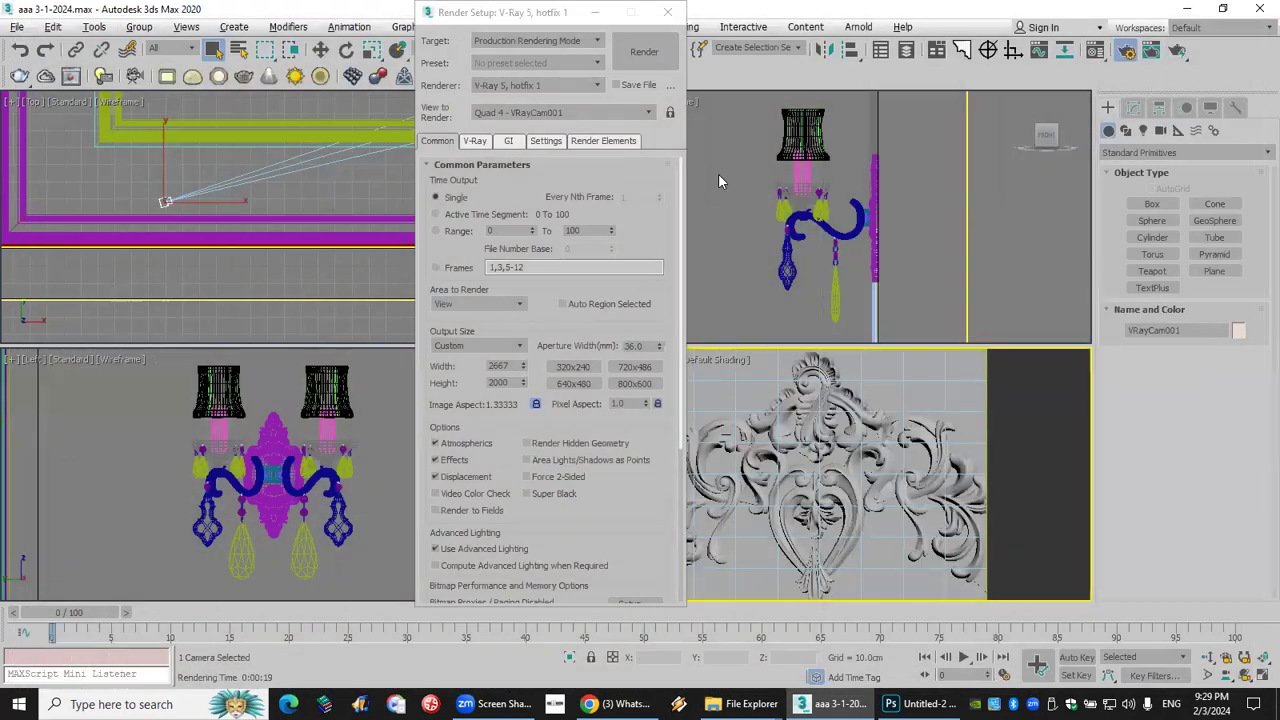
Close Render Setup from its V-Ray tab, dismiss the Rendering menu, and show the desktop.
{"action": "left_click", "coordinate": [477, 141]}
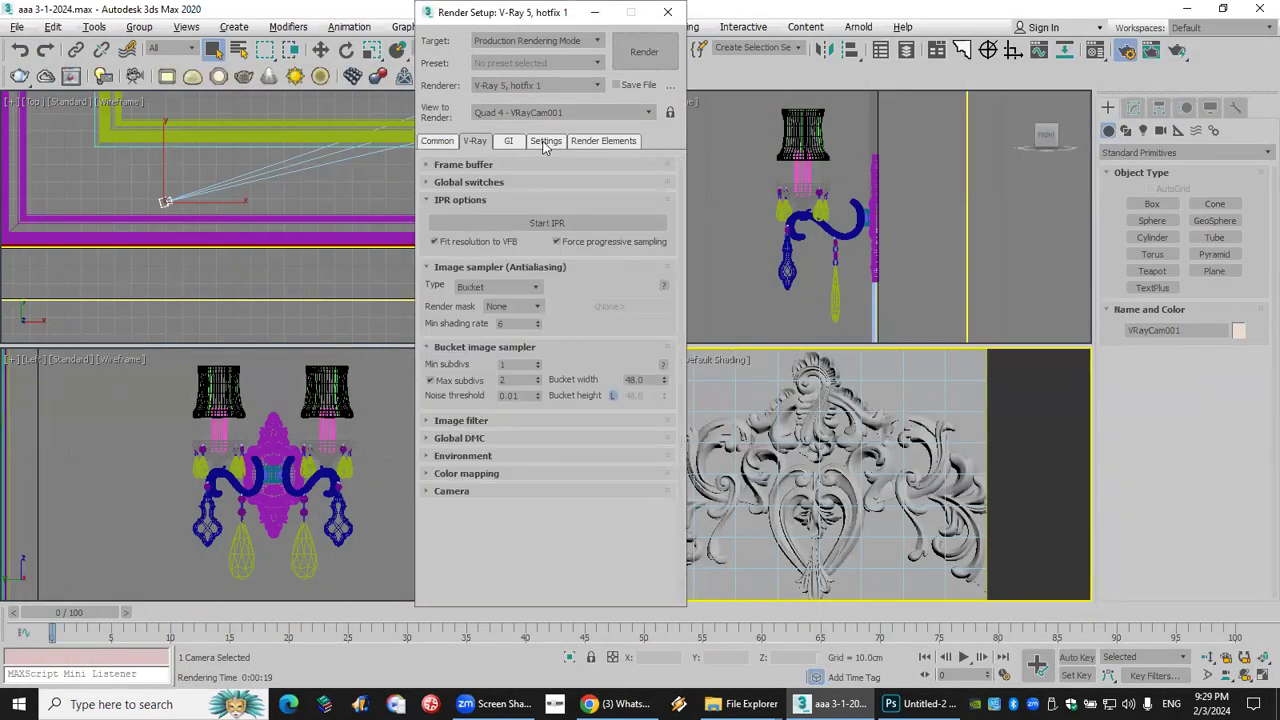
{"action": "left_click", "coordinate": [668, 12]}
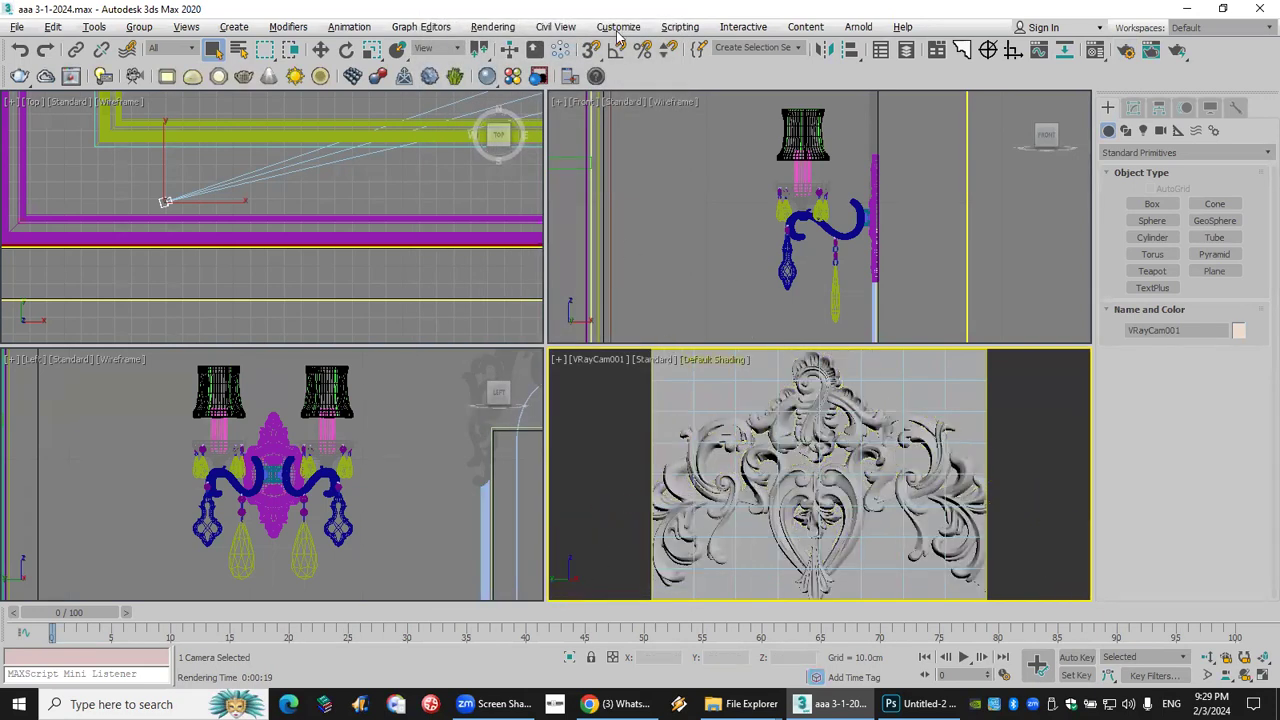
{"action": "left_click", "coordinate": [484, 28]}
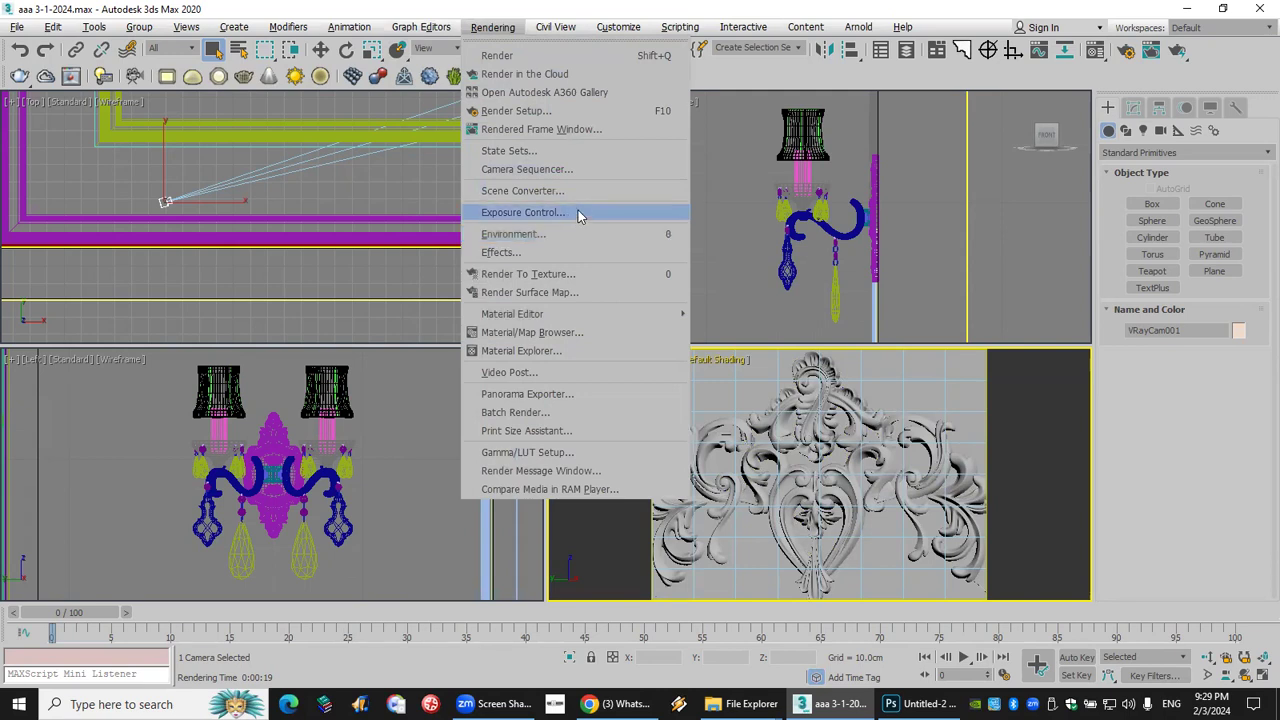
{"action": "left_click", "coordinate": [770, 295]}
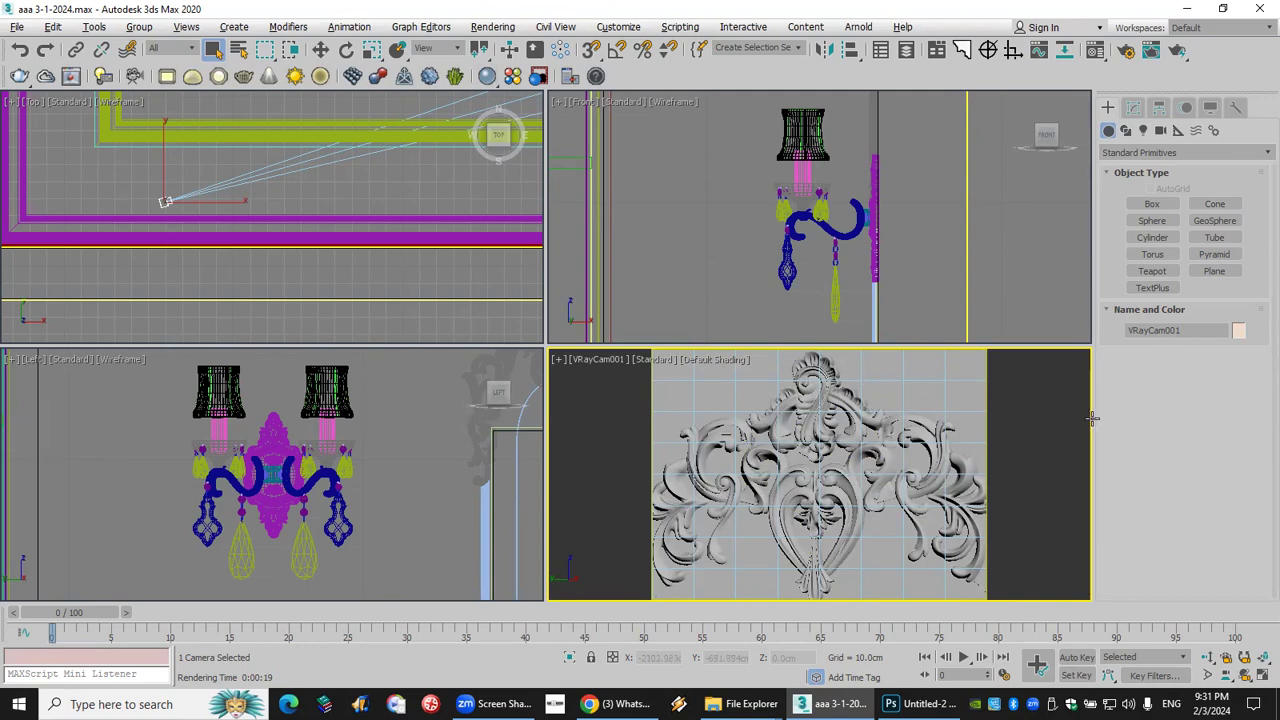
{"action": "left_click", "coordinate": [1277, 705]}
Browse from the MAX shortcut to External Files > Lecture 01 Pics and open 5.5 subdivs.jpg.
{"action": "left_click", "coordinate": [1248, 36]}
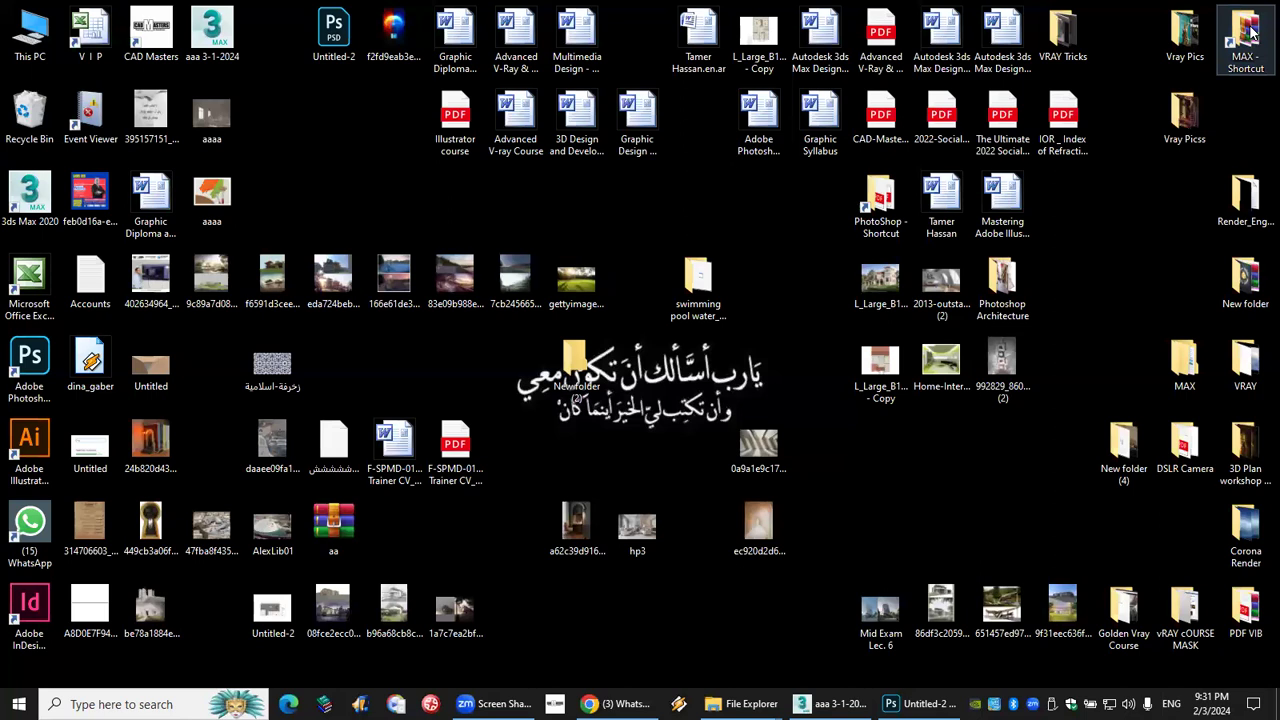
{"action": "double_click", "coordinate": [1248, 33]}
{"action": "double_click", "coordinate": [436, 186]}
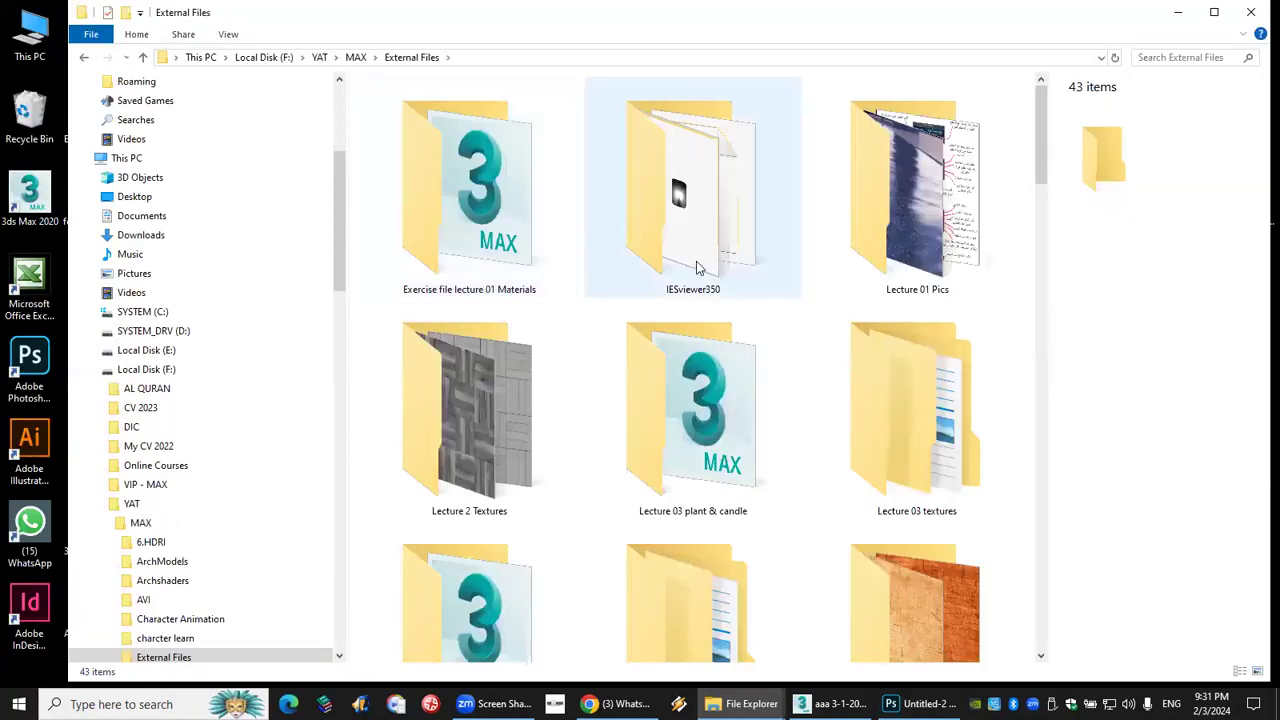
{"action": "left_click", "coordinate": [922, 255]}
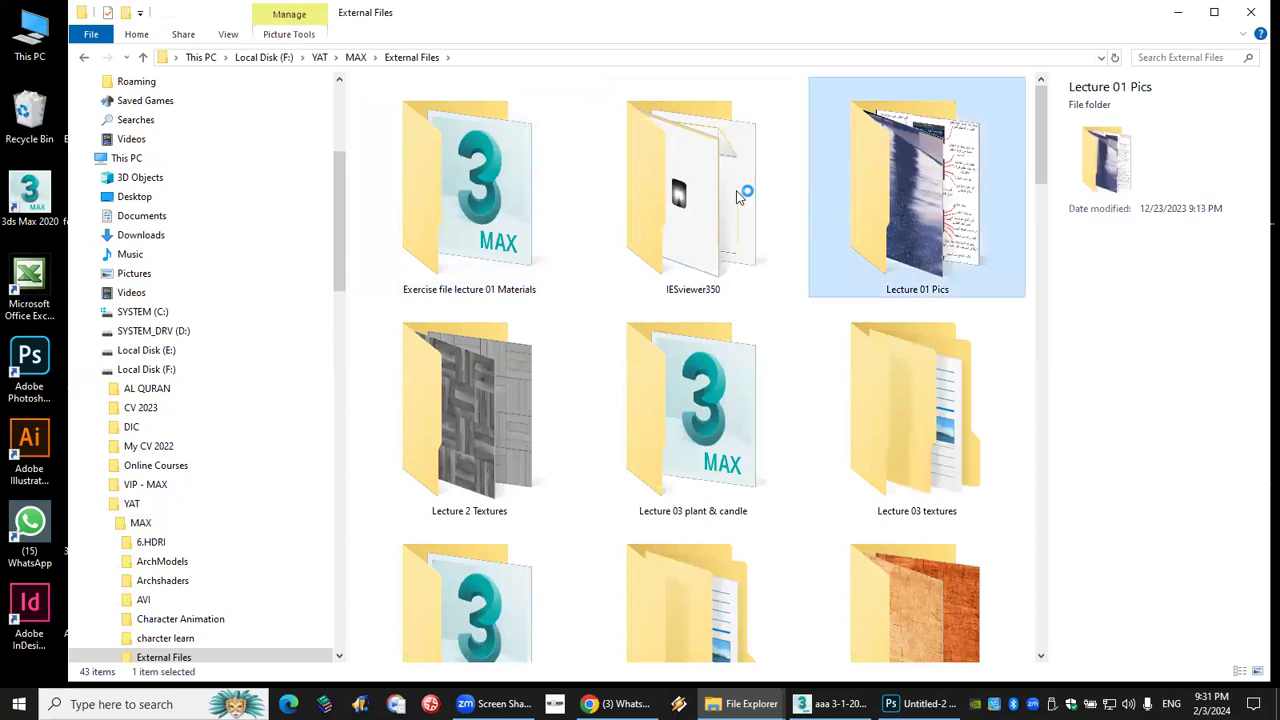
{"action": "double_click", "coordinate": [922, 255]}
{"action": "scroll", "coordinate": [738, 405], "scroll_direction": "down", "scroll_amount": 1}
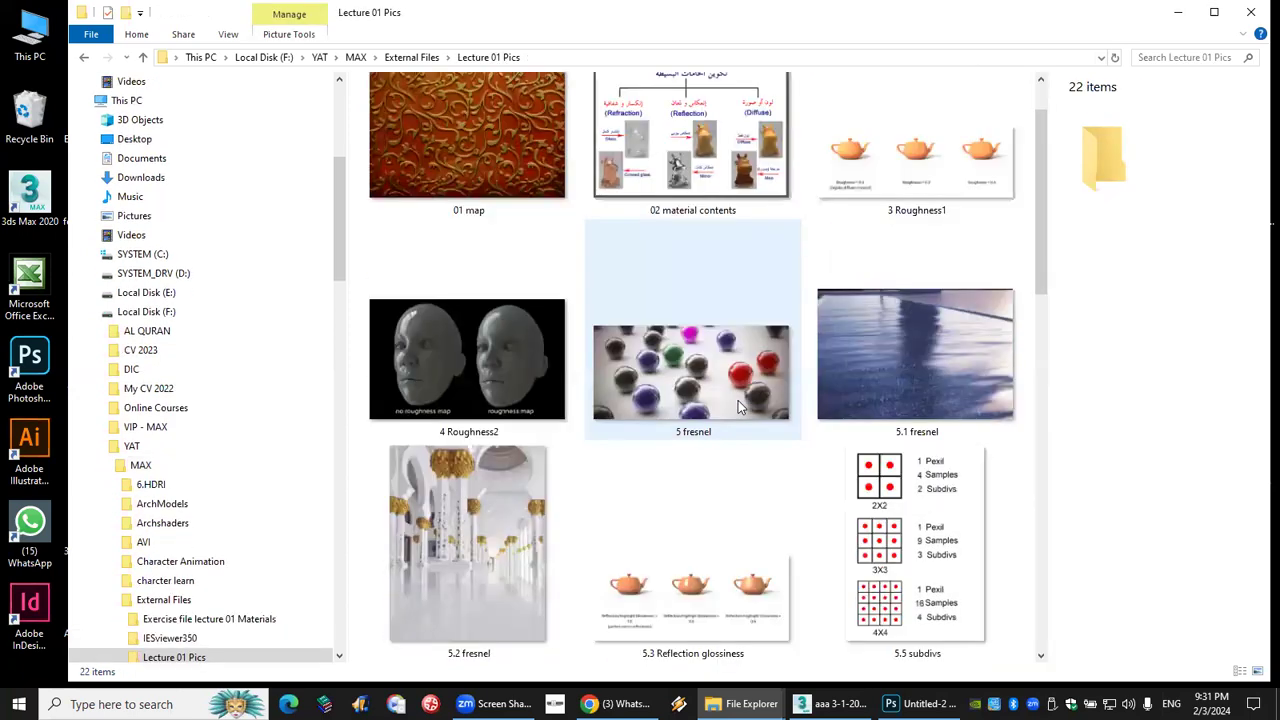
{"action": "left_click", "coordinate": [915, 550]}
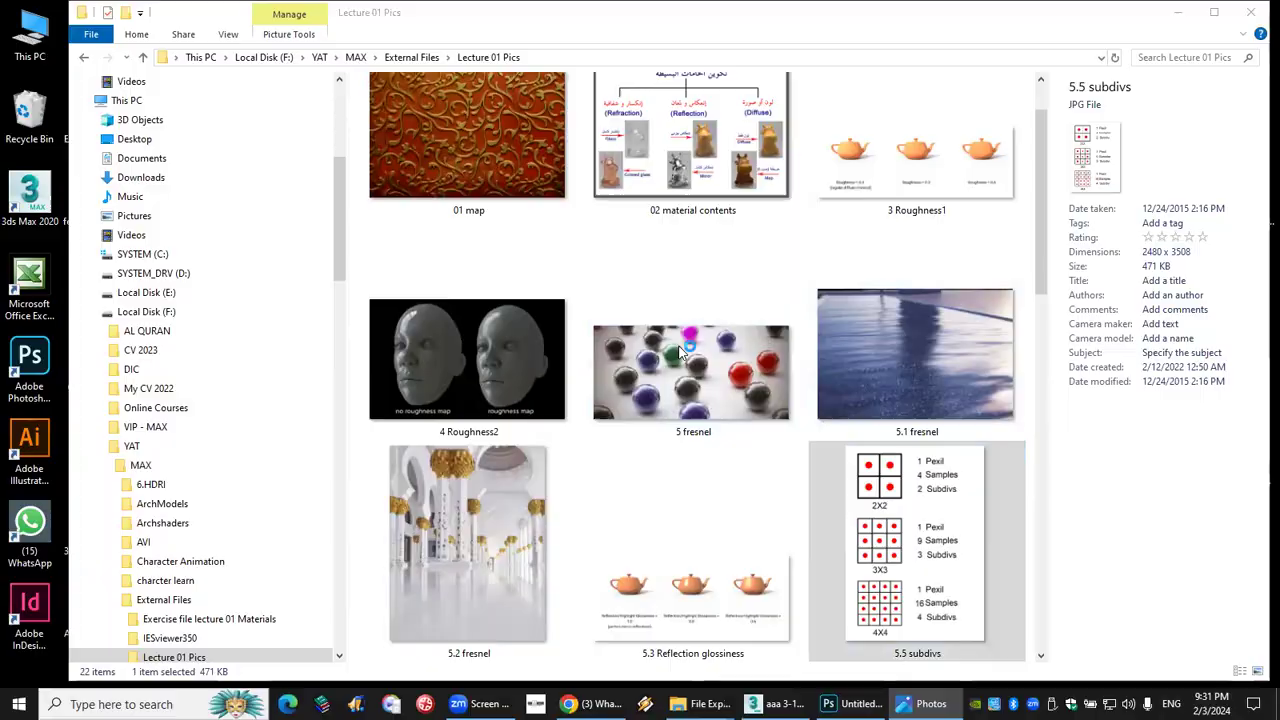
Zoom 5.5 subdivs.jpg to 83%, pan through its 2X2, 3X3 and 4X4 grids, then return to 3ds Max.
{"action": "scroll", "coordinate": [518, 268], "scroll_direction": "up", "scroll_amount": 2}
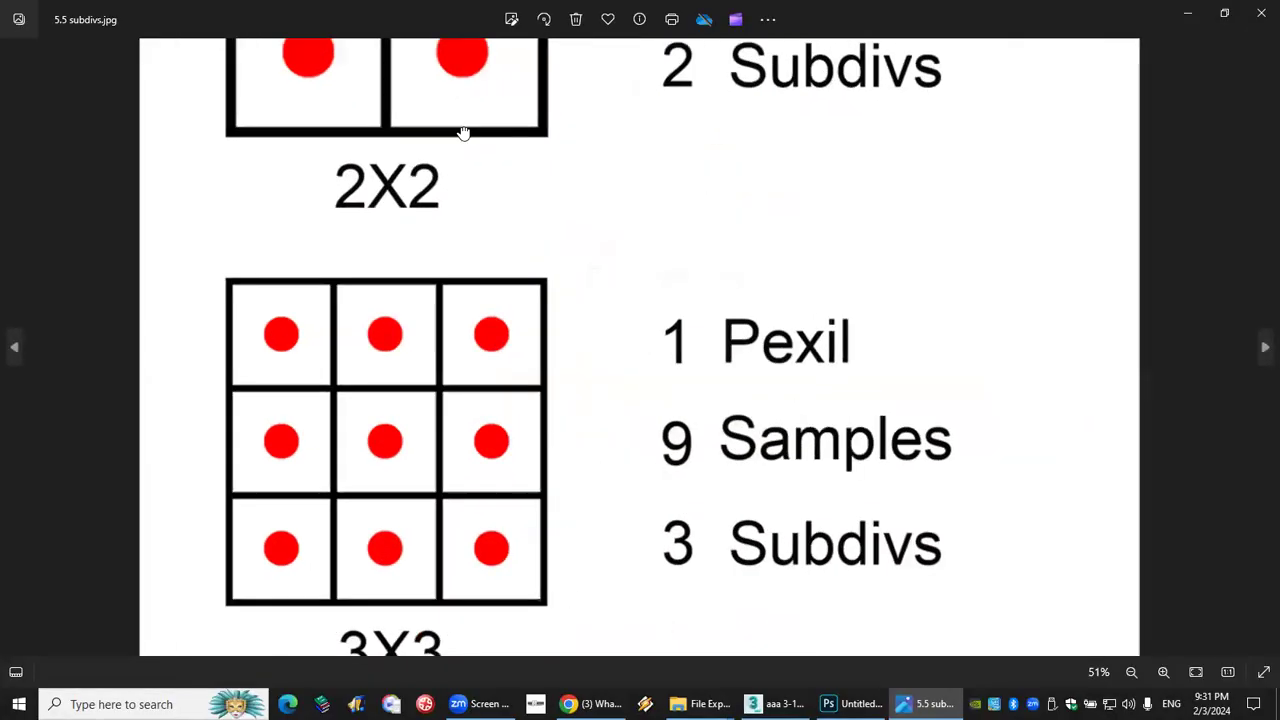
{"action": "scroll", "coordinate": [505, 377], "scroll_direction": "up", "scroll_amount": 3}
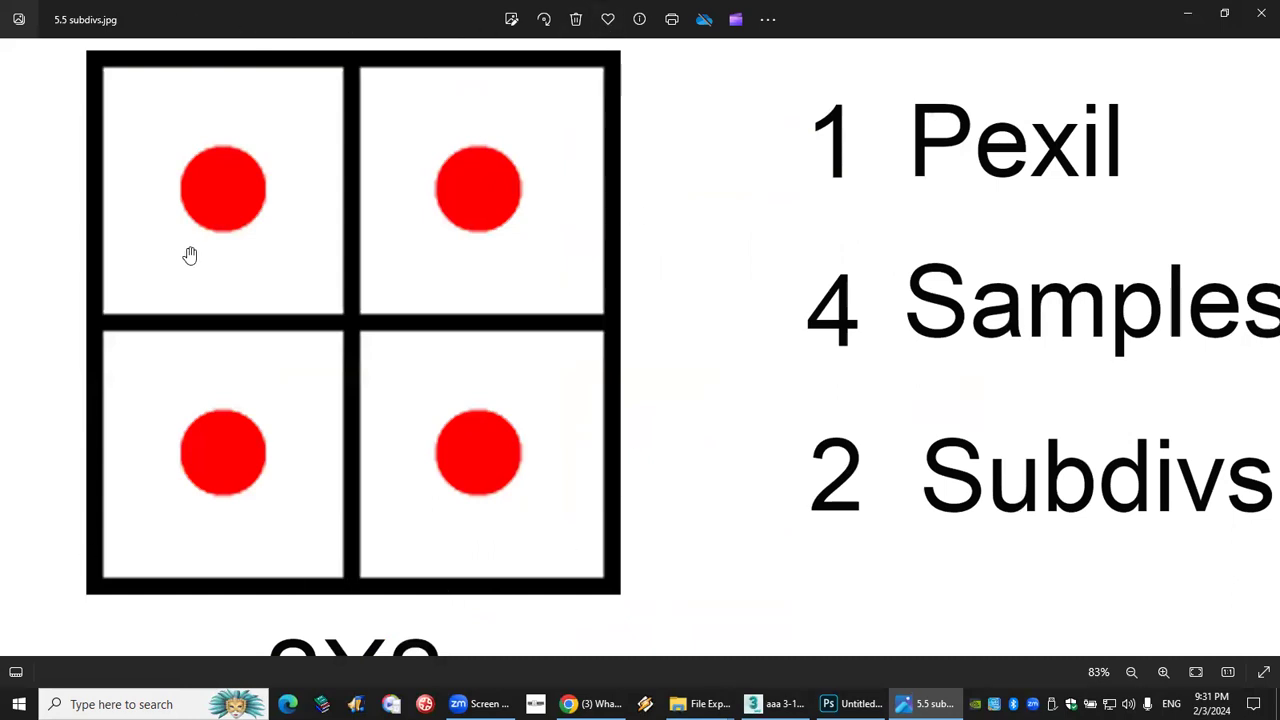
{"action": "left_click_drag", "start_coordinate": [257, 280], "coordinate": [261, 294]}
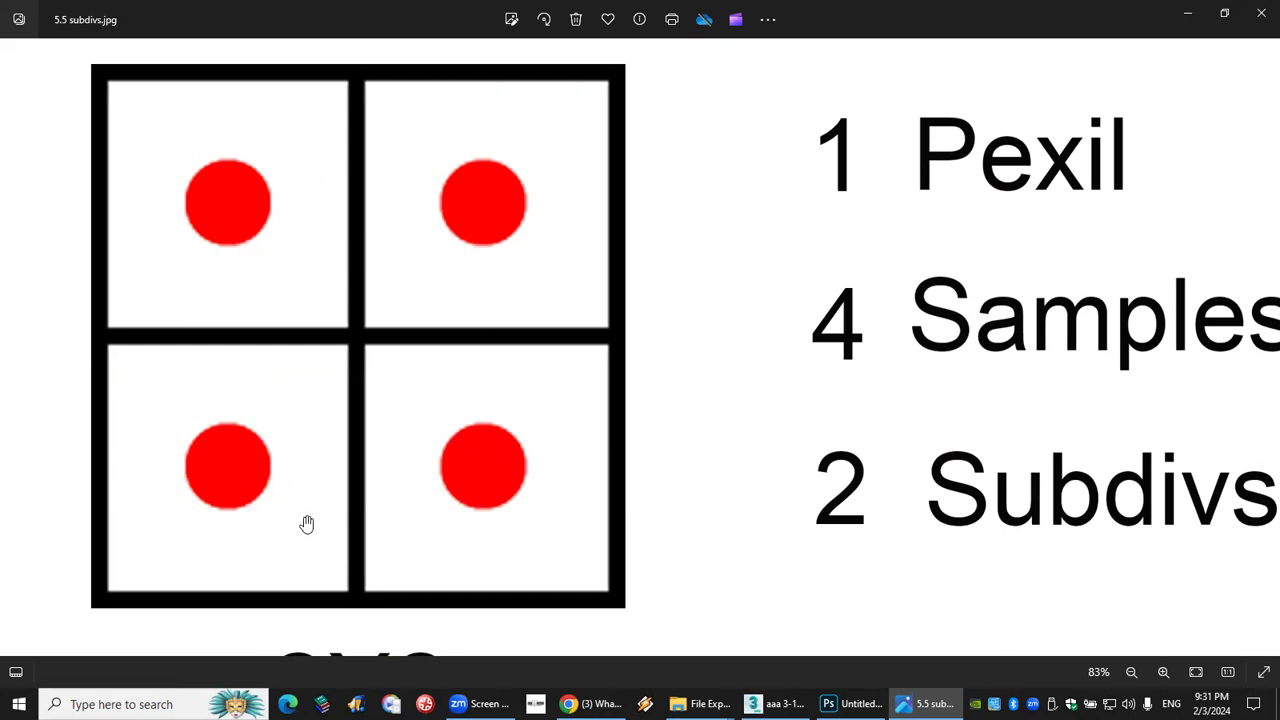
{"action": "left_click_drag", "start_coordinate": [751, 363], "coordinate": [696, 365]}
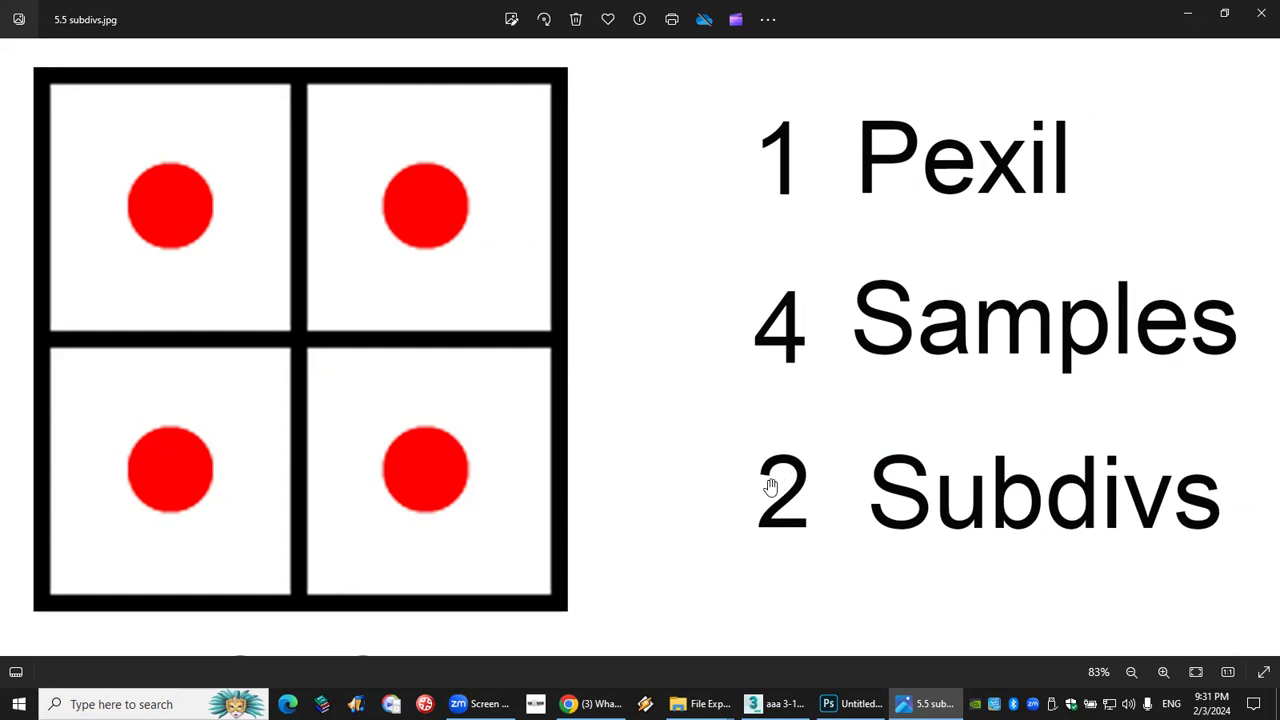
{"action": "left_click_drag", "start_coordinate": [731, 534], "coordinate": [689, 313]}
{"action": "scroll", "coordinate": [689, 313], "scroll_direction": "down", "scroll_amount": 5}
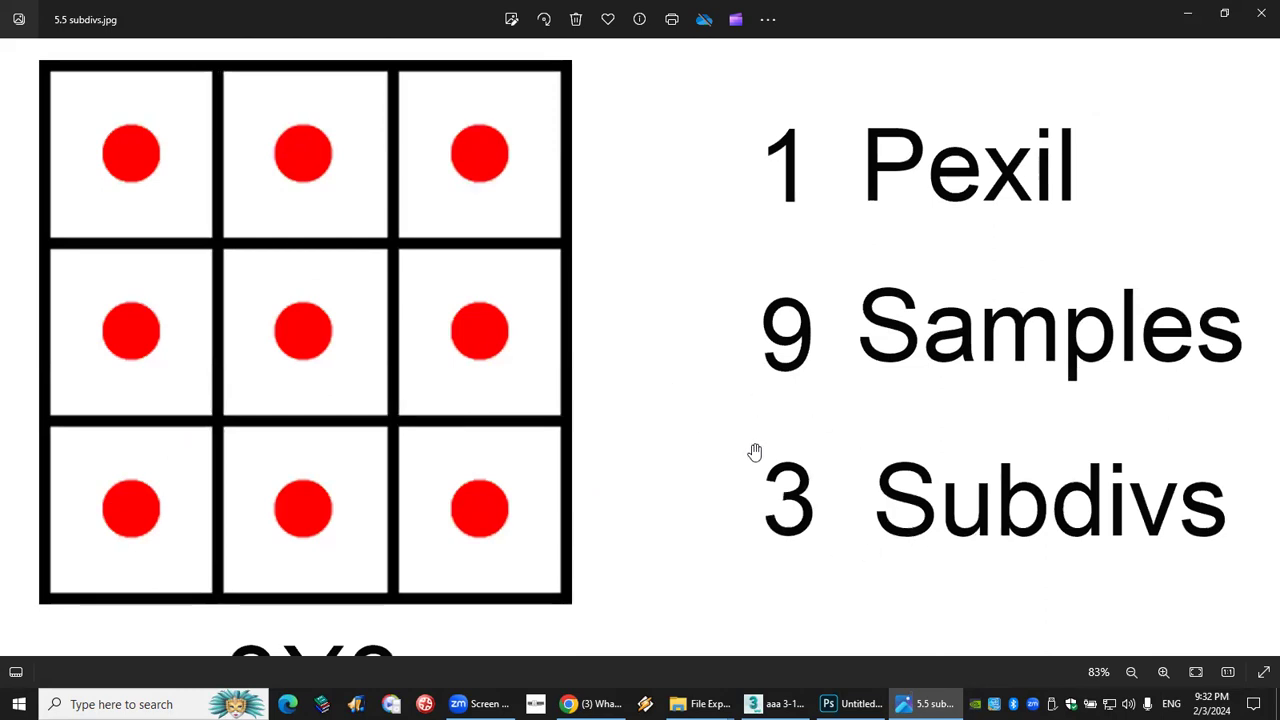
{"action": "scroll", "coordinate": [790, 400], "scroll_direction": "down", "scroll_amount": 5}
{"action": "scroll", "coordinate": [877, 343], "scroll_direction": "down", "scroll_amount": 3}
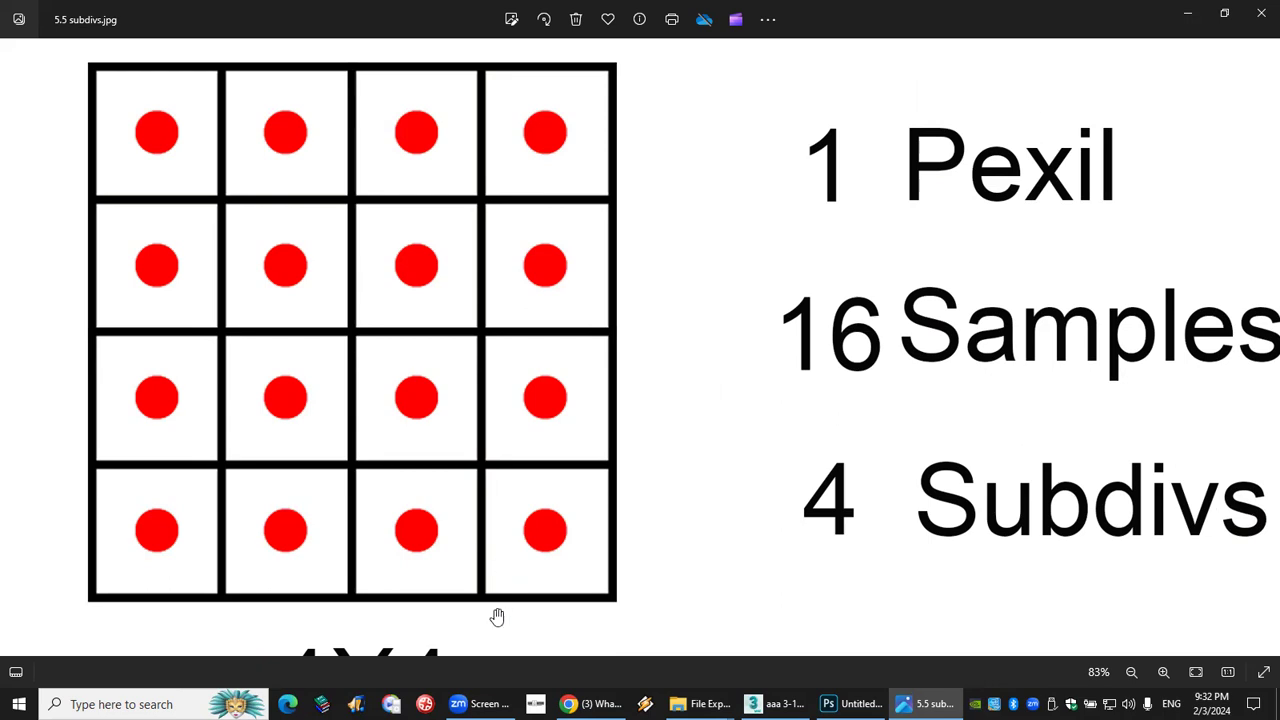
{"action": "key", "text": "alt+Tab"}
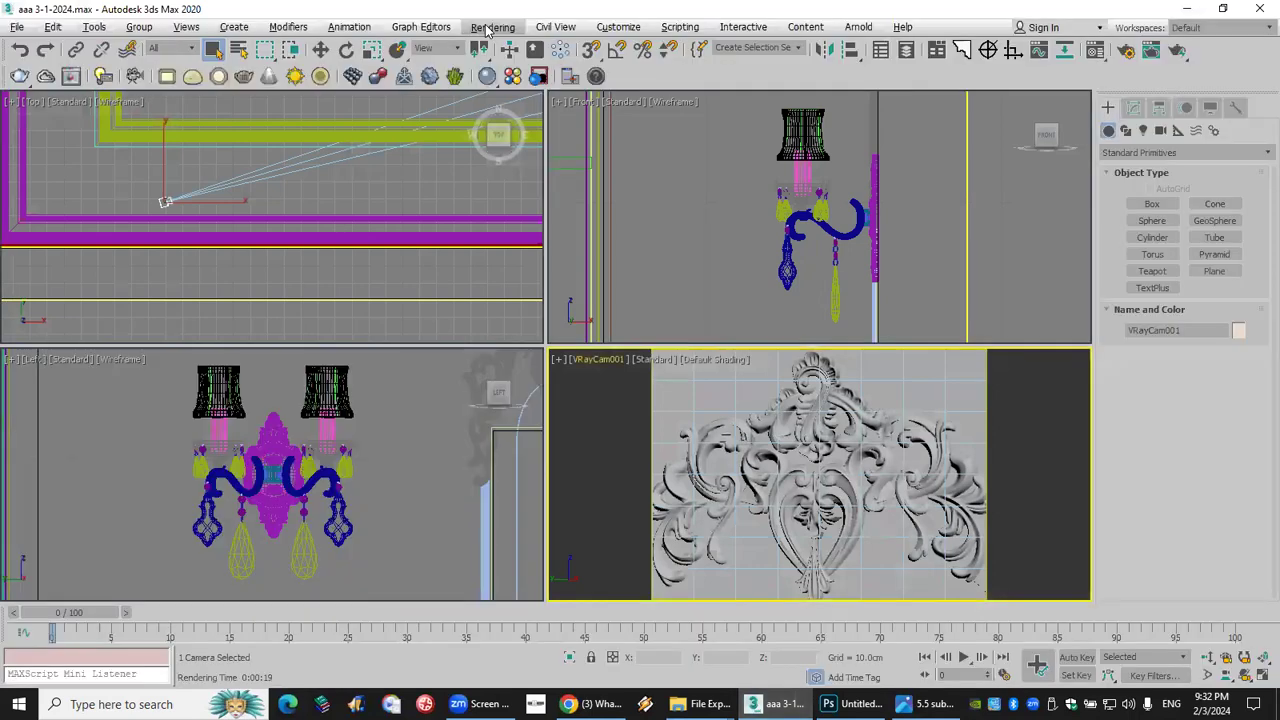
Apply the 800x600 output preset on Render Setup's Common tab, then return to the Photos diagram.
{"action": "left_click", "coordinate": [493, 27]}
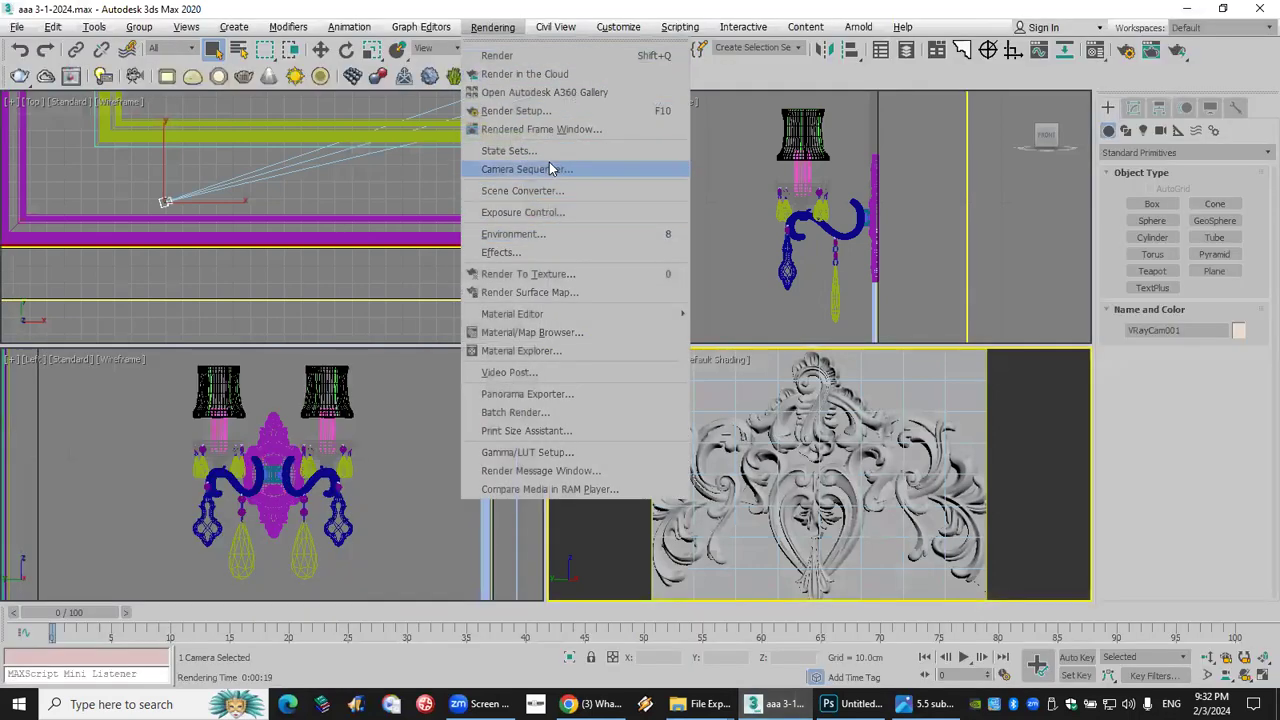
{"action": "left_click", "coordinate": [548, 111]}
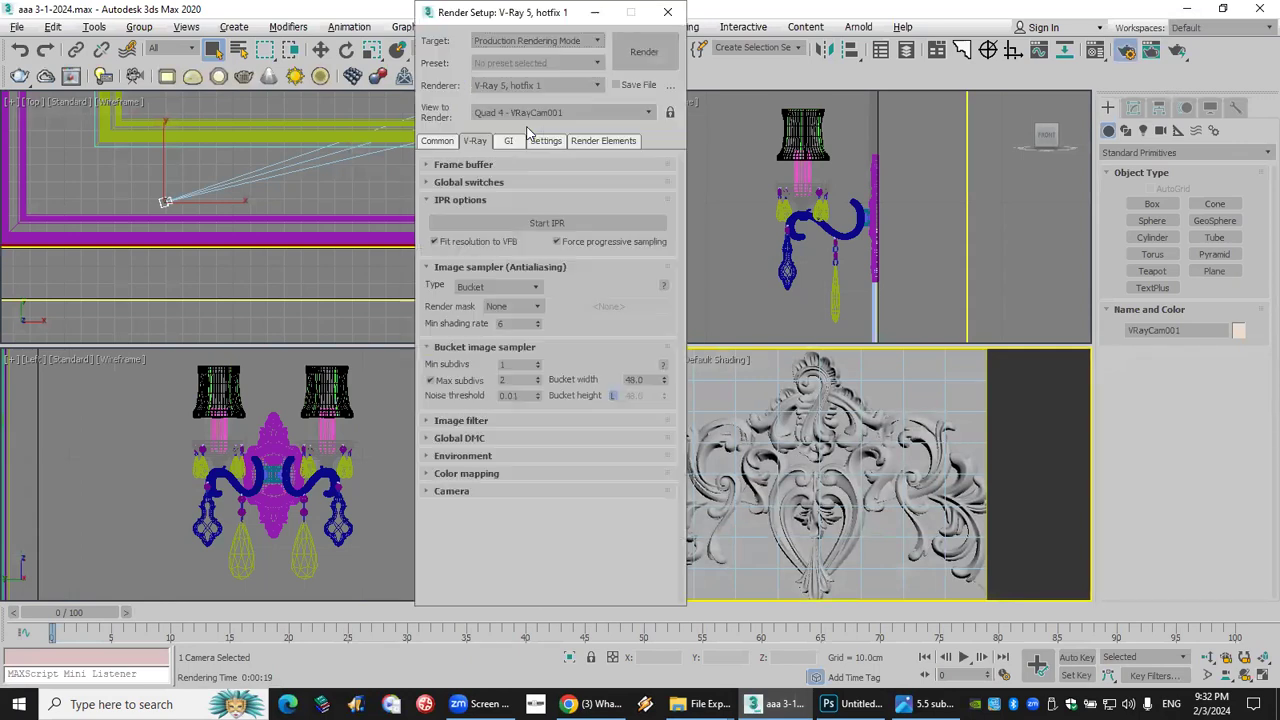
{"action": "left_click", "coordinate": [436, 143]}
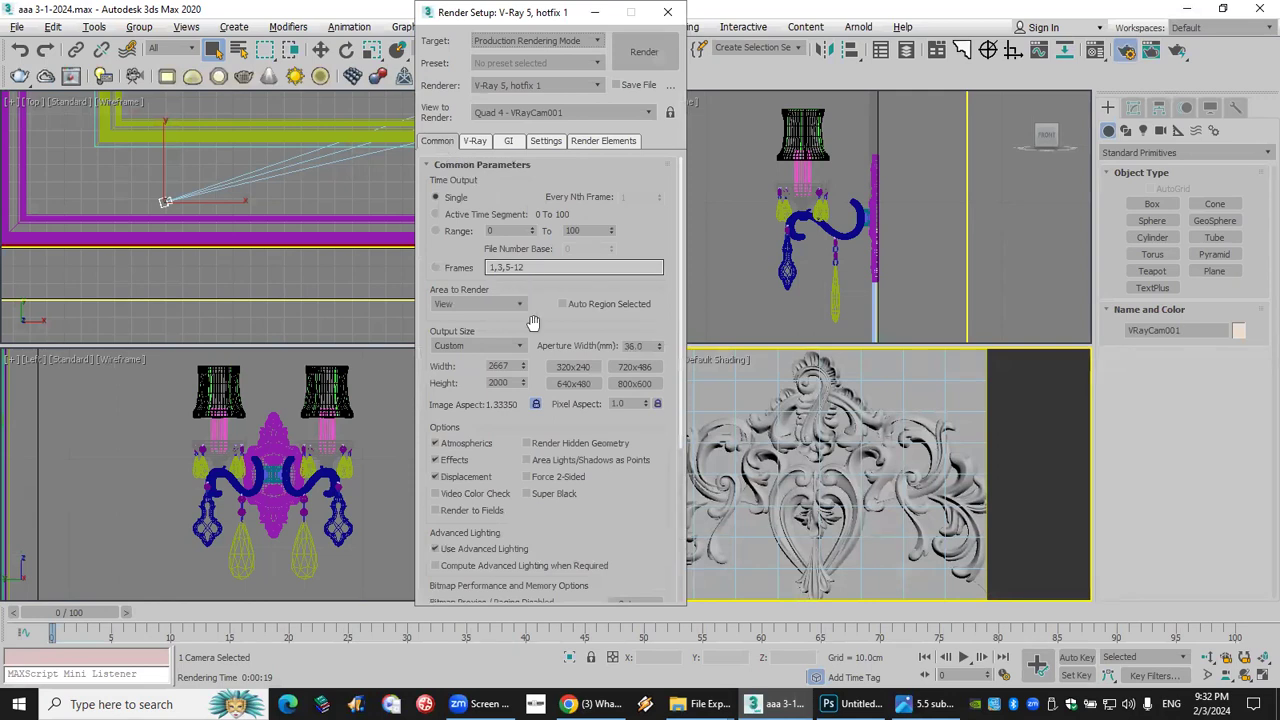
{"action": "left_click", "coordinate": [630, 388]}
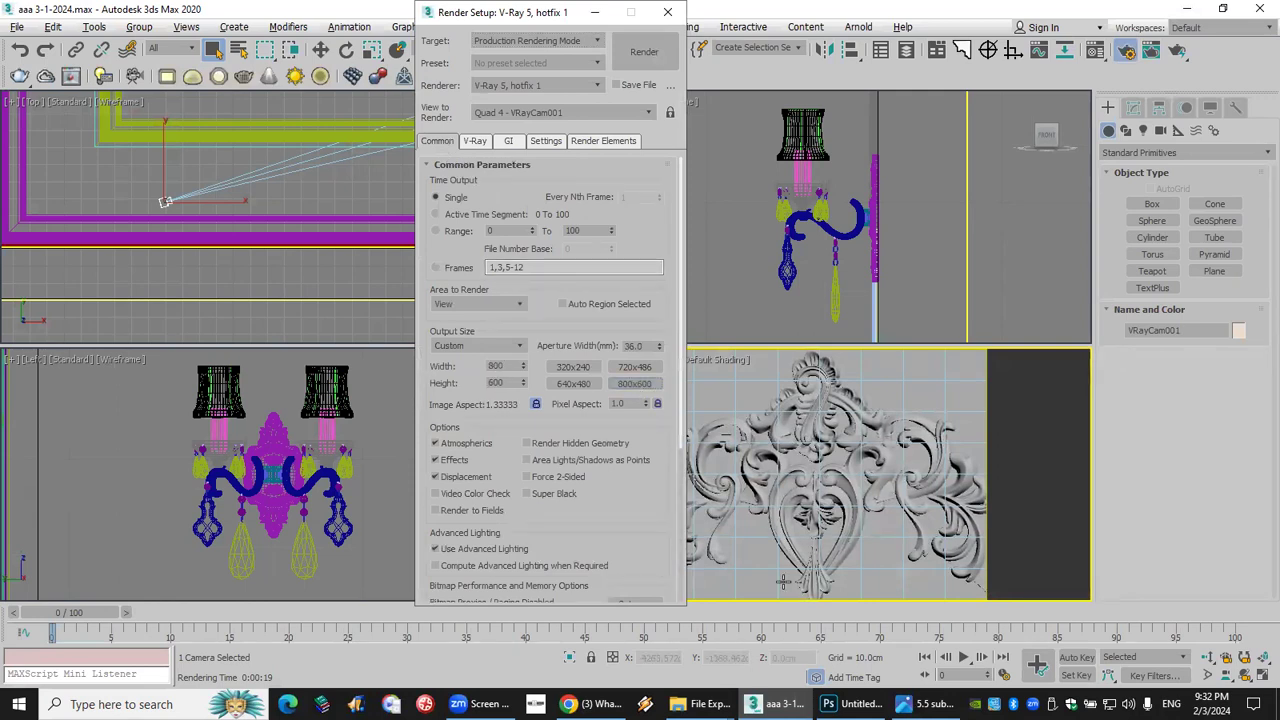
{"action": "key", "text": "alt+Tab"}
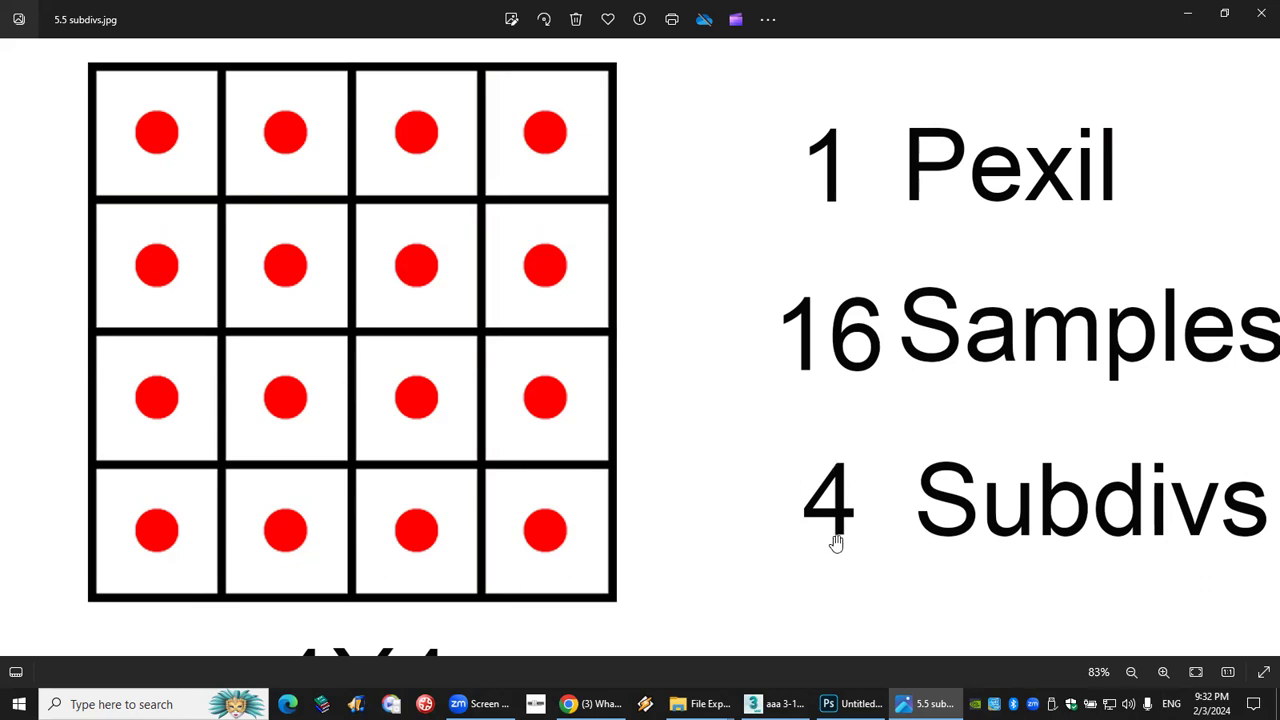
Set the V-Ray bucket image sampler Max subdivs to 24.
{"action": "left_click", "coordinate": [778, 704]}
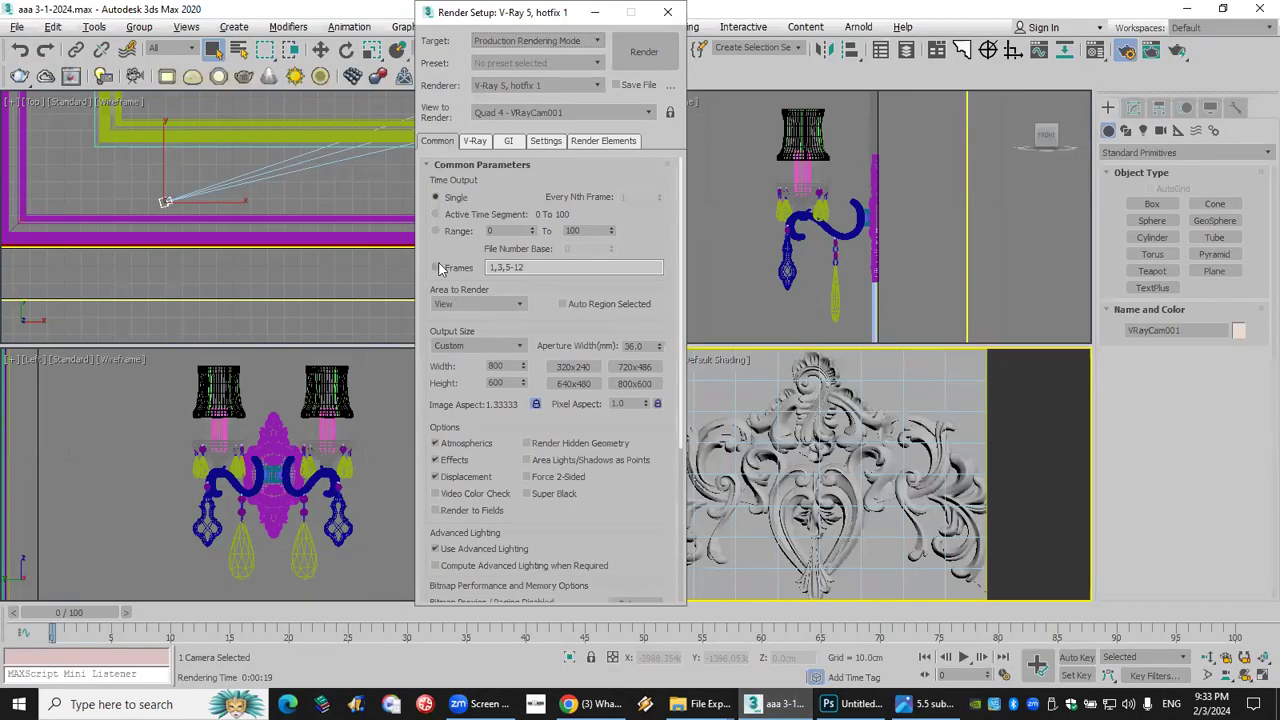
{"action": "left_click", "coordinate": [475, 140]}
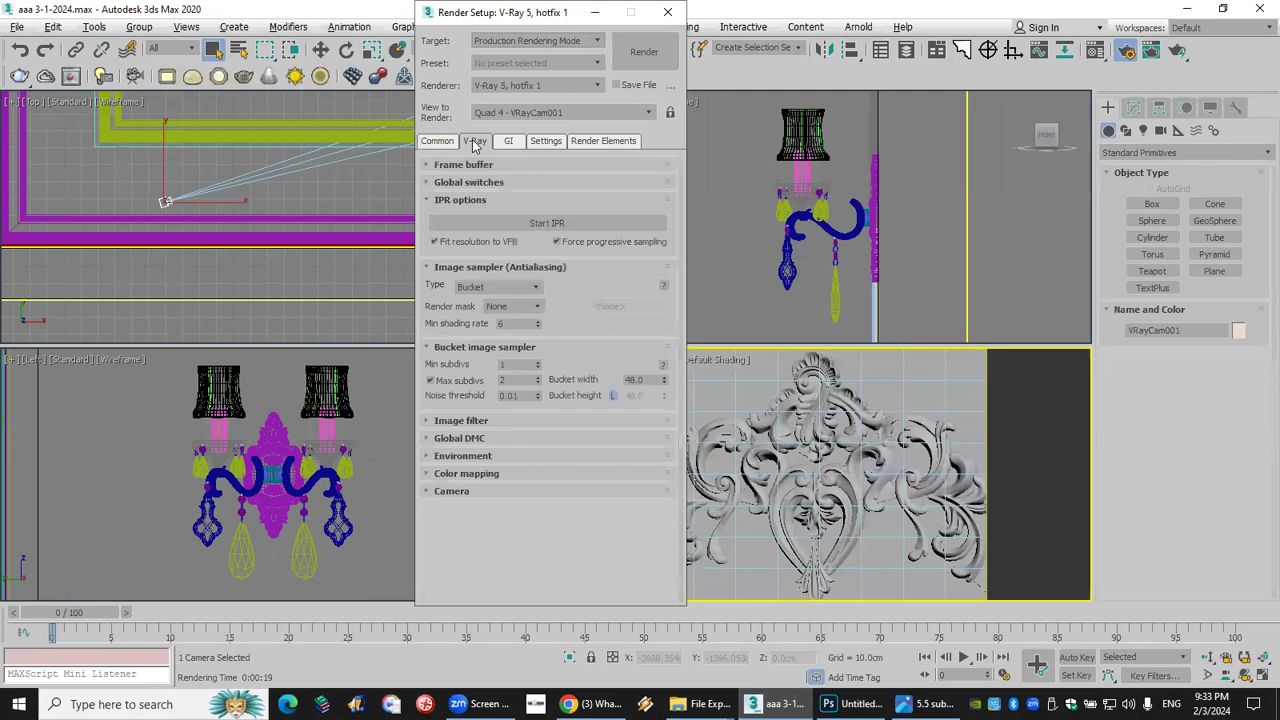
{"action": "double_click", "coordinate": [510, 380]}
{"action": "type", "text": "24"}
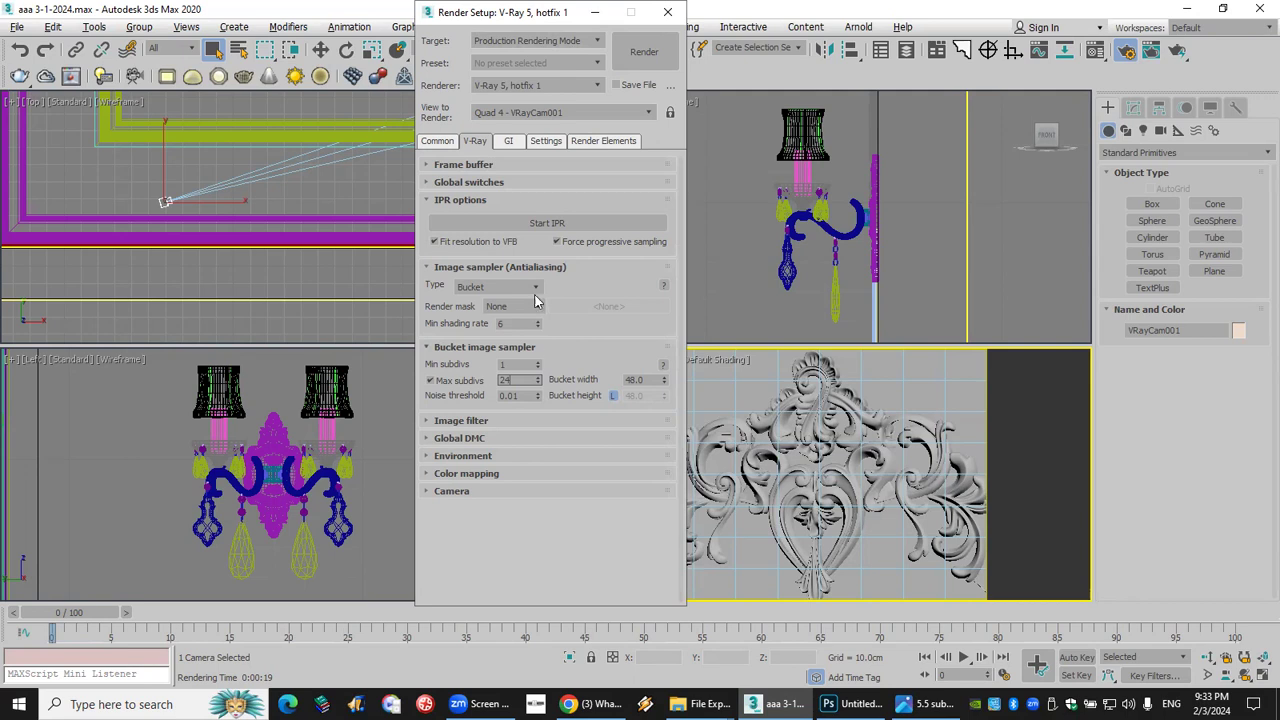
Change the output Height to 4000 on the Common tab, giving 5333 x 4000.
{"action": "left_click", "coordinate": [437, 140]}
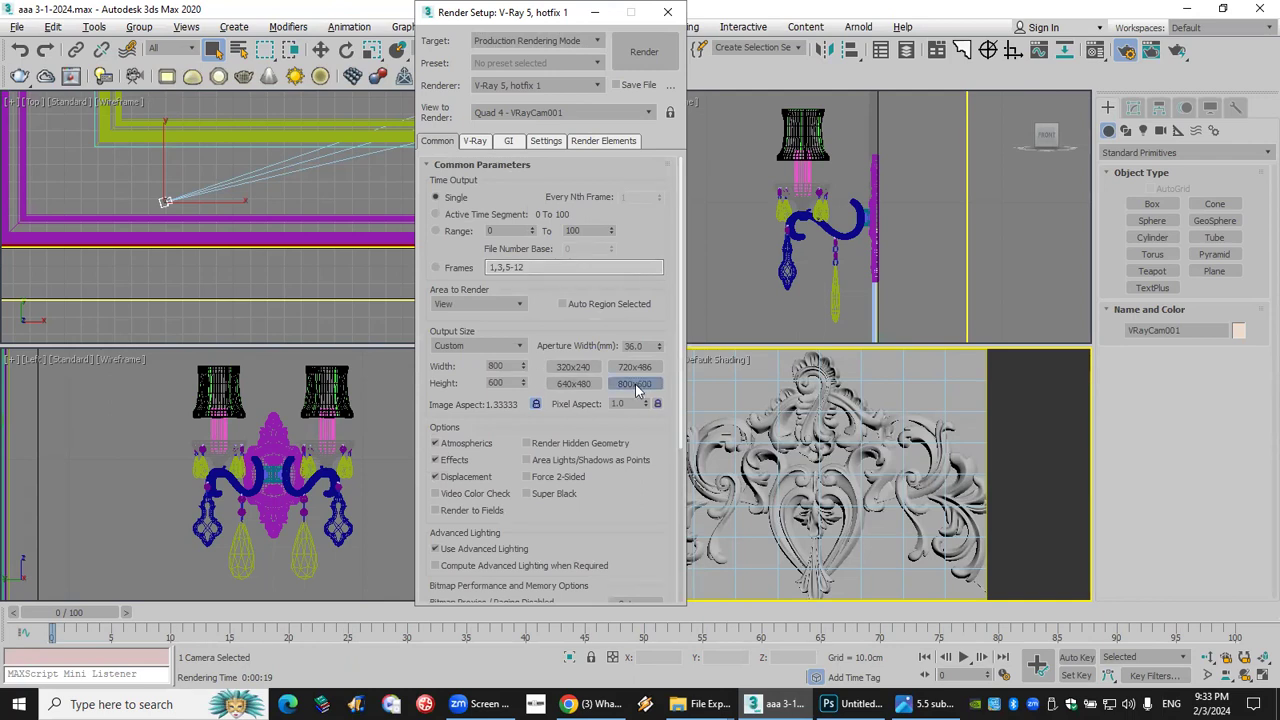
{"action": "double_click", "coordinate": [510, 384]}
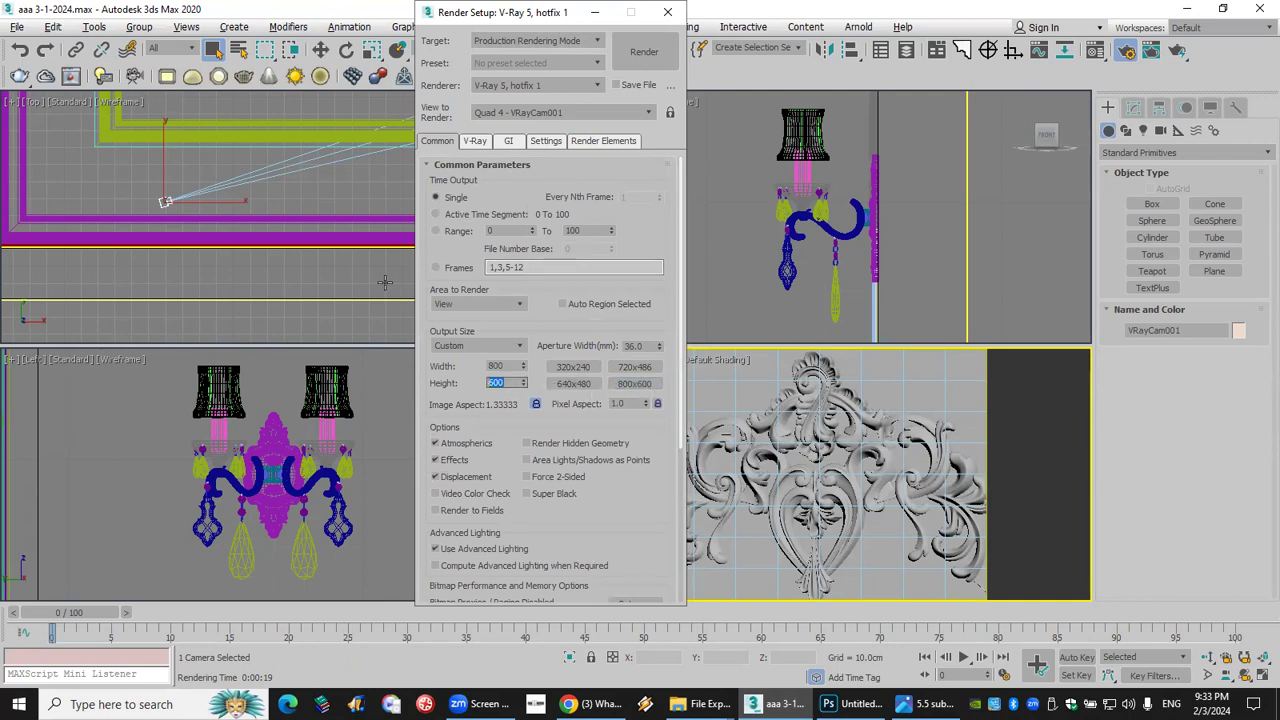
{"action": "type", "text": "4000"}
{"action": "key", "text": "Return"}
Send the 5.5 subdivs image to the WhatsApp group, then reset output to 800×600.
{"action": "left_click", "coordinate": [690, 704]}
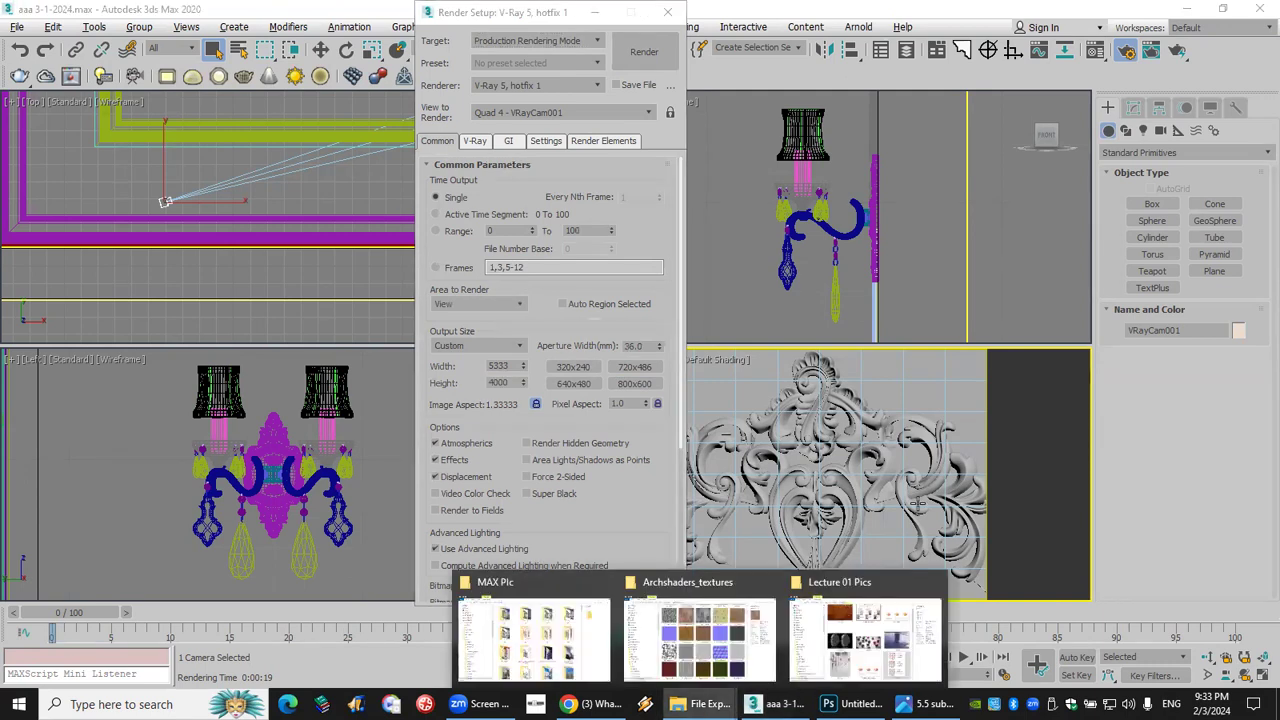
{"action": "left_click", "coordinate": [888, 632]}
{"action": "left_click_drag", "start_coordinate": [905, 540], "coordinate": [890, 450]}
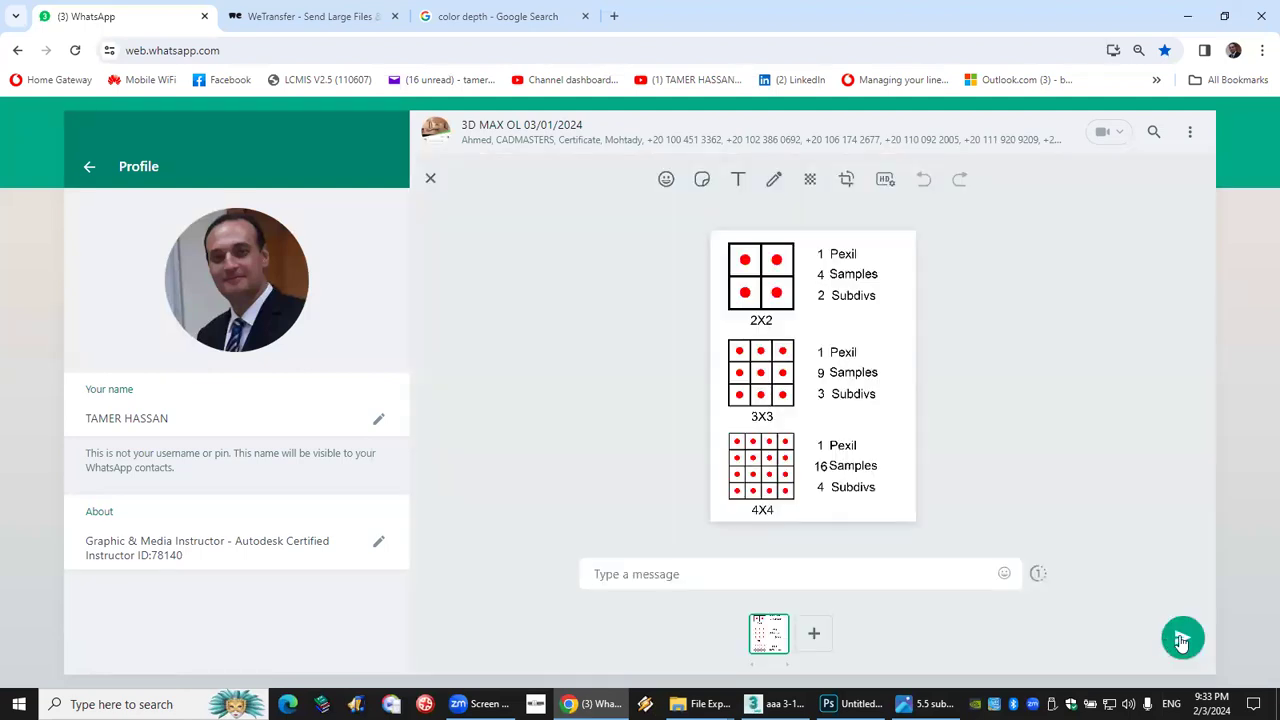
{"action": "left_click", "coordinate": [1182, 640]}
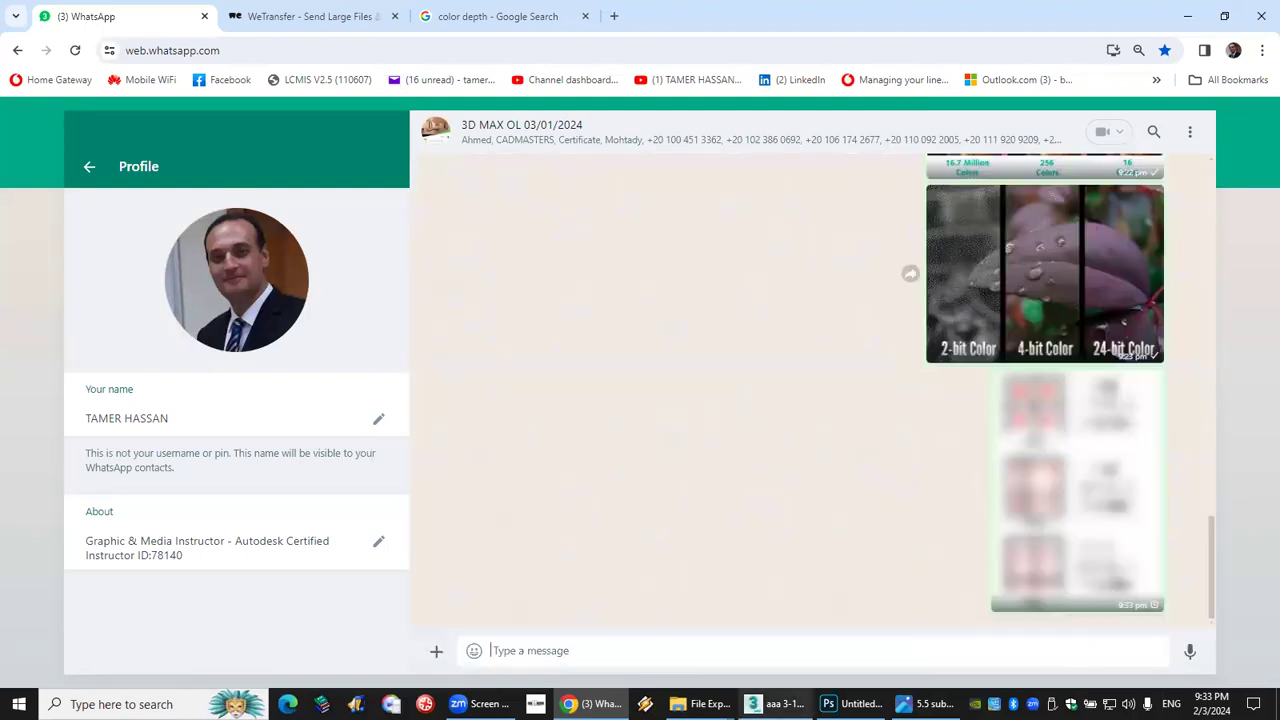
{"action": "key", "text": "alt+Tab"}
{"action": "left_click", "coordinate": [630, 384]}
Set the bucket image sampler Max subdivs to 2, then bring up the GI tab.
{"action": "left_click", "coordinate": [490, 146]}
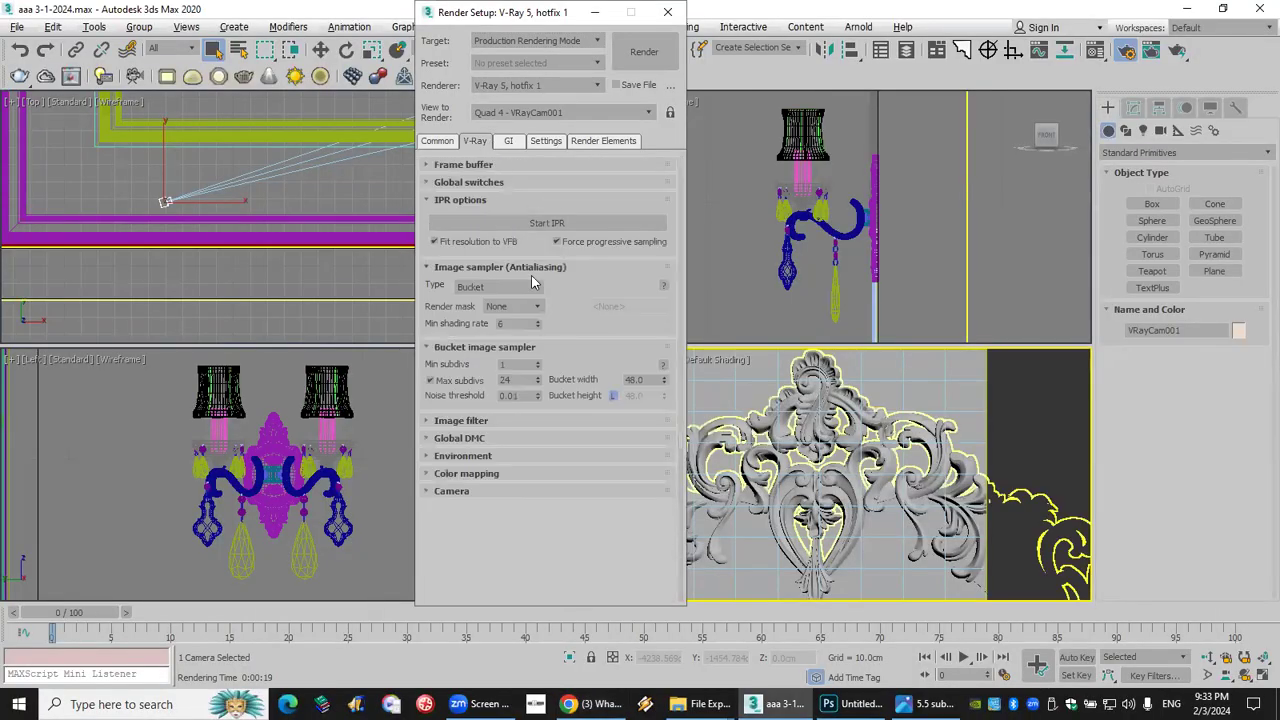
{"action": "double_click", "coordinate": [528, 381]}
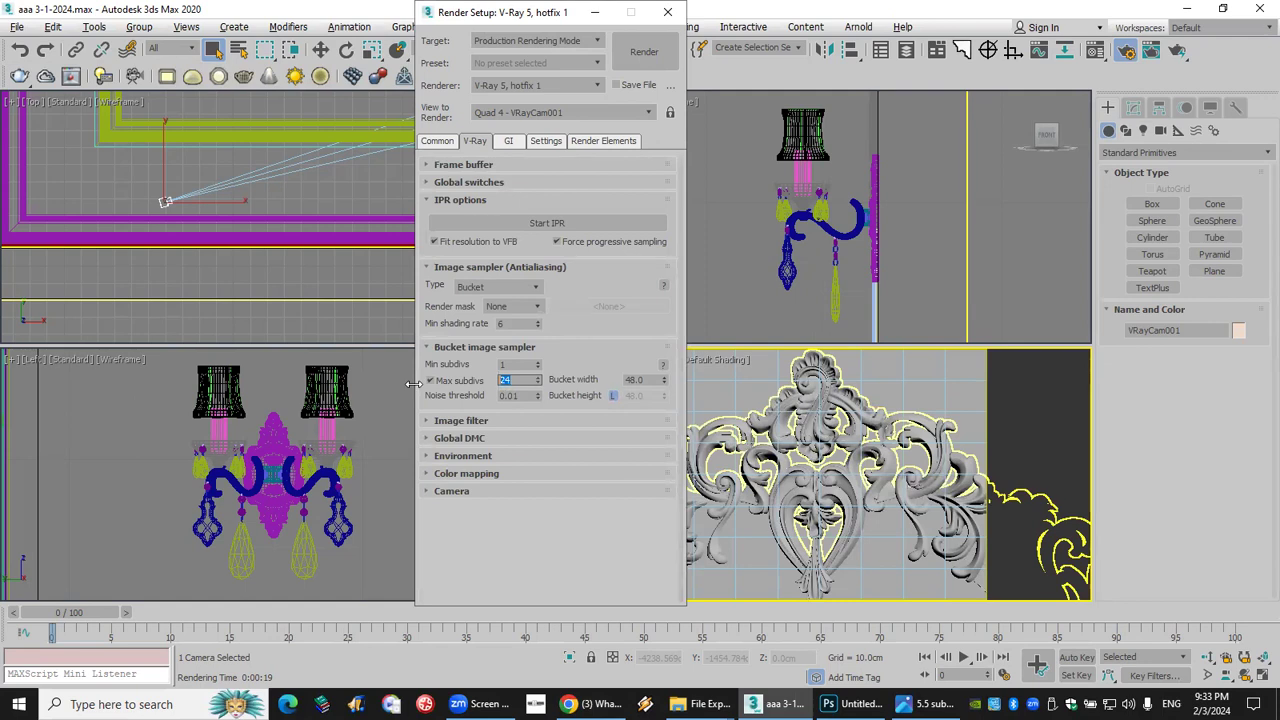
{"action": "type", "text": "2"}
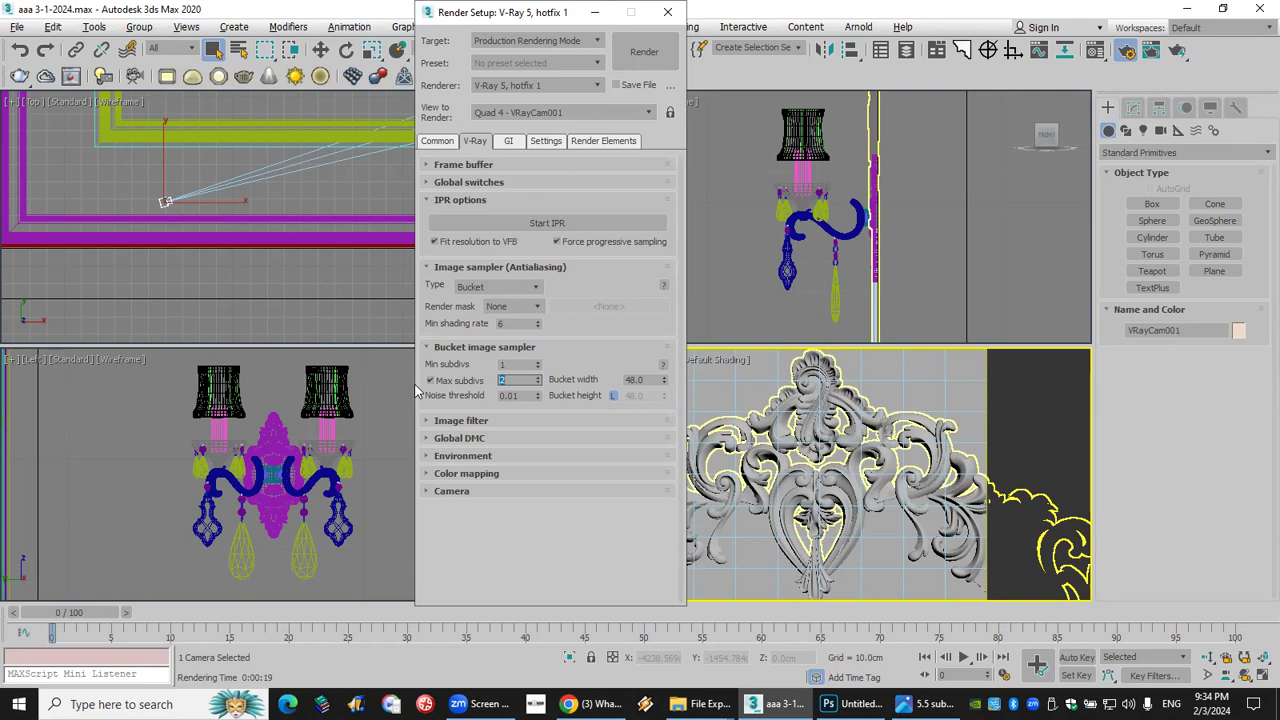
{"action": "left_click", "coordinate": [510, 145]}
{"action": "left_click", "coordinate": [485, 148]}
{"action": "left_click", "coordinate": [508, 141]}
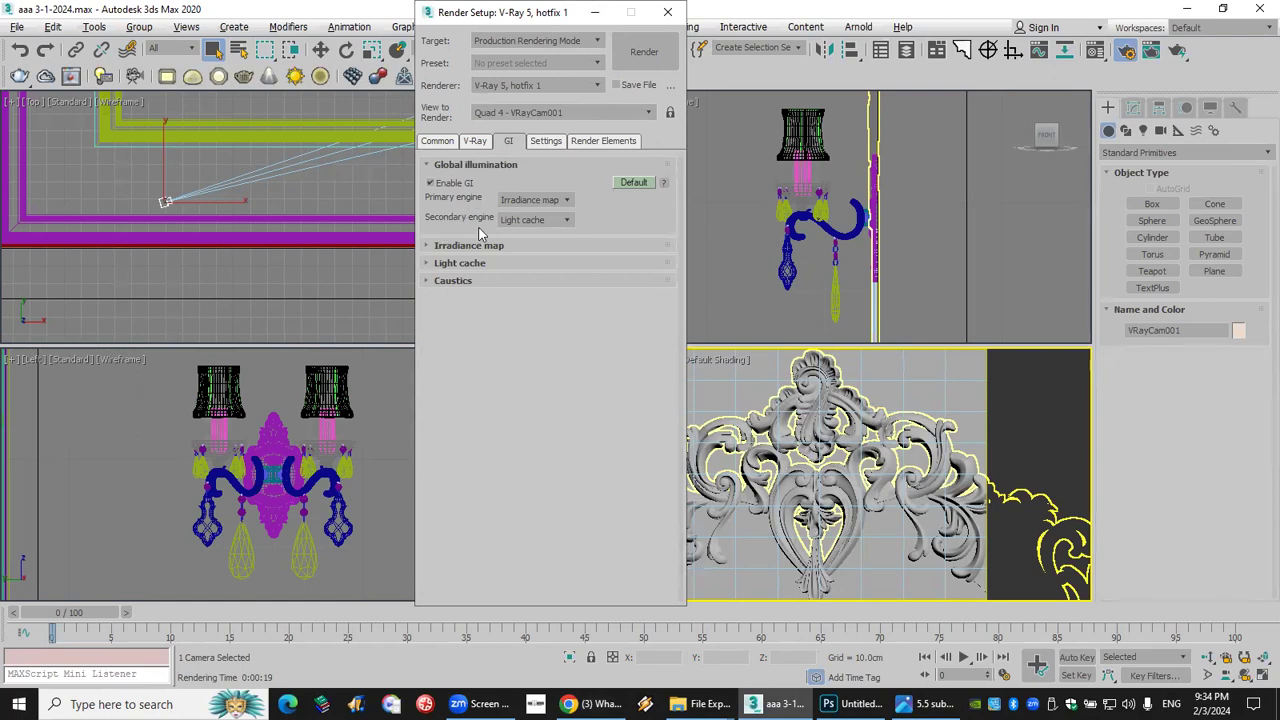
Set the Irradiance map preset to High and the Light cache Subdivs to 1500.
{"action": "left_click", "coordinate": [509, 246]}
{"action": "left_click", "coordinate": [555, 266]}
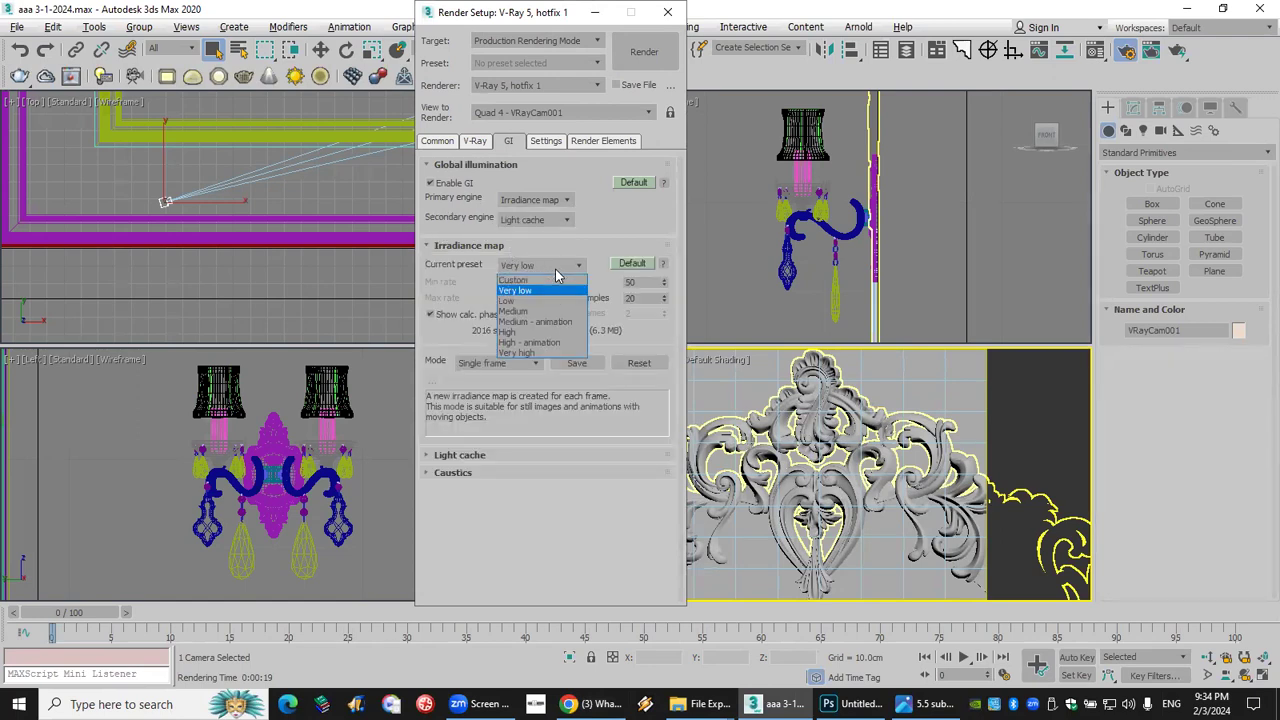
{"action": "left_click", "coordinate": [552, 333]}
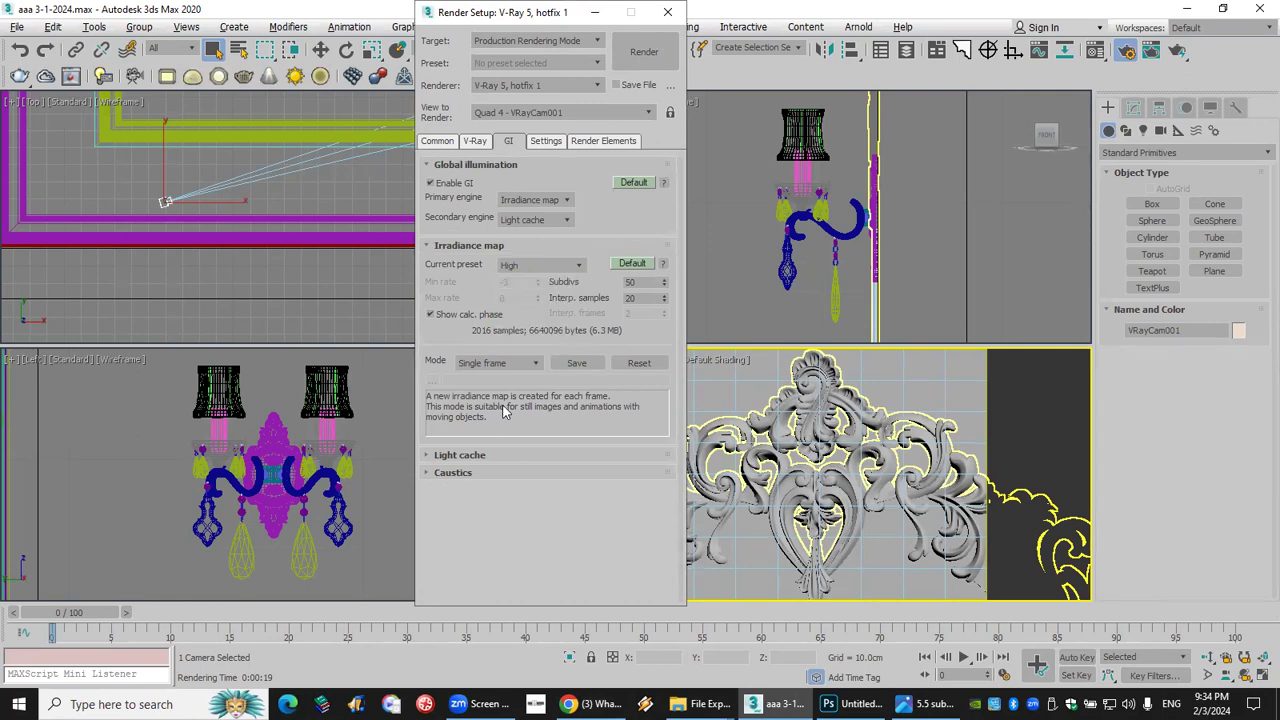
{"action": "left_click", "coordinate": [517, 453]}
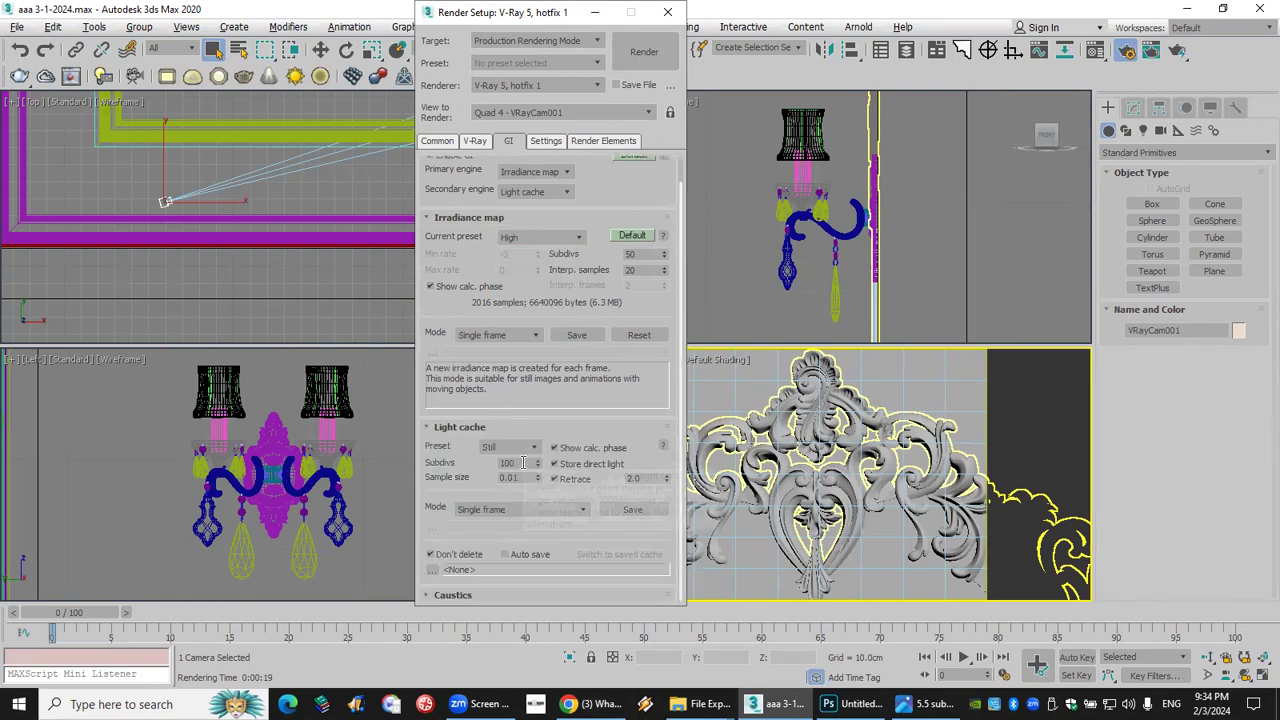
{"action": "type", "text": "150"}
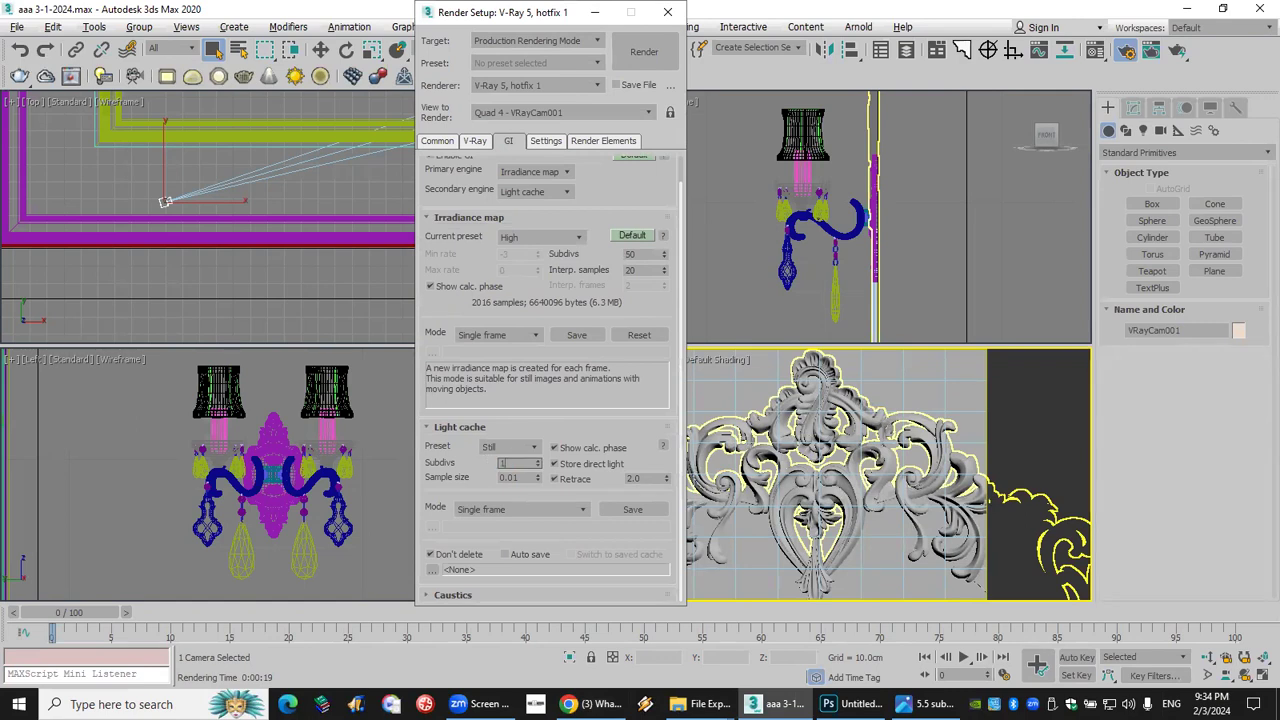
{"action": "key", "text": "Return"}
Return to the Common tab and select the Height field to confirm the 800 x 600 output.
{"action": "left_click", "coordinate": [440, 141]}
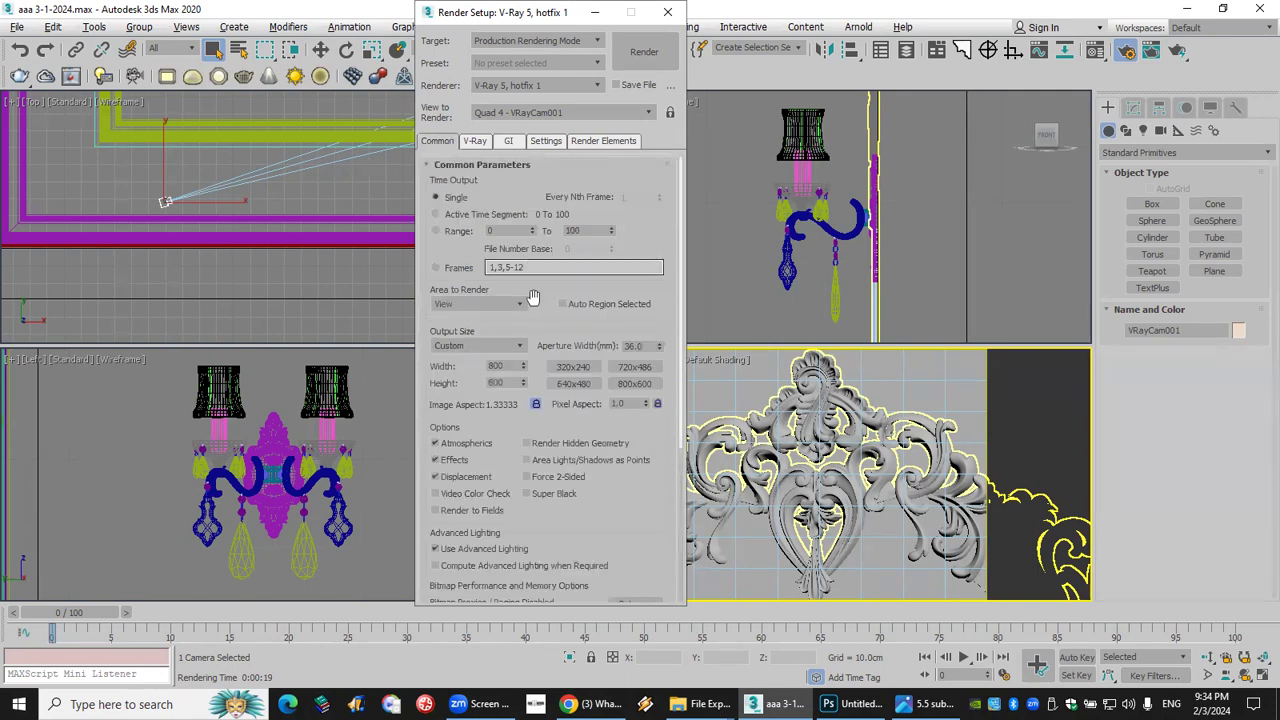
{"action": "double_click", "coordinate": [510, 383]}
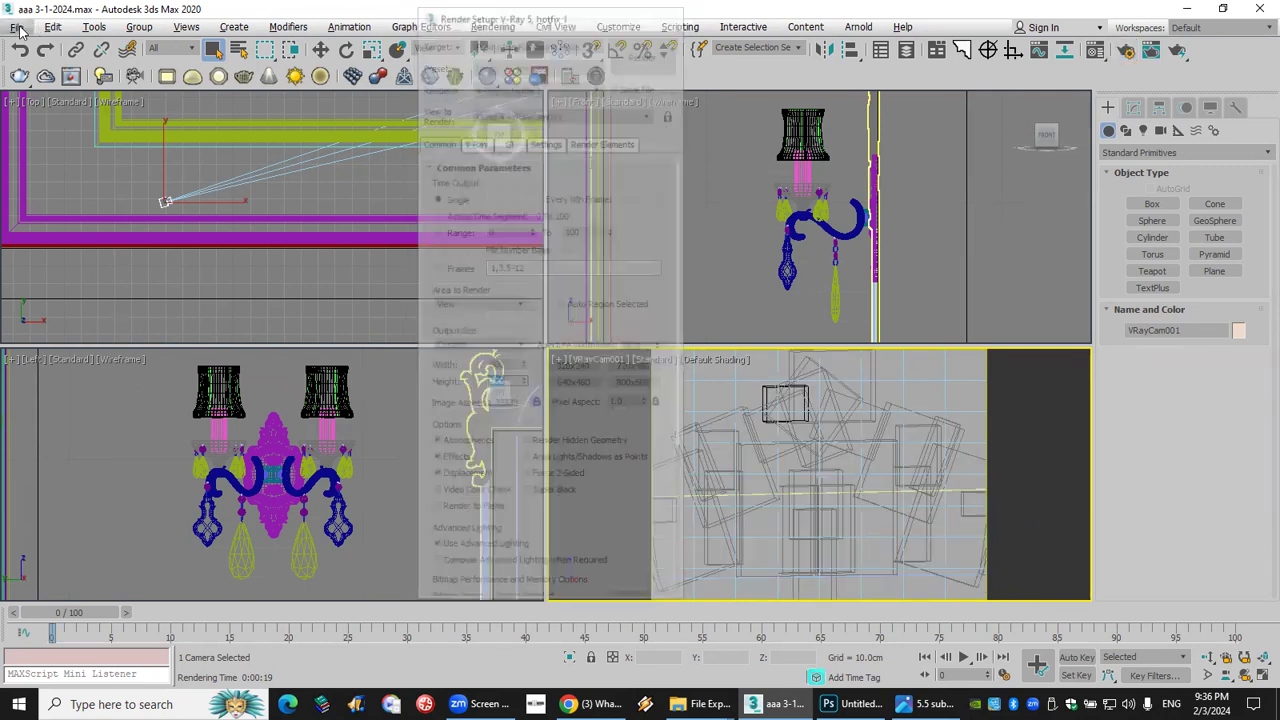
Reopen aaa 3-1-2024.max from Open Recent, discarding the unsaved scene changes.
{"action": "left_click", "coordinate": [17, 27]}
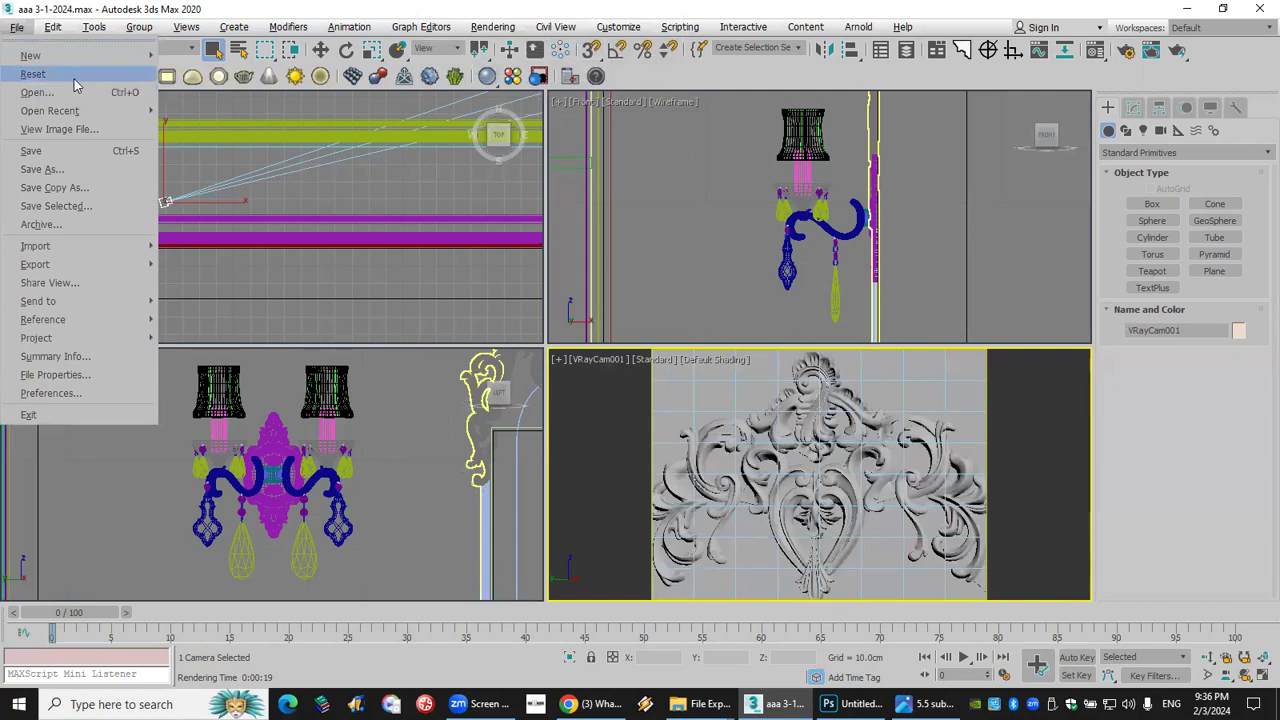
{"action": "mouse_move", "coordinate": [125, 112]}
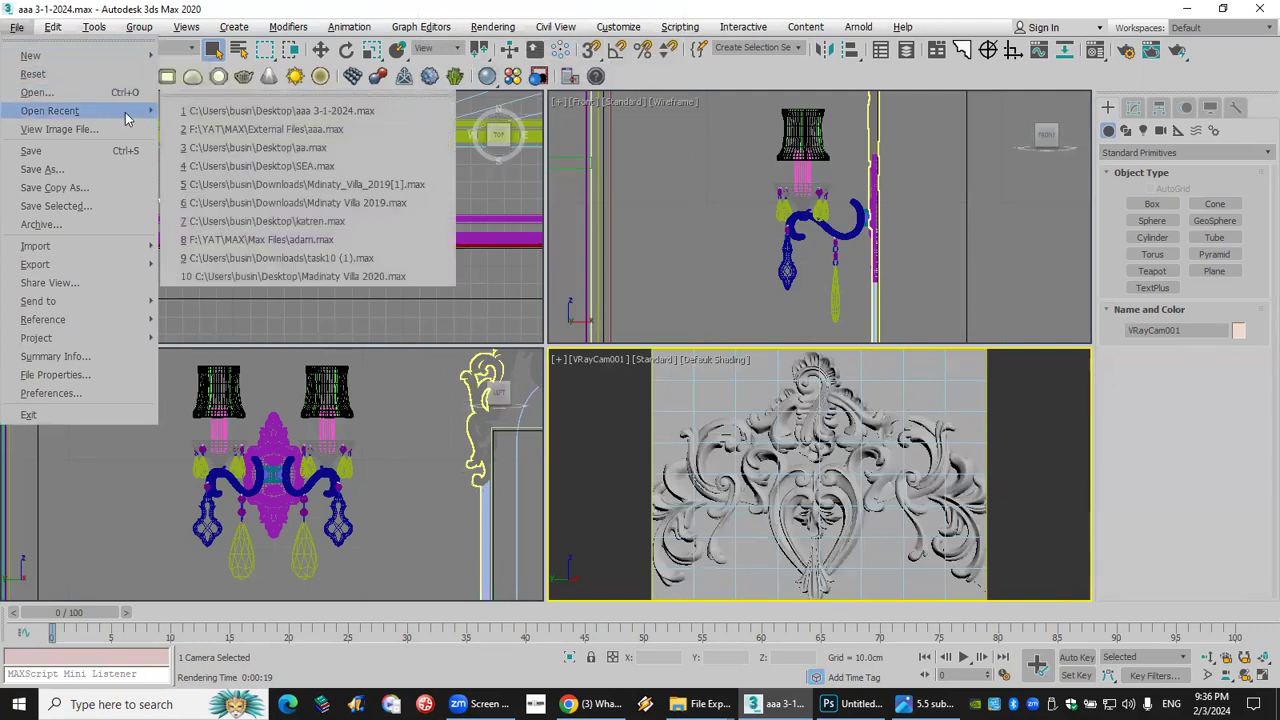
{"action": "left_click", "coordinate": [253, 112]}
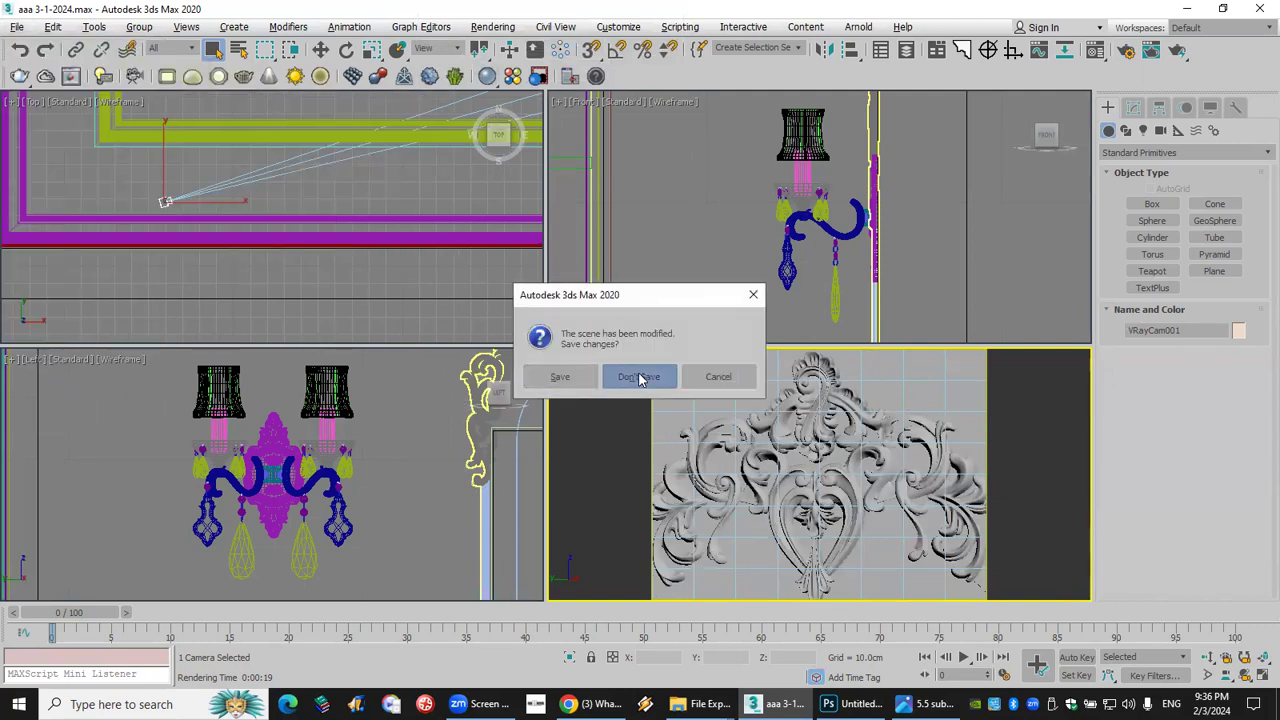
{"action": "left_click", "coordinate": [638, 377]}
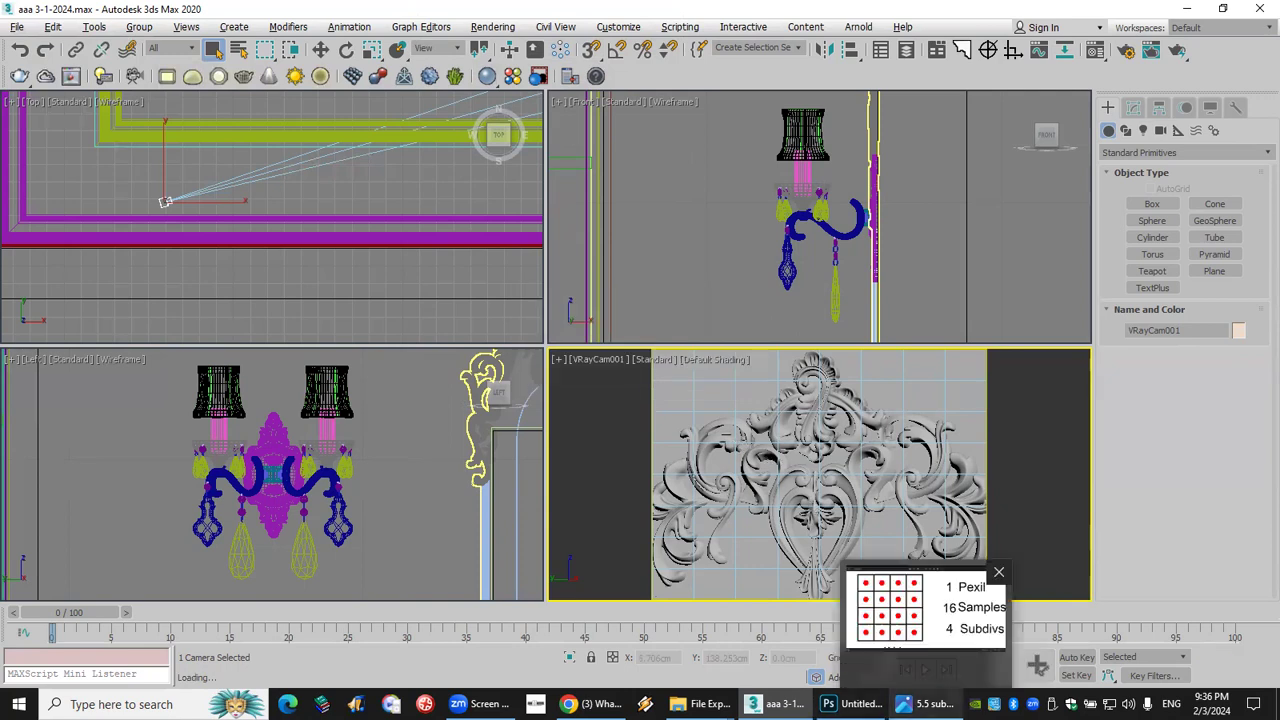
Glance at the WhatsApp chat, then minimise all windows with Win+D to show the desktop.
{"action": "left_click", "coordinate": [590, 704]}
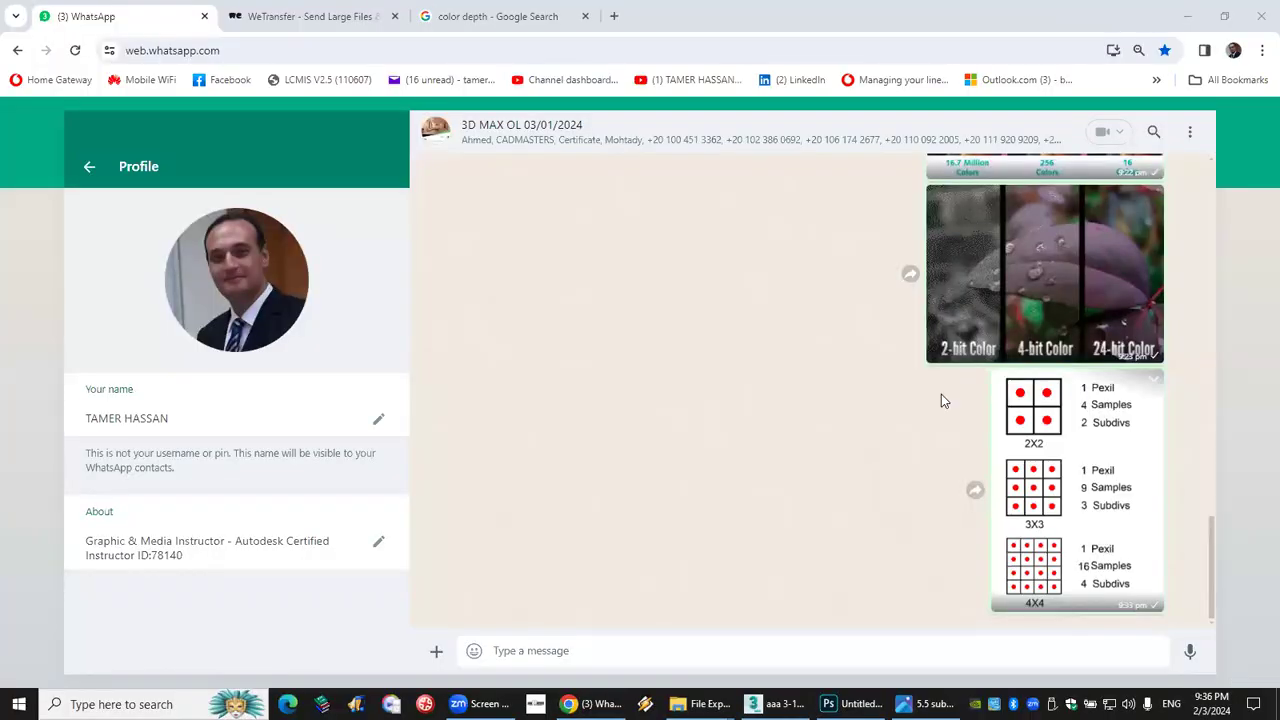
{"action": "scroll", "coordinate": [940, 400], "scroll_direction": "up", "scroll_amount": 5}
{"action": "key", "text": "super+d"}
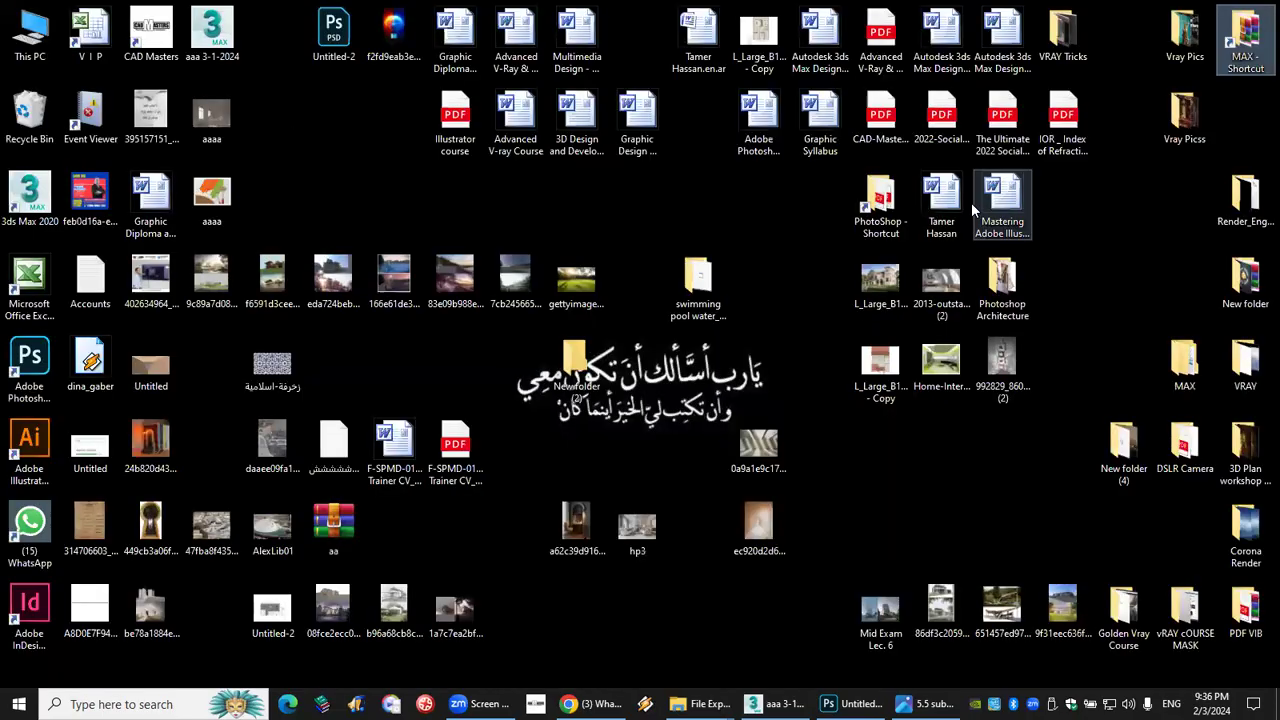
View the peach arched corridor reference image in Photos, then switch back to 3ds Max.
{"action": "double_click", "coordinate": [778, 530]}
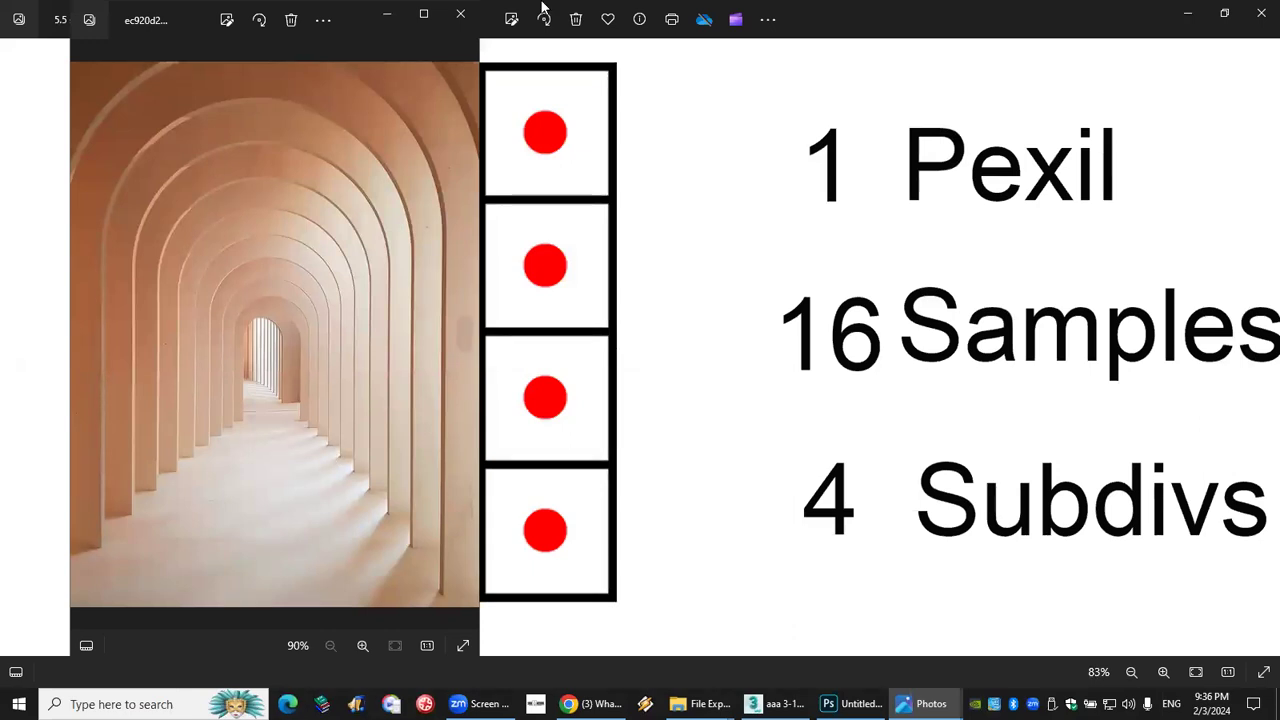
{"action": "key", "text": "alt+Tab"}
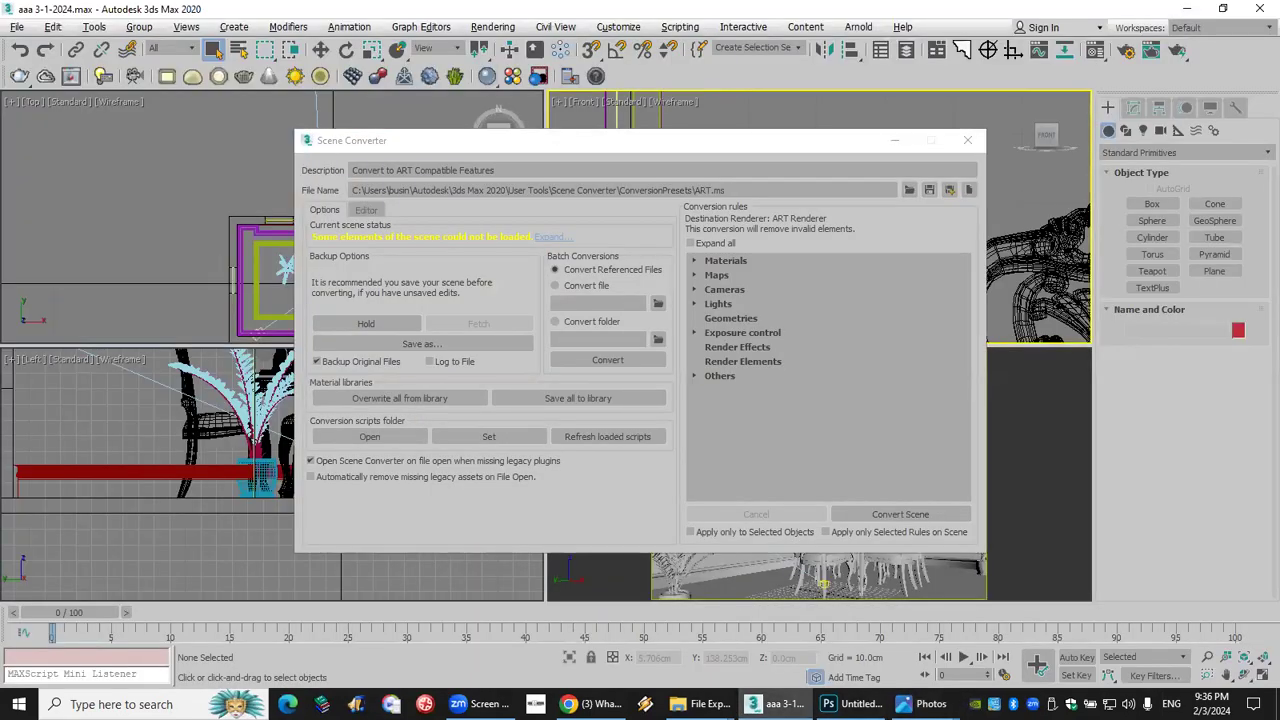
Dismiss the Scene Converter and load 1st Shot.max from the File menu.
{"action": "left_click", "coordinate": [967, 140]}
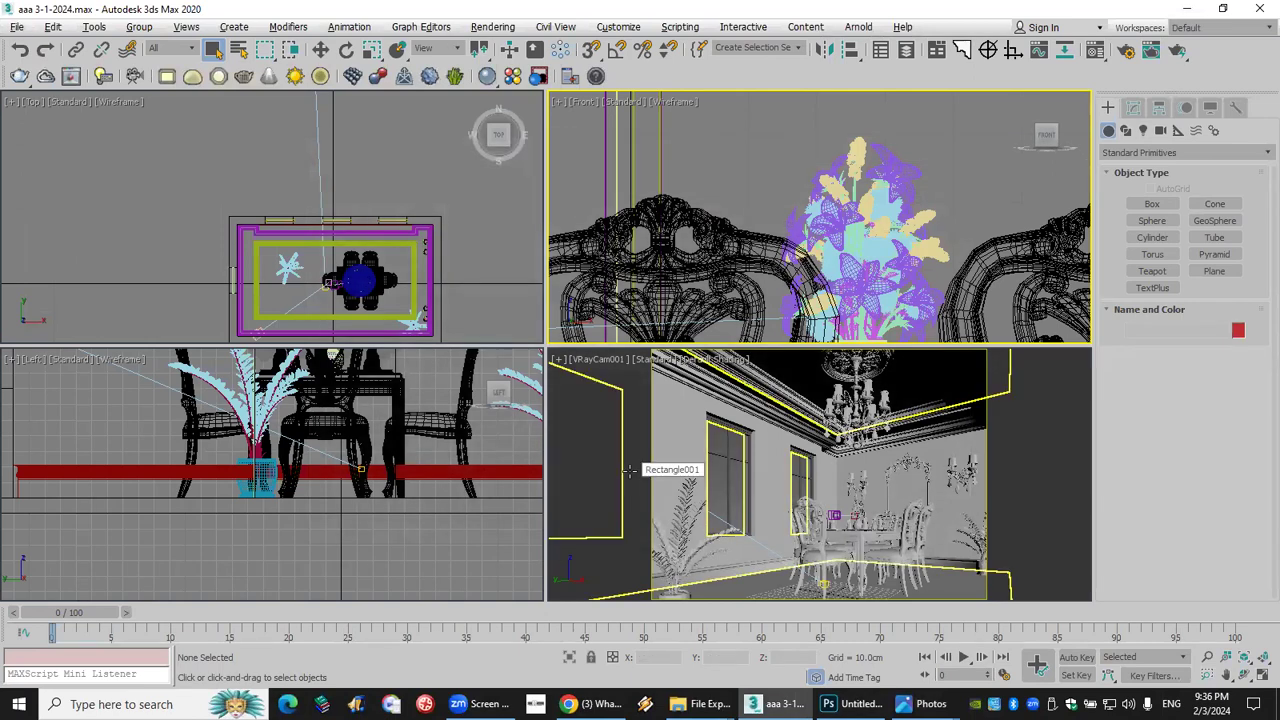
{"action": "left_click", "coordinate": [504, 320]}
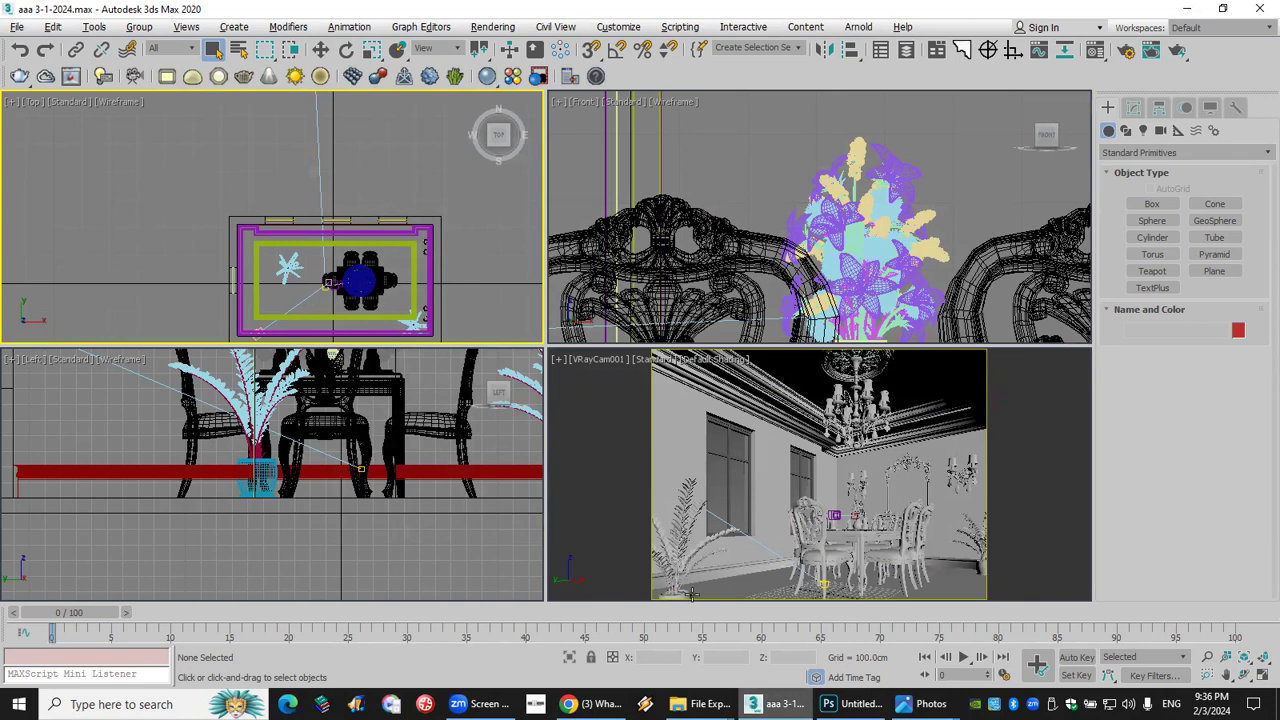
{"action": "left_click", "coordinate": [17, 27]}
{"action": "mouse_move", "coordinate": [58, 112]}
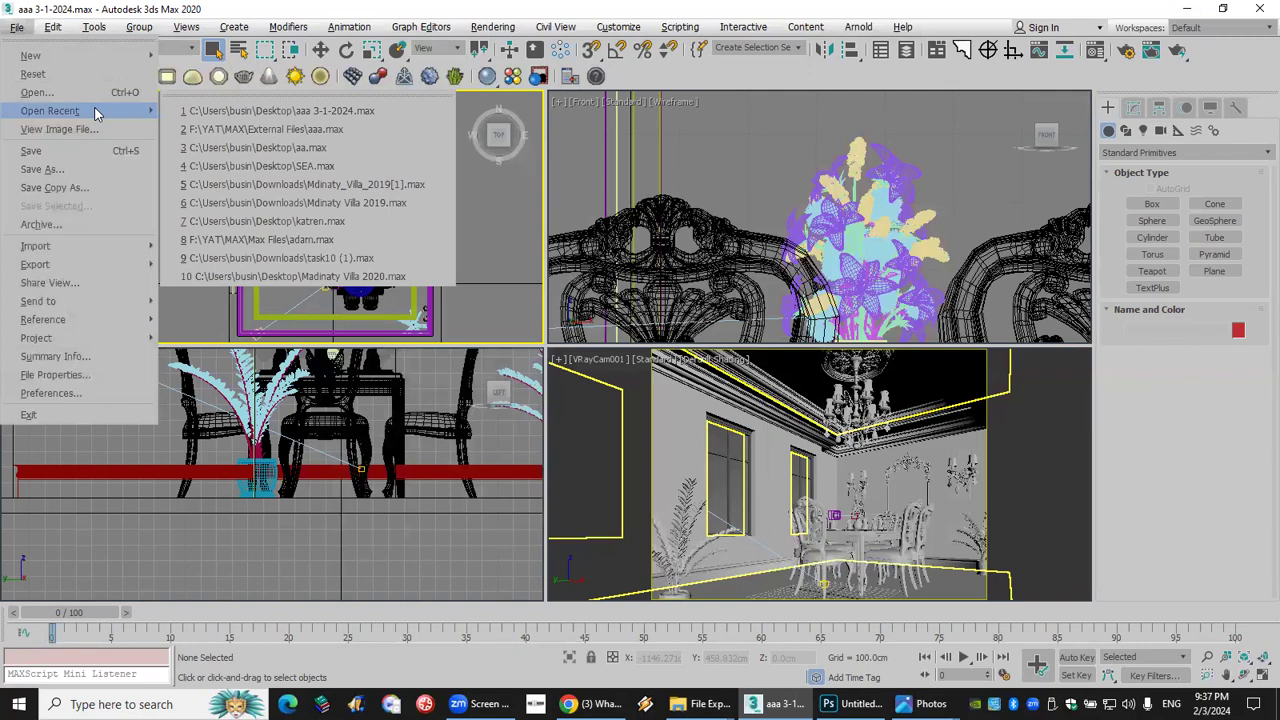
{"action": "left_click", "coordinate": [363, 551]}
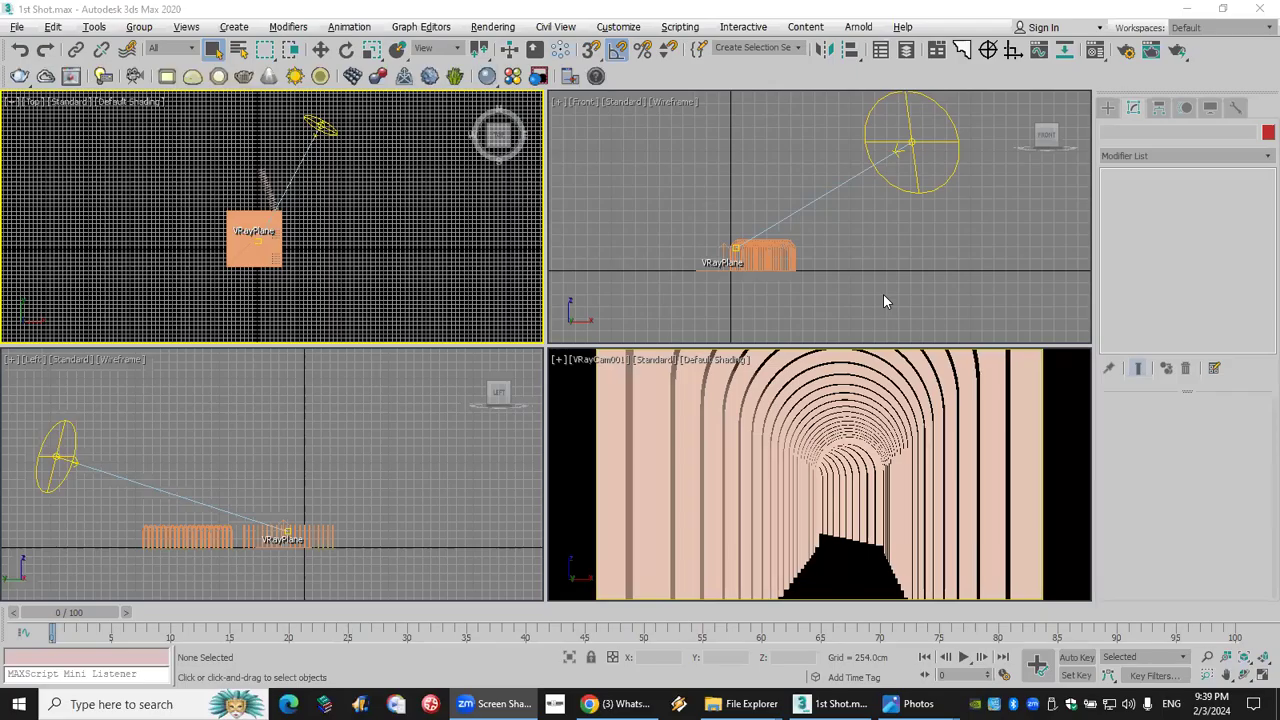
Give the Top viewport a gradient background.
{"action": "left_click", "coordinate": [195, 31]}
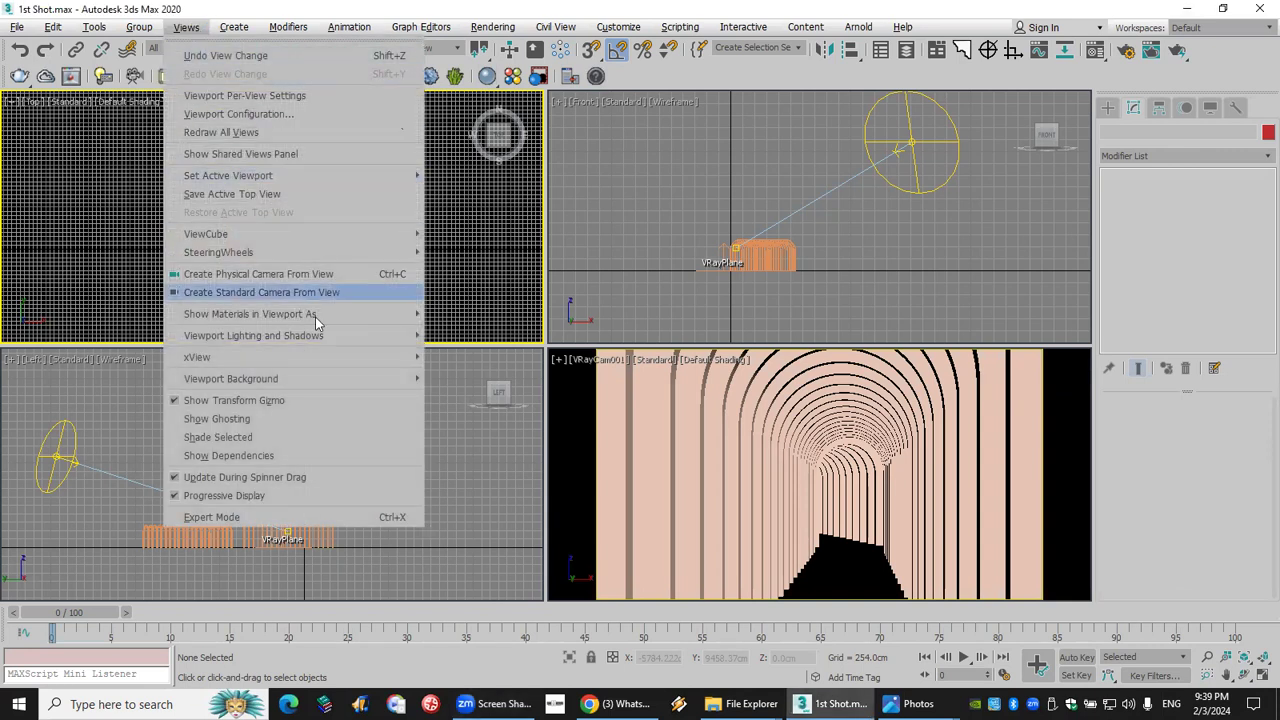
{"action": "mouse_move", "coordinate": [355, 376]}
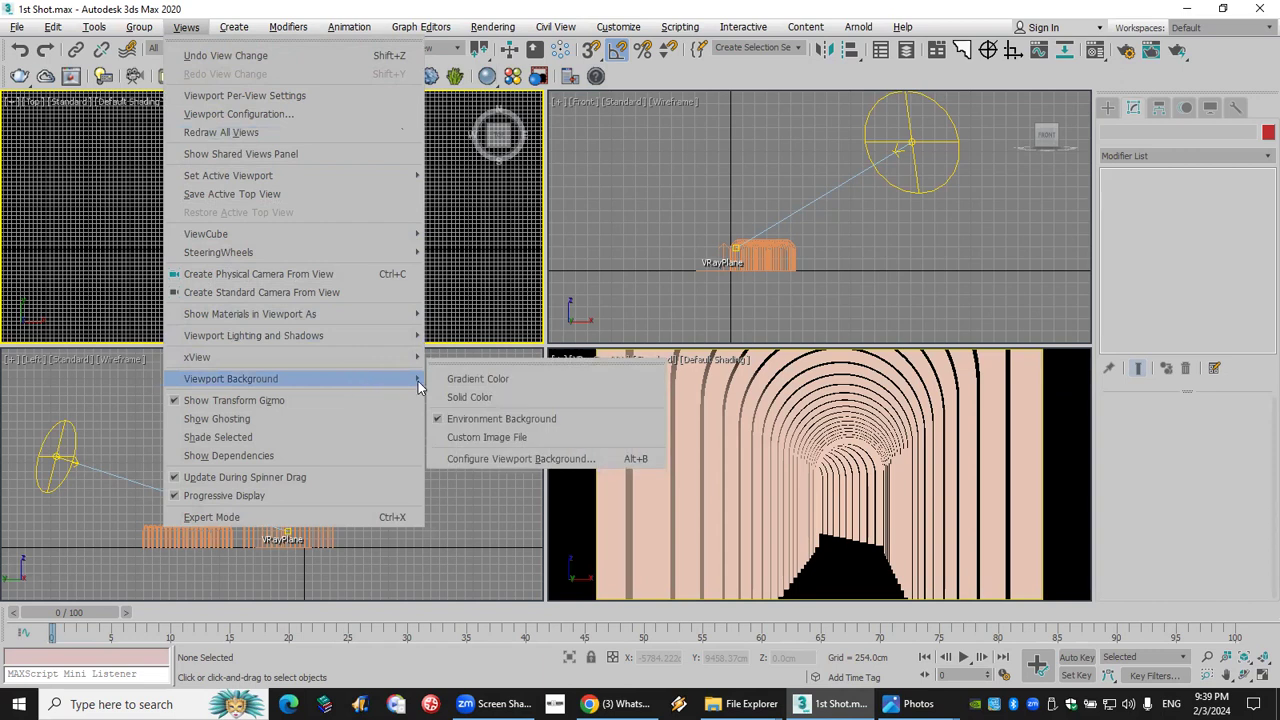
{"action": "left_click", "coordinate": [528, 380]}
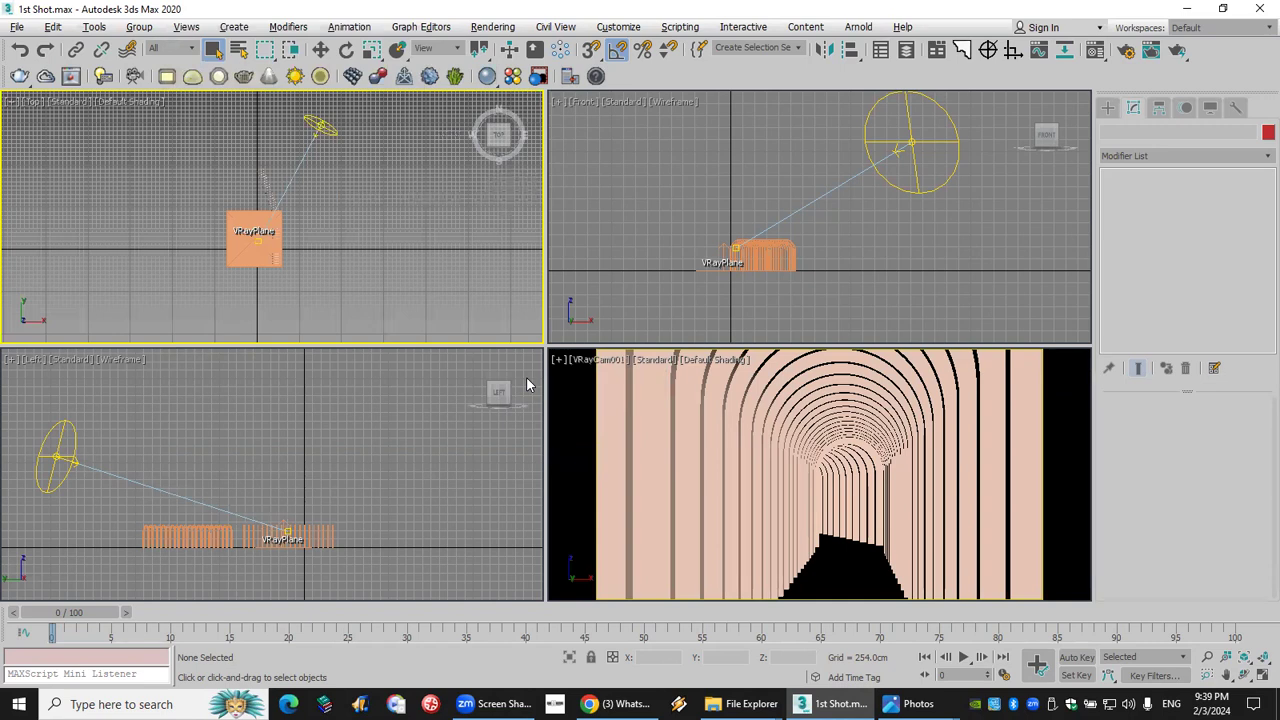
{"action": "middle_click_drag", "start_coordinate": [277, 306], "coordinate": [284, 272], "text": "alt"}
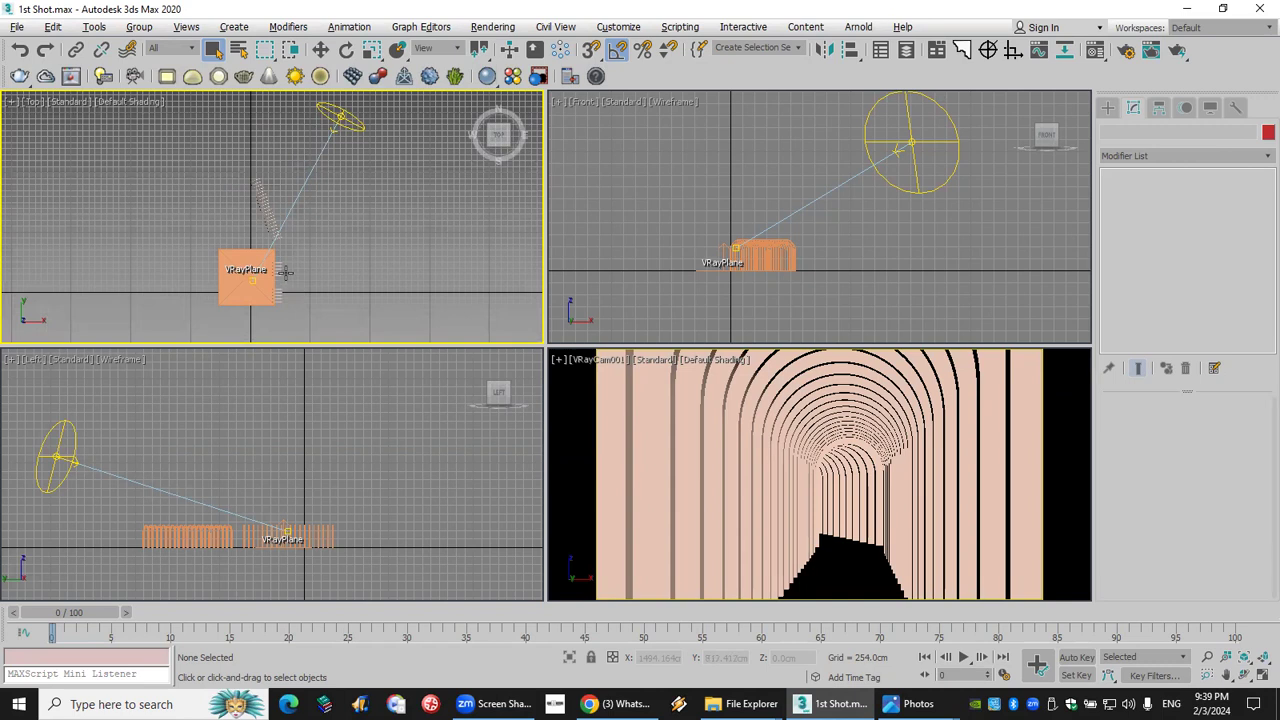
Delete the VRayPlane and hide all lights in the viewports.
{"action": "left_click", "coordinate": [238, 289]}
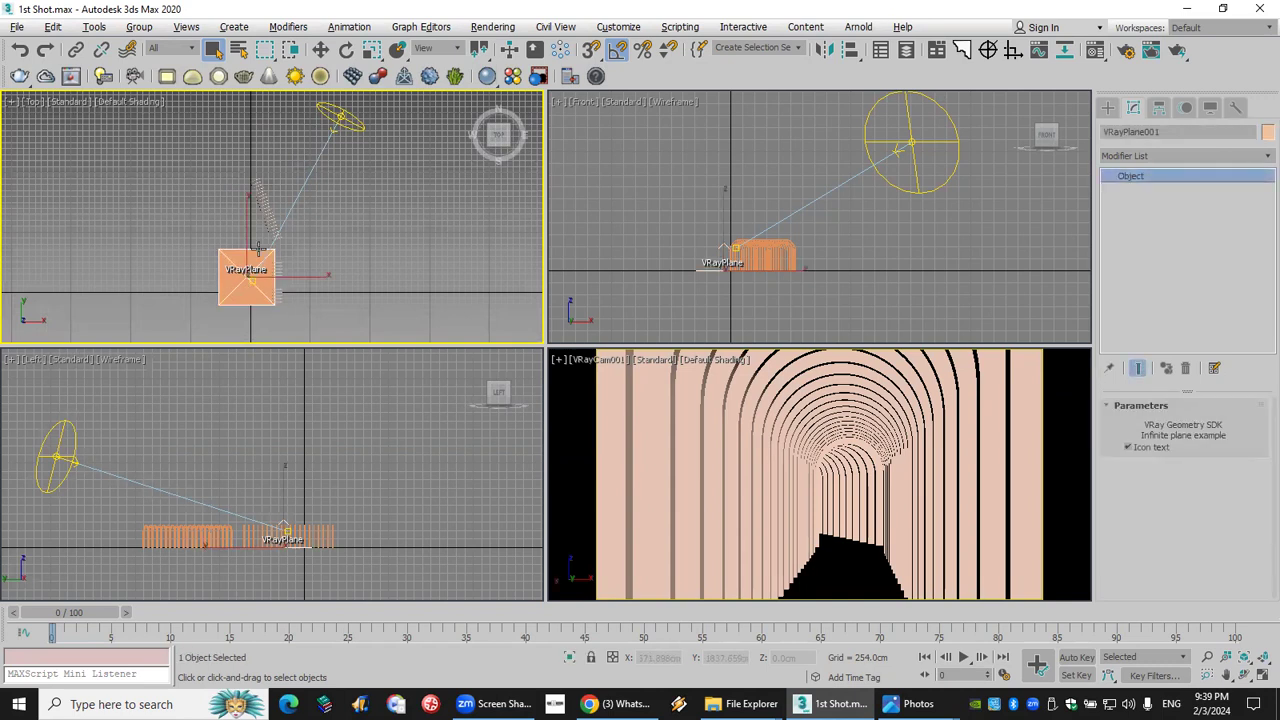
{"action": "key", "text": "Delete"}
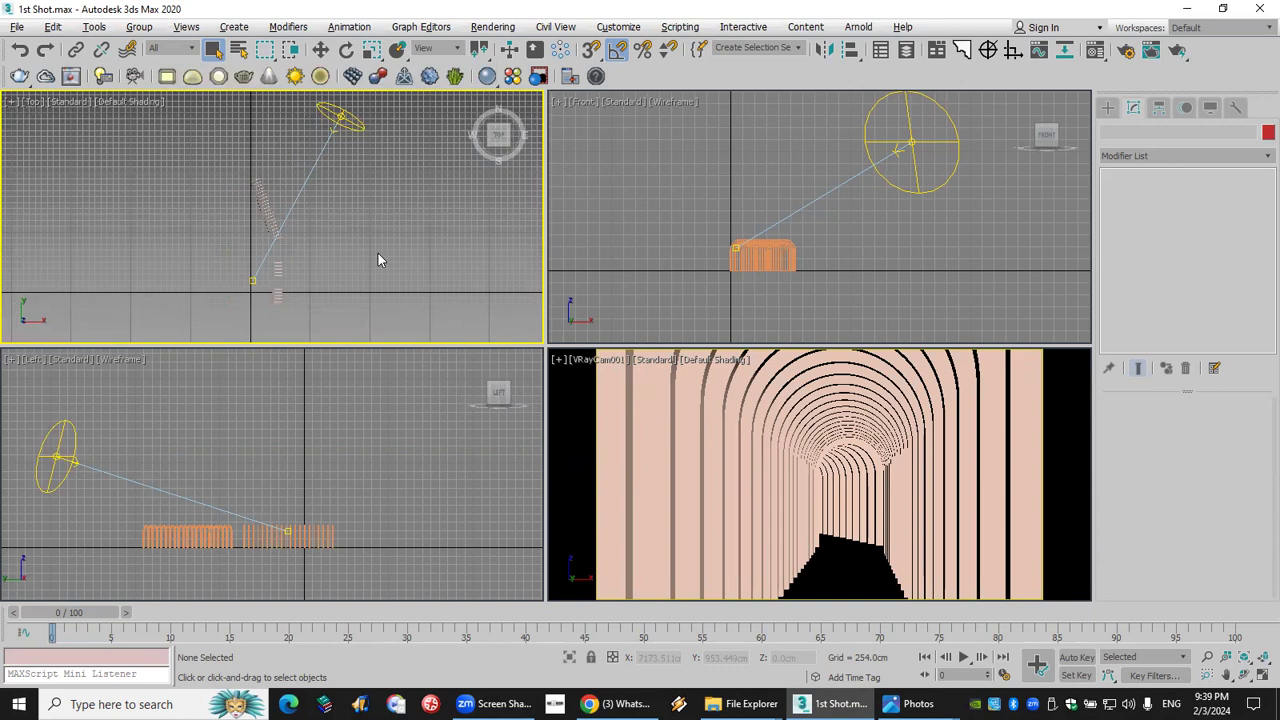
{"action": "left_click", "coordinate": [1210, 107]}
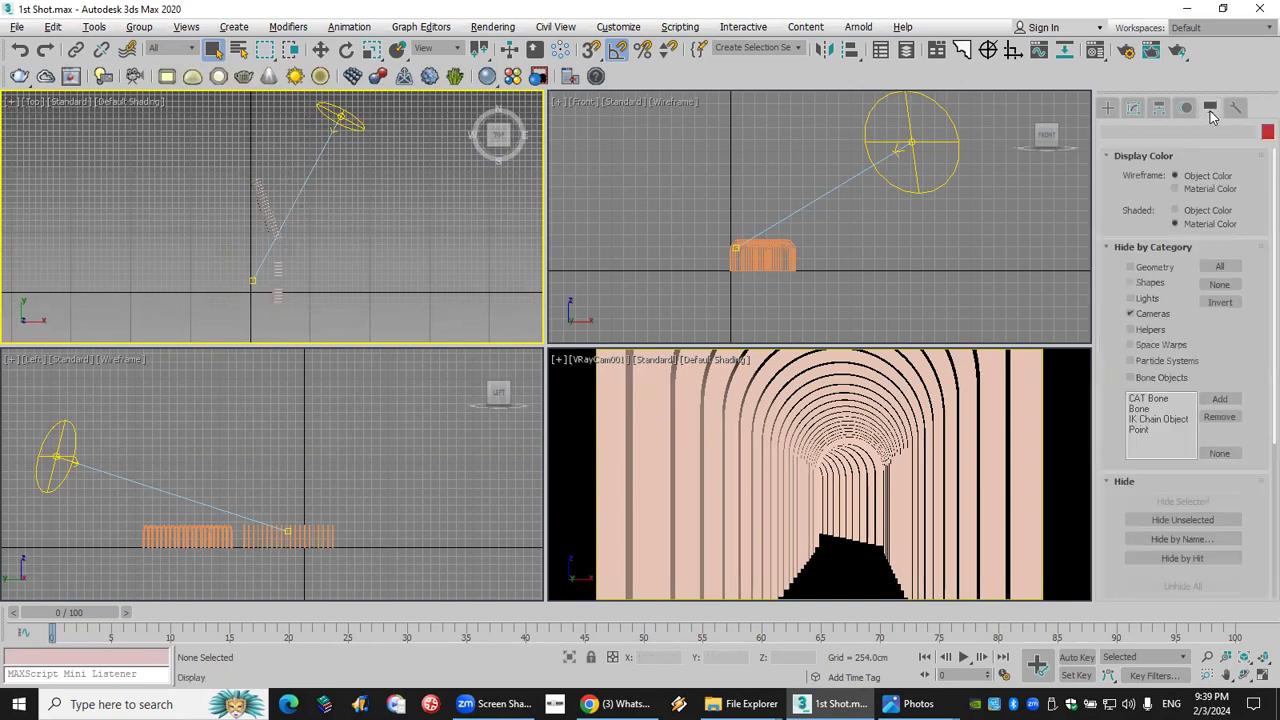
{"action": "left_click", "coordinate": [1148, 298]}
Marquee-select and delete the surrounding corridor objects, leaving a single arch.
{"action": "left_click_drag", "start_coordinate": [205, 152], "coordinate": [354, 301]}
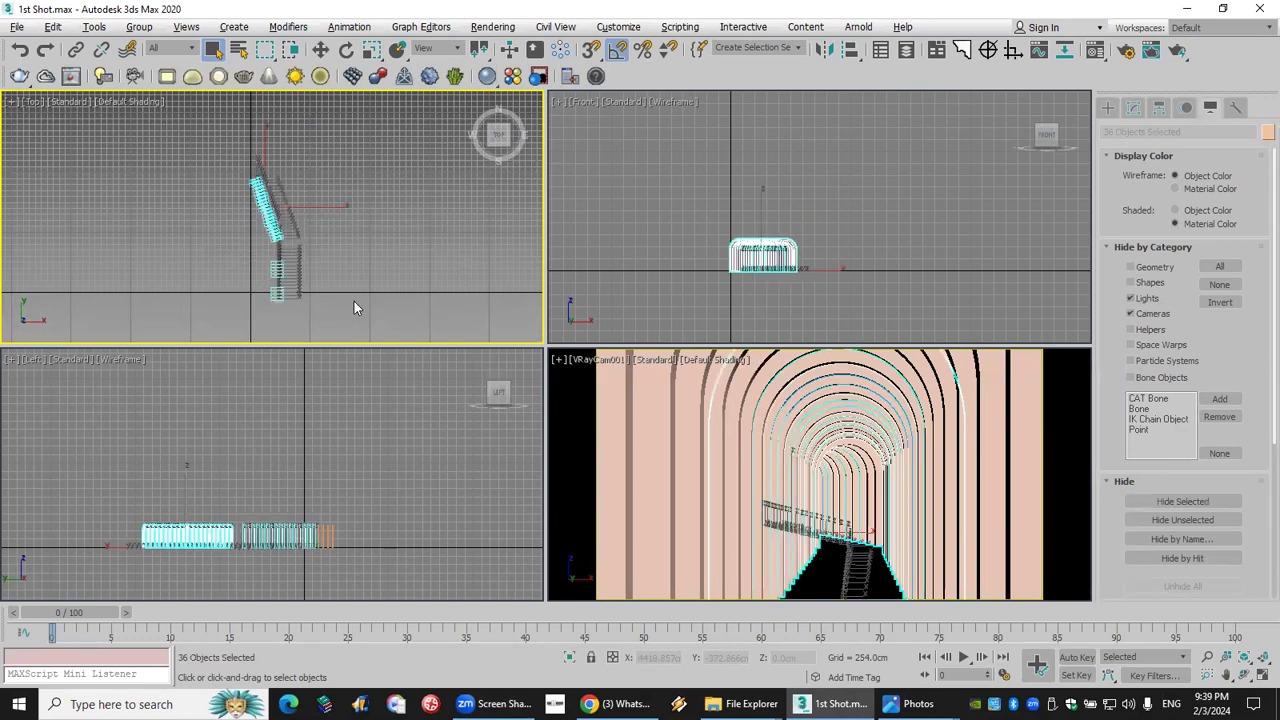
{"action": "key", "text": "Delete"}
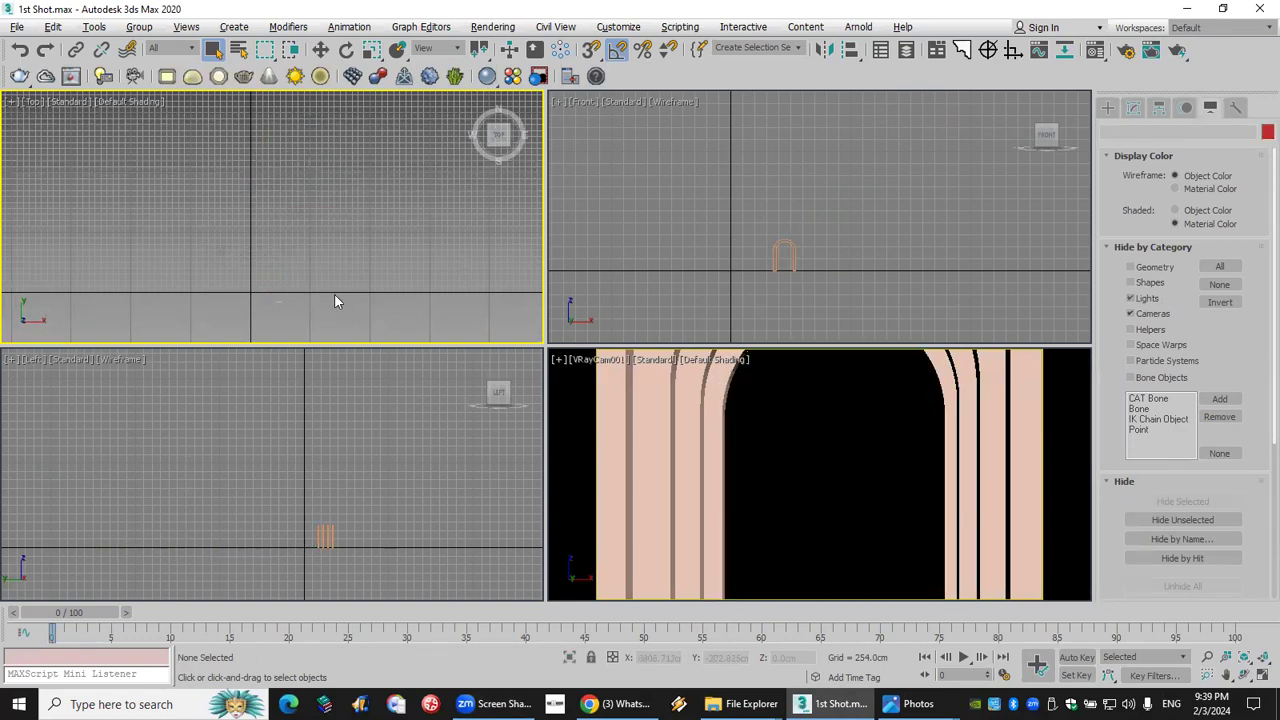
{"action": "scroll", "coordinate": [264, 312], "scroll_direction": "up", "scroll_amount": 5}
{"action": "left_click_drag", "start_coordinate": [368, 307], "coordinate": [366, 306]}
{"action": "key", "text": "Delete"}
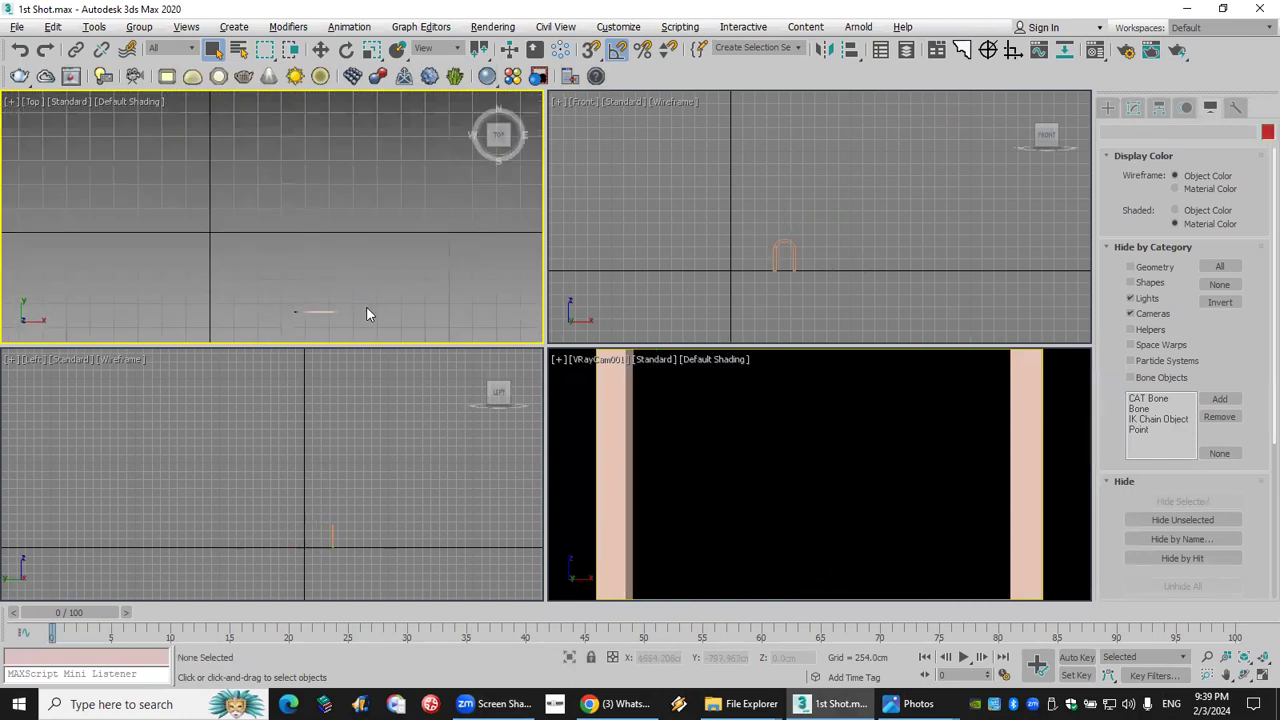
Switch the Top view to wireframe and zoom the Front view onto the arch.
{"action": "left_click", "coordinate": [156, 102]}
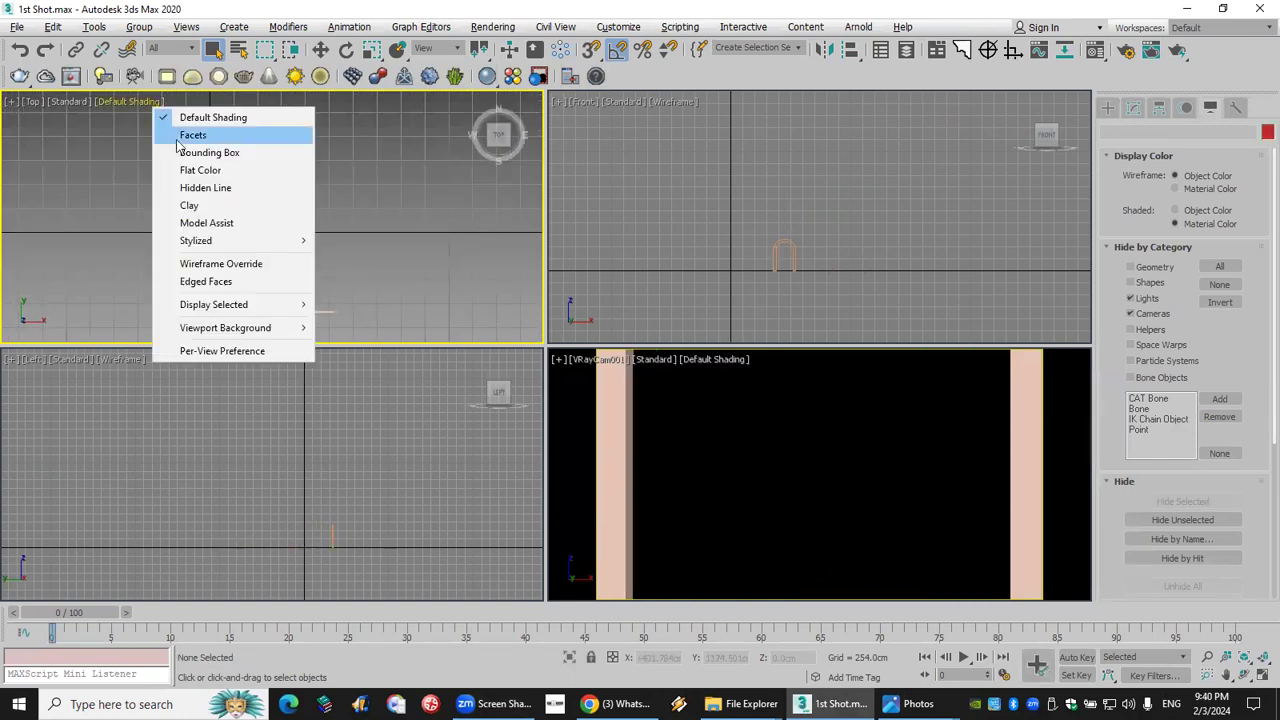
{"action": "left_click", "coordinate": [257, 265]}
{"action": "left_click_drag", "start_coordinate": [322, 319], "coordinate": [334, 309]}
{"action": "scroll", "coordinate": [240, 260], "scroll_direction": "up", "scroll_amount": 5}
{"action": "left_click", "coordinate": [689, 432]}
{"action": "scroll", "coordinate": [790, 266], "scroll_direction": "up", "scroll_amount": 4}
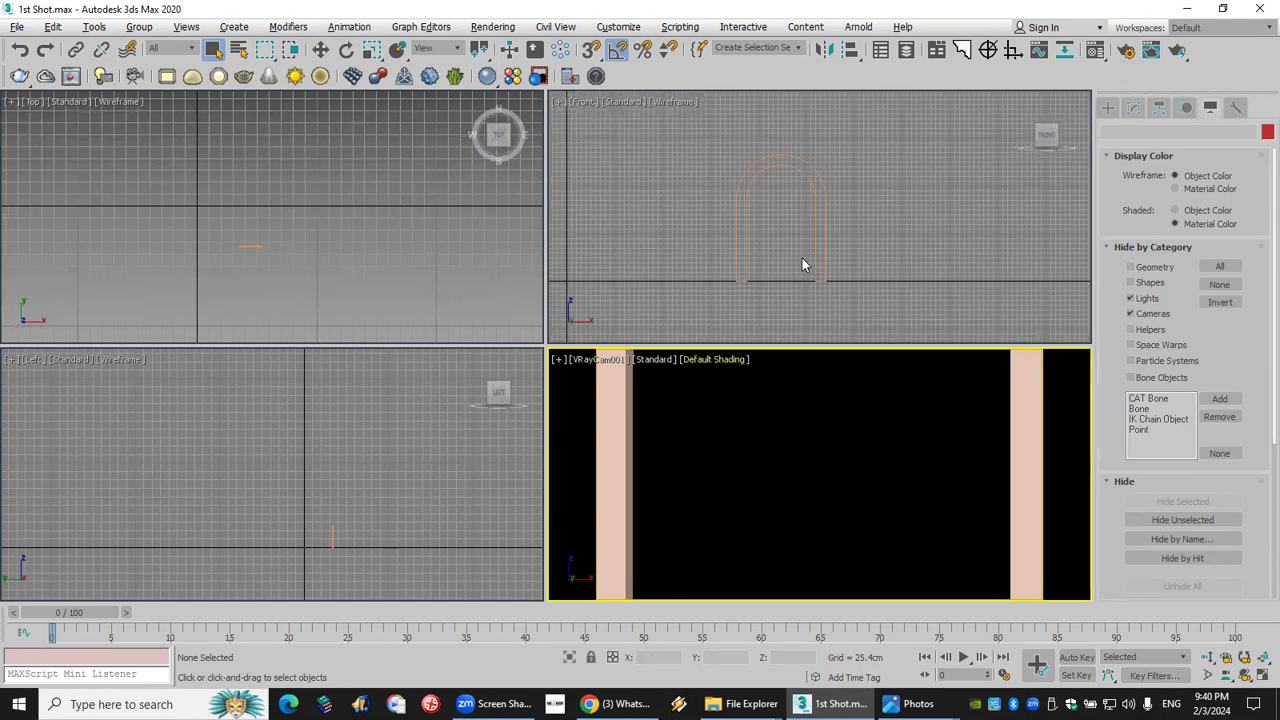
{"action": "left_click", "coordinate": [802, 265]}
{"action": "scroll", "coordinate": [815, 275], "scroll_direction": "up", "scroll_amount": 3}
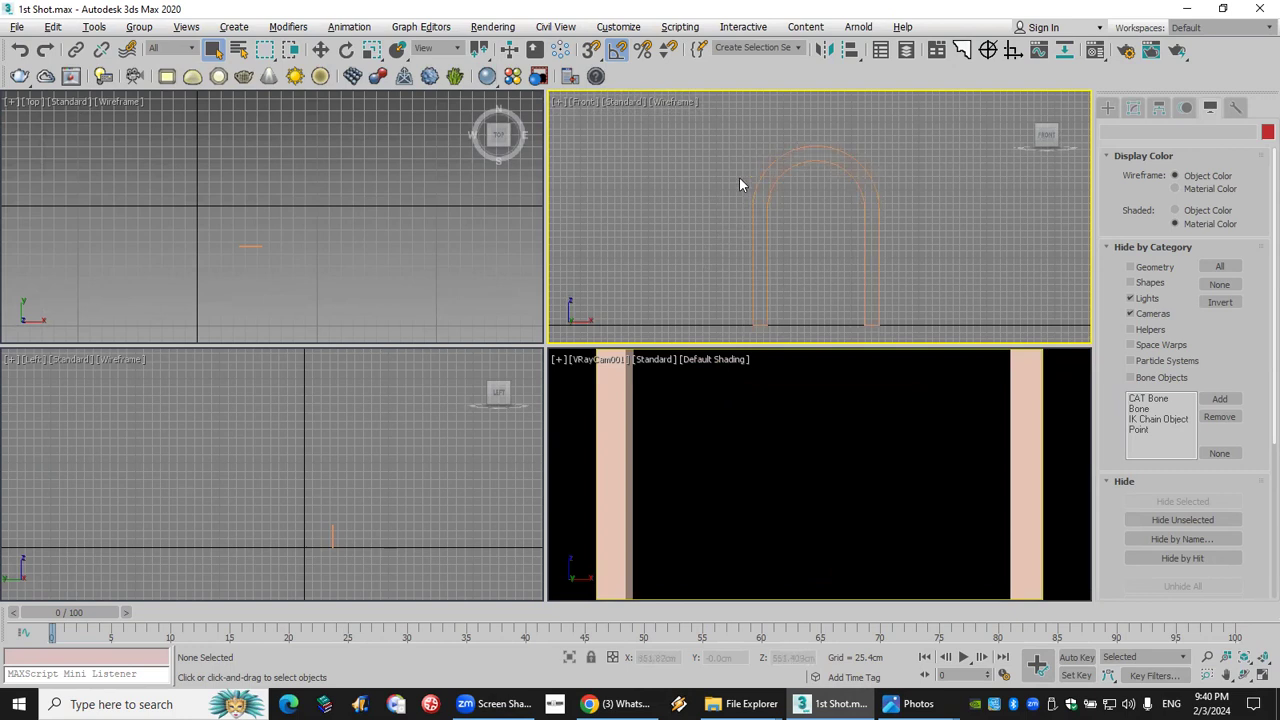
{"action": "left_click", "coordinate": [17, 27]}
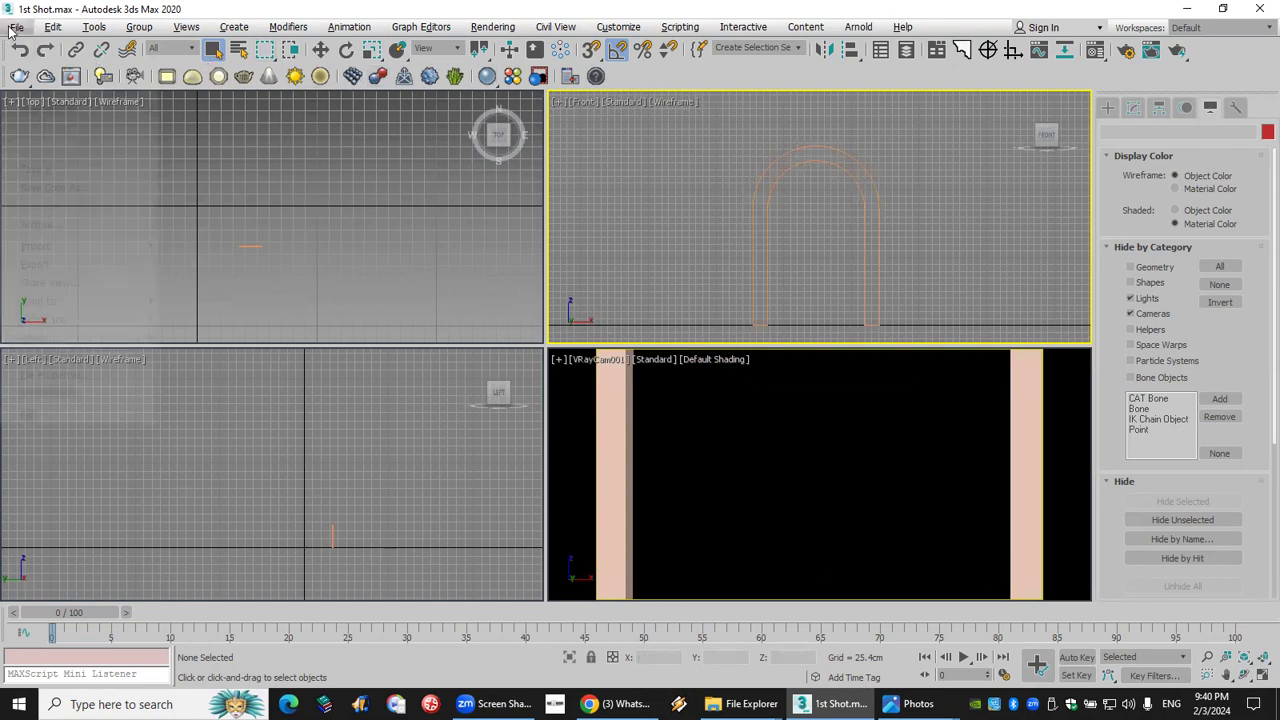
Reset to an empty scene without saving and enable Grid Points snapping with Midpoint off.
{"action": "left_click", "coordinate": [47, 78]}
{"action": "left_click", "coordinate": [640, 376]}
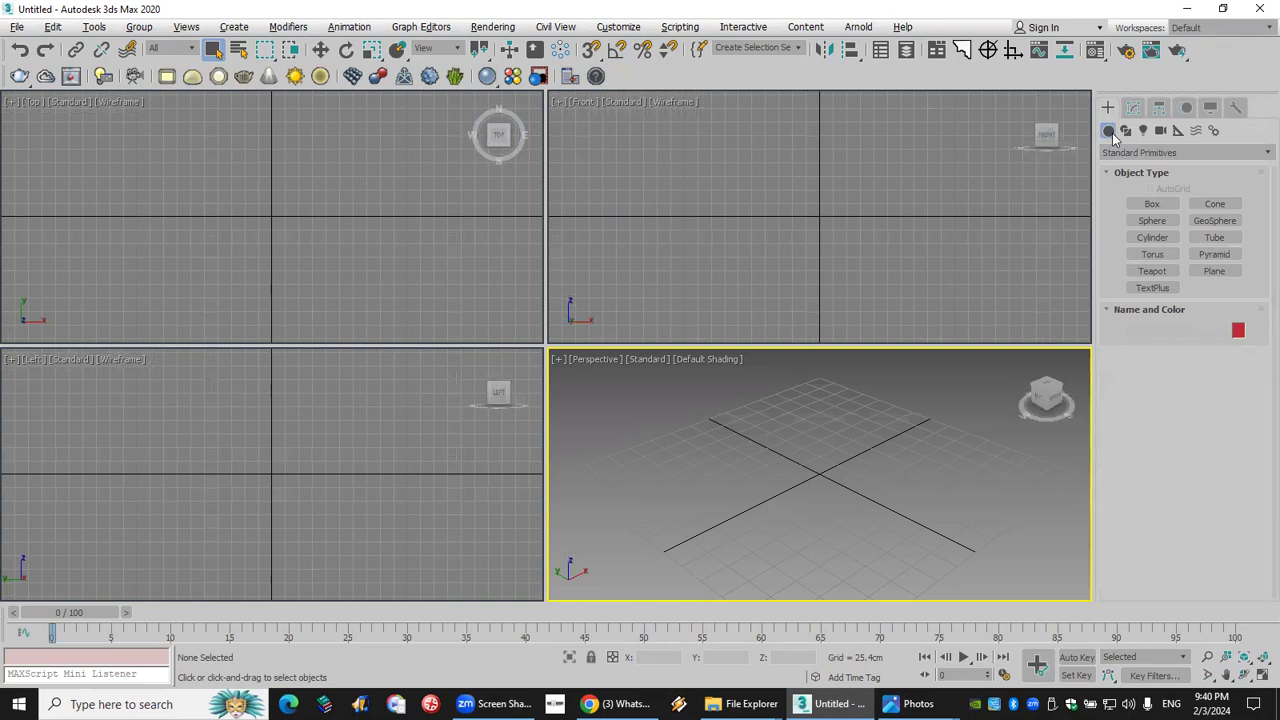
{"action": "left_click", "coordinate": [1126, 135]}
{"action": "left_click", "coordinate": [1212, 216]}
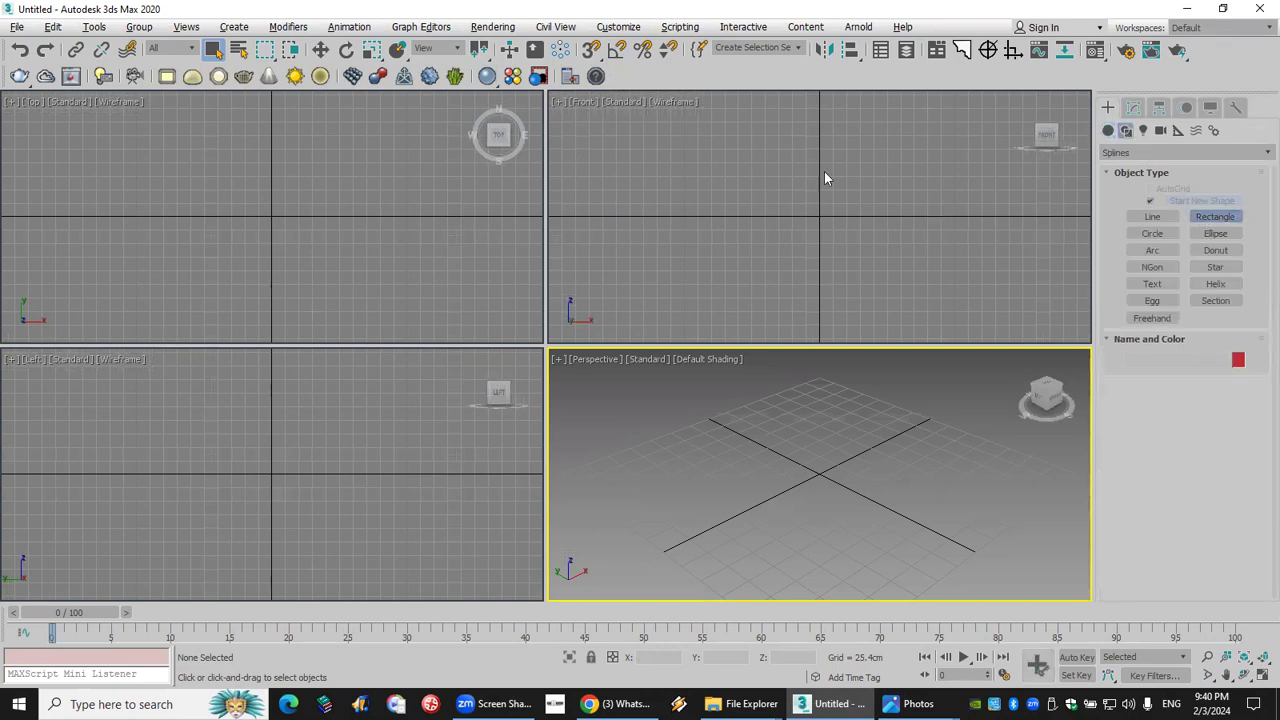
{"action": "left_click", "coordinate": [591, 49]}
{"action": "right_click", "coordinate": [591, 49]}
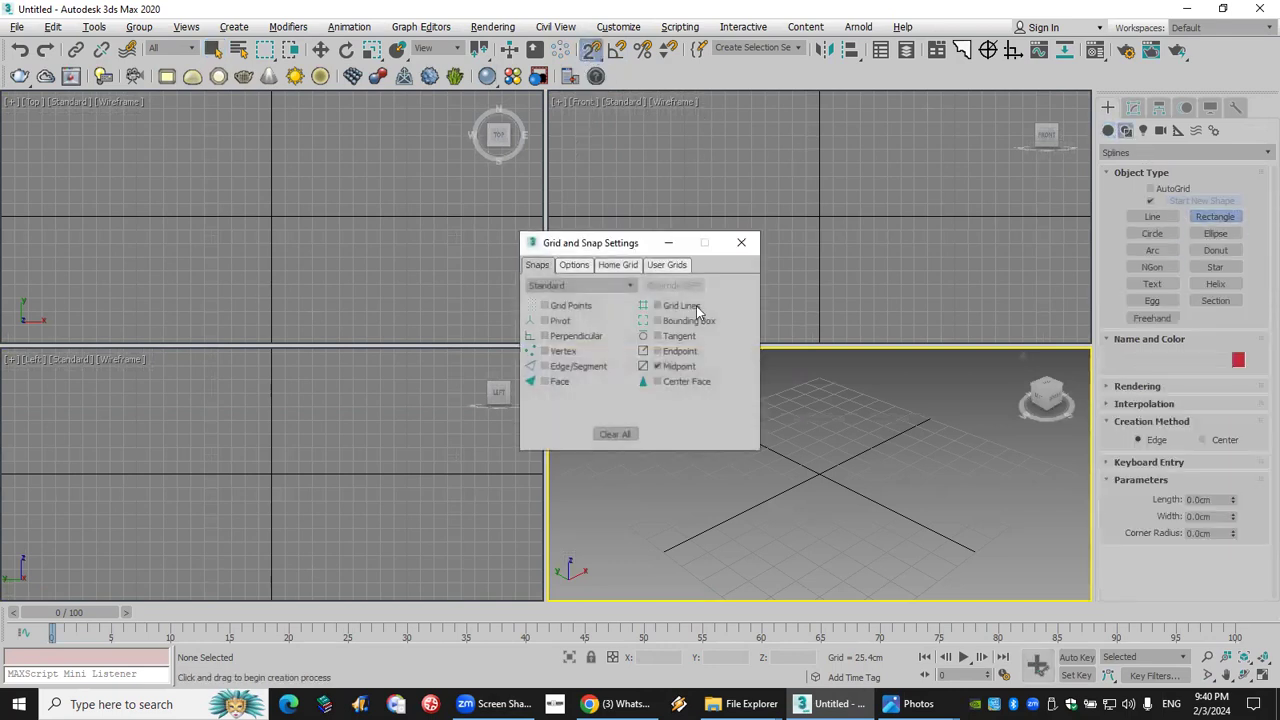
{"action": "left_click", "coordinate": [566, 305]}
{"action": "left_click", "coordinate": [678, 366]}
{"action": "left_click", "coordinate": [741, 242]}
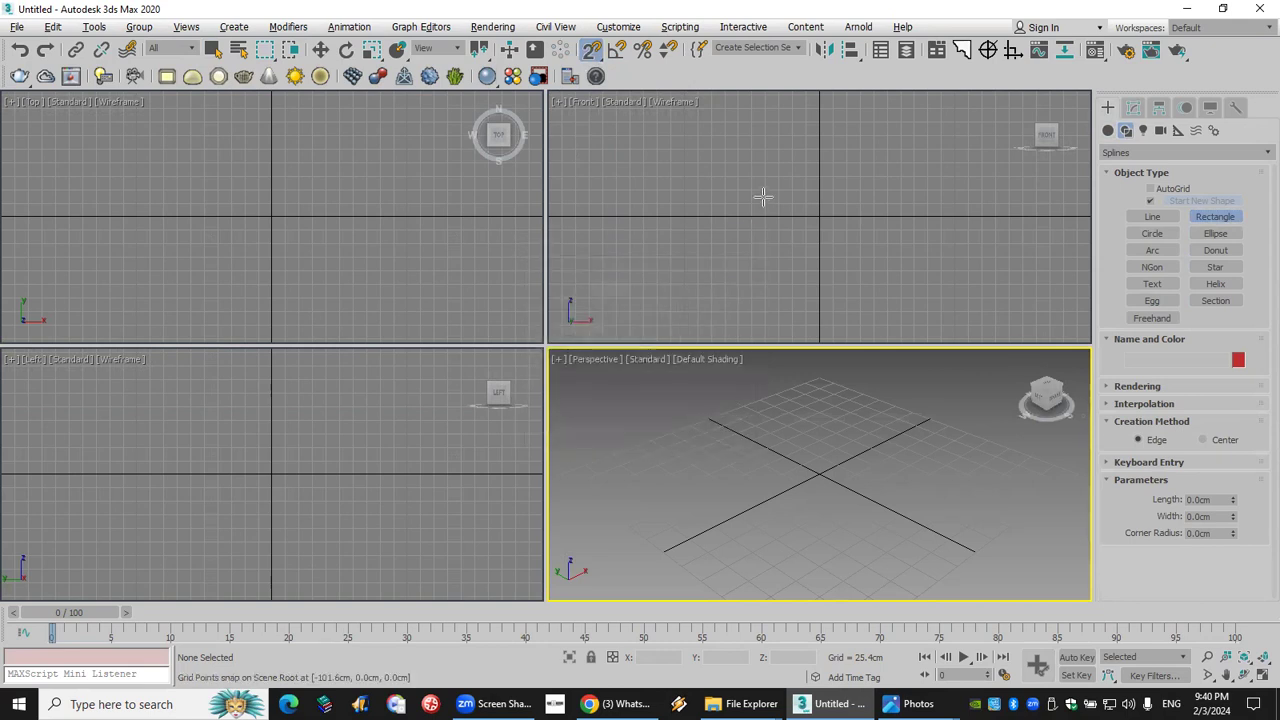
In the Front view, draw a 660.4 × 762cm rectangle, a 457.2cm square and a 228.6cm circle.
{"action": "left_click", "coordinate": [728, 307]}
{"action": "left_click_drag", "start_coordinate": [664, 318], "coordinate": [867, 142]}
{"action": "middle_click_drag", "start_coordinate": [800, 223], "coordinate": [726, 303]}
{"action": "left_click_drag", "start_coordinate": [722, 315], "coordinate": [846, 199]}
{"action": "left_click", "coordinate": [1133, 107]}
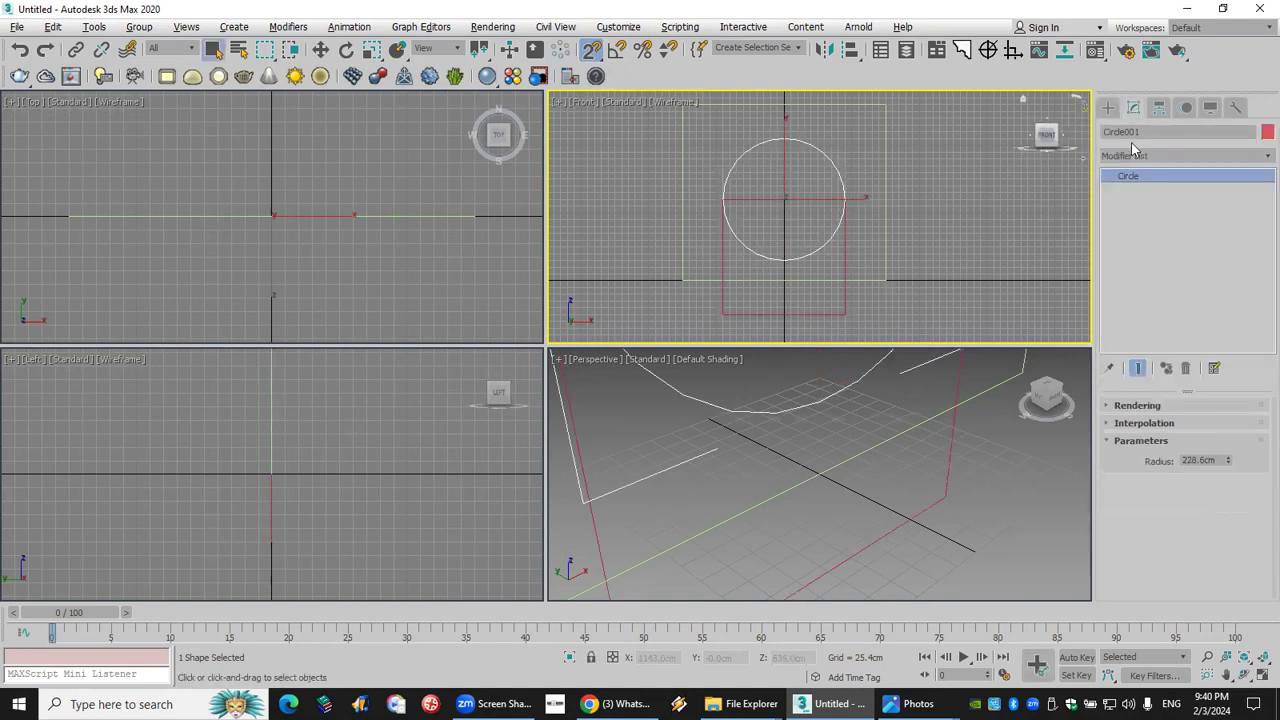
Make the circle's interpolation adaptive and add an Edit Spline modifier.
{"action": "left_click", "coordinate": [1224, 426]}
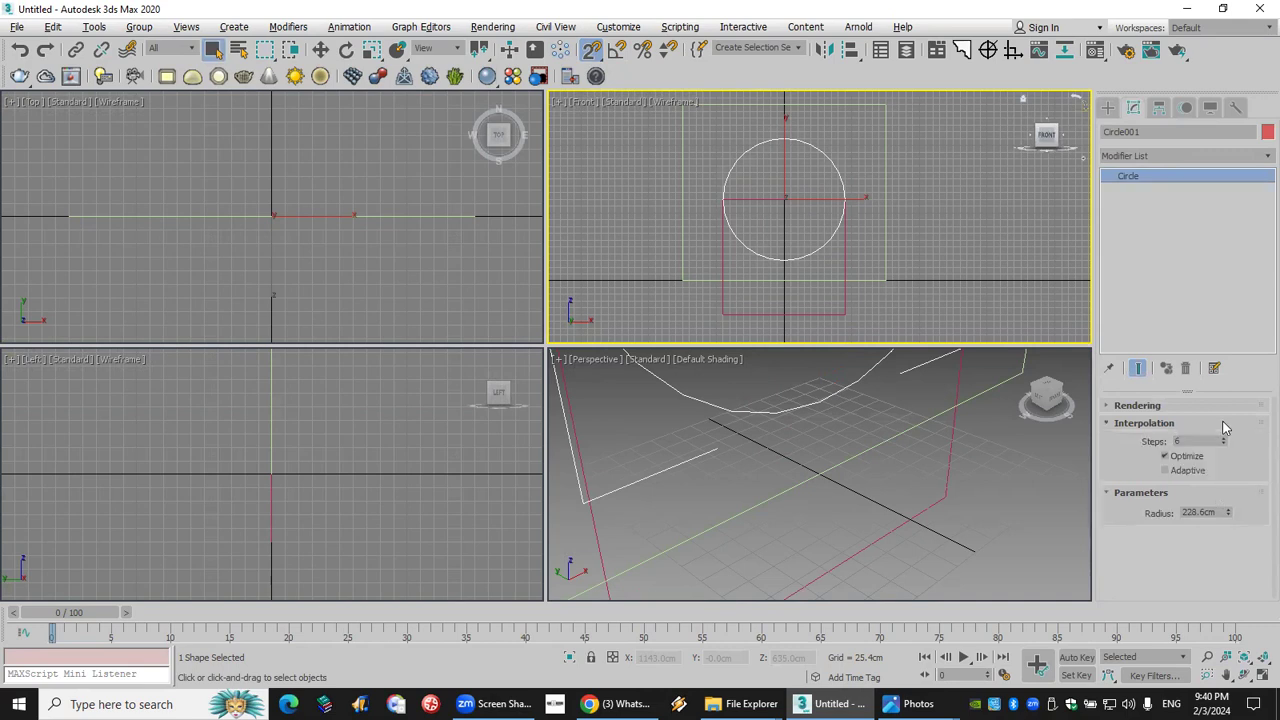
{"action": "left_click", "coordinate": [1200, 470]}
{"action": "left_click", "coordinate": [1210, 157]}
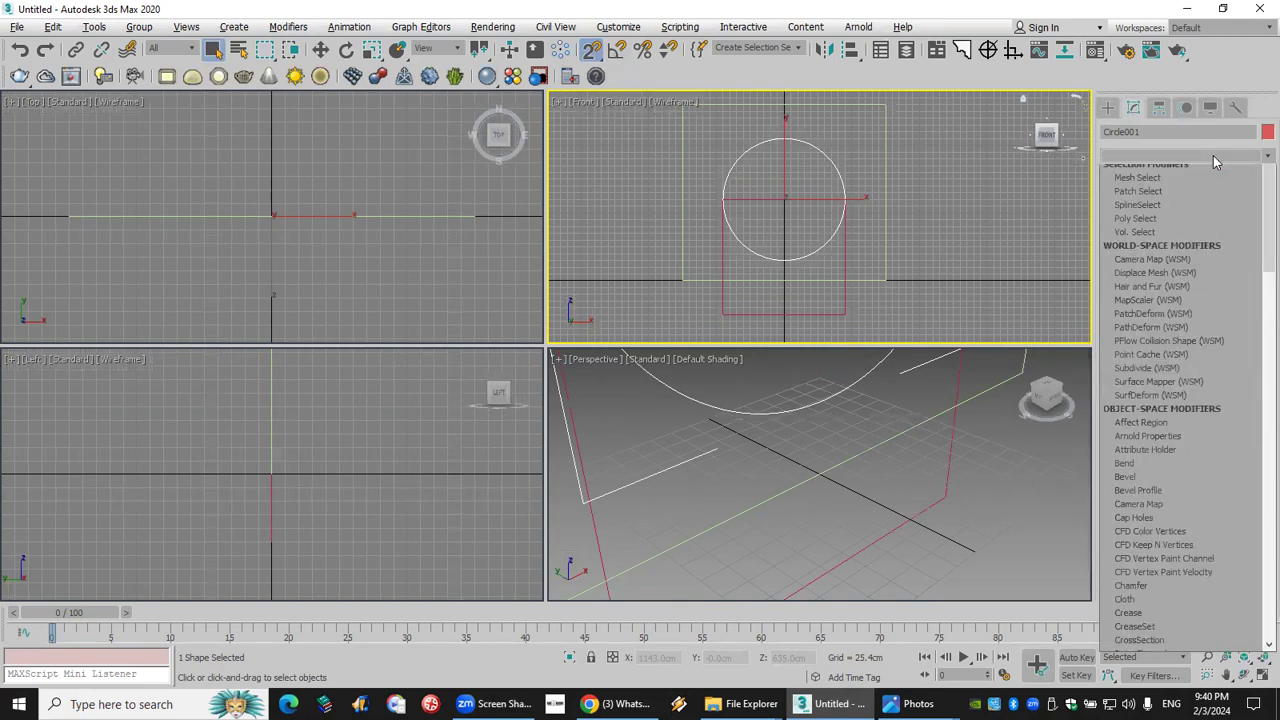
{"action": "key", "text": "e"}
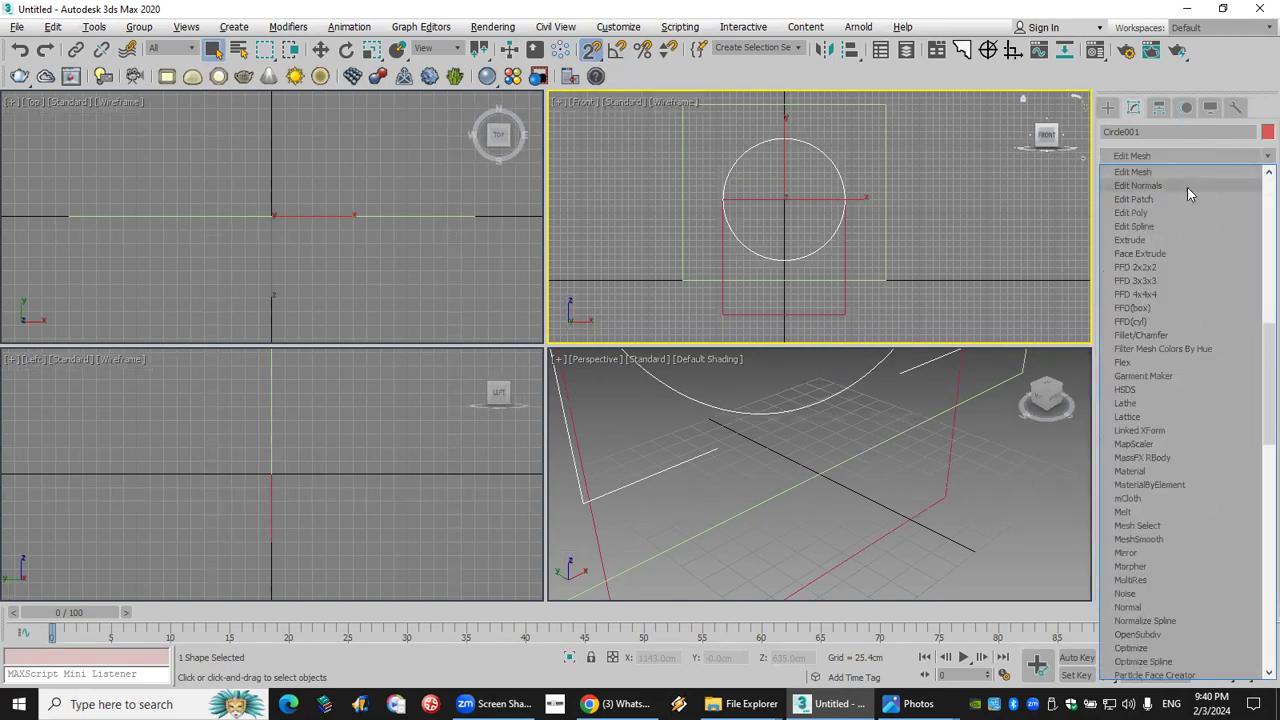
{"action": "left_click", "coordinate": [1178, 226]}
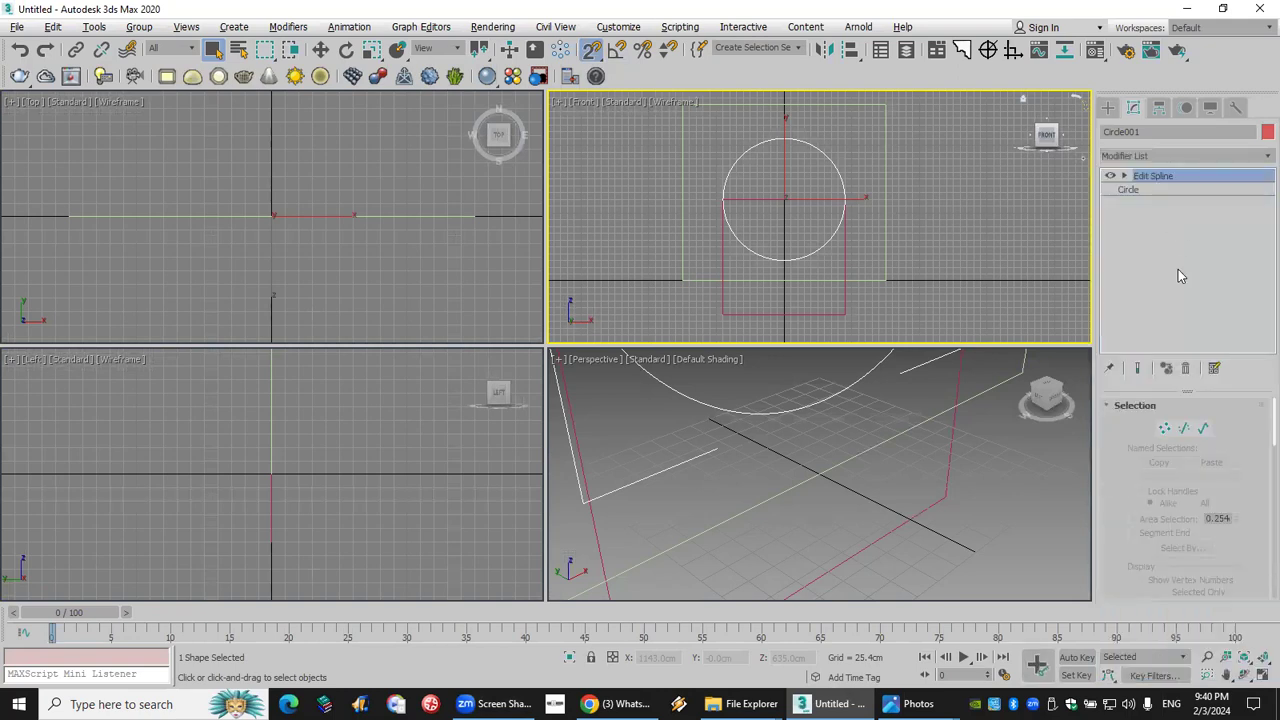
Attach both rectangles to the circle.
{"action": "left_click_drag", "start_coordinate": [1119, 496], "coordinate": [1137, 294]}
{"action": "left_click", "coordinate": [1151, 535]}
{"action": "left_click", "coordinate": [748, 316]}
{"action": "left_click", "coordinate": [745, 281]}
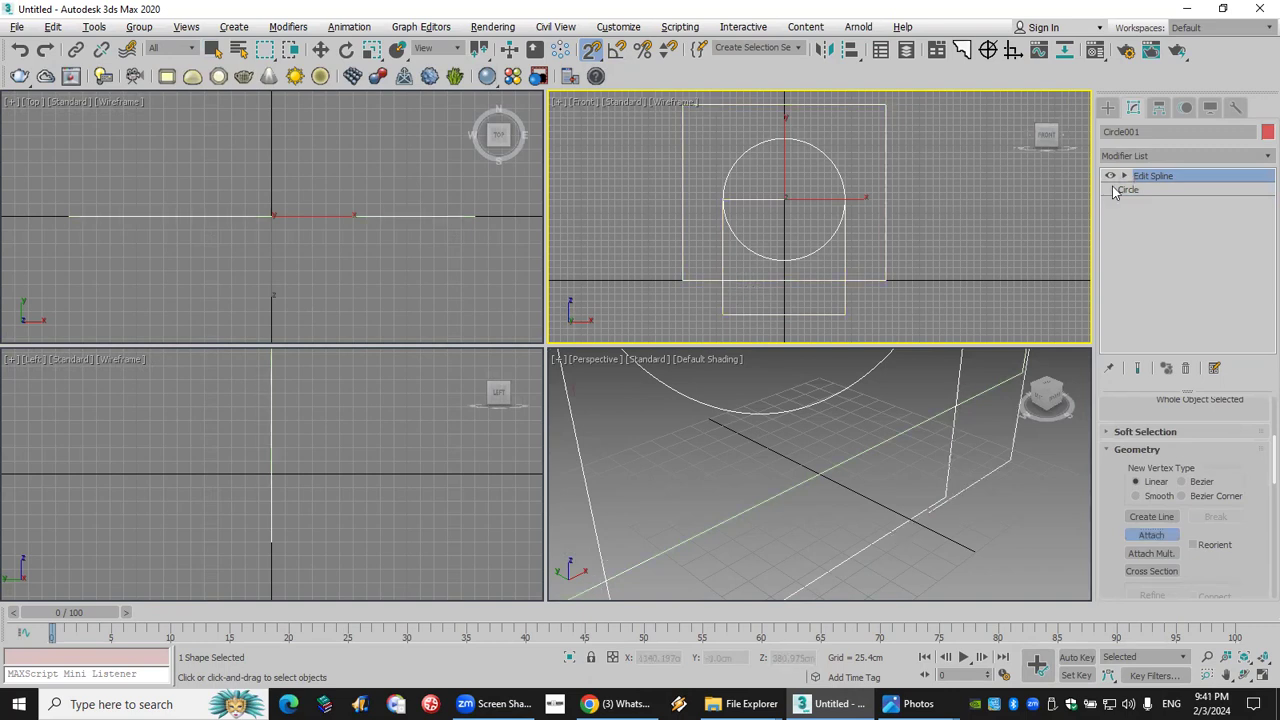
{"action": "middle_click_drag", "start_coordinate": [883, 260], "coordinate": [900, 250]}
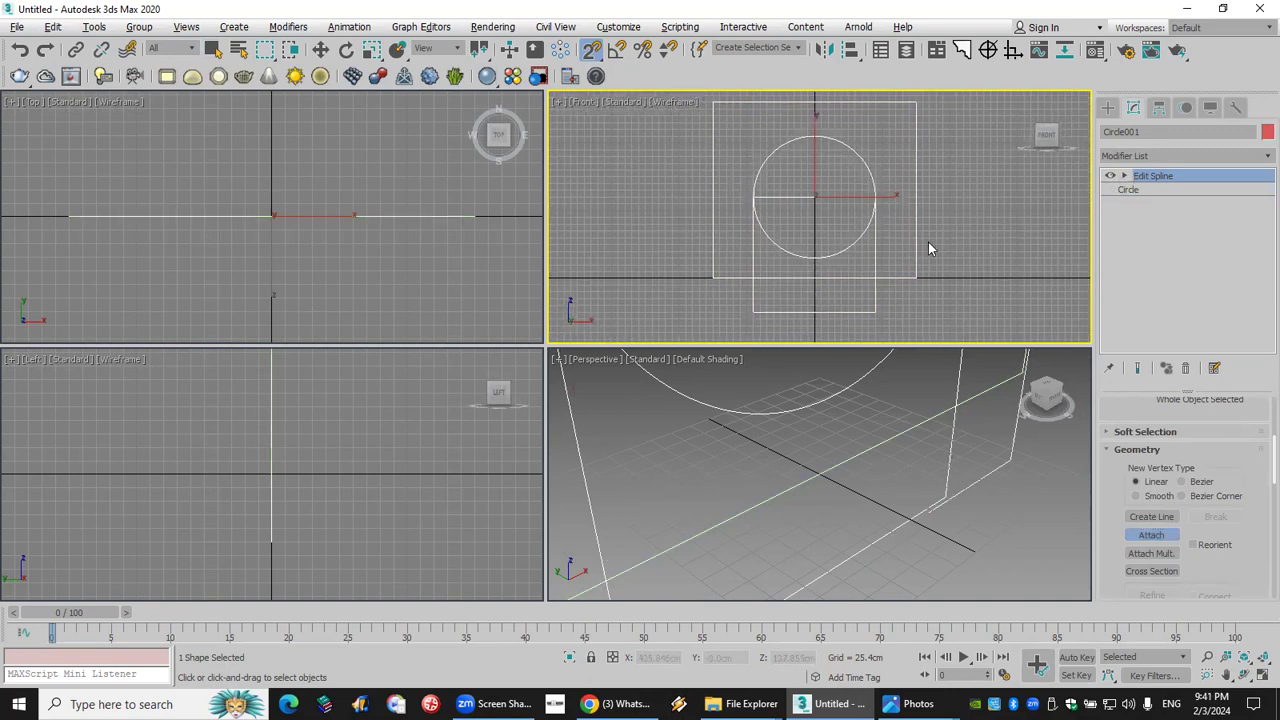
At spline level, trim the overlapping bottom segments, the circle's lower arc and its chord.
{"action": "left_click", "coordinate": [1124, 176]}
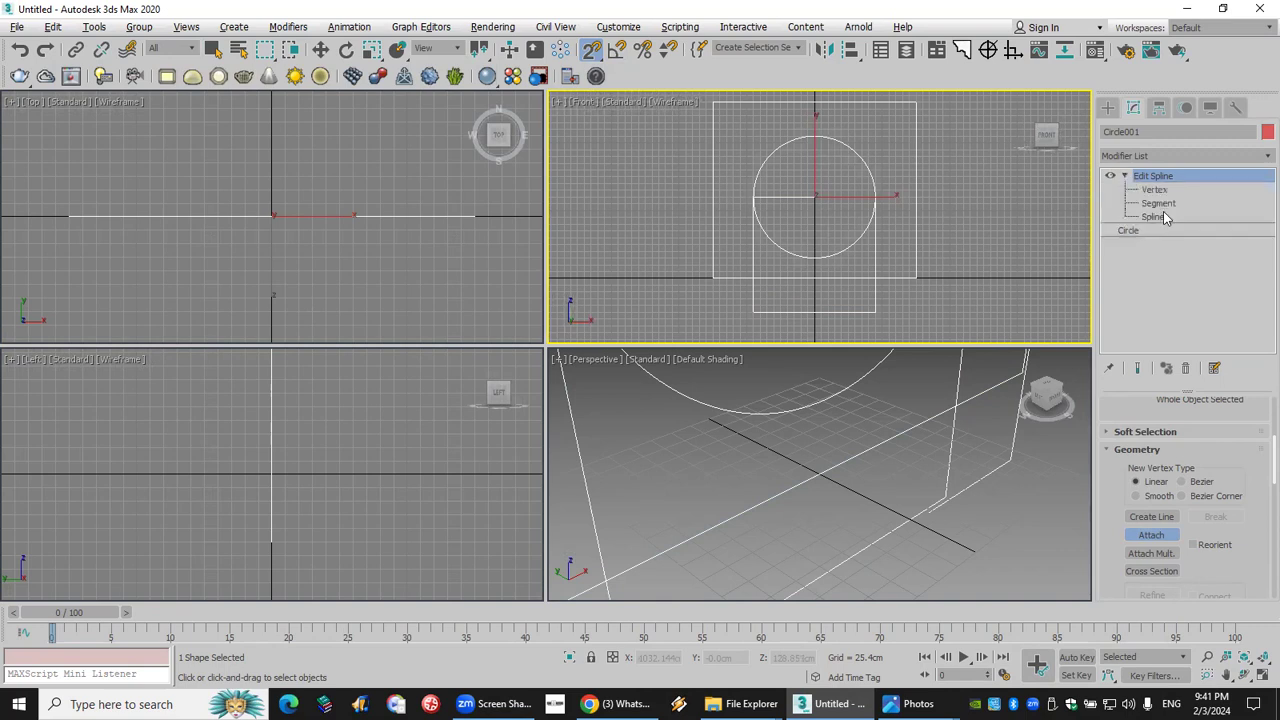
{"action": "left_click", "coordinate": [1153, 216]}
{"action": "left_click_drag", "start_coordinate": [1258, 588], "coordinate": [1261, 332]}
{"action": "scroll", "coordinate": [1261, 332], "scroll_direction": "down", "scroll_amount": 2}
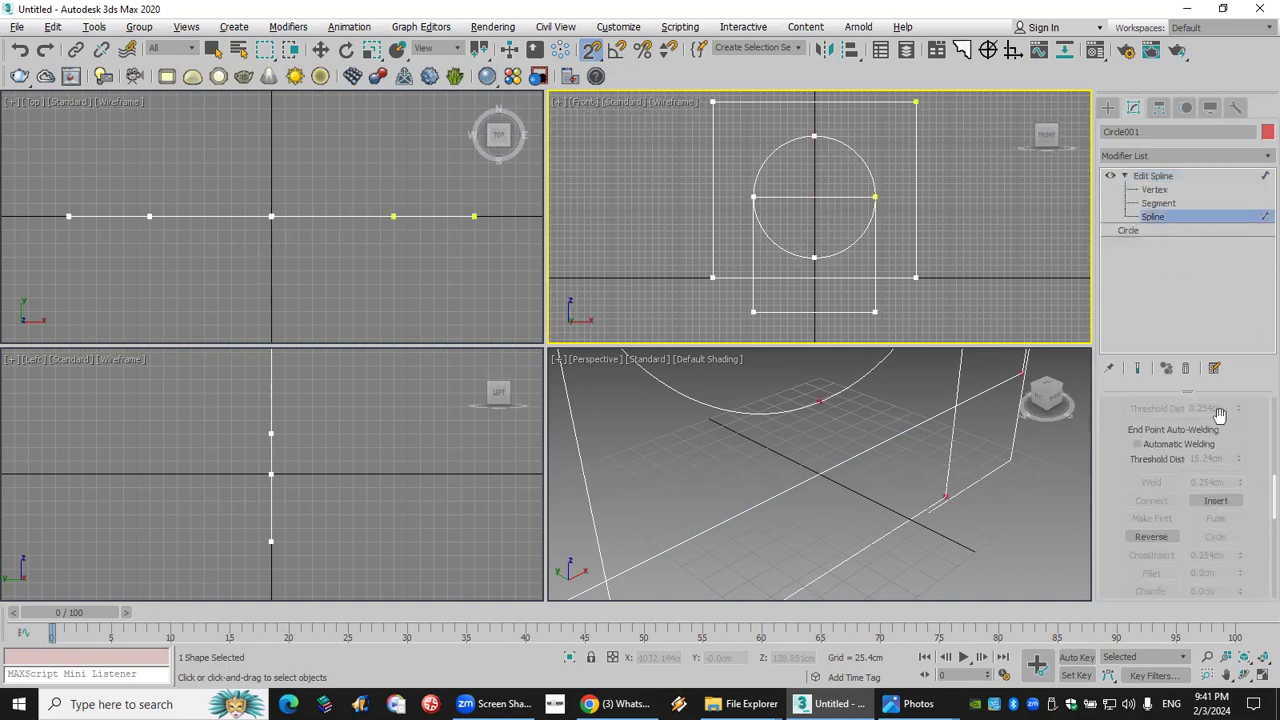
{"action": "scroll", "coordinate": [1155, 517], "scroll_direction": "down", "scroll_amount": 5}
{"action": "left_click", "coordinate": [1151, 535]}
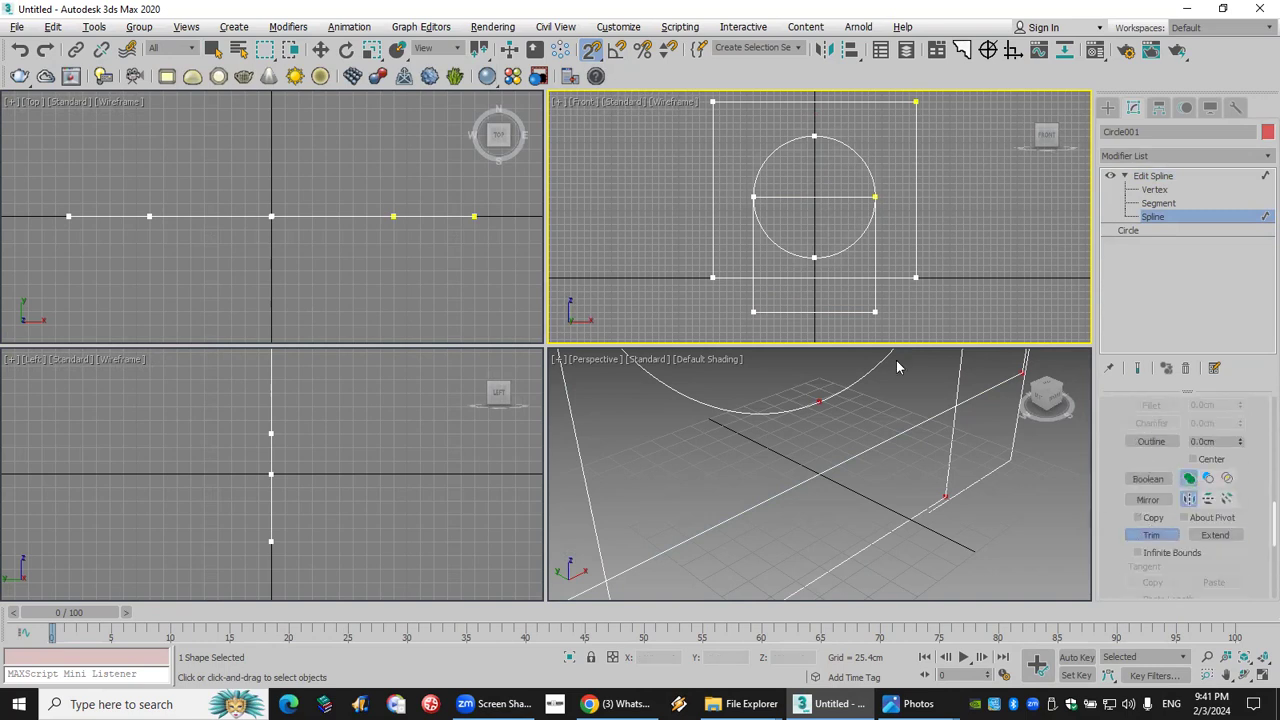
{"action": "left_click", "coordinate": [820, 312]}
{"action": "left_click", "coordinate": [820, 278]}
{"action": "left_click", "coordinate": [822, 257]}
{"action": "left_click", "coordinate": [842, 197]}
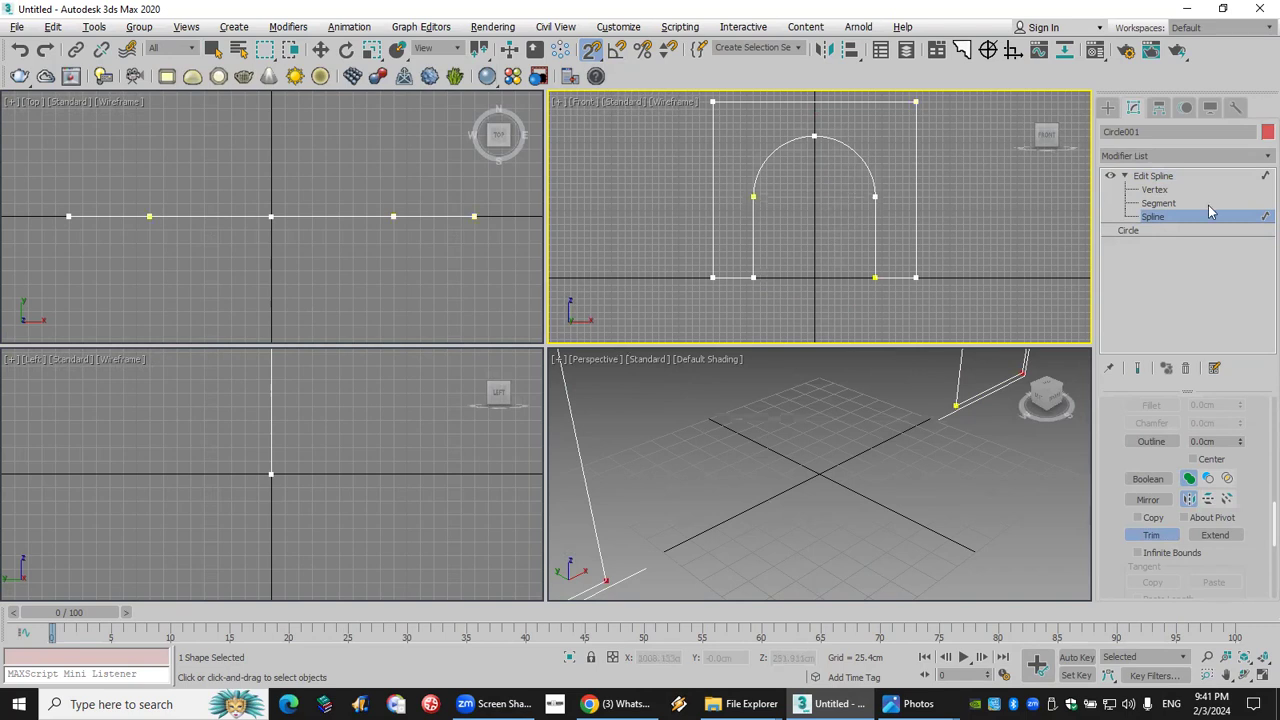
Select all vertices of the arch shape and weld the overlapping ones.
{"action": "right_click", "coordinate": [1014, 257]}
{"action": "left_click", "coordinate": [980, 211]}
{"action": "left_click_drag", "start_coordinate": [980, 325], "coordinate": [597, 77]}
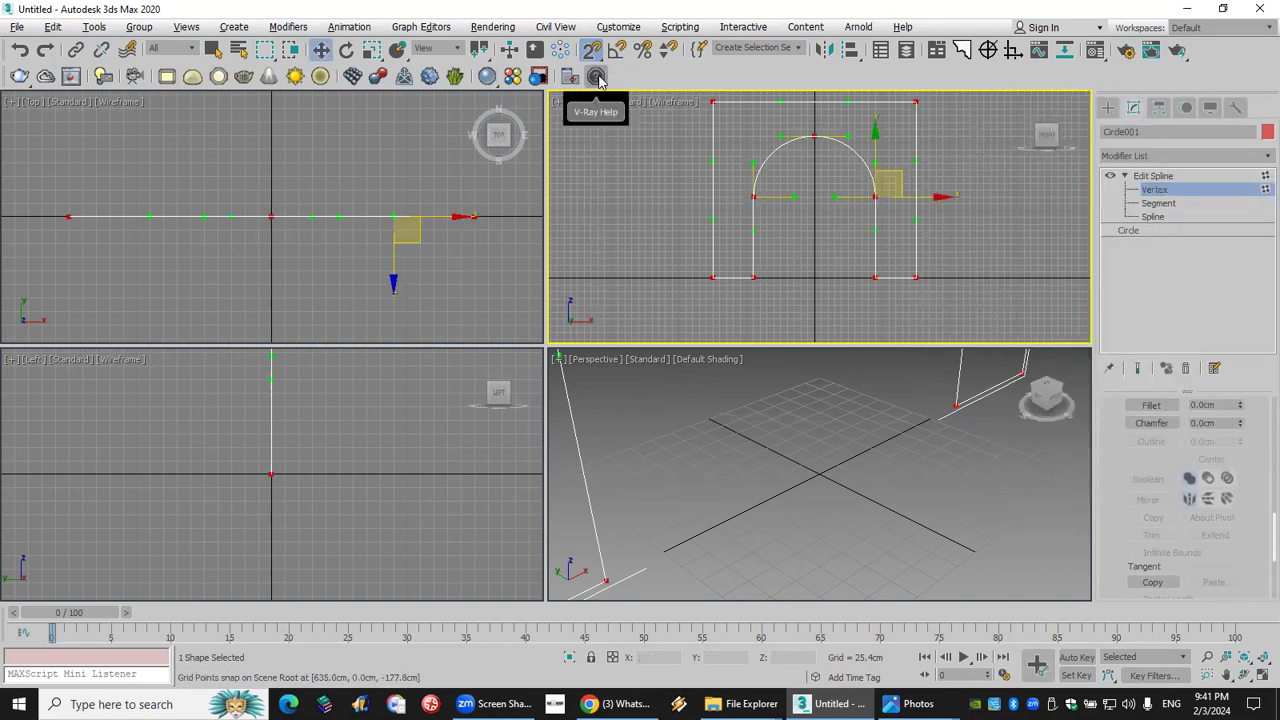
{"action": "scroll", "coordinate": [1123, 451], "scroll_direction": "up", "scroll_amount": 5}
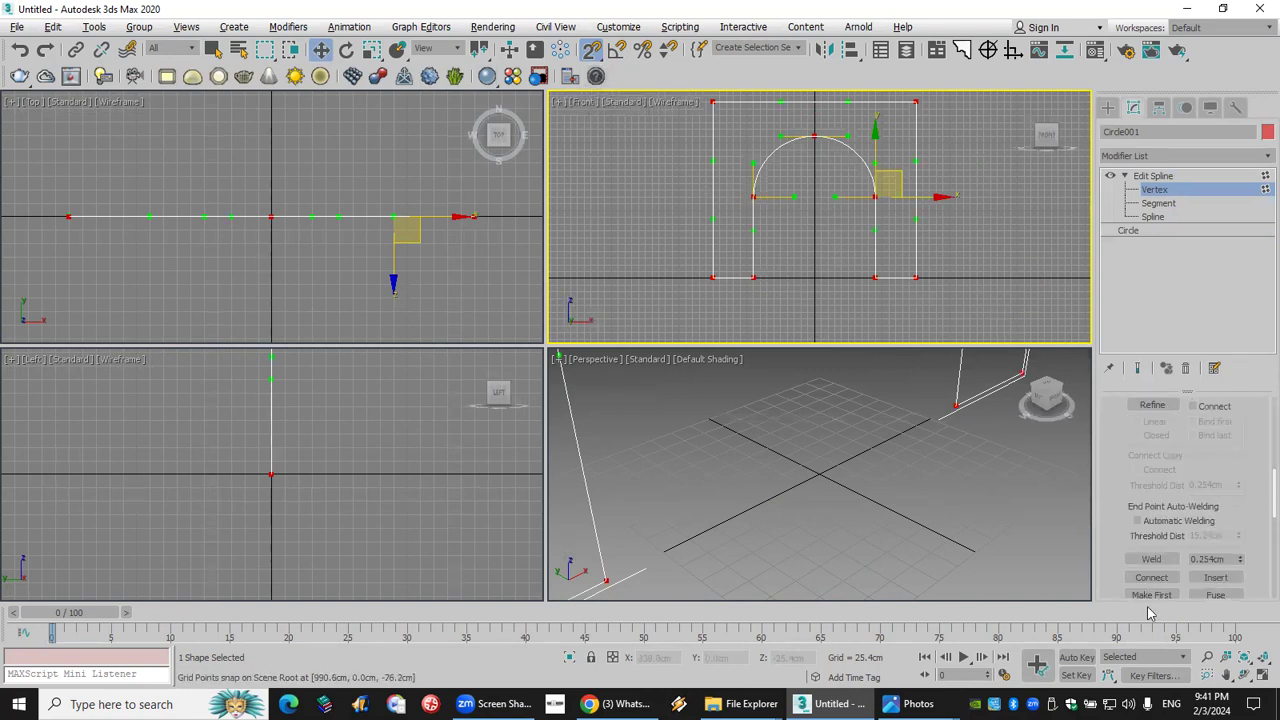
{"action": "scroll", "coordinate": [1127, 461], "scroll_direction": "up", "scroll_amount": 8}
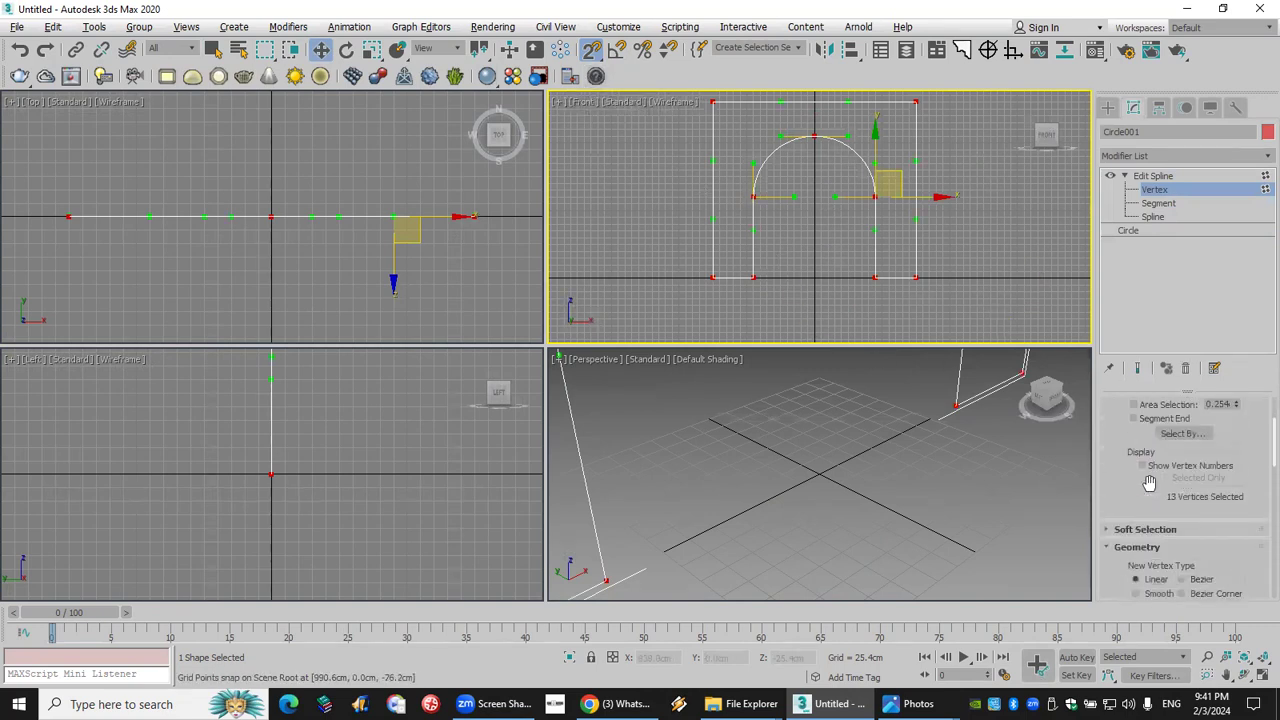
{"action": "scroll", "coordinate": [1150, 487], "scroll_direction": "down", "scroll_amount": 8}
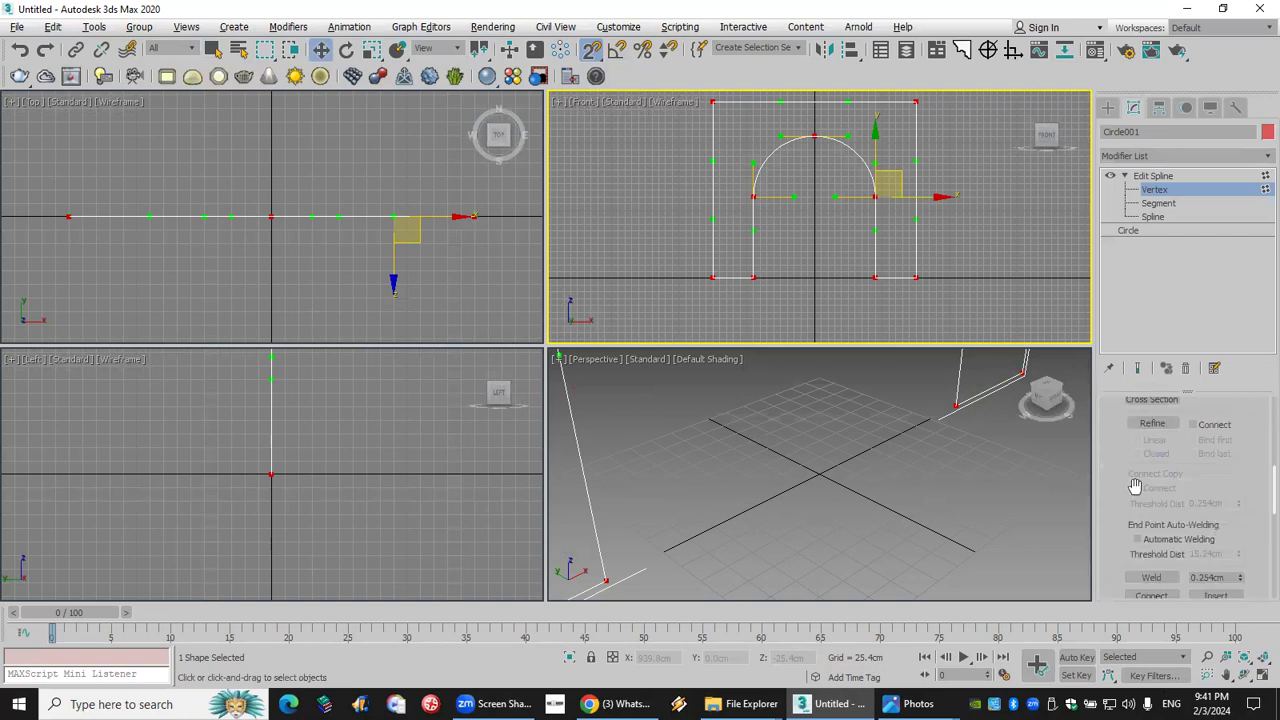
{"action": "left_click", "coordinate": [1151, 482]}
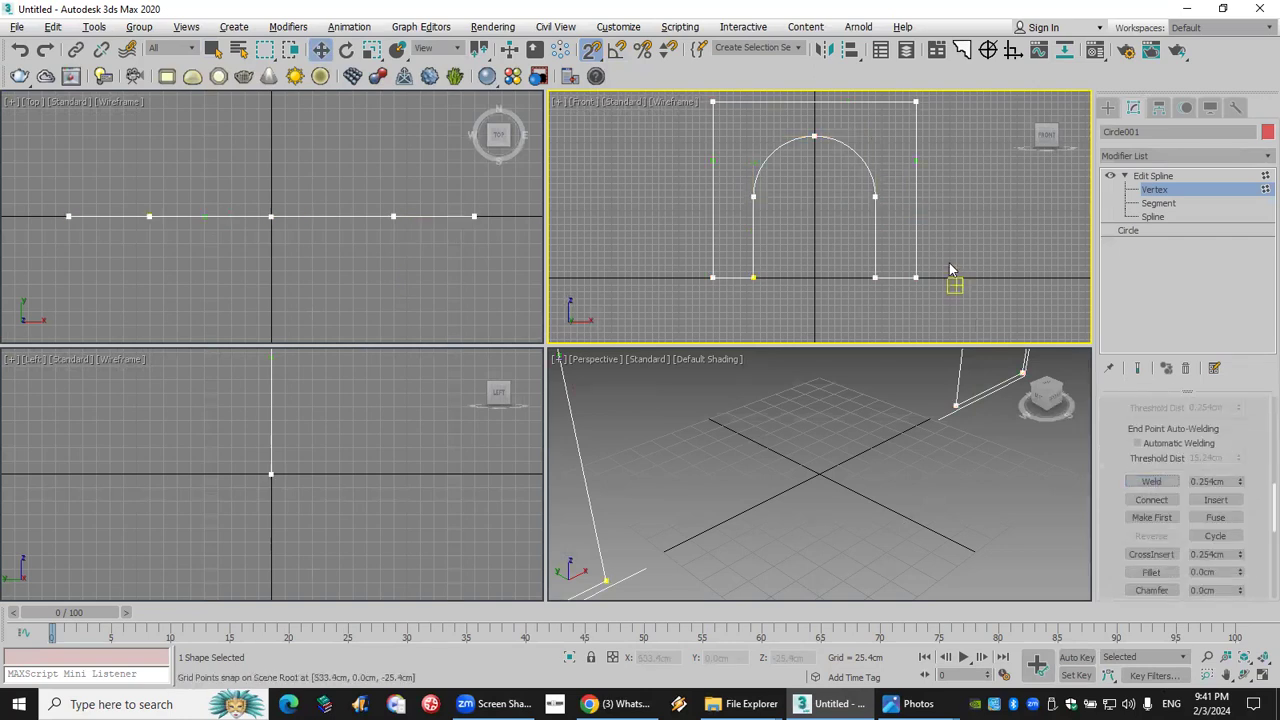
{"action": "middle_click_drag", "start_coordinate": [937, 211], "coordinate": [926, 200]}
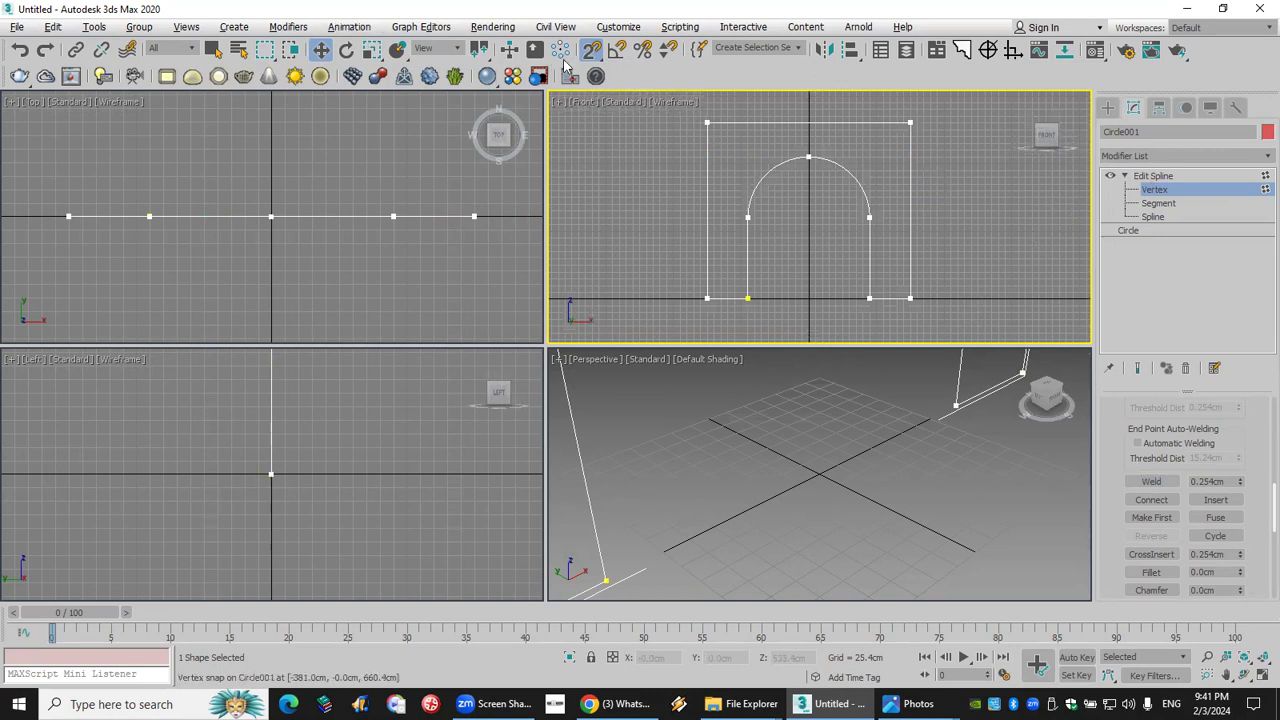
Snap the bottom vertices together as Corner type and make the top-left vertex Smooth.
{"action": "left_click_drag", "start_coordinate": [950, 318], "coordinate": [673, 298]}
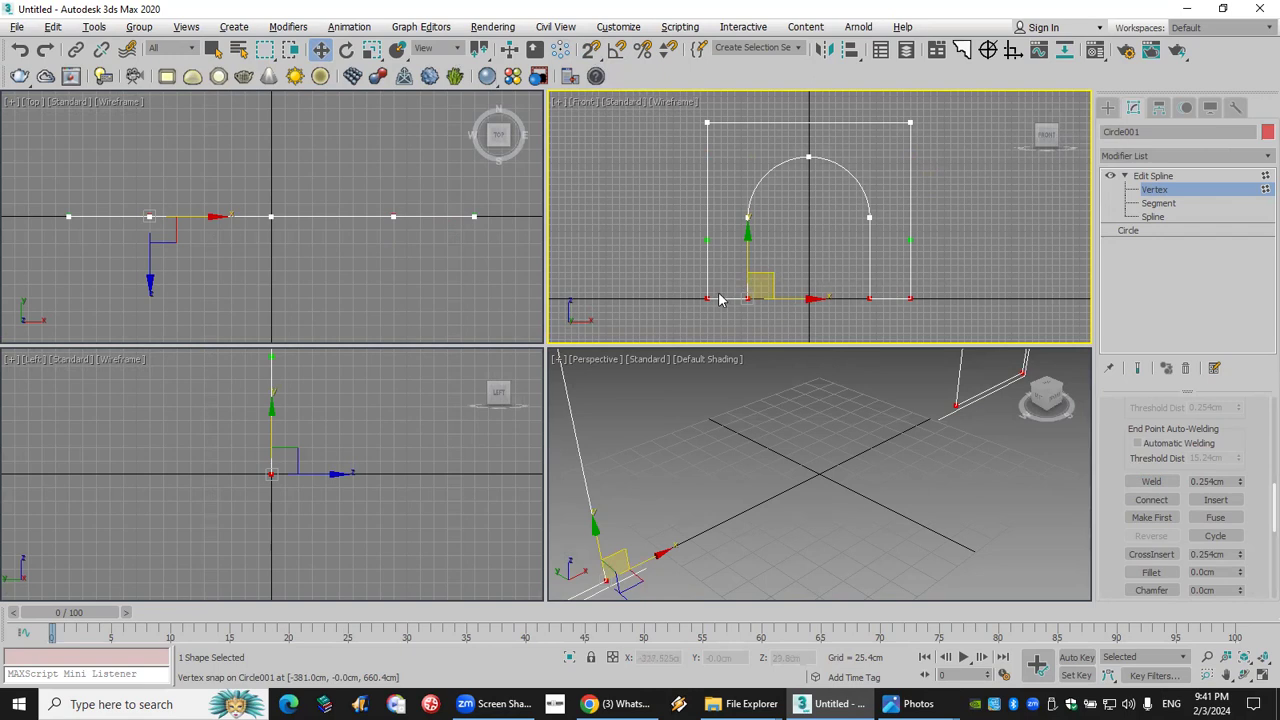
{"action": "left_click_drag", "start_coordinate": [747, 283], "coordinate": [707, 297]}
{"action": "right_click", "coordinate": [704, 294]}
{"action": "left_click", "coordinate": [664, 200]}
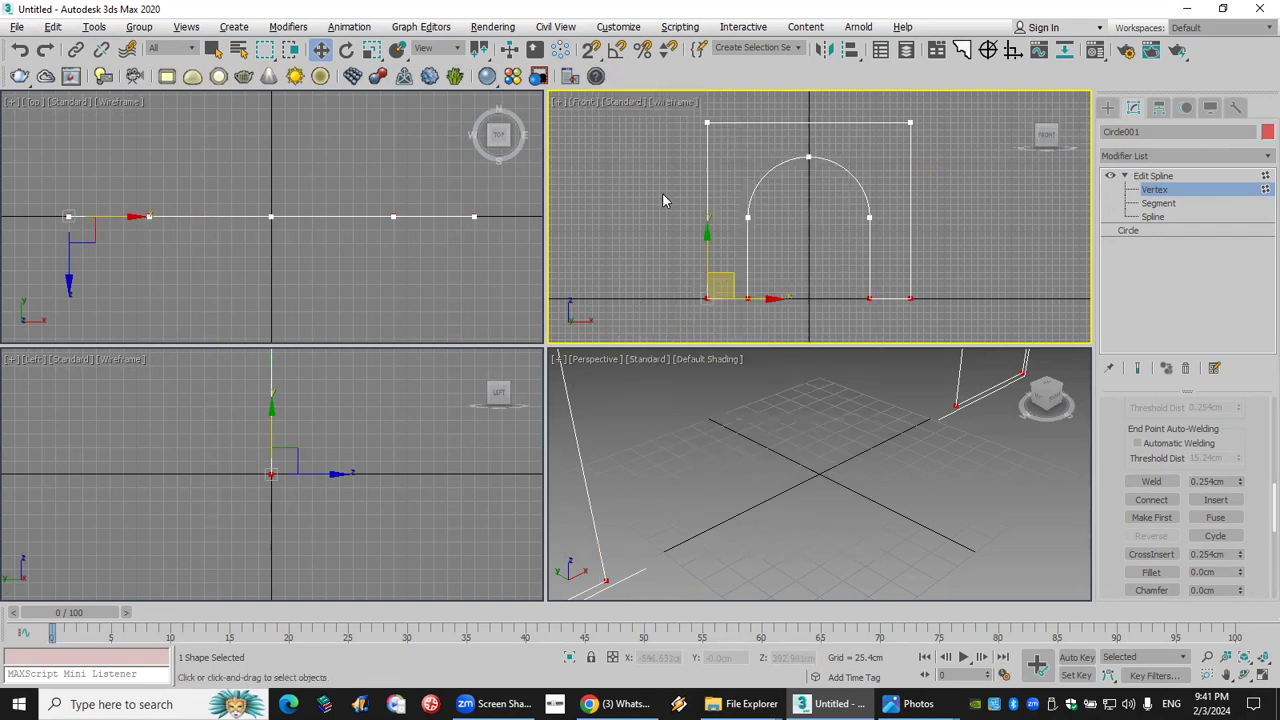
{"action": "left_click", "coordinate": [952, 143]}
{"action": "left_click", "coordinate": [706, 123]}
{"action": "right_click", "coordinate": [707, 205]}
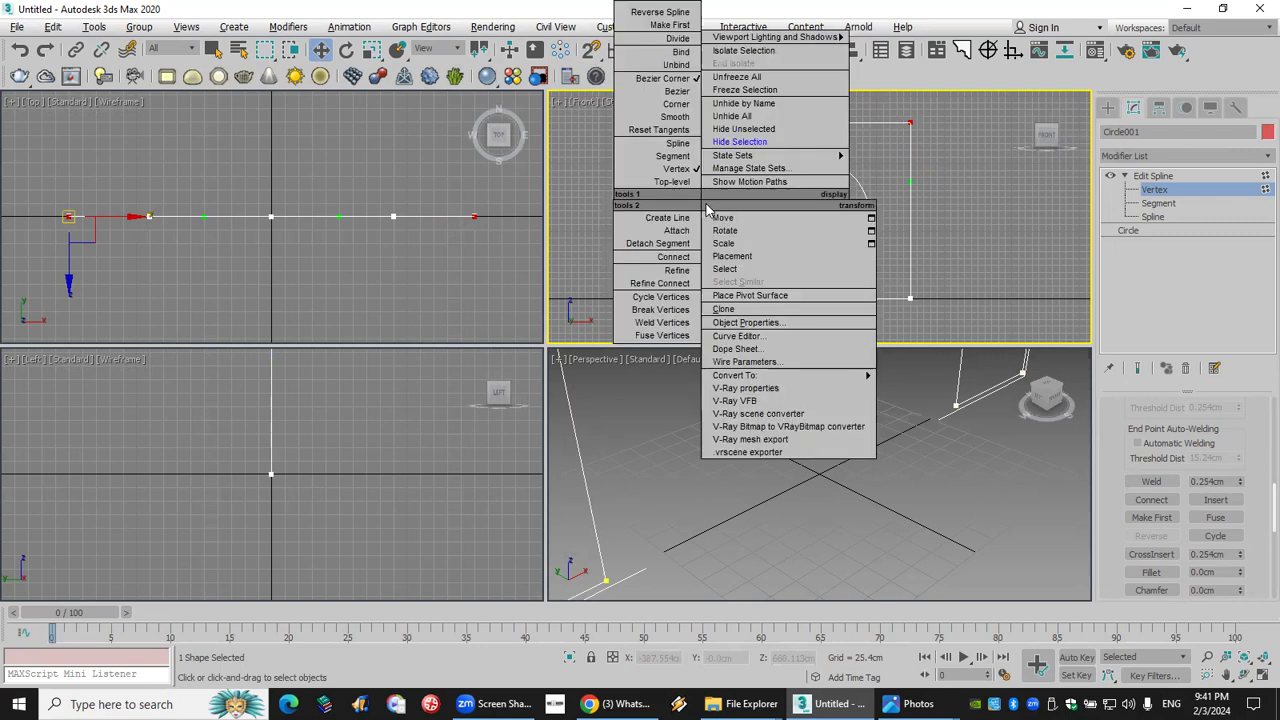
{"action": "left_click", "coordinate": [648, 117]}
Try the Color Pencil style on the Front view, then return it to Default Shading.
{"action": "left_click", "coordinate": [662, 103]}
{"action": "mouse_move", "coordinate": [790, 240]}
{"action": "left_click", "coordinate": [922, 258]}
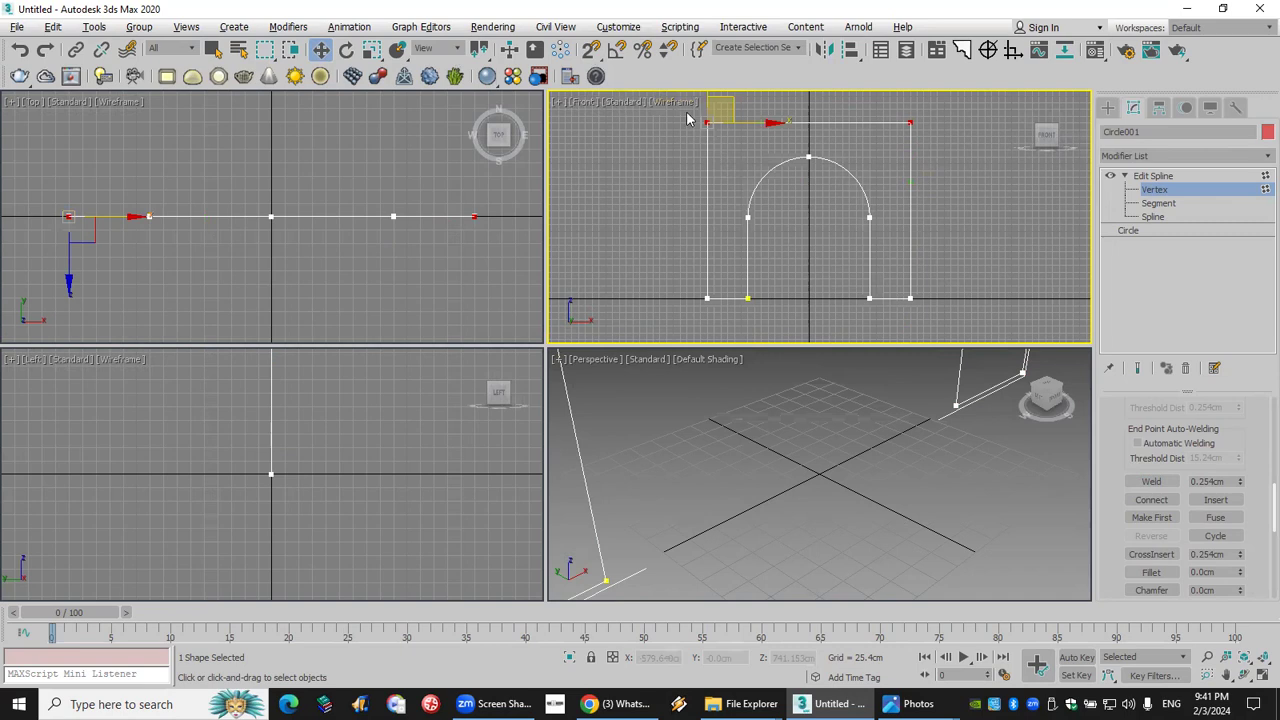
{"action": "left_click", "coordinate": [638, 103]}
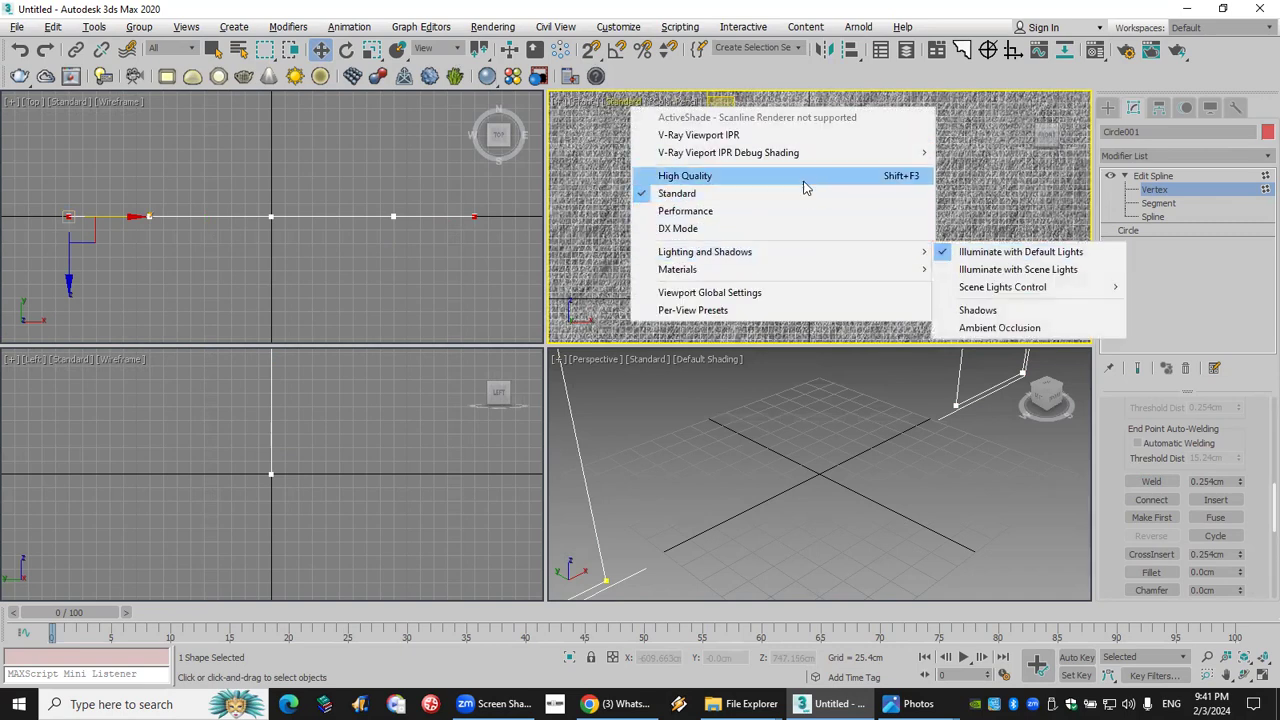
{"action": "left_click", "coordinate": [690, 103]}
{"action": "left_click", "coordinate": [690, 103]}
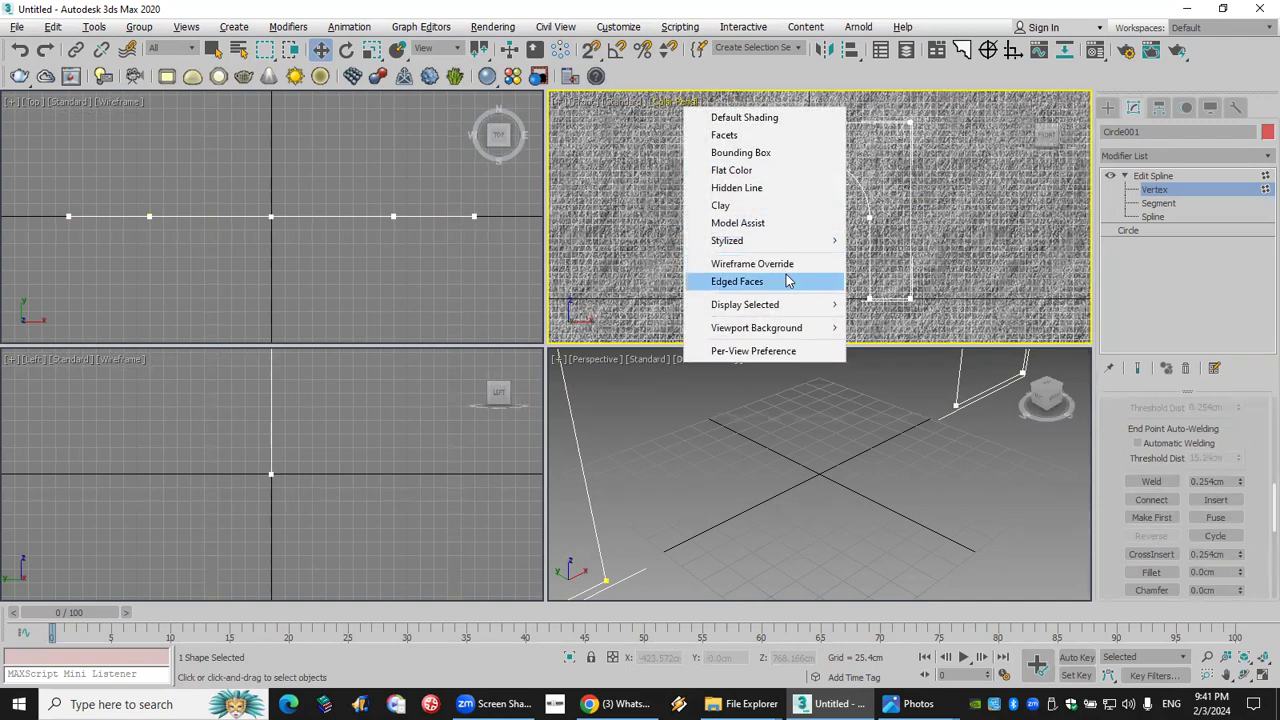
{"action": "left_click", "coordinate": [771, 124]}
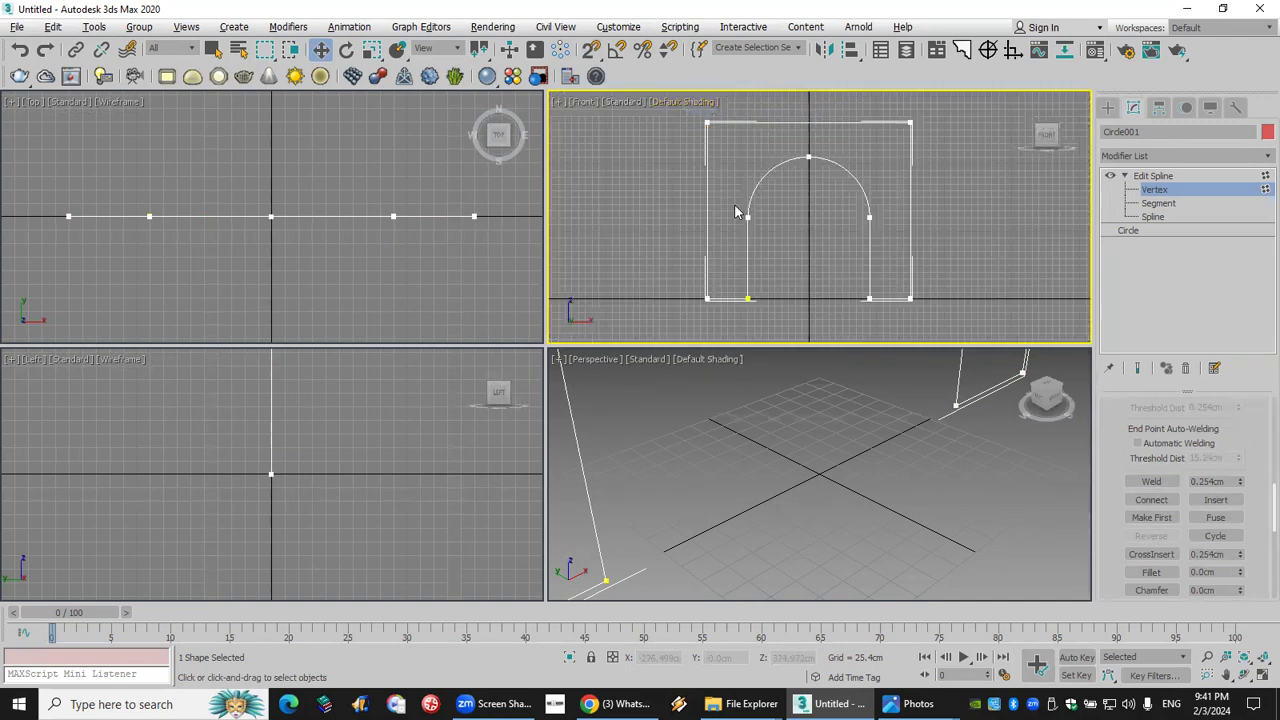
{"action": "left_click", "coordinate": [1153, 157]}
Add an Extrude modifier with a 45.72cm amount and zoom extents in all views.
{"action": "key", "text": "e"}
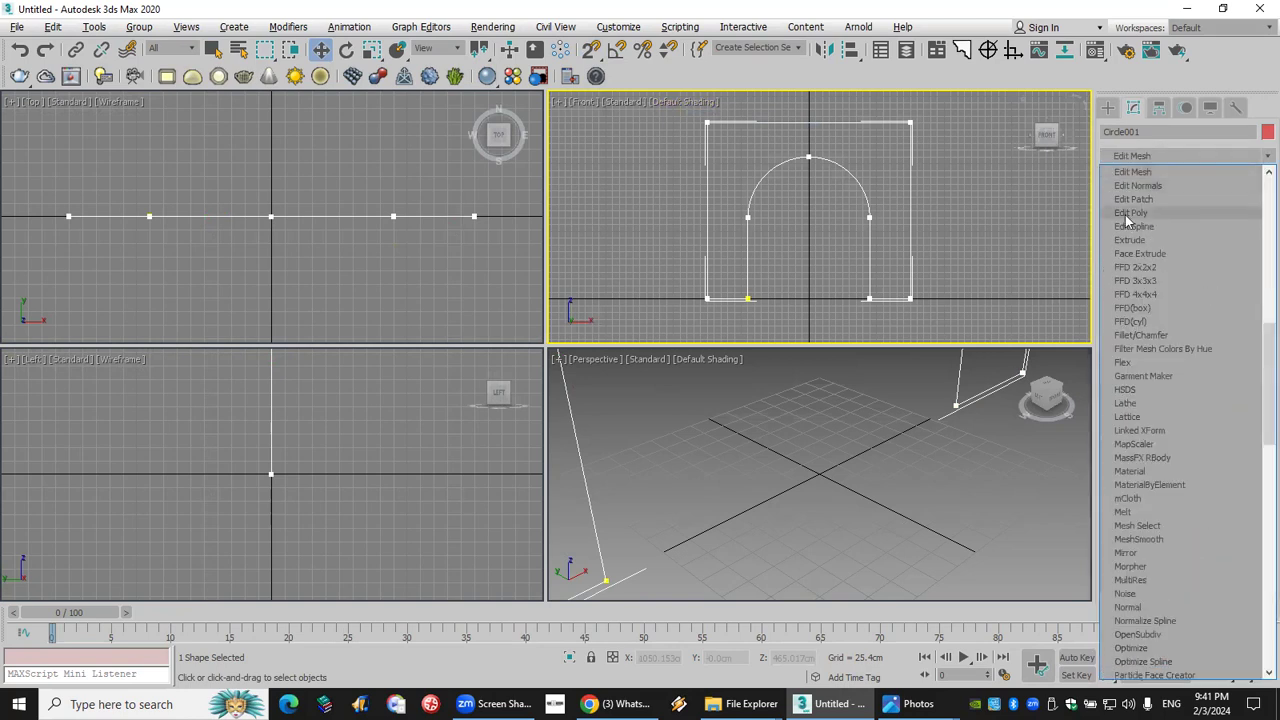
{"action": "left_click", "coordinate": [1149, 240]}
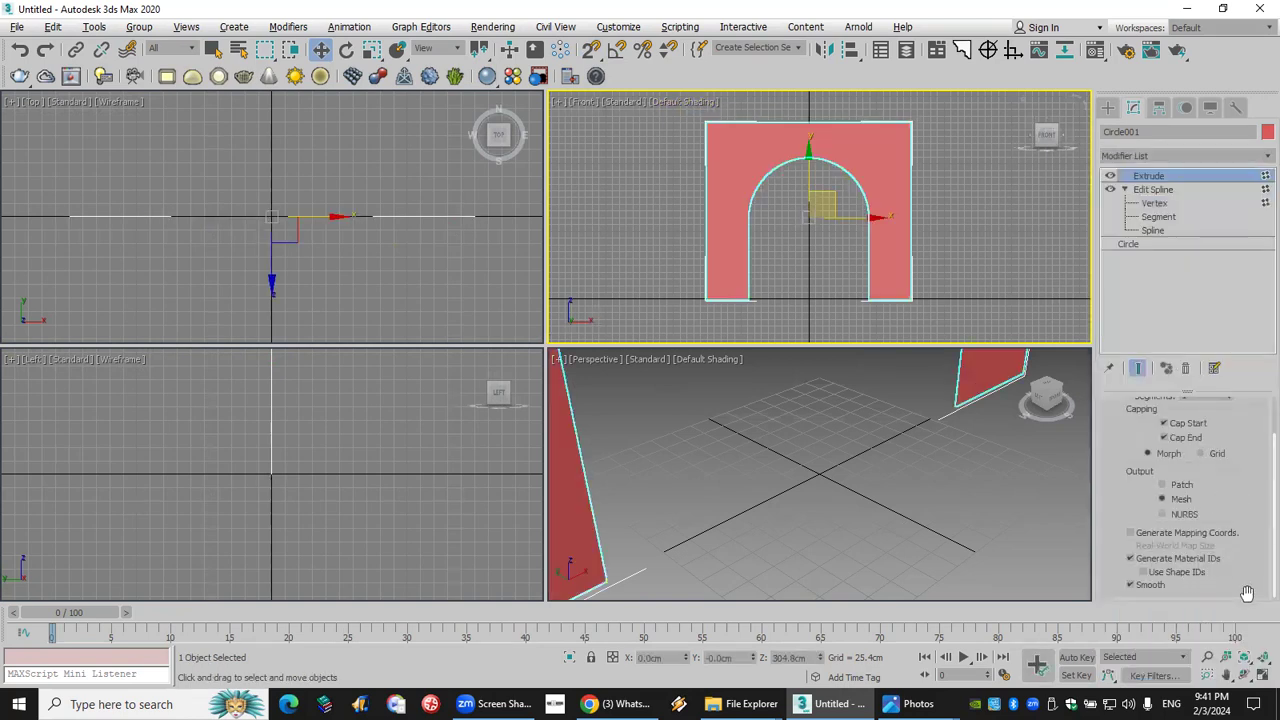
{"action": "left_click", "coordinate": [1259, 659]}
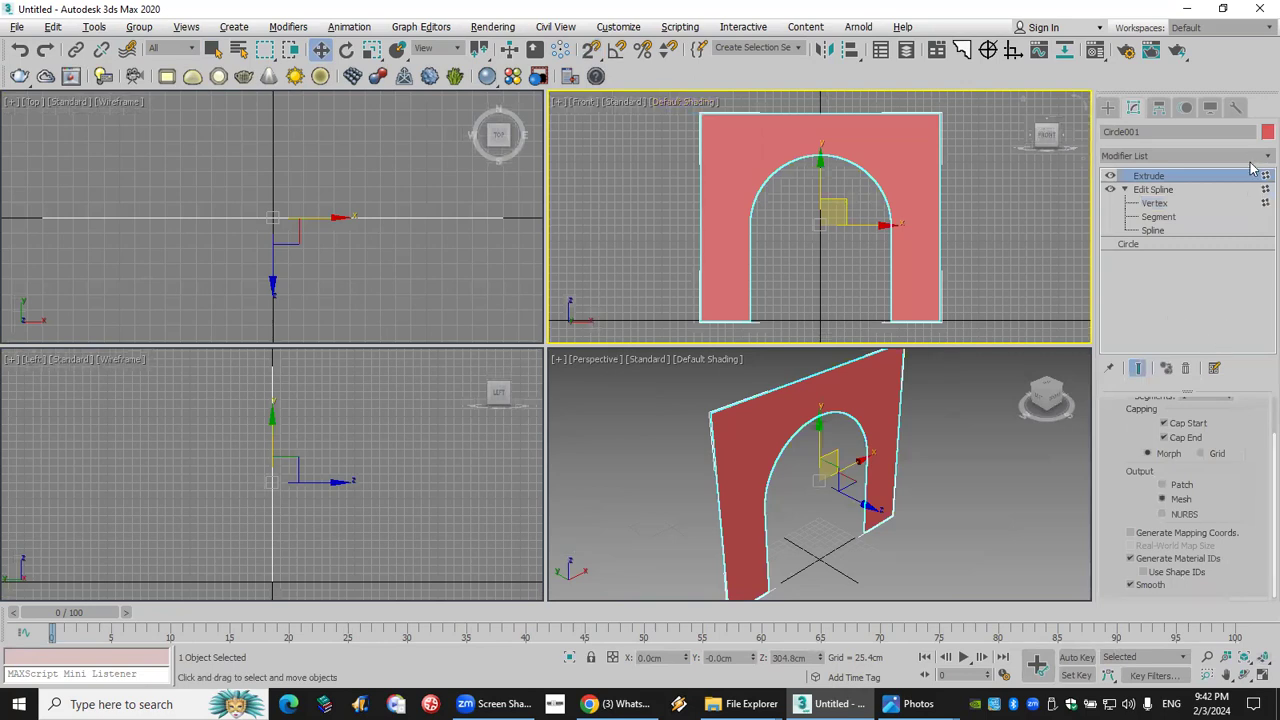
{"action": "scroll", "coordinate": [1261, 505], "scroll_direction": "up", "scroll_amount": 2}
{"action": "left_click_drag", "start_coordinate": [1229, 428], "coordinate": [1229, 395]}
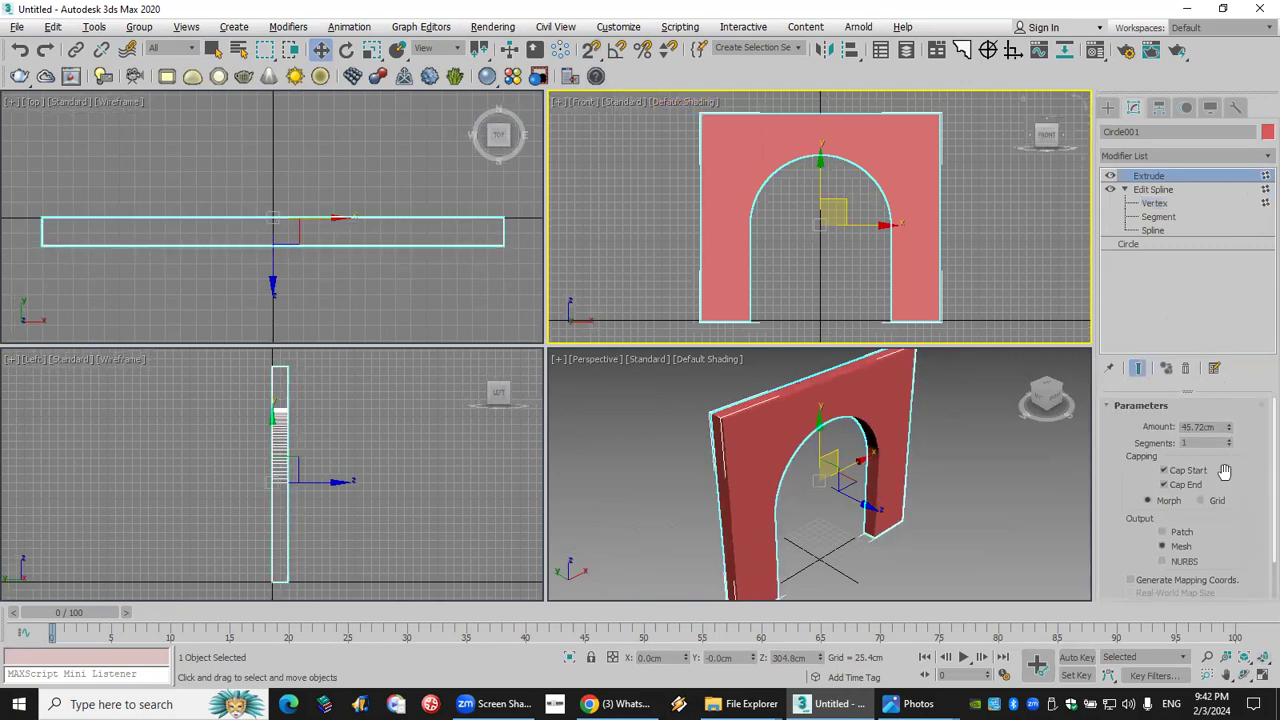
Orbit the Perspective view to face the extruded arch wall.
{"action": "left_click", "coordinate": [1244, 676]}
{"action": "left_click", "coordinate": [808, 484]}
{"action": "left_click_drag", "start_coordinate": [808, 484], "coordinate": [756, 445]}
{"action": "left_click_drag", "start_coordinate": [953, 487], "coordinate": [968, 481]}
{"action": "left_click_drag", "start_coordinate": [830, 478], "coordinate": [960, 503]}
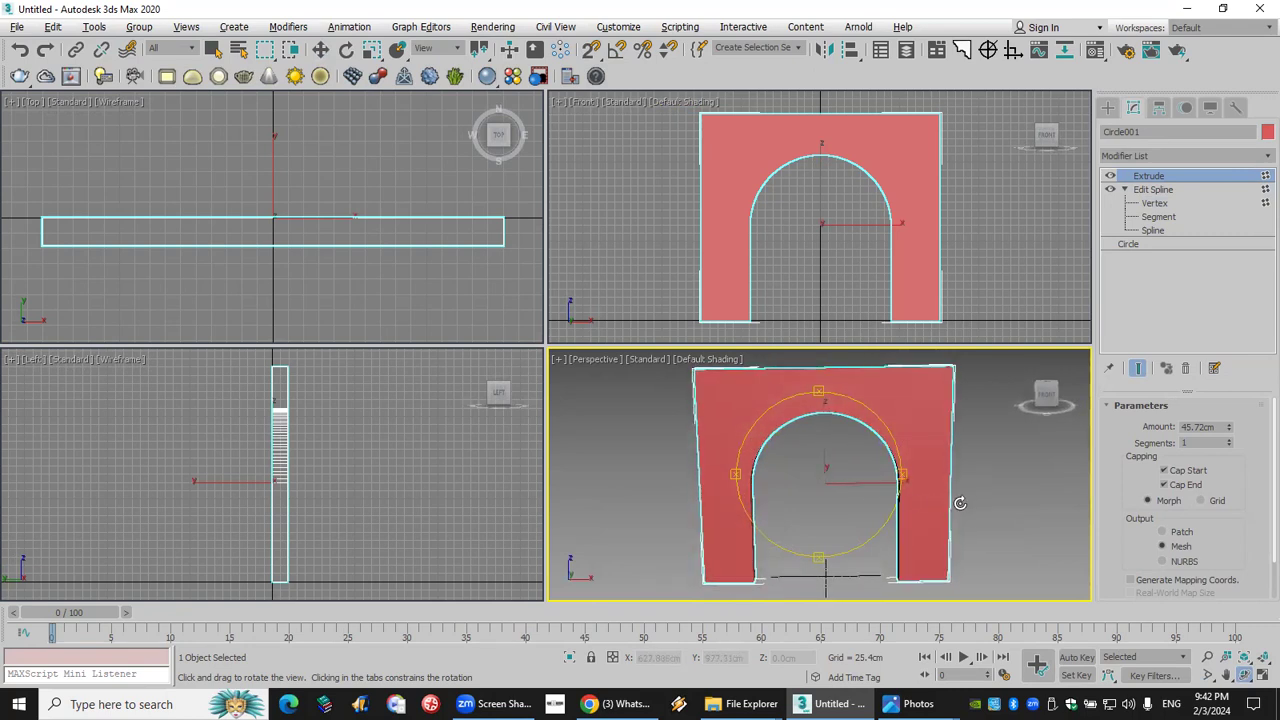
{"action": "right_click", "coordinate": [960, 503]}
Create a VRayPhysicalCamera aimed at the arch.
{"action": "left_click", "coordinate": [1108, 107]}
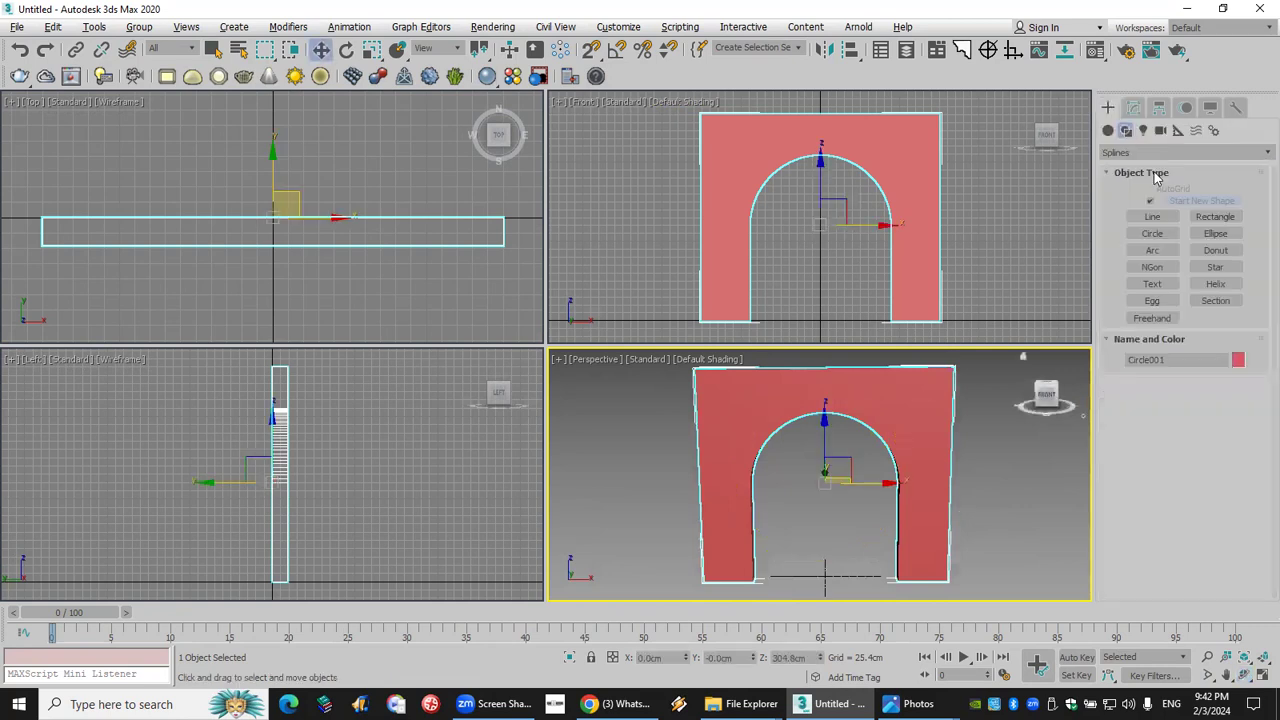
{"action": "left_click", "coordinate": [1160, 130]}
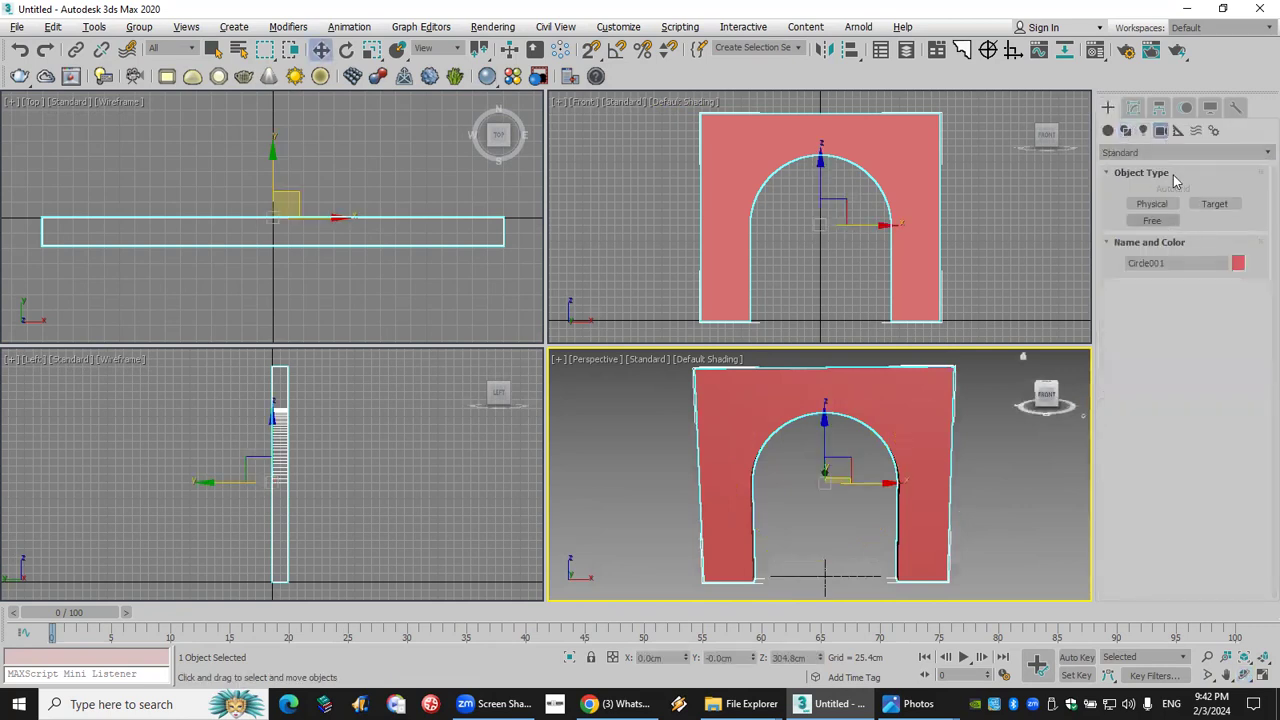
{"action": "left_click", "coordinate": [1165, 151]}
{"action": "left_click", "coordinate": [1171, 185]}
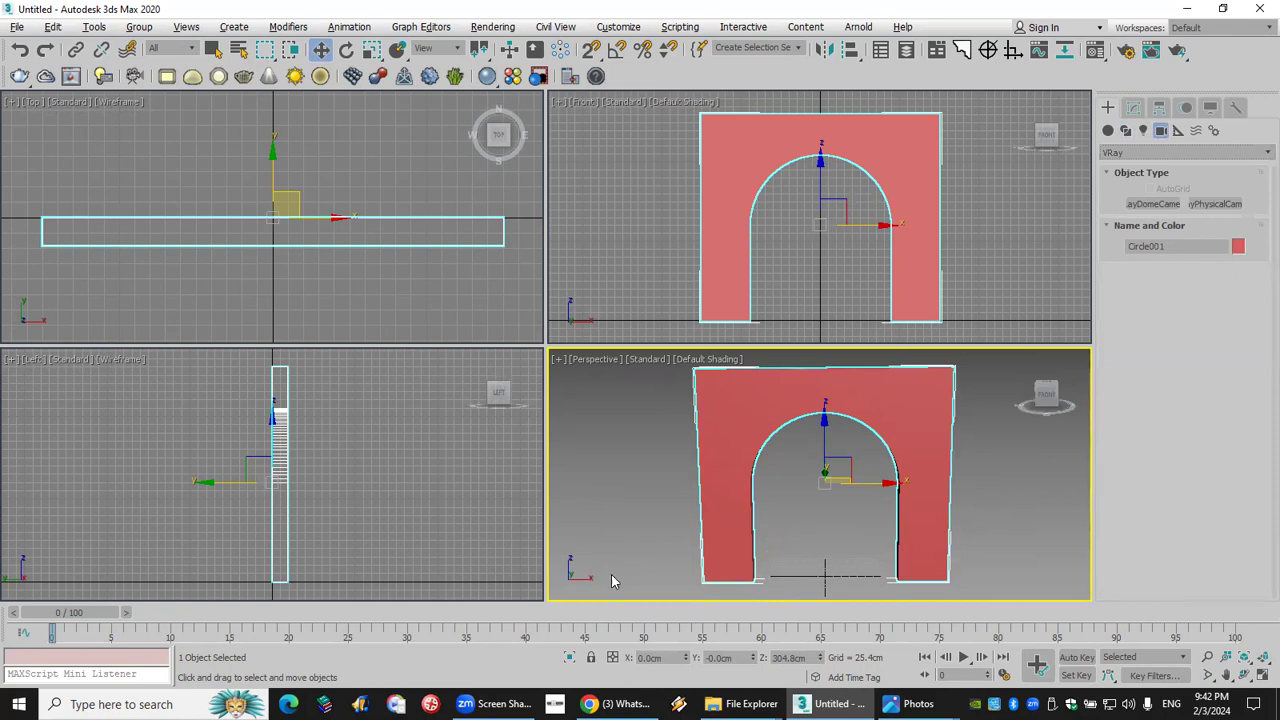
{"action": "left_click", "coordinate": [1204, 203]}
{"action": "left_click_drag", "start_coordinate": [595, 565], "coordinate": [740, 524]}
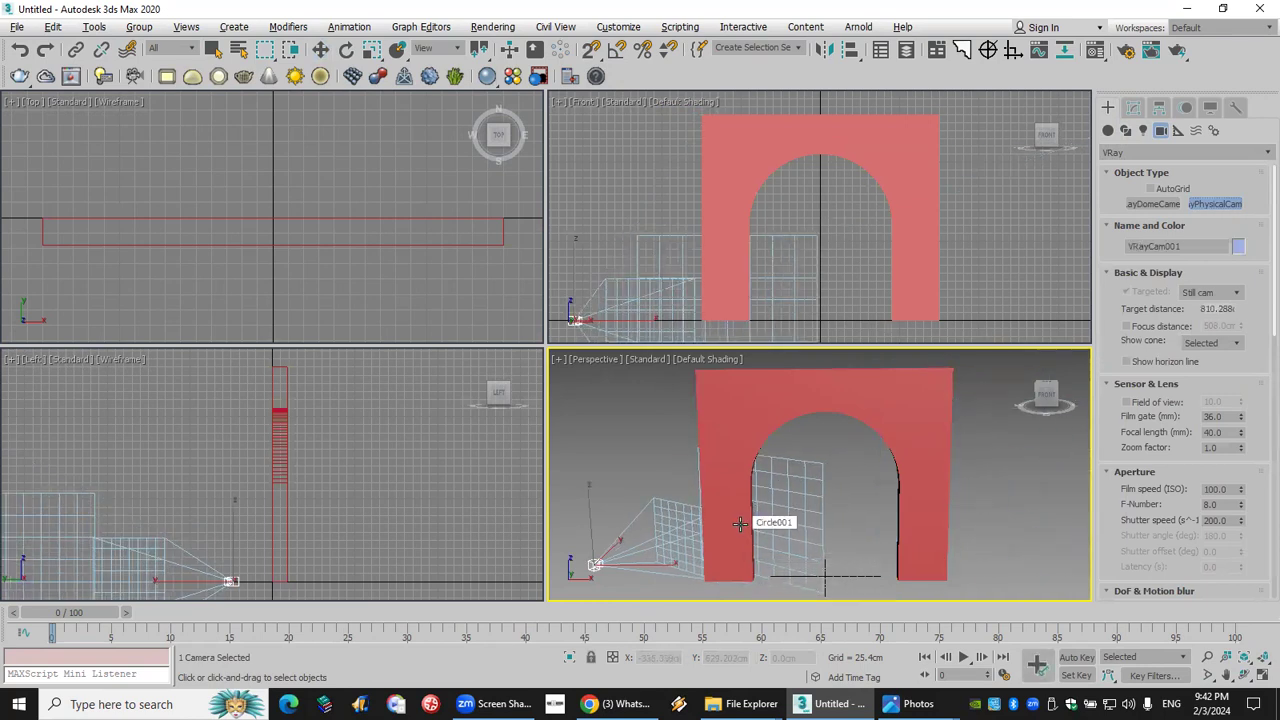
{"action": "right_click", "coordinate": [740, 524]}
Switch the Perspective view to the camera and move the camera further back.
{"action": "key", "text": "c"}
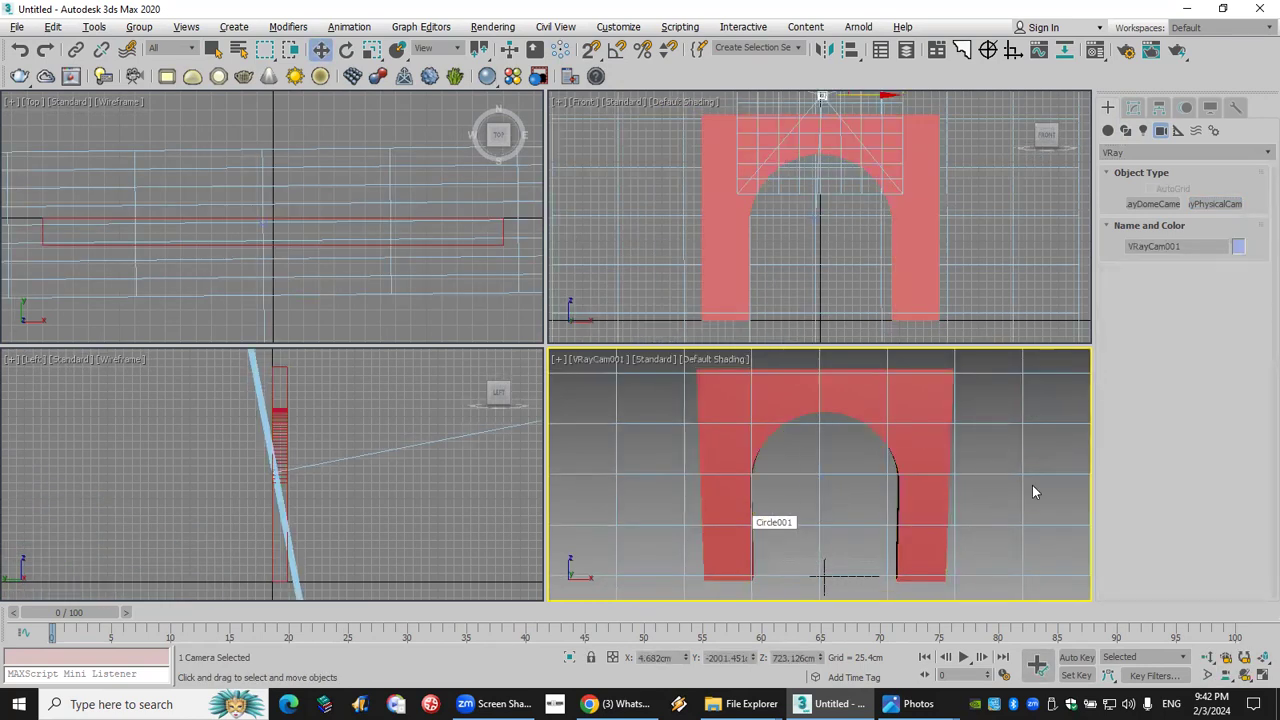
{"action": "scroll", "coordinate": [514, 423], "scroll_direction": "down", "scroll_amount": 3}
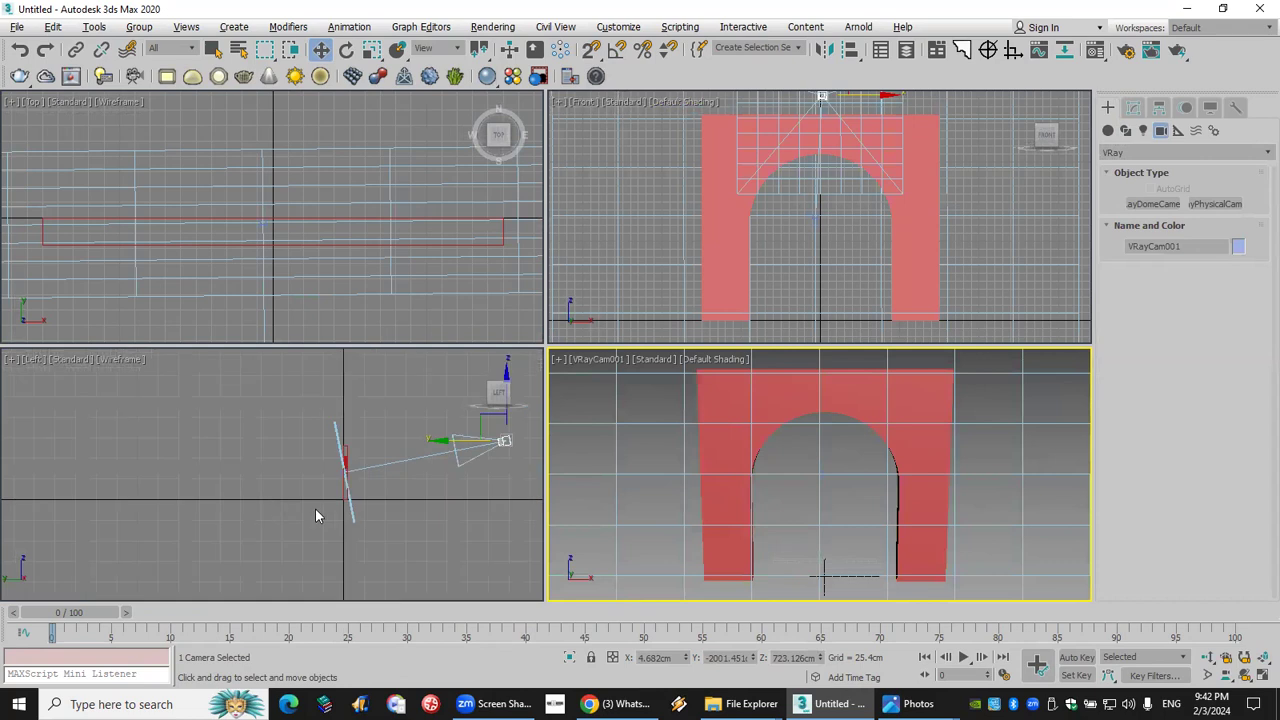
{"action": "middle_click_drag", "start_coordinate": [455, 497], "coordinate": [368, 514]}
{"action": "left_click_drag", "start_coordinate": [424, 408], "coordinate": [427, 430]}
Show Safe Frames in the camera view, narrow the field of view, and select the arch wall.
{"action": "left_click", "coordinate": [610, 360]}
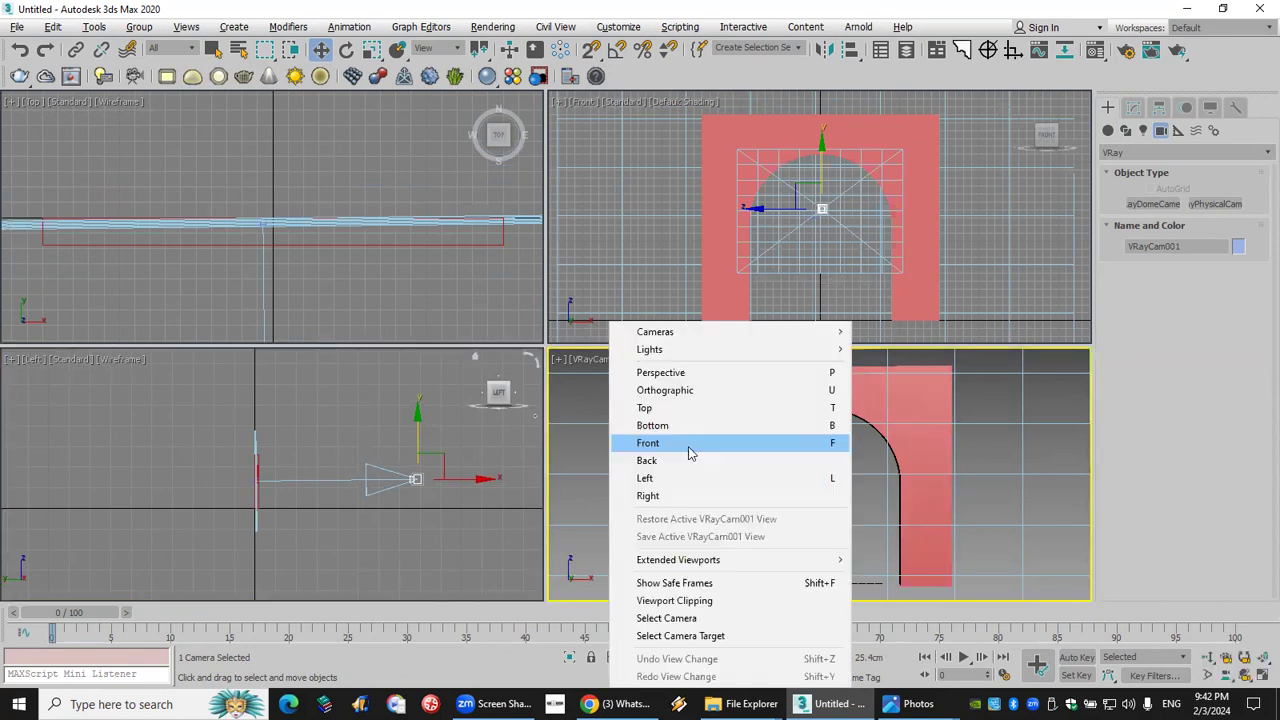
{"action": "left_click", "coordinate": [700, 583]}
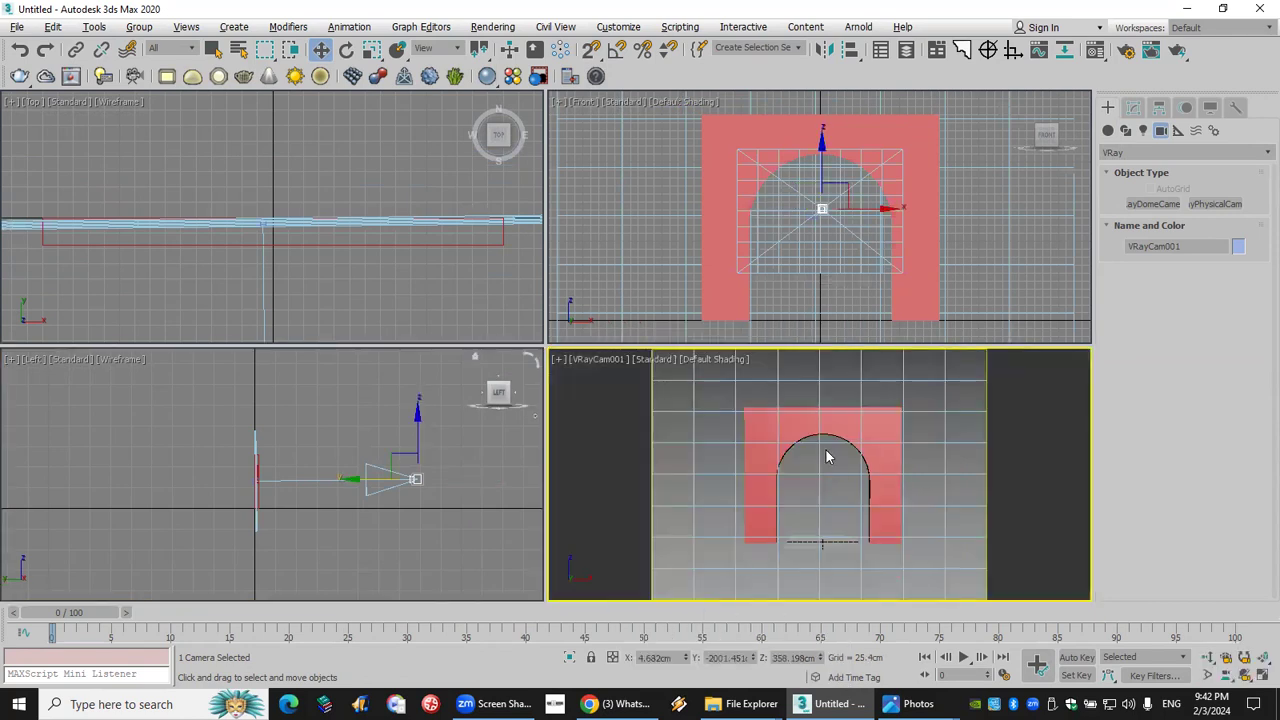
{"action": "left_click", "coordinate": [1205, 674]}
{"action": "left_click_drag", "start_coordinate": [816, 500], "coordinate": [808, 466]}
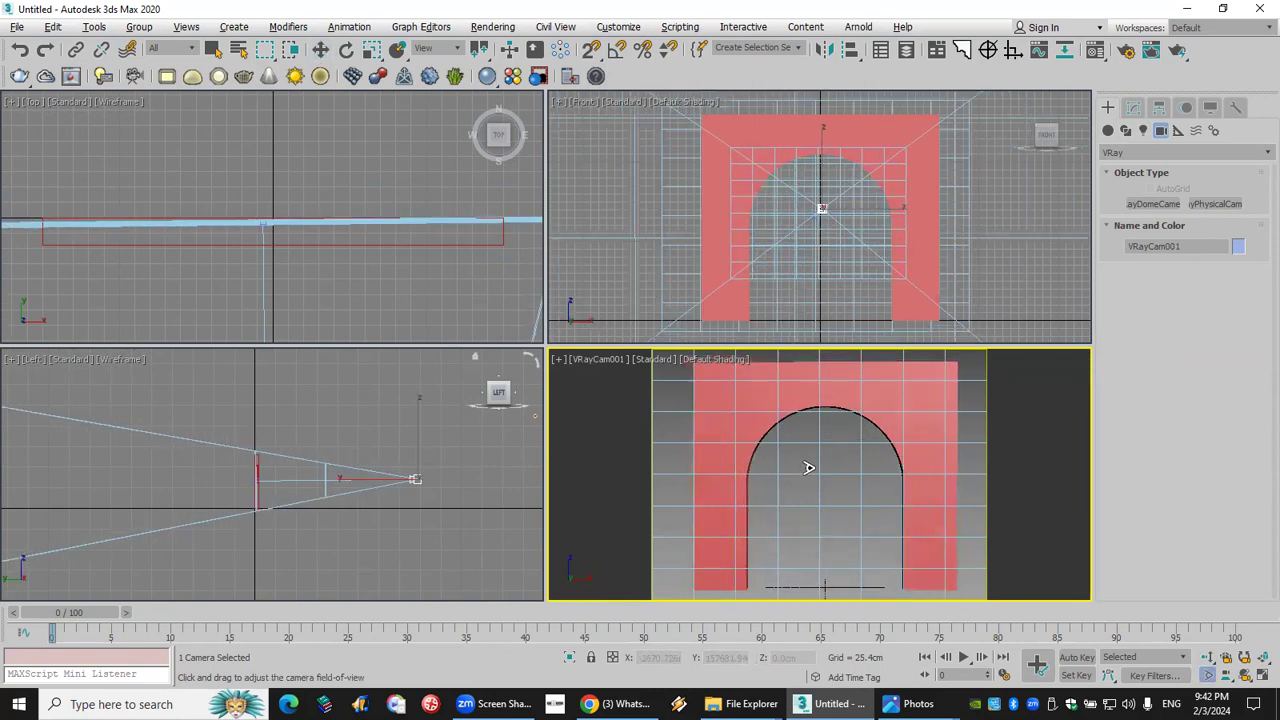
{"action": "key", "text": "w"}
{"action": "left_click", "coordinate": [755, 419]}
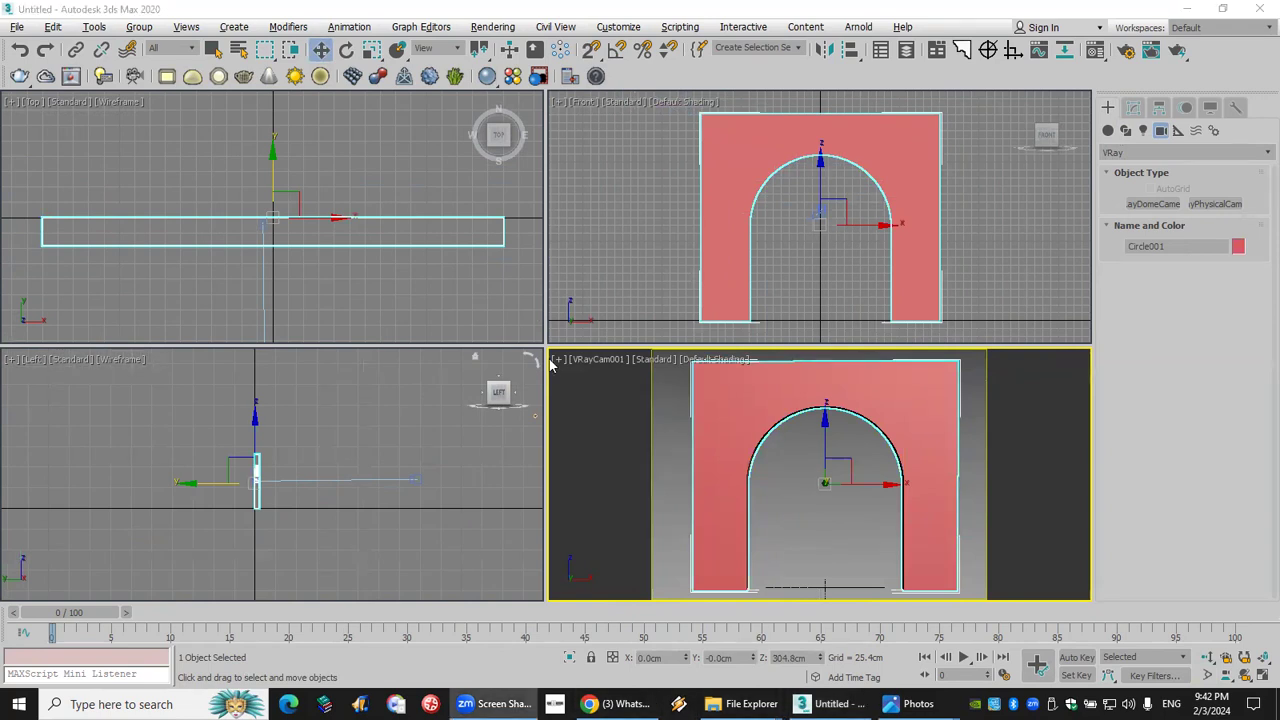
Center the Top view on the arch and reselect the arch wall.
{"action": "scroll", "coordinate": [360, 258], "scroll_direction": "down", "scroll_amount": 10}
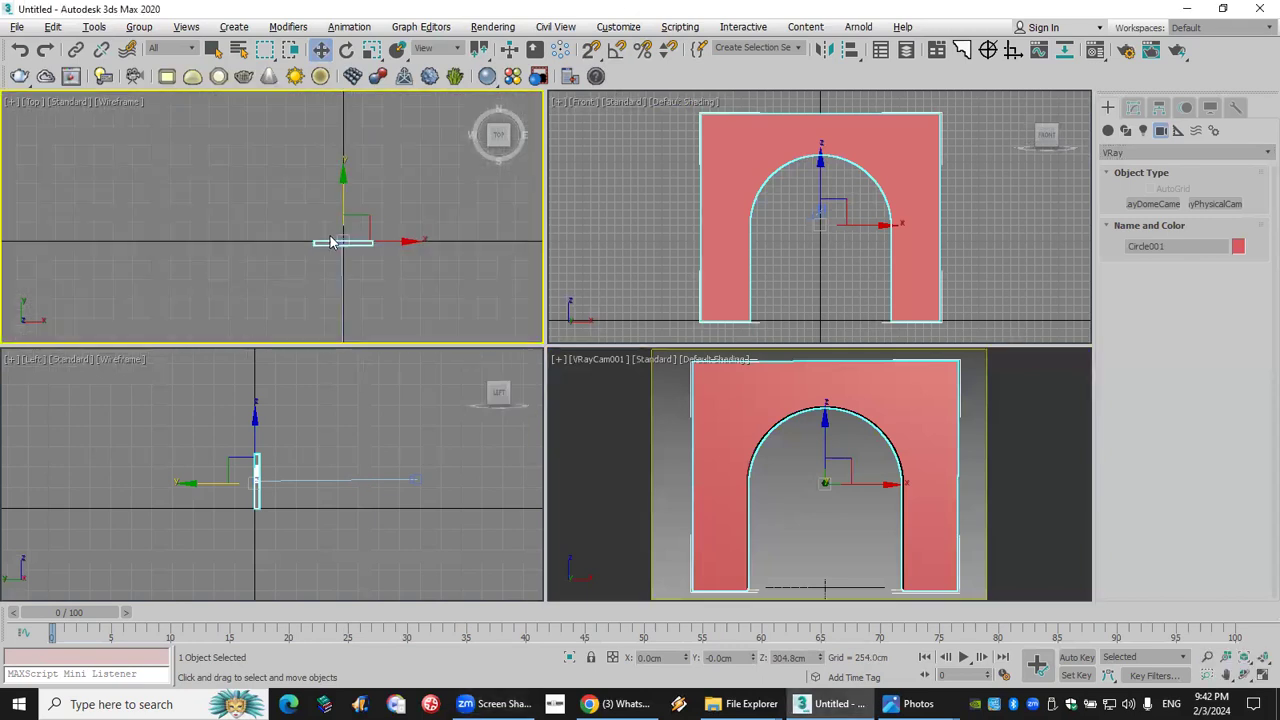
{"action": "scroll", "coordinate": [360, 255], "scroll_direction": "down", "scroll_amount": 3}
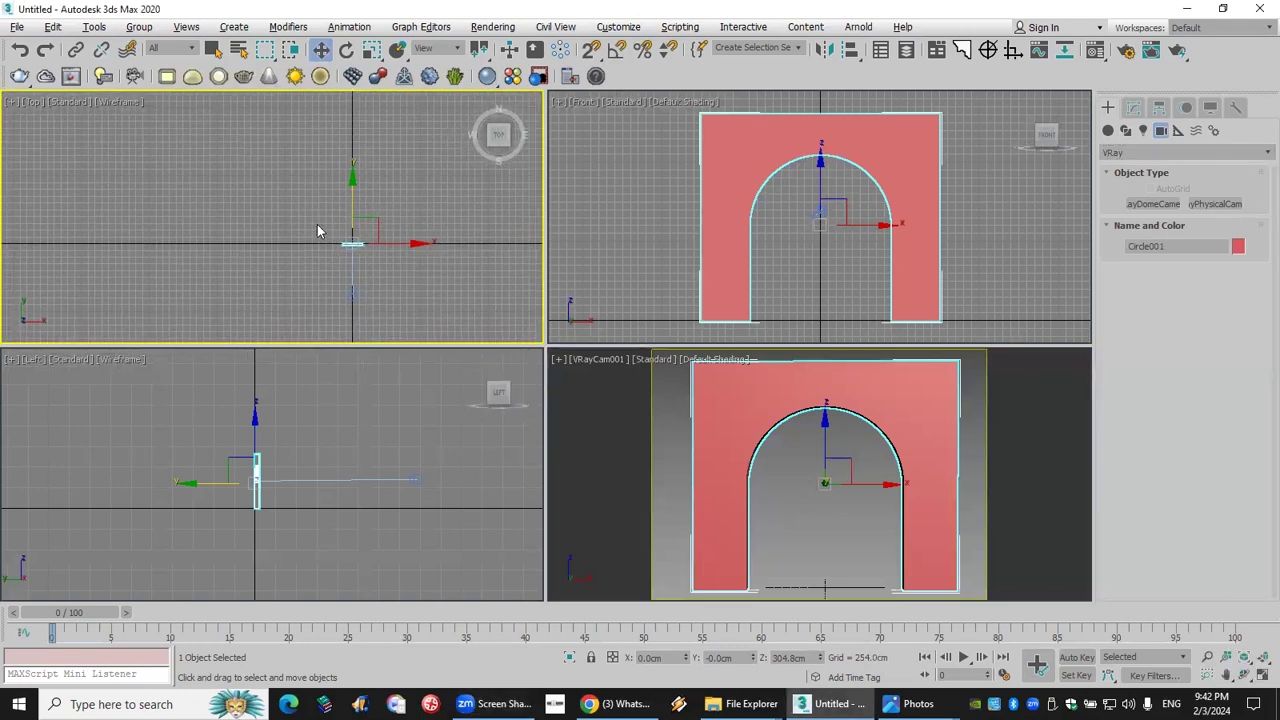
{"action": "middle_click_drag", "start_coordinate": [374, 257], "coordinate": [282, 243]}
{"action": "left_click", "coordinate": [366, 255]}
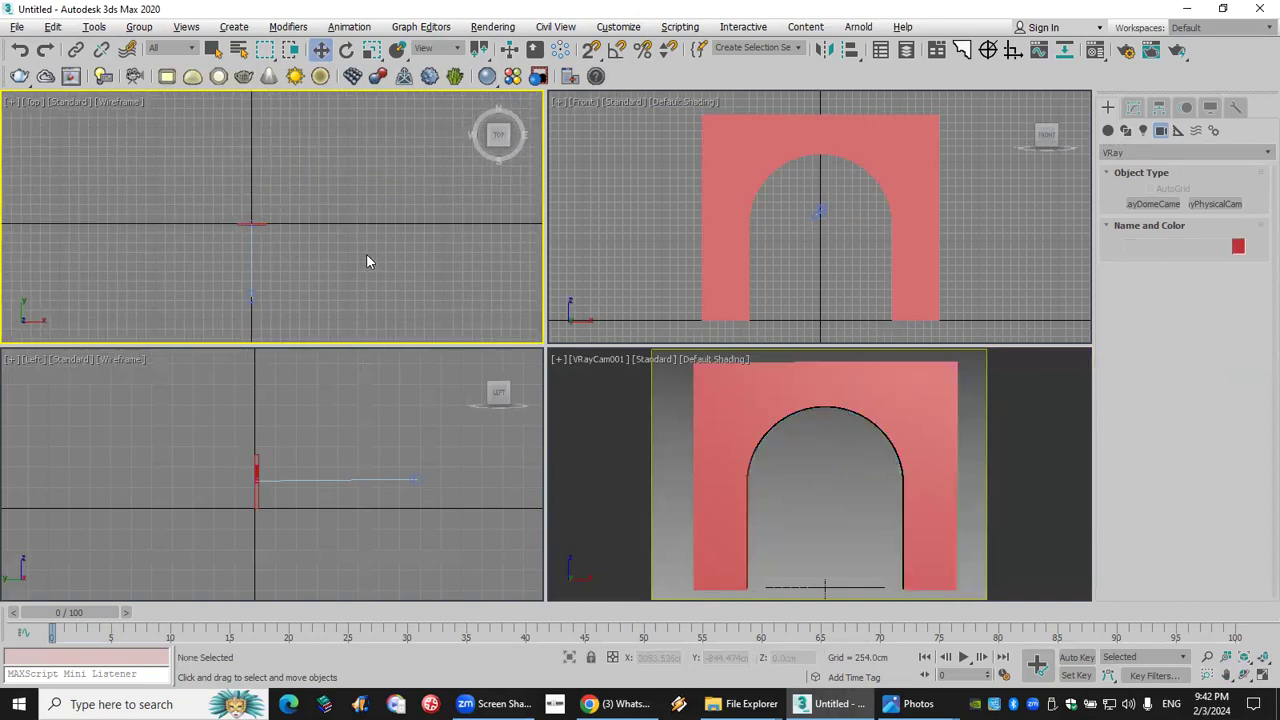
{"action": "left_click", "coordinate": [259, 223]}
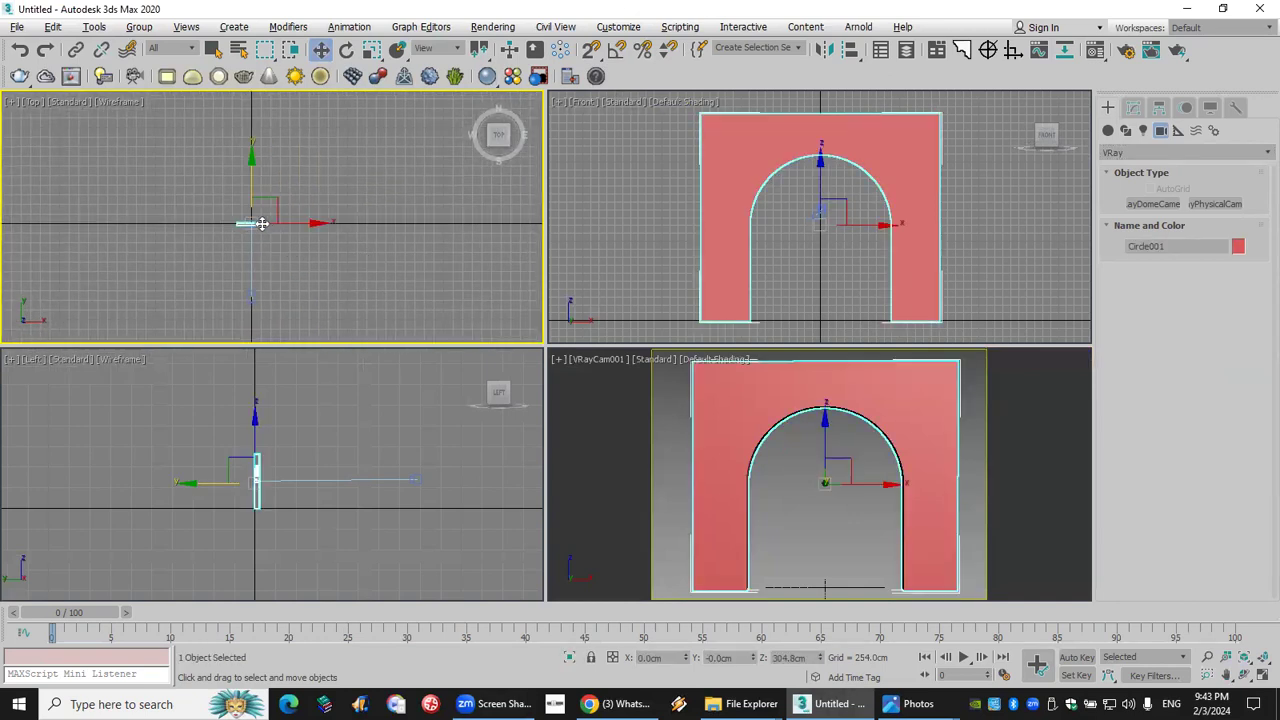
Array the arch as 15 instances spaced along Y, with live preview.
{"action": "left_click", "coordinate": [97, 32]}
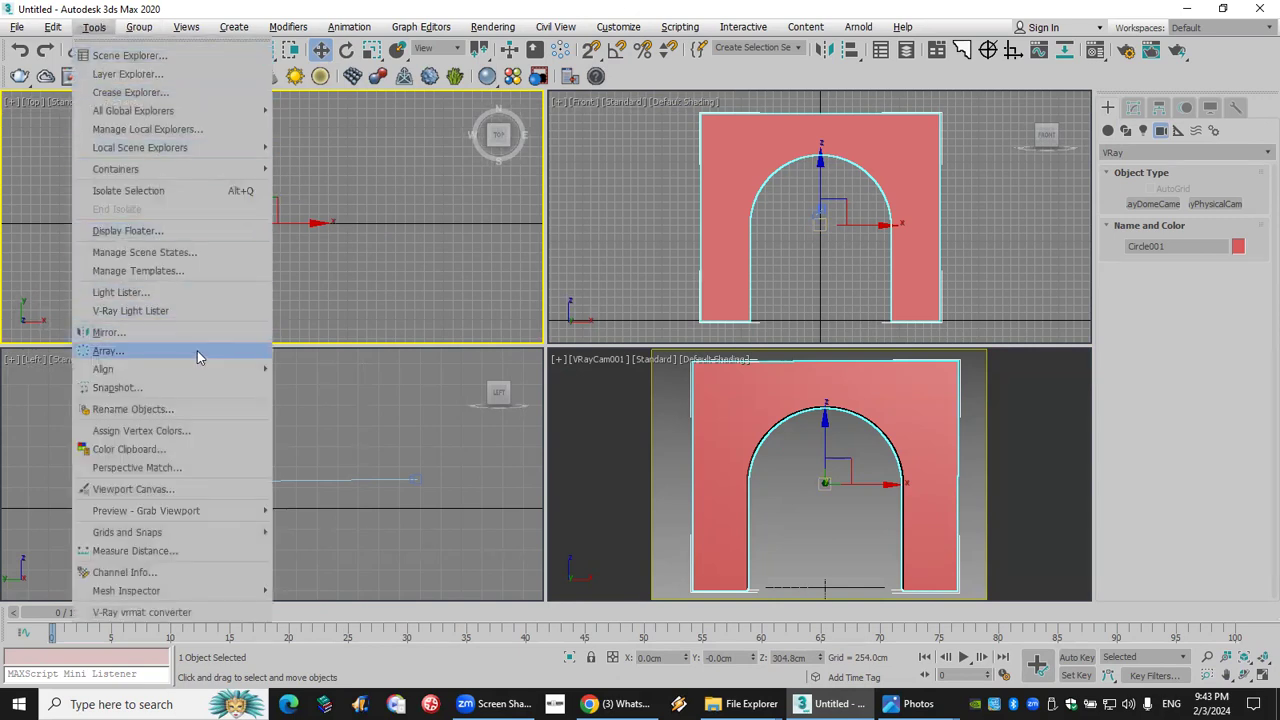
{"action": "left_click", "coordinate": [197, 351]}
{"action": "left_click", "coordinate": [836, 408]}
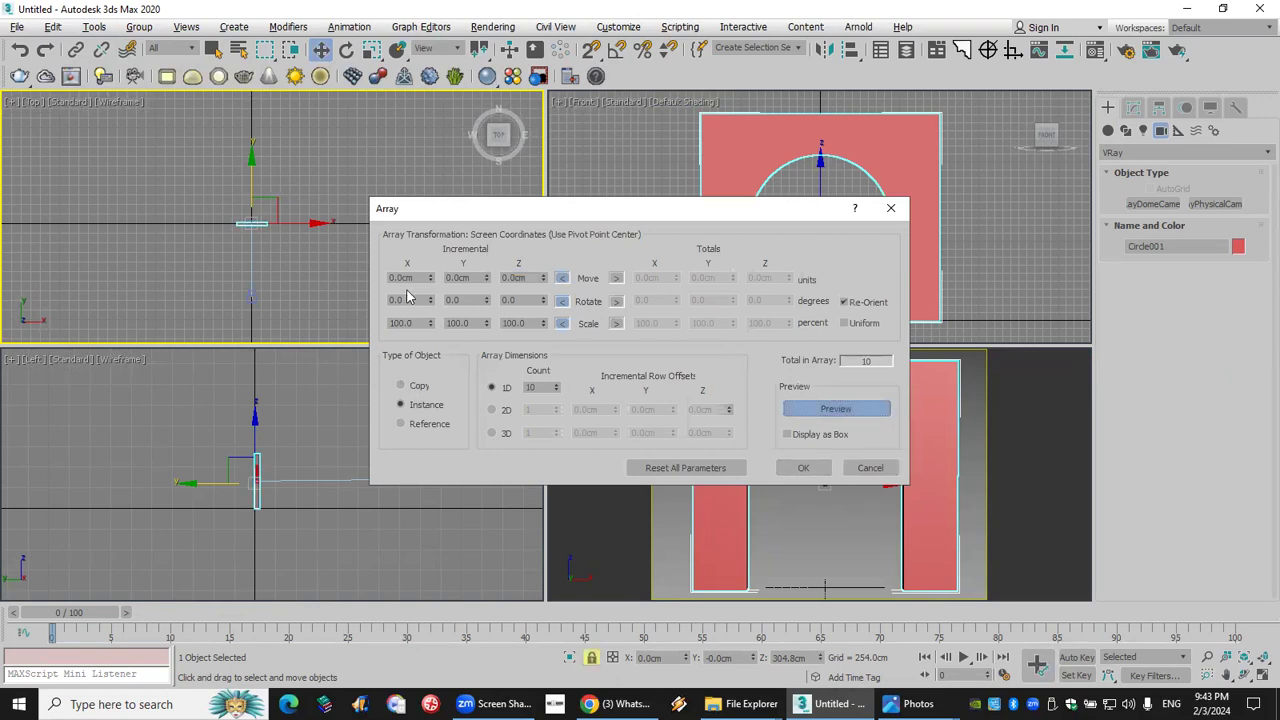
{"action": "left_click_drag", "start_coordinate": [465, 203], "coordinate": [522, 62]}
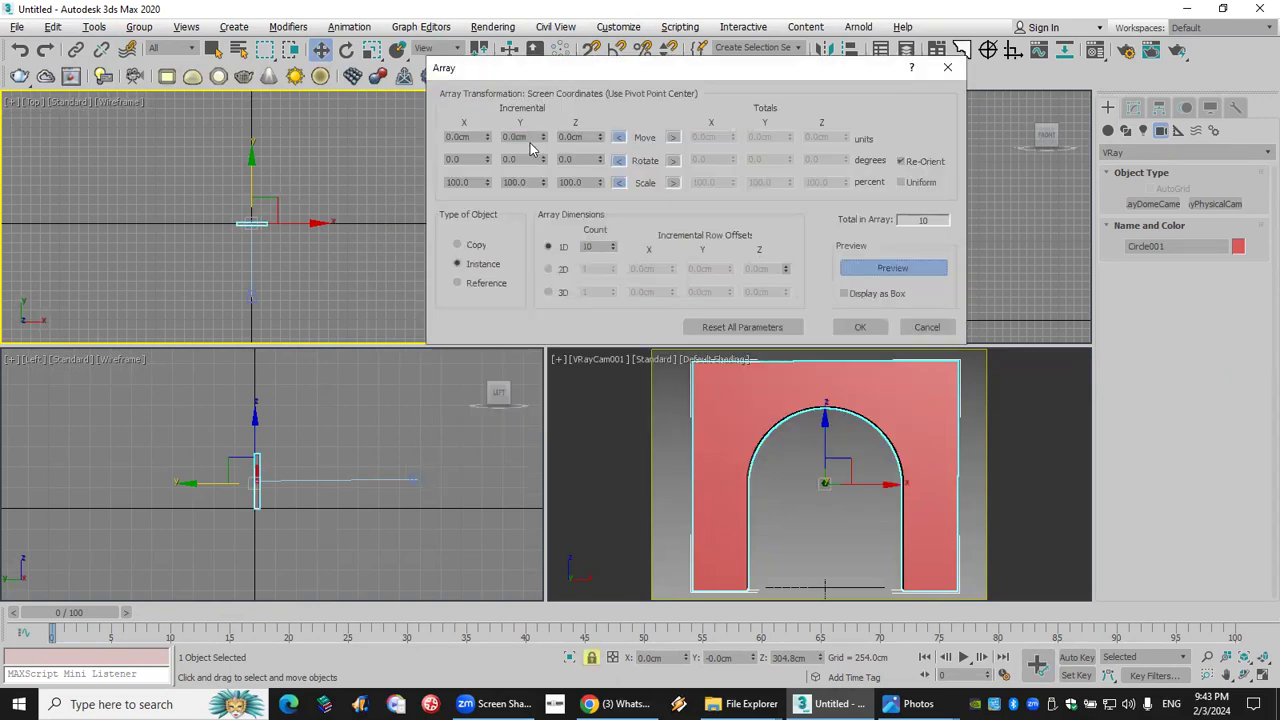
{"action": "left_click_drag", "start_coordinate": [543, 137], "coordinate": [505, 10]}
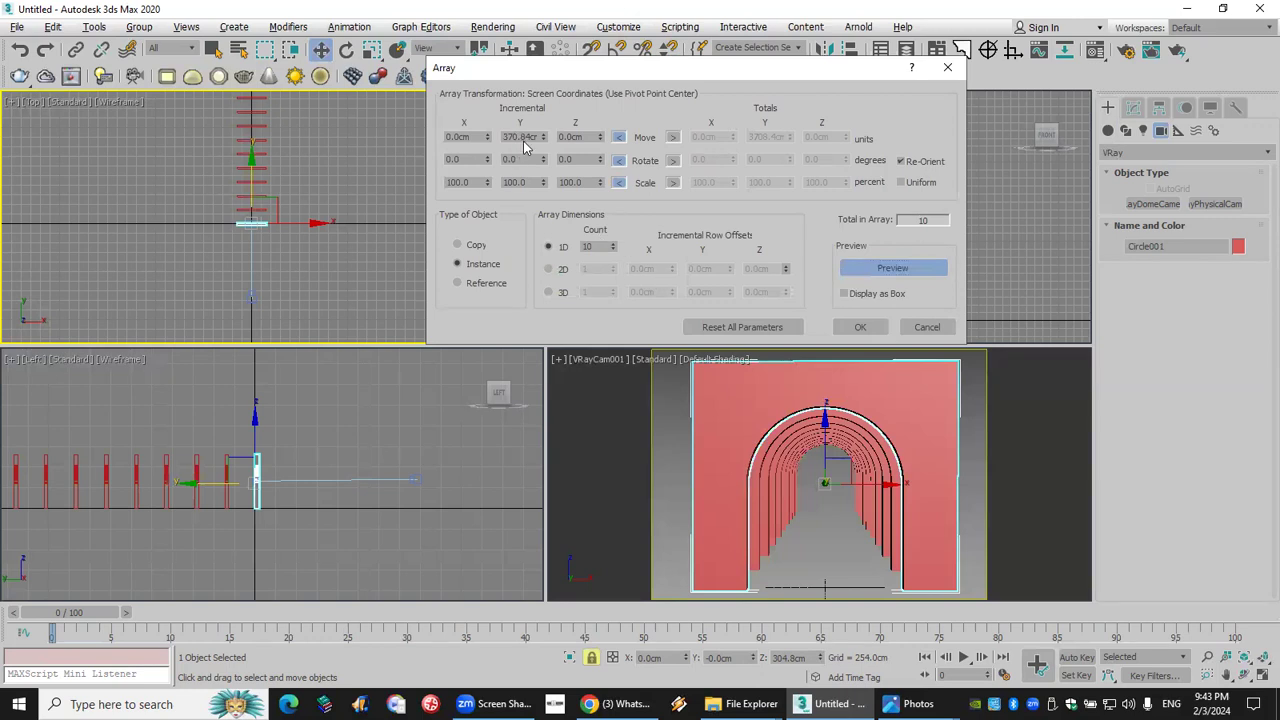
{"action": "left_click_drag", "start_coordinate": [541, 138], "coordinate": [564, 105]}
{"action": "mouse_move", "coordinate": [613, 247]}
{"action": "left_mouse_down"}
{"action": "mouse_move", "coordinate": [612, 234]}
{"action": "mouse_move", "coordinate": [619, 247]}
{"action": "left_mouse_up"}
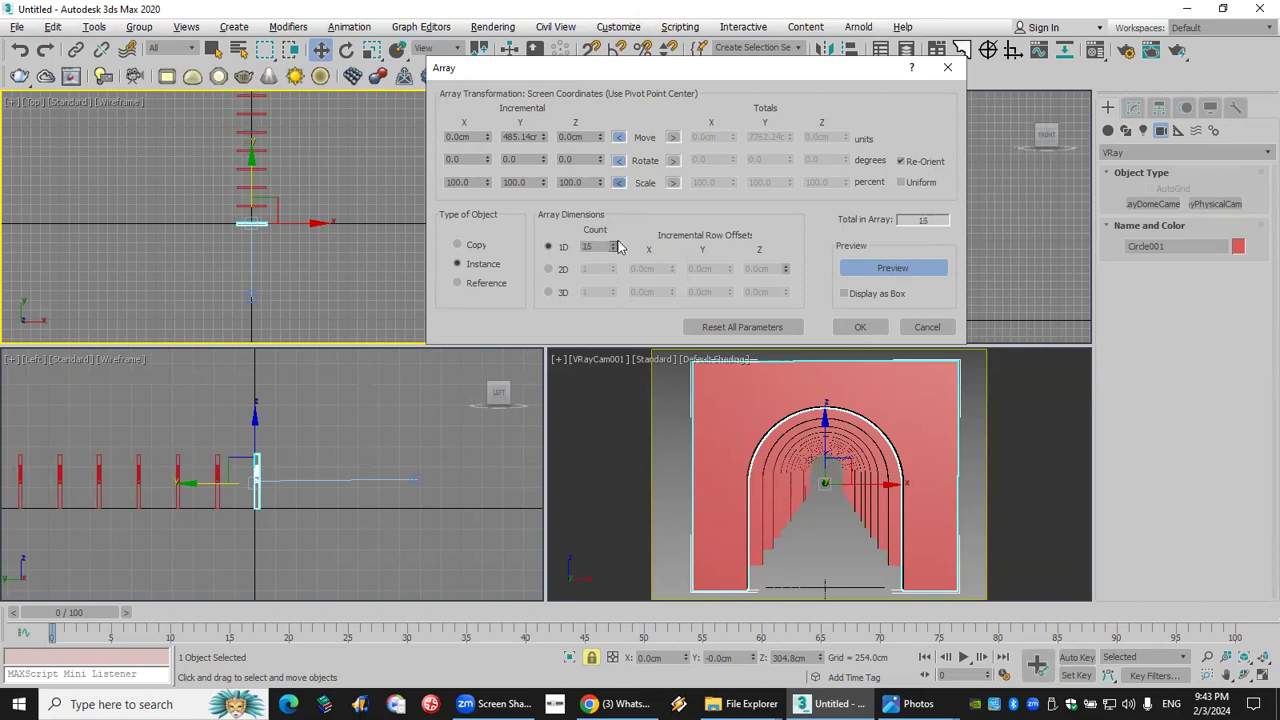
{"action": "left_click", "coordinate": [862, 327]}
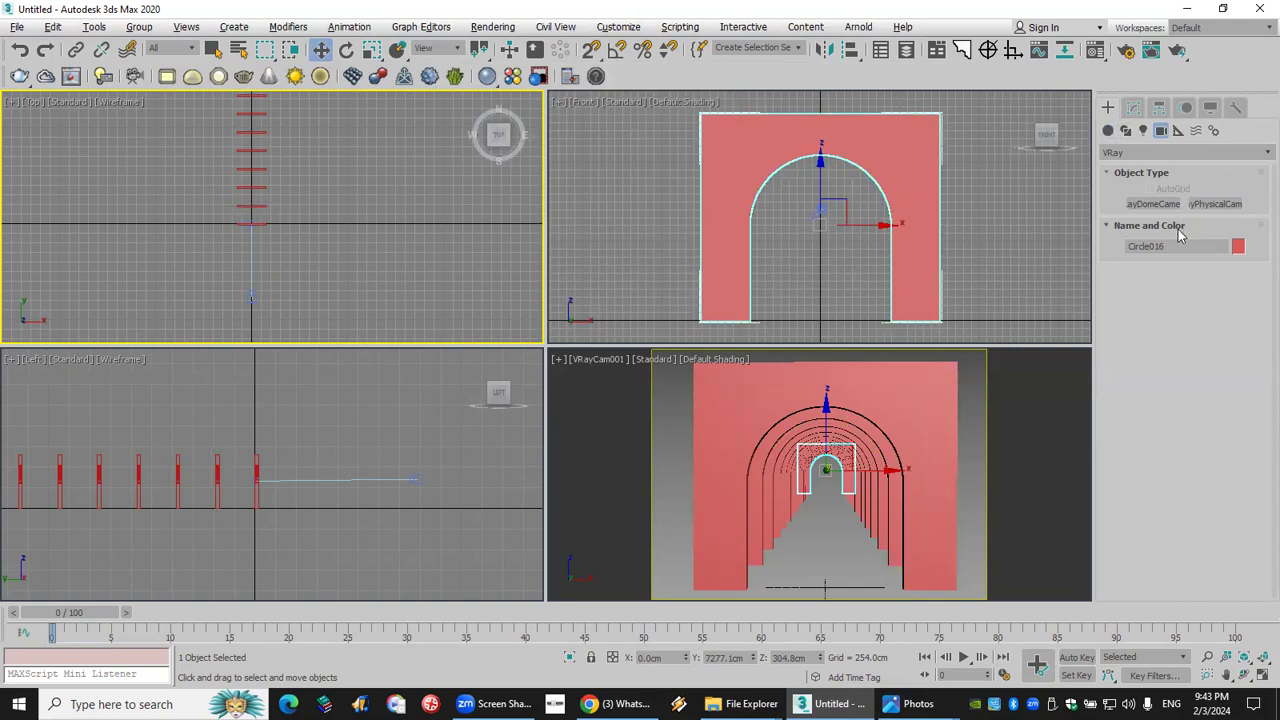
{"action": "left_click", "coordinate": [1108, 130]}
Draw a 17609.38 × 16950.53cm floor box 1.118cm high under the corridor.
{"action": "left_click", "coordinate": [1152, 204]}
{"action": "scroll", "coordinate": [423, 260], "scroll_direction": "down", "scroll_amount": 3}
{"action": "left_click_drag", "start_coordinate": [220, 150], "coordinate": [446, 383]}
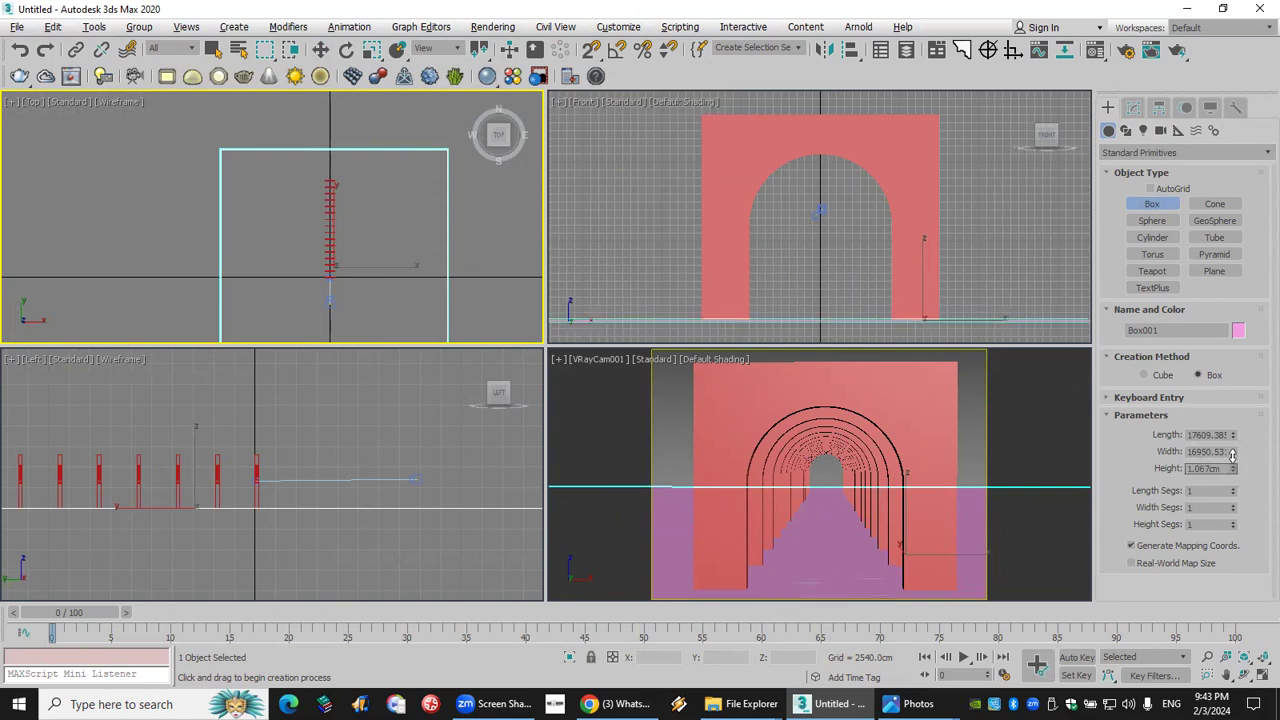
{"action": "left_click", "coordinate": [1234, 459]}
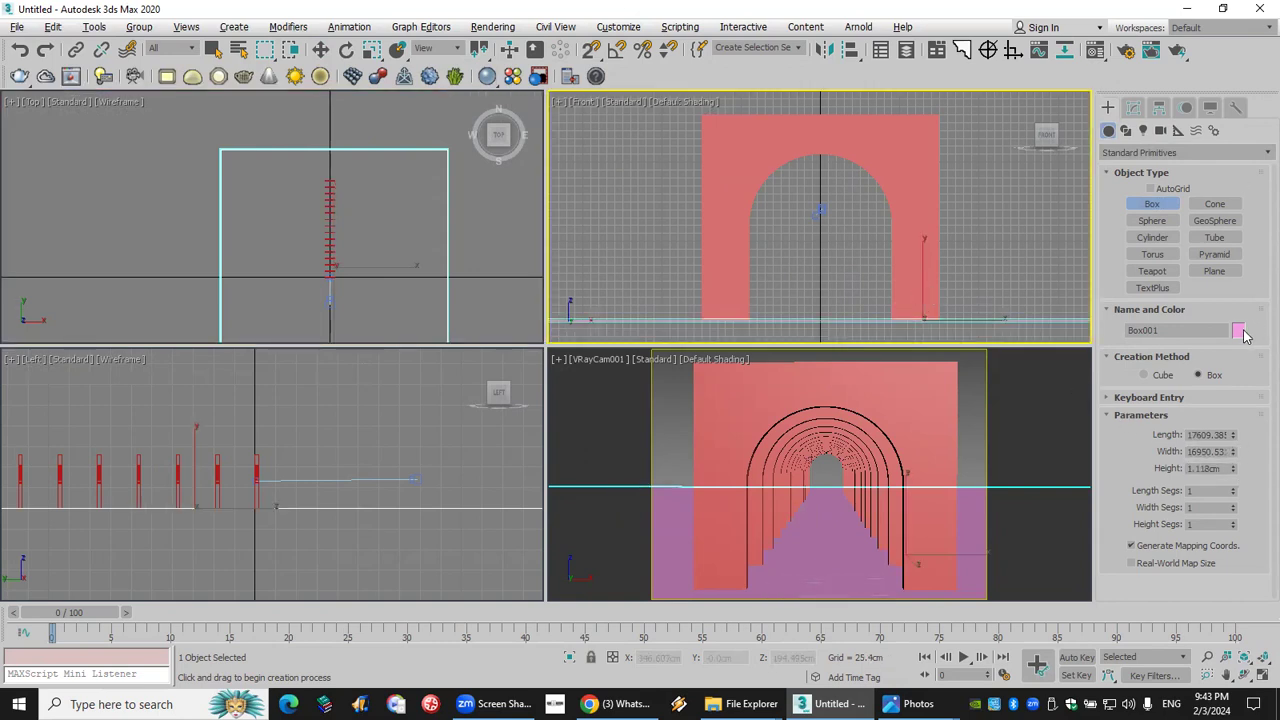
Exit box creation, select all 17 objects with Ctrl+A, and open the Material Editor.
{"action": "key", "text": "w"}
{"action": "left_click", "coordinate": [979, 207]}
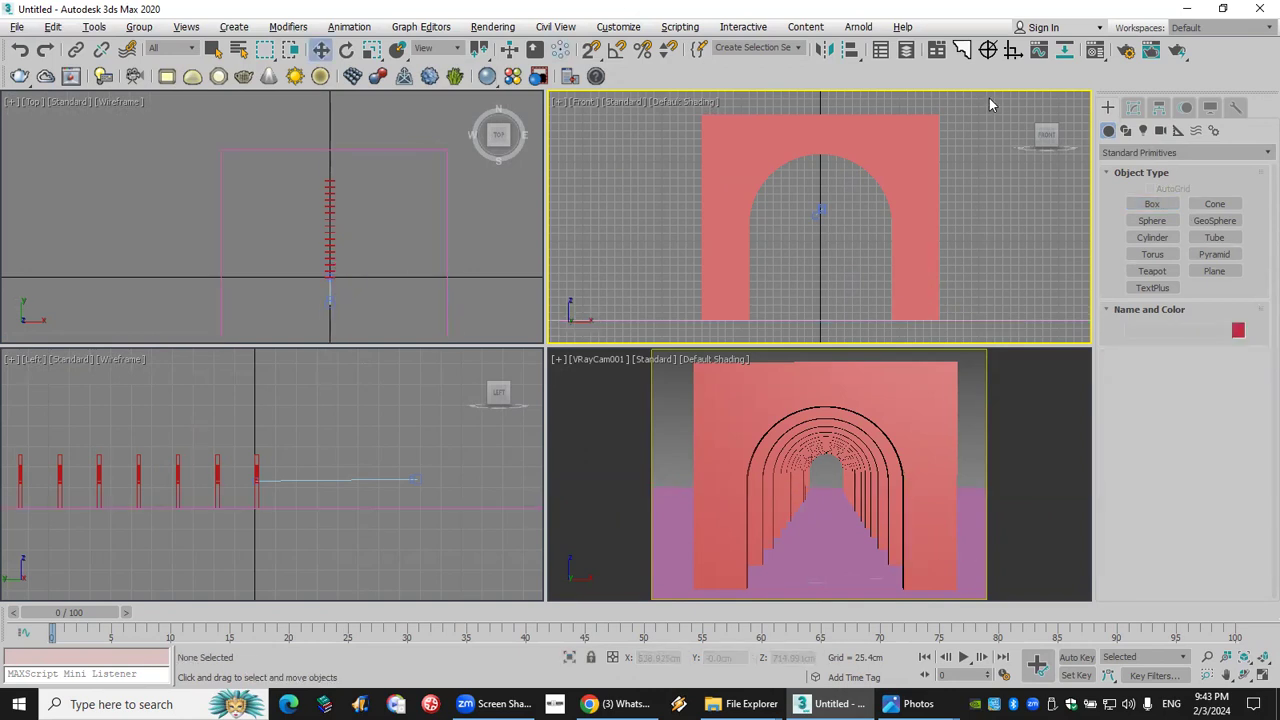
{"action": "key", "text": "ctrl+a"}
{"action": "left_click", "coordinate": [1094, 52]}
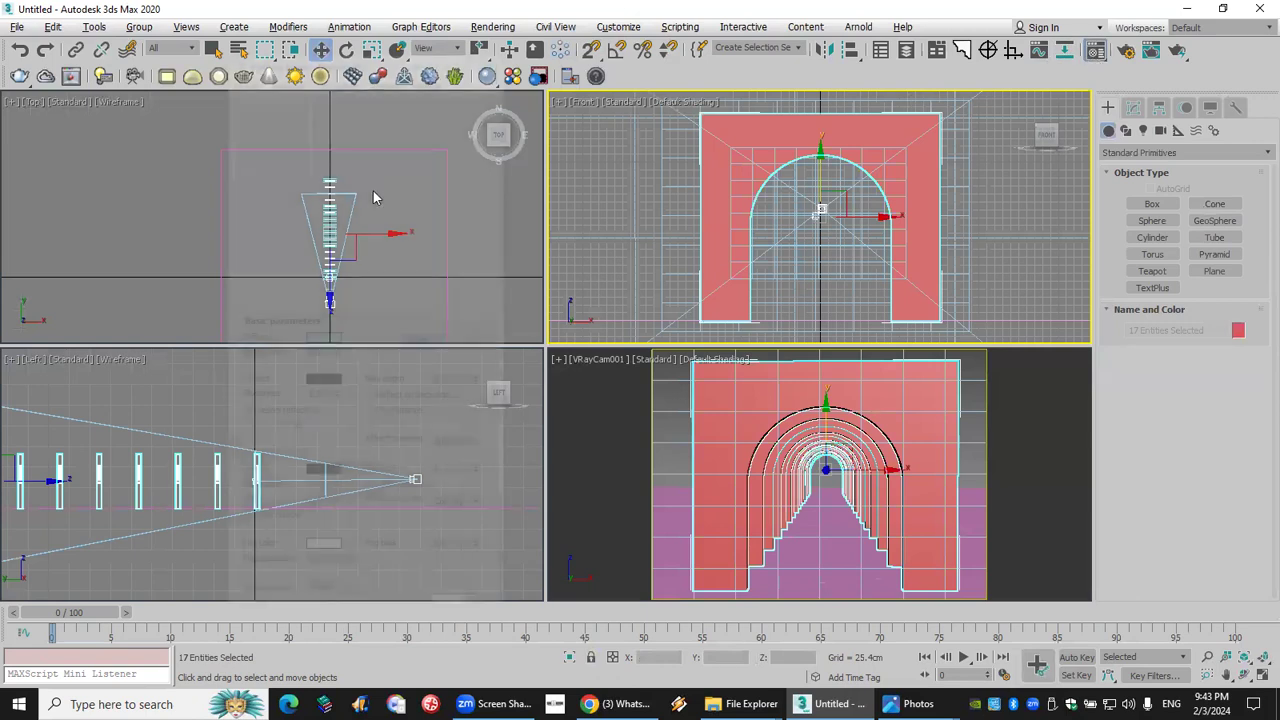
Assign the peach Material #2 to the selected arches and show it shaded in the viewports.
{"action": "left_click_drag", "start_coordinate": [335, 128], "coordinate": [828, 402]}
{"action": "left_click", "coordinate": [601, 383]}
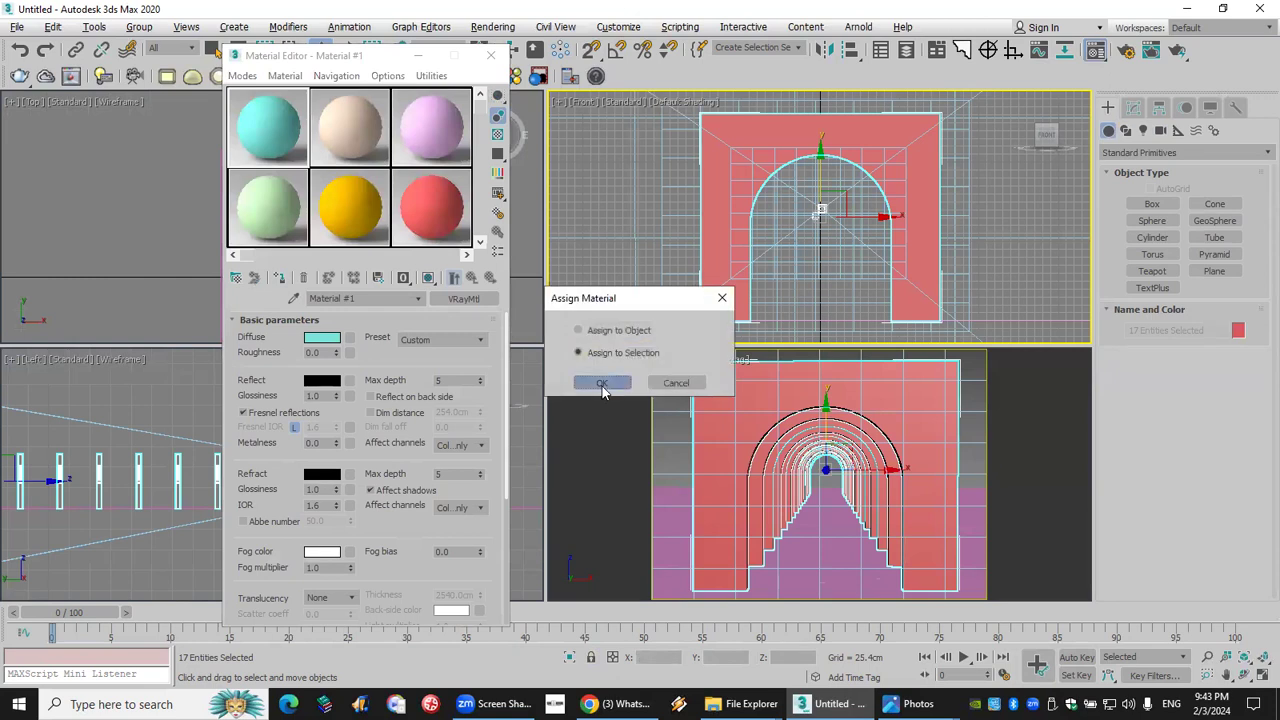
{"action": "left_click", "coordinate": [403, 278]}
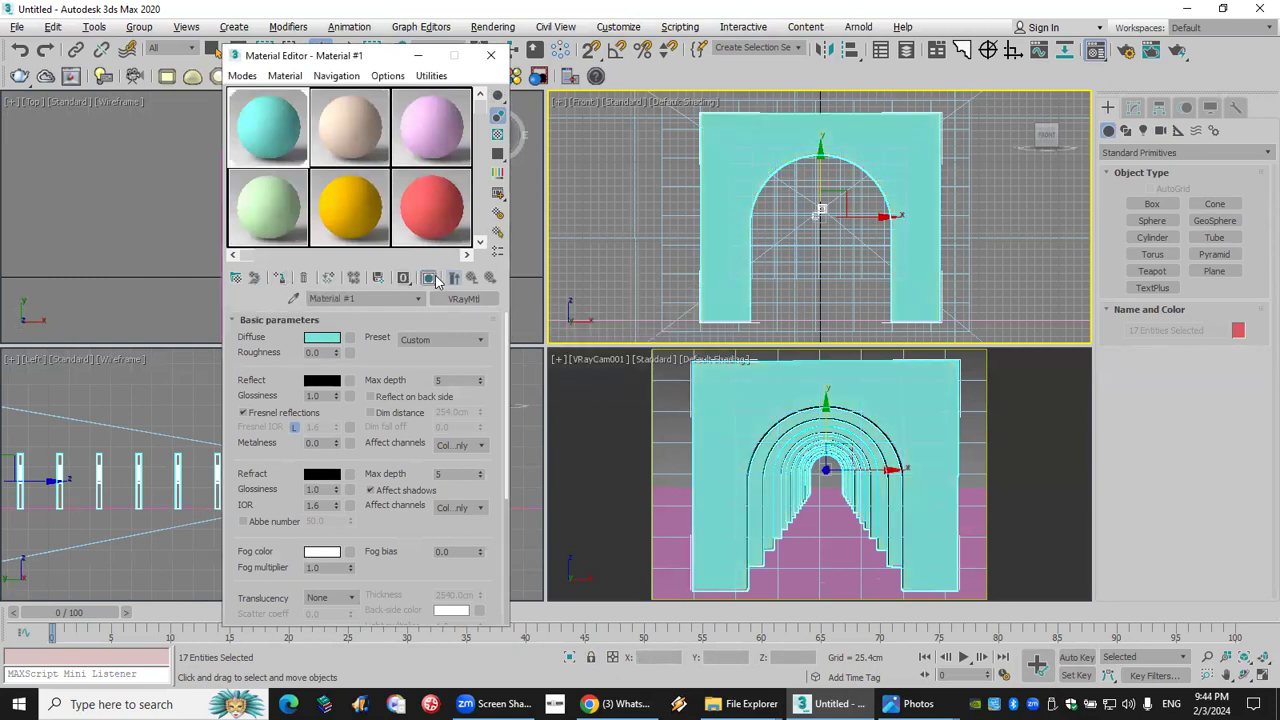
{"action": "left_click", "coordinate": [278, 226]}
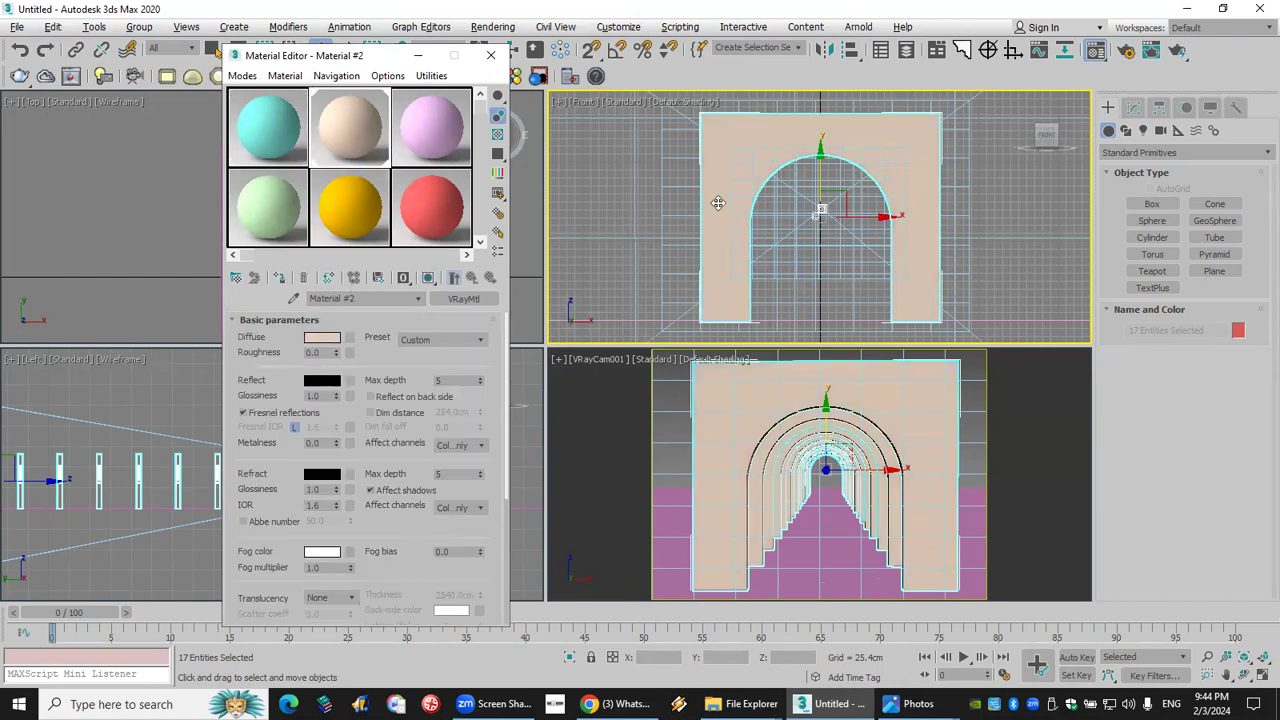
{"action": "scroll", "coordinate": [975, 262], "scroll_direction": "down", "scroll_amount": 3}
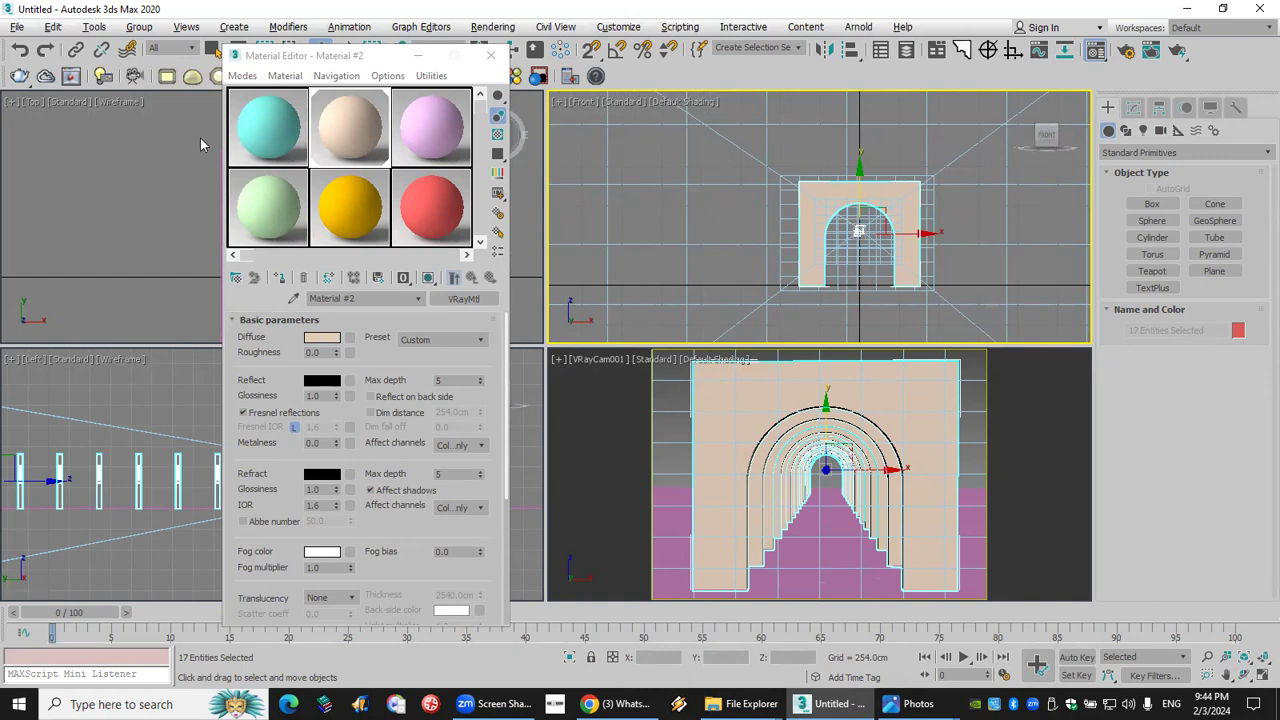
{"action": "left_click", "coordinate": [429, 279]}
{"action": "left_click", "coordinate": [490, 55]}
Select all 18 objects, including the pink floor box.
{"action": "scroll", "coordinate": [277, 210], "scroll_direction": "down", "scroll_amount": 3}
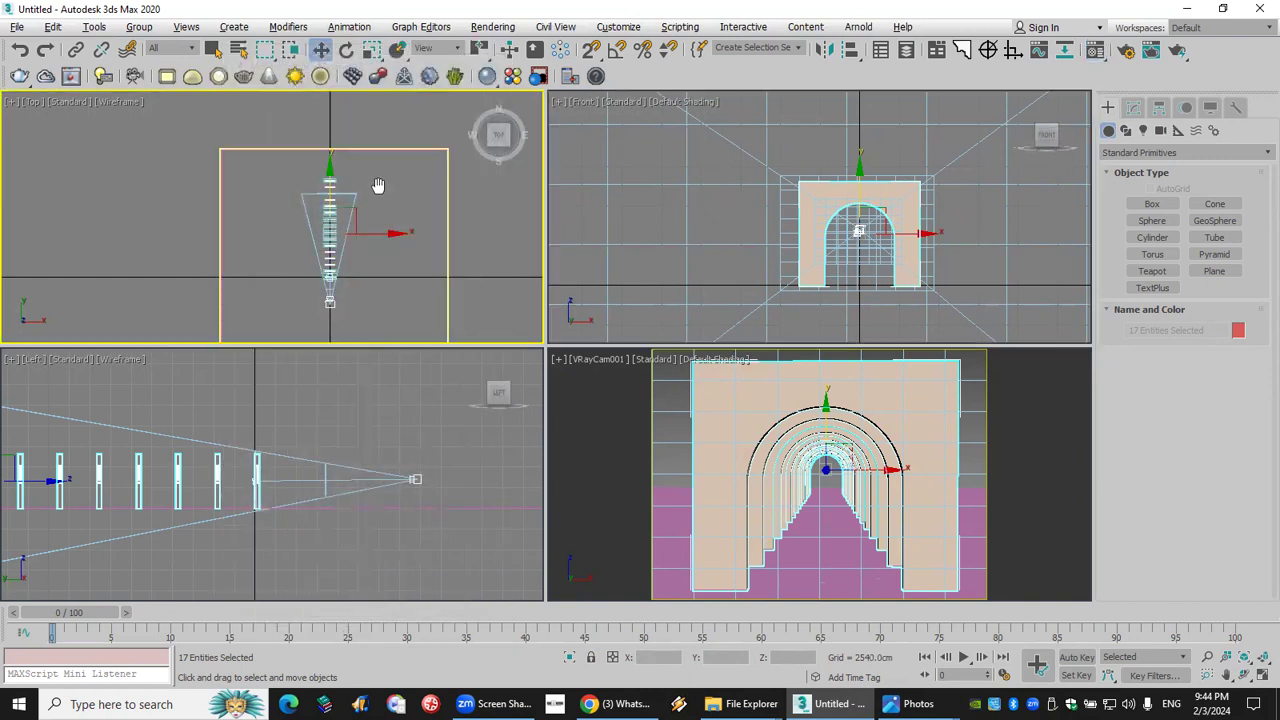
{"action": "left_click_drag", "start_coordinate": [321, 290], "coordinate": [319, 280]}
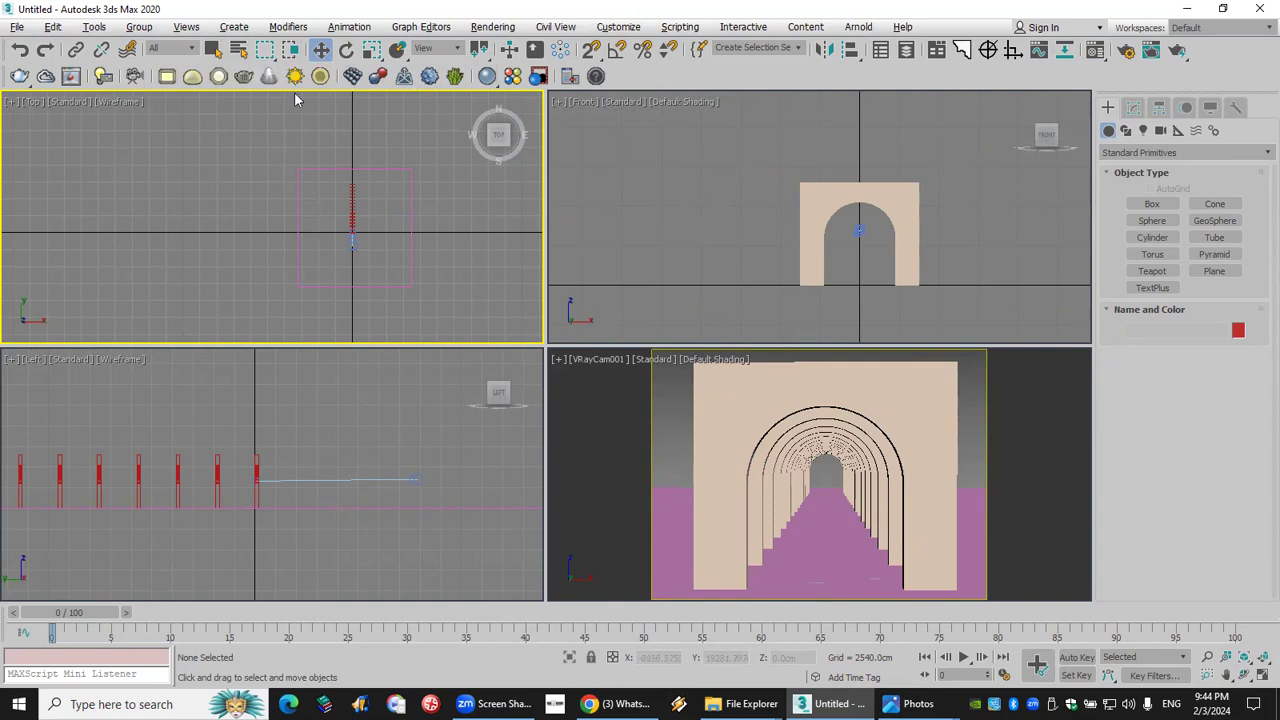
{"action": "left_click_drag", "start_coordinate": [317, 245], "coordinate": [335, 247]}
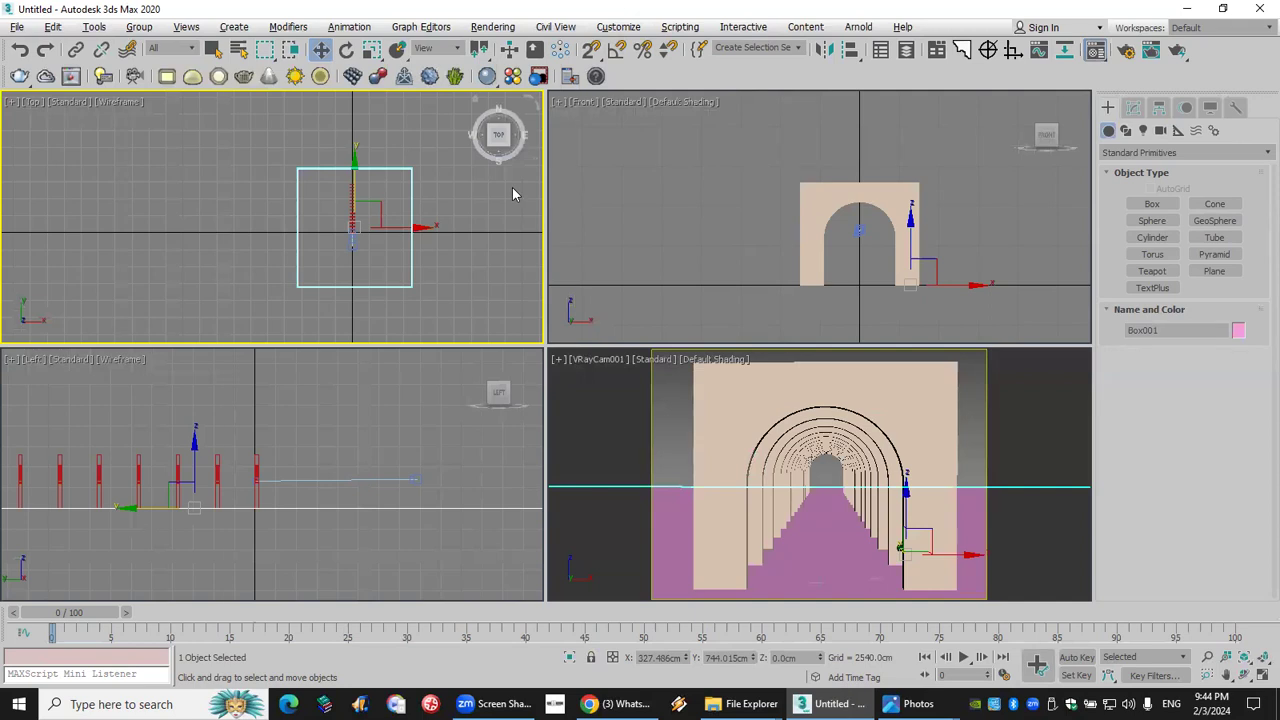
{"action": "key", "text": "m"}
{"action": "left_click", "coordinate": [685, 181]}
{"action": "key", "text": "ctrl+a"}
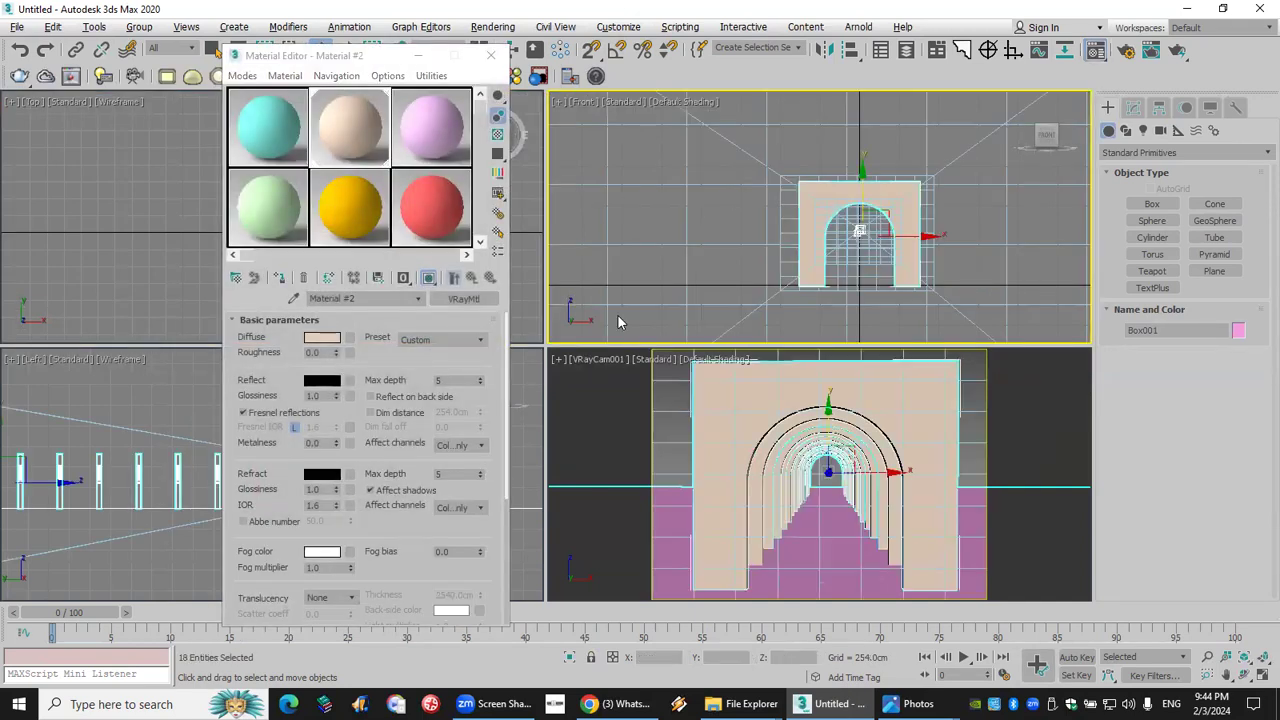
Apply peach Material #2 to the floor too, keeping its diffuse colour unchanged.
{"action": "left_click", "coordinate": [279, 277]}
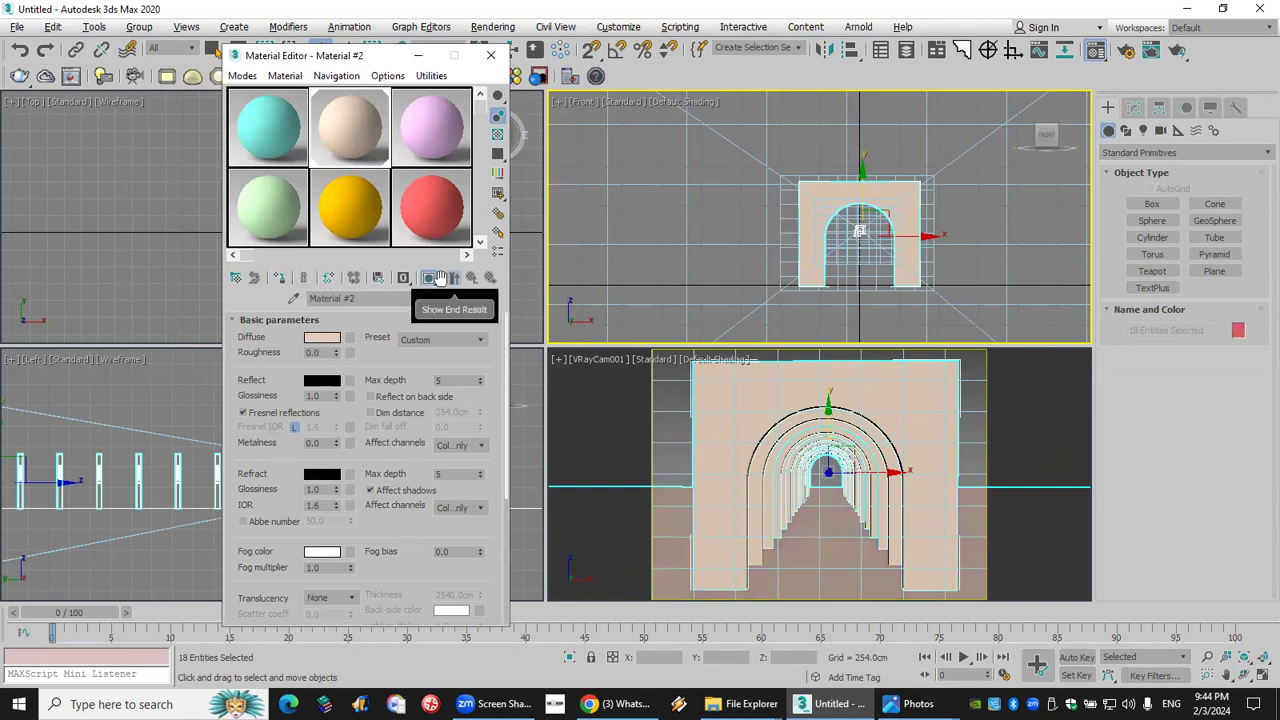
{"action": "left_click", "coordinate": [322, 337]}
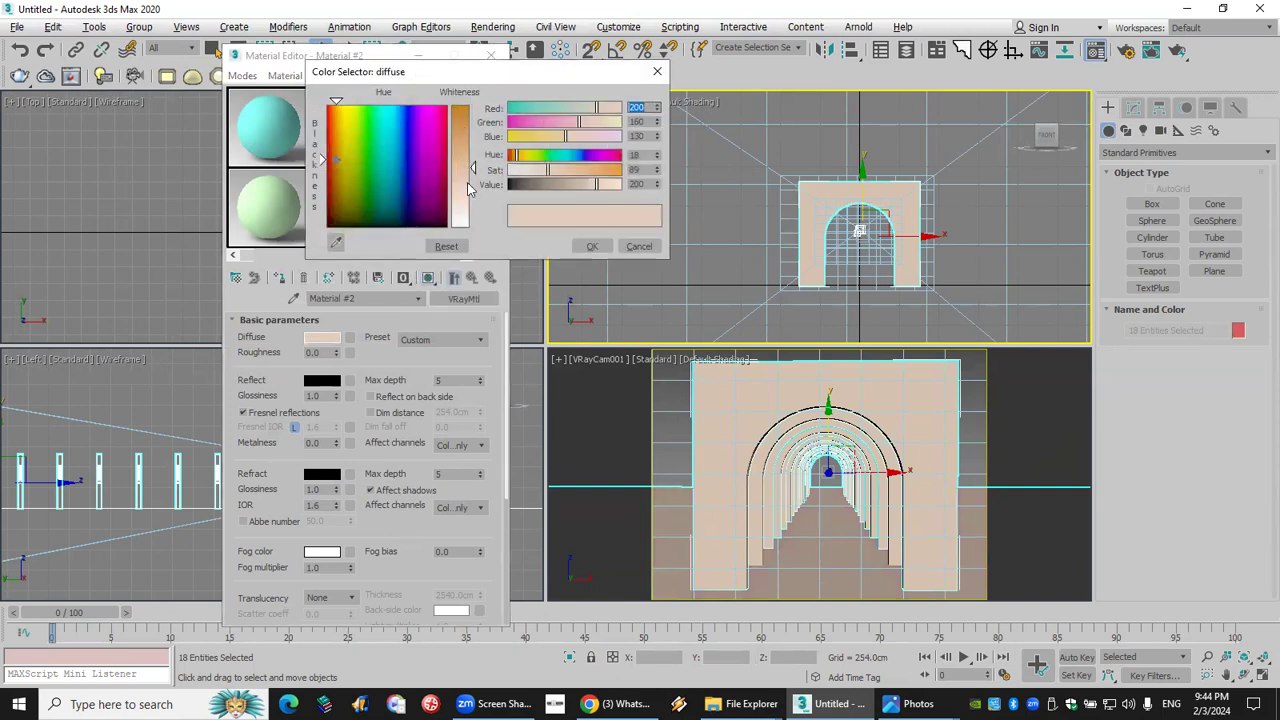
{"action": "left_click", "coordinate": [592, 246]}
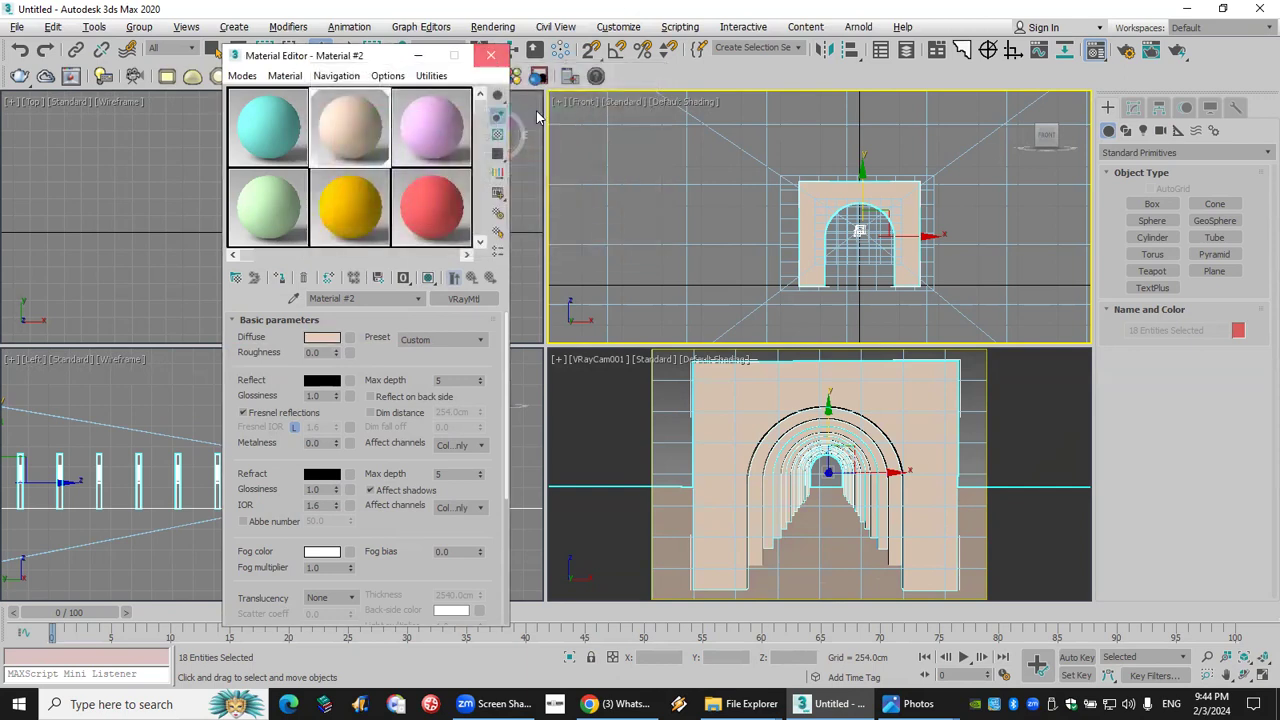
{"action": "left_click", "coordinate": [490, 55]}
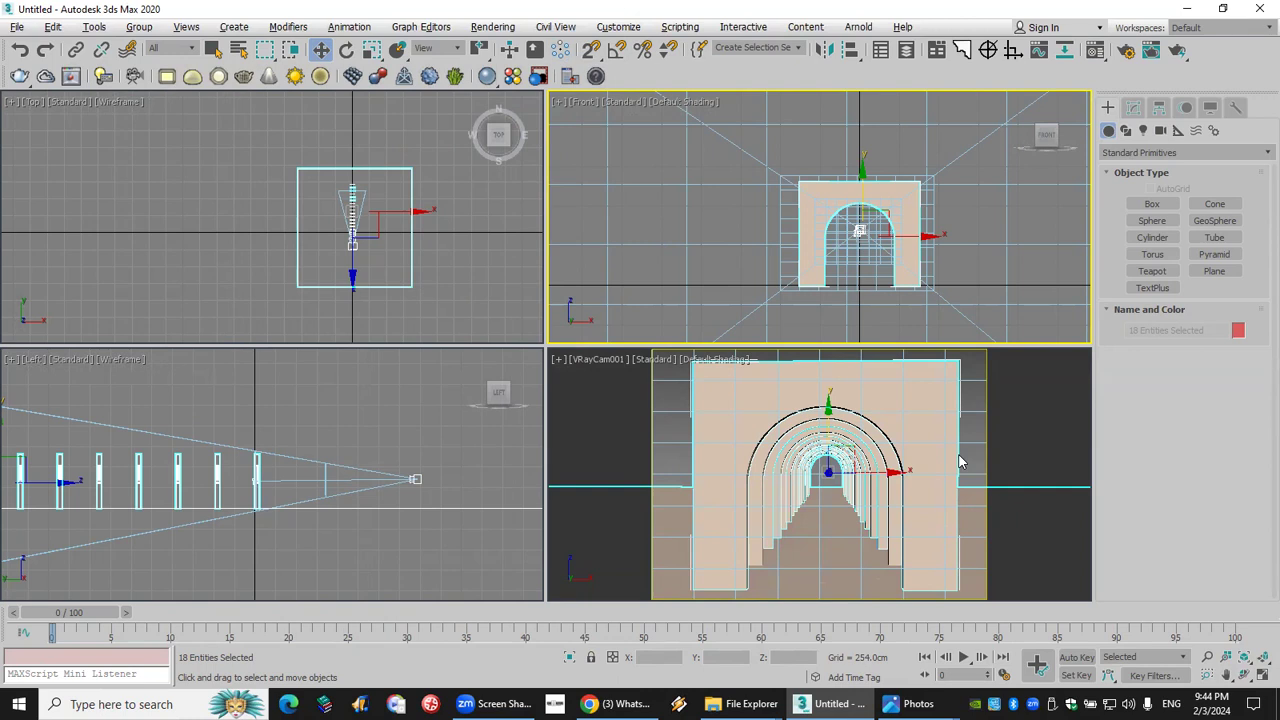
Lower VRayCam001 closer to the floor in the side view.
{"action": "scroll", "coordinate": [415, 238], "scroll_direction": "down", "scroll_amount": 2}
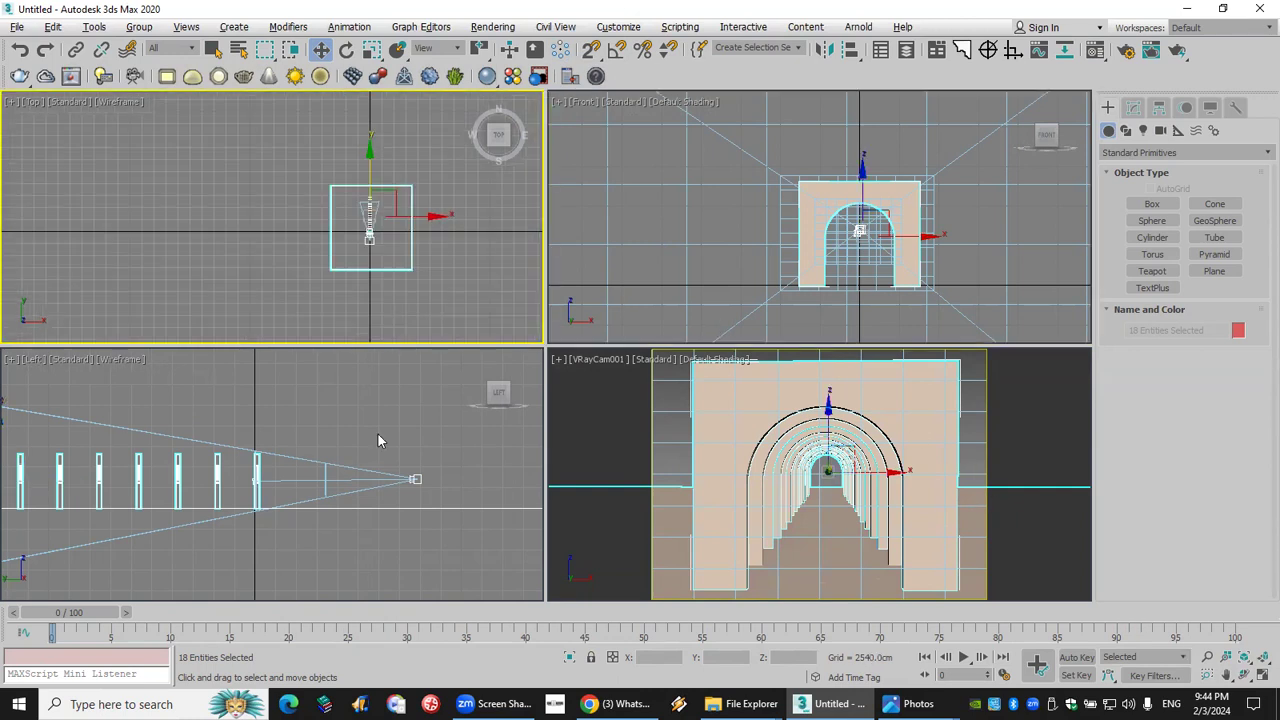
{"action": "right_click", "coordinate": [415, 490]}
{"action": "left_click", "coordinate": [415, 480]}
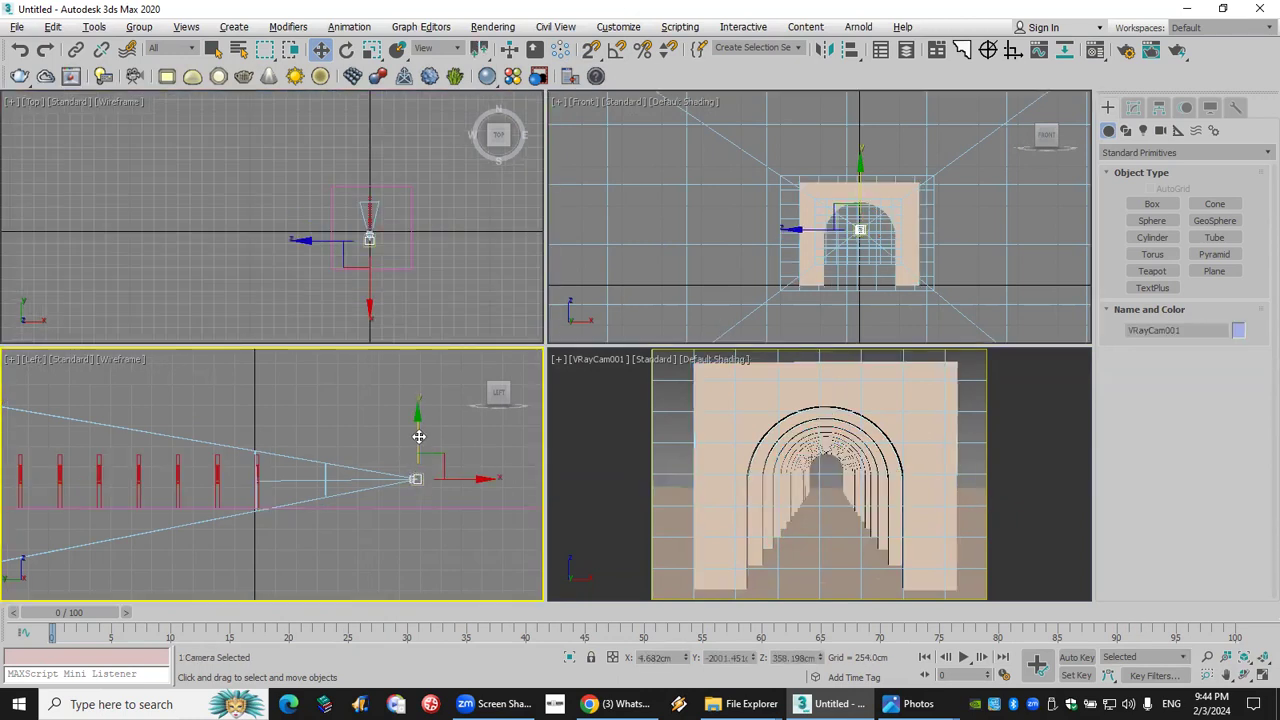
{"action": "left_click_drag", "start_coordinate": [418, 439], "coordinate": [419, 436]}
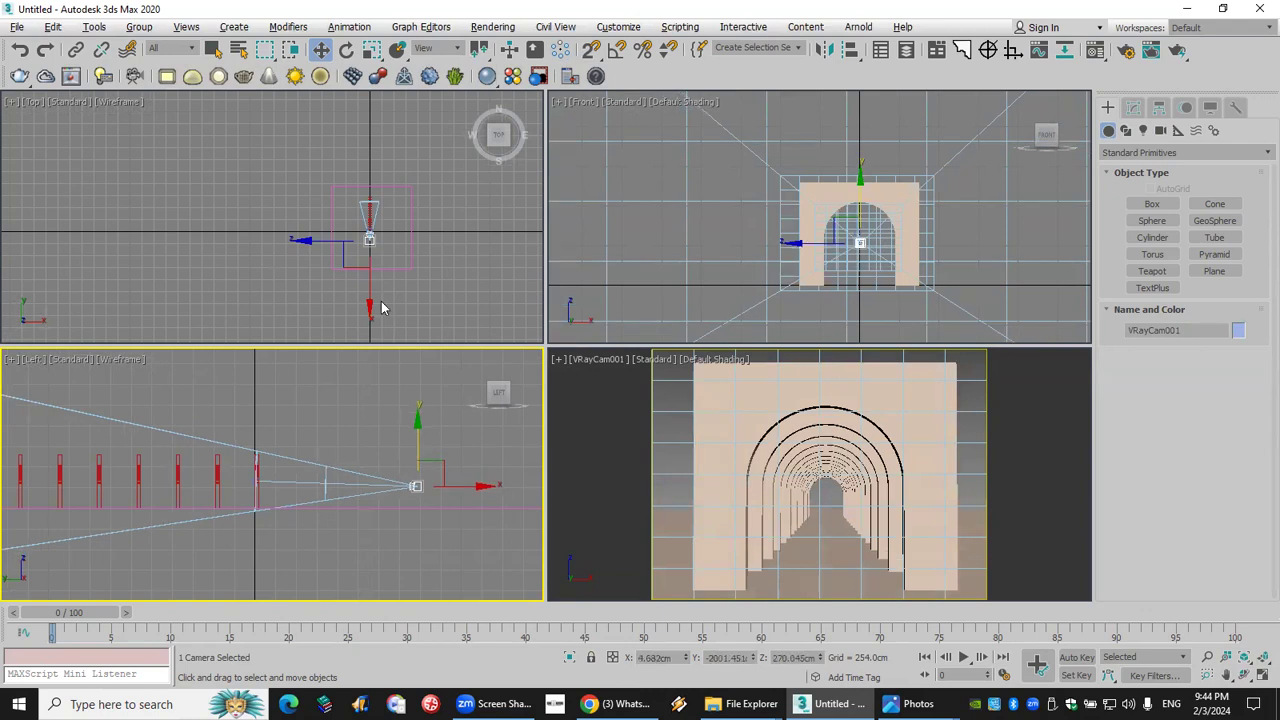
In Render Setup, set the output size to 800 × 1200.
{"action": "left_click", "coordinate": [493, 27]}
{"action": "left_click", "coordinate": [515, 110]}
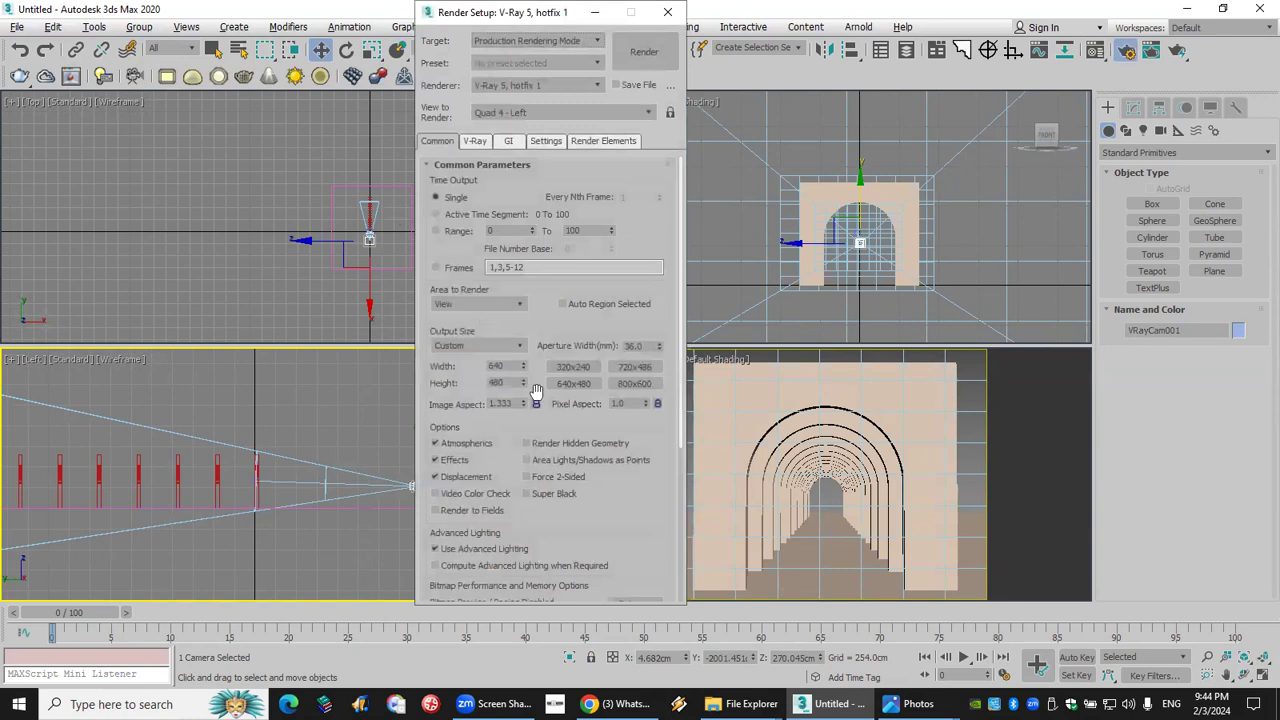
{"action": "left_click", "coordinate": [632, 383]}
{"action": "left_click", "coordinate": [510, 383]}
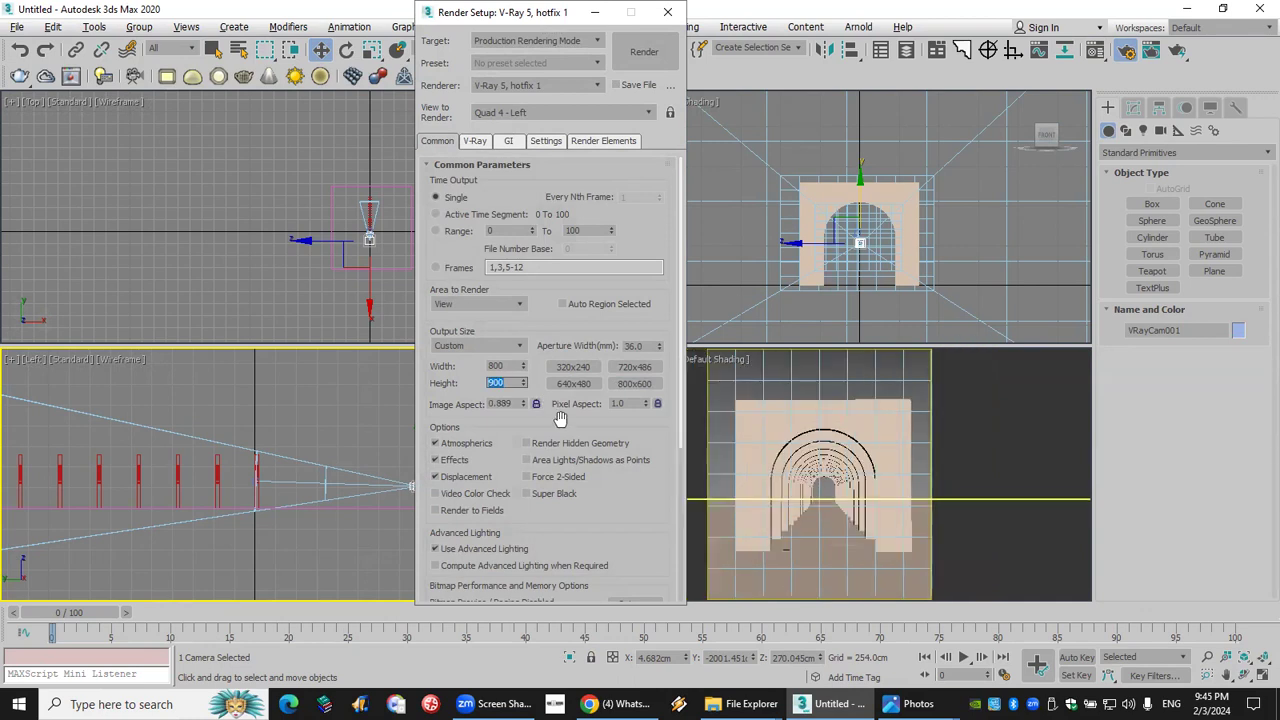
{"action": "type", "text": "1200"}
{"action": "key", "text": "Return"}
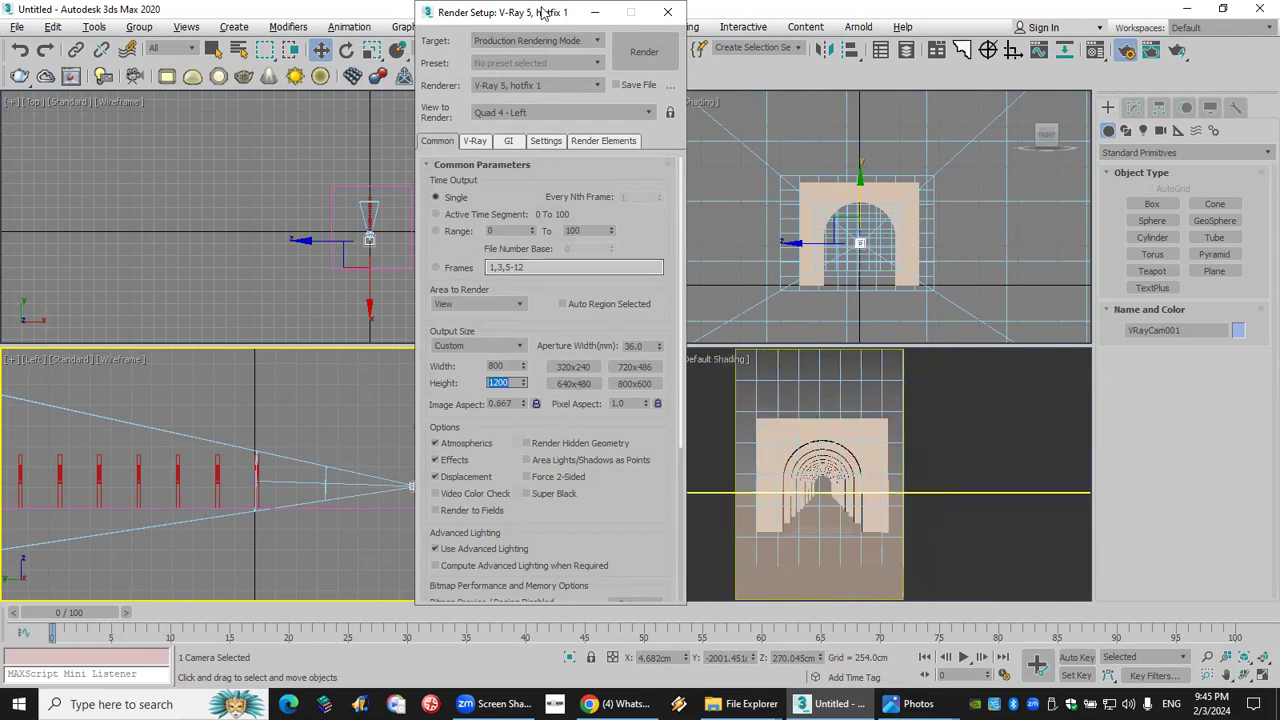
{"action": "left_click_drag", "start_coordinate": [540, 14], "coordinate": [325, 18]}
{"action": "left_click", "coordinate": [1208, 675]}
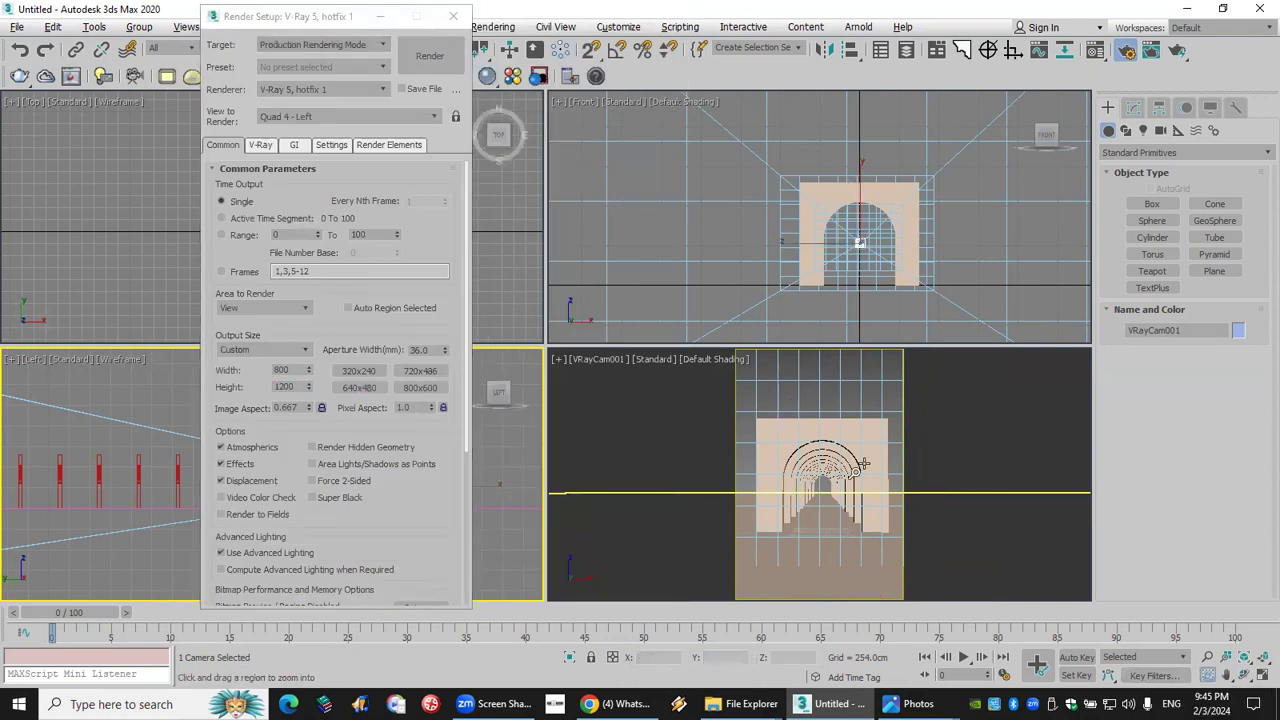
Narrow the camera's field of view and truck it to recentre the arch tunnel, matching the reference photo.
{"action": "mouse_move", "coordinate": [918, 704]}
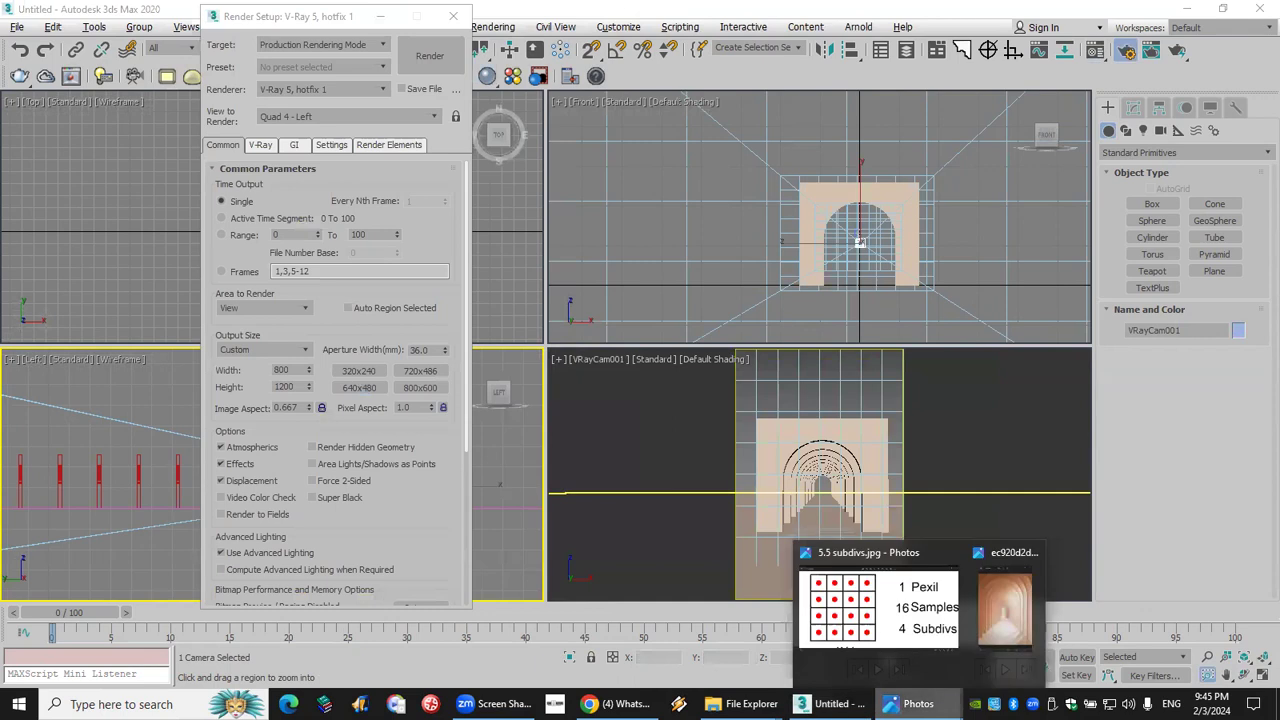
{"action": "left_click", "coordinate": [1007, 614]}
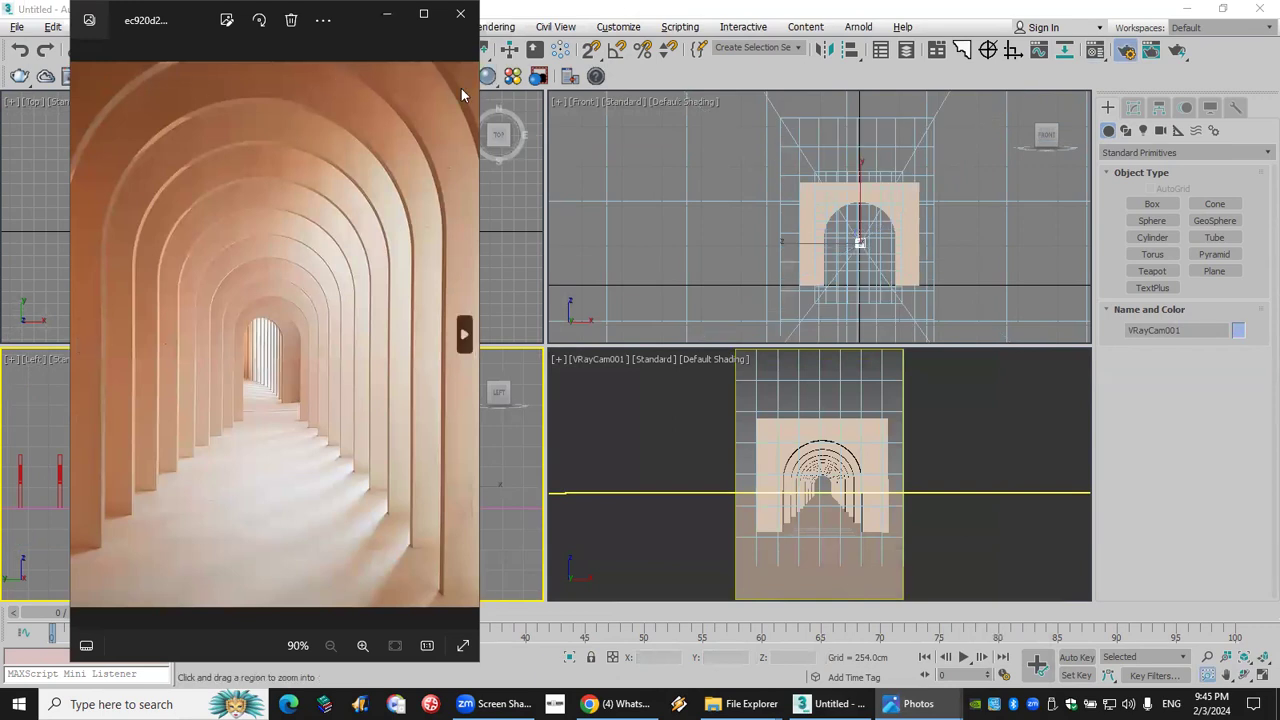
{"action": "left_click_drag", "start_coordinate": [840, 540], "coordinate": [825, 427]}
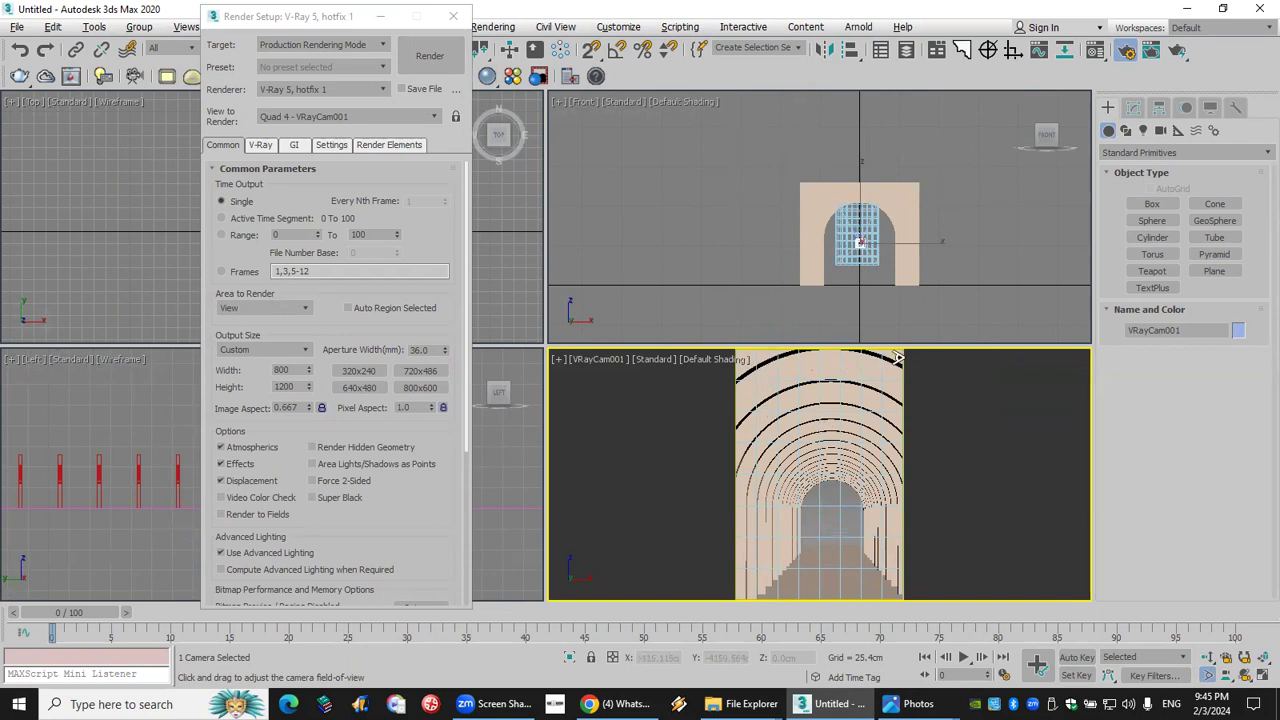
{"action": "left_click_drag", "start_coordinate": [808, 466], "coordinate": [810, 471]}
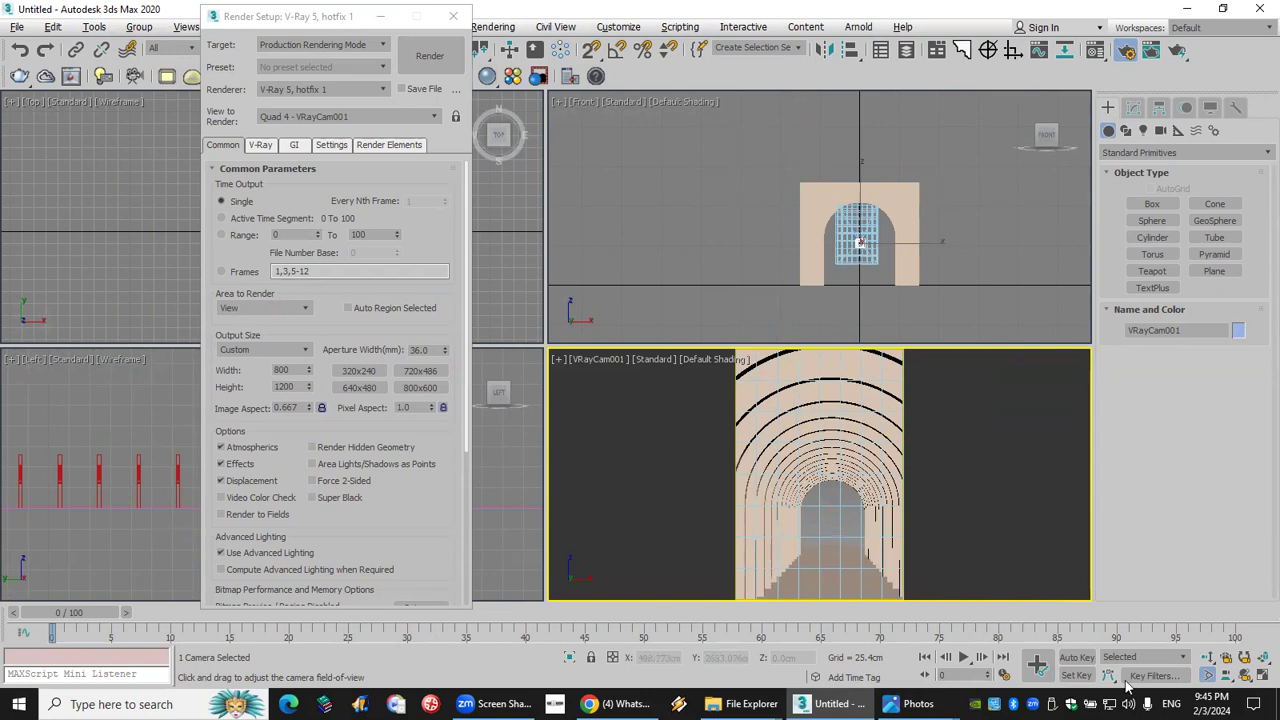
{"action": "left_click", "coordinate": [1227, 680]}
{"action": "mouse_move", "coordinate": [829, 517]}
{"action": "left_mouse_down"}
{"action": "mouse_move", "coordinate": [820, 523]}
{"action": "mouse_move", "coordinate": [828, 512]}
{"action": "left_mouse_up"}
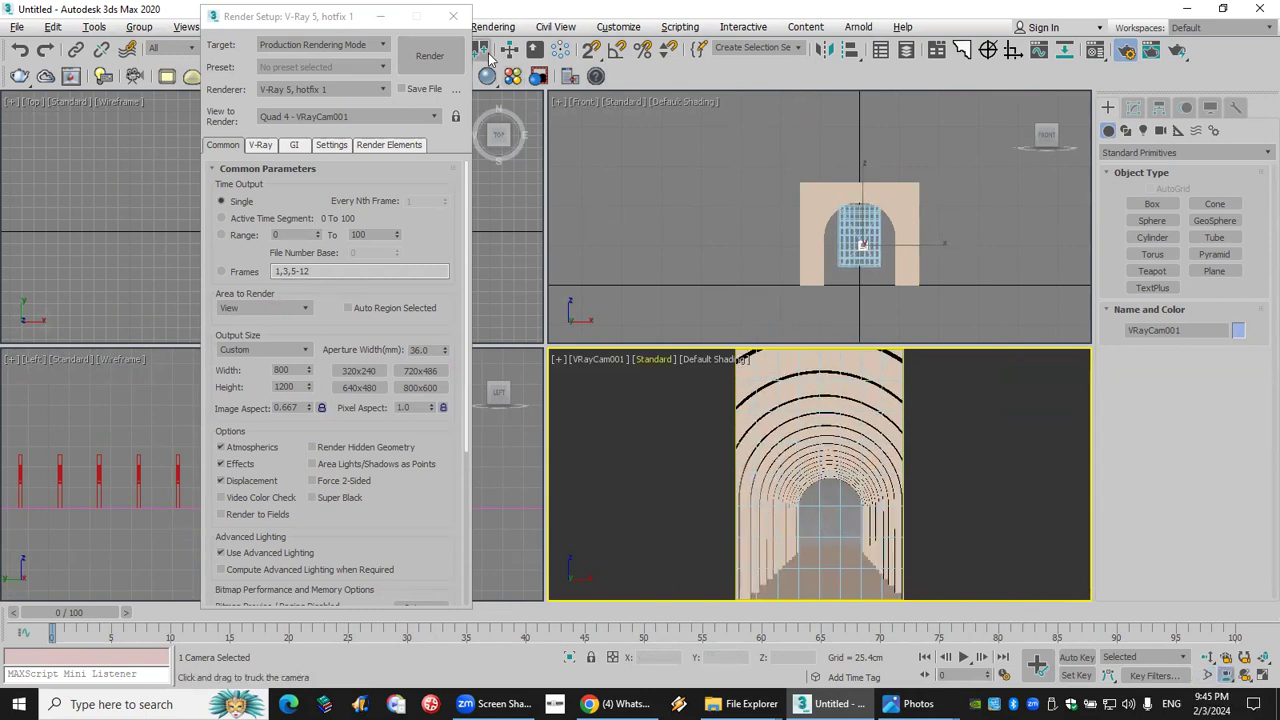
{"action": "left_click", "coordinate": [464, 22]}
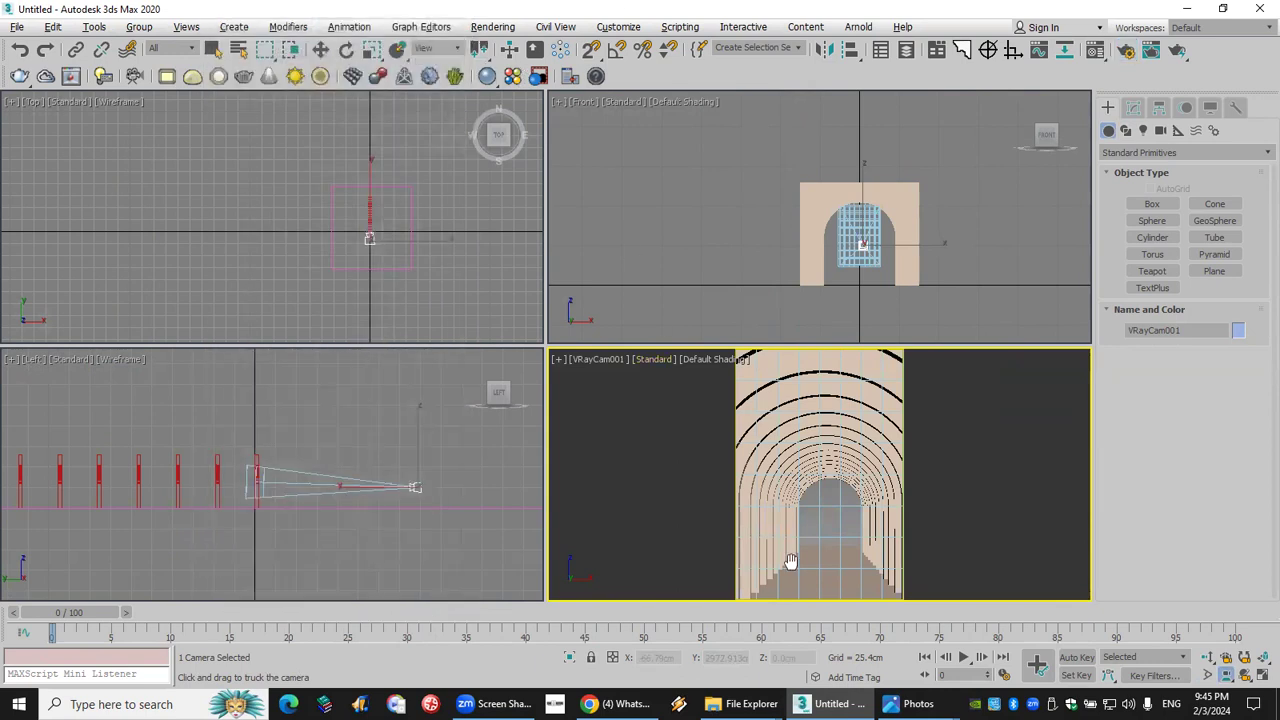
Compare the framing with the reference photo again, then return to the 3D scene.
{"action": "mouse_move", "coordinate": [948, 704]}
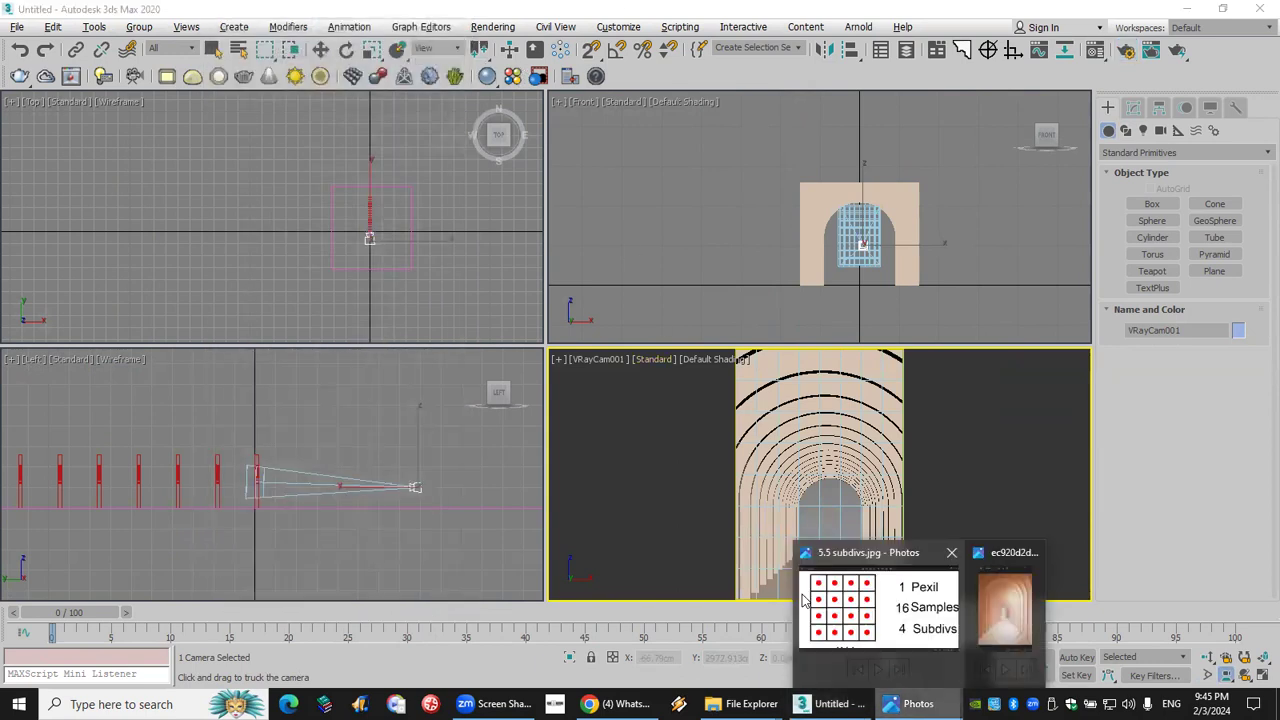
{"action": "left_click", "coordinate": [1006, 610]}
{"action": "scroll", "coordinate": [248, 449], "scroll_direction": "up", "scroll_amount": 5}
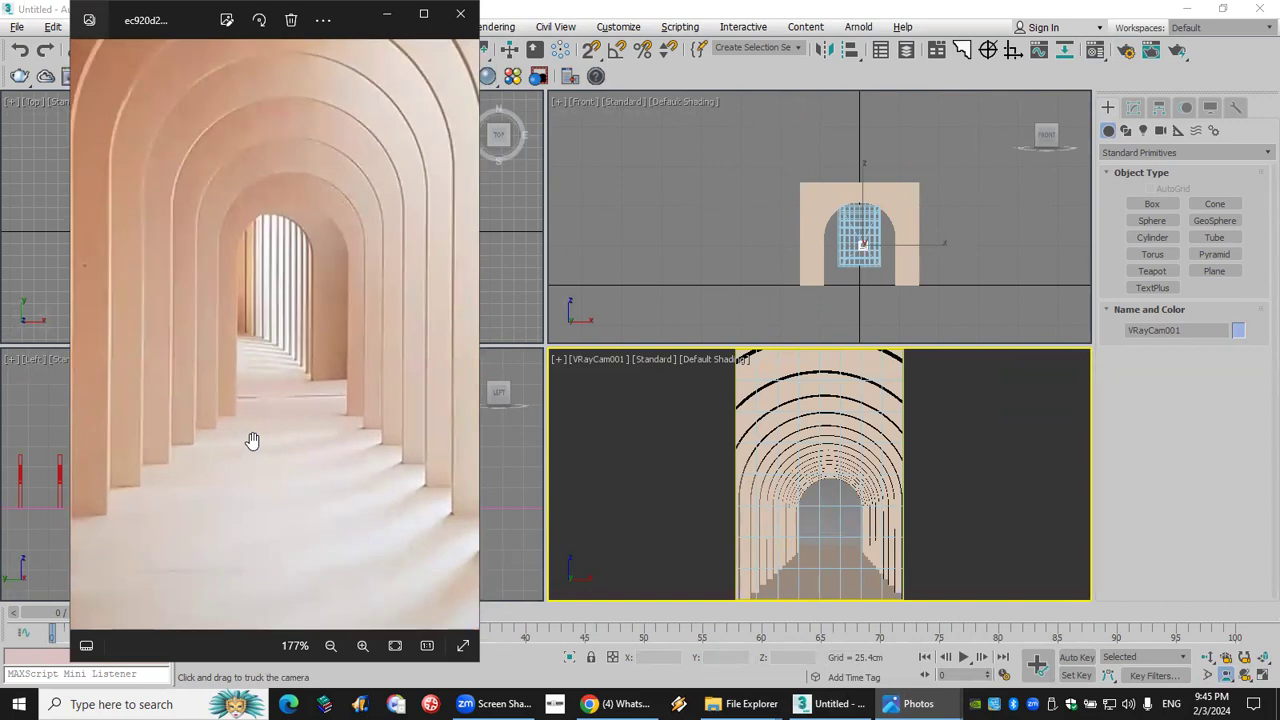
{"action": "left_click", "coordinate": [580, 15]}
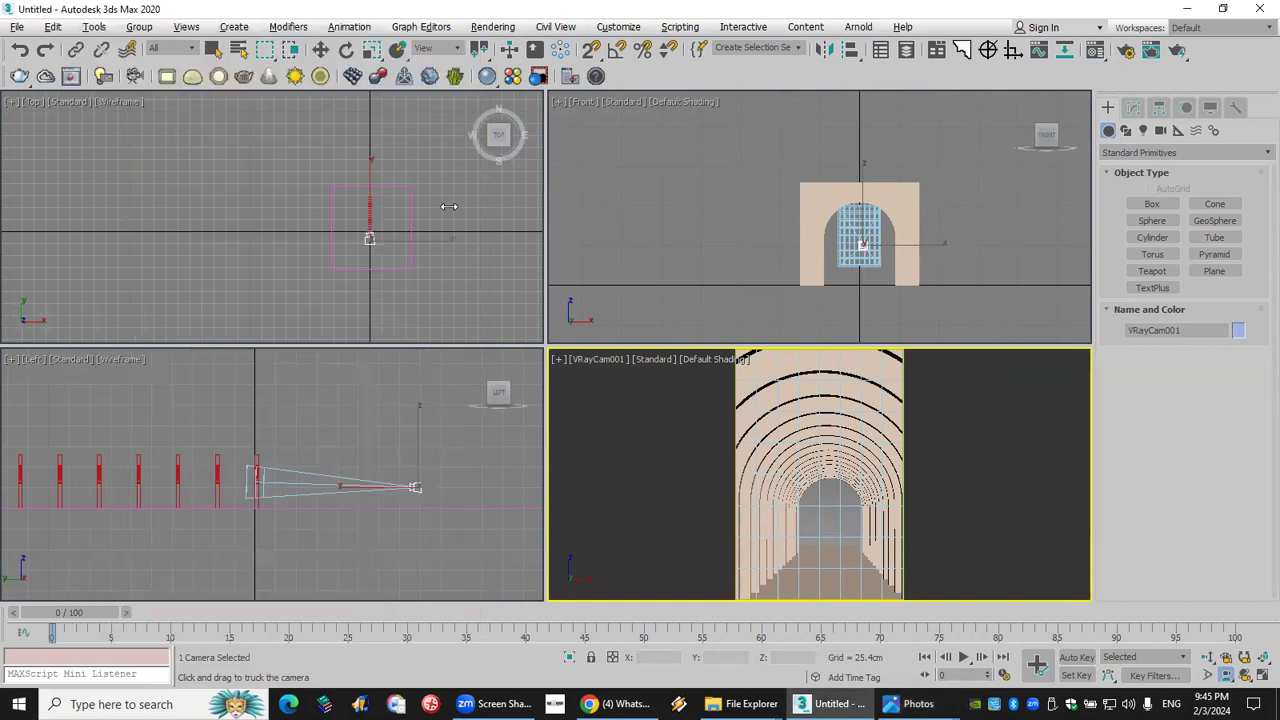
{"action": "scroll", "coordinate": [914, 266], "scroll_direction": "up", "scroll_amount": 3}
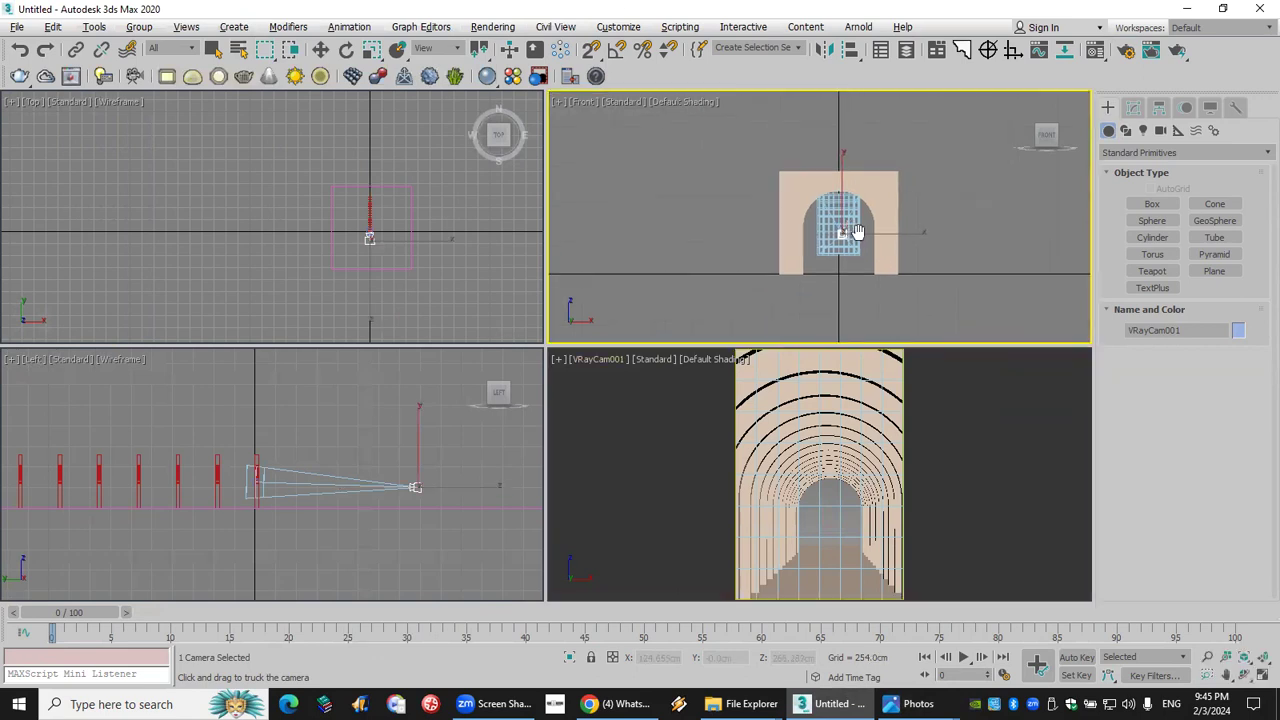
Draw a thin box panel over the arch opening in the Front viewport.
{"action": "left_click", "coordinate": [1152, 203]}
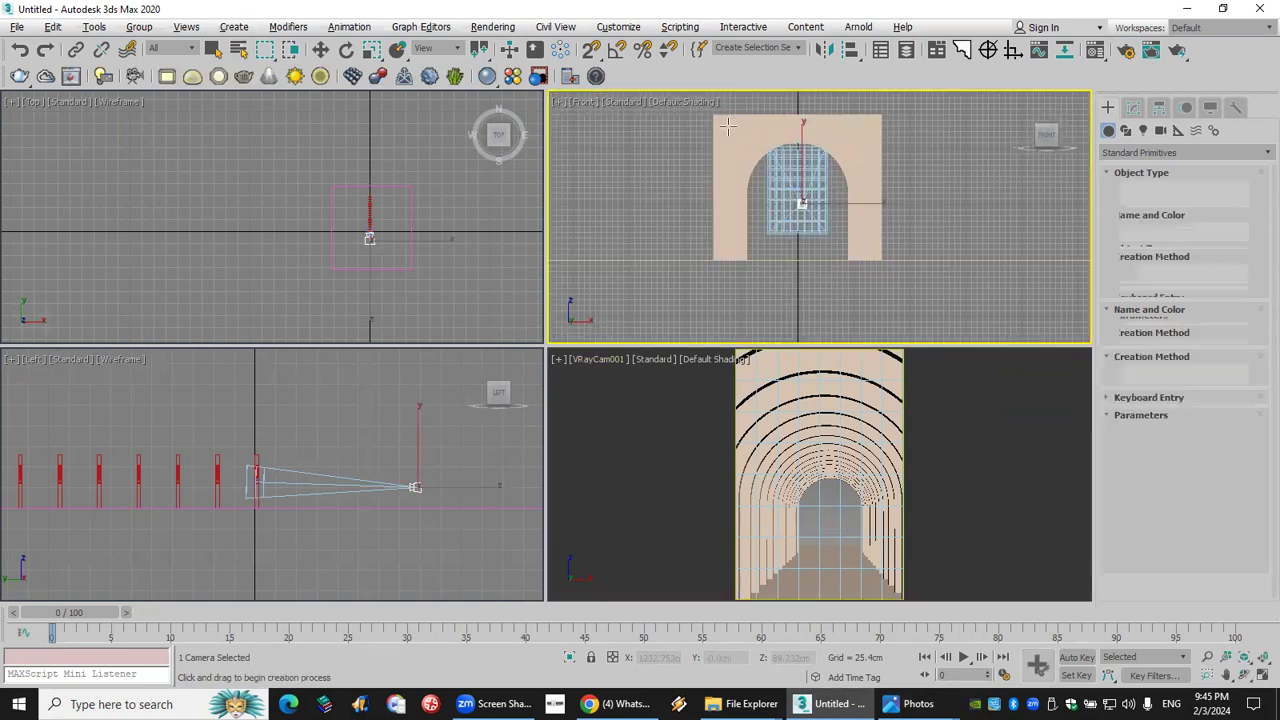
{"action": "left_click_drag", "start_coordinate": [712, 114], "coordinate": [879, 262]}
{"action": "left_click", "coordinate": [879, 262]}
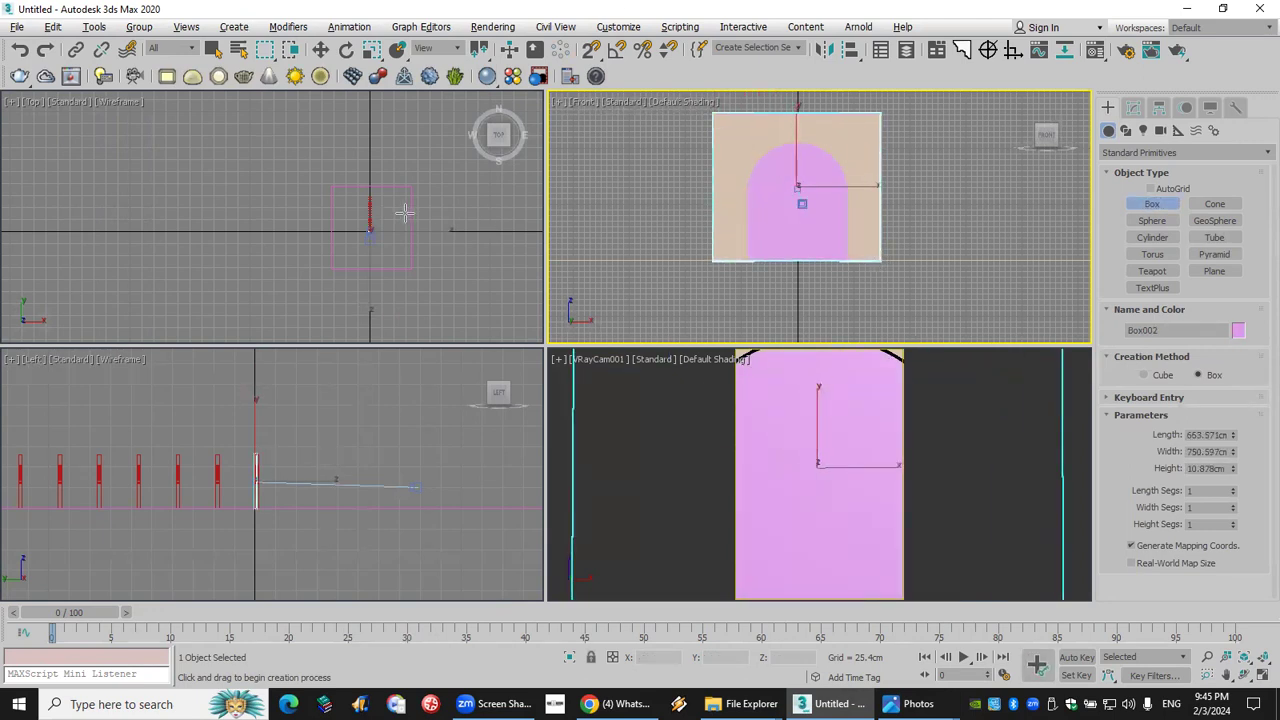
{"action": "scroll", "coordinate": [404, 212], "scroll_direction": "up", "scroll_amount": 4}
Move the box along Y in the Top view to the corridor's far end.
{"action": "key", "text": "w"}
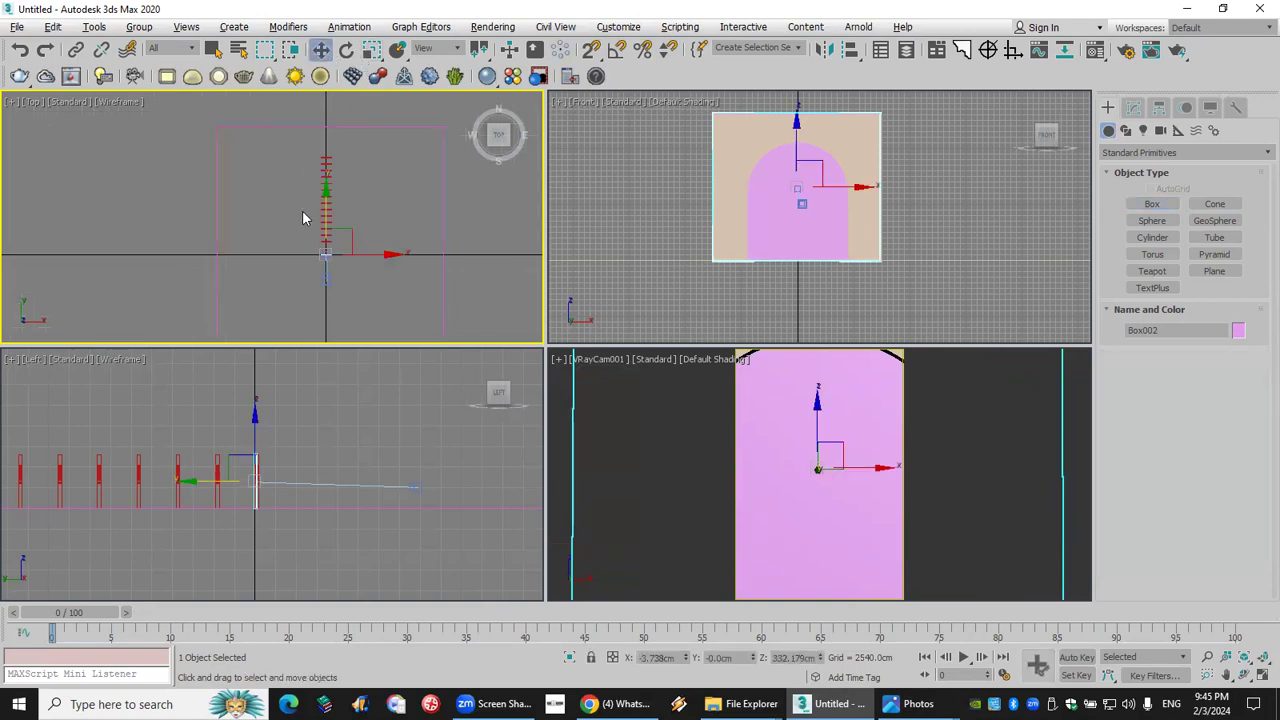
{"action": "left_click_drag", "start_coordinate": [326, 222], "coordinate": [326, 122]}
{"action": "scroll", "coordinate": [326, 122], "scroll_direction": "up", "scroll_amount": 3}
{"action": "scroll", "coordinate": [324, 121], "scroll_direction": "up", "scroll_amount": 3}
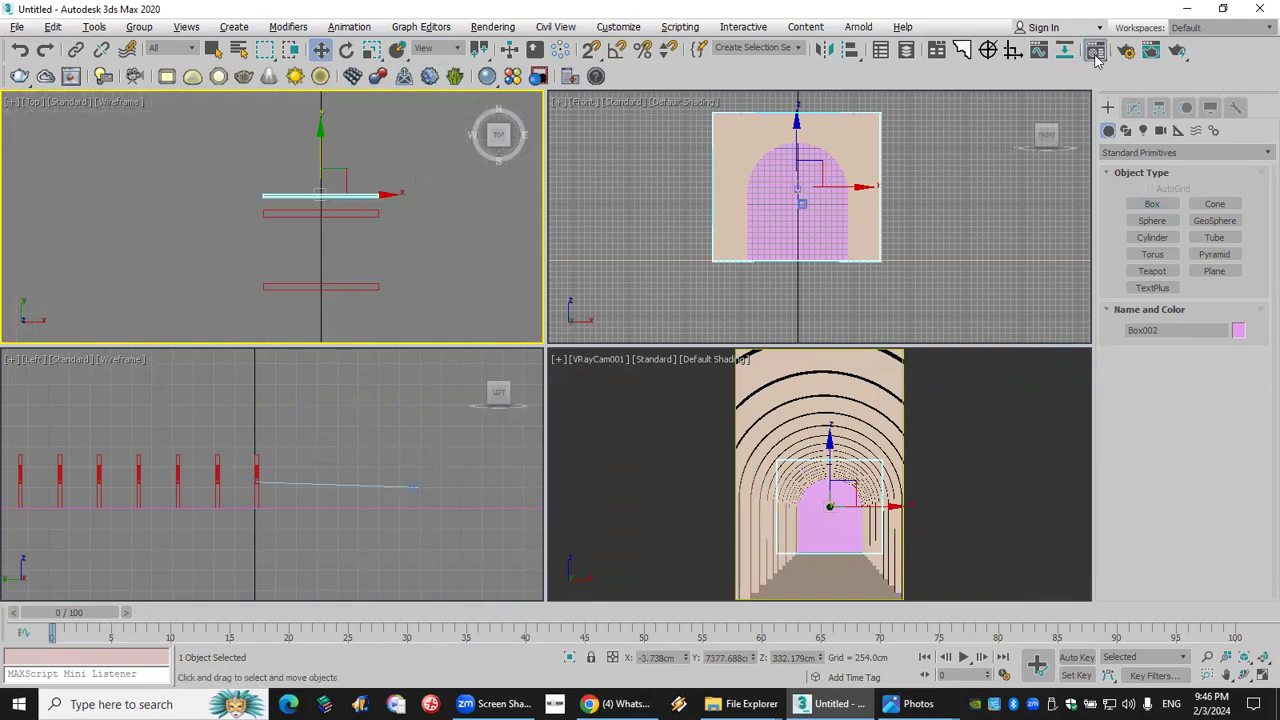
Assign the pale green VRayMtl slot to the box and make its diffuse black.
{"action": "key", "text": "m"}
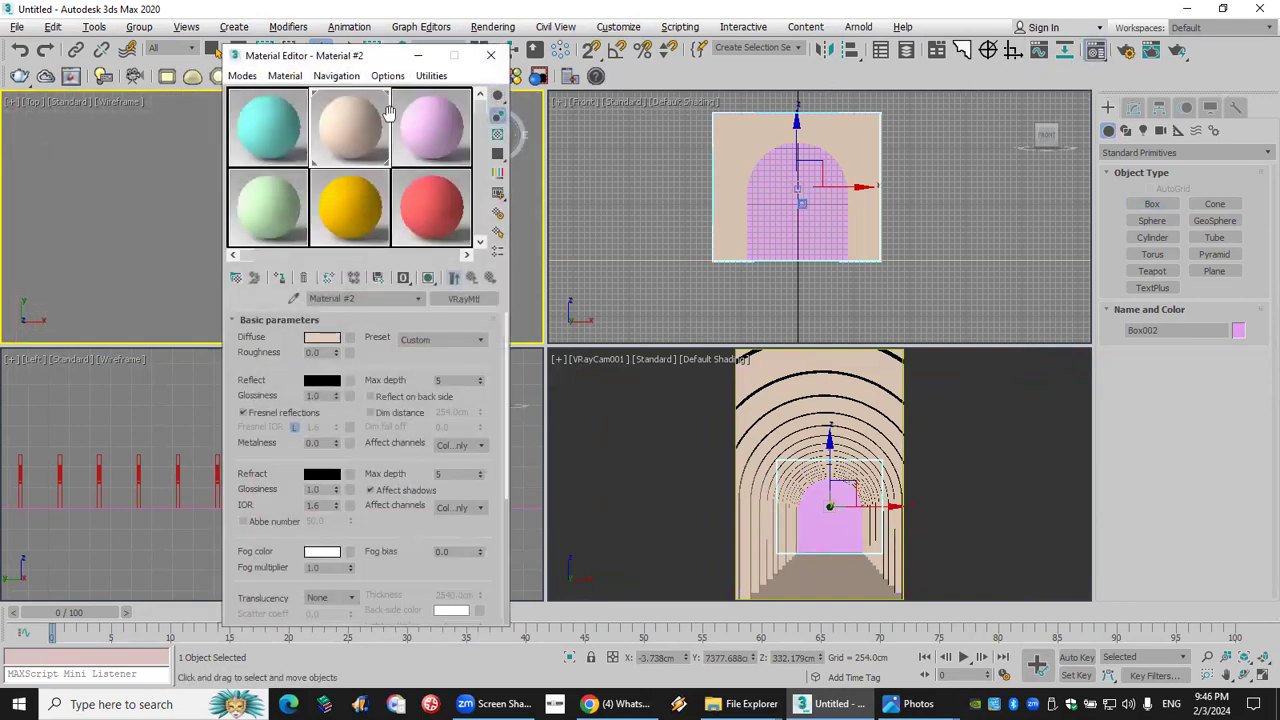
{"action": "left_click", "coordinate": [270, 205]}
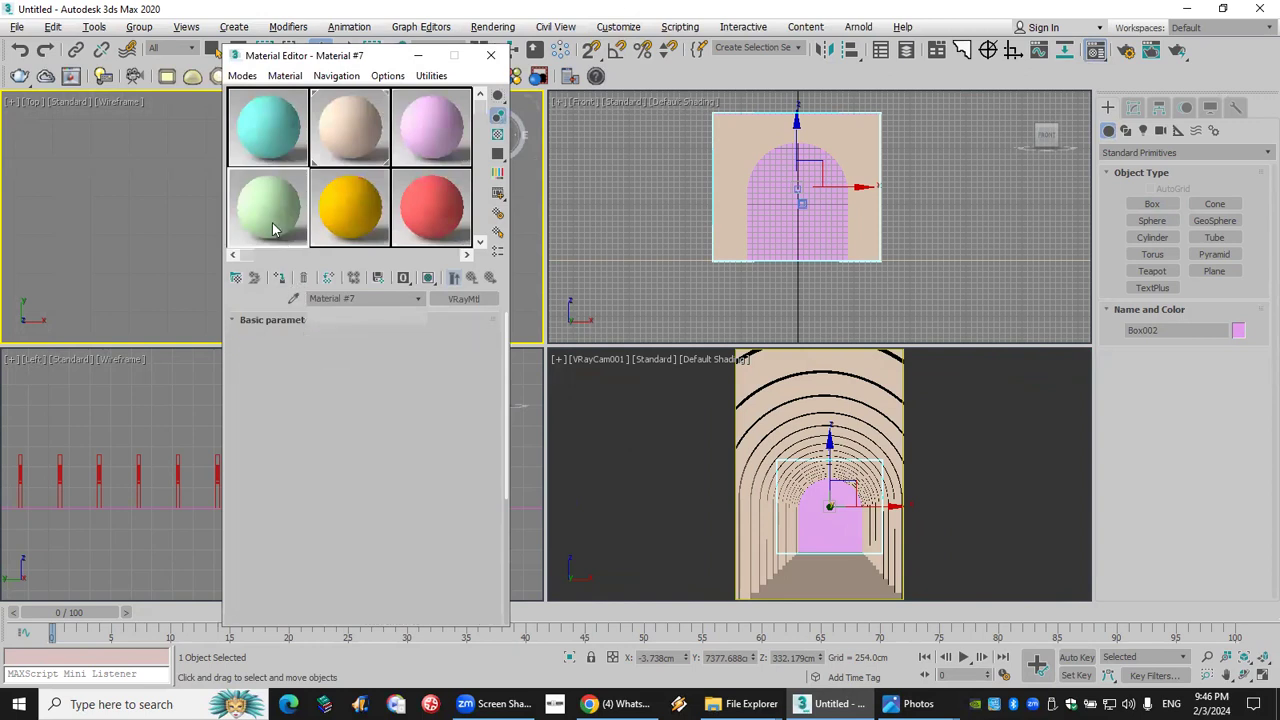
{"action": "left_click", "coordinate": [428, 278]}
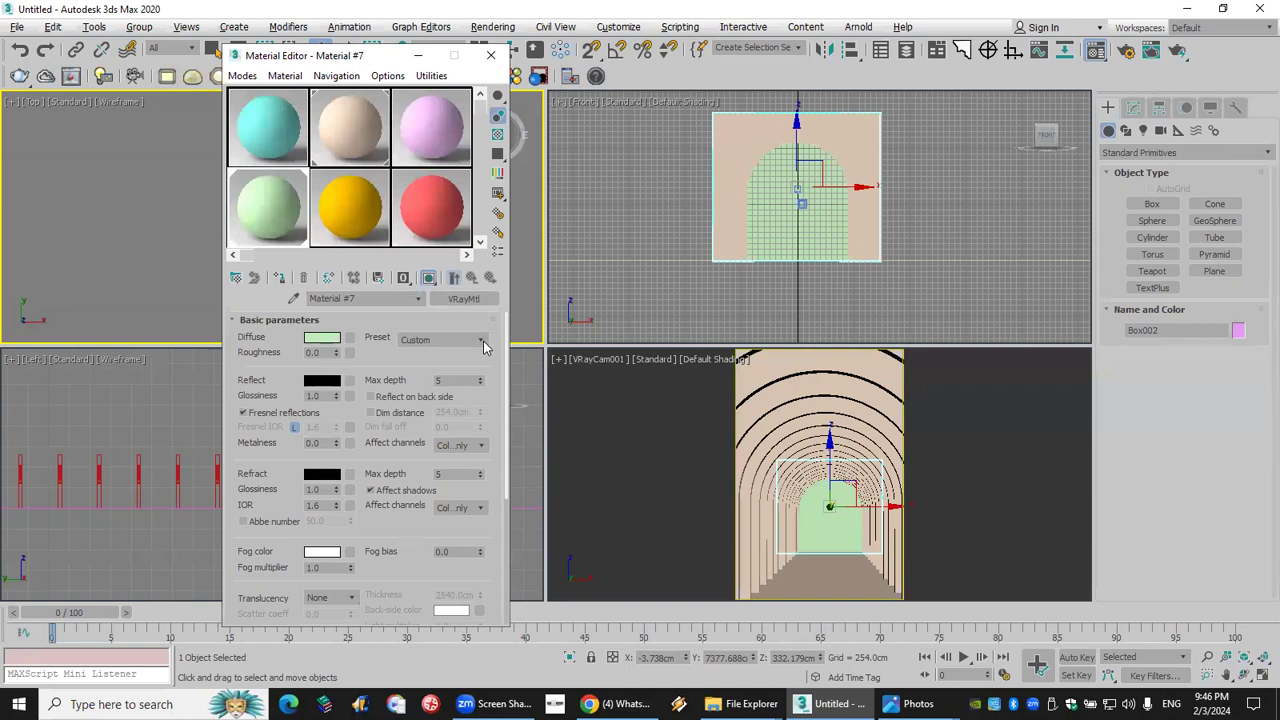
{"action": "left_click", "coordinate": [321, 338]}
{"action": "left_click_drag", "start_coordinate": [321, 205], "coordinate": [321, 227]}
{"action": "left_click", "coordinate": [592, 247]}
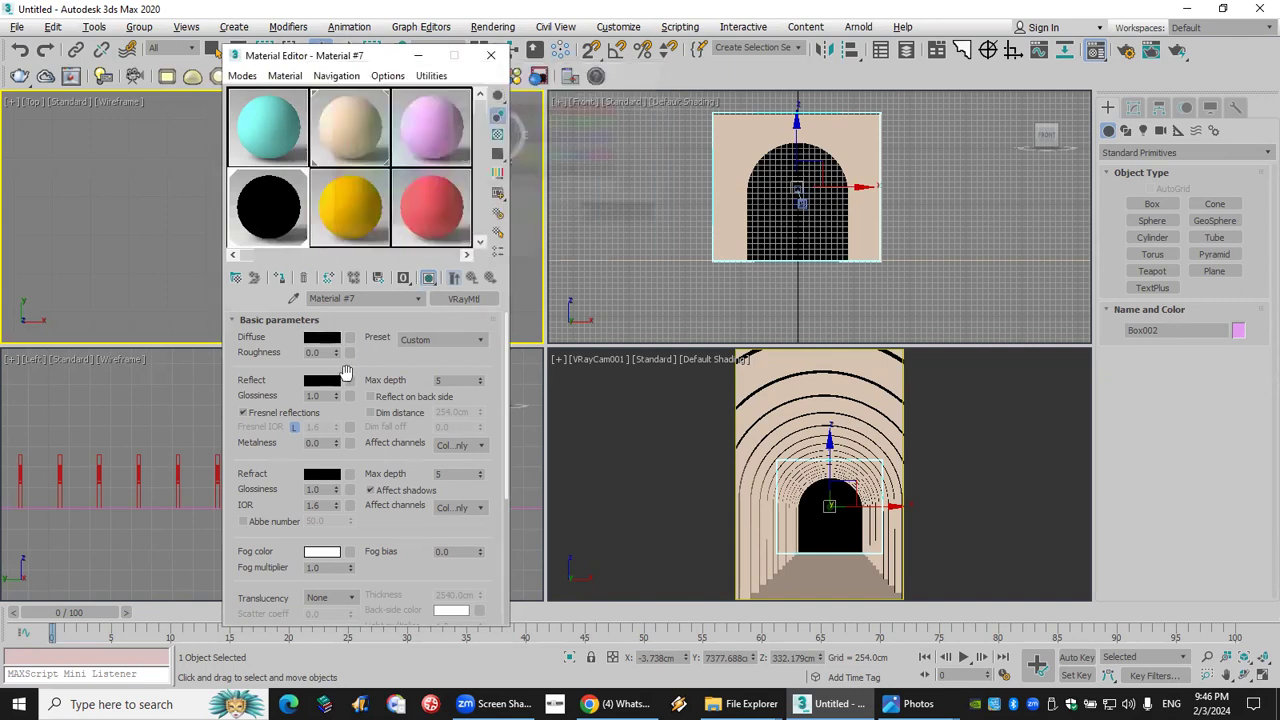
Set the reflection colour to white and turn off Fresnel reflections.
{"action": "left_click", "coordinate": [322, 383]}
{"action": "left_click_drag", "start_coordinate": [474, 187], "coordinate": [484, 230]}
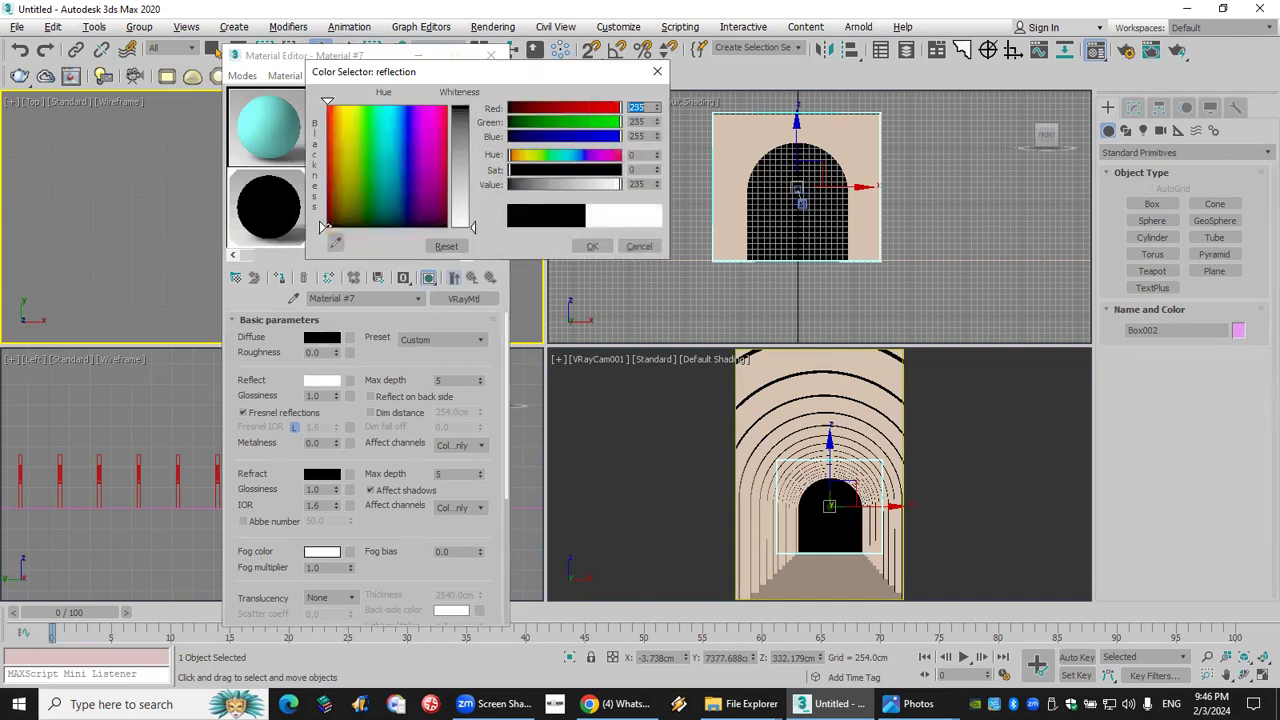
{"action": "left_click", "coordinate": [592, 246]}
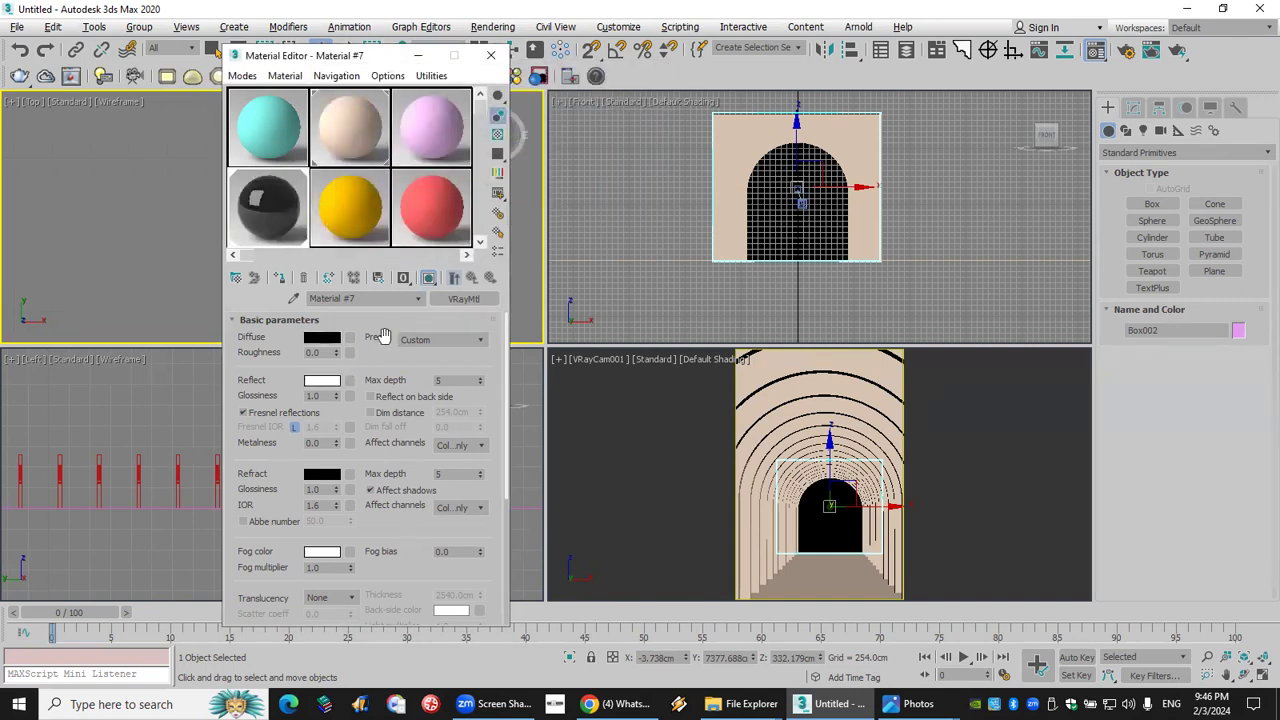
{"action": "left_click", "coordinate": [279, 418]}
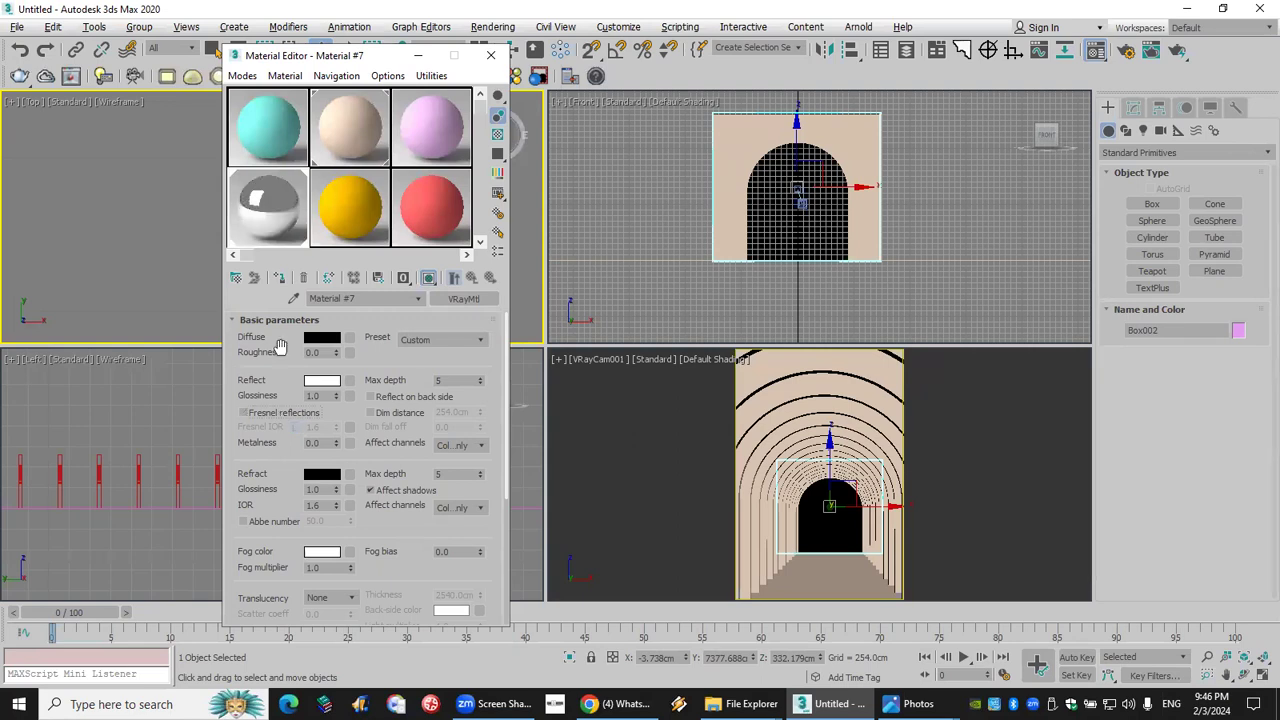
{"action": "left_click", "coordinate": [490, 55]}
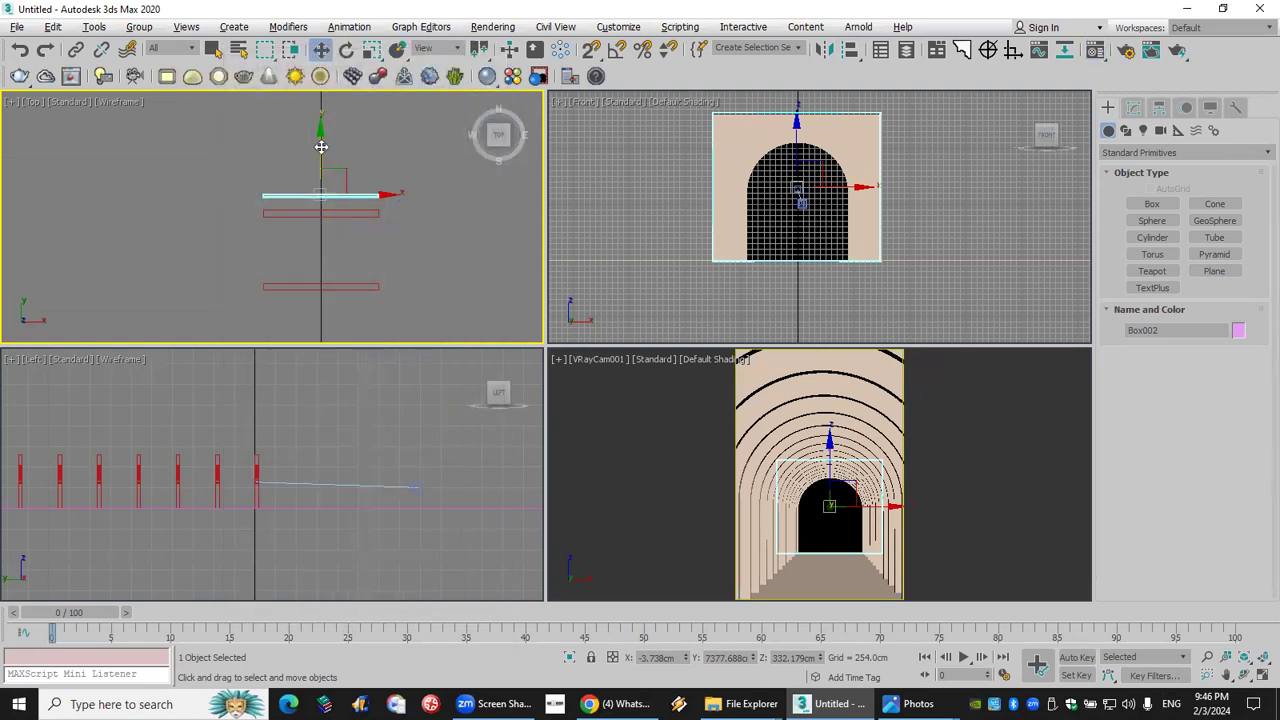
Nudge the panel slightly along Y and recheck the material.
{"action": "left_click_drag", "start_coordinate": [320, 144], "coordinate": [320, 150]}
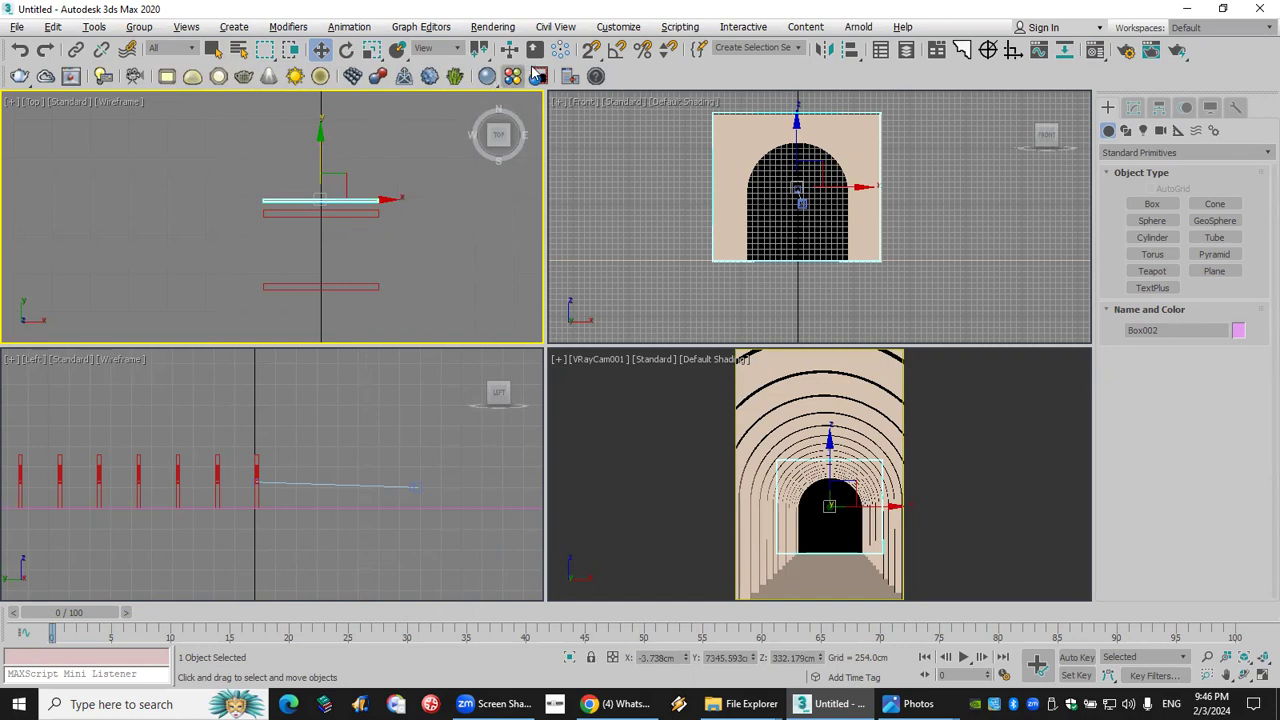
{"action": "left_click", "coordinate": [1095, 50]}
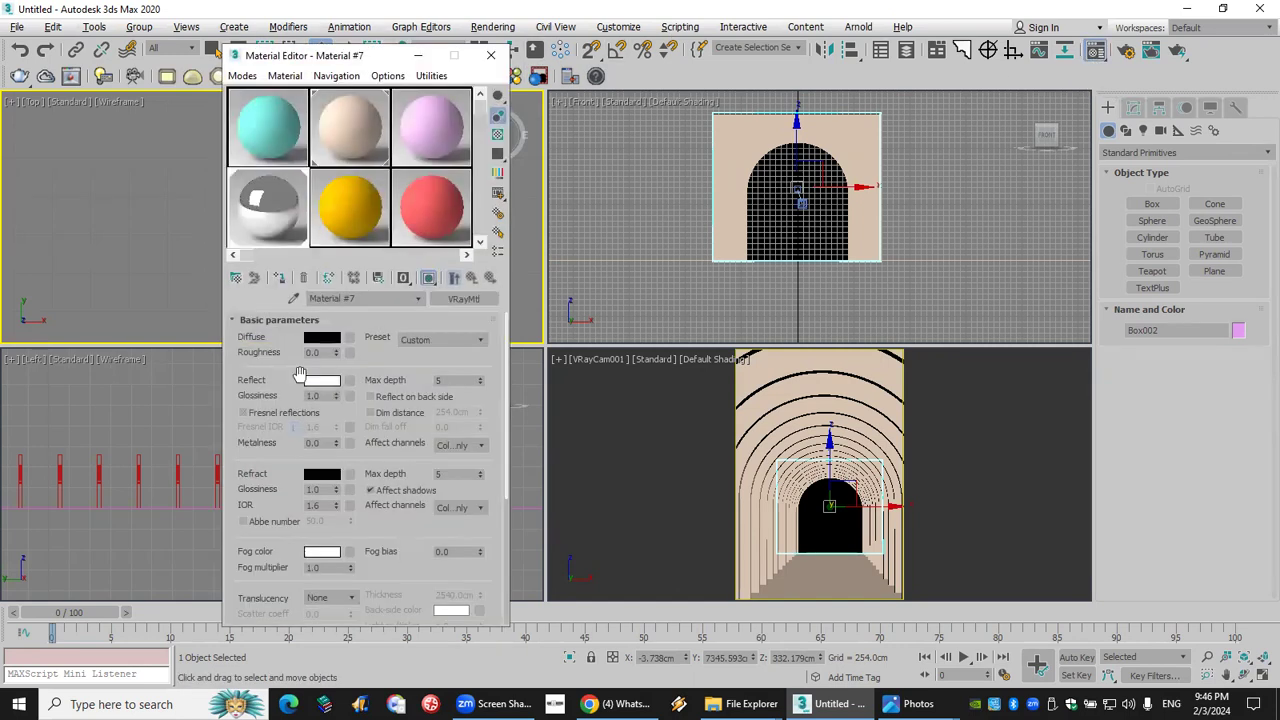
{"action": "left_click", "coordinate": [490, 55]}
{"action": "left_click", "coordinate": [346, 50]}
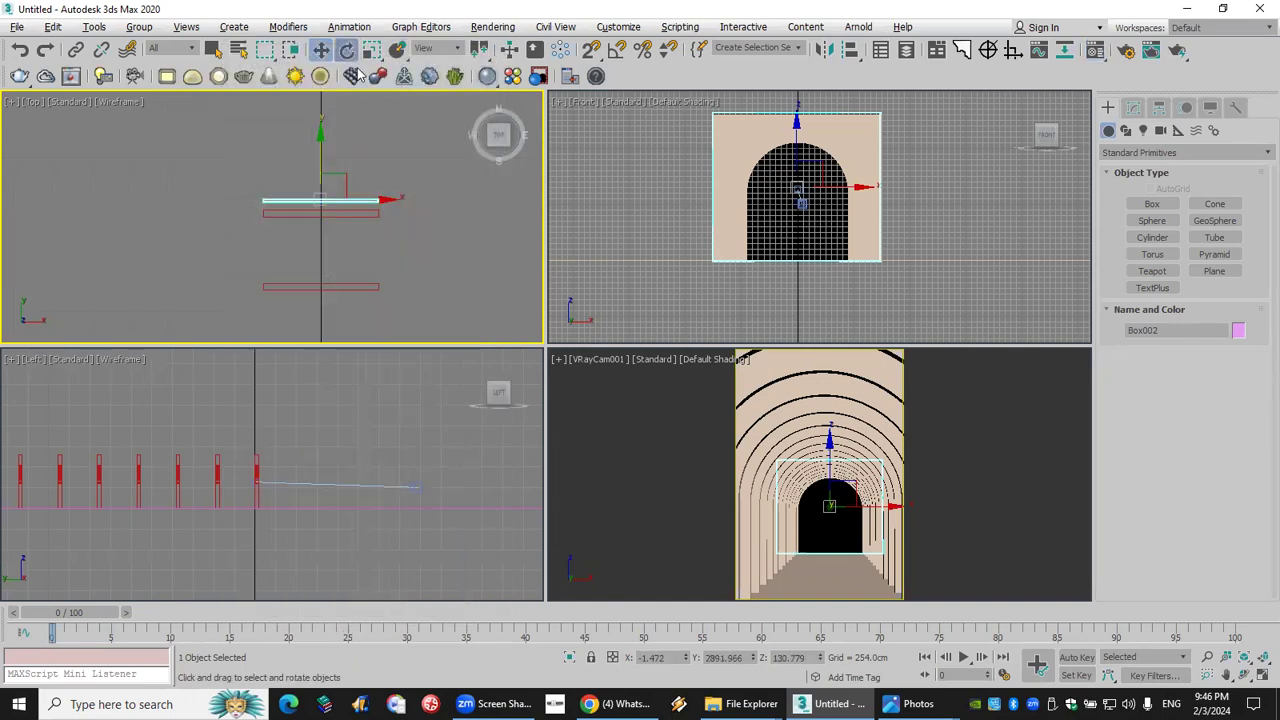
Angle the panel a few degrees in the Top view and thicken it to 39.814 cm.
{"action": "left_click_drag", "start_coordinate": [362, 156], "coordinate": [366, 151]}
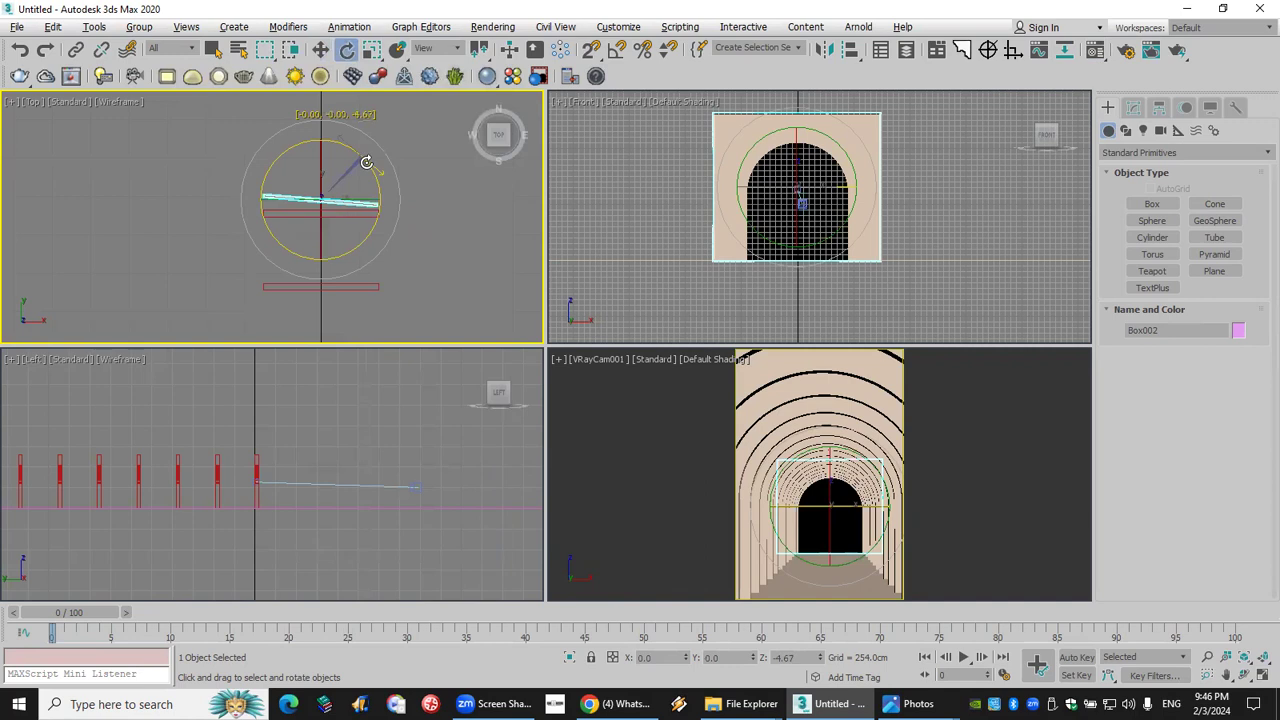
{"action": "left_click", "coordinate": [320, 50]}
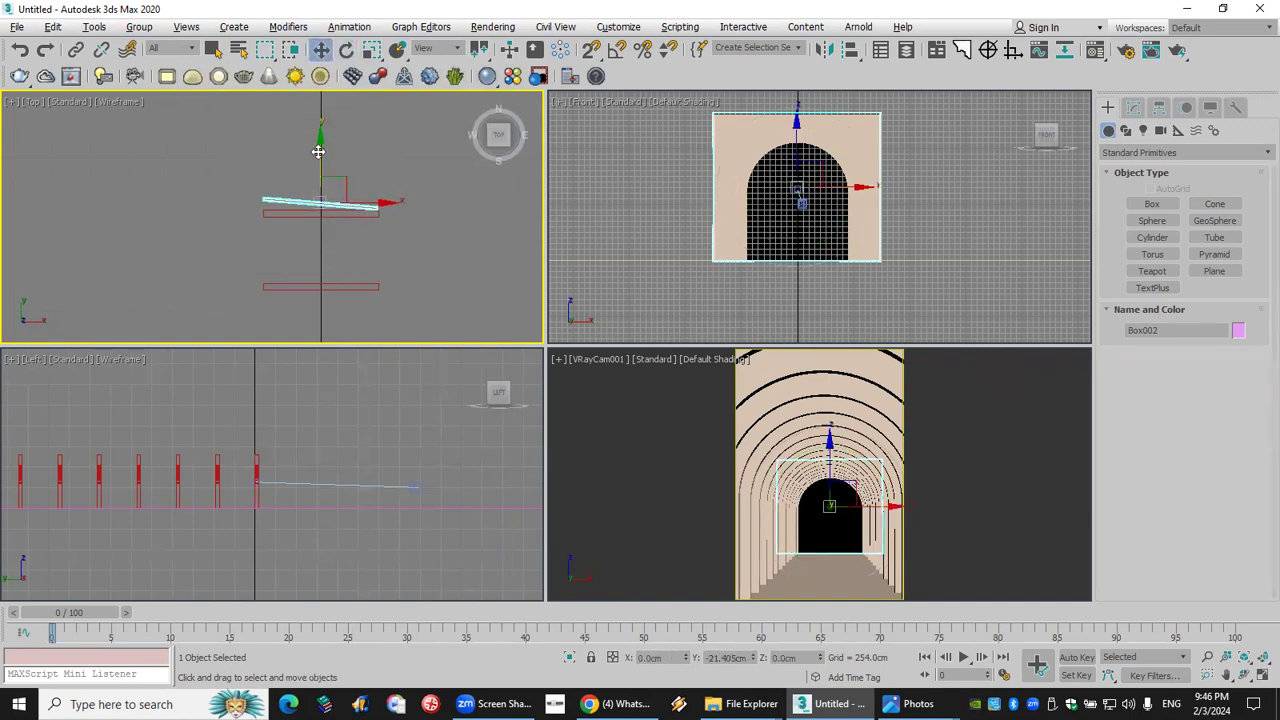
{"action": "left_click", "coordinate": [346, 50]}
{"action": "left_click_drag", "start_coordinate": [372, 180], "coordinate": [369, 160]}
{"action": "left_click", "coordinate": [1134, 108]}
{"action": "left_click_drag", "start_coordinate": [1233, 462], "coordinate": [1185, 250]}
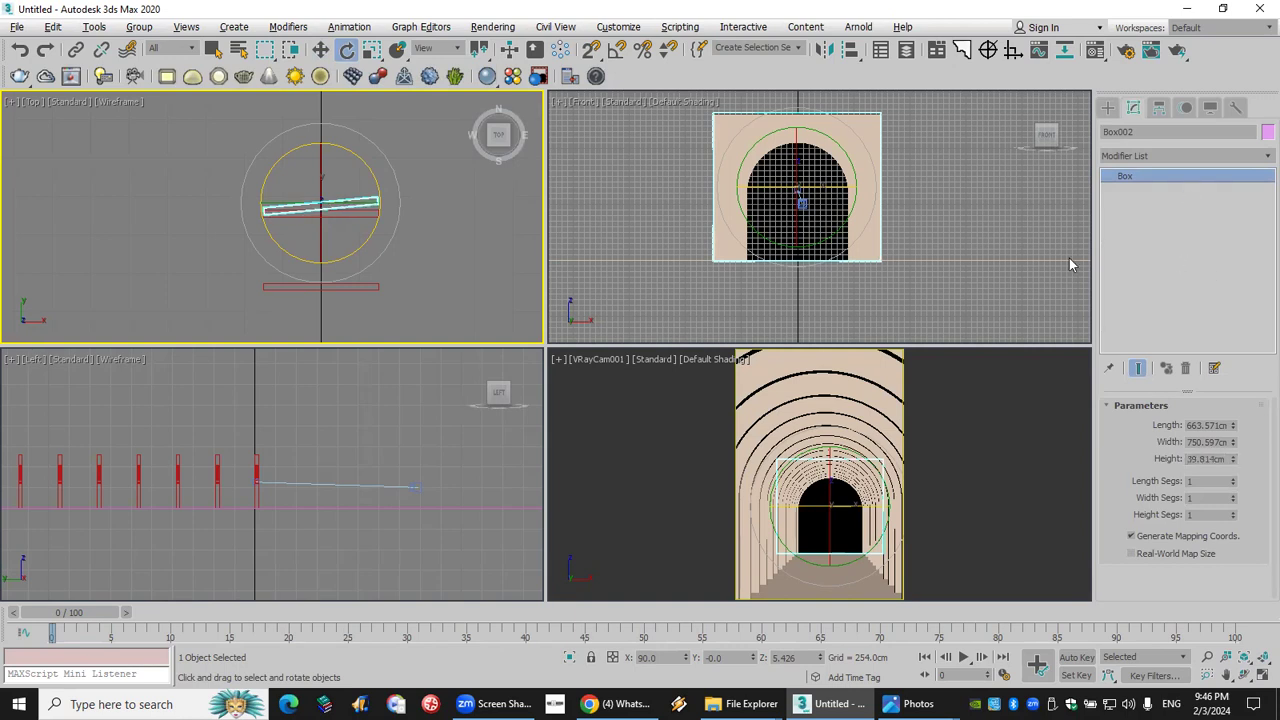
{"action": "left_click_drag", "start_coordinate": [366, 164], "coordinate": [373, 166]}
Preview the camera view with V-Ray Viewport IPR, then turn it off.
{"action": "left_click", "coordinate": [670, 360]}
{"action": "left_click", "coordinate": [700, 389]}
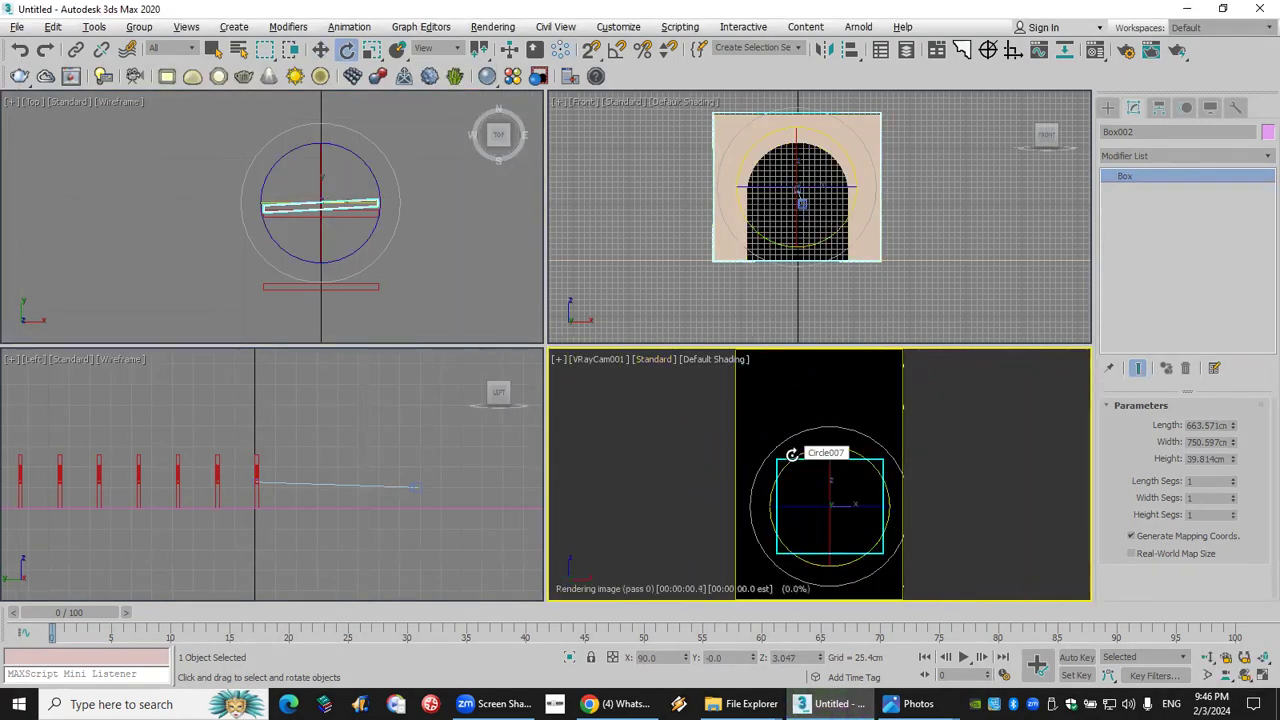
{"action": "left_click", "coordinate": [792, 455]}
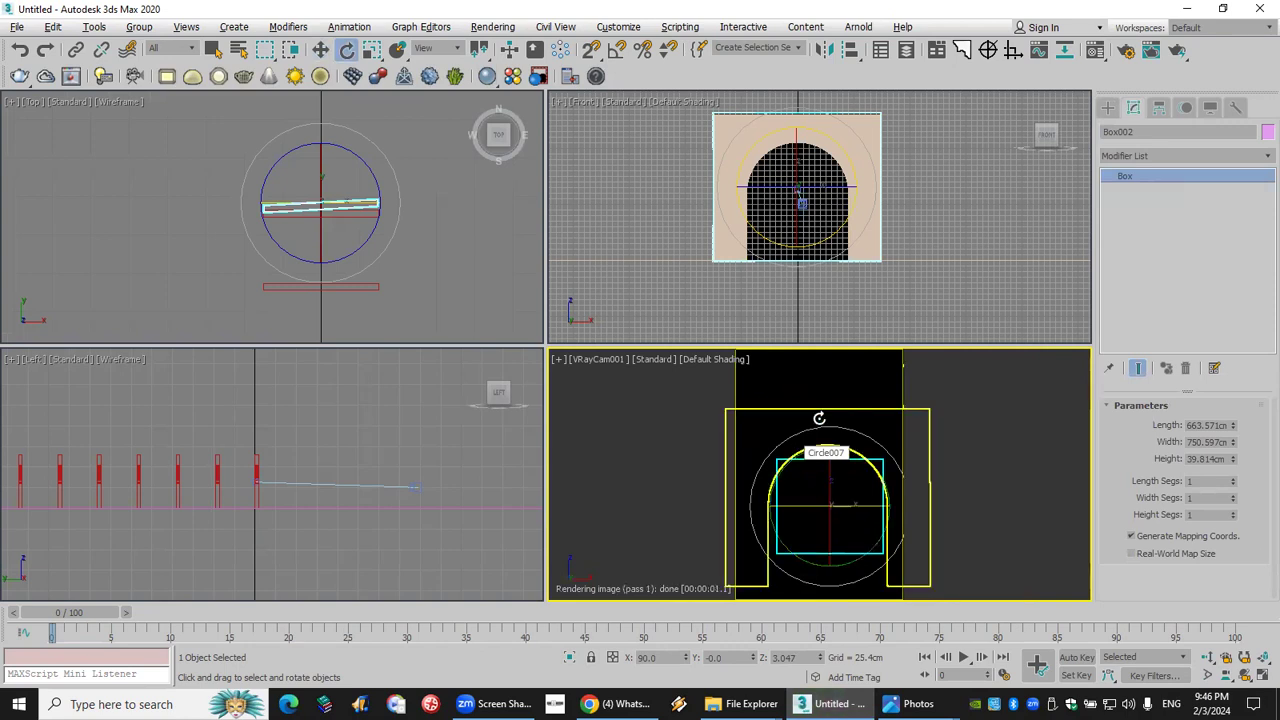
{"action": "left_click", "coordinate": [670, 360]}
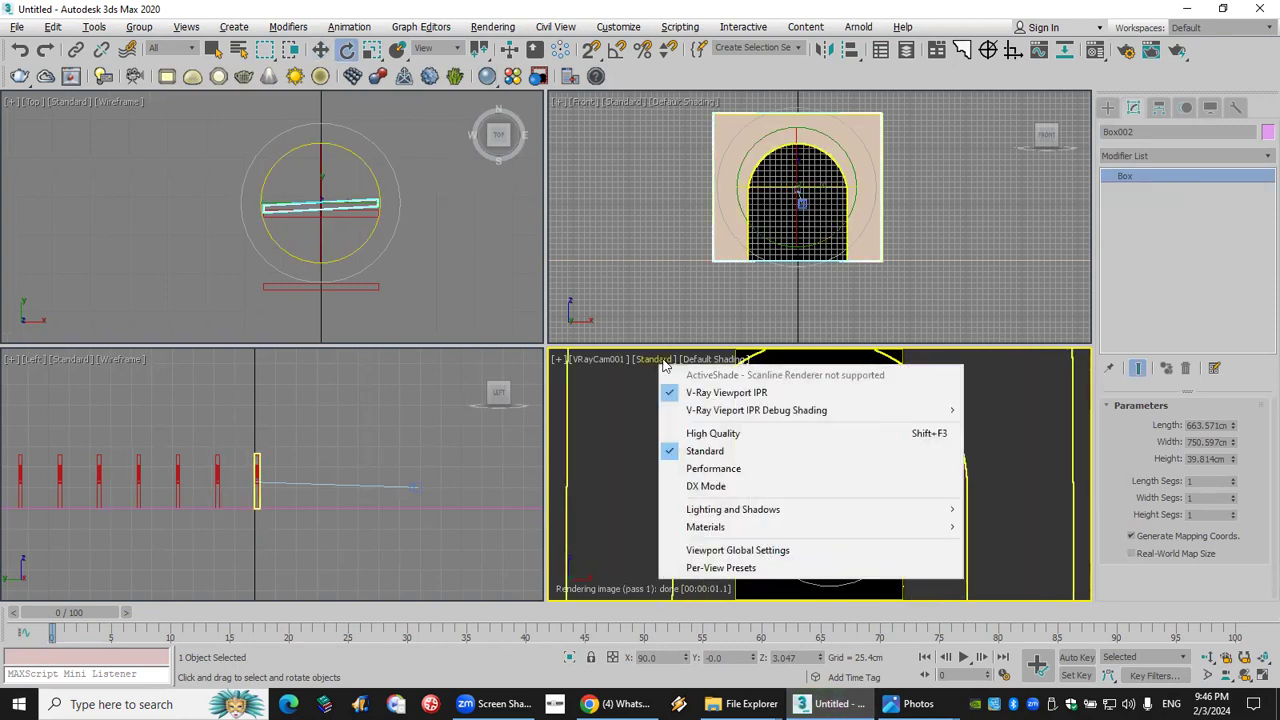
{"action": "left_click", "coordinate": [732, 392]}
{"action": "scroll", "coordinate": [410, 245], "scroll_direction": "down", "scroll_amount": 5}
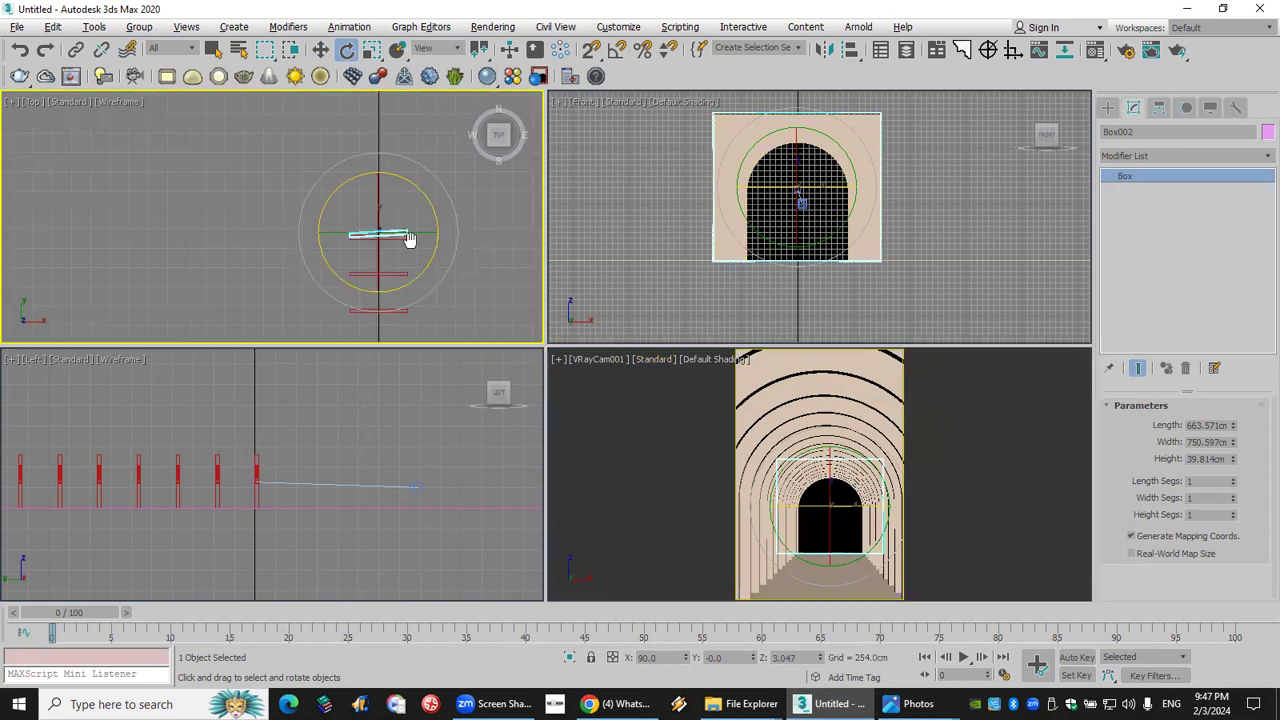
{"action": "middle_click_drag", "start_coordinate": [408, 251], "coordinate": [349, 183]}
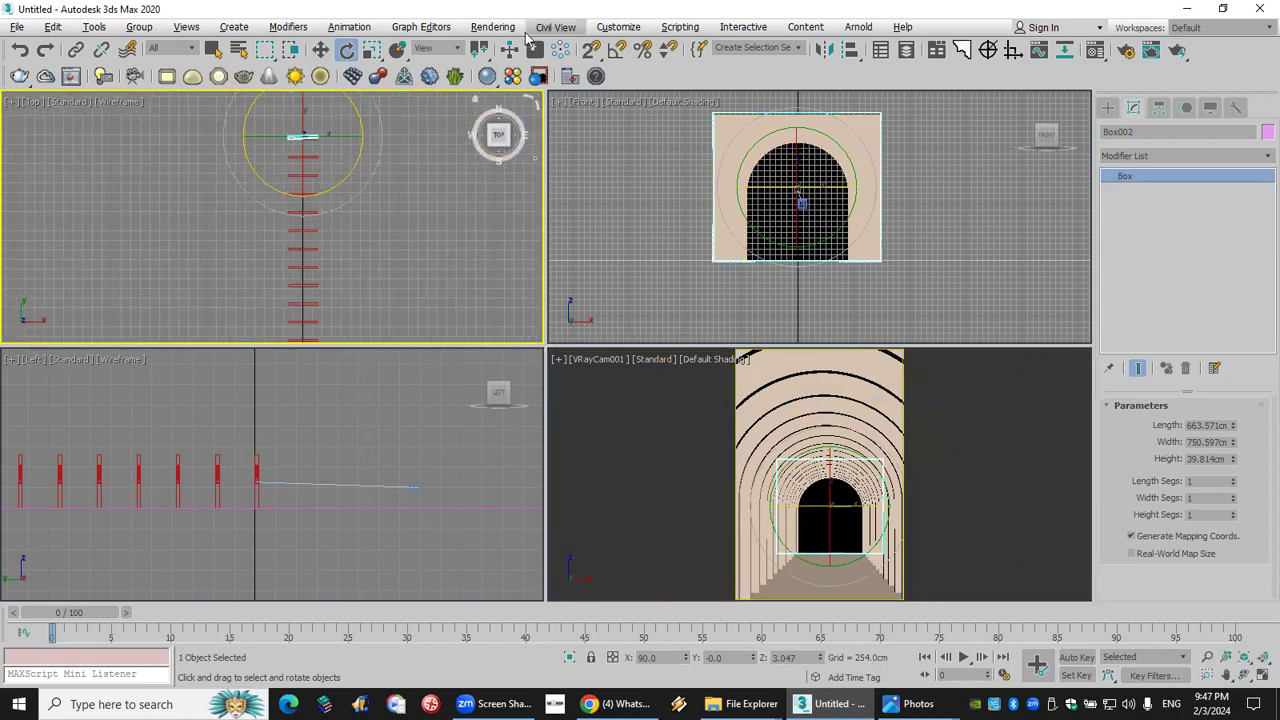
Open Render Setup with its 800 × 1200 output and show the render presets list.
{"action": "left_click", "coordinate": [493, 27]}
{"action": "left_click", "coordinate": [545, 109]}
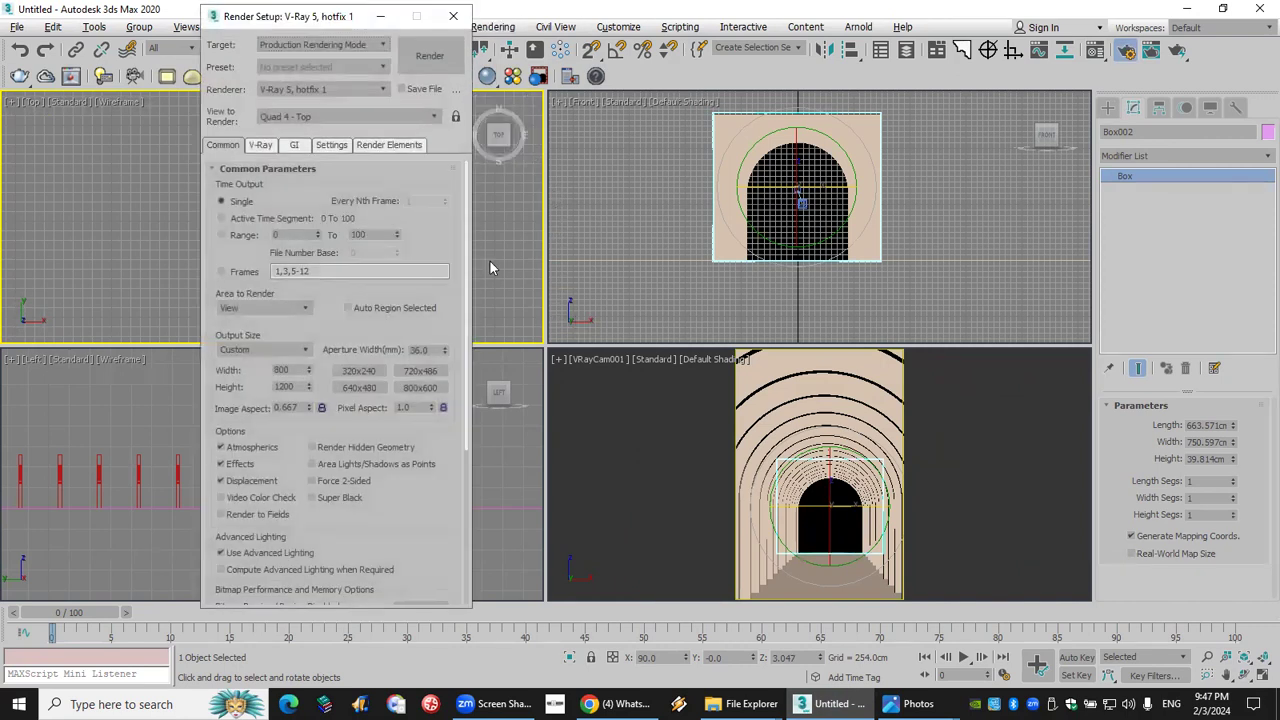
{"action": "left_click", "coordinate": [328, 66]}
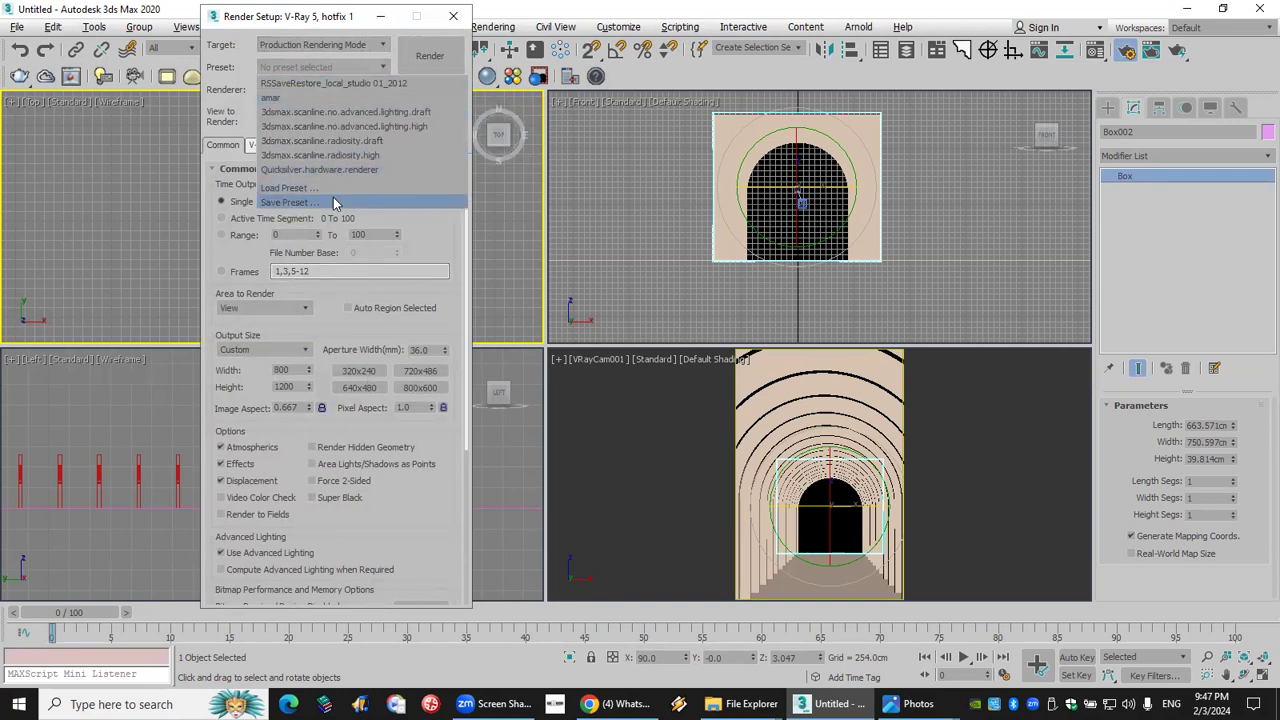
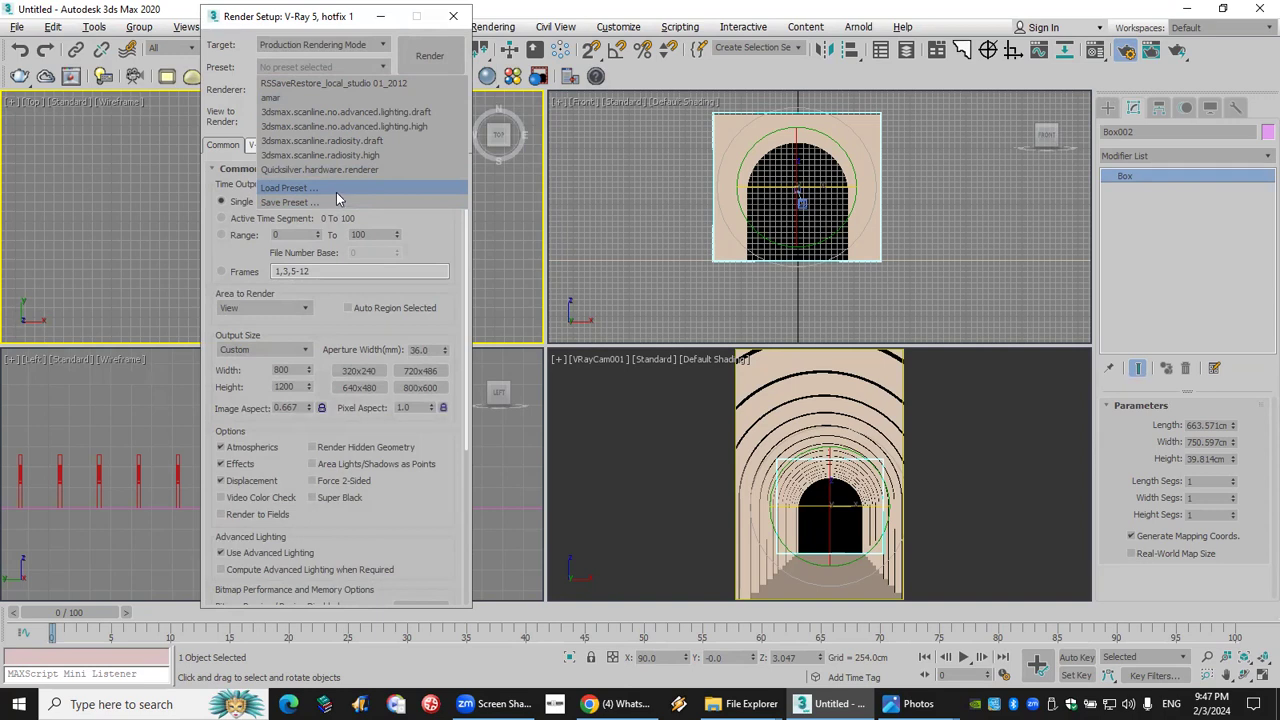
Switch the V-Ray image sampler to Bucket with max subdivs 2.
{"action": "left_click", "coordinate": [438, 223]}
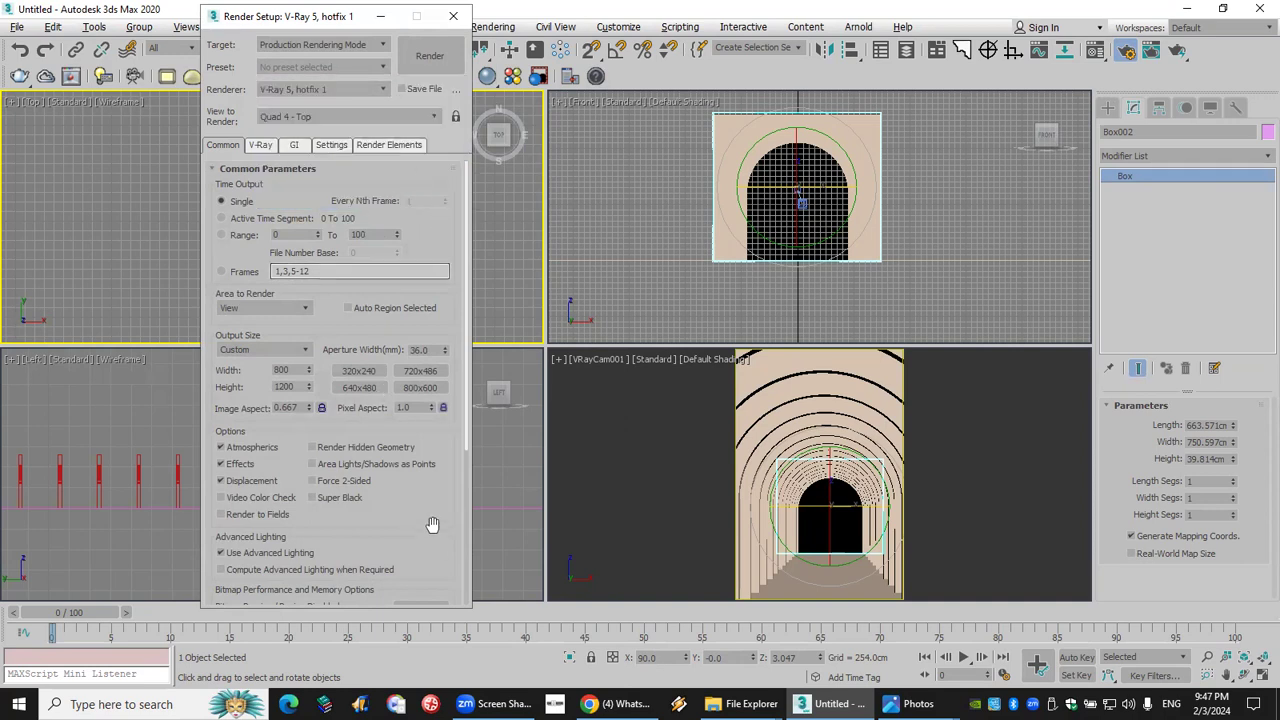
{"action": "left_click", "coordinate": [260, 145]}
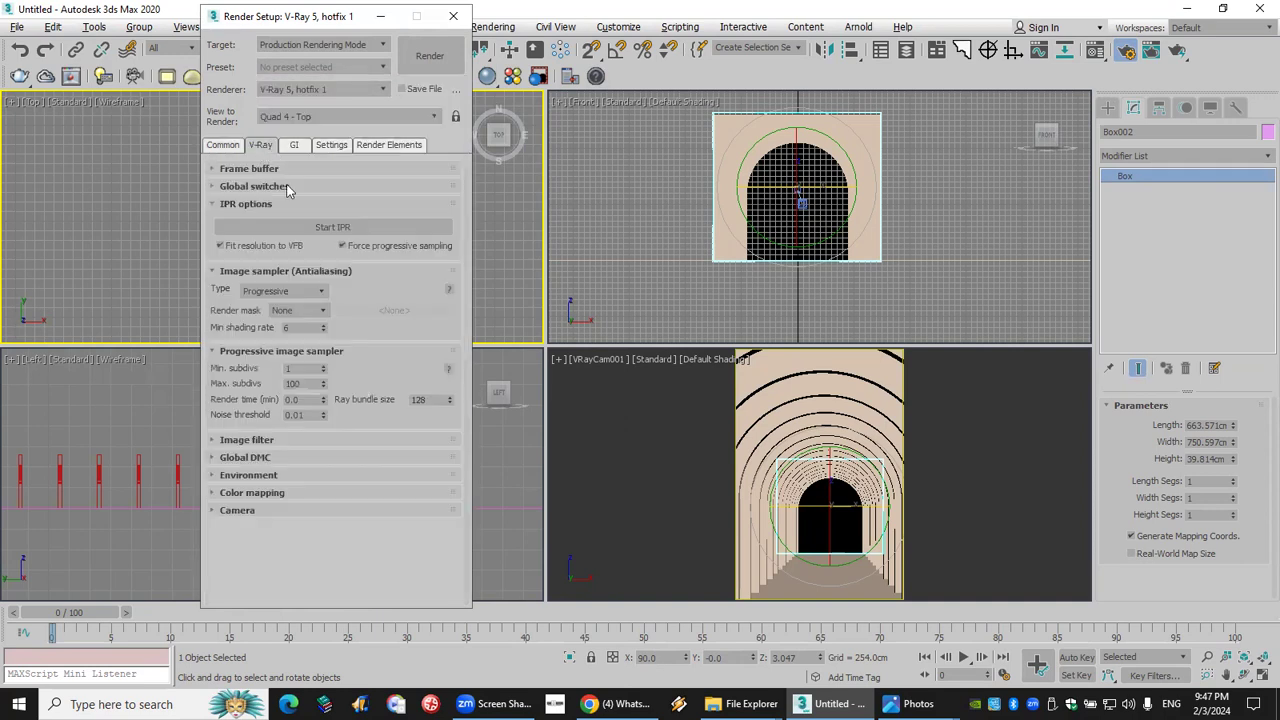
{"action": "left_click", "coordinate": [298, 292]}
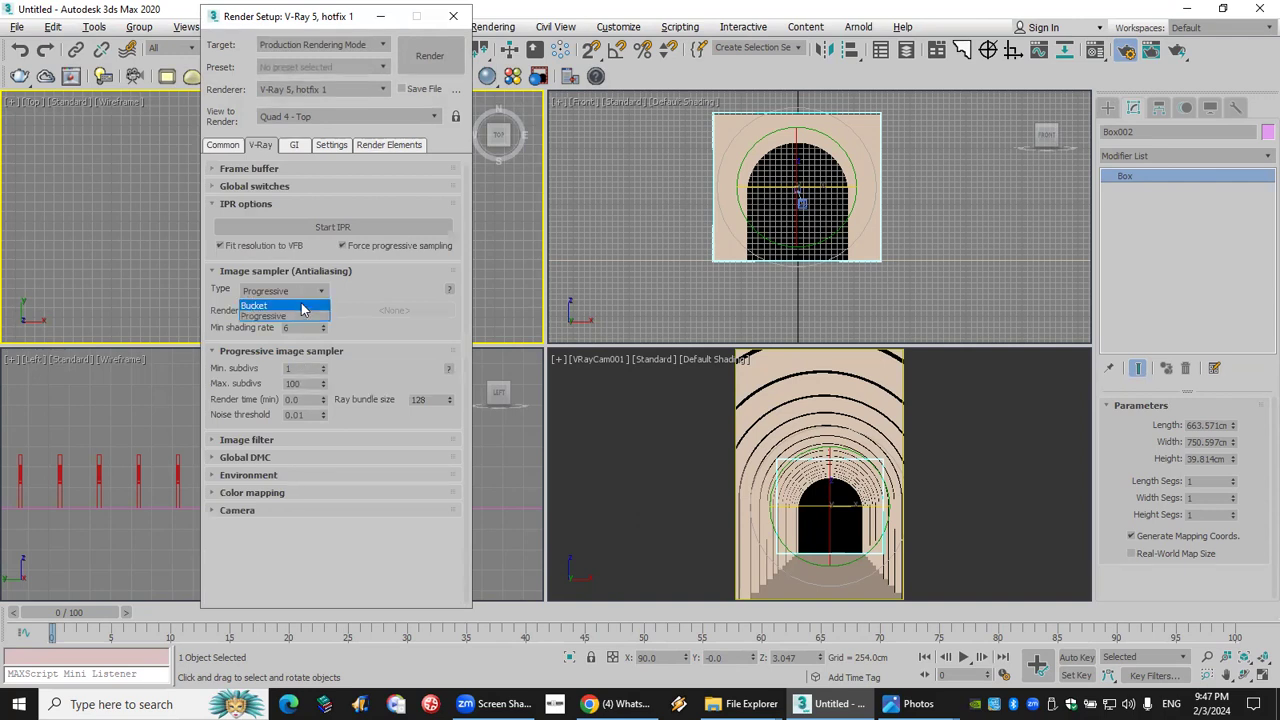
{"action": "left_click", "coordinate": [303, 306]}
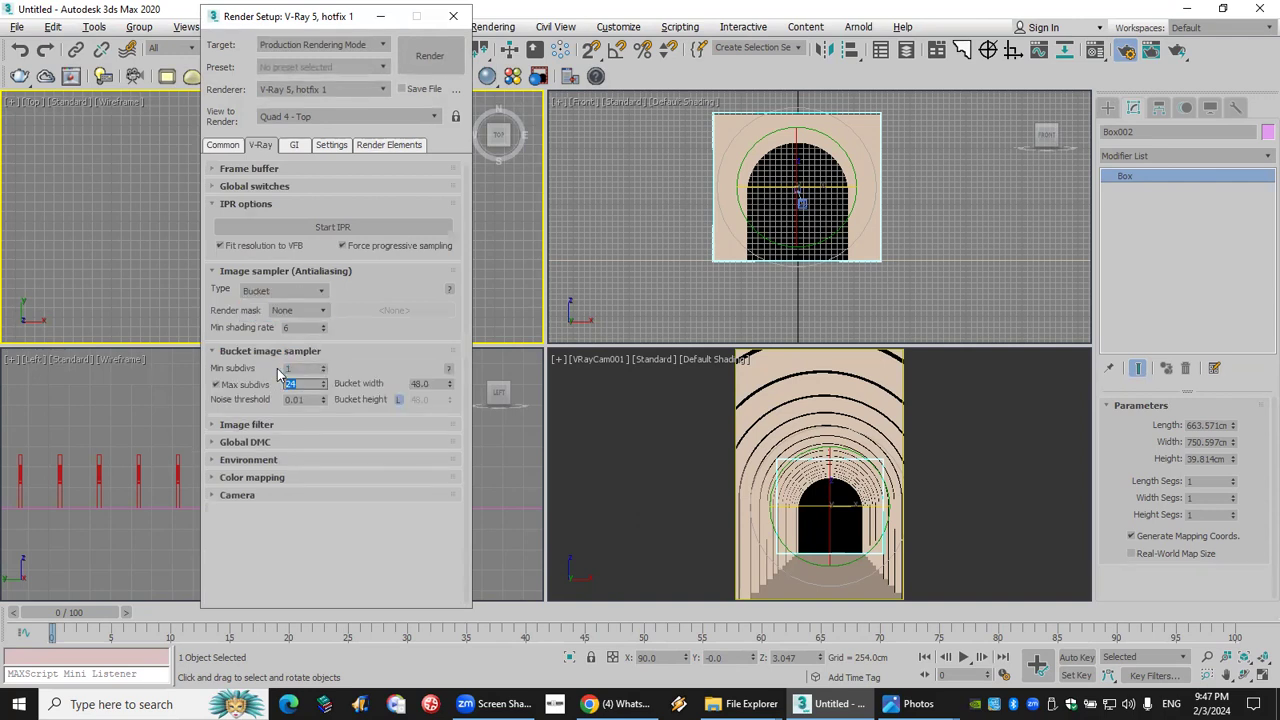
{"action": "type", "text": "2"}
Use Irradiance map at Very low as primary GI and Light cache with subdivs 1 as secondary.
{"action": "left_click", "coordinate": [295, 148]}
{"action": "left_click", "coordinate": [337, 205]}
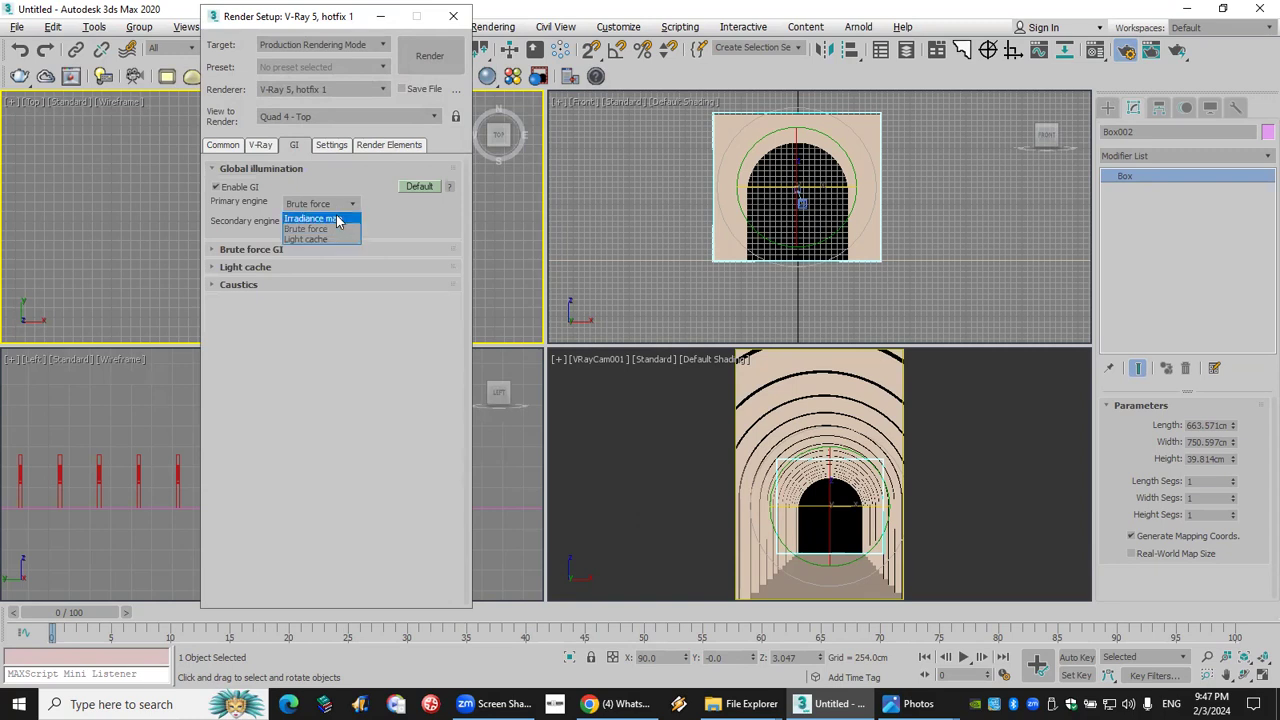
{"action": "left_click", "coordinate": [320, 216]}
{"action": "left_click", "coordinate": [337, 226]}
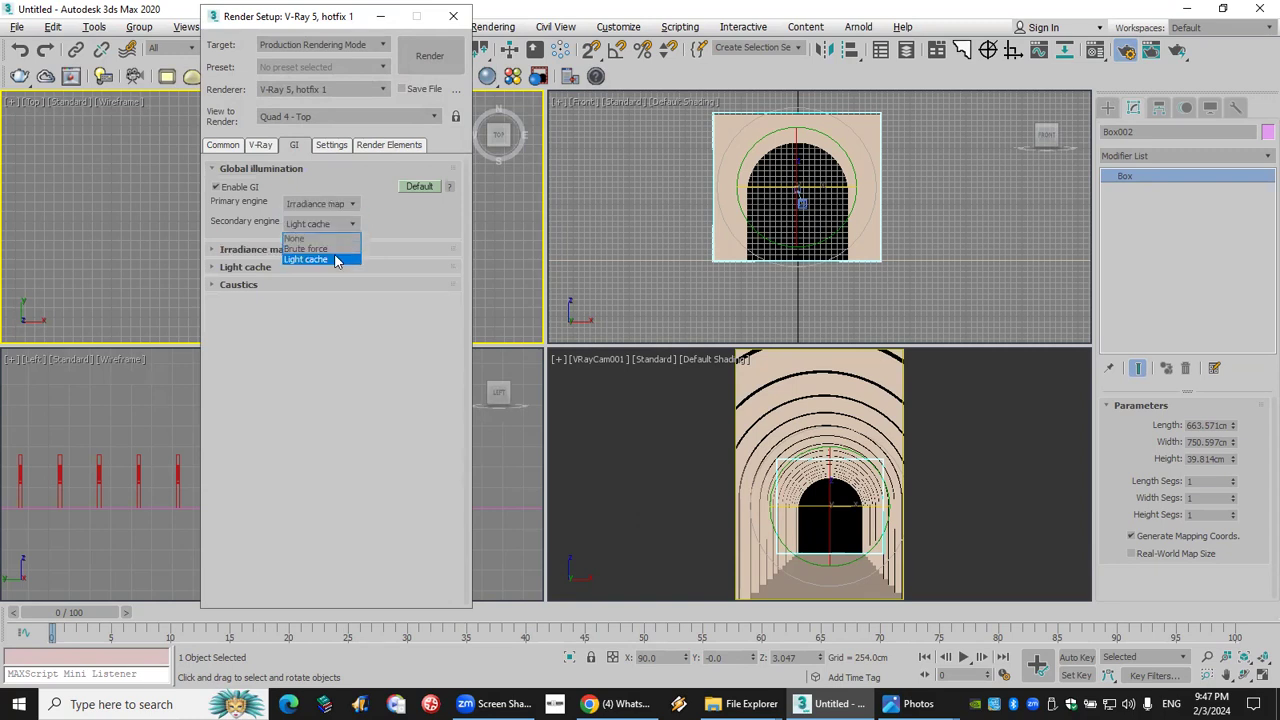
{"action": "left_click", "coordinate": [330, 252]}
{"action": "left_click", "coordinate": [339, 269]}
{"action": "left_click", "coordinate": [300, 289]}
{"action": "left_click", "coordinate": [361, 478]}
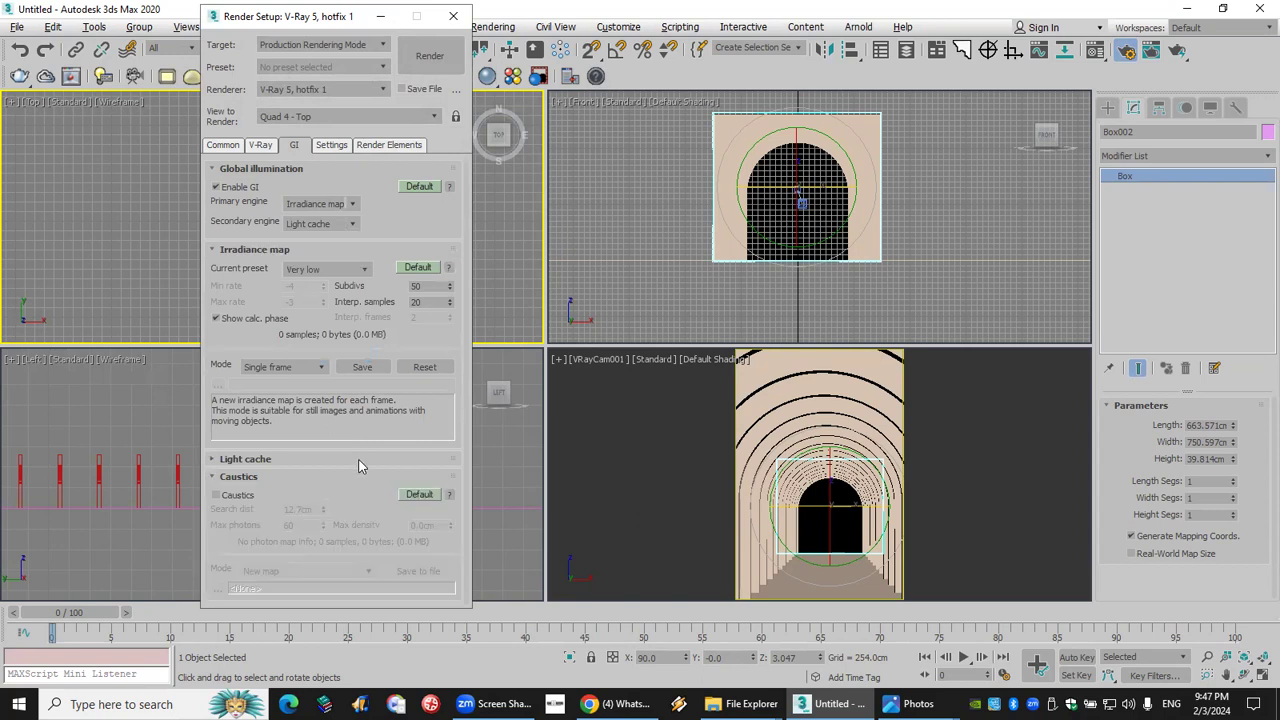
{"action": "left_click", "coordinate": [361, 466]}
{"action": "left_click_drag", "start_coordinate": [320, 444], "coordinate": [185, 442]}
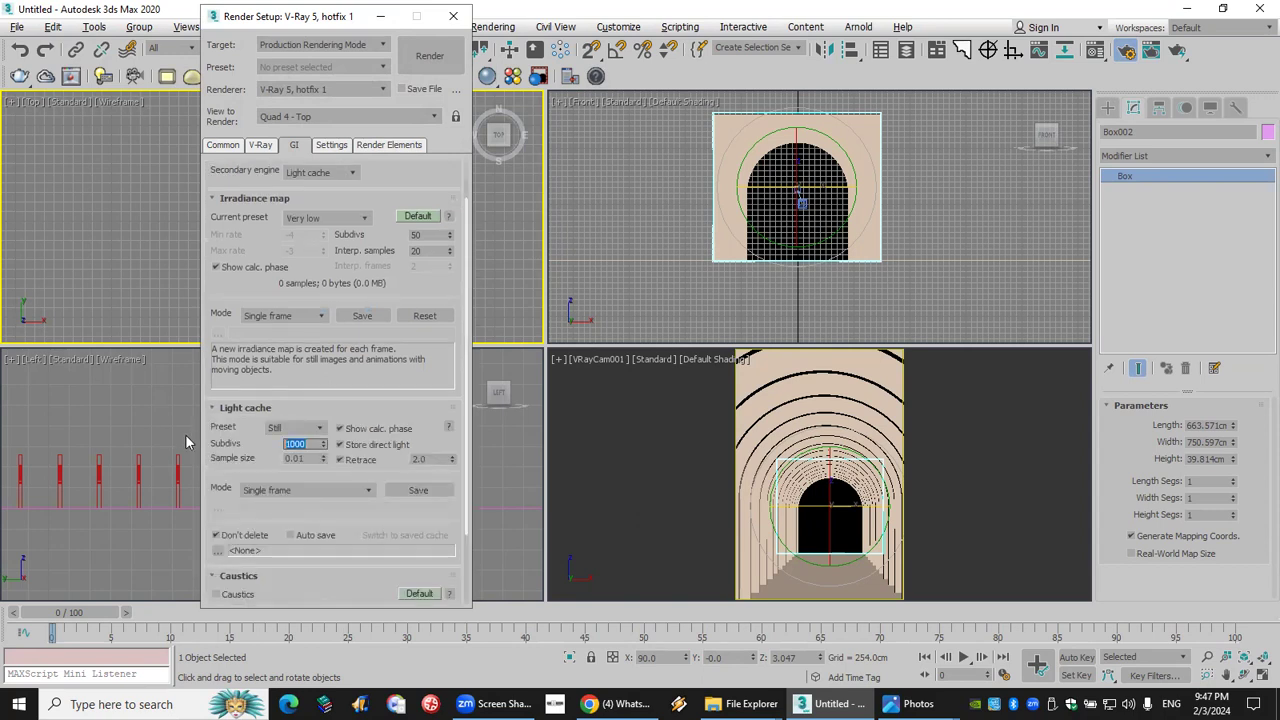
{"action": "type", "text": "1"}
Set color mapping to color mapping and gamma mode with gamma 1, then close Render Setup.
{"action": "left_click", "coordinate": [260, 146]}
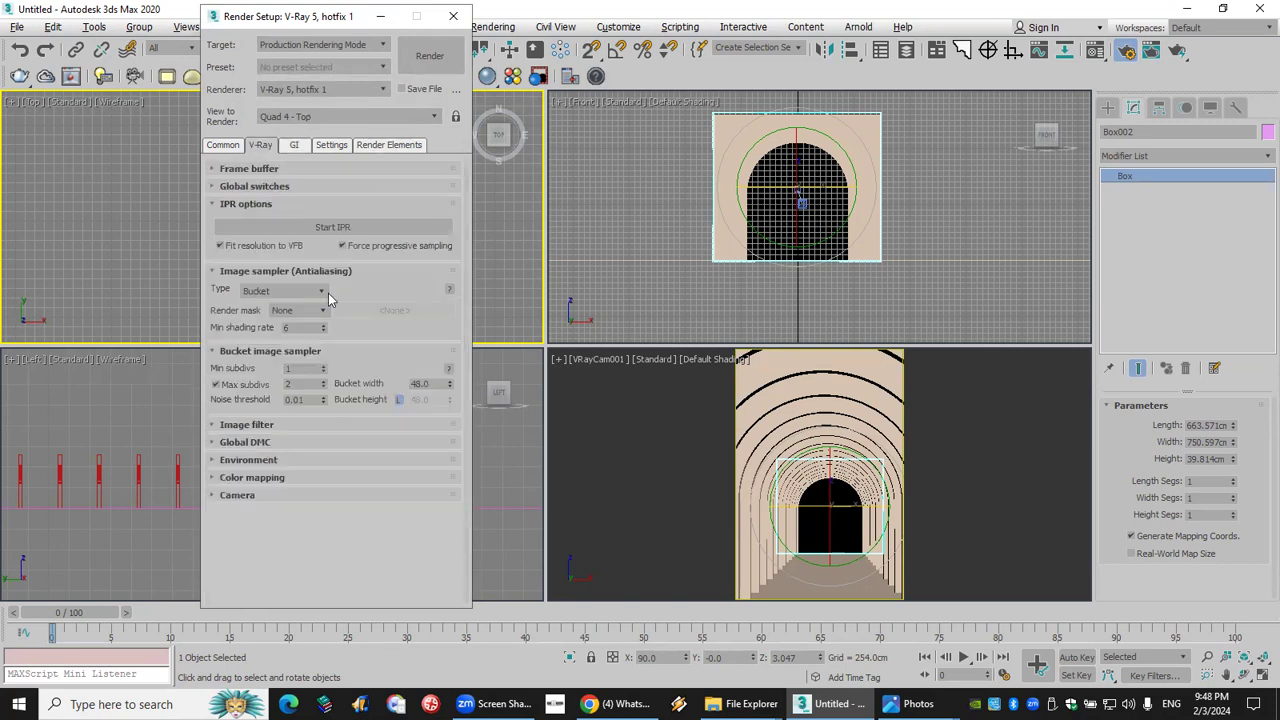
{"action": "left_click", "coordinate": [376, 478]}
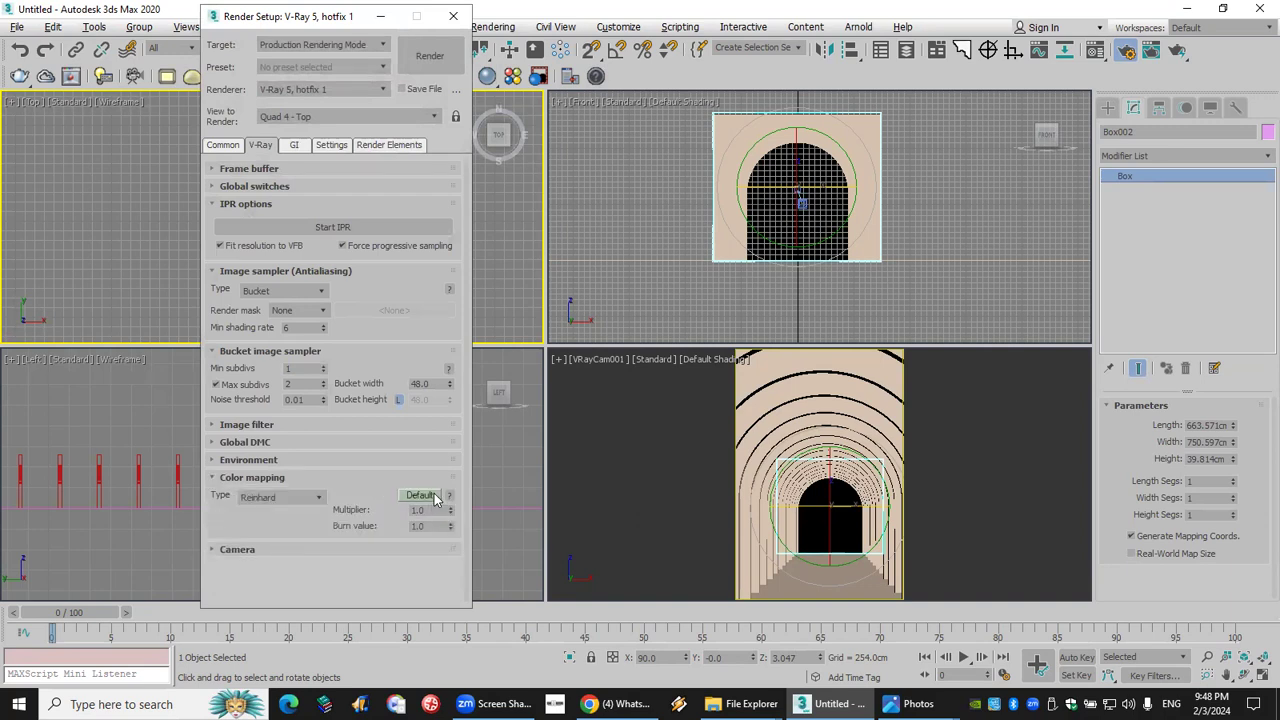
{"action": "left_click", "coordinate": [430, 496]}
{"action": "left_click", "coordinate": [400, 559]}
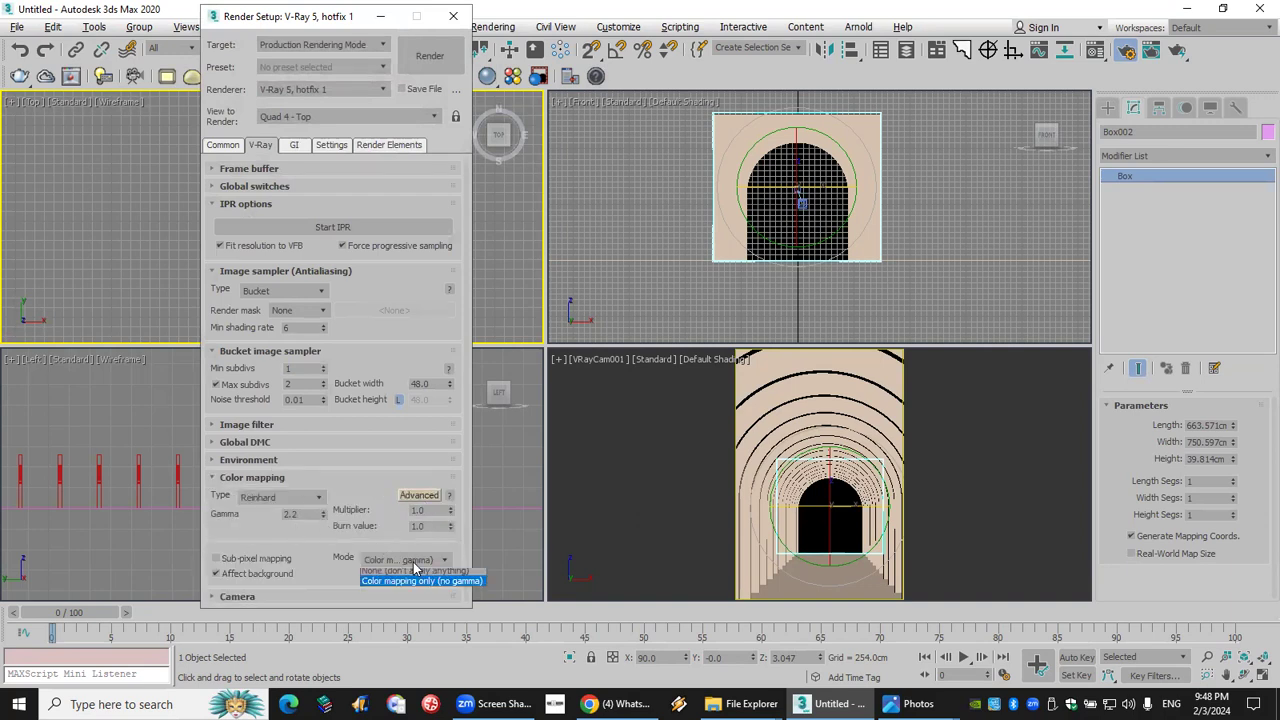
{"action": "left_click", "coordinate": [400, 572]}
{"action": "left_click_drag", "start_coordinate": [305, 514], "coordinate": [249, 513]}
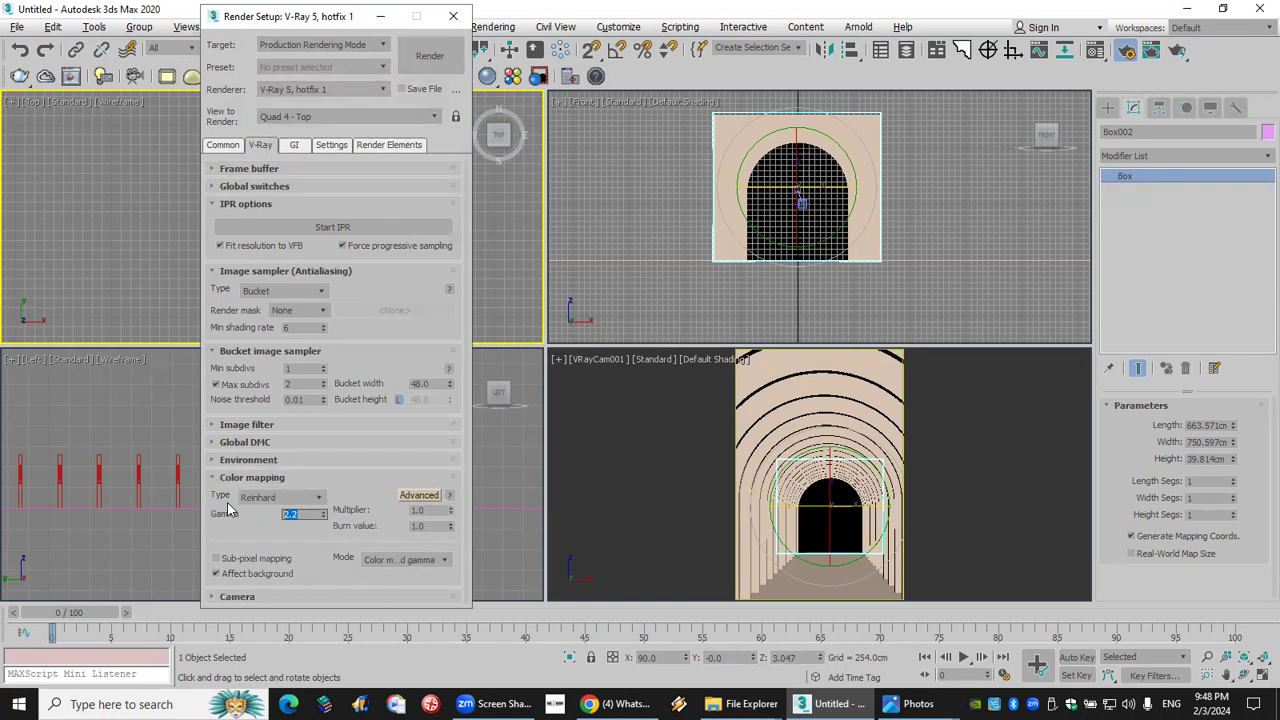
{"action": "type", "text": "1.5"}
{"action": "left_click", "coordinate": [453, 16]}
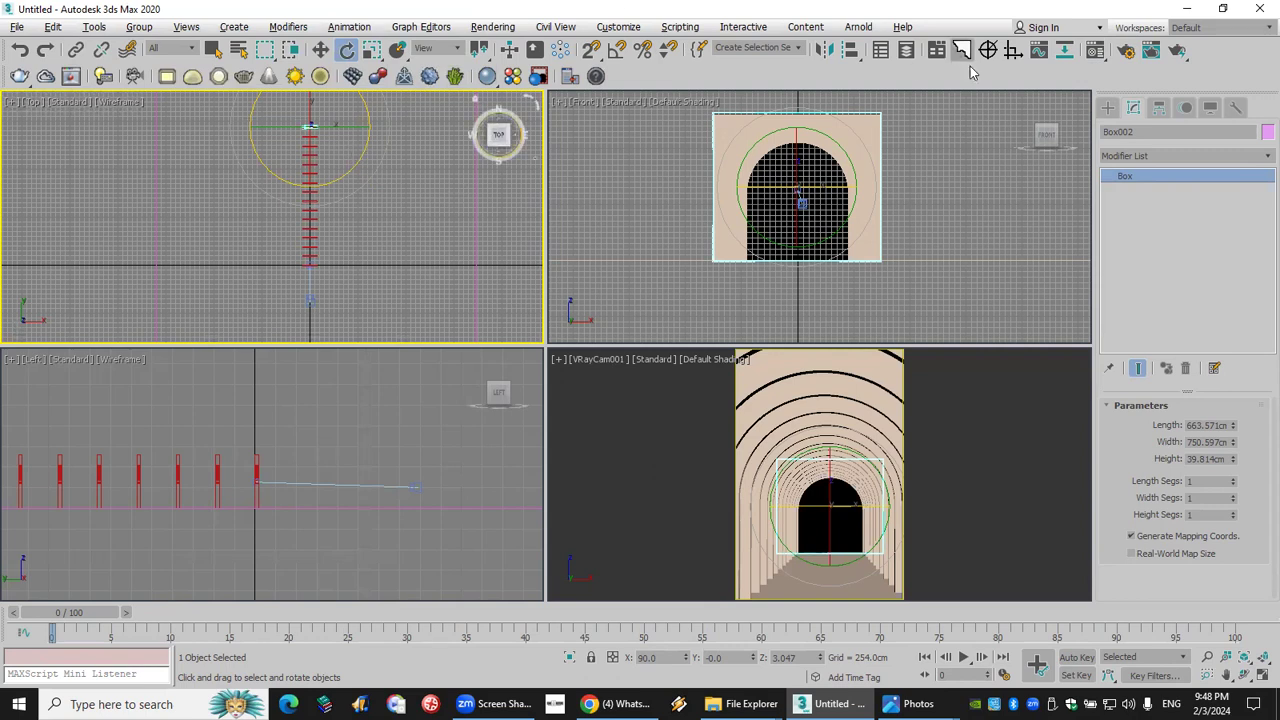
Place a VRay physical camera in the Top view, then delete it.
{"action": "left_click", "coordinate": [1108, 107]}
{"action": "left_click", "coordinate": [1160, 130]}
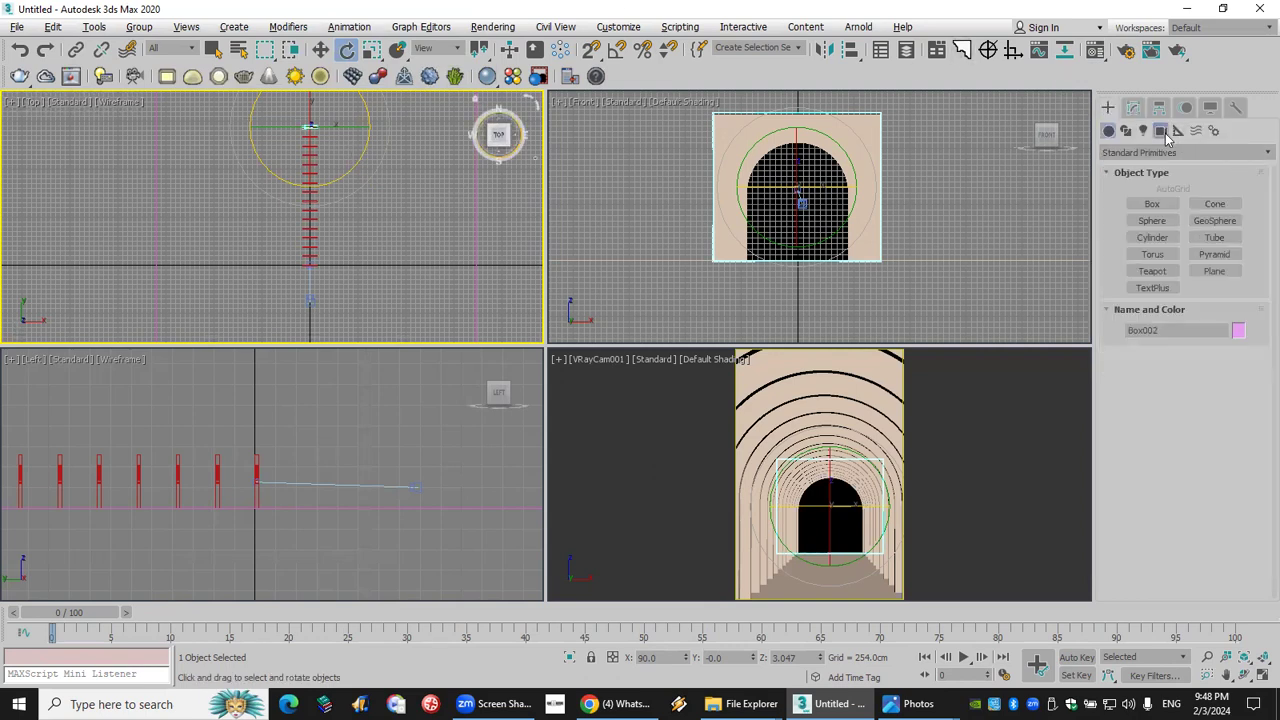
{"action": "left_click", "coordinate": [1184, 152]}
{"action": "left_click", "coordinate": [1186, 184]}
{"action": "left_click", "coordinate": [1212, 206]}
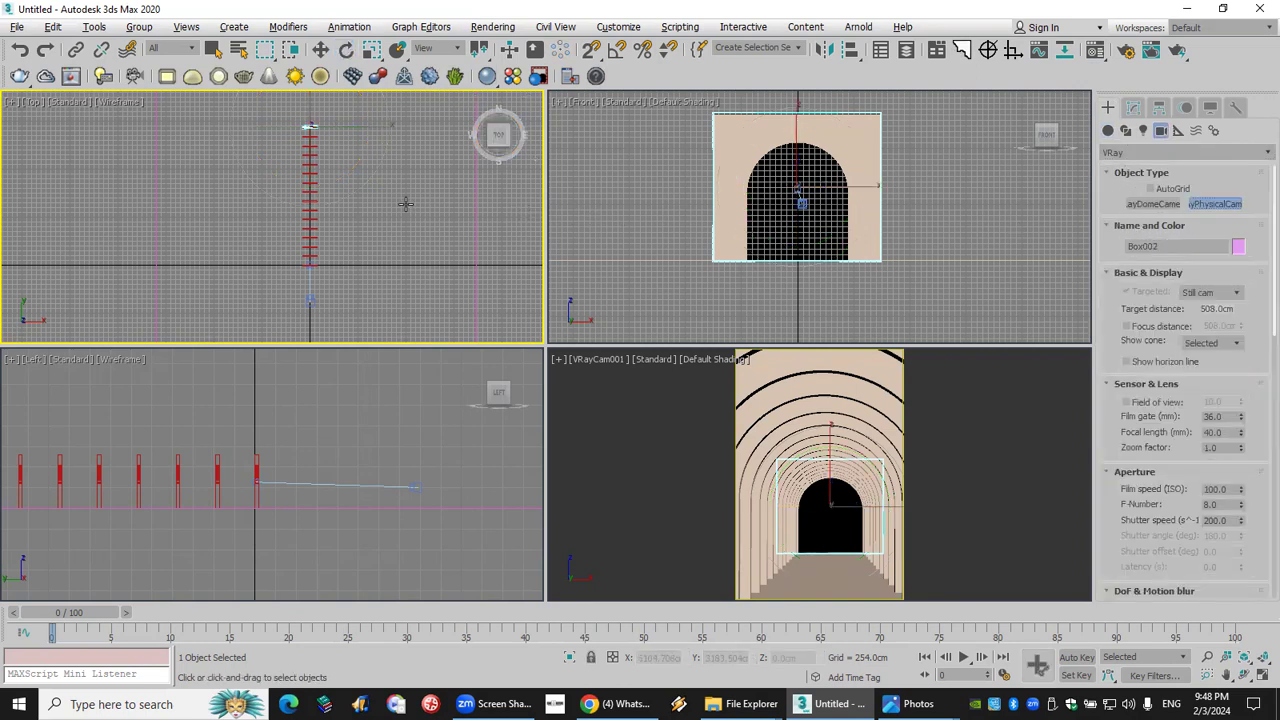
{"action": "left_click_drag", "start_coordinate": [427, 201], "coordinate": [303, 199]}
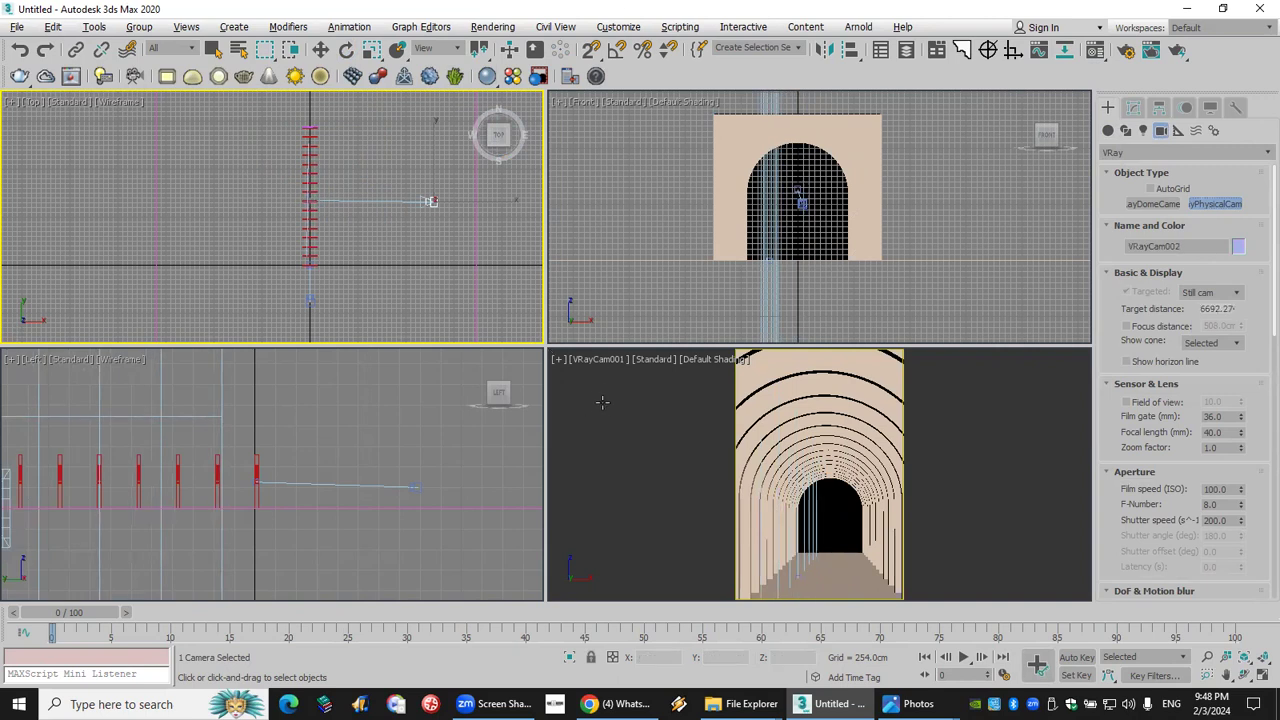
{"action": "key", "text": "Delete"}
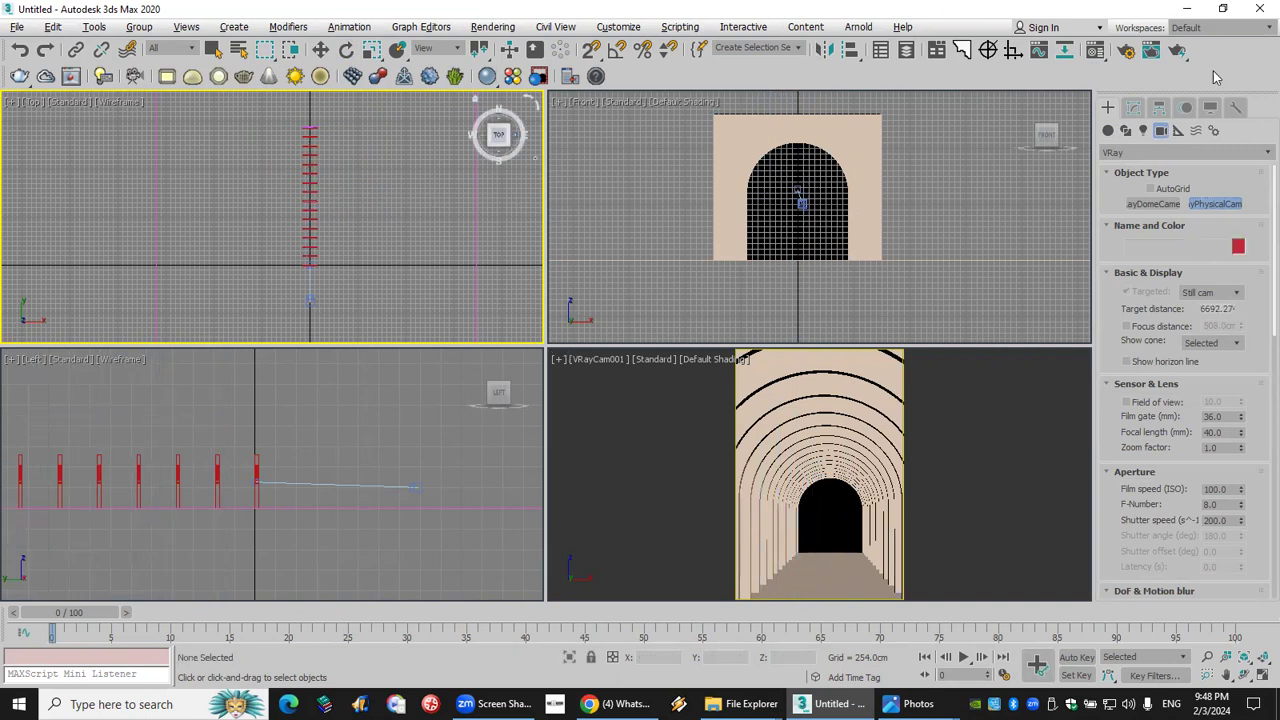
Create a VRay sun in the Top view aimed at the arches, accepting the VRay sky environment.
{"action": "left_click", "coordinate": [1144, 132]}
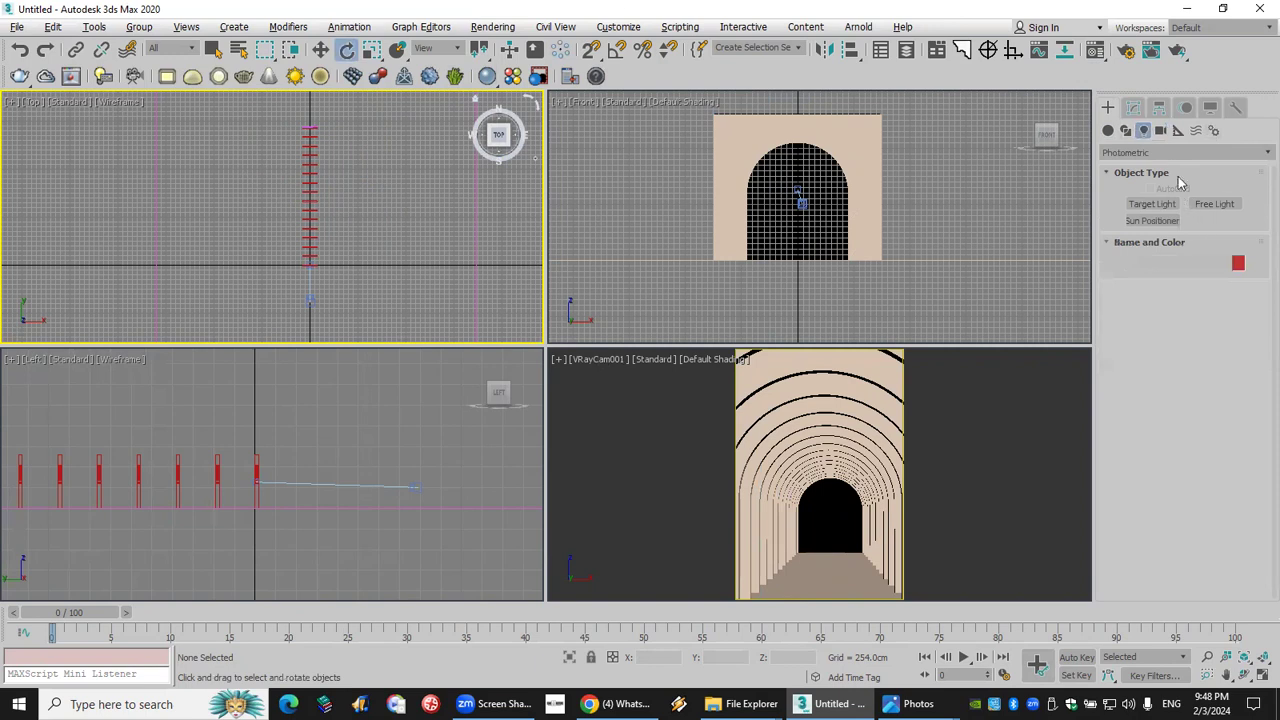
{"action": "left_click", "coordinate": [1180, 155]}
{"action": "left_click", "coordinate": [1182, 198]}
{"action": "left_click", "coordinate": [1215, 220]}
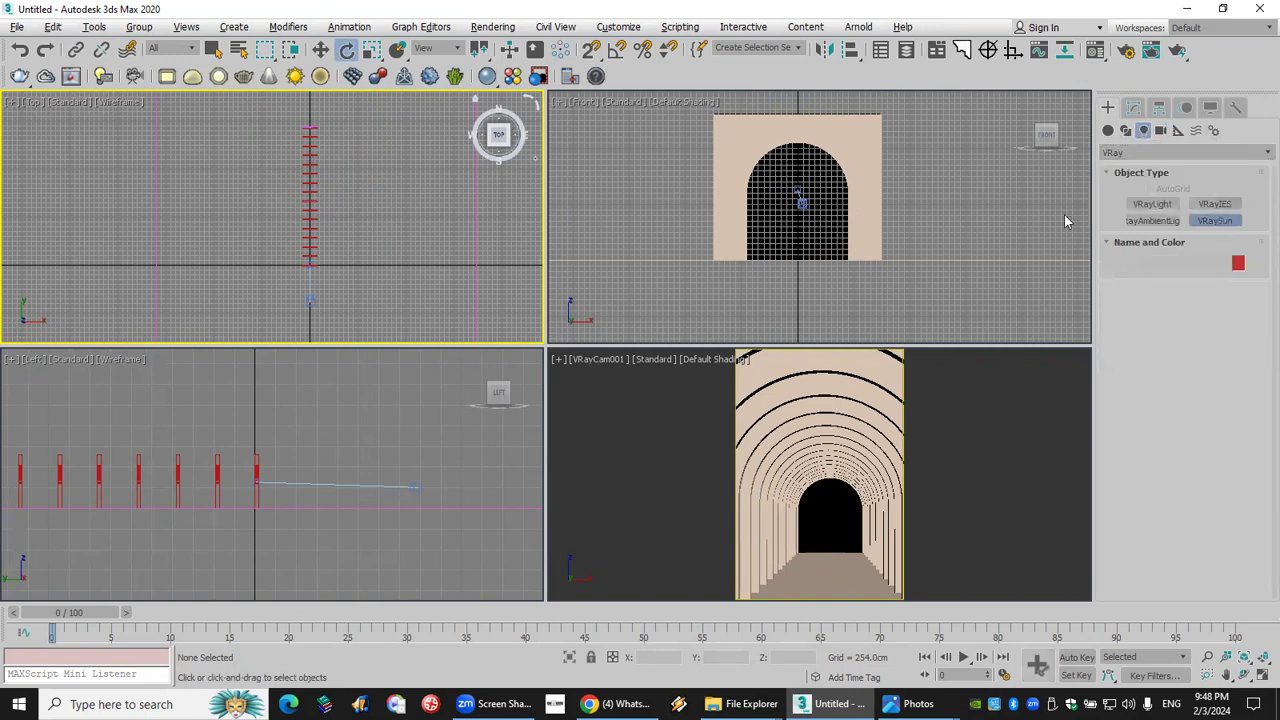
{"action": "left_click_drag", "start_coordinate": [462, 205], "coordinate": [307, 195]}
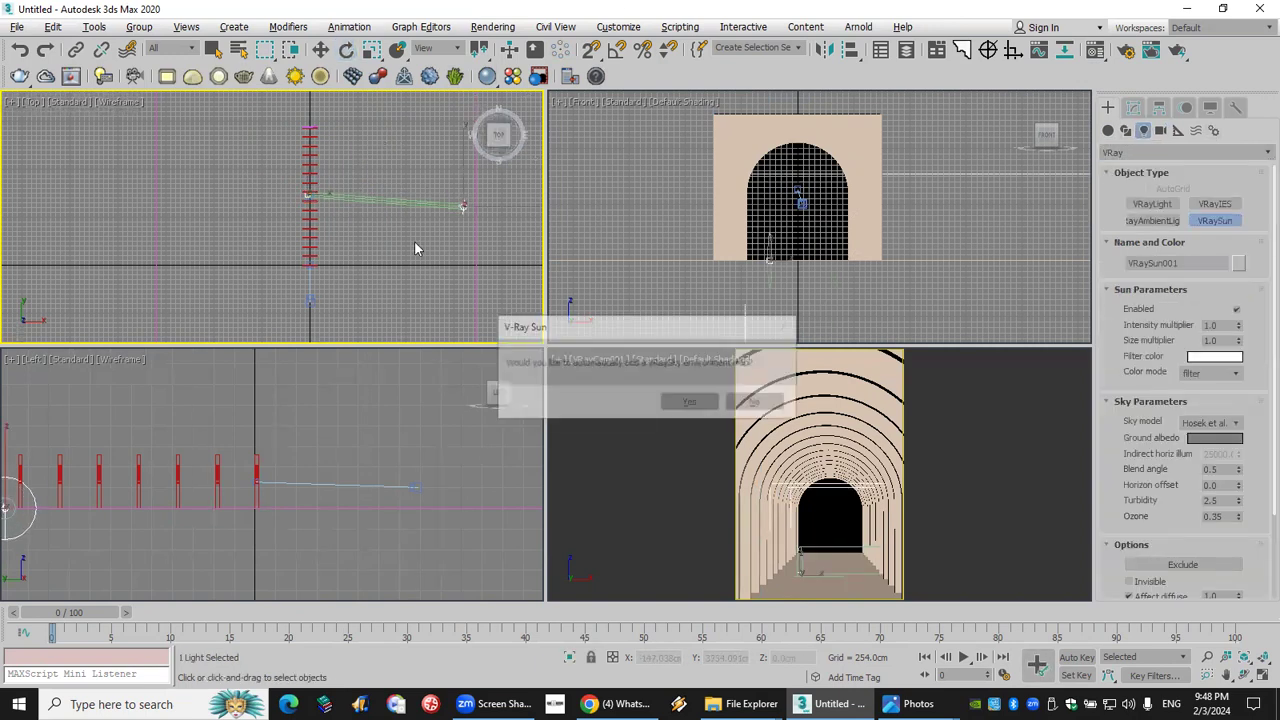
{"action": "left_click", "coordinate": [694, 404]}
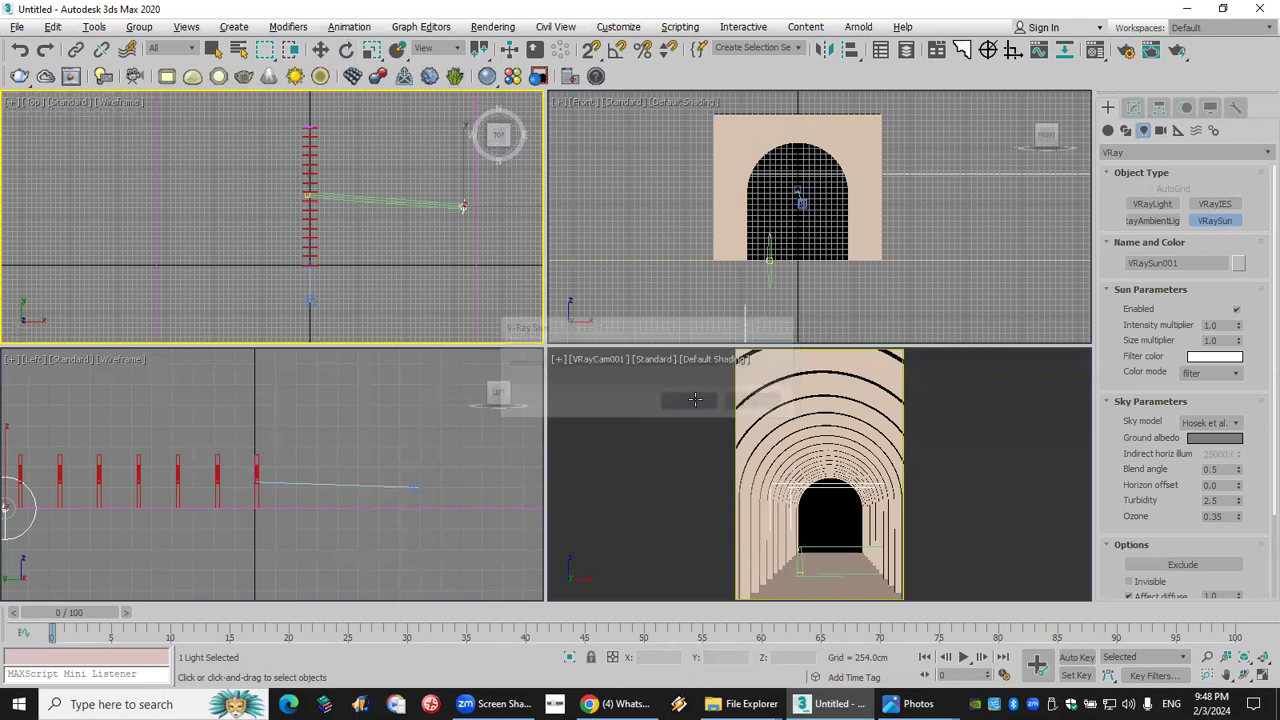
Give the sun size multiplier 2.95, white ground albedo and photon emit radius 4495.8.
{"action": "left_click_drag", "start_coordinate": [1239, 343], "coordinate": [1246, 318]}
{"action": "left_click", "coordinate": [1215, 437]}
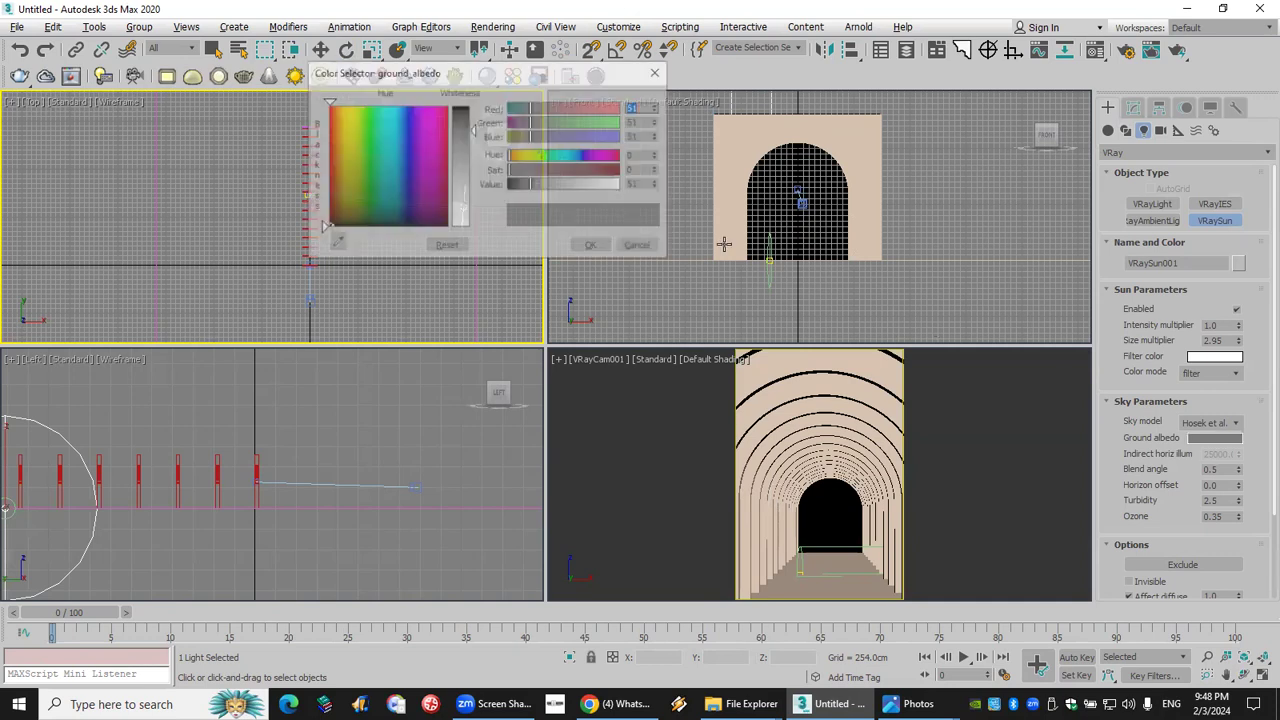
{"action": "left_click_drag", "start_coordinate": [466, 177], "coordinate": [463, 106]}
{"action": "left_click", "coordinate": [590, 244]}
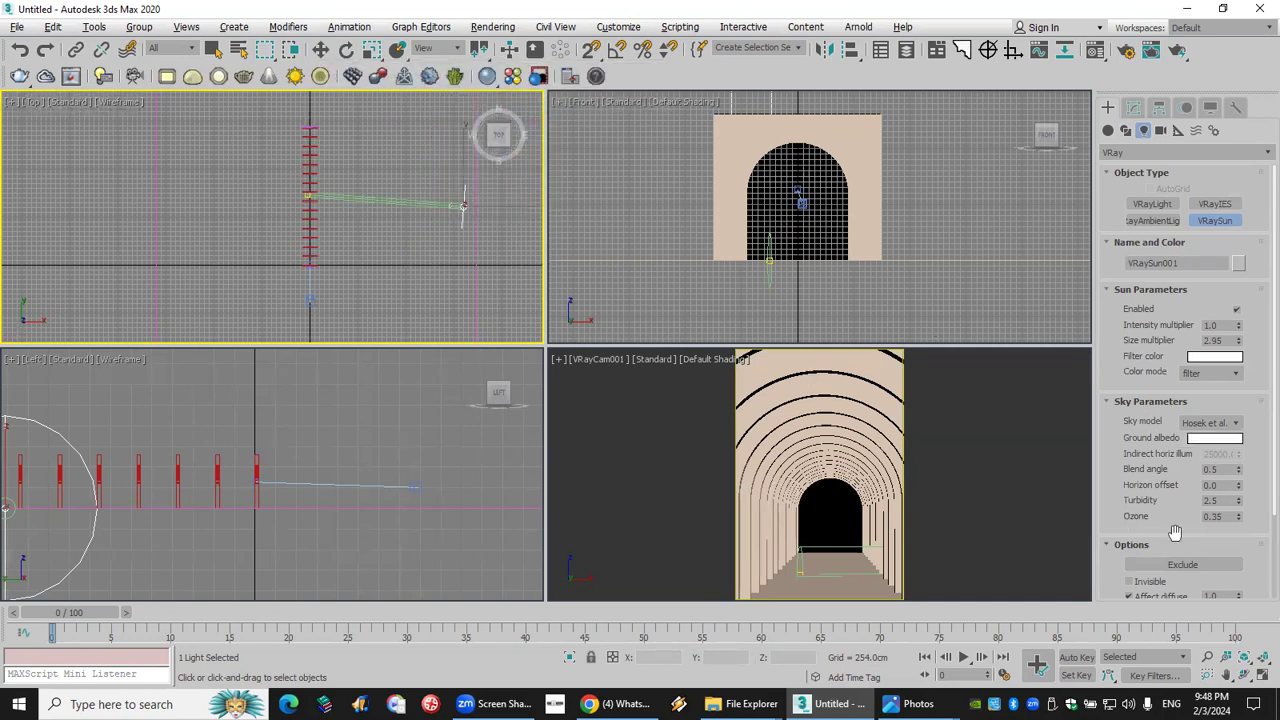
{"action": "scroll", "coordinate": [1175, 532], "scroll_direction": "down", "scroll_amount": 3}
{"action": "left_click_drag", "start_coordinate": [1240, 585], "coordinate": [193, 549]}
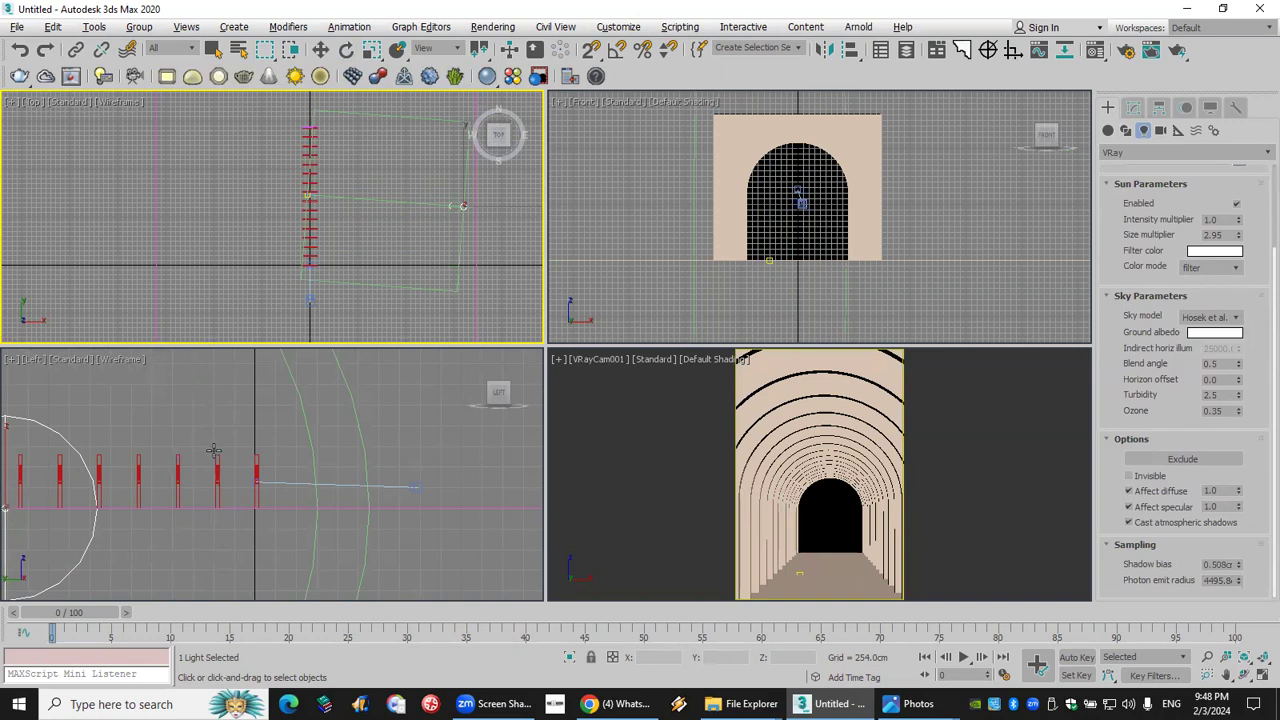
{"action": "scroll", "coordinate": [214, 450], "scroll_direction": "down", "scroll_amount": 5}
{"action": "left_click", "coordinate": [654, 358]}
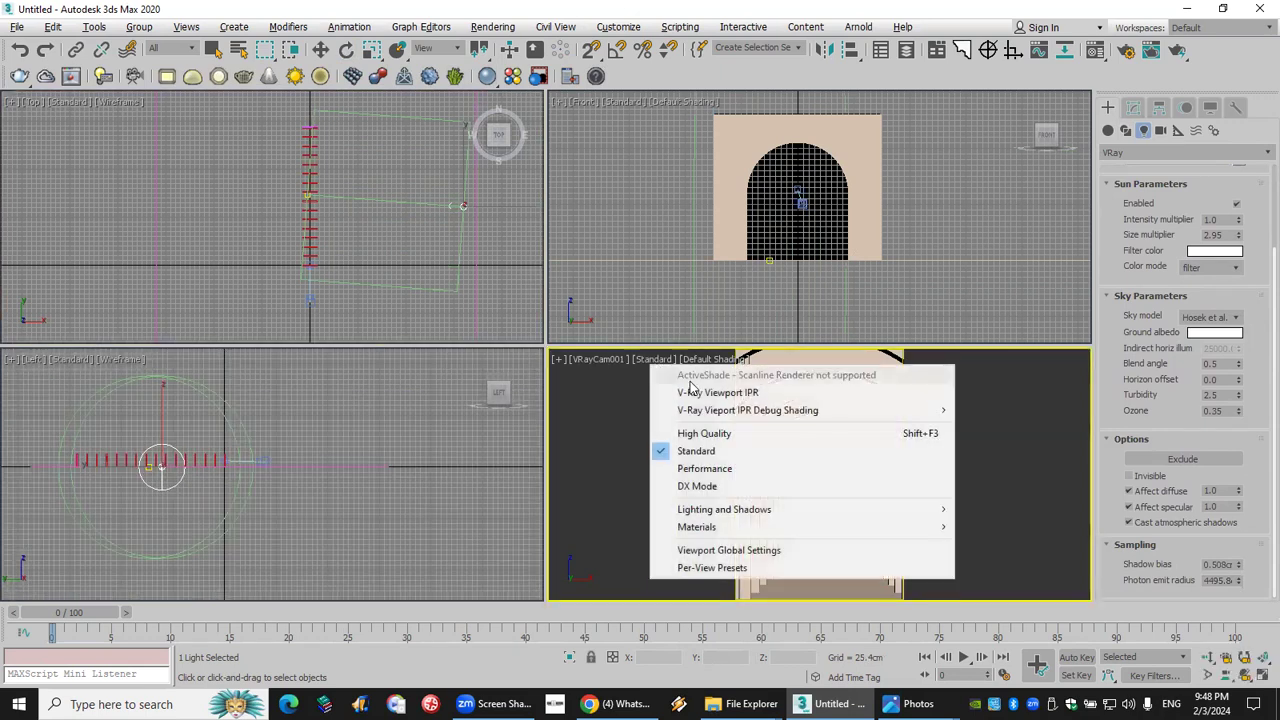
Start a live V-Ray render in the camera view and dismiss the render log.
{"action": "left_click", "coordinate": [700, 389]}
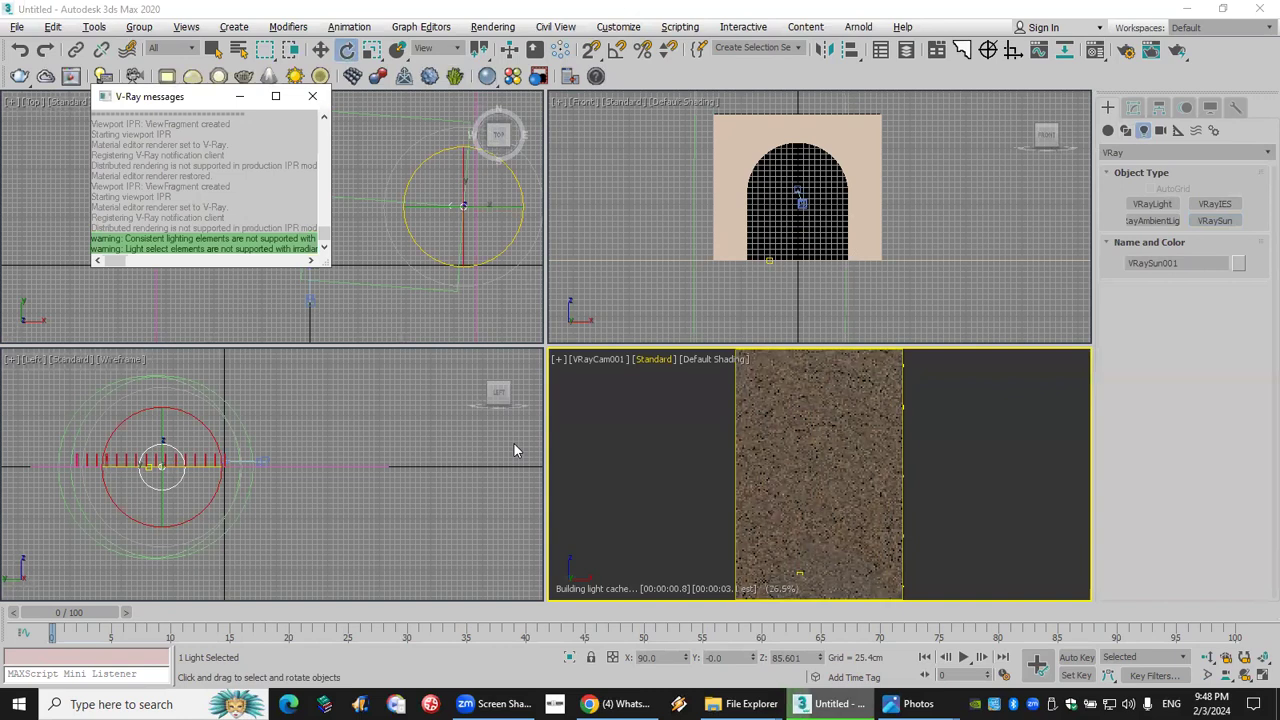
{"action": "left_click", "coordinate": [126, 482]}
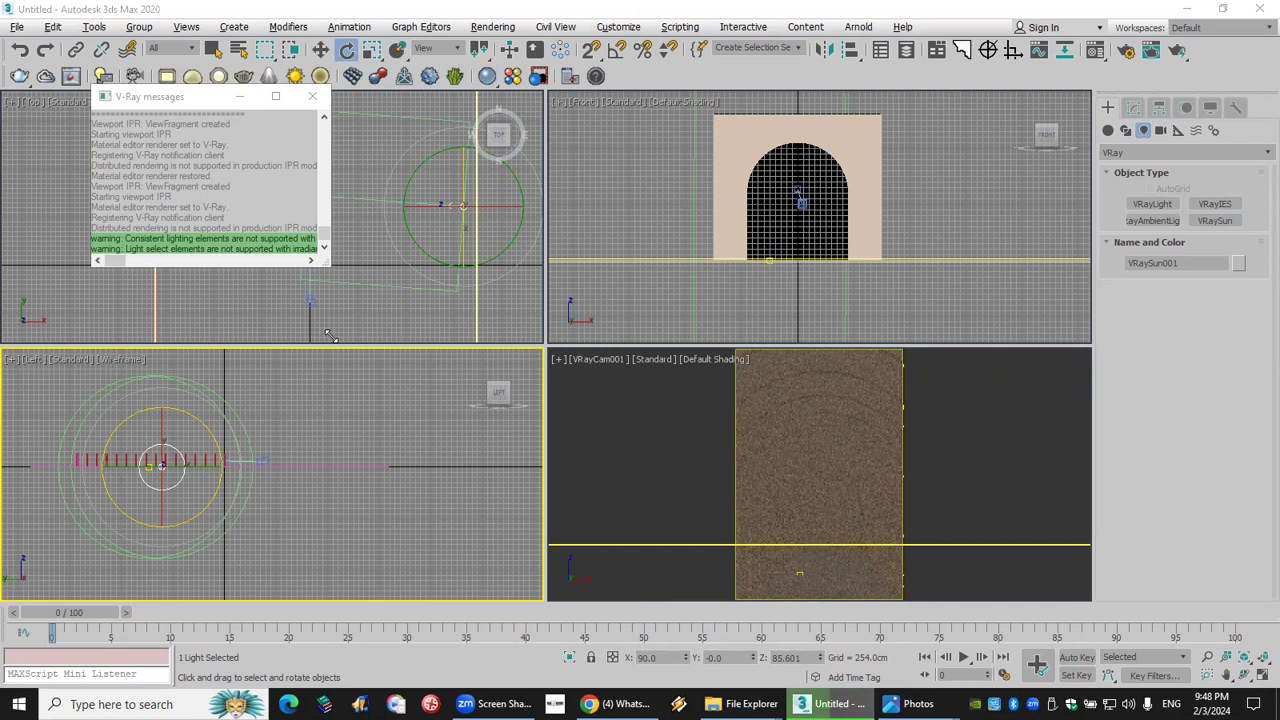
{"action": "left_click_drag", "start_coordinate": [330, 267], "coordinate": [315, 251]}
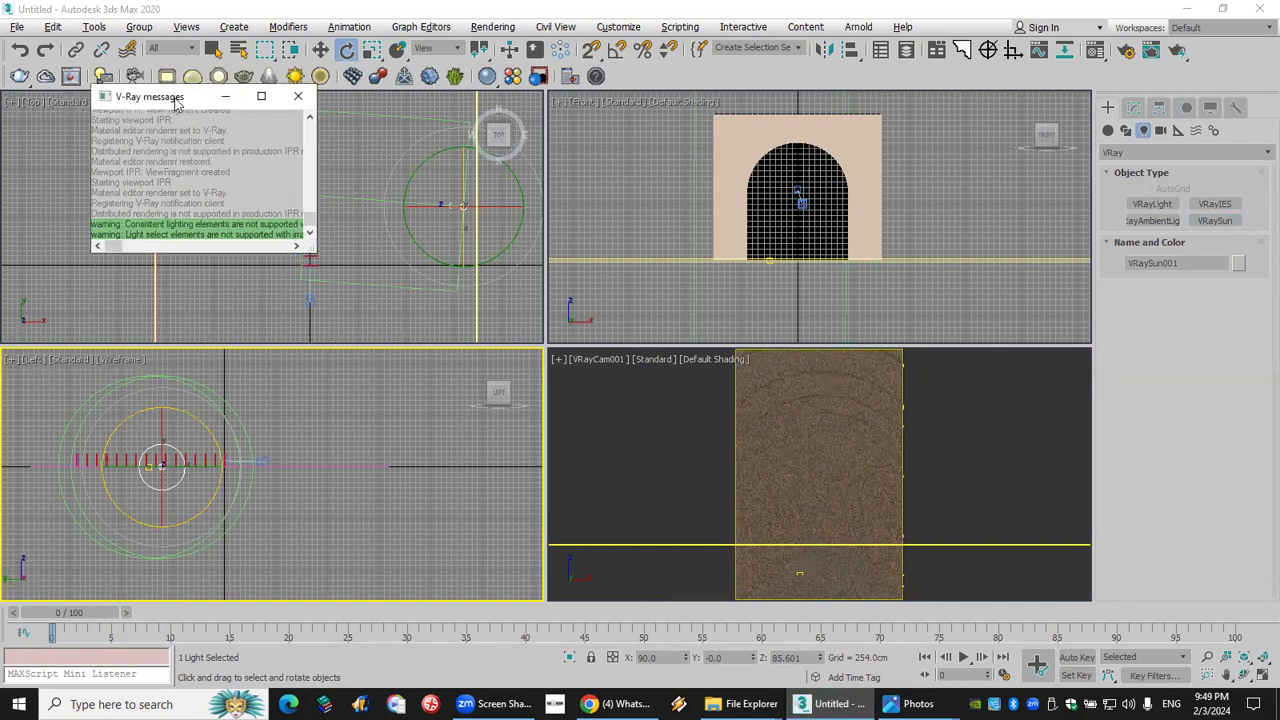
{"action": "left_click_drag", "start_coordinate": [177, 103], "coordinate": [233, 87]}
{"action": "left_click", "coordinate": [353, 80]}
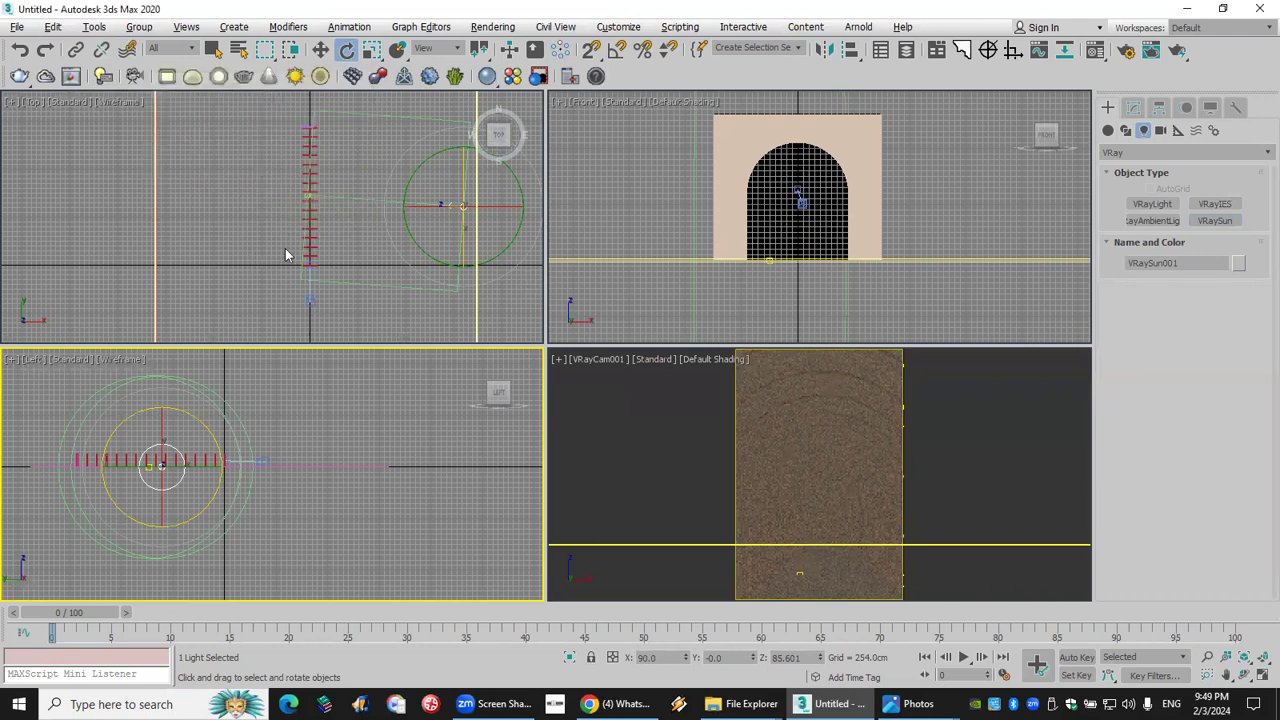
Raise the VRay sun and shift it along X in the Top view.
{"action": "left_click", "coordinate": [321, 230]}
{"action": "left_click", "coordinate": [320, 50]}
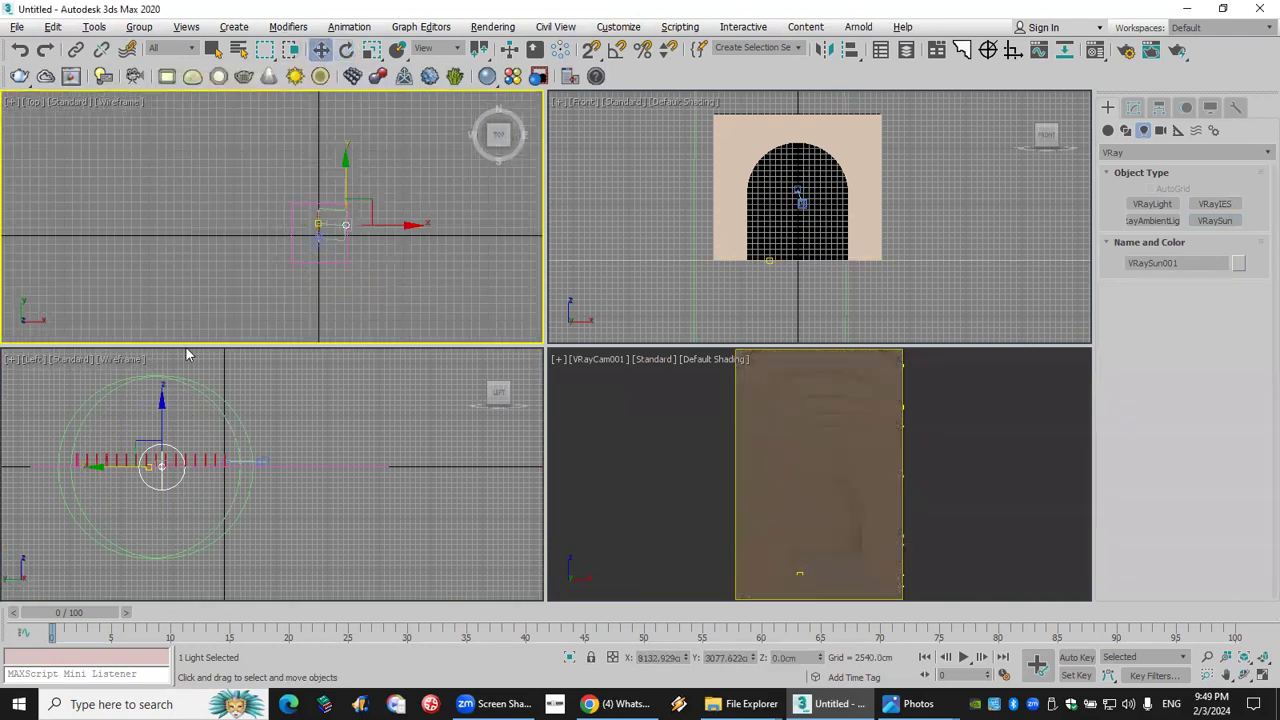
{"action": "left_click_drag", "start_coordinate": [160, 425], "coordinate": [171, 220]}
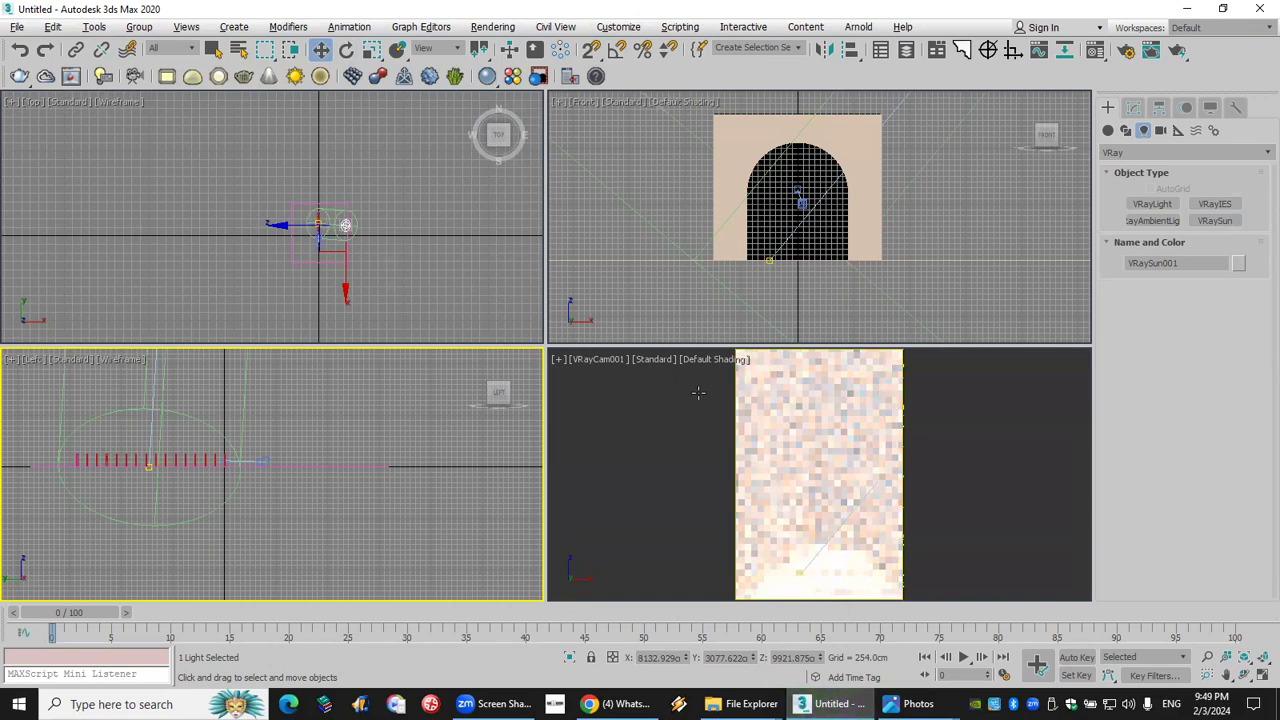
{"action": "right_click", "coordinate": [753, 587]}
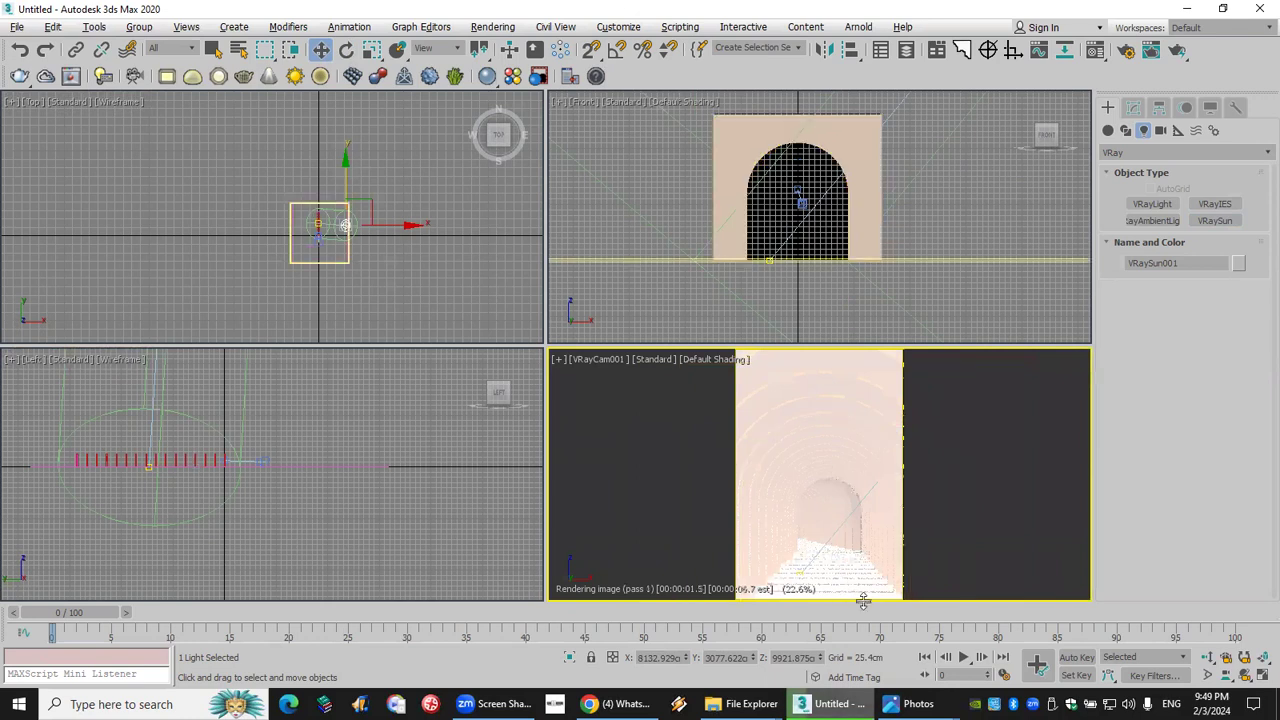
{"action": "left_click_drag", "start_coordinate": [380, 231], "coordinate": [458, 128]}
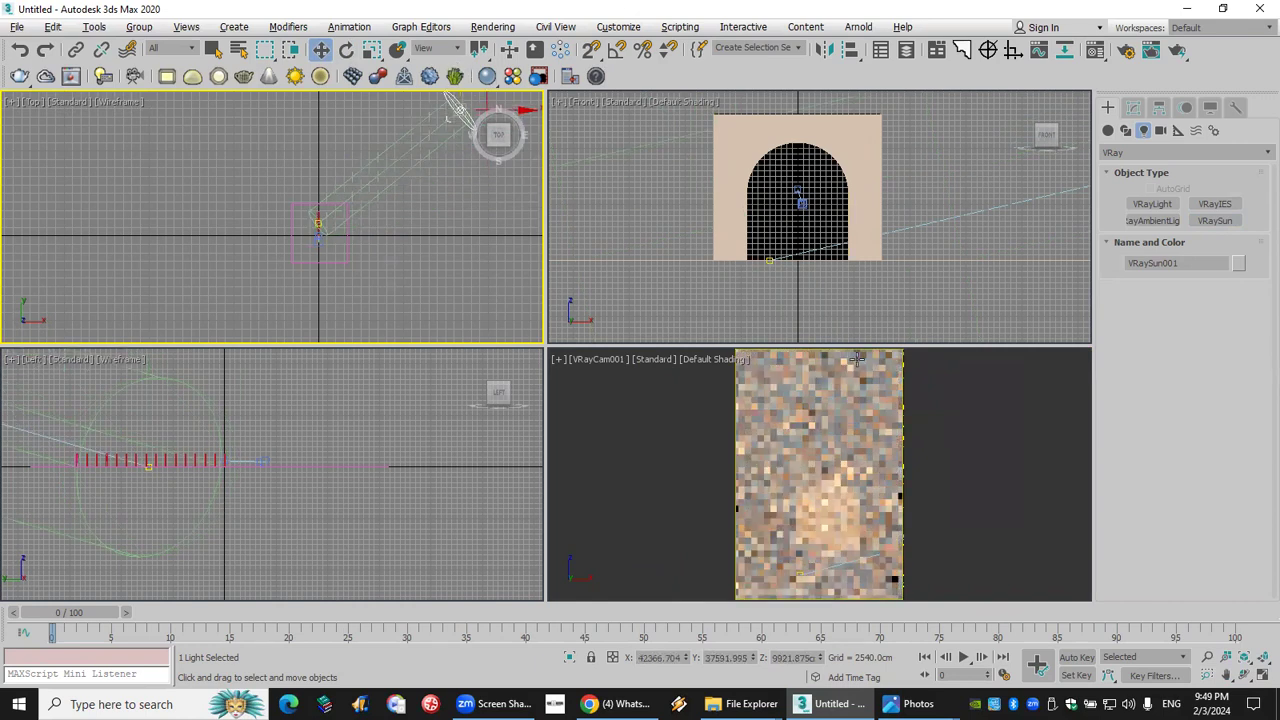
{"action": "right_click", "coordinate": [978, 407]}
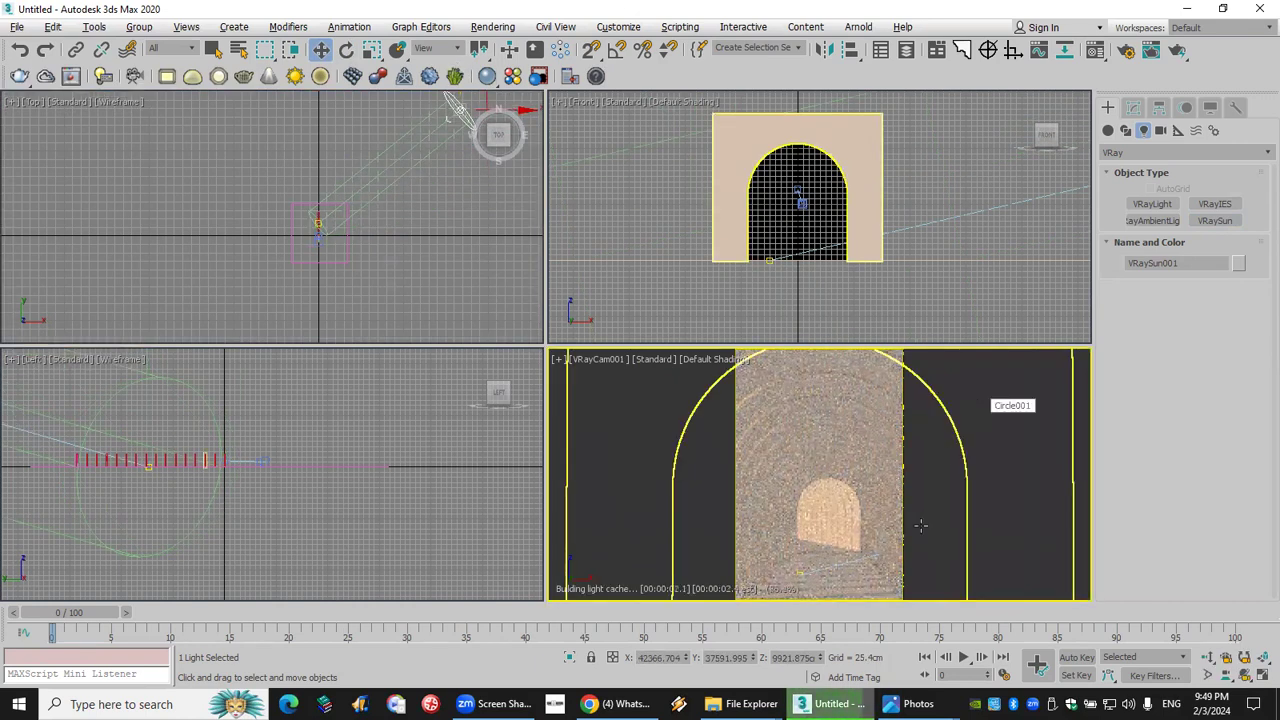
Lift the sun higher in the Front view and show its parameters in the Modify panel.
{"action": "scroll", "coordinate": [888, 253], "scroll_direction": "down", "scroll_amount": 10}
{"action": "scroll", "coordinate": [888, 253], "scroll_direction": "up", "scroll_amount": 8}
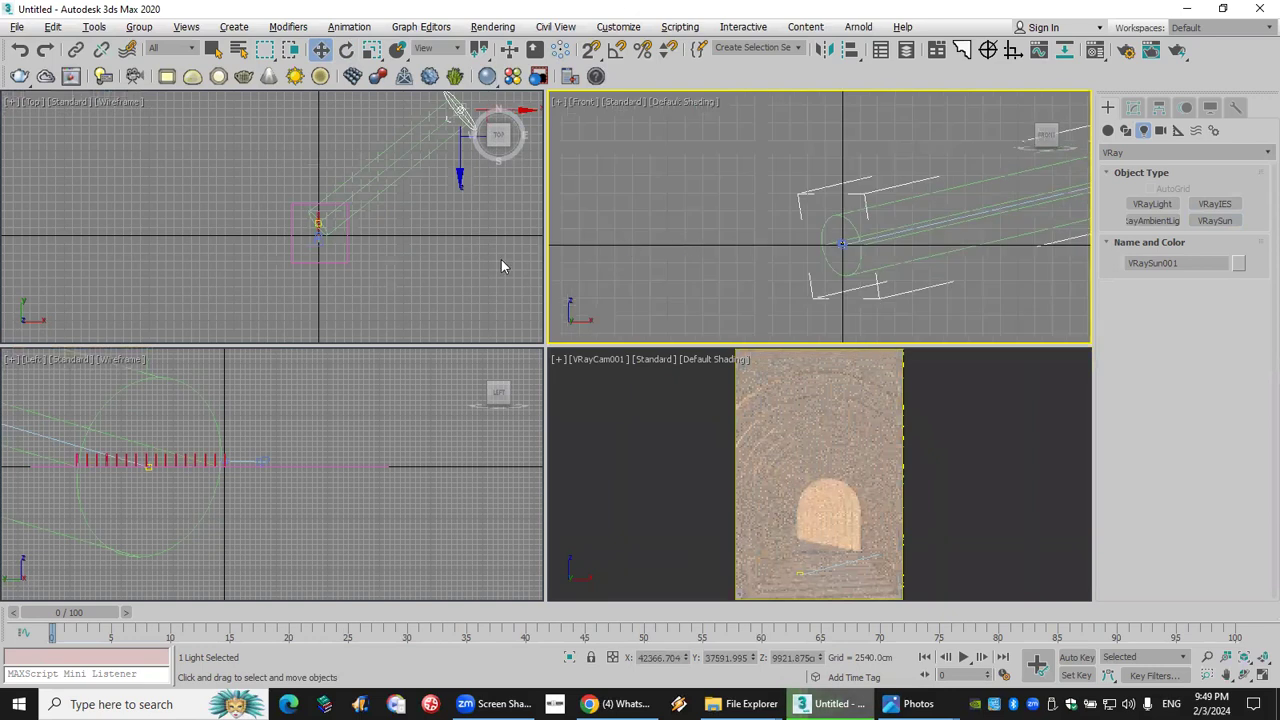
{"action": "scroll", "coordinate": [501, 259], "scroll_direction": "down", "scroll_amount": 2}
{"action": "middle_click_drag", "start_coordinate": [880, 245], "coordinate": [741, 240]}
{"action": "scroll", "coordinate": [868, 240], "scroll_direction": "down", "scroll_amount": 2}
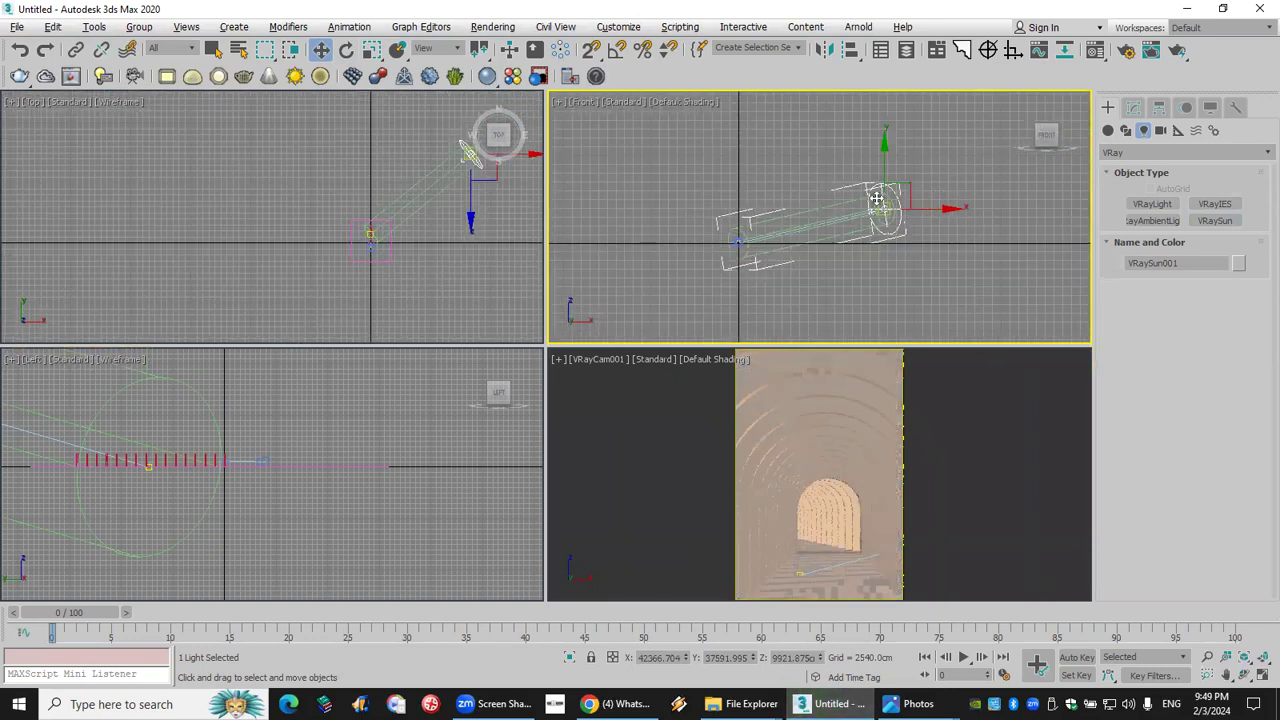
{"action": "left_click_drag", "start_coordinate": [911, 153], "coordinate": [906, 114]}
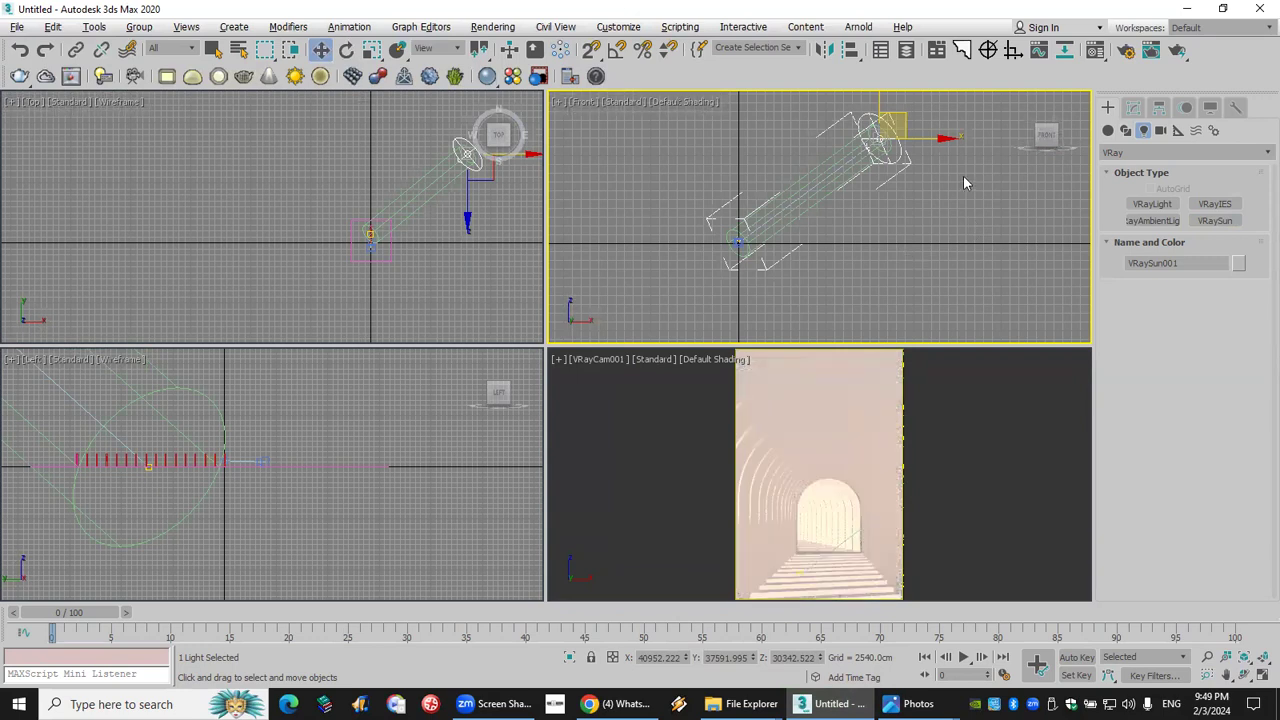
{"action": "middle_click_drag", "start_coordinate": [399, 211], "coordinate": [214, 257]}
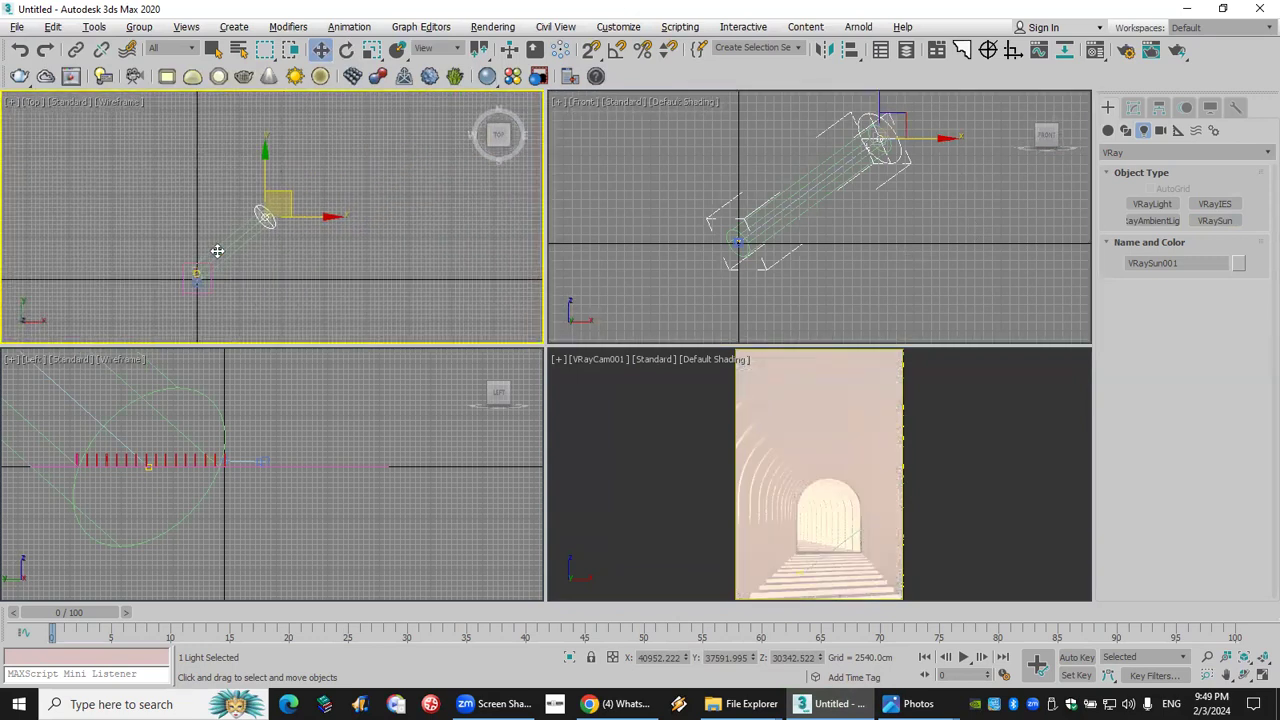
{"action": "scroll", "coordinate": [190, 252], "scroll_direction": "up", "scroll_amount": 2}
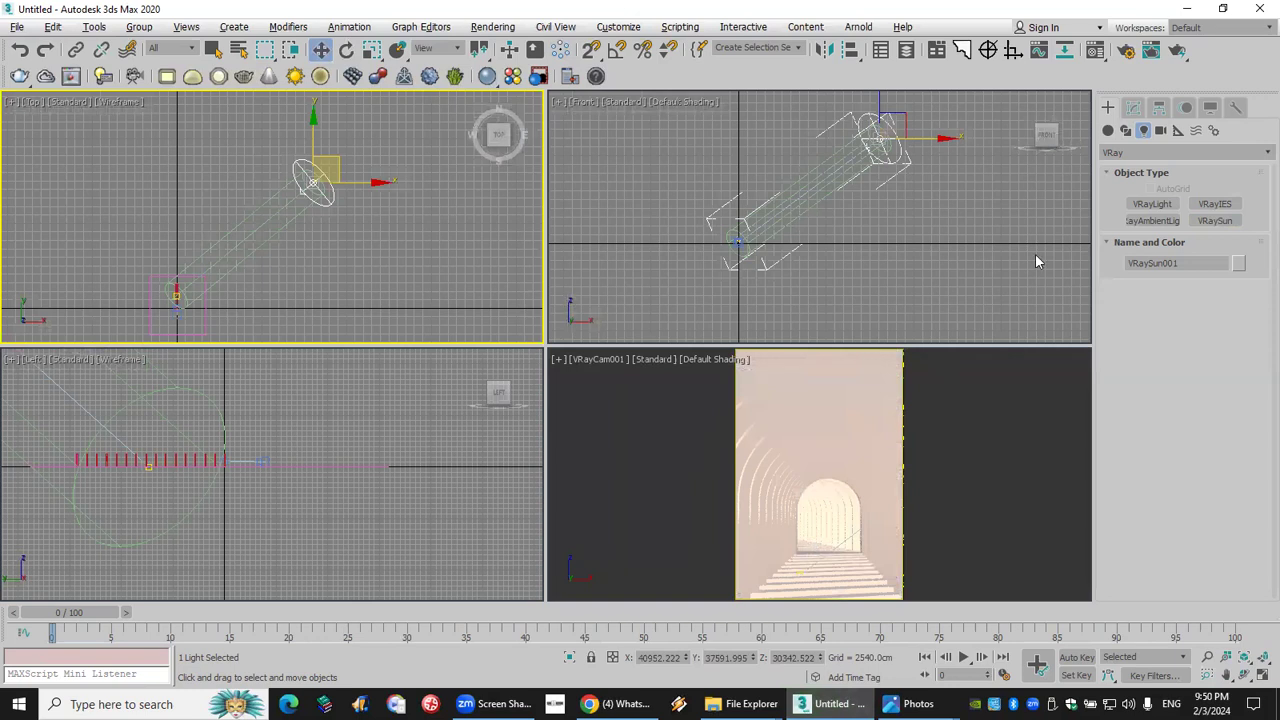
{"action": "left_click", "coordinate": [1135, 108]}
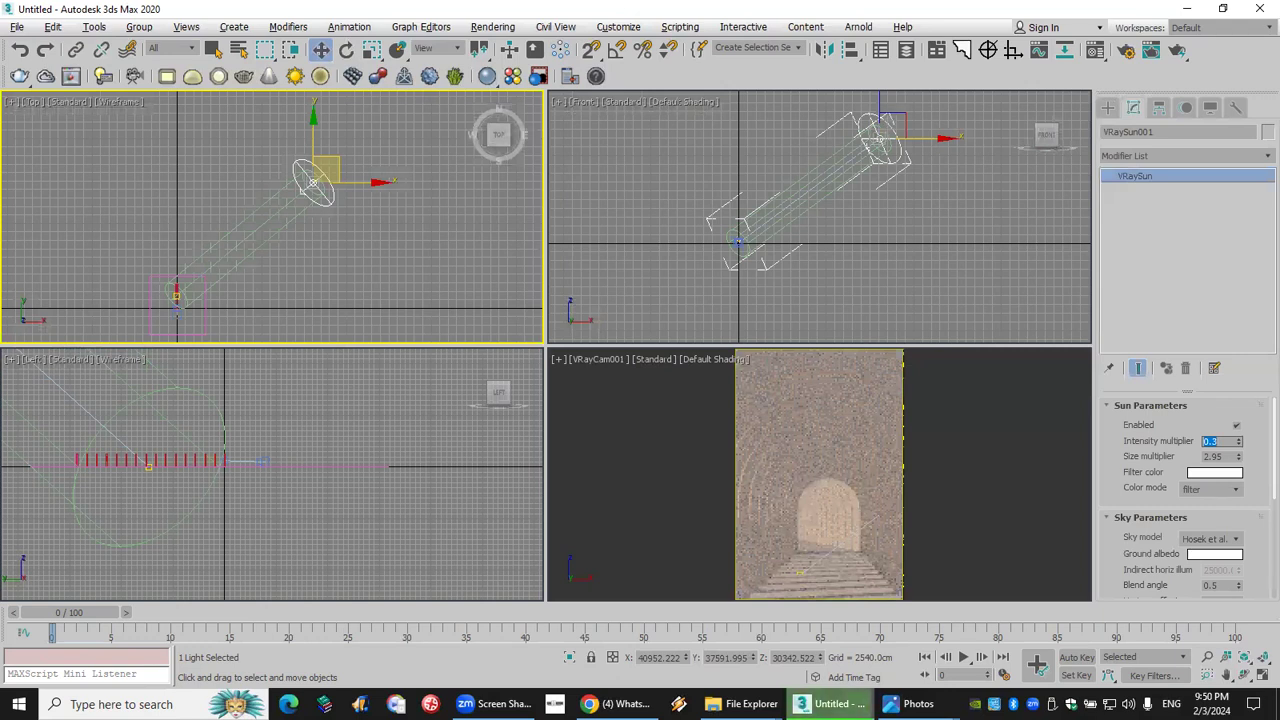
{"action": "right_click", "coordinate": [994, 426]}
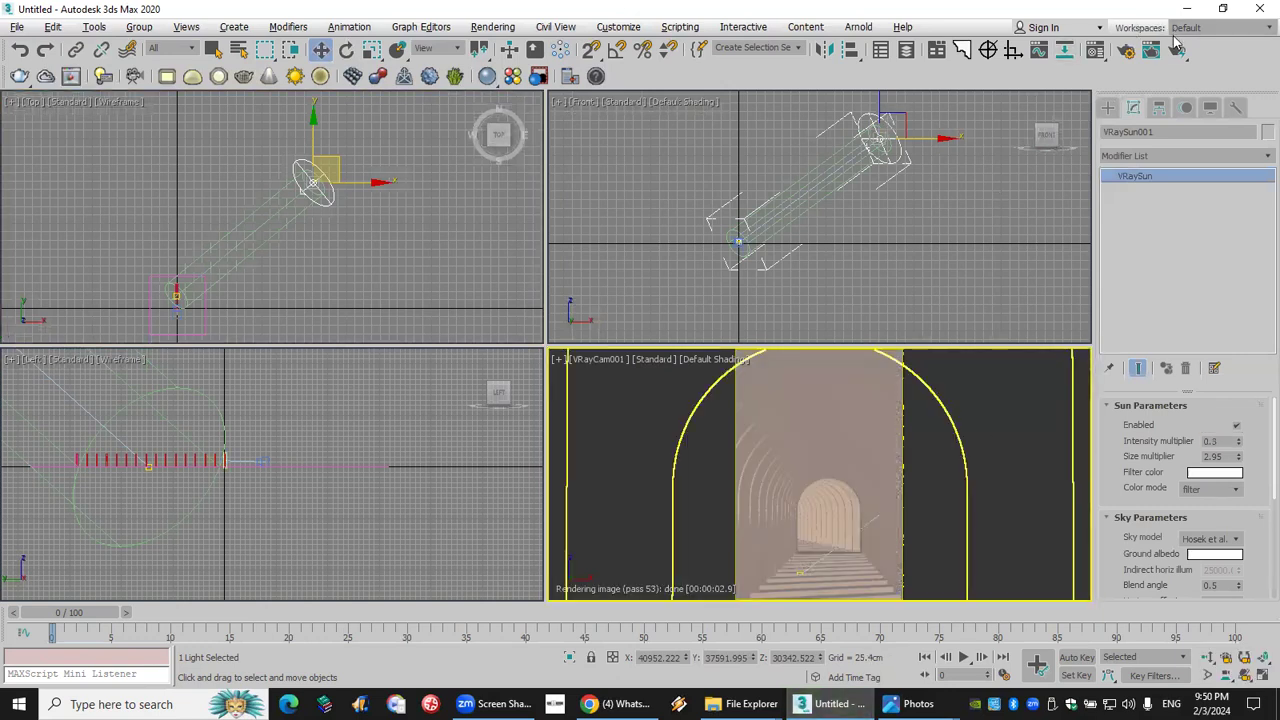
Render the camera view, then set the sun size multiplier to 100.
{"action": "left_click", "coordinate": [1176, 51]}
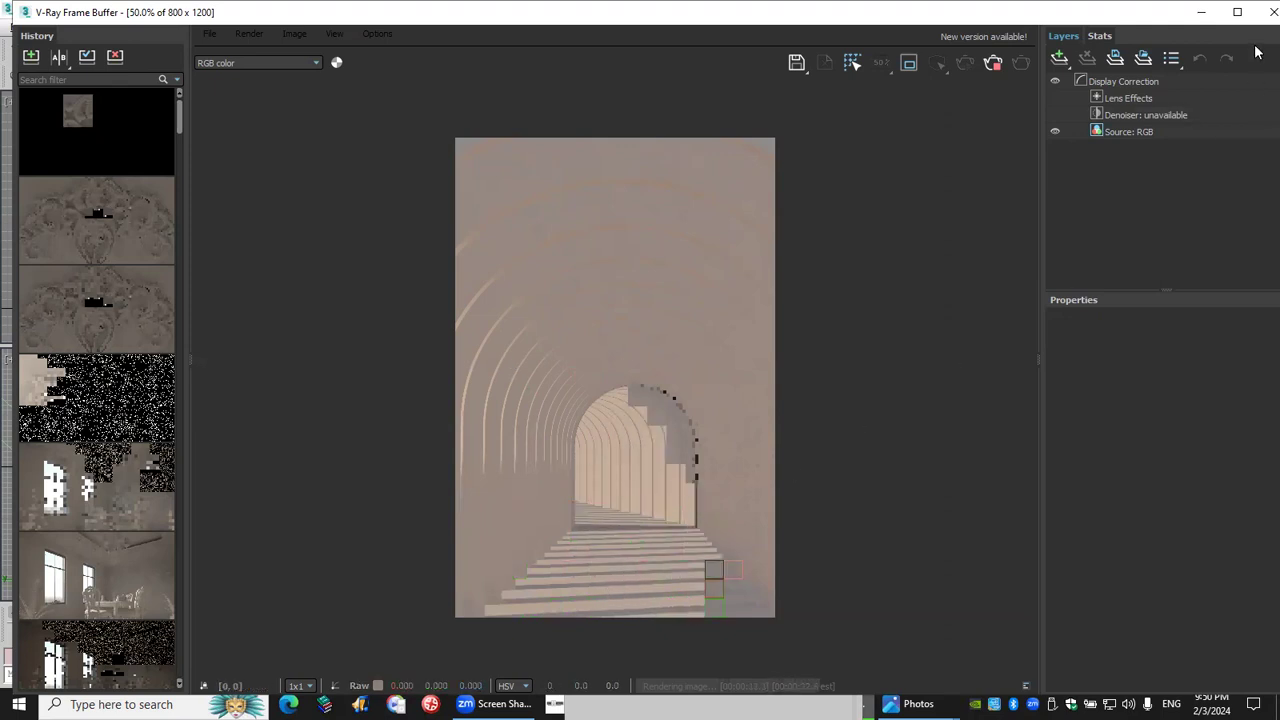
{"action": "left_click", "coordinate": [1260, 12]}
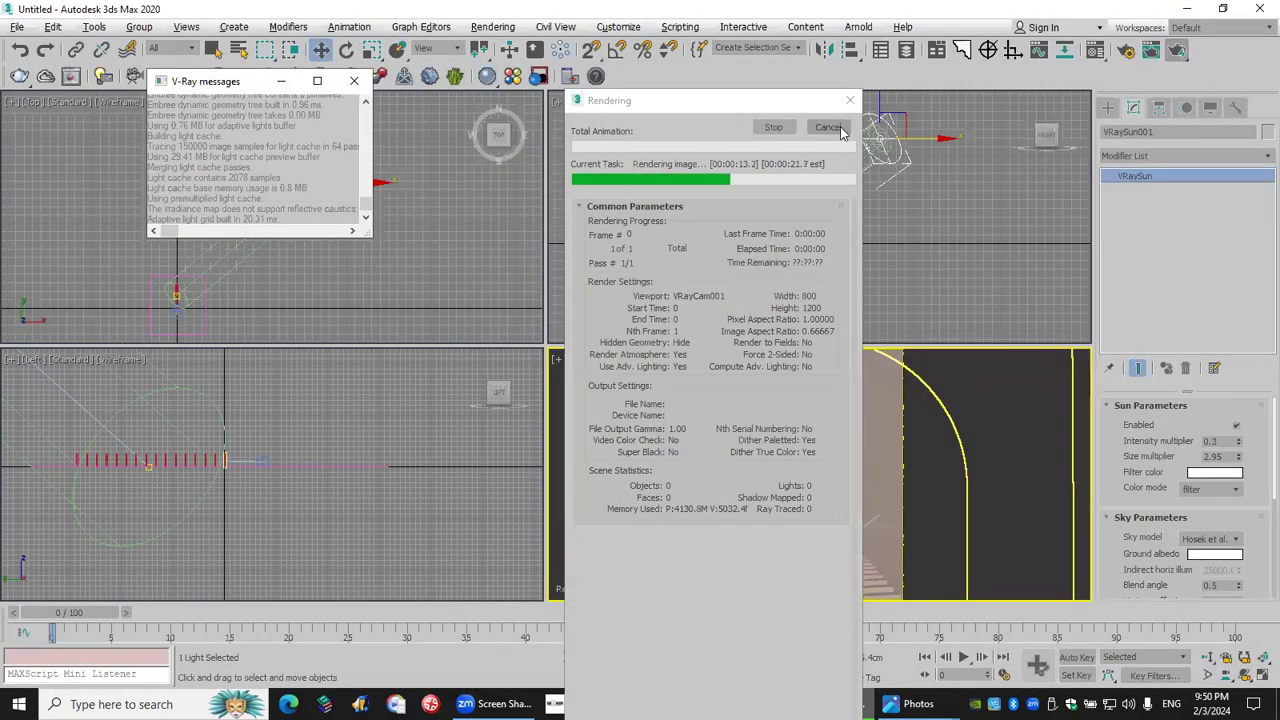
{"action": "double_click", "coordinate": [1212, 456]}
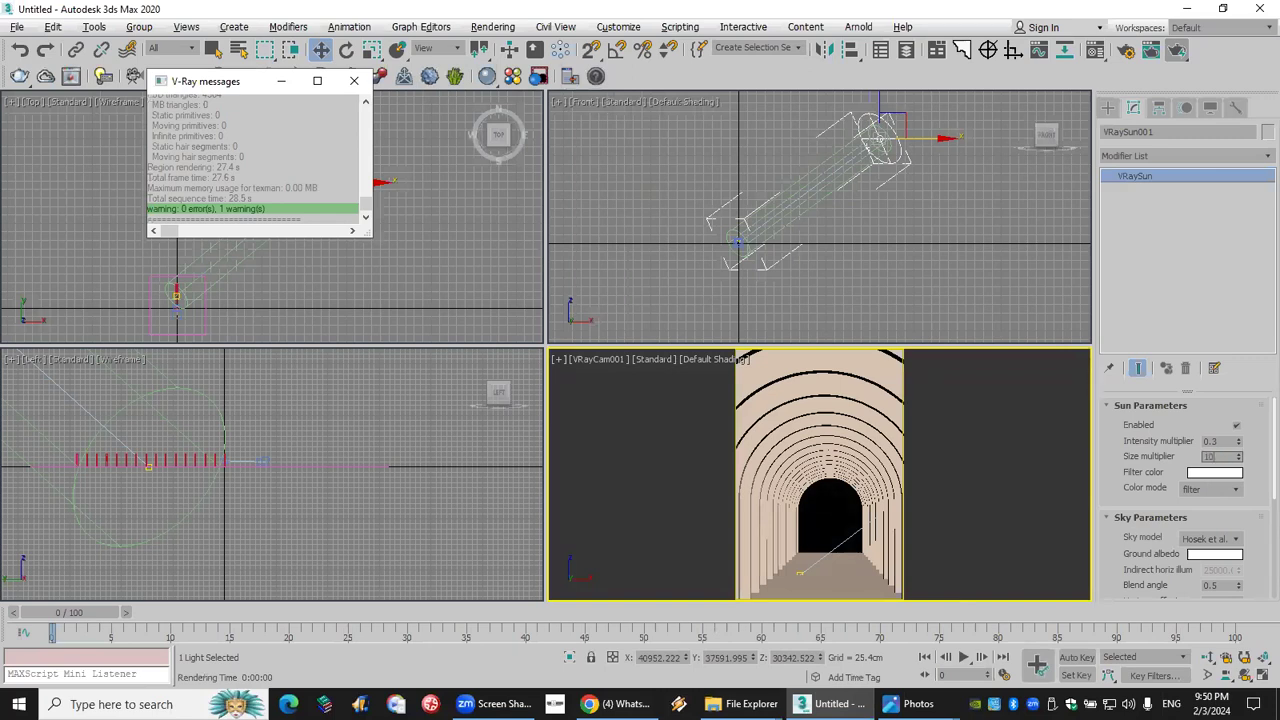
{"action": "key", "text": "Return"}
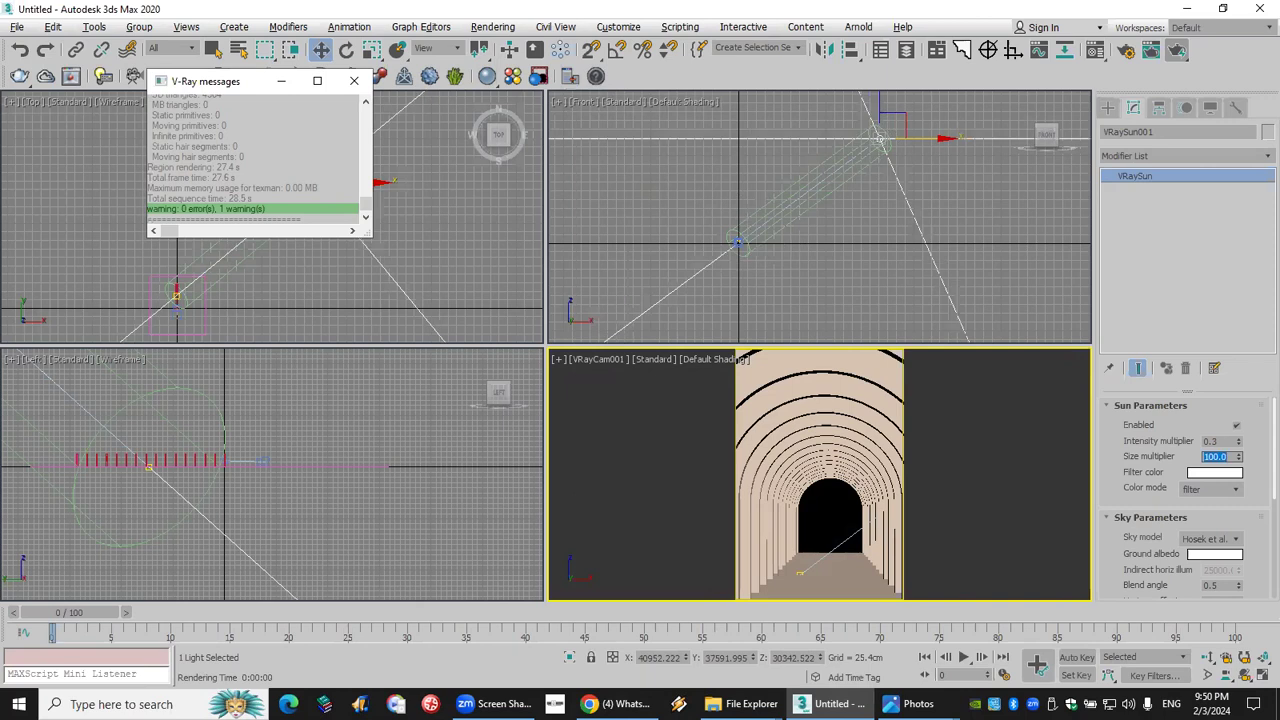
Re-render with the larger sun, compare with the reference photos, then cancel the render.
{"action": "left_click", "coordinate": [1176, 50]}
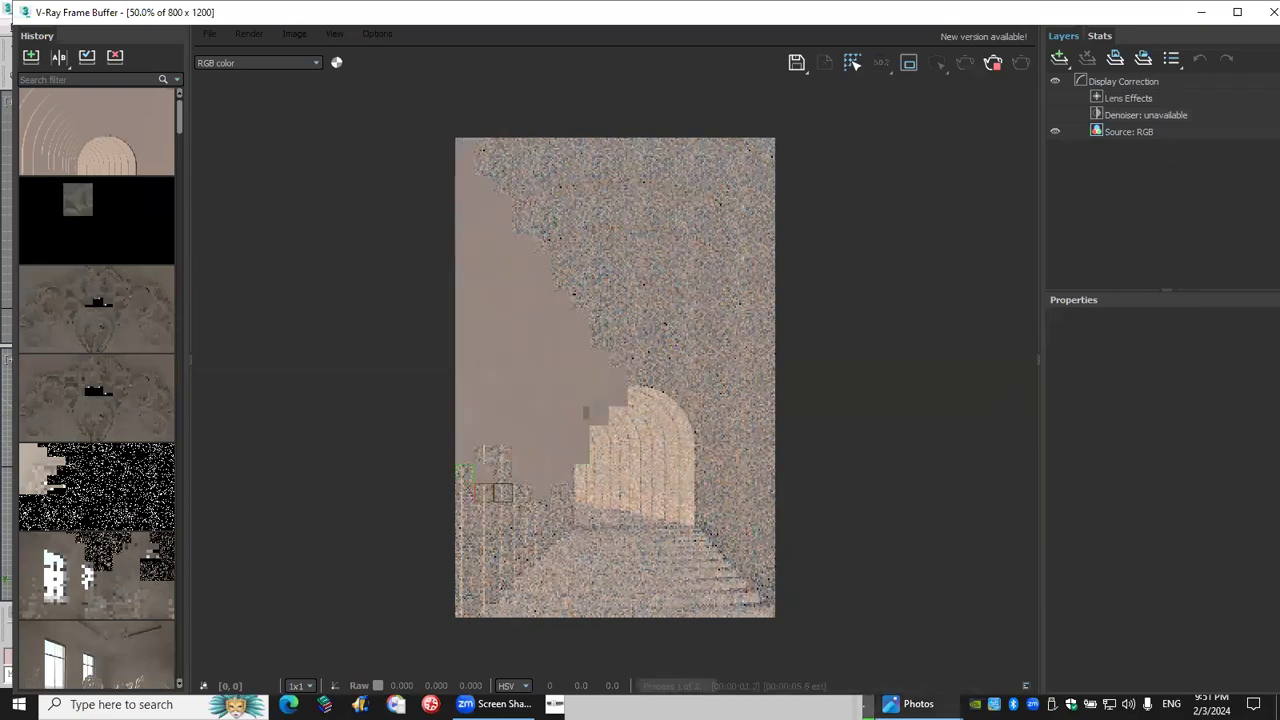
{"action": "mouse_move", "coordinate": [918, 704]}
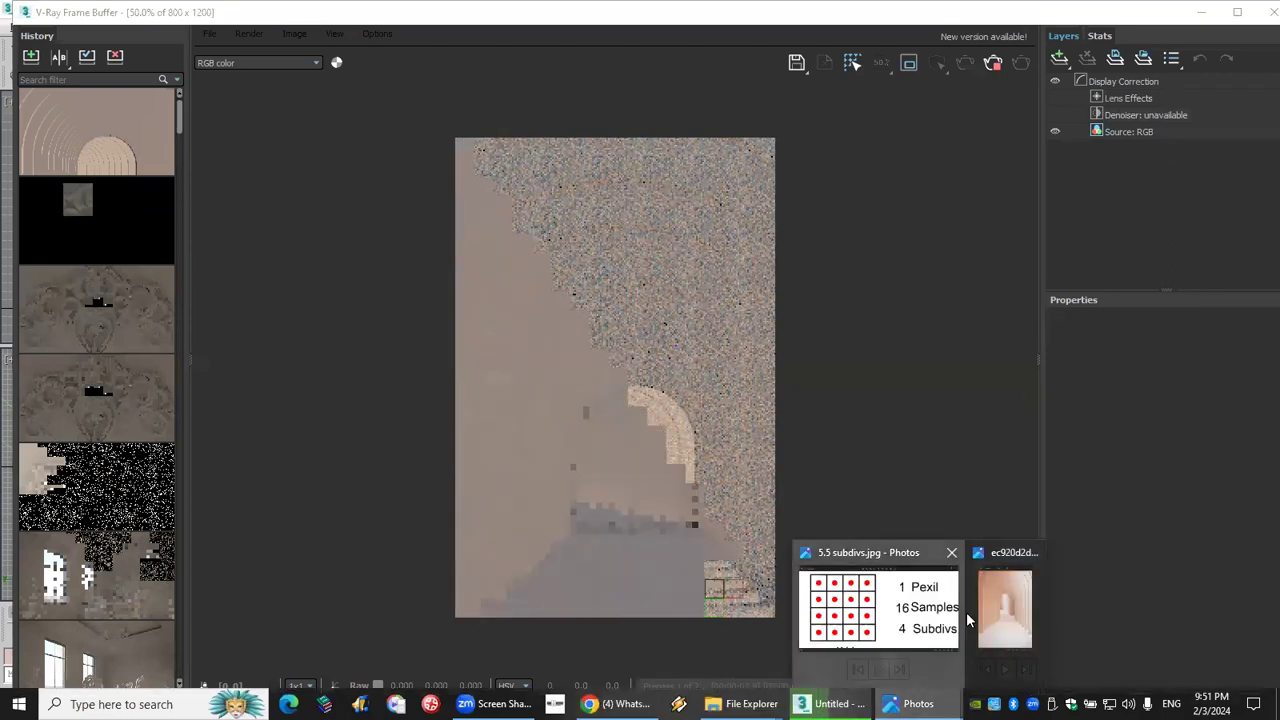
{"action": "left_click", "coordinate": [950, 612]}
{"action": "left_click", "coordinate": [1262, 12]}
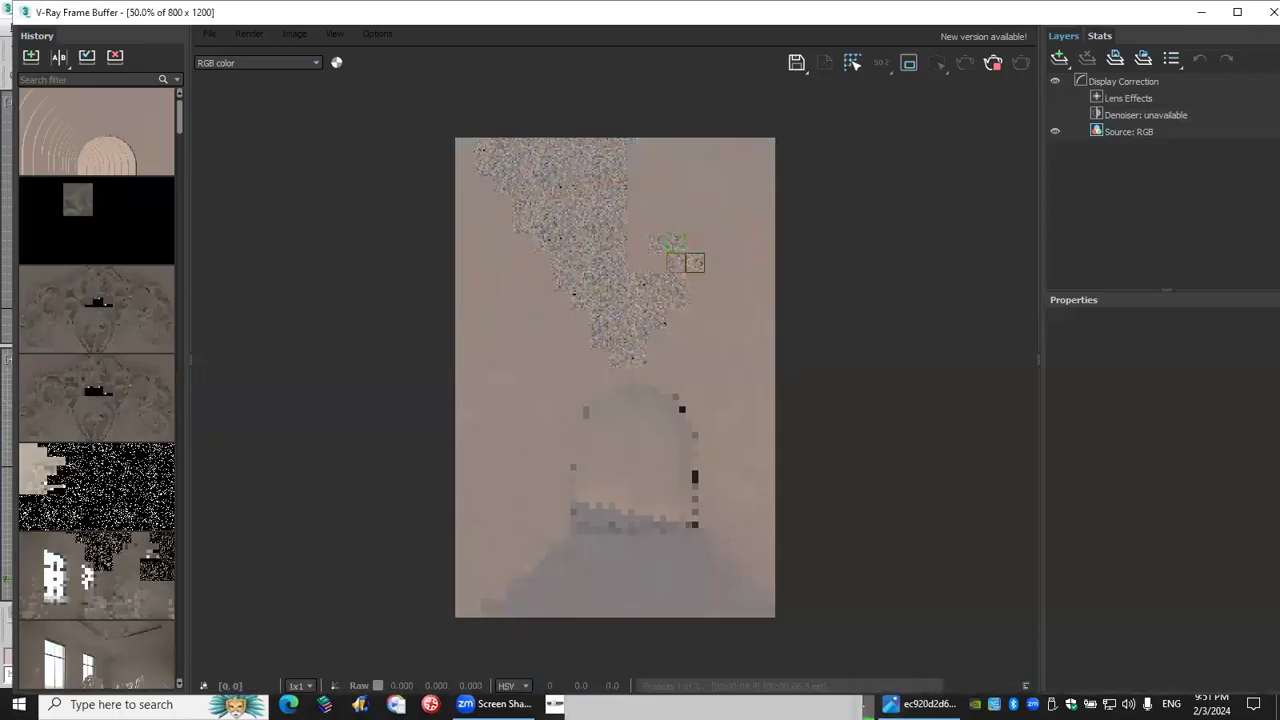
{"action": "left_click", "coordinate": [915, 704]}
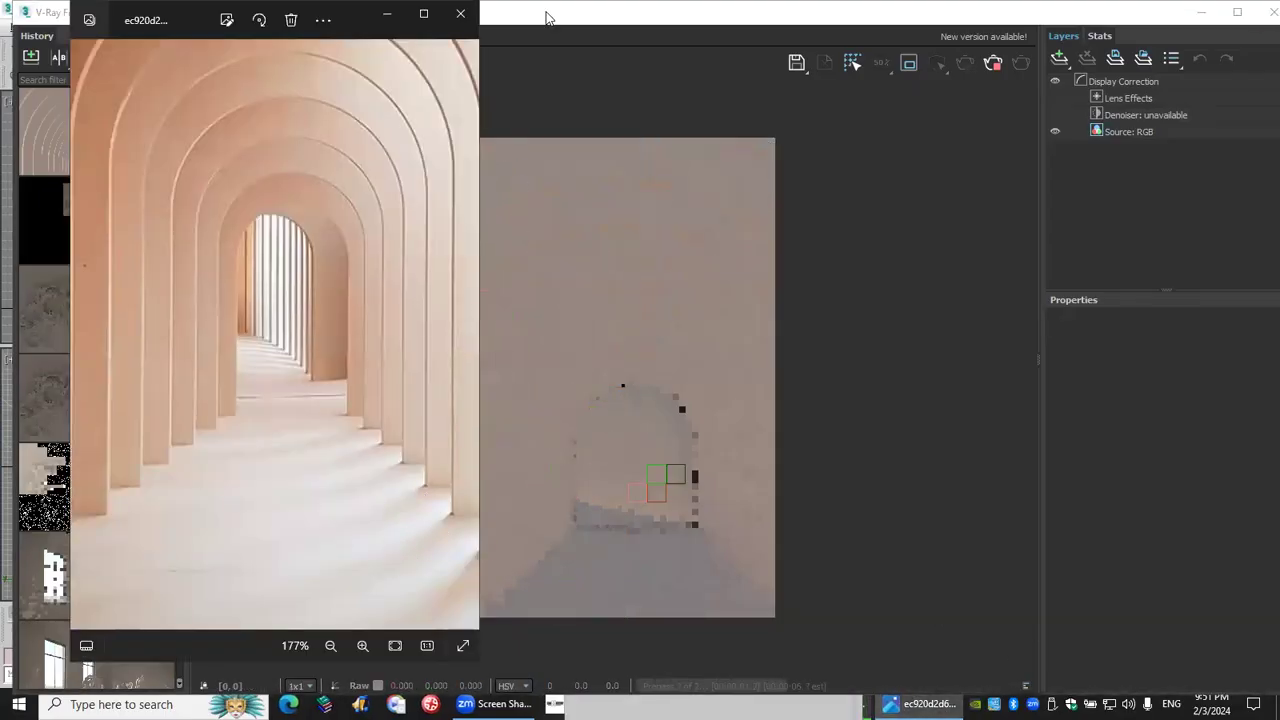
{"action": "left_click", "coordinate": [682, 512]}
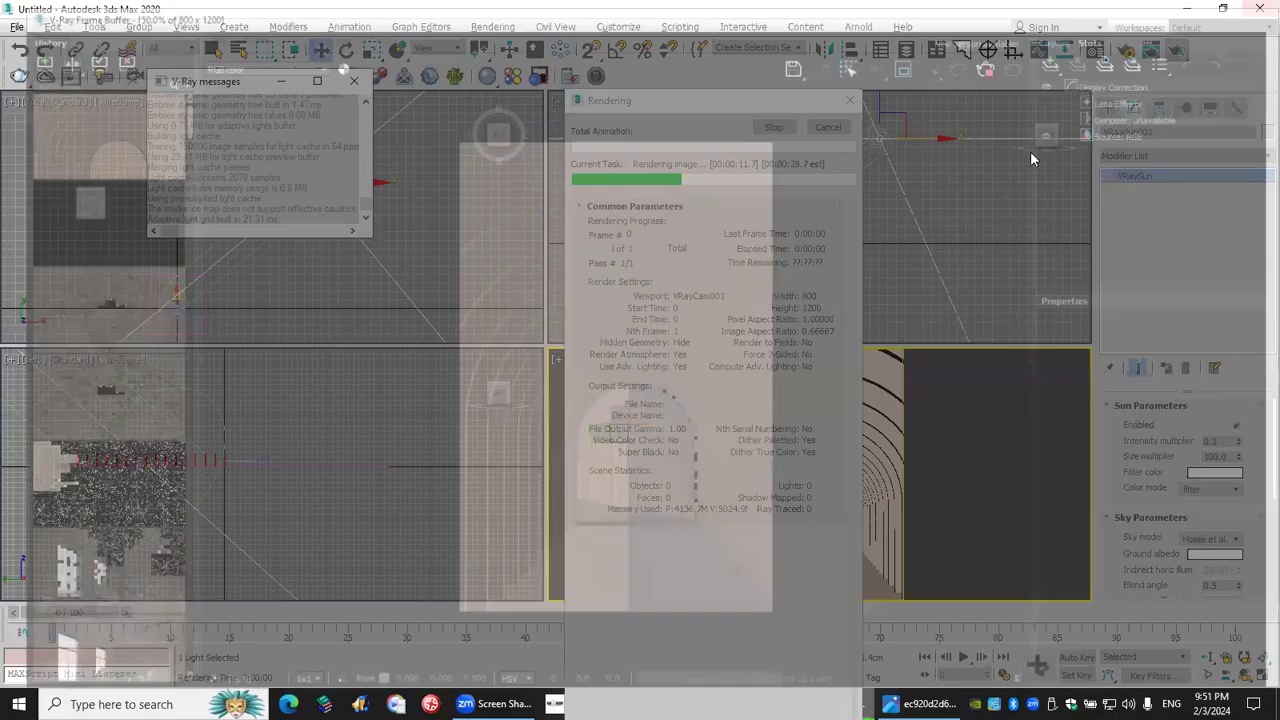
{"action": "left_click", "coordinate": [1260, 12]}
{"action": "left_click", "coordinate": [828, 127]}
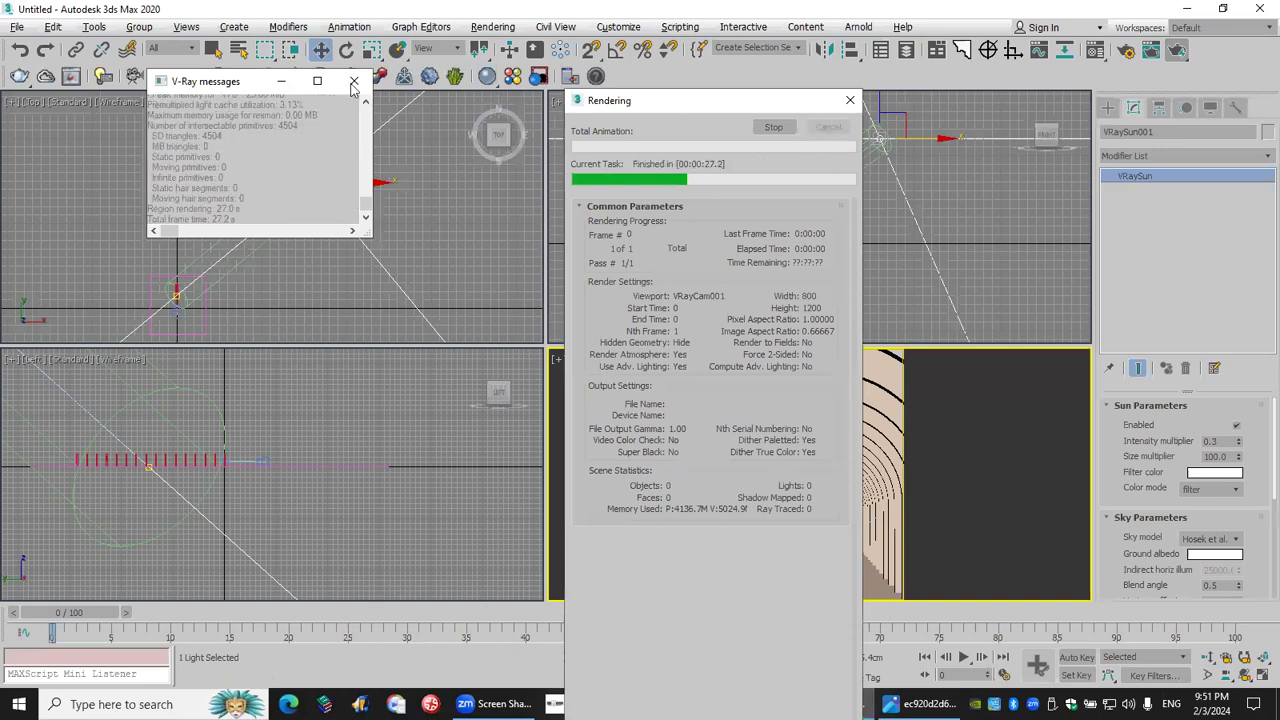
Switch the camera viewport to the live V-Ray Viewport IPR preview.
{"action": "left_click", "coordinate": [354, 81]}
{"action": "scroll", "coordinate": [368, 204], "scroll_direction": "down", "scroll_amount": 2}
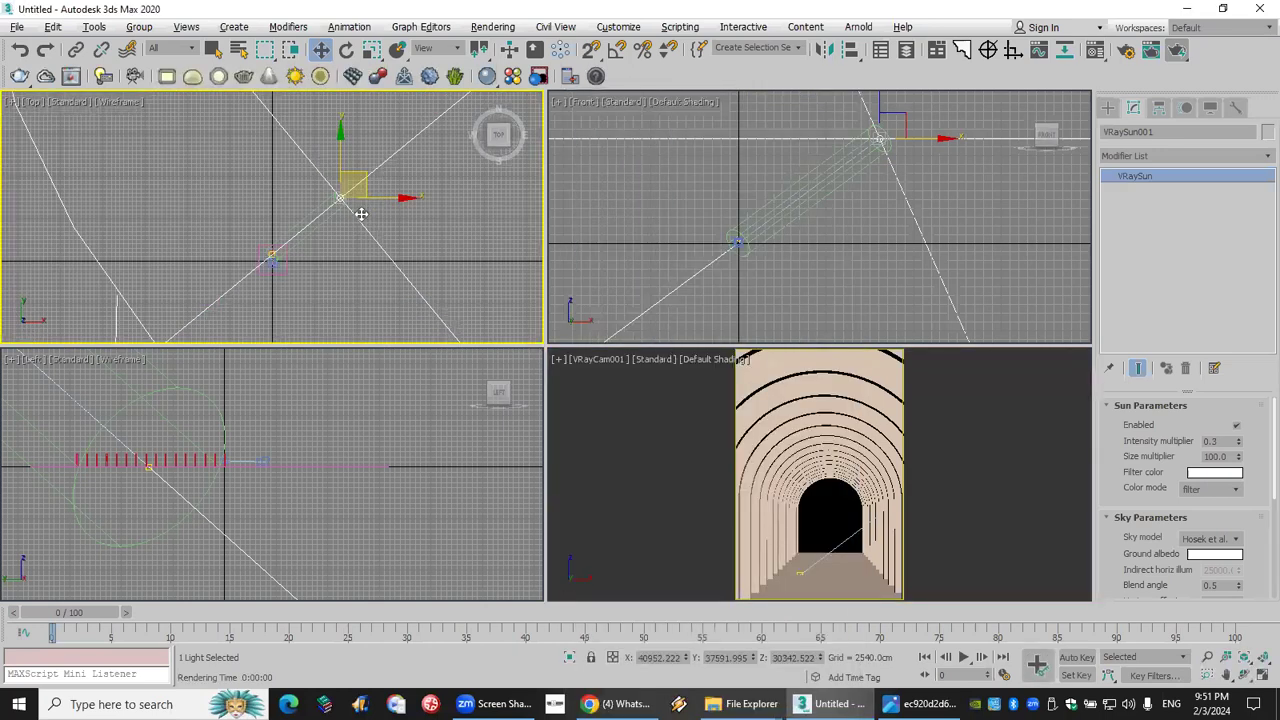
{"action": "scroll", "coordinate": [368, 204], "scroll_direction": "down", "scroll_amount": 2}
{"action": "scroll", "coordinate": [840, 250], "scroll_direction": "down", "scroll_amount": 3}
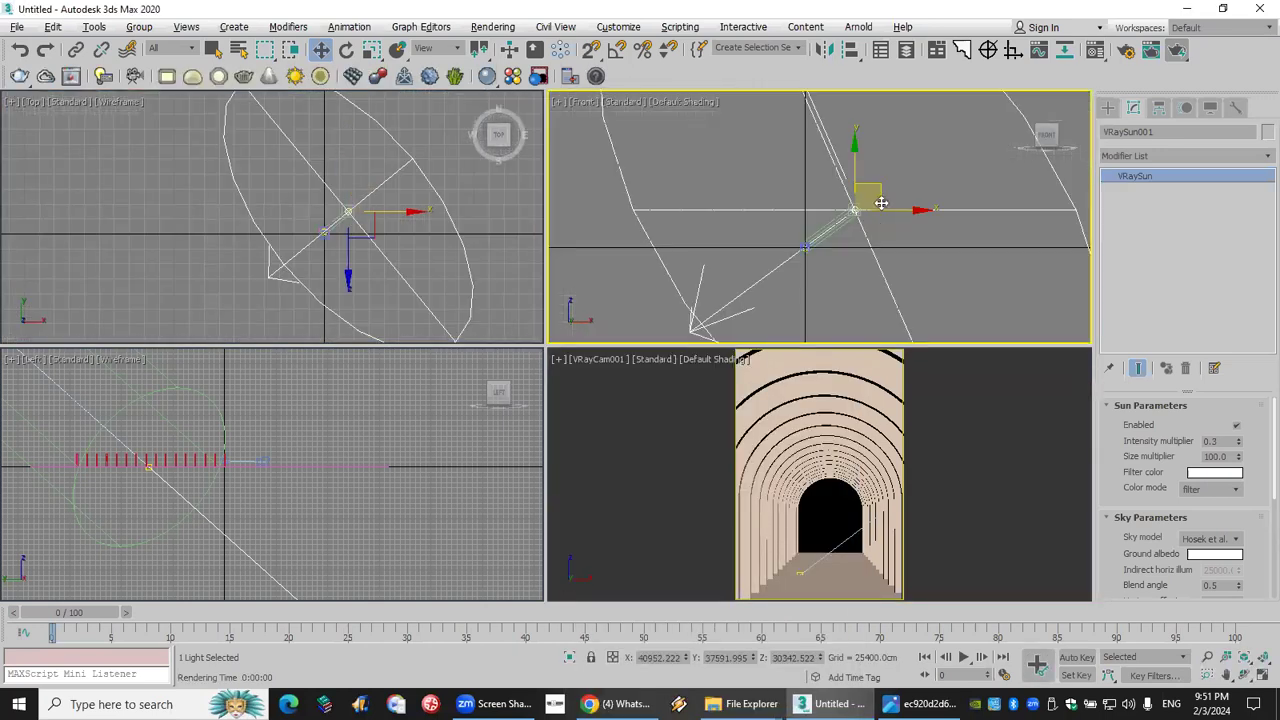
{"action": "left_click", "coordinate": [655, 364]}
{"action": "left_click", "coordinate": [653, 359]}
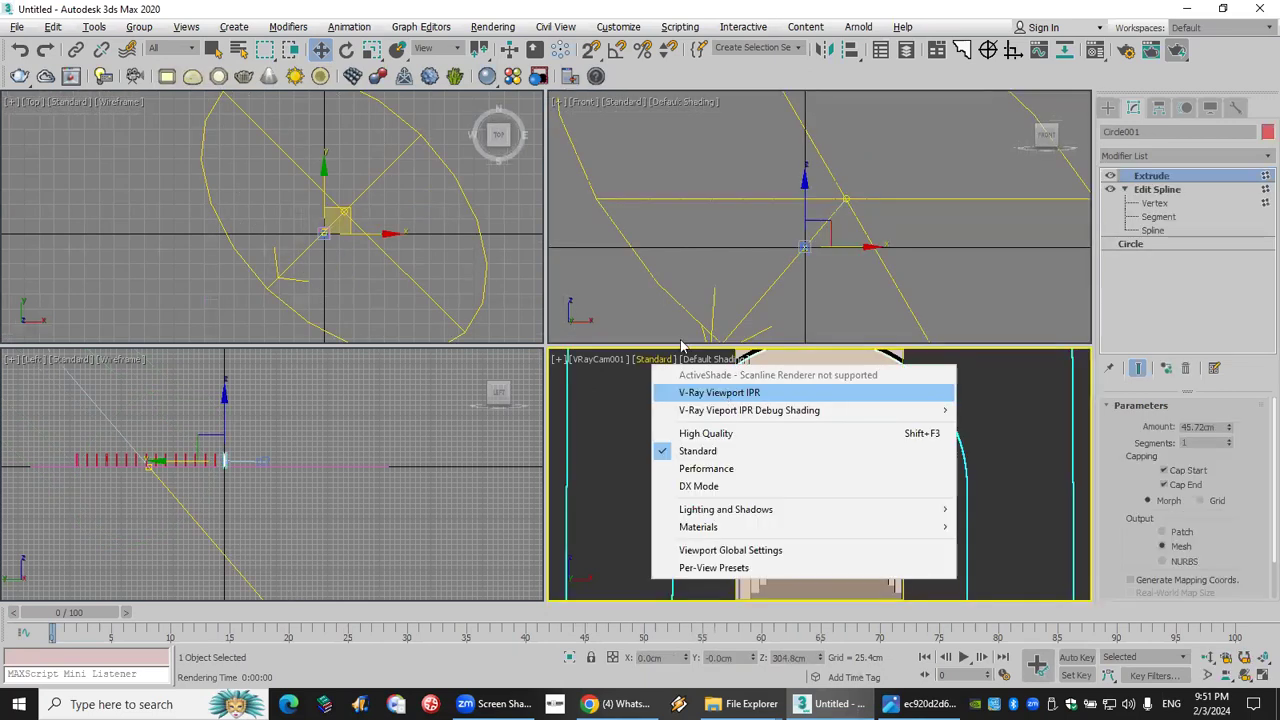
{"action": "left_click", "coordinate": [720, 392]}
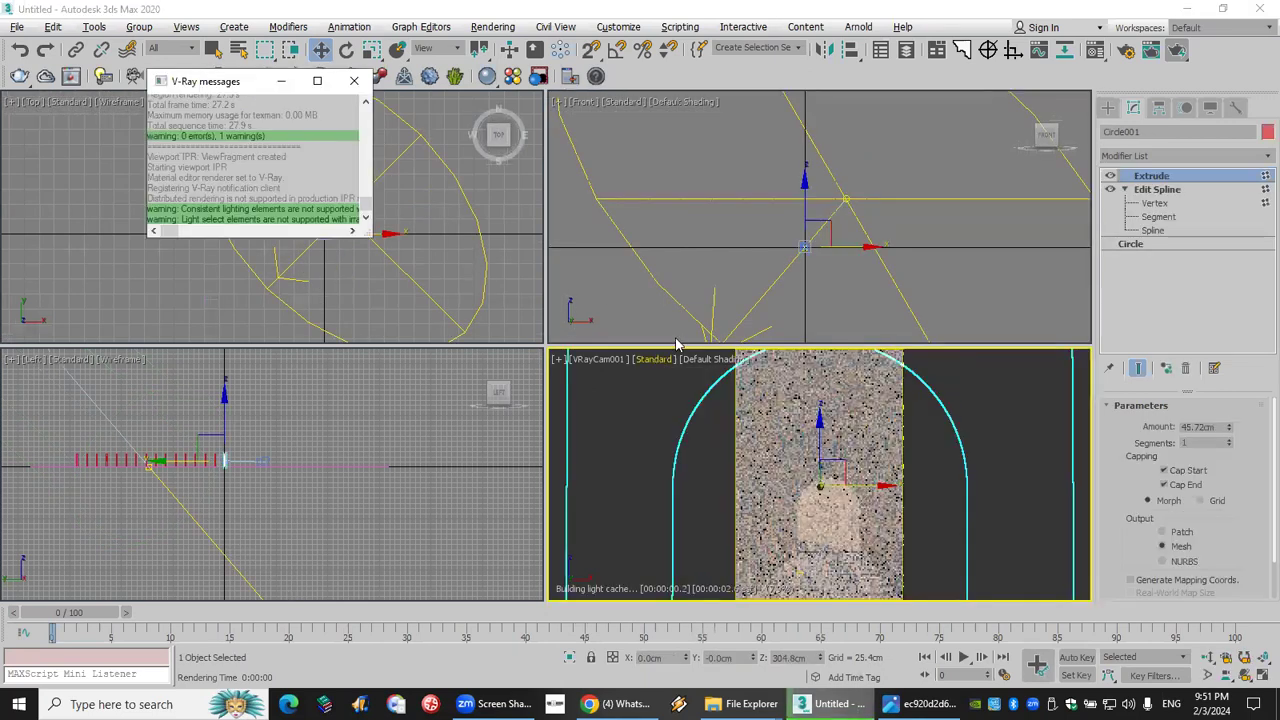
{"action": "left_click", "coordinate": [353, 81]}
Move Circle001 up out of the camera's view and reposition the VRay sun in the Top view.
{"action": "left_click_drag", "start_coordinate": [346, 212], "coordinate": [342, 187]}
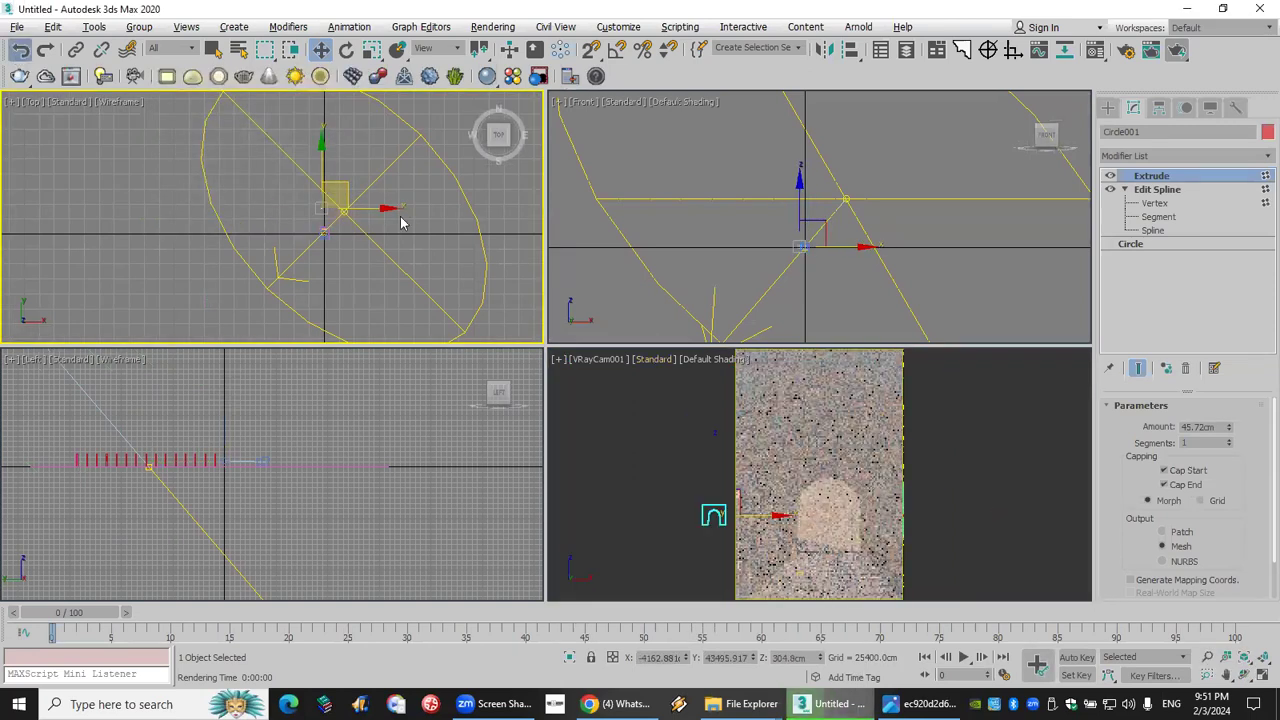
{"action": "left_click", "coordinate": [349, 206]}
{"action": "left_click", "coordinate": [339, 210]}
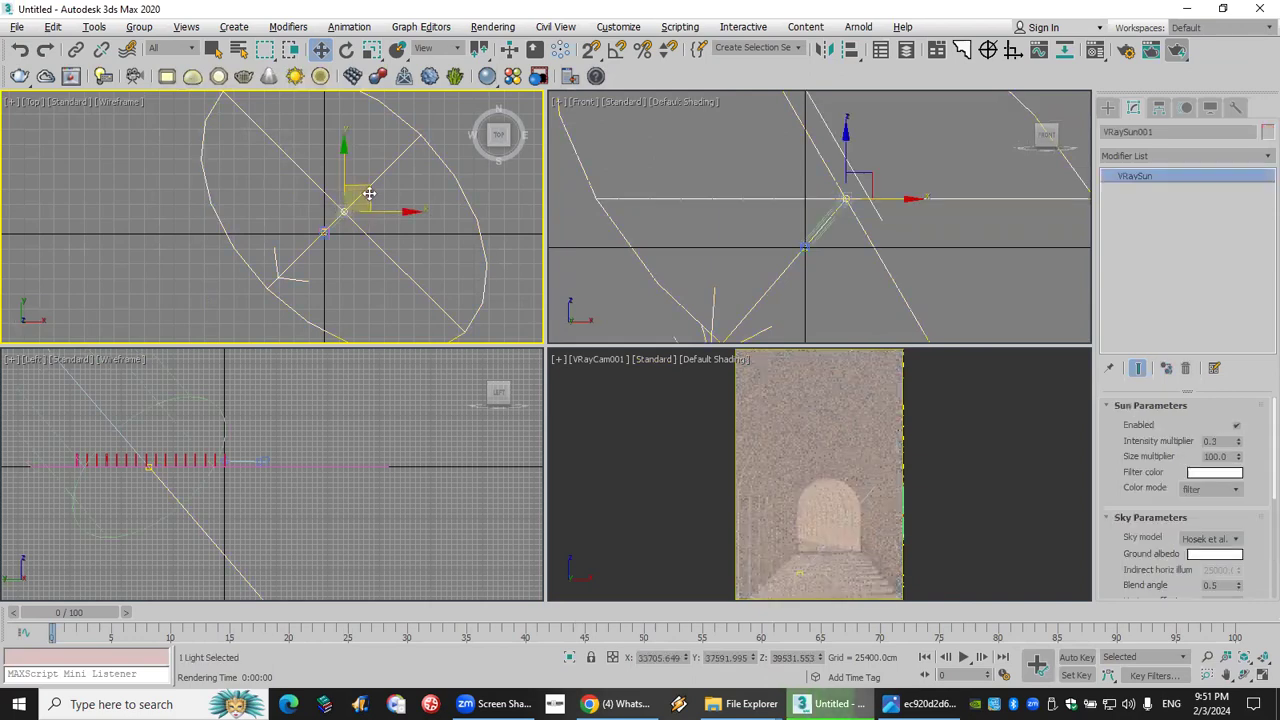
{"action": "left_click_drag", "start_coordinate": [374, 178], "coordinate": [381, 161]}
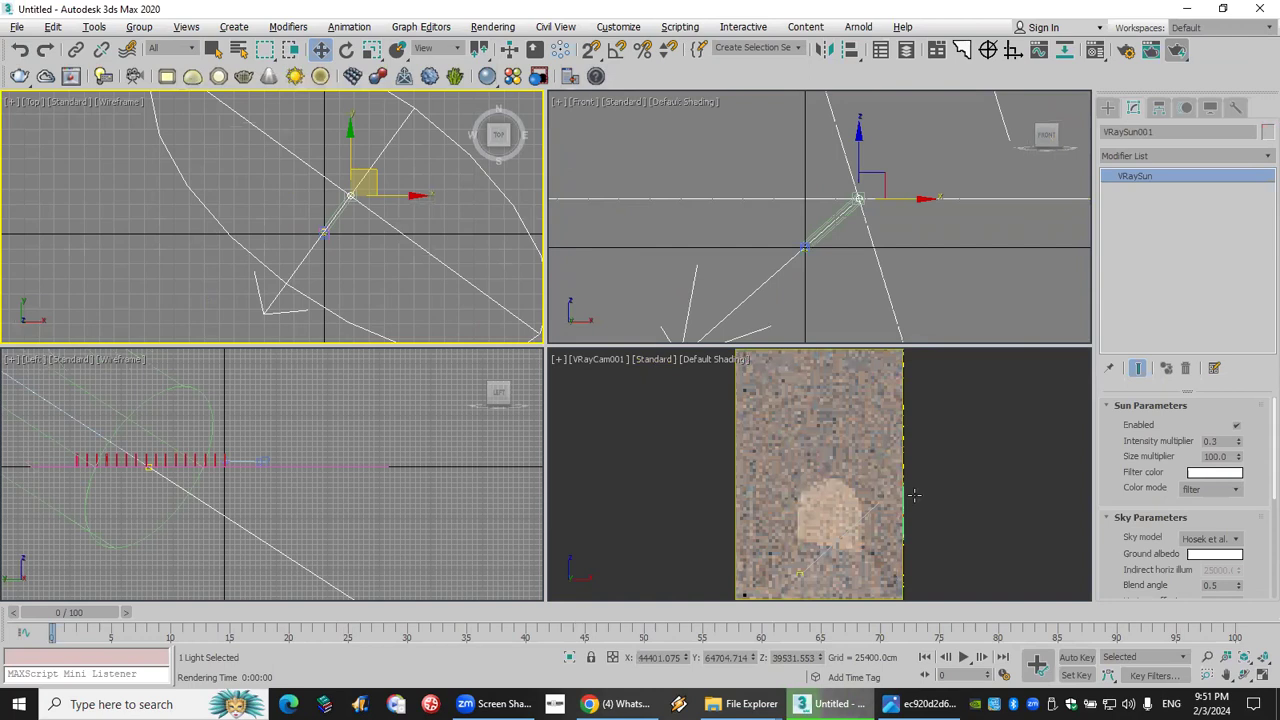
{"action": "right_click", "coordinate": [918, 505]}
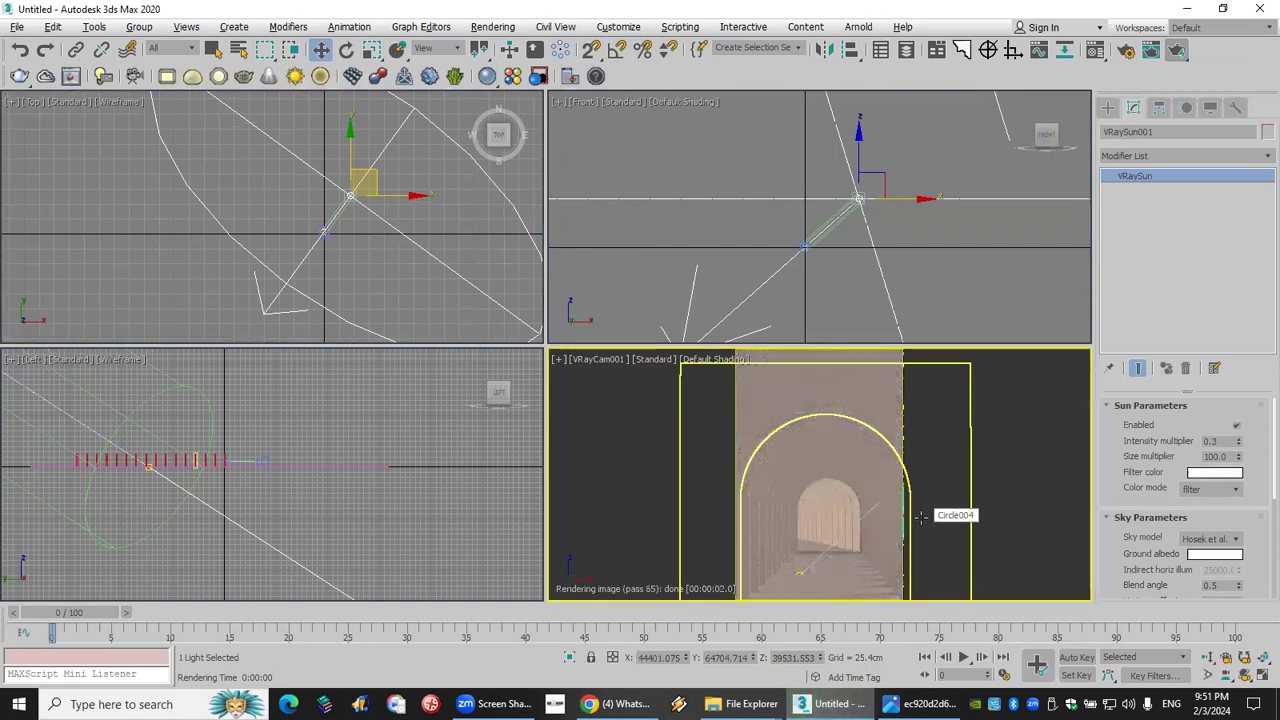
In Render Setup, change the V-Ray color mapping gamma from 1.5 to 1 and render production.
{"action": "left_click", "coordinate": [509, 39]}
{"action": "left_click", "coordinate": [563, 120]}
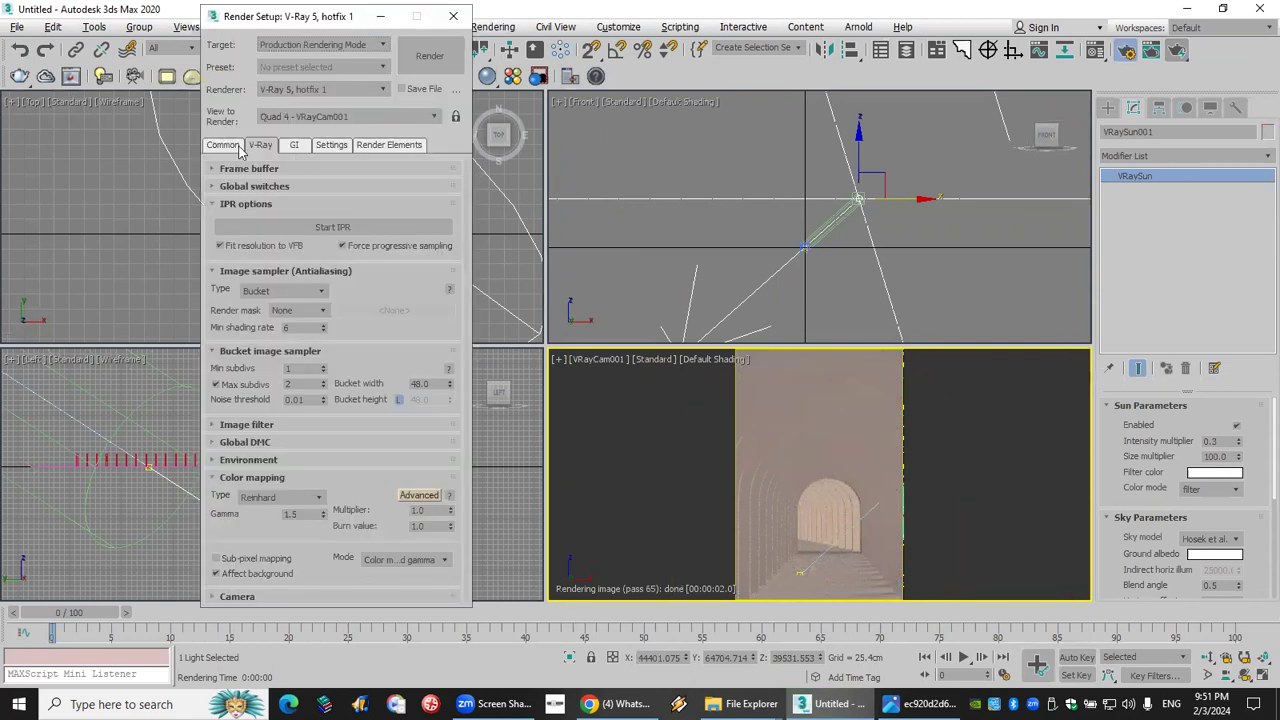
{"action": "left_click", "coordinate": [234, 145]}
{"action": "left_click", "coordinate": [299, 145]}
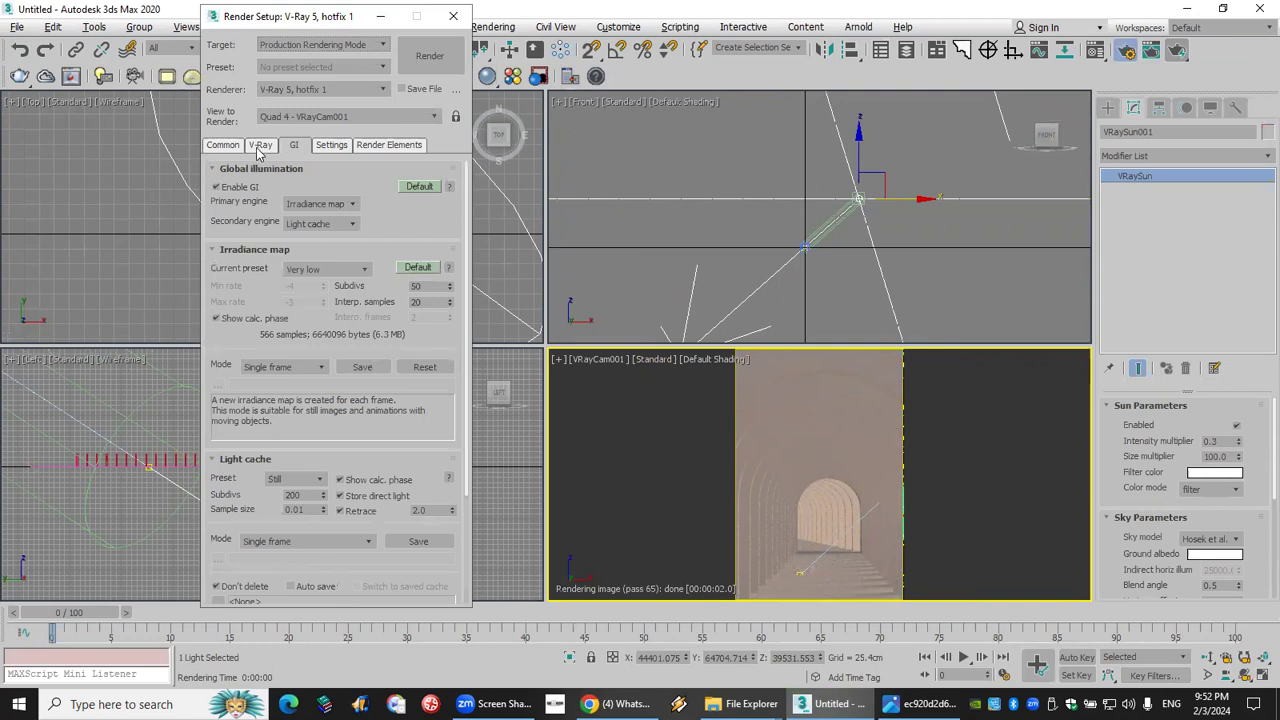
{"action": "left_click", "coordinate": [259, 147]}
{"action": "double_click", "coordinate": [297, 513]}
{"action": "type", "text": "1"}
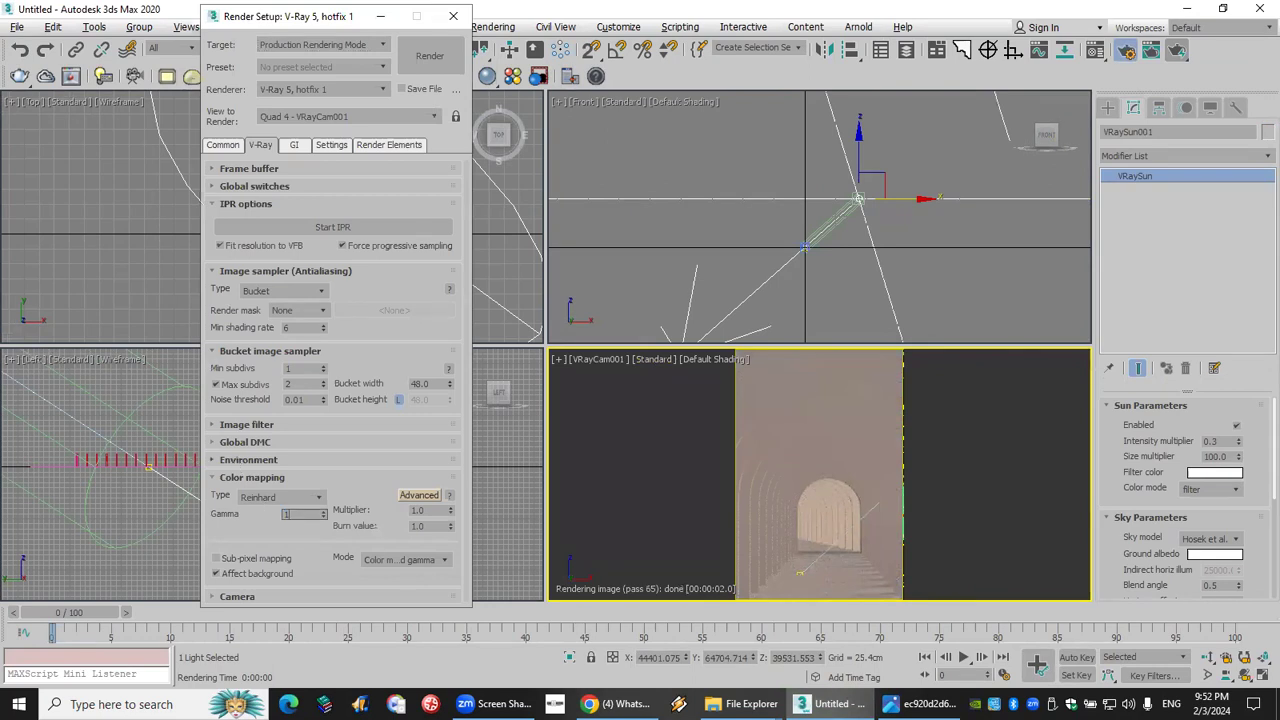
{"action": "left_click", "coordinate": [1138, 48]}
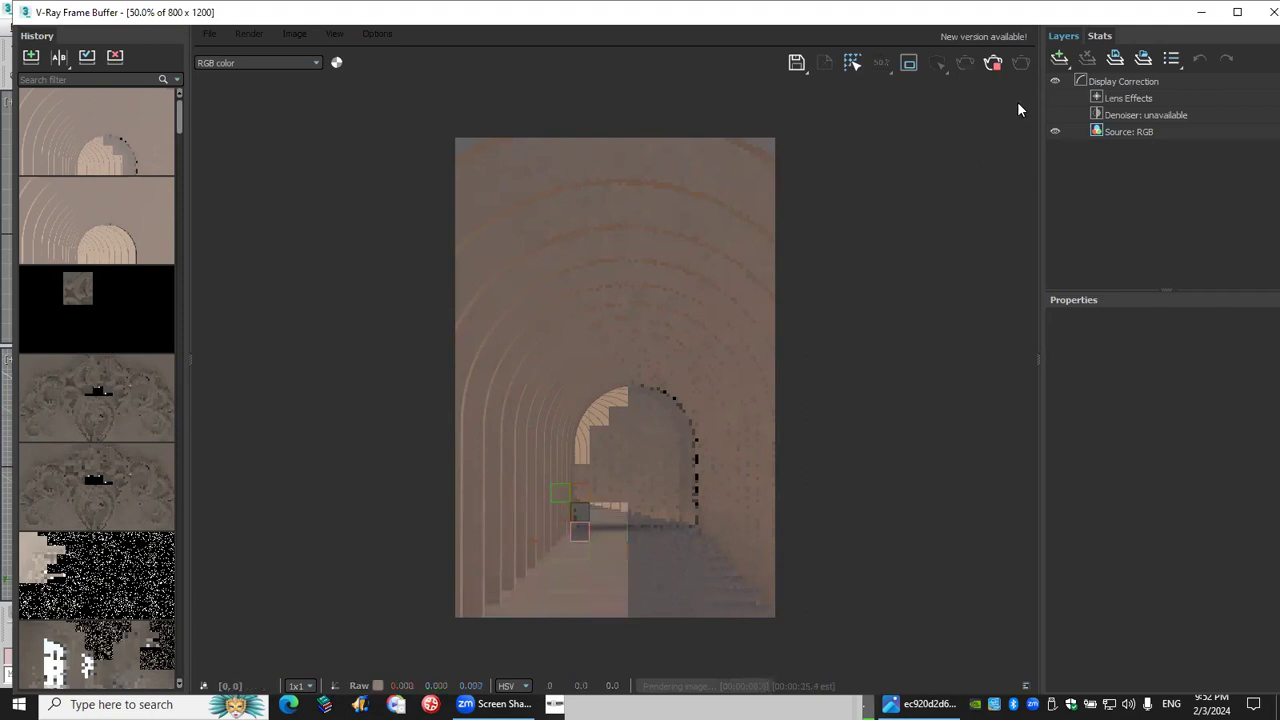
Add an Exposure layer in the frame buffer with exposure 0.229 and contrast 0.404.
{"action": "left_click", "coordinate": [1058, 60]}
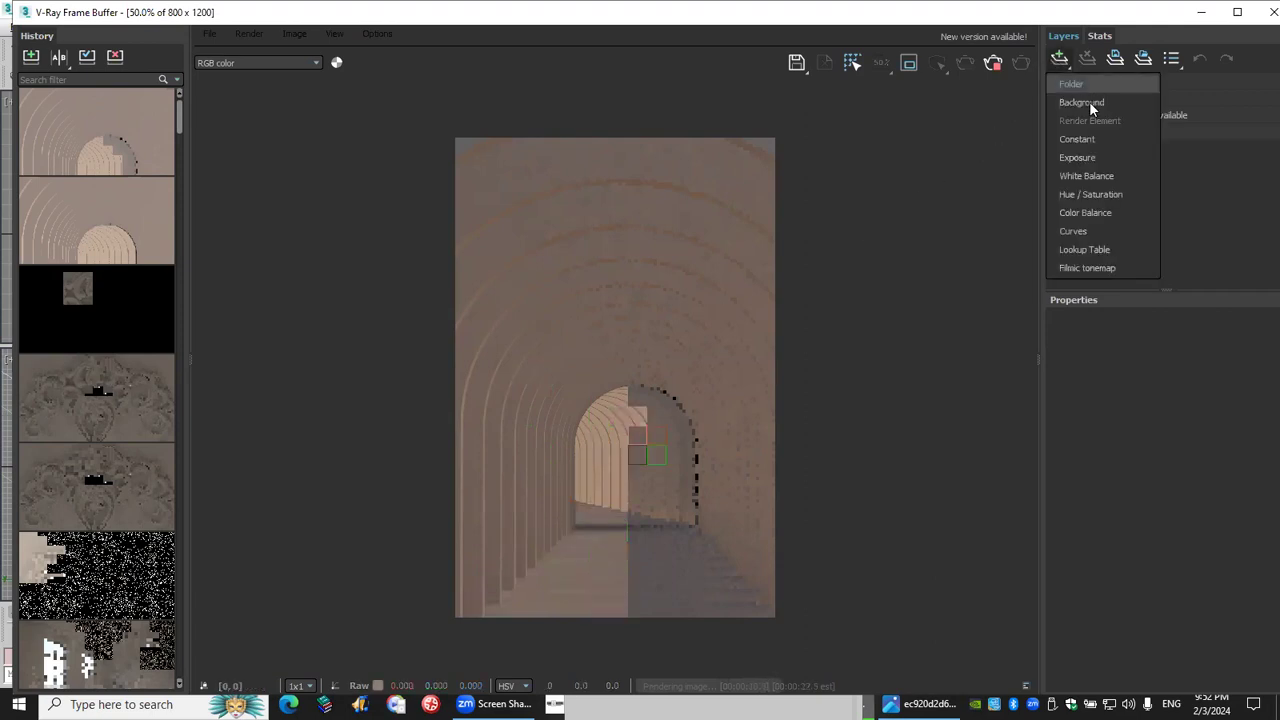
{"action": "left_click", "coordinate": [1102, 157]}
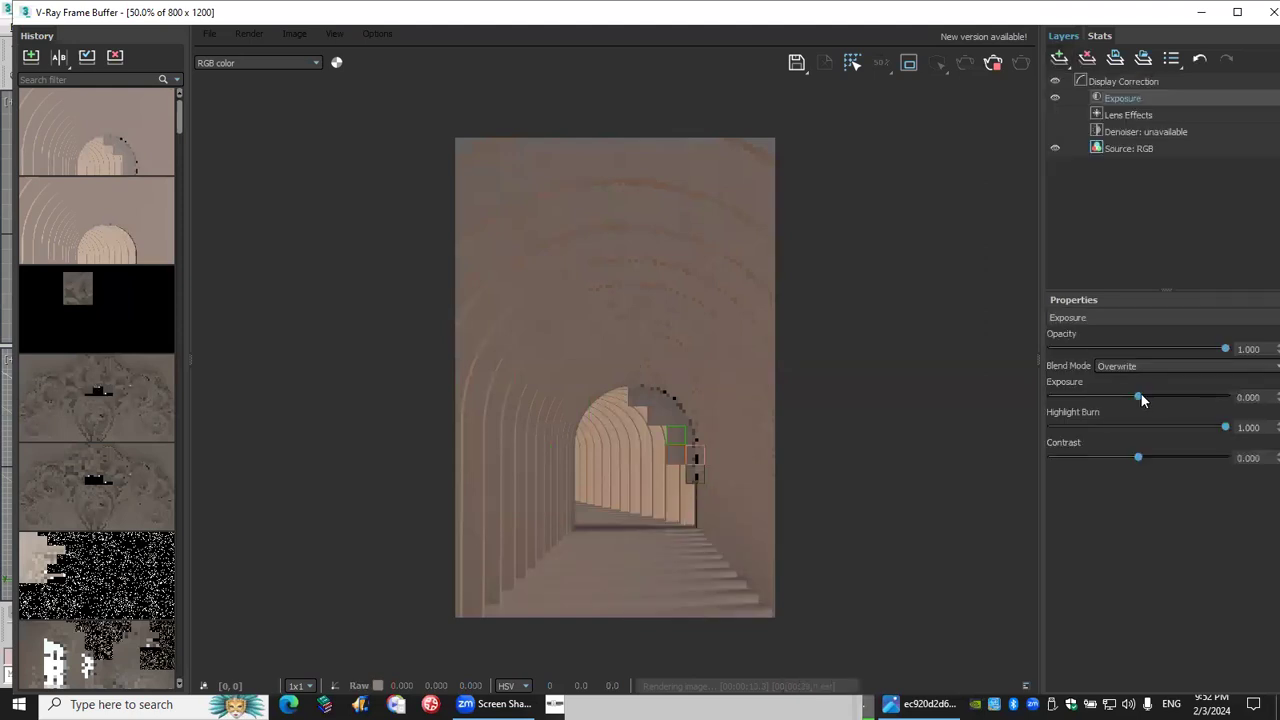
{"action": "left_click_drag", "start_coordinate": [1149, 398], "coordinate": [1160, 397]}
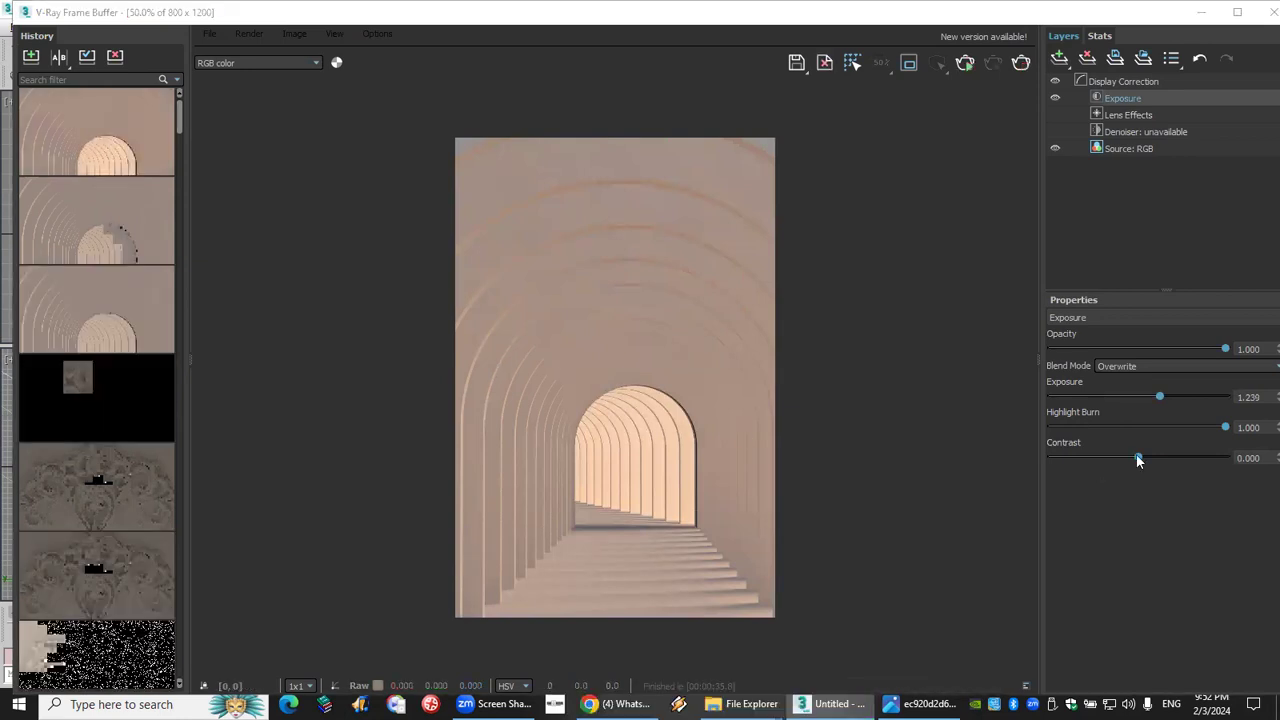
{"action": "left_click_drag", "start_coordinate": [1137, 458], "coordinate": [1148, 458]}
{"action": "left_click", "coordinate": [1189, 457]}
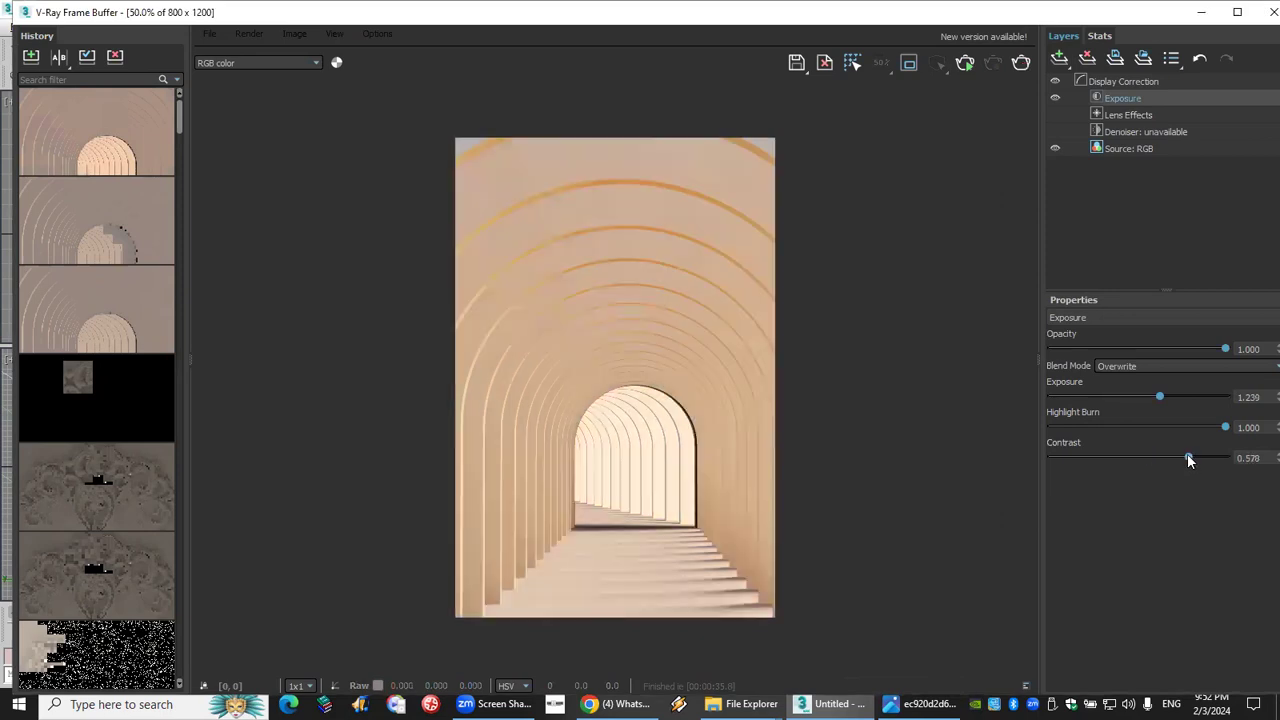
{"action": "left_click", "coordinate": [1175, 458]}
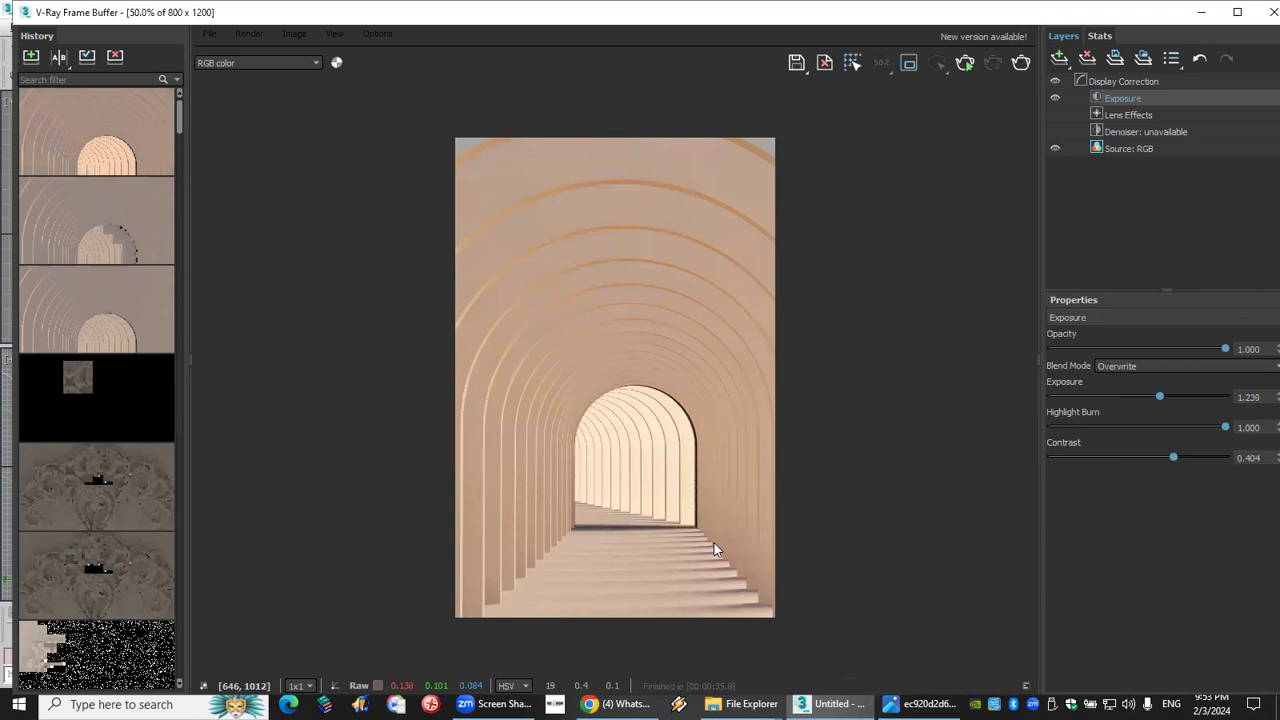
{"action": "mouse_move", "coordinate": [1158, 395]}
{"action": "left_mouse_down"}
{"action": "mouse_move", "coordinate": [1211, 401]}
{"action": "mouse_move", "coordinate": [1108, 407]}
{"action": "mouse_move", "coordinate": [1143, 407]}
{"action": "left_mouse_up"}
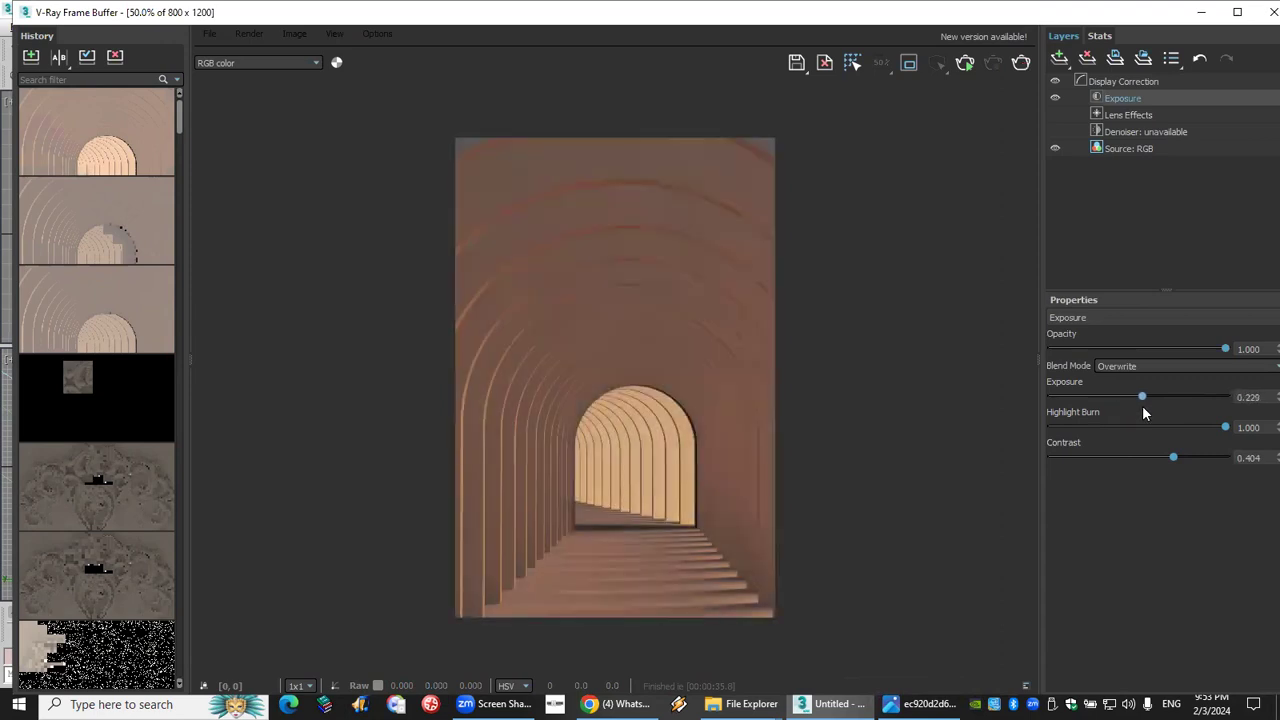
{"action": "left_click", "coordinate": [1059, 58]}
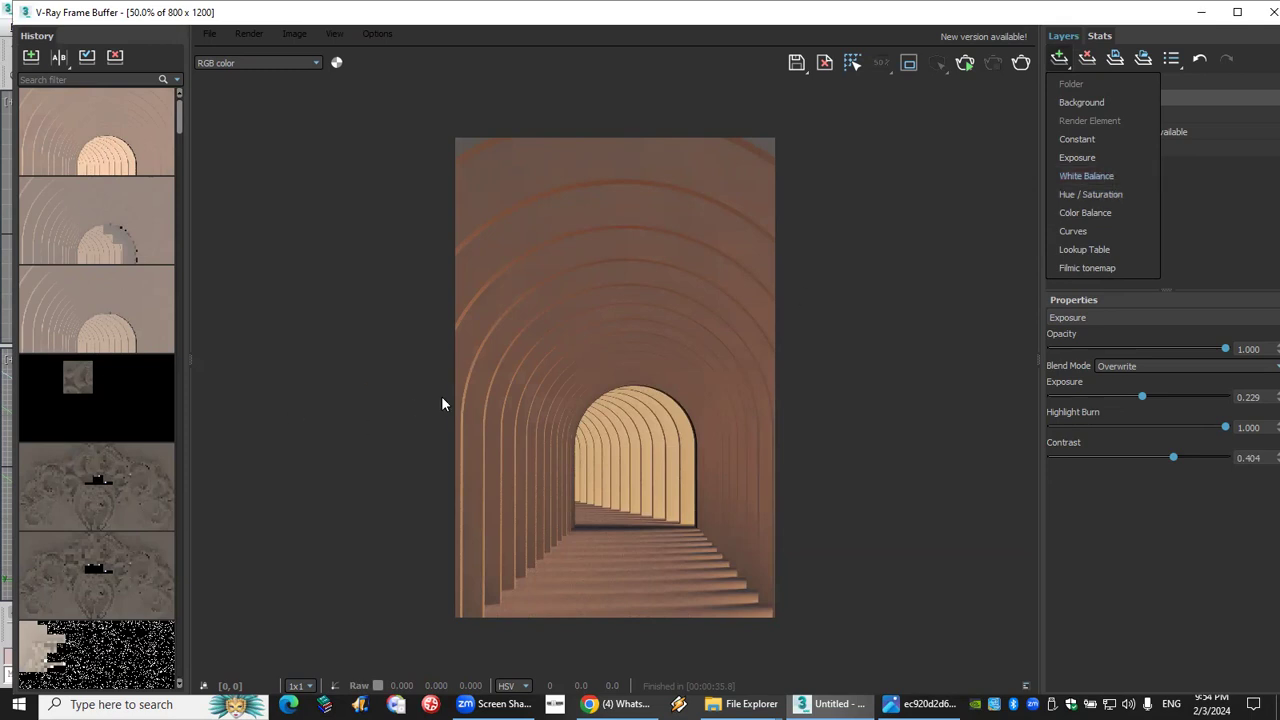
Add a White Balance layer to the corridor render, trying temperatures 3000 and about 9165.
{"action": "left_click", "coordinate": [1102, 180]}
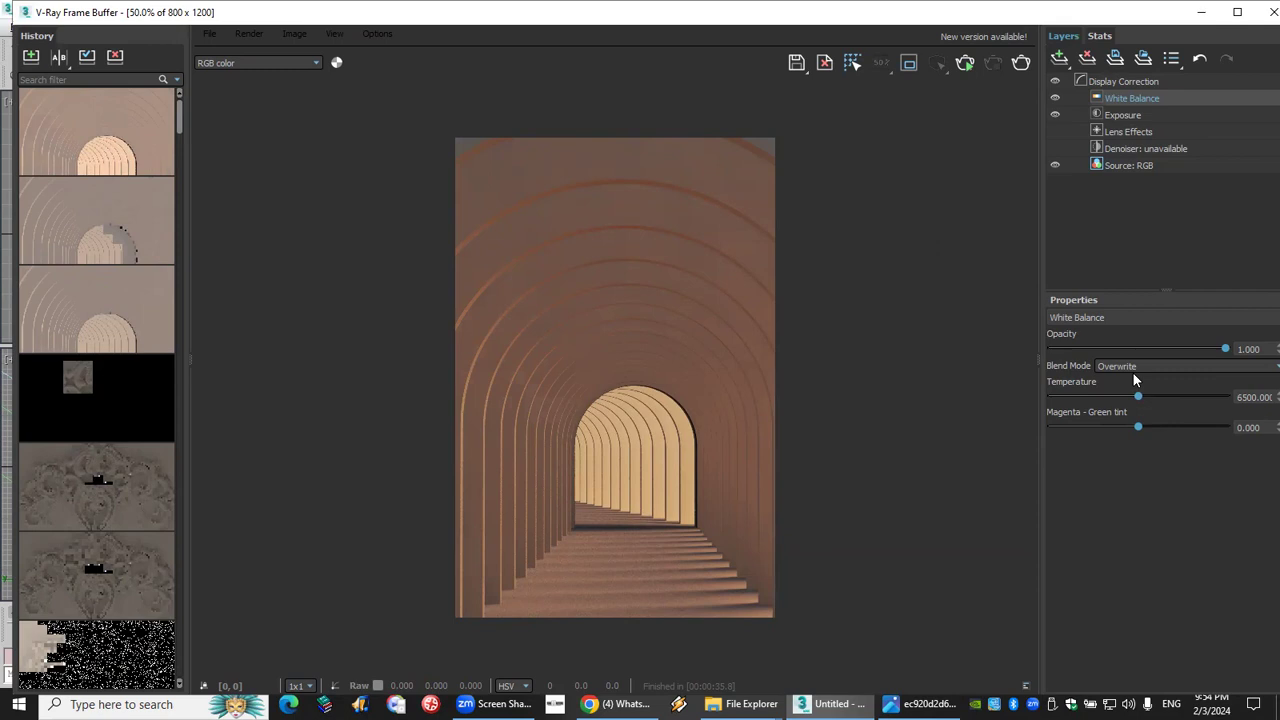
{"action": "left_click_drag", "start_coordinate": [1138, 397], "coordinate": [1204, 401]}
{"action": "type", "text": "3000"}
{"action": "key", "text": "Return"}
{"action": "left_click_drag", "start_coordinate": [1051, 397], "coordinate": [1205, 398]}
{"action": "scroll", "coordinate": [115, 460], "scroll_direction": "down", "scroll_amount": 15}
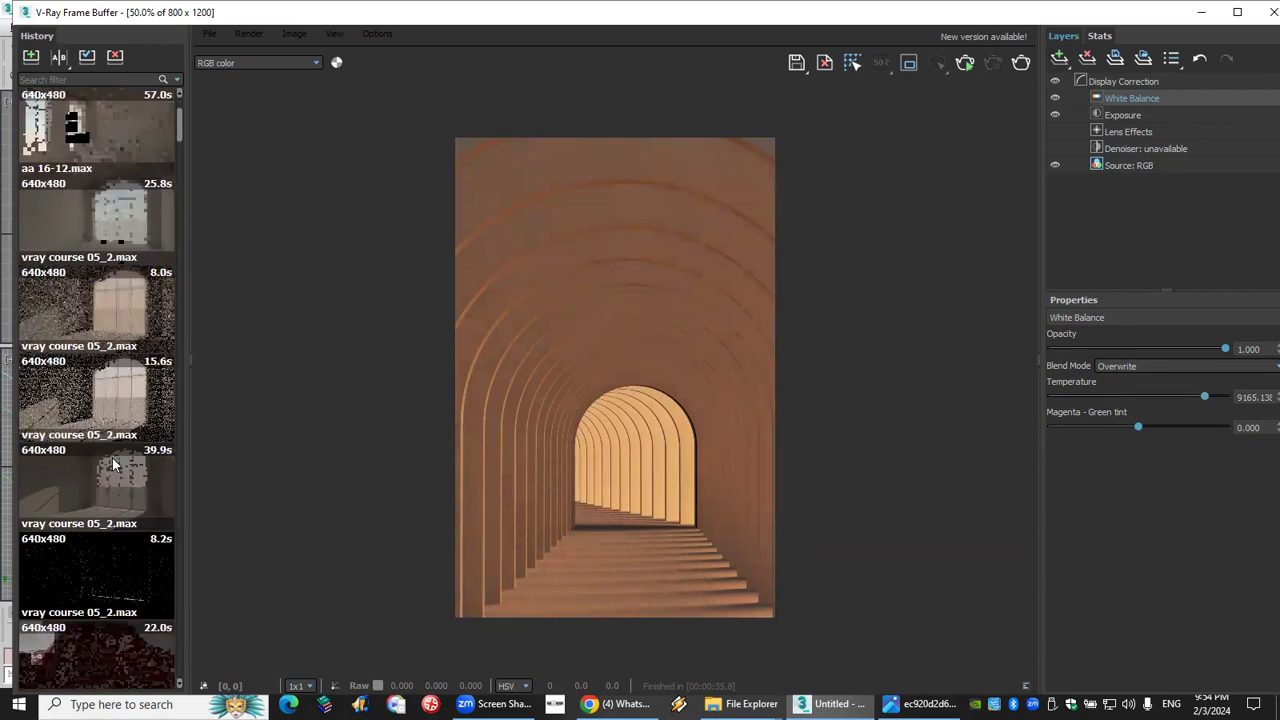
{"action": "scroll", "coordinate": [113, 460], "scroll_direction": "up", "scroll_amount": 15}
Test a White Balance layer on the sea sunset render from History, then reload the corridor render.
{"action": "double_click", "coordinate": [125, 233]}
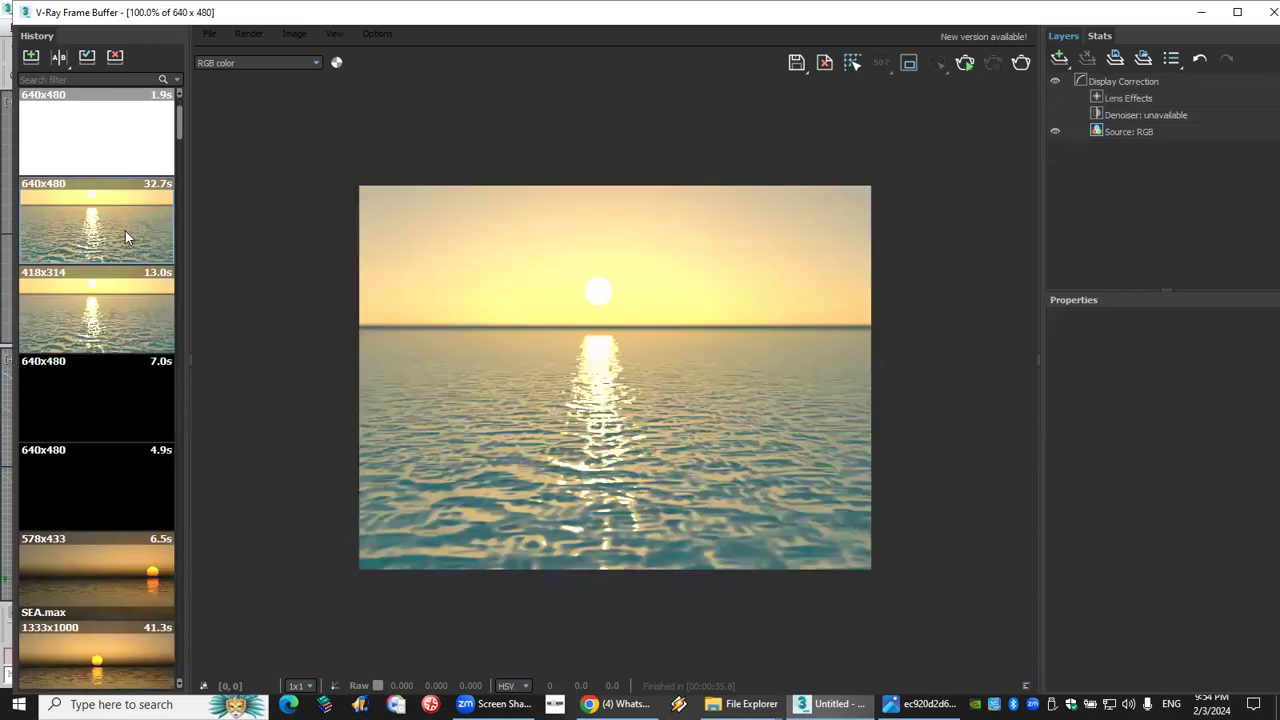
{"action": "left_click", "coordinate": [1059, 57]}
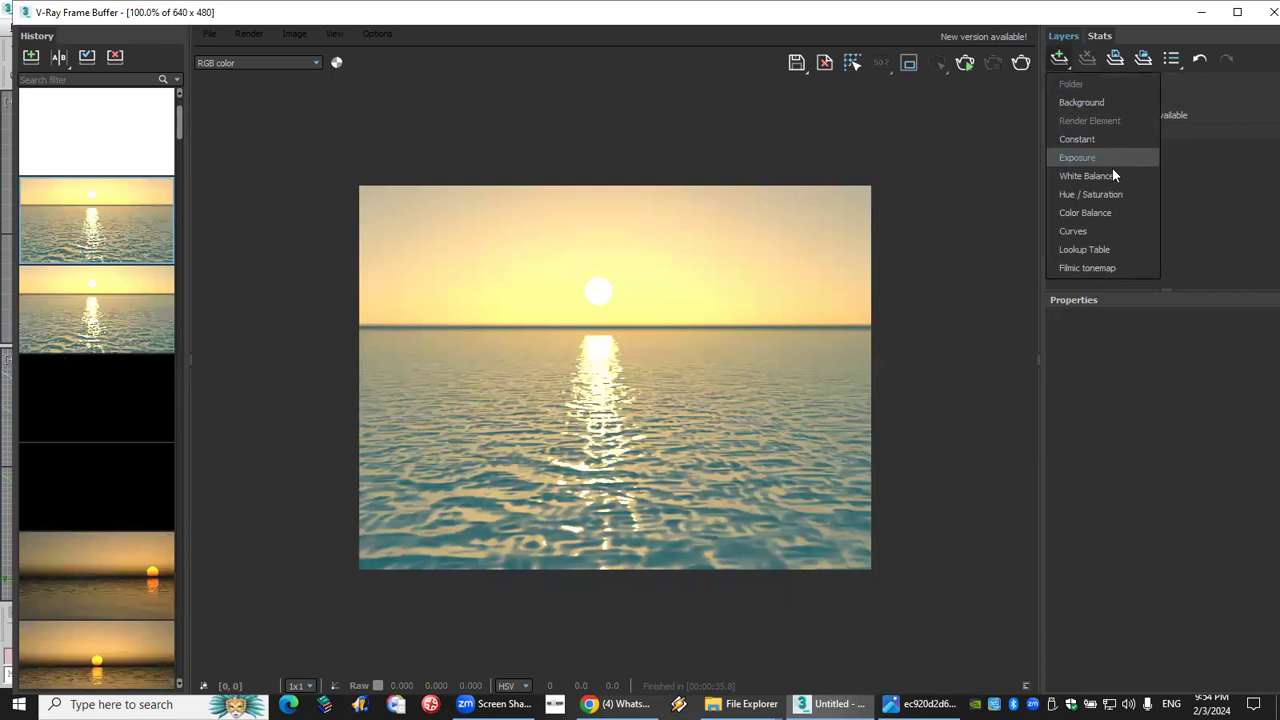
{"action": "left_click", "coordinate": [1085, 176]}
{"action": "left_click_drag", "start_coordinate": [1136, 400], "coordinate": [1075, 414]}
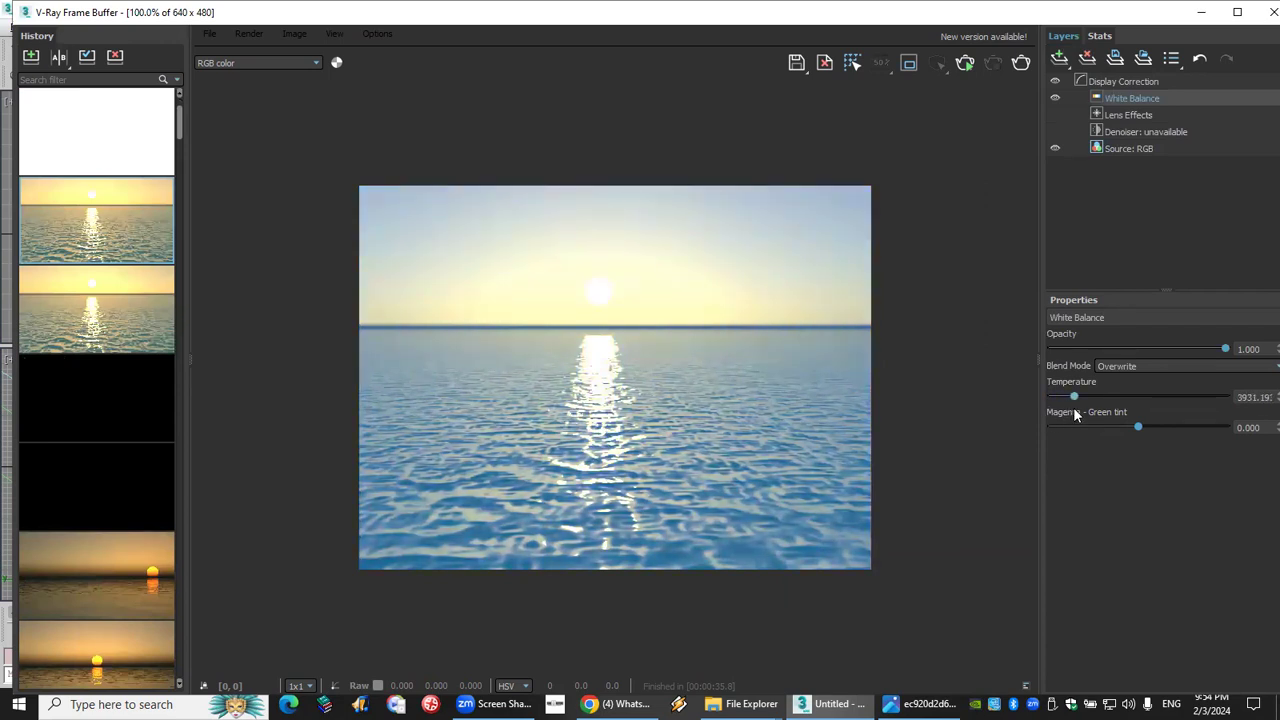
{"action": "scroll", "coordinate": [166, 298], "scroll_direction": "up", "scroll_amount": 10}
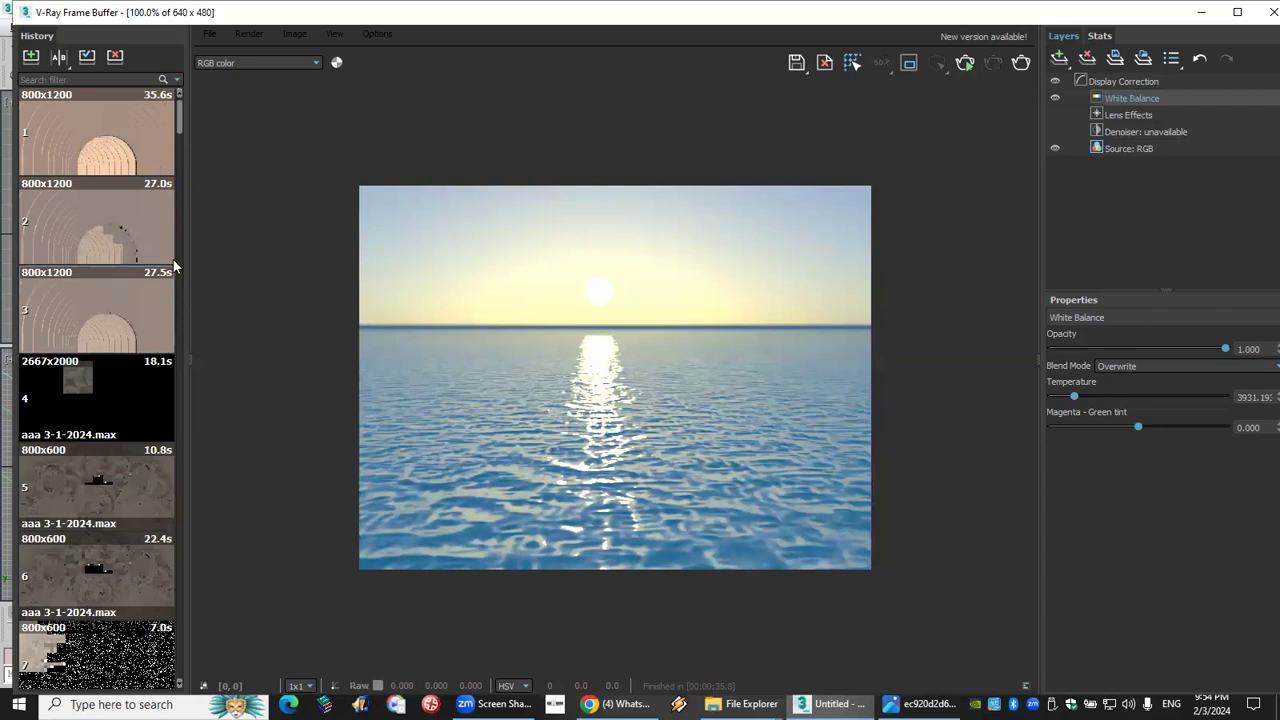
{"action": "double_click", "coordinate": [99, 127]}
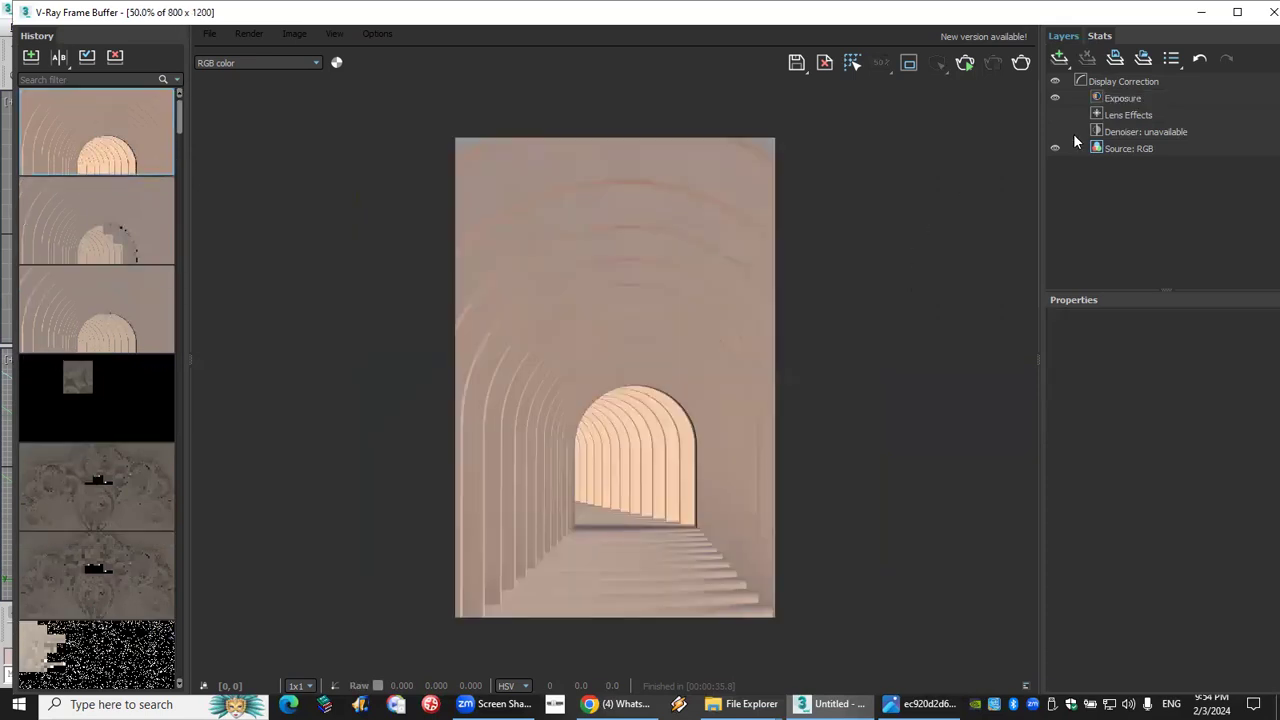
Add a White Balance layer above the Exposure layer with temperature about 8201.
{"action": "left_click", "coordinate": [1141, 98]}
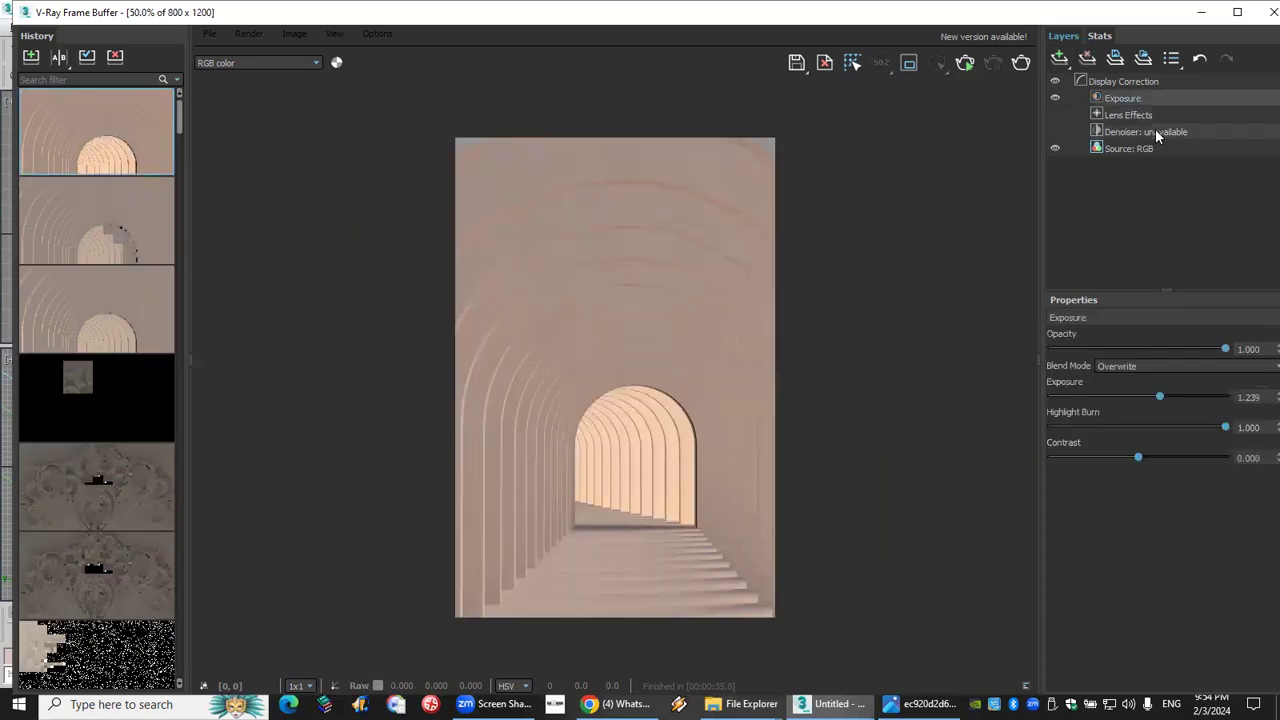
{"action": "left_click", "coordinate": [1059, 58]}
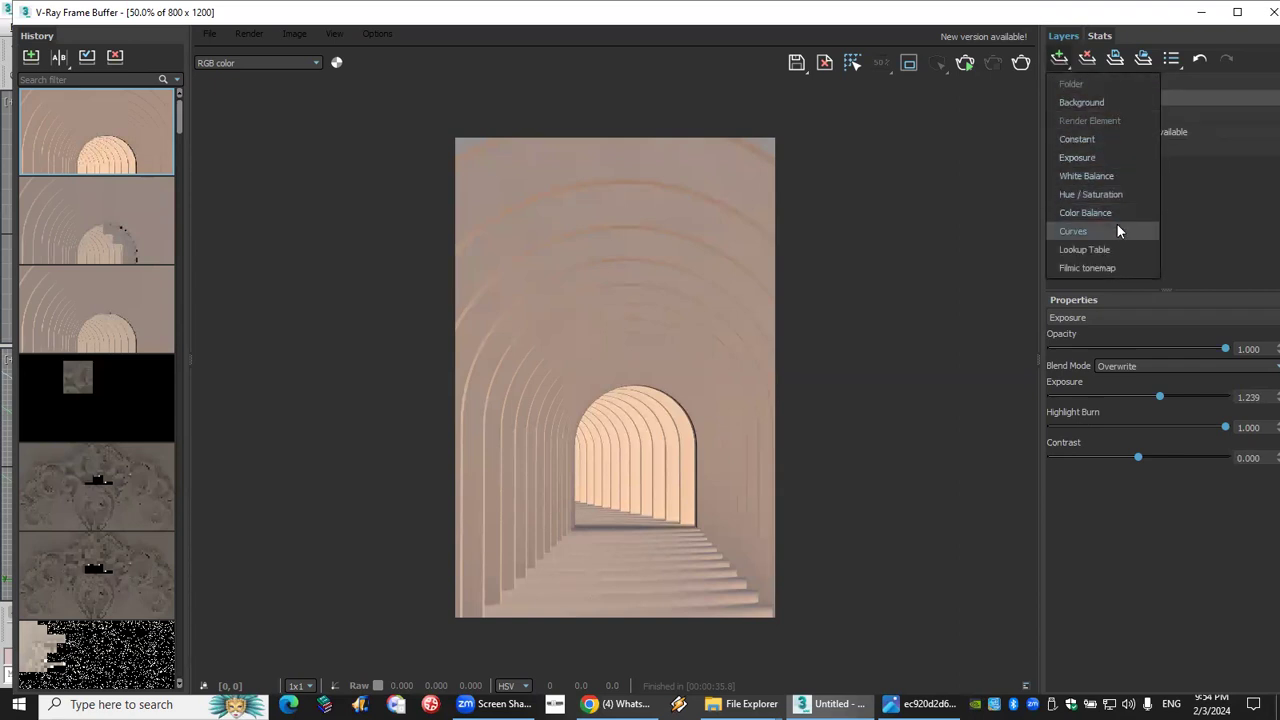
{"action": "left_click", "coordinate": [1115, 177]}
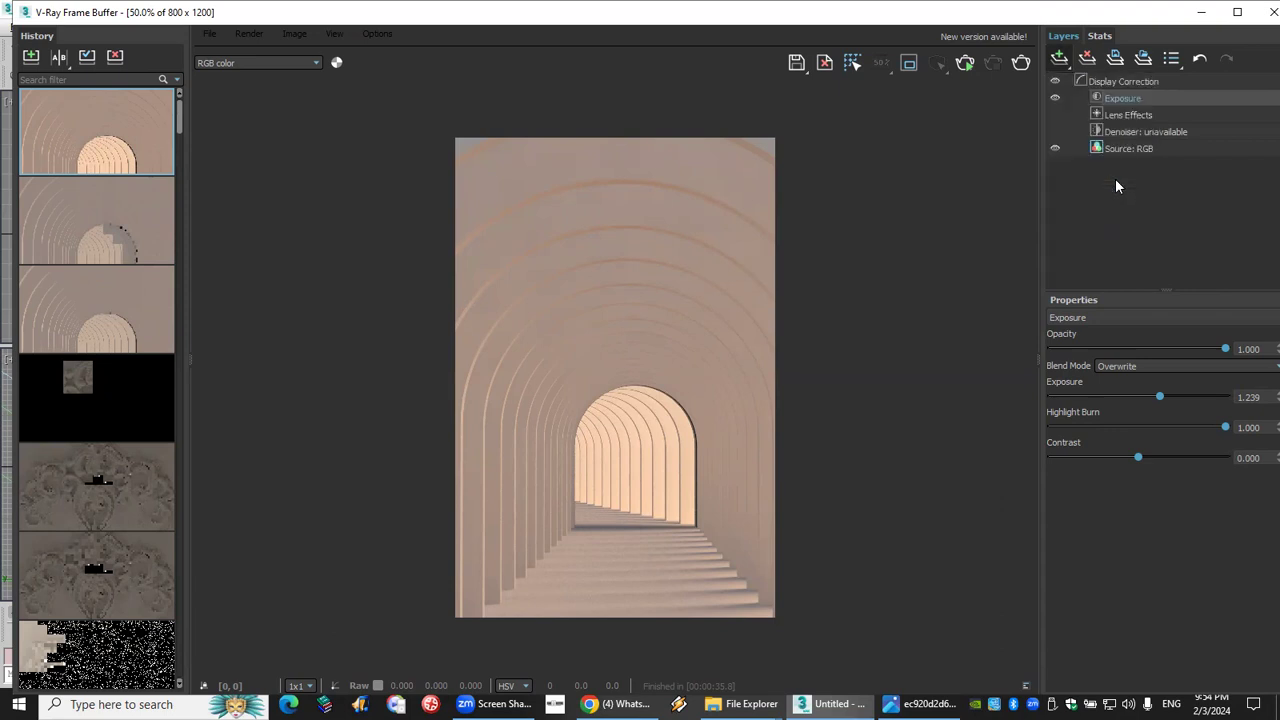
{"action": "left_click_drag", "start_coordinate": [1140, 399], "coordinate": [1182, 393]}
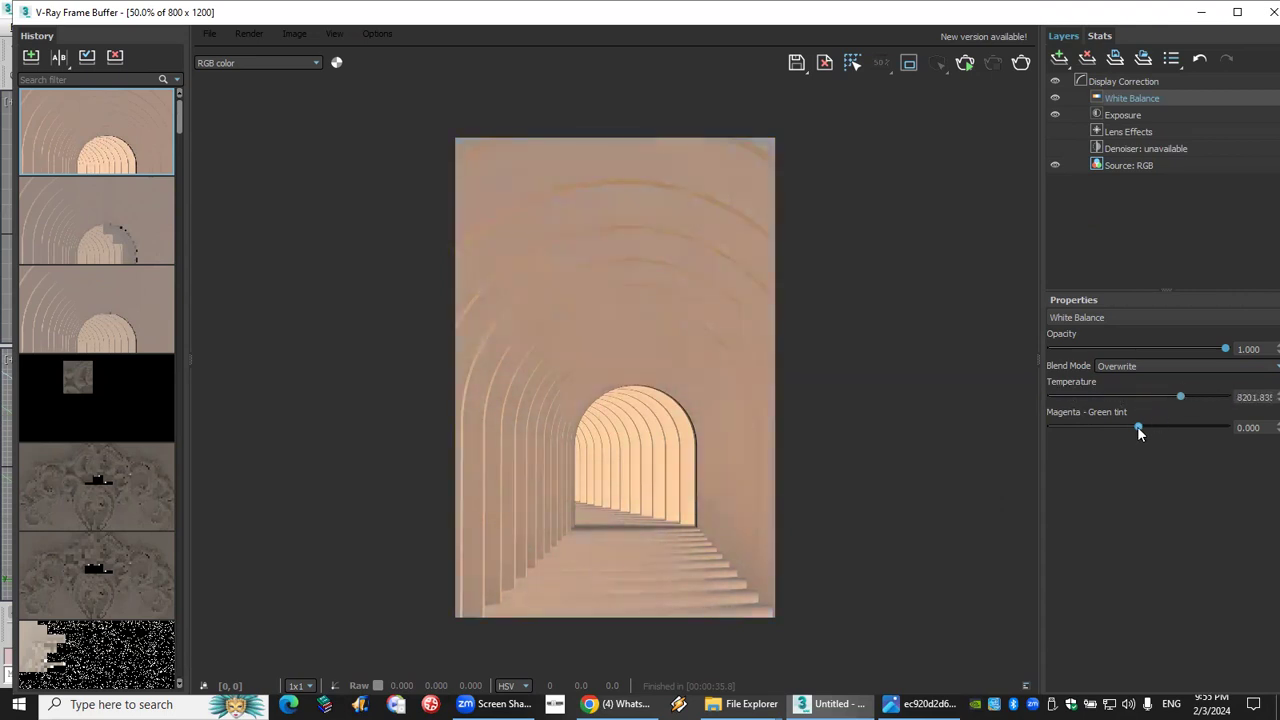
{"action": "left_click", "coordinate": [1062, 62]}
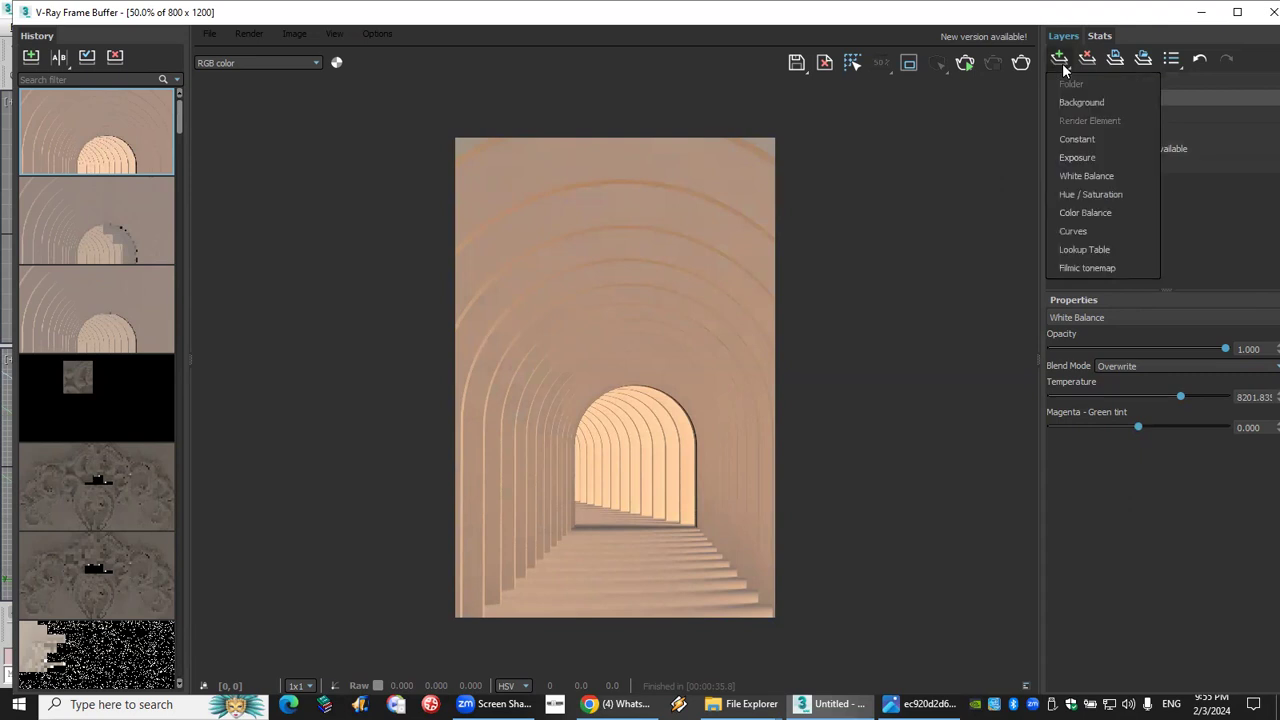
Add a Hue/Saturation layer with hue 4.954, saturation 0.578 and lightness -0.018.
{"action": "left_click", "coordinate": [1118, 196]}
{"action": "mouse_move", "coordinate": [1136, 397]}
{"action": "left_mouse_down"}
{"action": "mouse_move", "coordinate": [1227, 397]}
{"action": "mouse_move", "coordinate": [1142, 410]}
{"action": "left_mouse_up"}
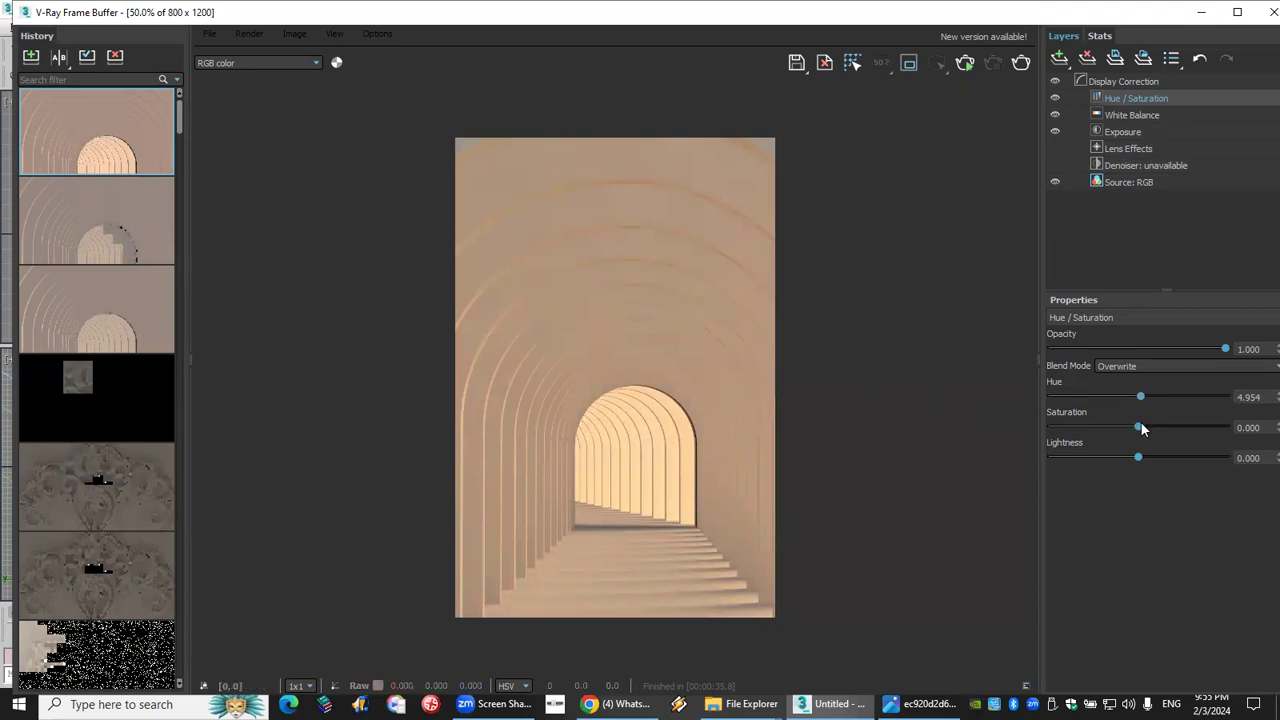
{"action": "left_click_drag", "start_coordinate": [1140, 429], "coordinate": [1136, 457]}
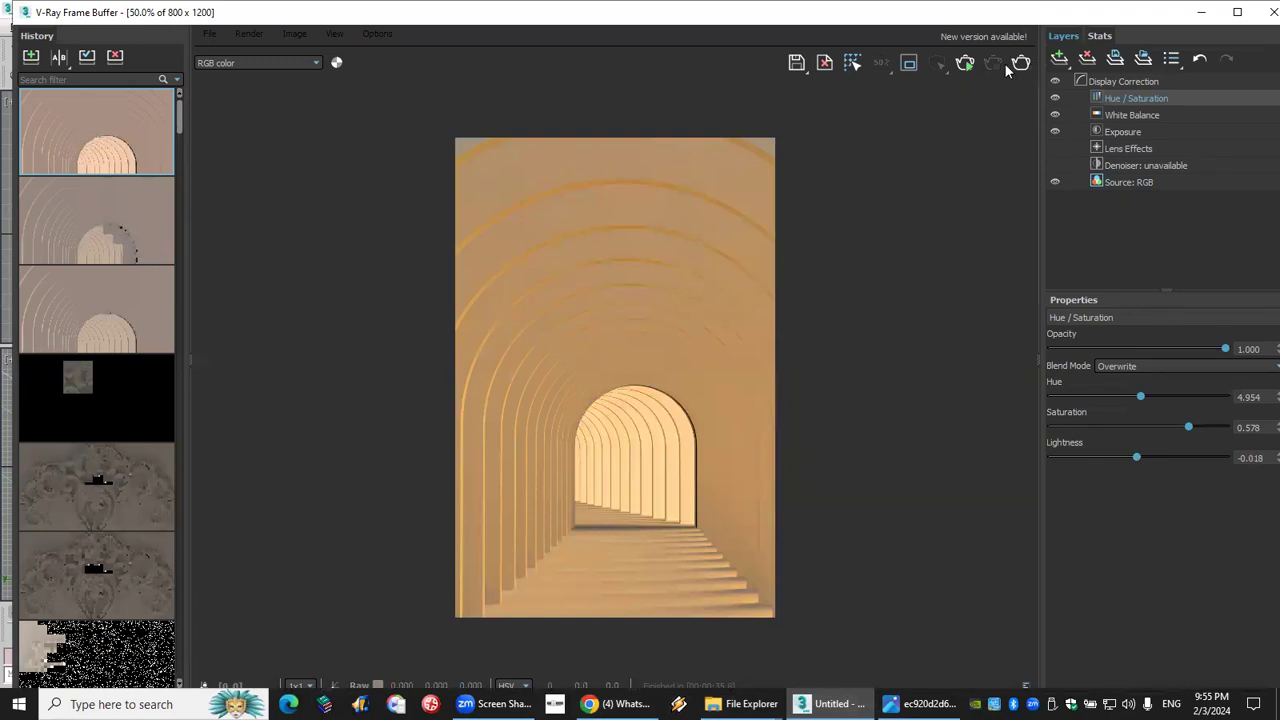
Save the render as 000000000000000.tif with 16-bit colour, then show the desktop.
{"action": "left_click", "coordinate": [796, 63]}
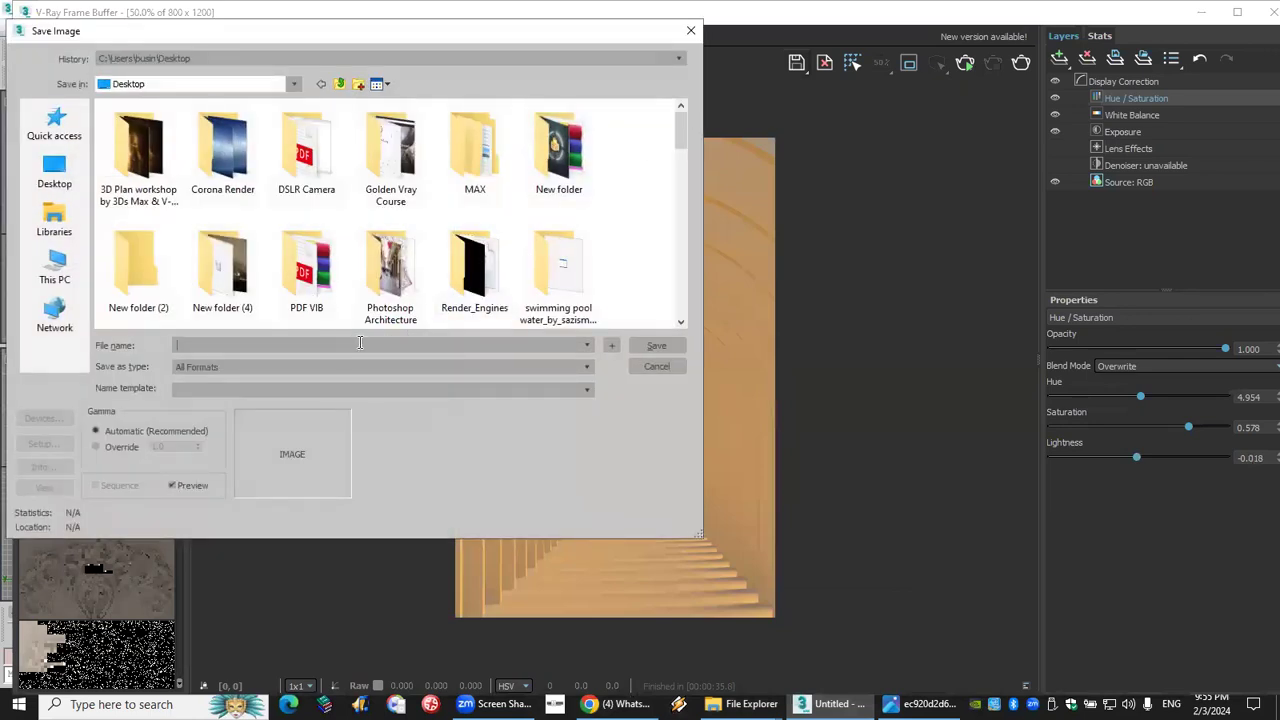
{"action": "type", "text": "000000000000000"}
{"action": "left_click", "coordinate": [375, 368]}
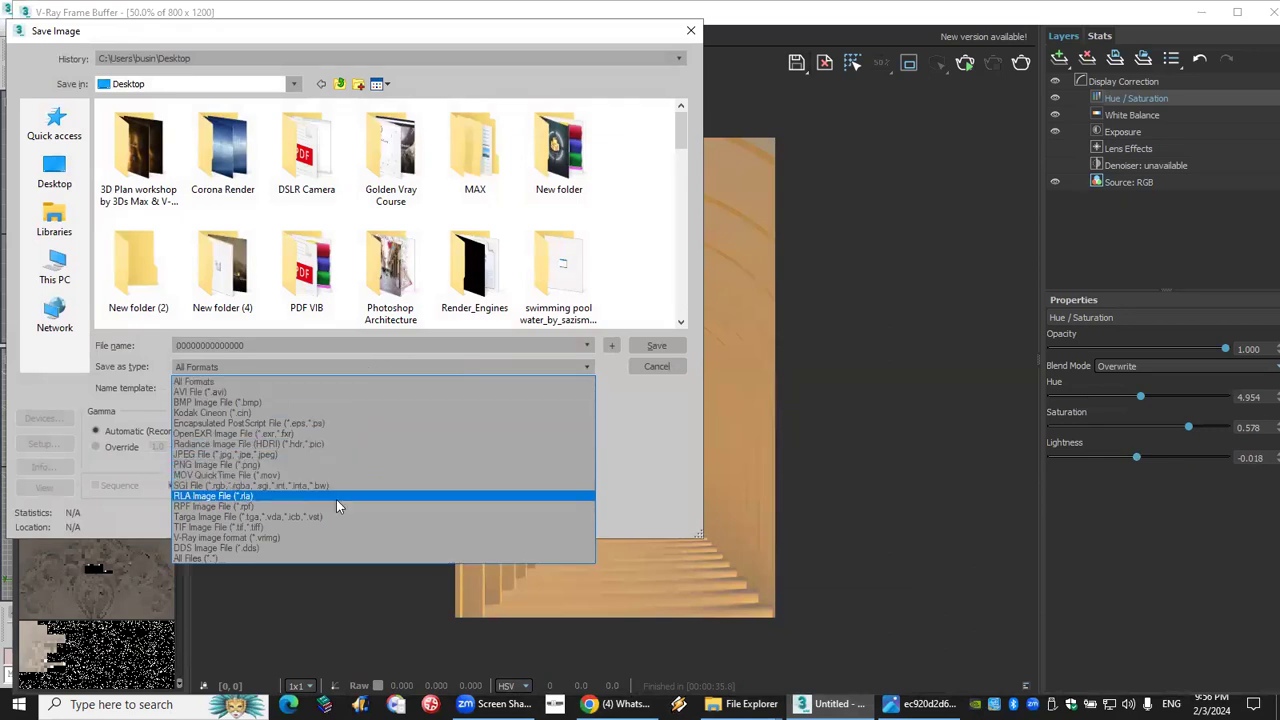
{"action": "left_click", "coordinate": [333, 528]}
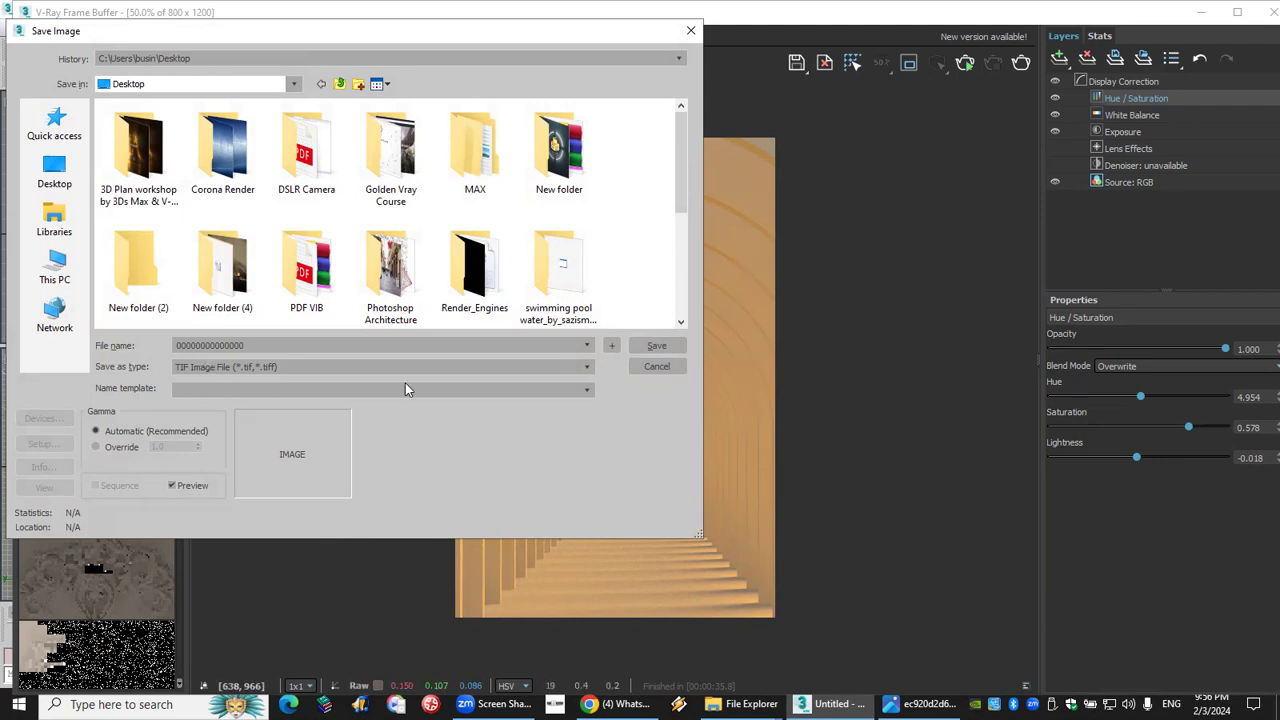
{"action": "left_click", "coordinate": [656, 350]}
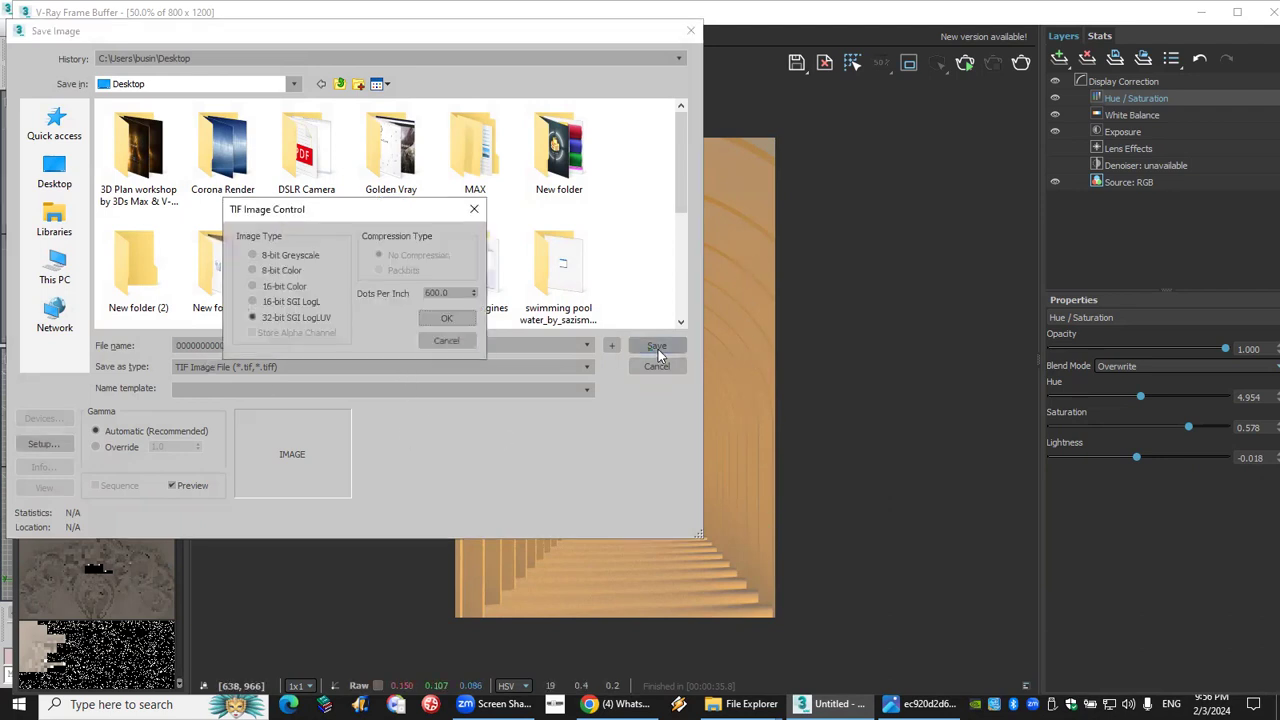
{"action": "left_click", "coordinate": [252, 286]}
{"action": "left_click", "coordinate": [469, 319]}
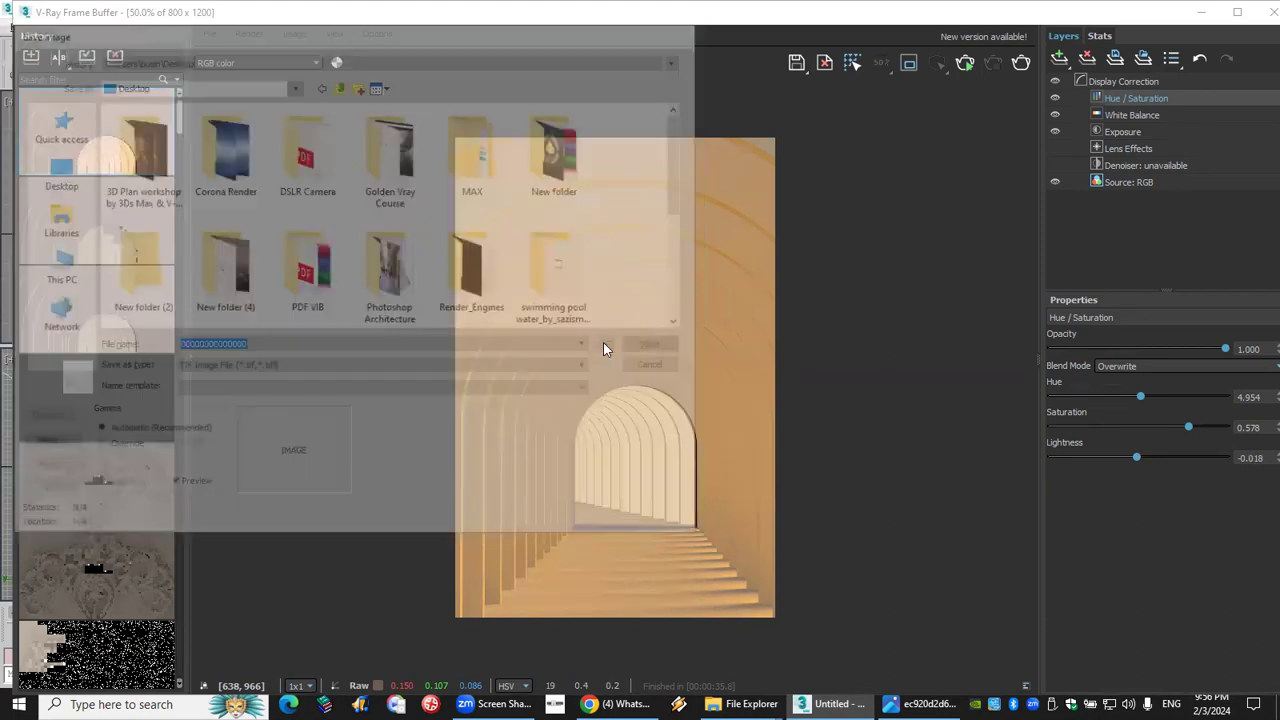
{"action": "key", "text": "super+d"}
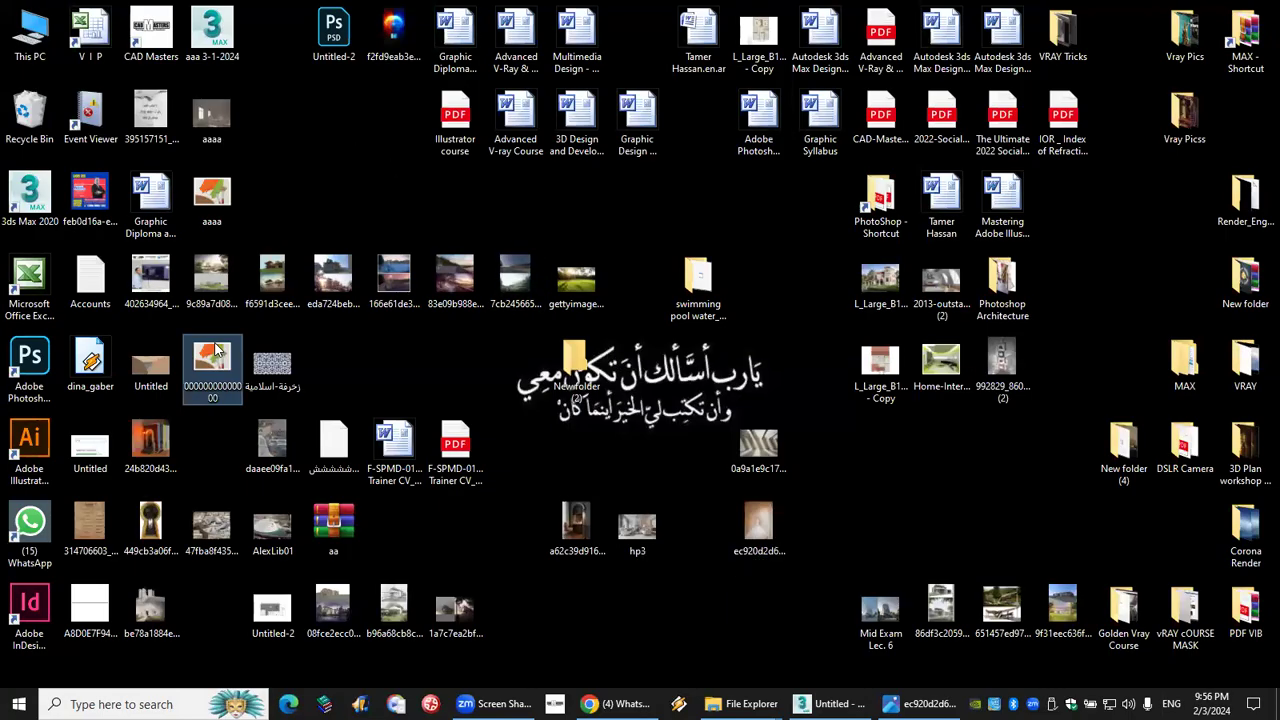
Check the saved TIF render in Photo Viewer, then return to the frame buffer's save dialog.
{"action": "double_click", "coordinate": [213, 346]}
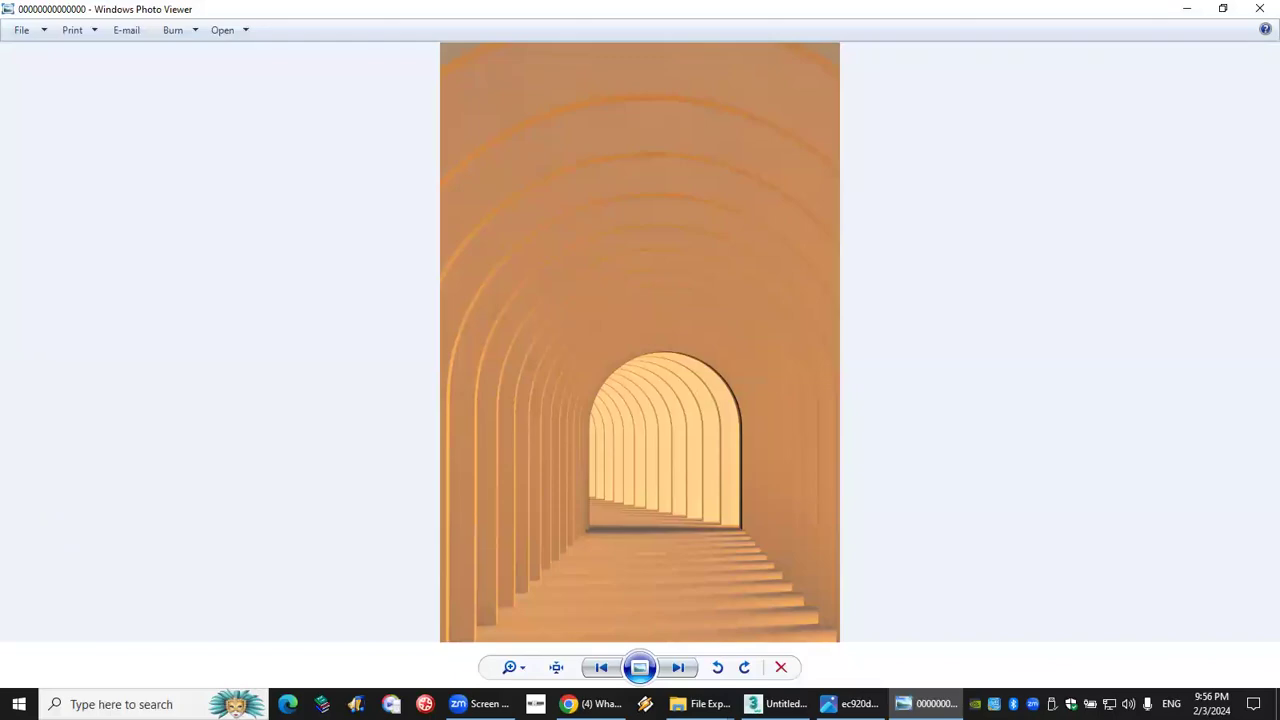
{"action": "key", "text": "alt+Tab"}
{"action": "key", "text": "alt+Tab"}
{"action": "key", "text": "alt+Tab"}
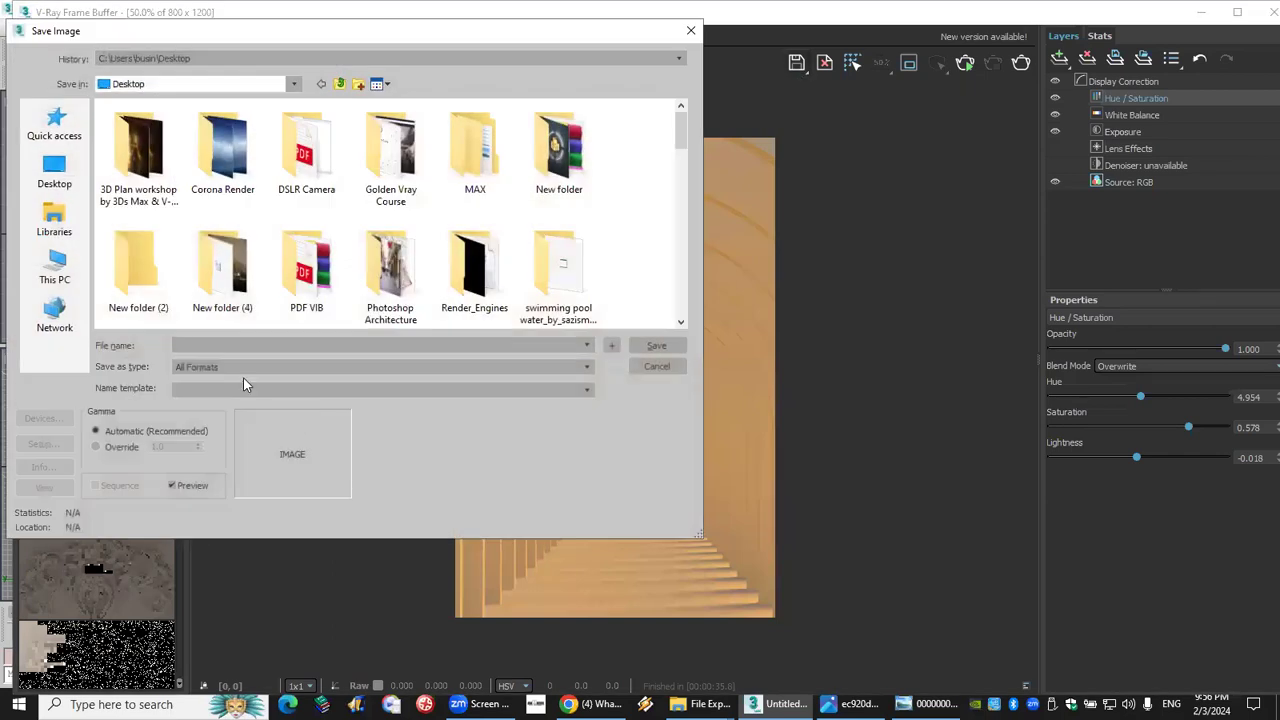
{"action": "left_click", "coordinate": [250, 367]}
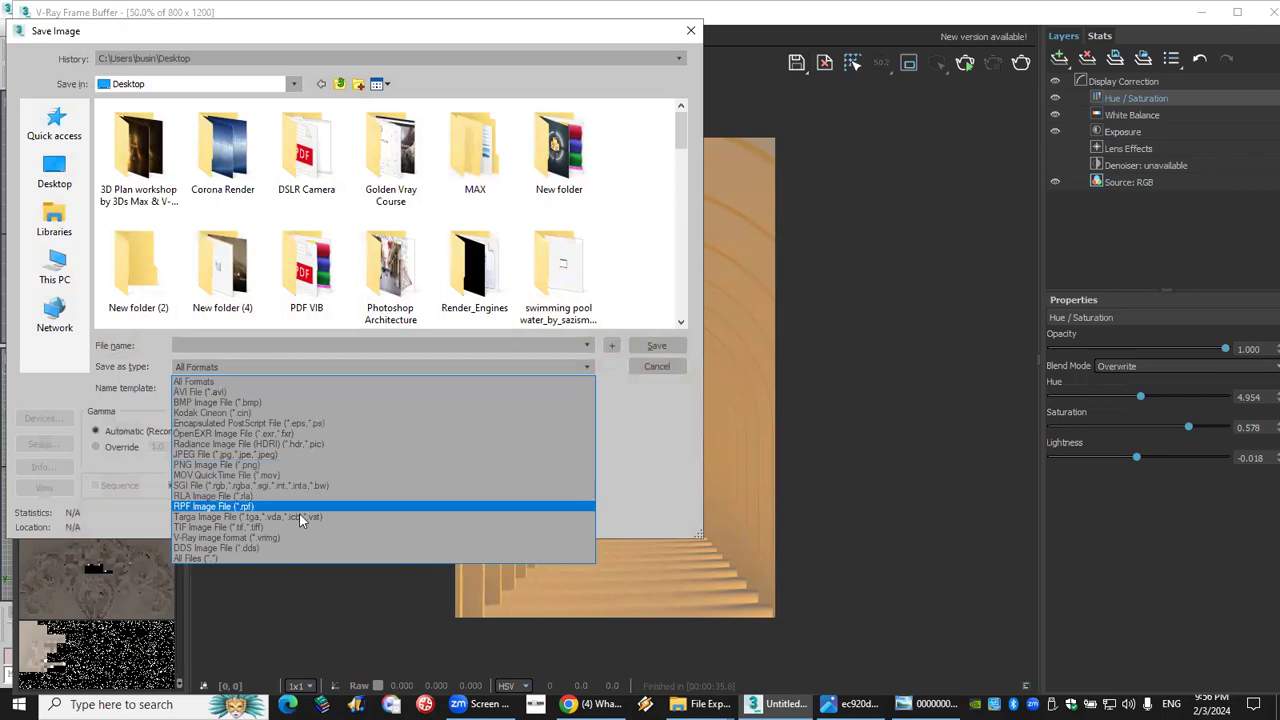
Set the save format to TIF with Gamma Override at 1.585, then close the Save Image dialog.
{"action": "left_click", "coordinate": [306, 528]}
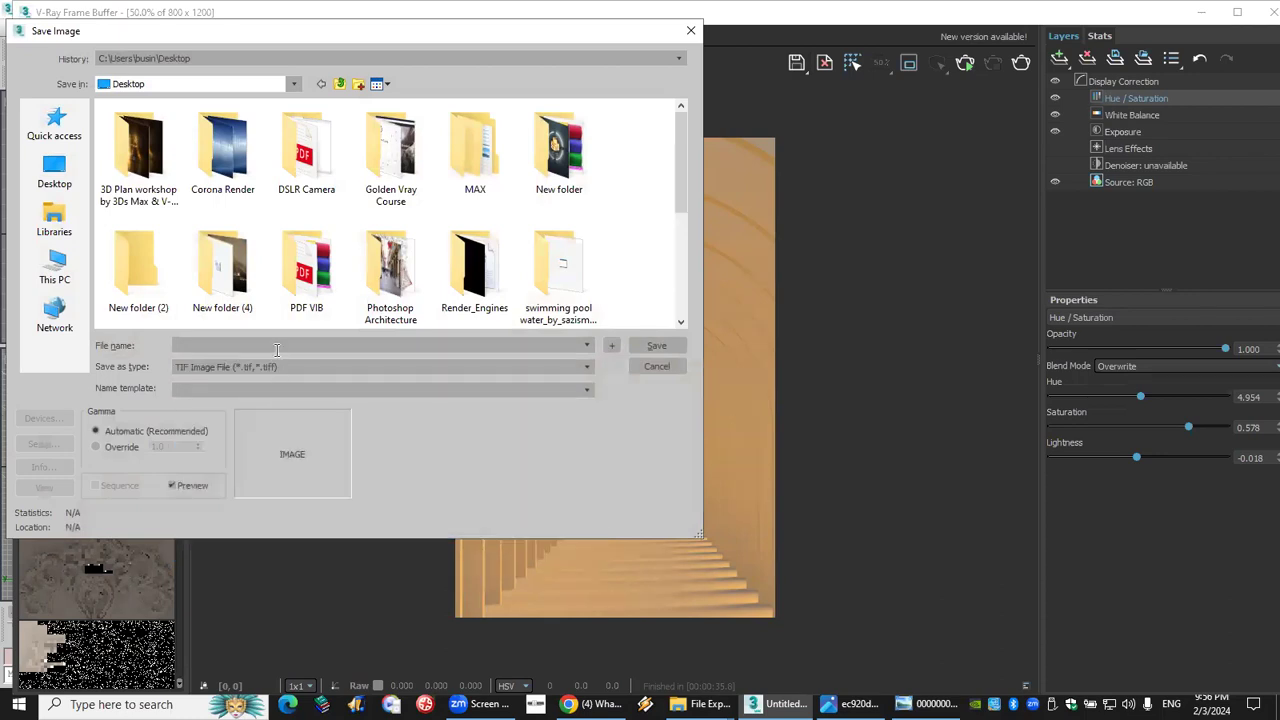
{"action": "left_click", "coordinate": [120, 450]}
{"action": "double_click", "coordinate": [162, 447]}
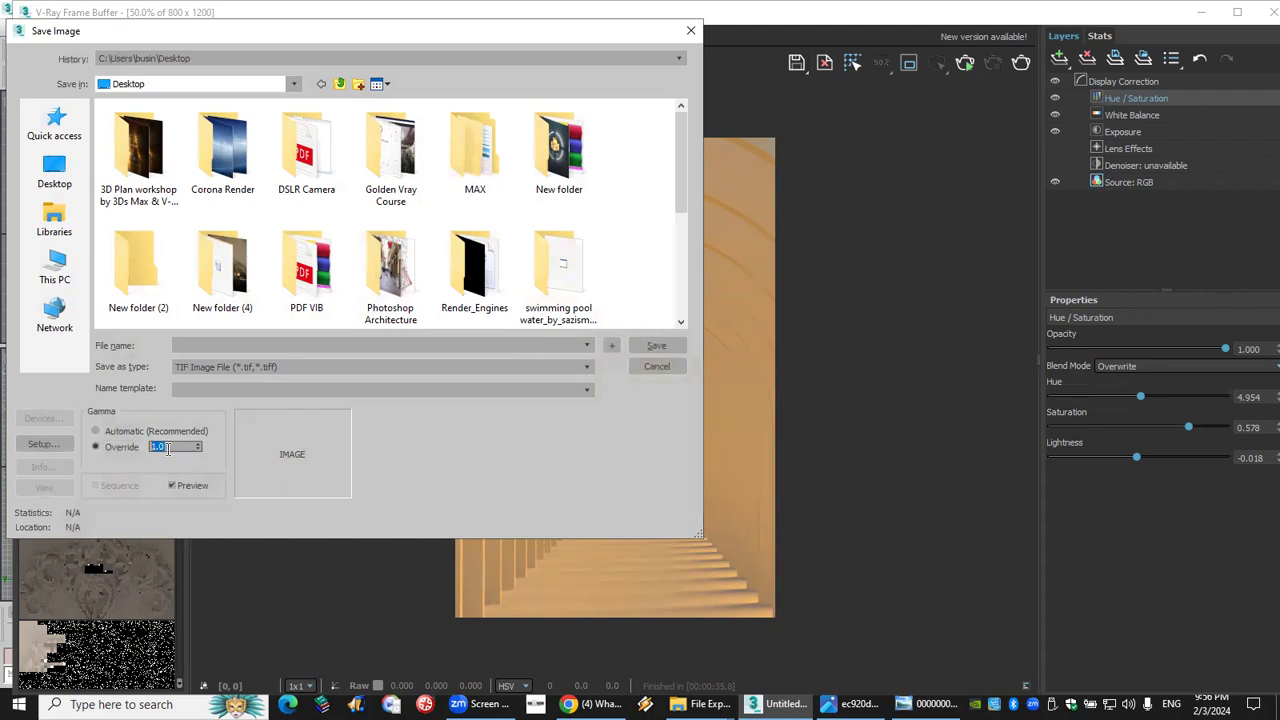
{"action": "type", "text": "1.935"}
{"action": "left_click_drag", "start_coordinate": [197, 448], "coordinate": [196, 520]}
{"action": "left_click_drag", "start_coordinate": [199, 420], "coordinate": [217, 610]}
{"action": "left_click_drag", "start_coordinate": [193, 153], "coordinate": [196, 455]}
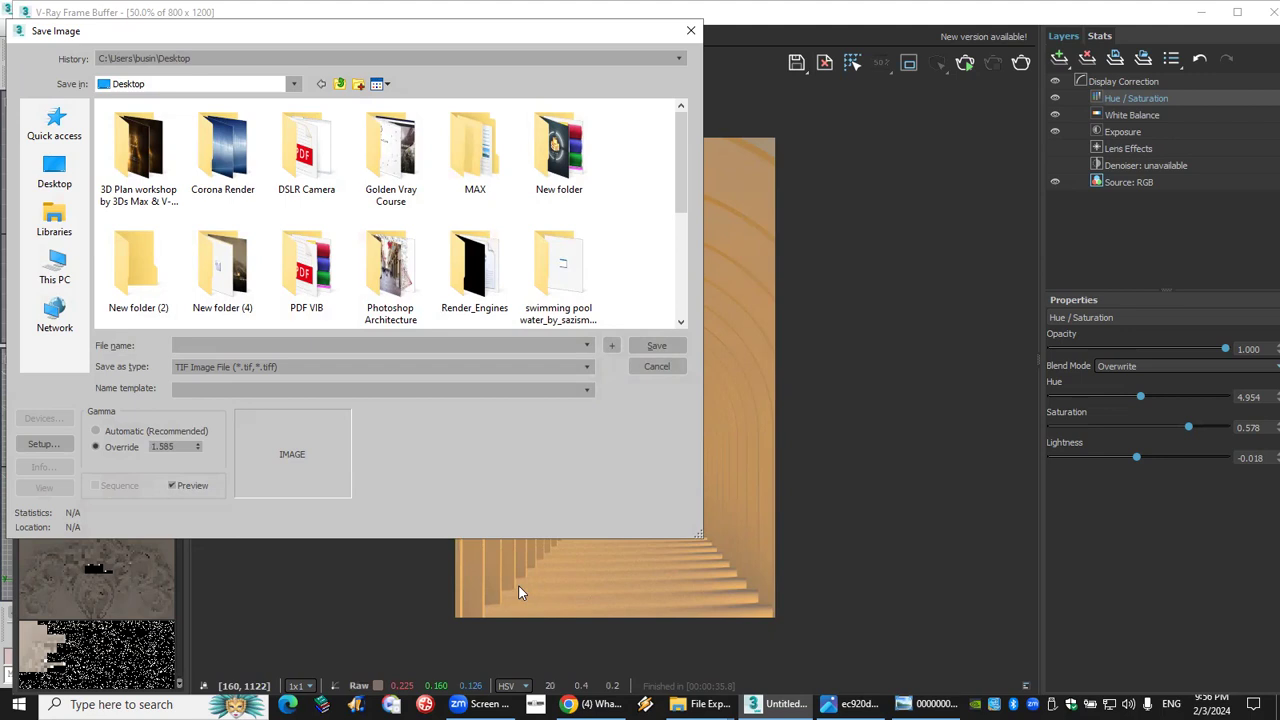
{"action": "mouse_move", "coordinate": [98, 442]}
{"action": "left_mouse_down"}
{"action": "mouse_move", "coordinate": [172, 467]}
{"action": "mouse_move", "coordinate": [216, 452]}
{"action": "mouse_move", "coordinate": [205, 421]}
{"action": "mouse_move", "coordinate": [152, 401]}
{"action": "mouse_move", "coordinate": [75, 404]}
{"action": "mouse_move", "coordinate": [84, 459]}
{"action": "mouse_move", "coordinate": [190, 476]}
{"action": "left_mouse_up"}
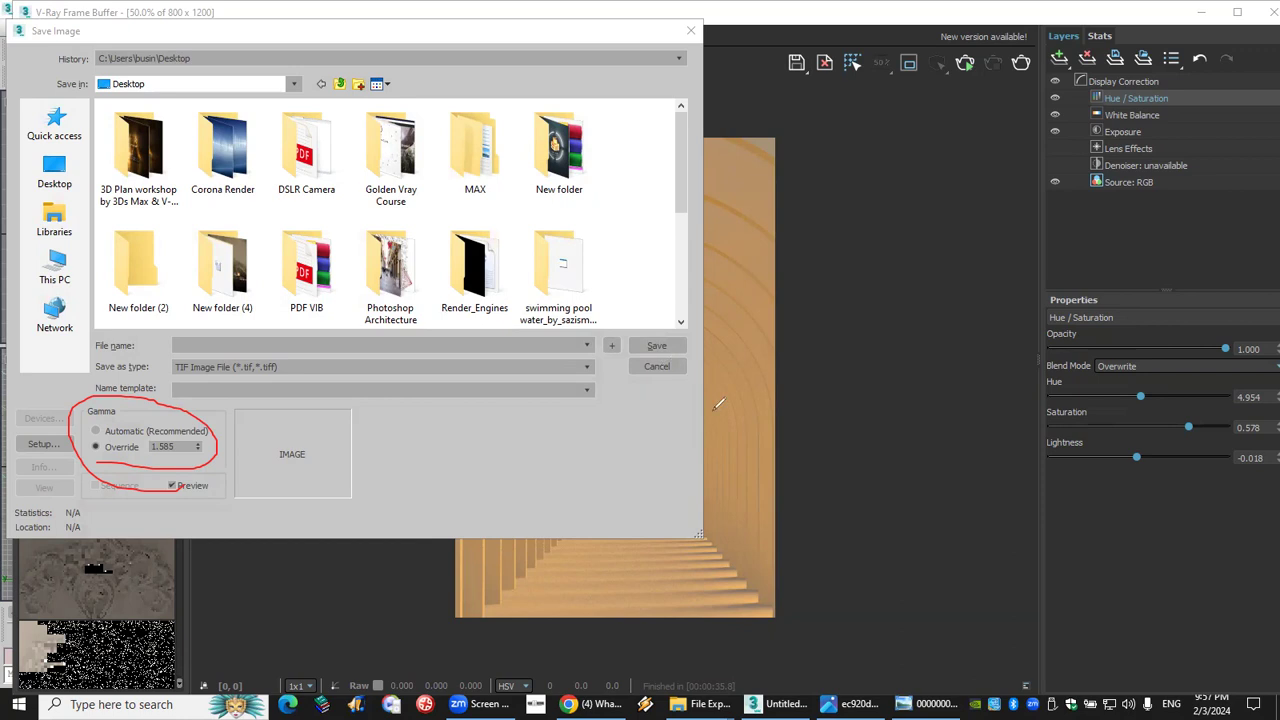
{"action": "key", "text": "e"}
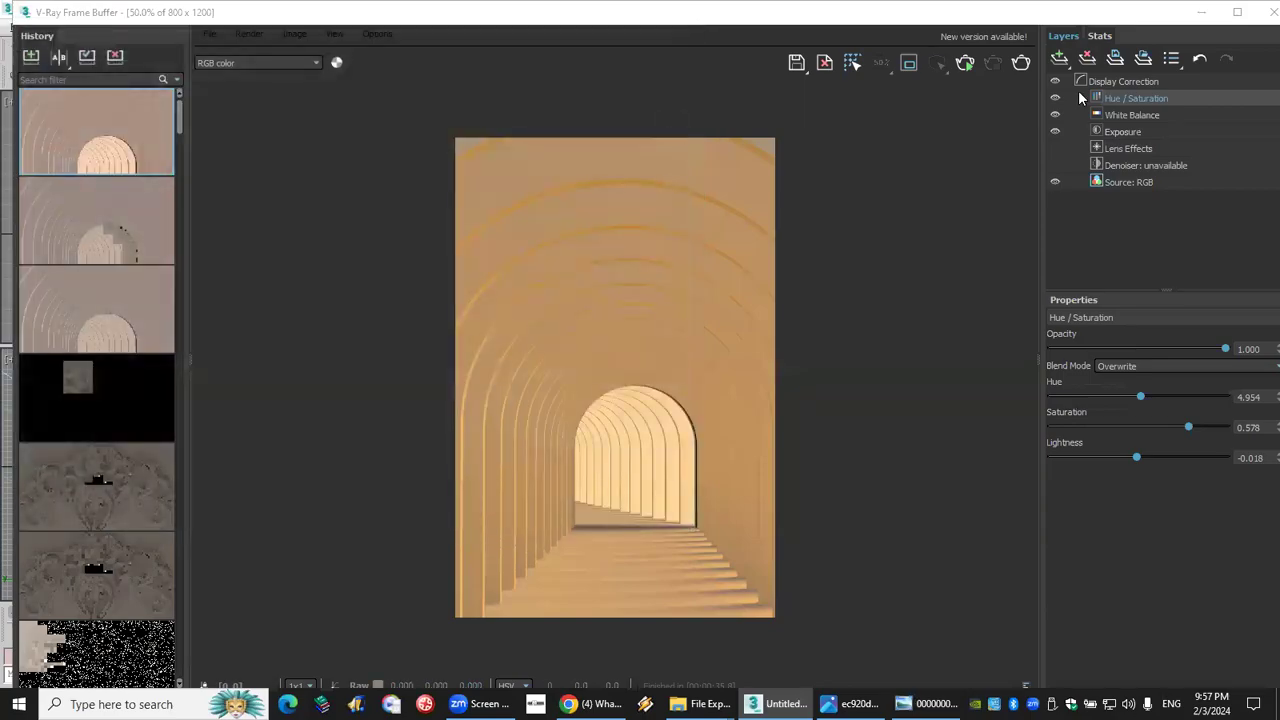
Close the V-Ray Frame Buffer, get the peach swatch image from WhatsApp, and close Render Setup.
{"action": "left_click", "coordinate": [1258, 14]}
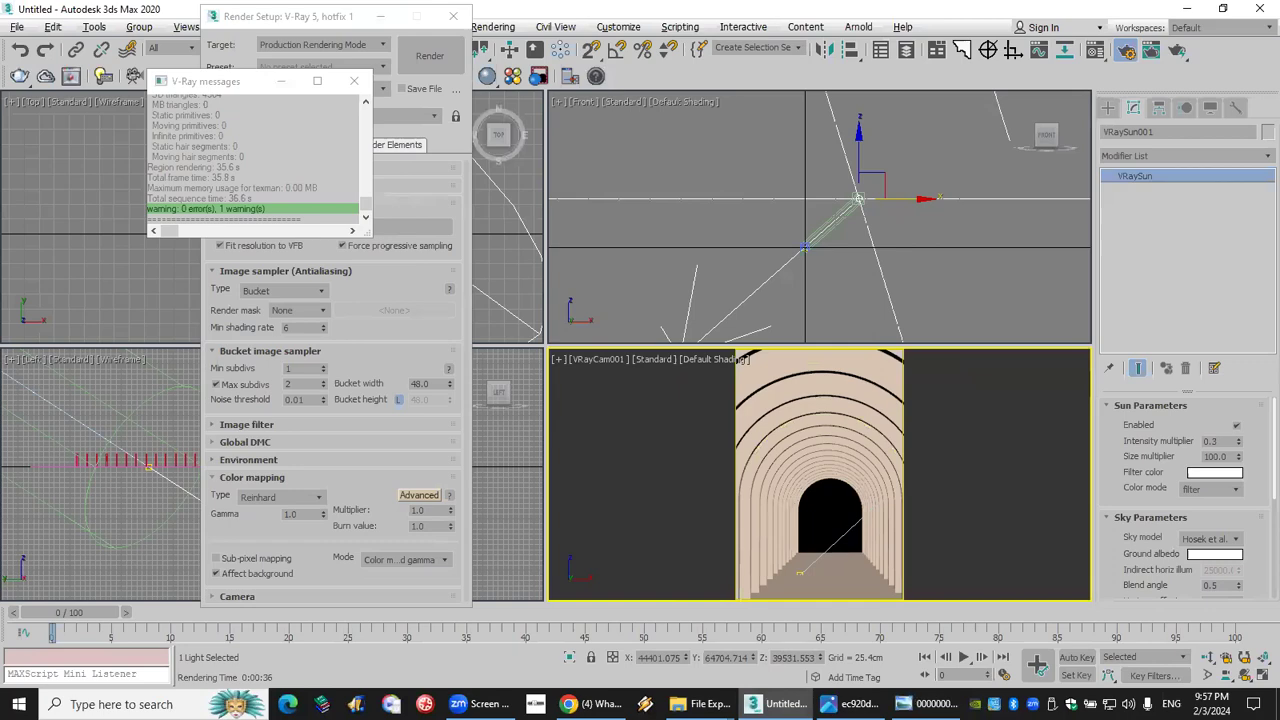
{"action": "left_click", "coordinate": [590, 704]}
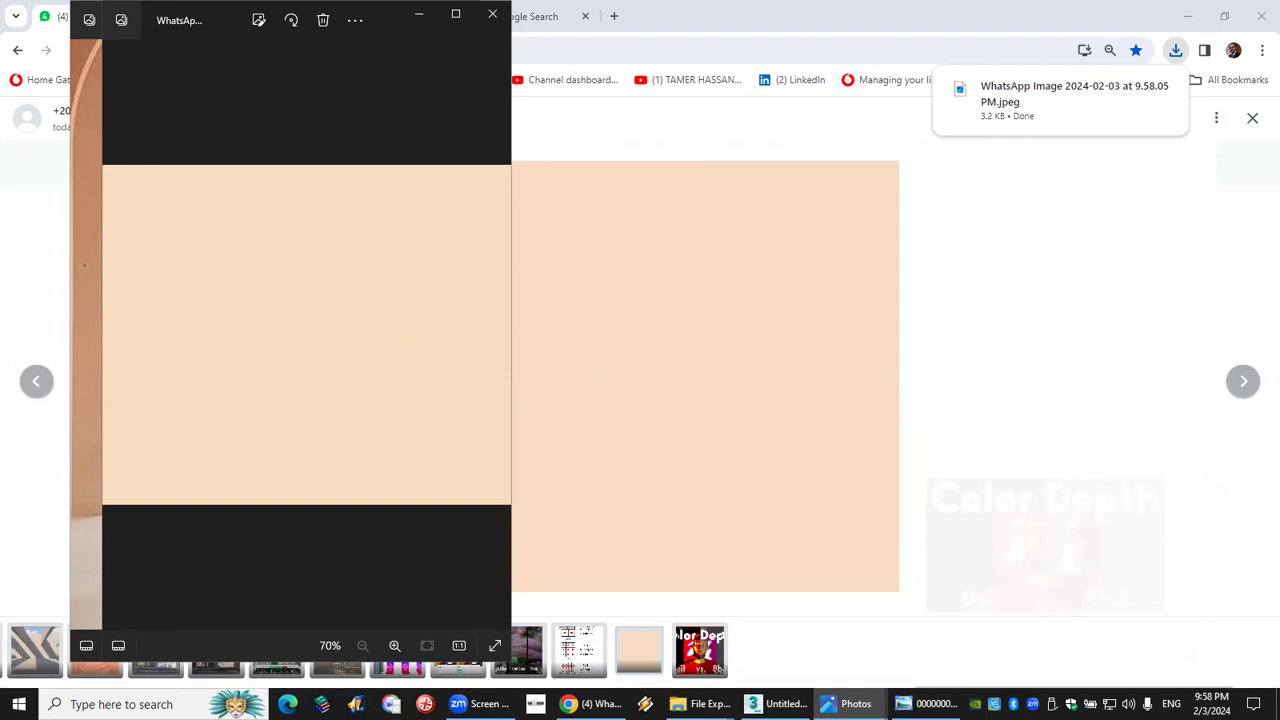
{"action": "left_click", "coordinate": [773, 704]}
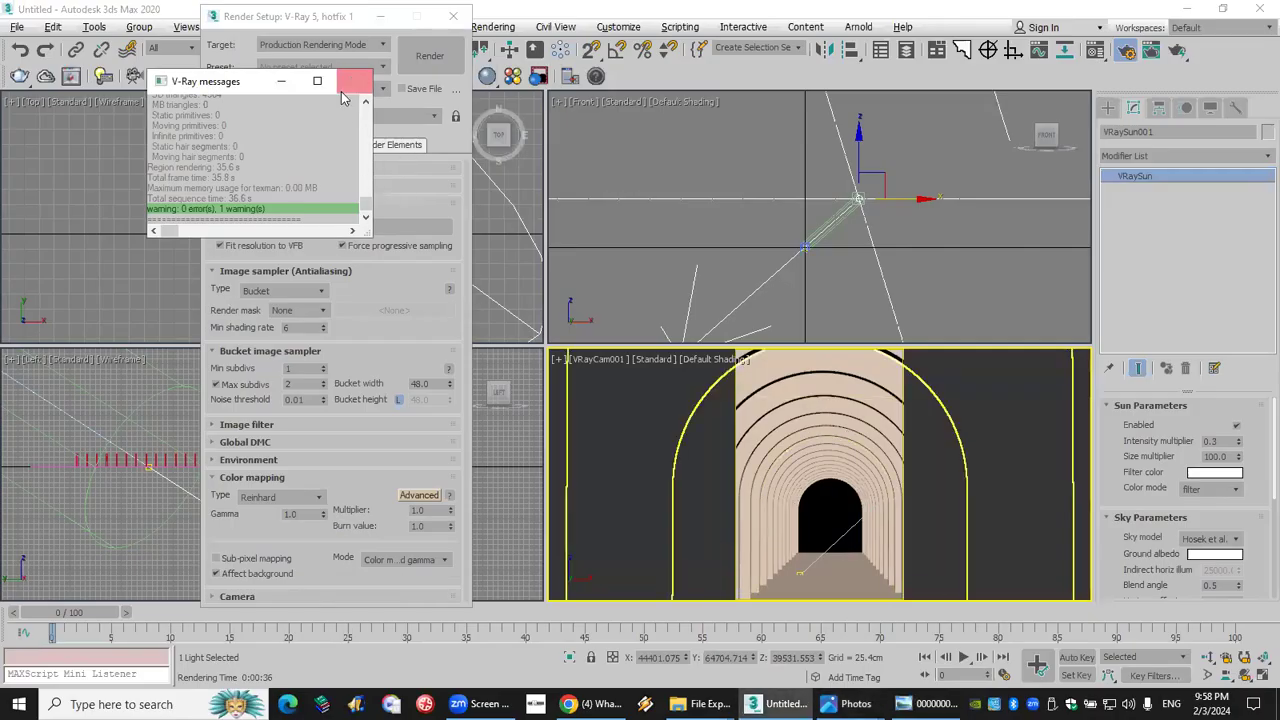
{"action": "key", "text": "F10"}
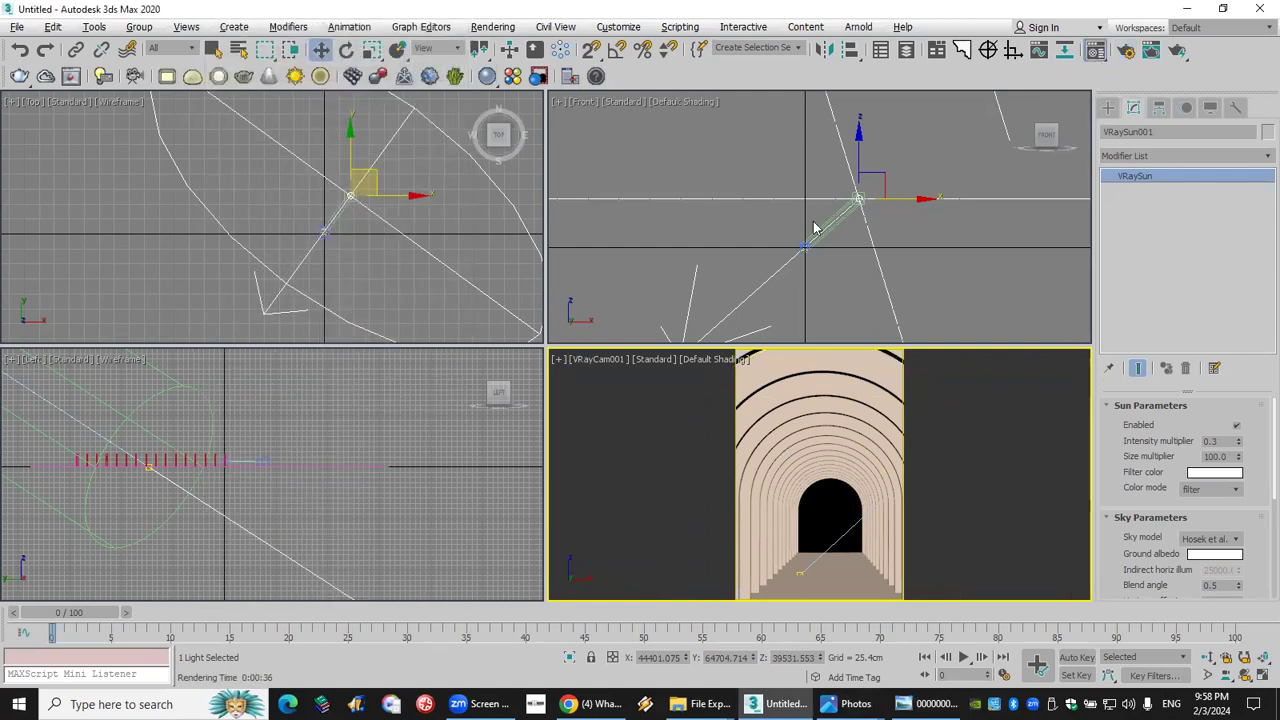
Give Material #8's diffuse a Bitmap map using the newest WhatsApp image in Downloads.
{"action": "key", "text": "m"}
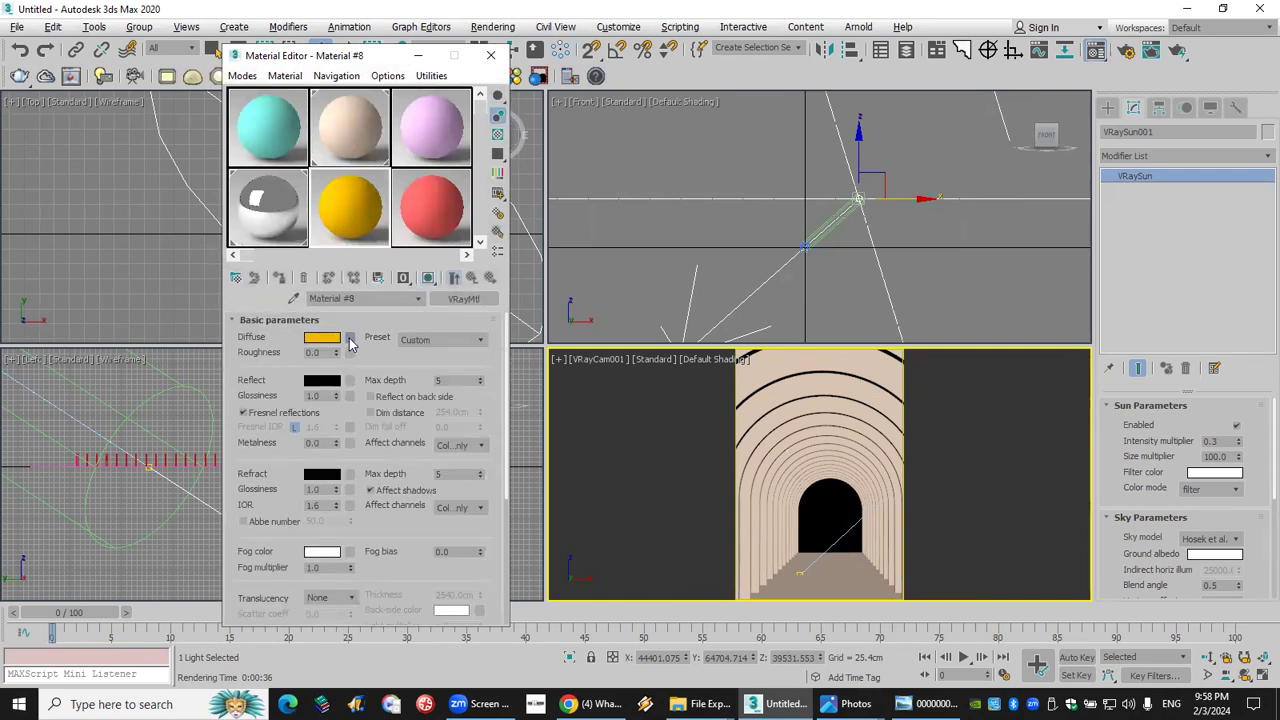
{"action": "left_click", "coordinate": [350, 337]}
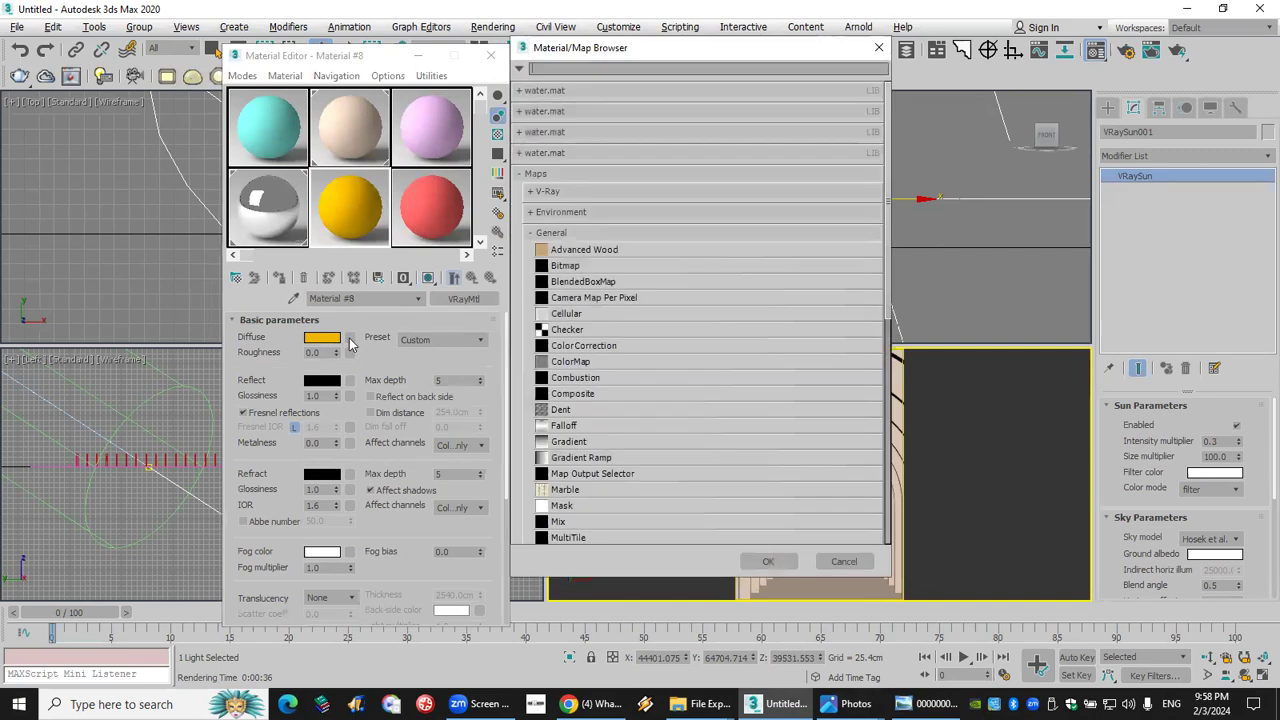
{"action": "double_click", "coordinate": [629, 267]}
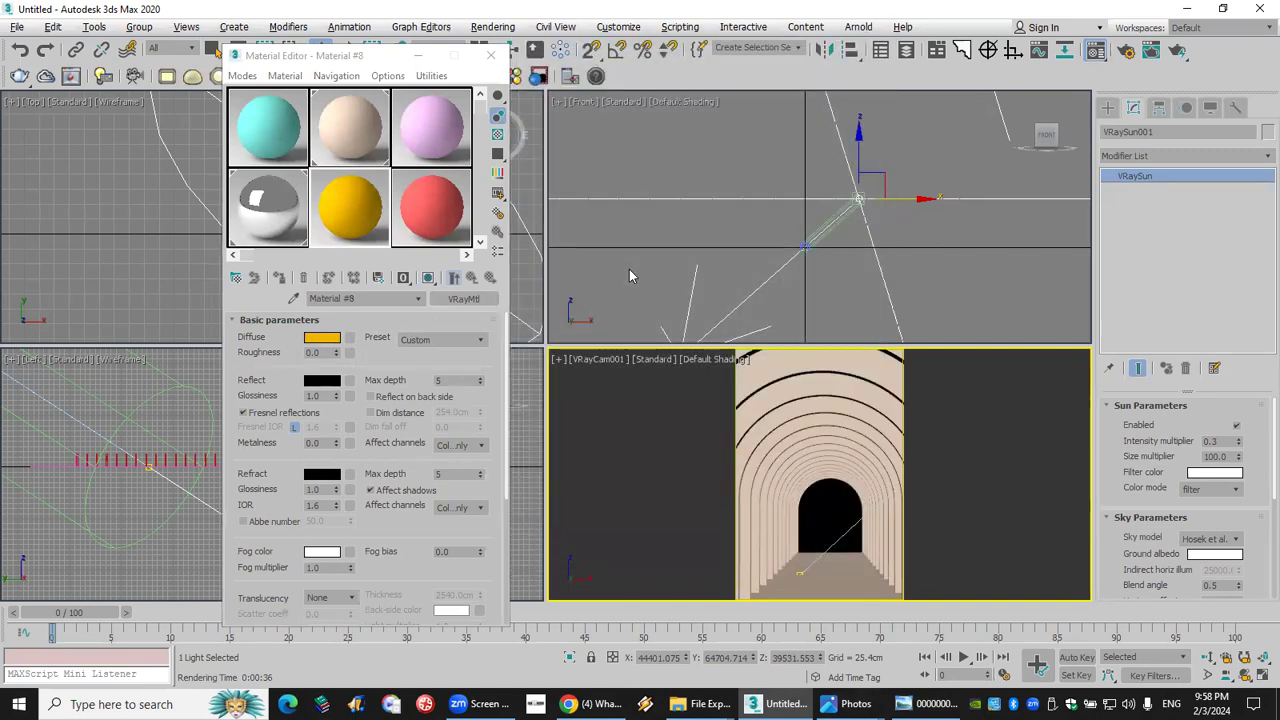
{"action": "left_click", "coordinate": [49, 177]}
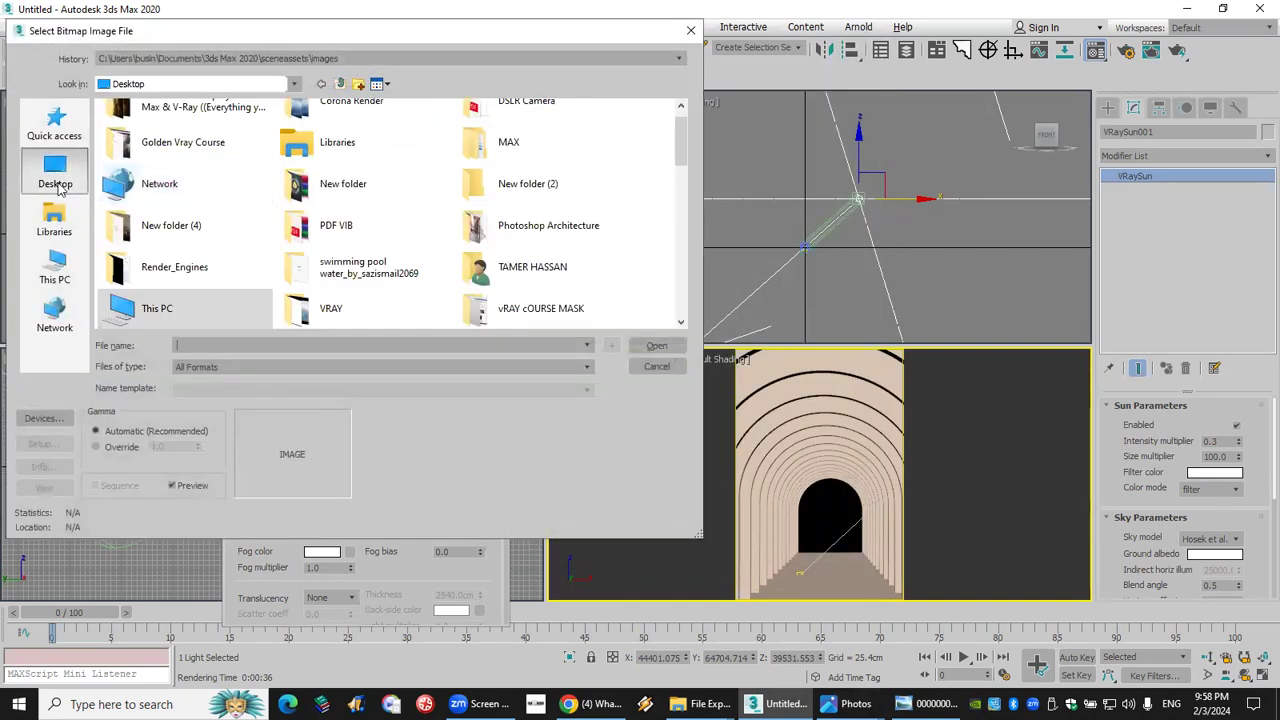
{"action": "left_click", "coordinate": [55, 266]}
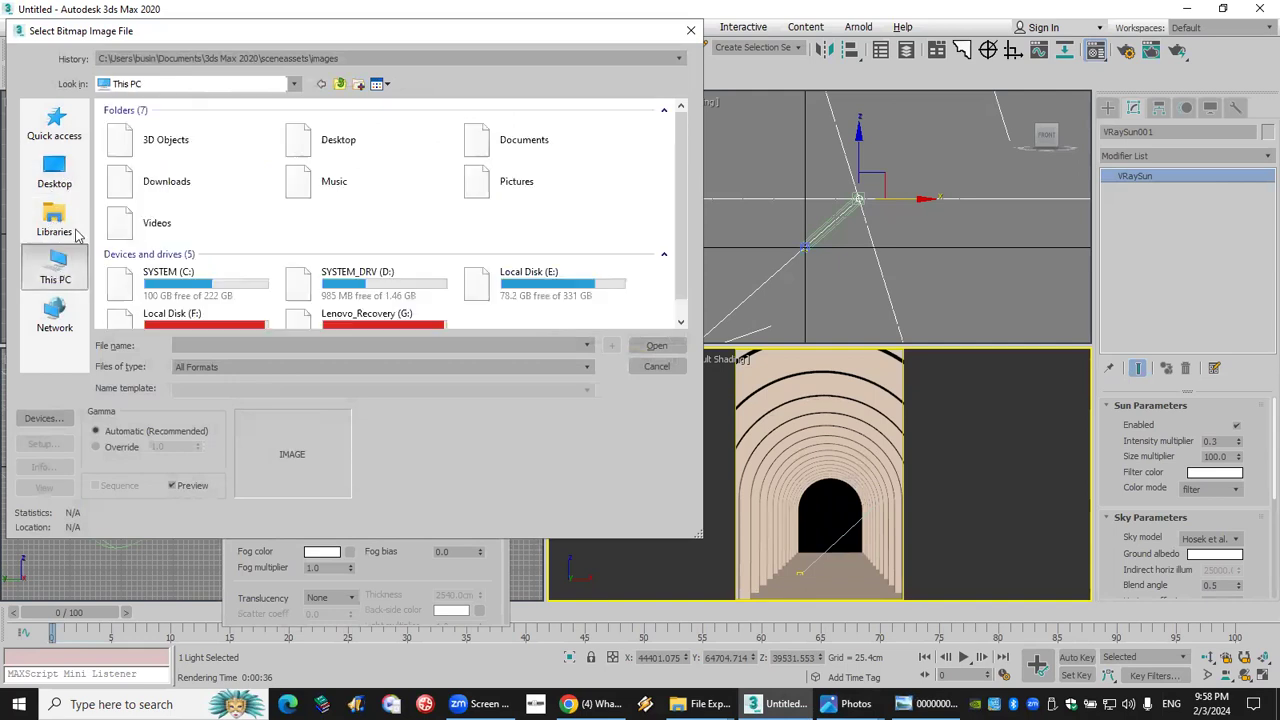
{"action": "double_click", "coordinate": [174, 193]}
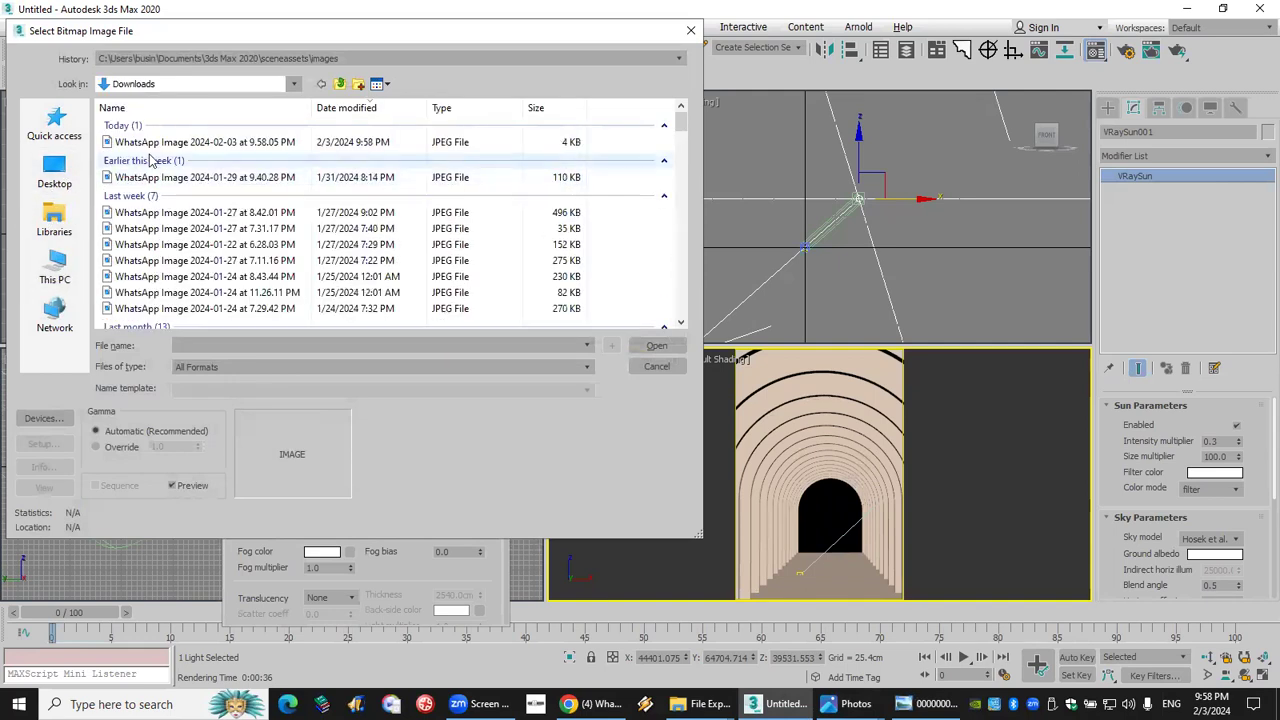
{"action": "left_click", "coordinate": [150, 143]}
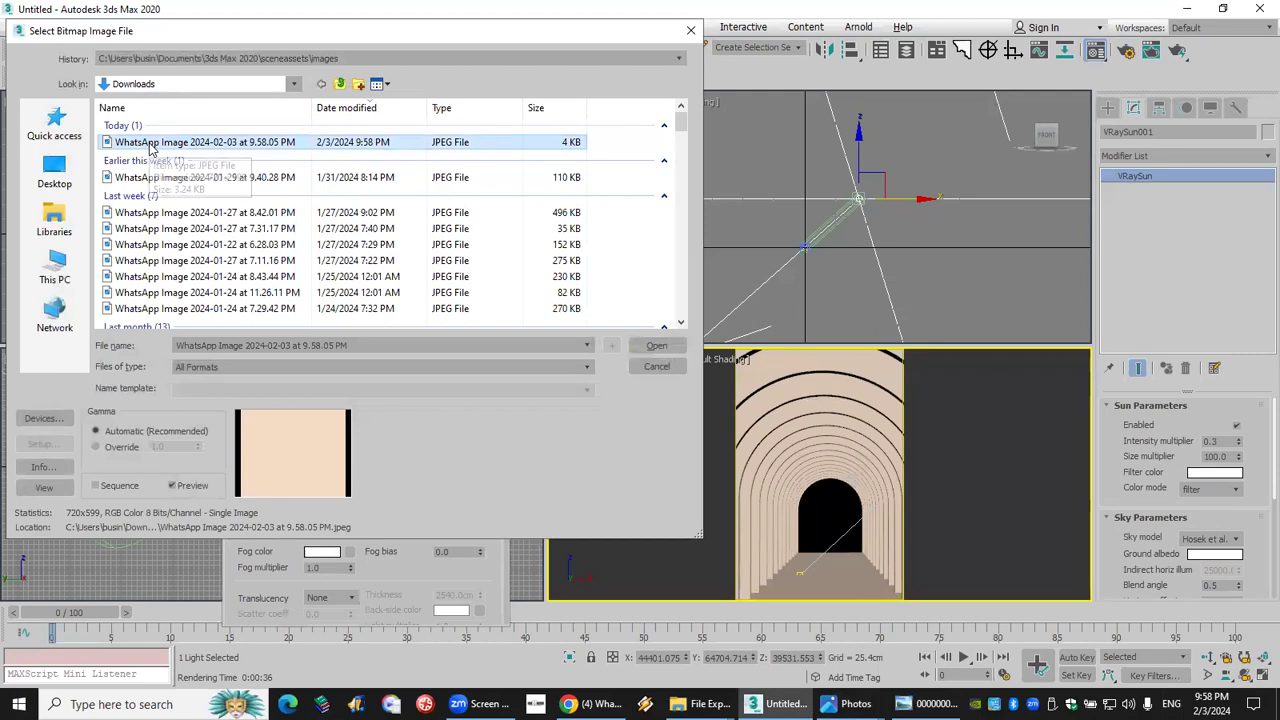
{"action": "double_click", "coordinate": [150, 143]}
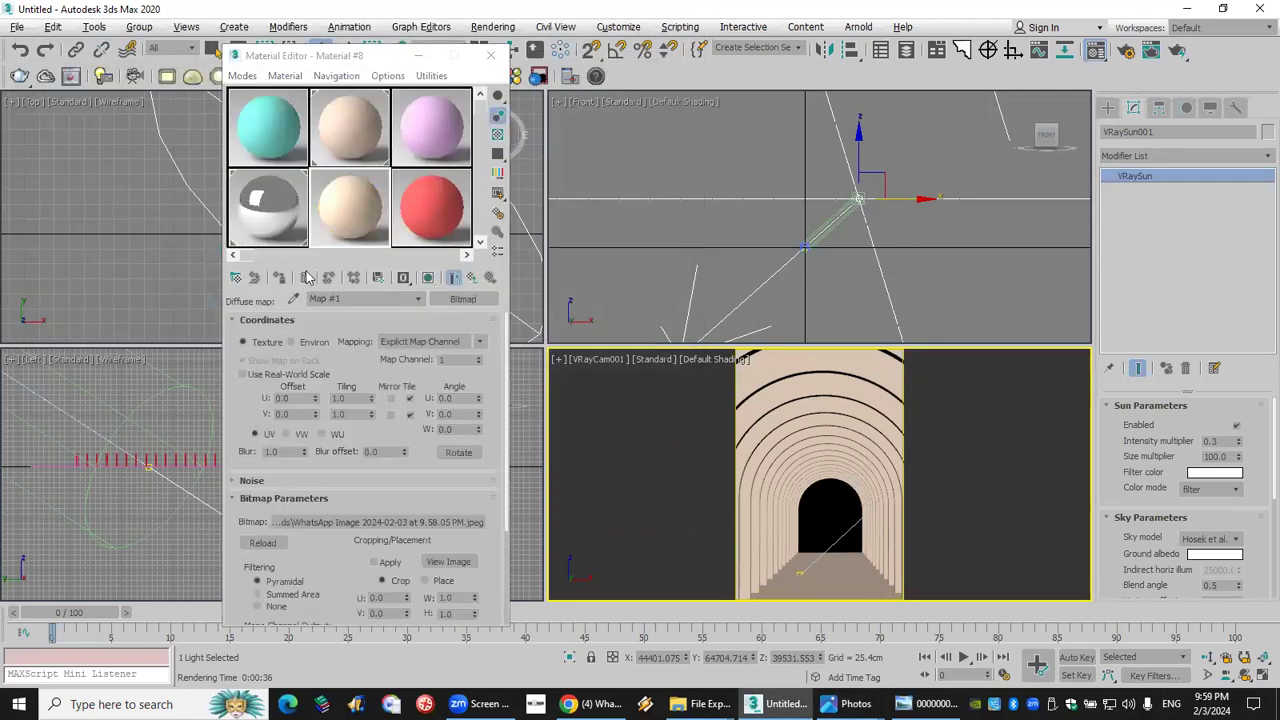
Zoom the Front viewport onto the VRaySun and select the 20 arch objects.
{"action": "middle_click", "coordinate": [895, 230]}
{"action": "key", "text": "z"}
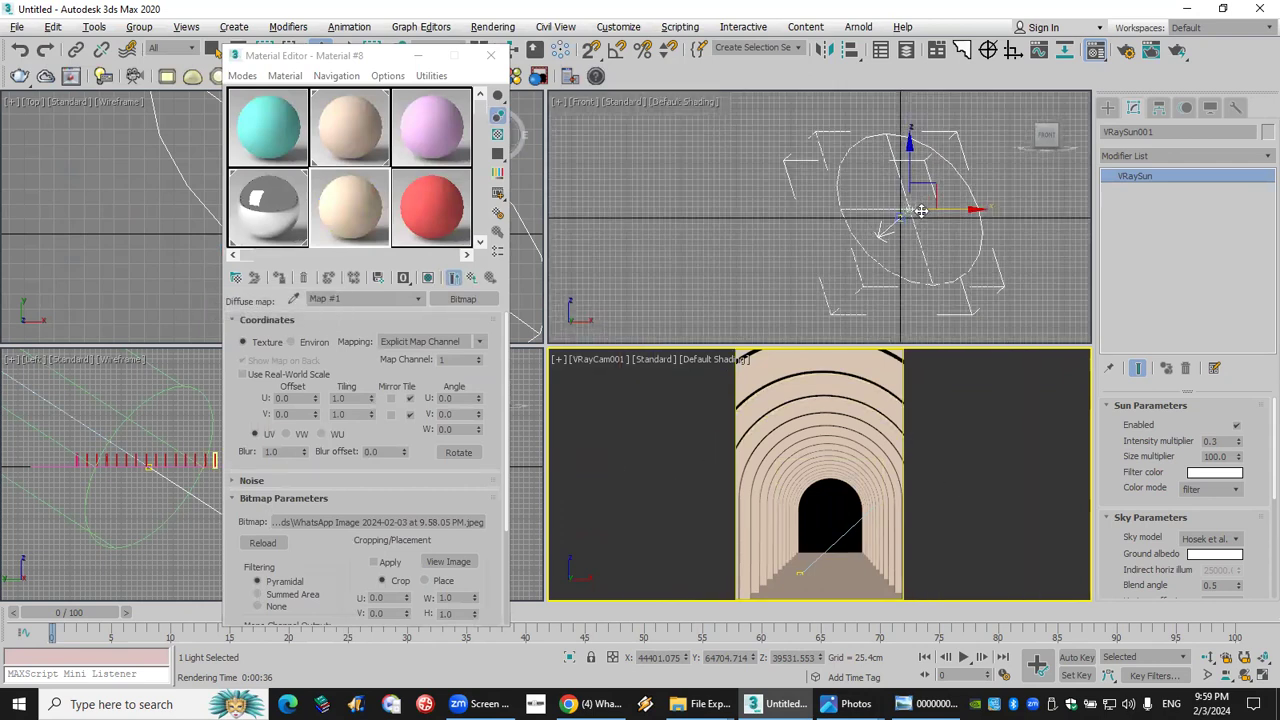
{"action": "scroll", "coordinate": [895, 230], "scroll_direction": "up", "scroll_amount": 3}
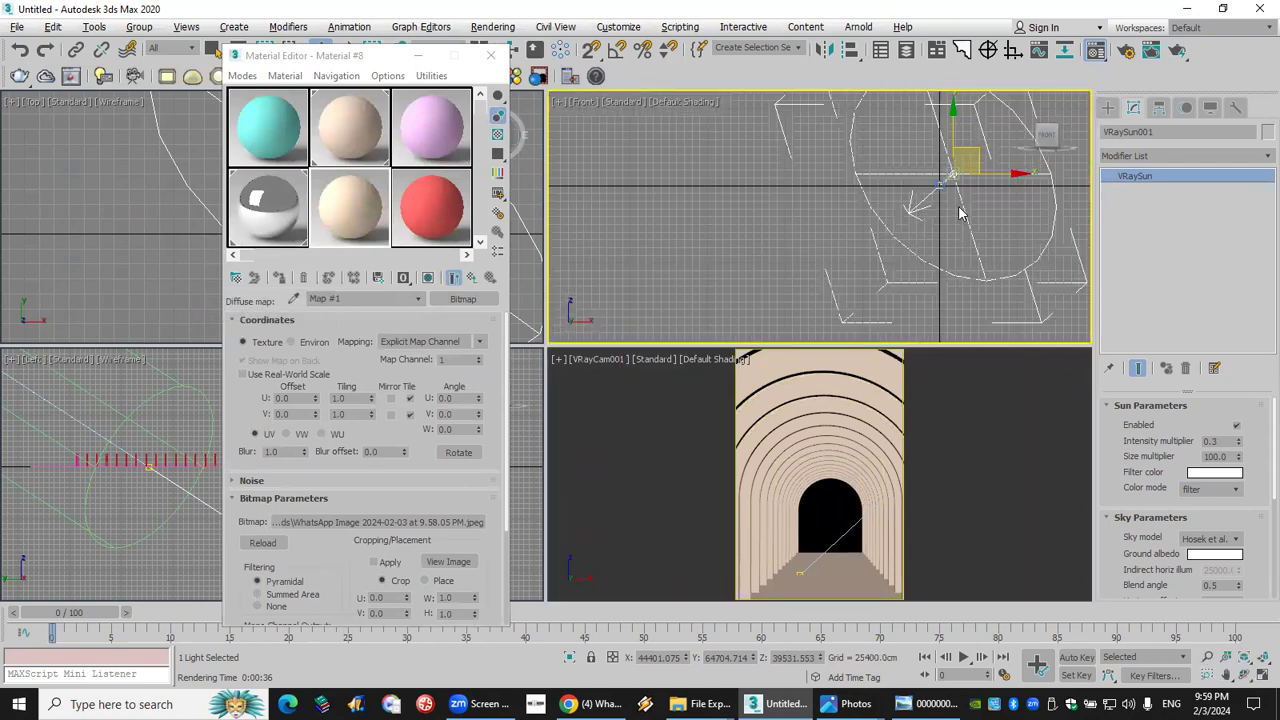
{"action": "left_click", "coordinate": [929, 186]}
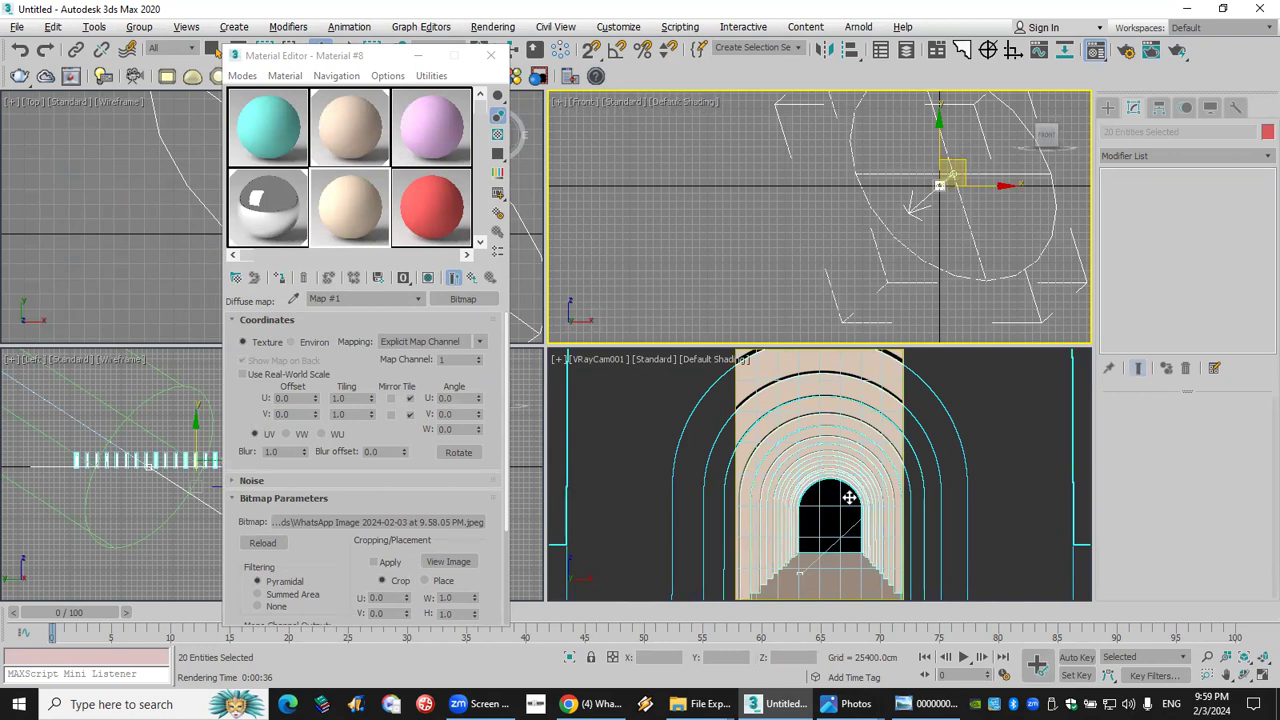
{"action": "scroll", "coordinate": [782, 222], "scroll_direction": "down", "scroll_amount": 1}
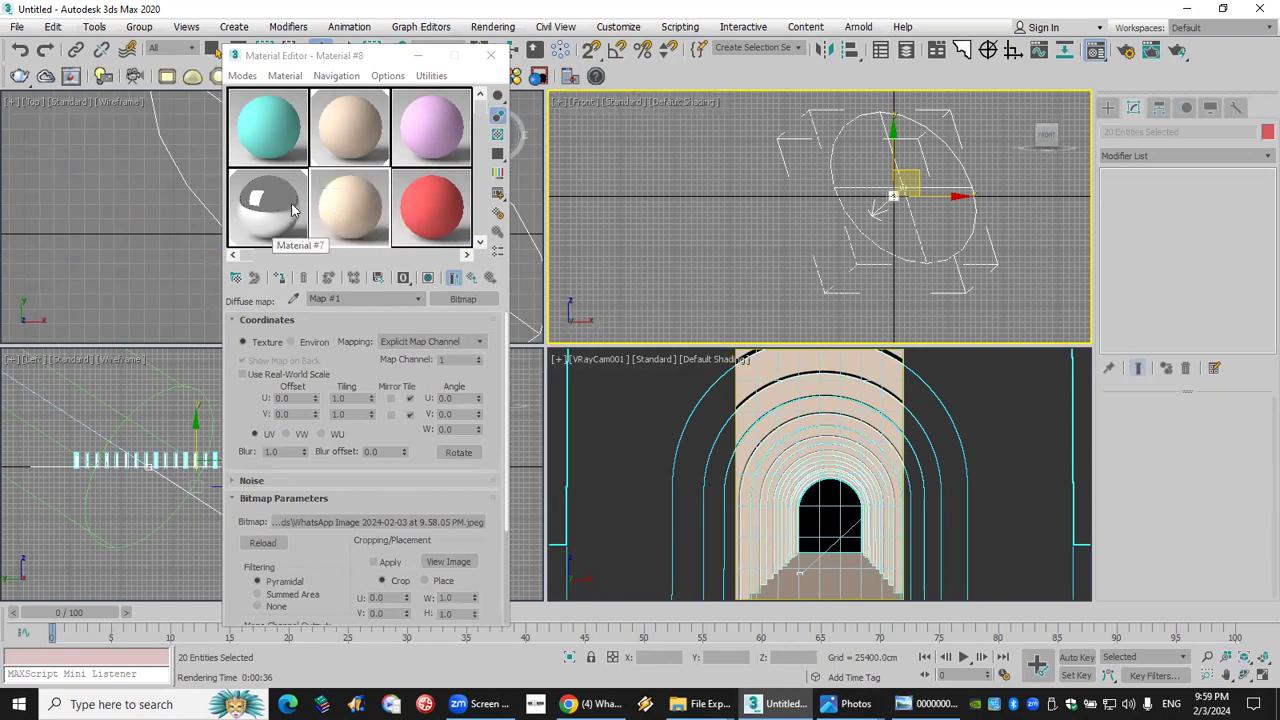
View the downloaded WhatsApp reference image from the Downloads folder.
{"action": "left_click", "coordinate": [17, 27]}
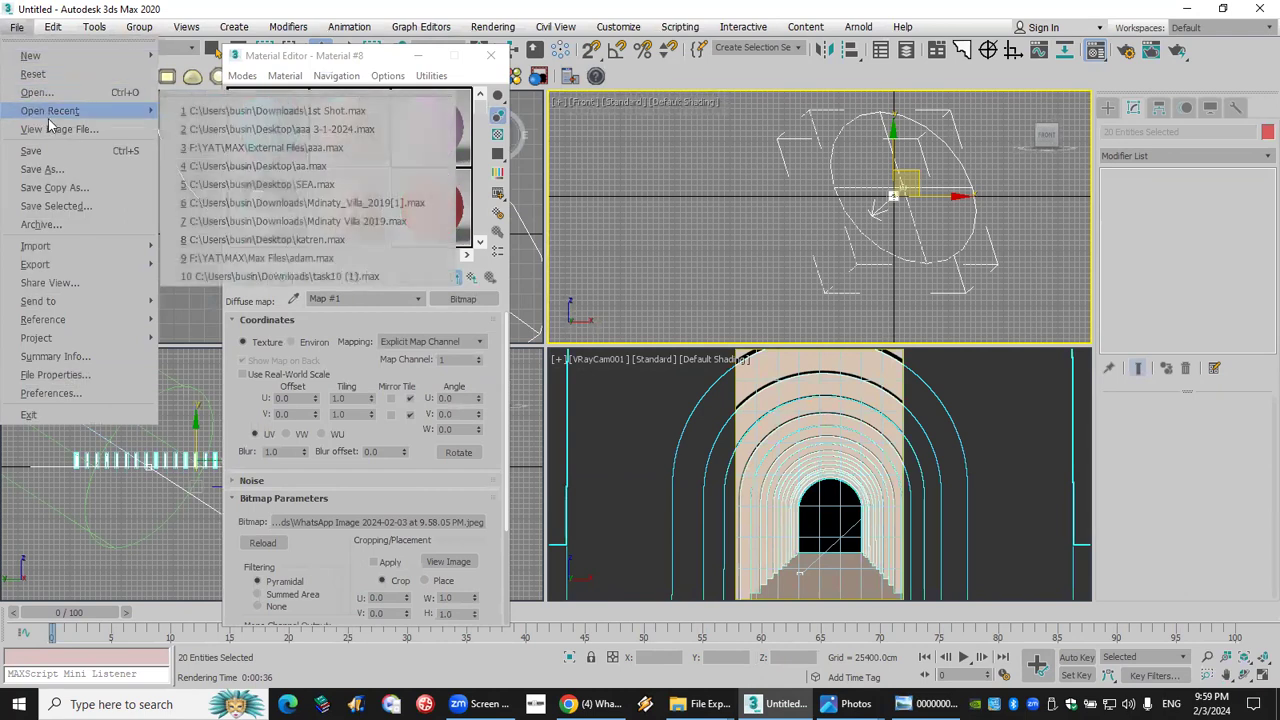
{"action": "left_click", "coordinate": [57, 129]}
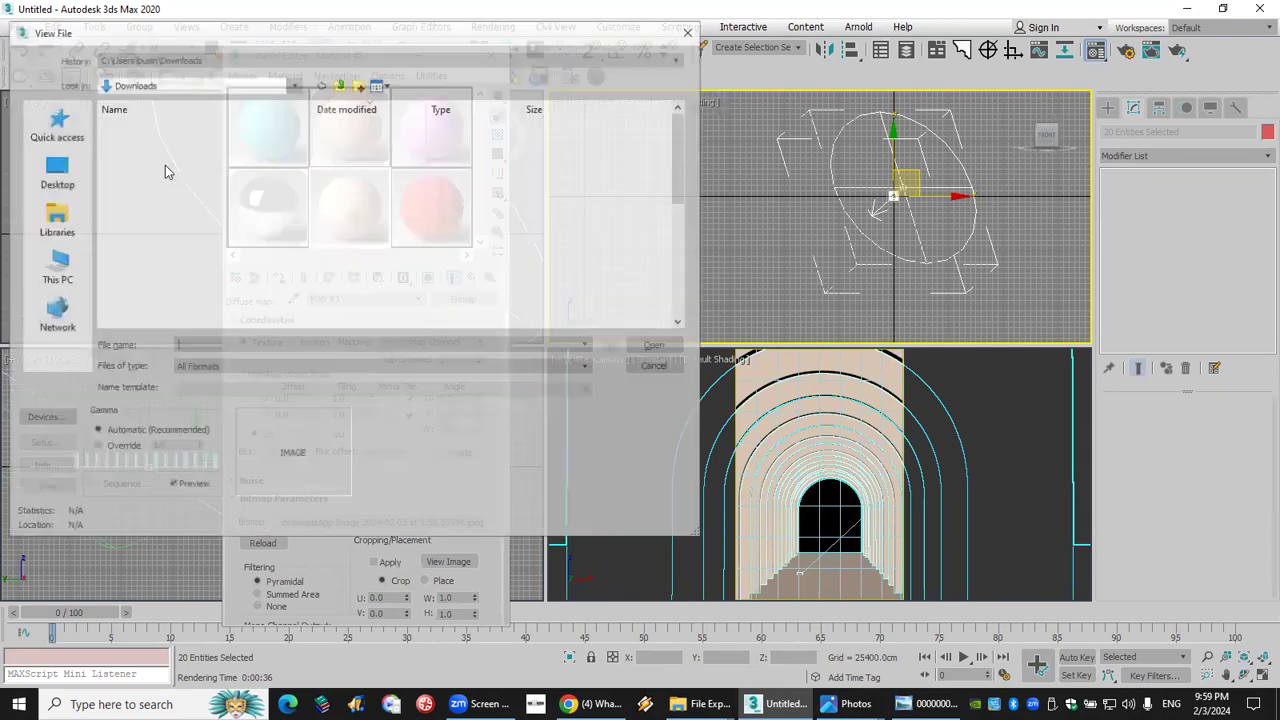
{"action": "left_click", "coordinate": [54, 218]}
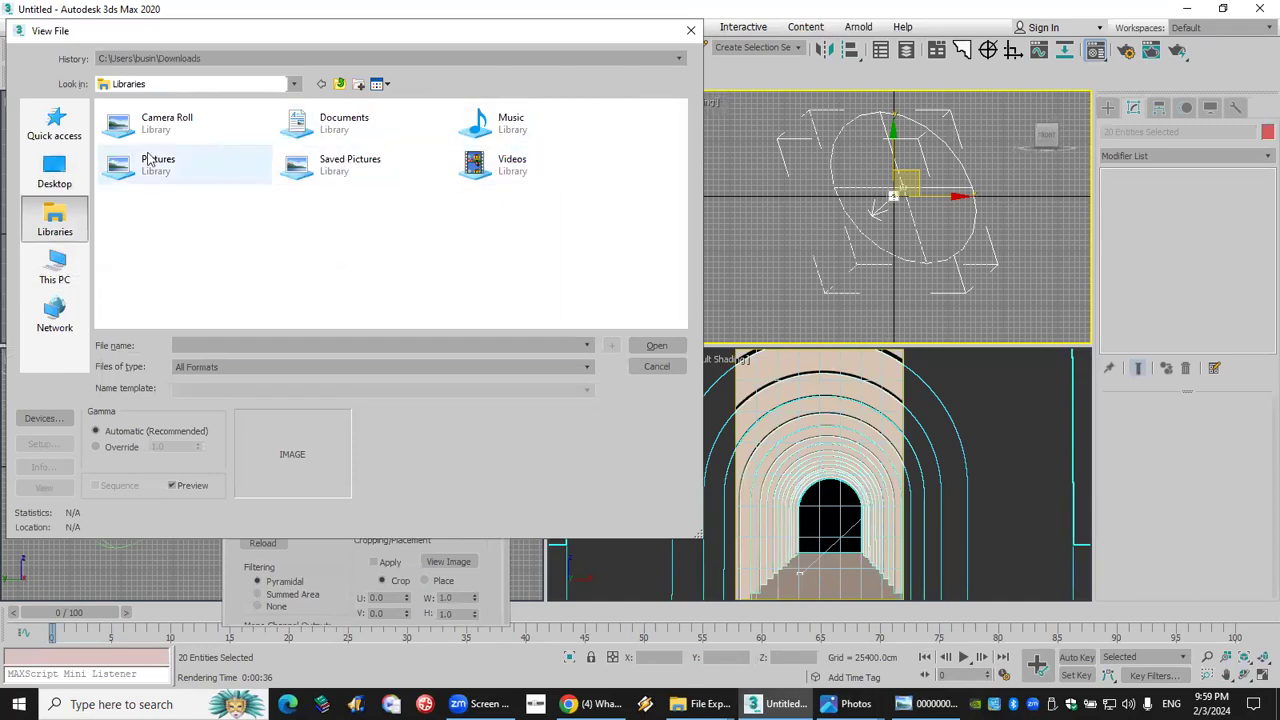
{"action": "left_click", "coordinate": [55, 175]}
{"action": "left_click", "coordinate": [56, 268]}
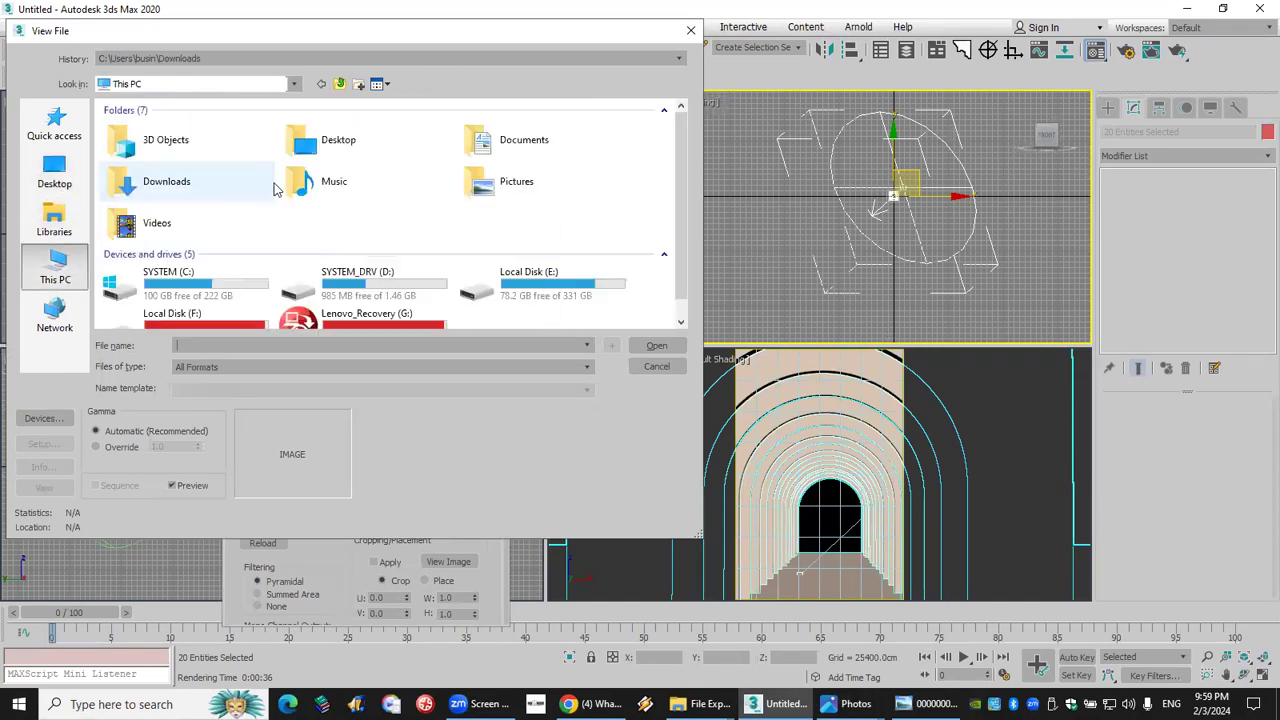
{"action": "double_click", "coordinate": [160, 181]}
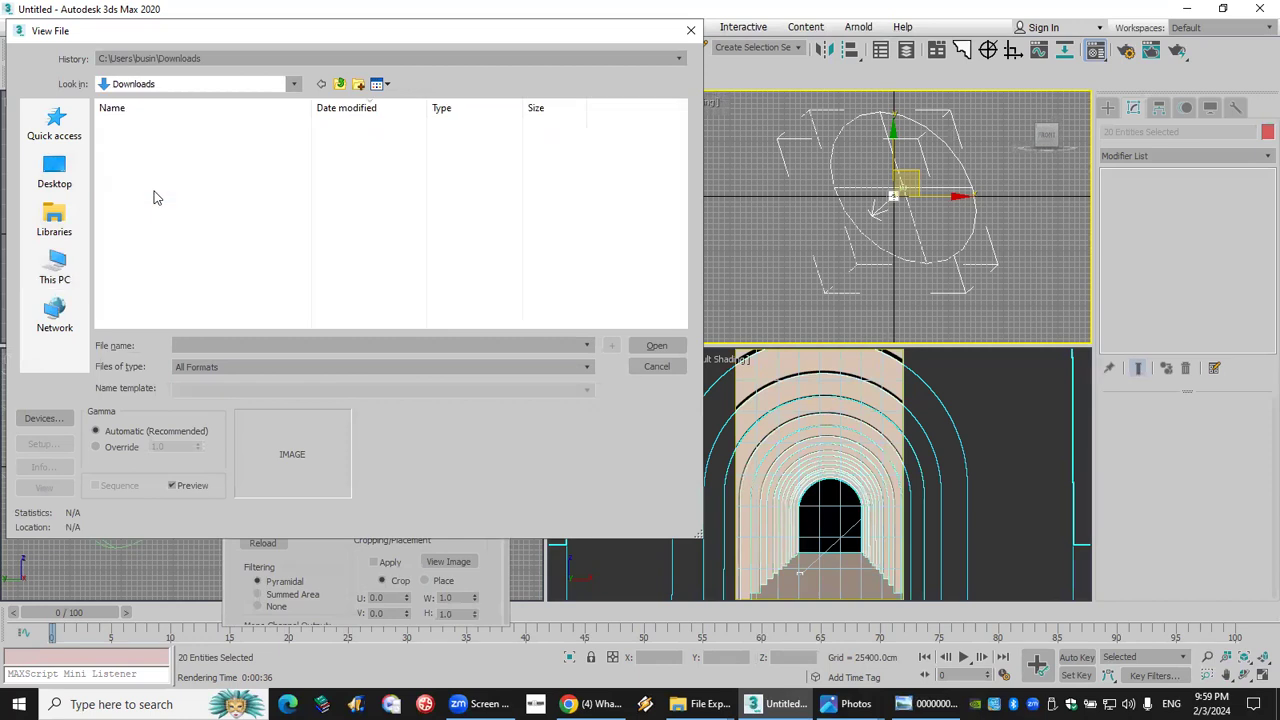
{"action": "left_click", "coordinate": [155, 142]}
{"action": "double_click", "coordinate": [155, 142]}
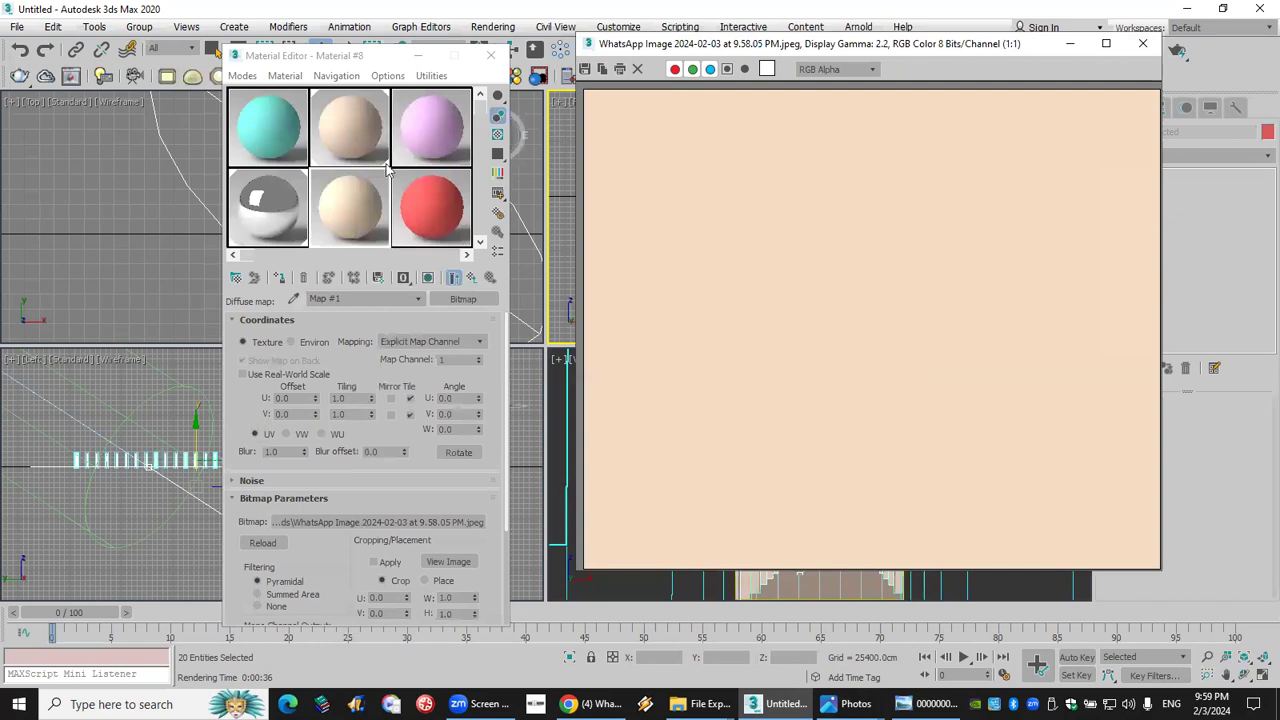
Eyedrop the peach tone (229, 186, 143) into Material #3's diffuse, then close the image and editor.
{"action": "left_click", "coordinate": [433, 139]}
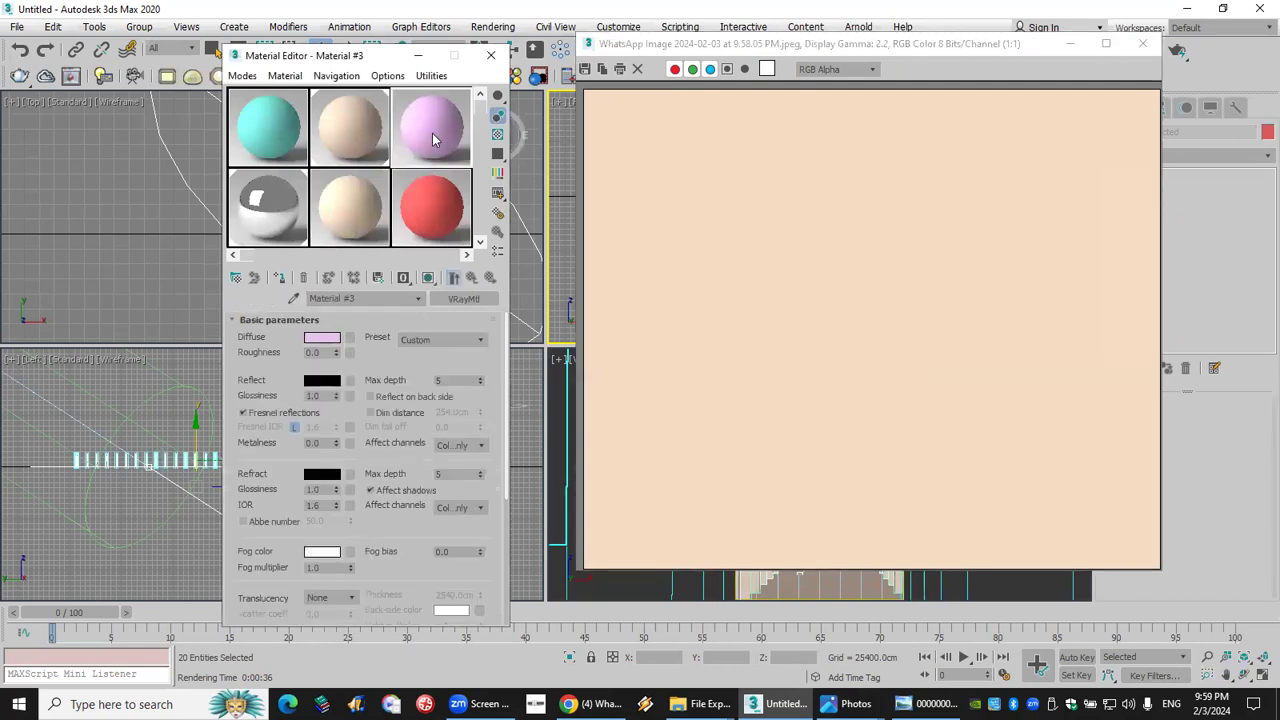
{"action": "left_click", "coordinate": [322, 338]}
{"action": "left_click", "coordinate": [336, 242]}
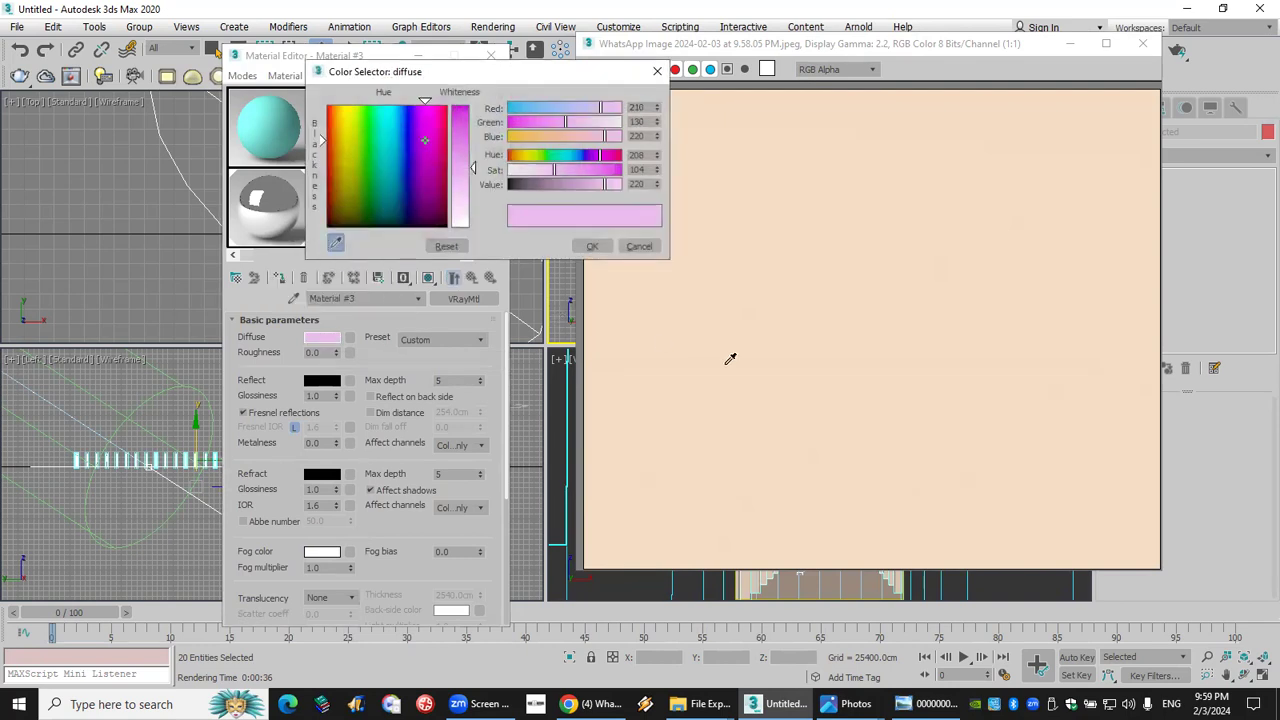
{"action": "left_click", "coordinate": [792, 362]}
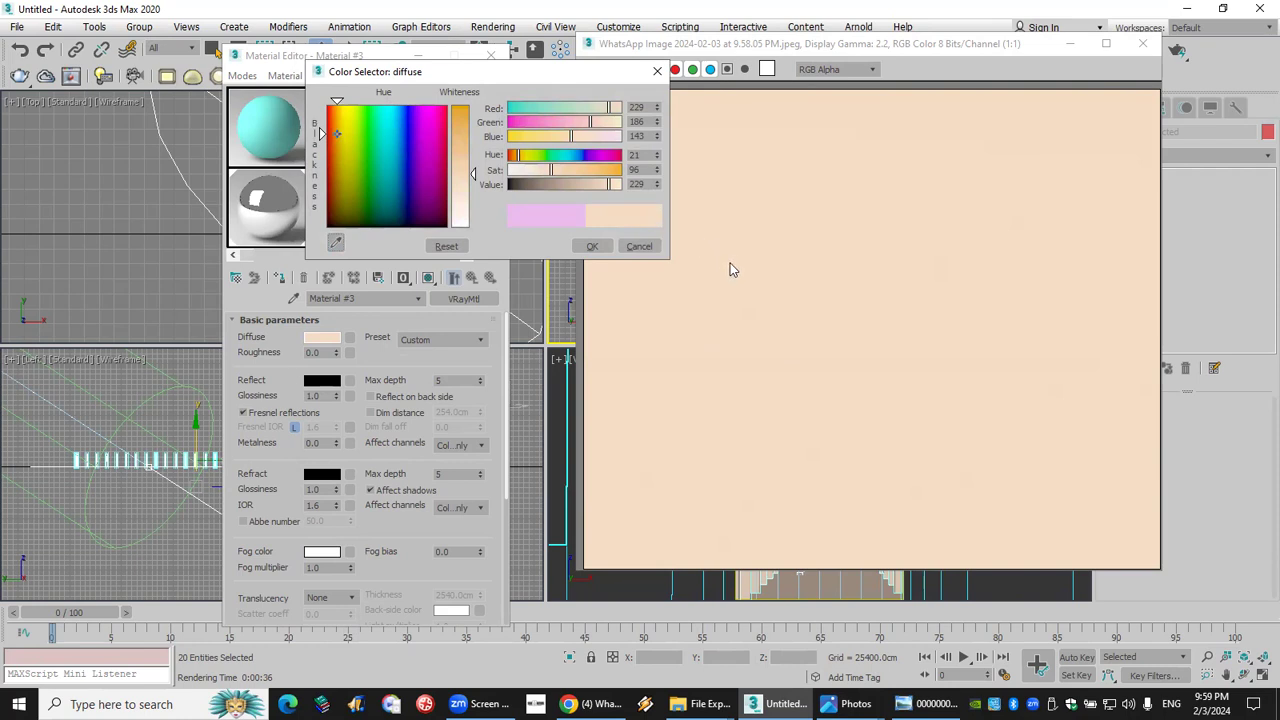
{"action": "left_click", "coordinate": [596, 250]}
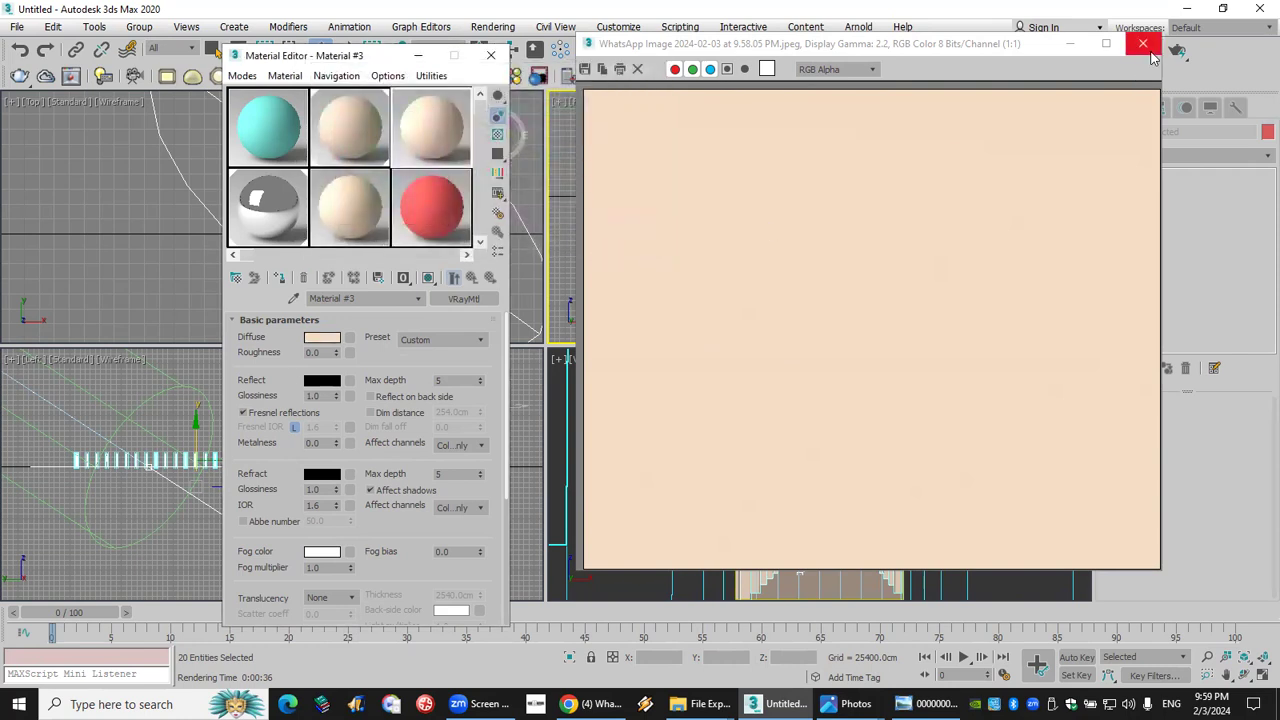
{"action": "left_click", "coordinate": [1143, 44]}
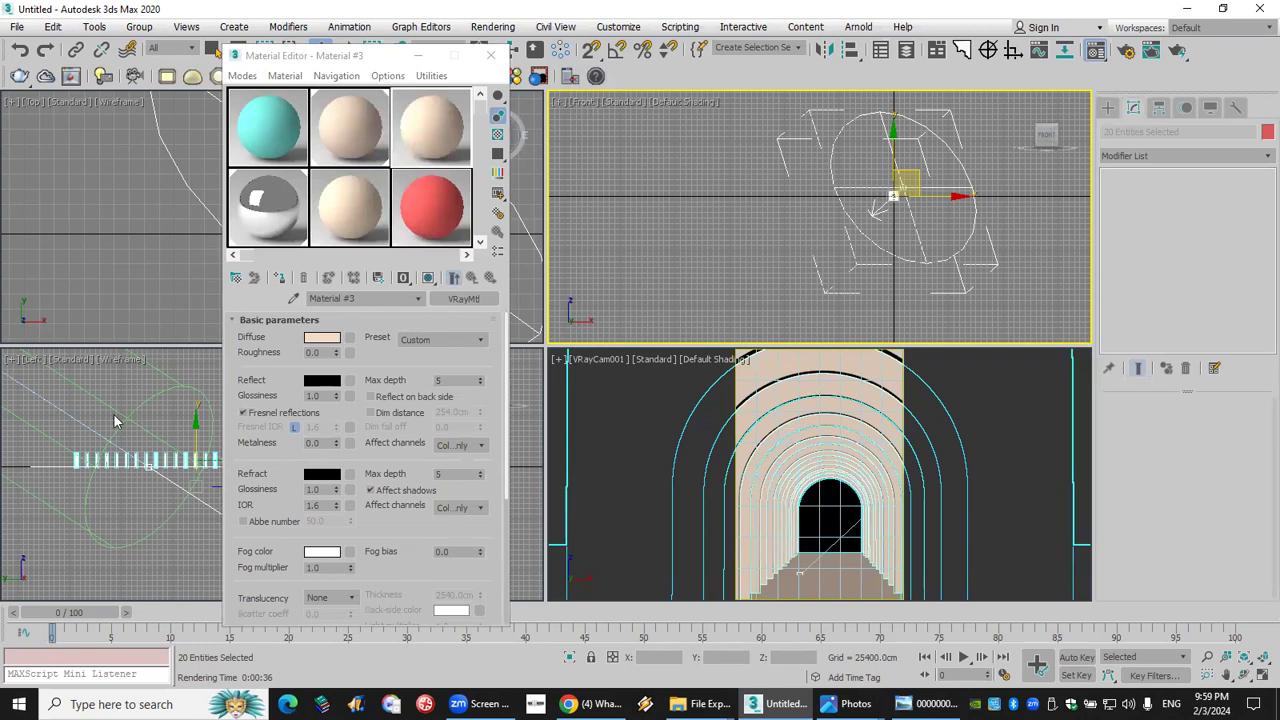
{"action": "left_click", "coordinate": [491, 55]}
Save the scene to the Desktop as 0000.max and minimize 3ds Max.
{"action": "left_click", "coordinate": [17, 27]}
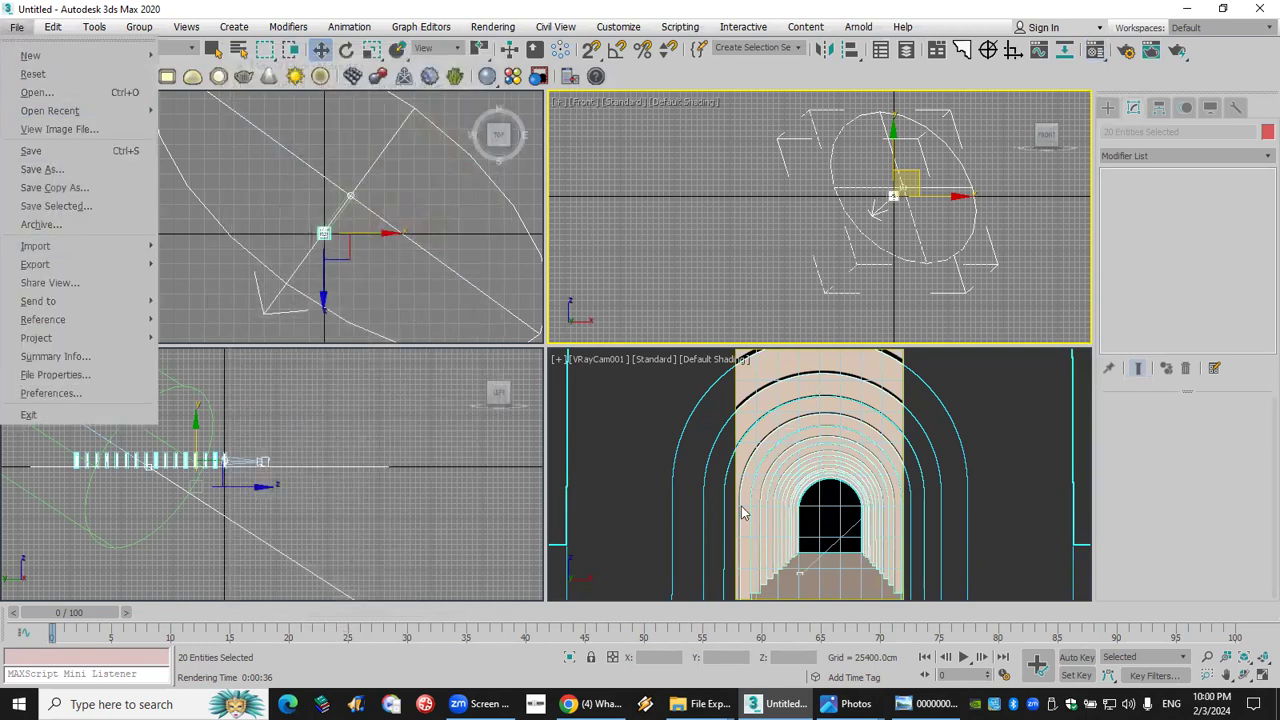
{"action": "left_click", "coordinate": [77, 150]}
{"action": "left_click", "coordinate": [46, 170]}
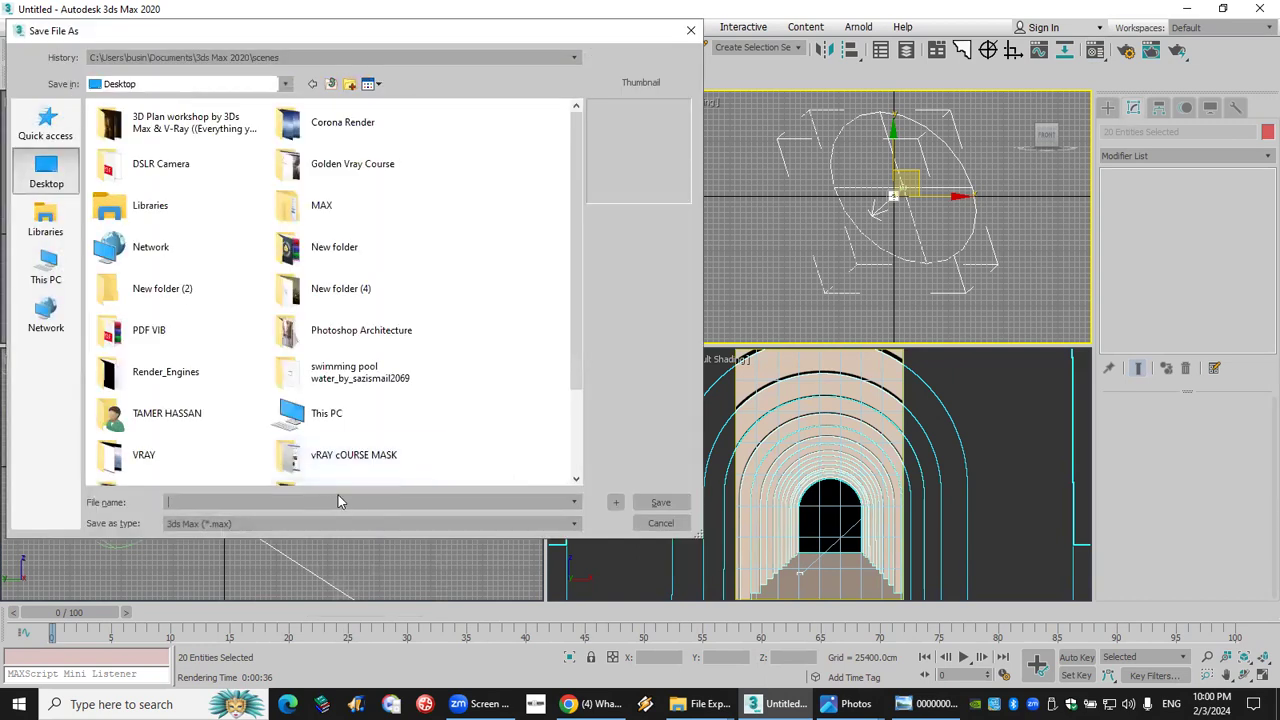
{"action": "type", "text": "0000"}
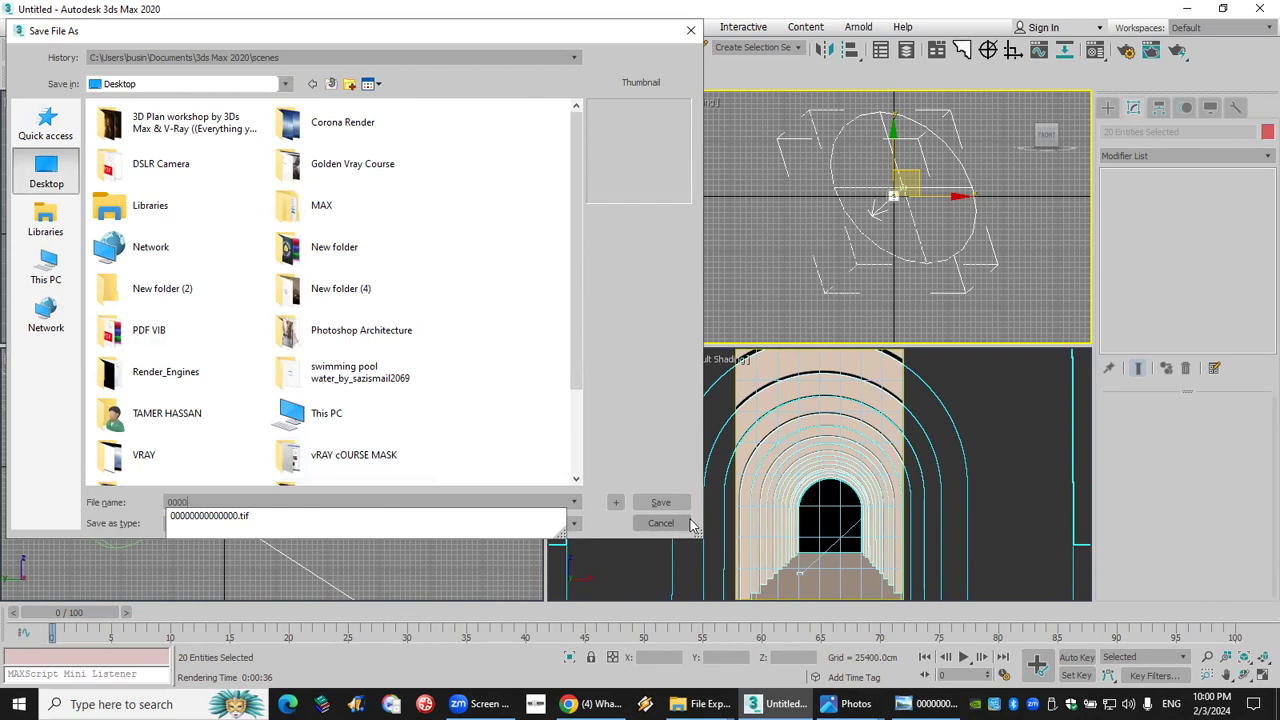
{"action": "left_click", "coordinate": [660, 502]}
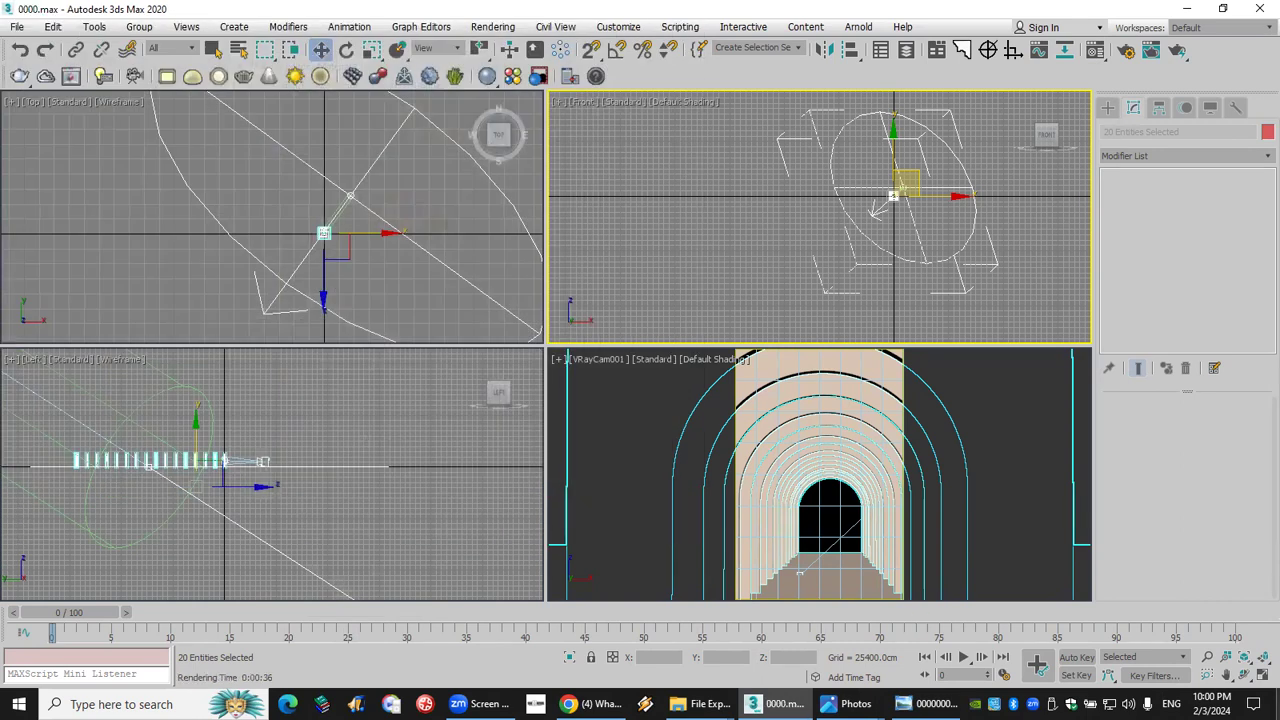
{"action": "key", "text": "super+d"}
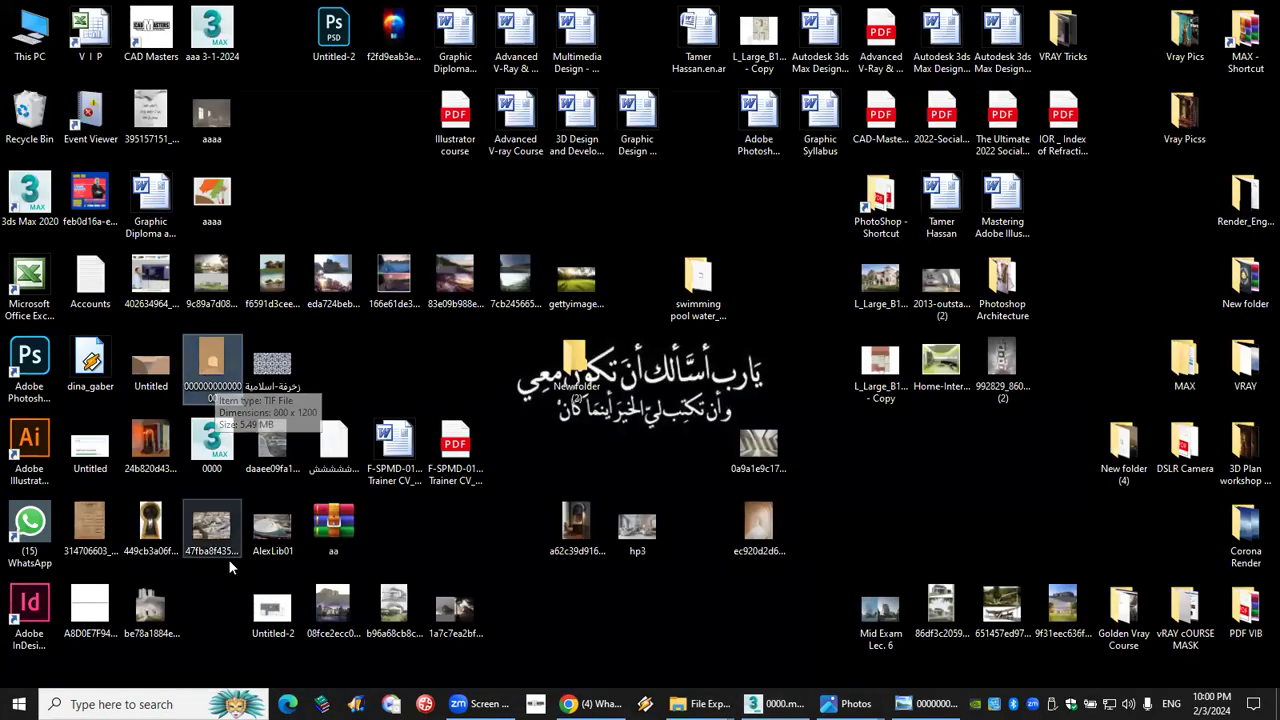
Send 0000.max and 000000000000000.tif from the desktop to the WhatsApp group chat.
{"action": "left_click", "coordinate": [211, 365]}
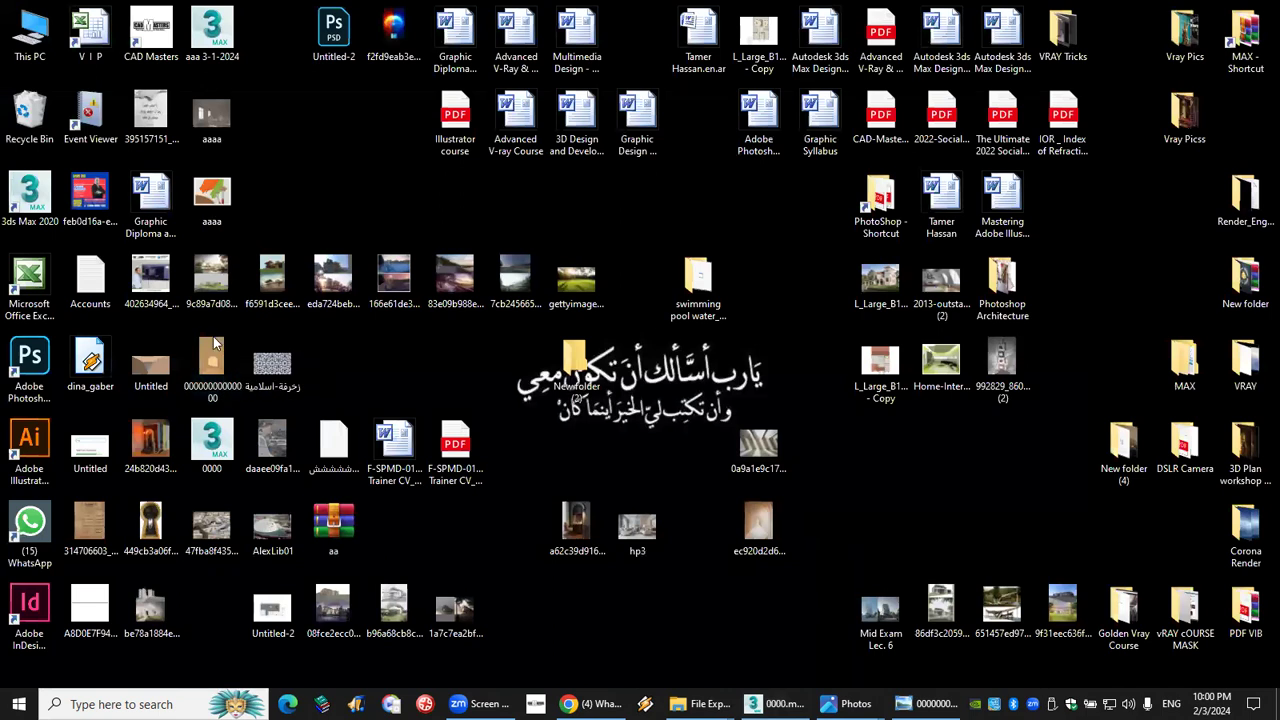
{"action": "left_click", "coordinate": [211, 440], "text": "ctrl"}
{"action": "left_click_drag", "start_coordinate": [211, 440], "coordinate": [518, 596]}
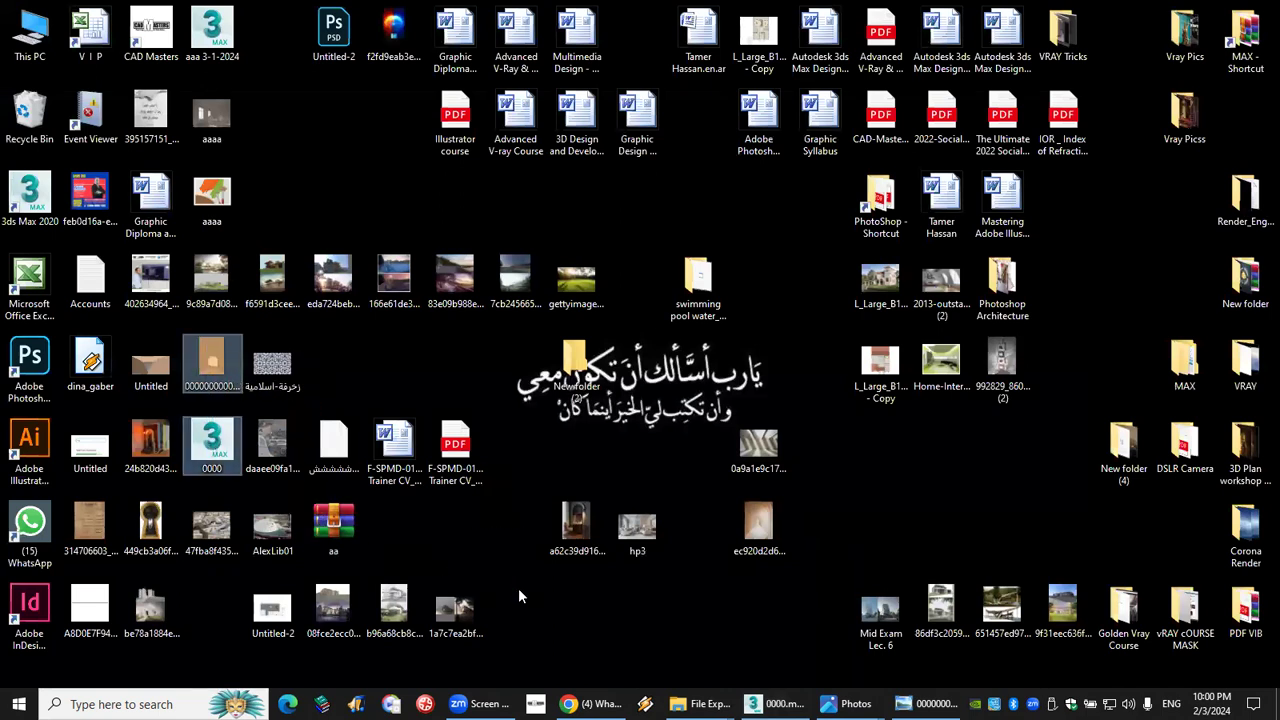
{"action": "left_click", "coordinate": [775, 704]}
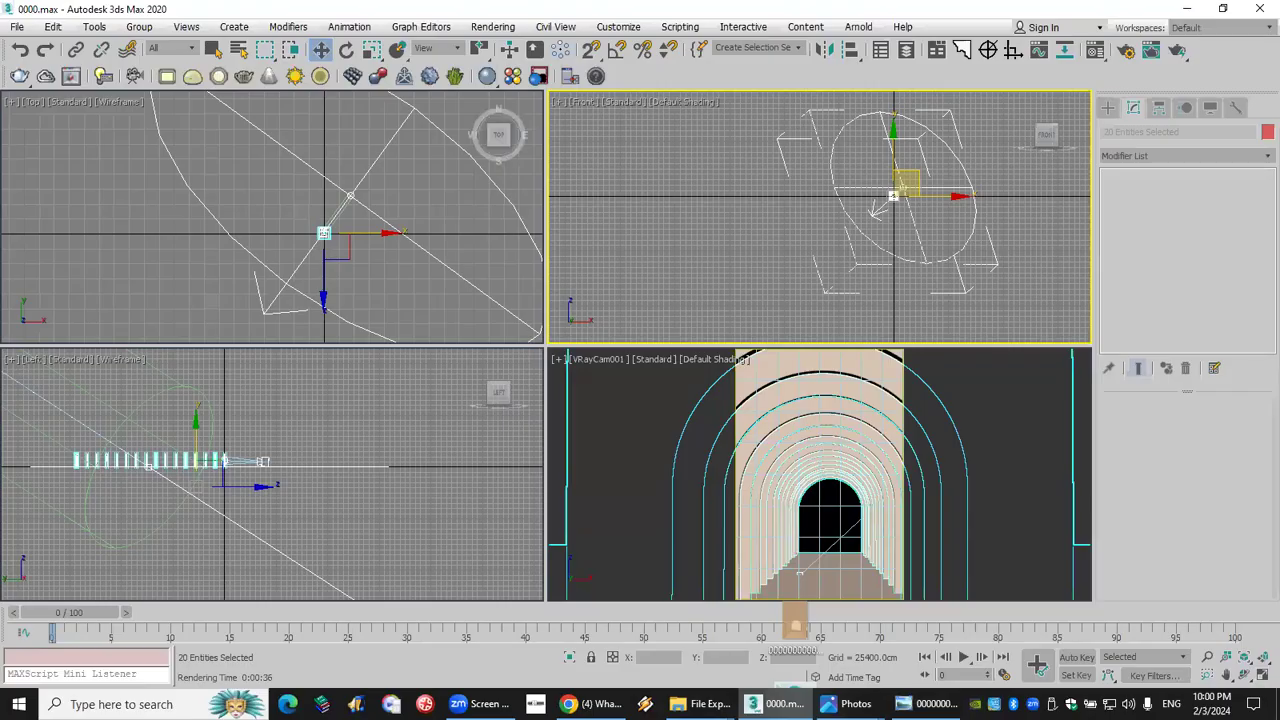
{"action": "left_click", "coordinate": [588, 704]}
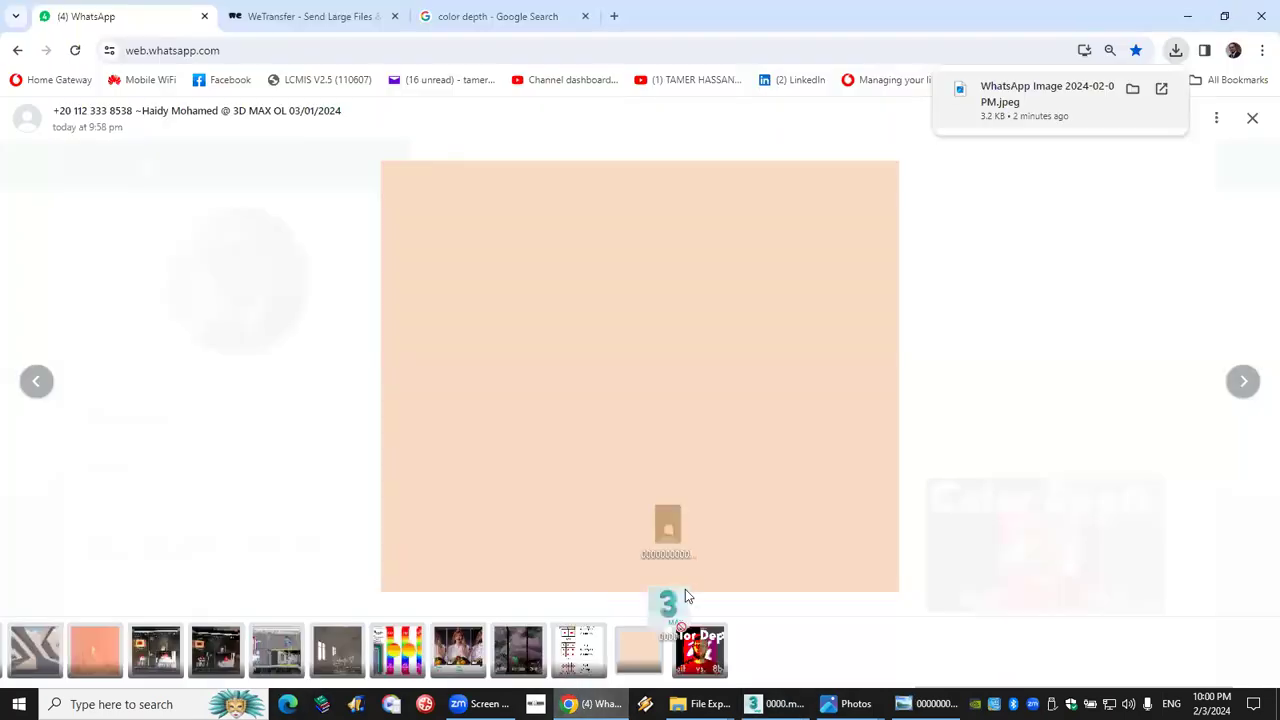
{"action": "left_click", "coordinate": [1252, 120]}
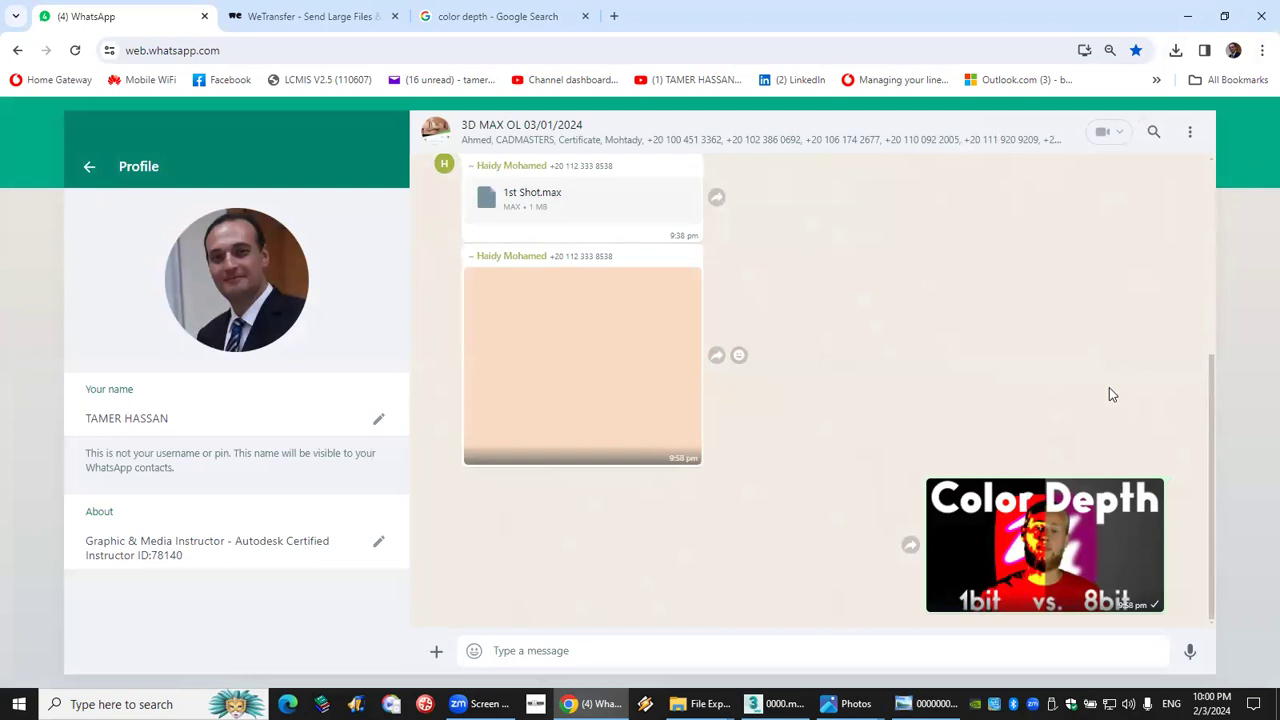
{"action": "key", "text": "super+d"}
{"action": "left_click_drag", "start_coordinate": [211, 440], "coordinate": [595, 588]}
{"action": "left_click_drag", "start_coordinate": [613, 693], "coordinate": [866, 496]}
{"action": "left_click", "coordinate": [1180, 638]}
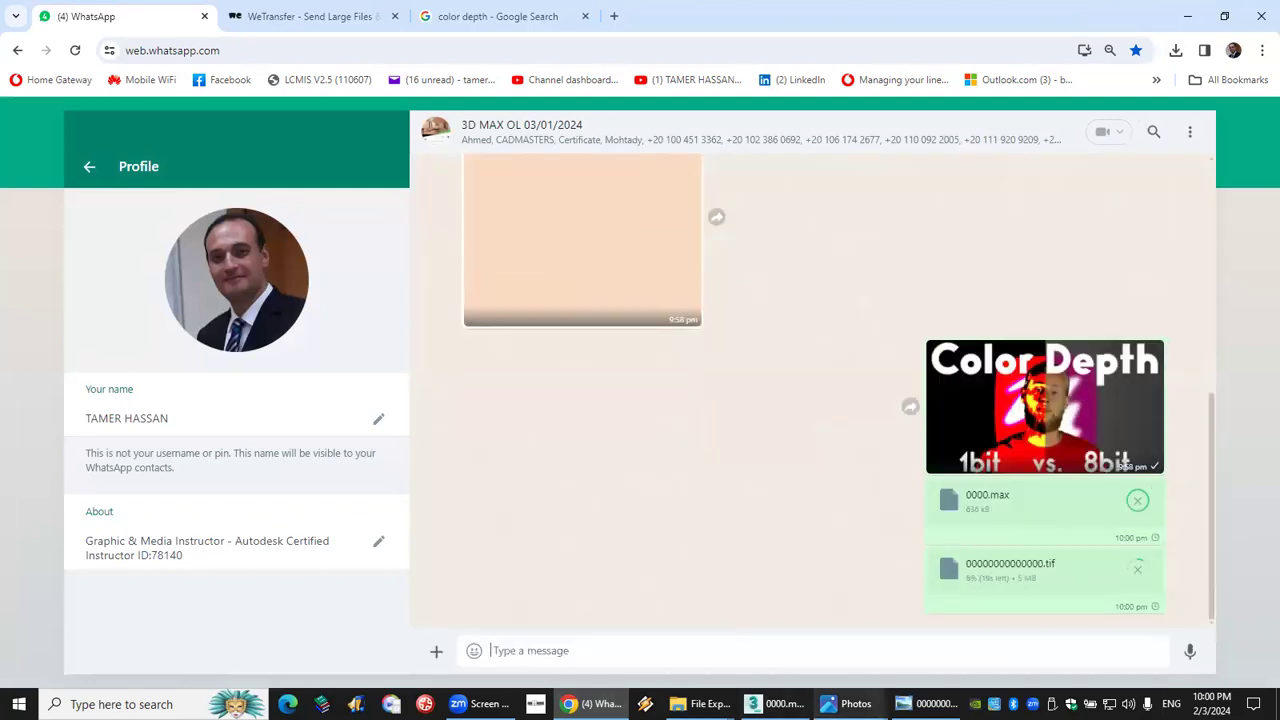
Return to 3ds Max and bring up the Open File browser on the Desktop.
{"action": "left_click", "coordinate": [775, 704]}
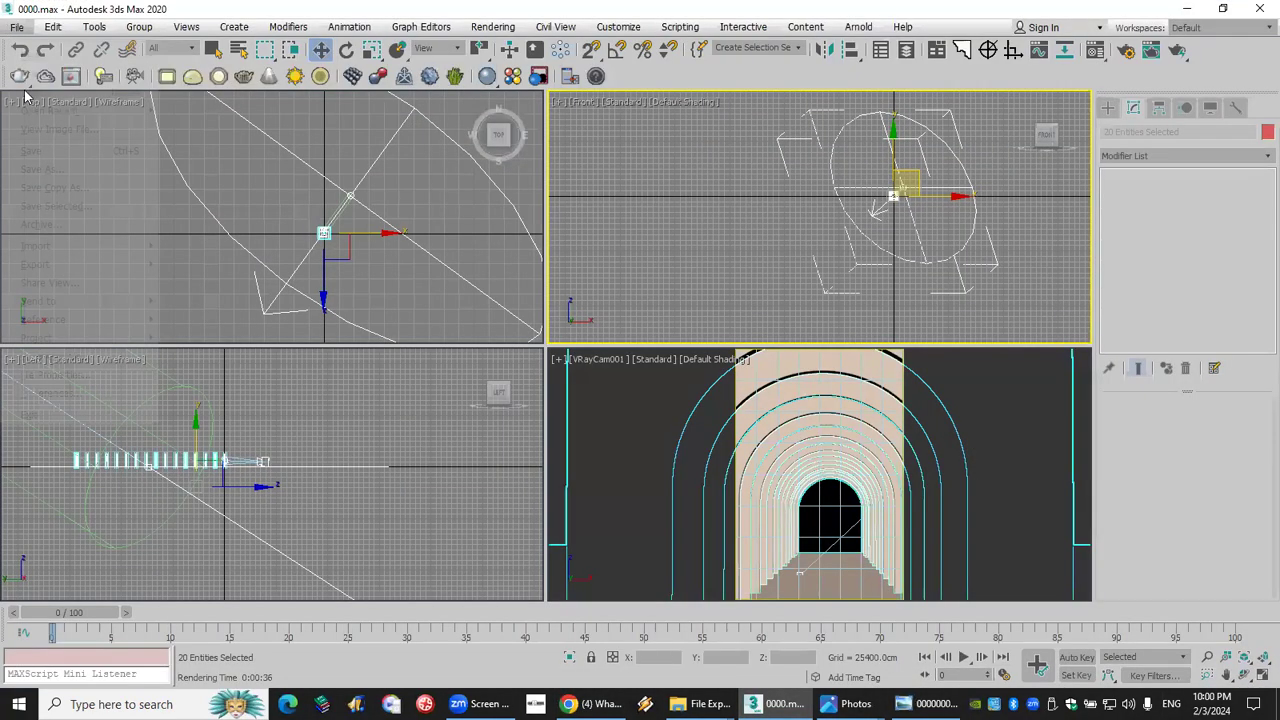
{"action": "left_click", "coordinate": [17, 27]}
{"action": "left_click", "coordinate": [45, 89]}
{"action": "scroll", "coordinate": [280, 310], "scroll_direction": "down", "scroll_amount": 3}
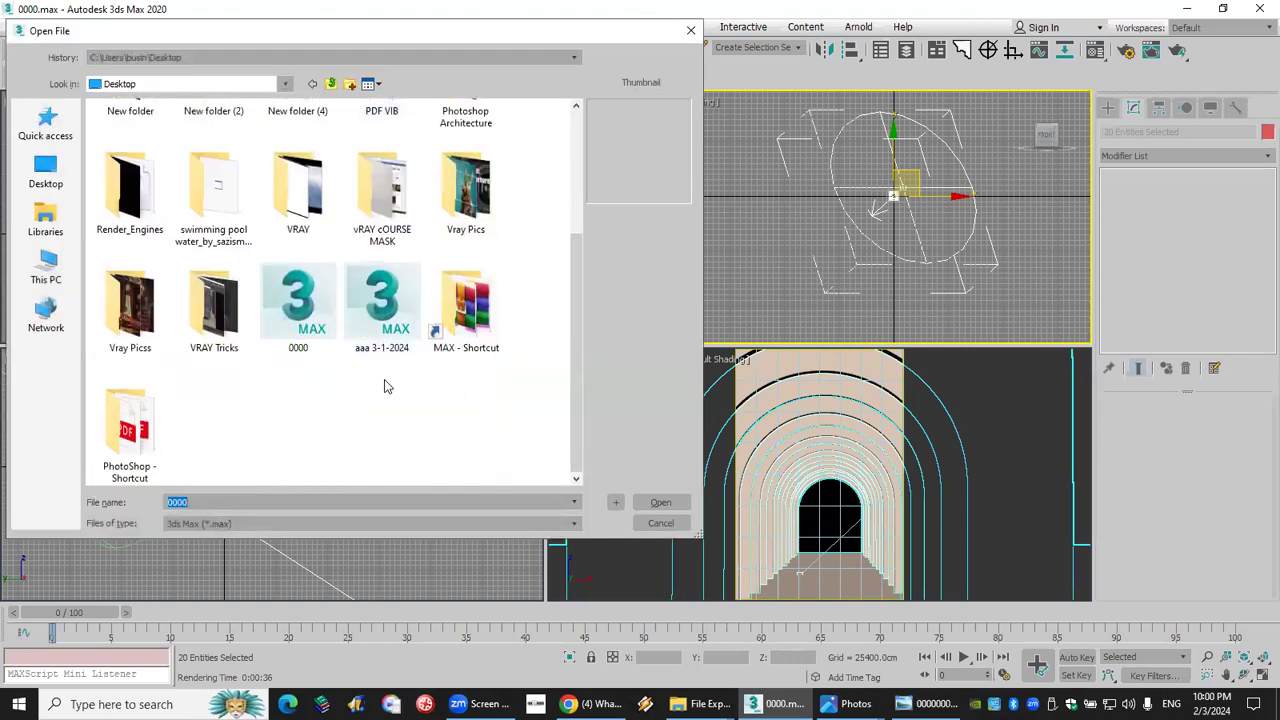
Open aaa 3-1-2024.max adopting the file's unit scale, and dismiss the Scene Converter.
{"action": "left_click", "coordinate": [382, 300]}
{"action": "double_click", "coordinate": [390, 308]}
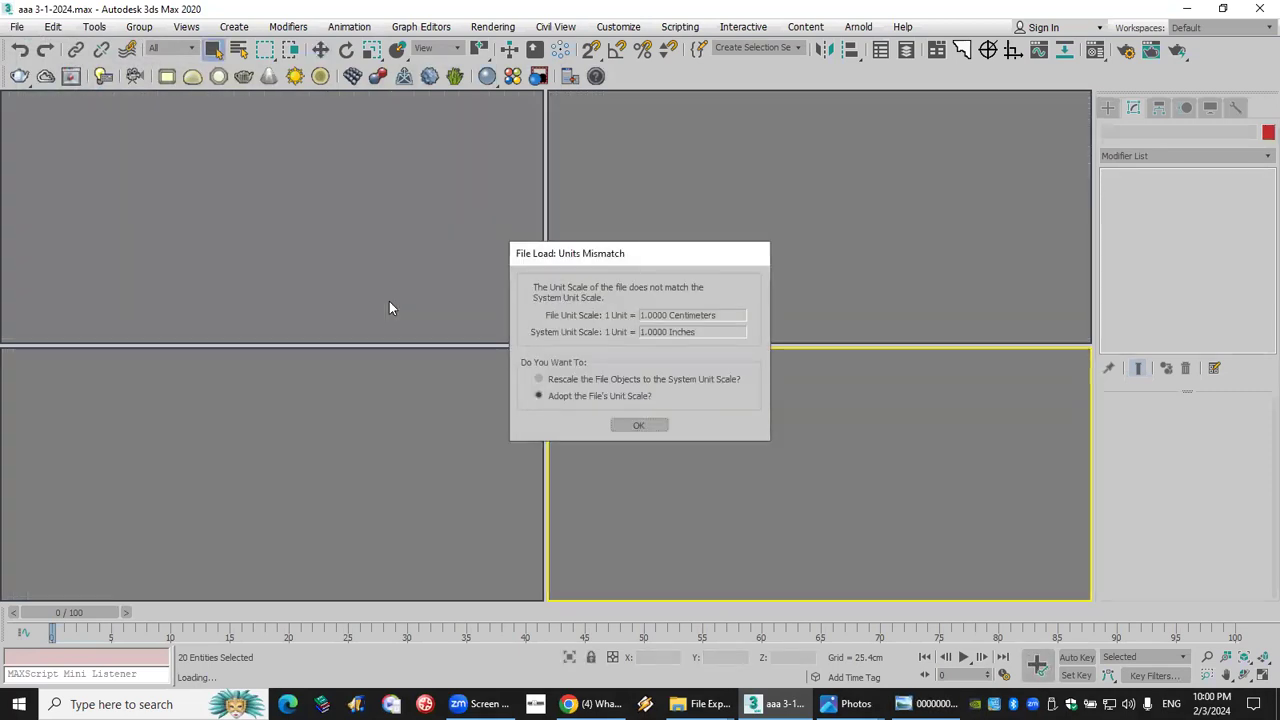
{"action": "key", "text": "Return"}
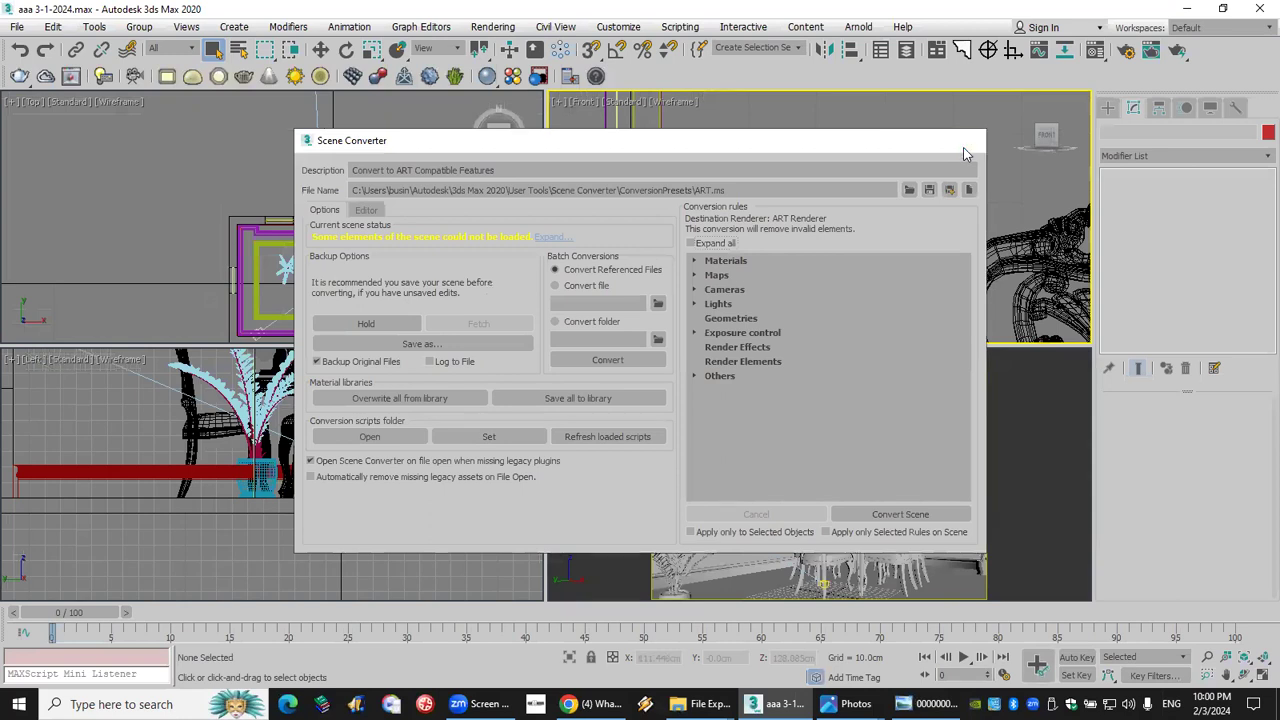
{"action": "left_click", "coordinate": [967, 141]}
Widen VRayCam001's field of view and orbit the camera slightly around the room.
{"action": "left_click", "coordinate": [1208, 675]}
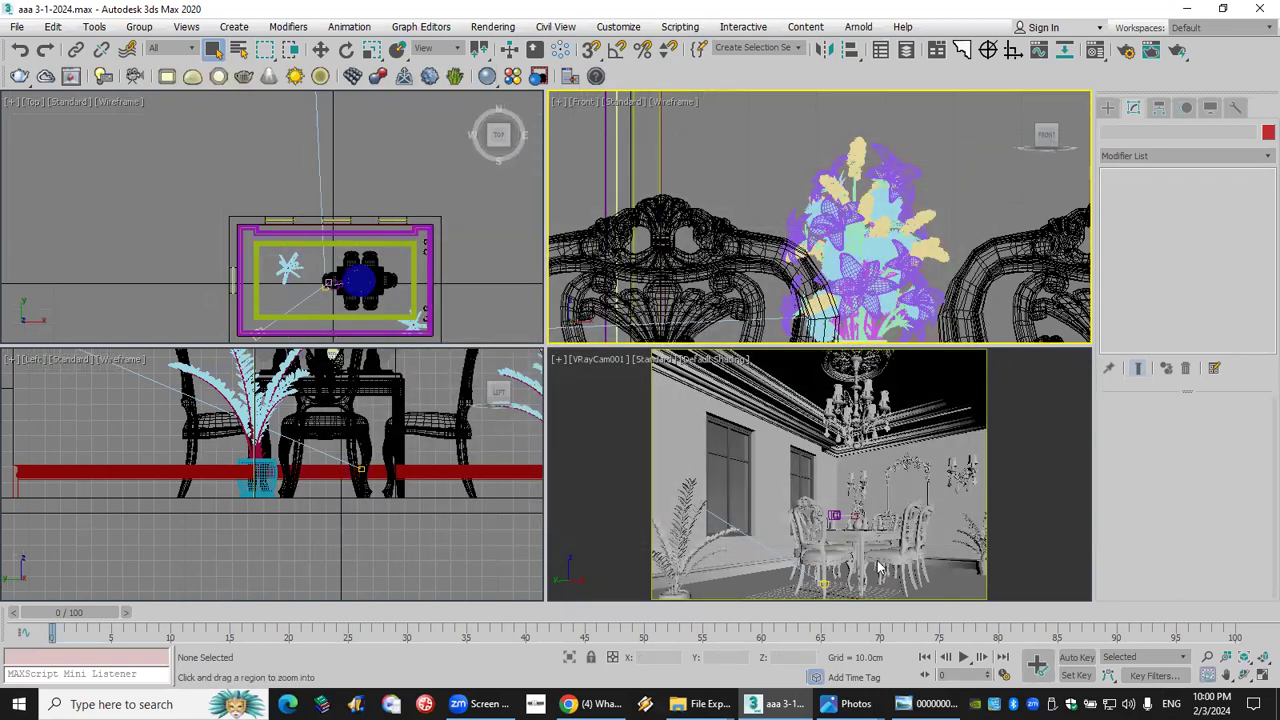
{"action": "left_click_drag", "start_coordinate": [848, 545], "coordinate": [886, 532]}
{"action": "left_click", "coordinate": [1226, 675]}
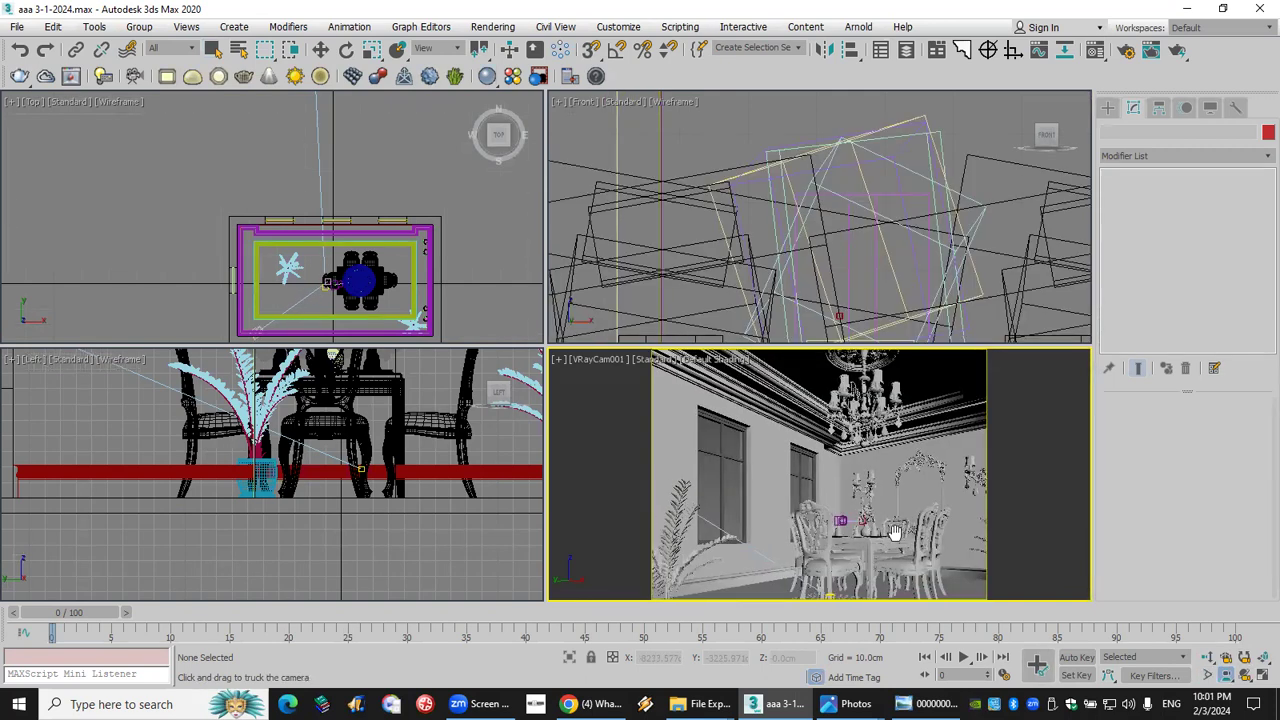
{"action": "left_click", "coordinate": [1244, 675]}
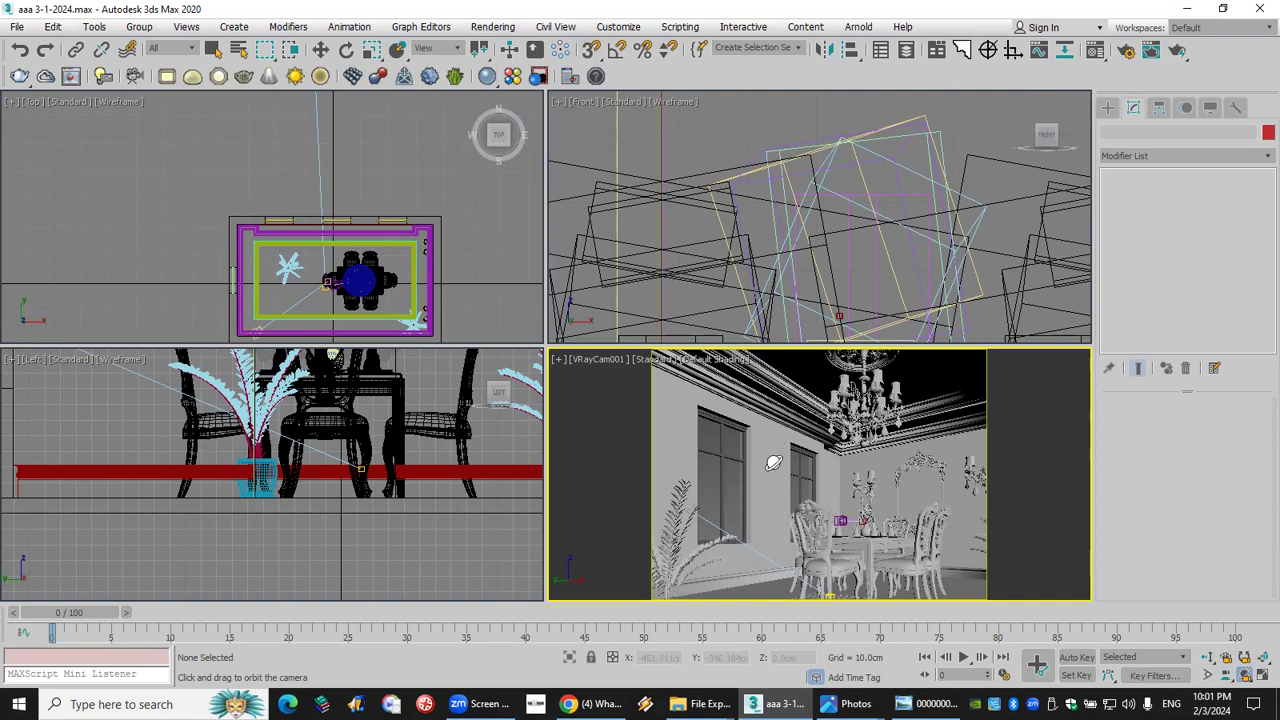
{"action": "left_click_drag", "start_coordinate": [795, 513], "coordinate": [810, 518]}
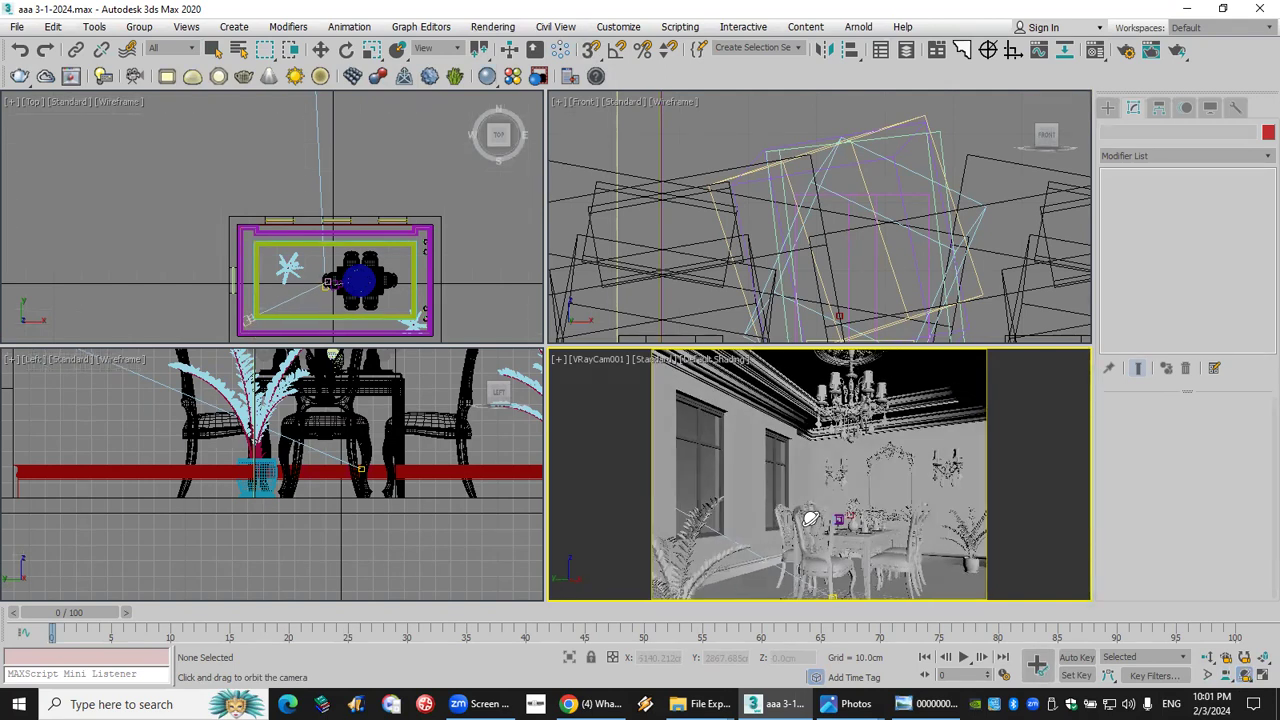
Narrow the field of view, truck the room upward in frame, then select potted plant plant001.
{"action": "left_click", "coordinate": [1208, 675]}
{"action": "left_click_drag", "start_coordinate": [793, 492], "coordinate": [790, 482]}
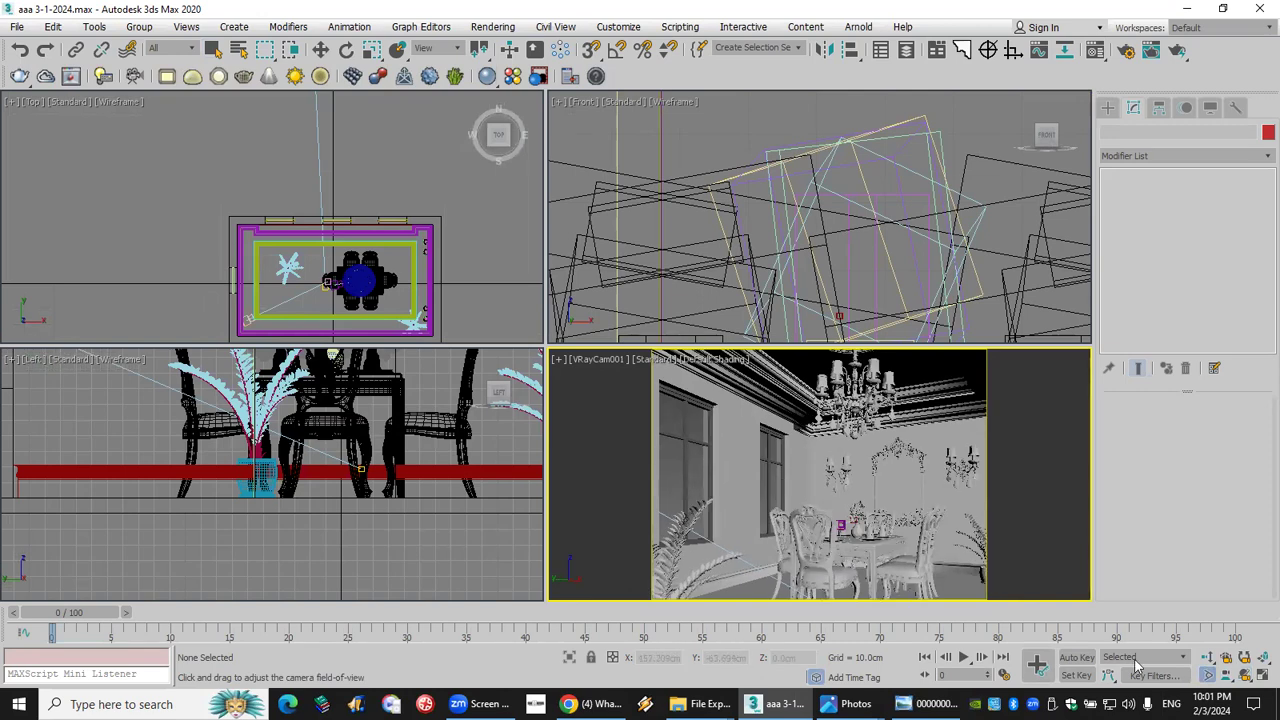
{"action": "left_click", "coordinate": [1226, 675]}
{"action": "left_click_drag", "start_coordinate": [858, 540], "coordinate": [860, 521]}
{"action": "right_click", "coordinate": [794, 523]}
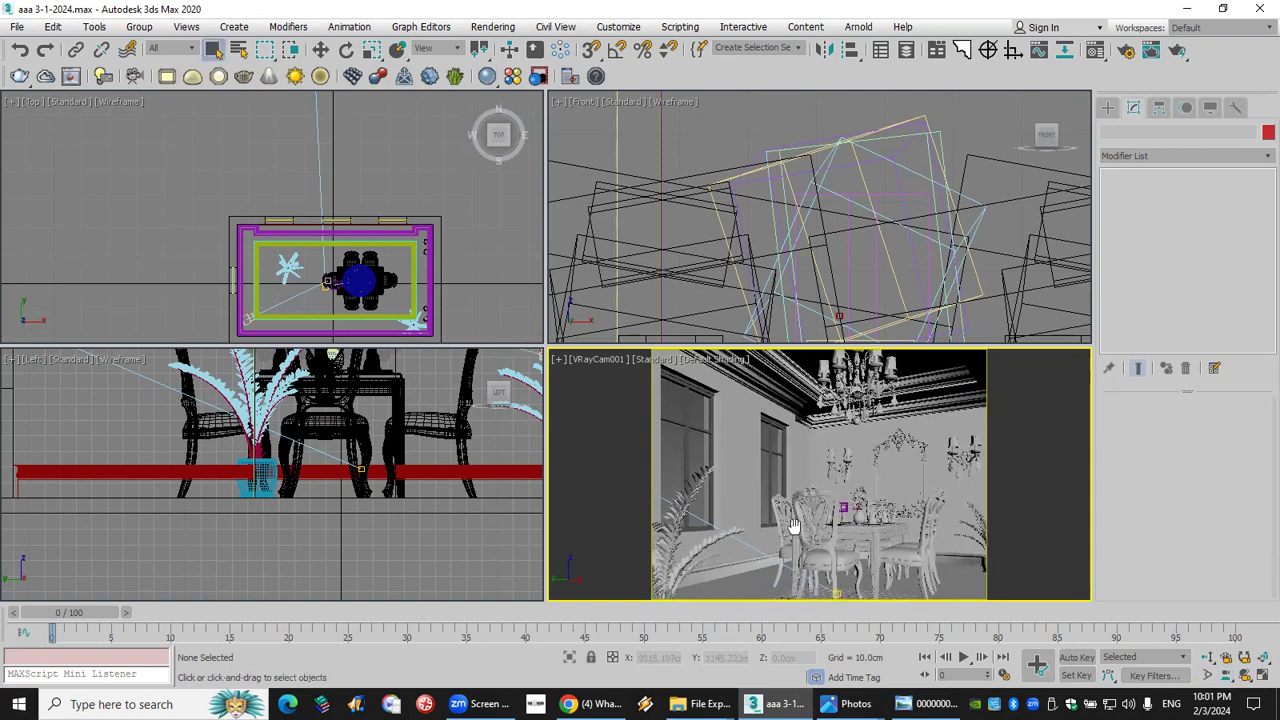
{"action": "left_click", "coordinate": [673, 545]}
Hide plant001 with Hide Selection from the quad menu.
{"action": "right_click", "coordinate": [674, 436]}
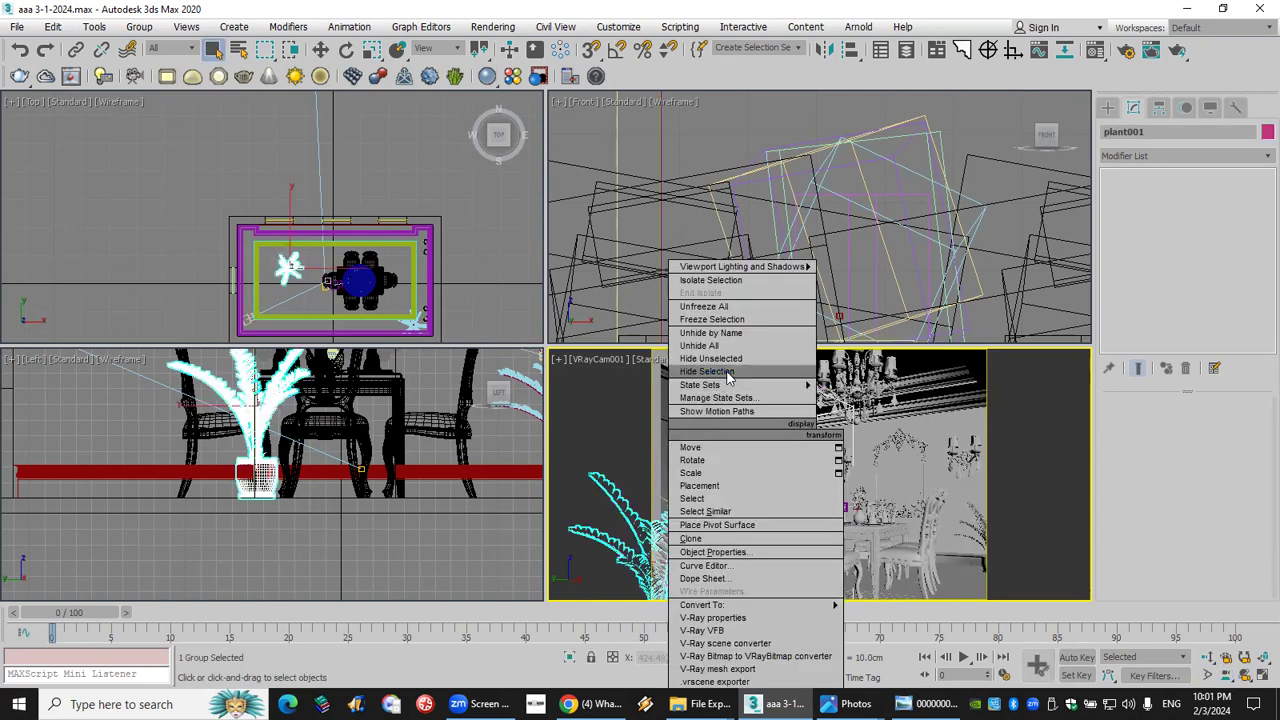
{"action": "left_click", "coordinate": [707, 371]}
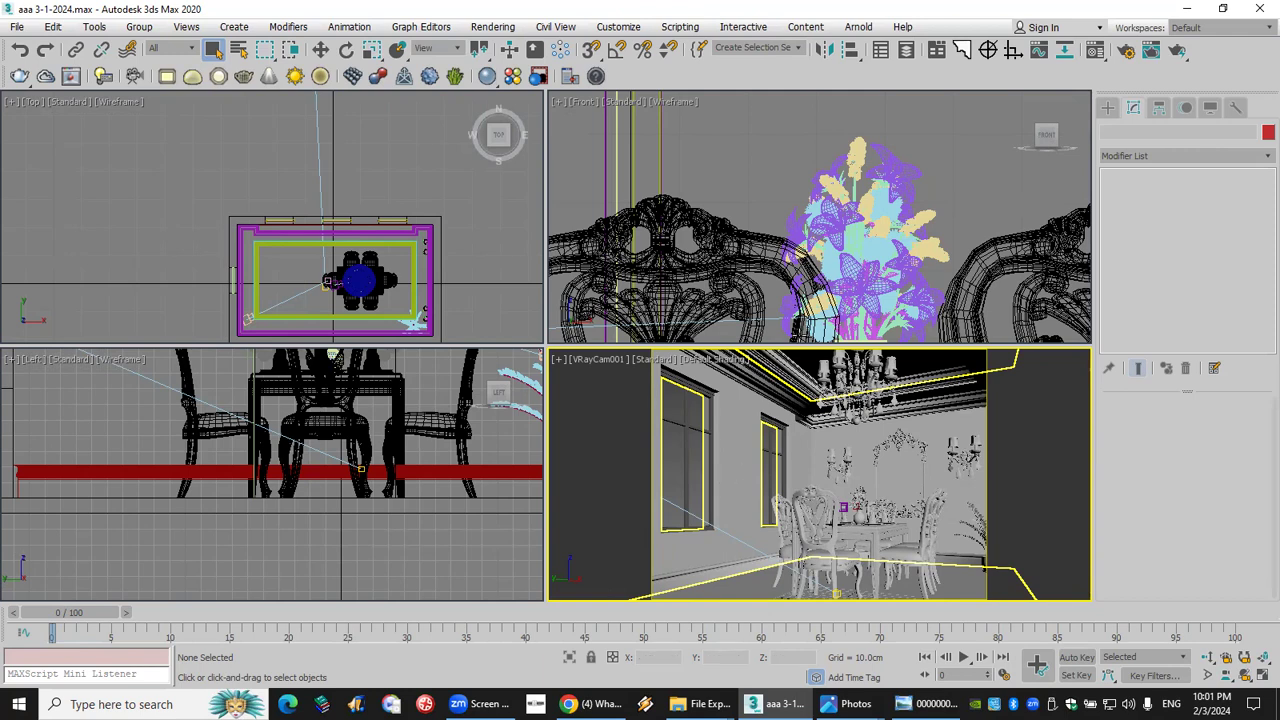
{"action": "left_click", "coordinate": [1107, 107]}
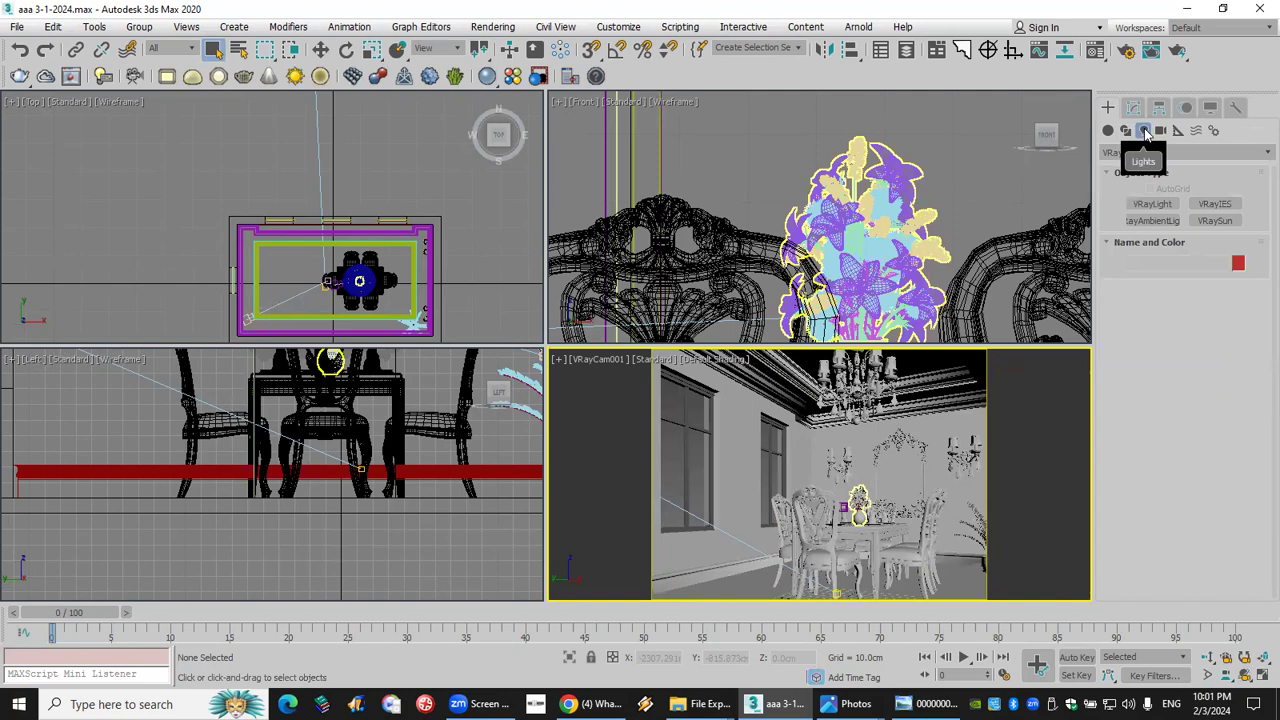
{"action": "left_click", "coordinate": [1142, 205]}
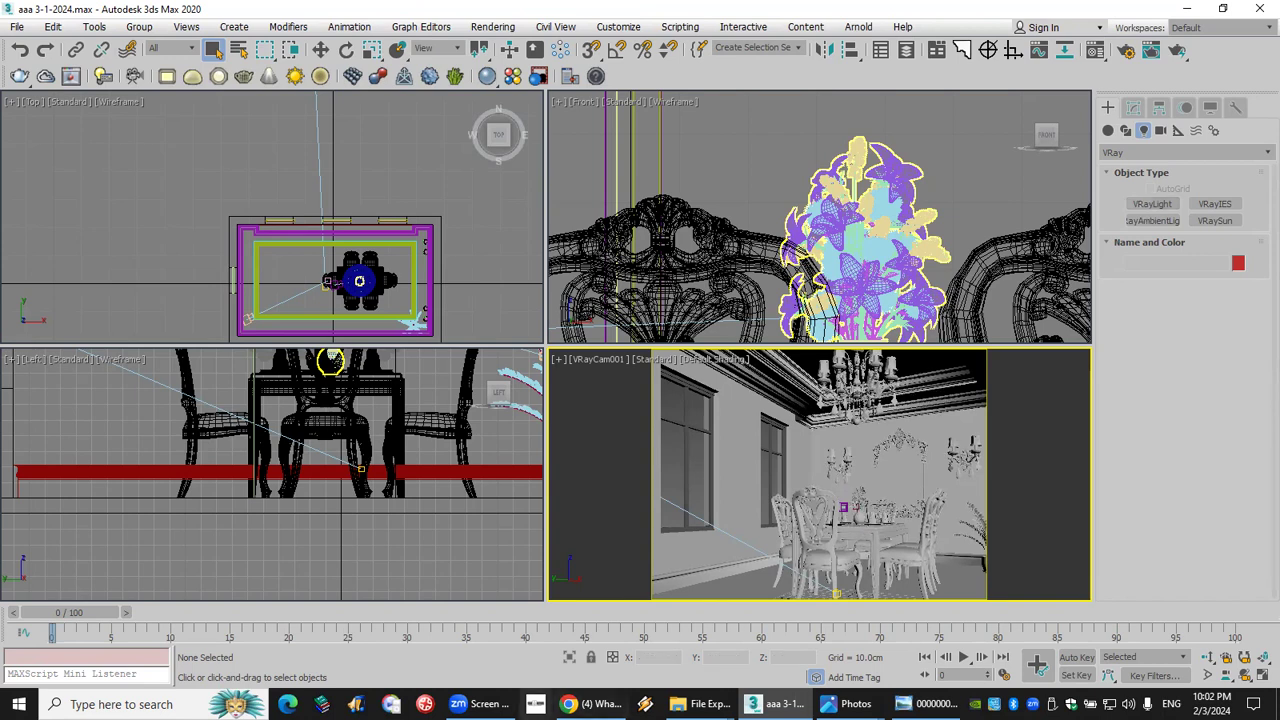
{"action": "left_click", "coordinate": [536, 704]}
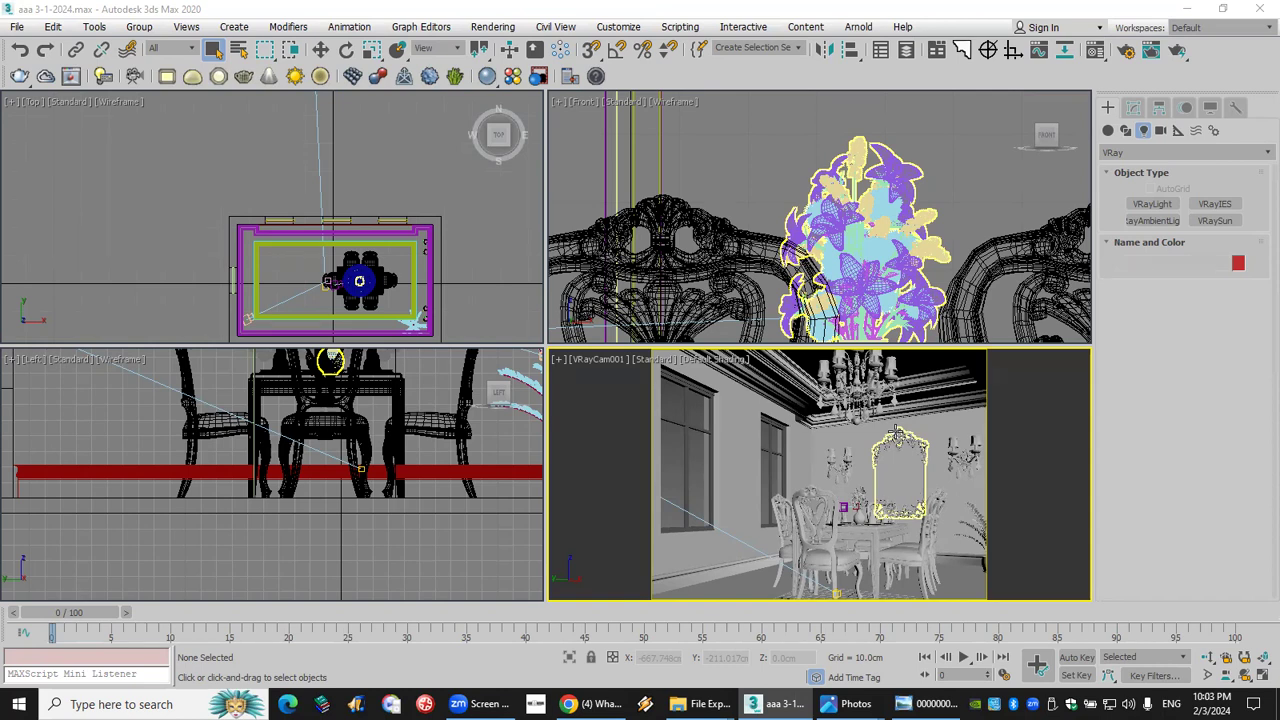
Truck and orbit VRayCam001 to reposition the chandelier, table and chairs in the shot.
{"action": "left_click", "coordinate": [1228, 680]}
{"action": "left_click_drag", "start_coordinate": [970, 558], "coordinate": [963, 549]}
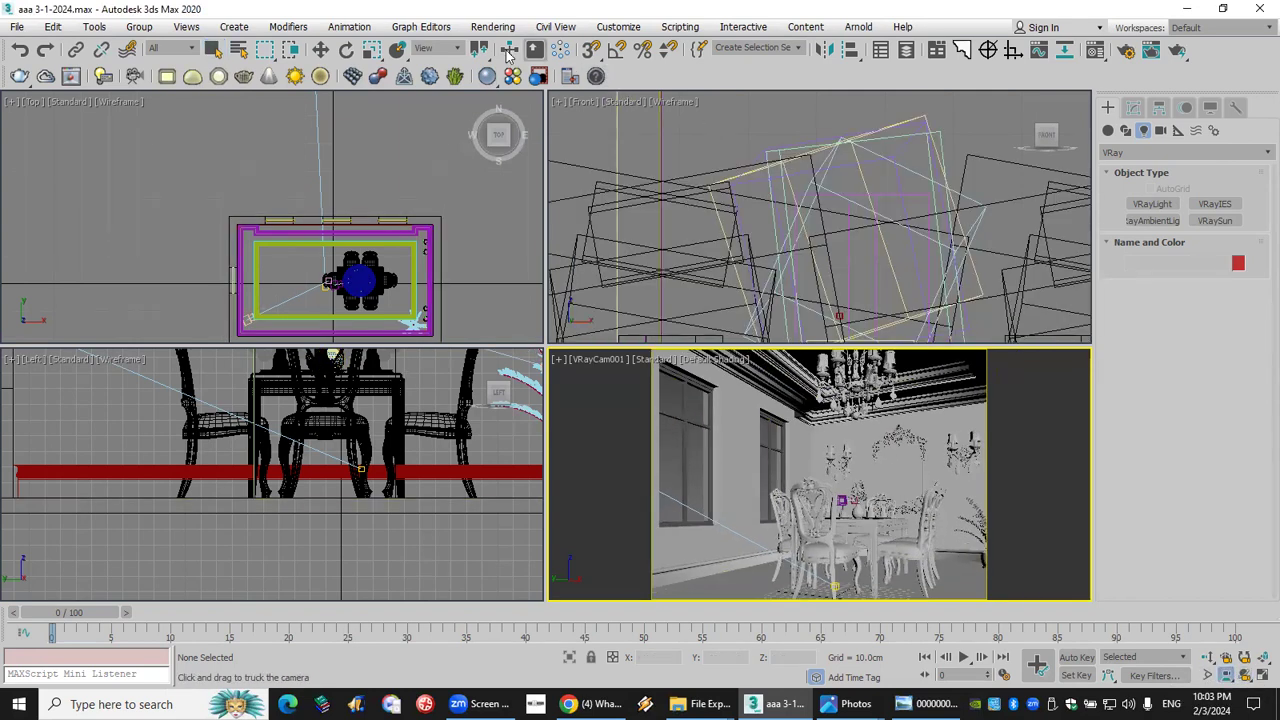
{"action": "left_click", "coordinate": [346, 50]}
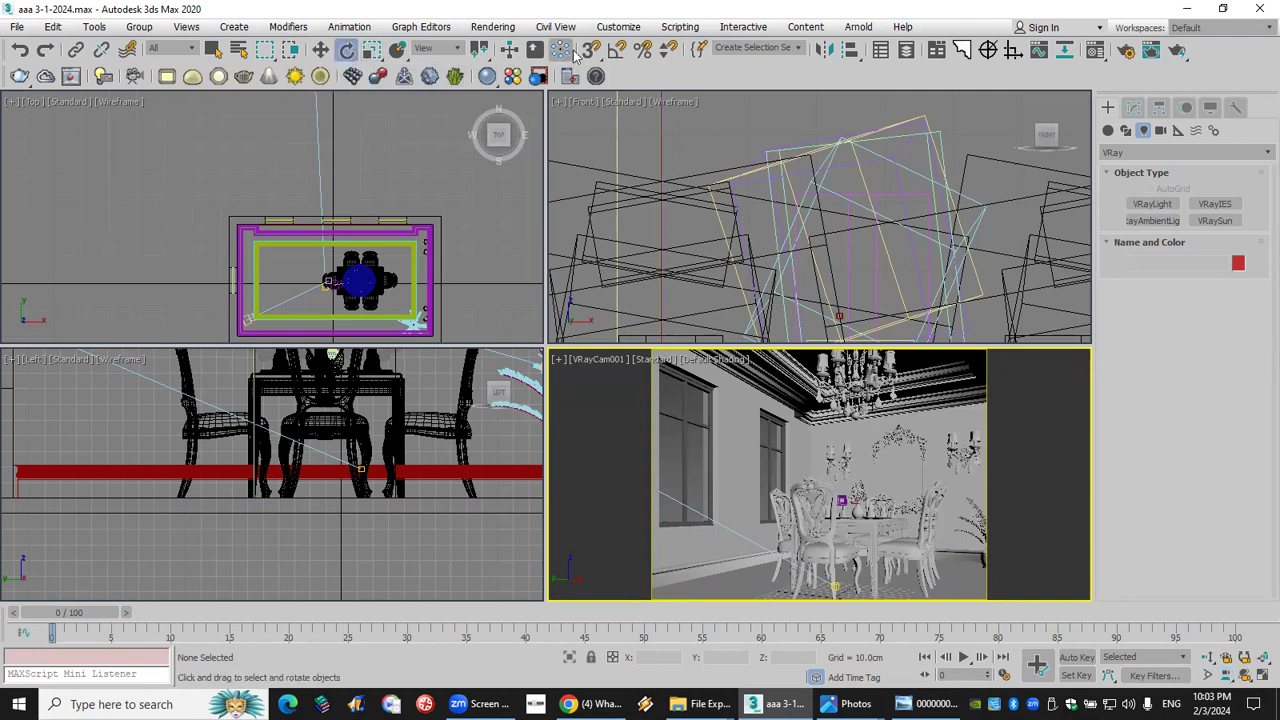
{"action": "left_click", "coordinate": [1226, 675]}
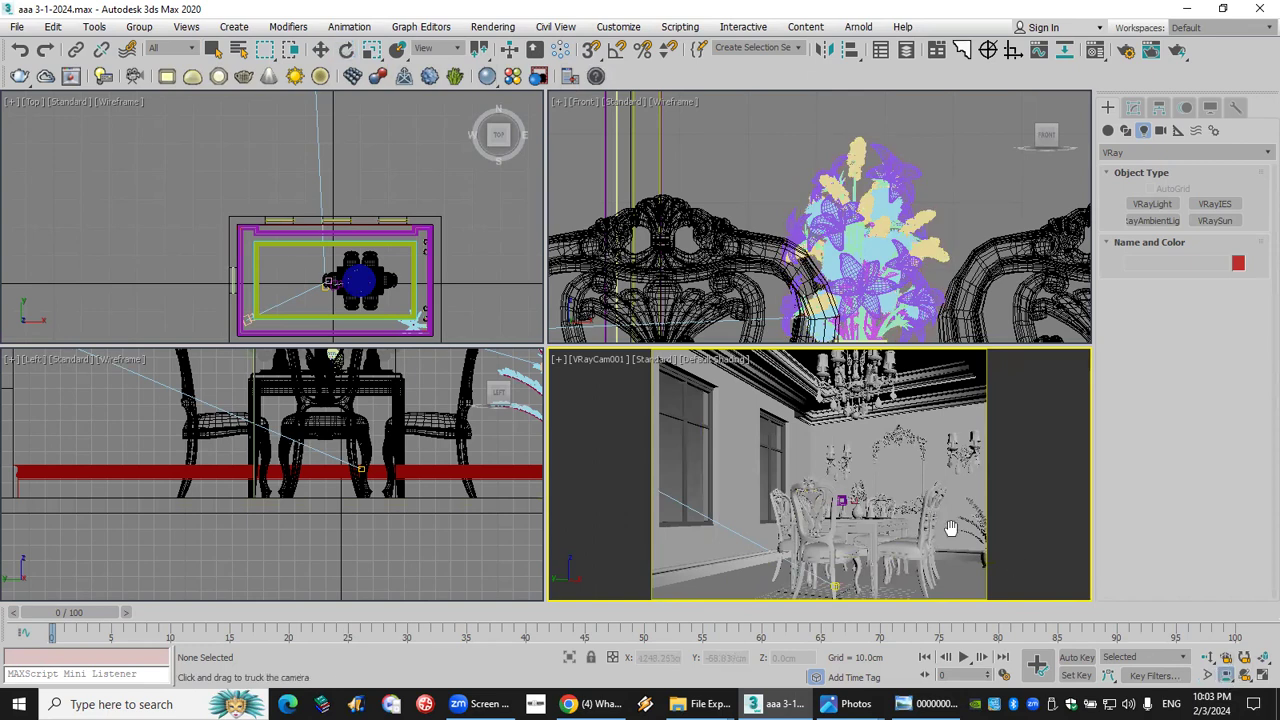
{"action": "left_click", "coordinate": [1244, 675]}
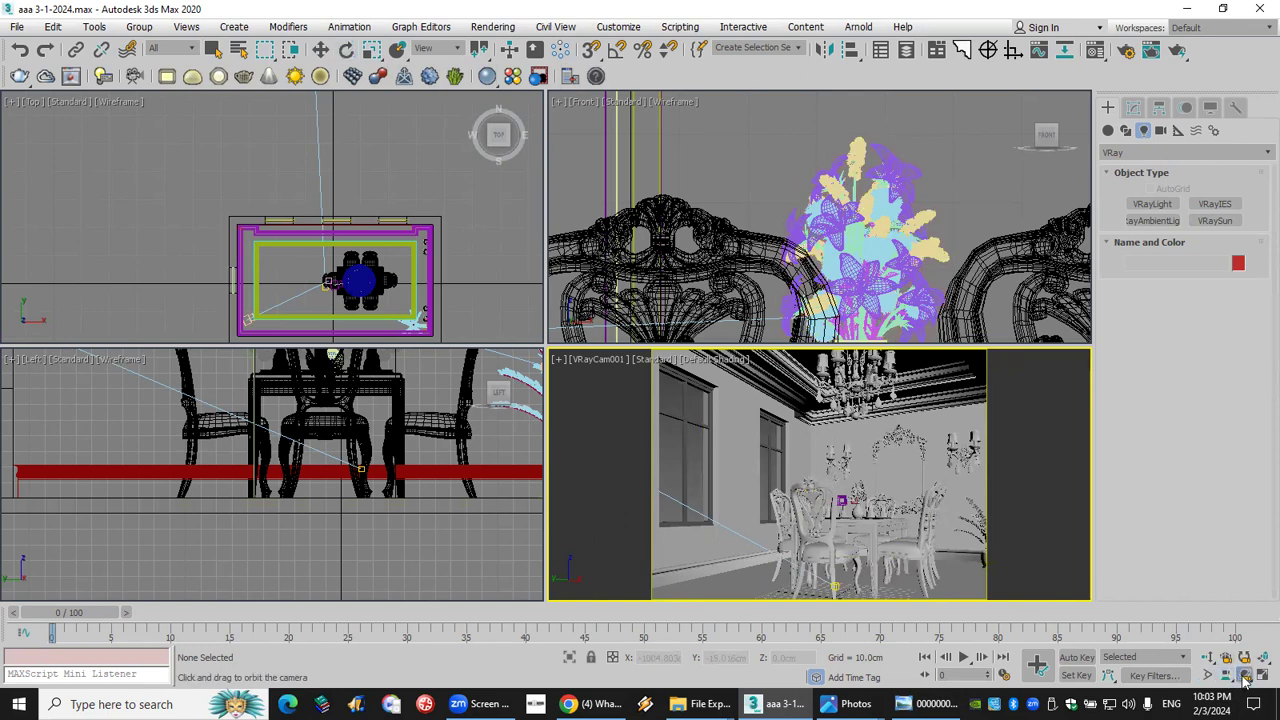
{"action": "left_click_drag", "start_coordinate": [803, 457], "coordinate": [802, 469]}
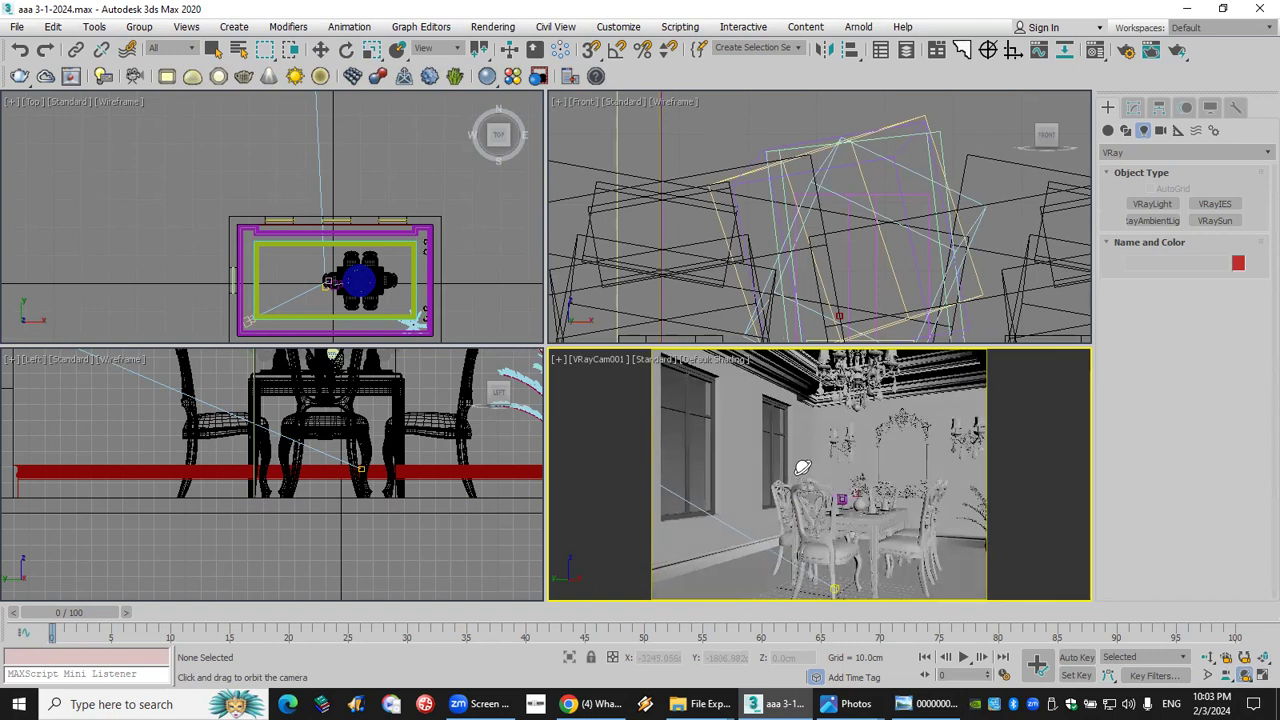
{"action": "left_click", "coordinate": [1226, 675]}
{"action": "left_click_drag", "start_coordinate": [853, 537], "coordinate": [848, 551]}
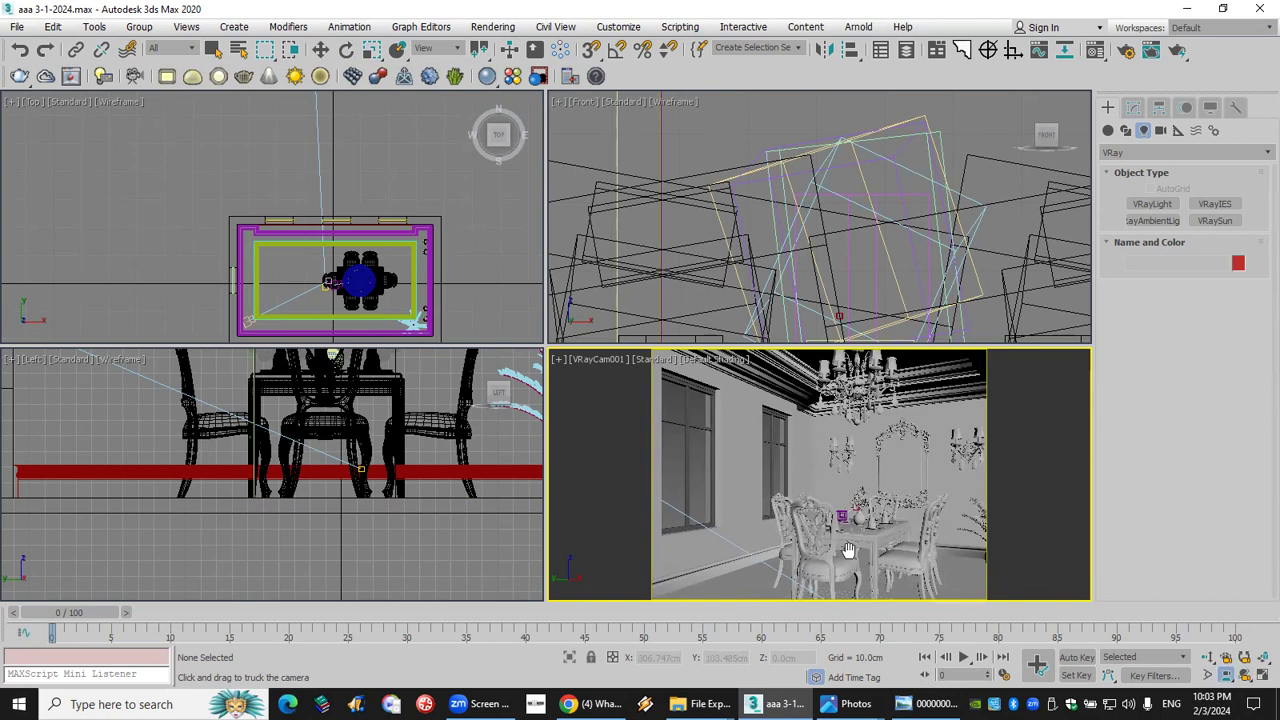
{"action": "left_click_drag", "start_coordinate": [848, 550], "coordinate": [846, 540]}
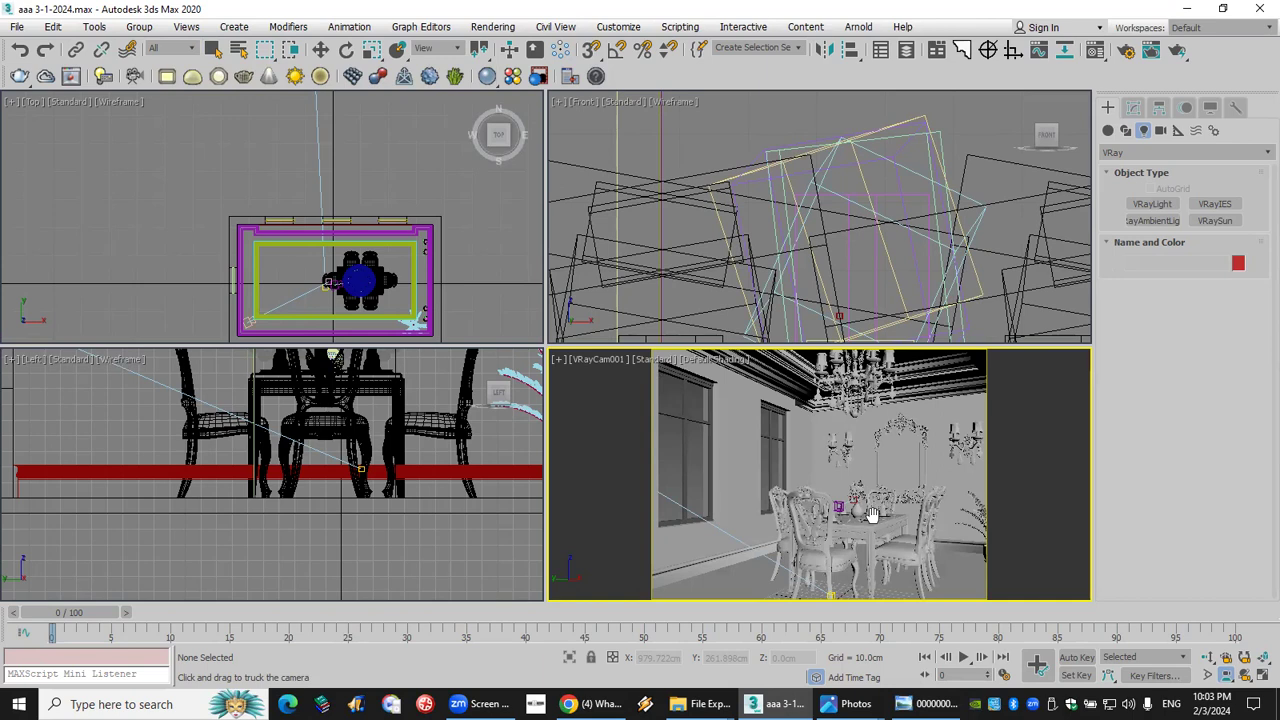
Select the chandelier group with Select and Rotate and pan the top view around it.
{"action": "key", "text": "e"}
{"action": "left_click", "coordinate": [866, 378]}
{"action": "left_click", "coordinate": [870, 367]}
{"action": "middle_click_drag", "start_coordinate": [335, 280], "coordinate": [345, 217]}
Pick VRayLight (20 cm × 20 cm plane, multiplier 30), then minimize 3ds Max.
{"action": "left_click", "coordinate": [1152, 203]}
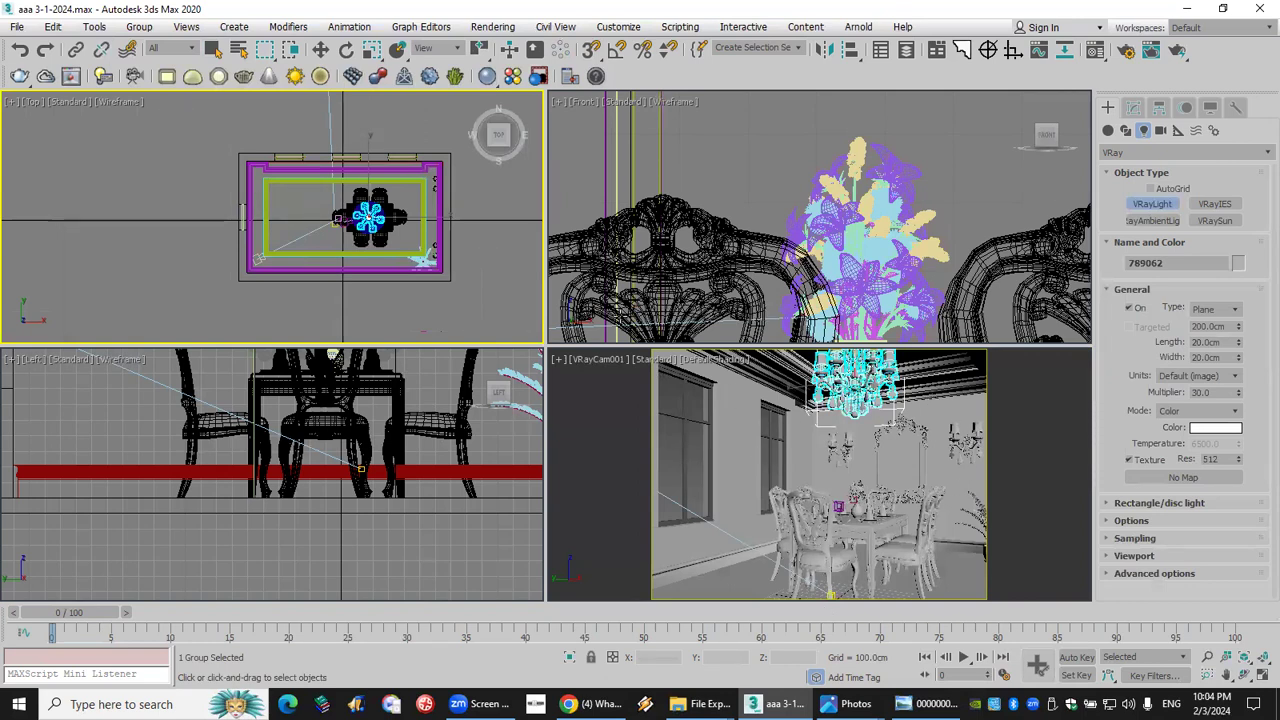
{"action": "left_click", "coordinate": [1186, 8]}
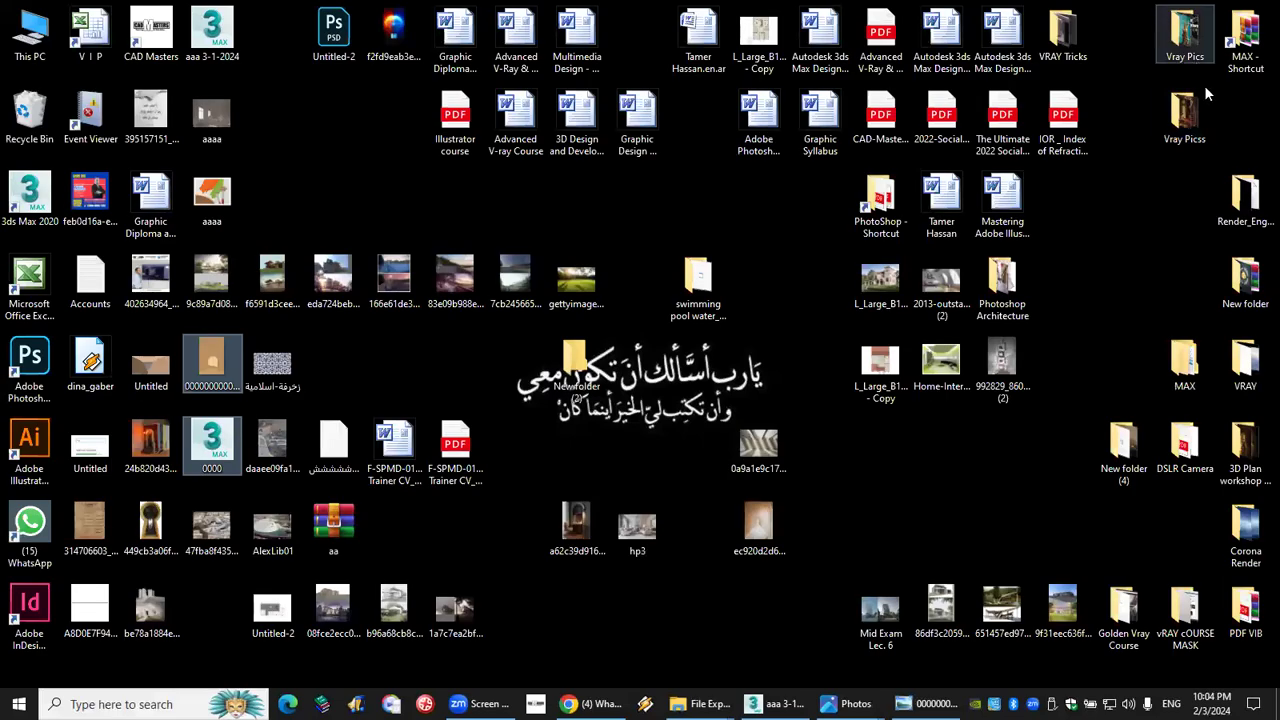
Open 3D-Interior-and-Exterior-Design-Furniture-AD-001- (2) from MAX > MAX Pic in a maximized Photos window.
{"action": "left_click", "coordinate": [1243, 38]}
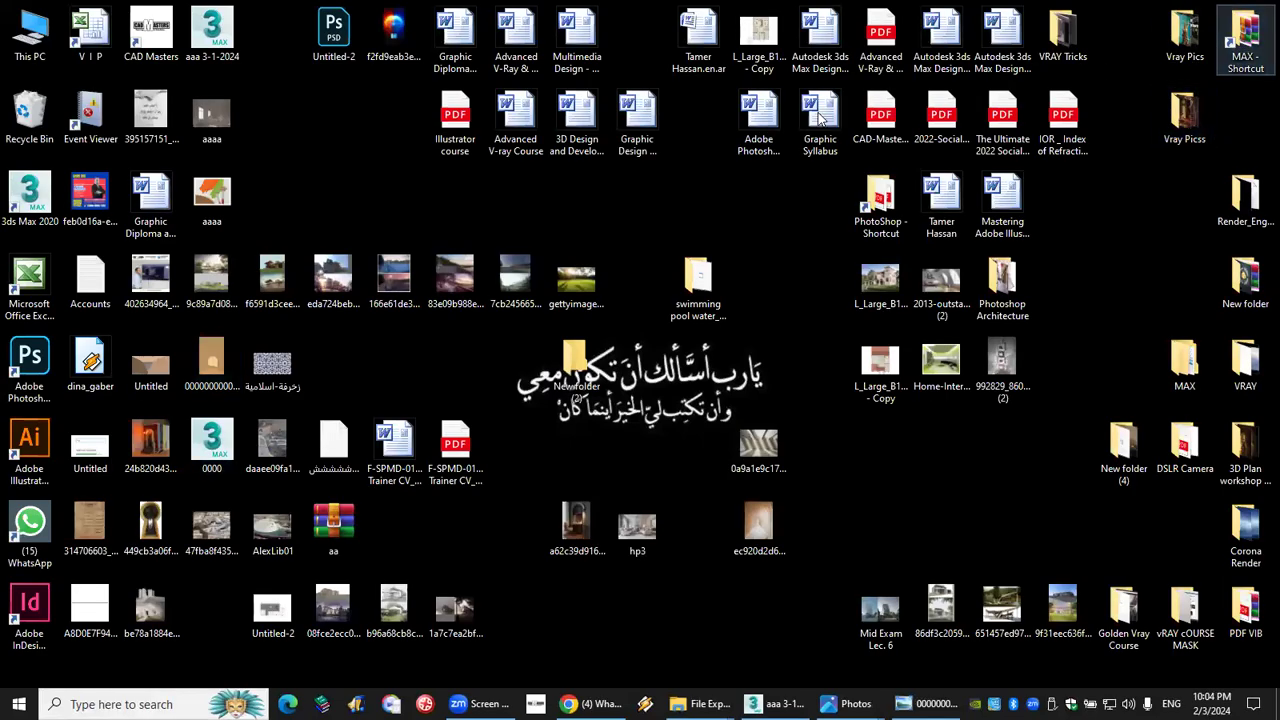
{"action": "key", "text": "Return"}
{"action": "double_click", "coordinate": [378, 340]}
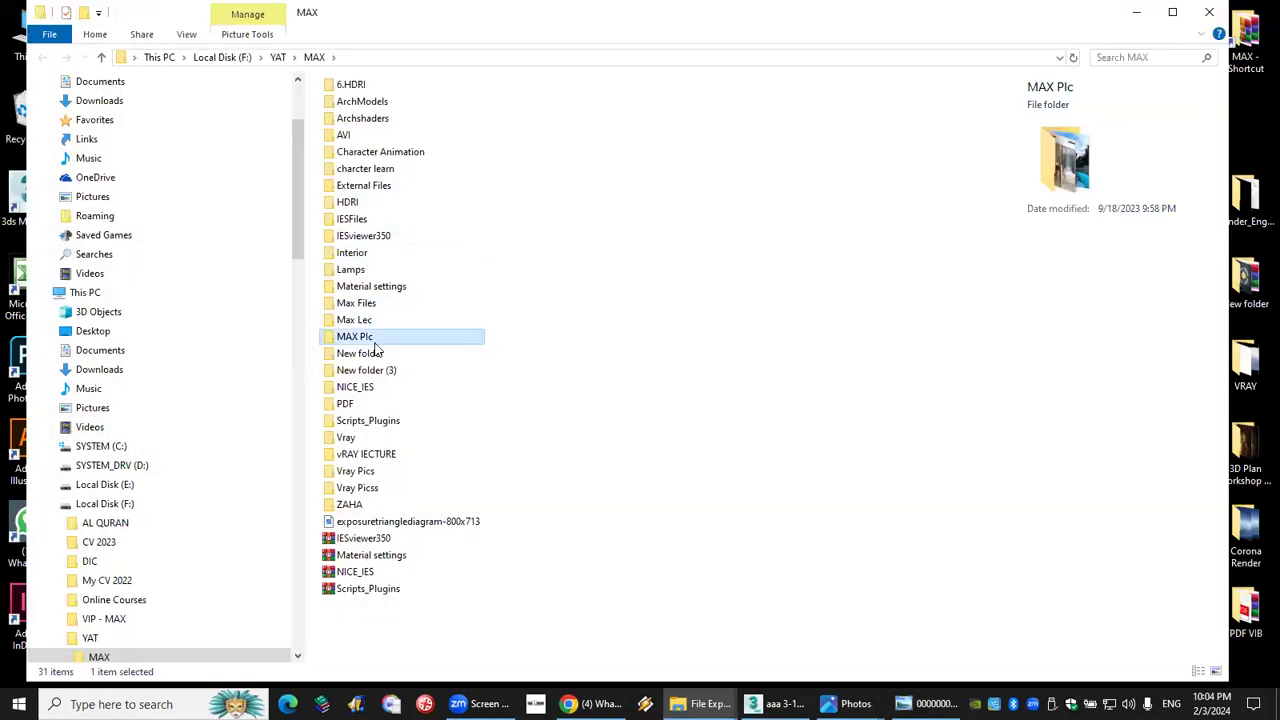
{"action": "scroll", "coordinate": [813, 464], "scroll_direction": "down", "scroll_amount": 5}
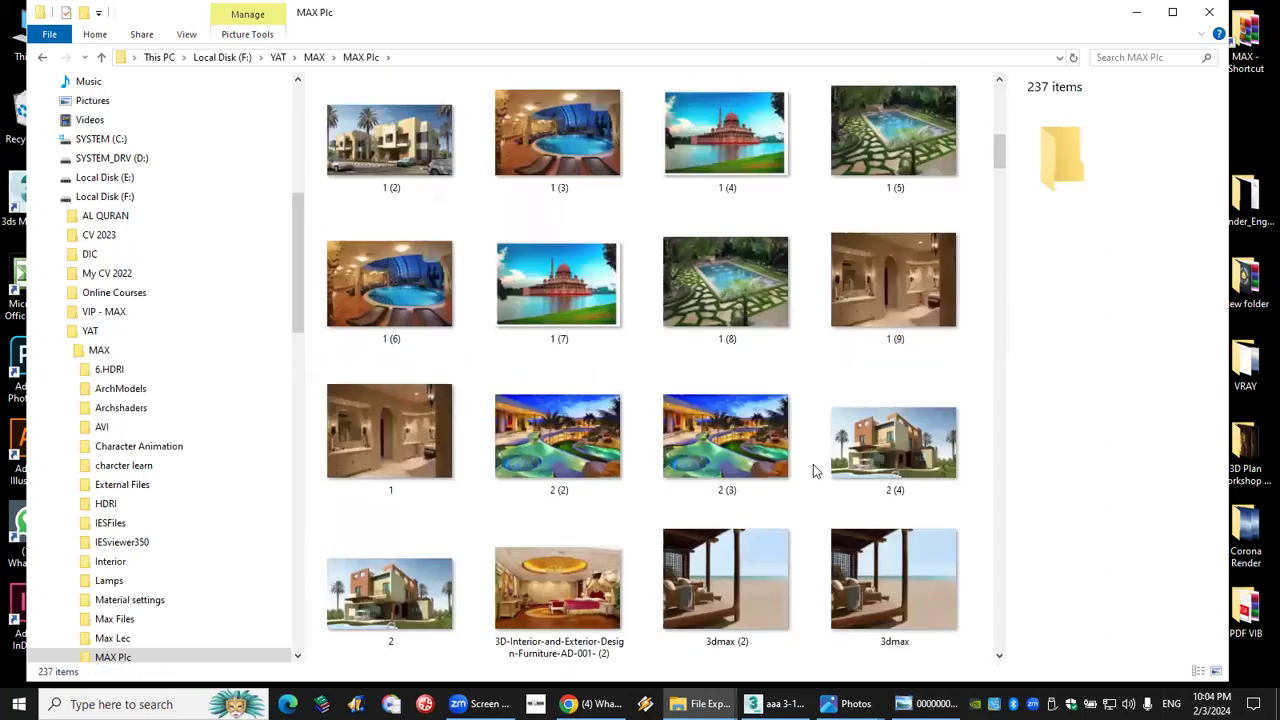
{"action": "double_click", "coordinate": [557, 278]}
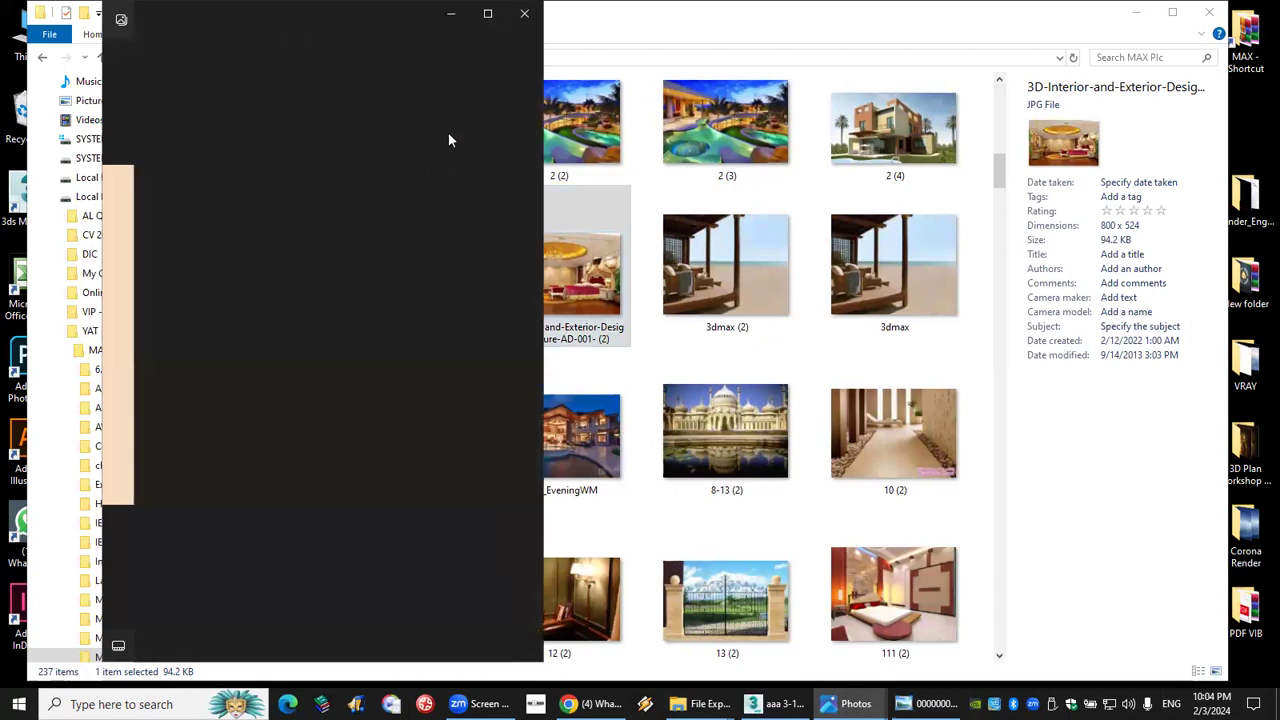
{"action": "left_click", "coordinate": [486, 14]}
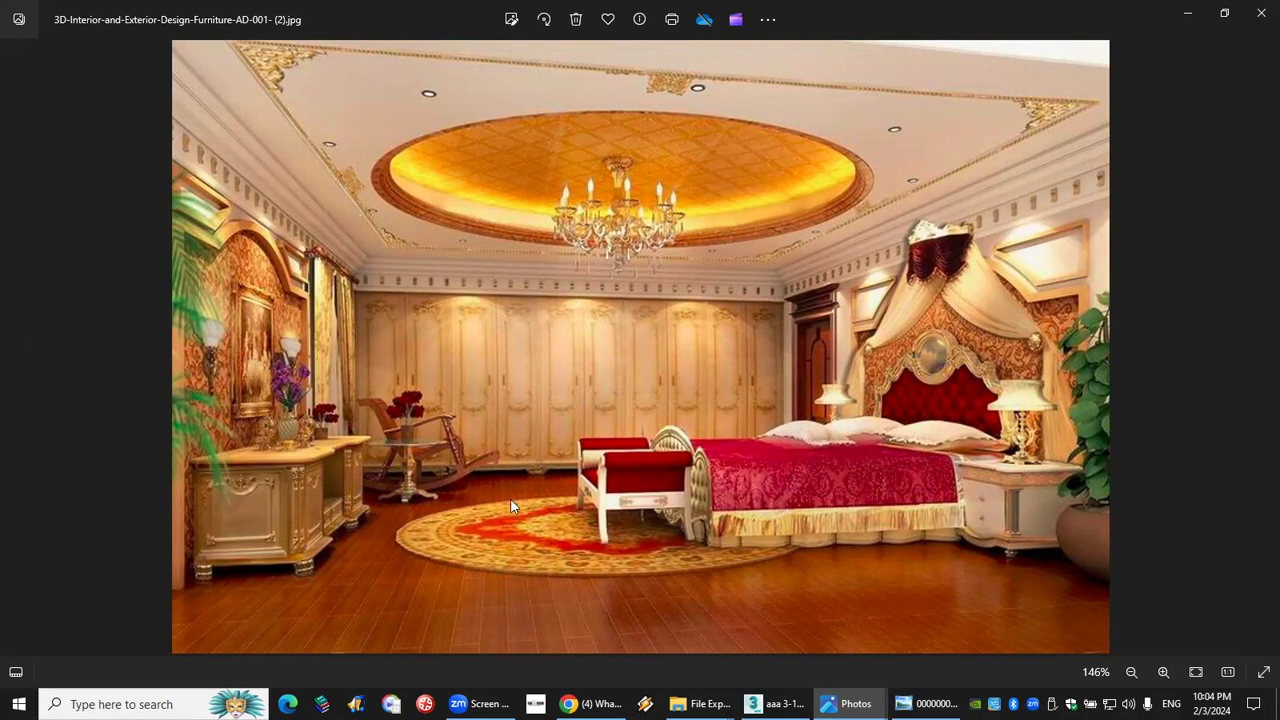
Zoom in and out on the bedroom photo's rug and ceiling lights, then close Photos.
{"action": "scroll", "coordinate": [529, 575], "scroll_direction": "up", "scroll_amount": 4}
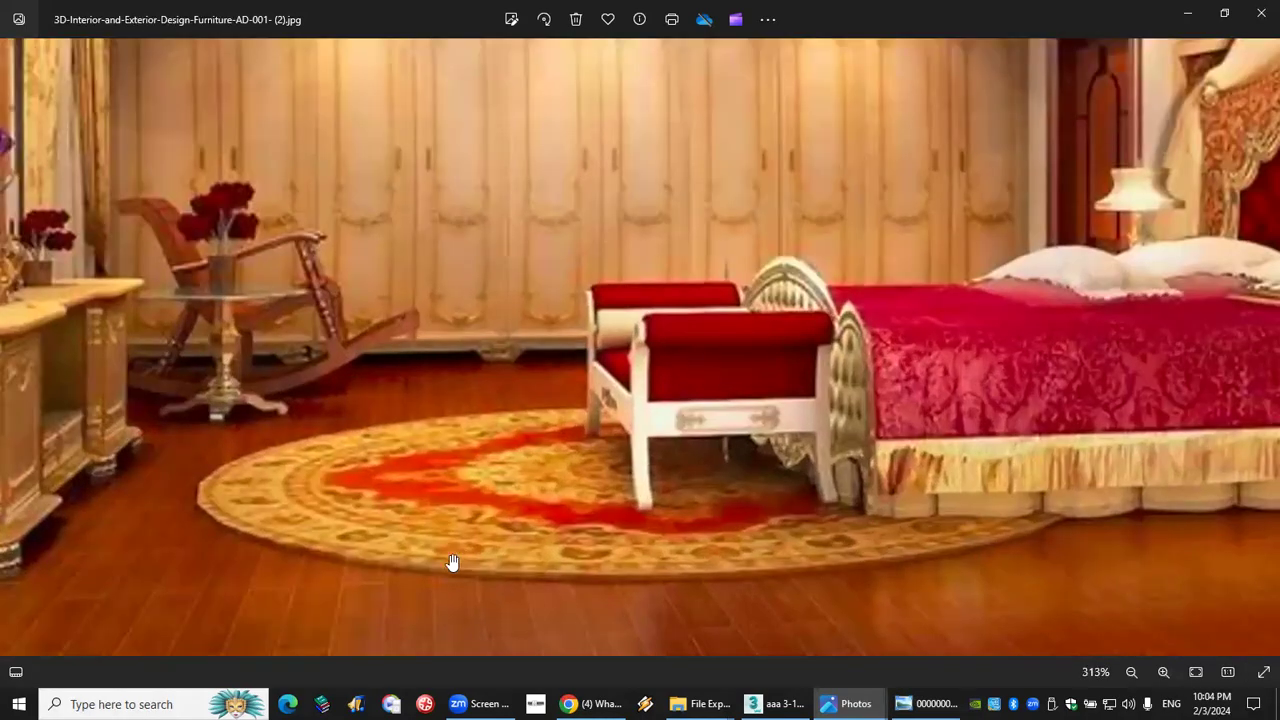
{"action": "scroll", "coordinate": [208, 512], "scroll_direction": "up", "scroll_amount": 3}
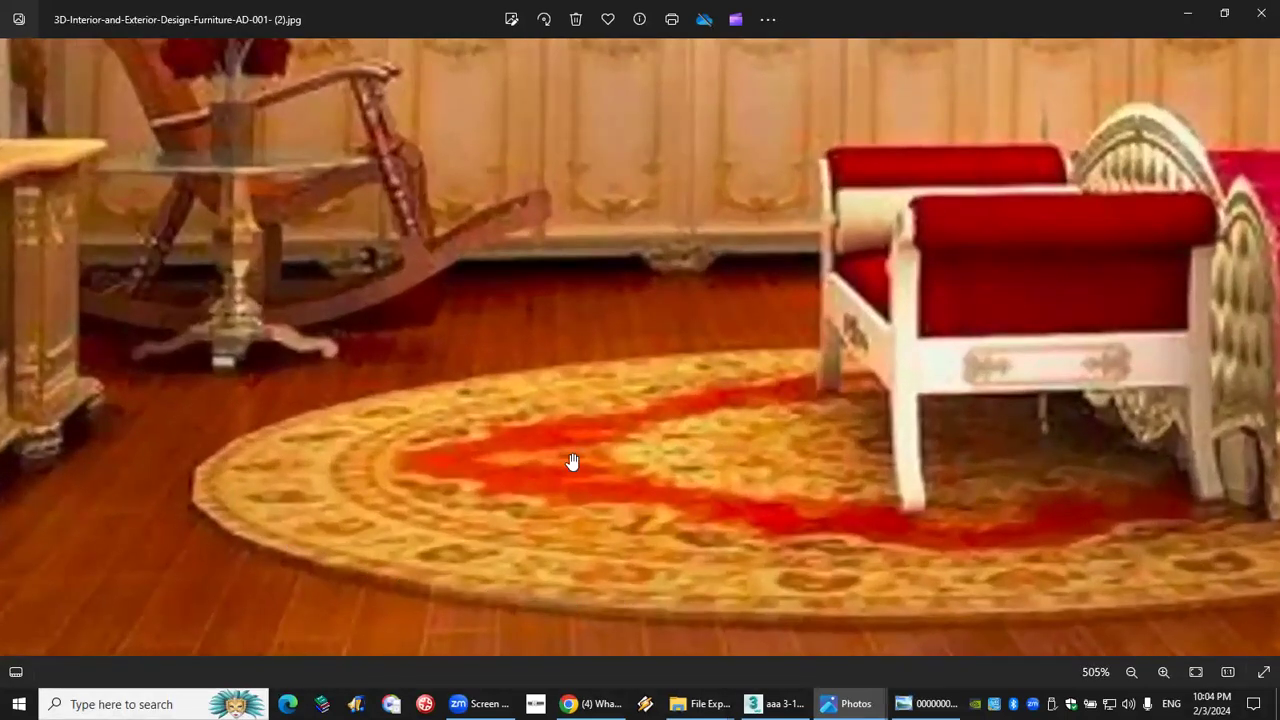
{"action": "scroll", "coordinate": [571, 463], "scroll_direction": "down", "scroll_amount": 3}
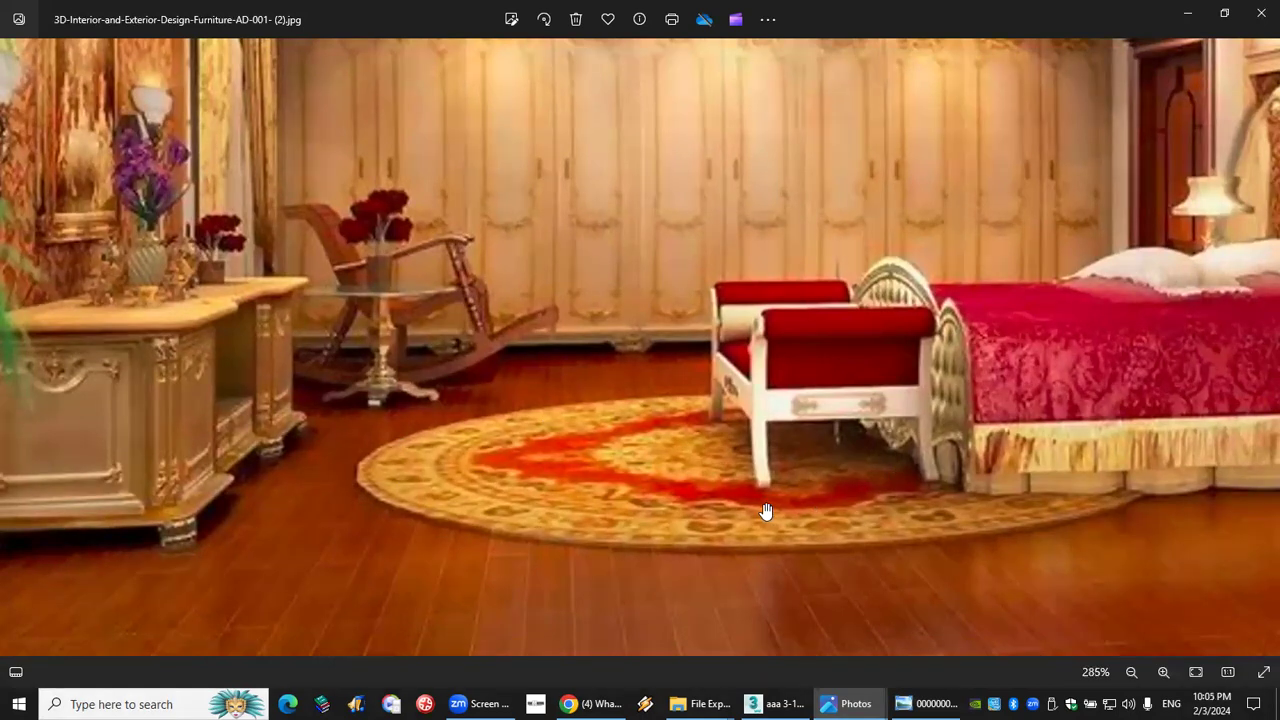
{"action": "scroll", "coordinate": [765, 511], "scroll_direction": "down", "scroll_amount": 3}
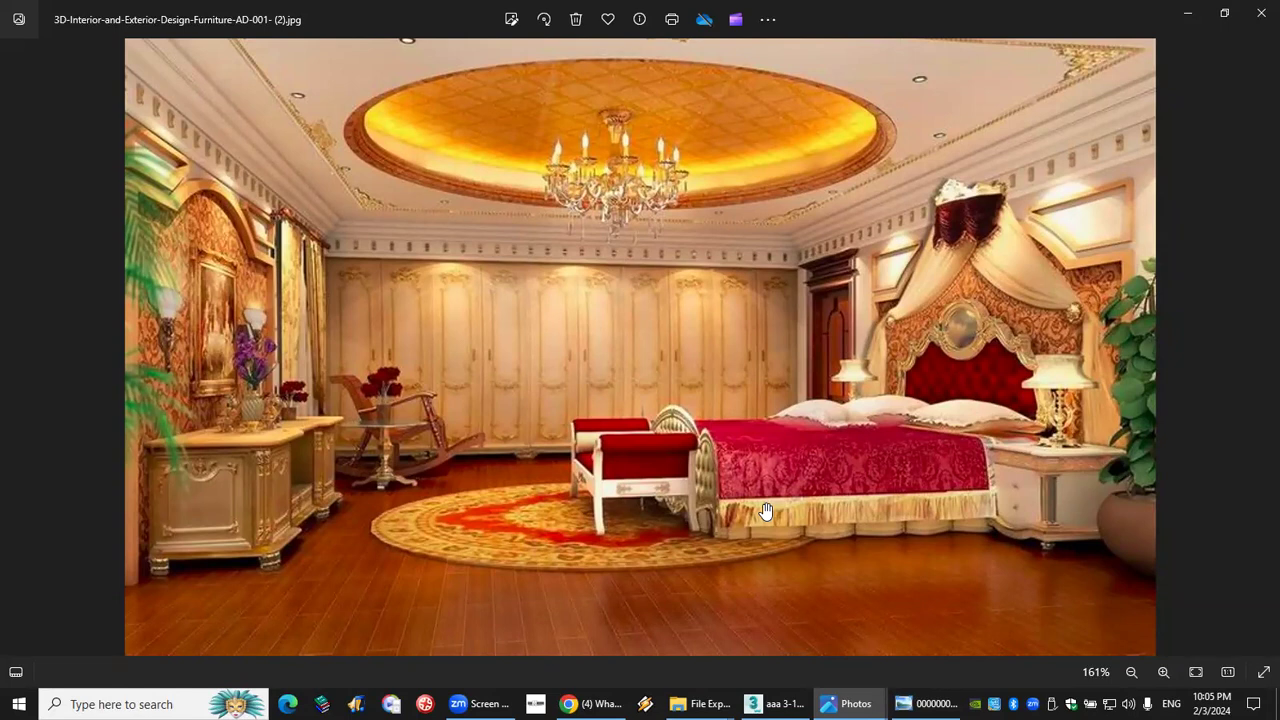
{"action": "scroll", "coordinate": [590, 241], "scroll_direction": "up", "scroll_amount": 2, "text": "ctrl"}
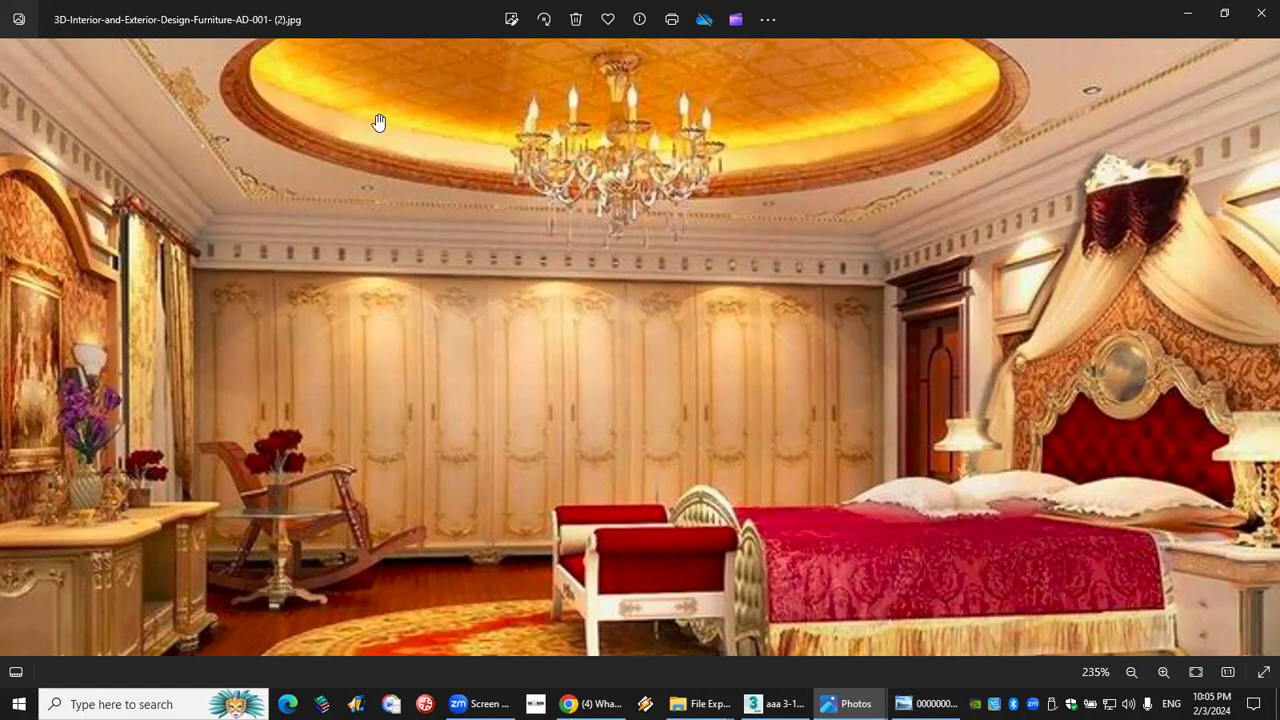
{"action": "left_click", "coordinate": [1261, 13]}
Open the ahmed.jpg stair-lighting photo from MAX Pic and maximize the viewer.
{"action": "left_click", "coordinate": [712, 410]}
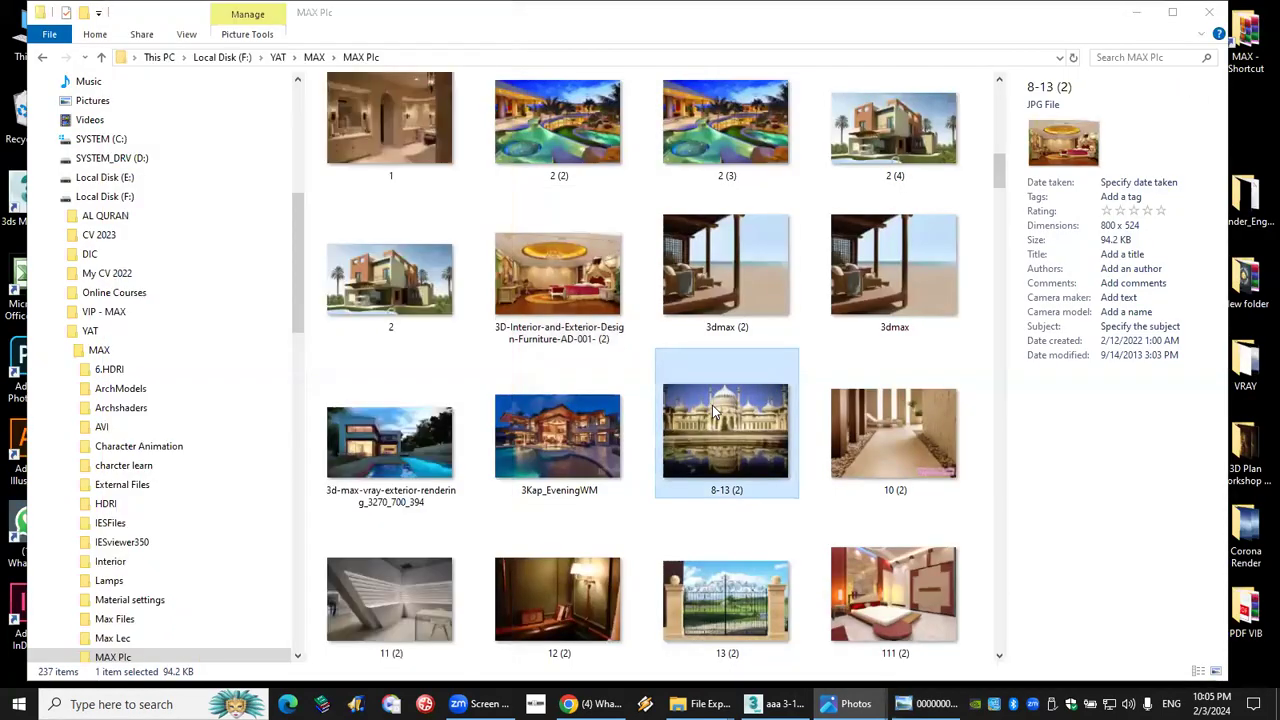
{"action": "scroll", "coordinate": [712, 410], "scroll_direction": "down", "scroll_amount": 10}
{"action": "scroll", "coordinate": [712, 410], "scroll_direction": "down", "scroll_amount": 10}
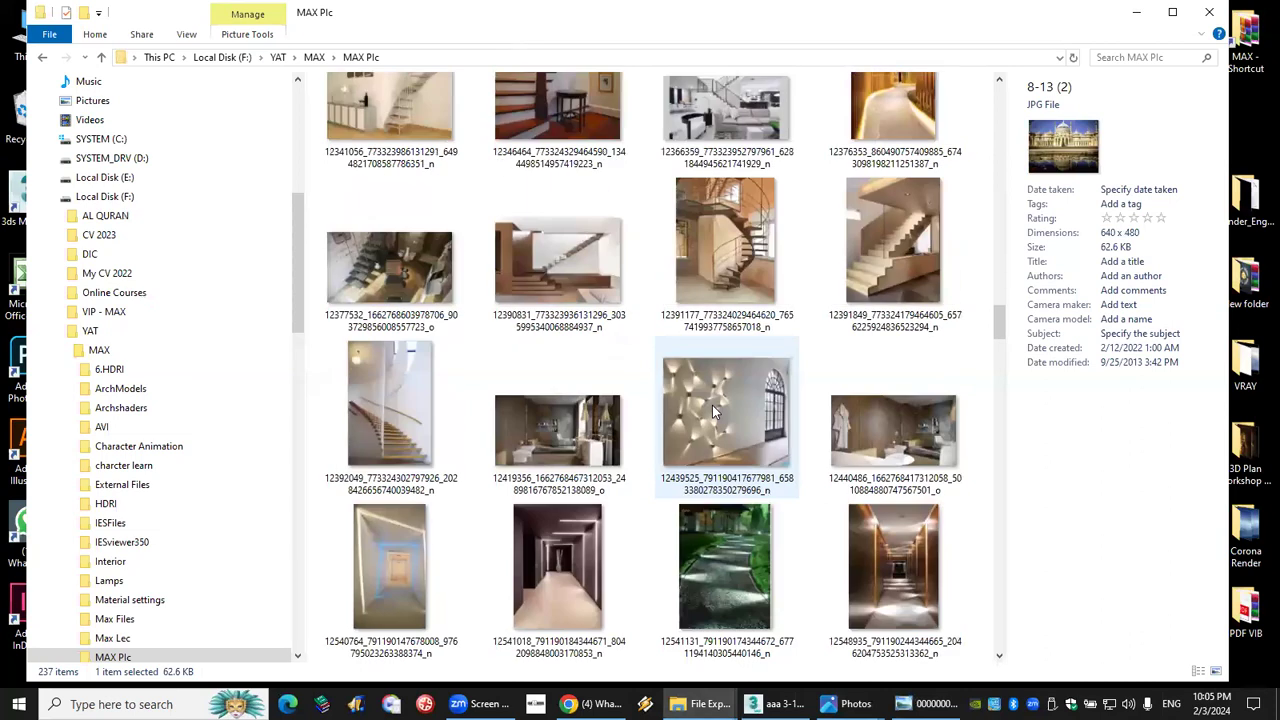
{"action": "double_click", "coordinate": [593, 228]}
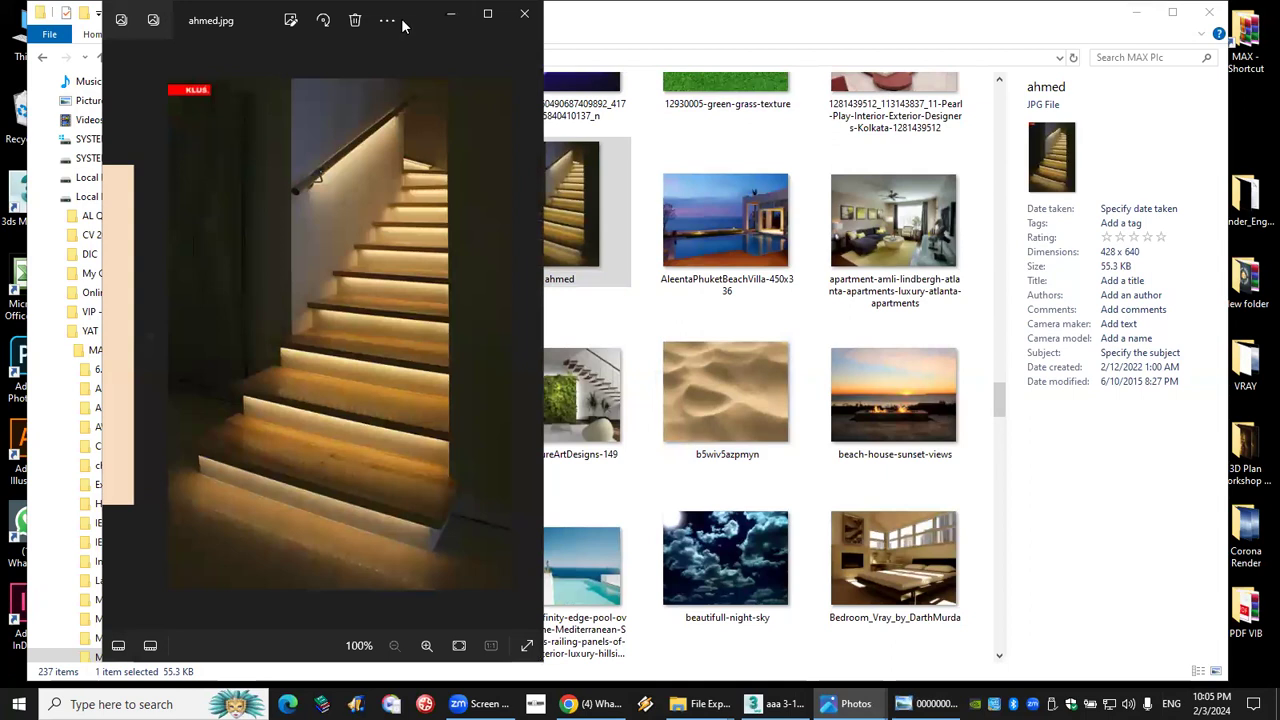
{"action": "double_click", "coordinate": [216, 23]}
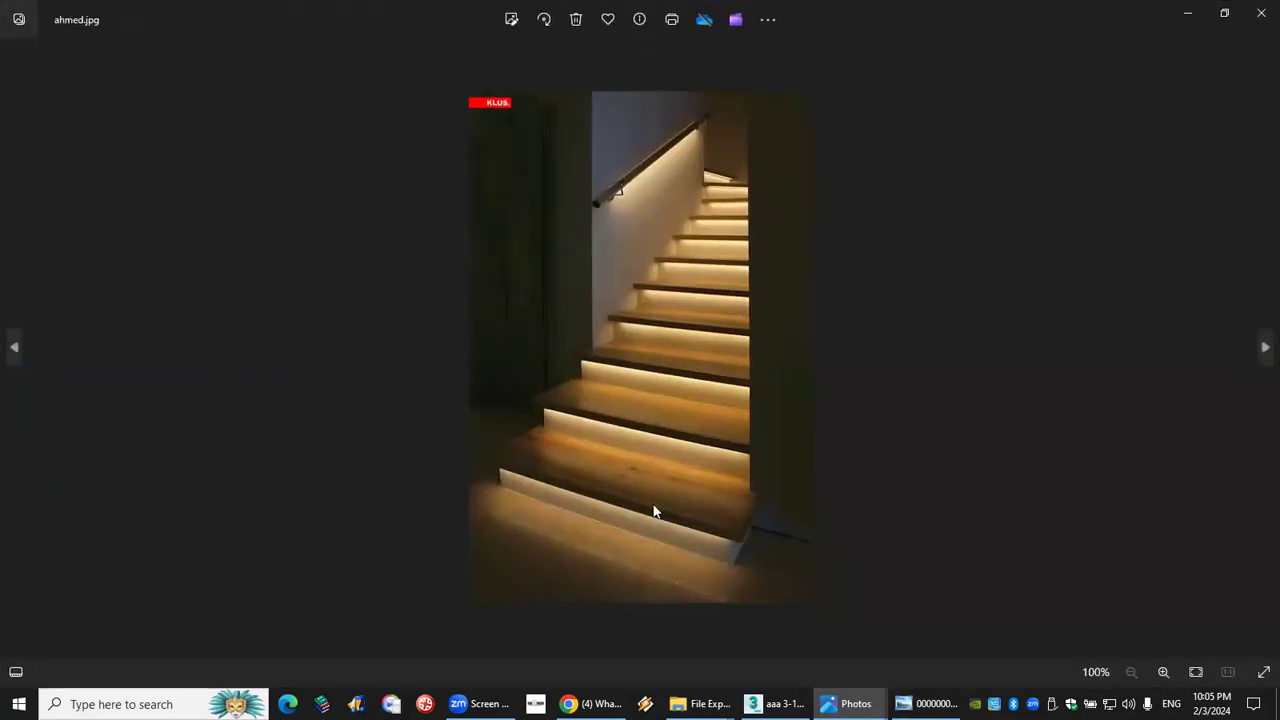
Zoom into the stairs, pan to other steps, then close ahmed.jpg.
{"action": "scroll", "coordinate": [654, 514], "scroll_direction": "up", "scroll_amount": 3}
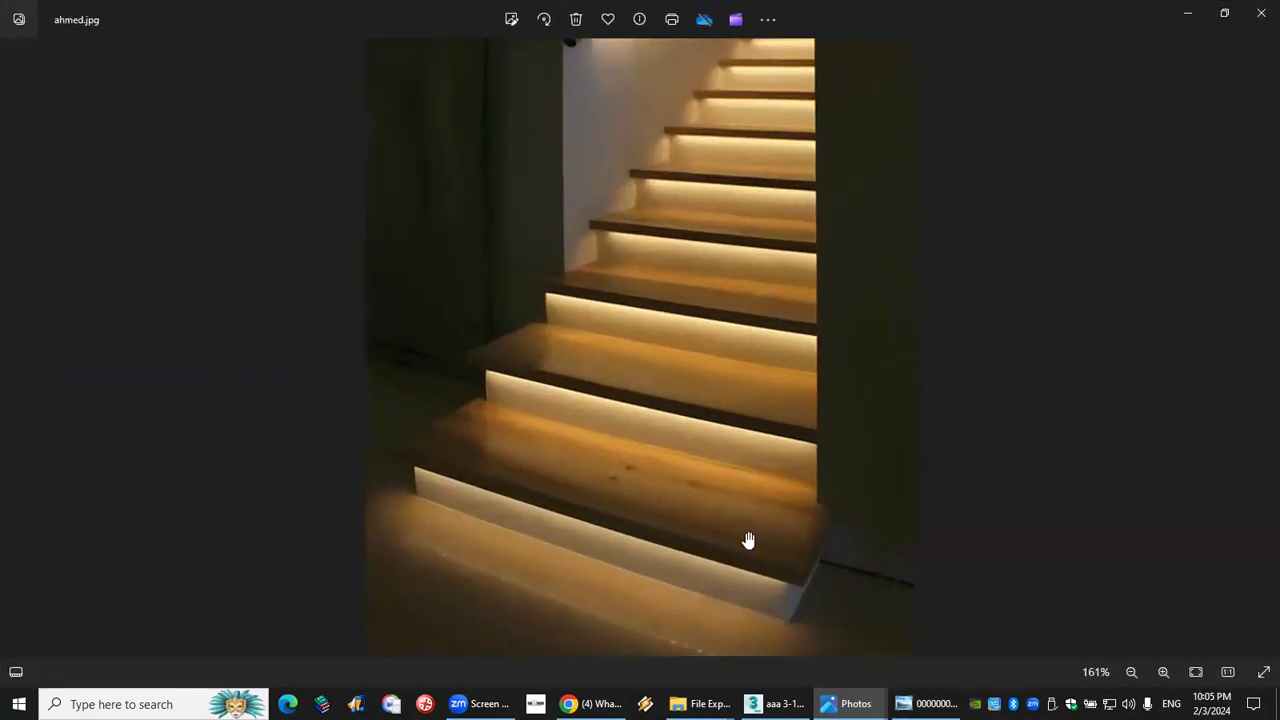
{"action": "scroll", "coordinate": [709, 503], "scroll_direction": "up", "scroll_amount": 6}
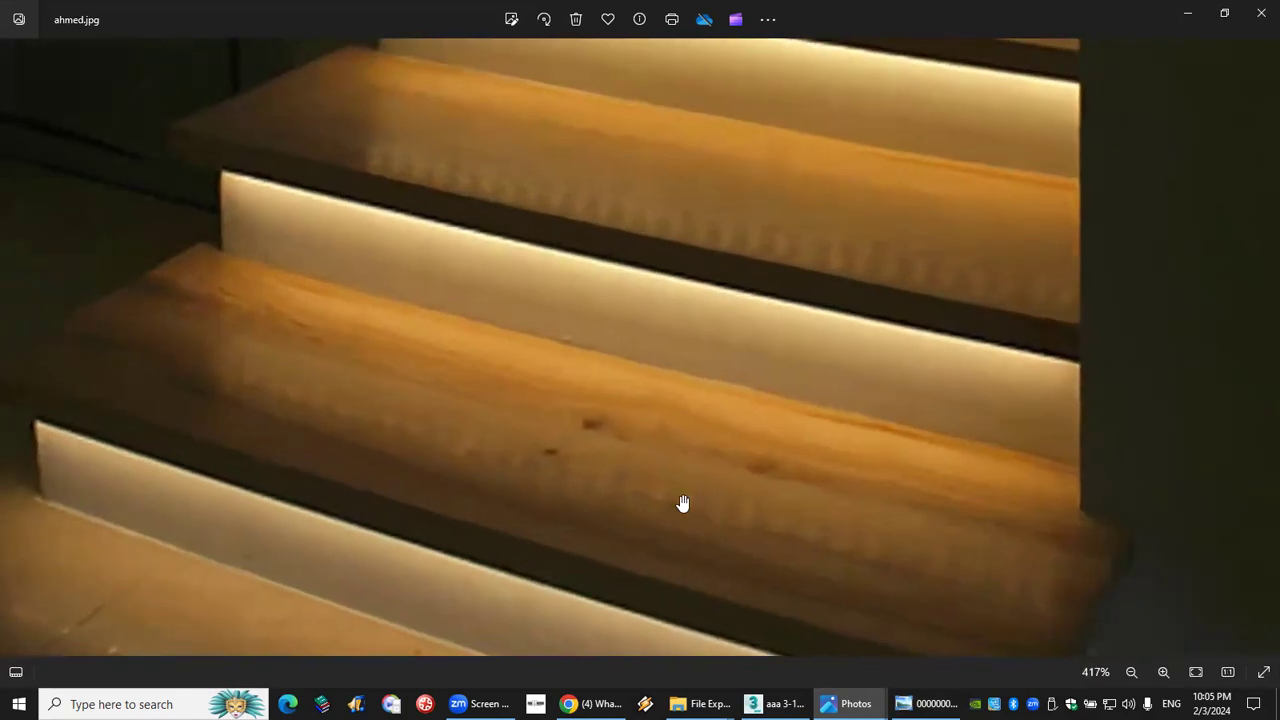
{"action": "scroll", "coordinate": [700, 480], "scroll_direction": "up", "scroll_amount": 3}
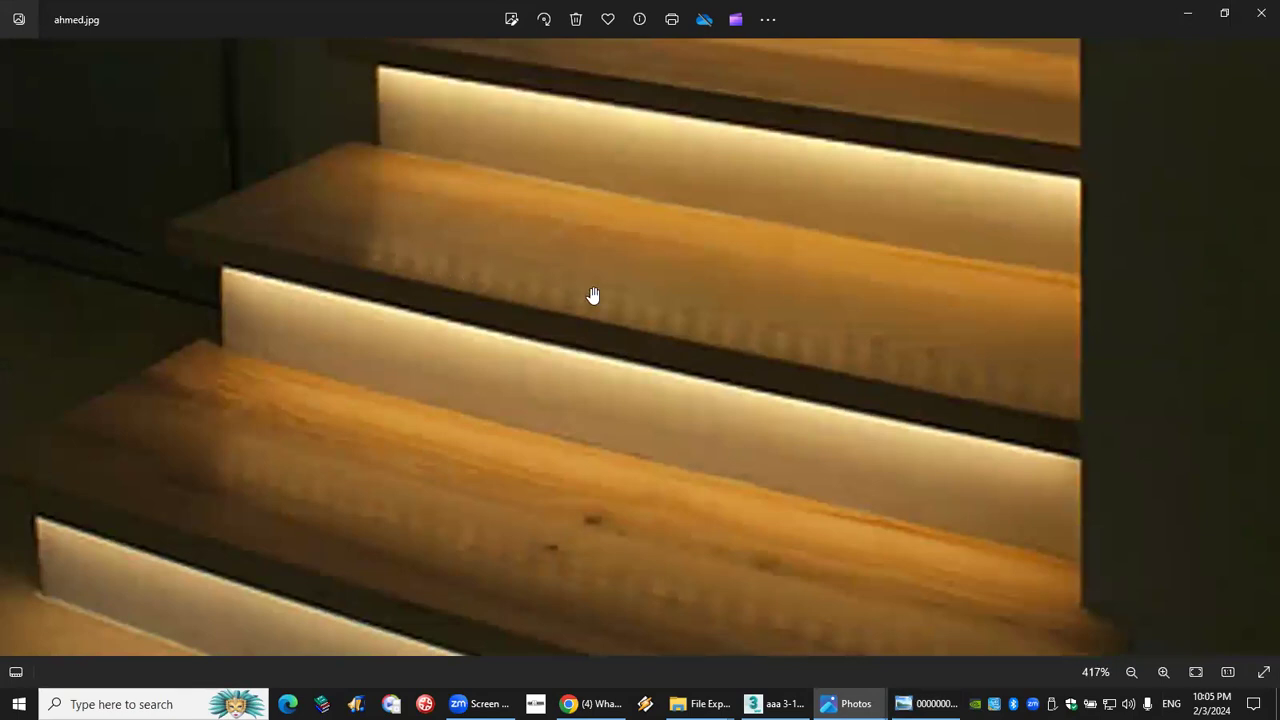
{"action": "scroll", "coordinate": [378, 266], "scroll_direction": "up", "scroll_amount": 2}
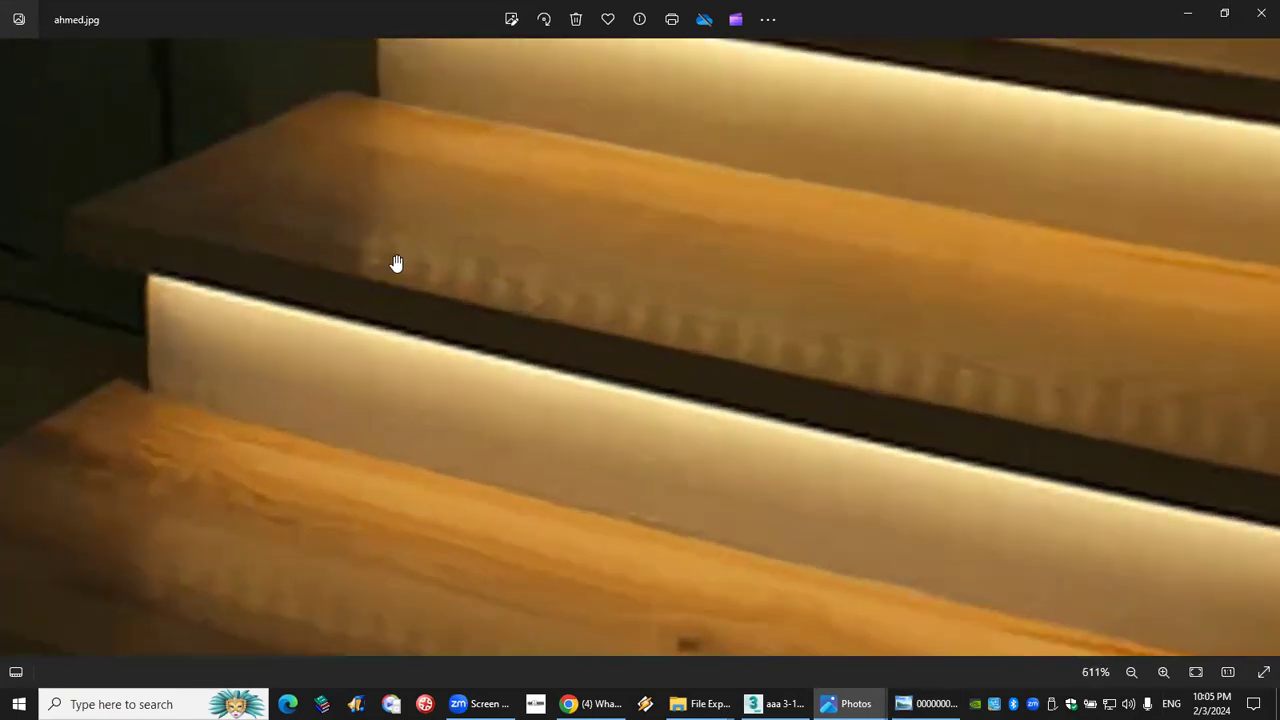
{"action": "scroll", "coordinate": [612, 322], "scroll_direction": "down", "scroll_amount": 3}
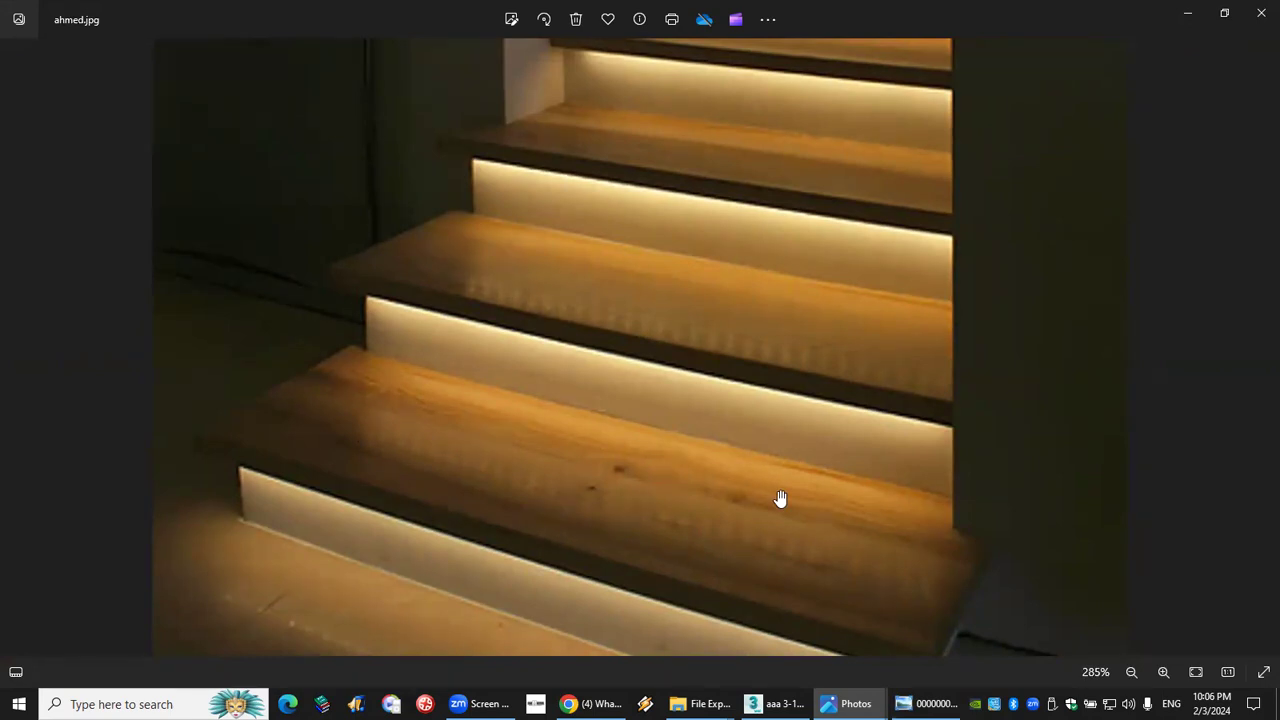
{"action": "left_click_drag", "start_coordinate": [769, 463], "coordinate": [686, 357]}
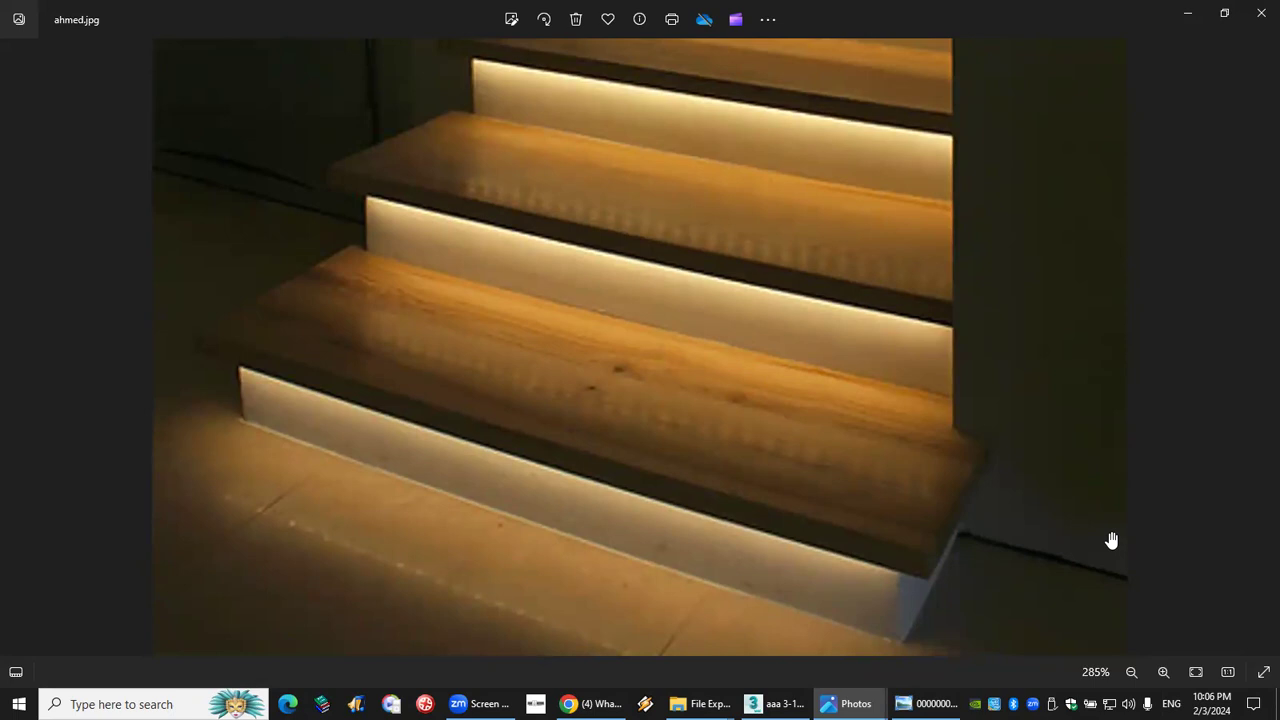
{"action": "left_click", "coordinate": [1261, 12]}
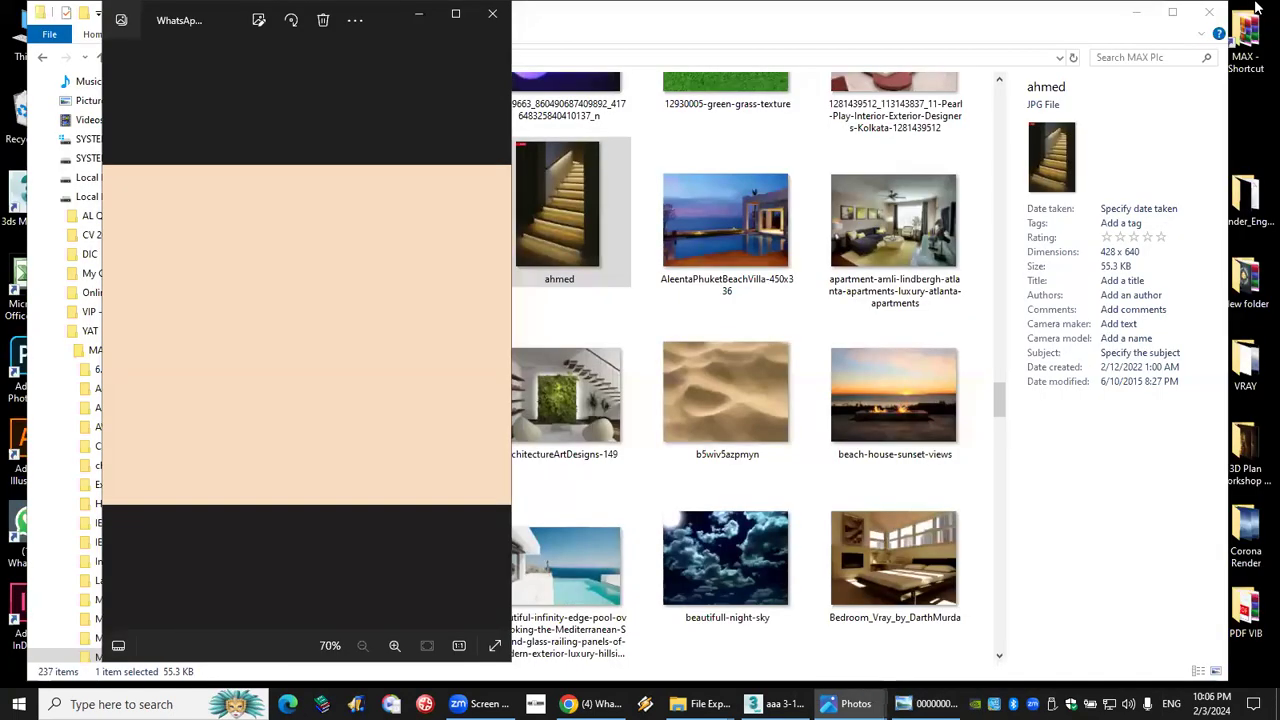
Close the MAX Pic folder and leftover image viewer, and restore 3ds Max.
{"action": "left_click", "coordinate": [1209, 12]}
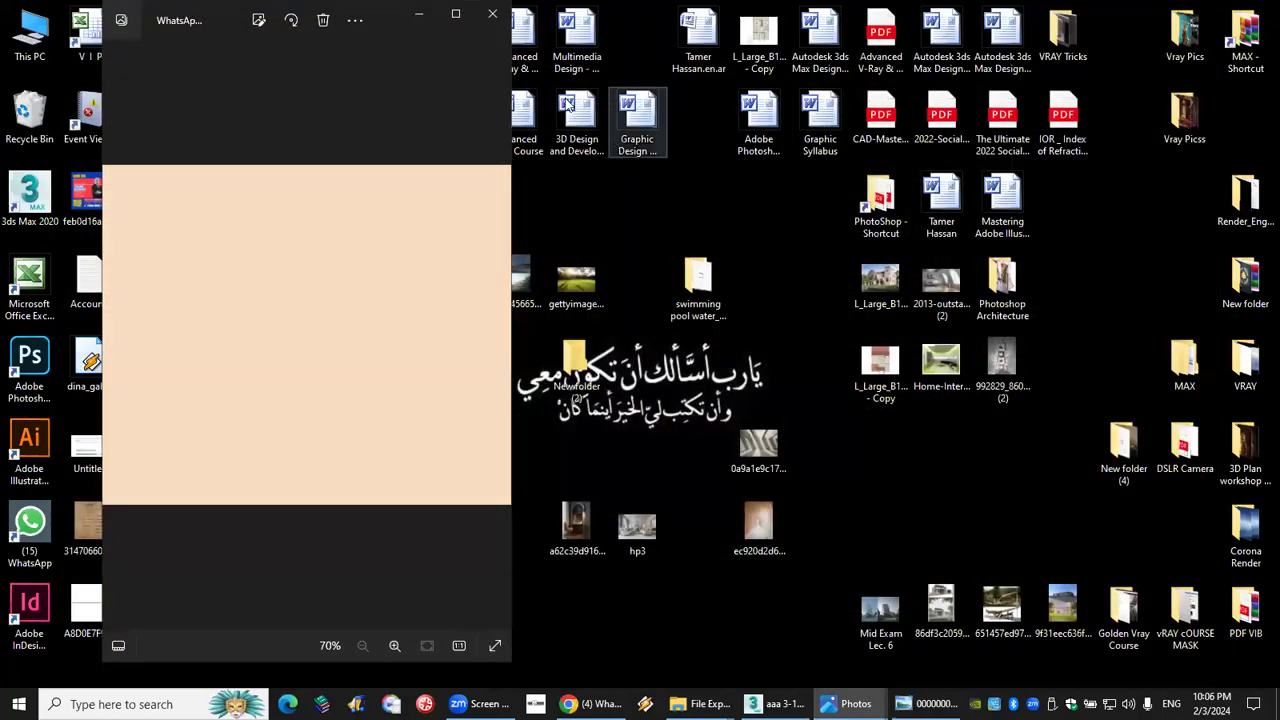
{"action": "left_click", "coordinate": [497, 27]}
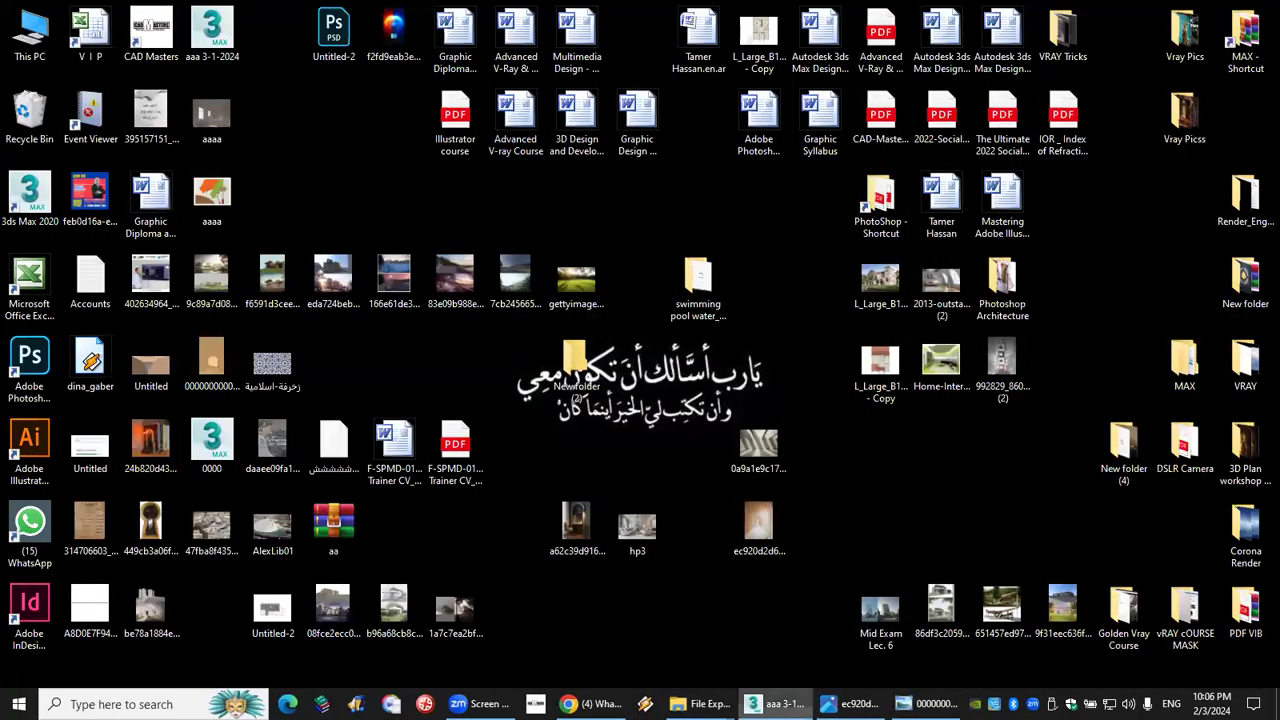
{"action": "left_click", "coordinate": [778, 704]}
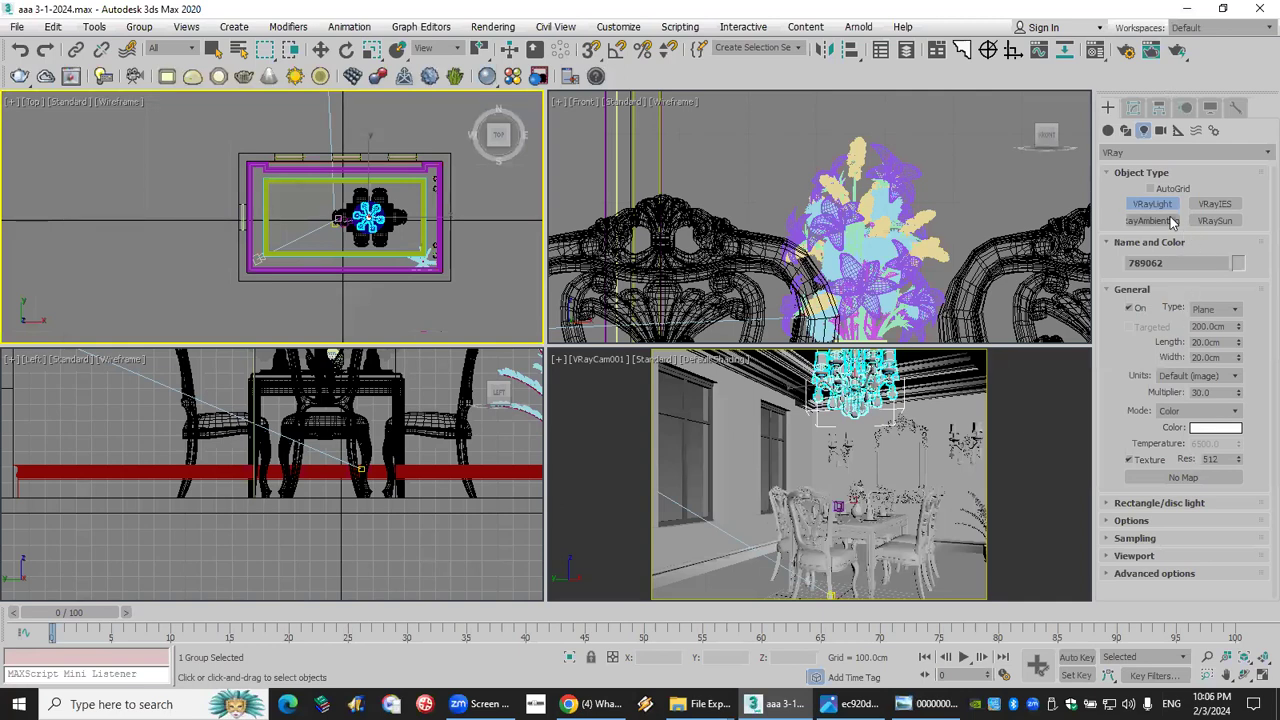
Confirm the VRay light category and keep the VRayLight type as Plane.
{"action": "left_click", "coordinate": [1137, 153]}
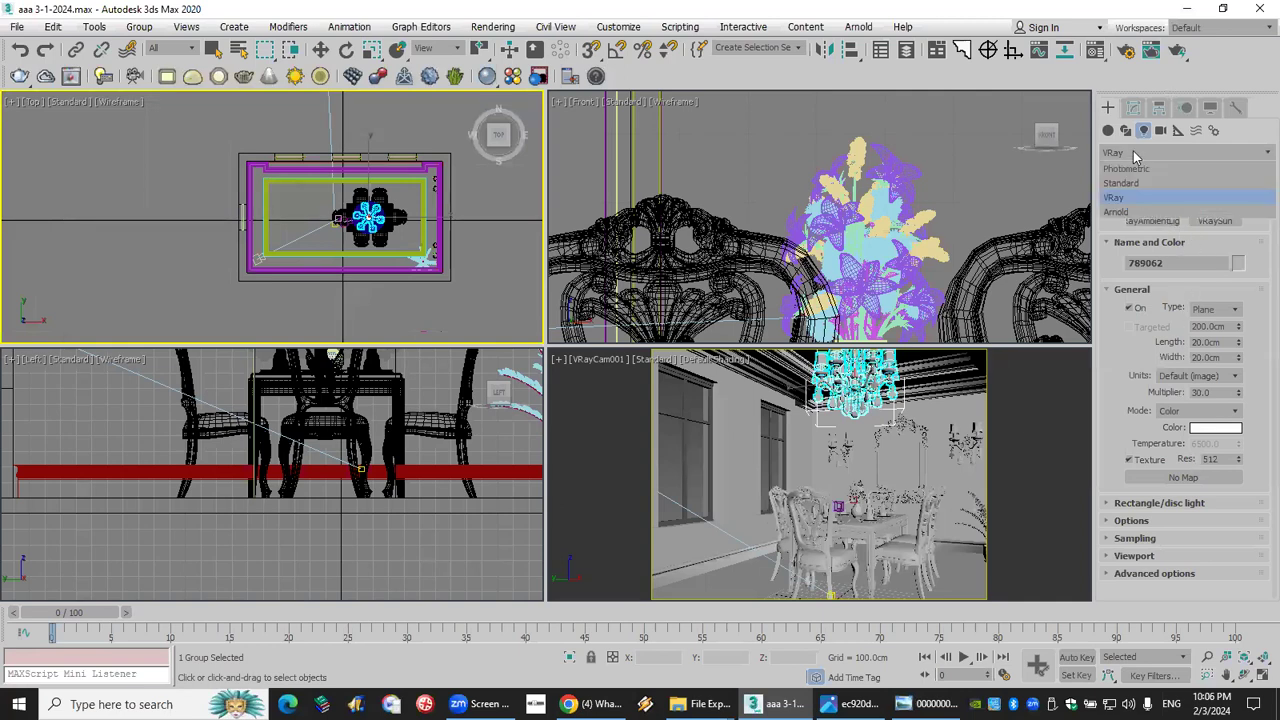
{"action": "left_click", "coordinate": [1137, 156]}
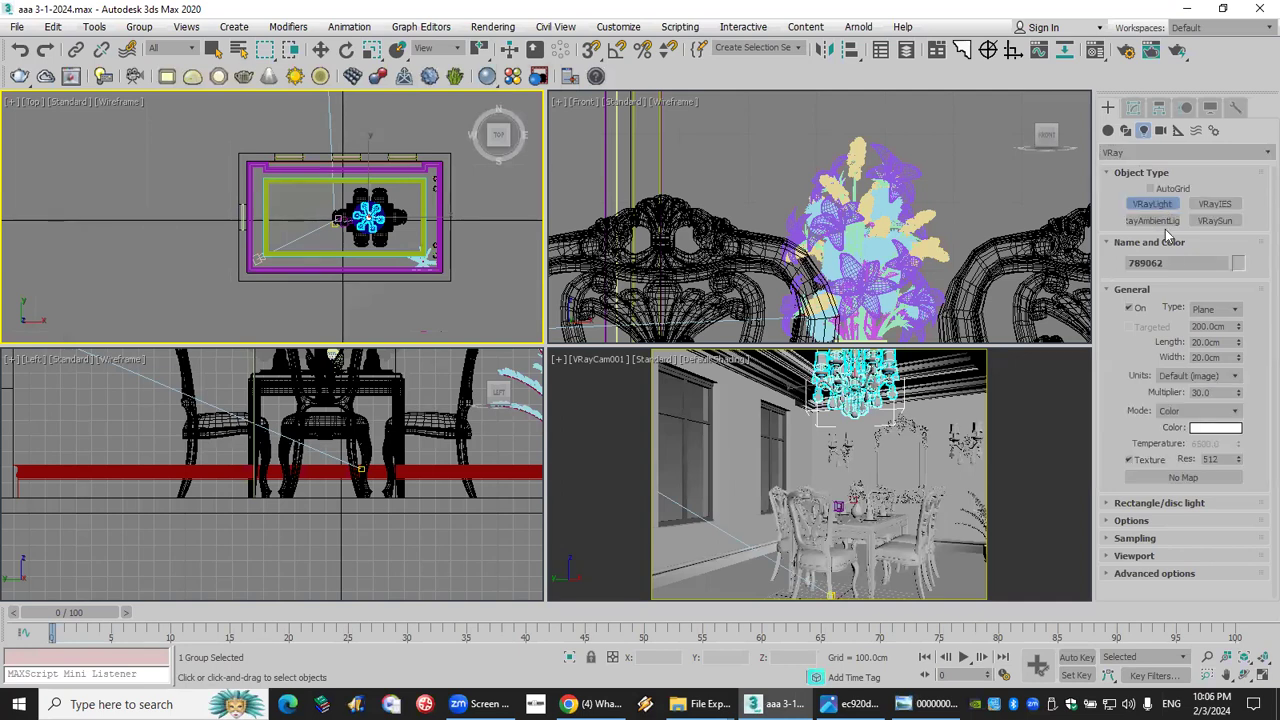
{"action": "left_click", "coordinate": [1209, 310]}
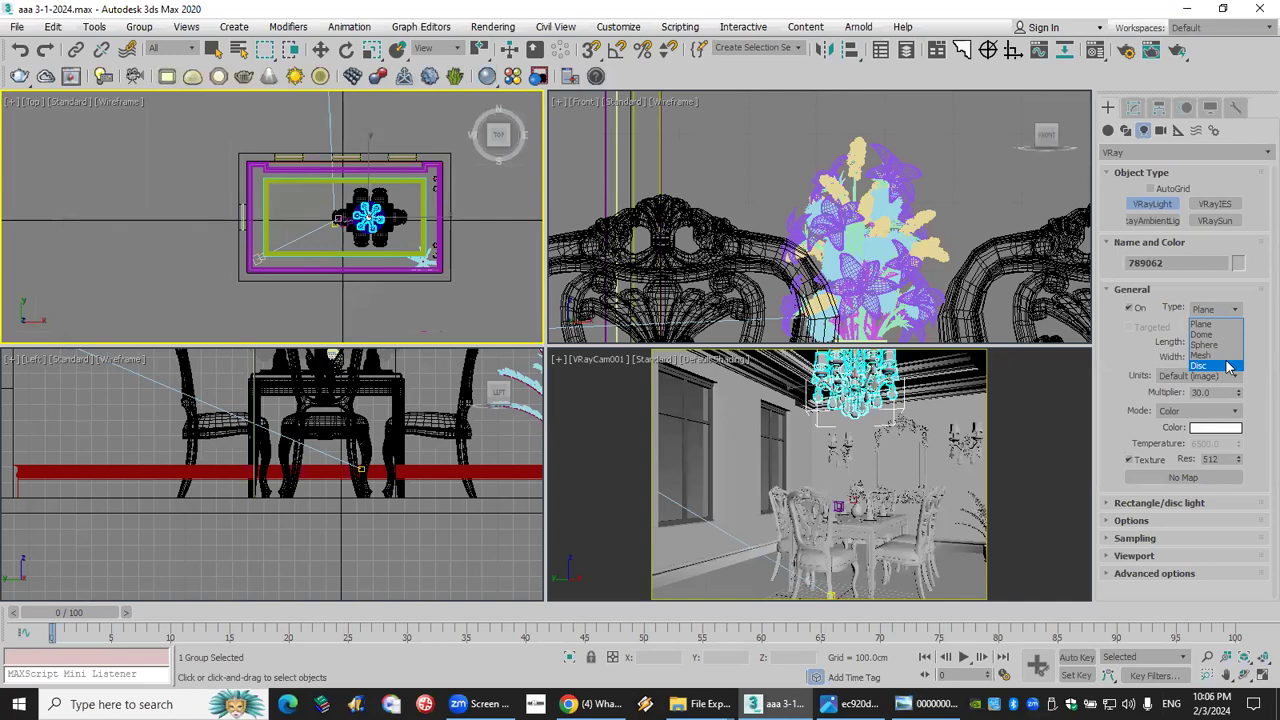
{"action": "left_click", "coordinate": [1222, 325]}
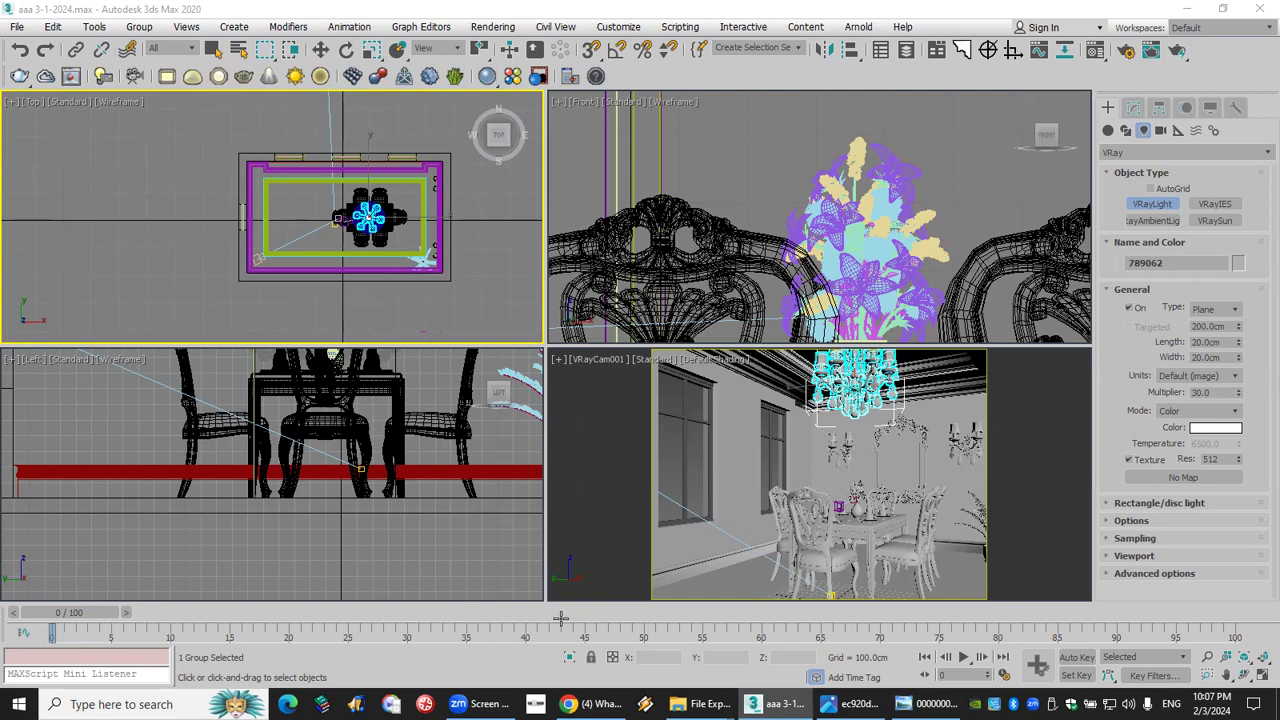
Paste and send the scene screenshot in the WhatsApp group chat, then return to 3ds Max.
{"action": "key", "text": "alt+Tab"}
{"action": "right_click", "coordinate": [1122, 652]}
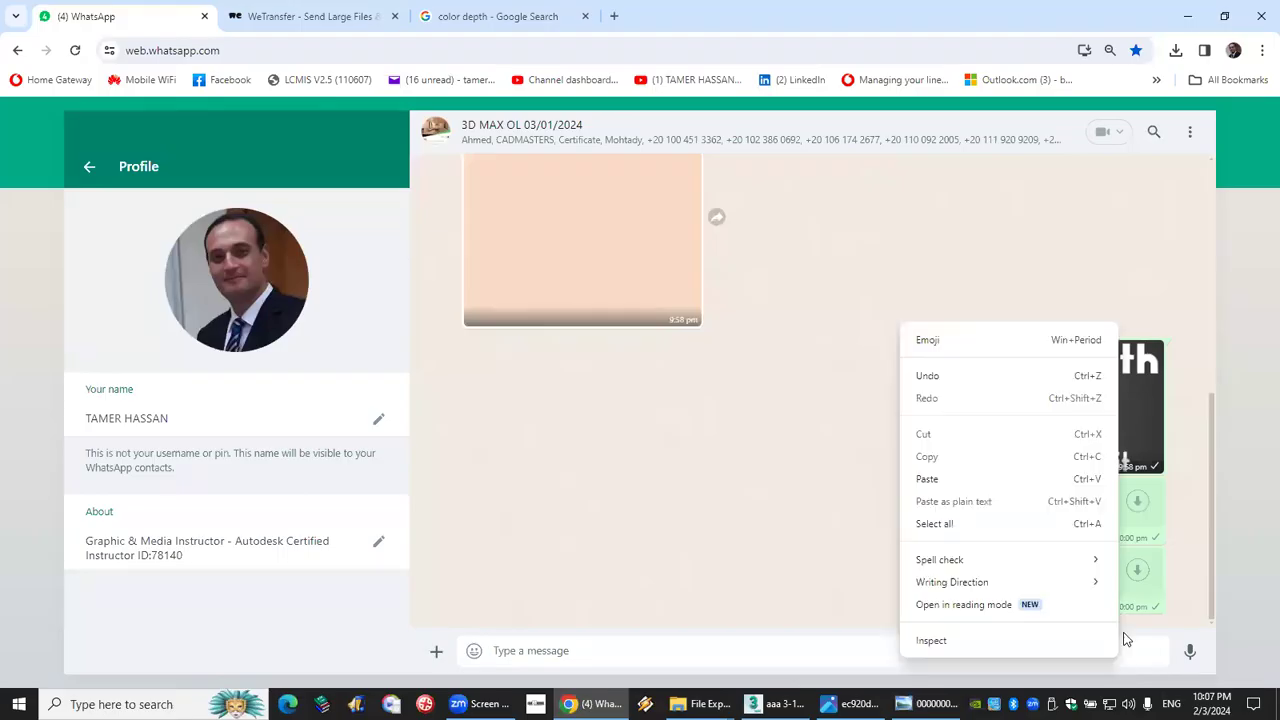
{"action": "left_click", "coordinate": [1031, 484]}
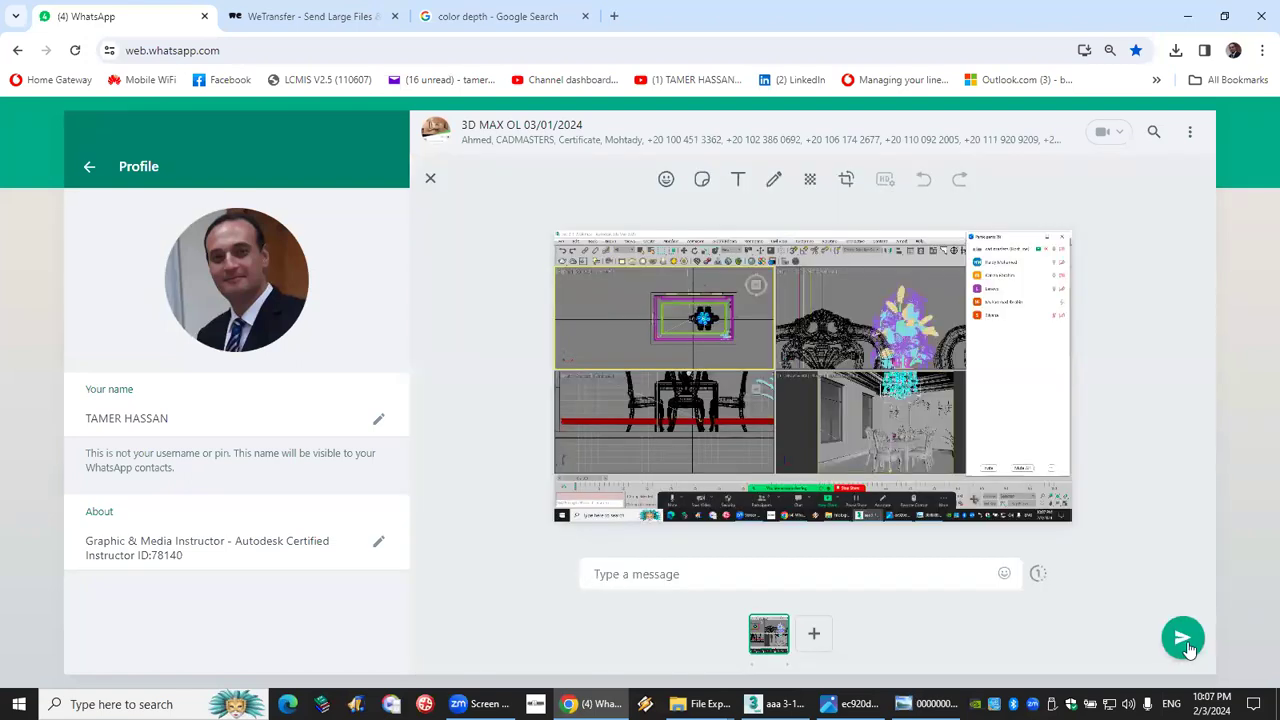
{"action": "left_click", "coordinate": [1178, 637]}
{"action": "key", "text": "alt+Tab"}
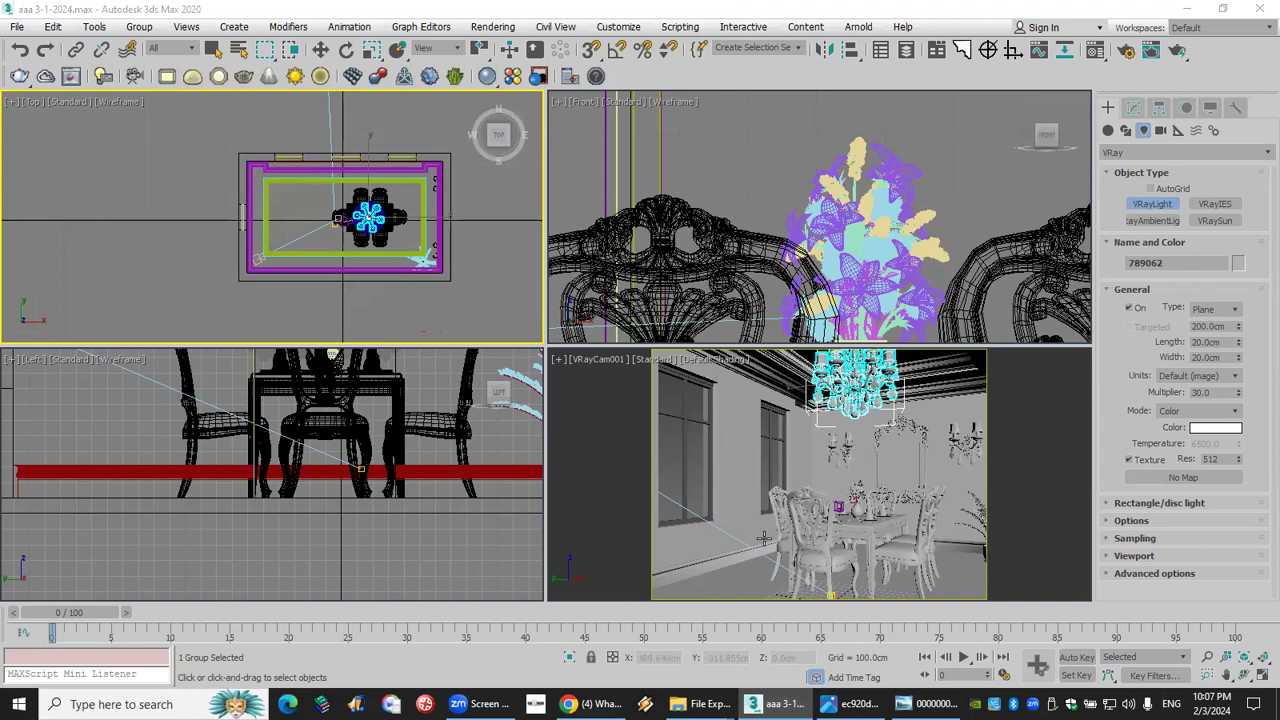
{"action": "left_click", "coordinate": [70, 76]}
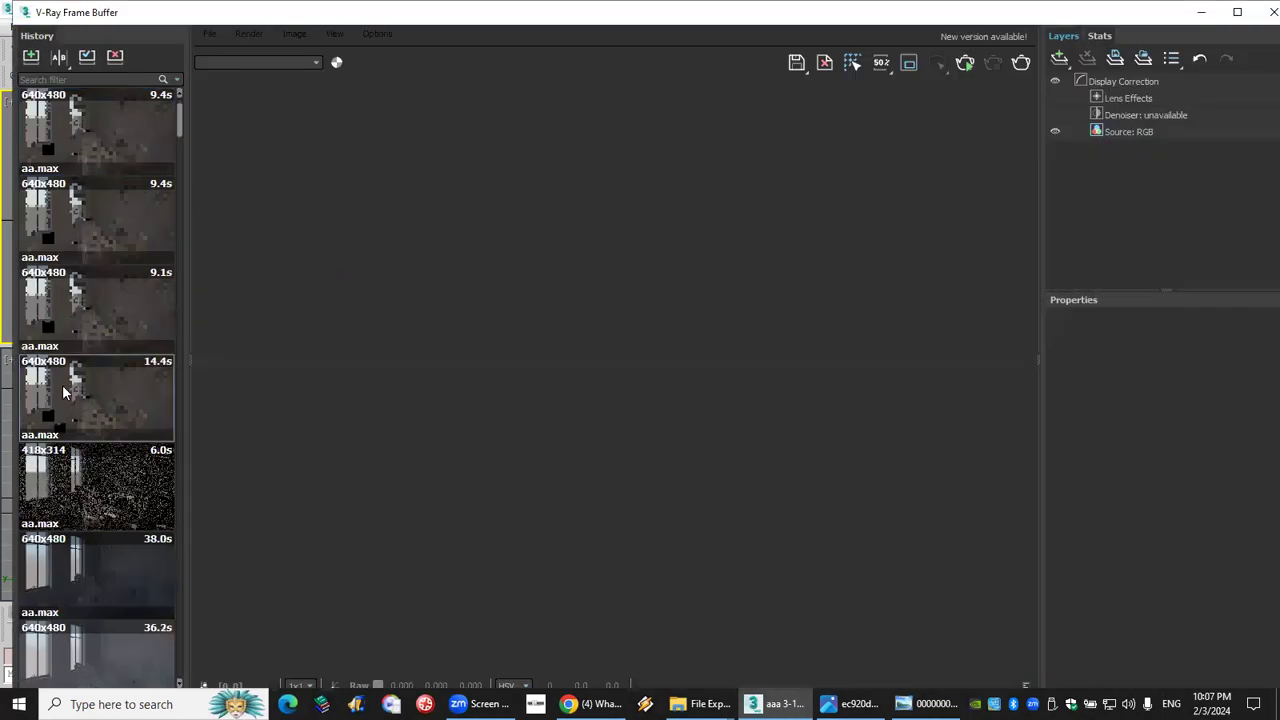
{"action": "double_click", "coordinate": [107, 301]}
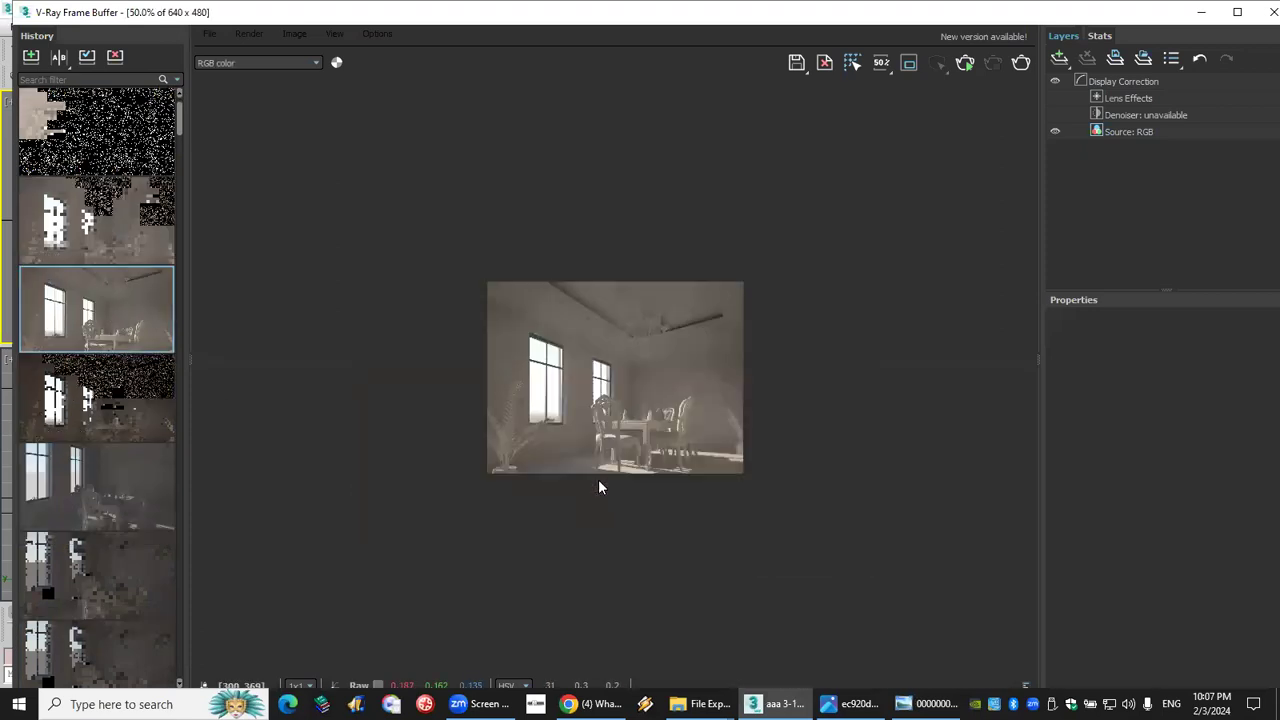
{"action": "double_click", "coordinate": [599, 487]}
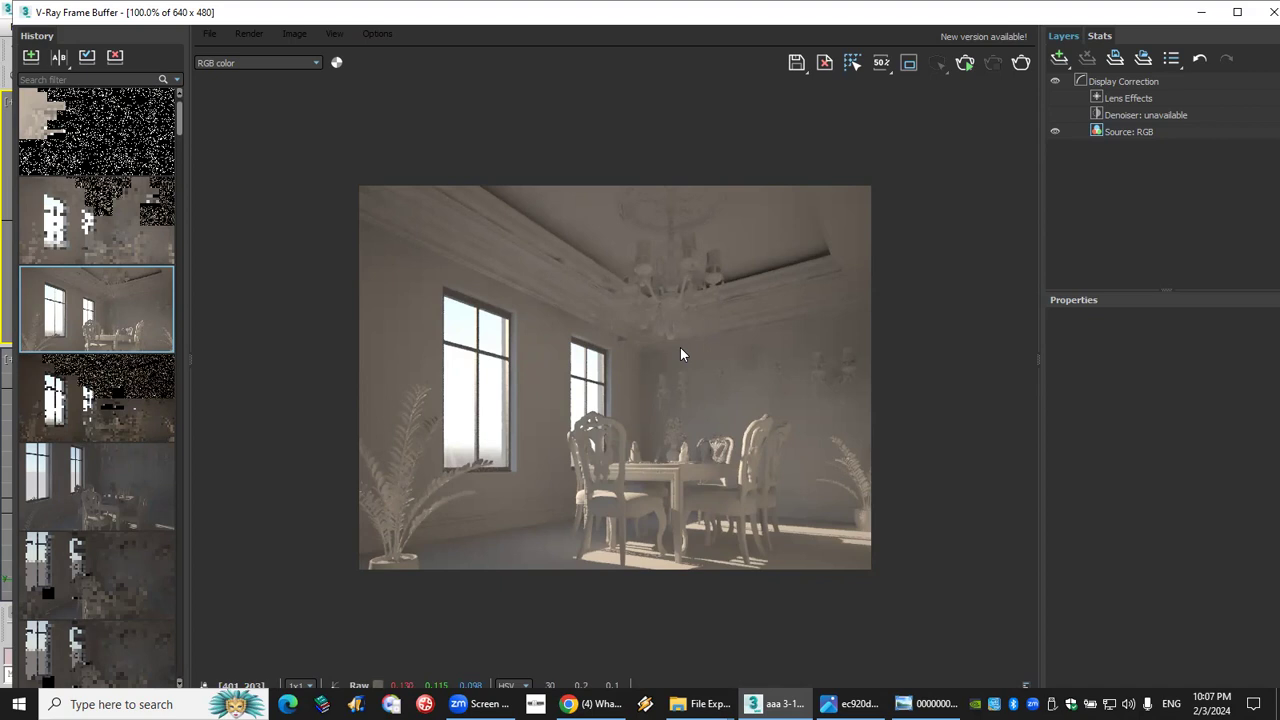
{"action": "left_click", "coordinate": [1262, 12]}
{"action": "left_click", "coordinate": [494, 27]}
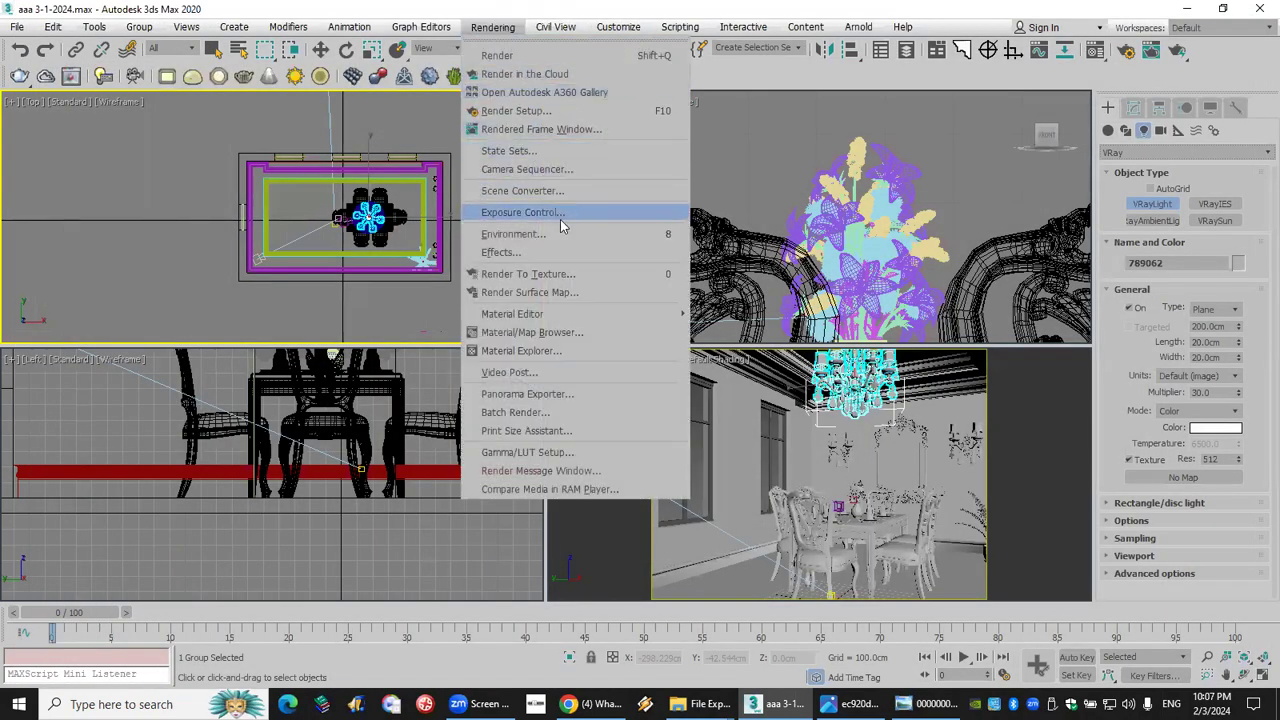
In Render Setup's V-Ray Color mapping rollout, set the Reinhard Gamma to 1.2.
{"action": "left_click", "coordinate": [566, 129]}
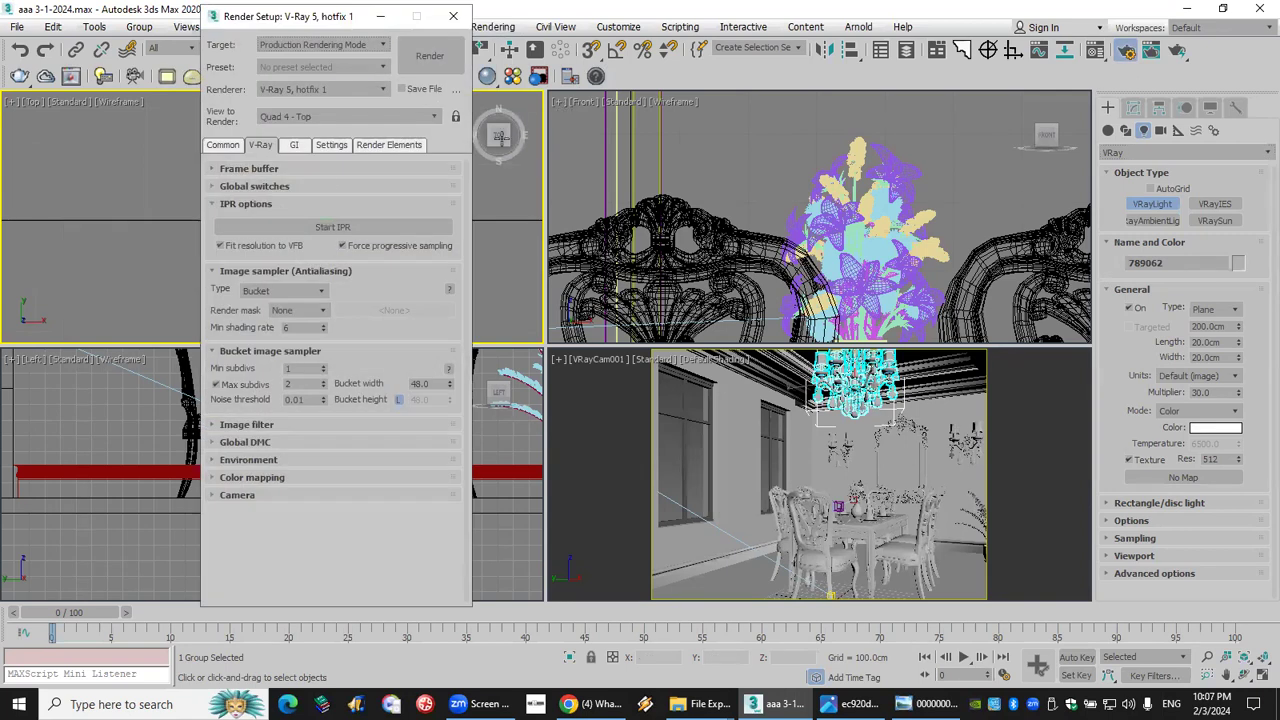
{"action": "left_click", "coordinate": [226, 146]}
{"action": "left_click", "coordinate": [258, 148]}
{"action": "left_click", "coordinate": [306, 477]}
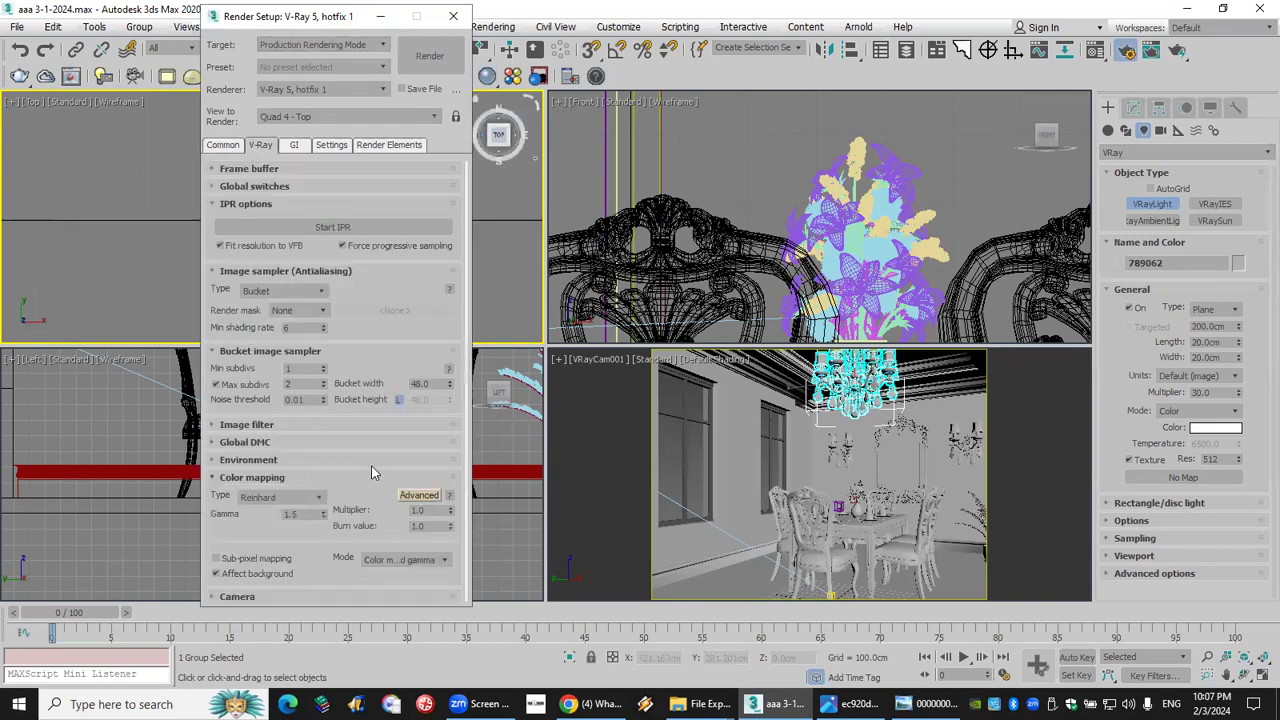
{"action": "double_click", "coordinate": [295, 514]}
{"action": "type", "text": "1.1"}
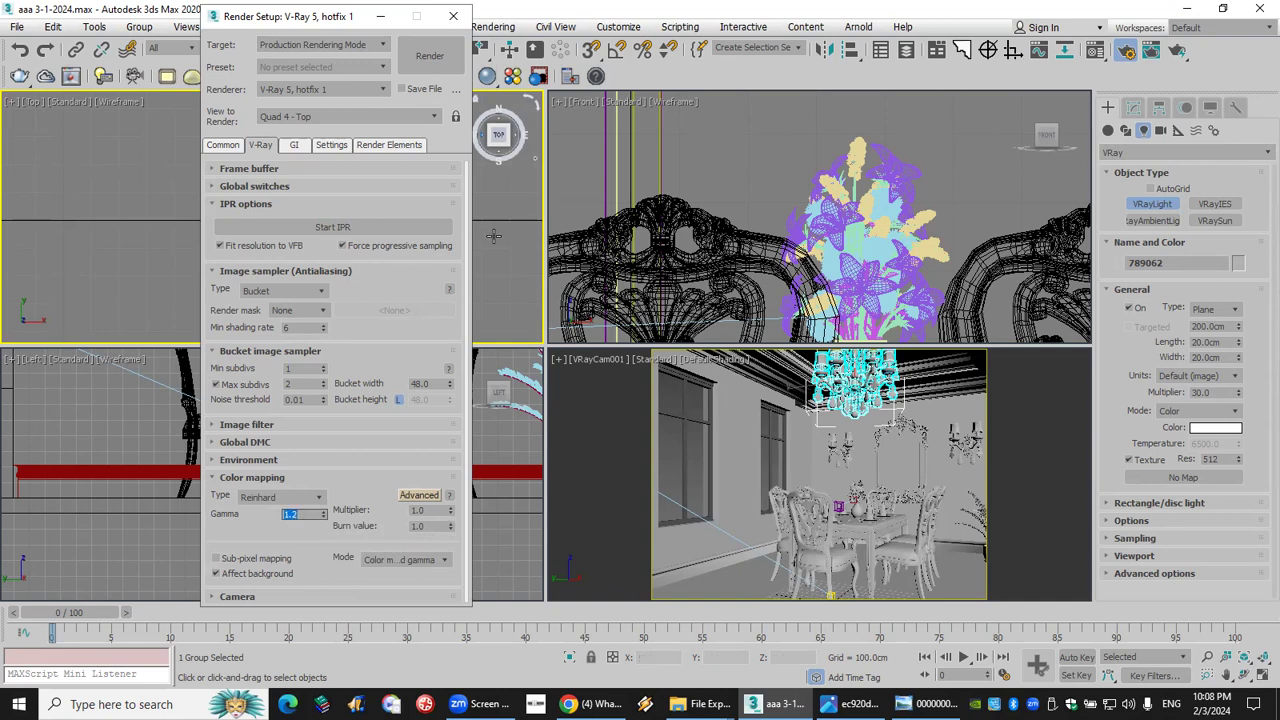
Test-render the VRayCam001 view at 640×480, then cancel and close the render windows.
{"action": "right_click", "coordinate": [916, 466]}
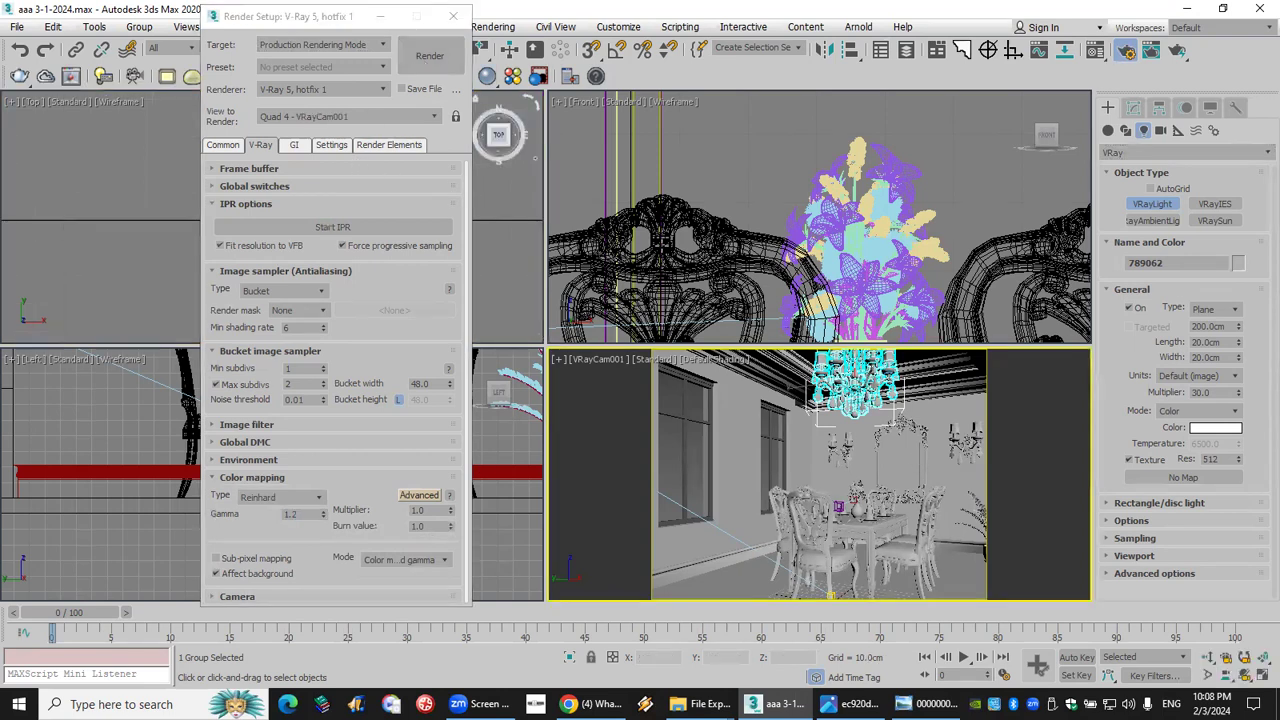
{"action": "left_click", "coordinate": [445, 62]}
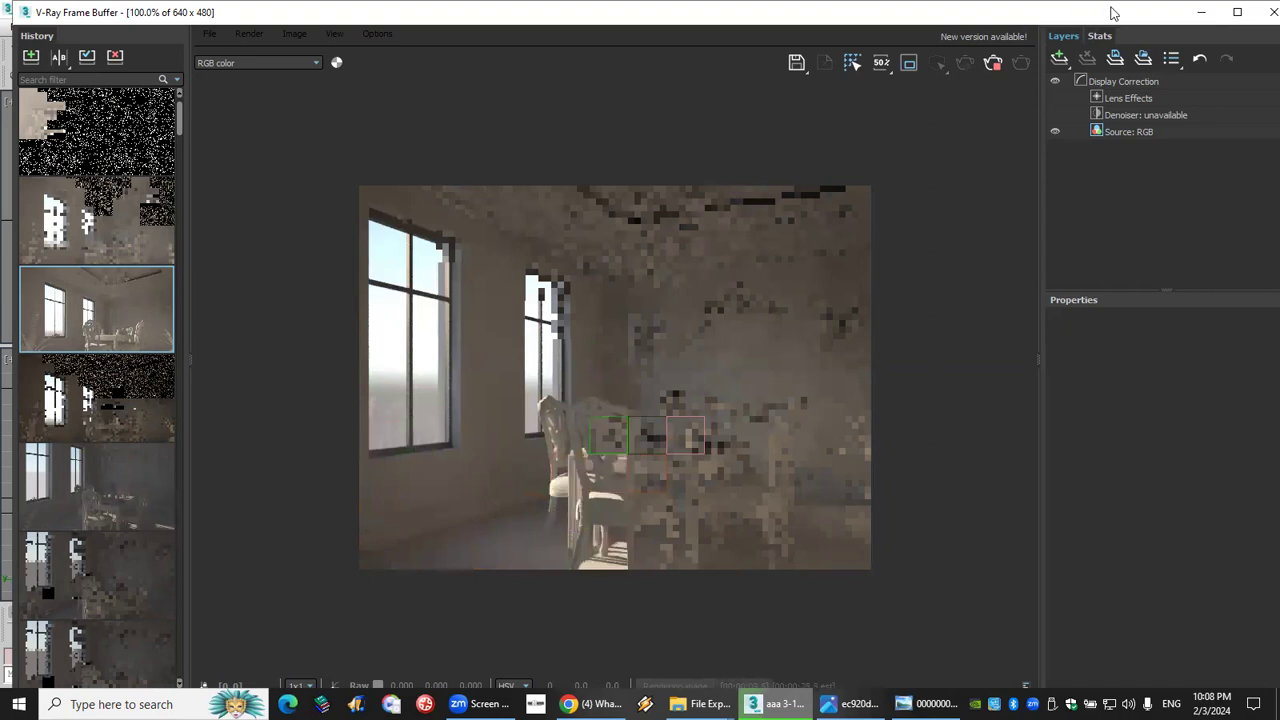
{"action": "left_click", "coordinate": [1258, 12]}
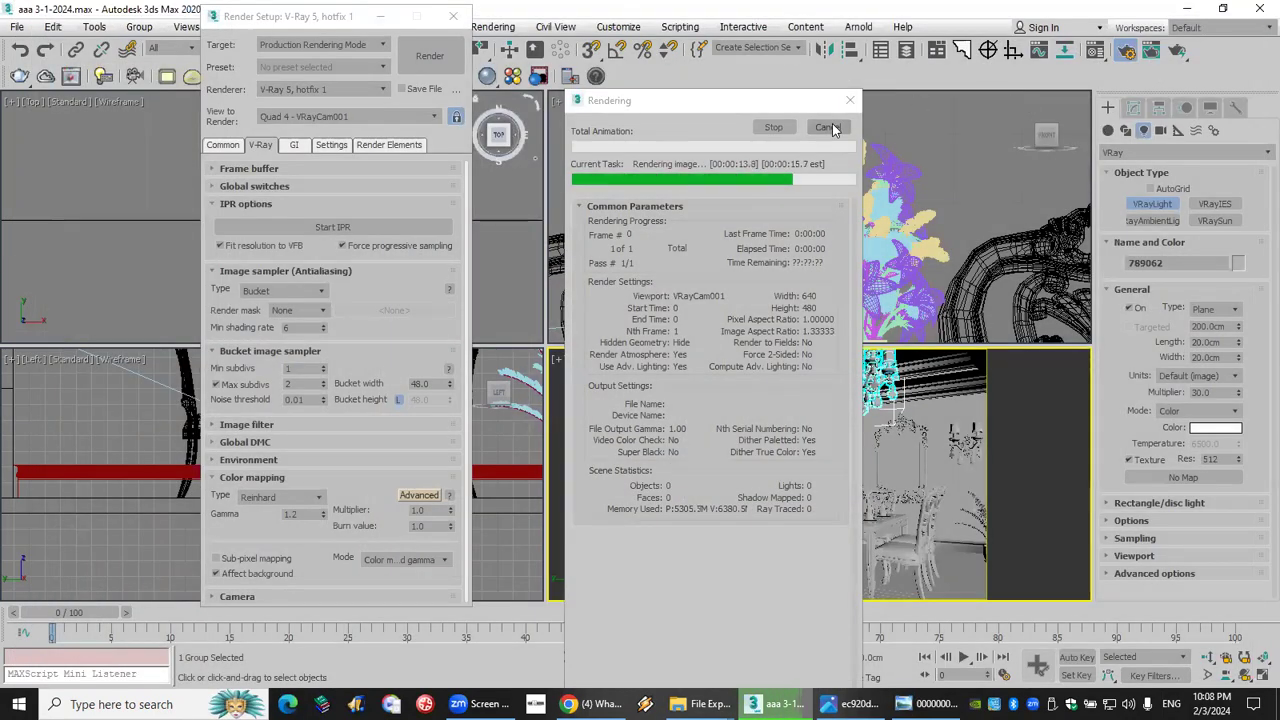
{"action": "left_click", "coordinate": [828, 127]}
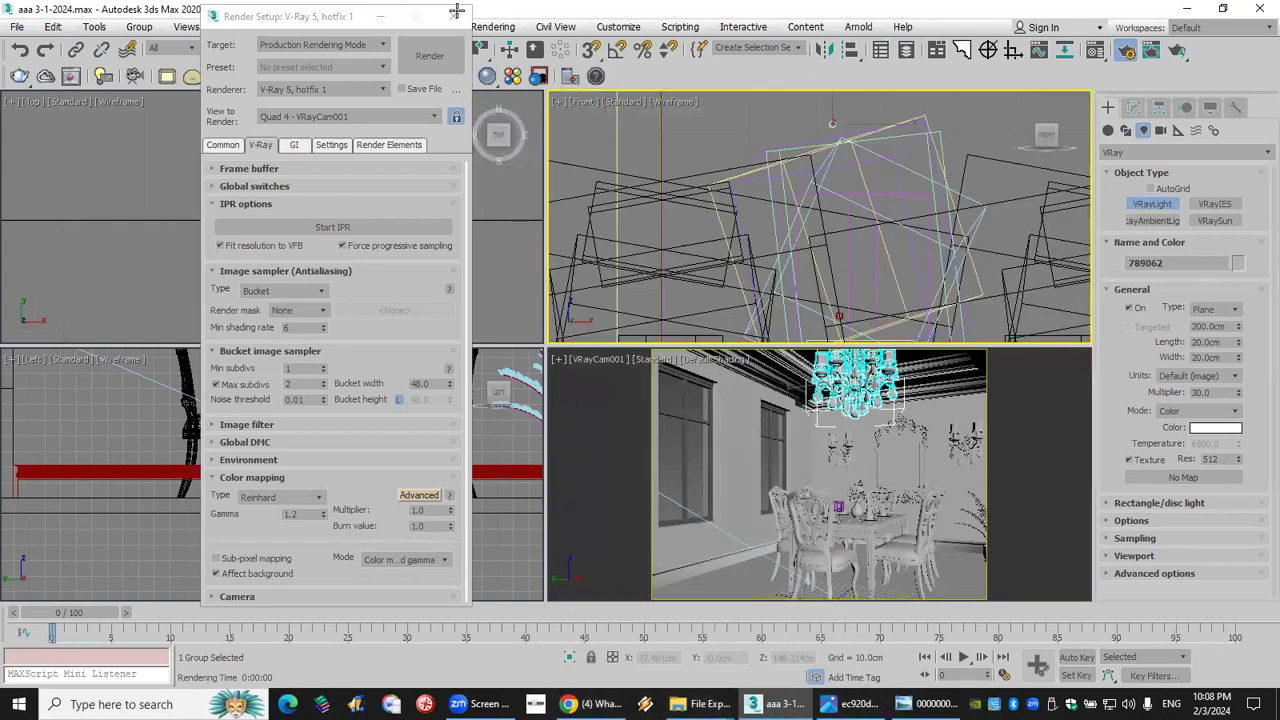
{"action": "left_click", "coordinate": [455, 17]}
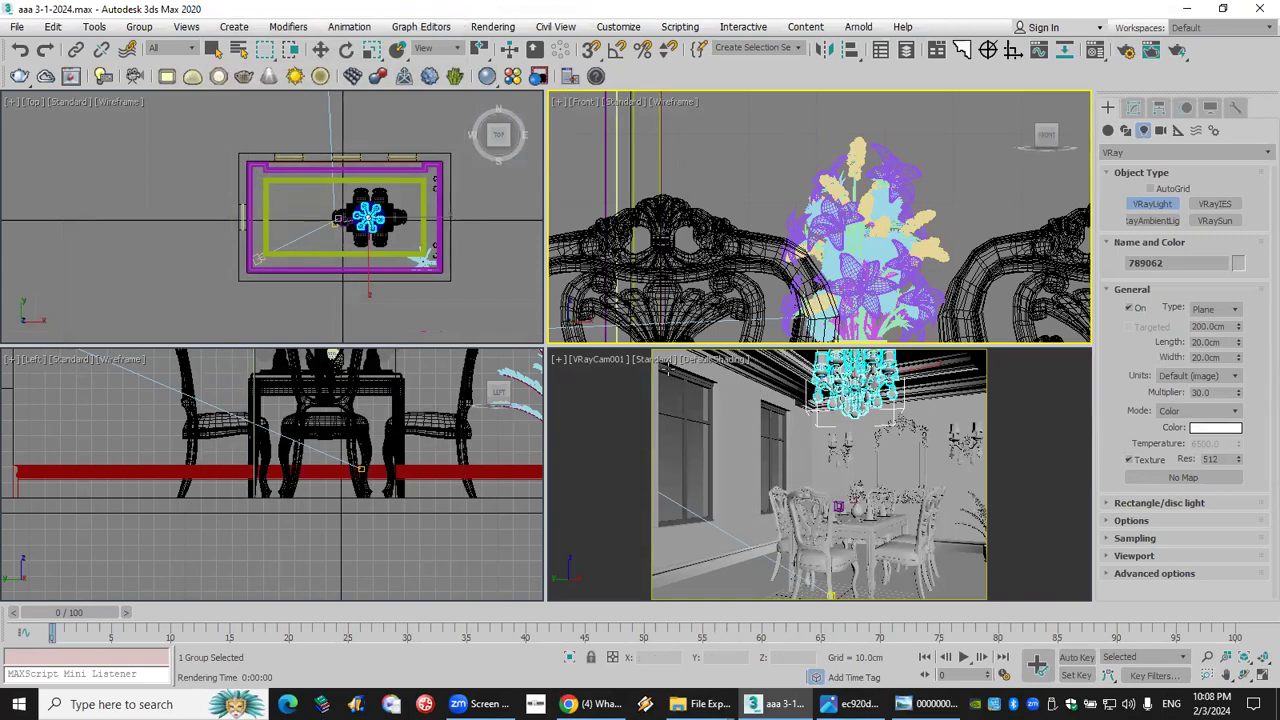
Select and isolate Rectangle001 (Alt+Q), zoom all views to it, and start a new VRayLight.
{"action": "scroll", "coordinate": [285, 190], "scroll_direction": "down", "scroll_amount": 3}
{"action": "middle_click_drag", "start_coordinate": [285, 190], "coordinate": [320, 203]}
{"action": "scroll", "coordinate": [329, 246], "scroll_direction": "down", "scroll_amount": 1}
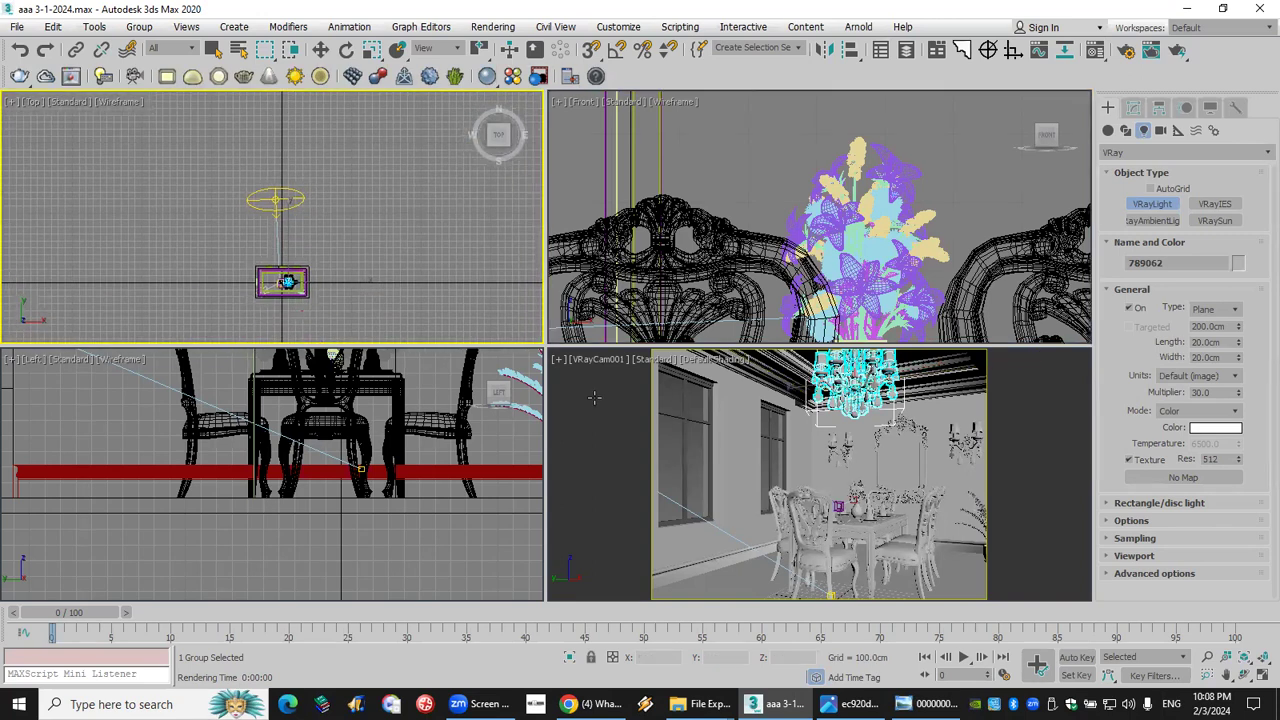
{"action": "left_click", "coordinate": [734, 404]}
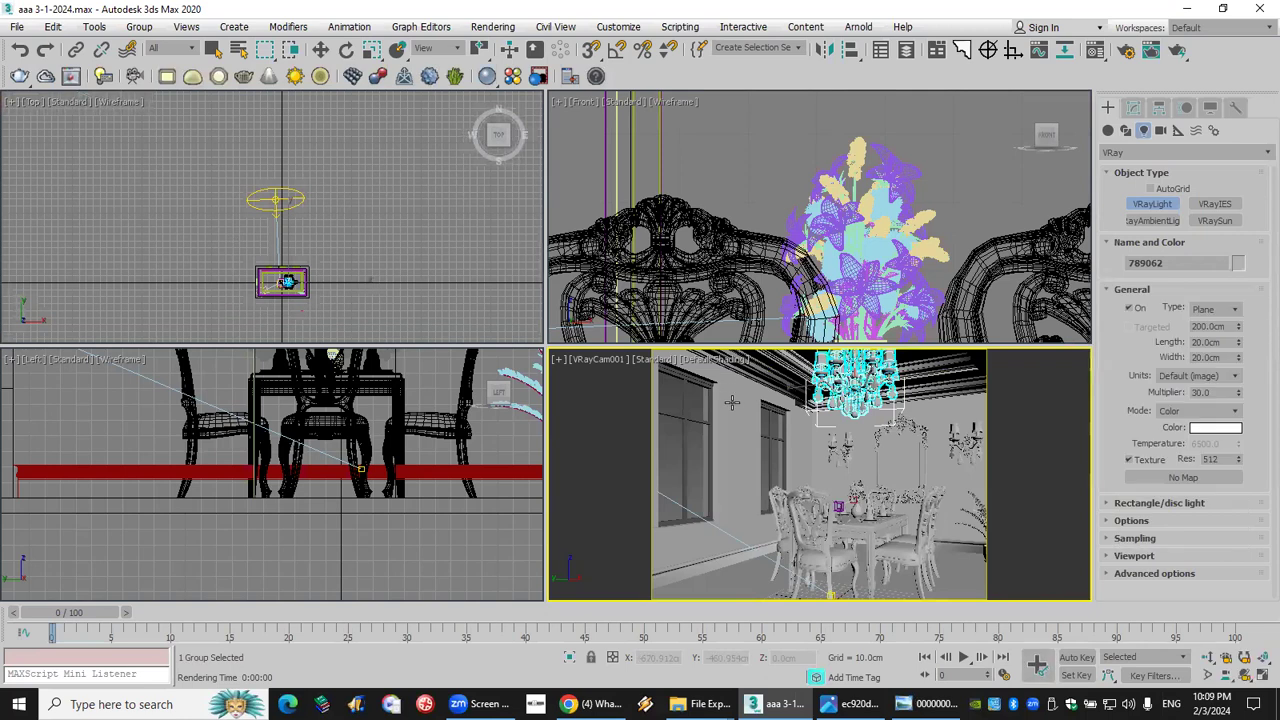
{"action": "left_click", "coordinate": [731, 401]}
{"action": "key", "text": "e"}
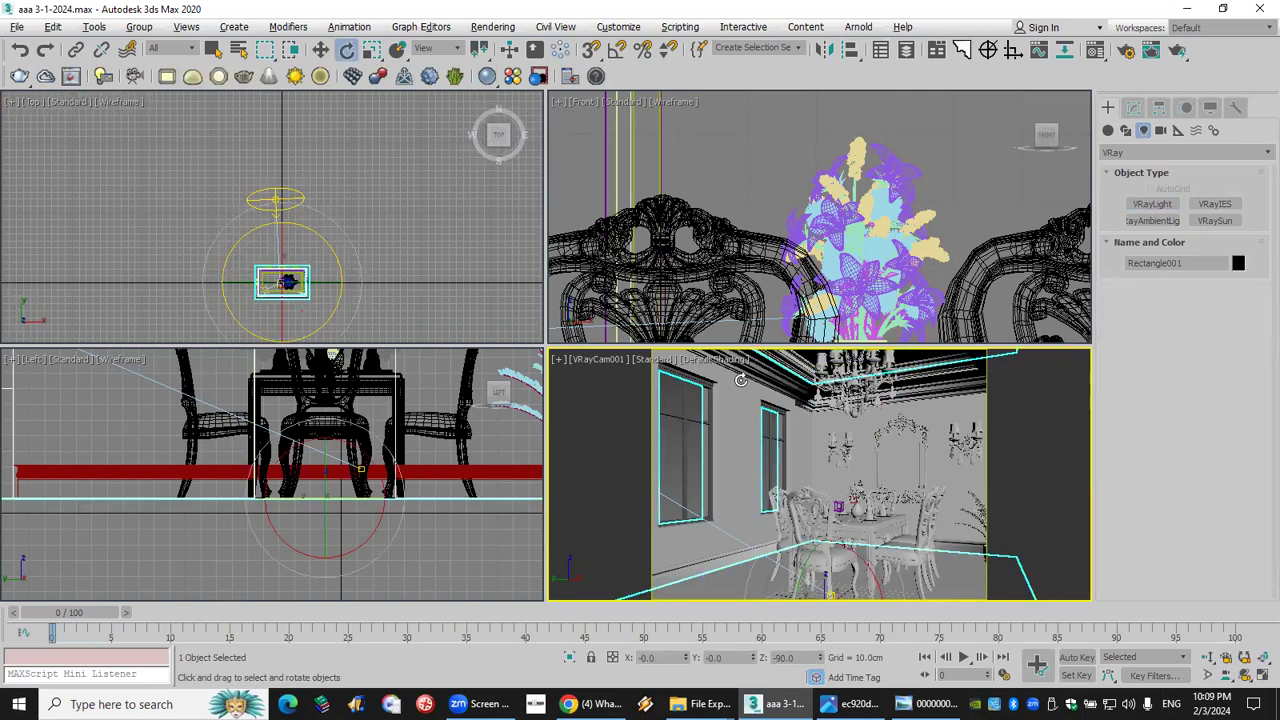
{"action": "key", "text": "alt+q"}
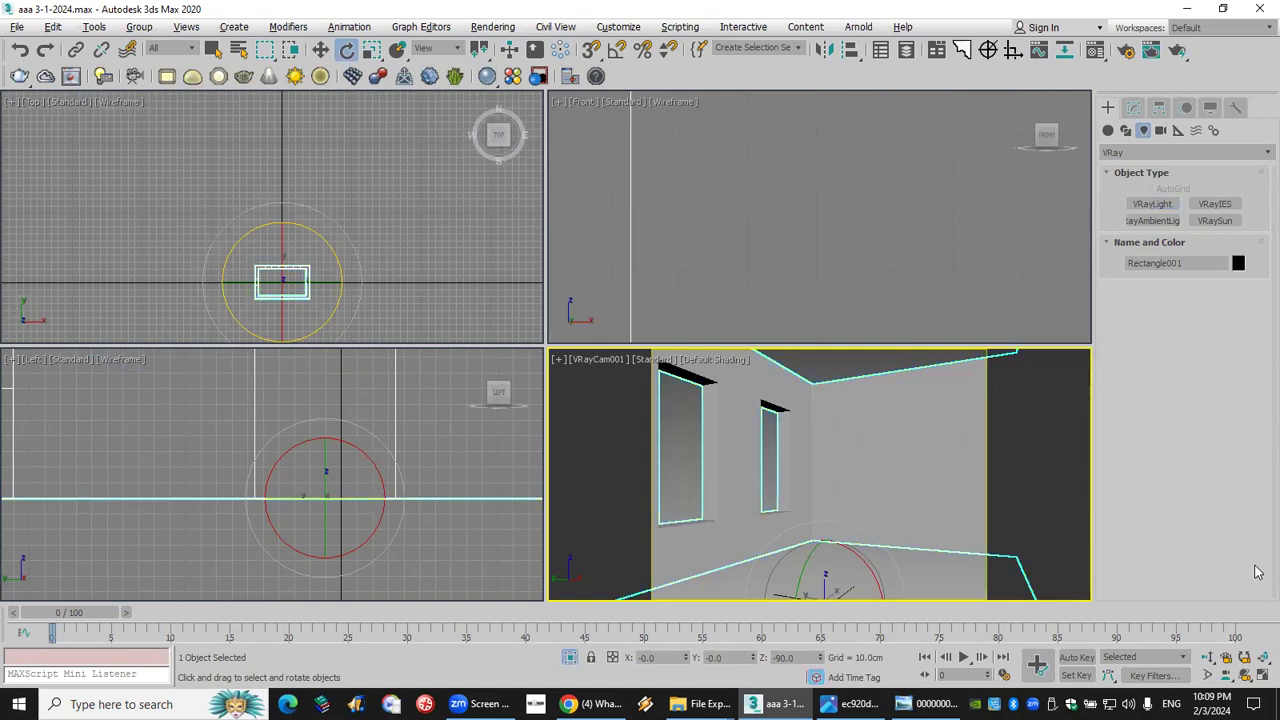
{"action": "left_click", "coordinate": [1228, 656]}
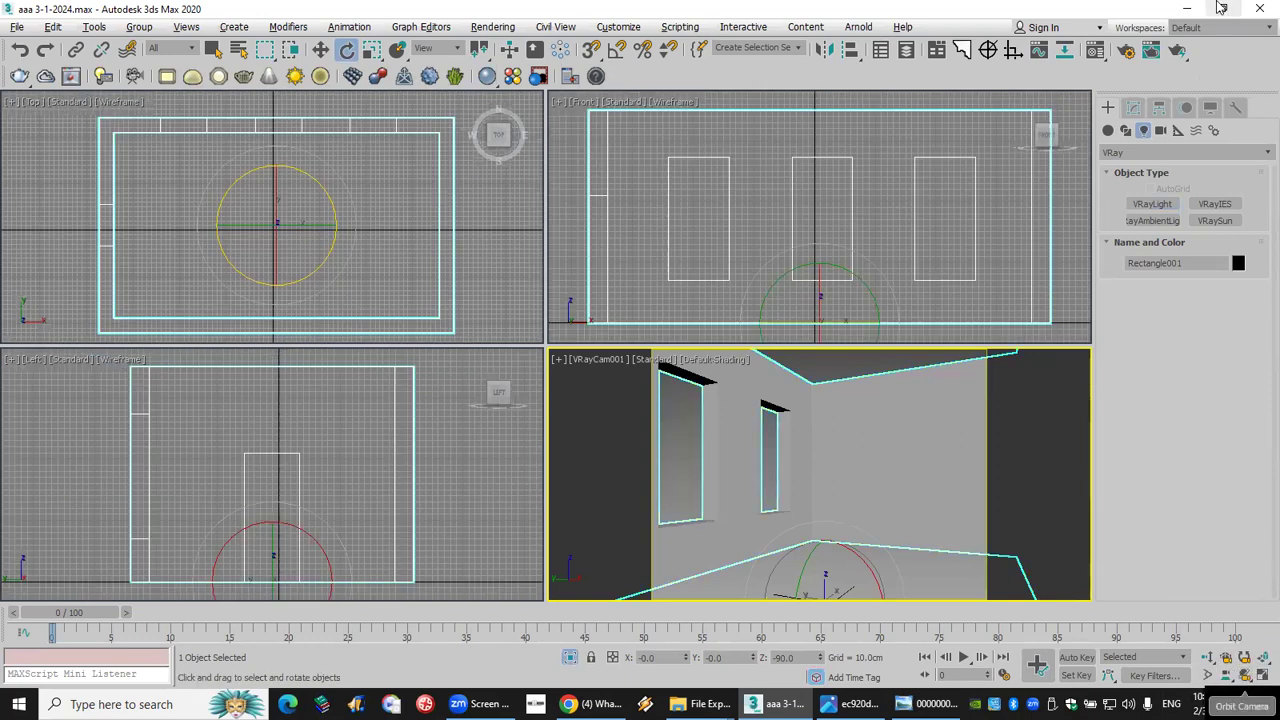
{"action": "left_click", "coordinate": [1157, 205]}
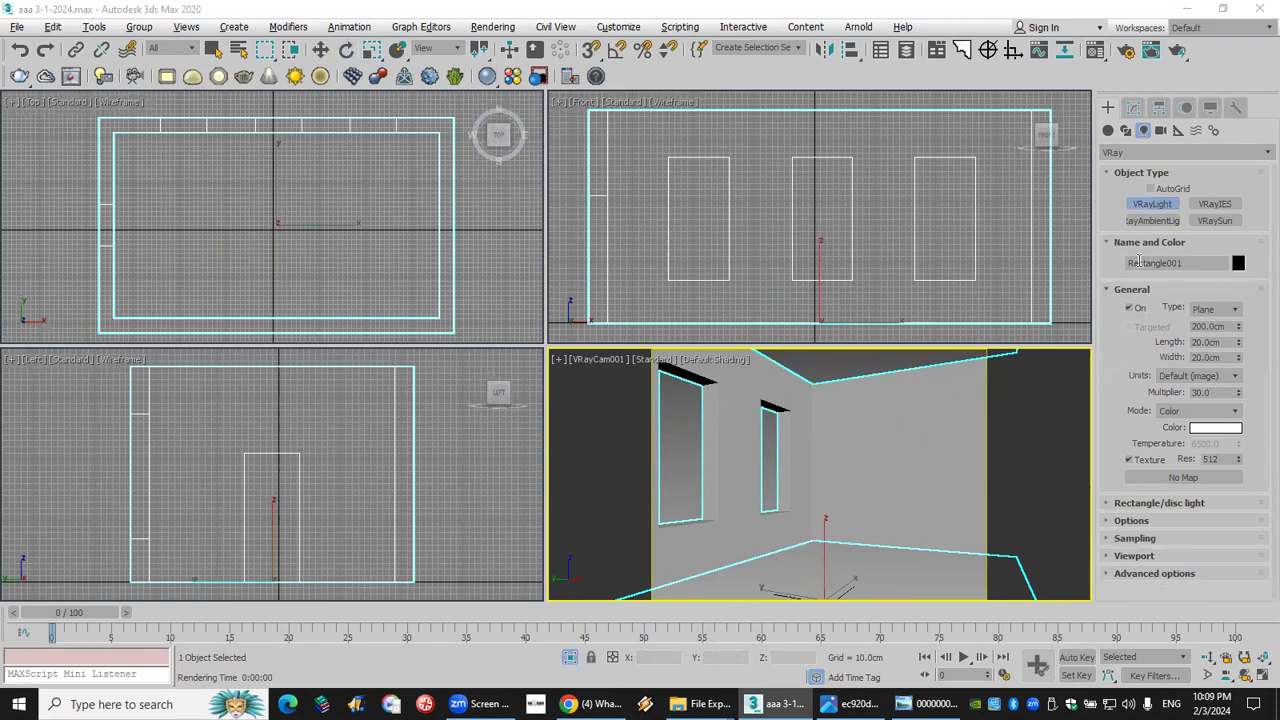
Draw a VRay plane light over the left window in the Front view.
{"action": "right_click", "coordinate": [591, 50]}
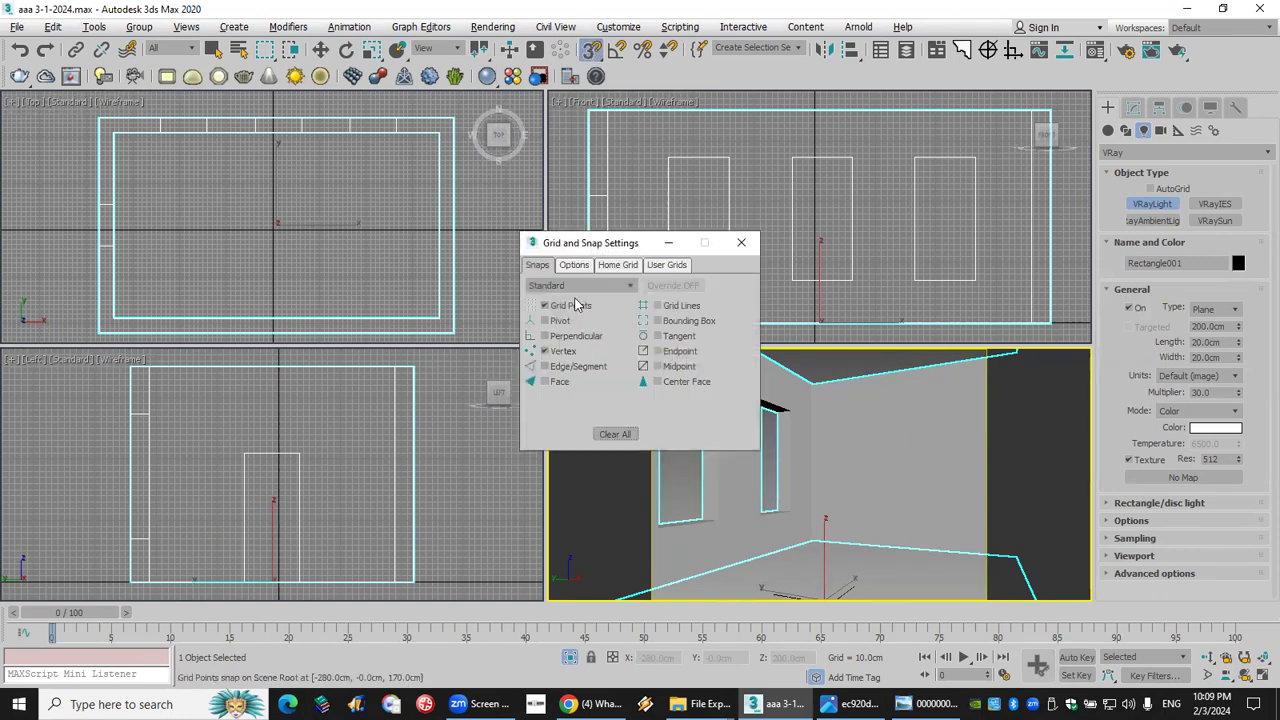
{"action": "left_click", "coordinate": [741, 242]}
{"action": "left_click_drag", "start_coordinate": [668, 157], "coordinate": [729, 280]}
{"action": "scroll", "coordinate": [170, 121], "scroll_direction": "up", "scroll_amount": 2}
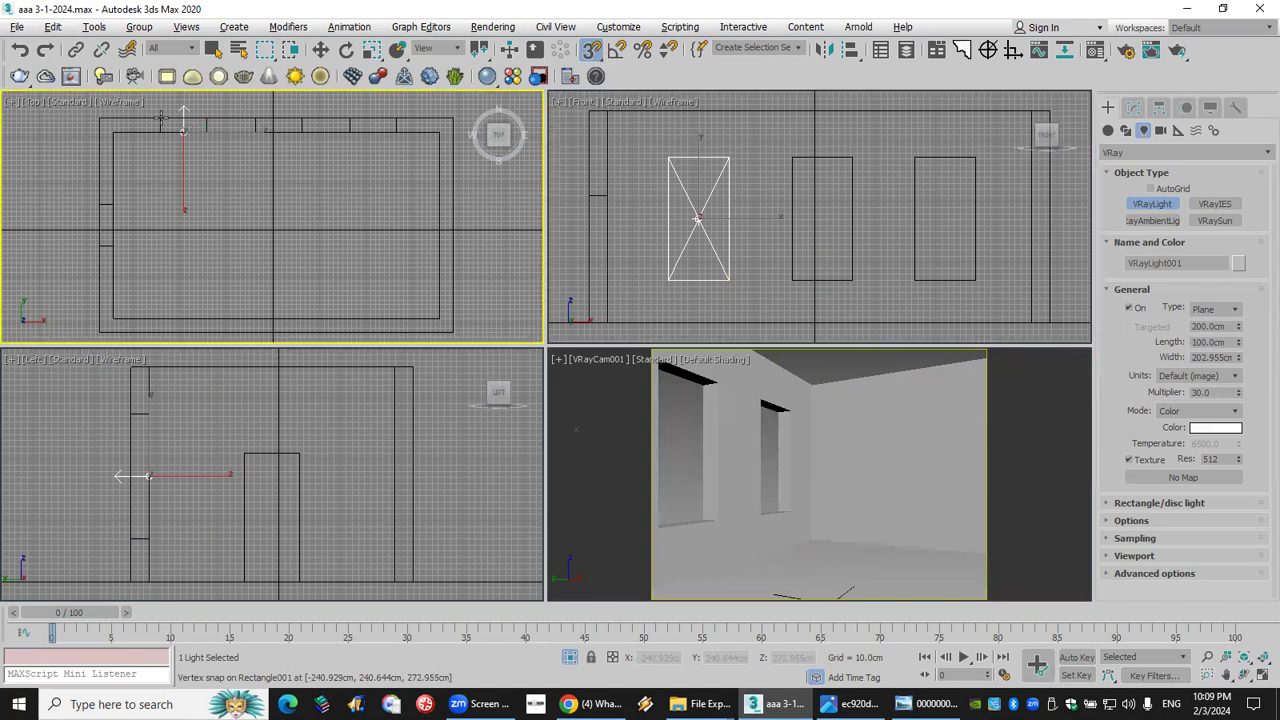
{"action": "middle_click_drag", "start_coordinate": [170, 121], "coordinate": [261, 255]}
{"action": "scroll", "coordinate": [180, 249], "scroll_direction": "up", "scroll_amount": 3}
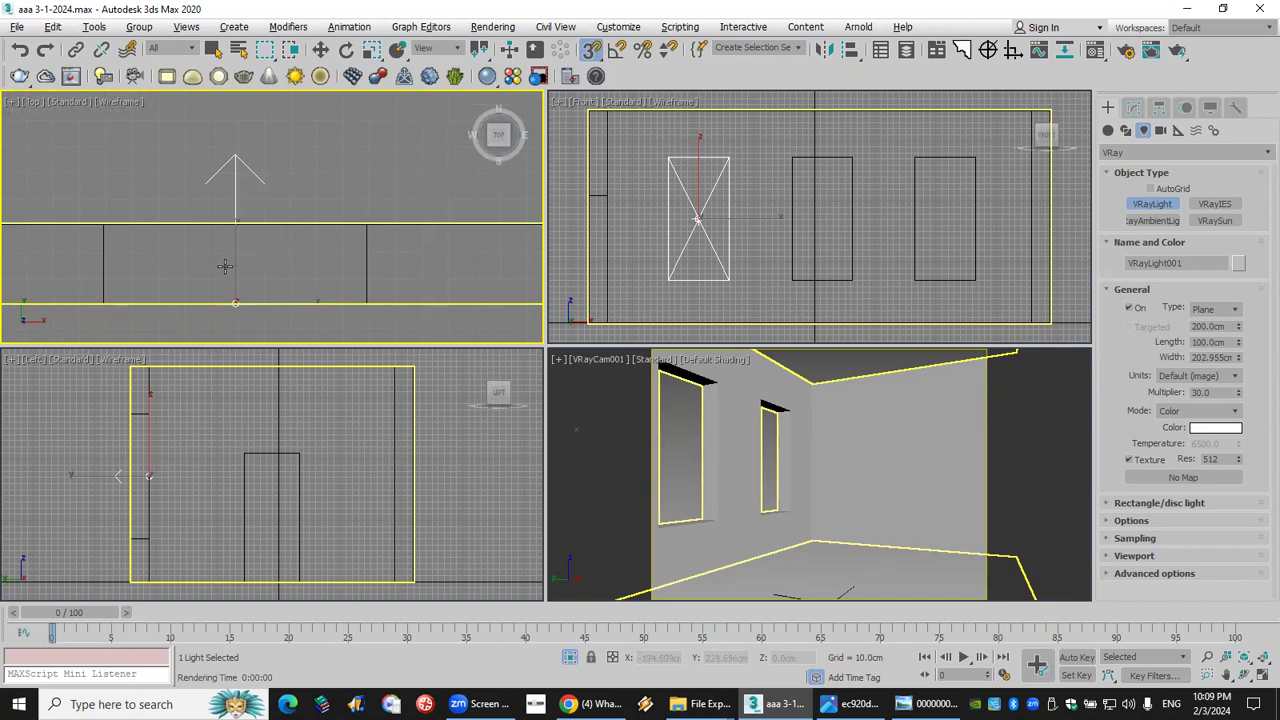
{"action": "scroll", "coordinate": [250, 165], "scroll_direction": "down", "scroll_amount": 2}
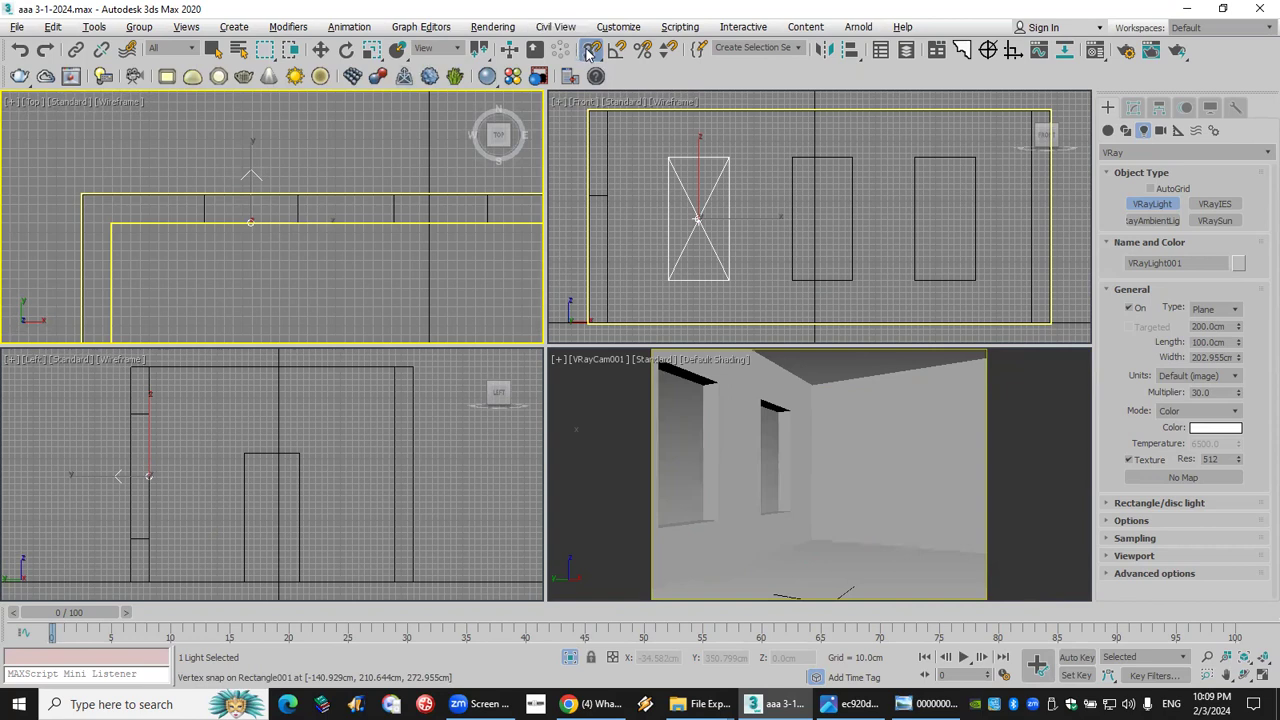
Rotate the plane light 180° about Z with the Rotate Type-In.
{"action": "right_click", "coordinate": [345, 50]}
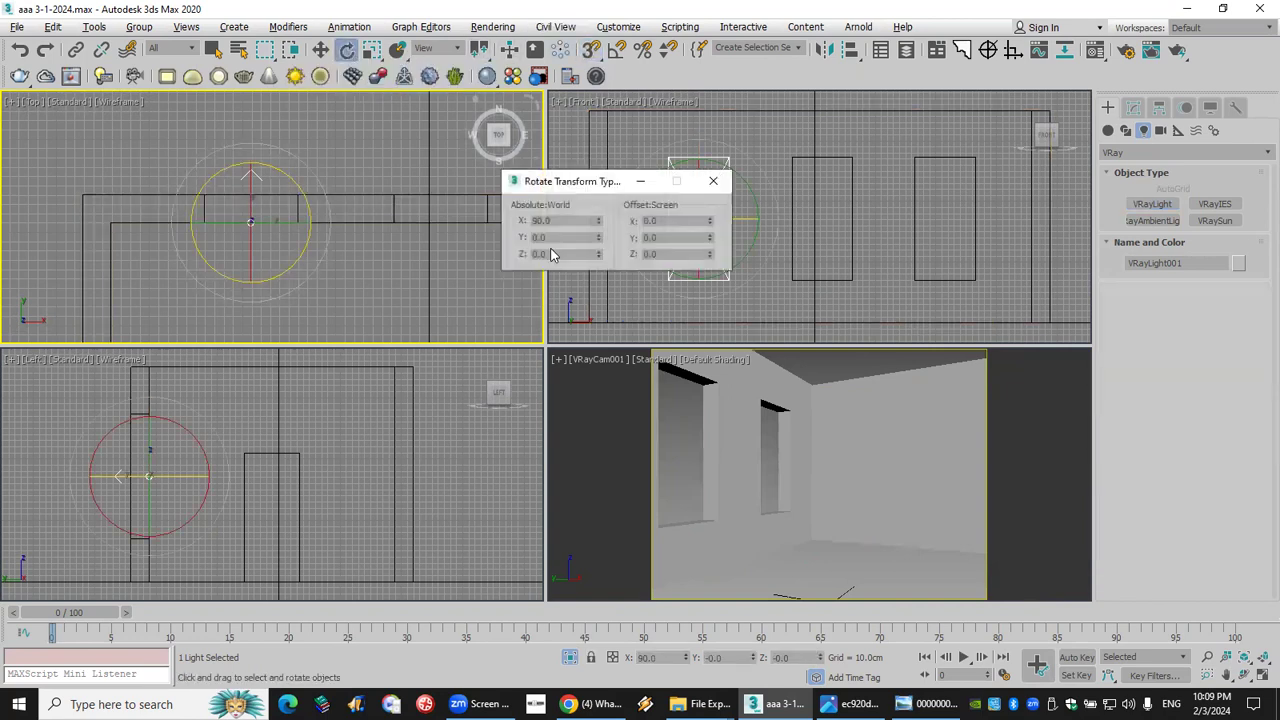
{"action": "double_click", "coordinate": [563, 253]}
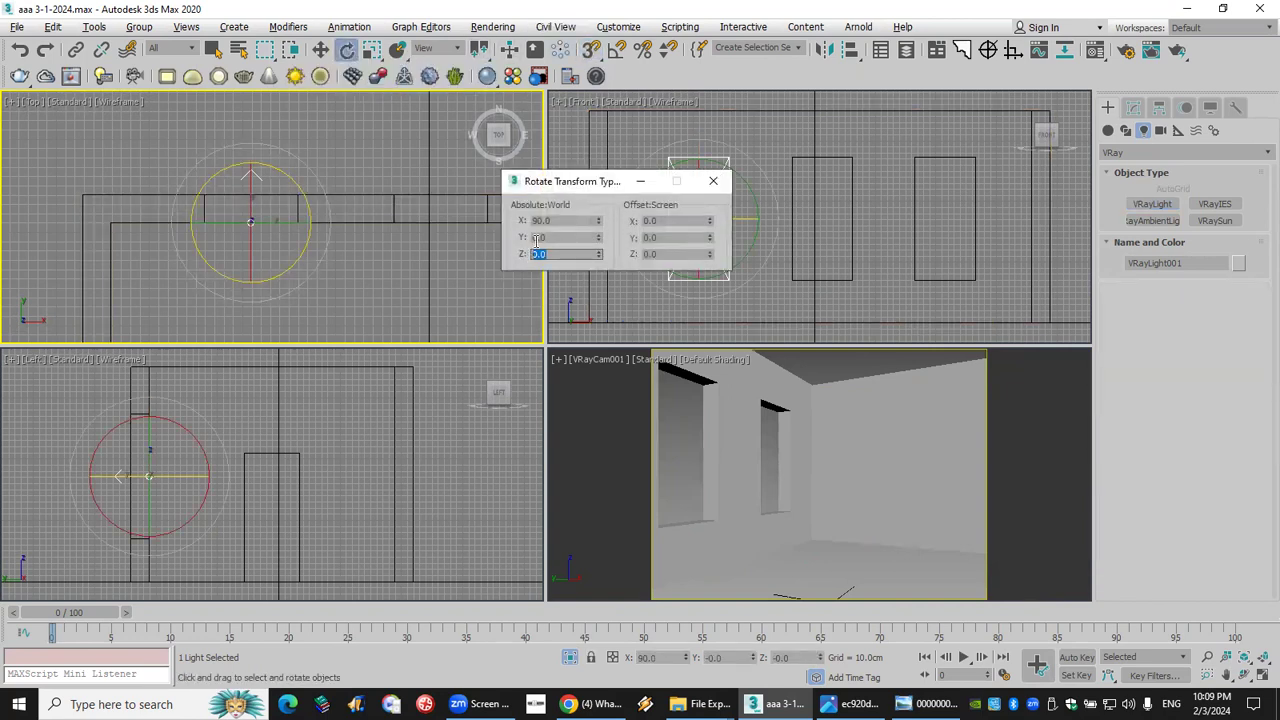
{"action": "type", "text": "180"}
{"action": "key", "text": "Return"}
{"action": "left_click", "coordinate": [719, 180]}
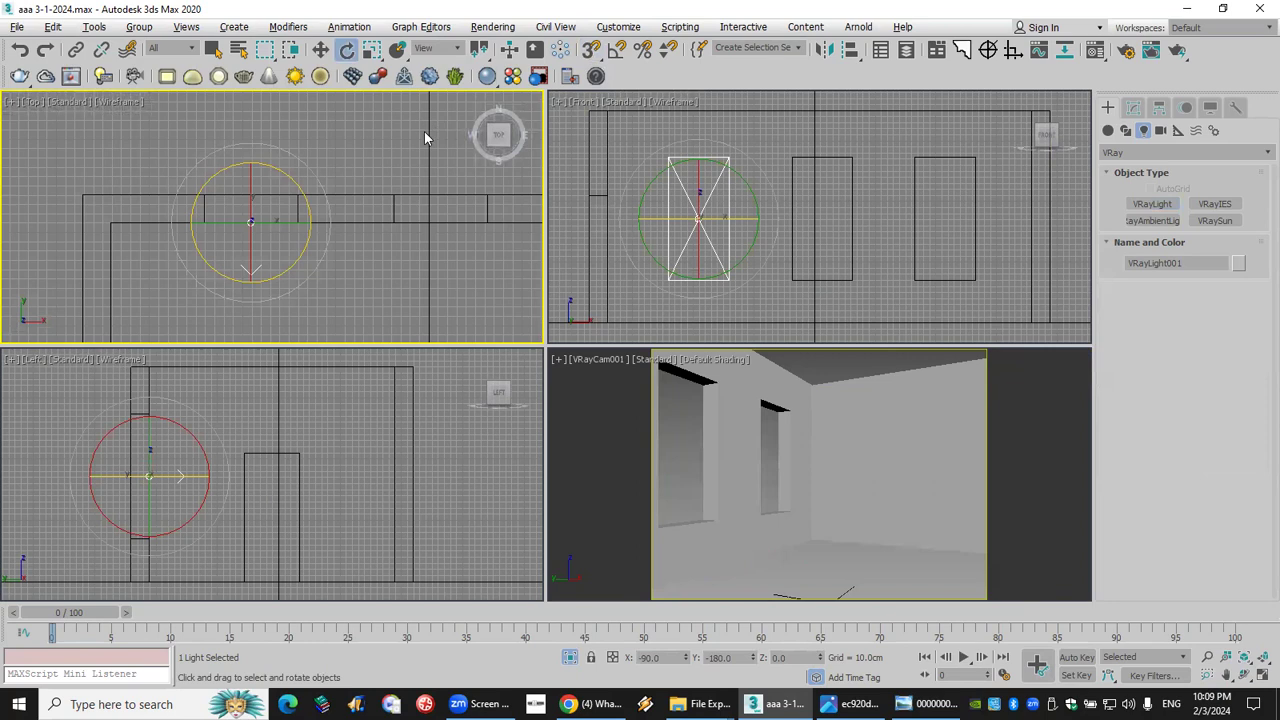
With vertex snapping on, shift-drag a copy of the light onto the middle window.
{"action": "left_click", "coordinate": [320, 50]}
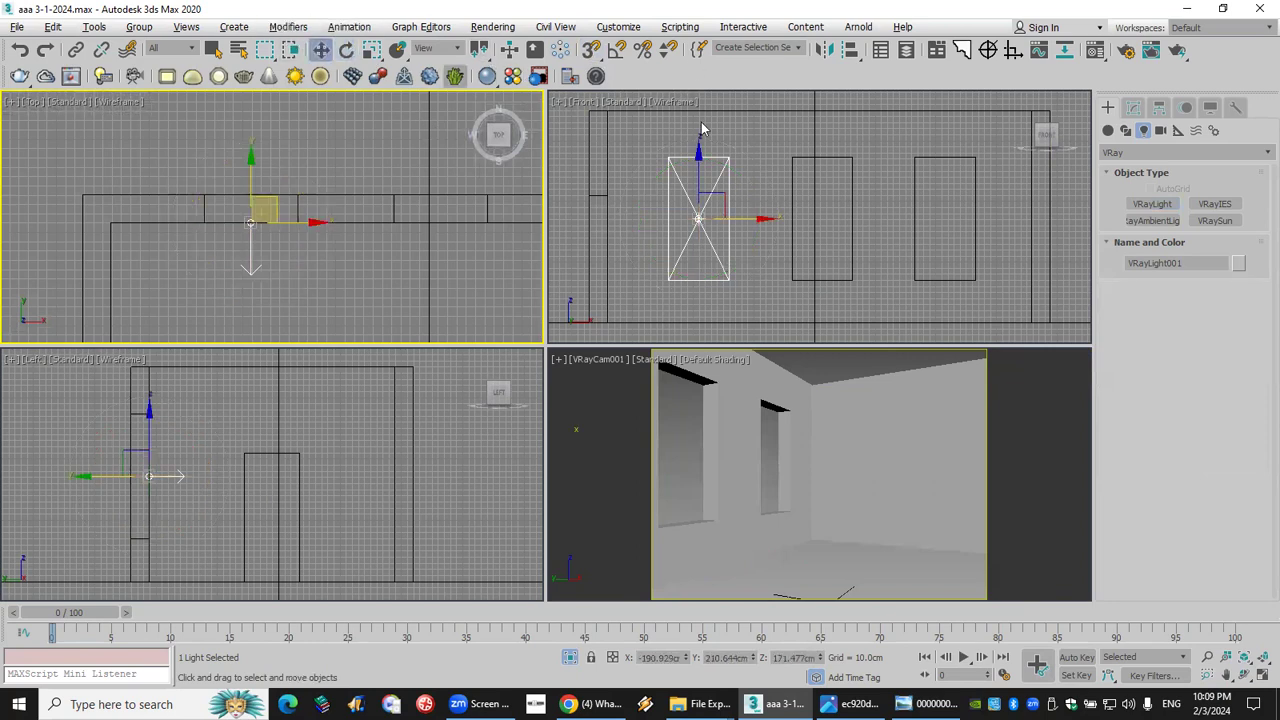
{"action": "left_click", "coordinate": [590, 51]}
{"action": "right_click", "coordinate": [589, 54]}
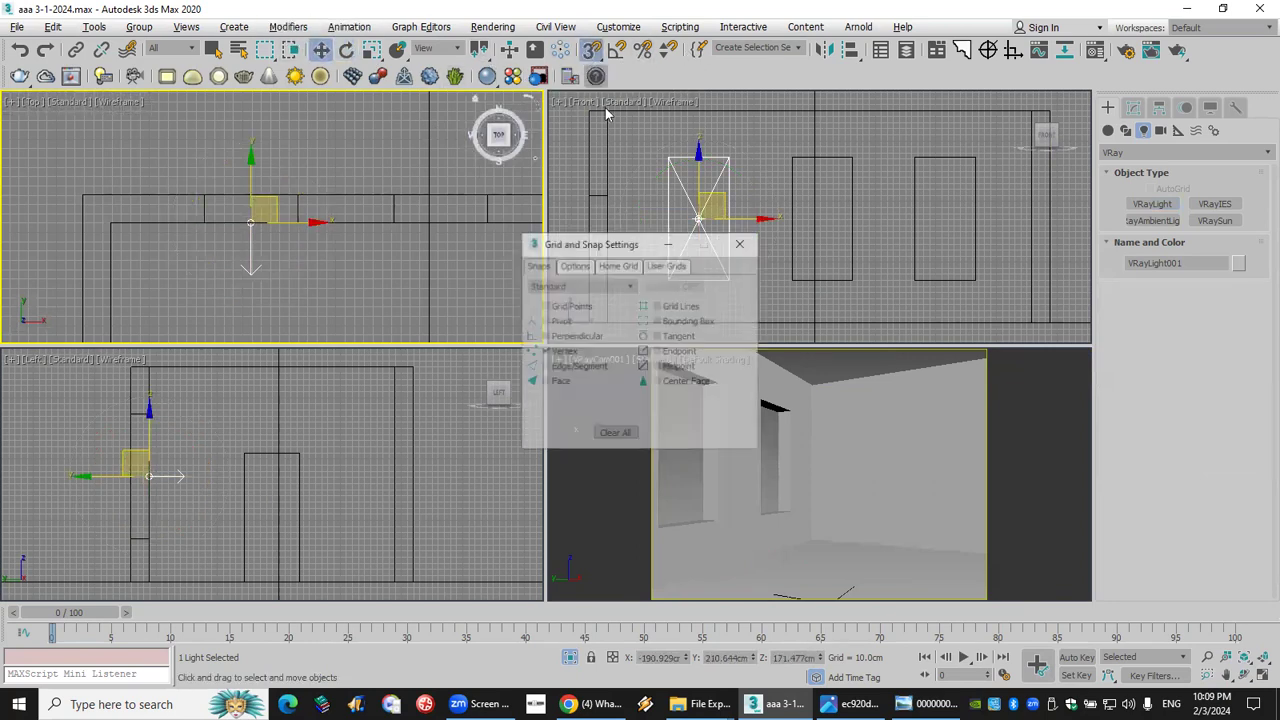
{"action": "left_click", "coordinate": [741, 242]}
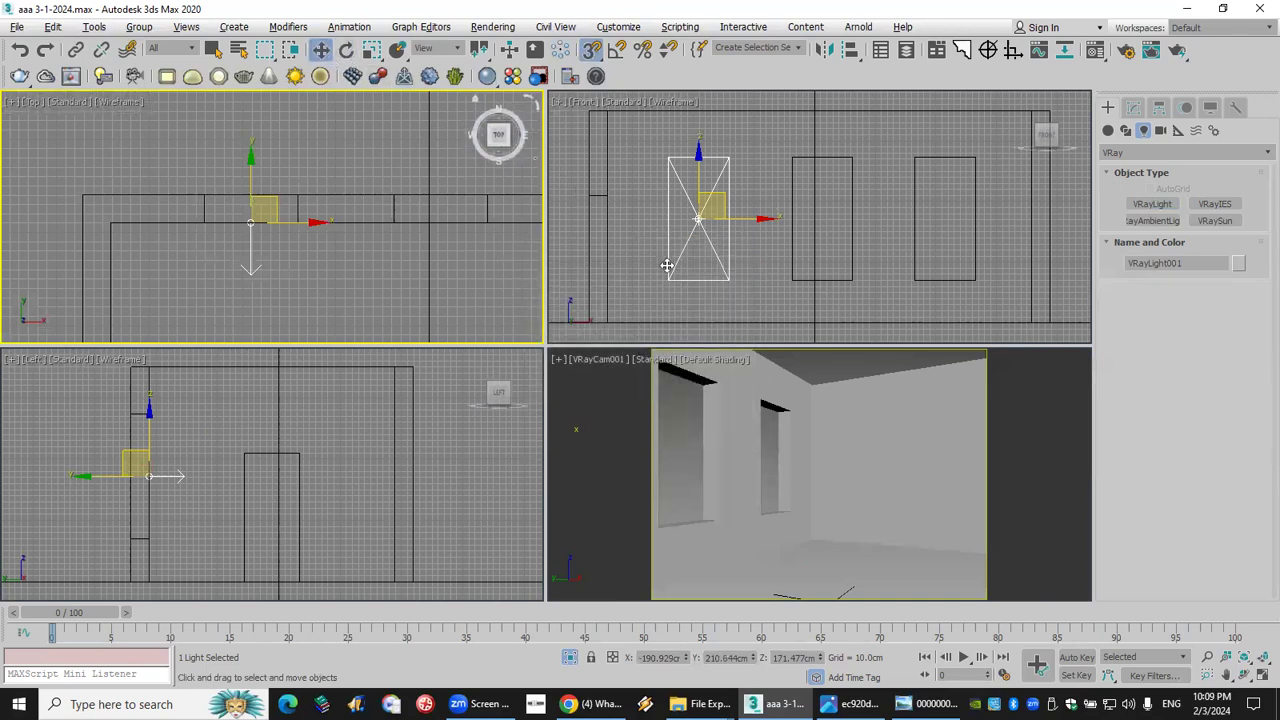
{"action": "left_click", "coordinate": [694, 320]}
{"action": "mouse_move", "coordinate": [668, 280]}
{"action": "left_mouse_down", "text": "shift"}
{"action": "mouse_move", "coordinate": [794, 300]}
{"action": "mouse_move", "coordinate": [792, 280]}
{"action": "left_mouse_up", "text": "shift"}
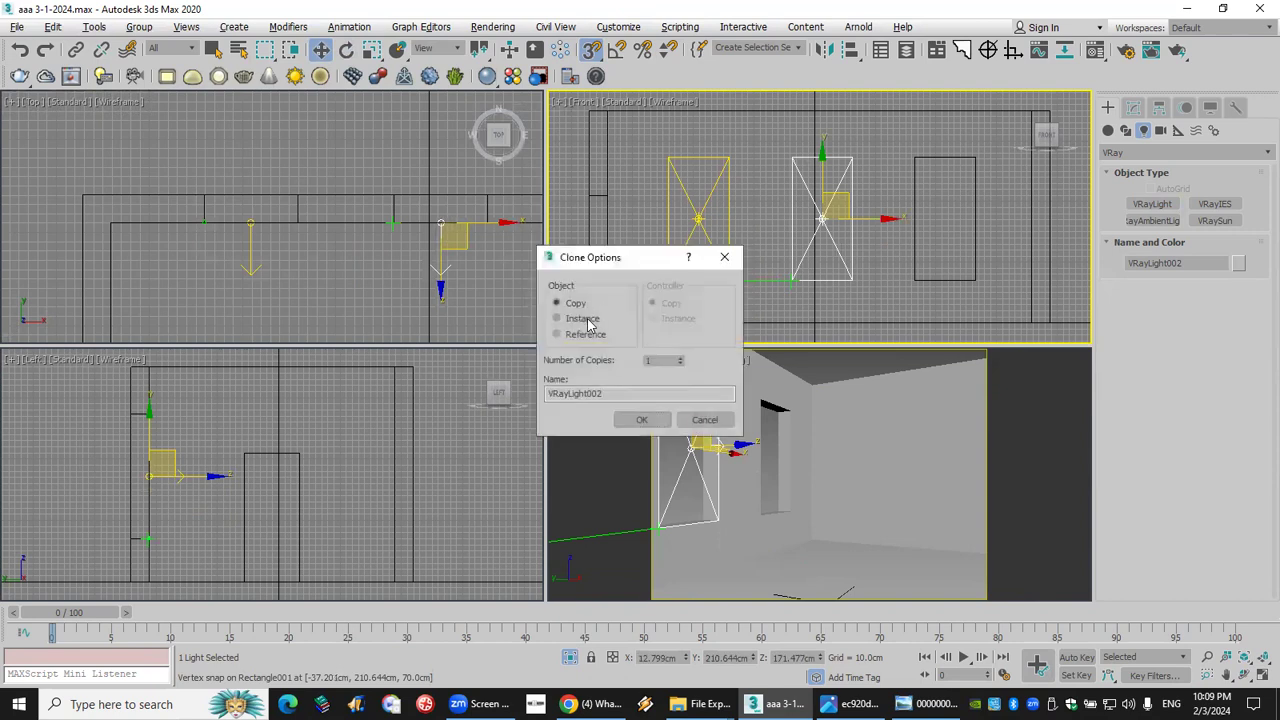
Confirm the middle-window copy, then instance the light onto the right window and activate the camera view.
{"action": "left_click", "coordinate": [655, 418]}
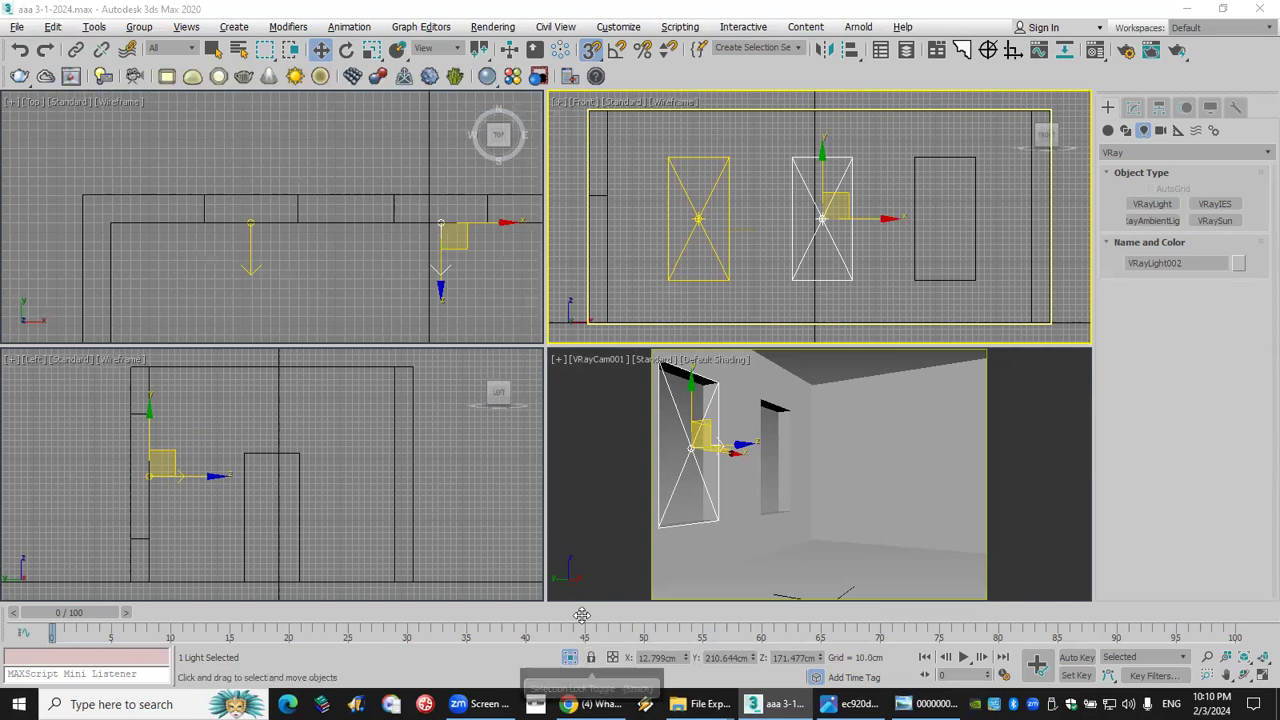
{"action": "key", "text": "space"}
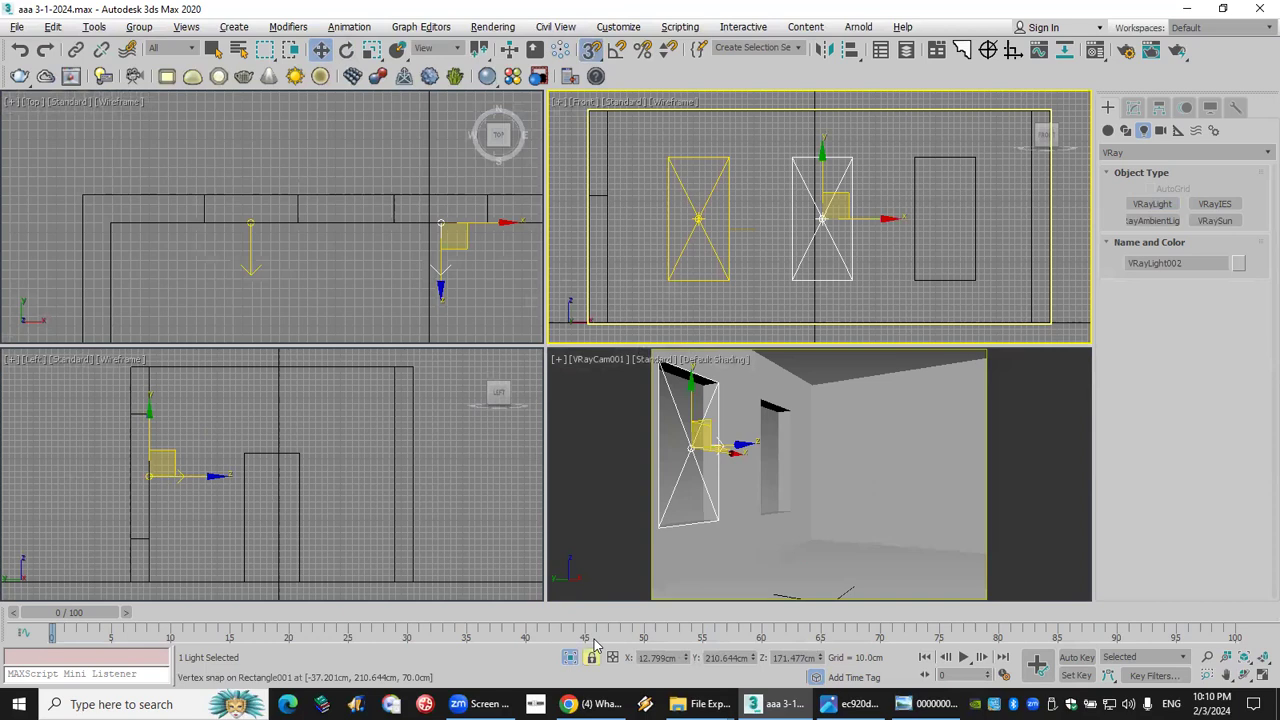
{"action": "mouse_move", "coordinate": [794, 297]}
{"action": "left_mouse_down", "text": "shift"}
{"action": "mouse_move", "coordinate": [897, 357]}
{"action": "mouse_move", "coordinate": [934, 303]}
{"action": "mouse_move", "coordinate": [916, 282]}
{"action": "left_mouse_up", "text": "shift"}
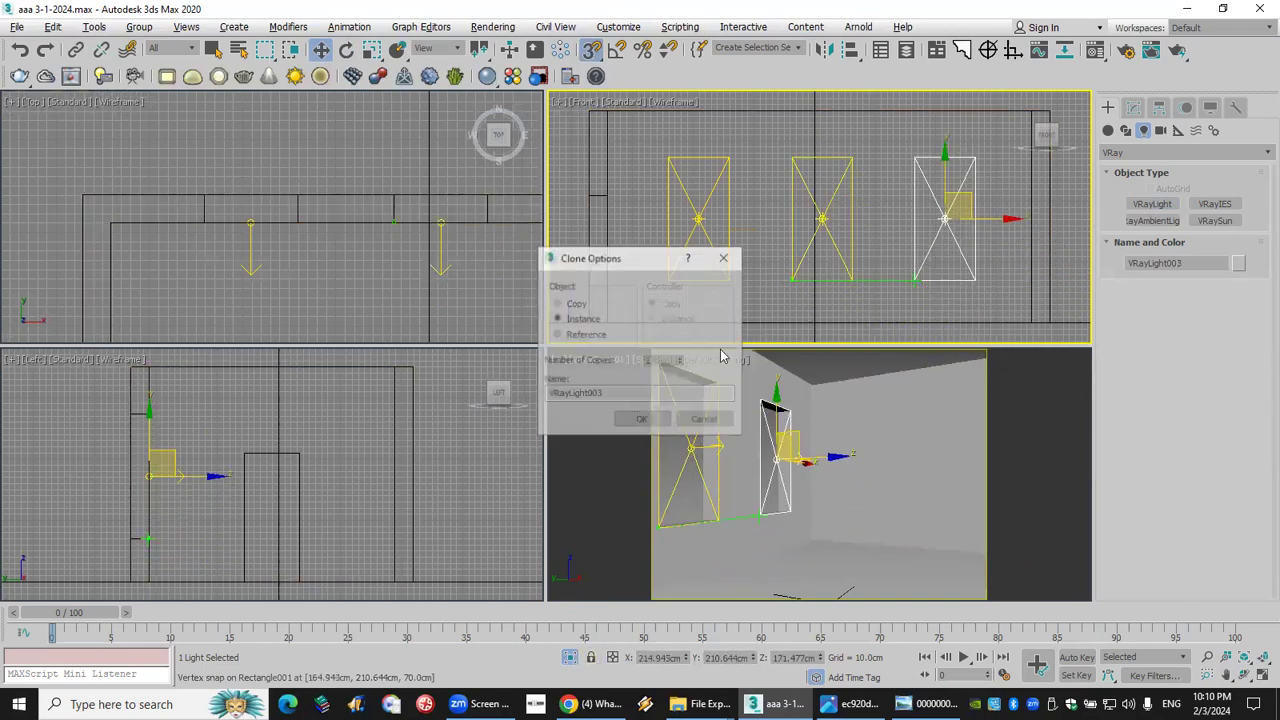
{"action": "left_click", "coordinate": [641, 418]}
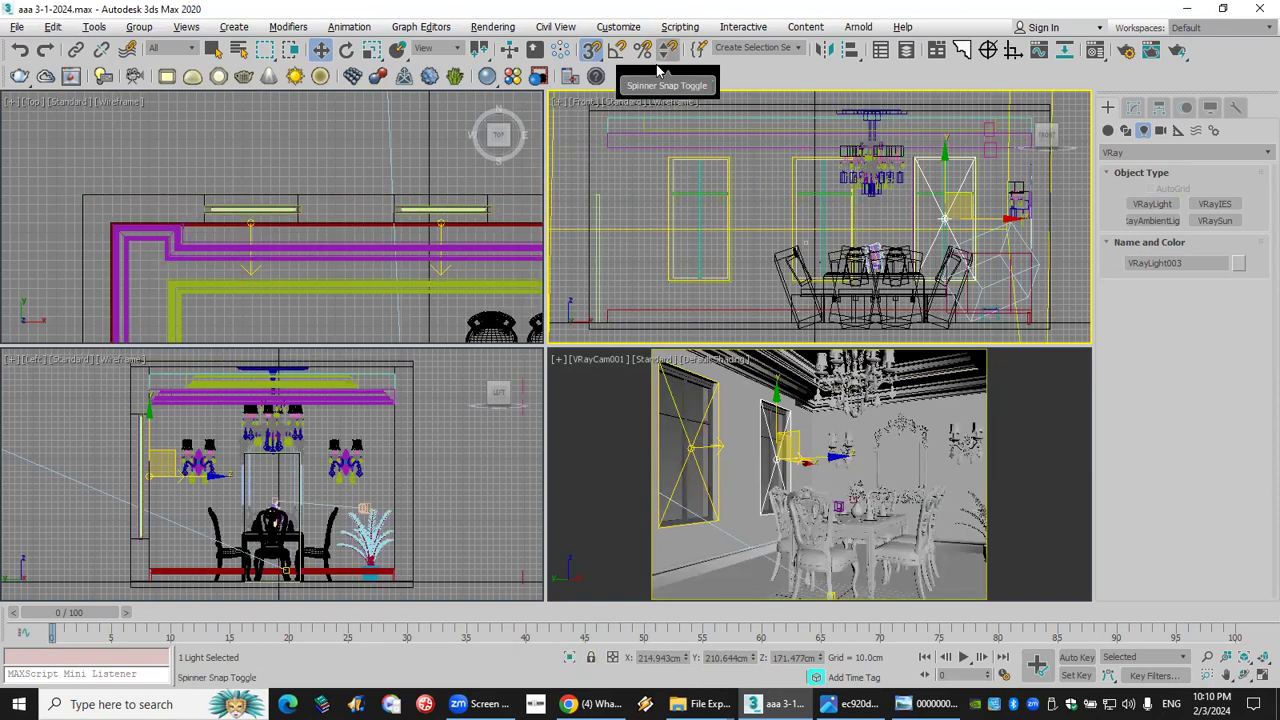
{"action": "left_click", "coordinate": [600, 580]}
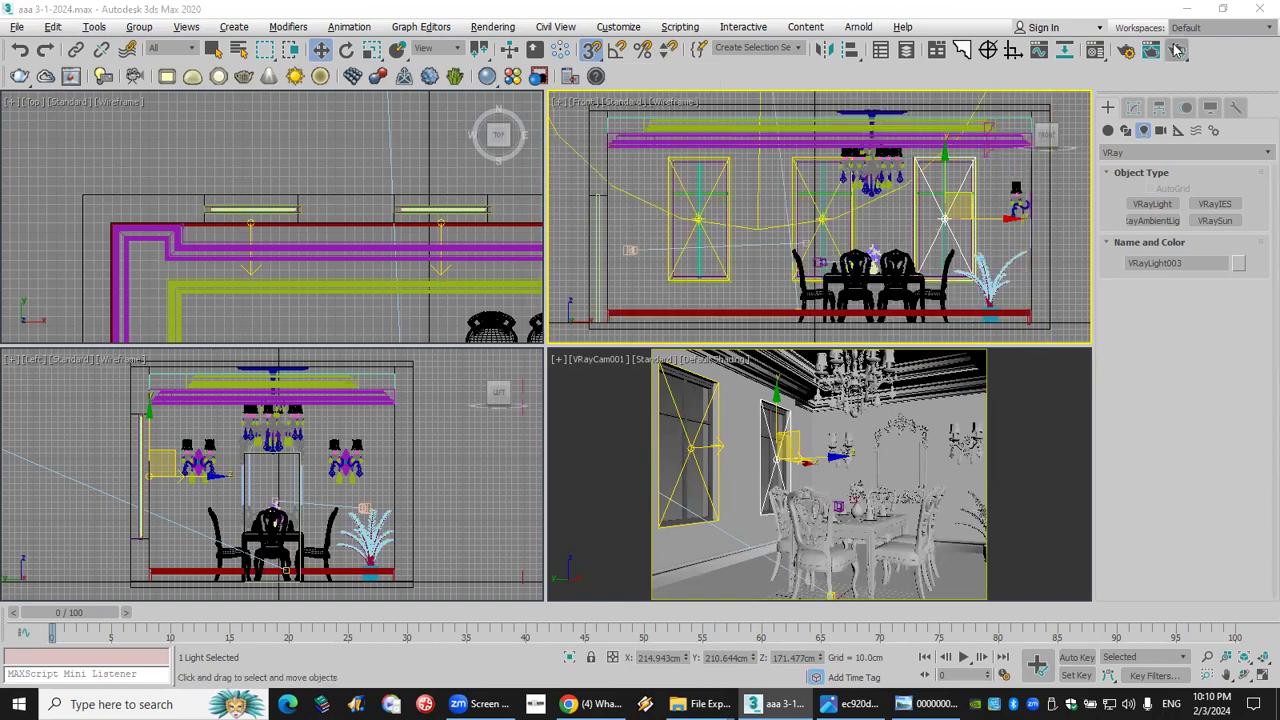
Render a test image of the dining room and close the render windows.
{"action": "left_click", "coordinate": [1176, 50]}
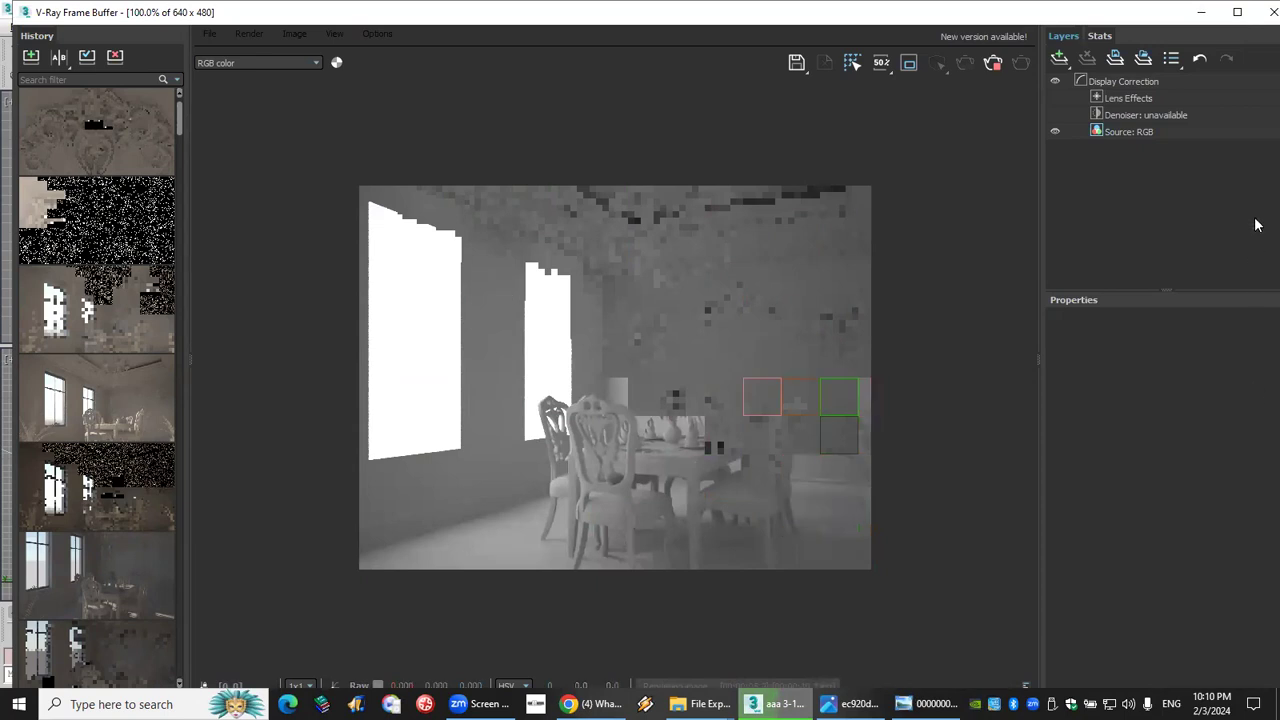
{"action": "left_click", "coordinate": [1264, 13]}
{"action": "left_click", "coordinate": [827, 127]}
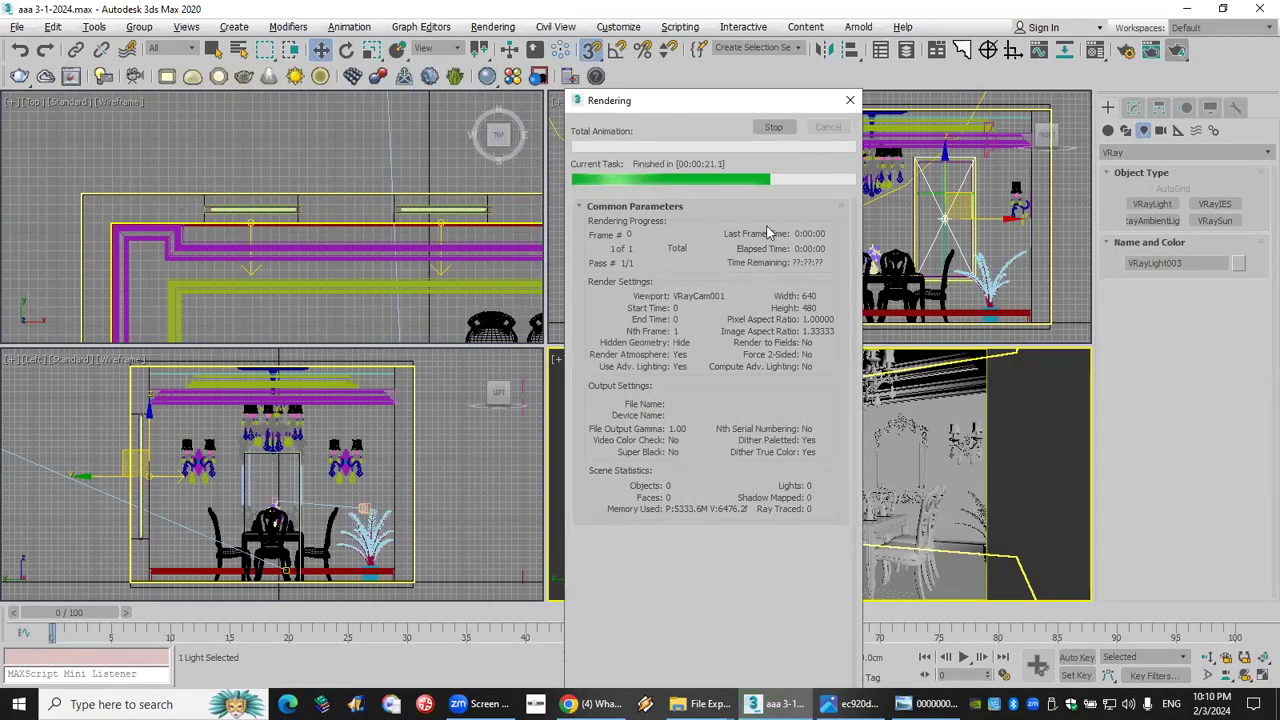
Enable Invisible in VRayLight002's Options rollout and render the camera view again.
{"action": "left_click_drag", "start_coordinate": [666, 412], "coordinate": [690, 447]}
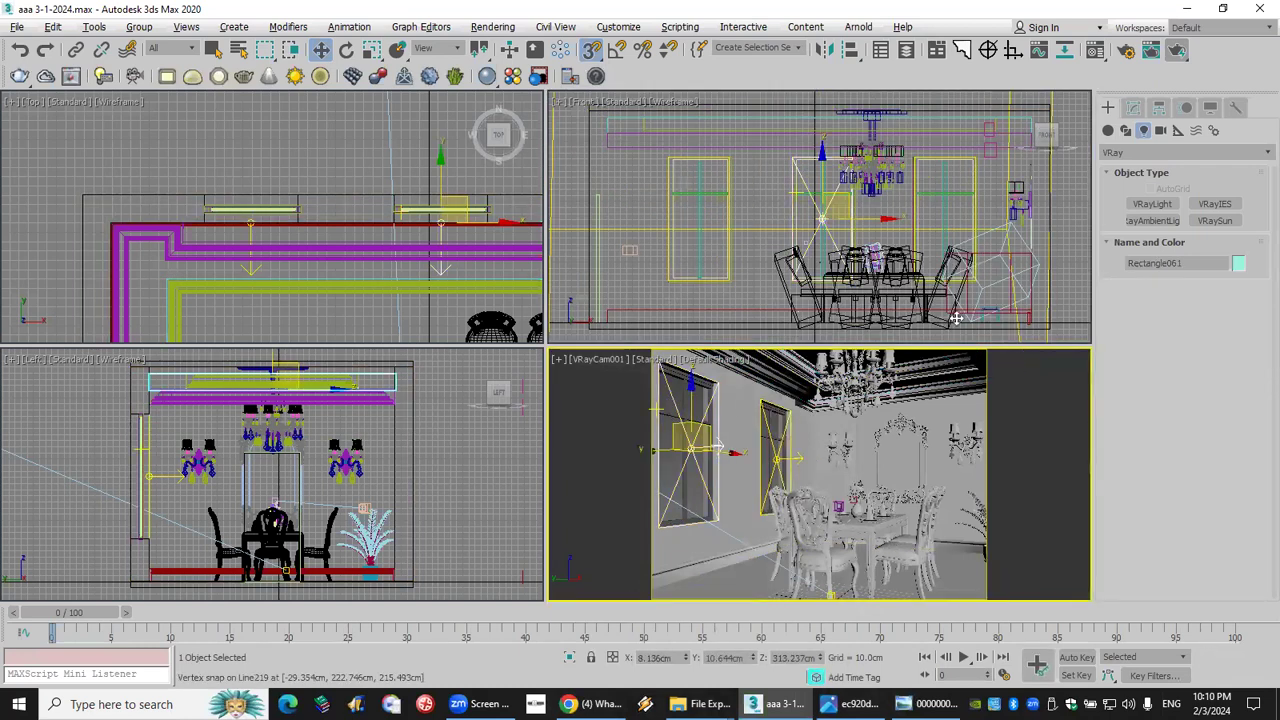
{"action": "left_click", "coordinate": [1133, 107]}
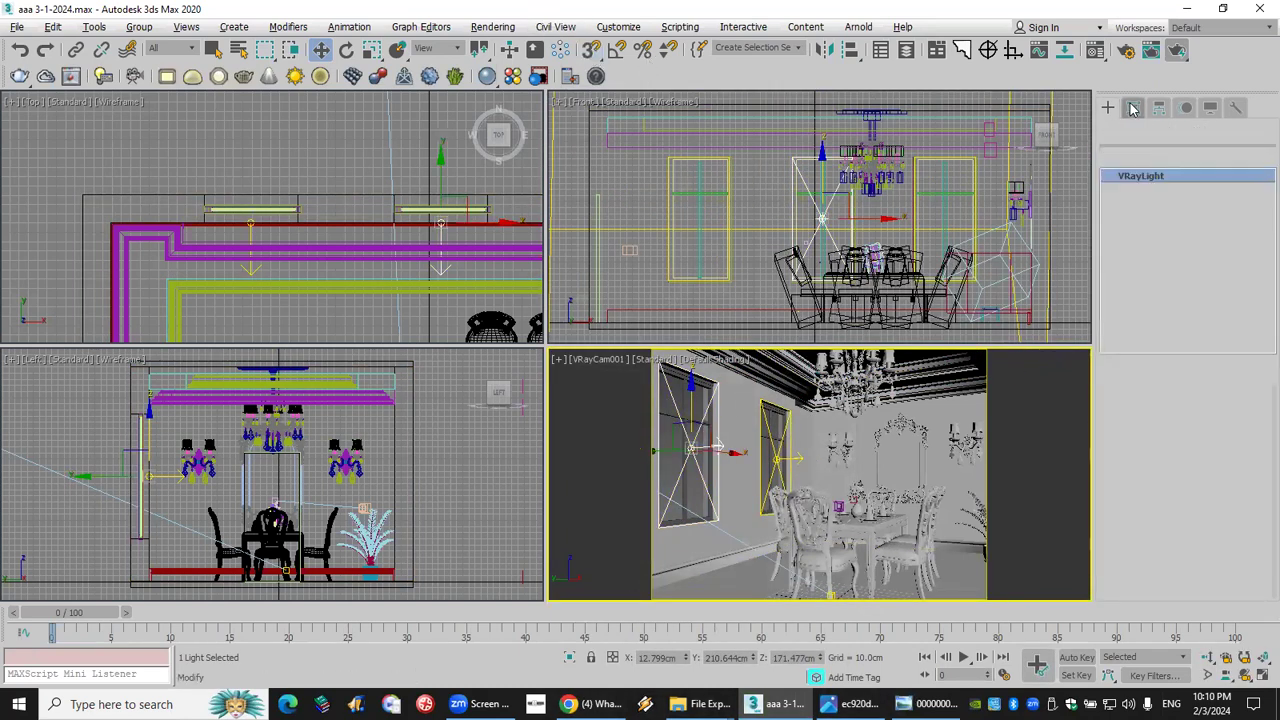
{"action": "scroll", "coordinate": [1128, 541], "scroll_direction": "down", "scroll_amount": 3}
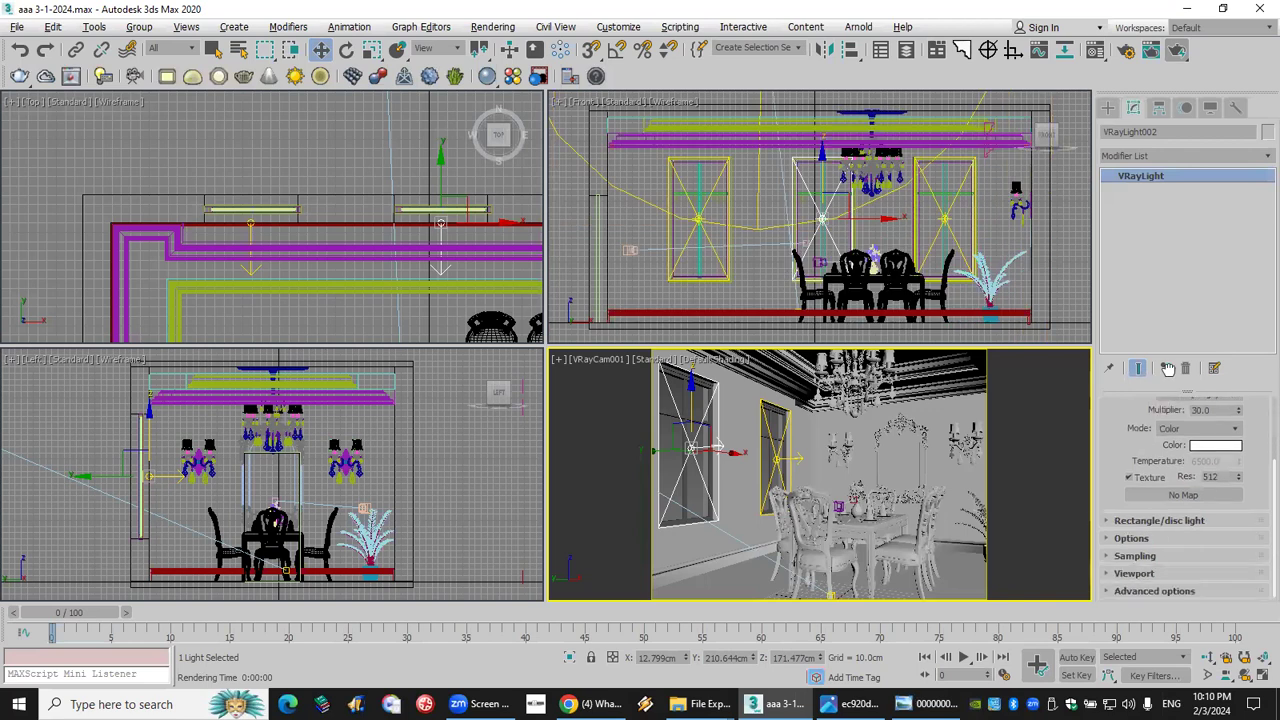
{"action": "left_click", "coordinate": [1169, 539]}
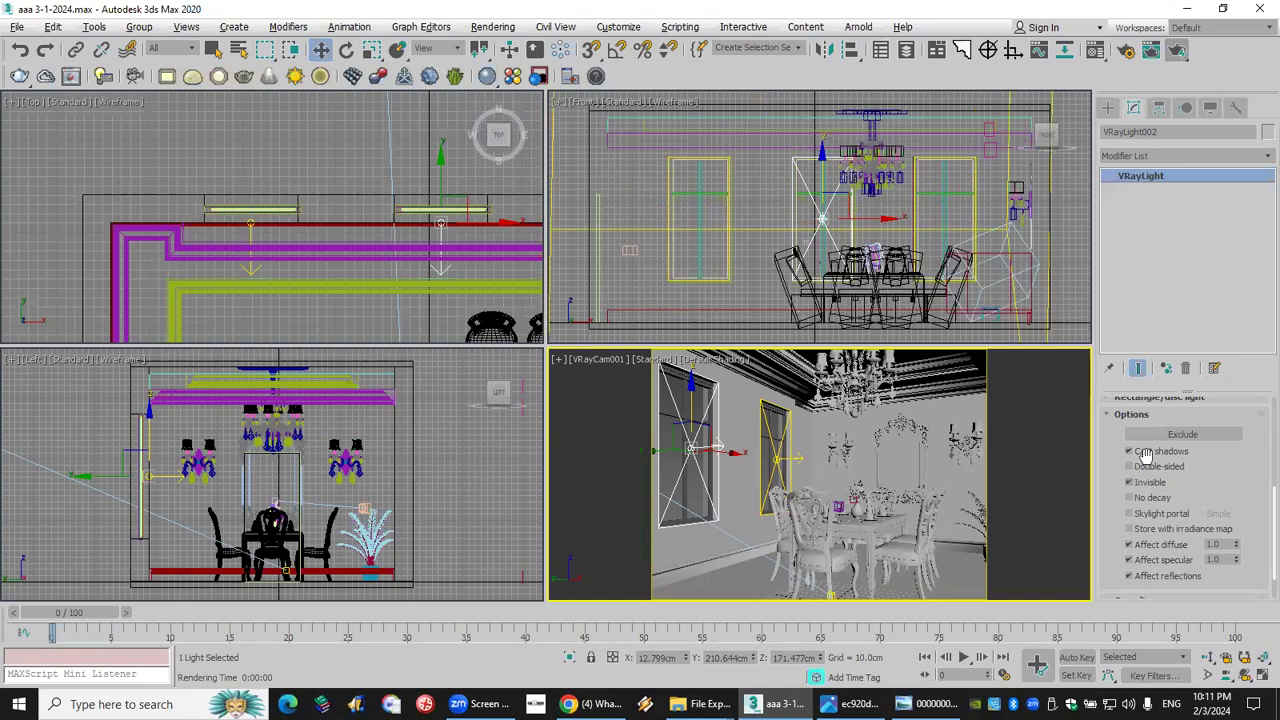
{"action": "left_click", "coordinate": [1179, 52]}
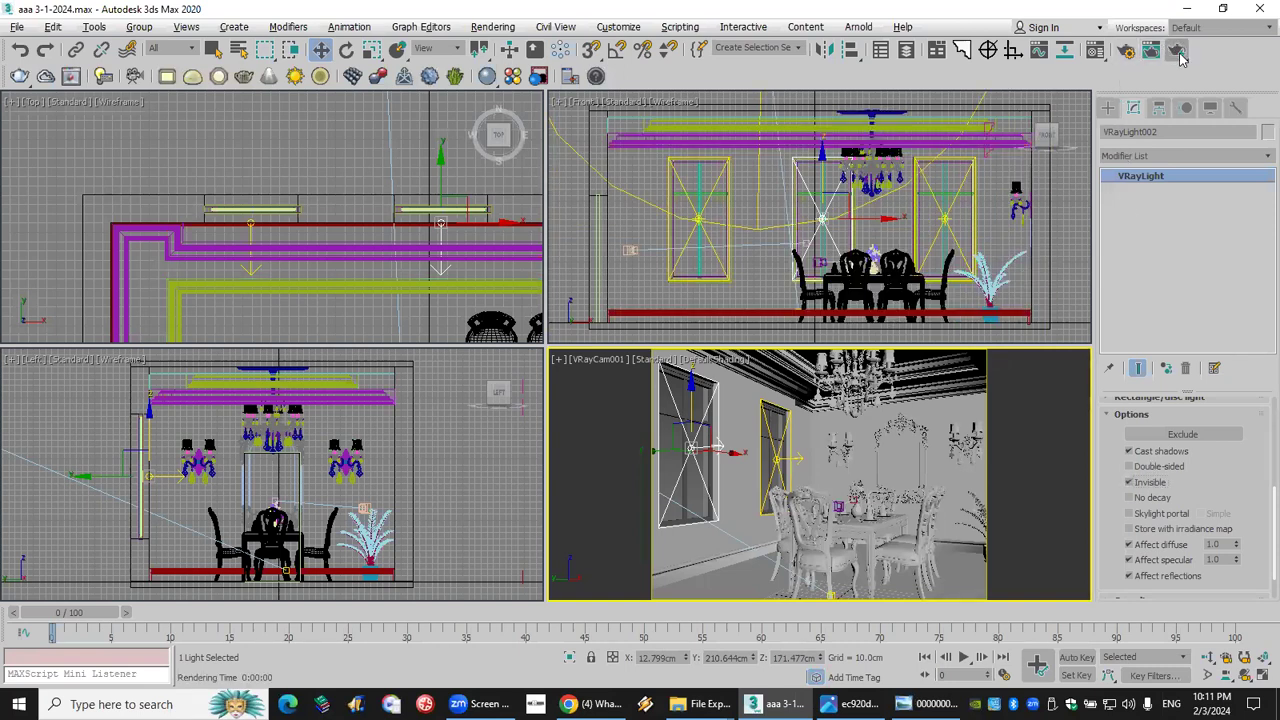
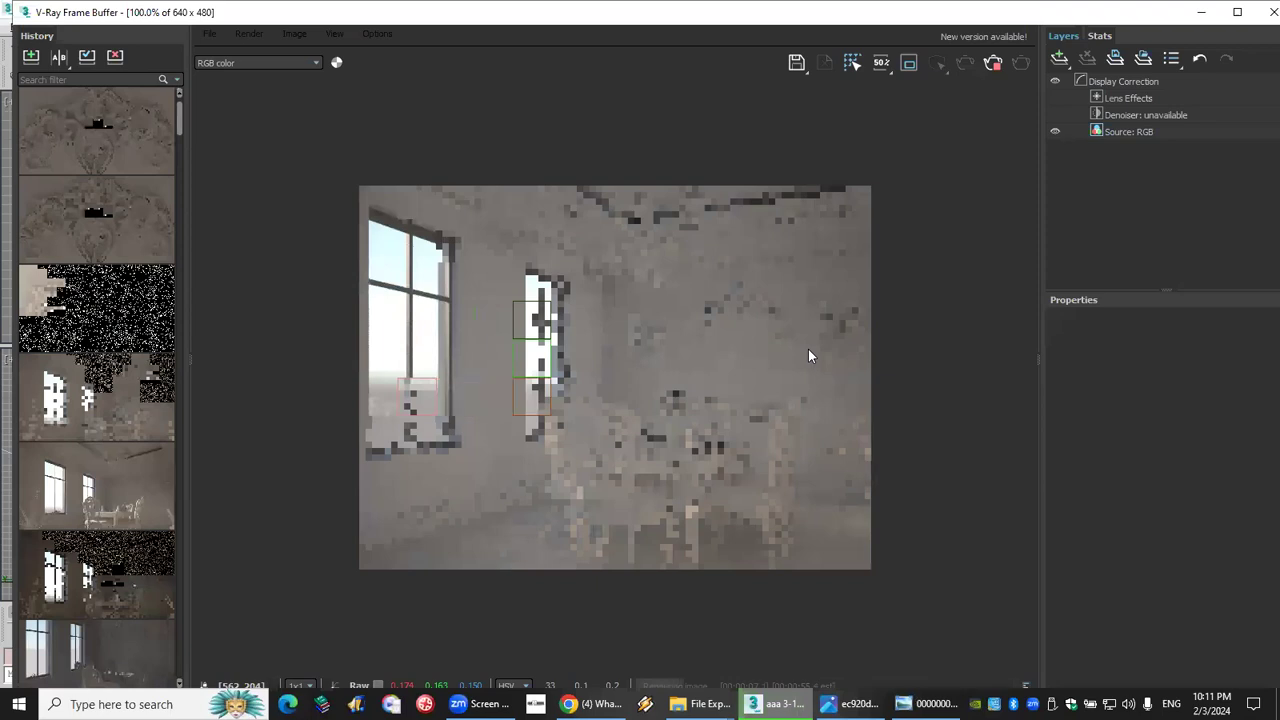
Close the frame buffer, cancel the test render and select VRayLight002.
{"action": "left_click", "coordinate": [1262, 12]}
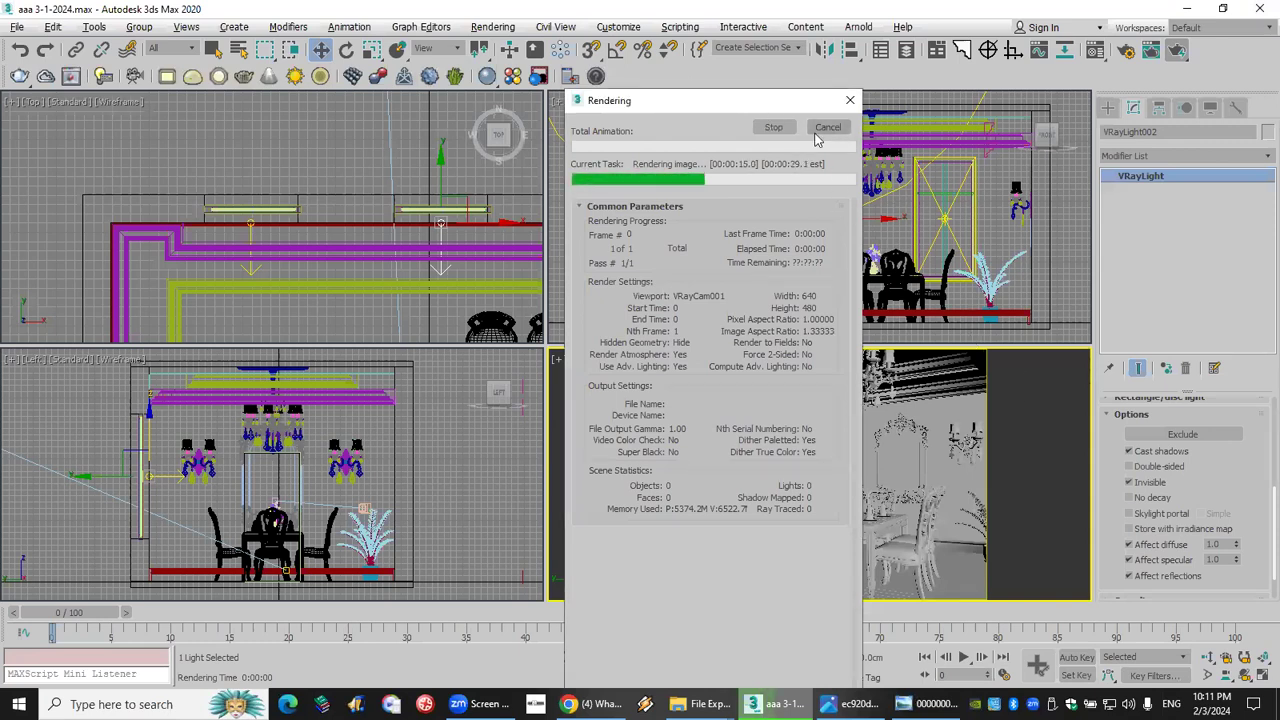
{"action": "left_click", "coordinate": [828, 128]}
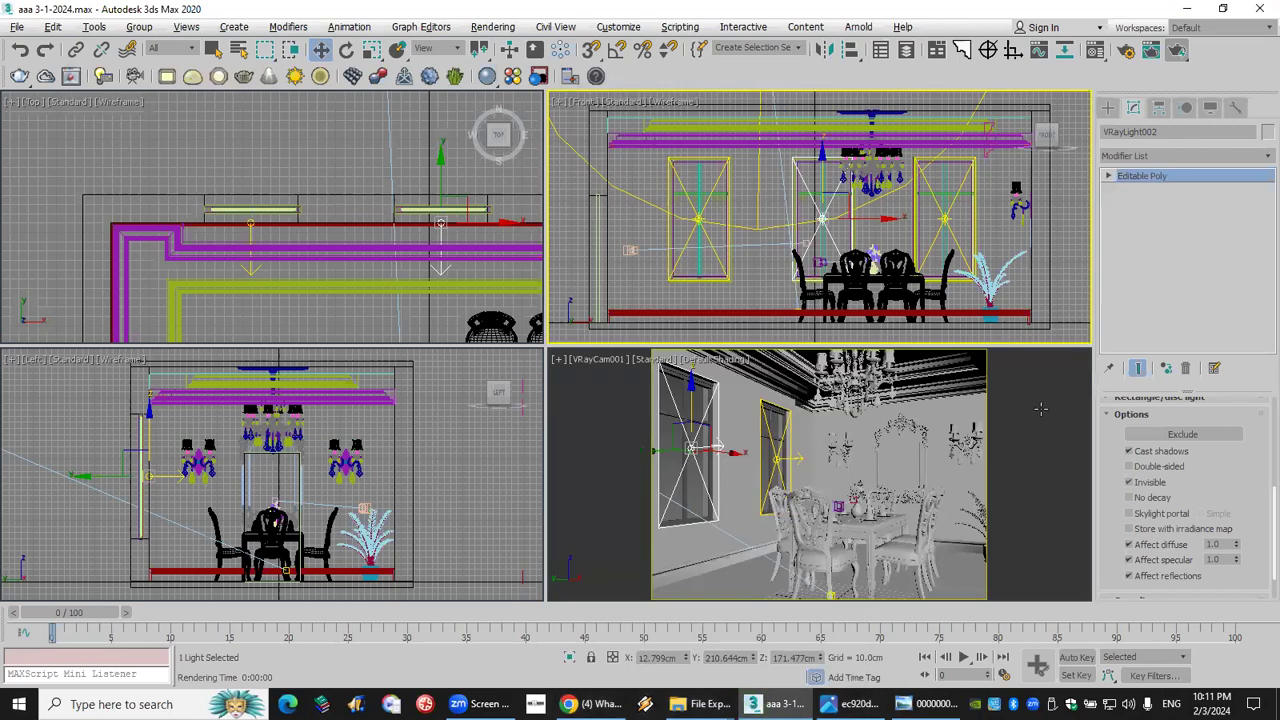
{"action": "left_click", "coordinate": [760, 409]}
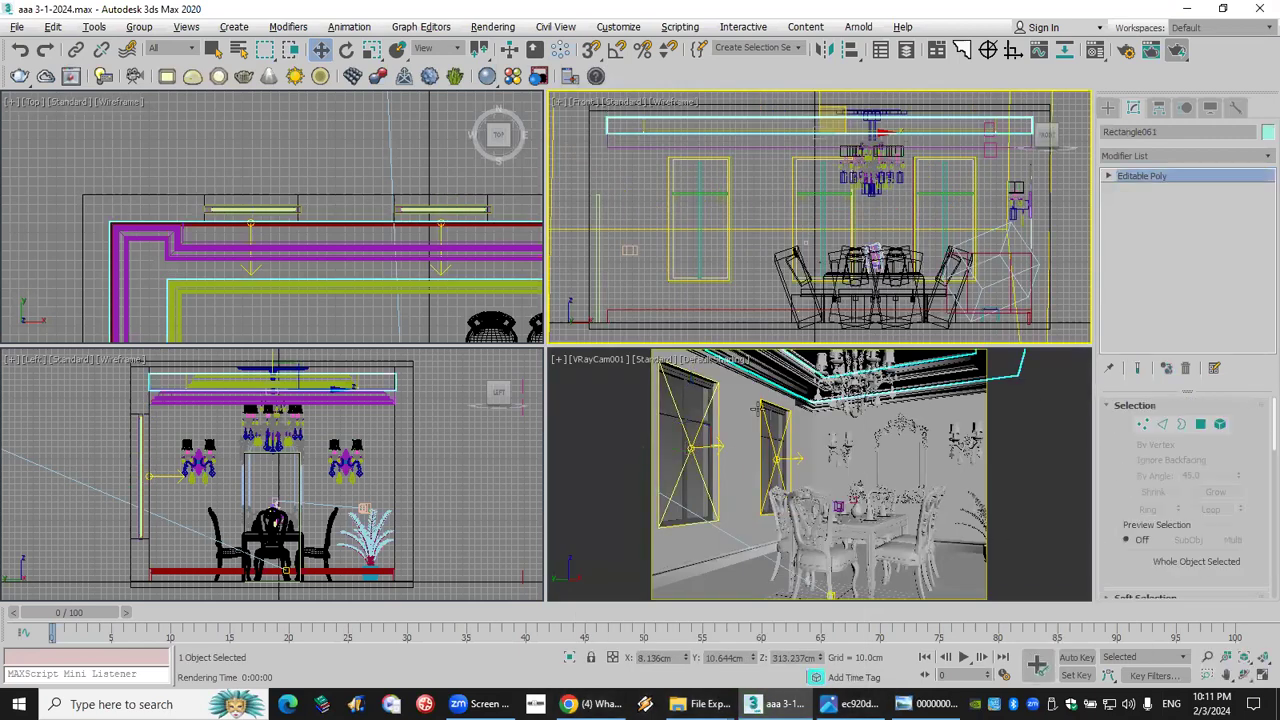
{"action": "left_click", "coordinate": [673, 398]}
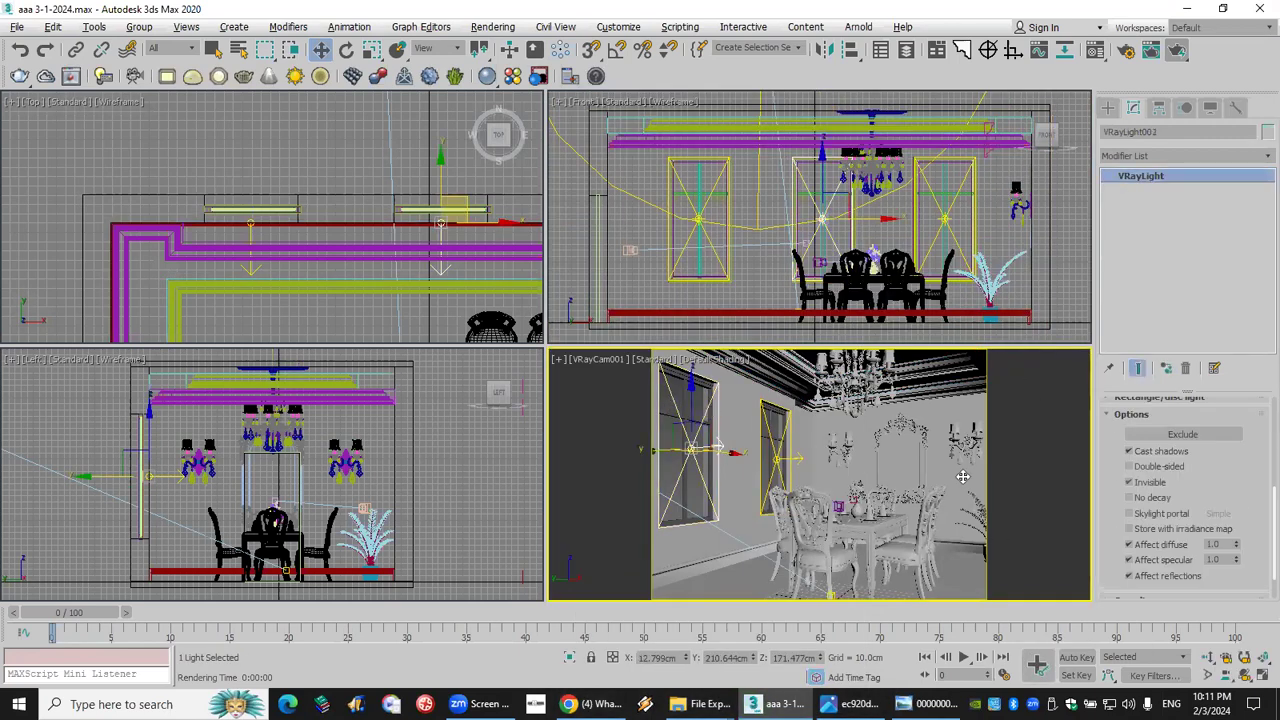
{"action": "scroll", "coordinate": [1115, 465], "scroll_direction": "up", "scroll_amount": 5}
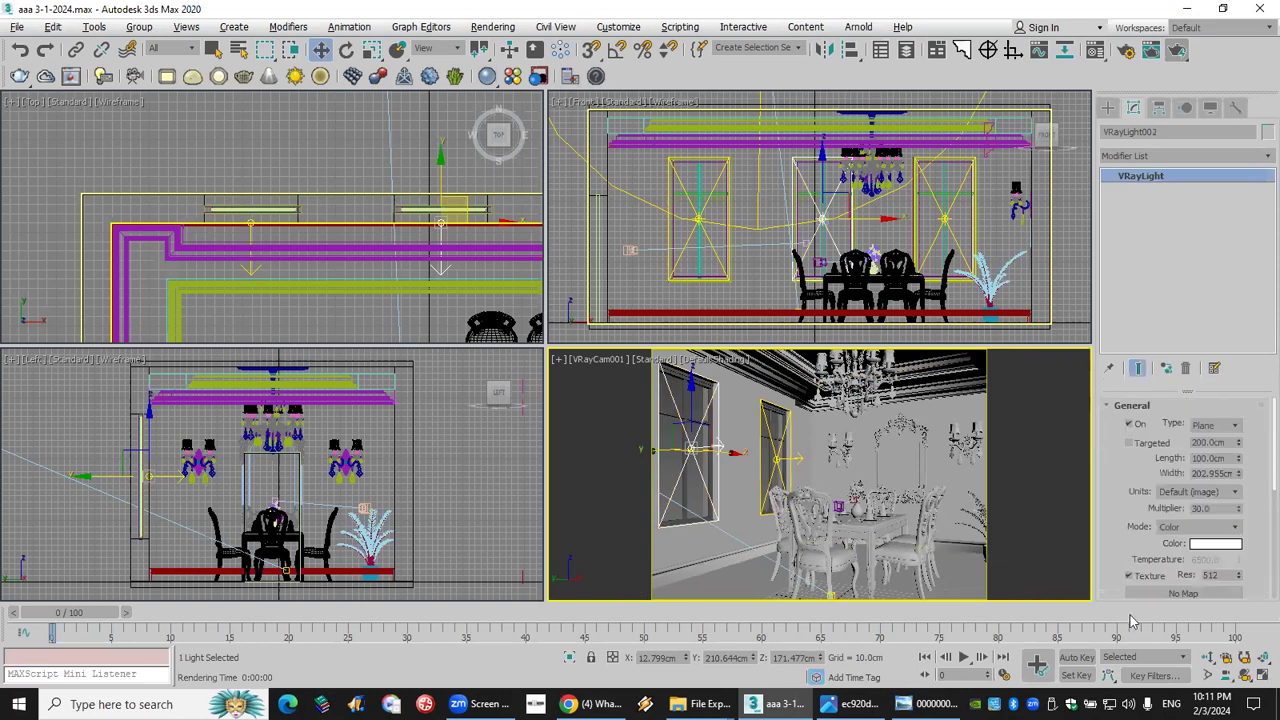
Review VRayLight002's General settings: targeting, length and multiplier 30.0, keeping Default (image) units.
{"action": "left_click", "coordinate": [1133, 425]}
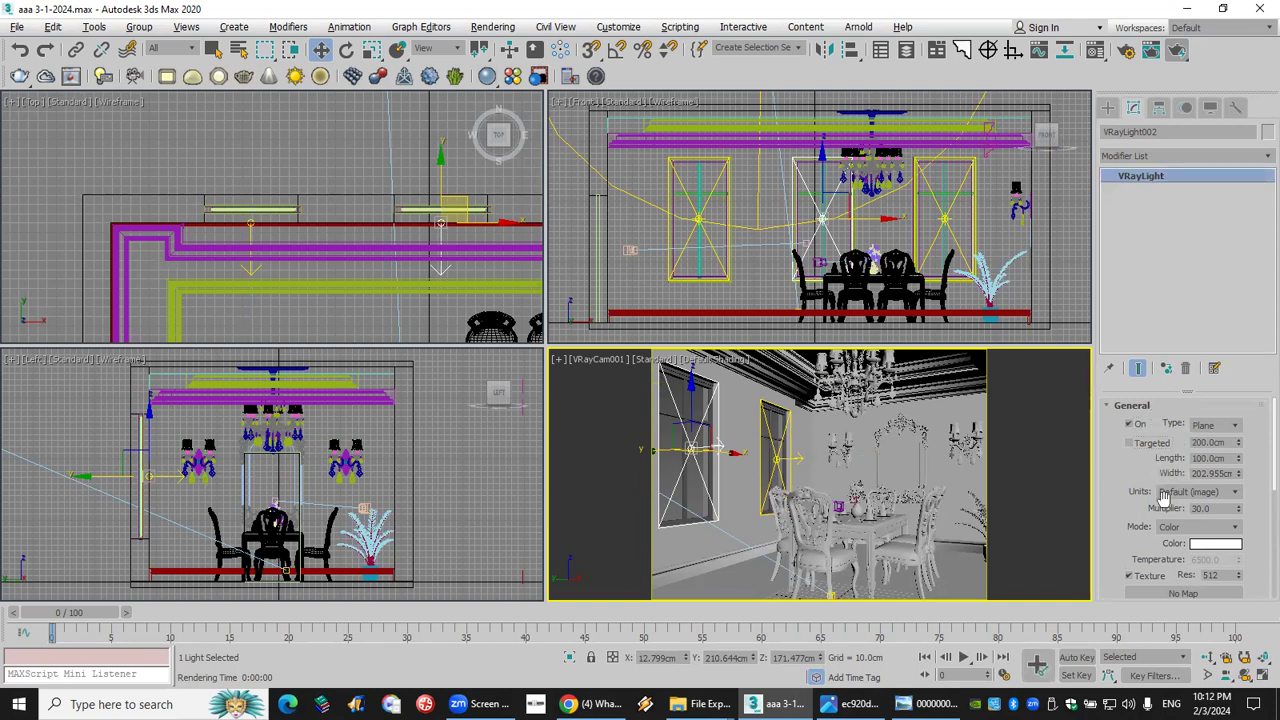
{"action": "left_click", "coordinate": [1153, 446]}
{"action": "left_click", "coordinate": [888, 468]}
{"action": "left_click", "coordinate": [1153, 443]}
{"action": "double_click", "coordinate": [1220, 442]}
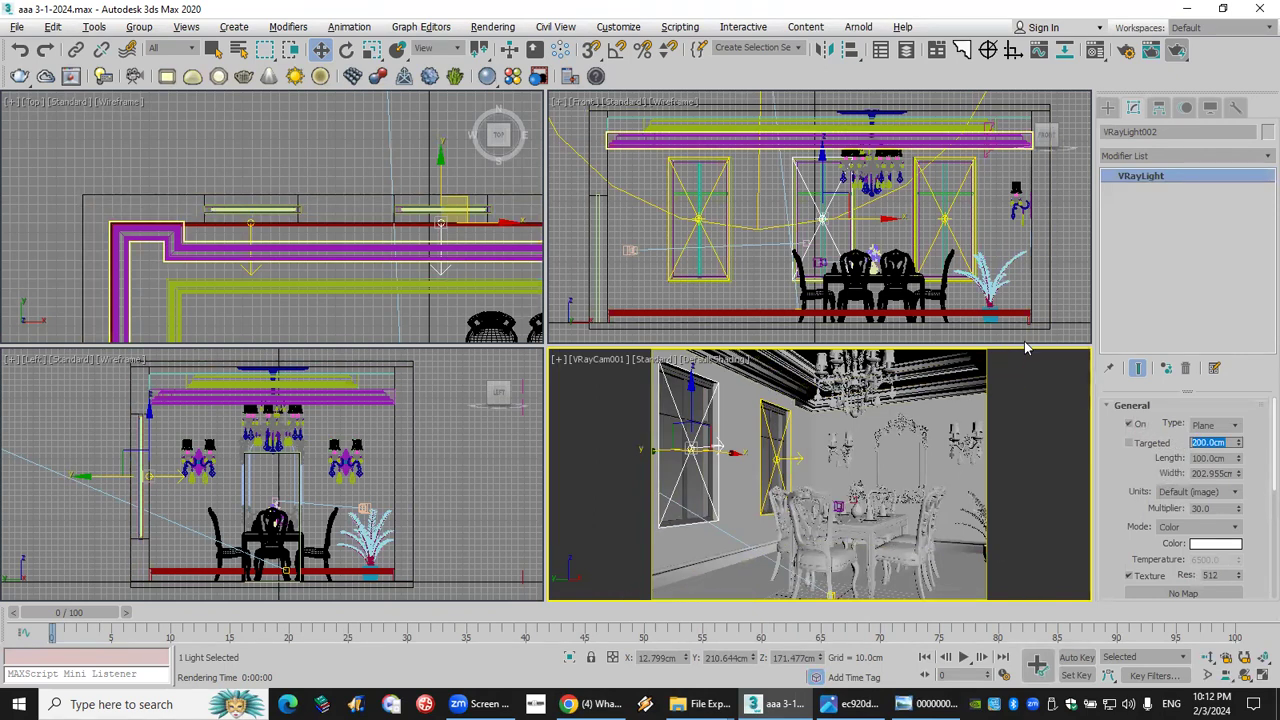
{"action": "double_click", "coordinate": [1218, 458]}
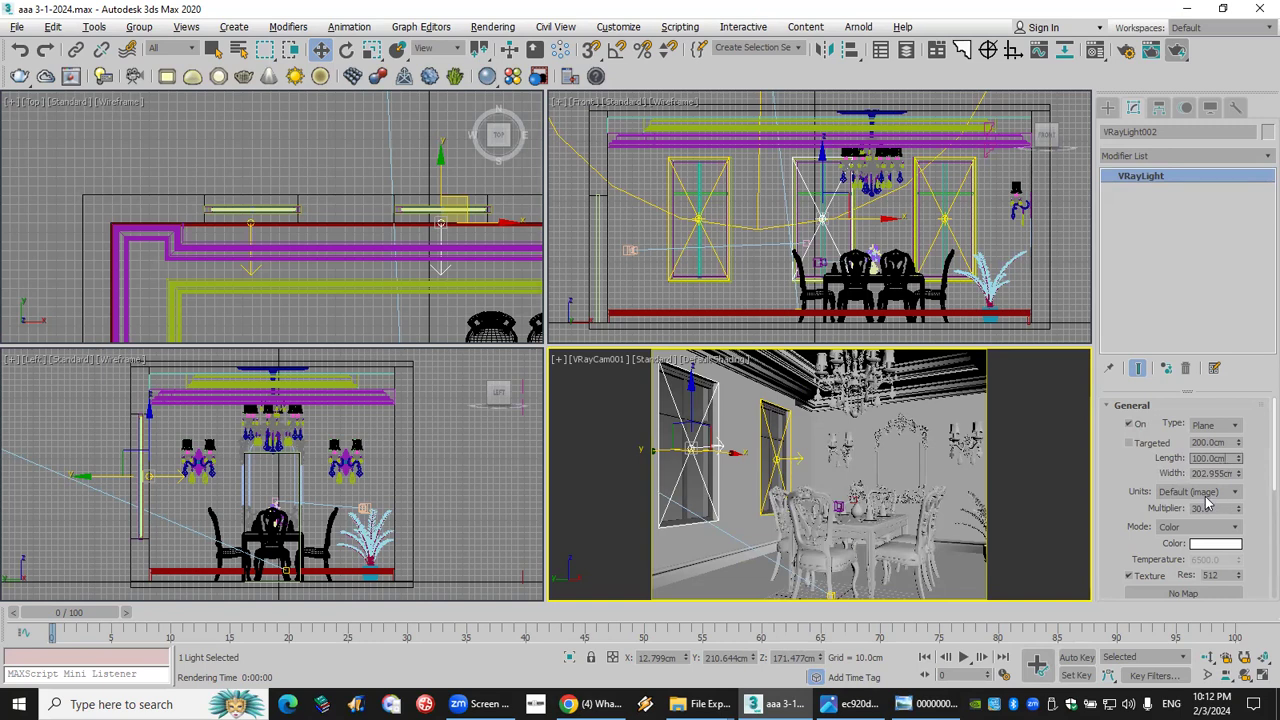
{"action": "double_click", "coordinate": [1216, 510]}
{"action": "left_click", "coordinate": [1233, 492]}
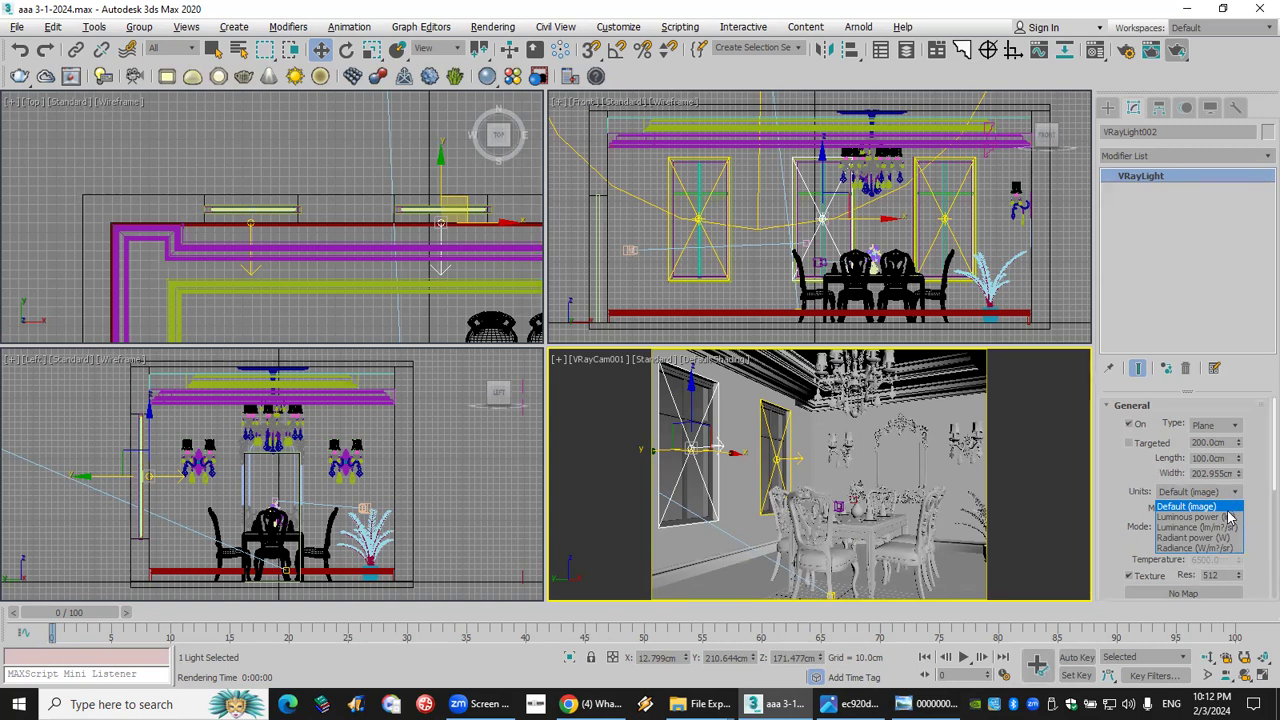
{"action": "left_click", "coordinate": [1228, 507]}
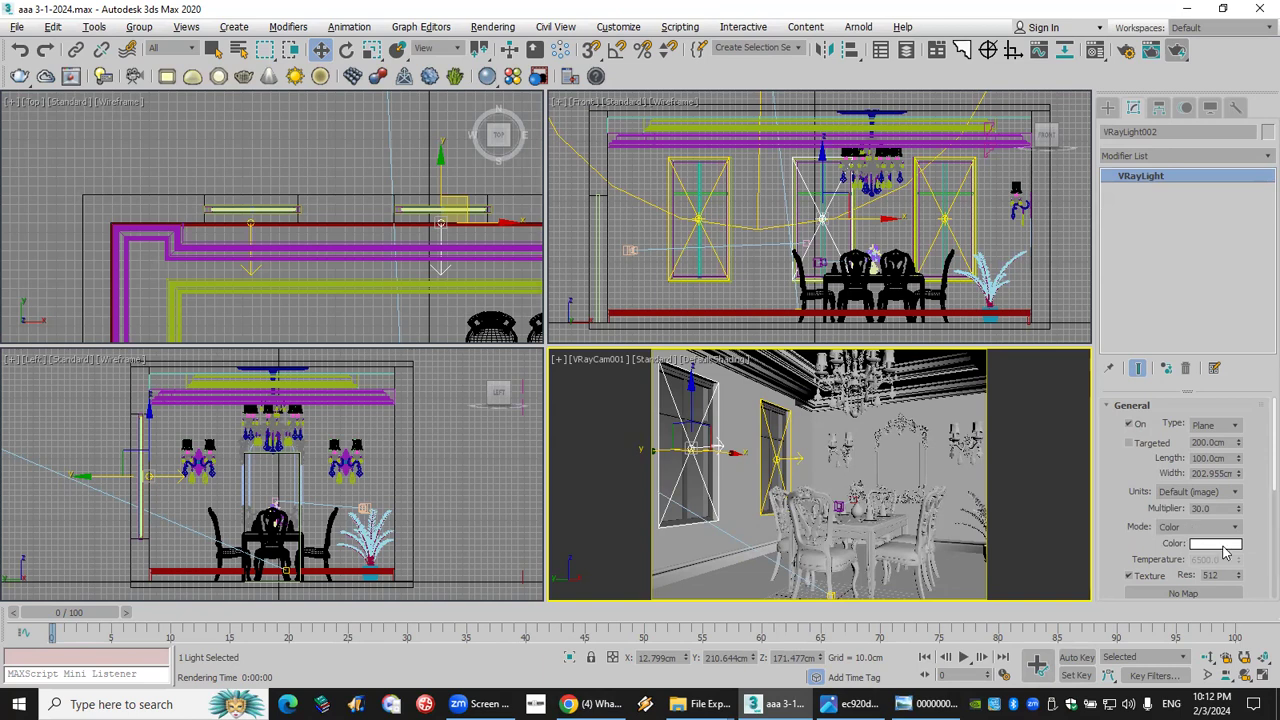
Tint VRayLight002 light peach, then switch its colour mode to Temperature at 6500.0.
{"action": "left_click", "coordinate": [1220, 544]}
{"action": "left_click_drag", "start_coordinate": [326, 224], "coordinate": [337, 104]}
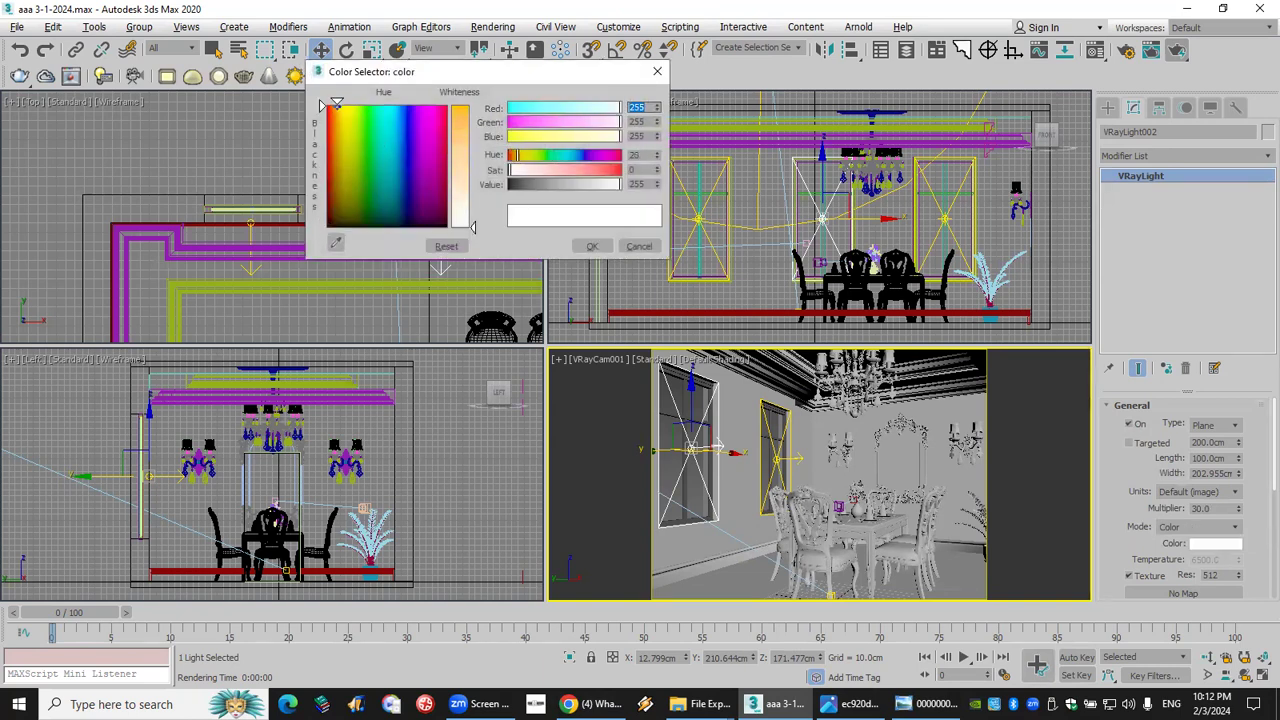
{"action": "left_click", "coordinate": [459, 174]}
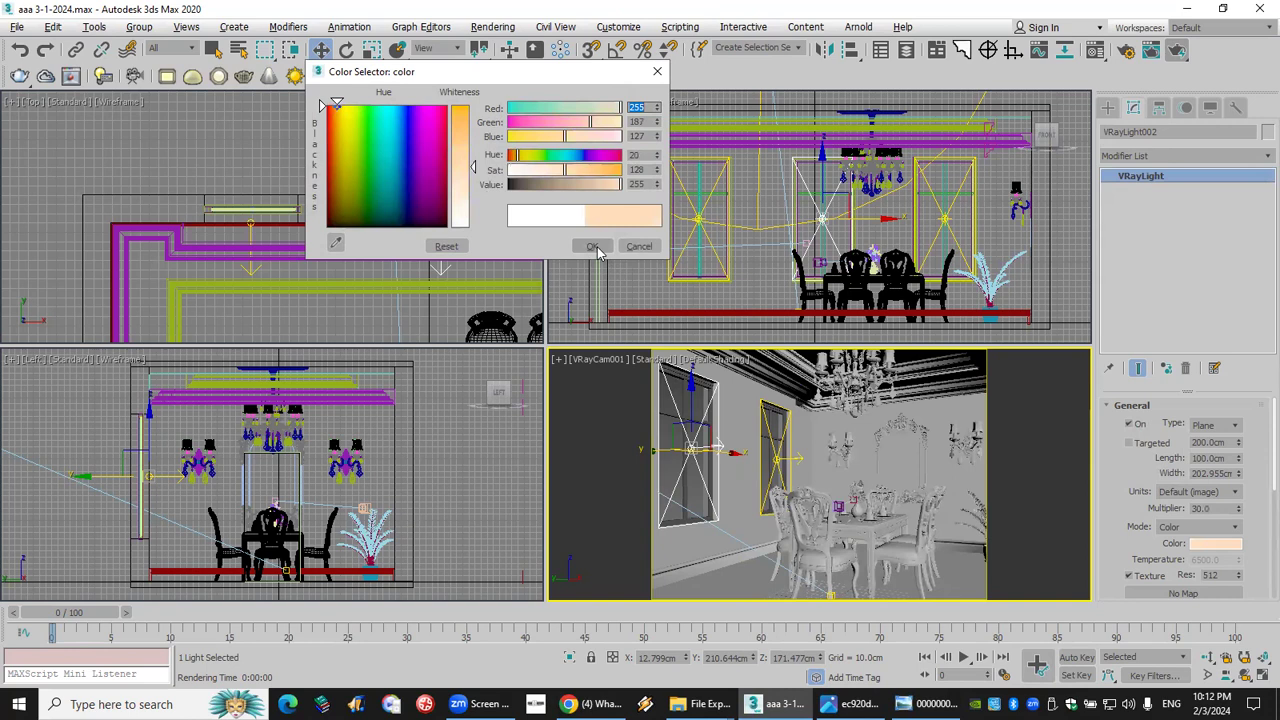
{"action": "left_click", "coordinate": [592, 246]}
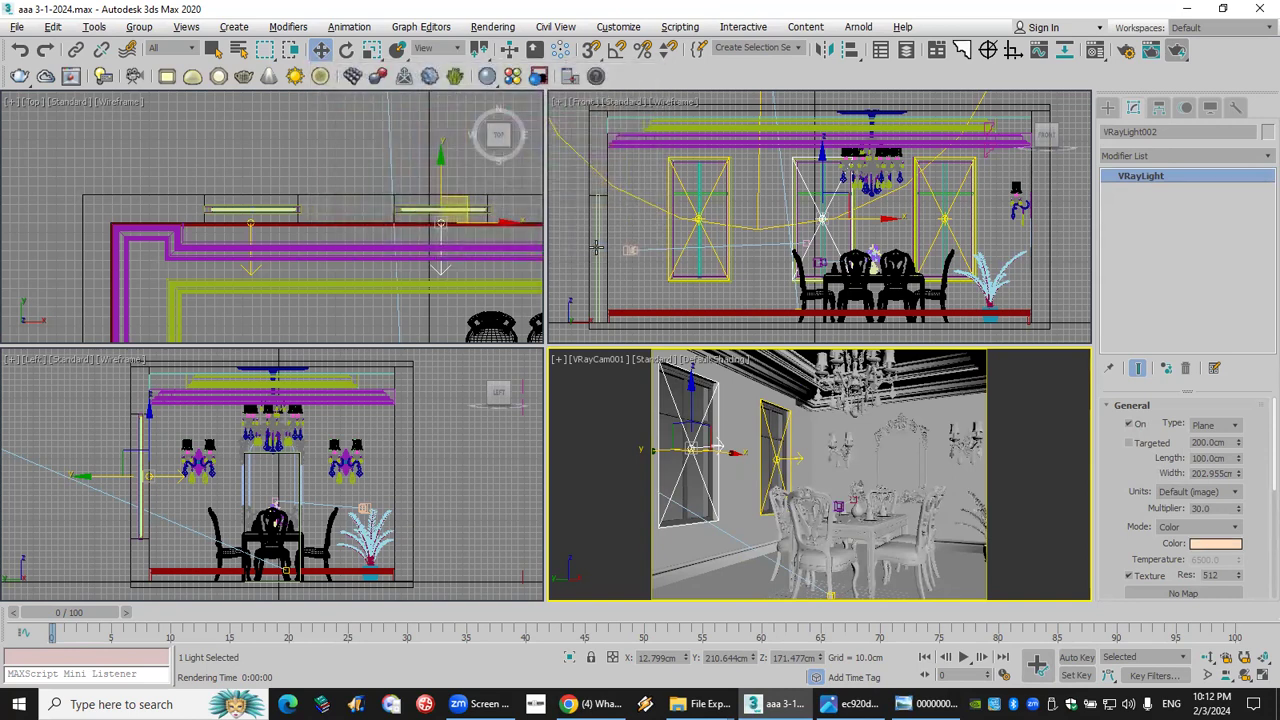
{"action": "left_click", "coordinate": [1203, 527]}
{"action": "left_click", "coordinate": [1207, 555]}
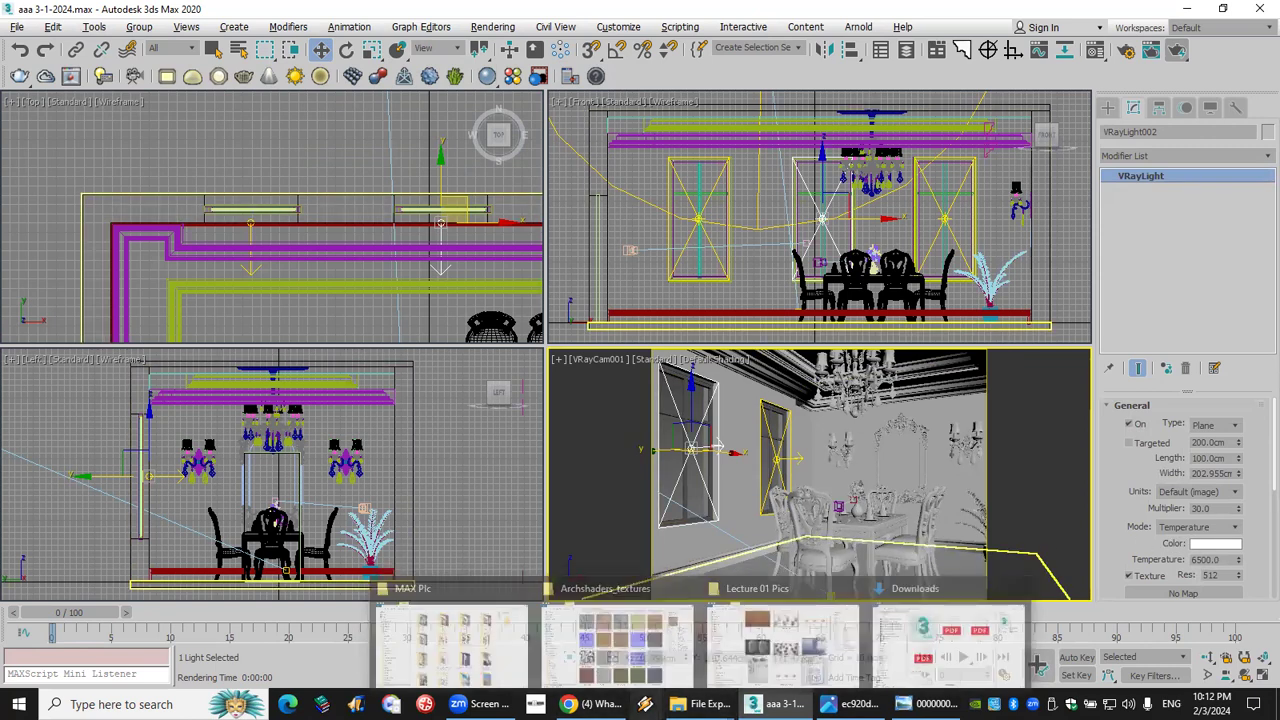
{"action": "mouse_move", "coordinate": [590, 704]}
{"action": "mouse_move", "coordinate": [700, 704]}
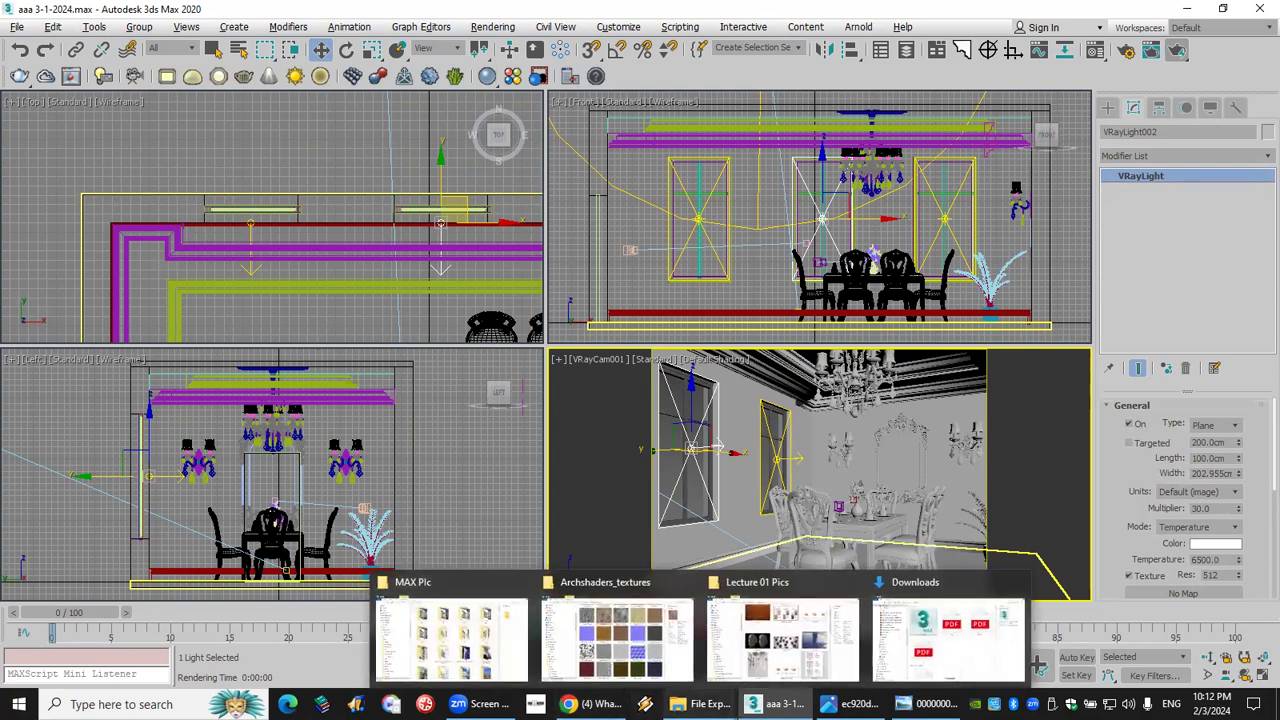
In Chrome, change the Google image search from 'color depth' to 'color temperature'.
{"action": "left_click", "coordinate": [590, 704]}
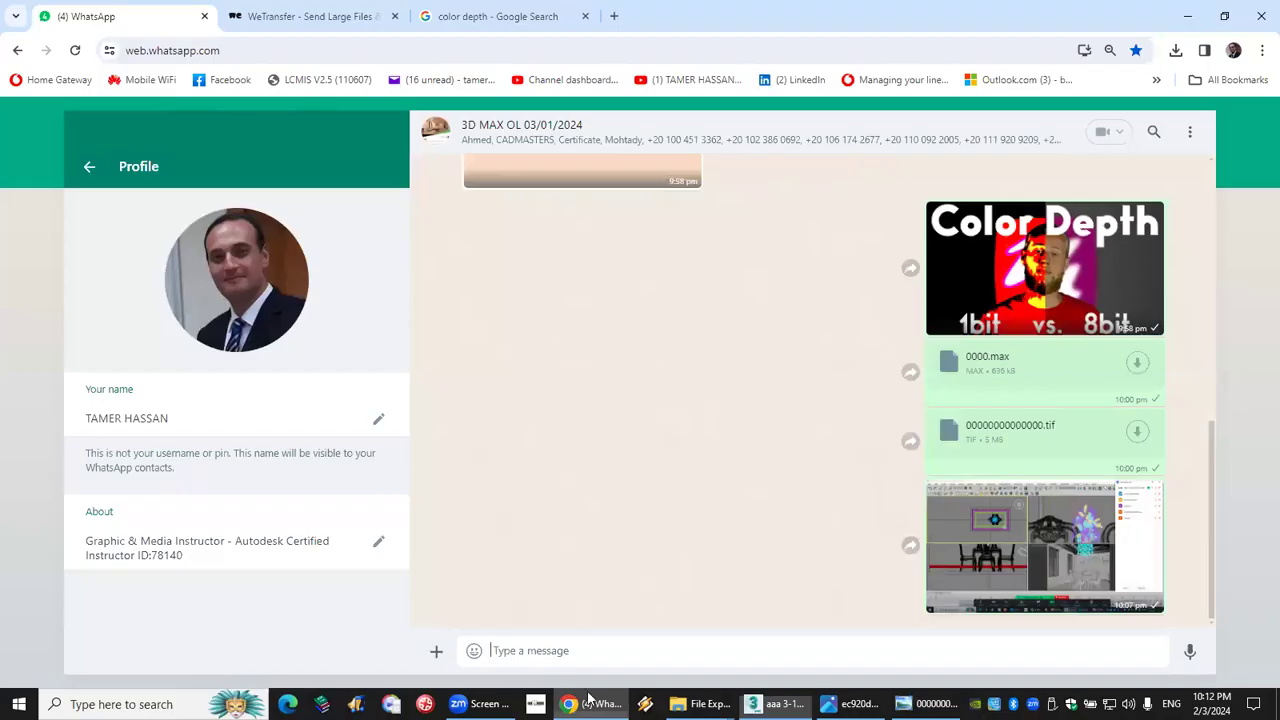
{"action": "left_click", "coordinate": [487, 10]}
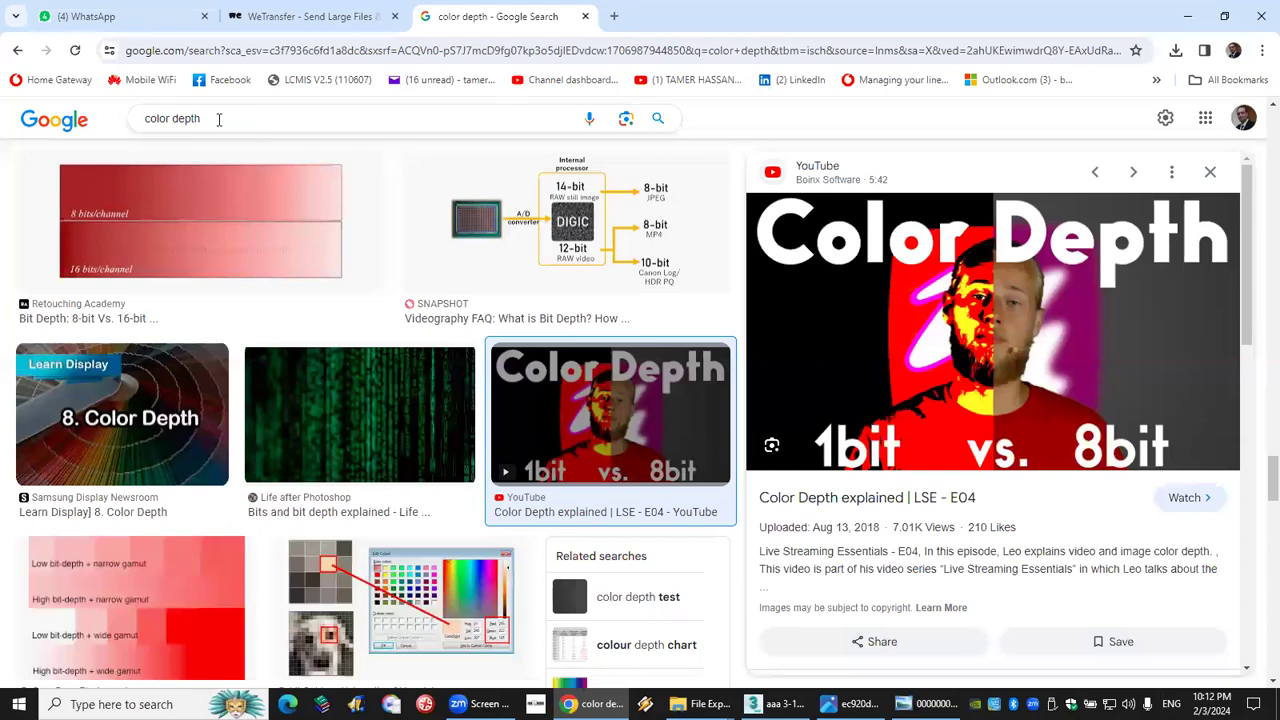
{"action": "double_click", "coordinate": [184, 118]}
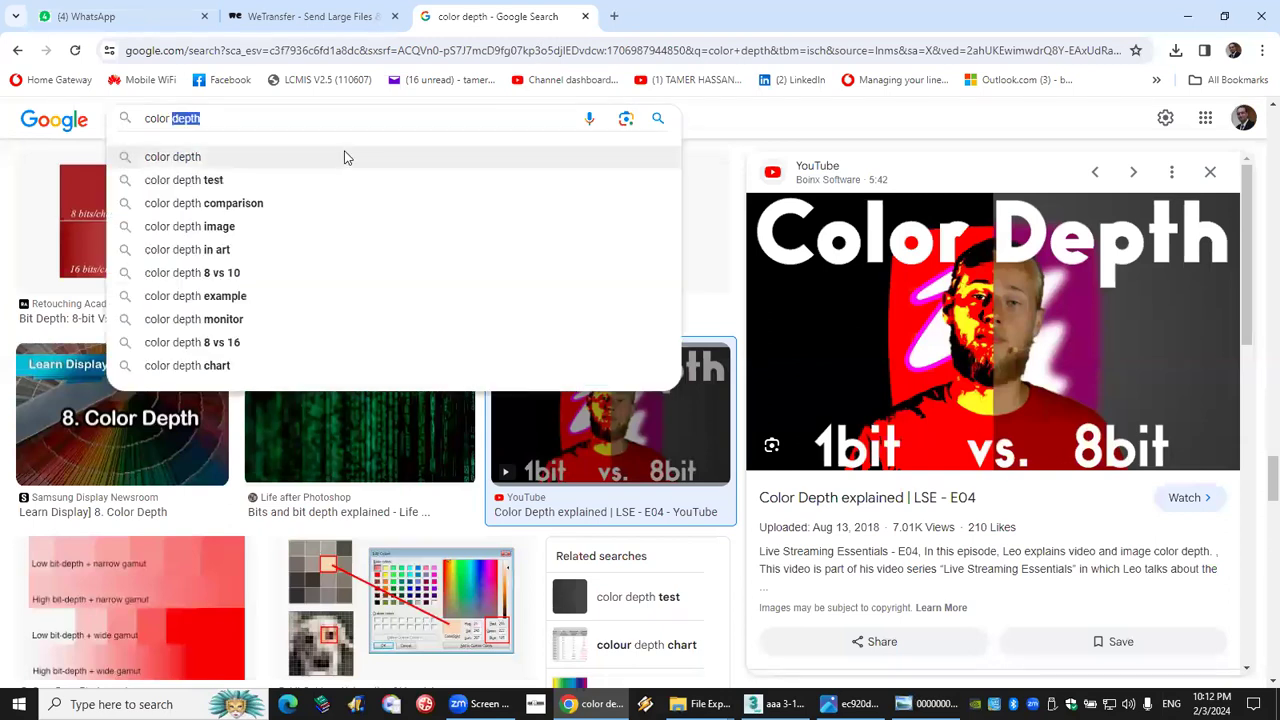
{"action": "type", "text": "te"}
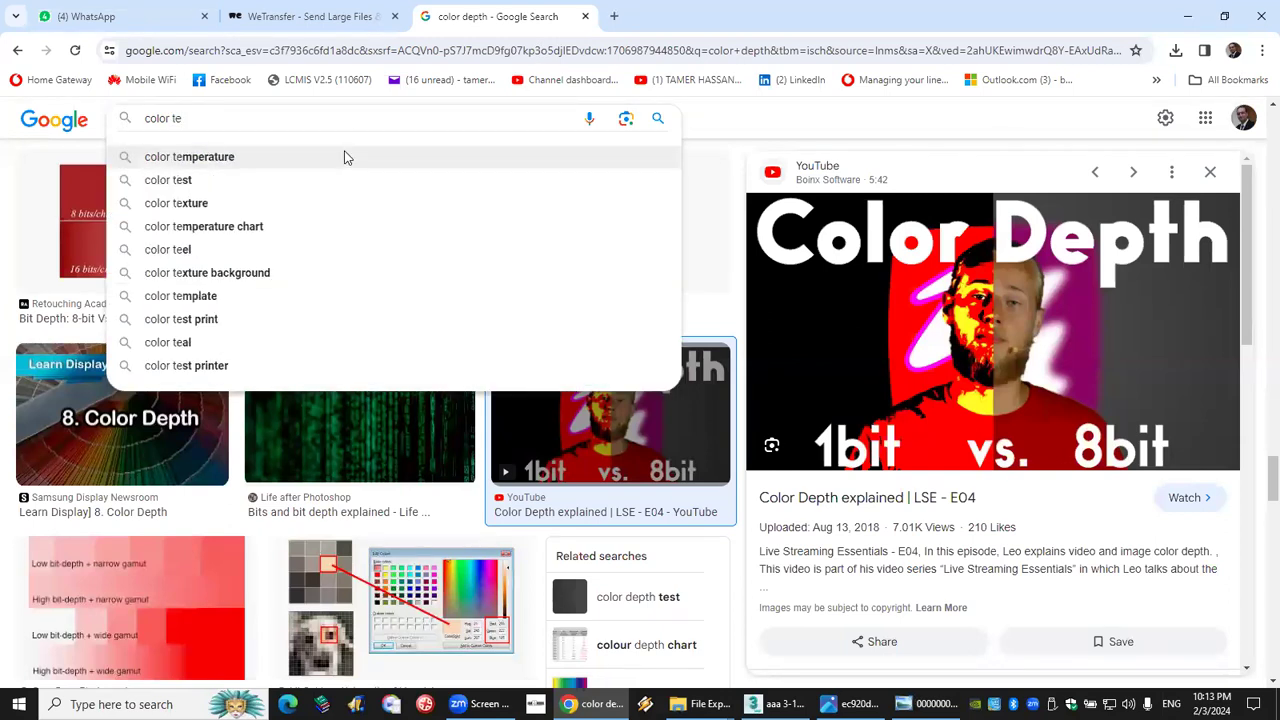
{"action": "type", "text": "n"}
{"action": "key", "text": "BackSpace"}
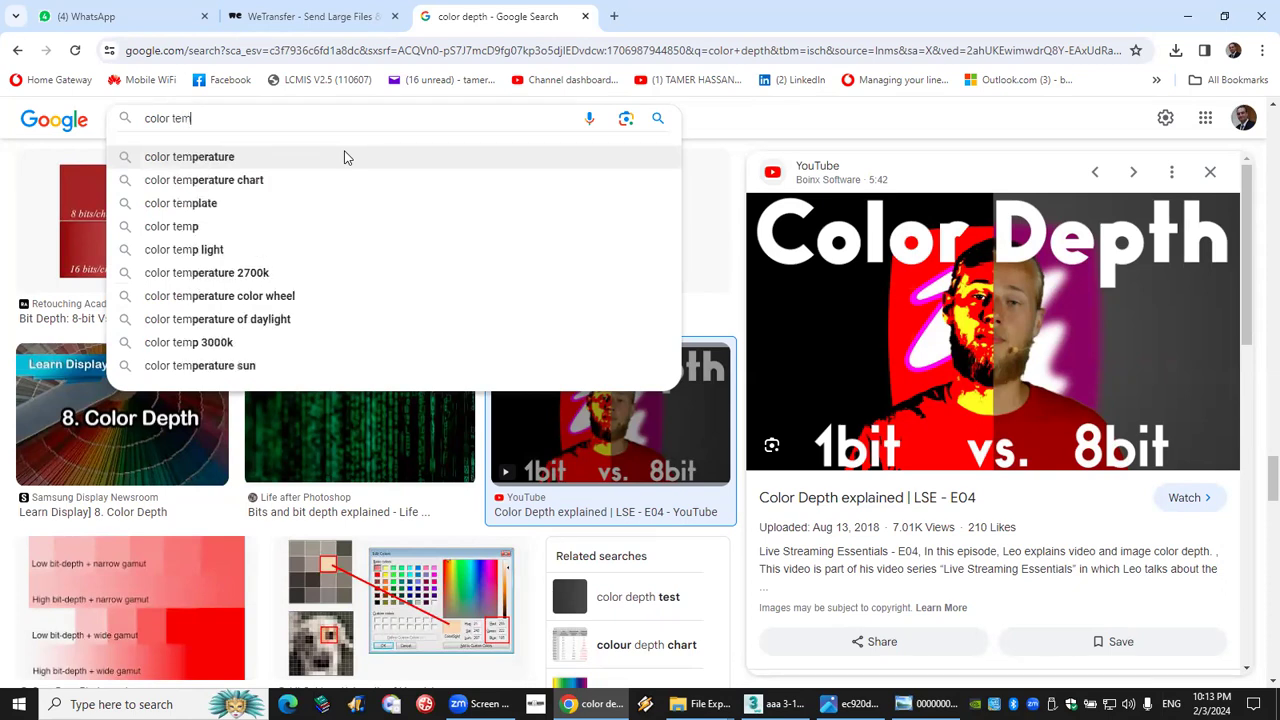
{"action": "left_click", "coordinate": [268, 204]}
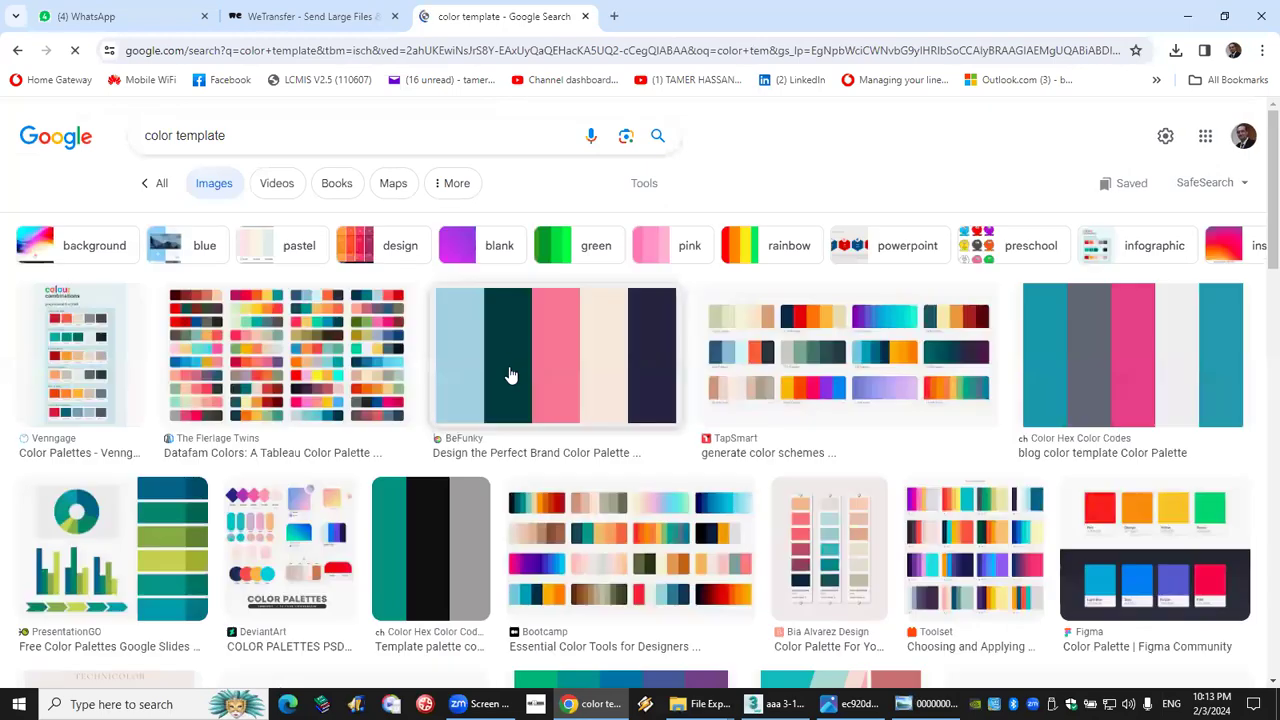
{"action": "left_click", "coordinate": [268, 129]}
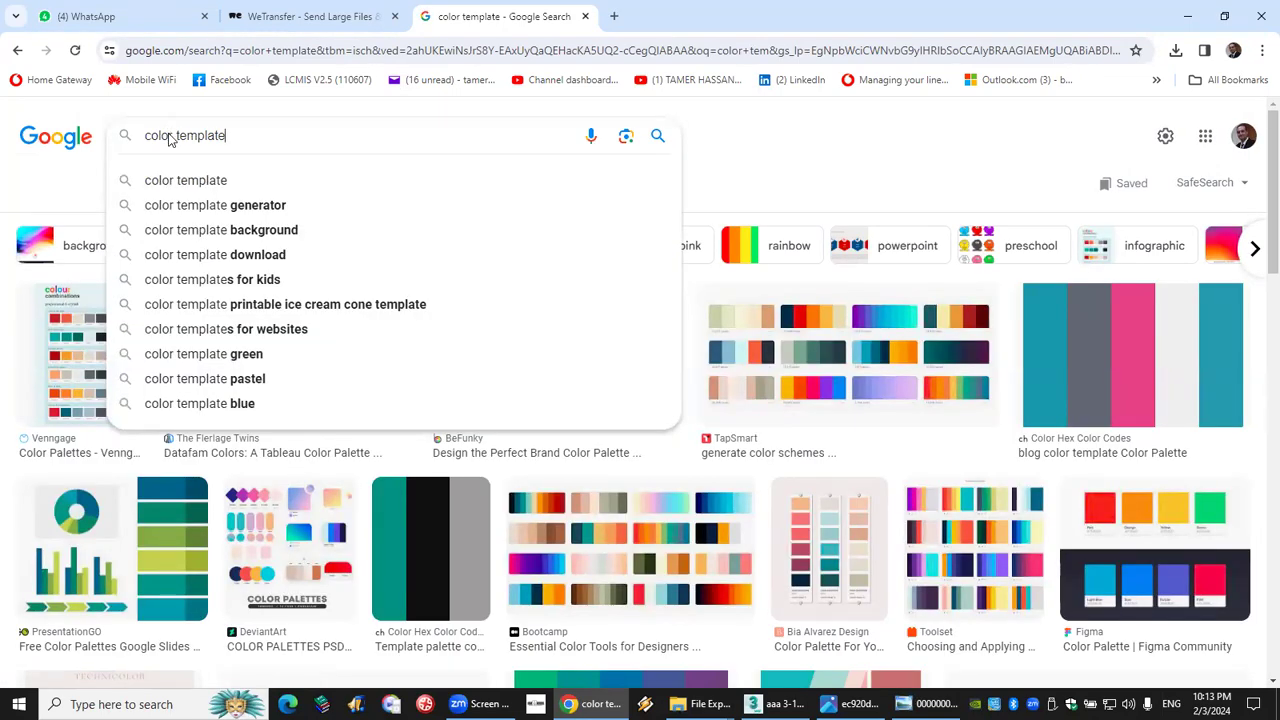
{"action": "left_click_drag", "start_coordinate": [176, 134], "coordinate": [377, 183]}
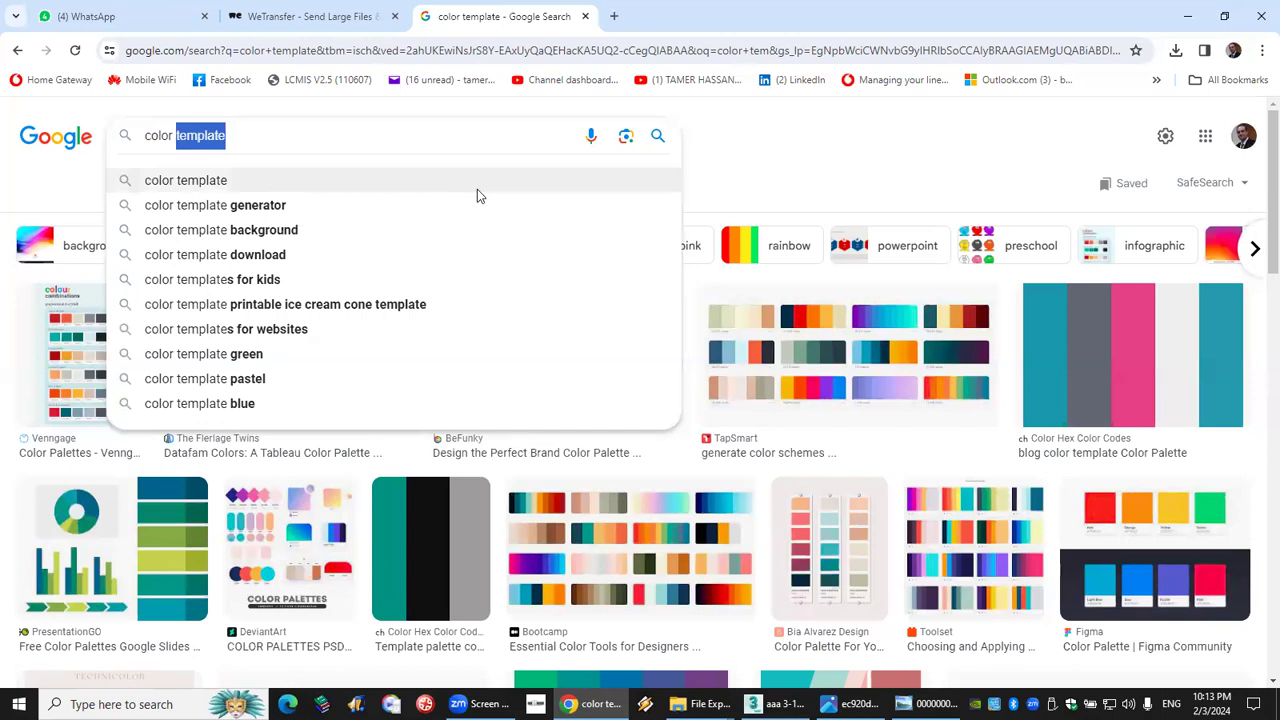
{"action": "type", "text": "temp"}
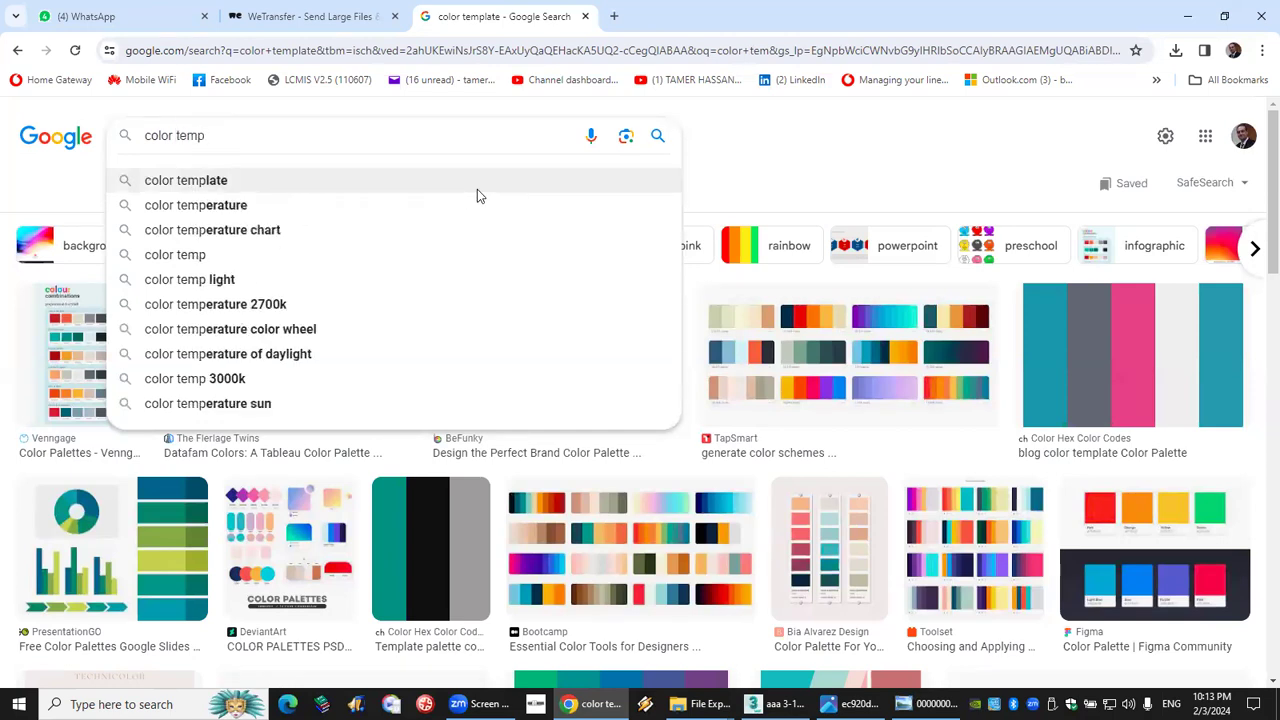
{"action": "left_click", "coordinate": [443, 210]}
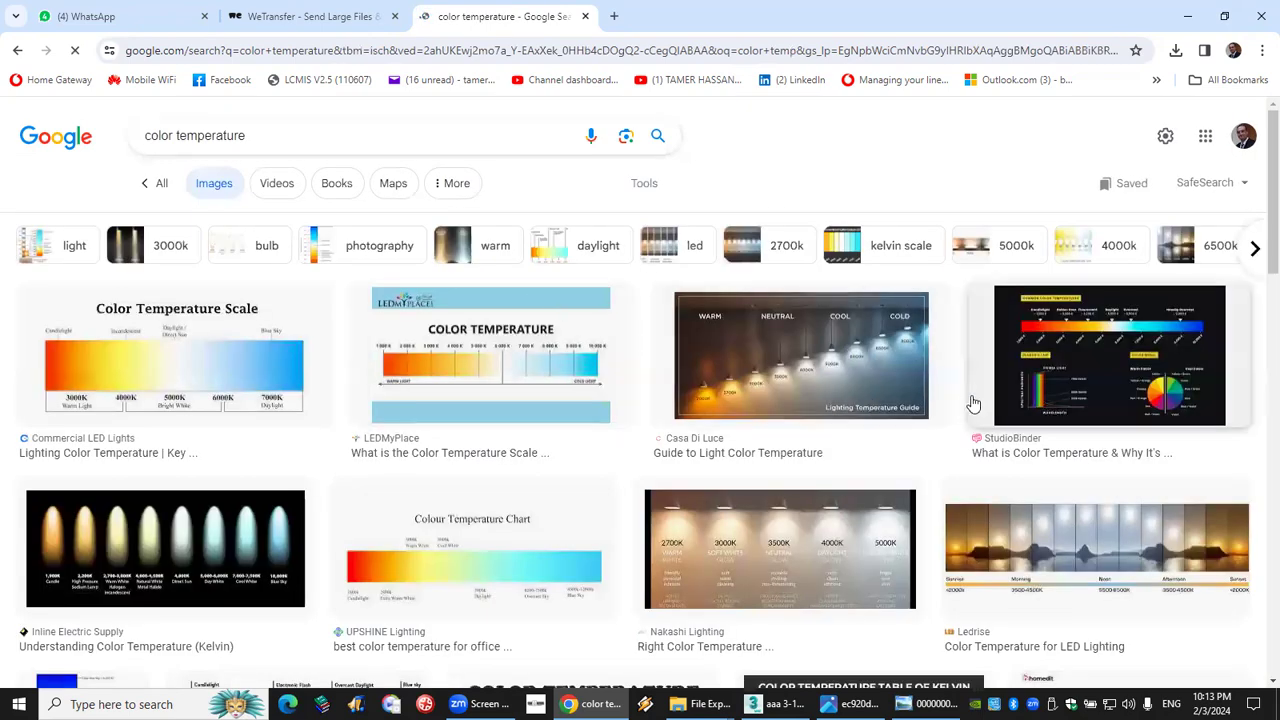
Preview the Casa Di Luce guide, then the Ledrise chart, and bring up its copy options.
{"action": "left_click", "coordinate": [810, 383]}
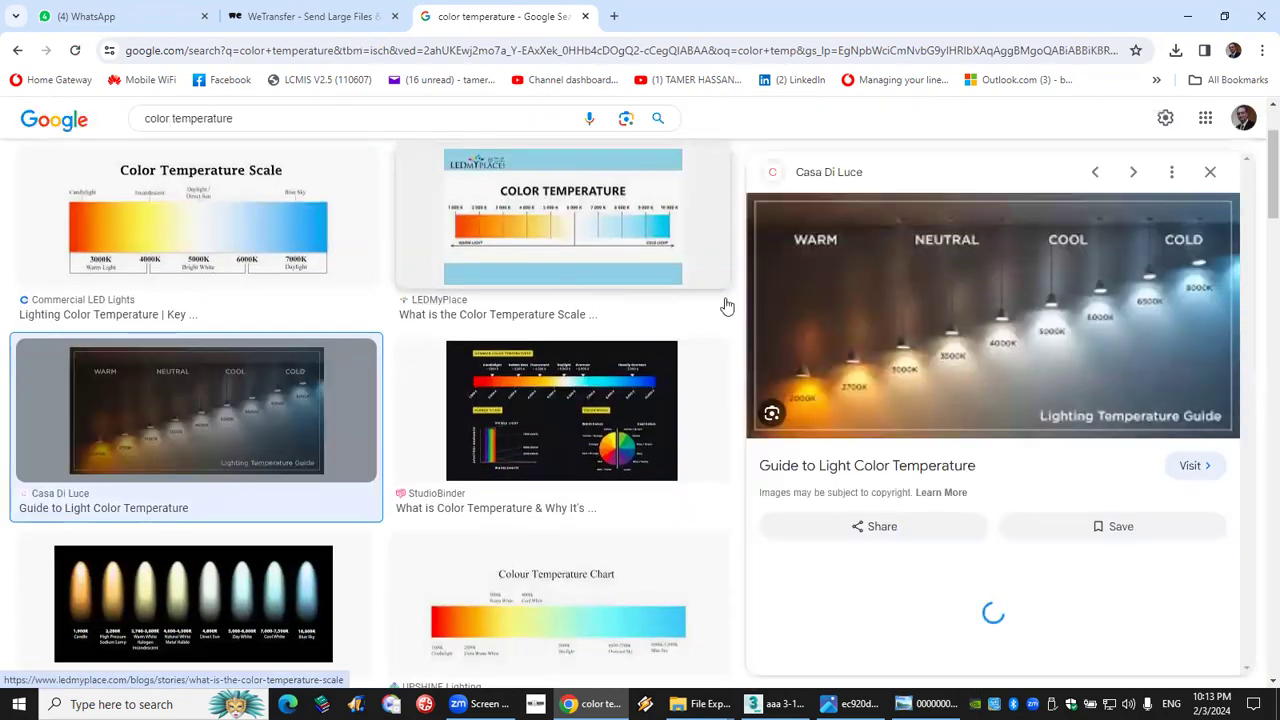
{"action": "scroll", "coordinate": [852, 432], "scroll_direction": "down", "scroll_amount": 3}
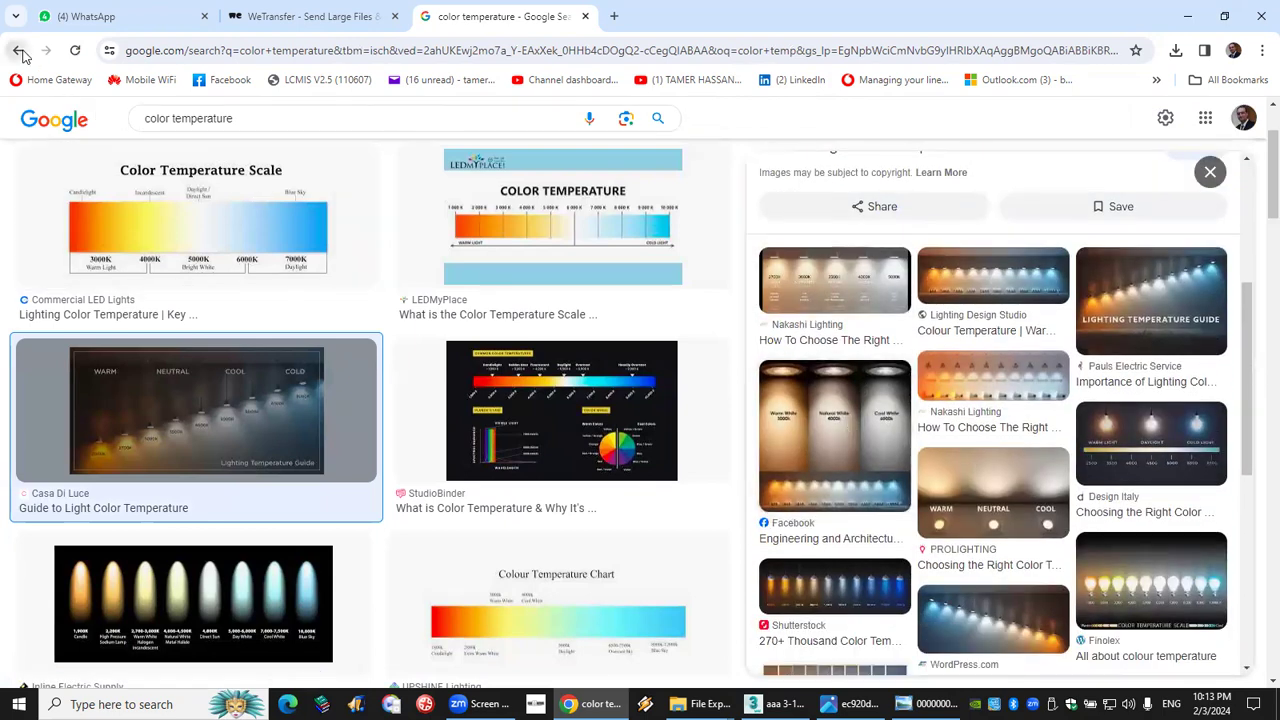
{"action": "key", "text": "Escape"}
{"action": "left_click", "coordinate": [1083, 419]}
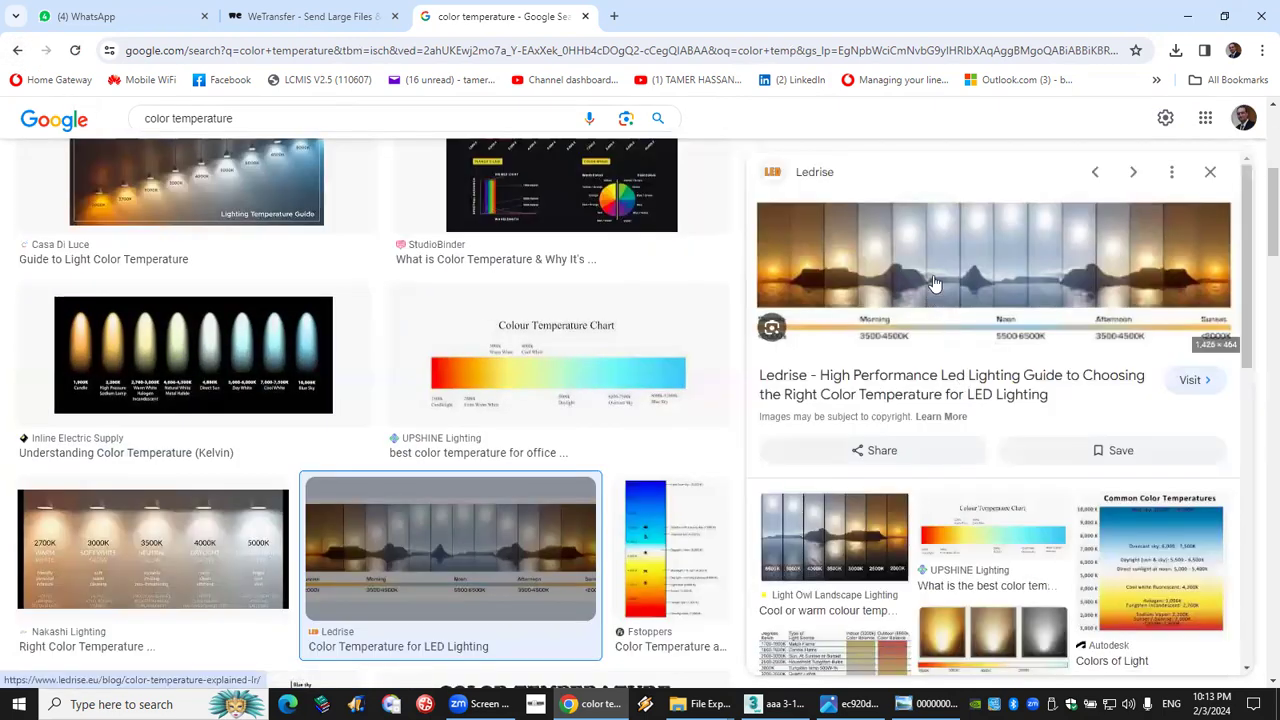
{"action": "right_click", "coordinate": [993, 262]}
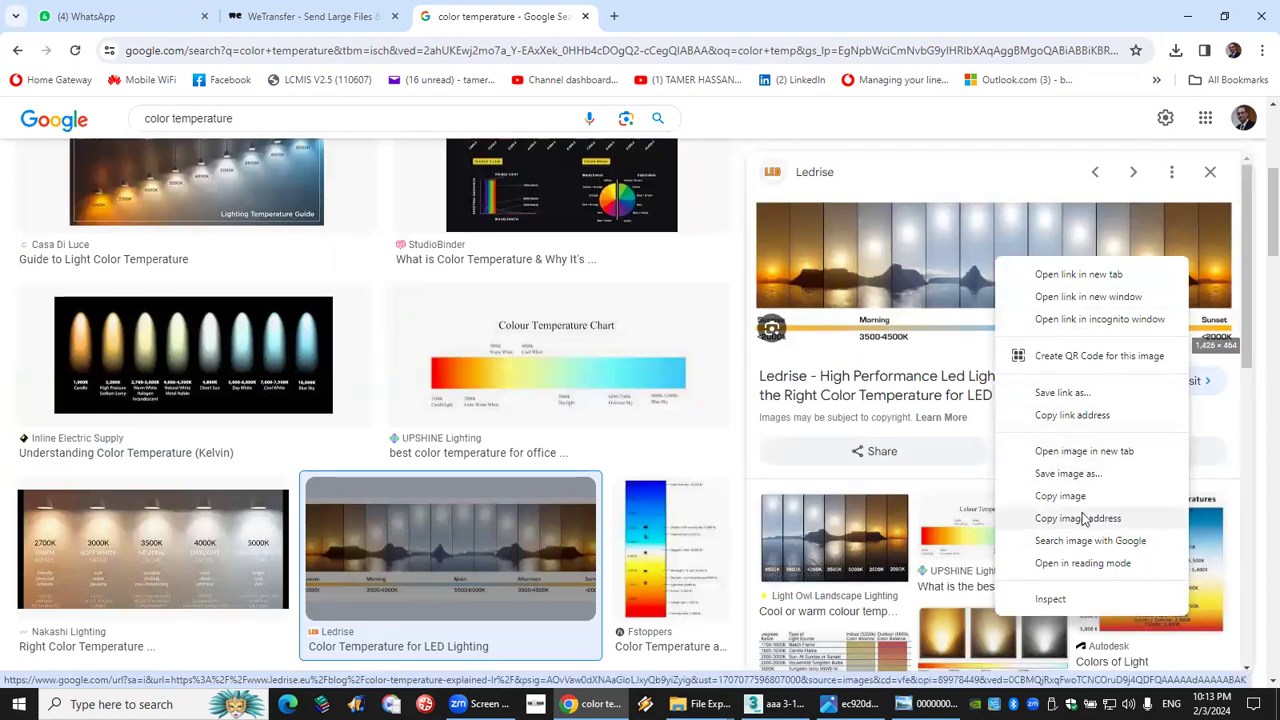
Paste the copied Ledrise colour-temperature chart into the 3D MAX OL chat and send it.
{"action": "left_click", "coordinate": [85, 16]}
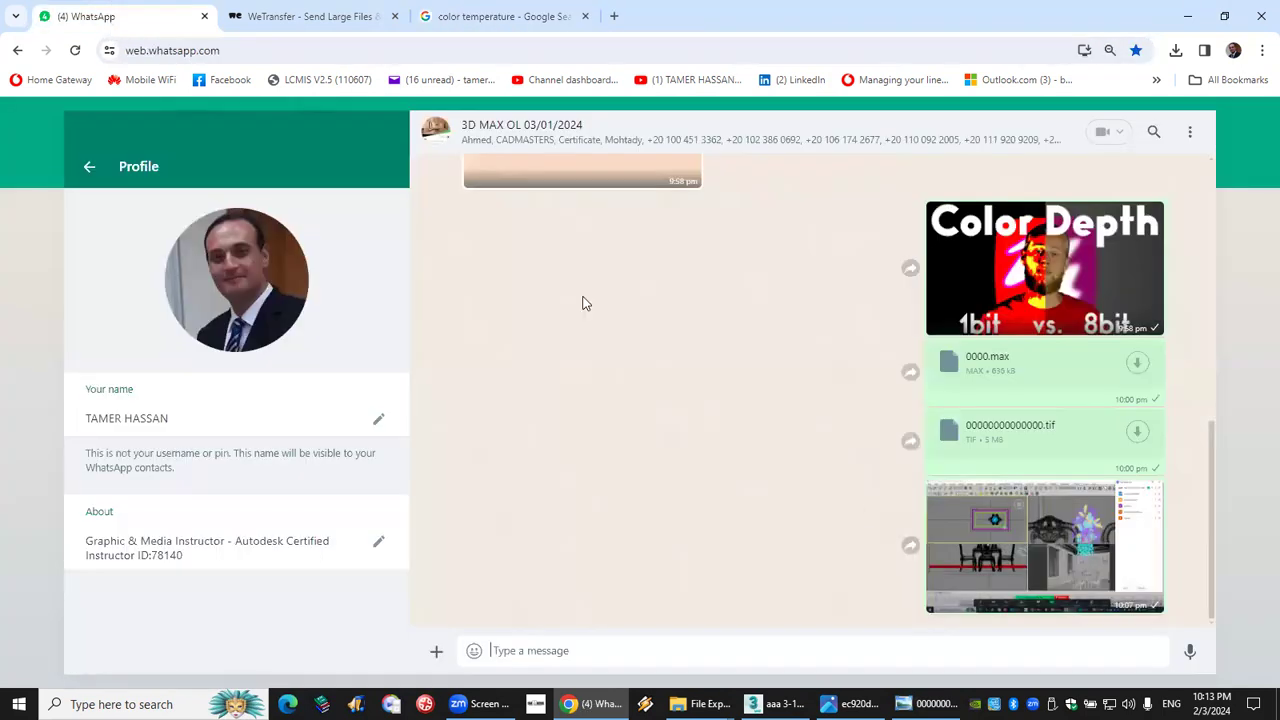
{"action": "right_click", "coordinate": [1104, 652]}
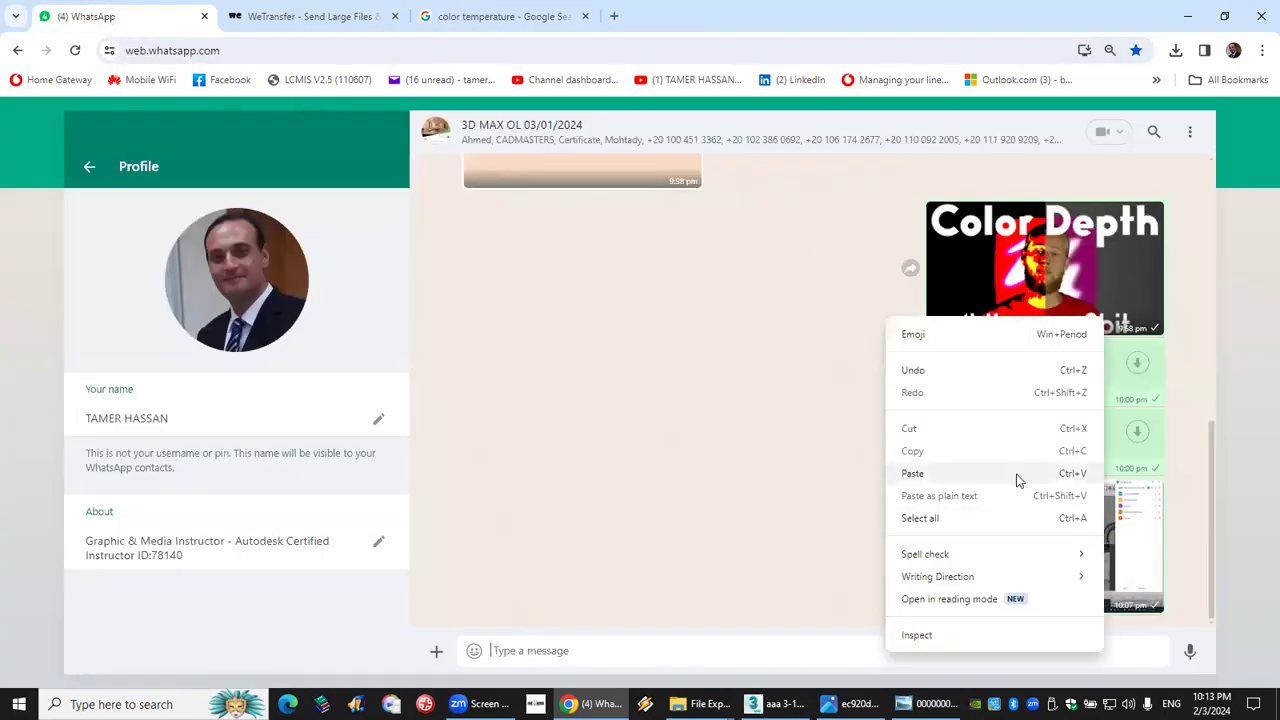
{"action": "left_click", "coordinate": [912, 473]}
{"action": "key", "text": "Return"}
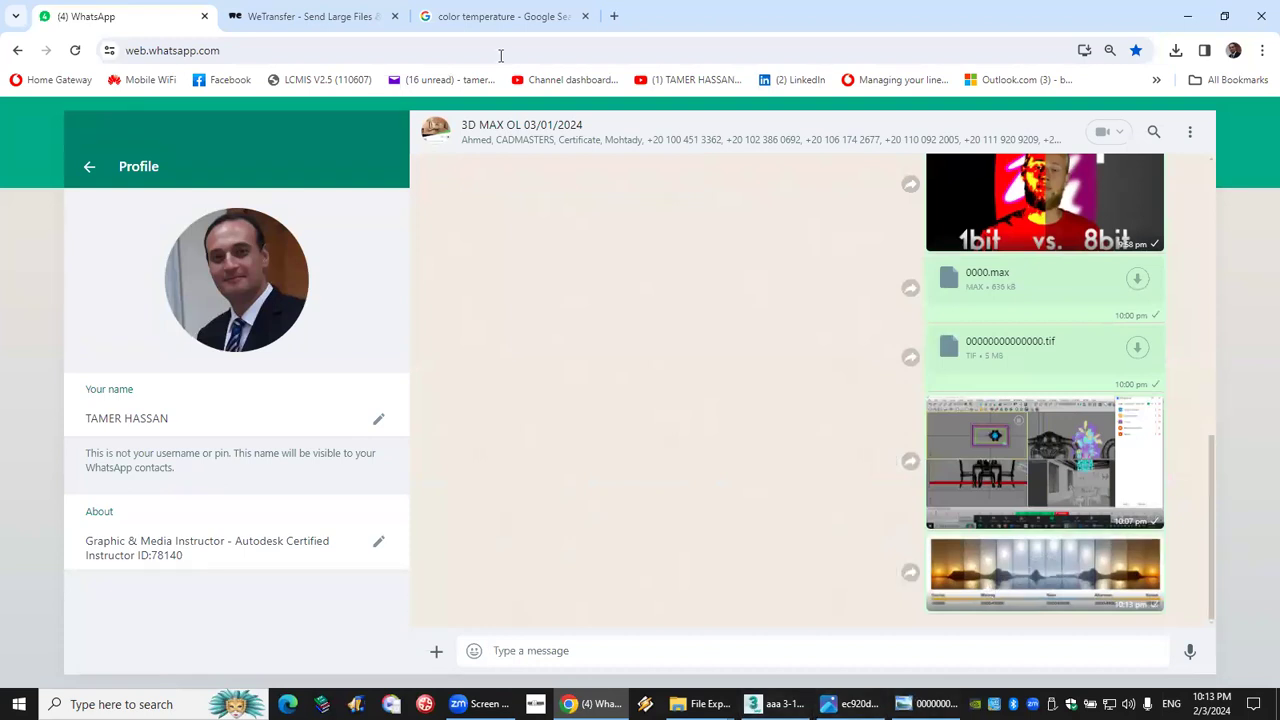
Copy the Casa Di Luce Lighting Temperature Guide, send it to the chat, and return to 3ds Max.
{"action": "left_click", "coordinate": [505, 17]}
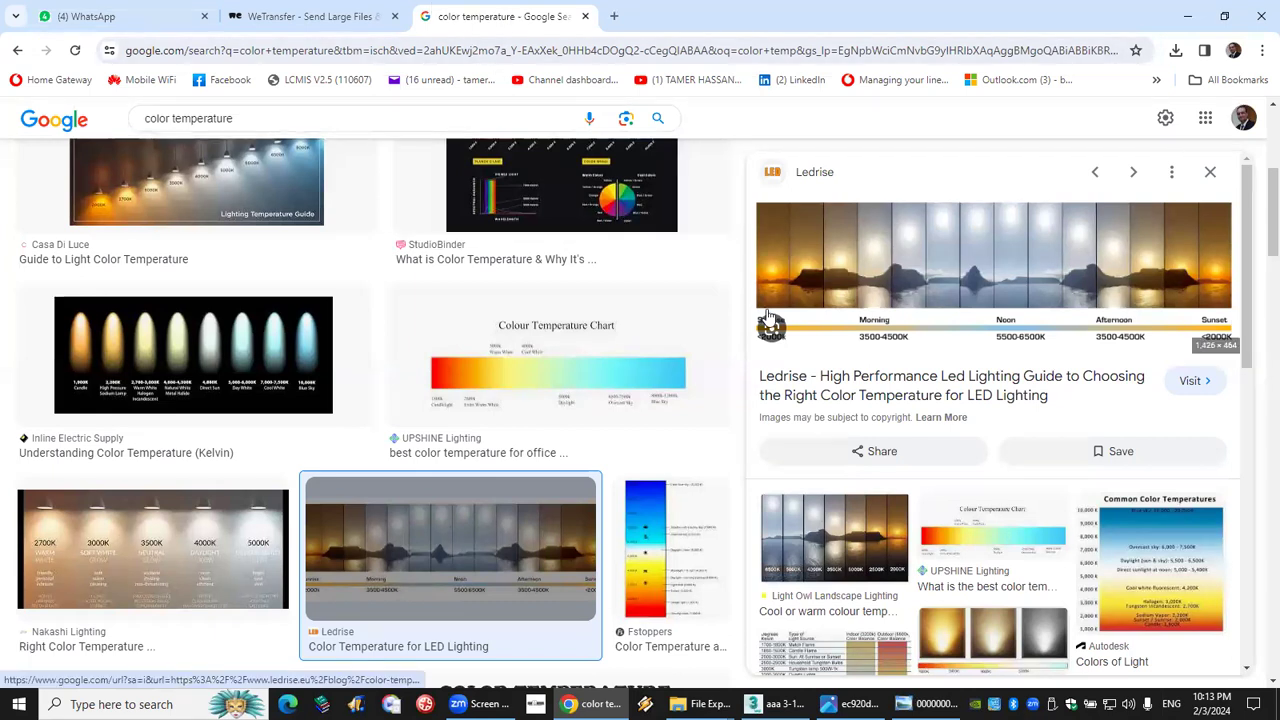
{"action": "scroll", "coordinate": [163, 466], "scroll_direction": "up", "scroll_amount": 3}
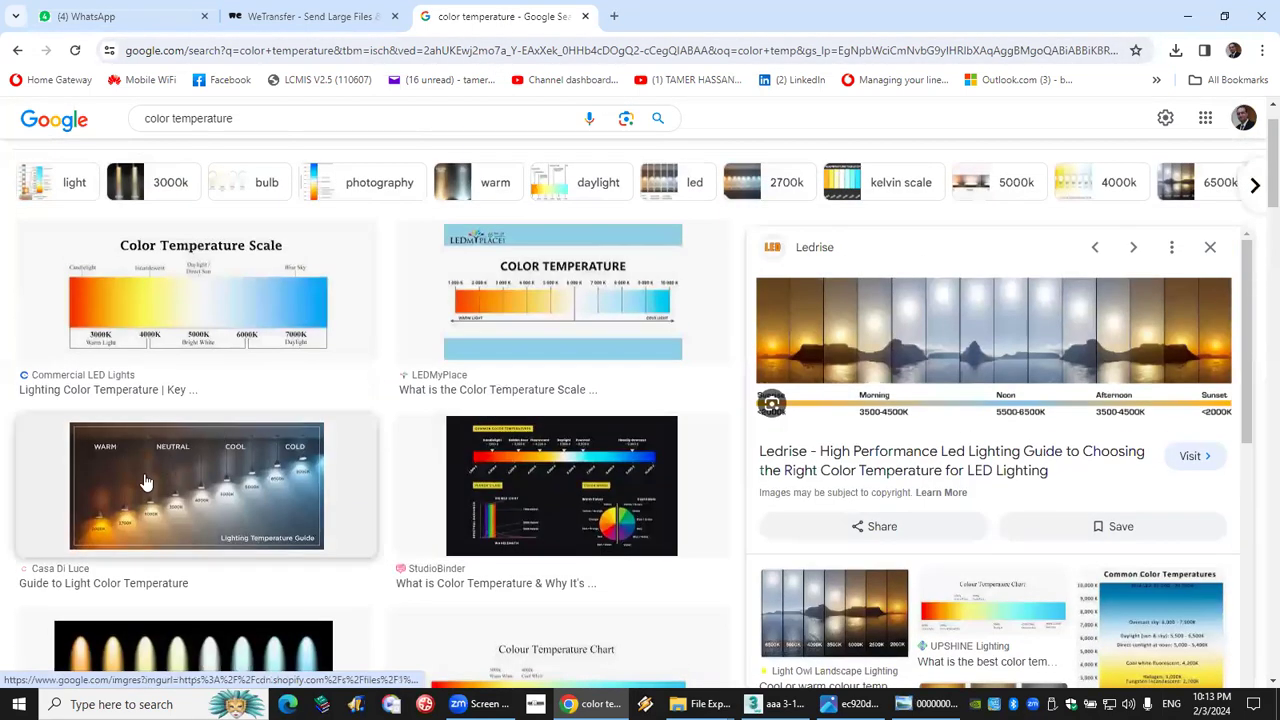
{"action": "scroll", "coordinate": [414, 437], "scroll_direction": "up", "scroll_amount": 1}
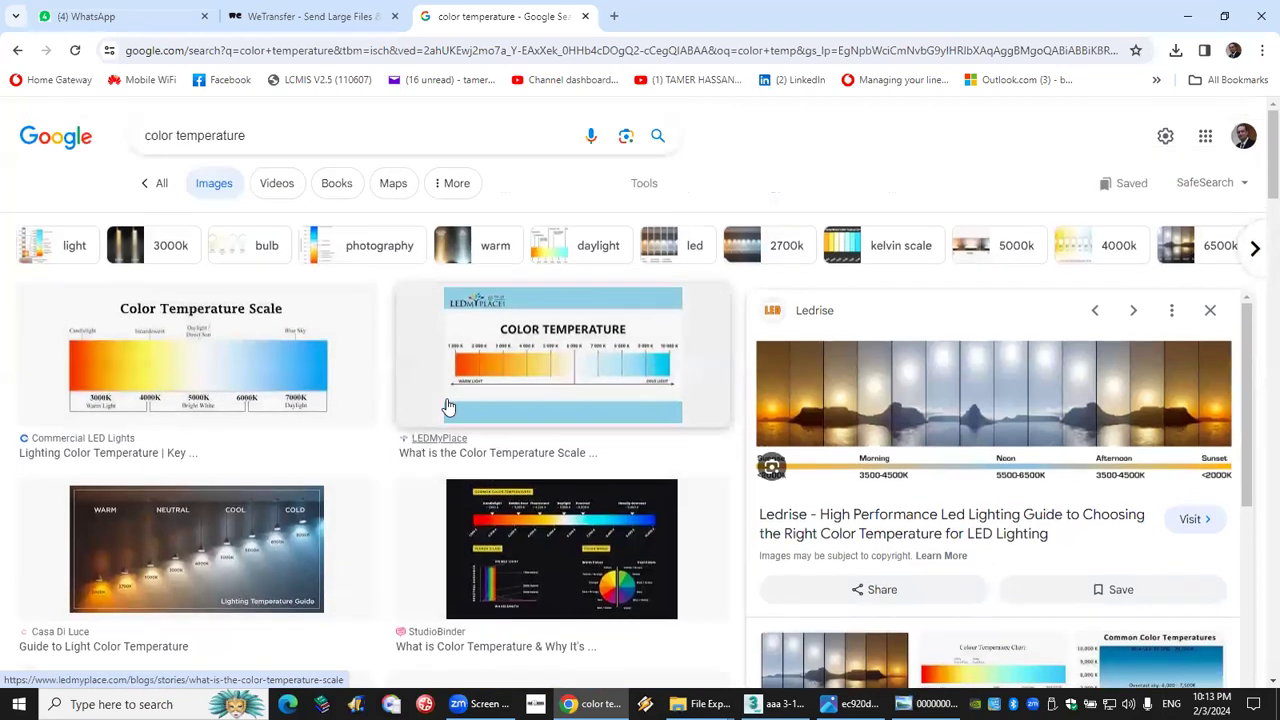
{"action": "left_click", "coordinate": [230, 548]}
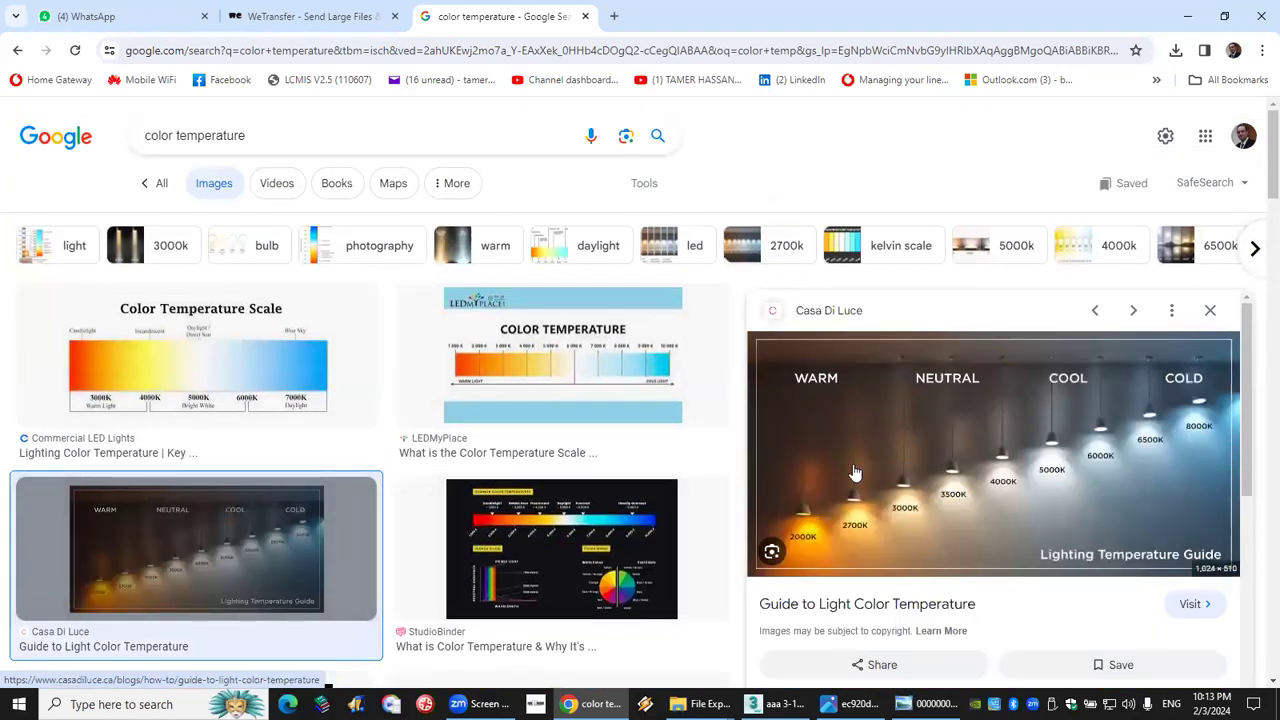
{"action": "right_click", "coordinate": [934, 462]}
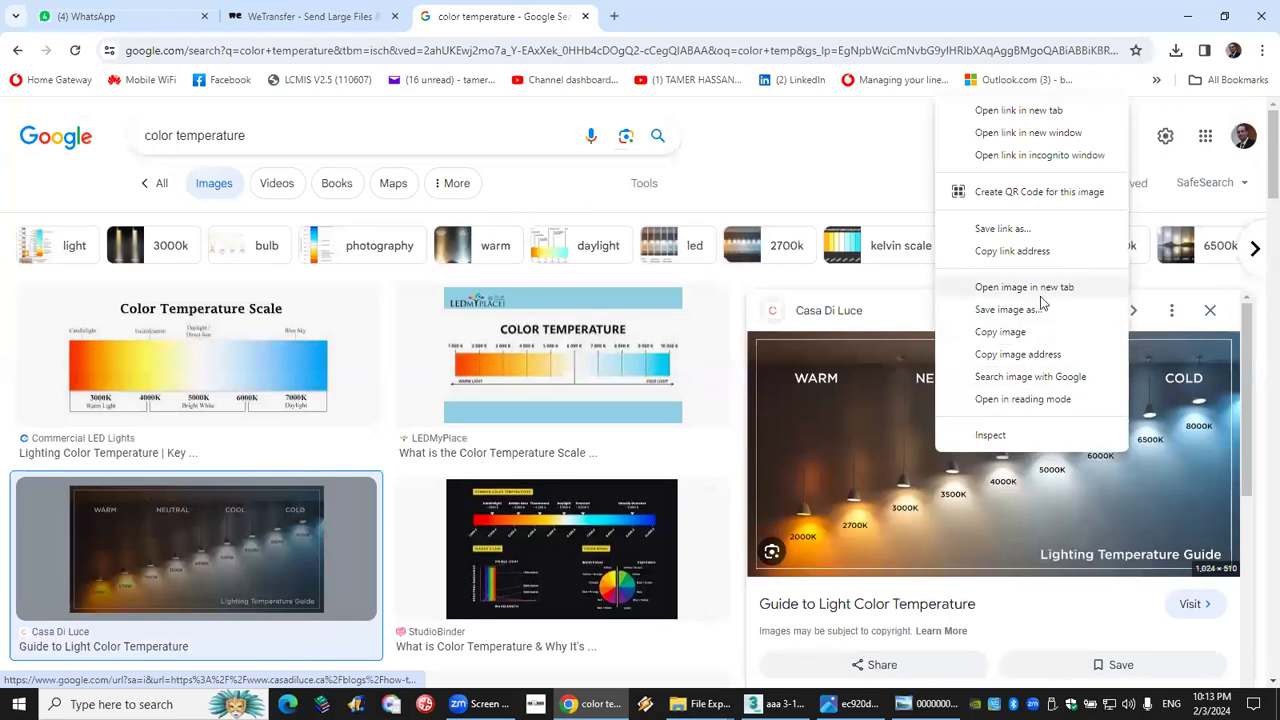
{"action": "left_click", "coordinate": [1000, 331]}
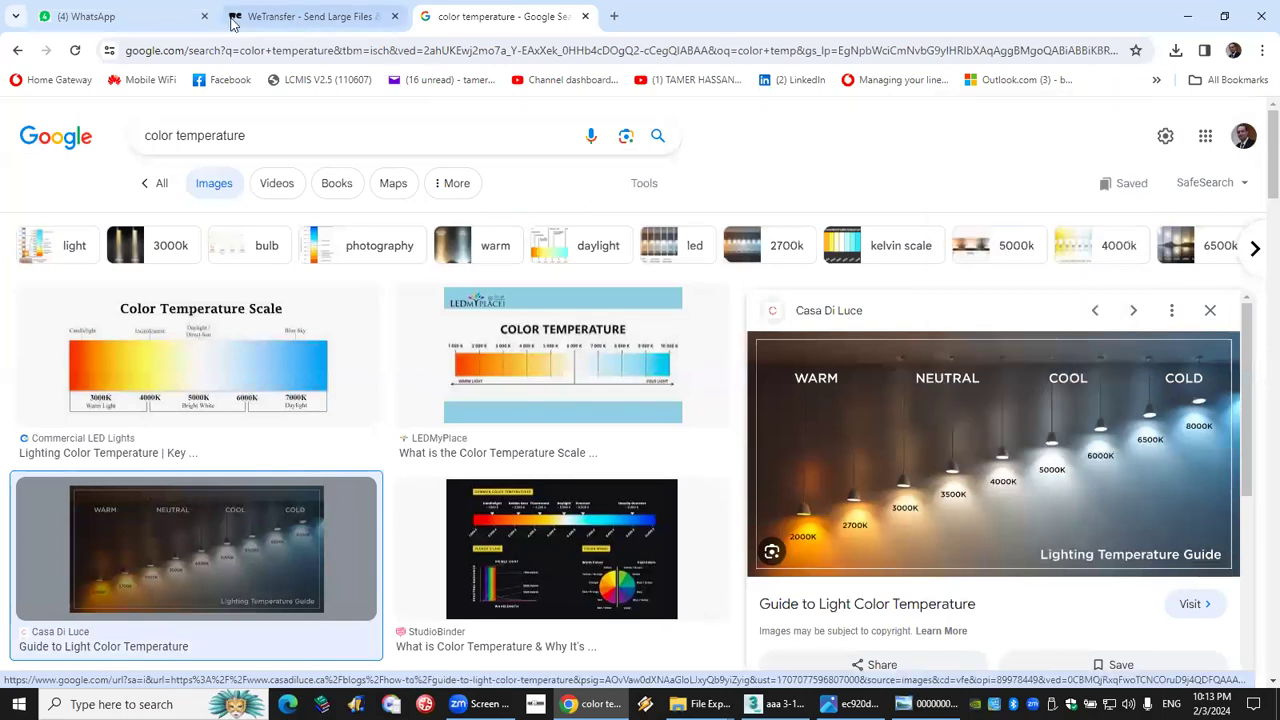
{"action": "left_click", "coordinate": [125, 18]}
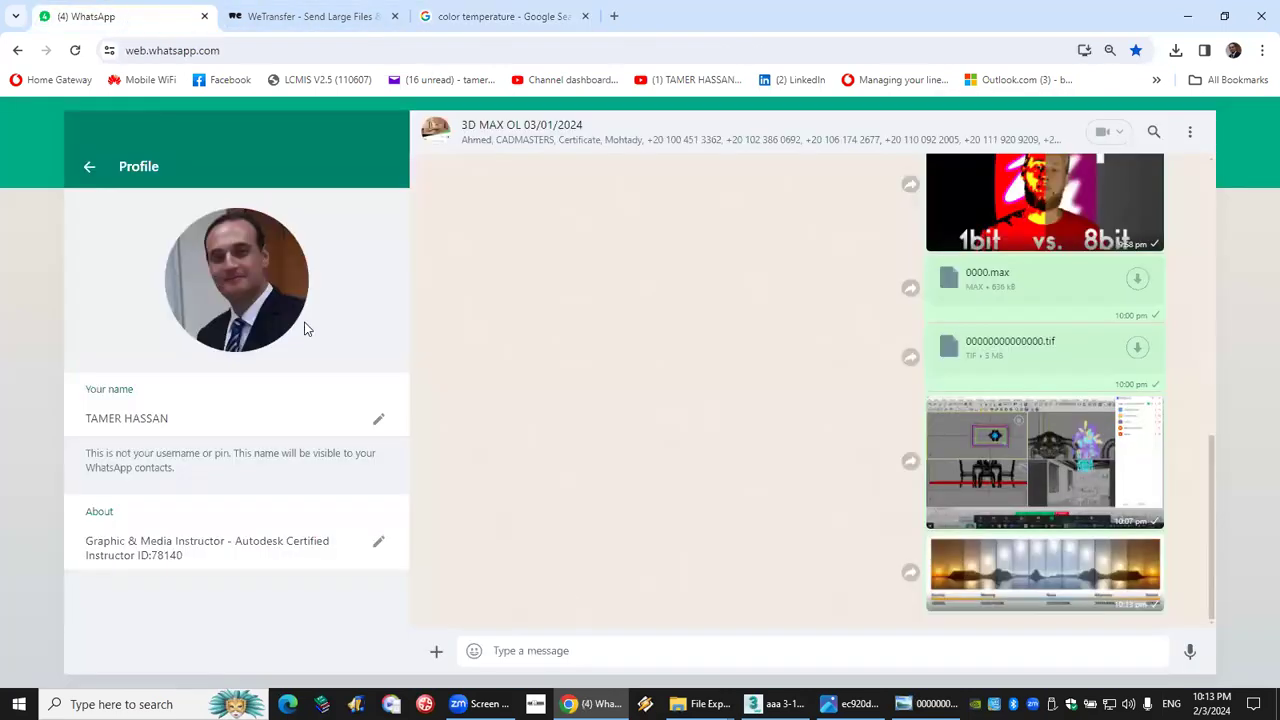
{"action": "right_click", "coordinate": [1030, 654]}
{"action": "left_click", "coordinate": [1068, 476]}
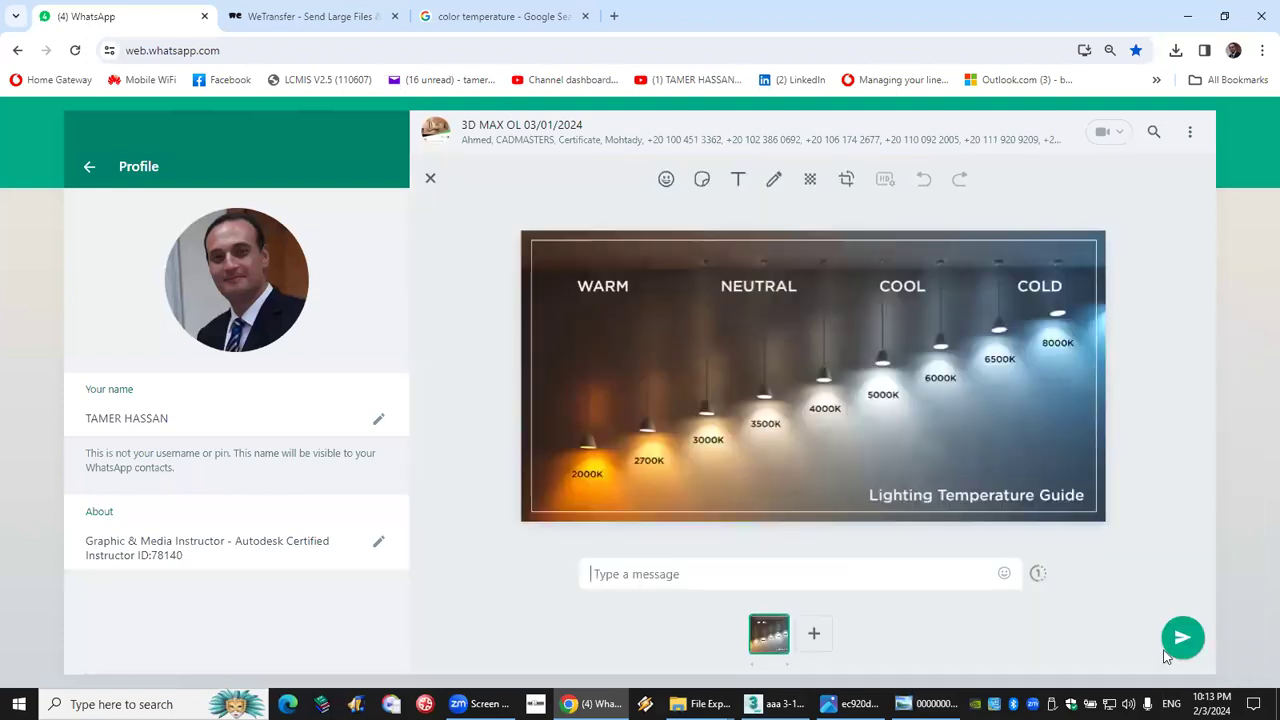
{"action": "left_click", "coordinate": [1168, 652]}
{"action": "left_click", "coordinate": [540, 17]}
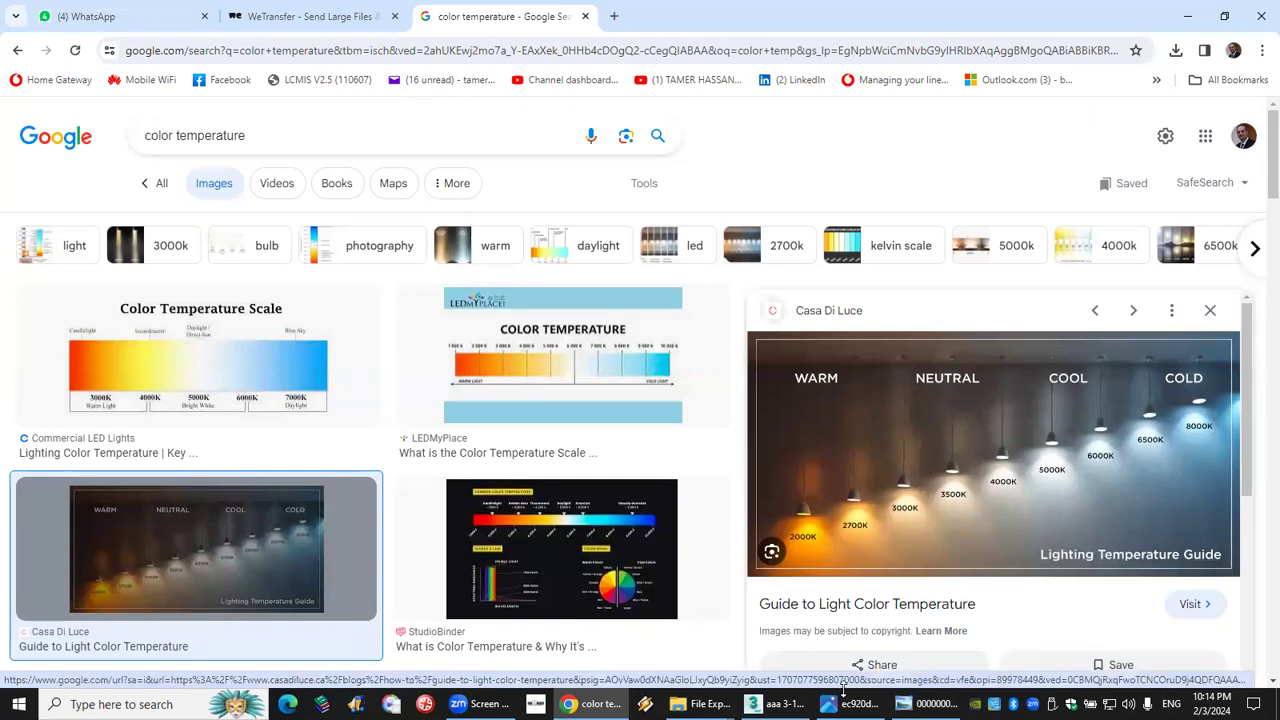
{"action": "left_click", "coordinate": [780, 704]}
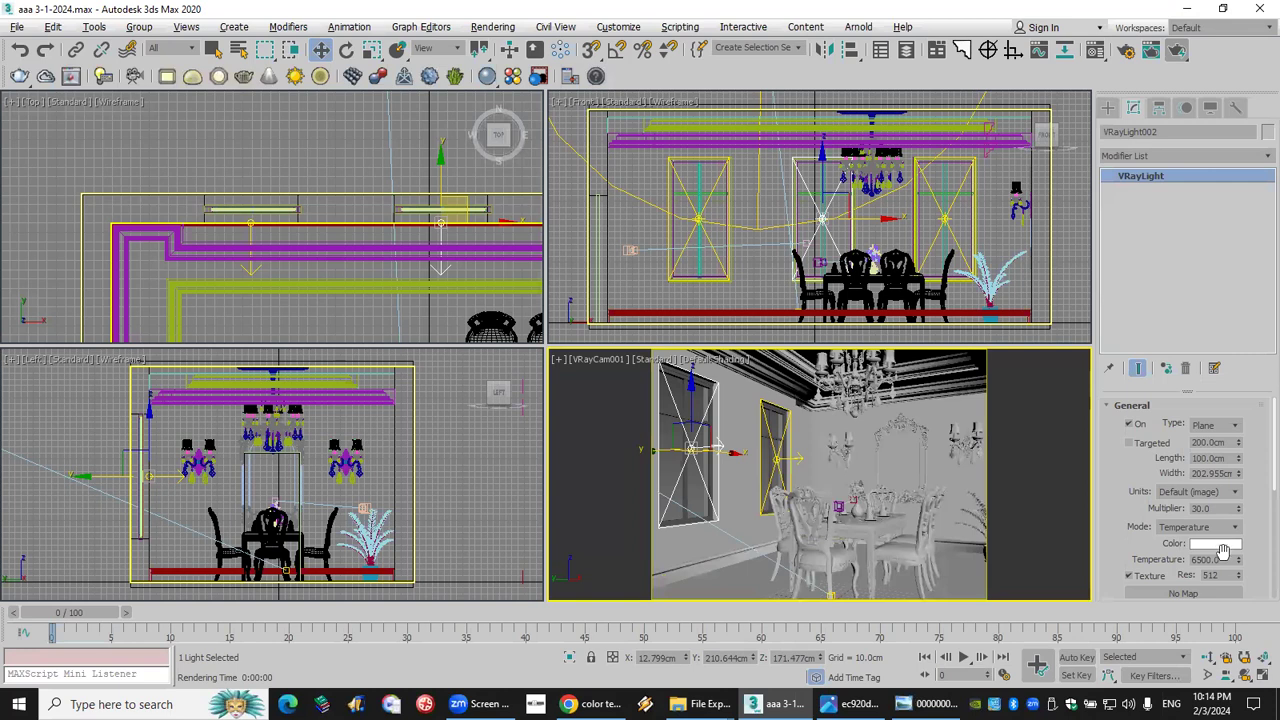
Set VRayLight002's temperature to 3000, expand Rectangle/disc light, and isolate the light (Alt+Q).
{"action": "double_click", "coordinate": [1226, 561]}
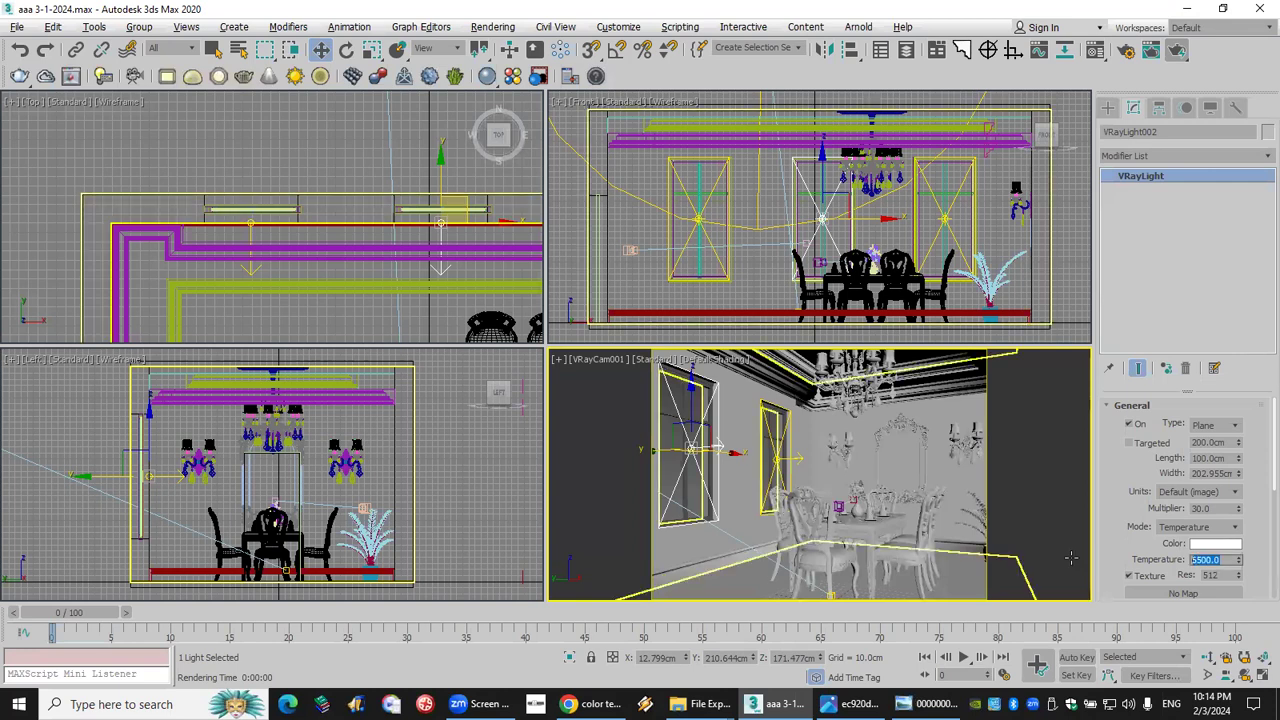
{"action": "type", "text": "200"}
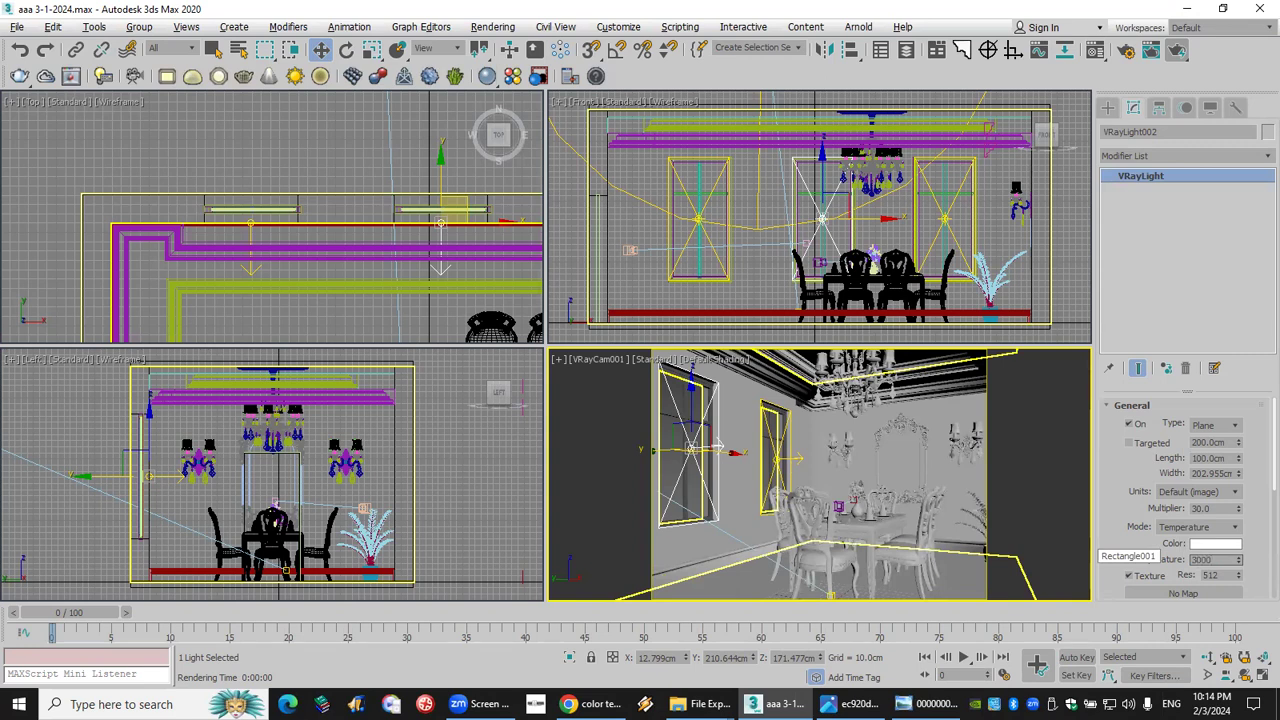
{"action": "key", "text": "Return"}
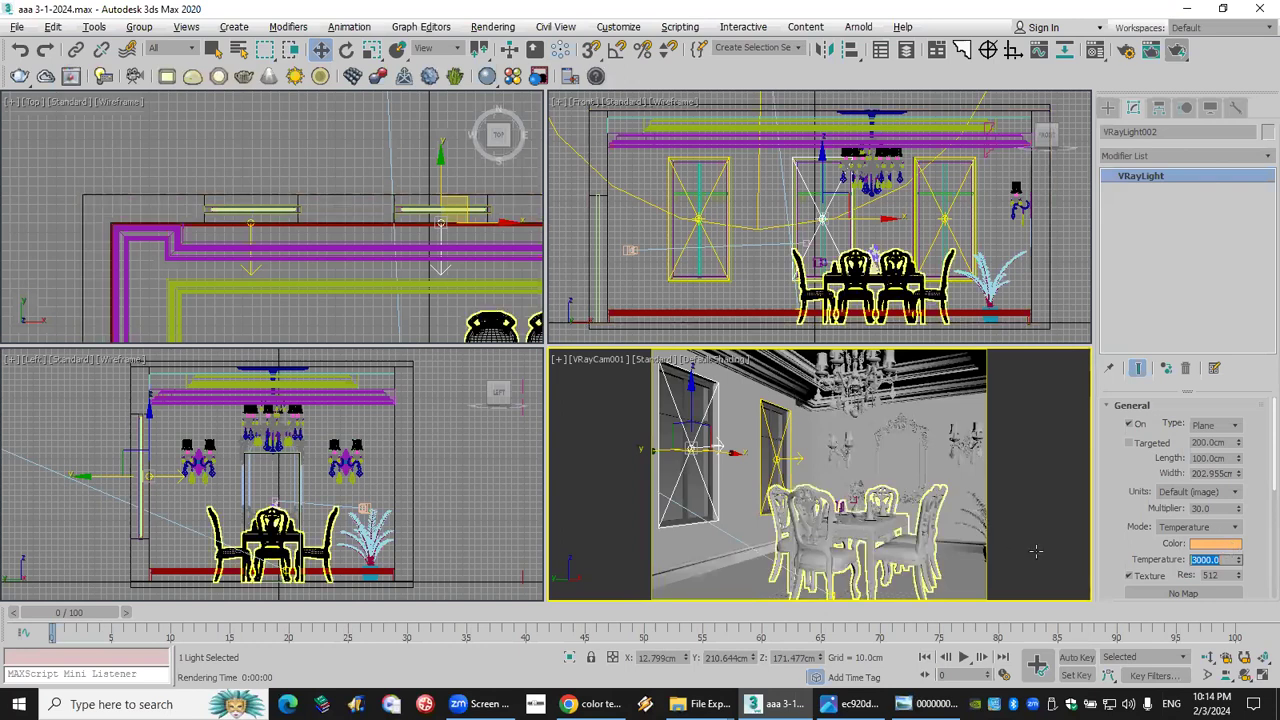
{"action": "left_click_drag", "start_coordinate": [1139, 530], "coordinate": [1167, 370]}
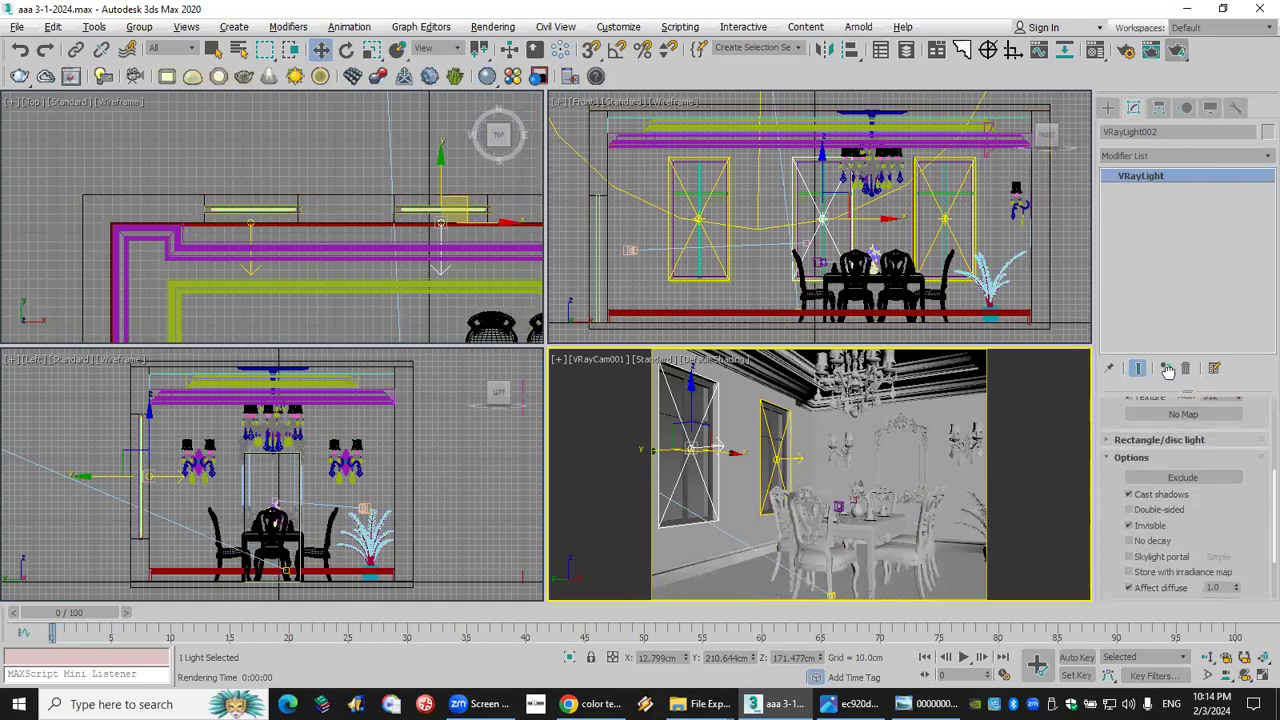
{"action": "left_click", "coordinate": [1170, 444]}
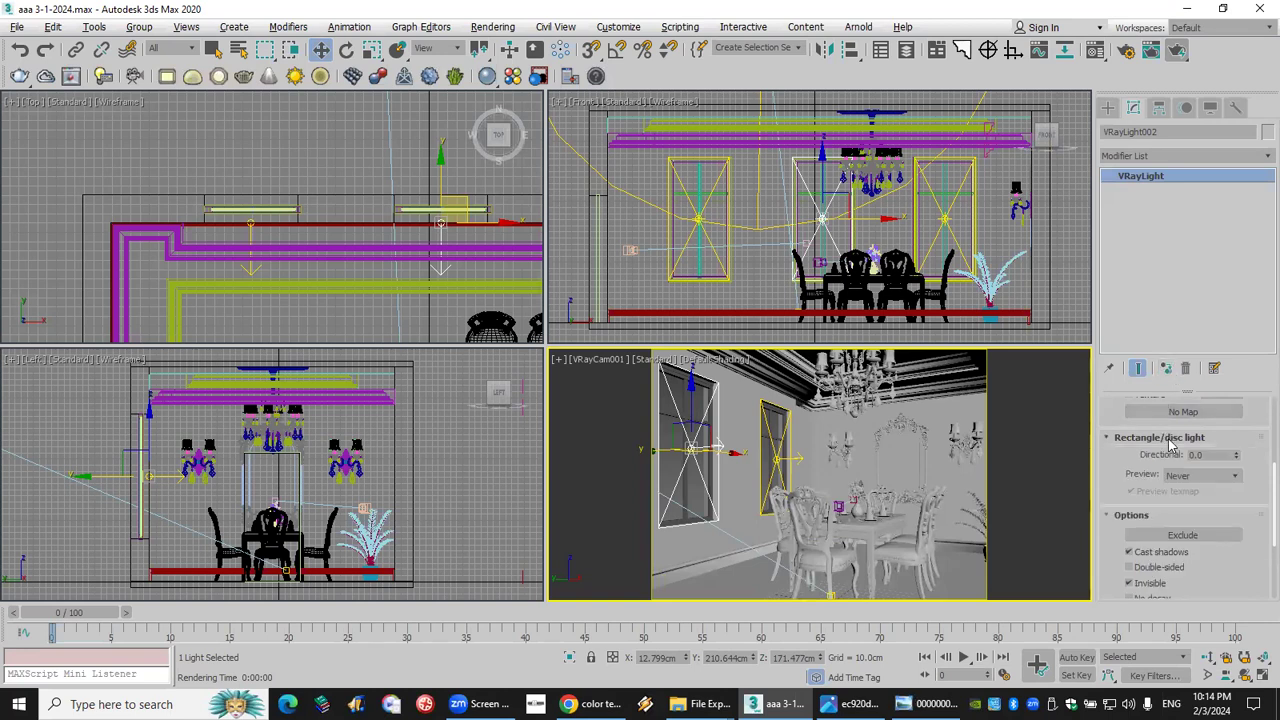
{"action": "key", "text": "alt+q"}
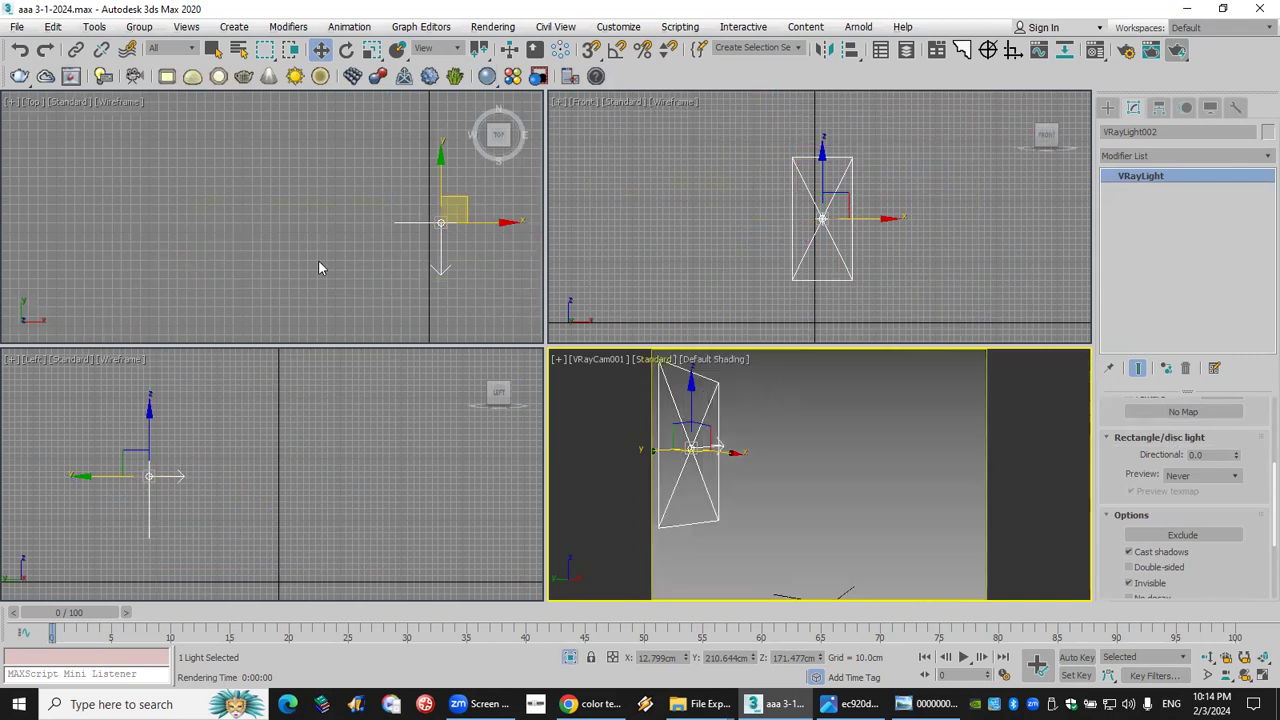
{"action": "middle_click_drag", "start_coordinate": [485, 250], "coordinate": [378, 200]}
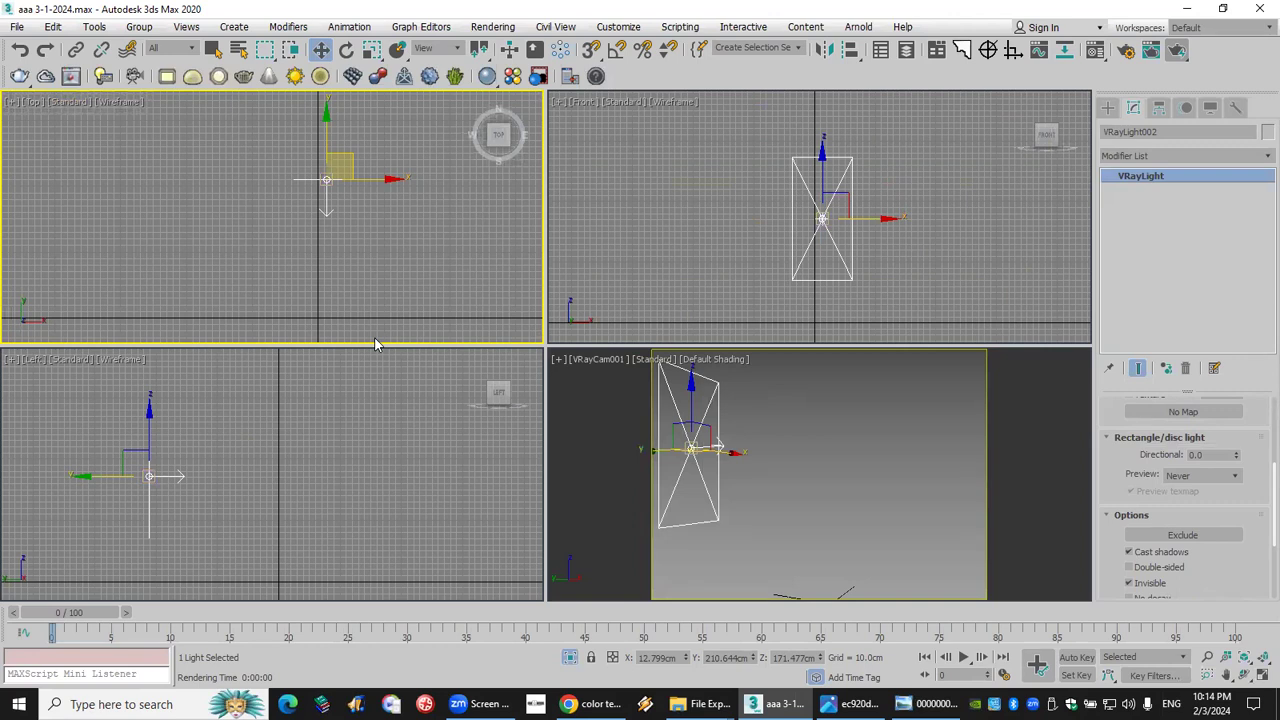
{"action": "left_click_drag", "start_coordinate": [305, 302], "coordinate": [150, 302]}
{"action": "mouse_move", "coordinate": [302, 188]}
{"action": "left_mouse_down"}
{"action": "mouse_move", "coordinate": [223, 187]}
{"action": "mouse_move", "coordinate": [306, 276]}
{"action": "left_mouse_up"}
{"action": "left_click_drag", "start_coordinate": [401, 185], "coordinate": [454, 194]}
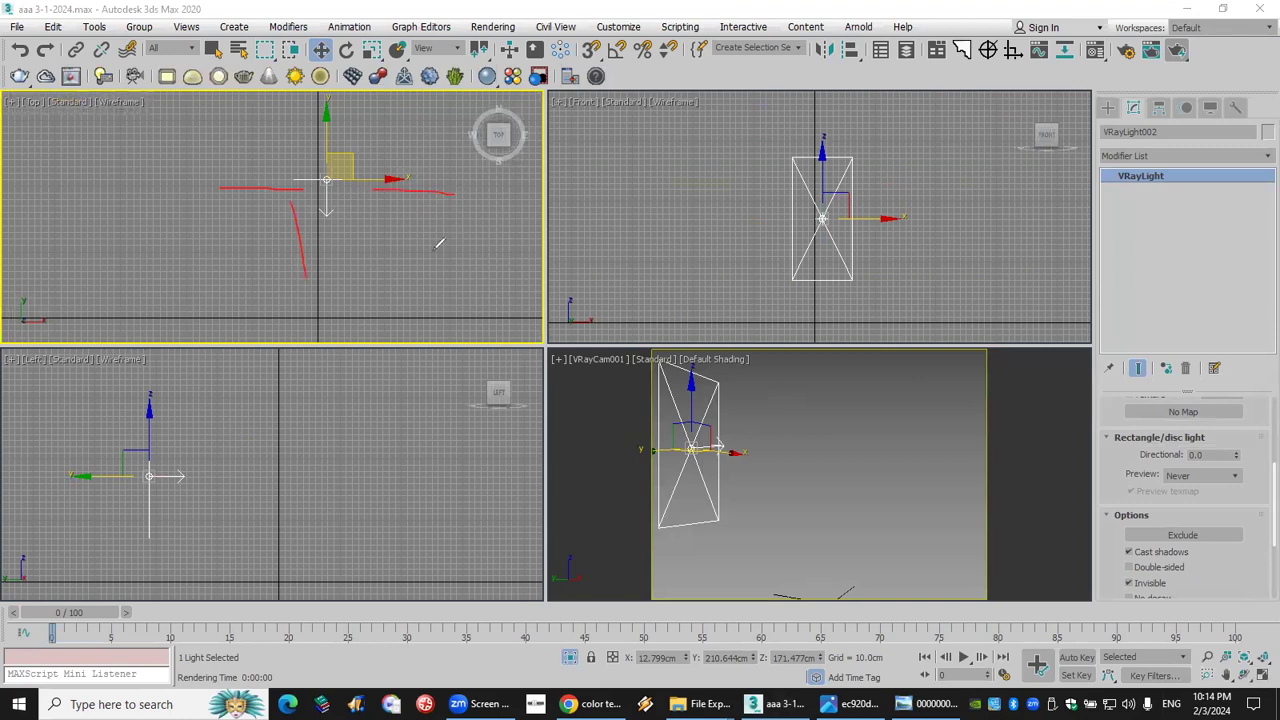
{"action": "key", "text": "ctrl+z"}
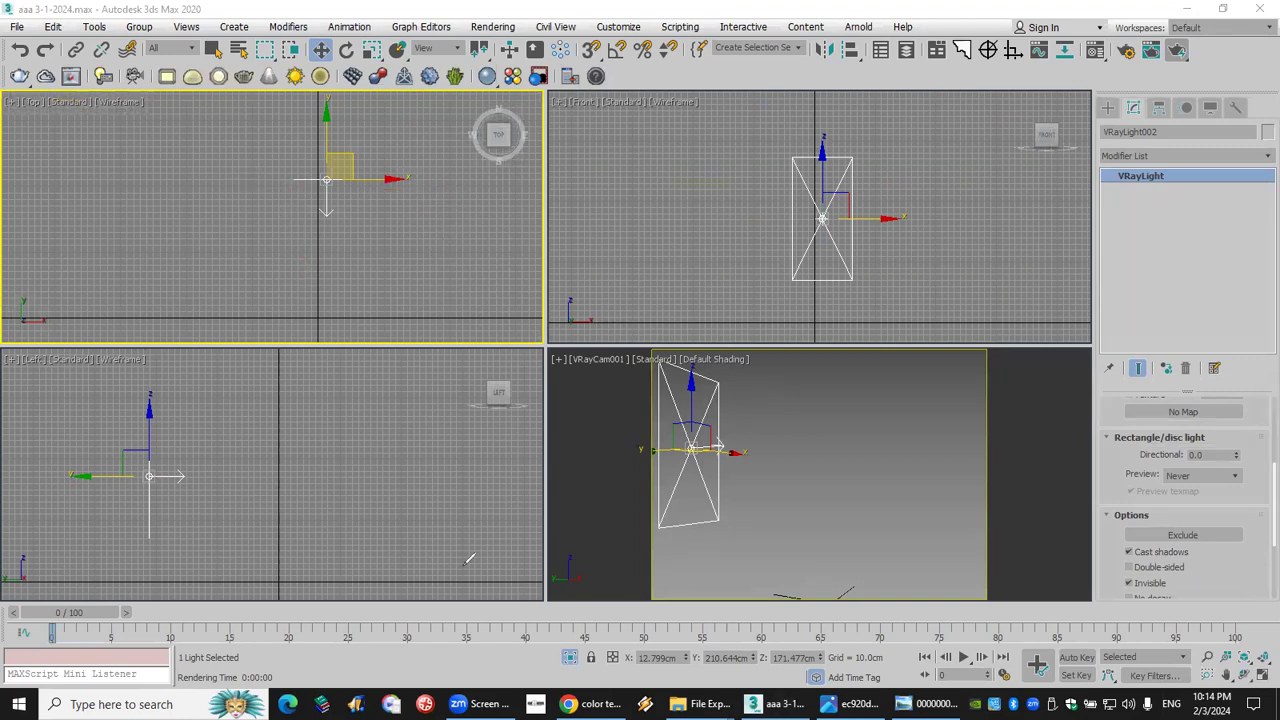
{"action": "left_click", "coordinate": [1229, 476]}
{"action": "left_click", "coordinate": [1233, 502]}
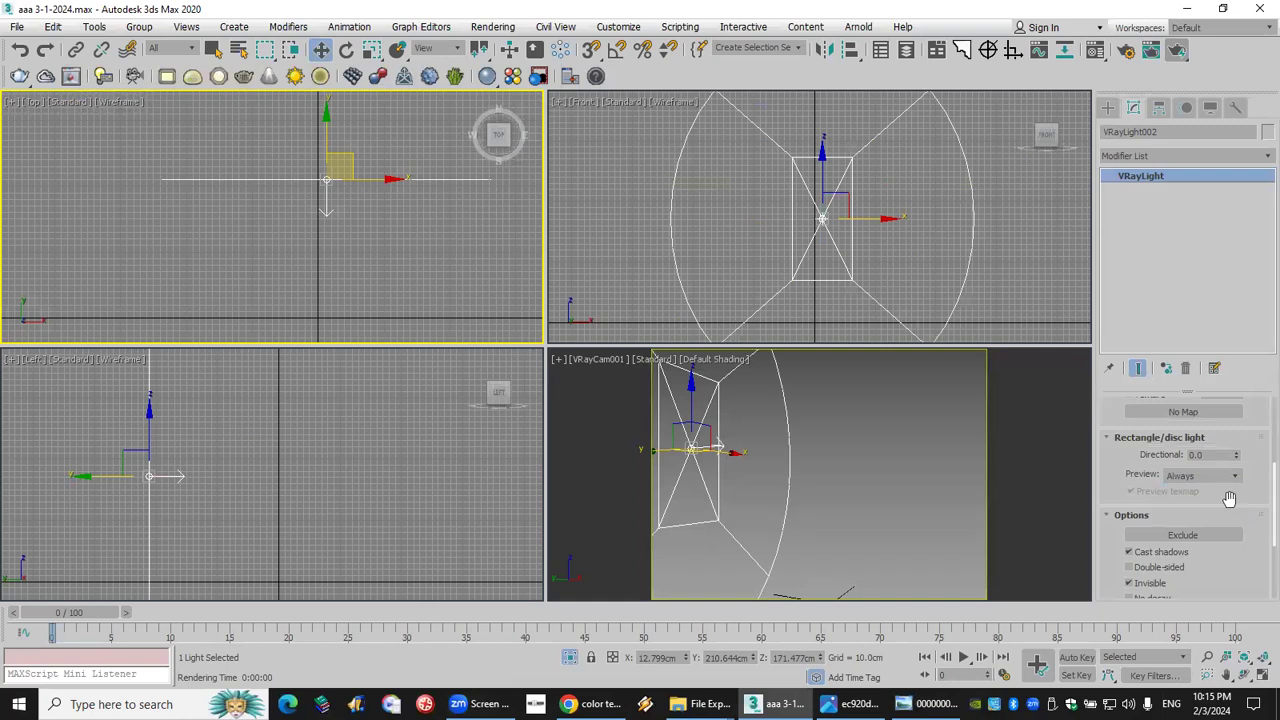
{"action": "left_click_drag", "start_coordinate": [1238, 459], "coordinate": [1258, 491]}
{"action": "left_click", "coordinate": [1226, 476]}
{"action": "left_click", "coordinate": [1232, 512]}
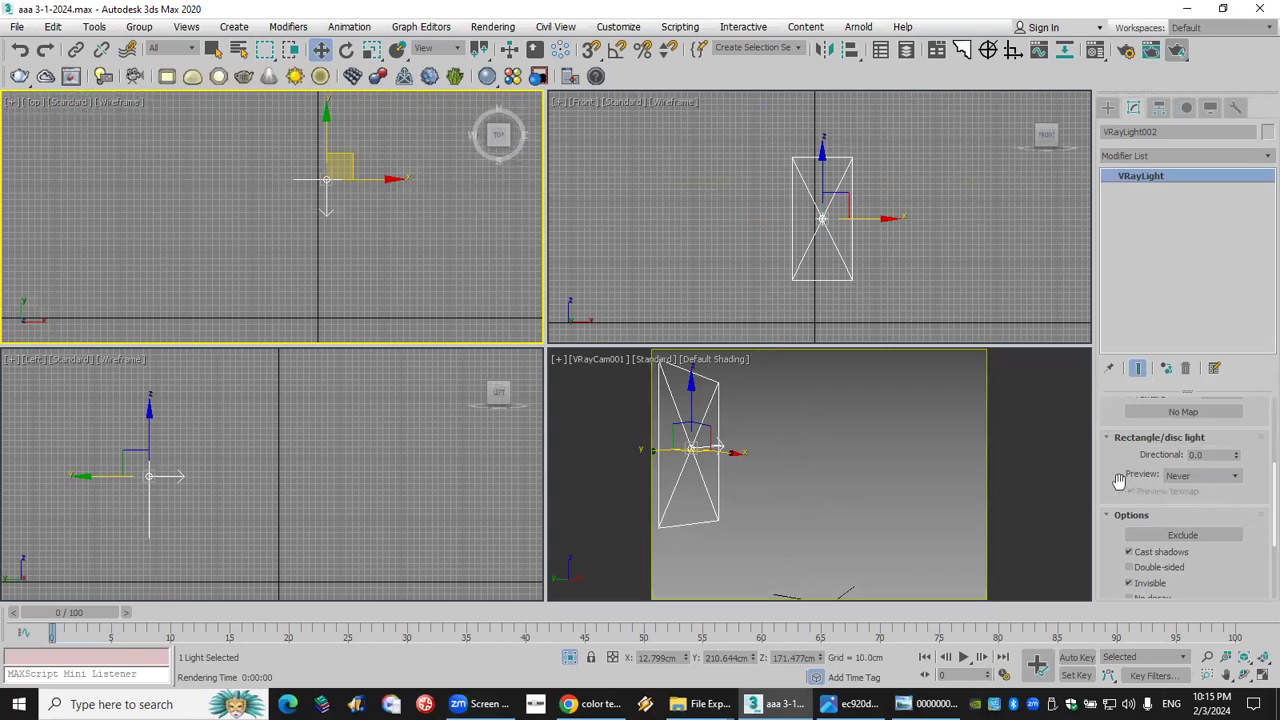
{"action": "left_click_drag", "start_coordinate": [1128, 478], "coordinate": [1122, 432]}
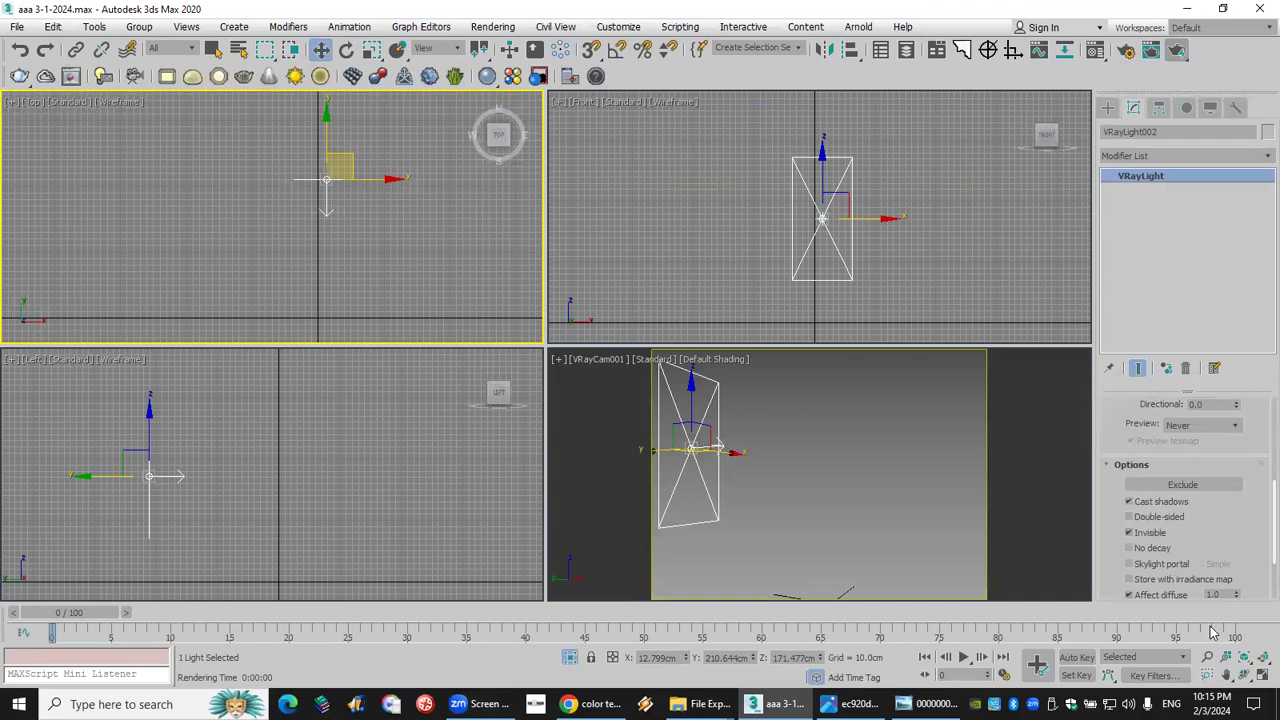
End isolation, start a camera render, then close the frame buffer and cancel it.
{"action": "left_click", "coordinate": [569, 657]}
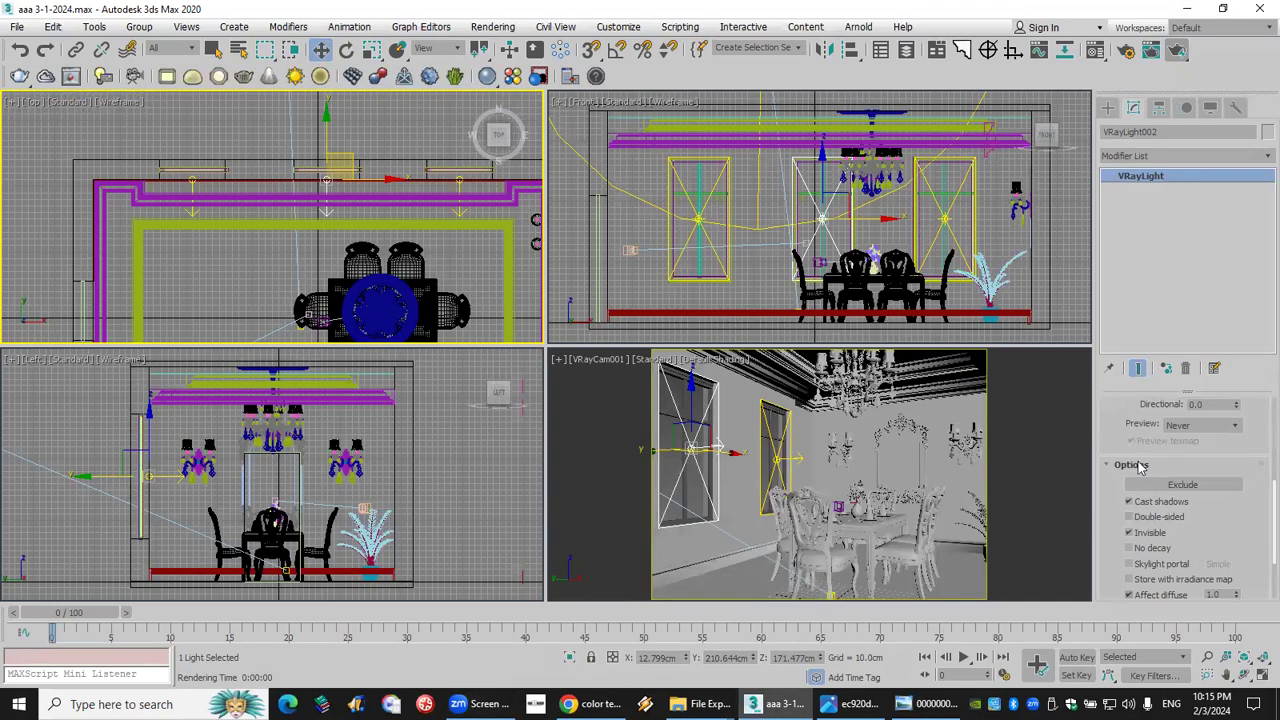
{"action": "scroll", "coordinate": [1140, 440], "scroll_direction": "up", "scroll_amount": 10}
{"action": "scroll", "coordinate": [1190, 480], "scroll_direction": "down", "scroll_amount": 8}
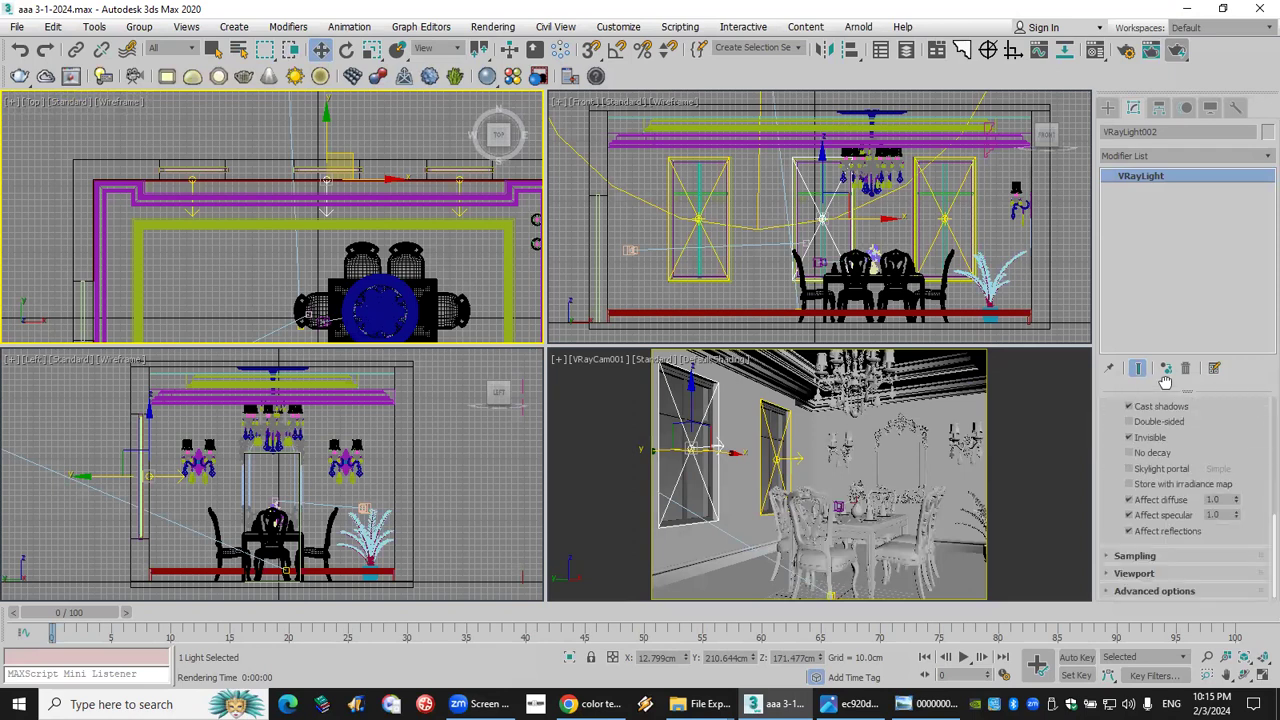
{"action": "left_click", "coordinate": [1177, 51]}
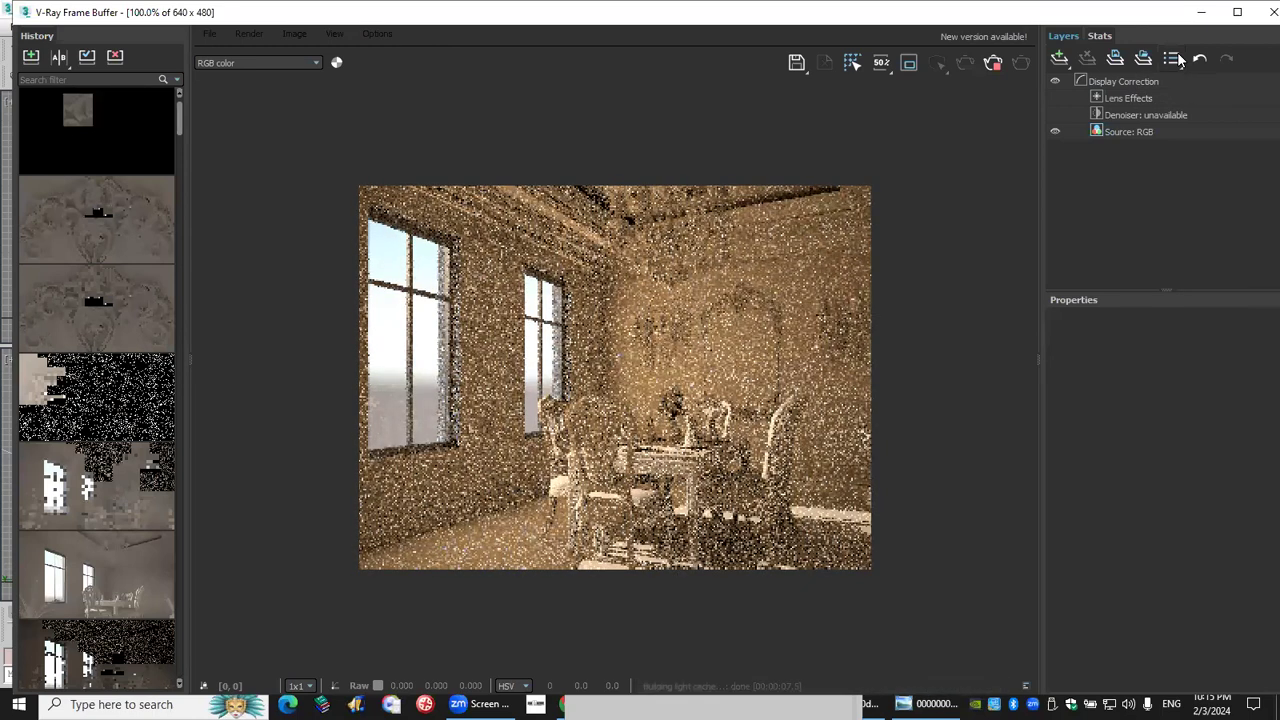
{"action": "left_click", "coordinate": [1262, 14]}
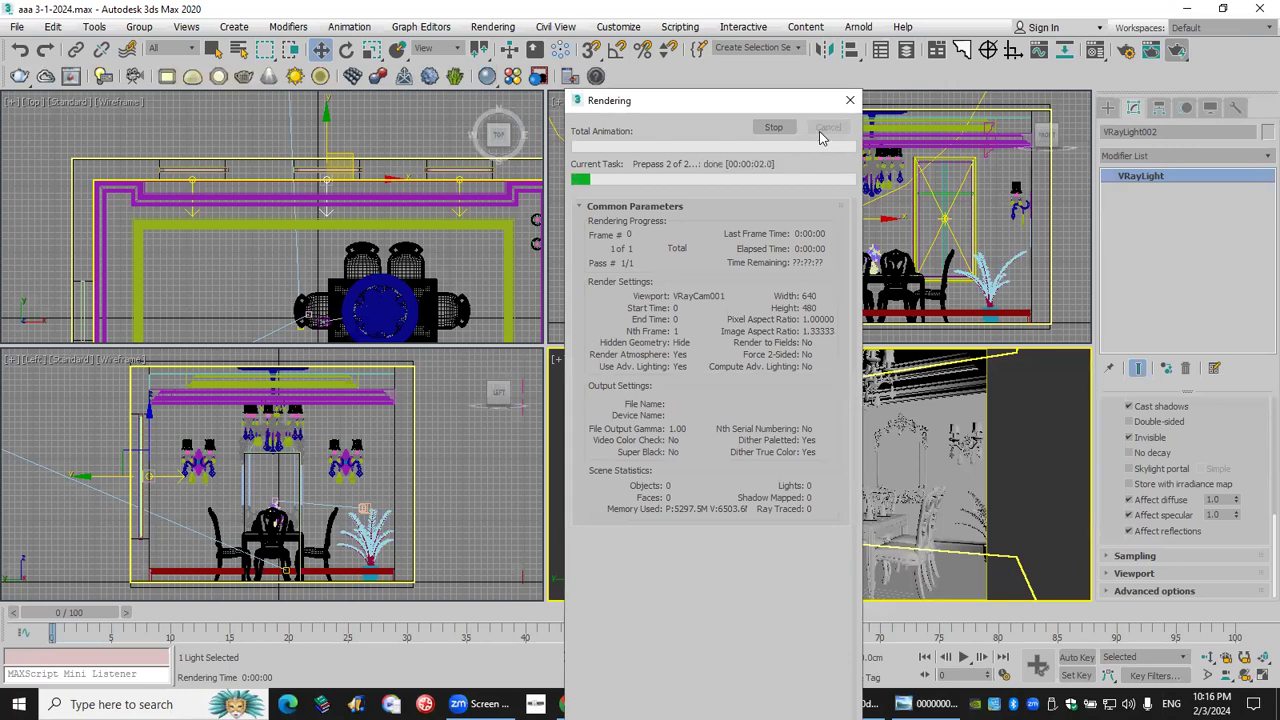
{"action": "left_click", "coordinate": [824, 129]}
{"action": "left_click", "coordinate": [819, 133]}
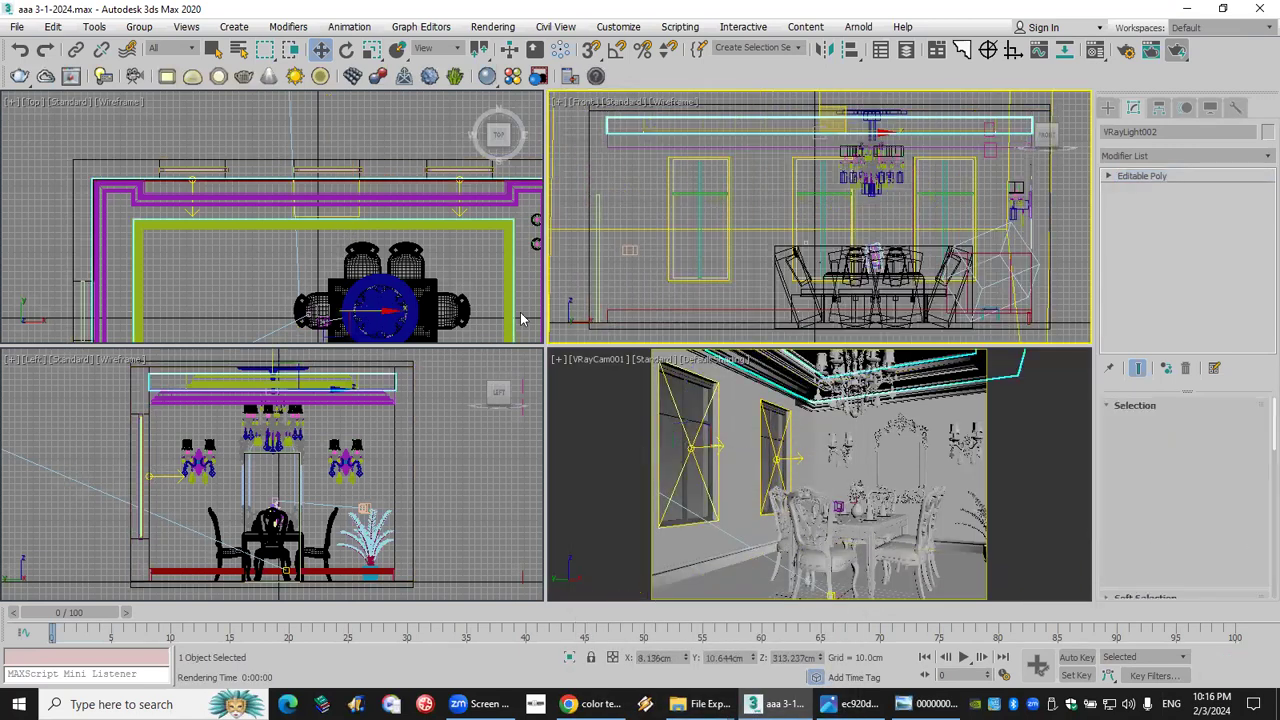
Select VRayLight002 in the camera view, check its parameters, and start a production render.
{"action": "left_click", "coordinate": [678, 413]}
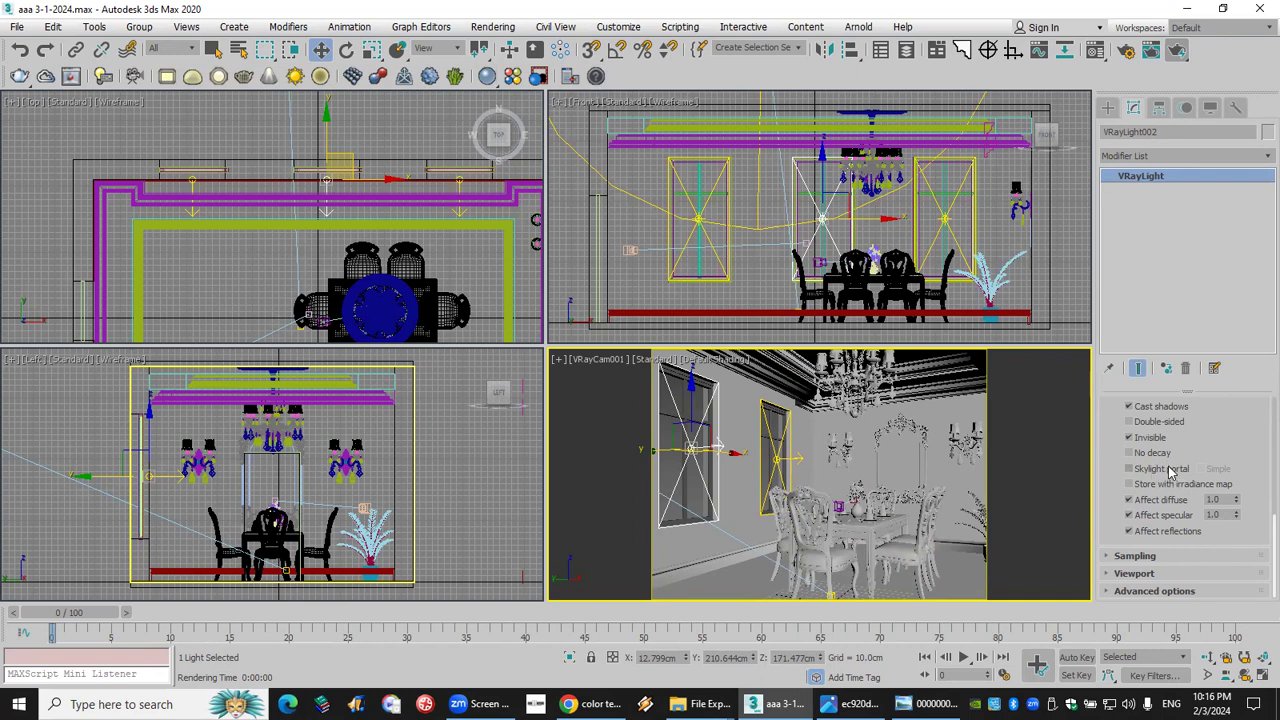
{"action": "left_click_drag", "start_coordinate": [1221, 430], "coordinate": [1224, 617]}
{"action": "scroll", "coordinate": [1160, 530], "scroll_direction": "up", "scroll_amount": 3}
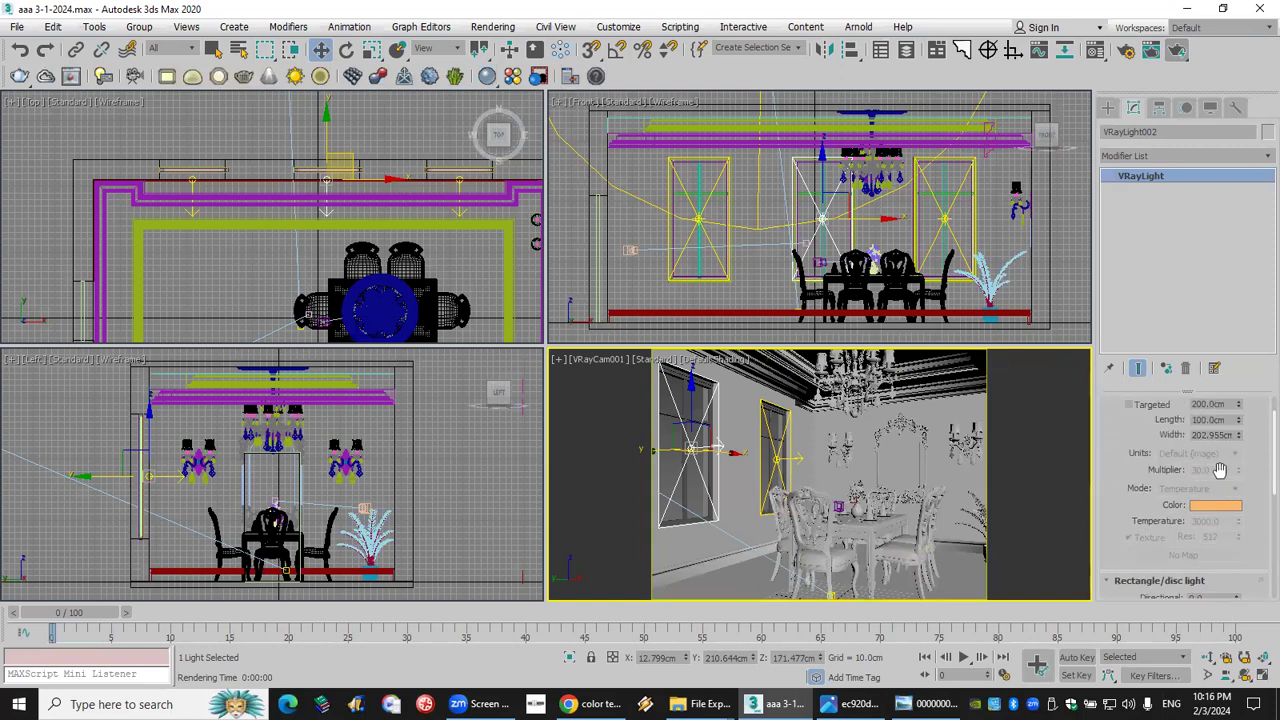
{"action": "scroll", "coordinate": [1212, 475], "scroll_direction": "up", "scroll_amount": 1}
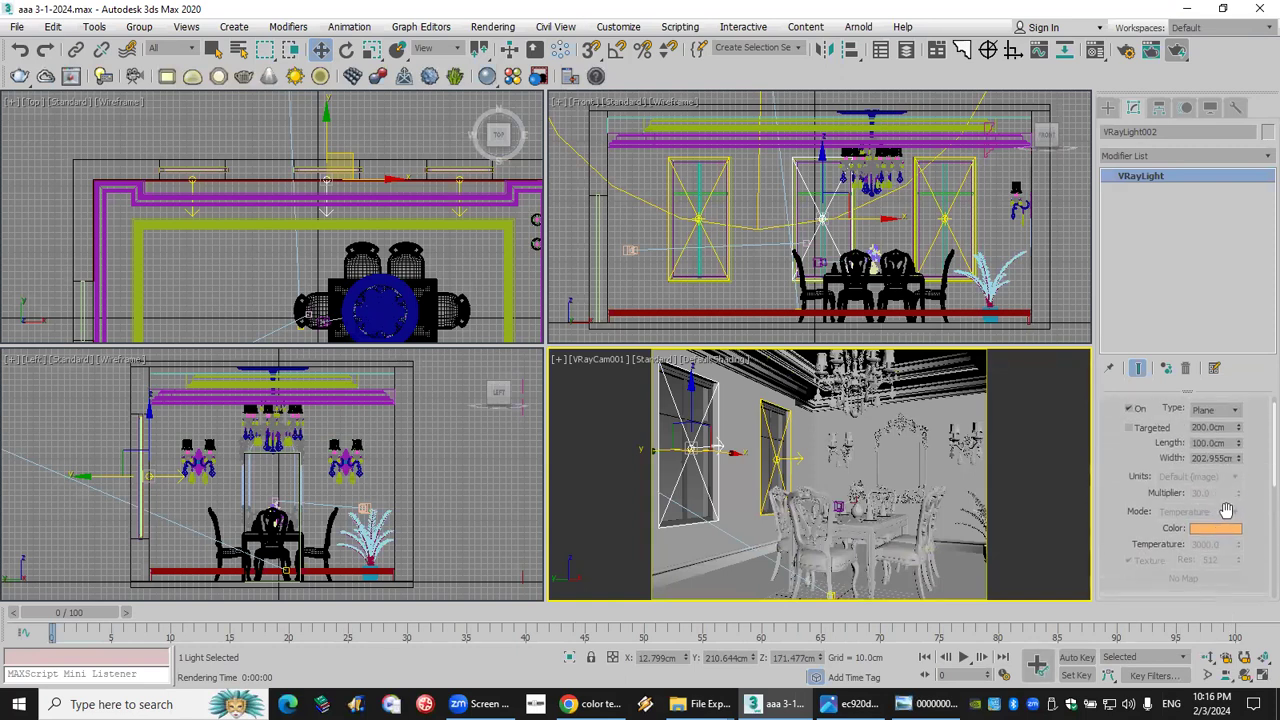
{"action": "scroll", "coordinate": [367, 138], "scroll_direction": "down", "scroll_amount": 3}
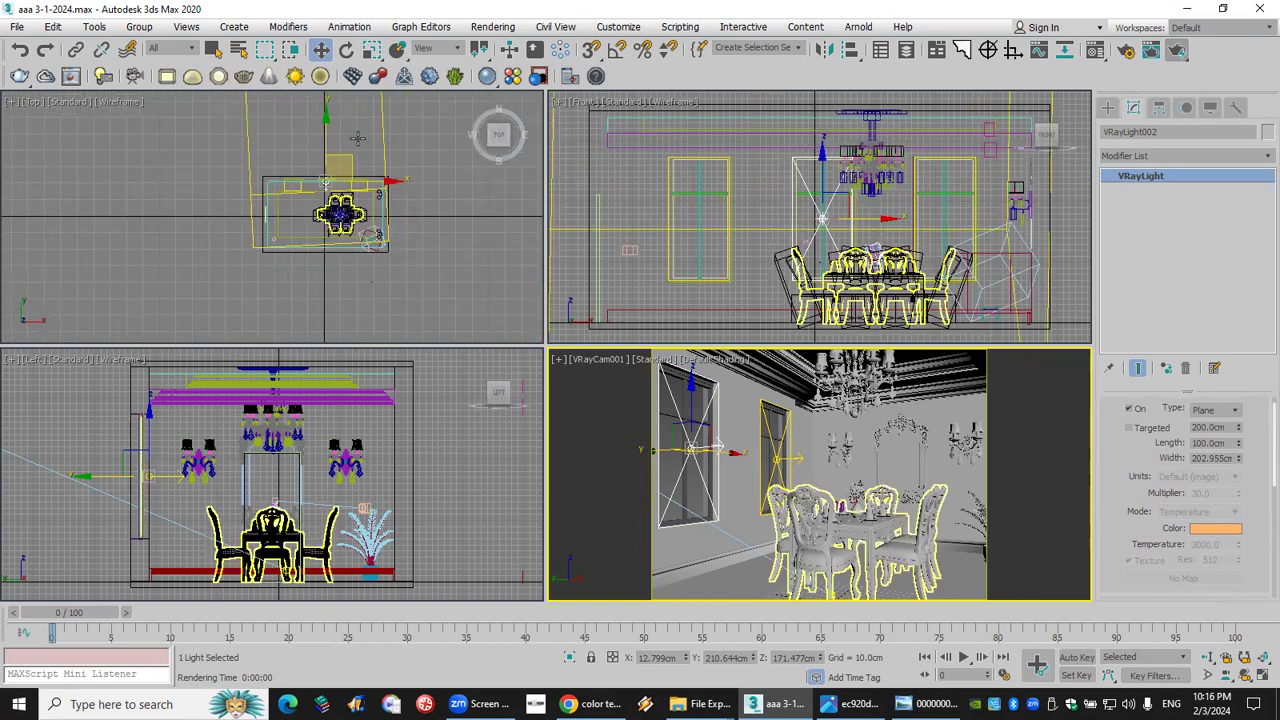
{"action": "scroll", "coordinate": [358, 138], "scroll_direction": "down", "scroll_amount": 3}
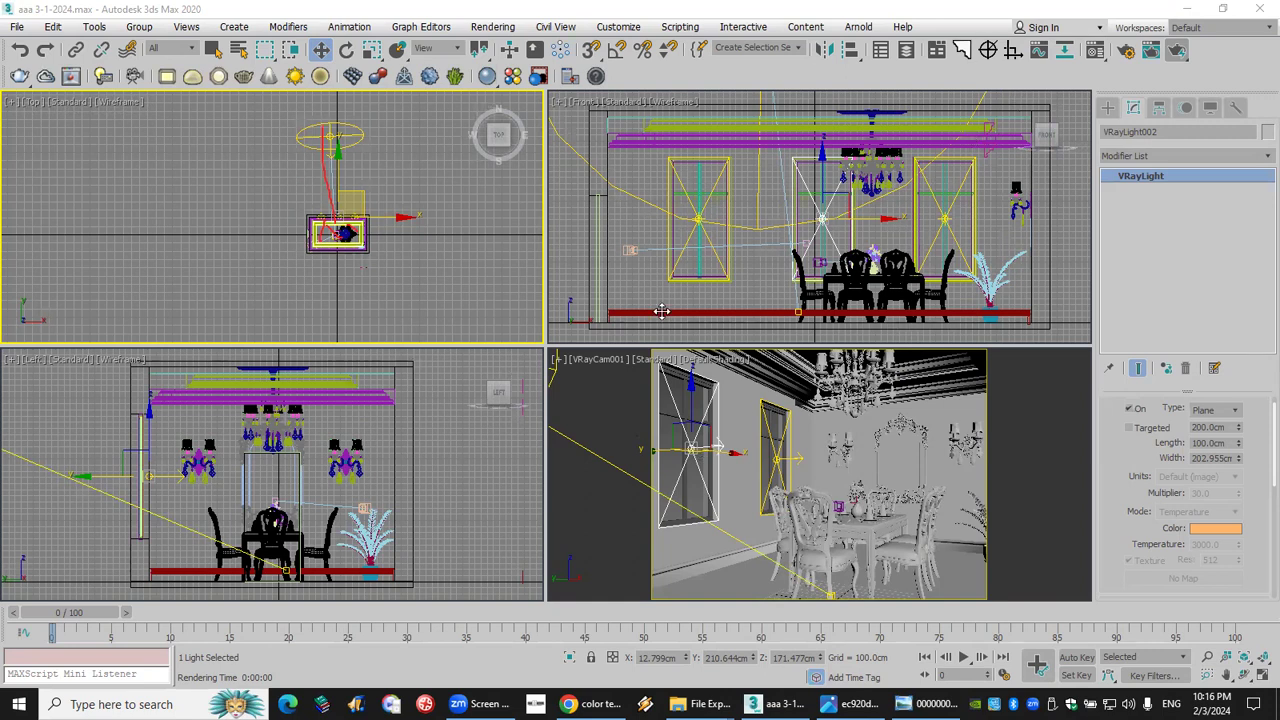
{"action": "left_click", "coordinate": [1177, 52]}
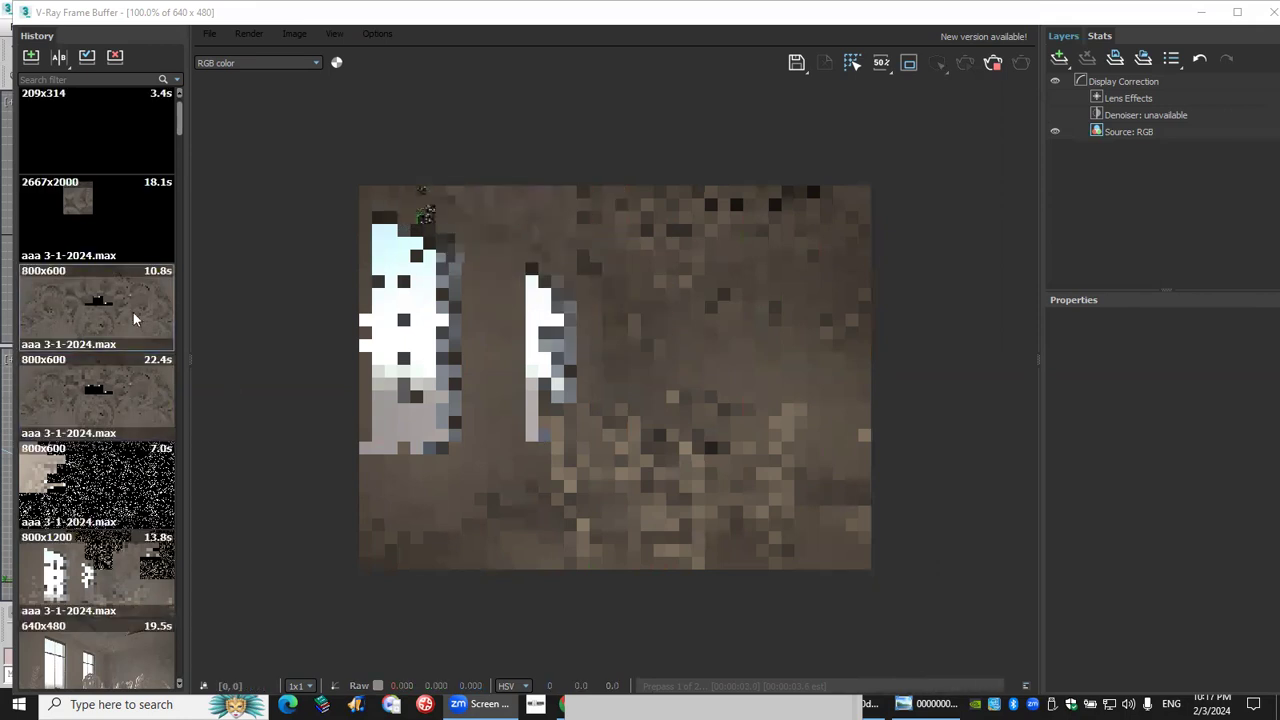
Review the dining-room render, shrink the frame buffer window, then close it.
{"action": "scroll", "coordinate": [107, 300], "scroll_direction": "down", "scroll_amount": 5}
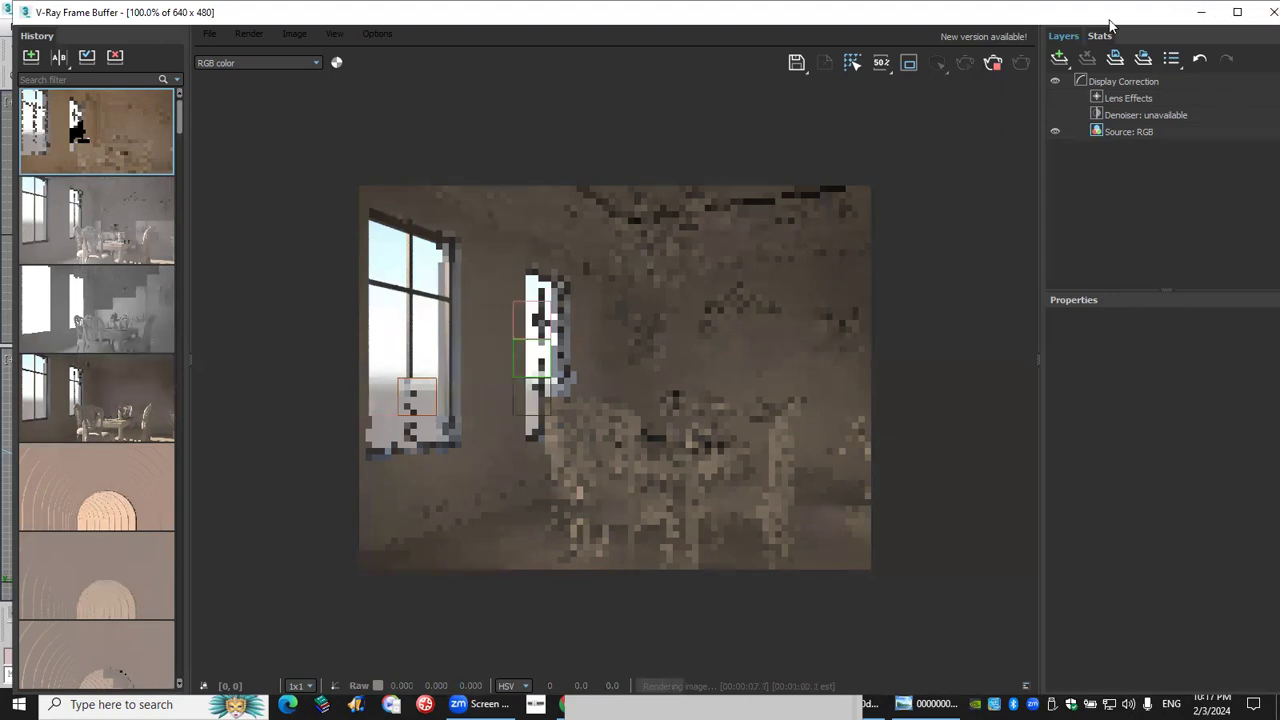
{"action": "key", "text": "super+Down"}
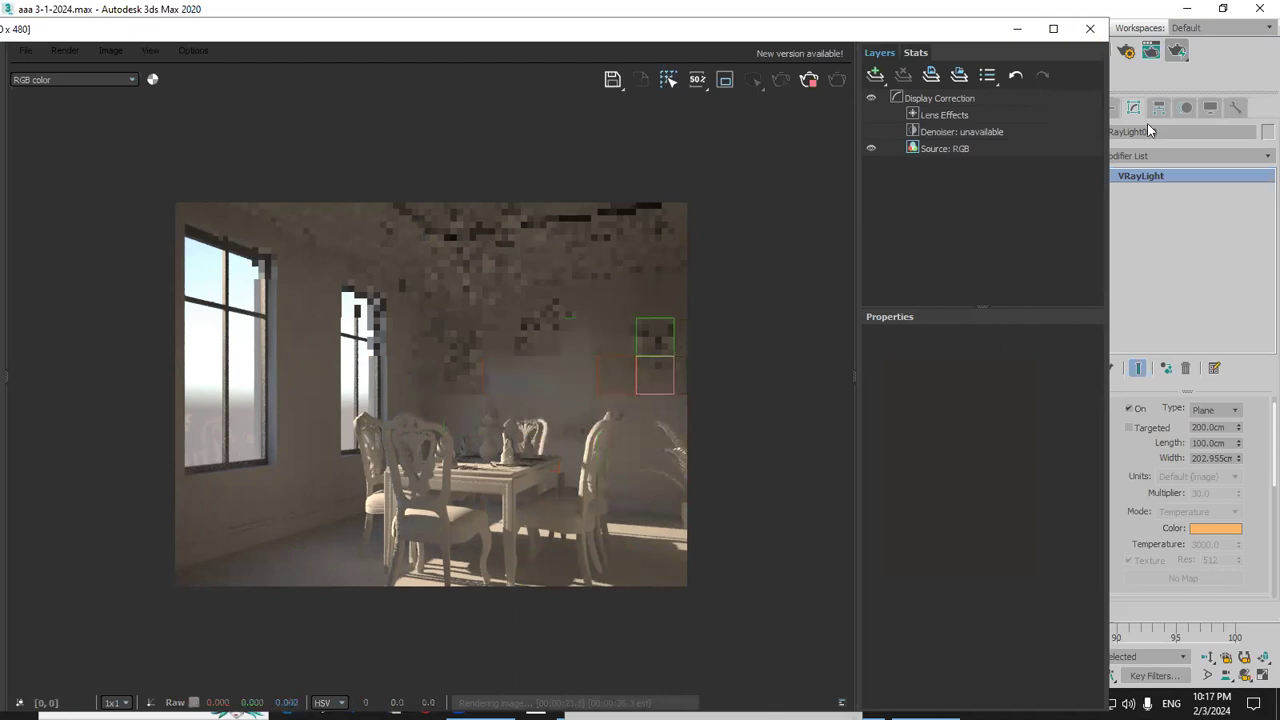
{"action": "left_click", "coordinate": [1090, 28]}
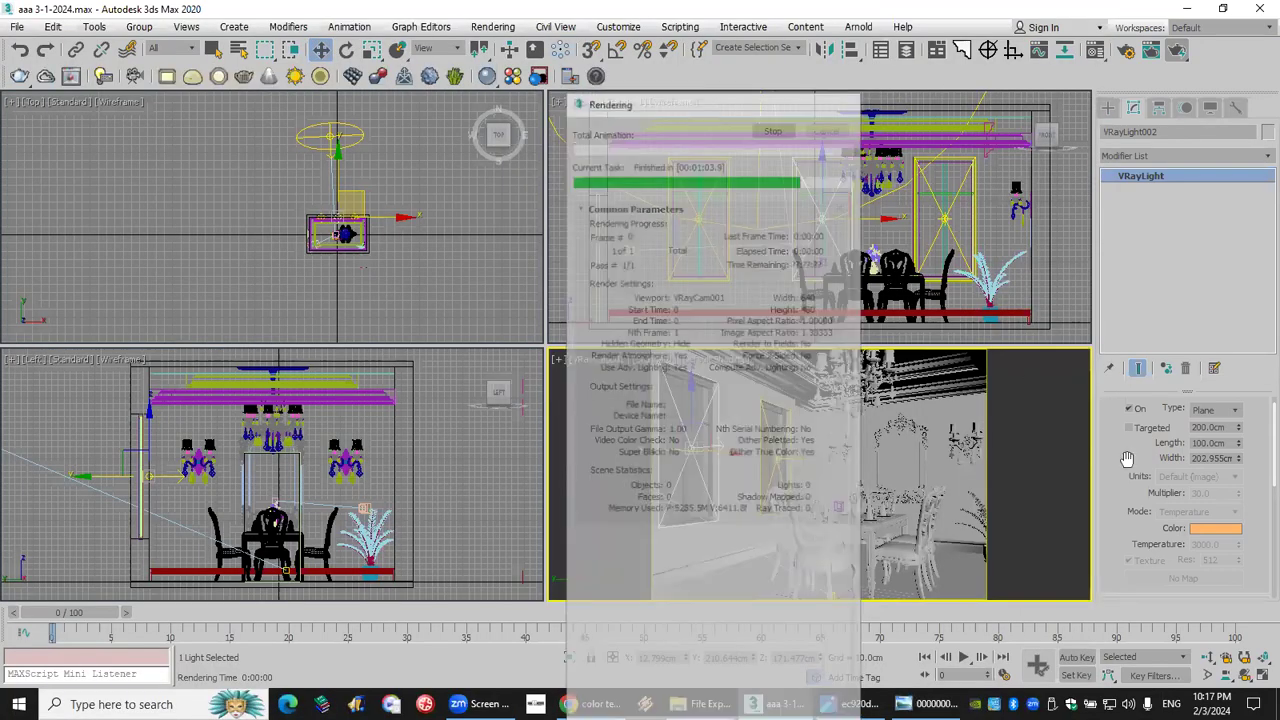
Set the VRaySun001 intensity multiplier to 0.5.
{"action": "left_click", "coordinate": [333, 132]}
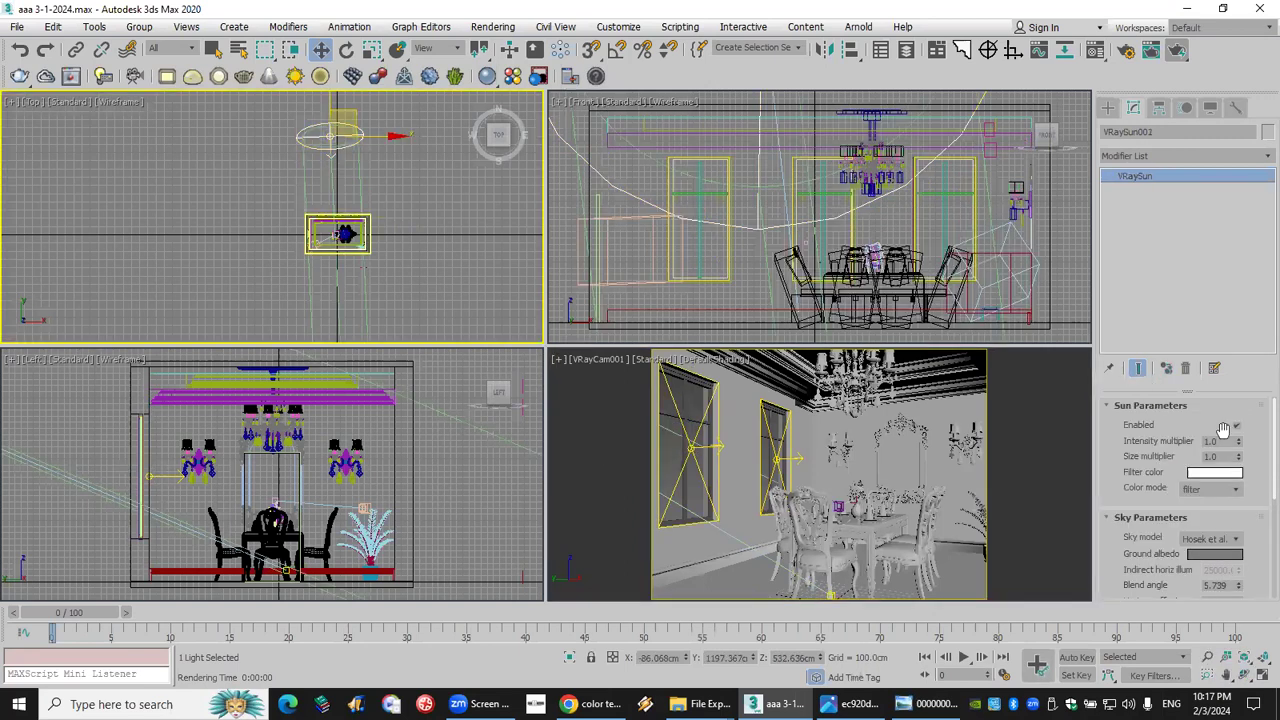
{"action": "double_click", "coordinate": [1214, 441]}
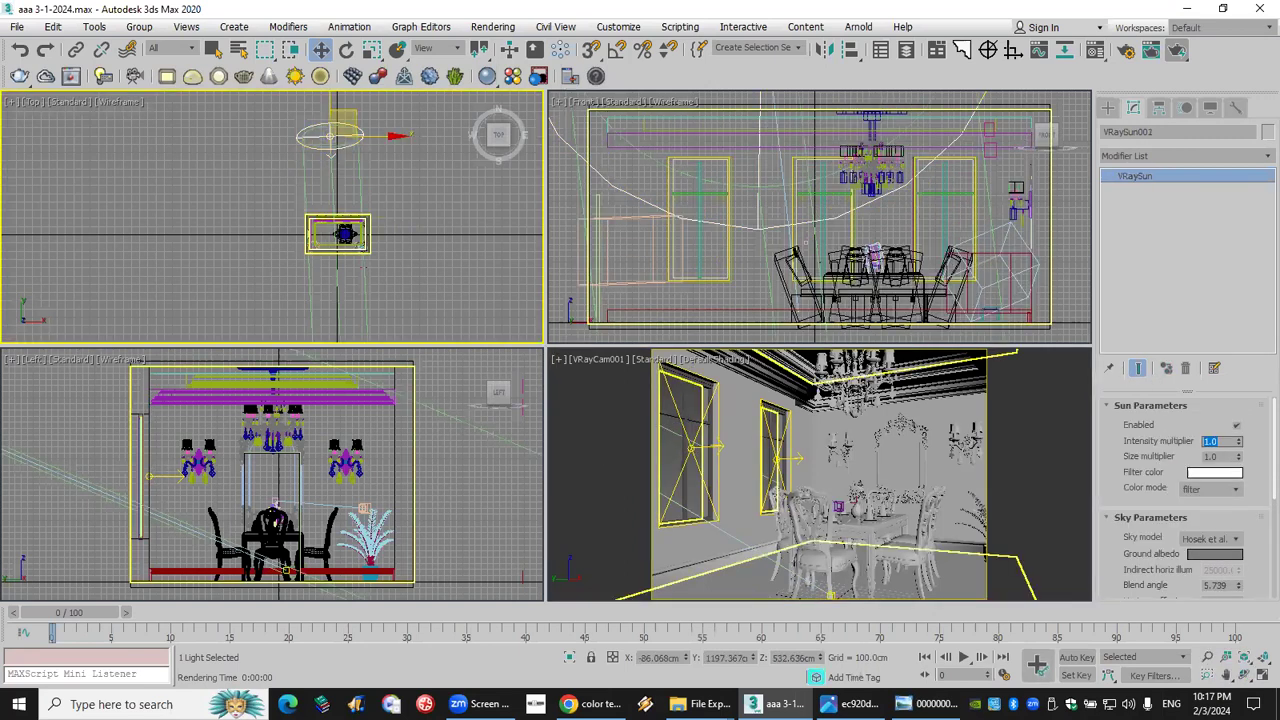
{"action": "key", "text": "BackSpace"}
{"action": "type", "text": "0.5"}
{"action": "key", "text": "Return"}
Test-render the dining room with the dimmer sun, then close and cancel the render.
{"action": "left_click", "coordinate": [1176, 51]}
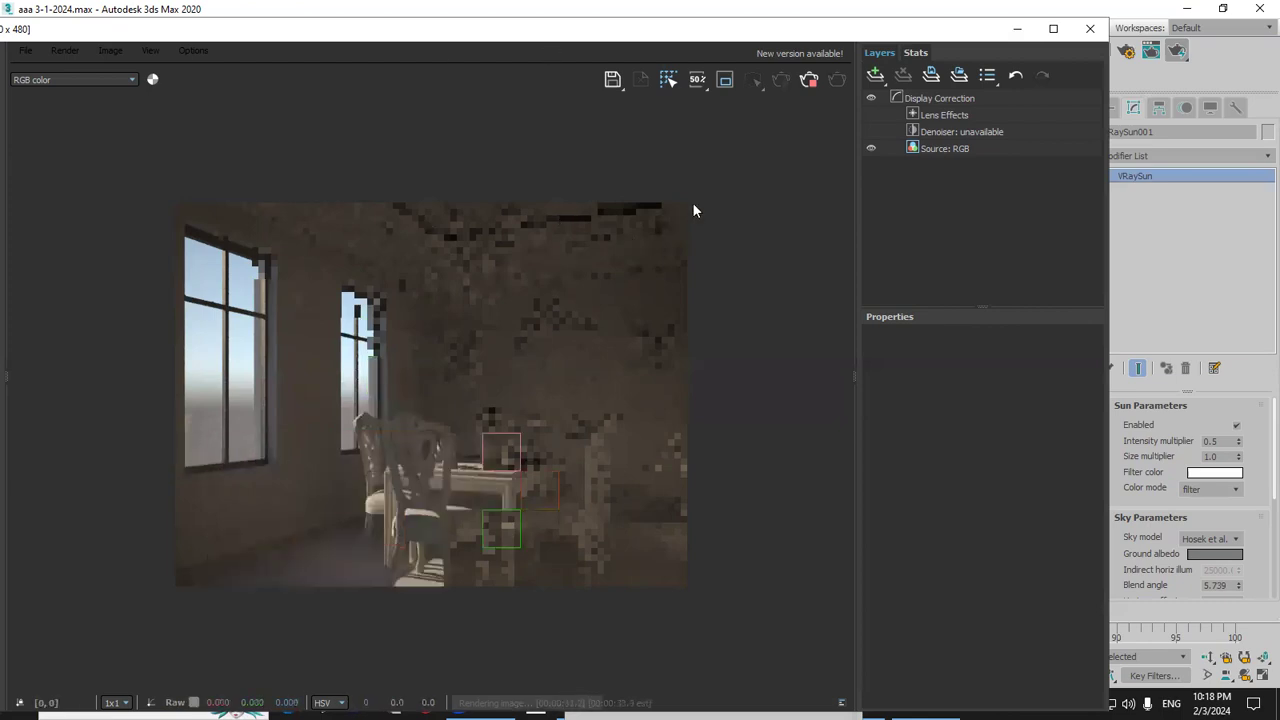
{"action": "left_click", "coordinate": [1088, 31]}
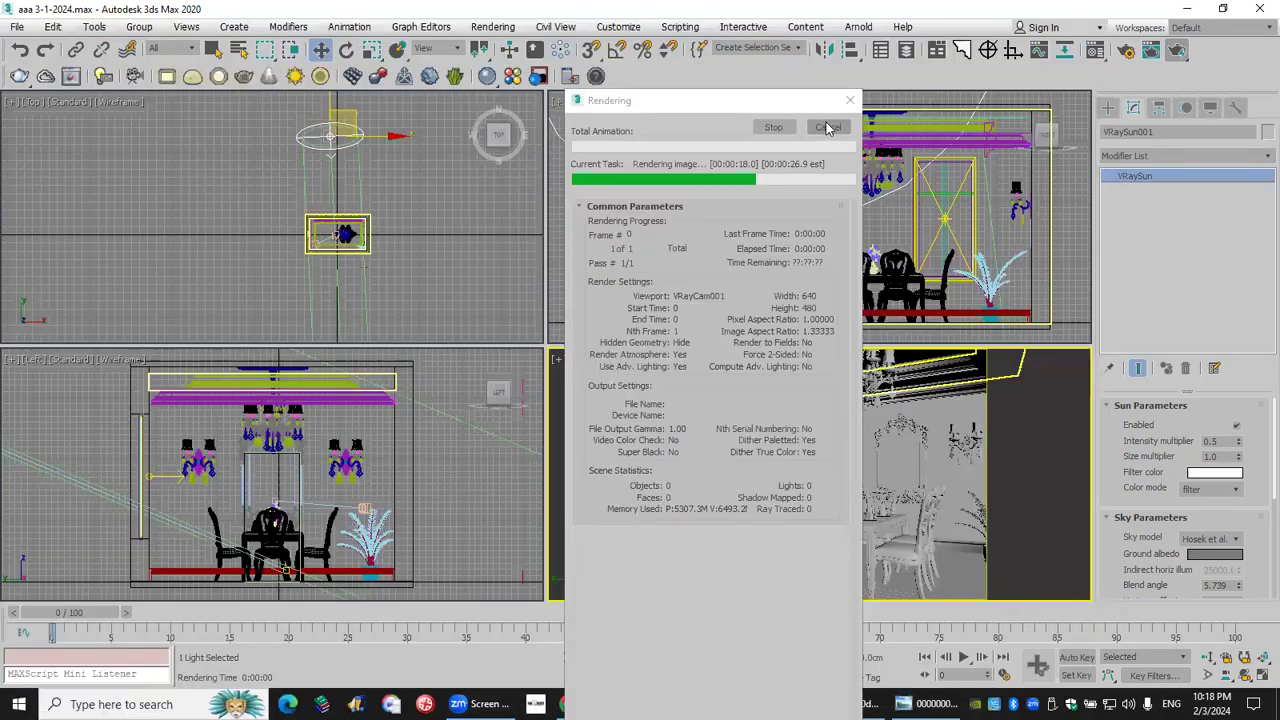
{"action": "left_click", "coordinate": [826, 128]}
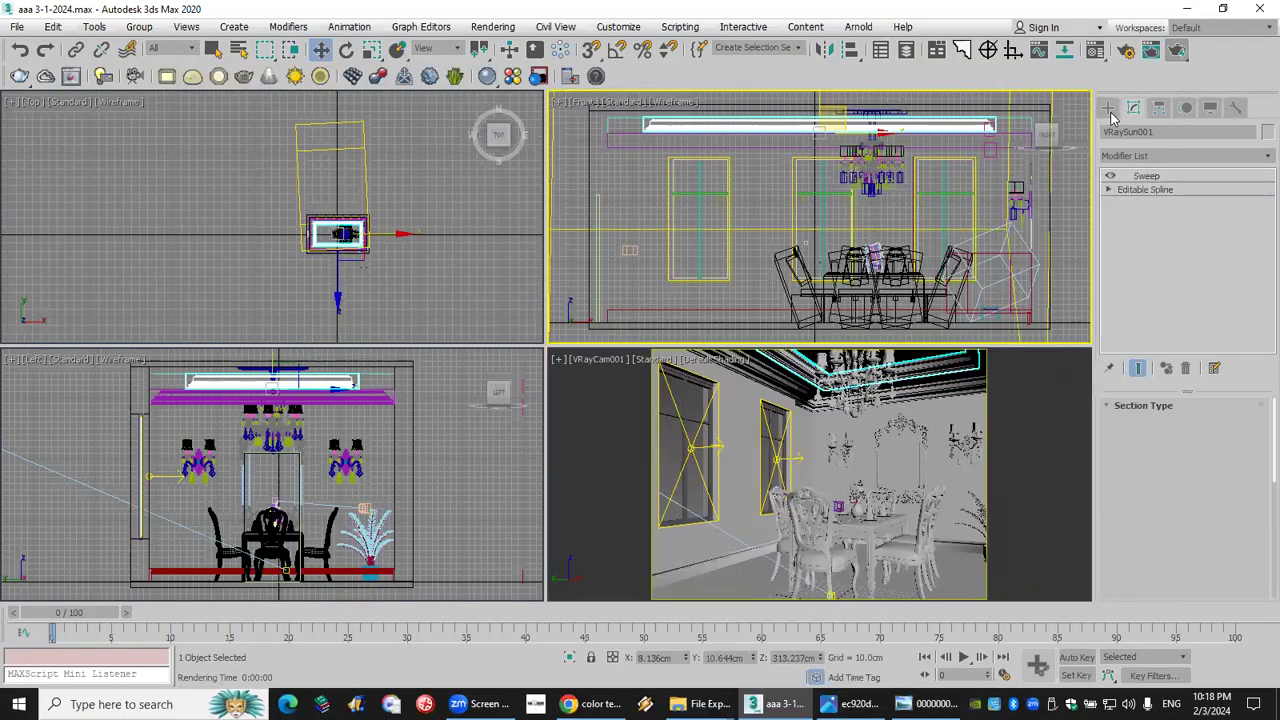
Choose VRayLight from the Create panel's lights.
{"action": "left_click", "coordinate": [1108, 107]}
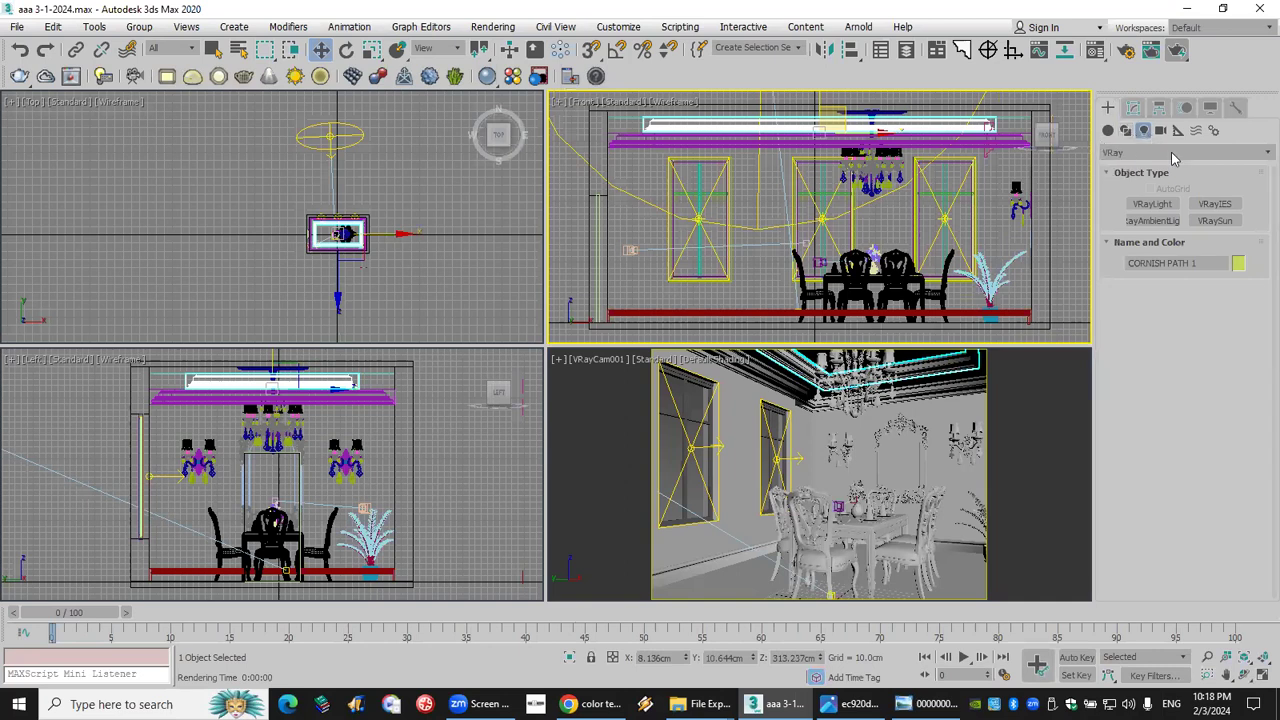
{"action": "left_click", "coordinate": [1170, 204]}
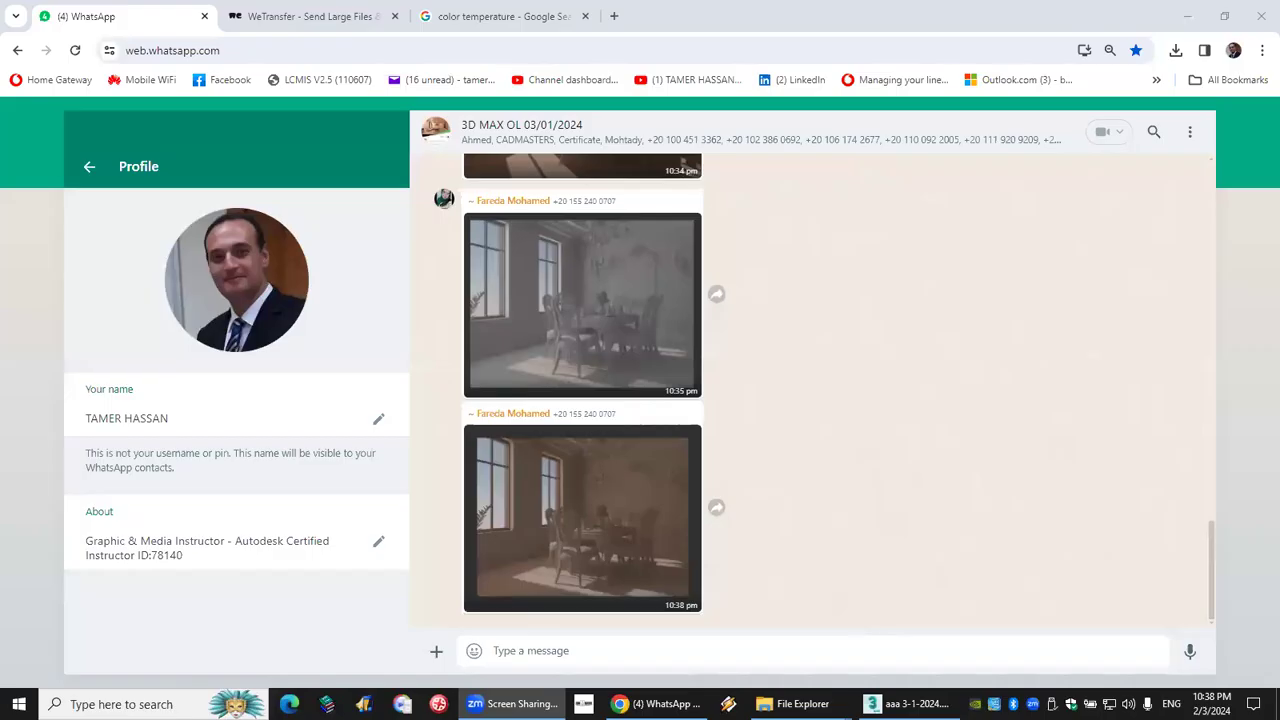
Switch to the WhatsApp class group chat to look over the shared dining-room renders.
{"action": "key", "text": "alt+Tab"}
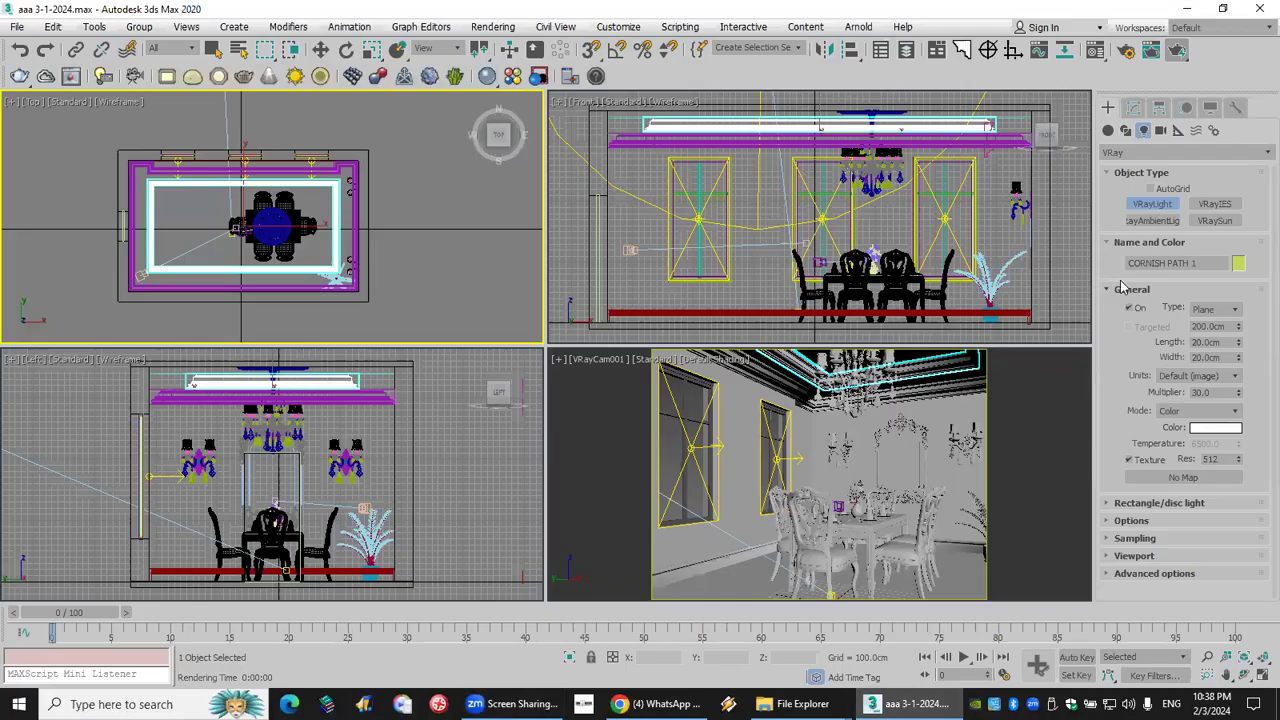
Draw a disc-shaped V-Ray light of about 129 cm radius in the Top view.
{"action": "left_click", "coordinate": [1203, 311]}
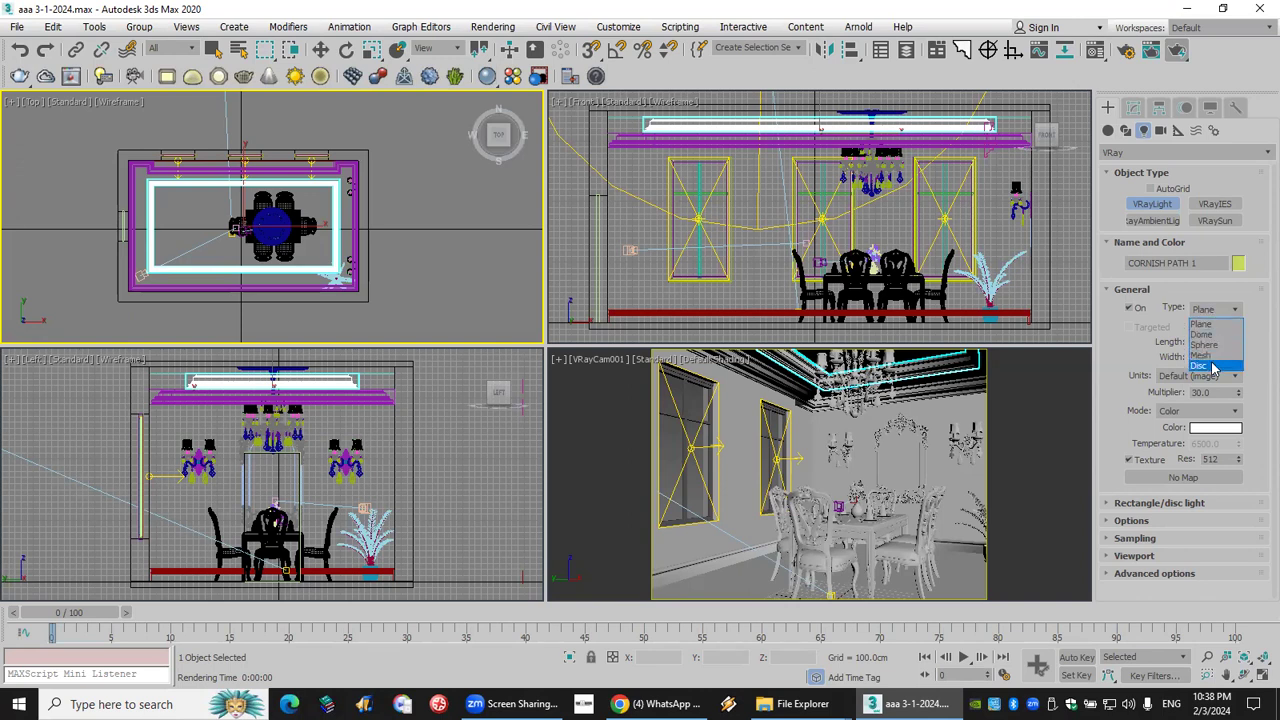
{"action": "left_click", "coordinate": [1203, 366]}
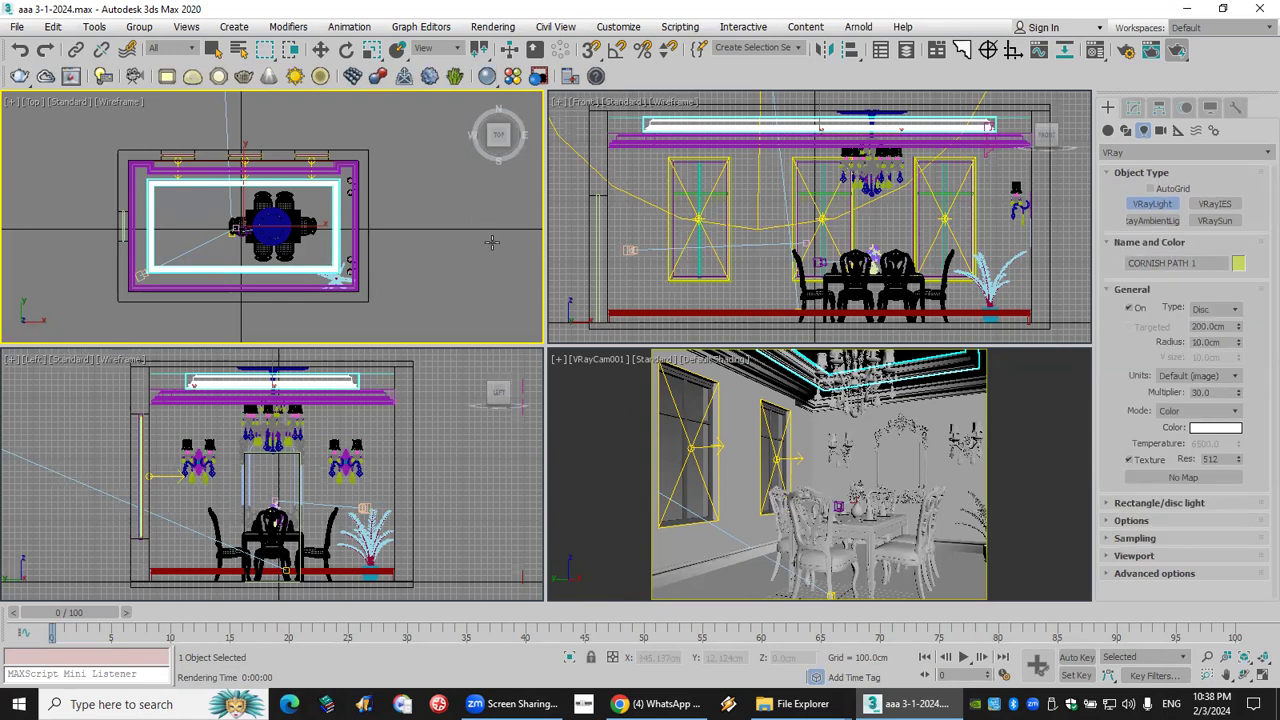
{"action": "left_click", "coordinate": [464, 261]}
{"action": "left_click_drag", "start_coordinate": [464, 261], "coordinate": [476, 283]}
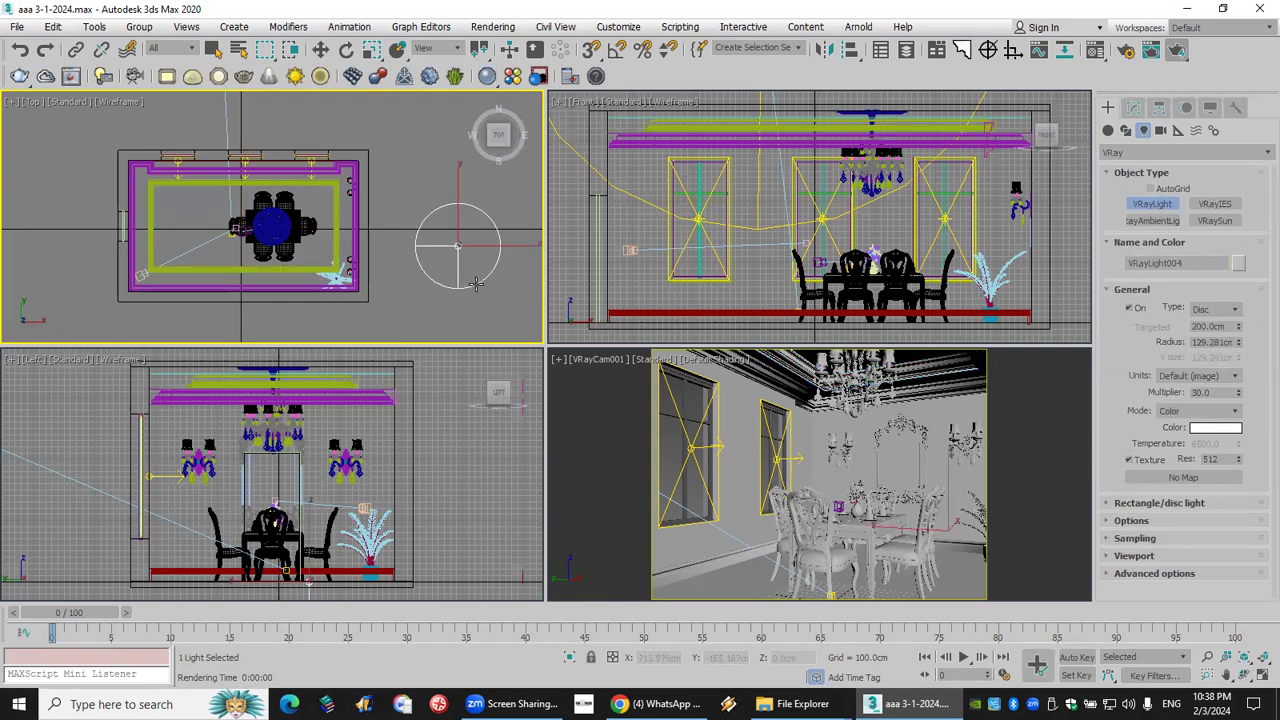
Turn the camera viewport into a perspective view, then frame, isolate and orbit around the disc light.
{"action": "right_click", "coordinate": [800, 375]}
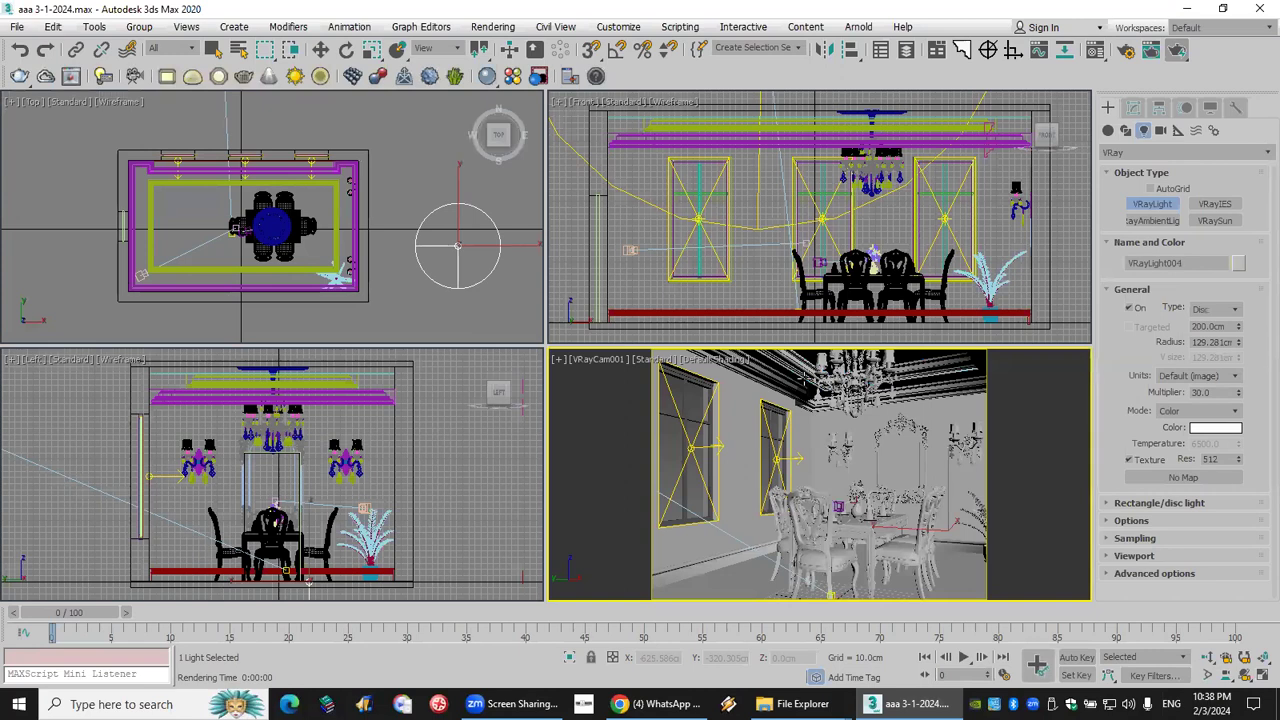
{"action": "key", "text": "p"}
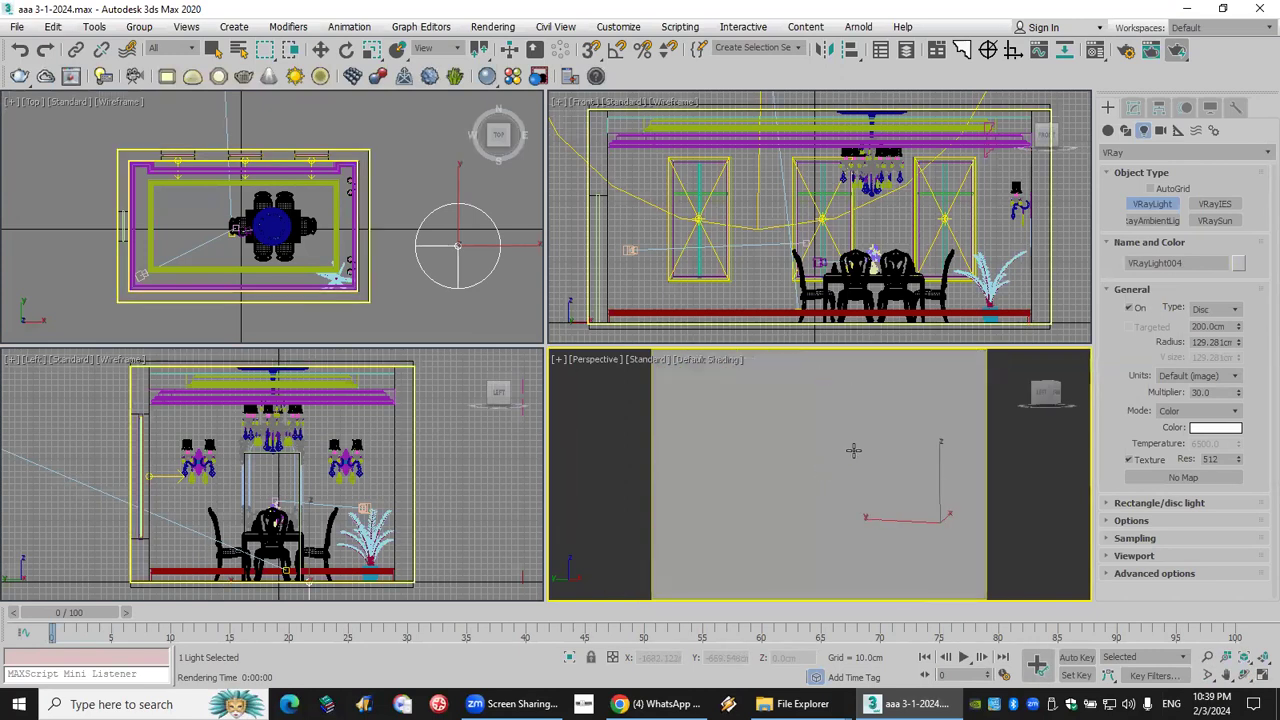
{"action": "key", "text": "z"}
{"action": "left_click", "coordinate": [1261, 657]}
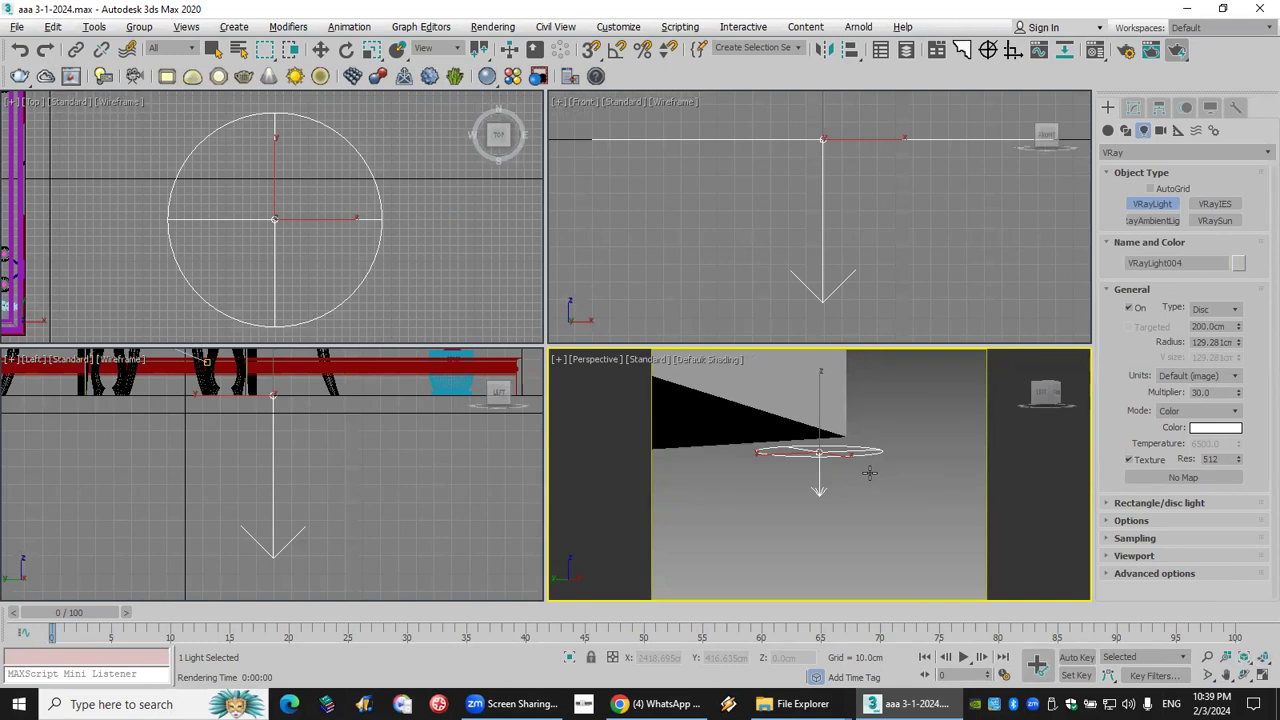
{"action": "key", "text": "alt+q"}
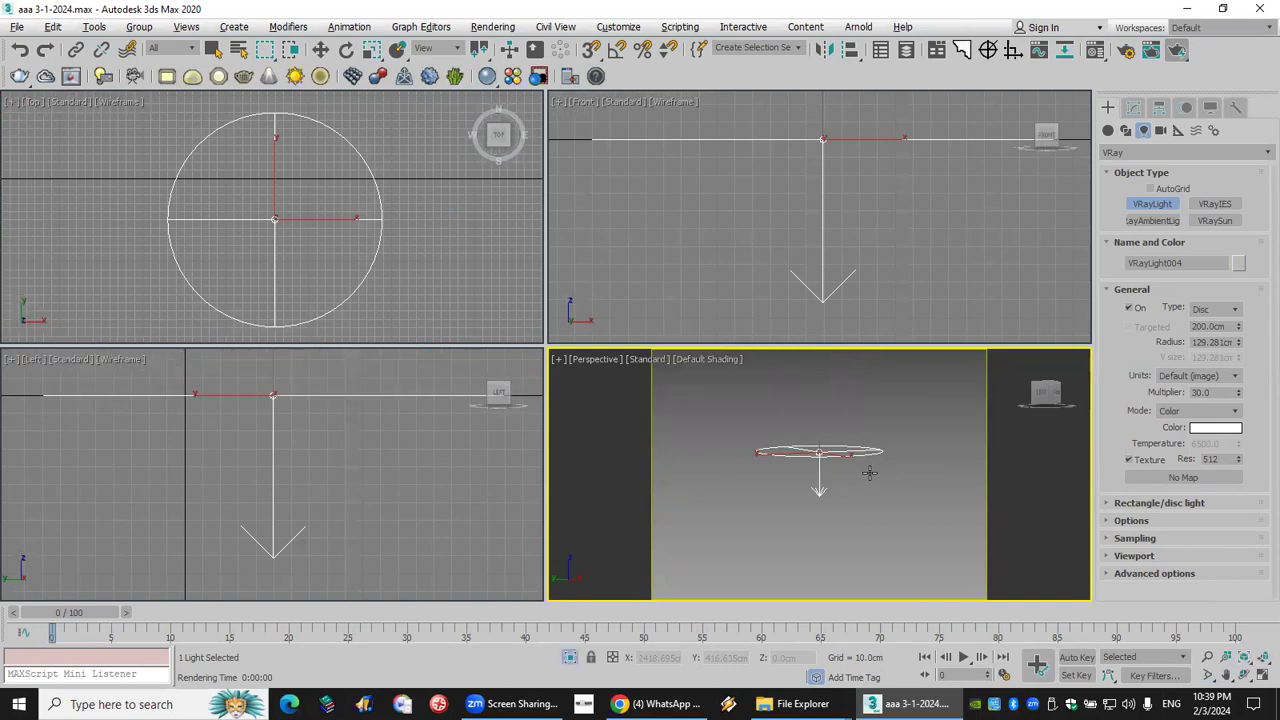
{"action": "left_click", "coordinate": [1244, 675]}
{"action": "mouse_move", "coordinate": [835, 472]}
{"action": "left_mouse_down"}
{"action": "mouse_move", "coordinate": [824, 403]}
{"action": "mouse_move", "coordinate": [859, 507]}
{"action": "mouse_move", "coordinate": [940, 528]}
{"action": "mouse_move", "coordinate": [826, 565]}
{"action": "mouse_move", "coordinate": [877, 396]}
{"action": "mouse_move", "coordinate": [829, 600]}
{"action": "mouse_move", "coordinate": [966, 480]}
{"action": "mouse_move", "coordinate": [915, 412]}
{"action": "mouse_move", "coordinate": [860, 391]}
{"action": "mouse_move", "coordinate": [825, 458]}
{"action": "left_mouse_up"}
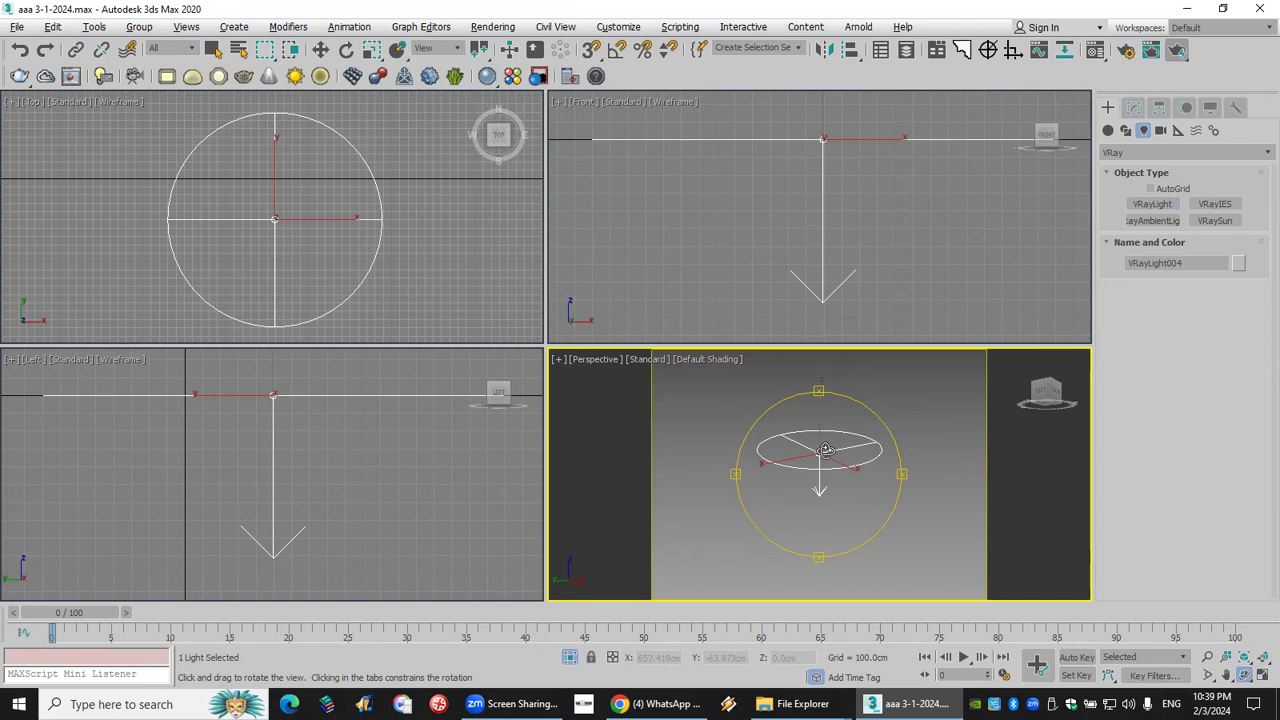
Undo the disc light and set the view back to the VRayCam001 camera.
{"action": "key", "text": "ctrl+z"}
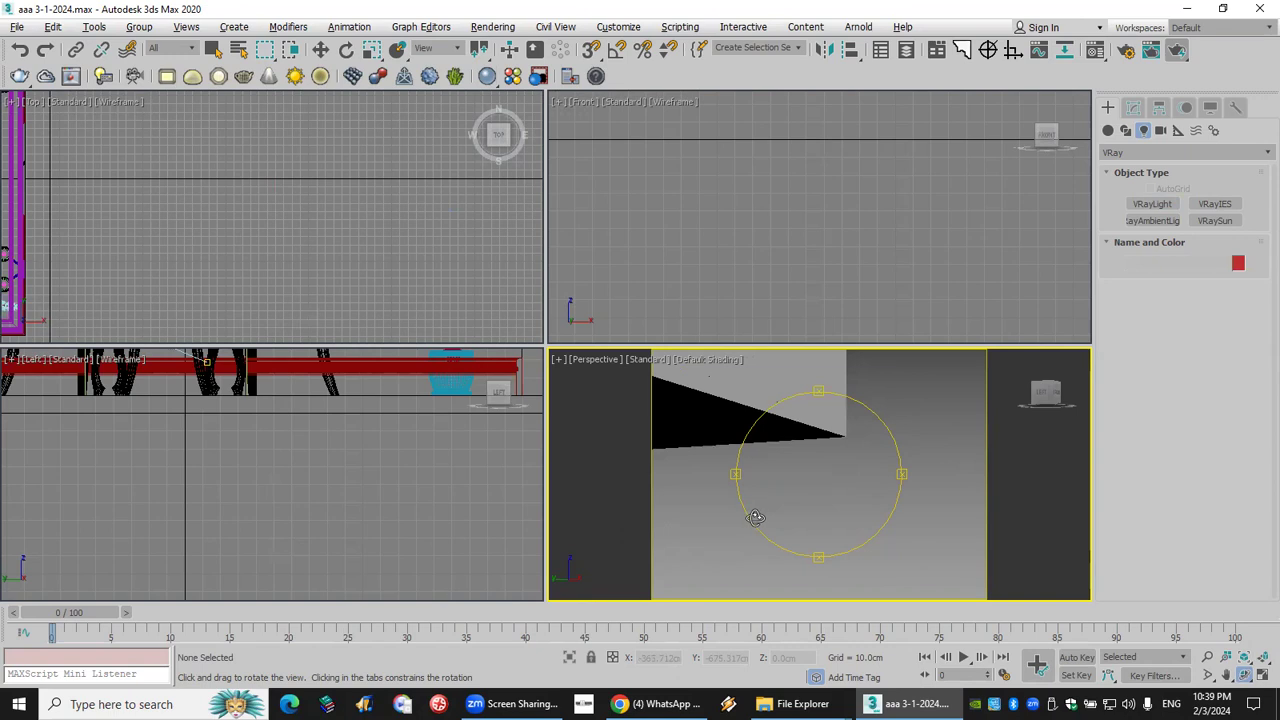
{"action": "key", "text": "c"}
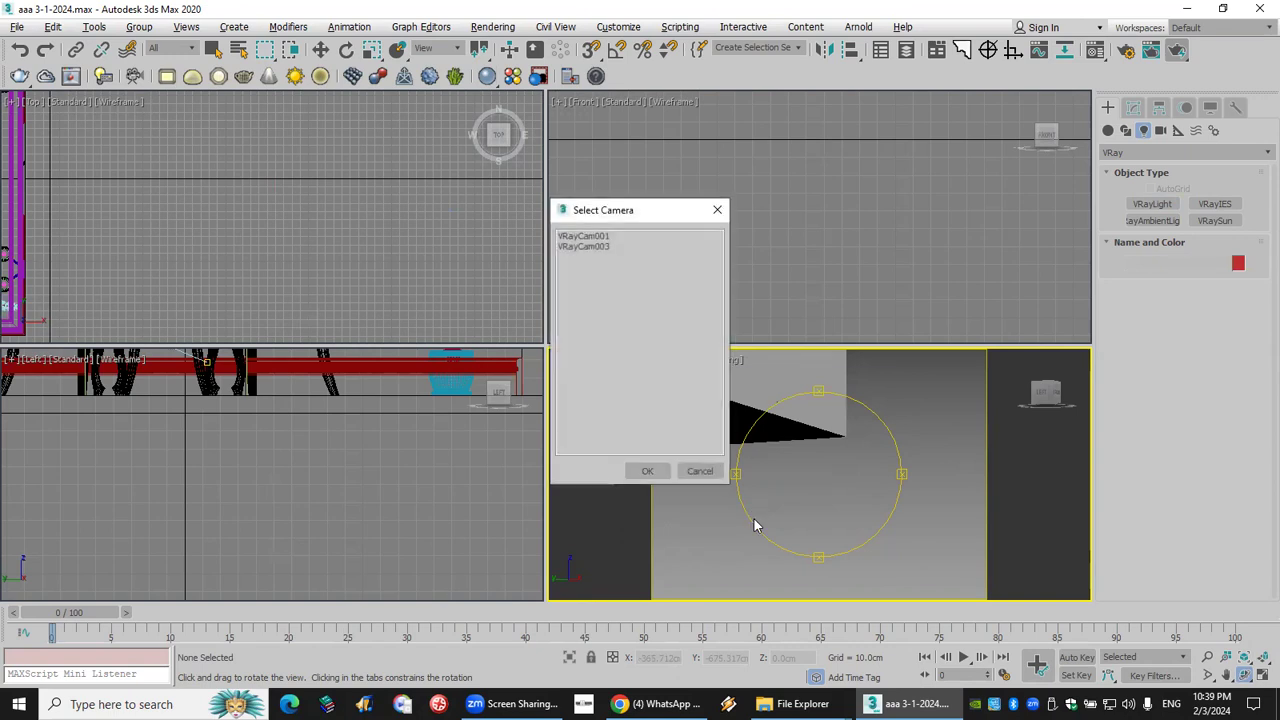
{"action": "double_click", "coordinate": [590, 237]}
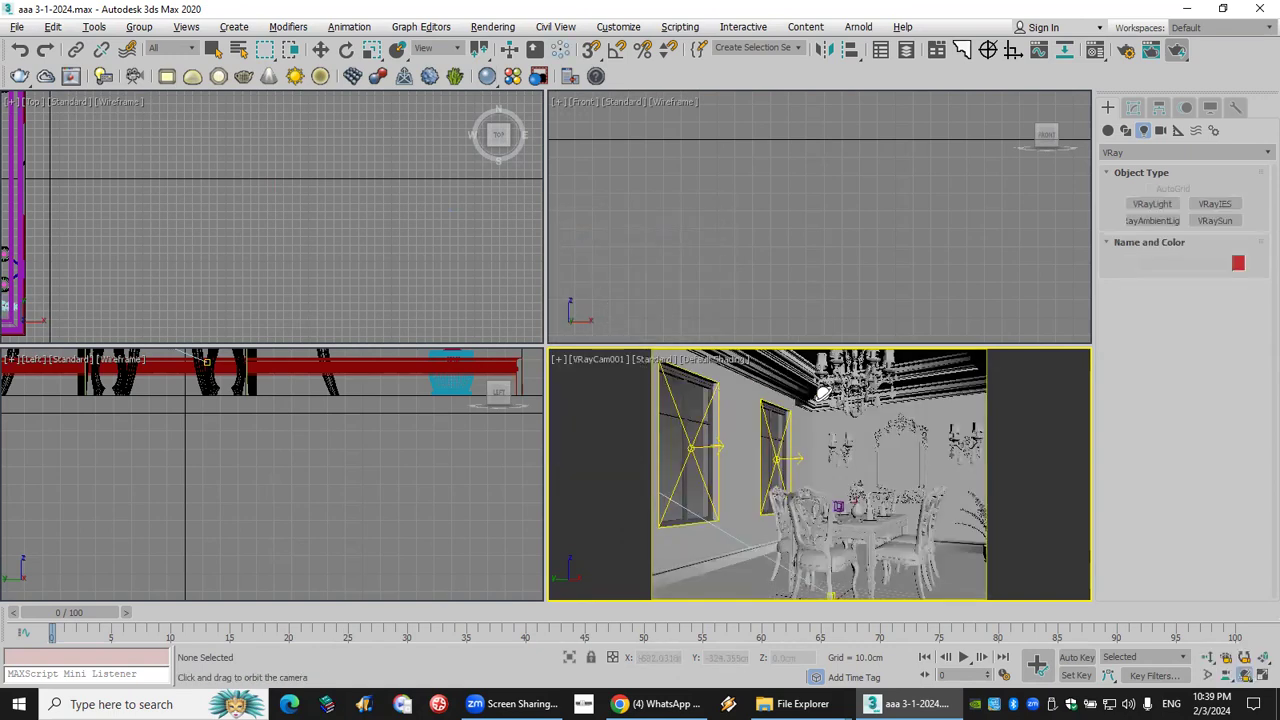
Select the chandelier group above the table and hide it.
{"action": "key", "text": "w"}
{"action": "left_click", "coordinate": [856, 380]}
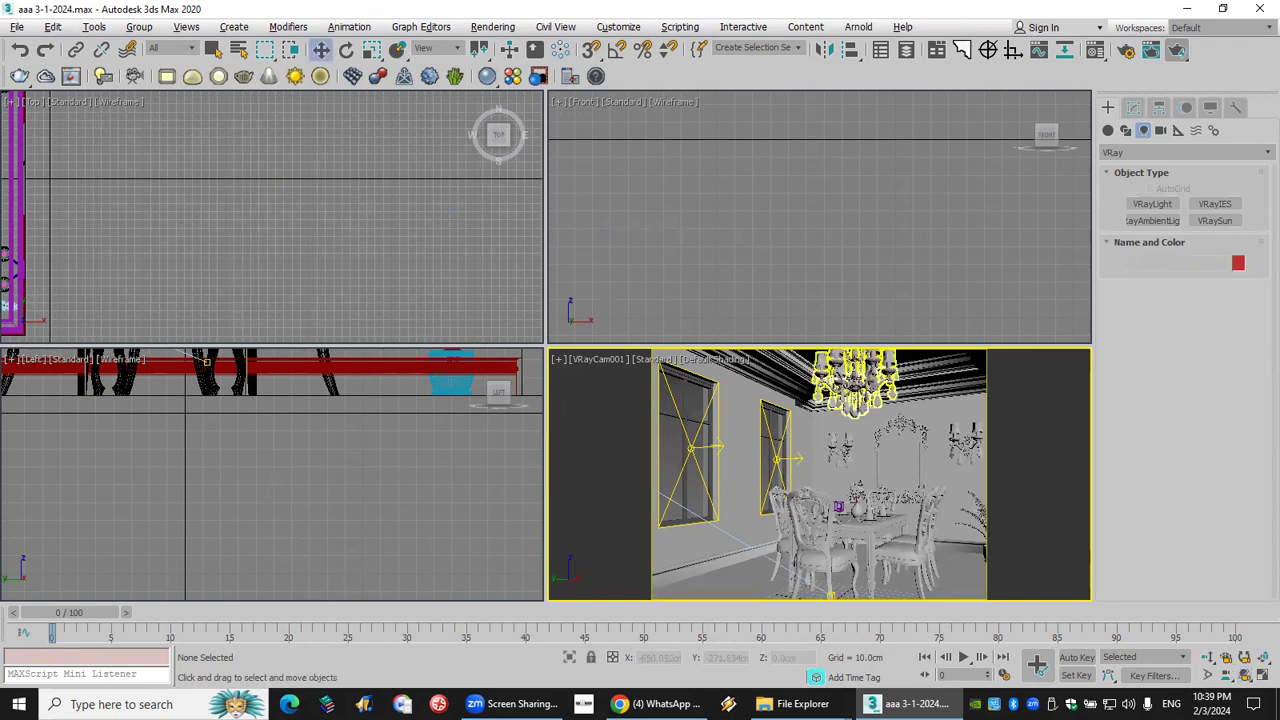
{"action": "left_click", "coordinate": [856, 378]}
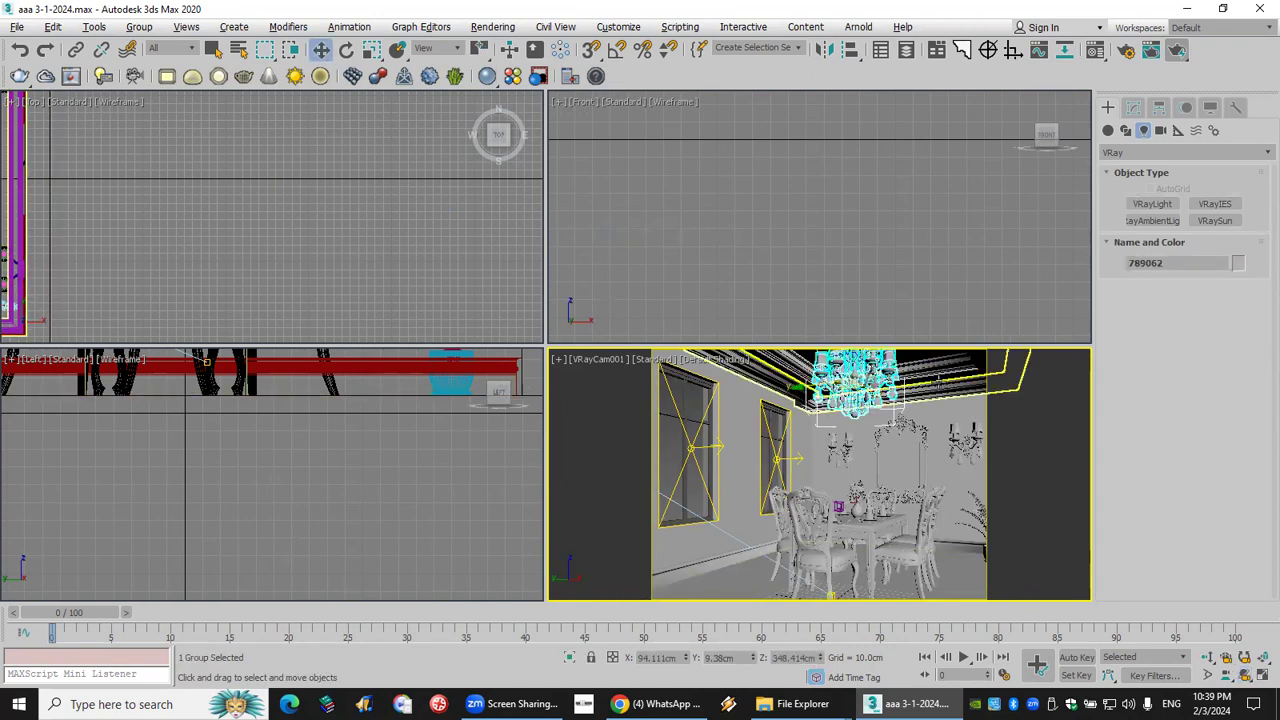
{"action": "right_click", "coordinate": [840, 368]}
{"action": "left_click", "coordinate": [880, 318]}
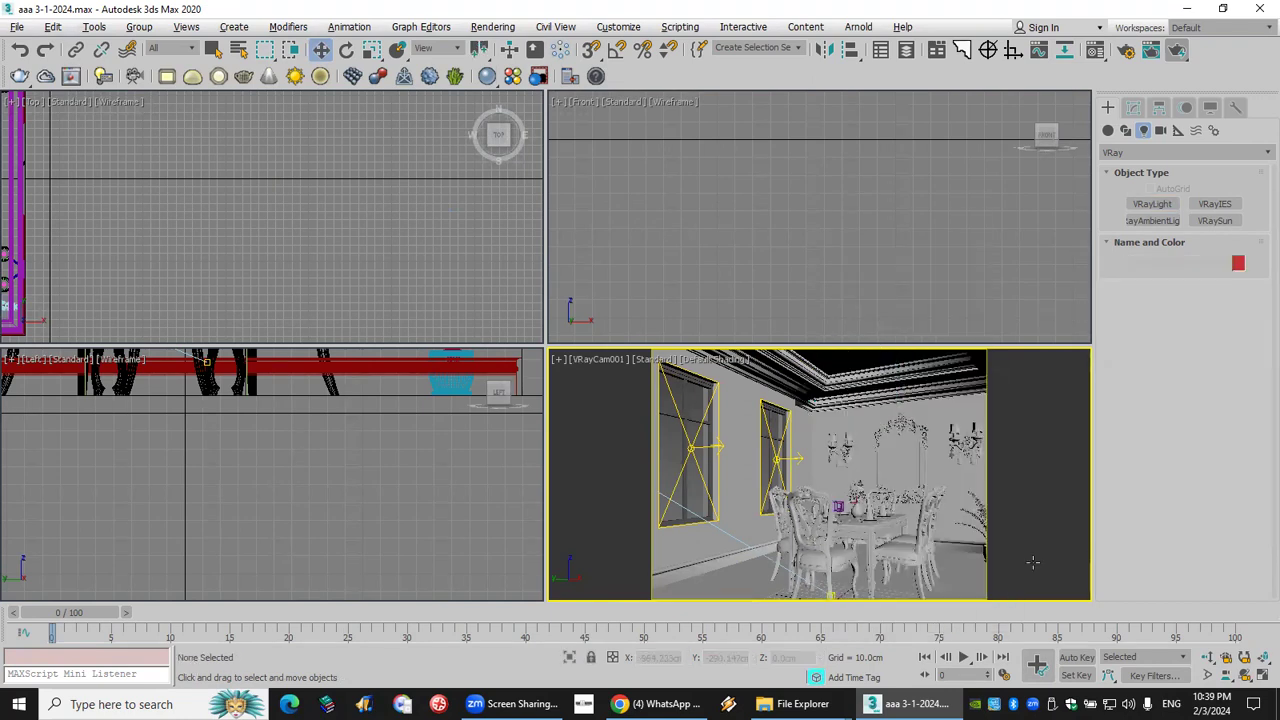
Truck, narrow the field of view and orbit VRayCam001 up onto the ceiling cornice.
{"action": "left_click_drag", "start_coordinate": [900, 420], "coordinate": [890, 378]}
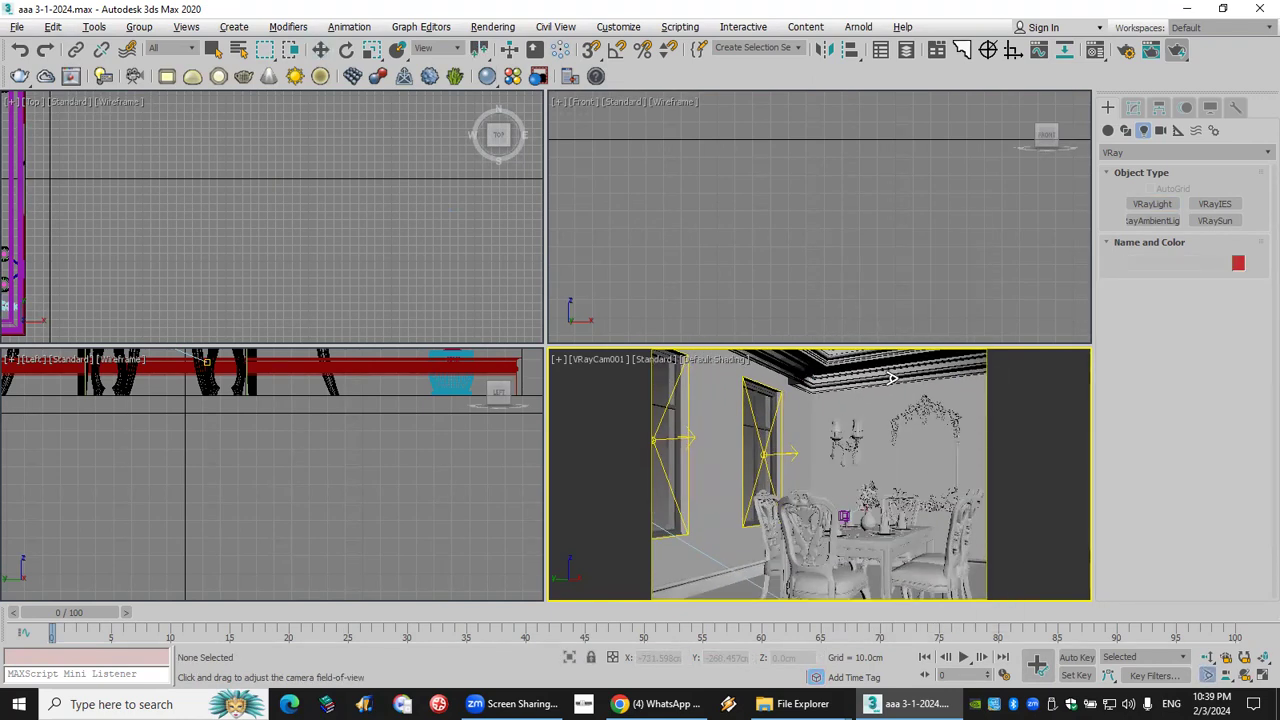
{"action": "left_click", "coordinate": [1226, 681]}
{"action": "left_click_drag", "start_coordinate": [966, 509], "coordinate": [940, 530]}
{"action": "left_click", "coordinate": [1208, 676]}
{"action": "left_click_drag", "start_coordinate": [1031, 557], "coordinate": [891, 372]}
{"action": "left_click_drag", "start_coordinate": [965, 458], "coordinate": [969, 512]}
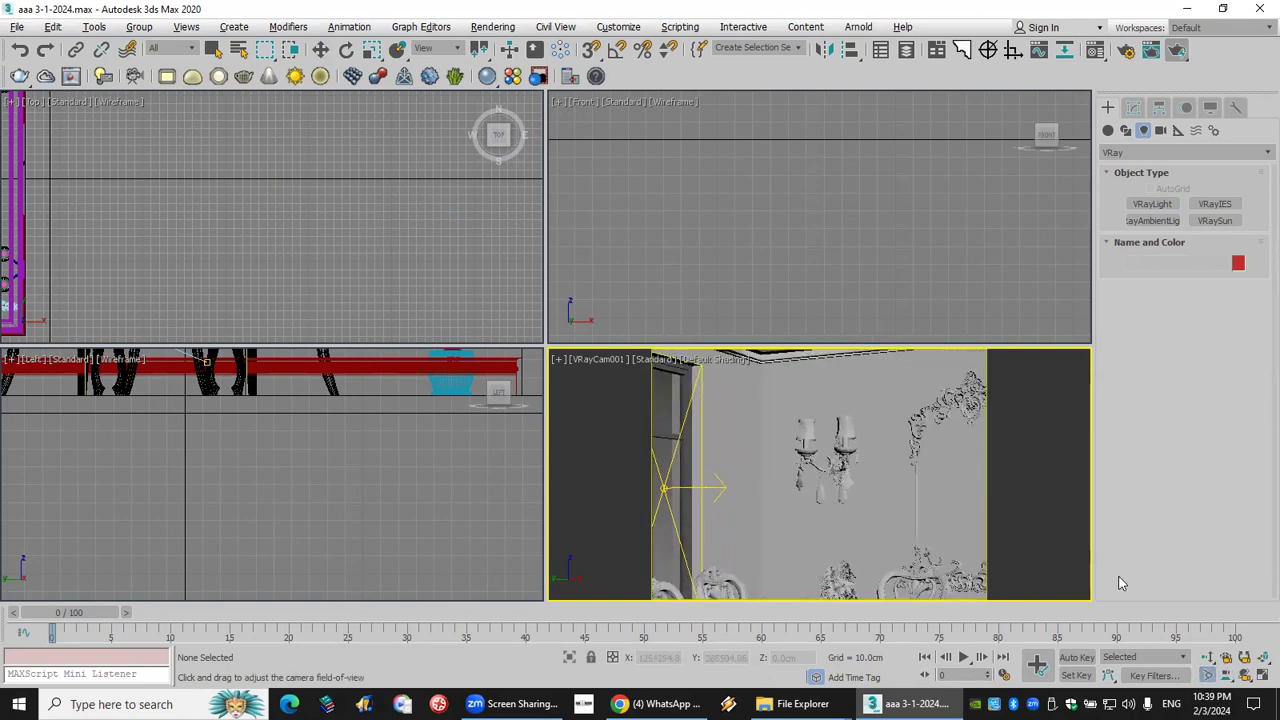
{"action": "left_click", "coordinate": [1226, 676]}
{"action": "left_click_drag", "start_coordinate": [904, 442], "coordinate": [854, 509]}
{"action": "left_click", "coordinate": [1244, 676]}
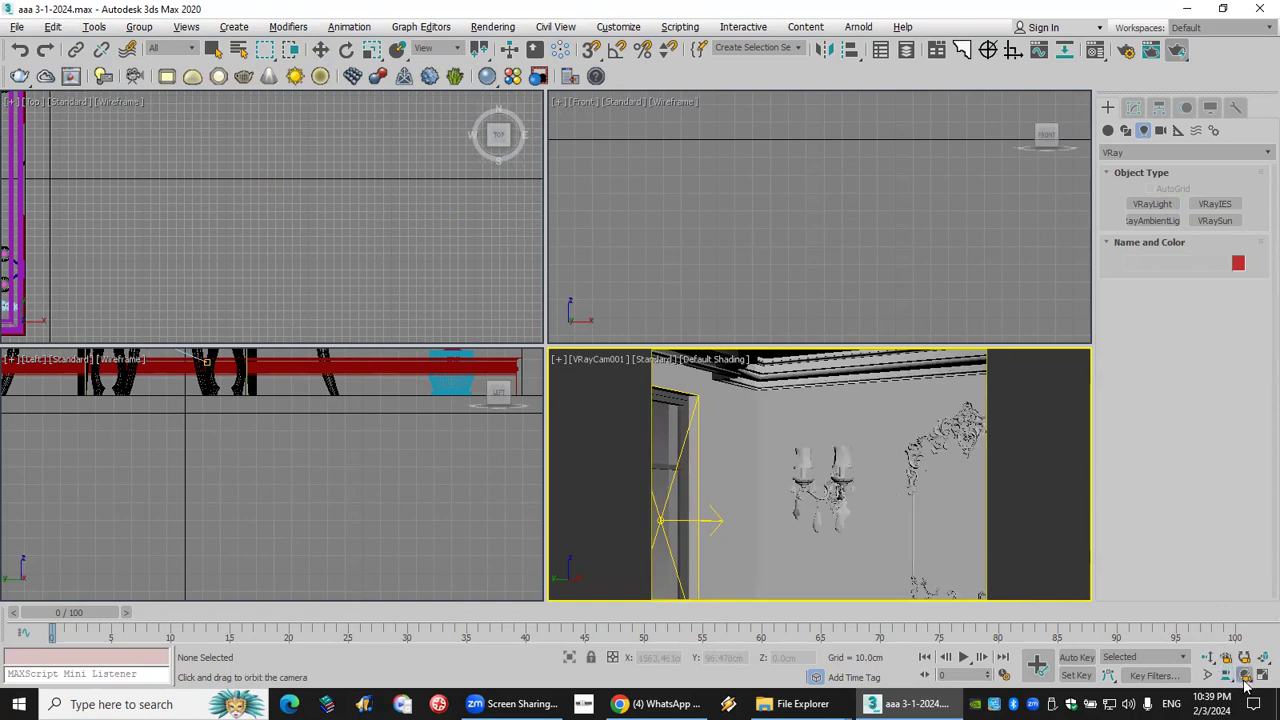
{"action": "left_click_drag", "start_coordinate": [772, 445], "coordinate": [872, 489]}
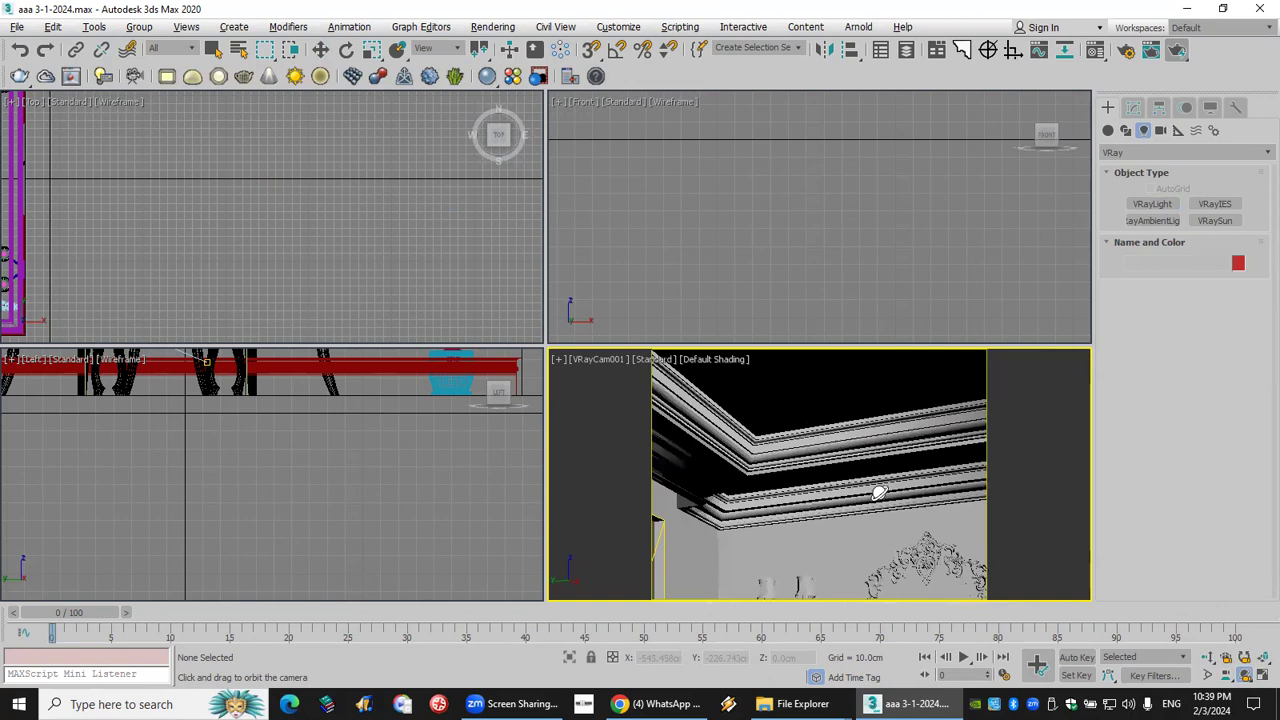
{"action": "left_click", "coordinate": [1207, 677]}
{"action": "mouse_move", "coordinate": [940, 563]}
{"action": "left_mouse_down"}
{"action": "mouse_move", "coordinate": [900, 480]}
{"action": "mouse_move", "coordinate": [937, 580]}
{"action": "left_mouse_up"}
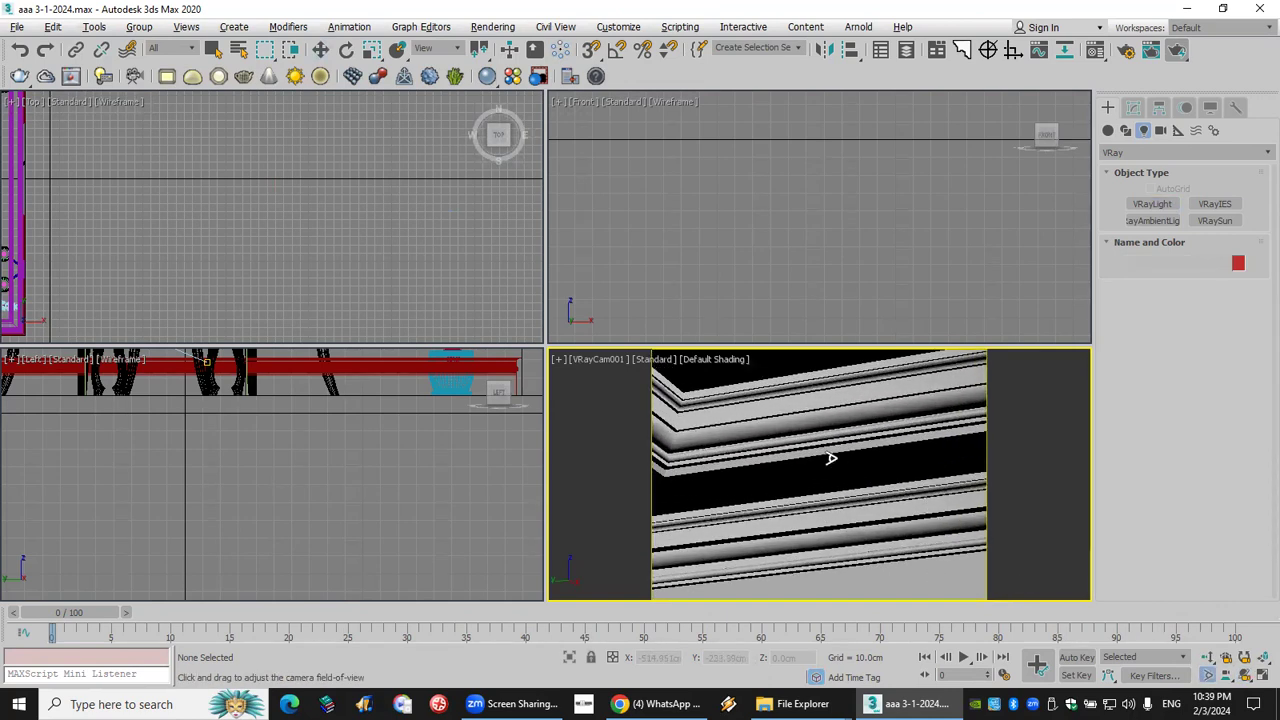
Fit the whole plan in the top view, then zoom into a region of it.
{"action": "scroll", "coordinate": [381, 266], "scroll_direction": "down", "scroll_amount": 2}
{"action": "left_click", "coordinate": [381, 266]}
{"action": "key", "text": "z"}
{"action": "key", "text": "ctrl+w"}
{"action": "scroll", "coordinate": [246, 212], "scroll_direction": "up", "scroll_amount": 1}
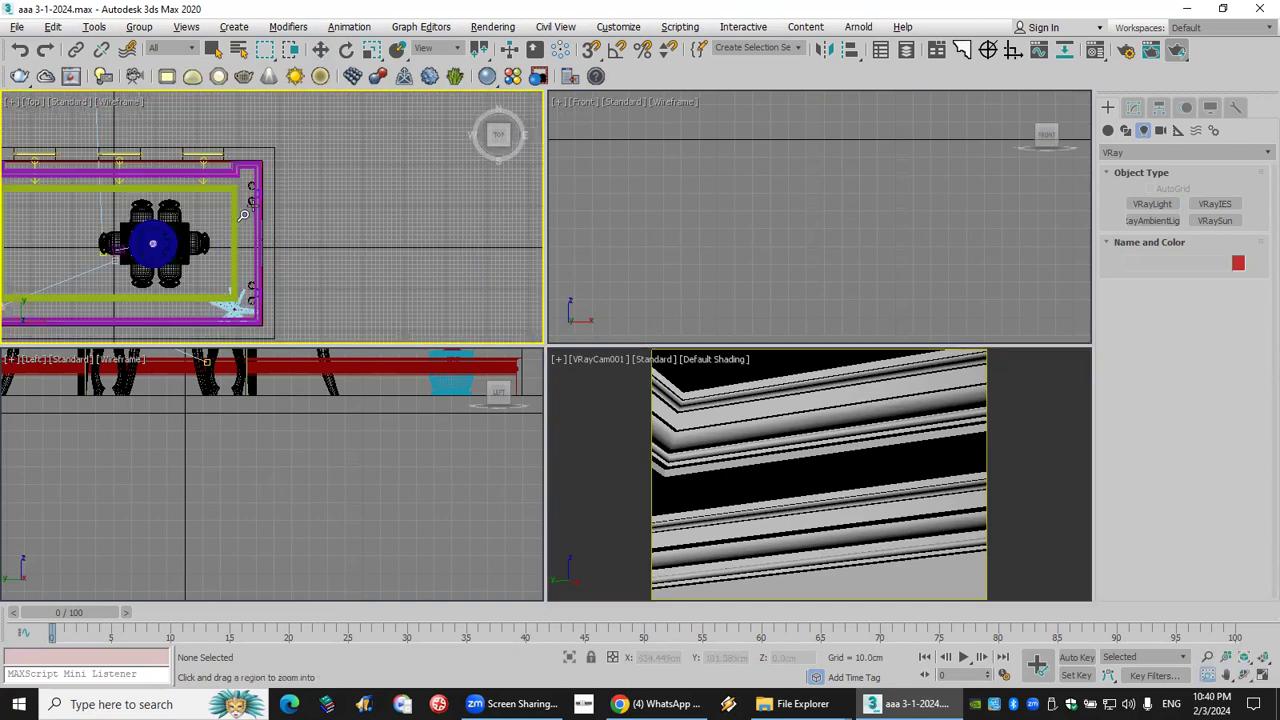
{"action": "scroll", "coordinate": [243, 214], "scroll_direction": "up", "scroll_amount": 1}
Send Cadnav.com_B12013749.max from F:\YAT\MAX\Lamps to the WhatsApp group chat.
{"action": "key", "text": "super+d"}
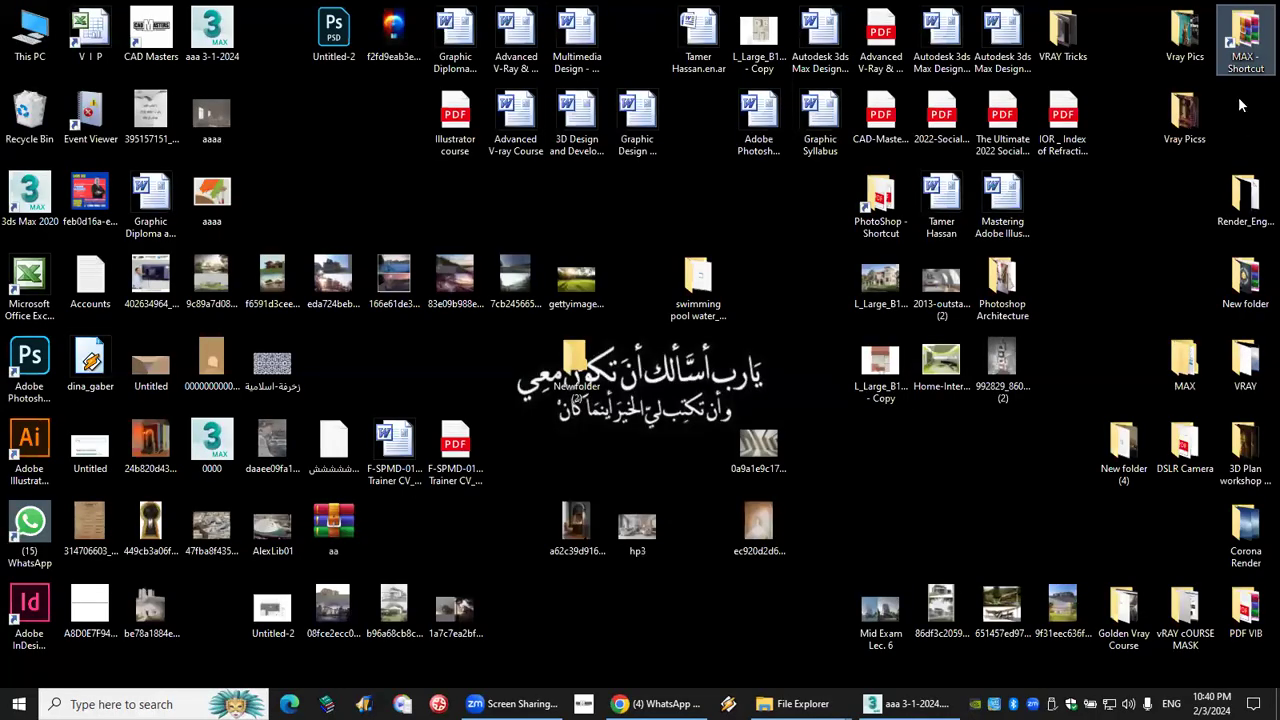
{"action": "double_click", "coordinate": [1243, 45]}
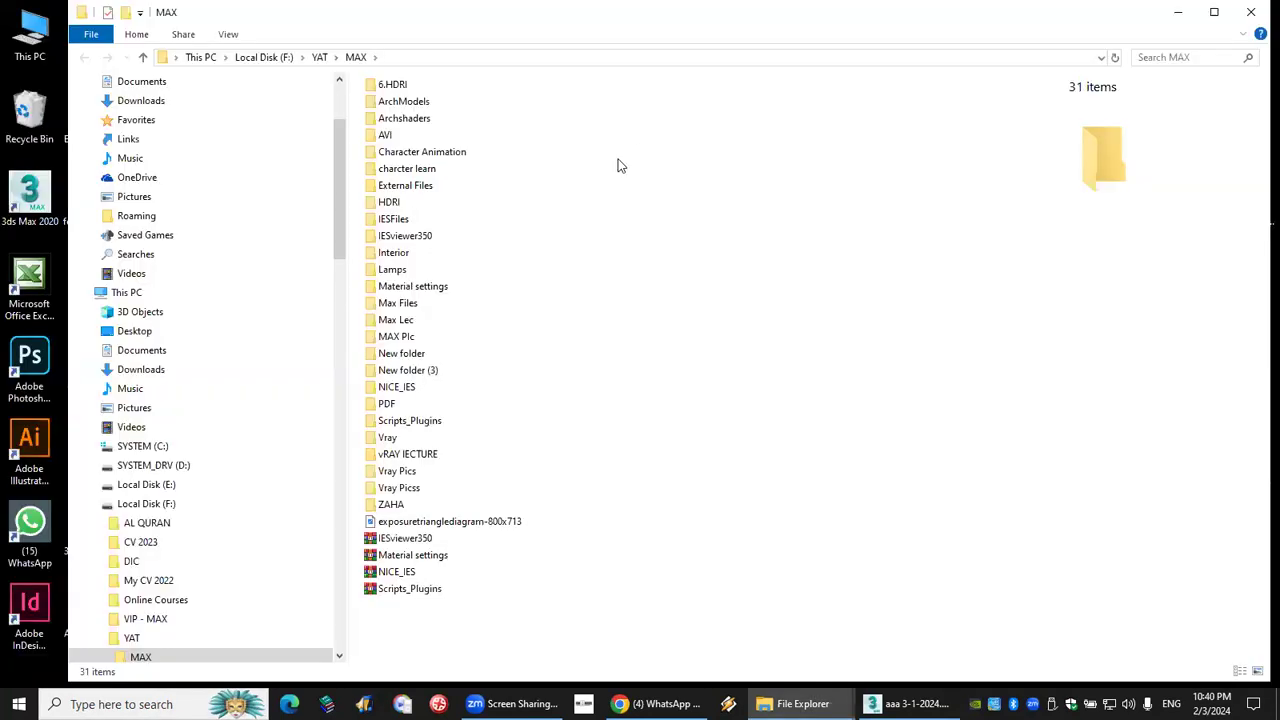
{"action": "double_click", "coordinate": [394, 270]}
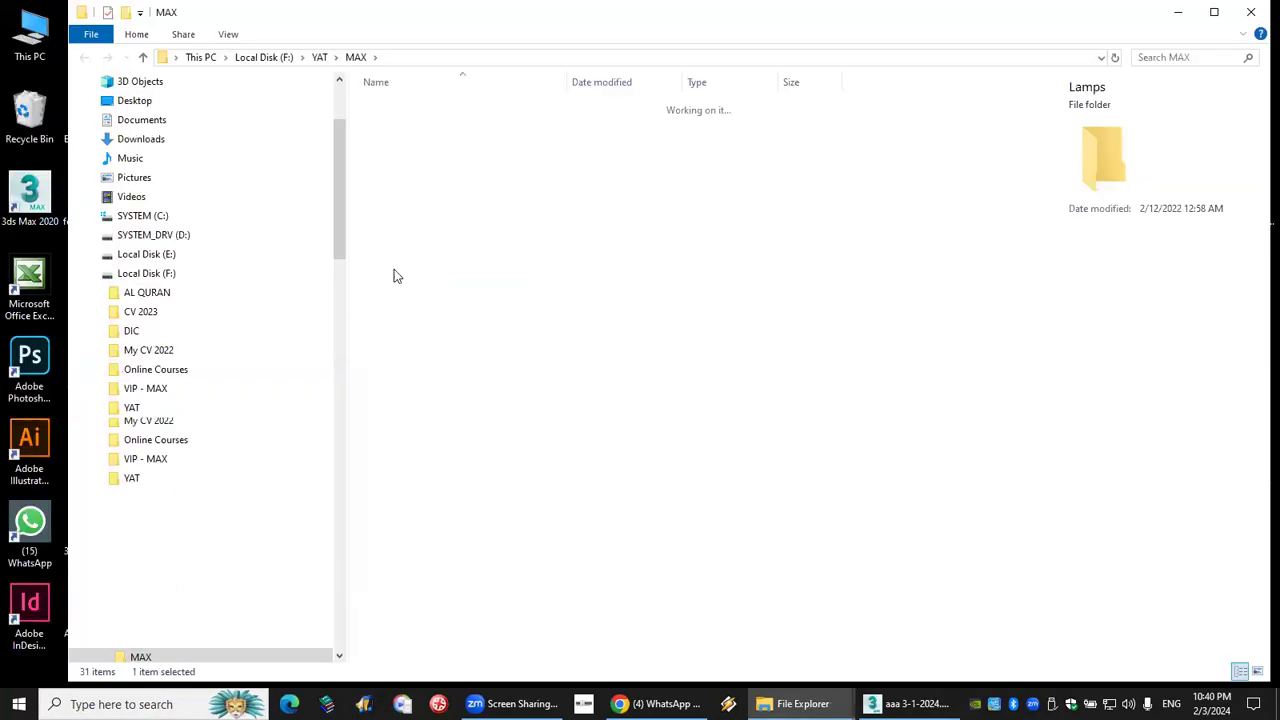
{"action": "left_click_drag", "start_coordinate": [425, 105], "coordinate": [890, 470]}
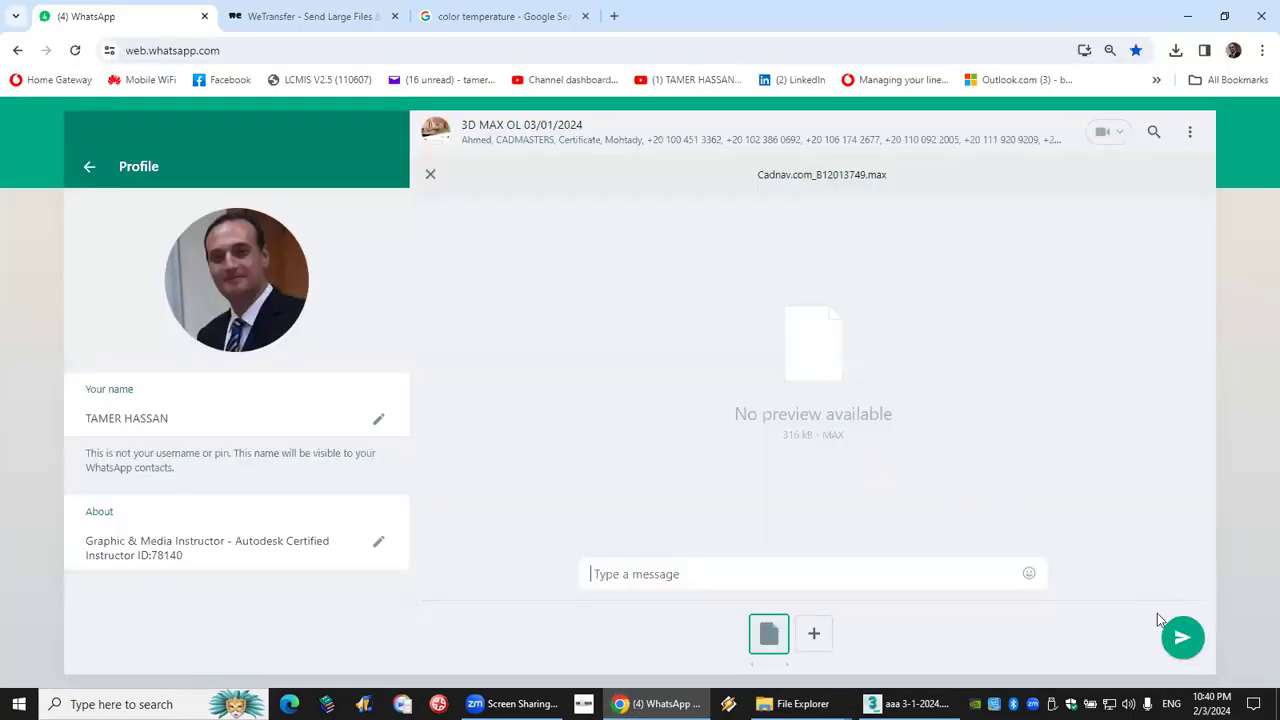
{"action": "left_click", "coordinate": [1182, 637]}
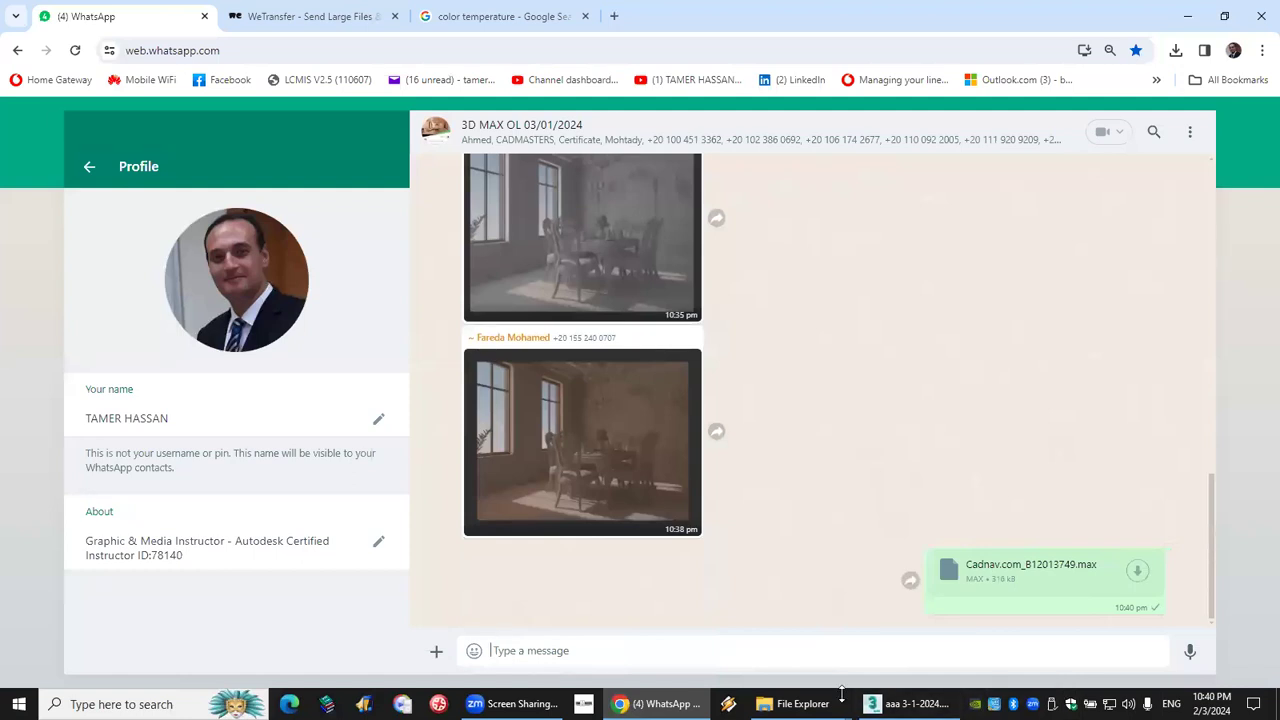
Drag the same lamp file onto 3ds Max and merge it into the scene.
{"action": "mouse_move", "coordinate": [841, 697]}
{"action": "left_click", "coordinate": [1098, 632]}
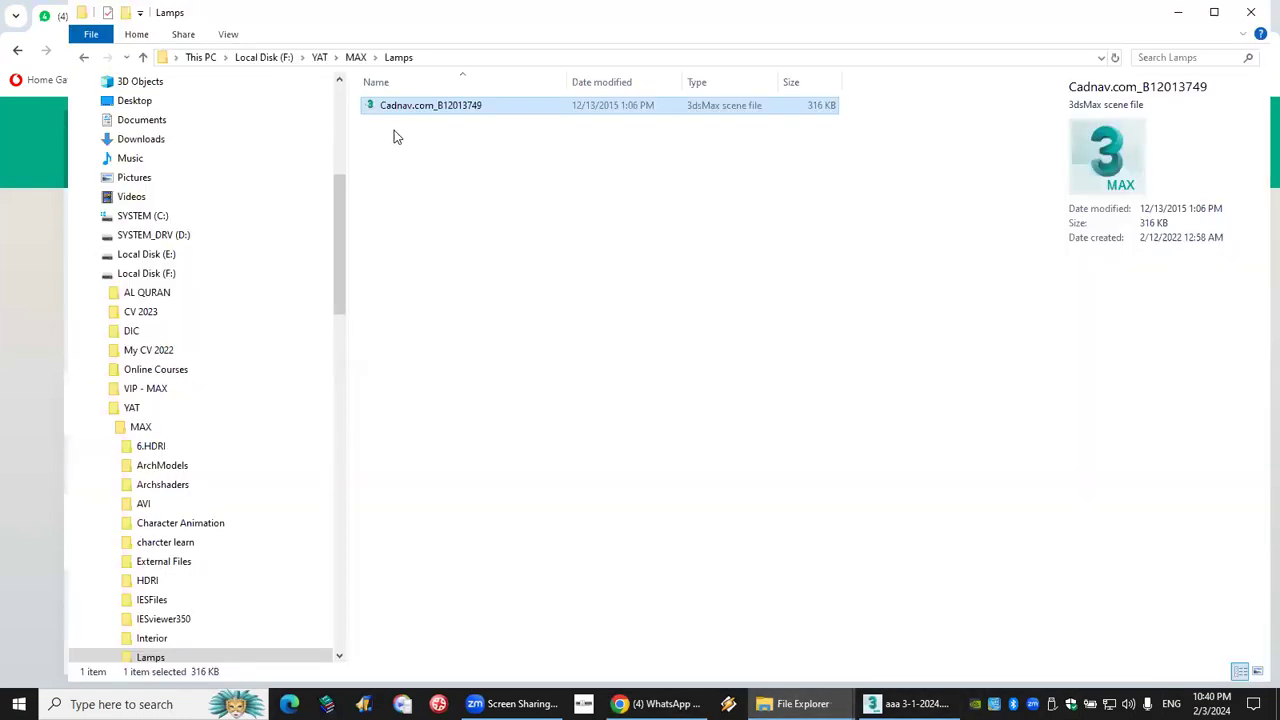
{"action": "left_click_drag", "start_coordinate": [402, 116], "coordinate": [362, 256]}
{"action": "left_click", "coordinate": [401, 279]}
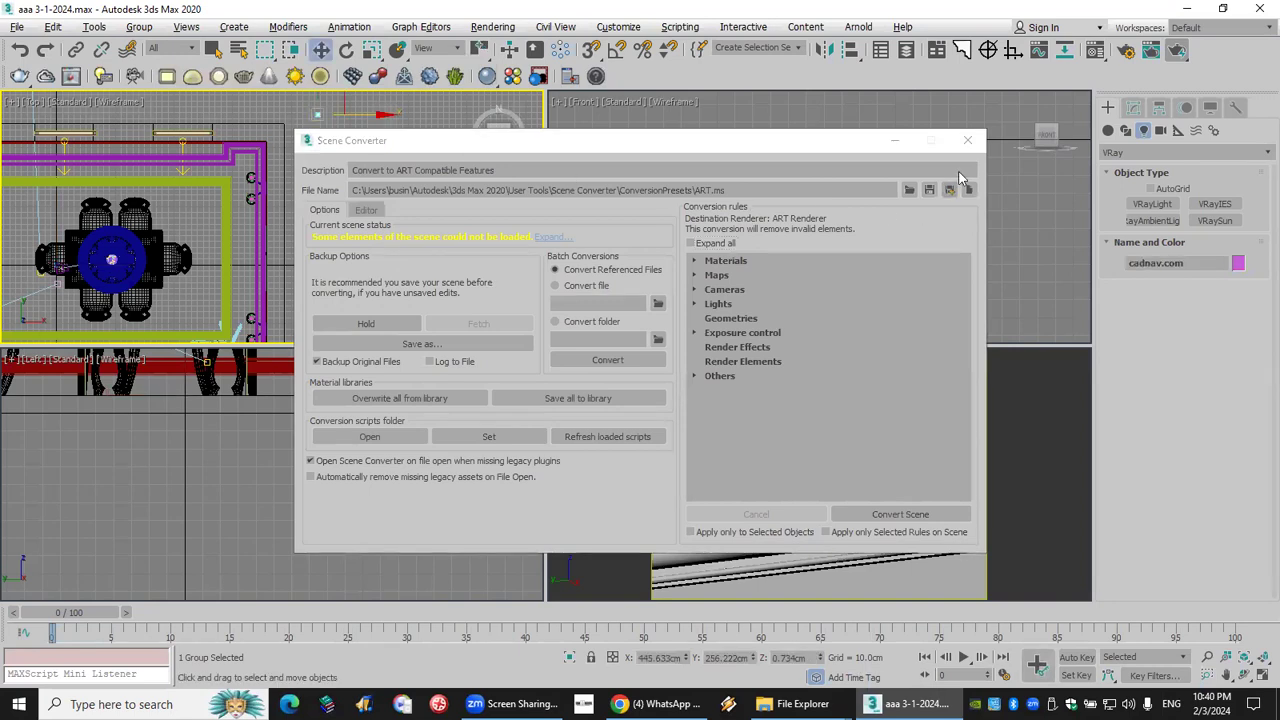
Dismiss the Scene Converter warning and frame the merged lamp in a perspective view.
{"action": "left_click", "coordinate": [966, 141]}
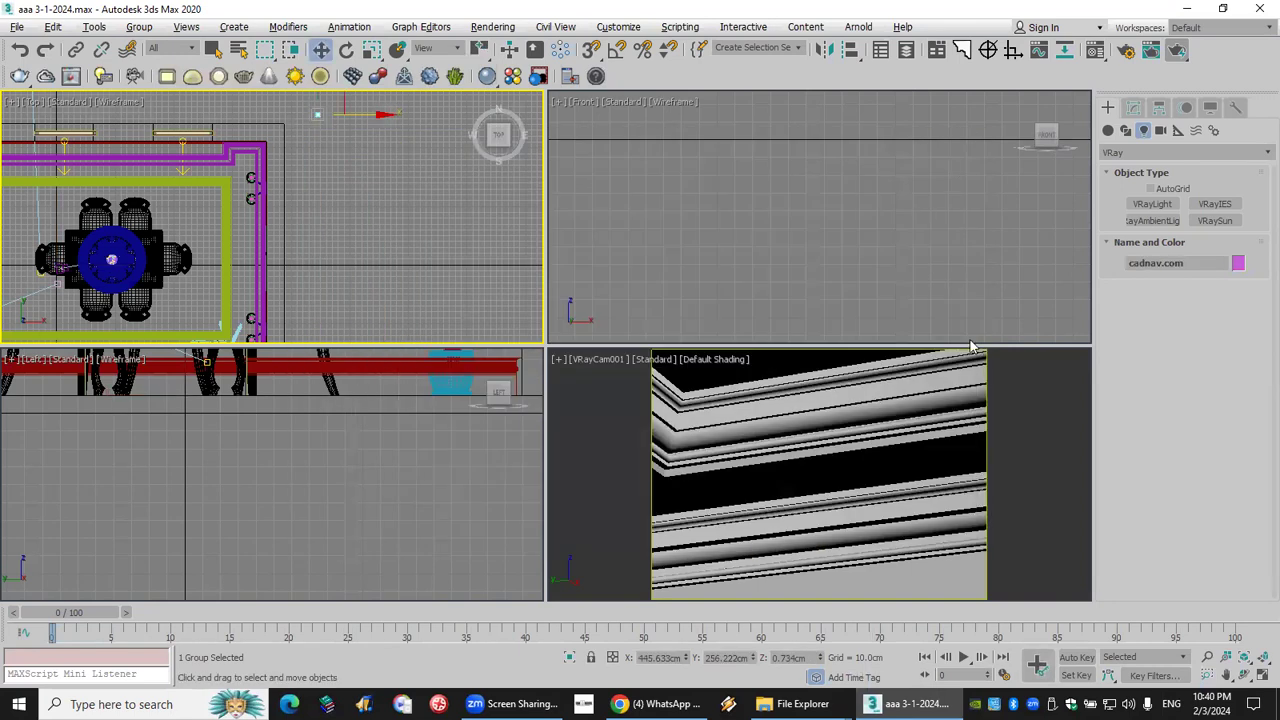
{"action": "left_click", "coordinate": [963, 397]}
{"action": "key", "text": "p"}
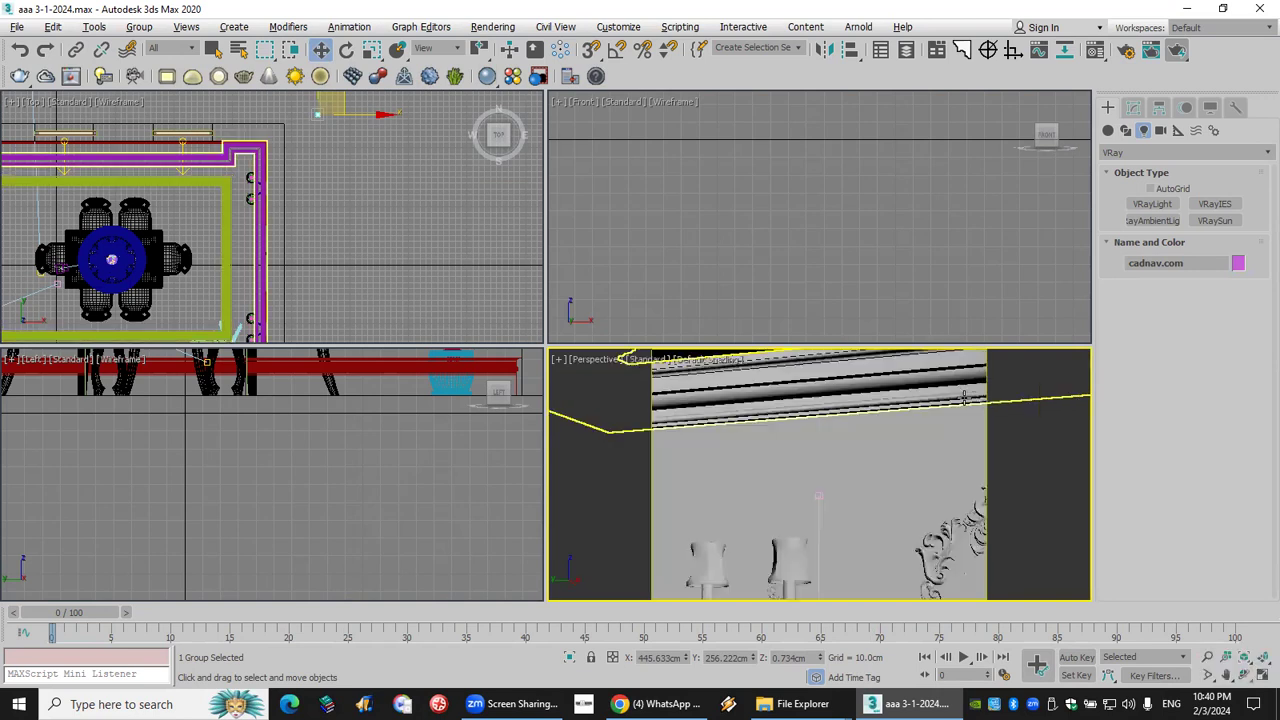
{"action": "left_click", "coordinate": [1245, 657]}
{"action": "left_click", "coordinate": [934, 436]}
{"action": "key", "text": "ctrl+z"}
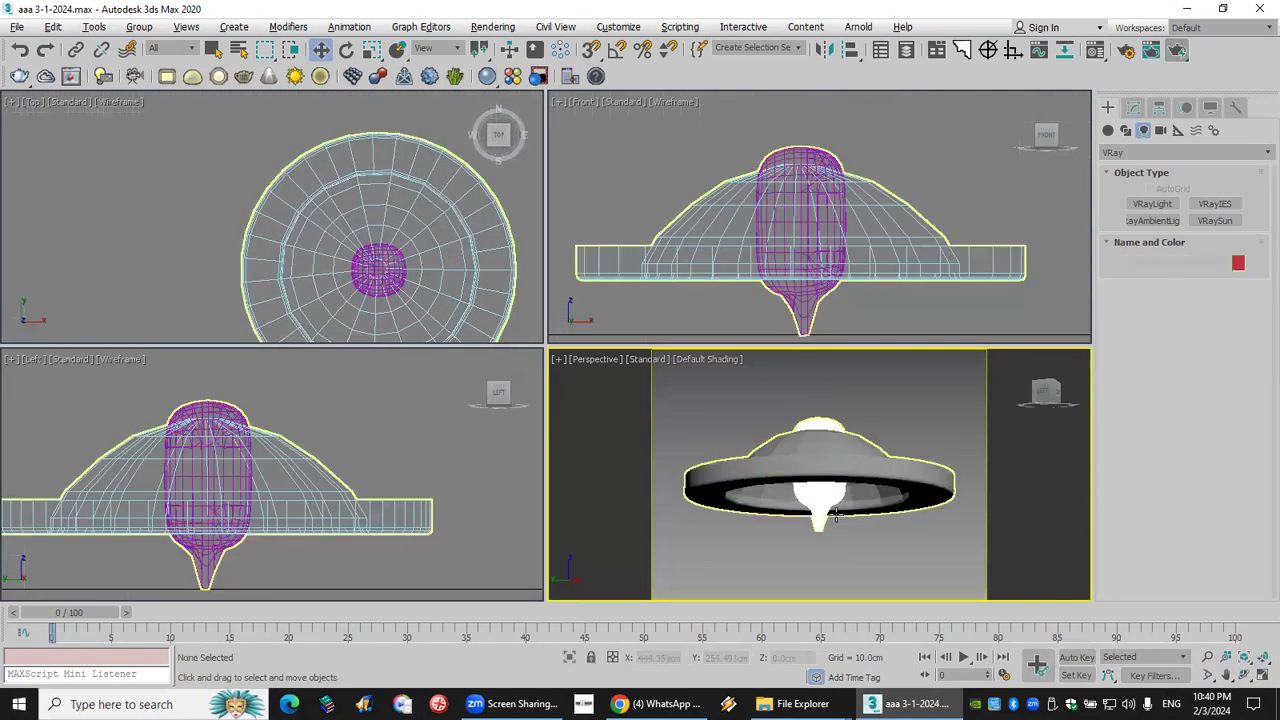
Ungroup the lamp and delete its bulb.
{"action": "left_click", "coordinate": [139, 27]}
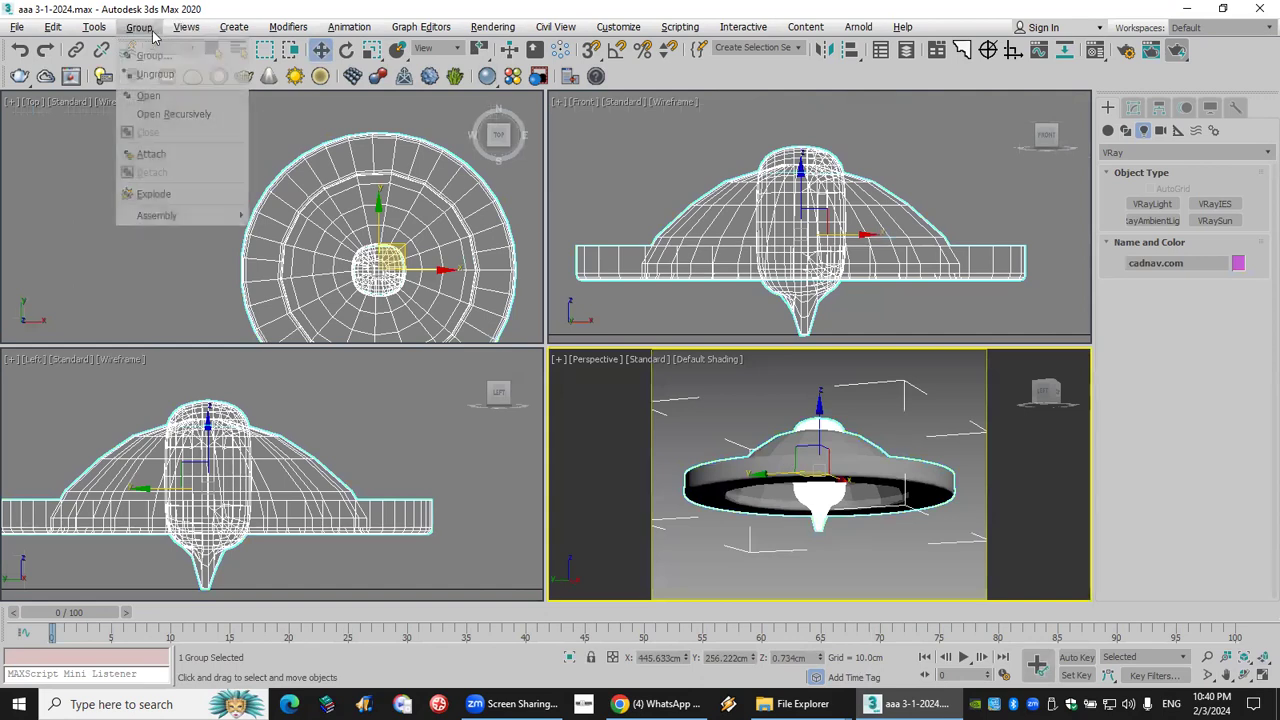
{"action": "left_click", "coordinate": [155, 75]}
{"action": "left_click", "coordinate": [894, 546]}
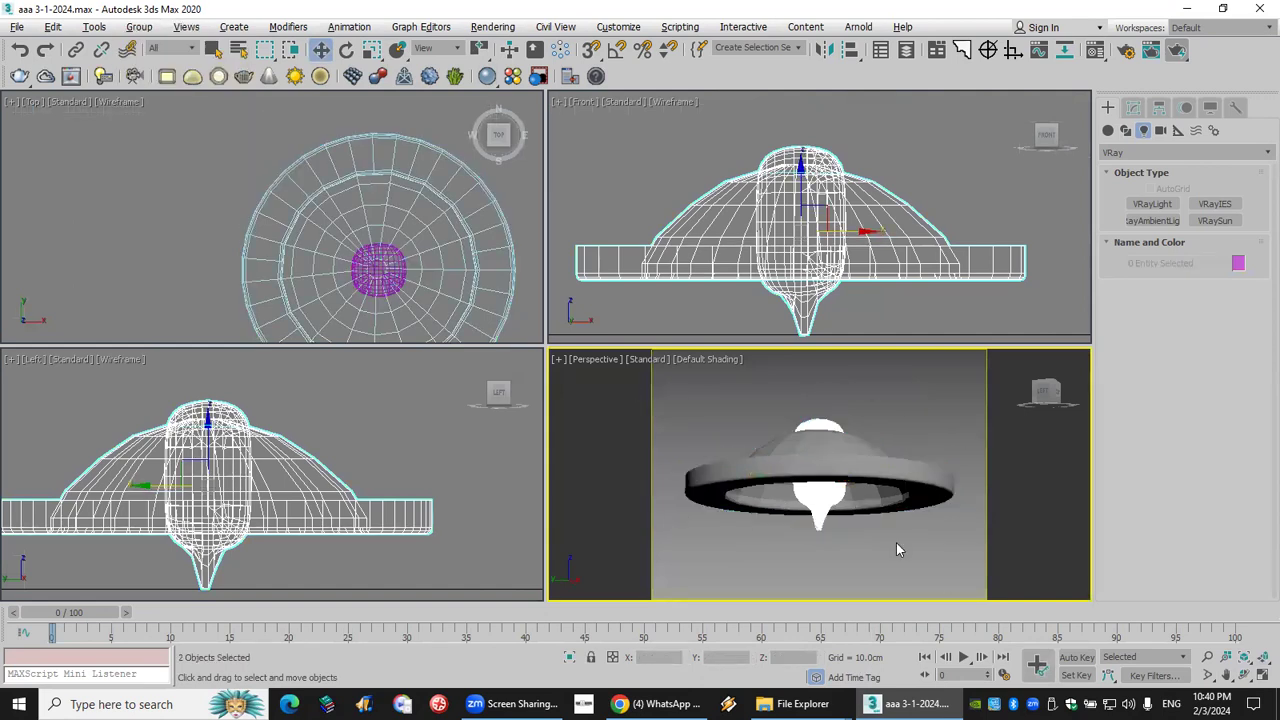
{"action": "left_click", "coordinate": [820, 510]}
{"action": "key", "text": "Delete"}
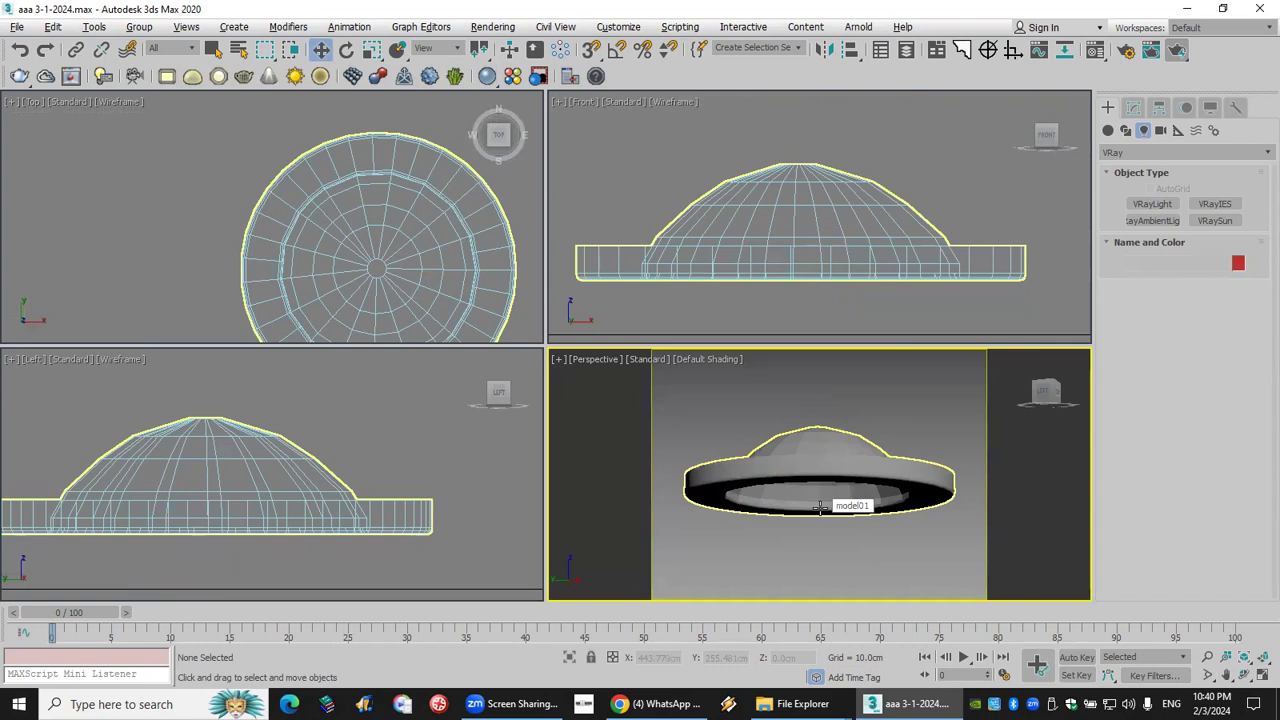
Select the remaining model01 lampshade and centre it in the top view.
{"action": "left_click", "coordinate": [817, 453]}
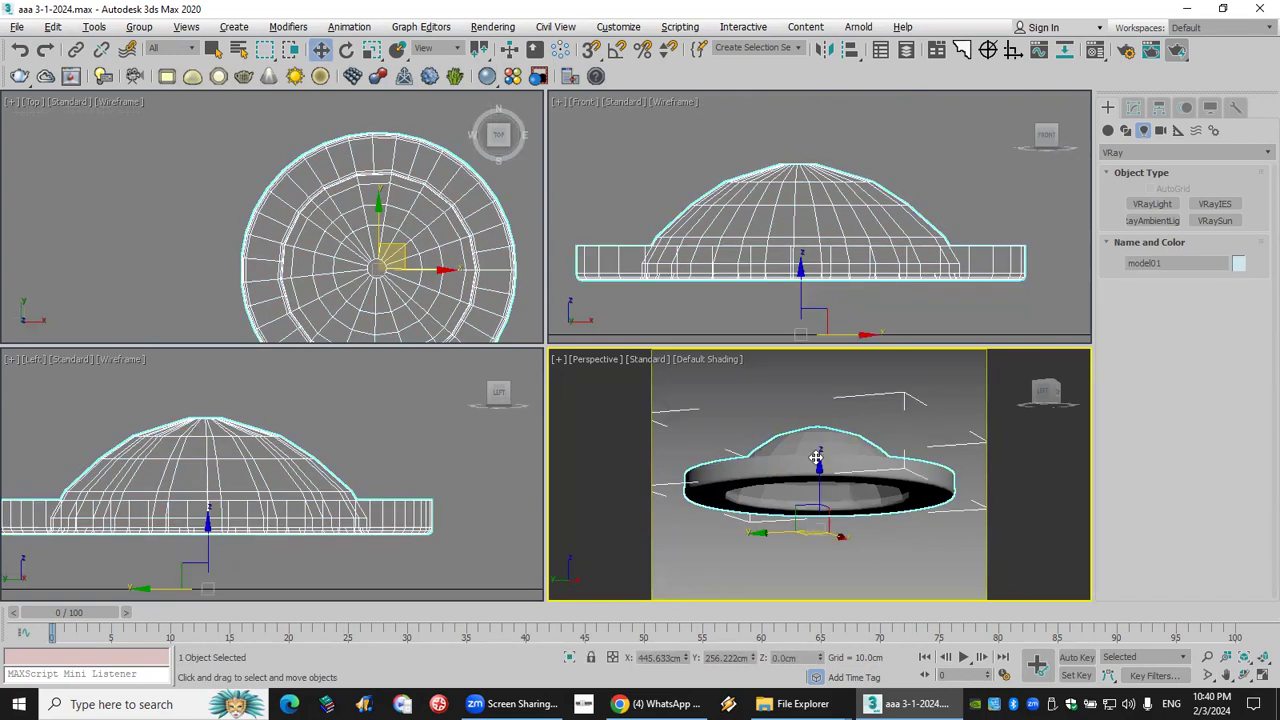
{"action": "scroll", "coordinate": [485, 305], "scroll_direction": "down", "scroll_amount": 2}
{"action": "middle_click_drag", "start_coordinate": [485, 300], "coordinate": [348, 240]}
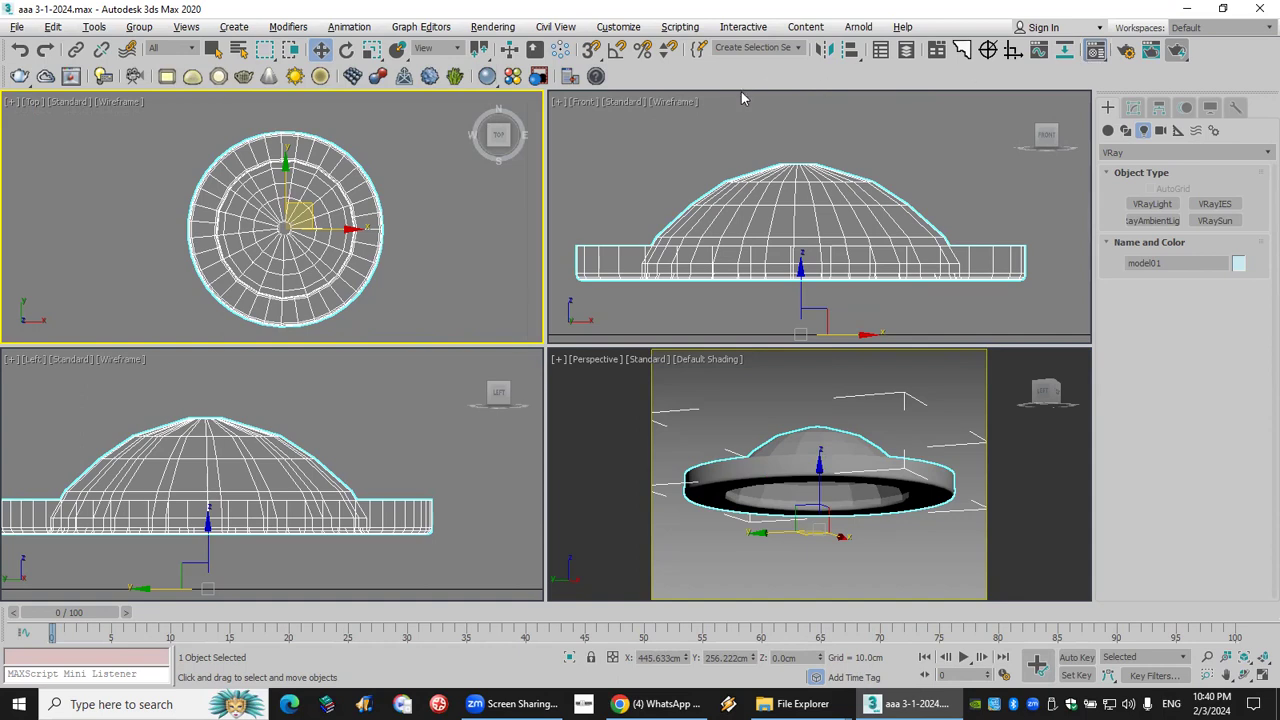
{"action": "key", "text": "m"}
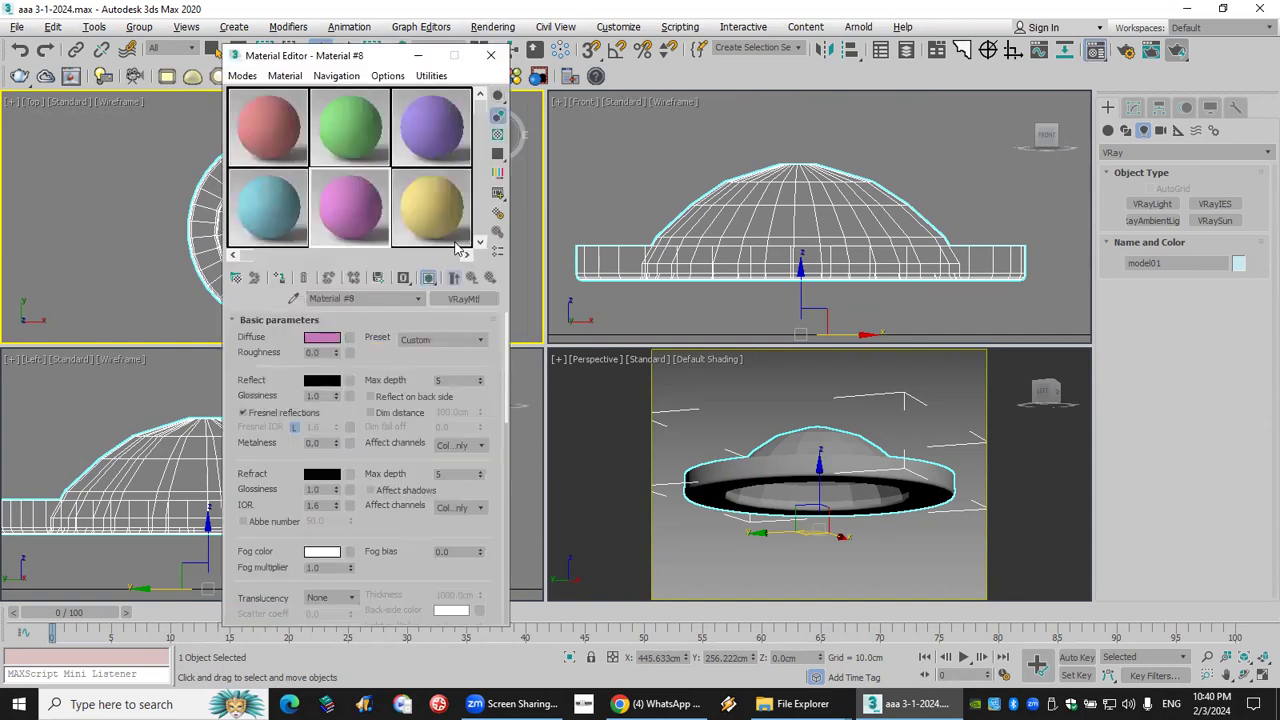
Set VRayMtl Material #9 to the Gold preset, assign it to model01, and close the editor.
{"action": "left_click", "coordinate": [427, 213]}
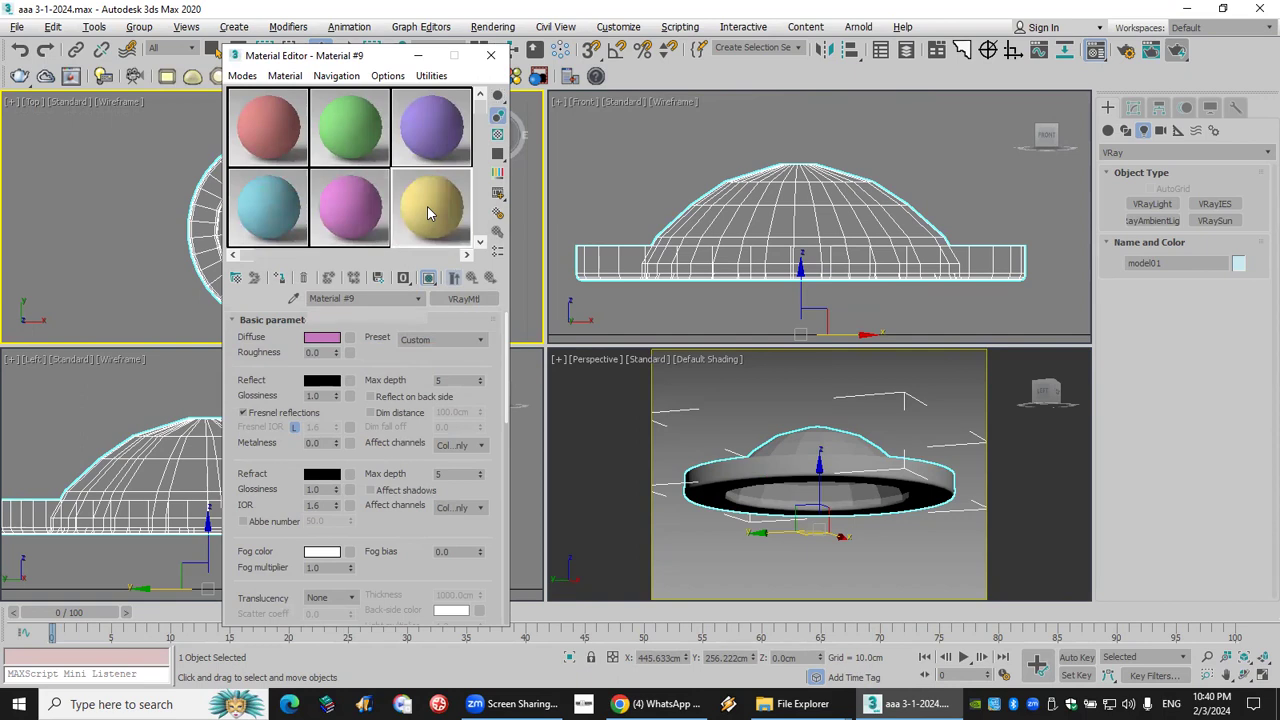
{"action": "left_click", "coordinate": [470, 341]}
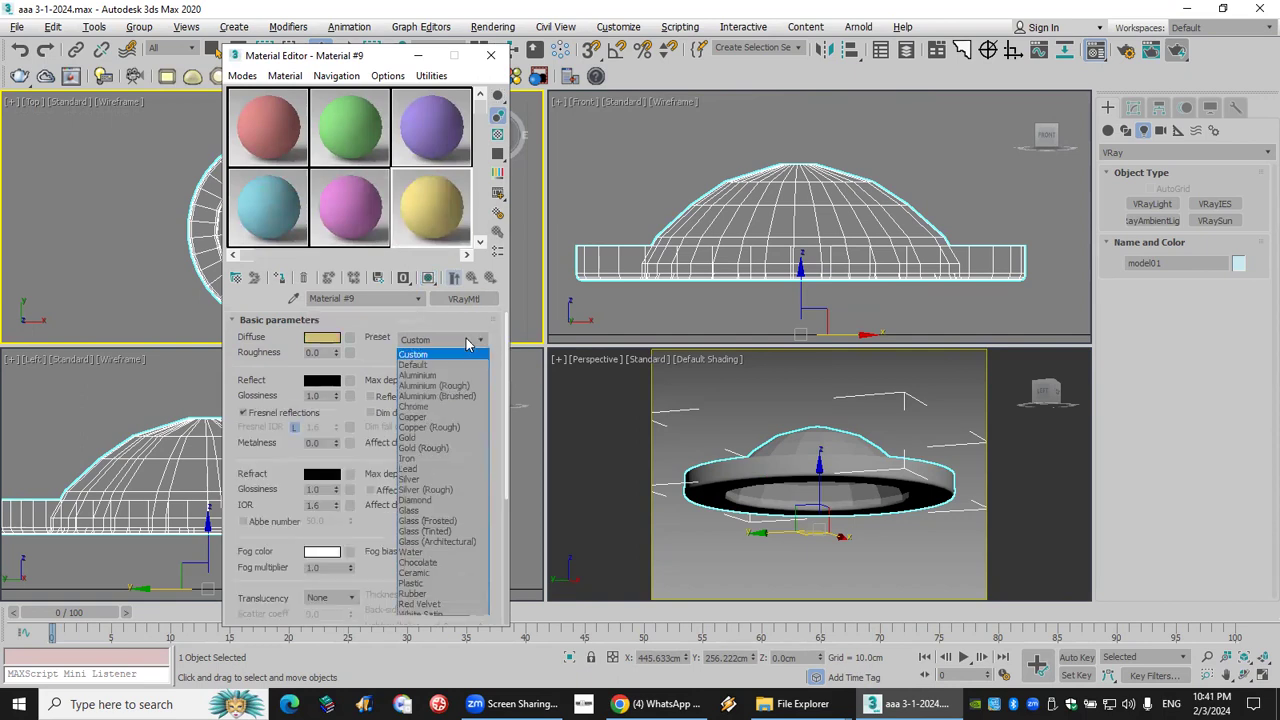
{"action": "left_click", "coordinate": [454, 449]}
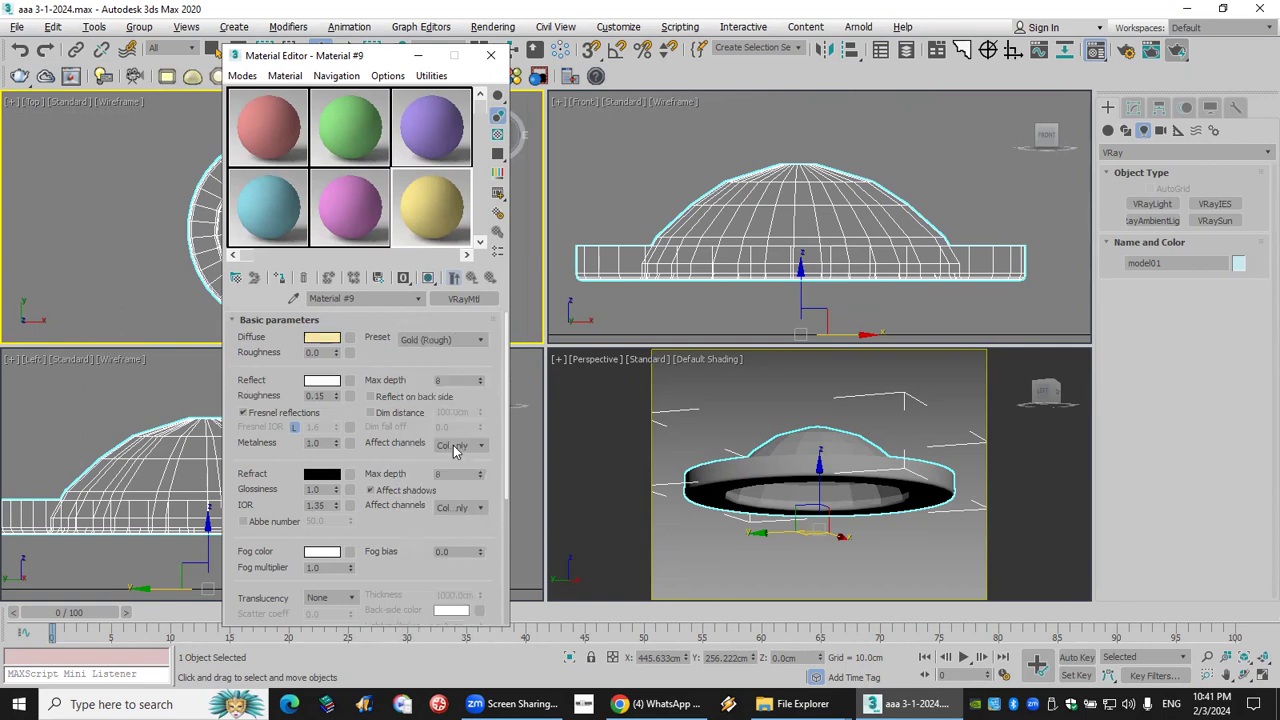
{"action": "left_click", "coordinate": [472, 342]}
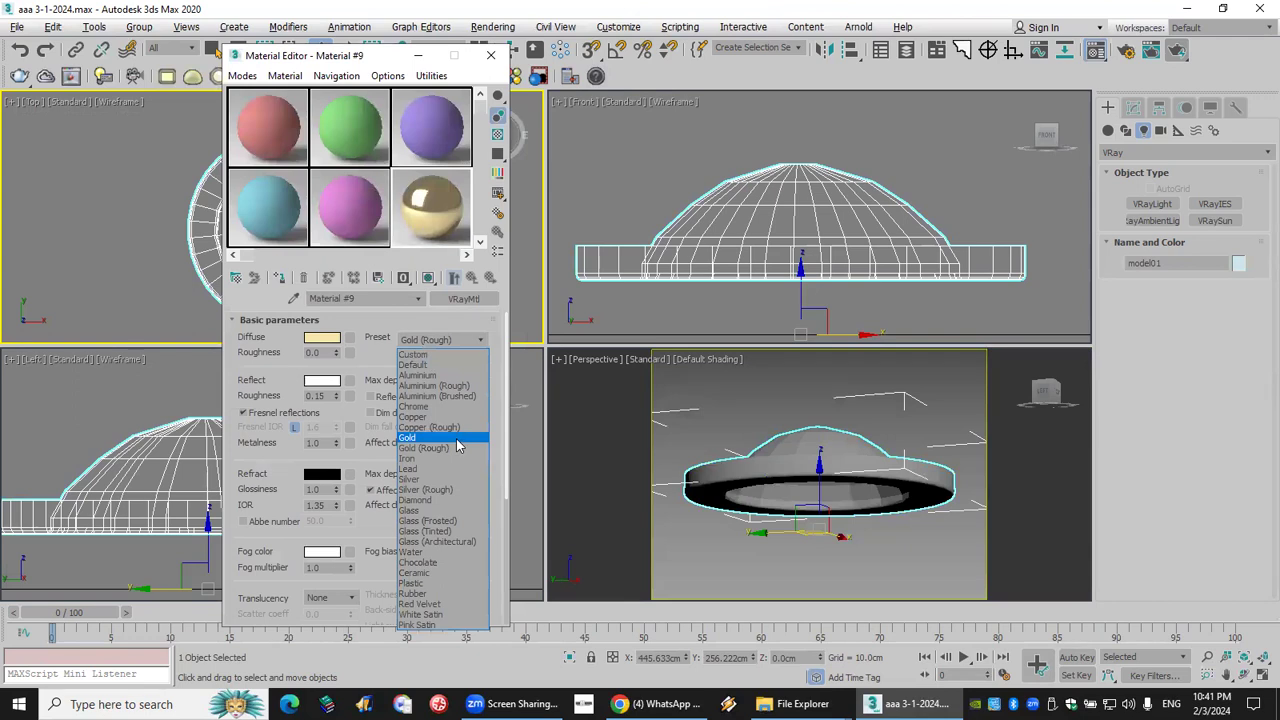
{"action": "left_click", "coordinate": [455, 439]}
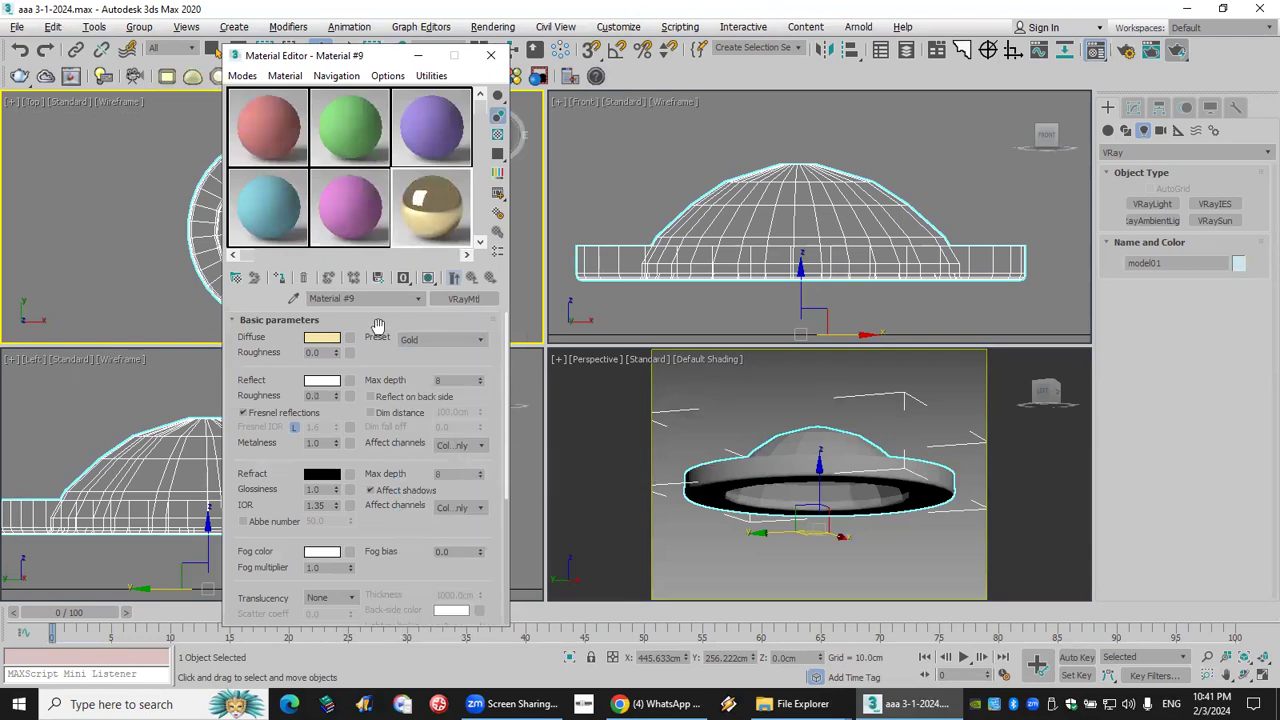
{"action": "left_click", "coordinate": [281, 279]}
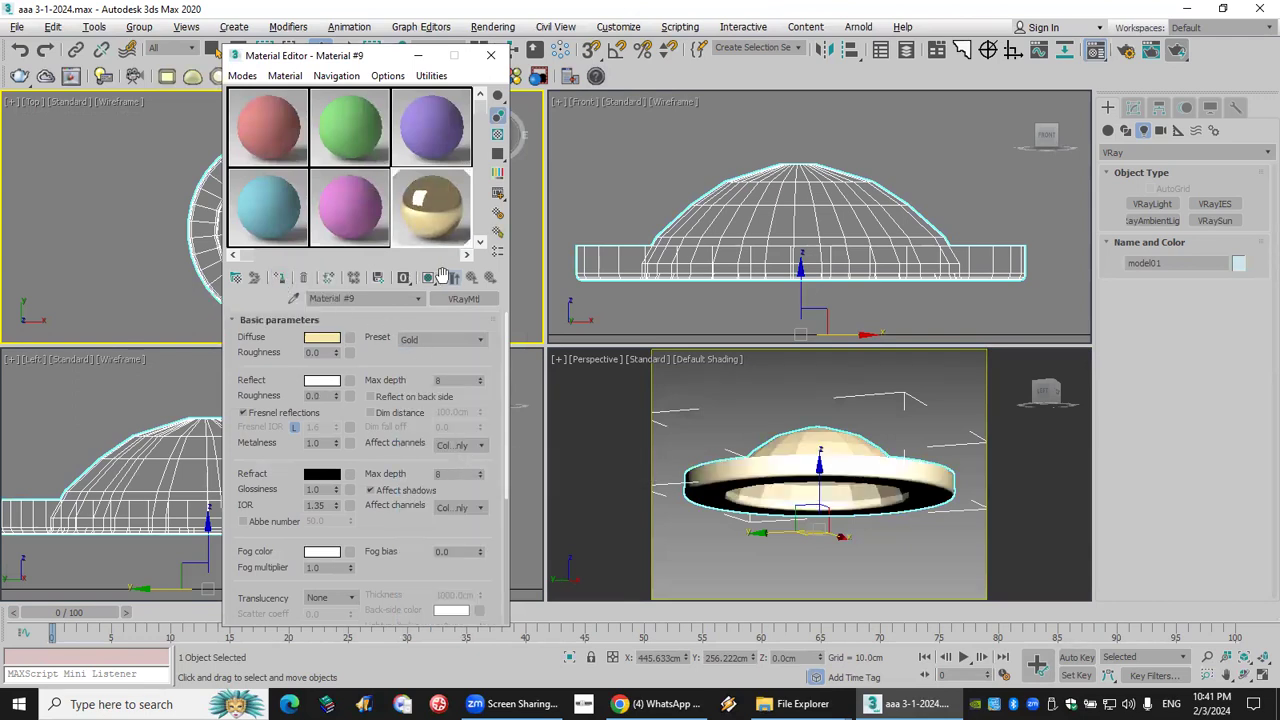
{"action": "left_click", "coordinate": [489, 57]}
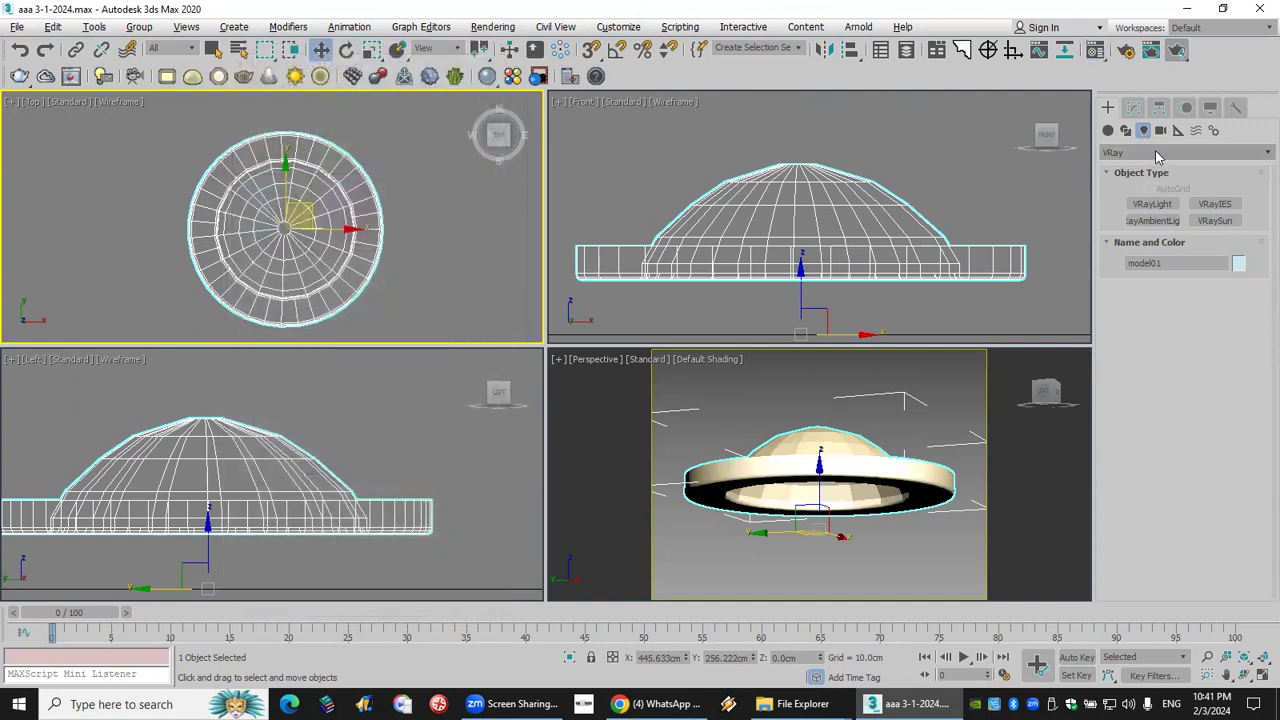
Draw a disc VRayLight at the lamp's centre in the Top view and raise it slightly.
{"action": "left_click", "coordinate": [1152, 203]}
{"action": "left_click", "coordinate": [1213, 309]}
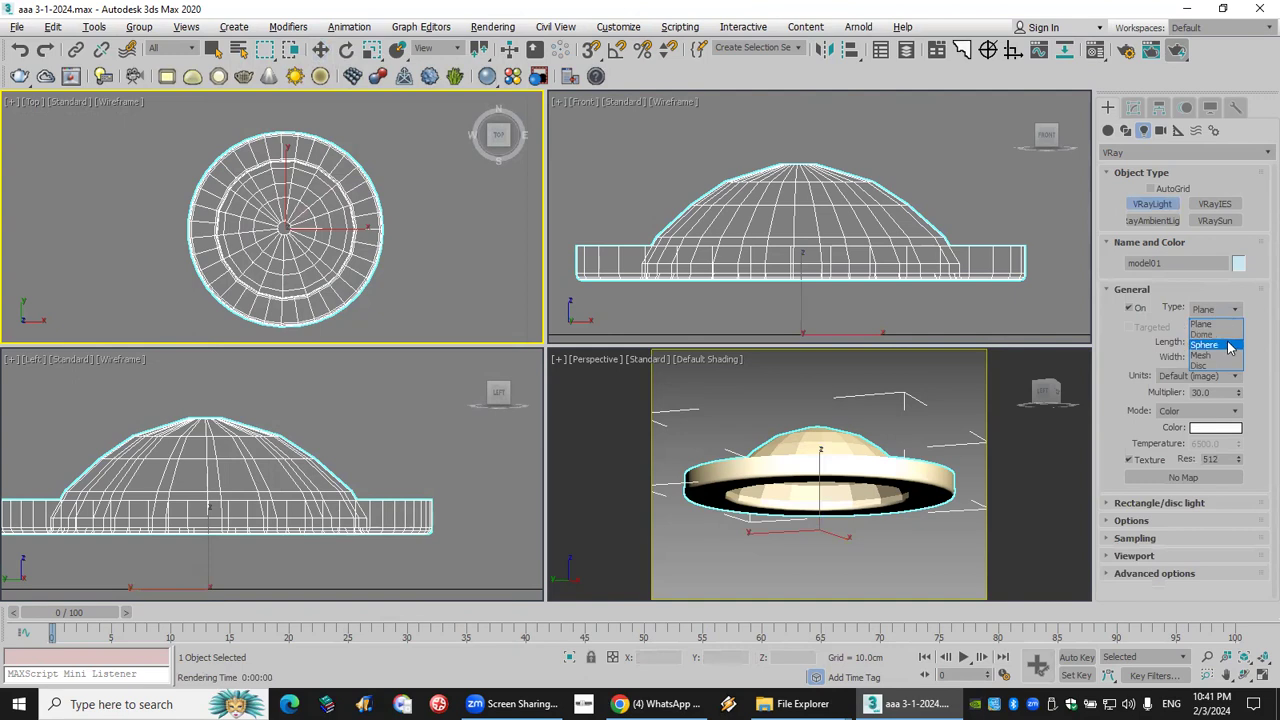
{"action": "left_click", "coordinate": [1205, 365]}
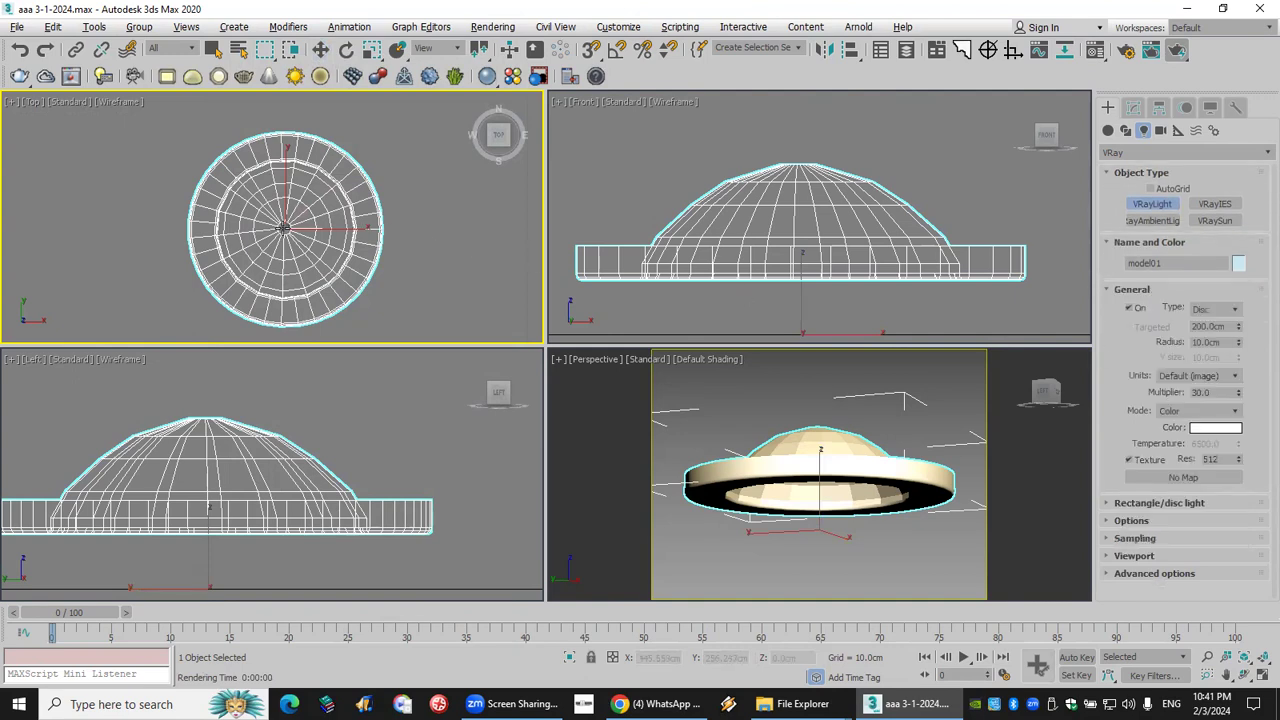
{"action": "left_click_drag", "start_coordinate": [285, 228], "coordinate": [323, 289]}
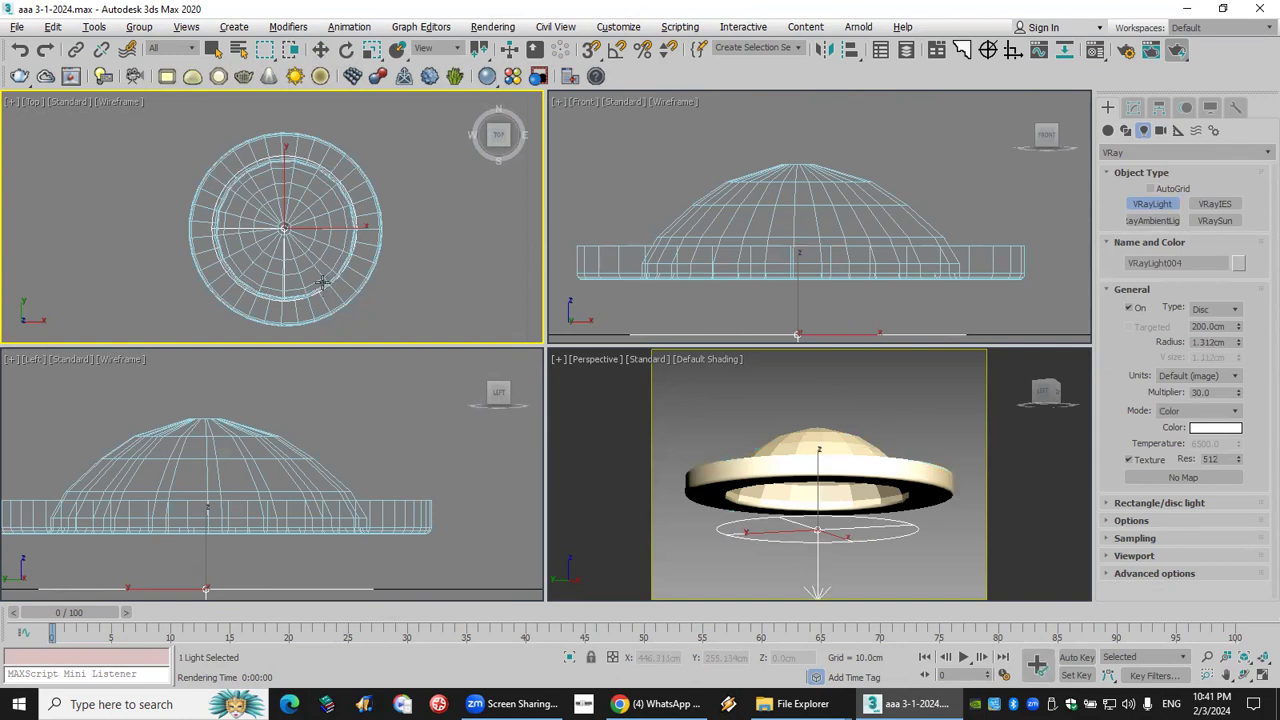
{"action": "left_click", "coordinate": [320, 50]}
{"action": "left_click", "coordinate": [797, 334]}
{"action": "left_click_drag", "start_coordinate": [795, 299], "coordinate": [800, 240]}
Shrink the disc light radius to about 1.22 cm, keeping its colour white.
{"action": "left_click", "coordinate": [1133, 107]}
{"action": "left_click_drag", "start_coordinate": [1240, 461], "coordinate": [1240, 460]}
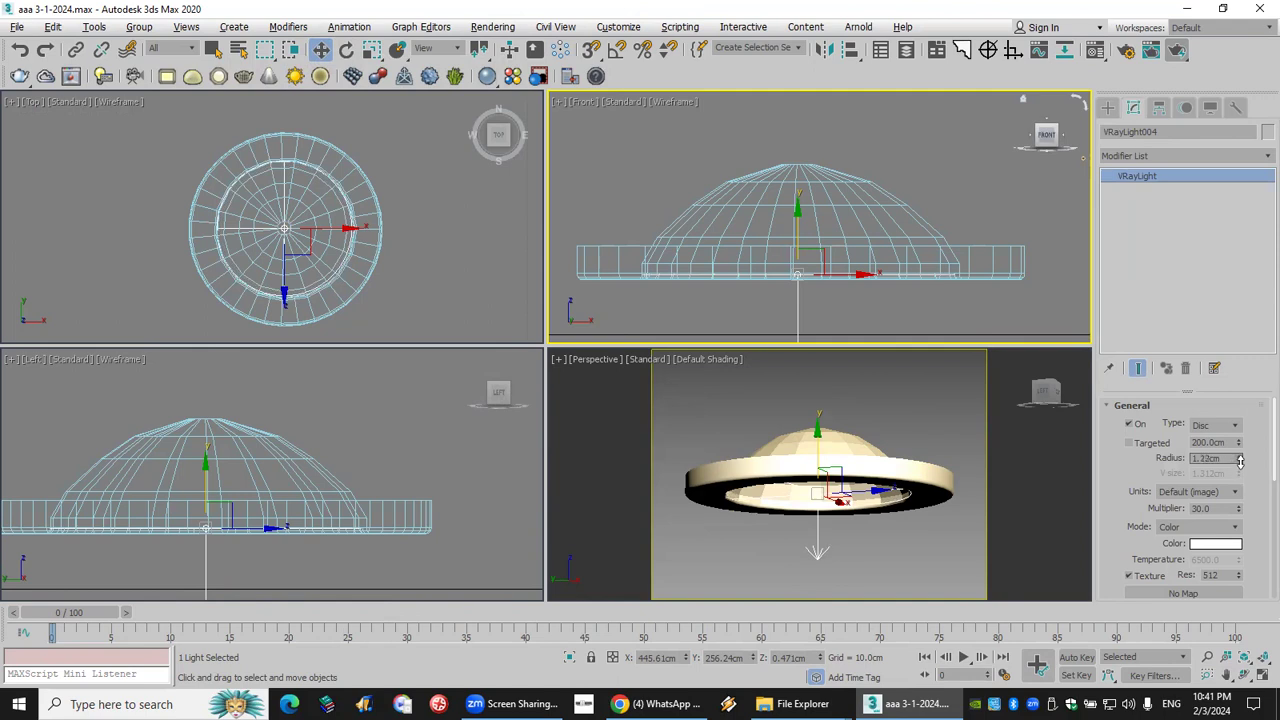
{"action": "left_click", "coordinate": [1215, 545]}
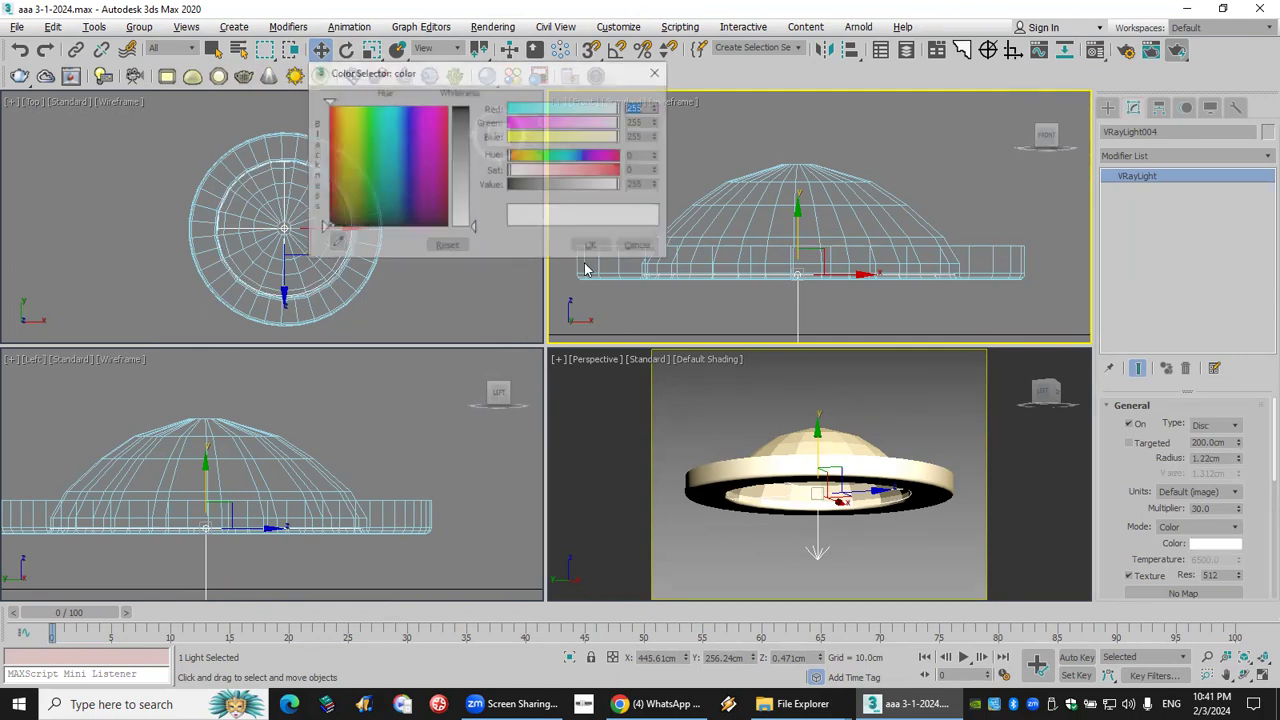
{"action": "left_click", "coordinate": [640, 246]}
Switch the light to Temperature mode at 2700 K, multiplier 100, radius 1.196 cm.
{"action": "left_click", "coordinate": [1226, 527]}
{"action": "left_click", "coordinate": [1226, 551]}
{"action": "double_click", "coordinate": [1210, 560]}
{"action": "type", "text": "5500"}
{"action": "key", "text": "Return"}
{"action": "type", "text": "2"}
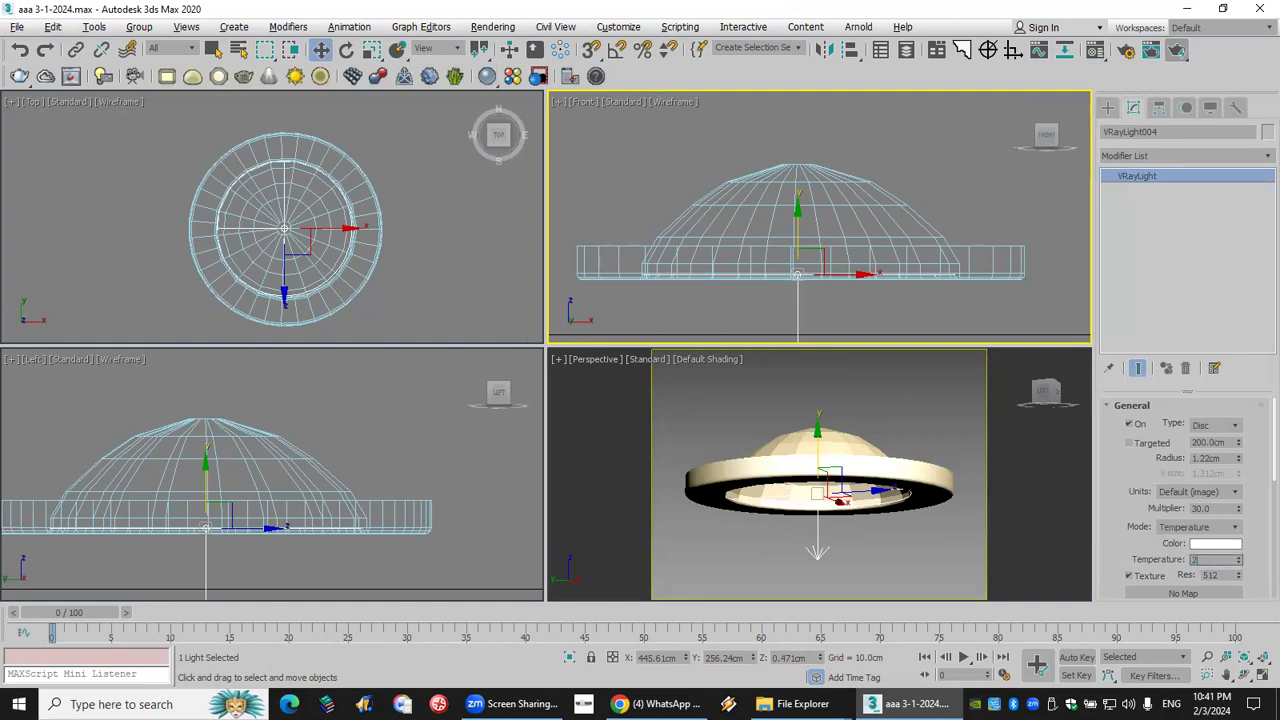
{"action": "type", "text": "700"}
{"action": "key", "text": "Return"}
{"action": "left_click", "coordinate": [1213, 509]}
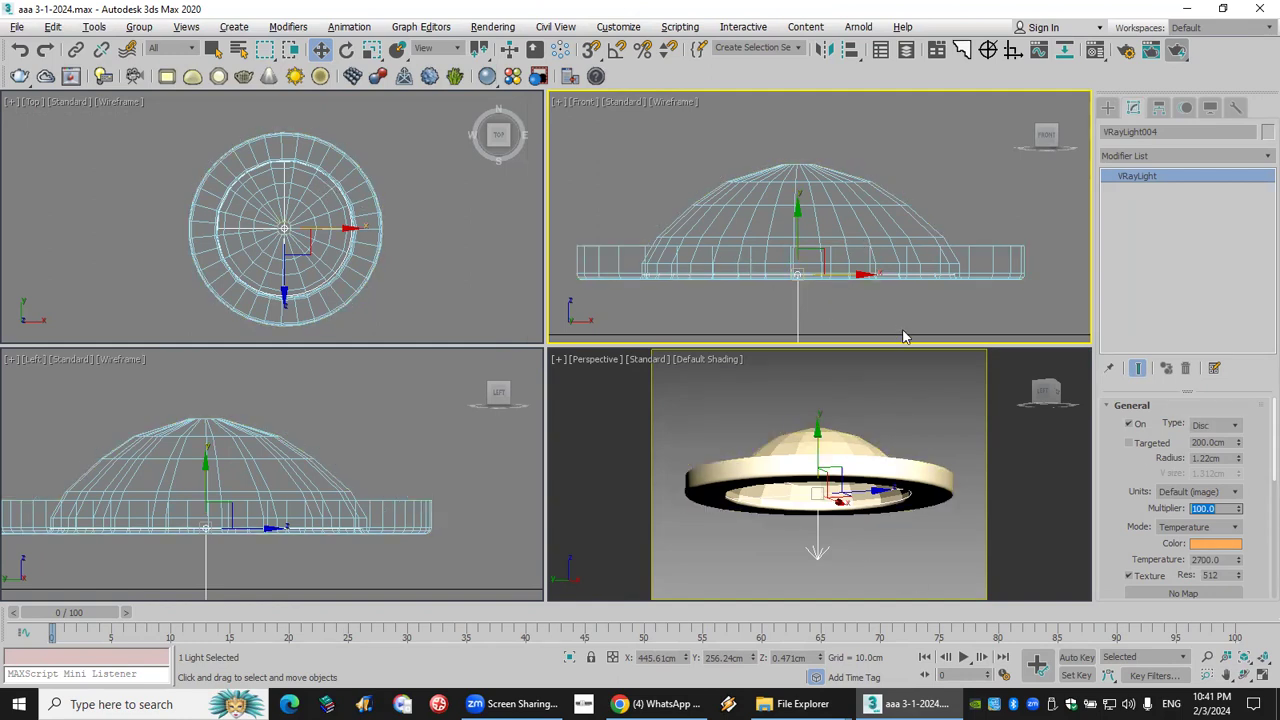
{"action": "left_click", "coordinate": [1238, 462]}
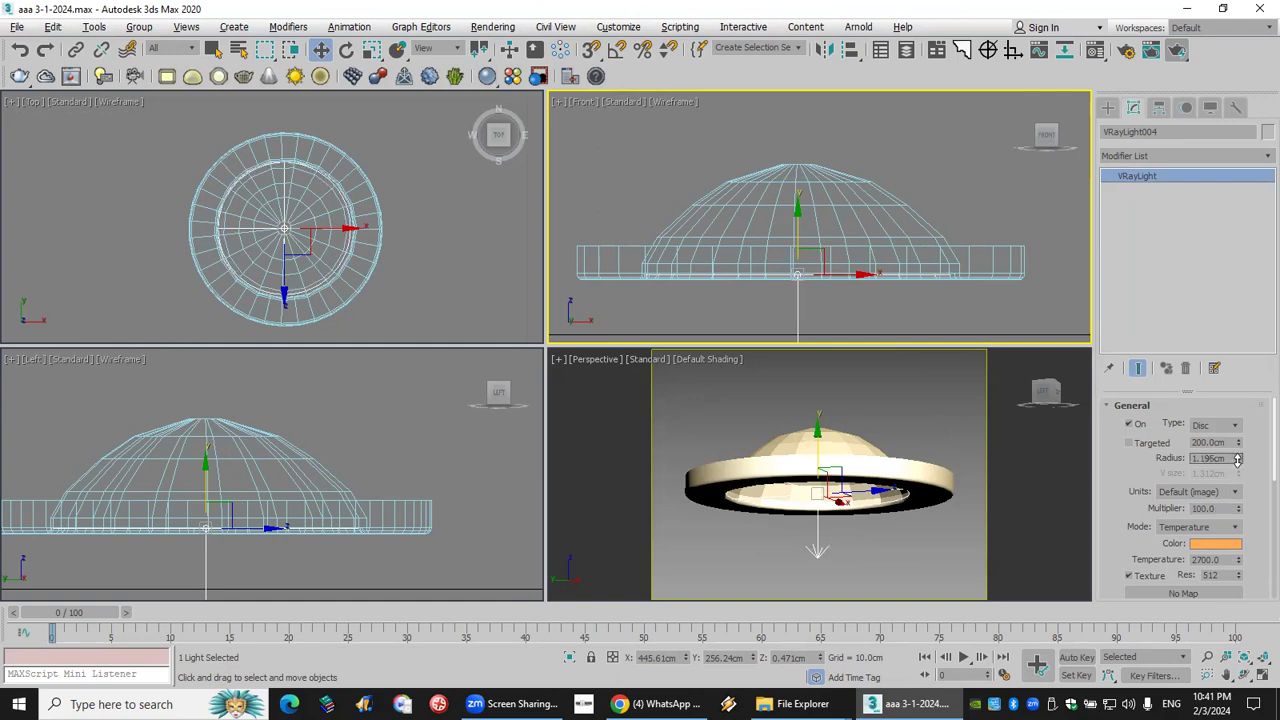
{"action": "left_click_drag", "start_coordinate": [386, 118], "coordinate": [119, 342]}
Group the selected dome and disc light, accepting the name Group143.
{"action": "left_click", "coordinate": [139, 26]}
{"action": "left_click", "coordinate": [150, 50]}
{"action": "left_click", "coordinate": [651, 380]}
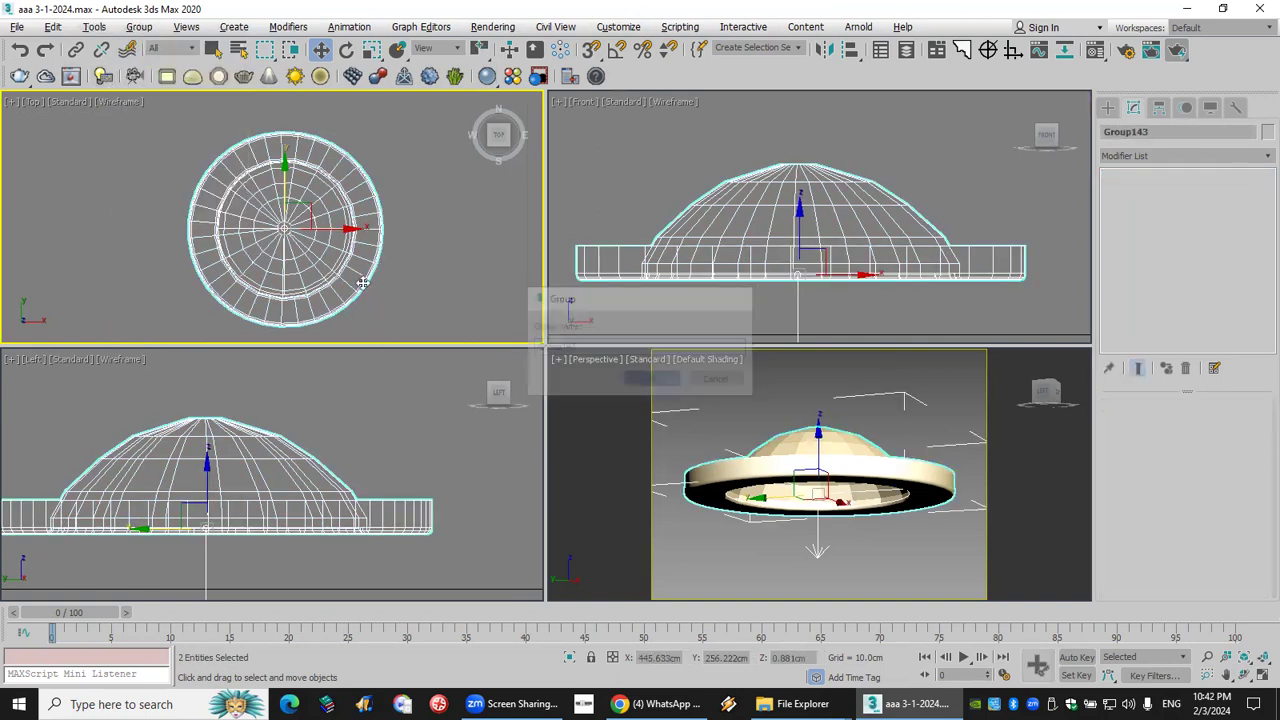
{"action": "scroll", "coordinate": [347, 263], "scroll_direction": "down", "scroll_amount": 6}
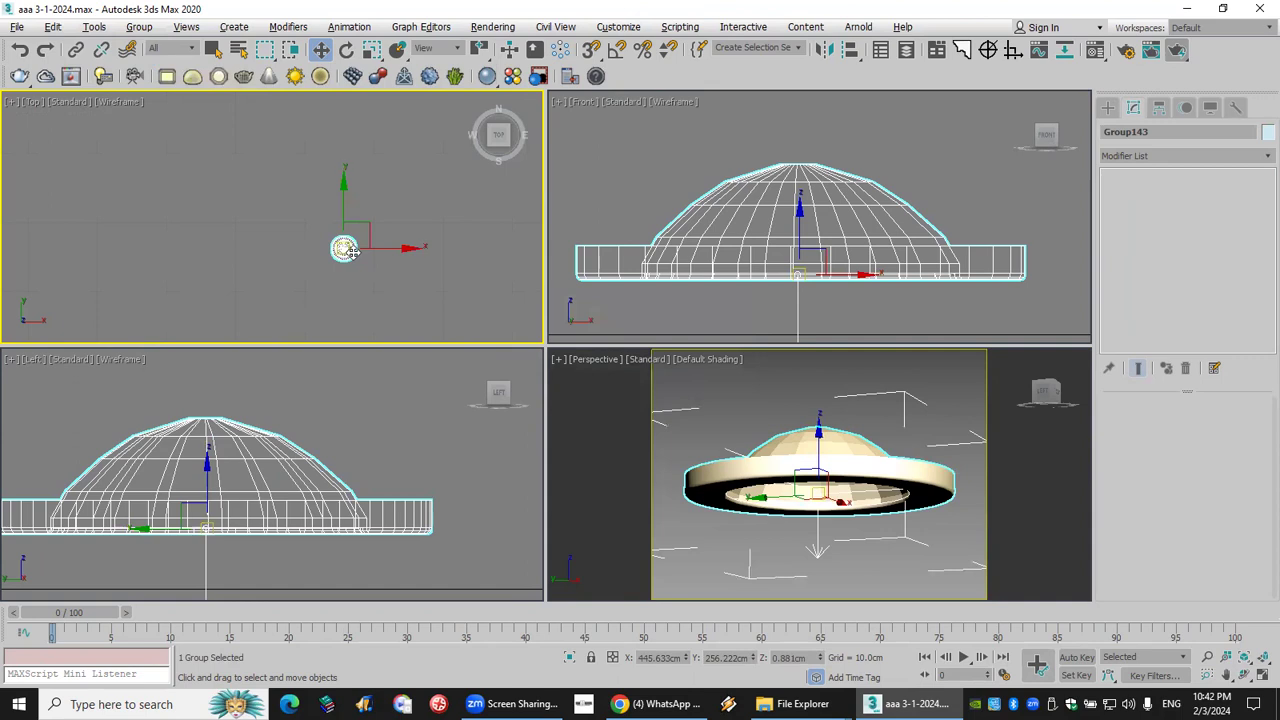
{"action": "scroll", "coordinate": [344, 282], "scroll_direction": "up", "scroll_amount": 5}
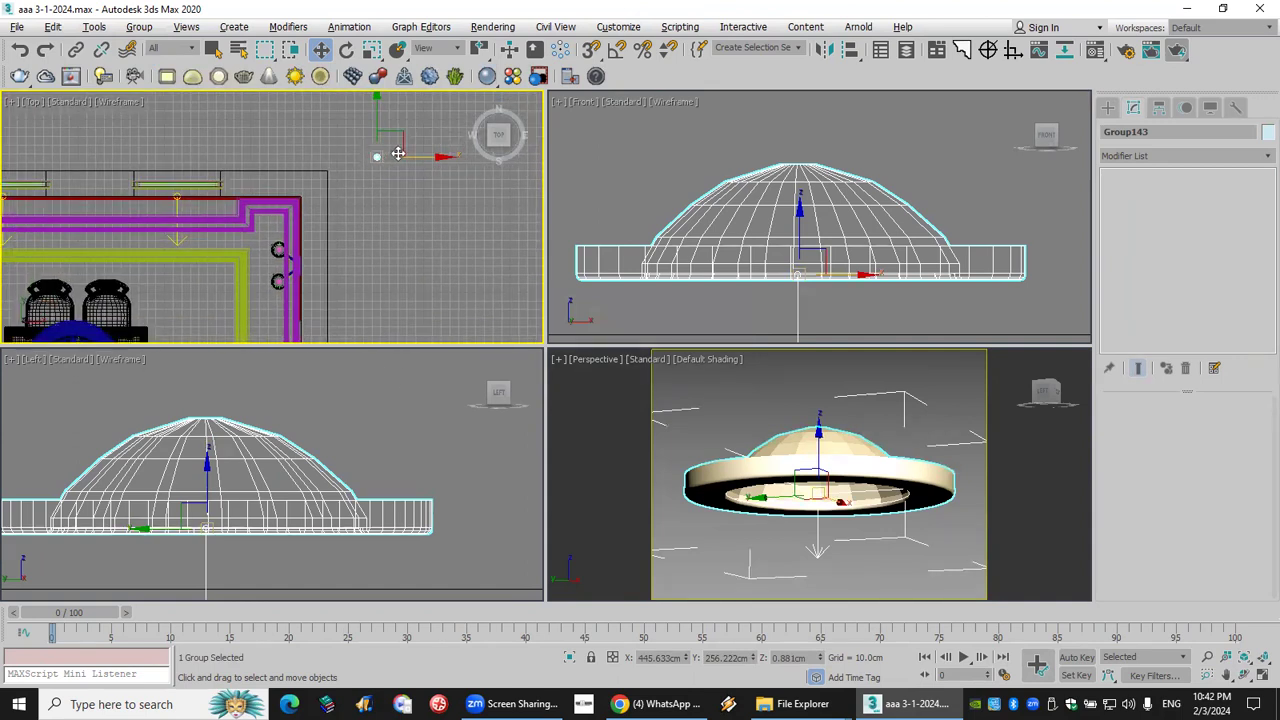
{"action": "left_click", "coordinate": [614, 366]}
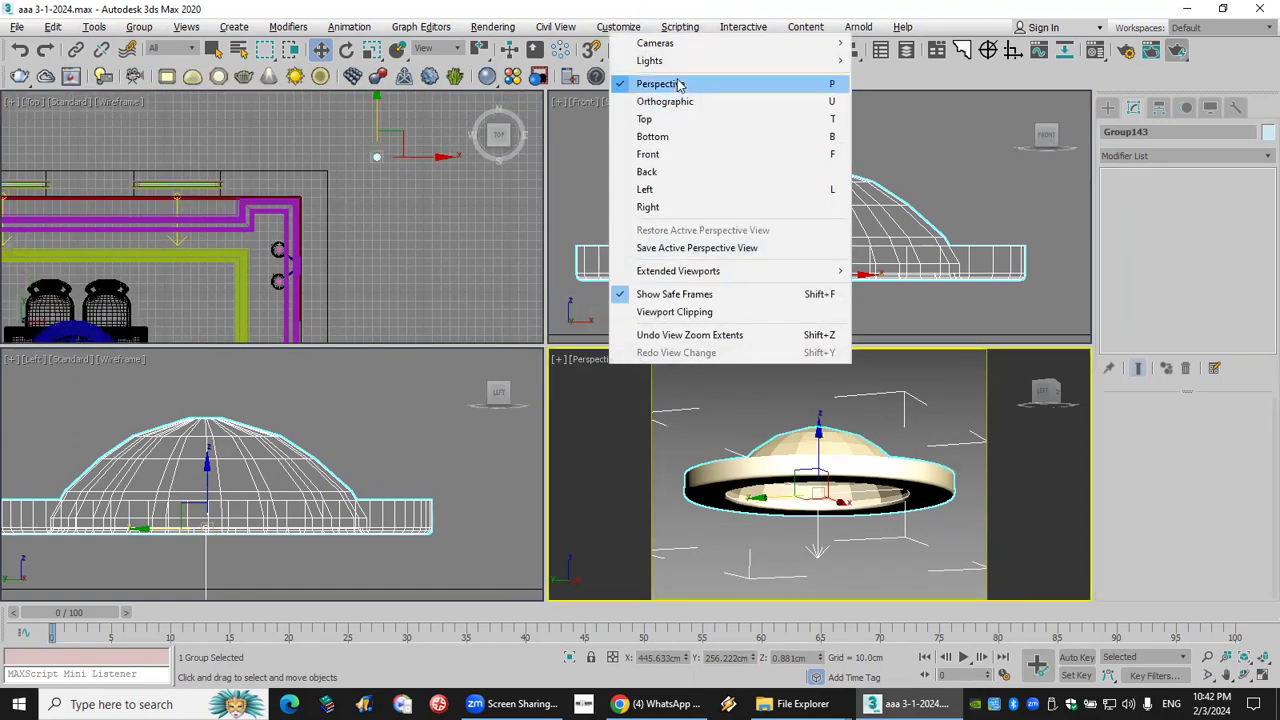
Look through VRayCam001 and move the lamp group into the room, up toward the ceiling.
{"action": "mouse_move", "coordinate": [700, 43]}
{"action": "left_click", "coordinate": [880, 43]}
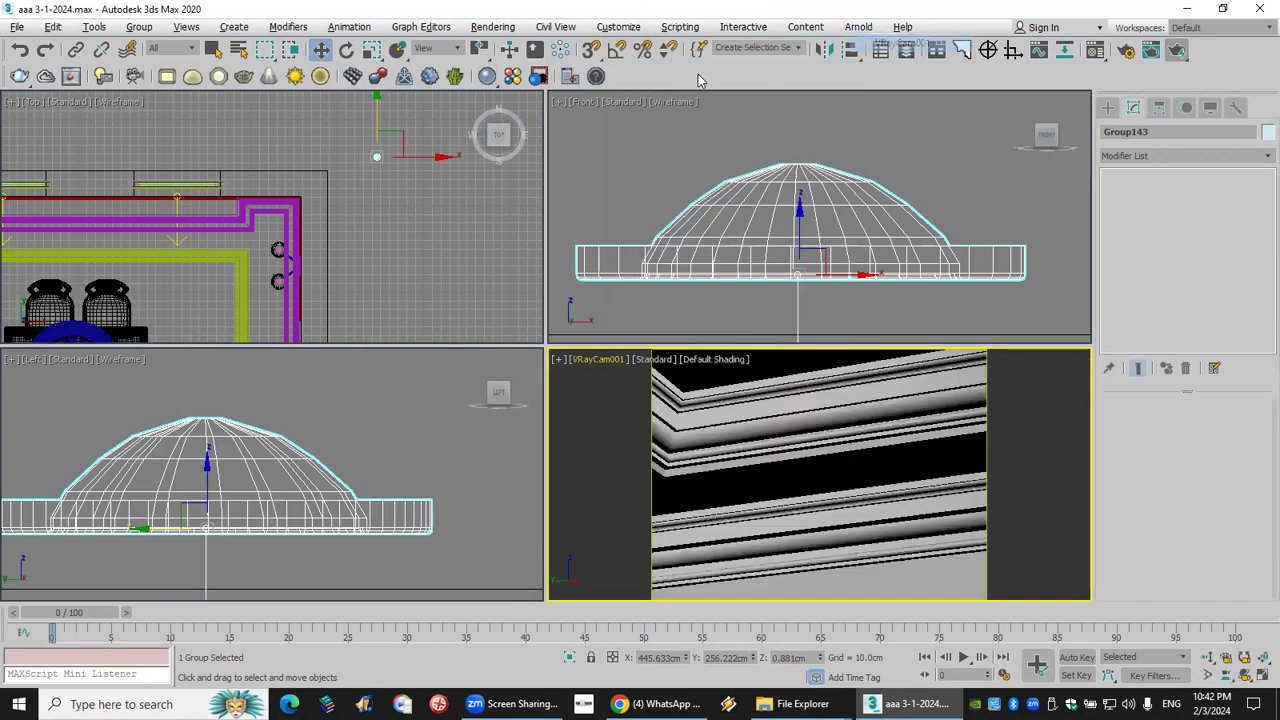
{"action": "left_click", "coordinate": [404, 137]}
{"action": "left_click_drag", "start_coordinate": [404, 137], "coordinate": [295, 288]}
{"action": "scroll", "coordinate": [822, 253], "scroll_direction": "down", "scroll_amount": 6}
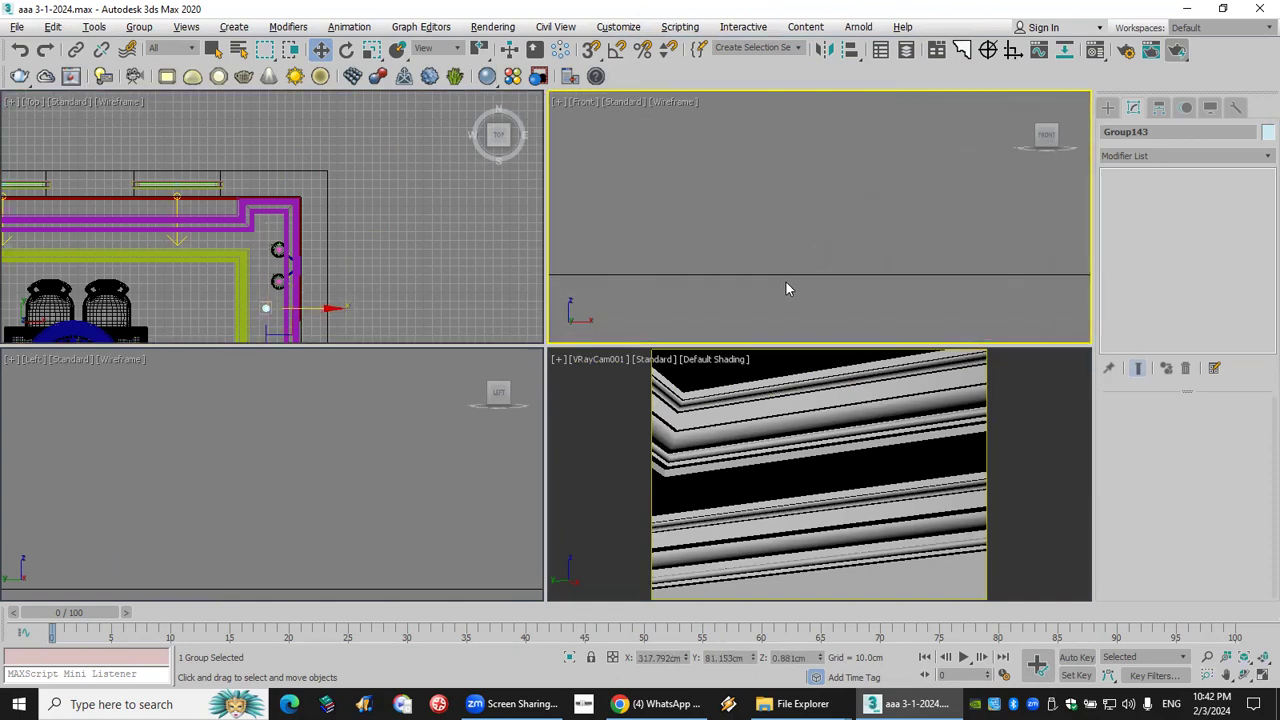
{"action": "left_click_drag", "start_coordinate": [707, 263], "coordinate": [705, 135]}
{"action": "middle_click_drag", "start_coordinate": [705, 135], "coordinate": [767, 300]}
{"action": "left_click_drag", "start_coordinate": [767, 300], "coordinate": [771, 195]}
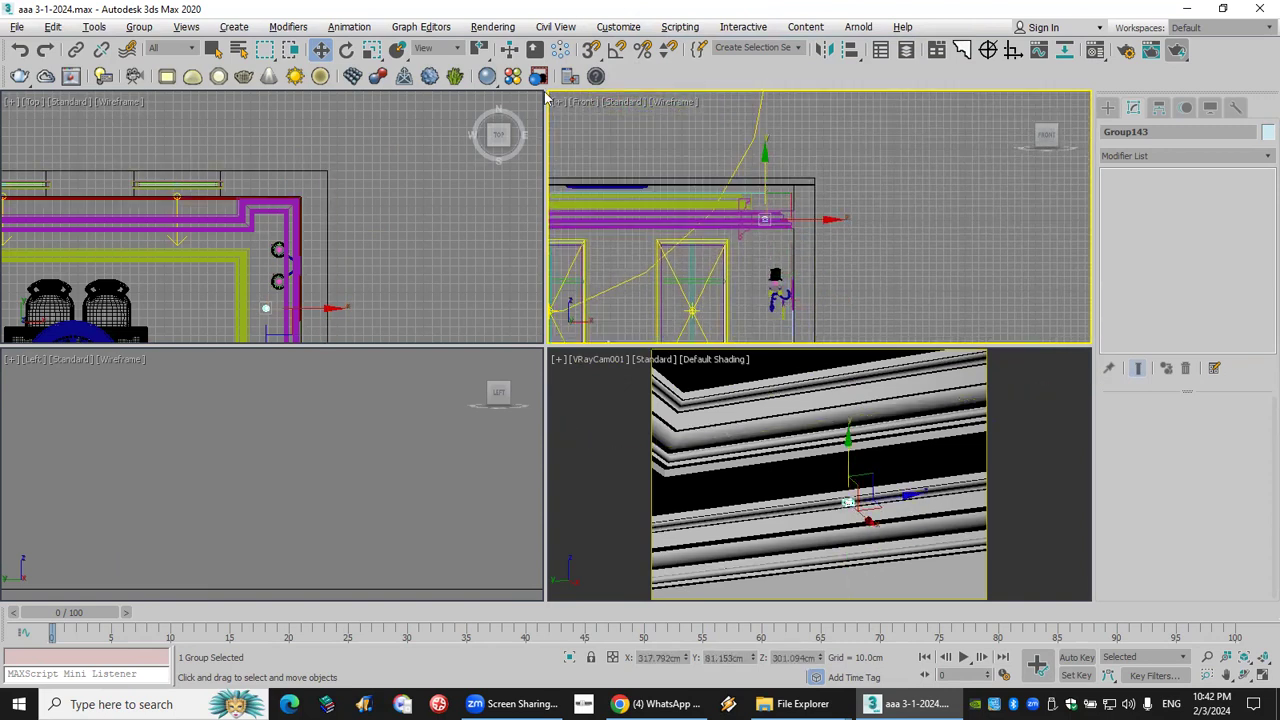
Uniformly scale the lamp group to about 513% and add Rectangle061 to the selection.
{"action": "left_click", "coordinate": [371, 50]}
{"action": "left_click", "coordinate": [278, 325]}
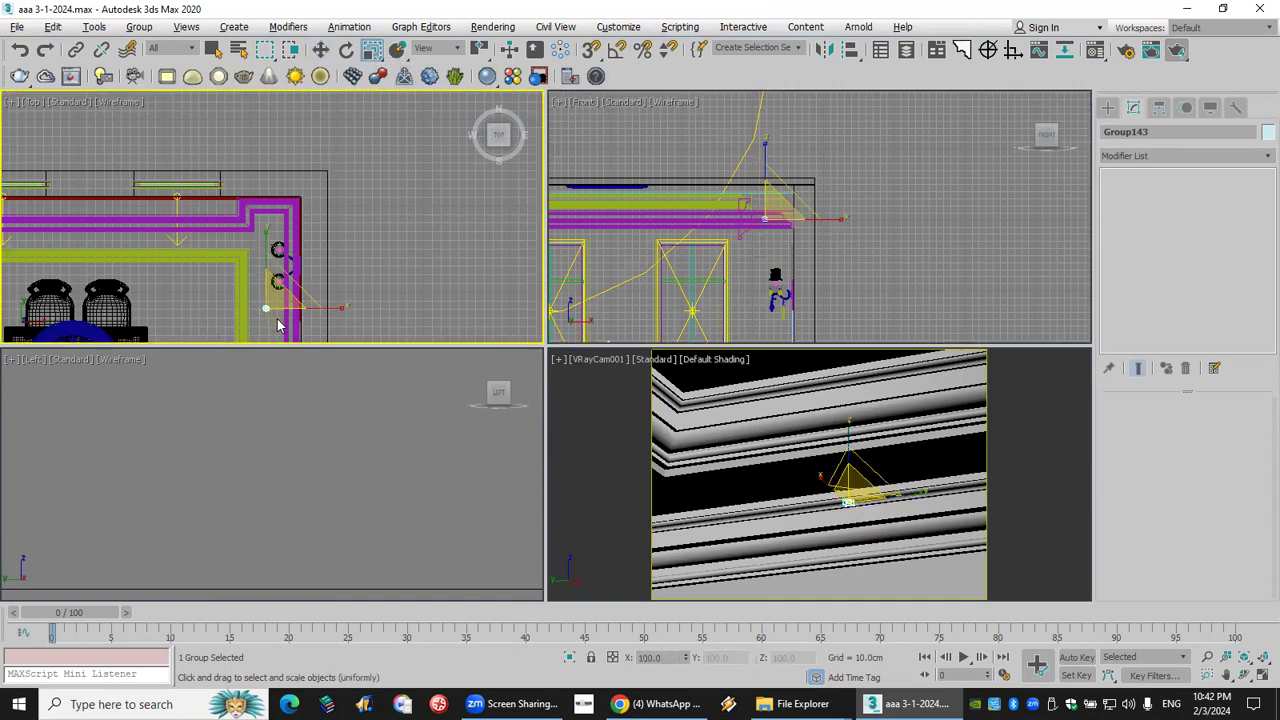
{"action": "left_click_drag", "start_coordinate": [270, 311], "coordinate": [783, 460]}
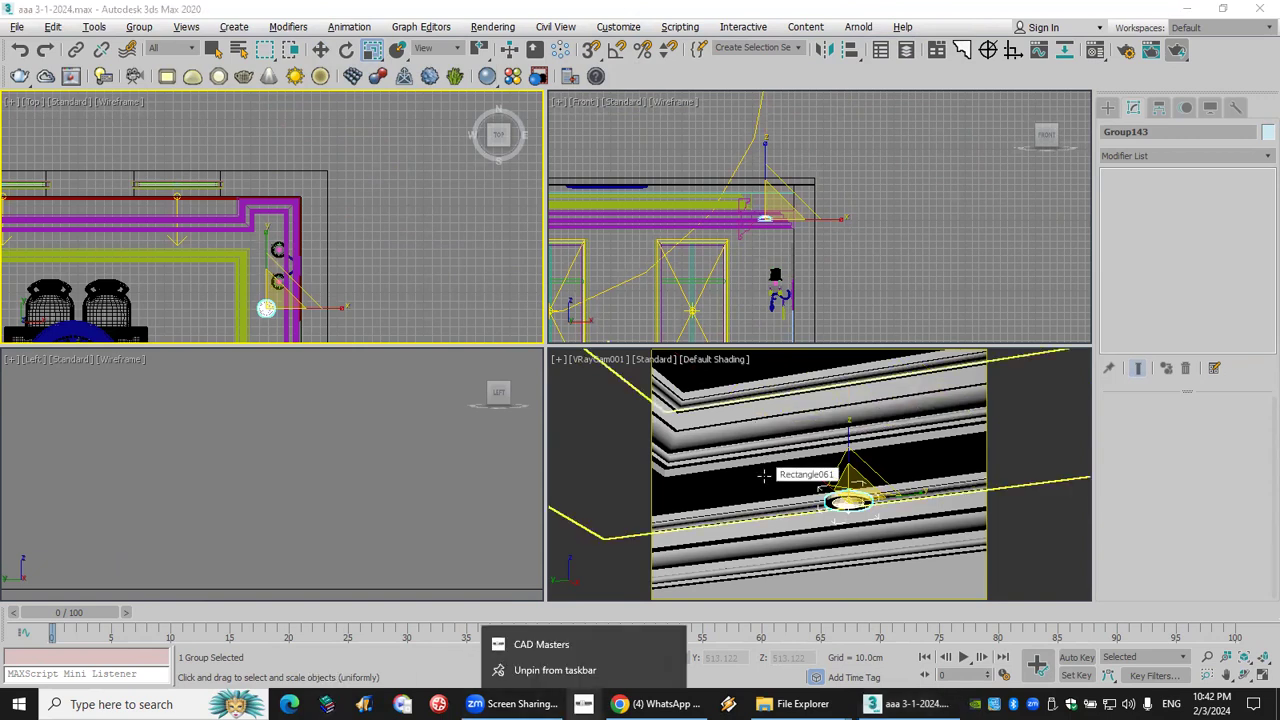
{"action": "left_click", "coordinate": [764, 476]}
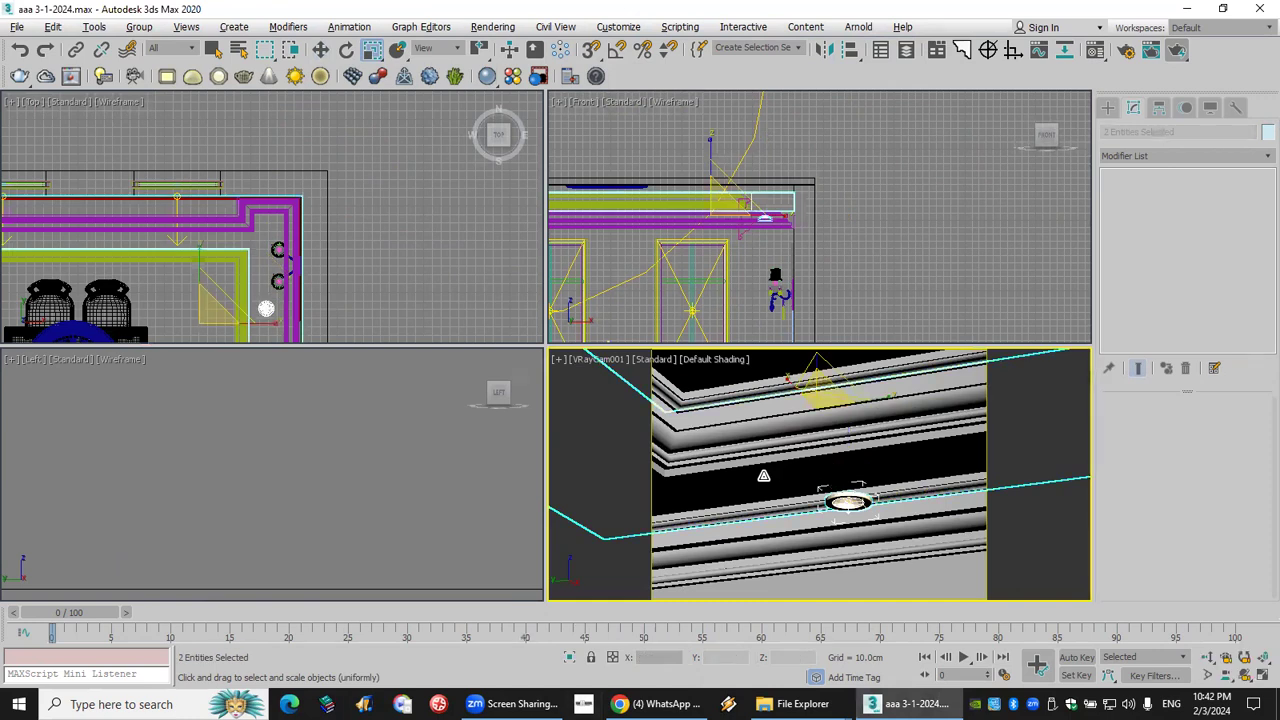
Isolate the selection and move Group143 up into the ceiling recess and along the ceiling.
{"action": "key", "text": "alt+q"}
{"action": "scroll", "coordinate": [775, 235], "scroll_direction": "up", "scroll_amount": 4}
{"action": "left_click", "coordinate": [320, 49]}
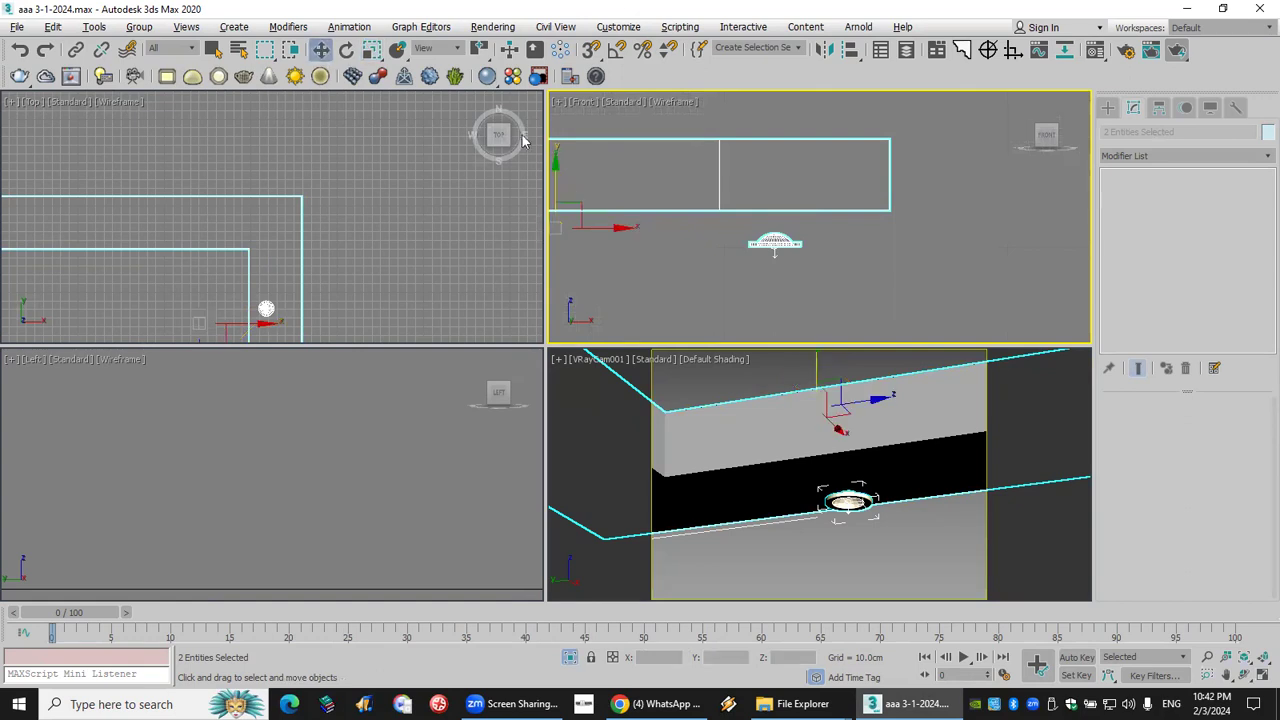
{"action": "left_click", "coordinate": [589, 237]}
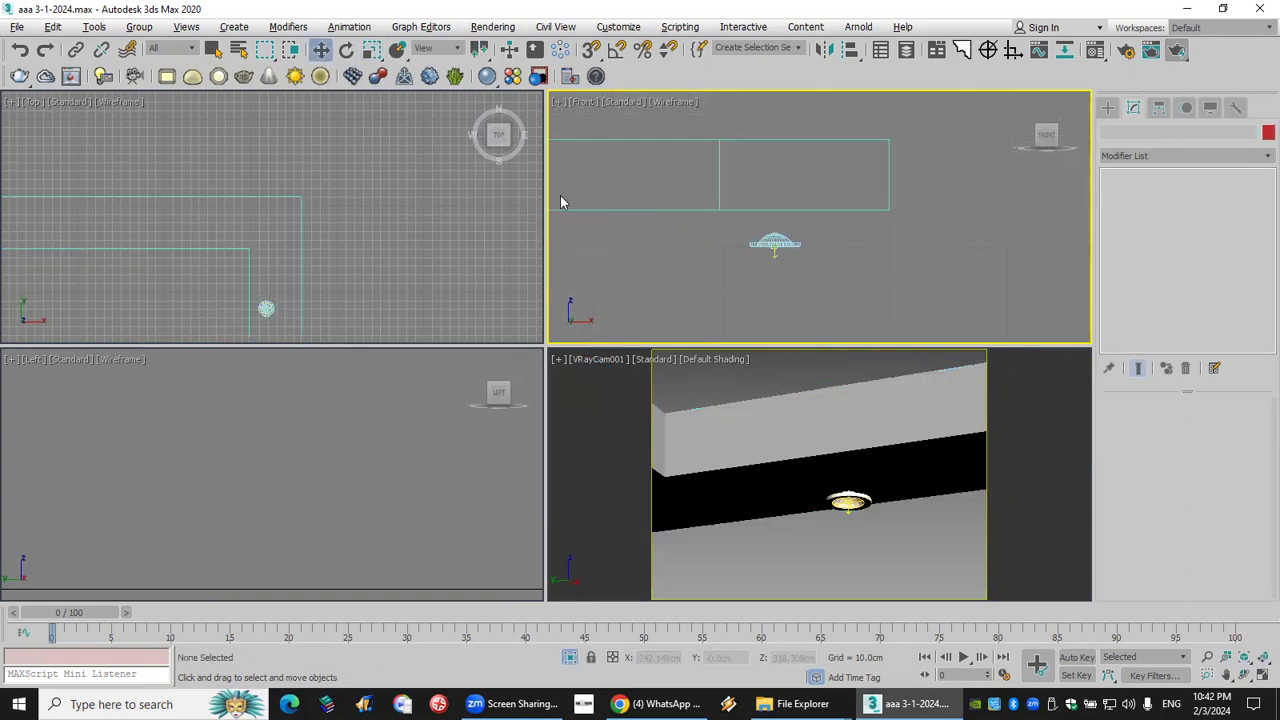
{"action": "left_click", "coordinate": [774, 242]}
{"action": "left_click_drag", "start_coordinate": [774, 201], "coordinate": [783, 169]}
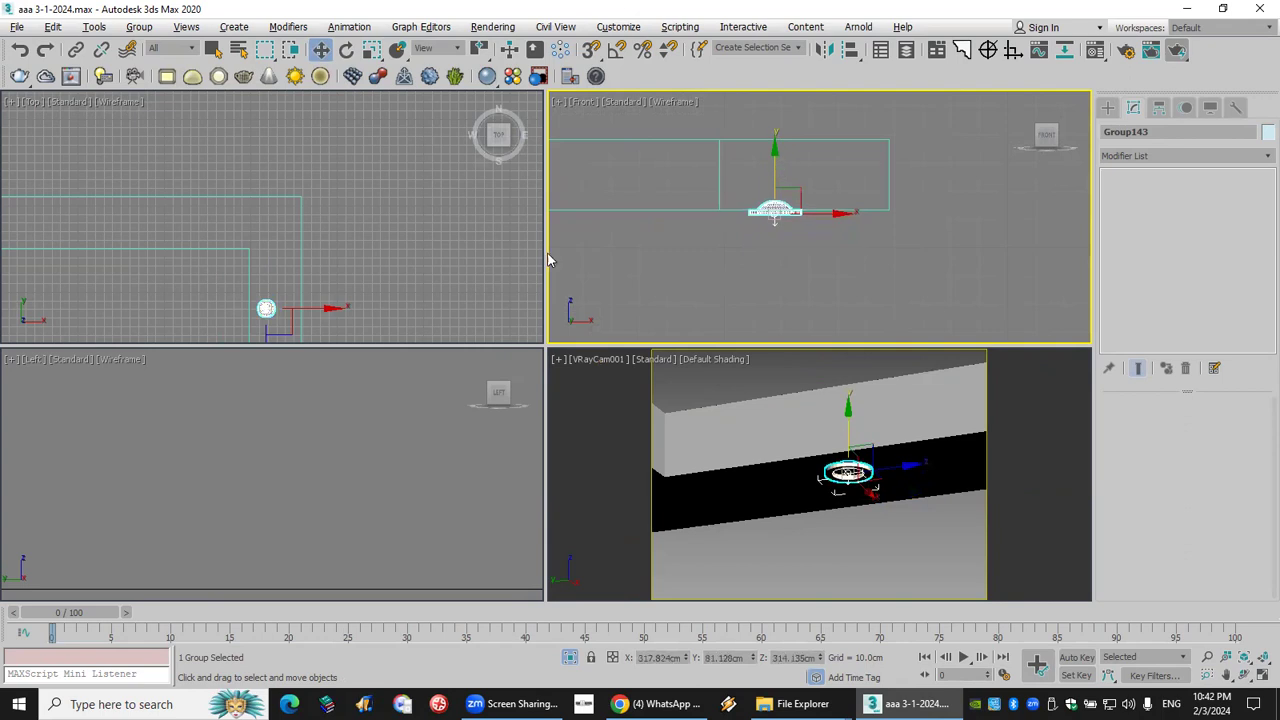
{"action": "scroll", "coordinate": [245, 272], "scroll_direction": "down", "scroll_amount": 2}
{"action": "middle_click_drag", "start_coordinate": [245, 272], "coordinate": [349, 143]}
{"action": "left_click_drag", "start_coordinate": [380, 200], "coordinate": [378, 198]}
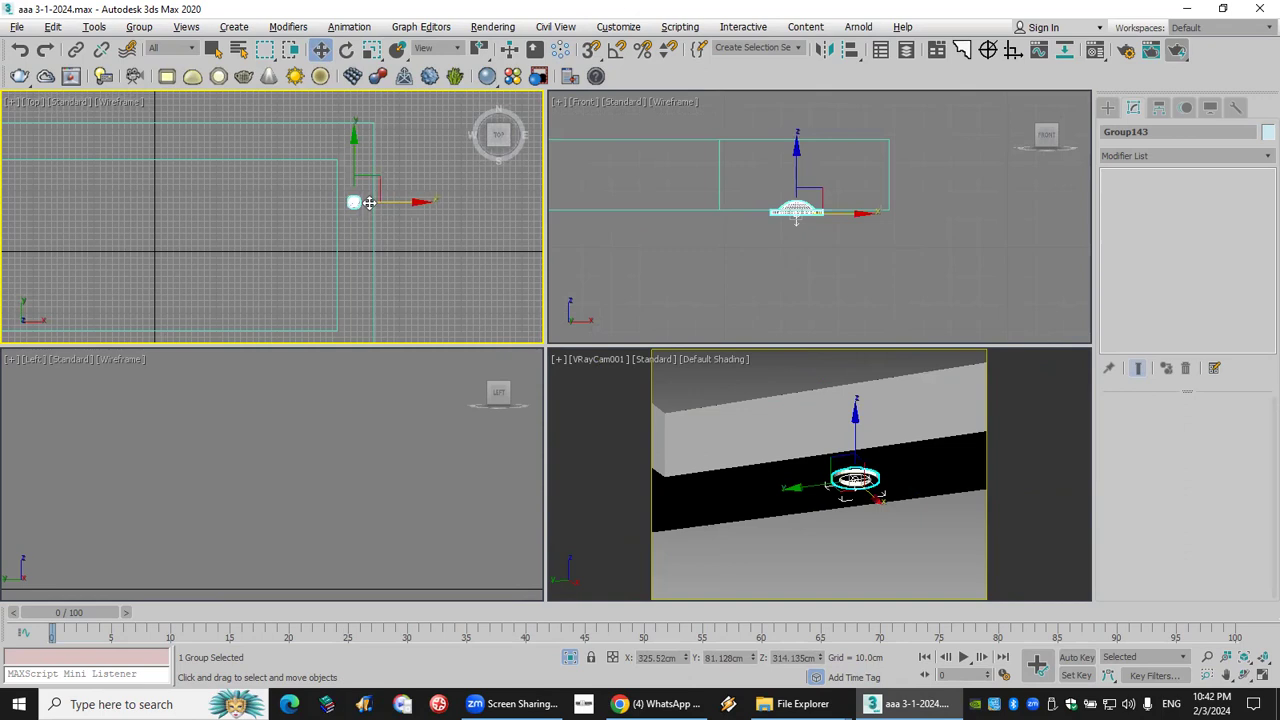
Clone the lamp as an instance, Group144, further along the ceiling cornice.
{"action": "mouse_move", "coordinate": [355, 161]}
{"action": "left_mouse_down"}
{"action": "mouse_move", "coordinate": [355, 131]}
{"action": "mouse_move", "coordinate": [360, 191]}
{"action": "left_mouse_up"}
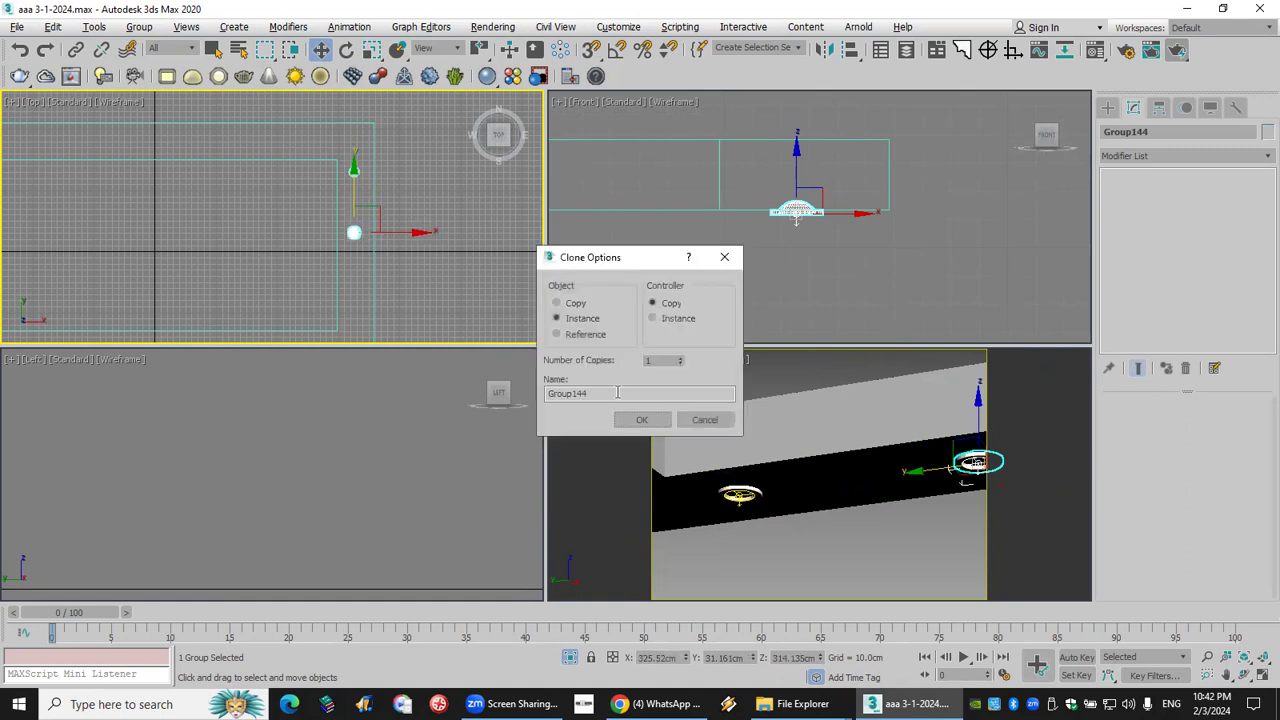
{"action": "left_click", "coordinate": [642, 420]}
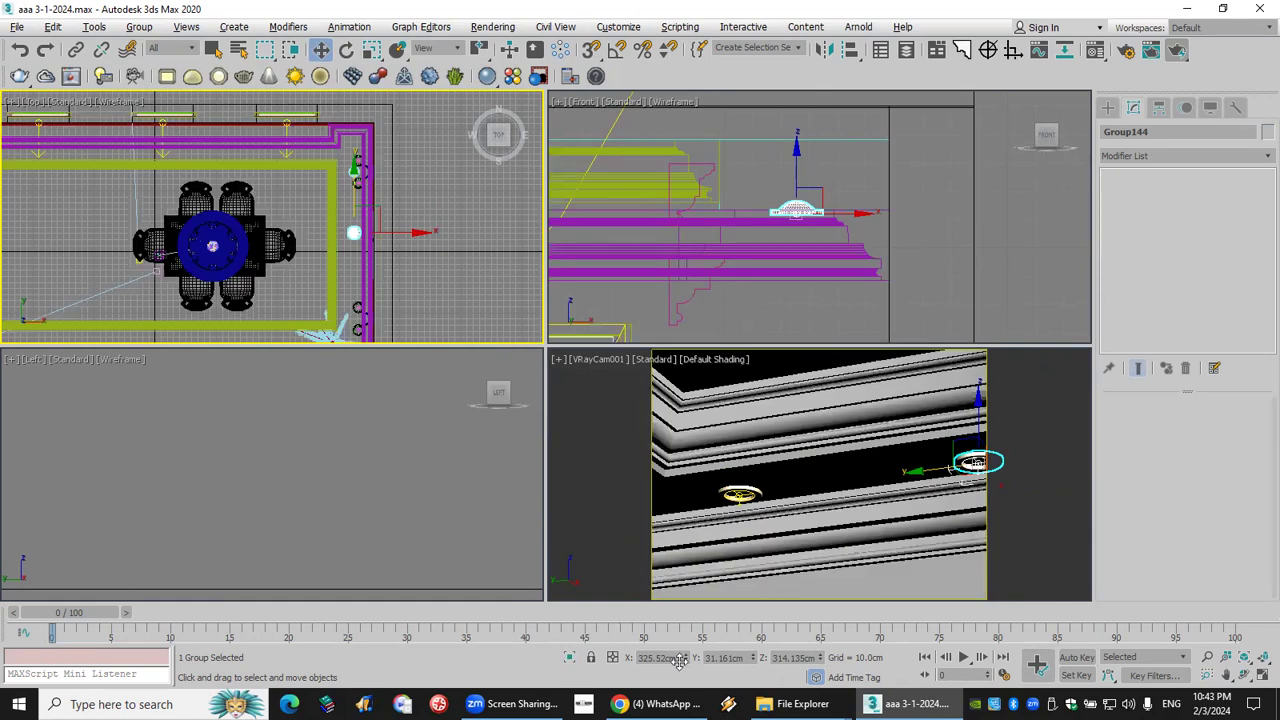
{"action": "right_click", "coordinate": [858, 523]}
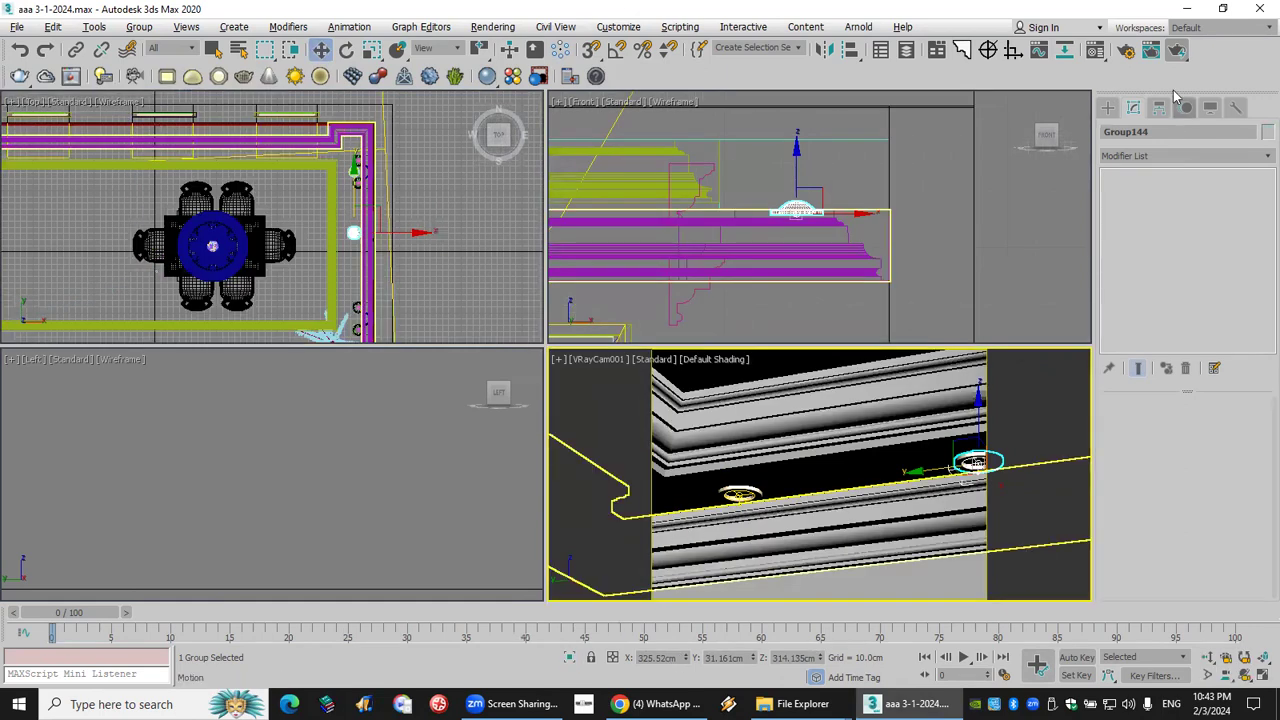
Render the VRayCam001 view to check both glowing cornice lamps, then close the frame buffer.
{"action": "left_click", "coordinate": [1177, 51]}
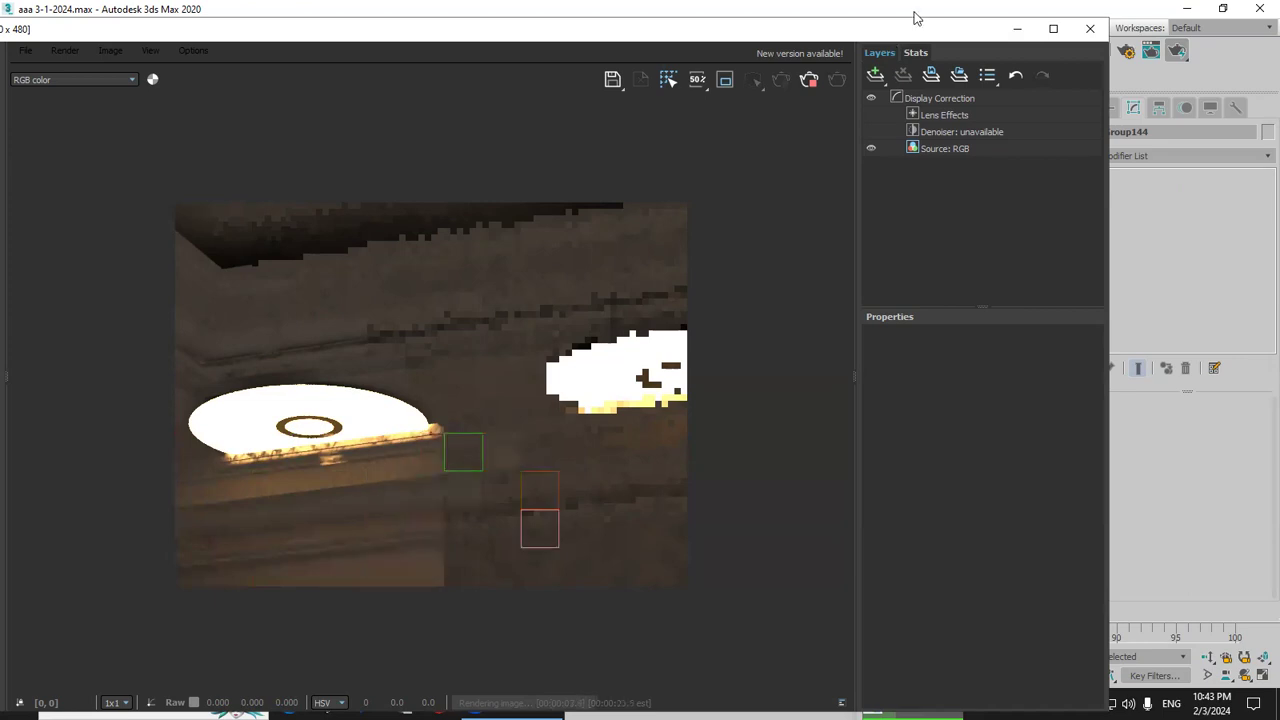
{"action": "left_click", "coordinate": [1087, 33]}
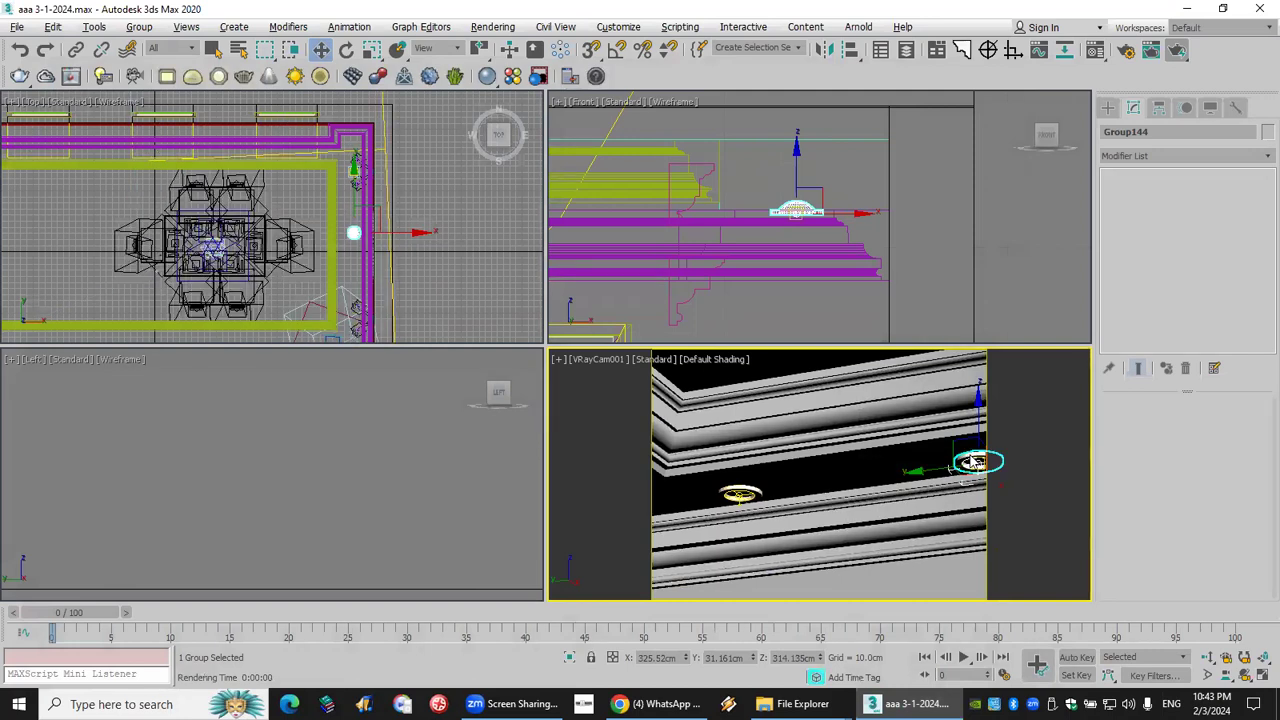
Slide the Group143 dome lamp along Y to about 74.3 cm and check it in Front view.
{"action": "left_click", "coordinate": [975, 462]}
{"action": "left_click", "coordinate": [740, 493]}
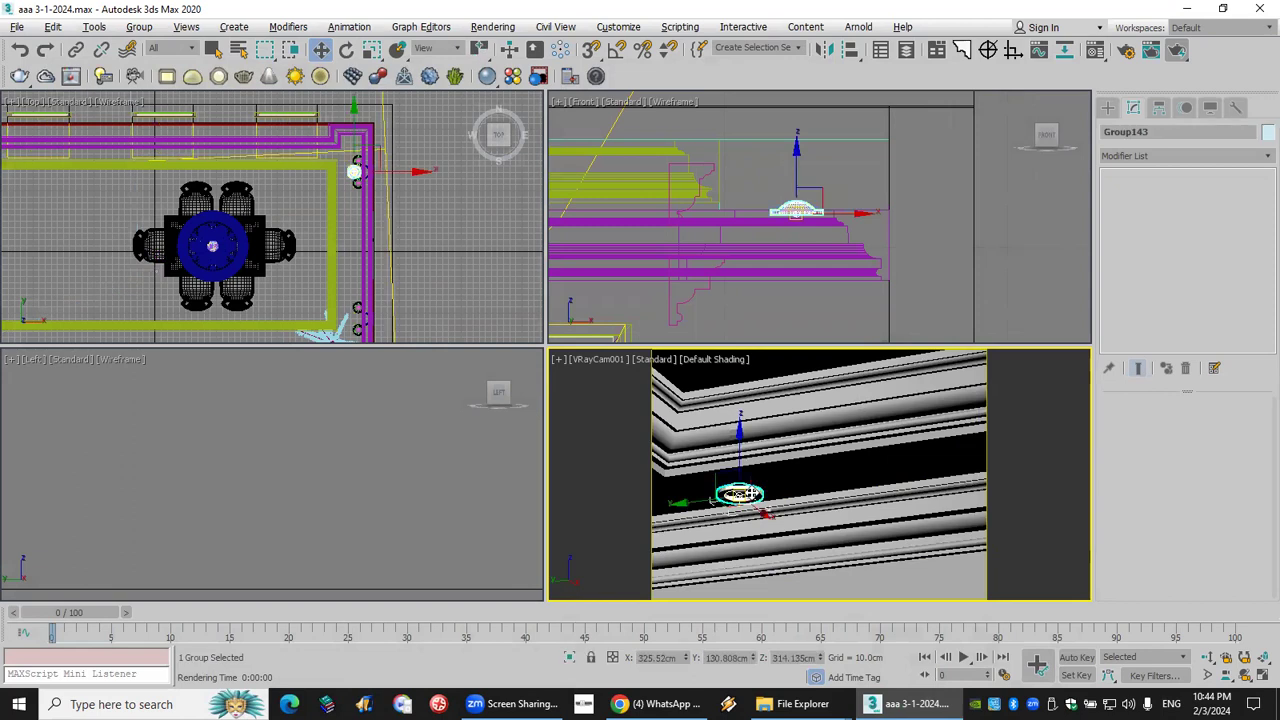
{"action": "left_click", "coordinate": [356, 132]}
{"action": "left_click_drag", "start_coordinate": [356, 130], "coordinate": [356, 165]}
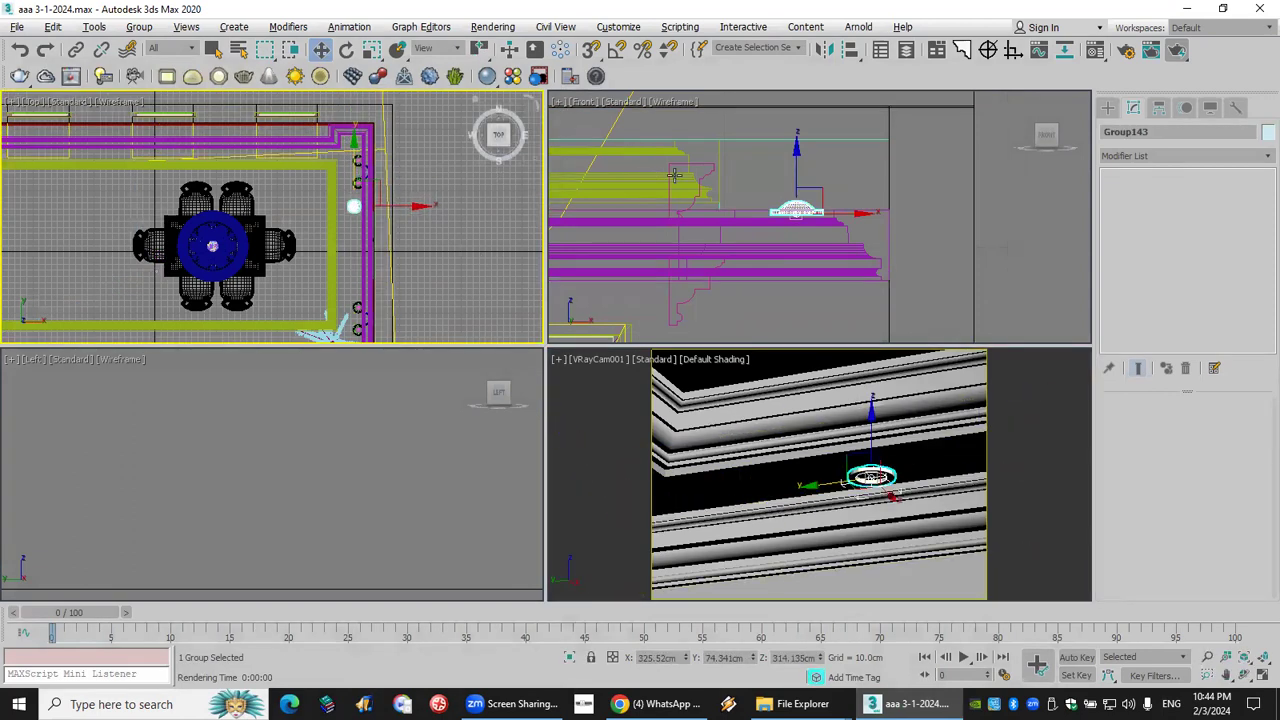
{"action": "scroll", "coordinate": [815, 238], "scroll_direction": "up", "scroll_amount": 4}
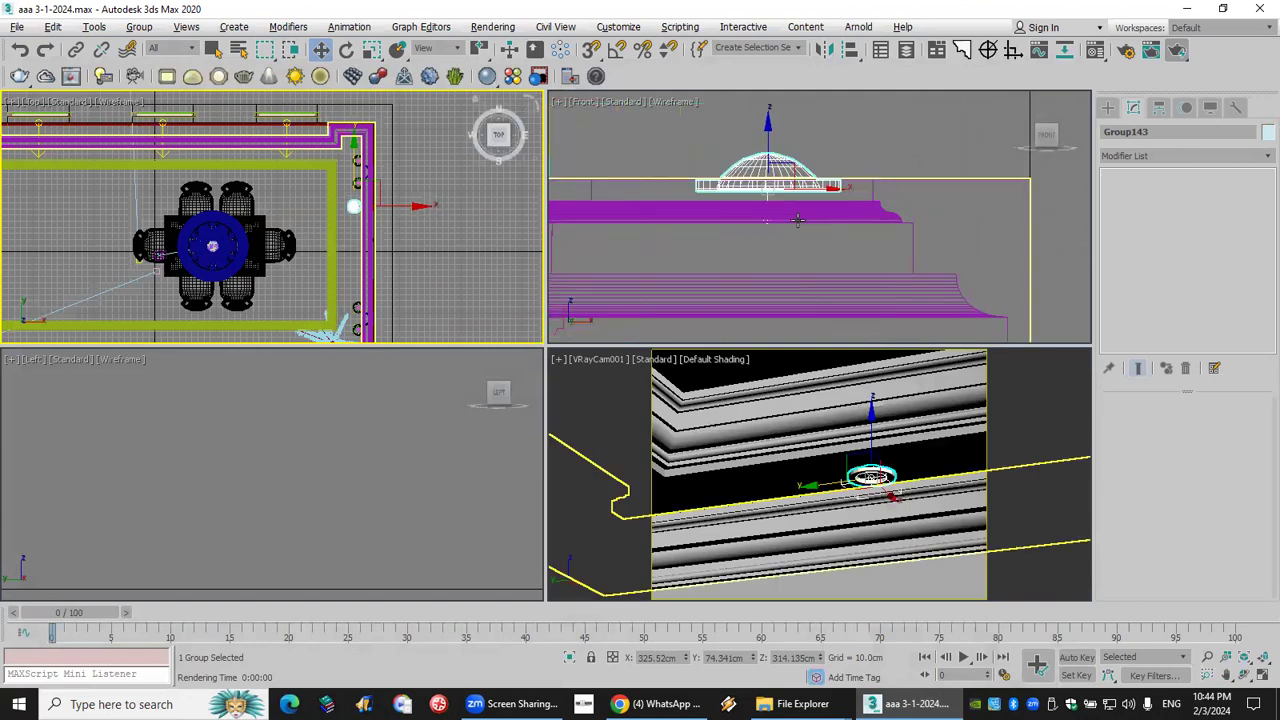
{"action": "scroll", "coordinate": [770, 212], "scroll_direction": "up", "scroll_amount": 3}
{"action": "scroll", "coordinate": [775, 216], "scroll_direction": "down", "scroll_amount": 6}
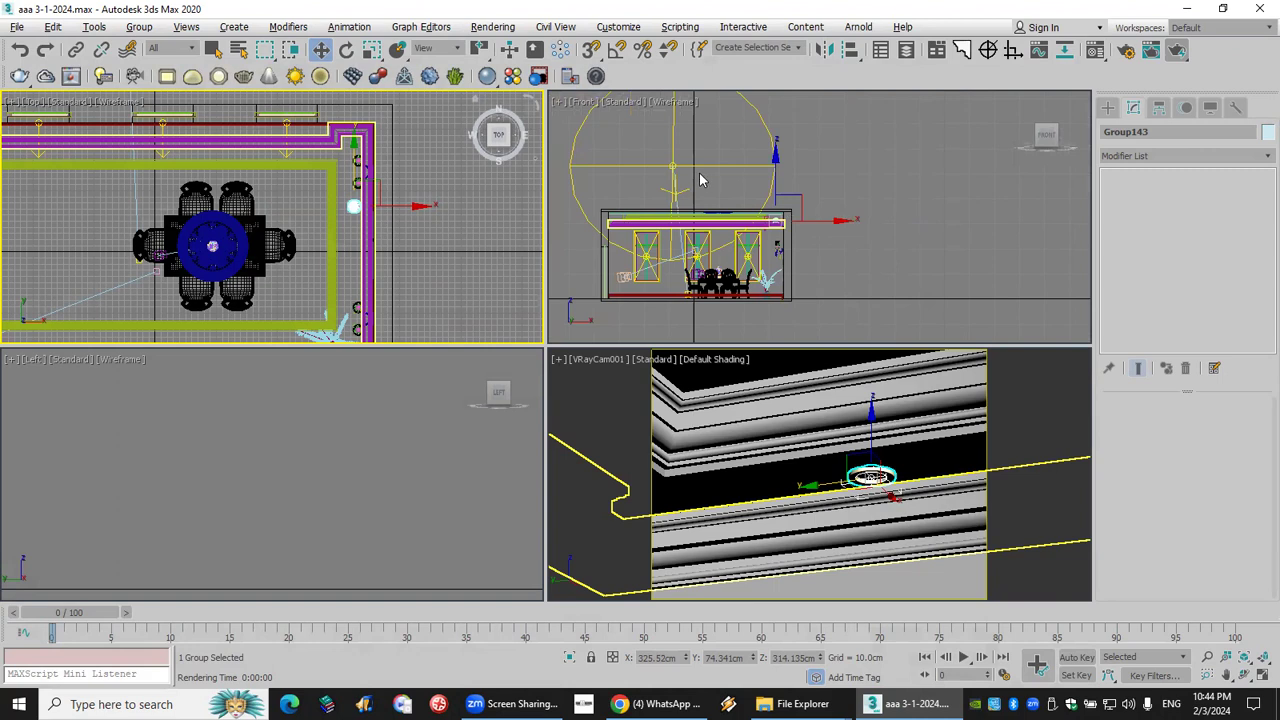
{"action": "scroll", "coordinate": [710, 252], "scroll_direction": "up", "scroll_amount": 6}
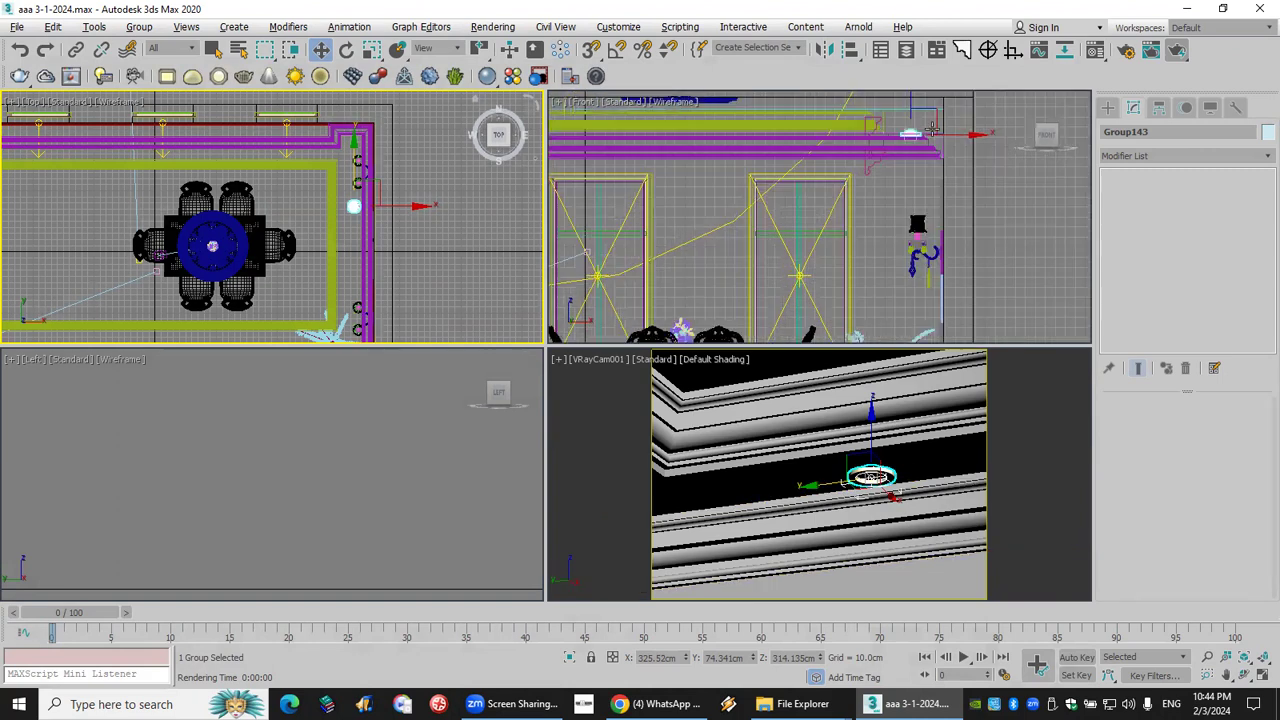
{"action": "scroll", "coordinate": [851, 160], "scroll_direction": "up", "scroll_amount": 3}
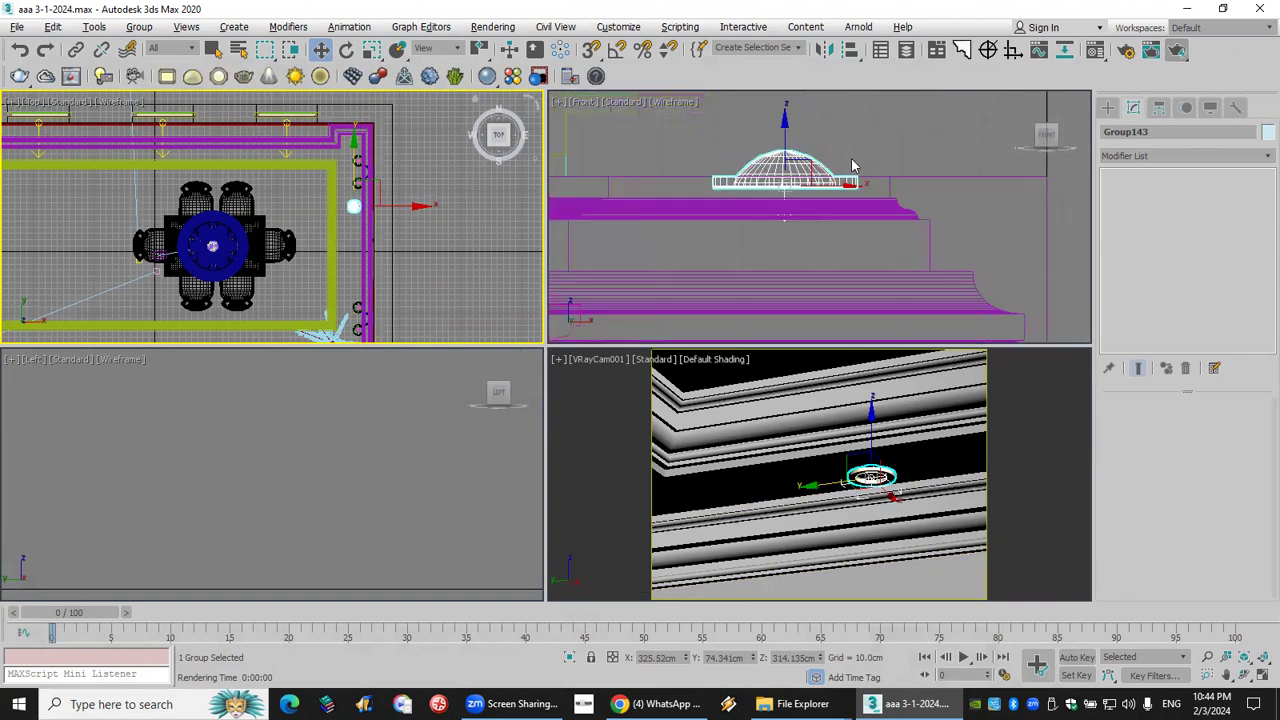
Set VRayLight004's Multiplier to 50 in the V-Ray Light Lister.
{"action": "left_click", "coordinate": [97, 28]}
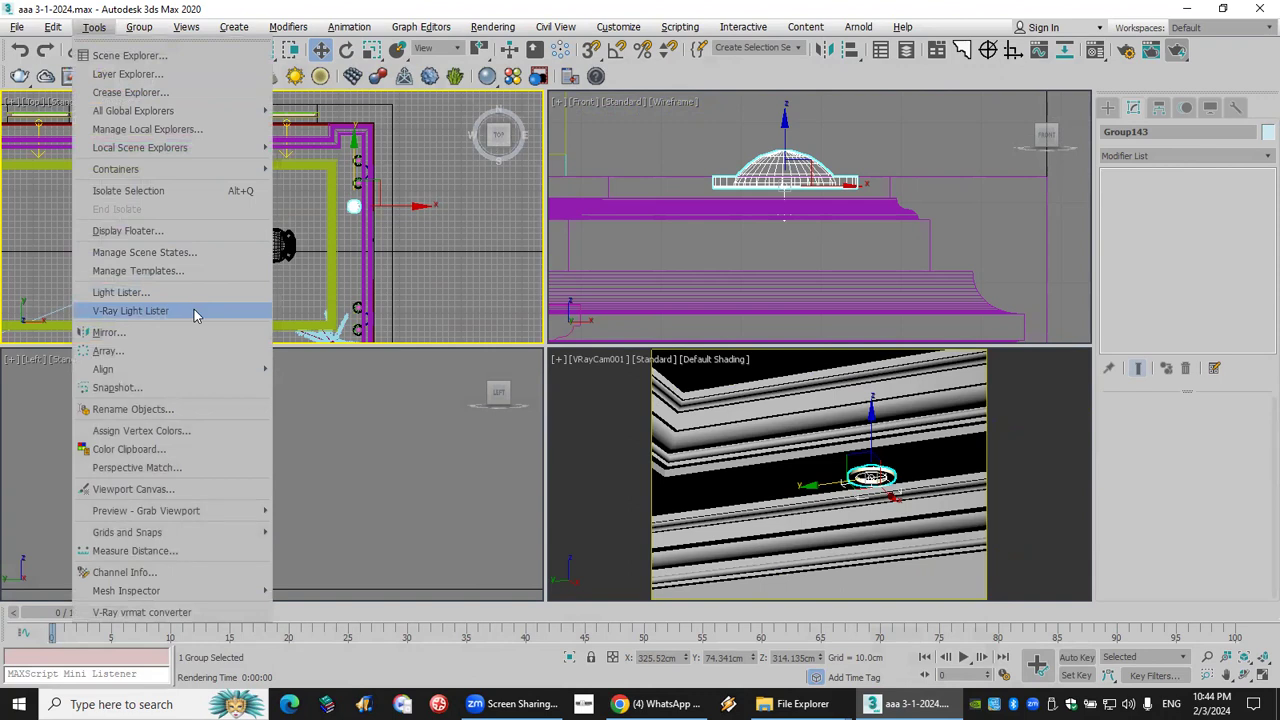
{"action": "left_click", "coordinate": [131, 311]}
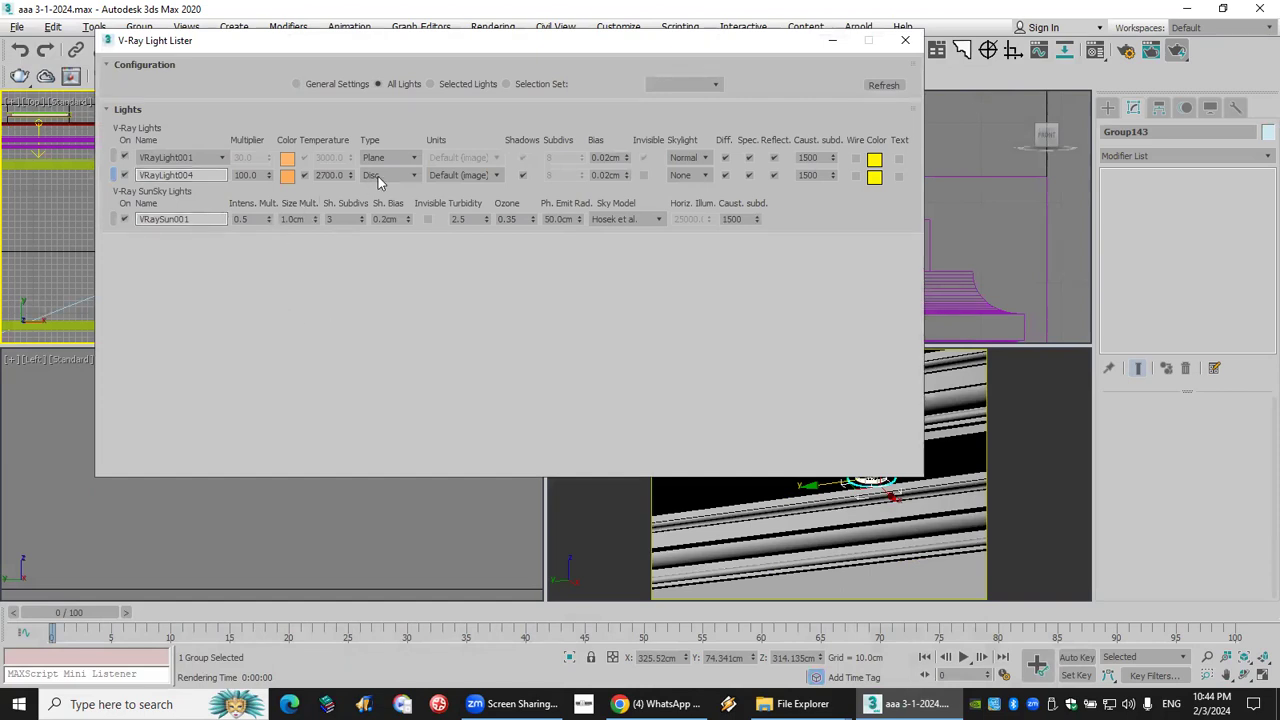
{"action": "double_click", "coordinate": [259, 174]}
{"action": "left_click", "coordinate": [905, 40]}
{"action": "left_click", "coordinate": [1025, 407]}
Reopen the V-Ray Light Lister to confirm VRayLight004's values, then close it.
{"action": "left_click", "coordinate": [94, 27]}
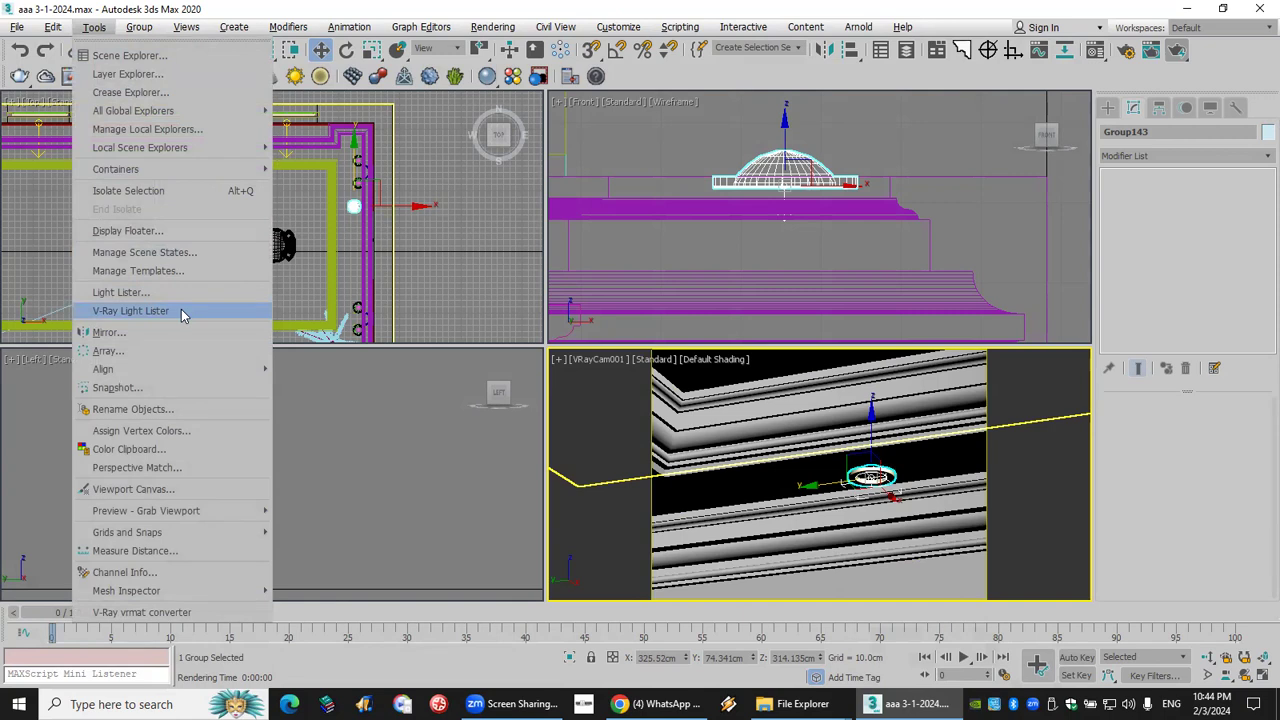
{"action": "left_click", "coordinate": [131, 311]}
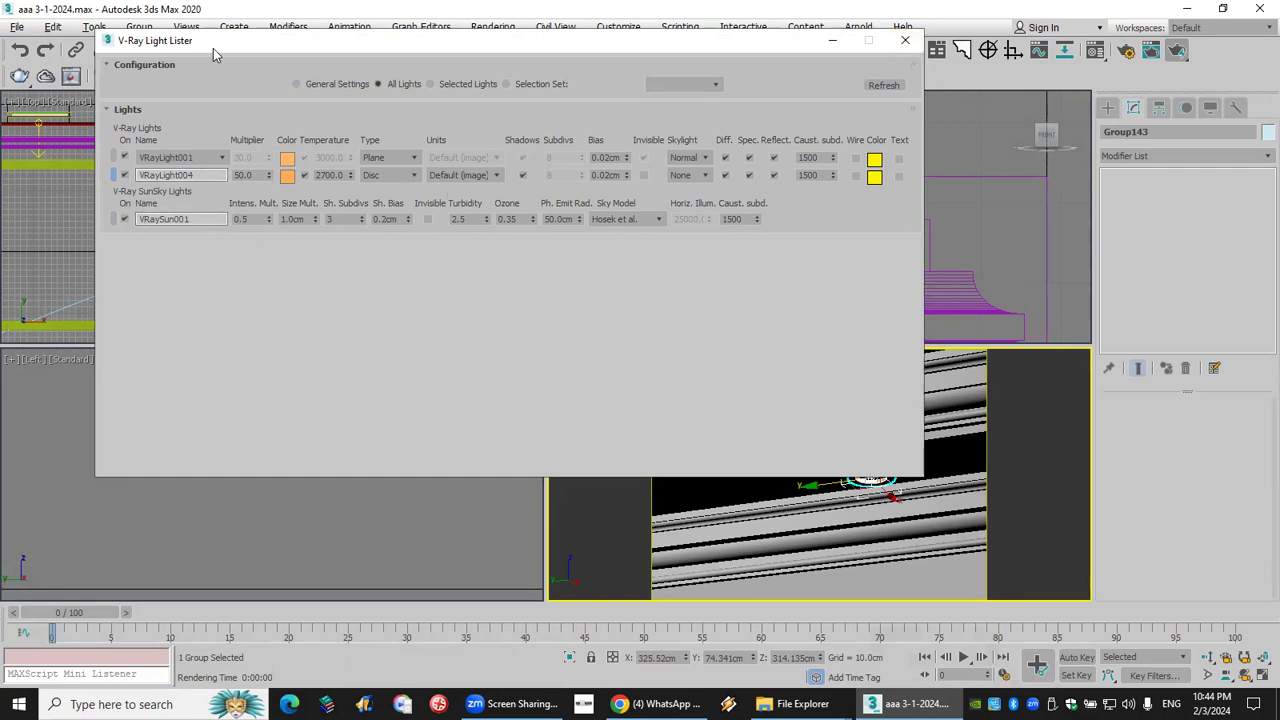
{"action": "left_click_drag", "start_coordinate": [190, 43], "coordinate": [212, 35]}
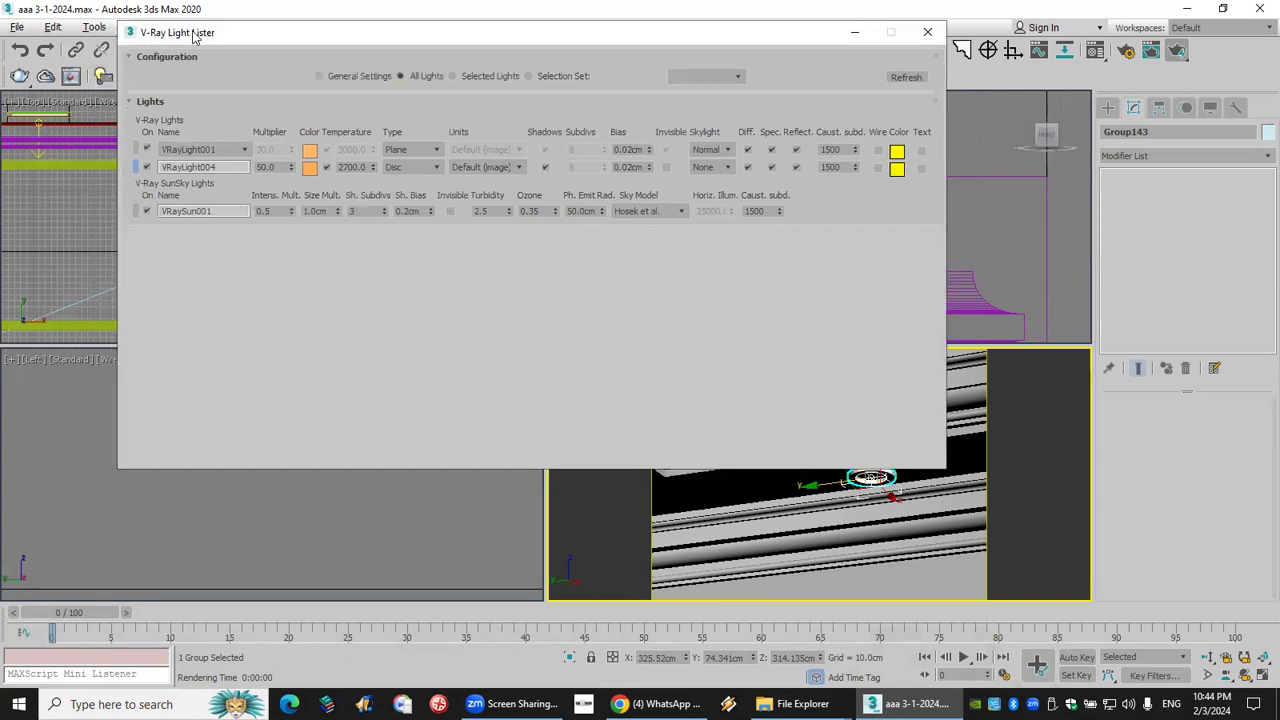
{"action": "left_click", "coordinate": [927, 32]}
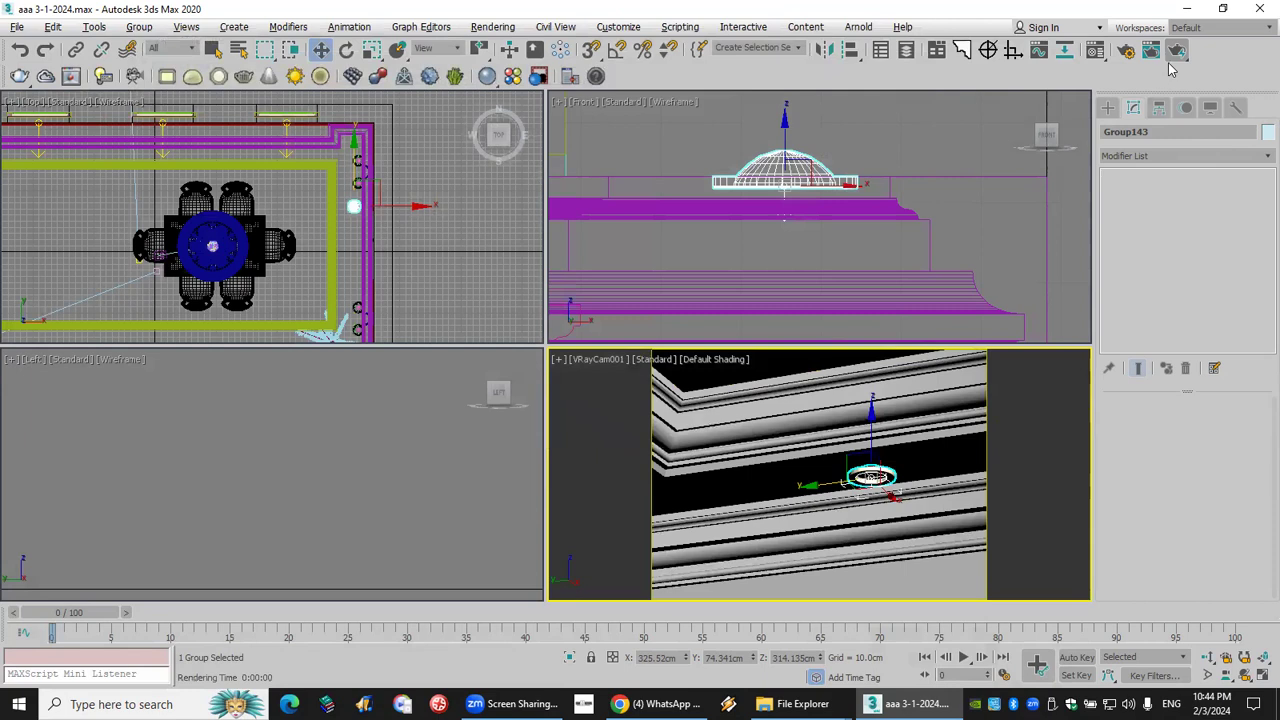
{"action": "left_click", "coordinate": [1177, 51]}
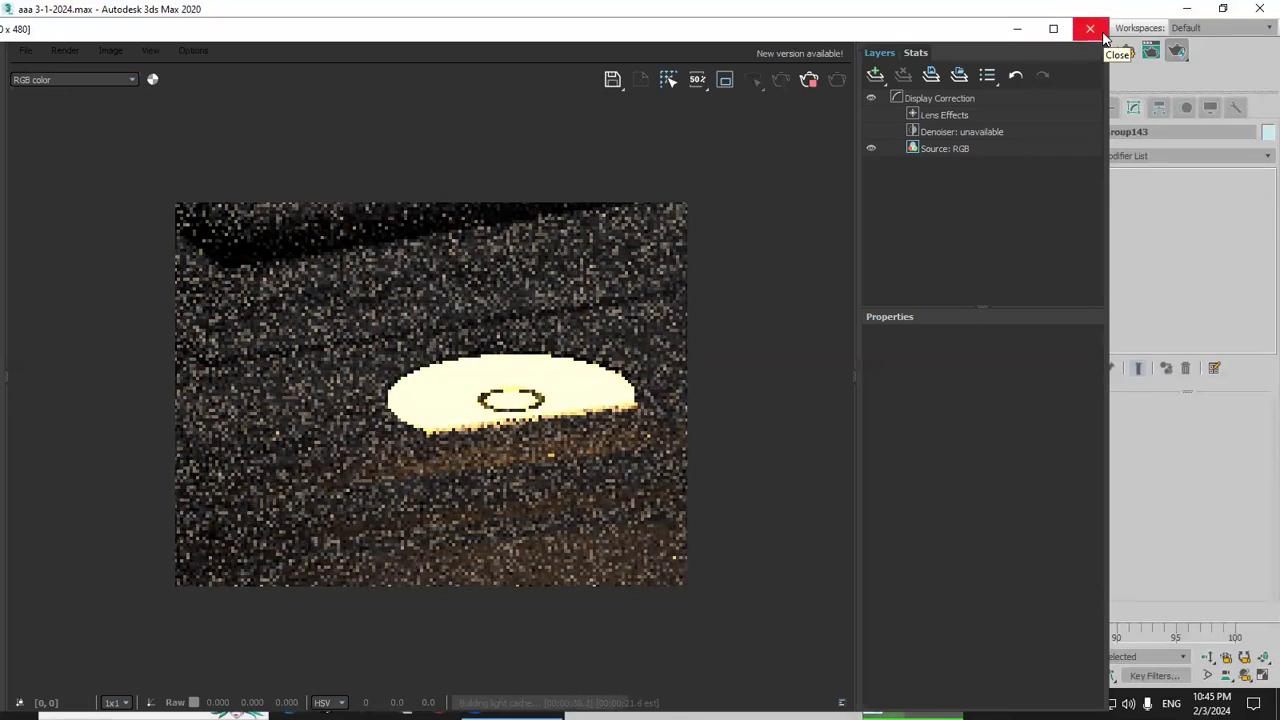
{"action": "left_click", "coordinate": [1103, 33]}
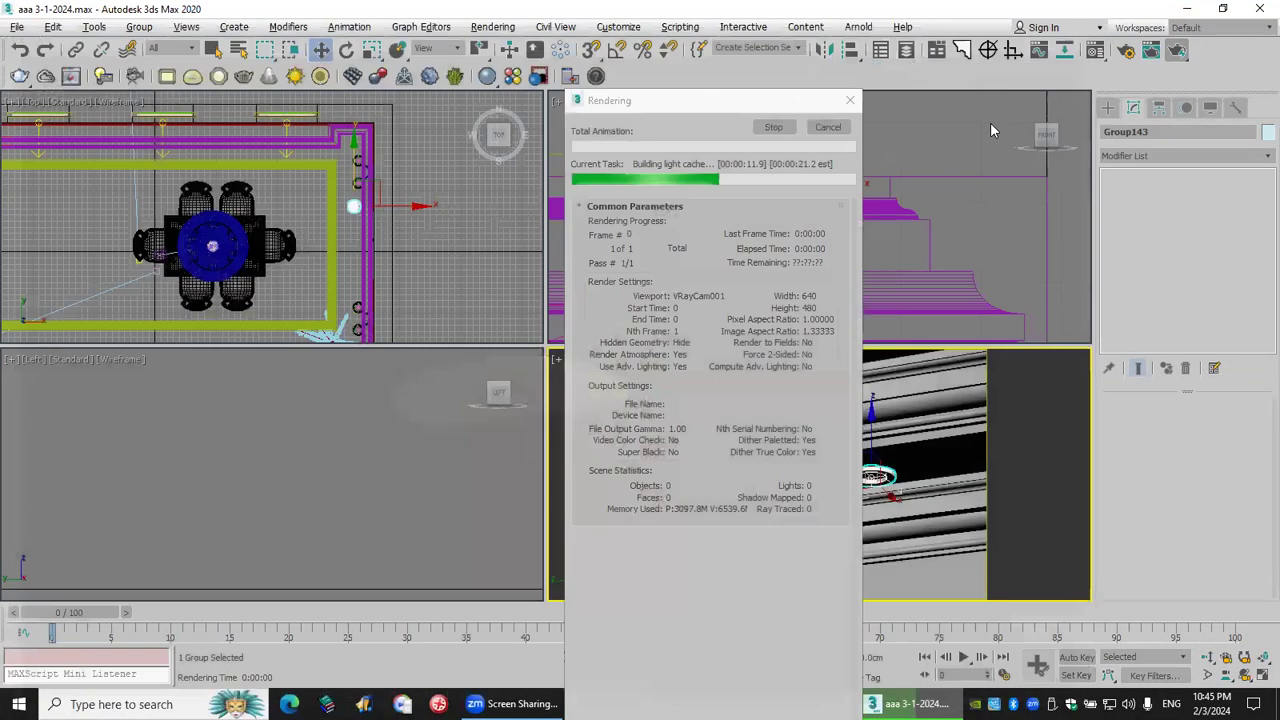
{"action": "left_click", "coordinate": [843, 127]}
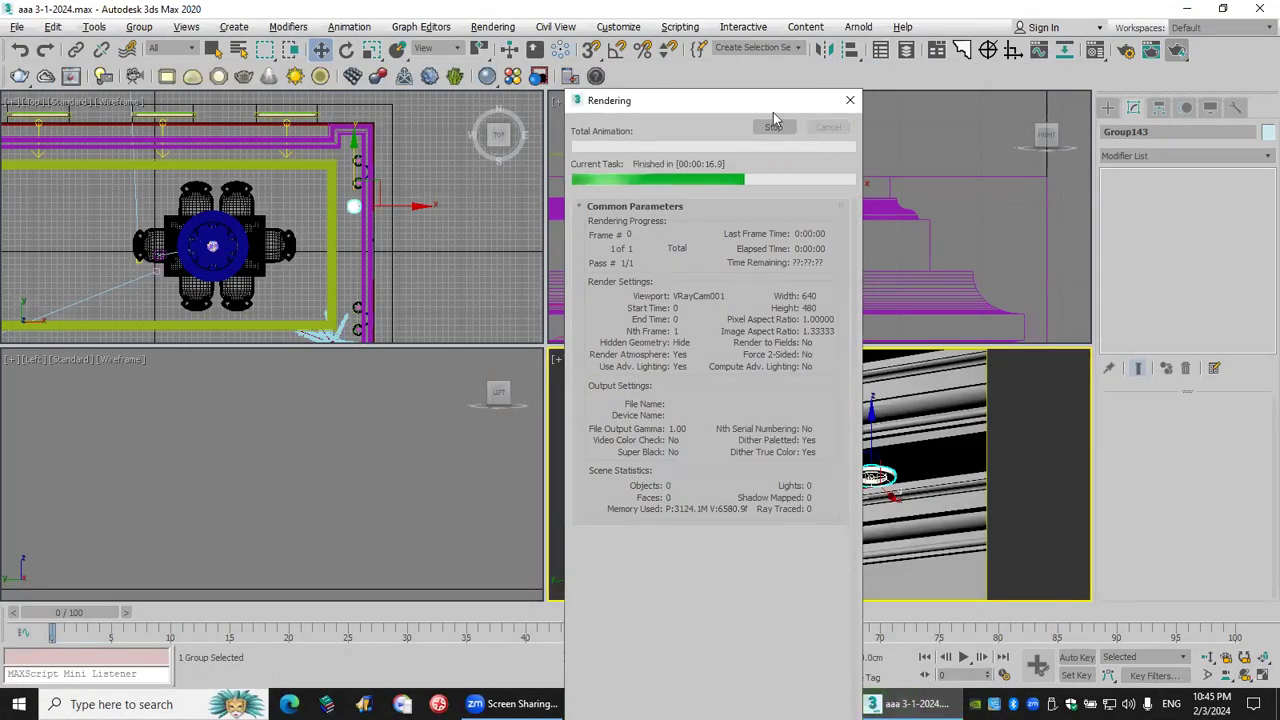
Set the Bucket image sampler's Max subdivs to 8 in Render Setup.
{"action": "left_click", "coordinate": [493, 27]}
{"action": "left_click", "coordinate": [515, 116]}
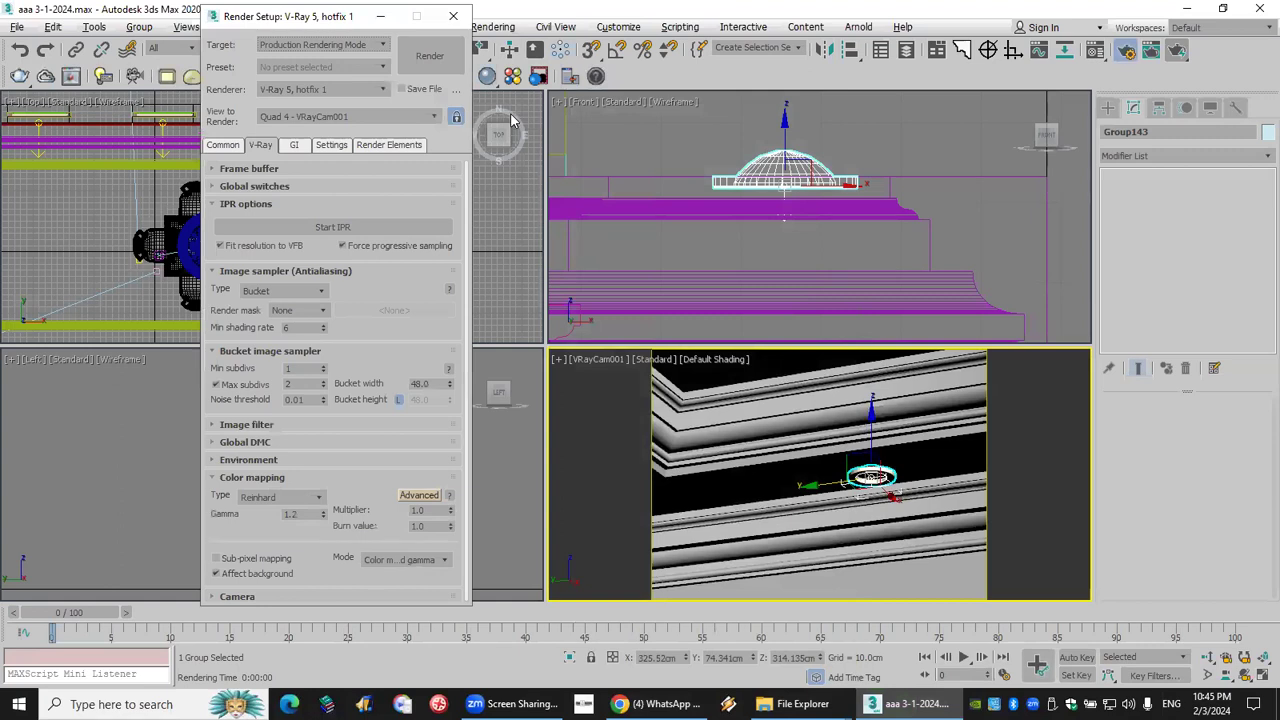
{"action": "double_click", "coordinate": [305, 385]}
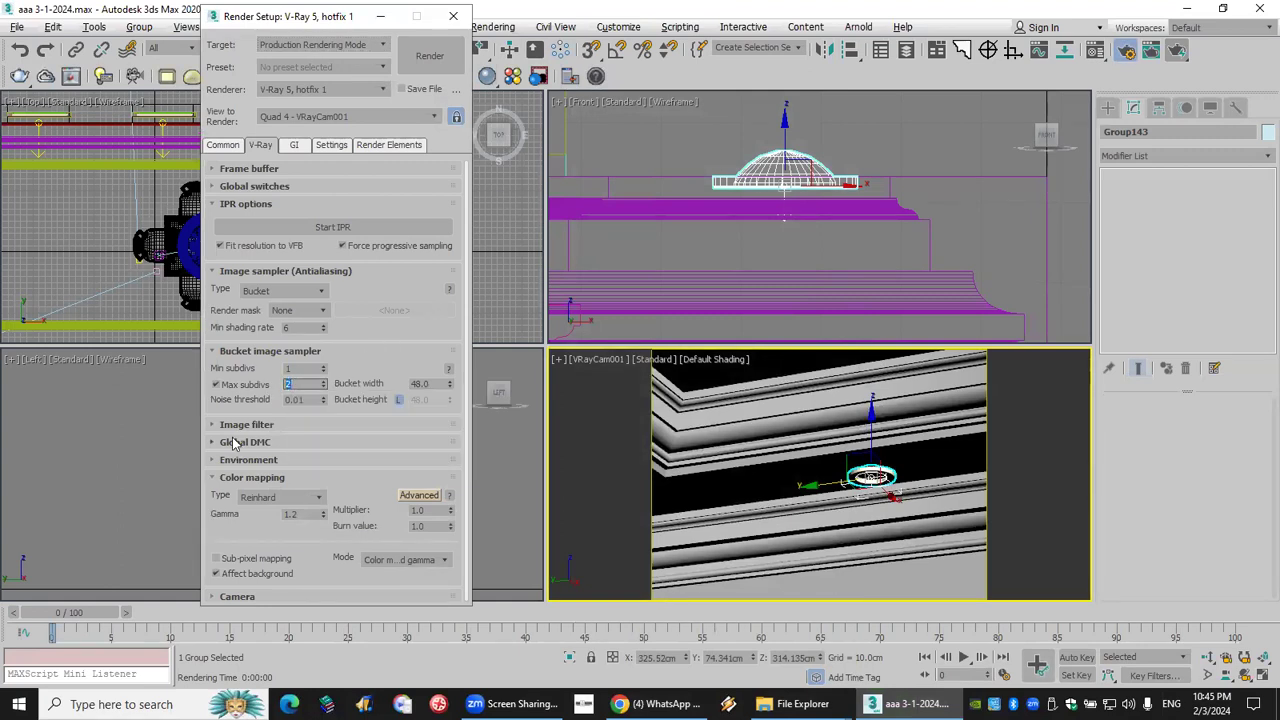
{"action": "type", "text": "8"}
Start a test render, cancel it during the light cache, and close Render Setup.
{"action": "left_click", "coordinate": [430, 56]}
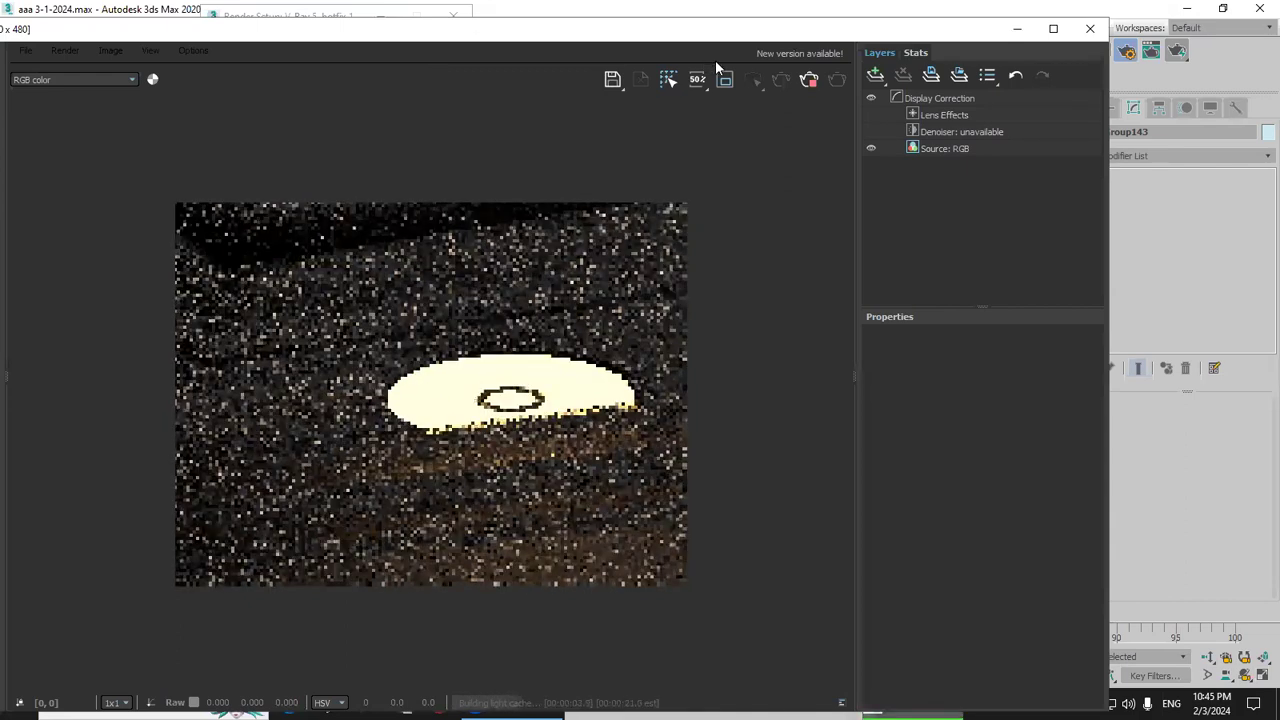
{"action": "left_click", "coordinate": [1087, 34]}
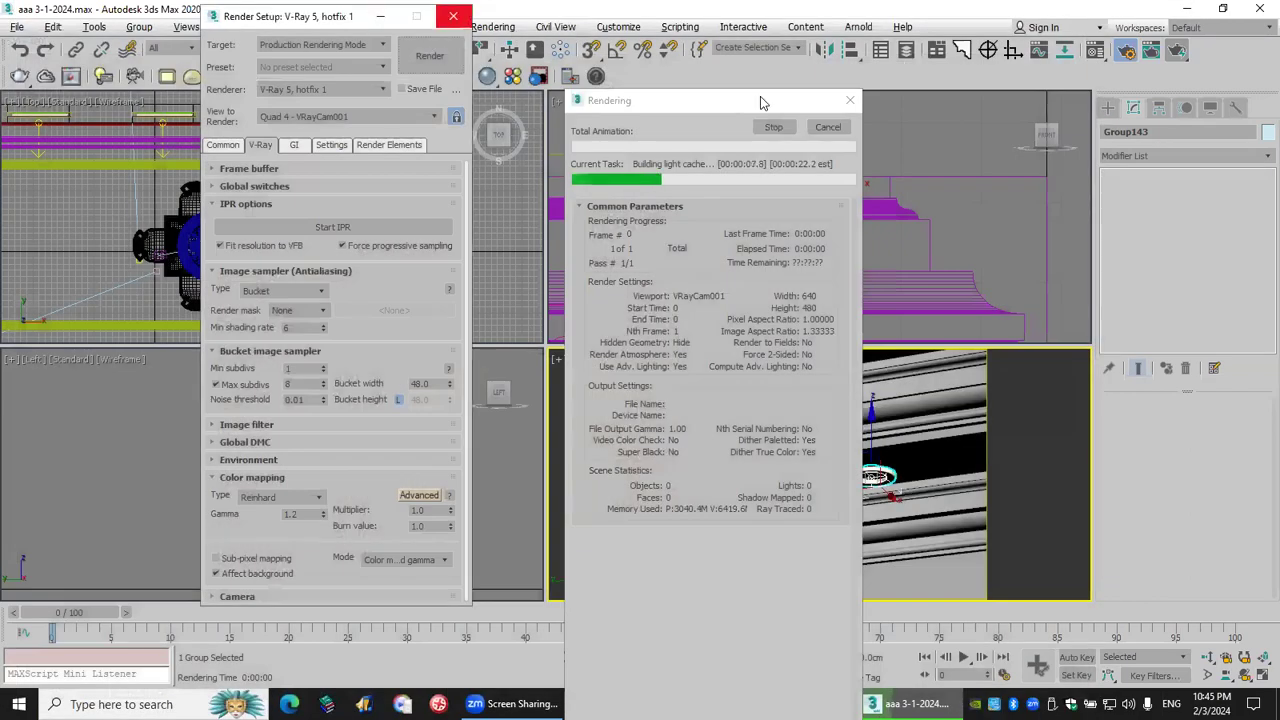
{"action": "left_click", "coordinate": [827, 126]}
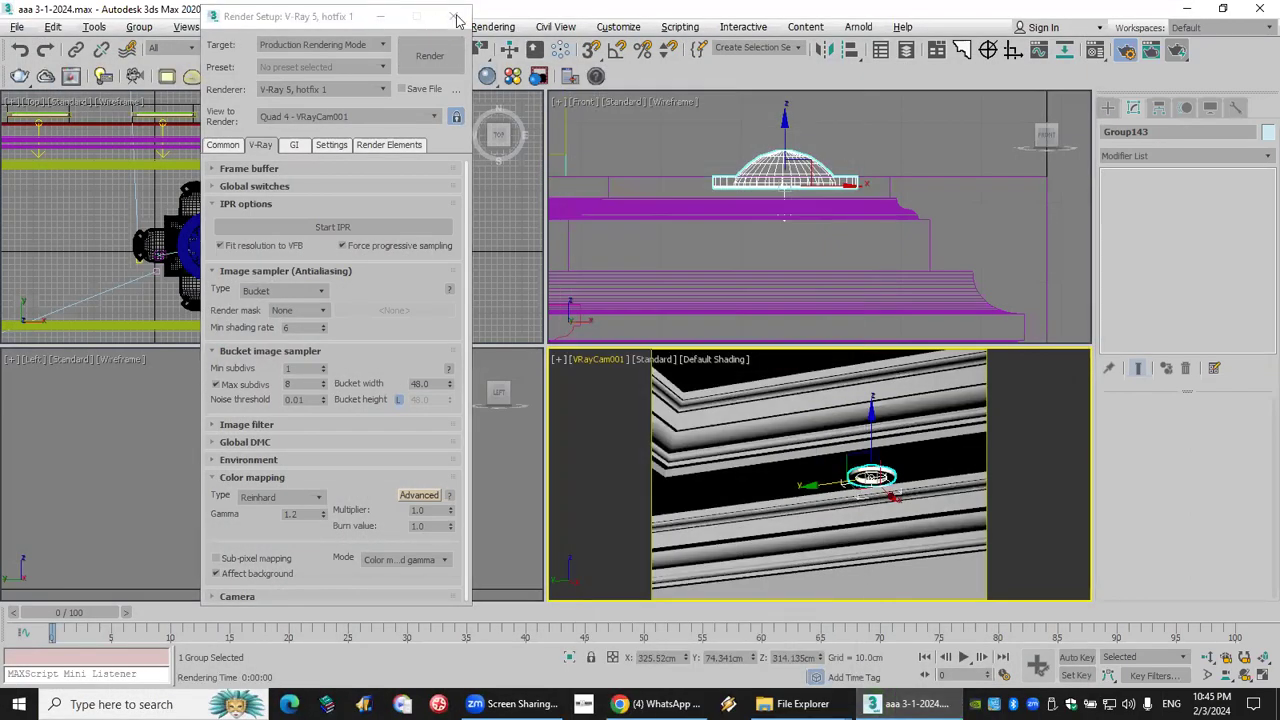
{"action": "key", "text": "F10"}
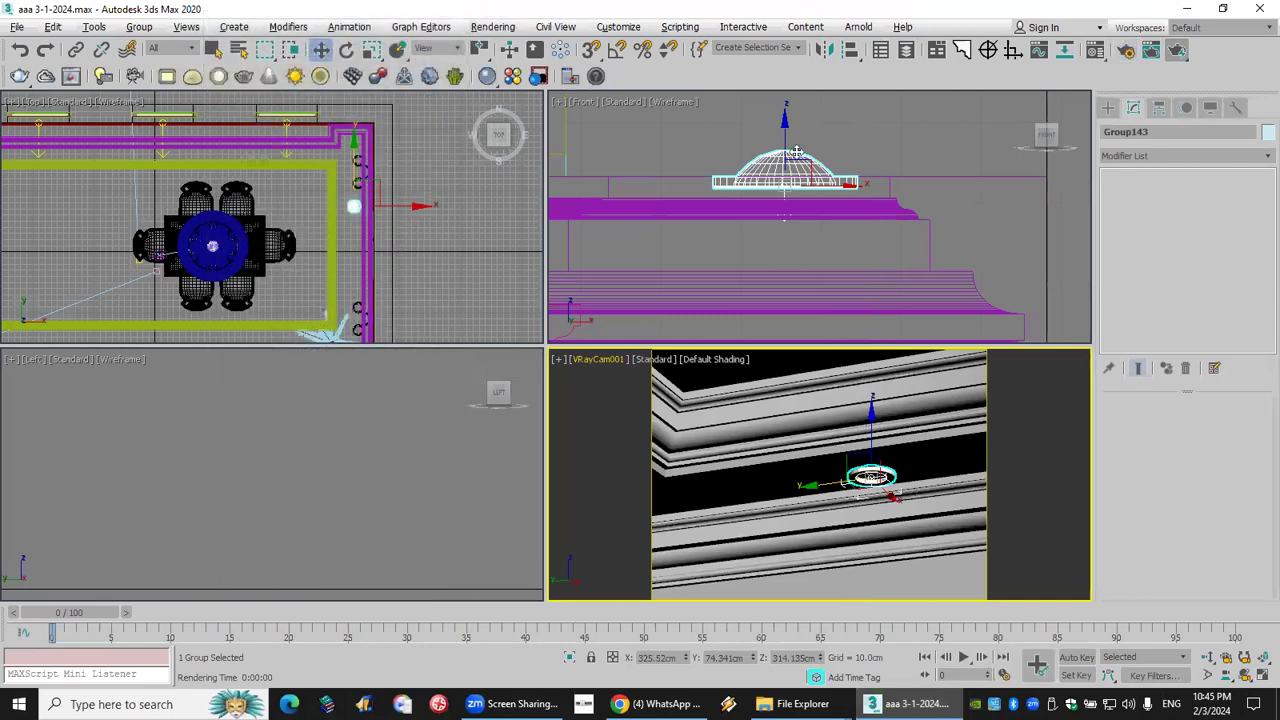
Isolate the dome light fixture and ungroup it, leaving nothing selected.
{"action": "left_click", "coordinate": [797, 153]}
{"action": "key", "text": "alt+q"}
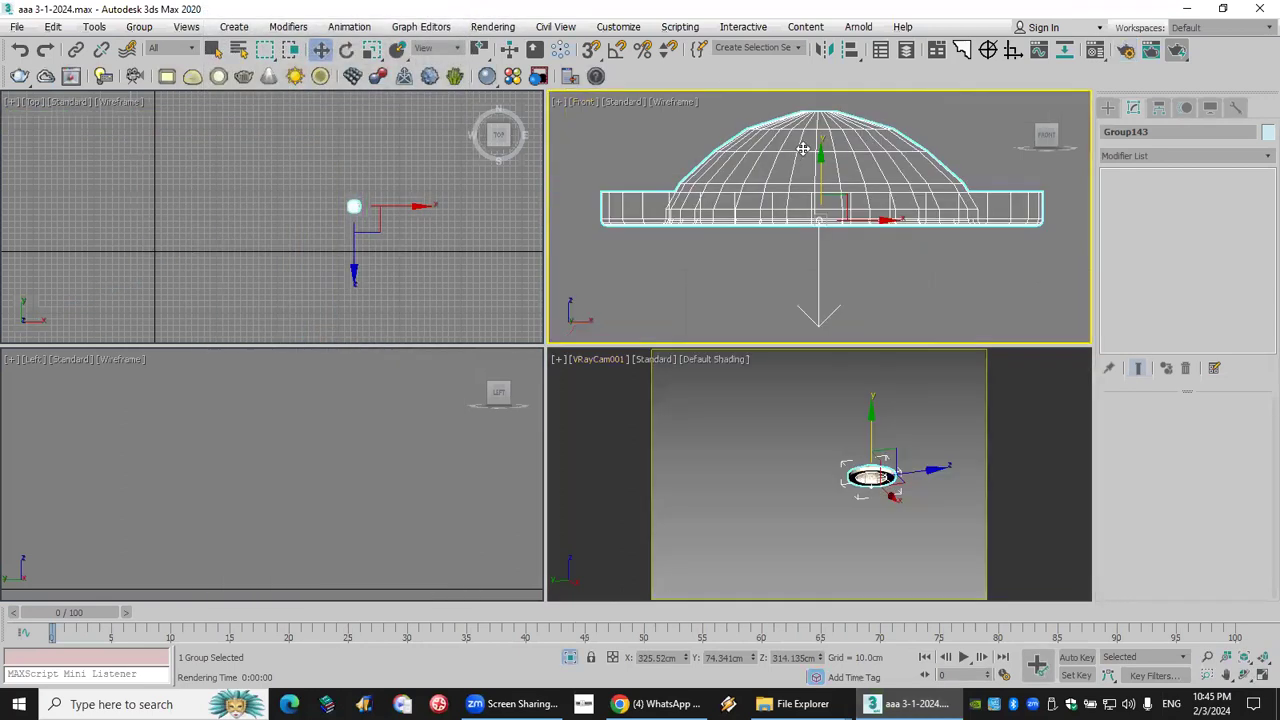
{"action": "middle_click_drag", "start_coordinate": [806, 153], "coordinate": [807, 161]}
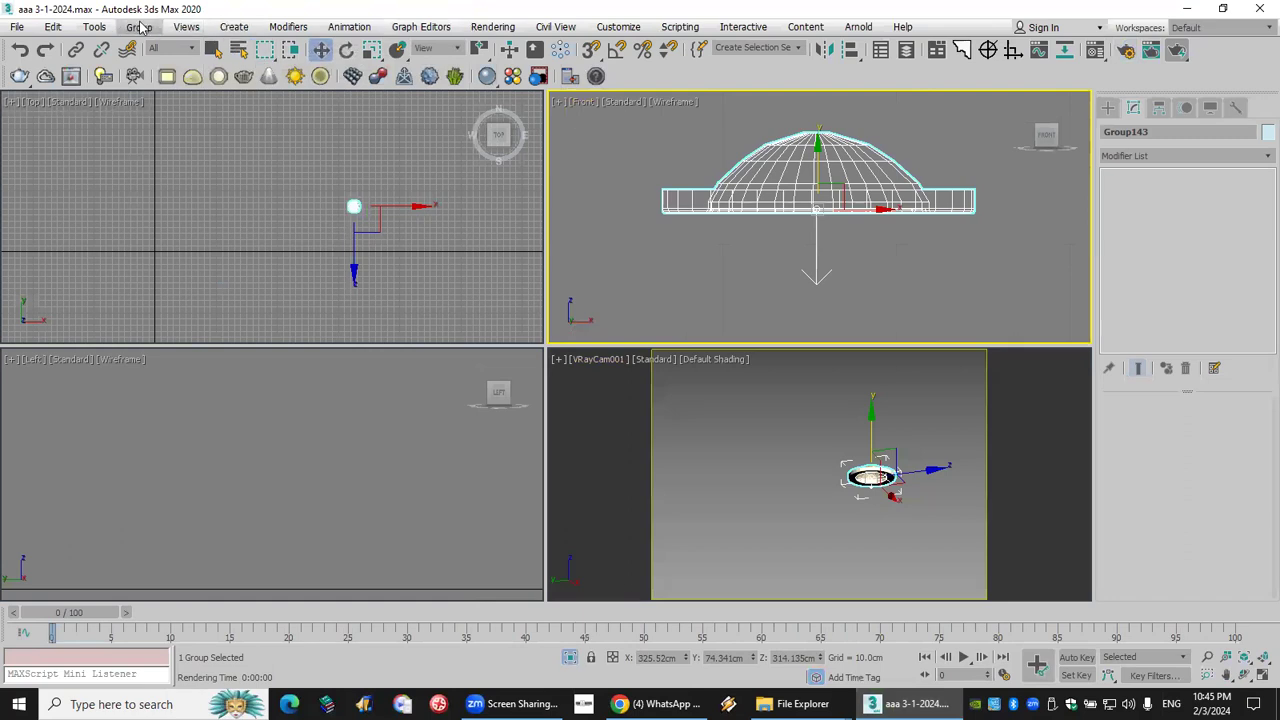
{"action": "left_click", "coordinate": [139, 27]}
{"action": "left_click", "coordinate": [165, 77]}
{"action": "left_click", "coordinate": [508, 265]}
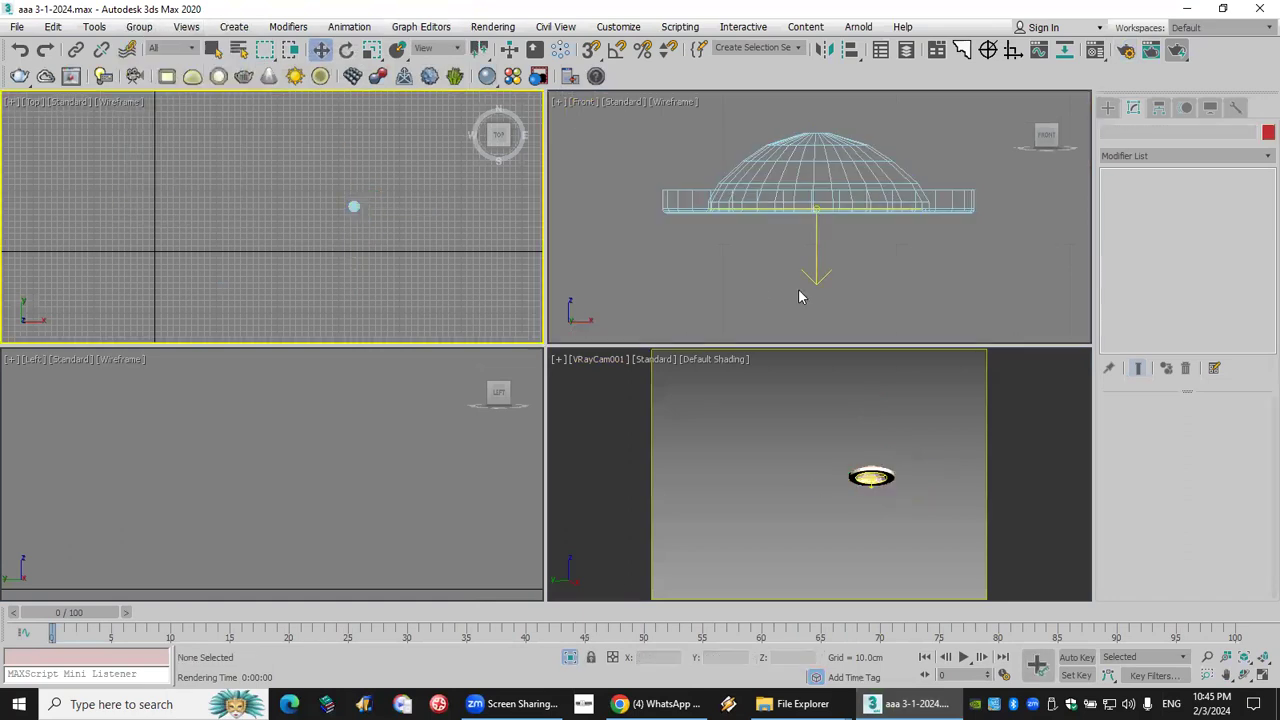
{"action": "left_click", "coordinate": [813, 280]}
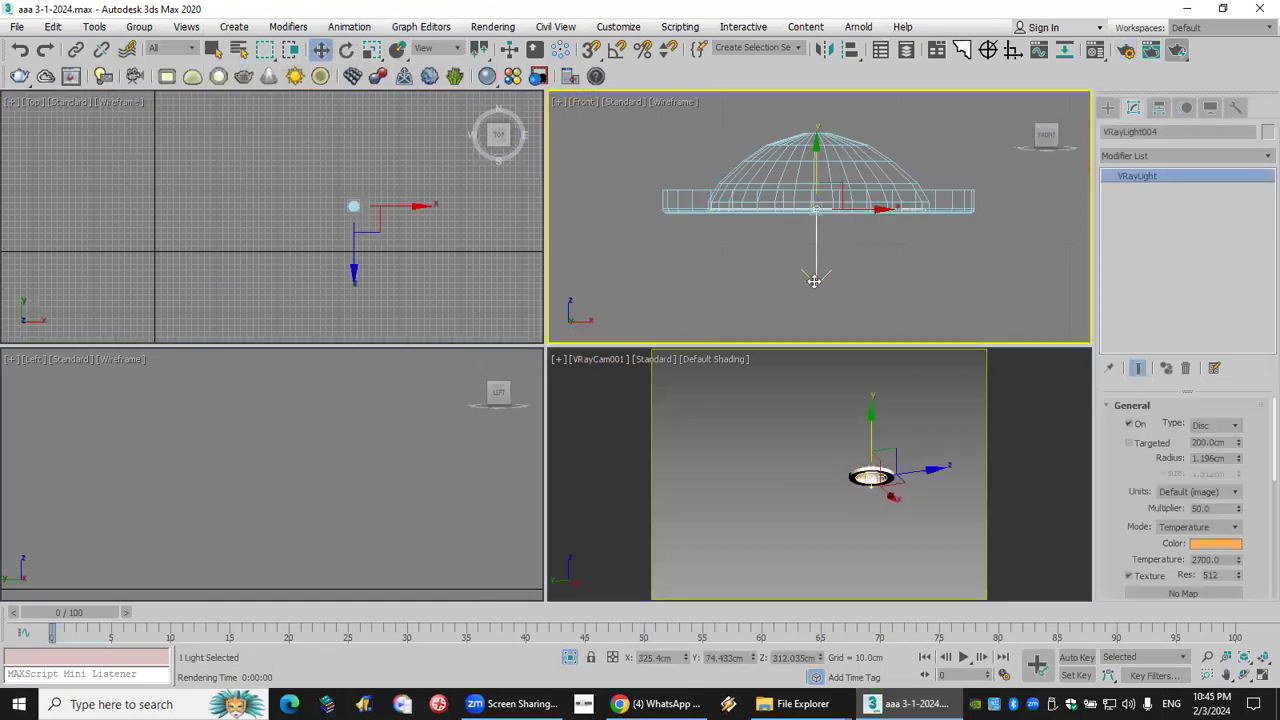
{"action": "left_click", "coordinate": [813, 280]}
Create a Disc VRayLight at the dome's centre in the Top view.
{"action": "left_click", "coordinate": [1107, 107]}
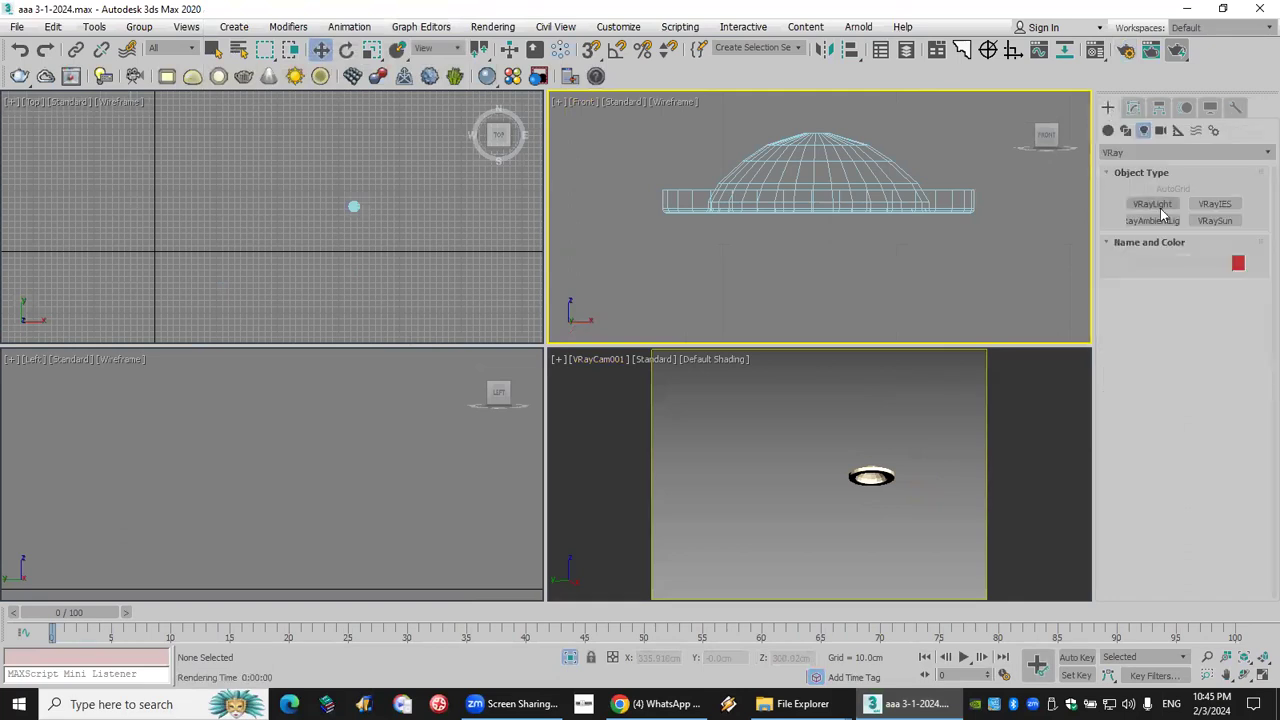
{"action": "left_click", "coordinate": [1163, 210]}
{"action": "left_click", "coordinate": [1212, 310]}
{"action": "left_click", "coordinate": [1210, 367]}
{"action": "left_click_drag", "start_coordinate": [290, 225], "coordinate": [388, 160]}
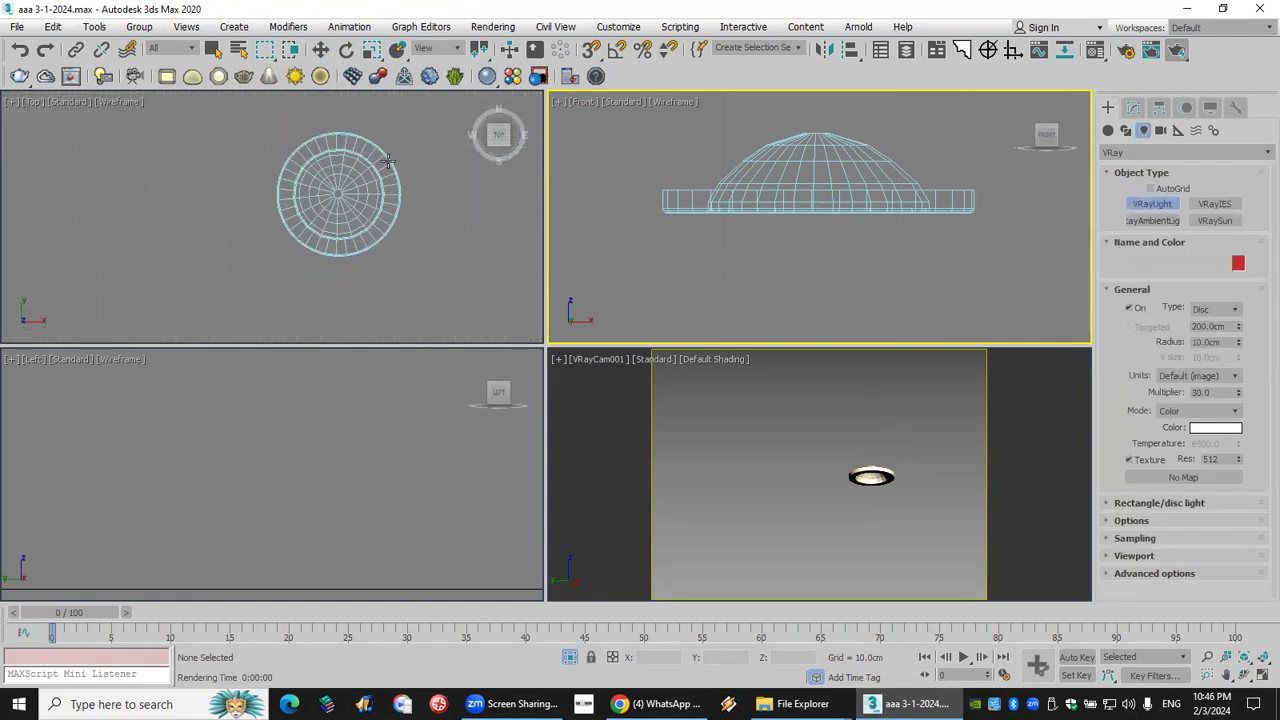
{"action": "scroll", "coordinate": [388, 160], "scroll_direction": "up", "scroll_amount": 2}
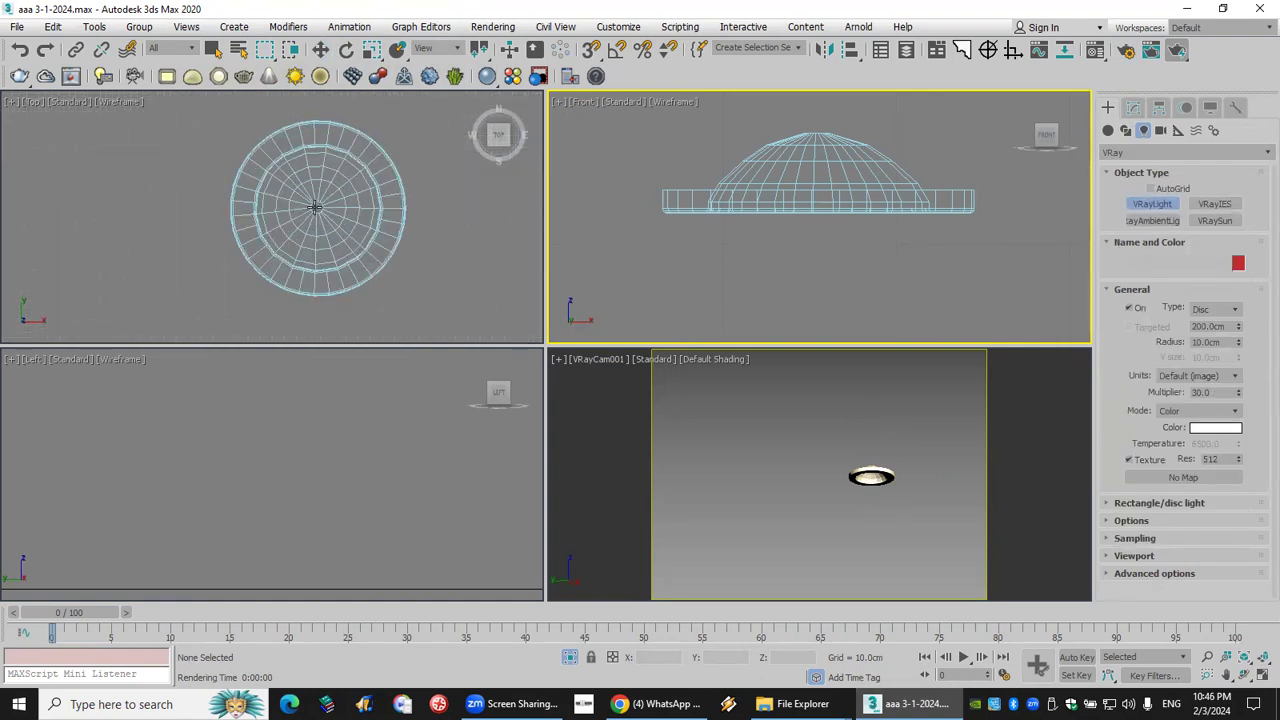
{"action": "left_click_drag", "start_coordinate": [316, 207], "coordinate": [300, 249]}
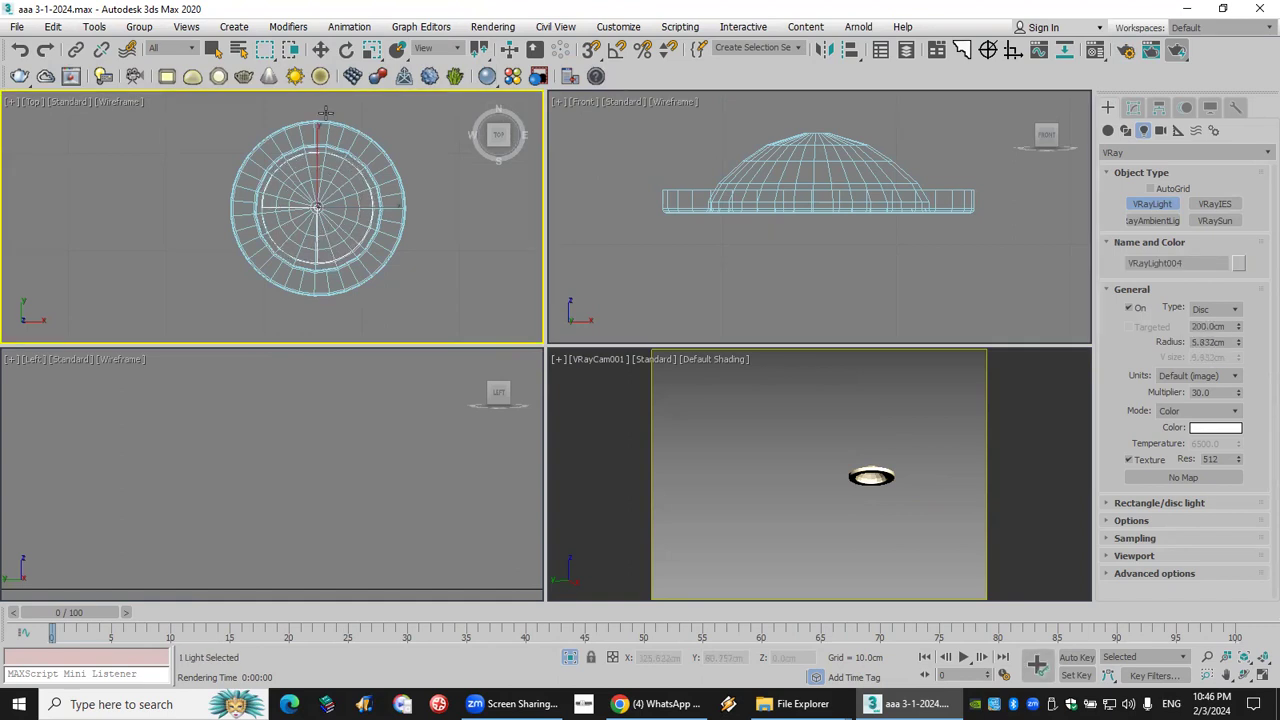
Raise the disc light to about 312 cm and set its Radius to 6.184 cm.
{"action": "left_click", "coordinate": [320, 52]}
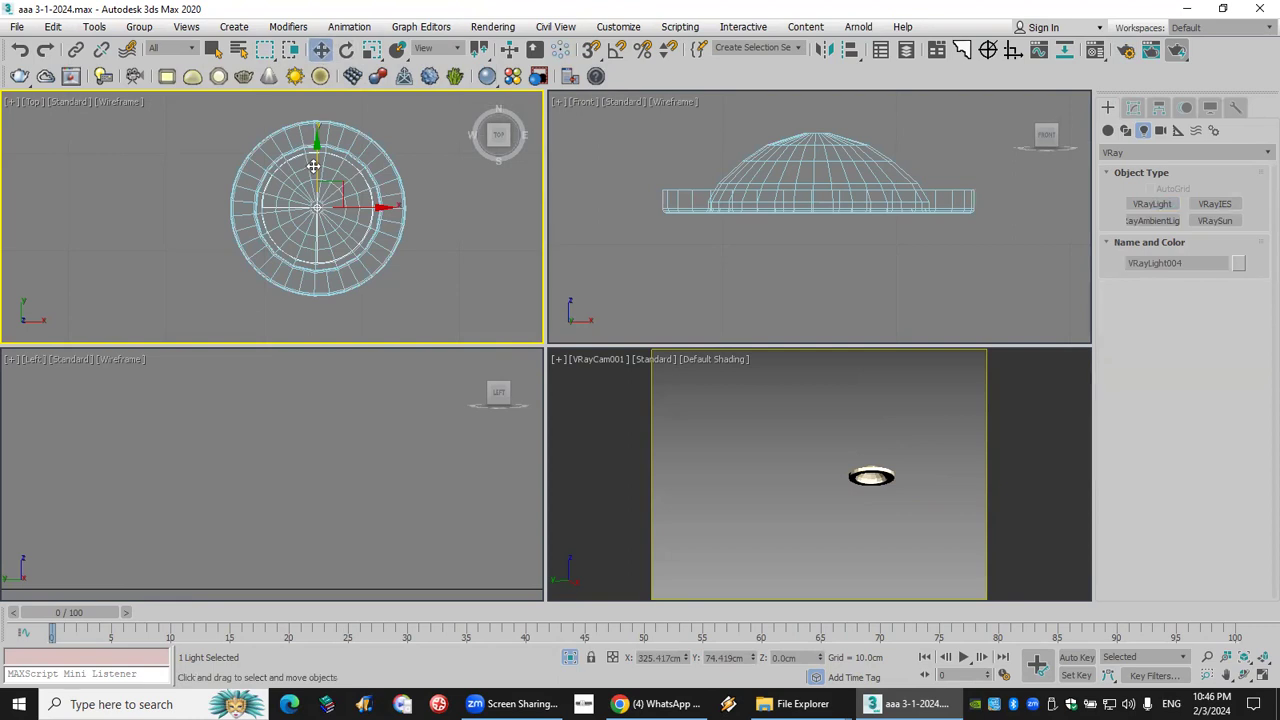
{"action": "scroll", "coordinate": [860, 231], "scroll_direction": "down", "scroll_amount": 5}
{"action": "scroll", "coordinate": [854, 229], "scroll_direction": "down", "scroll_amount": 3}
{"action": "left_click_drag", "start_coordinate": [847, 277], "coordinate": [790, 233]}
{"action": "scroll", "coordinate": [851, 251], "scroll_direction": "up", "scroll_amount": 4}
{"action": "scroll", "coordinate": [799, 205], "scroll_direction": "up", "scroll_amount": 4}
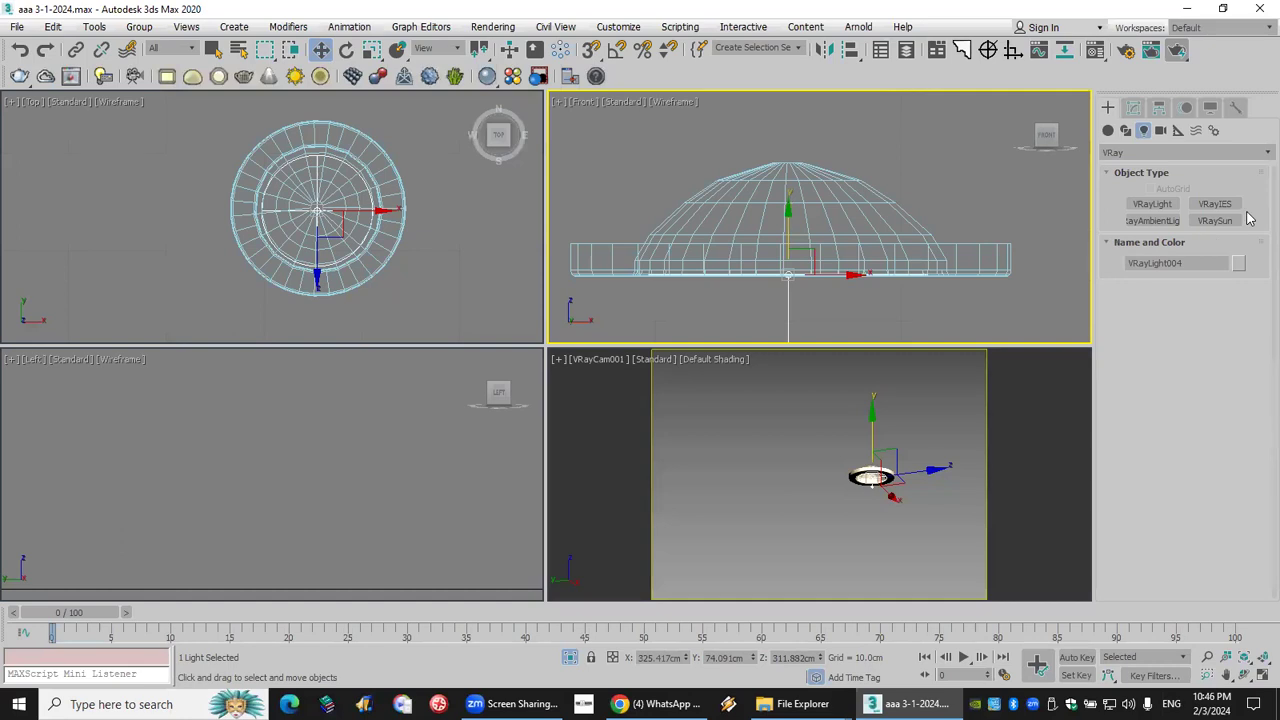
{"action": "left_click", "coordinate": [1133, 107]}
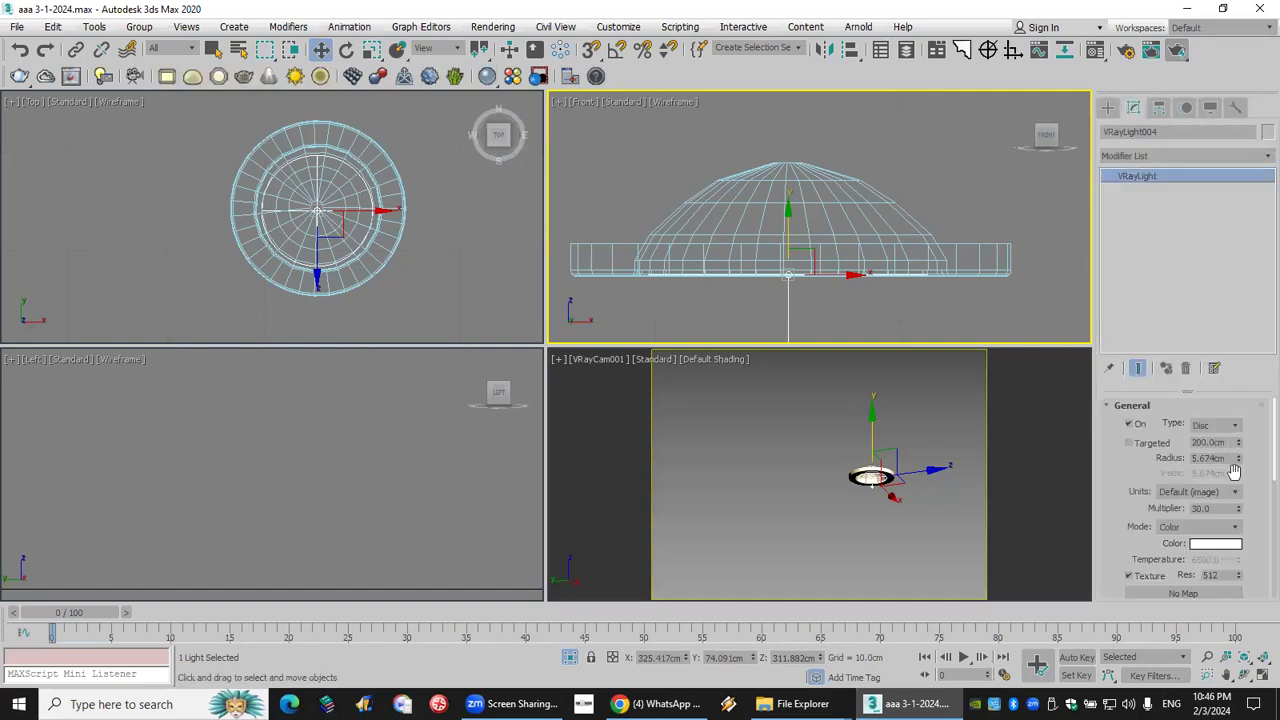
{"action": "left_click_drag", "start_coordinate": [1238, 462], "coordinate": [1238, 448]}
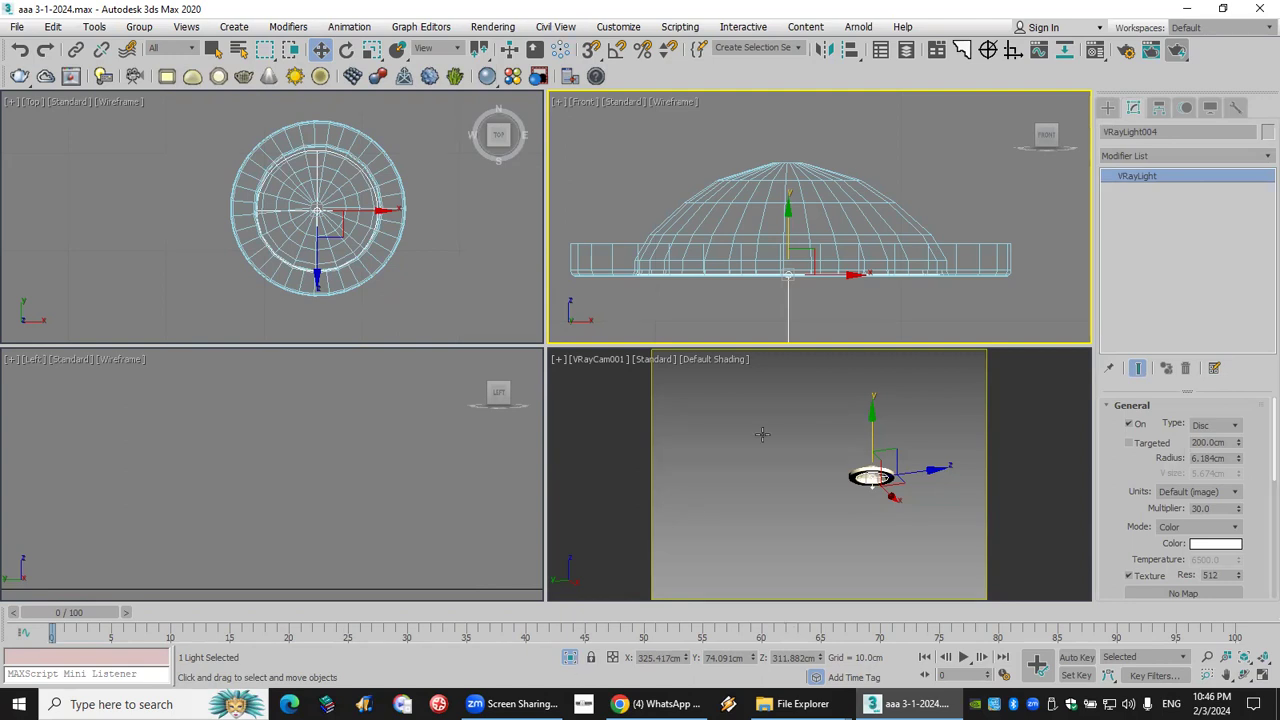
Render VRayCam001 to completion, showing the small bright disc light in the cornice.
{"action": "left_click", "coordinate": [1177, 51]}
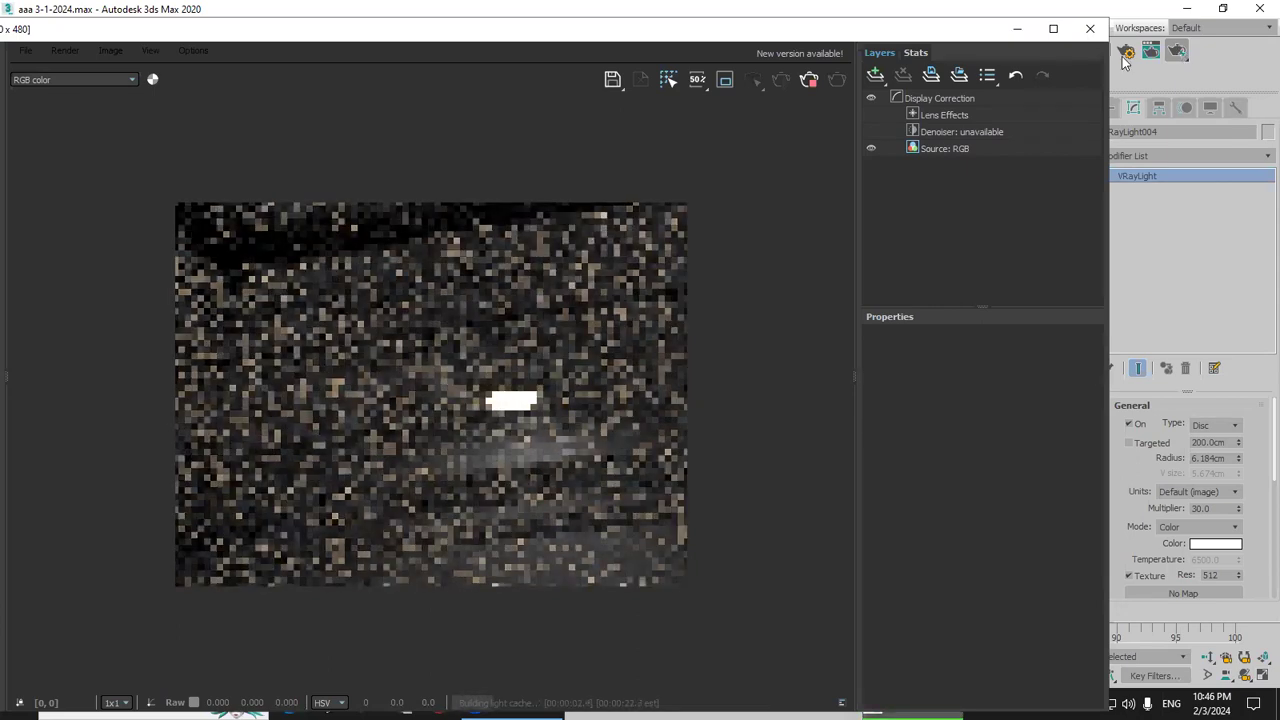
{"action": "scroll", "coordinate": [550, 325], "scroll_direction": "up", "scroll_amount": 2}
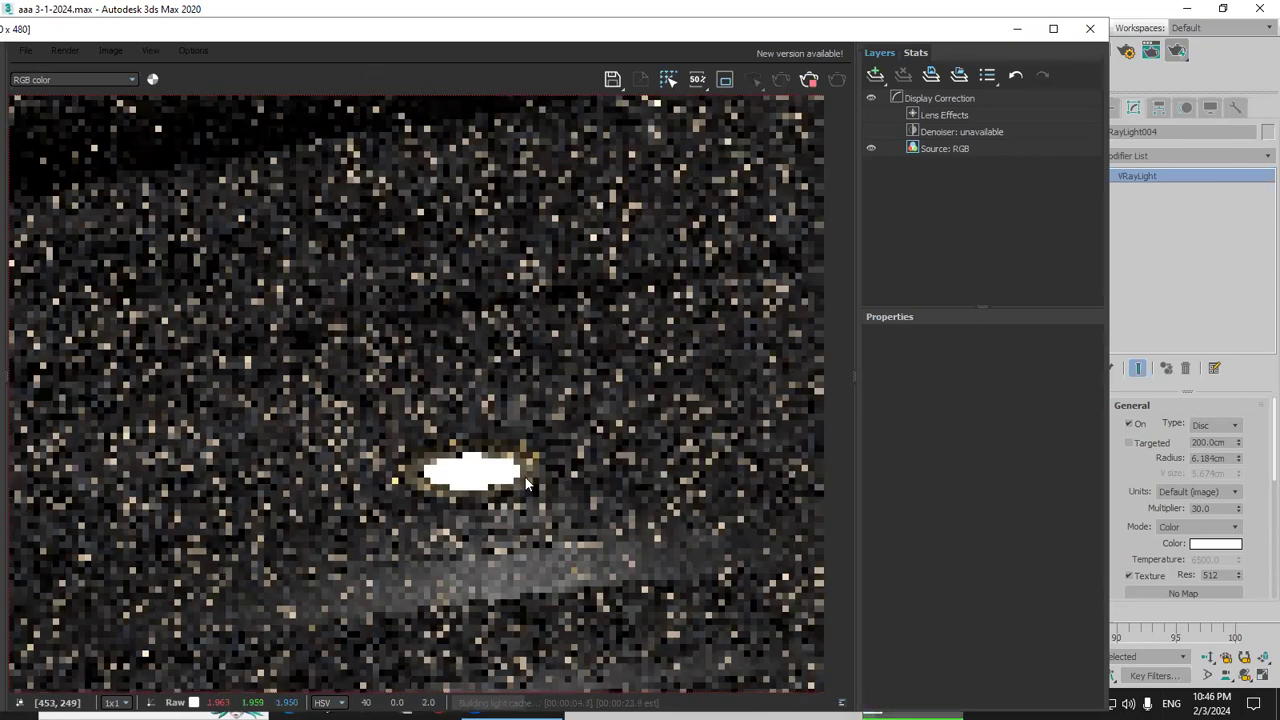
{"action": "scroll", "coordinate": [510, 500], "scroll_direction": "down", "scroll_amount": 2}
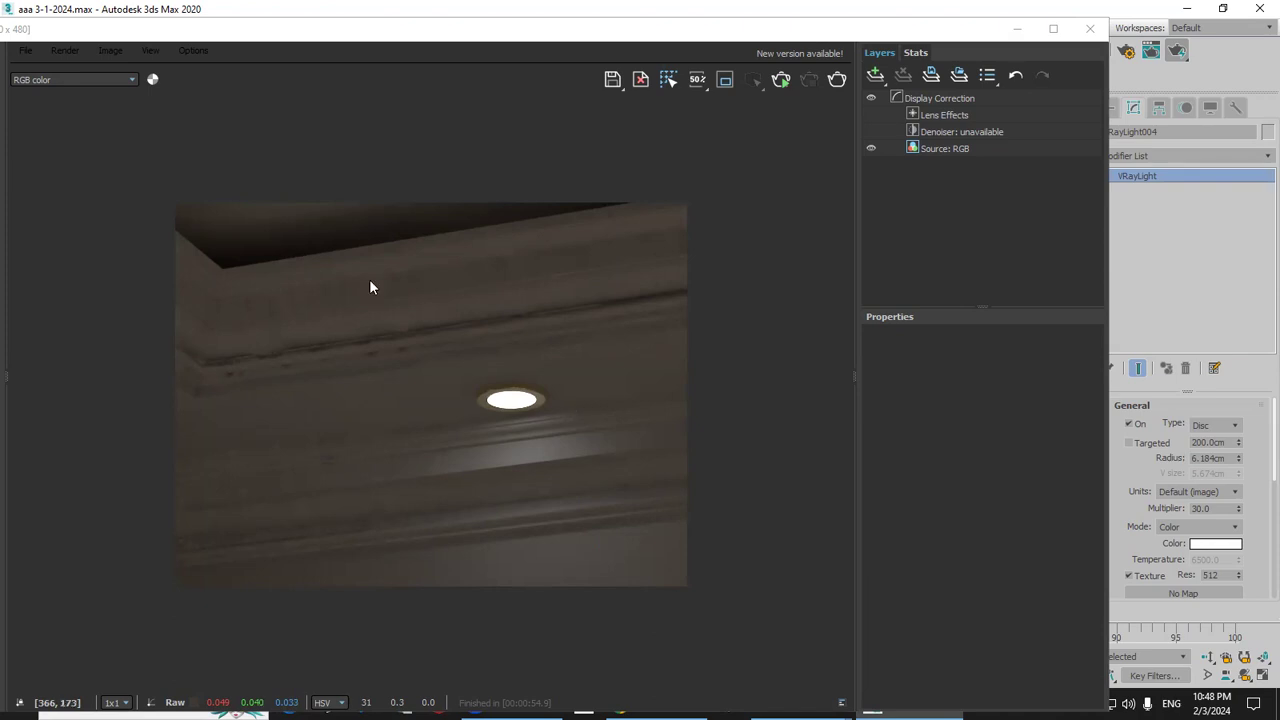
Close the frame buffer, reopen aaa 3-1-2024.max without saving, and dismiss the Scene Converter.
{"action": "left_click", "coordinate": [1090, 28]}
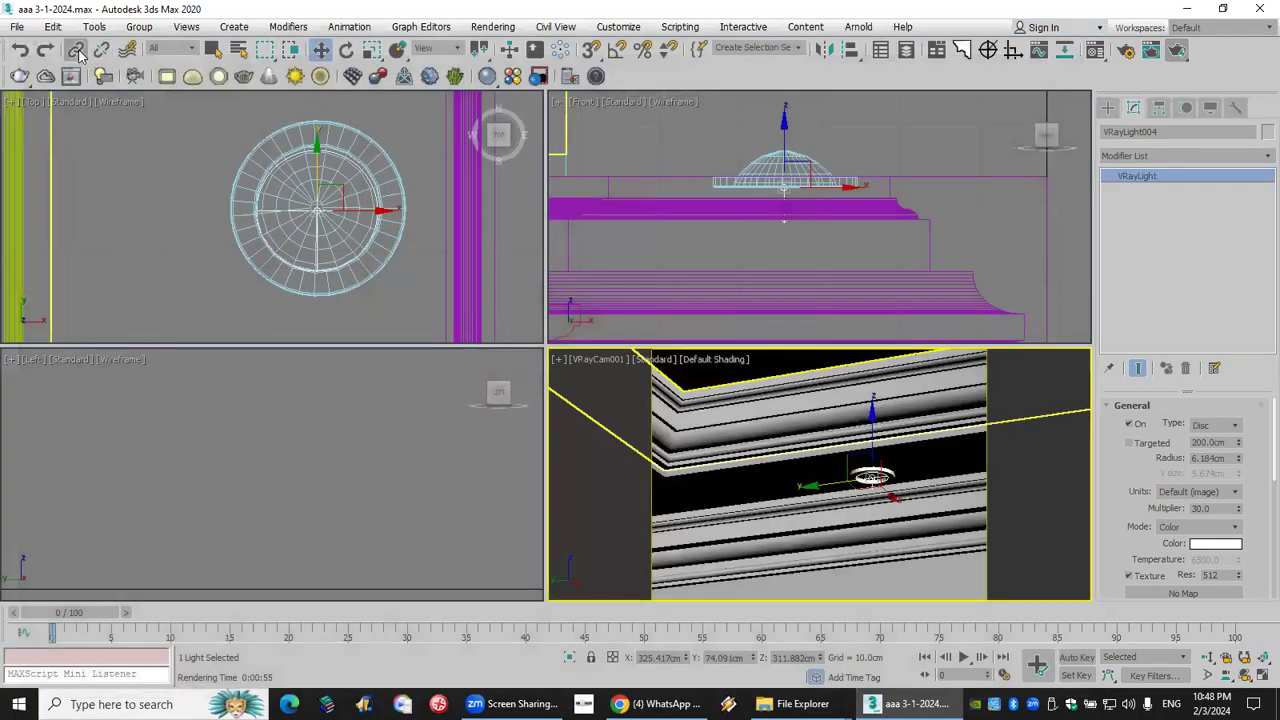
{"action": "left_click", "coordinate": [17, 27]}
{"action": "mouse_move", "coordinate": [136, 110]}
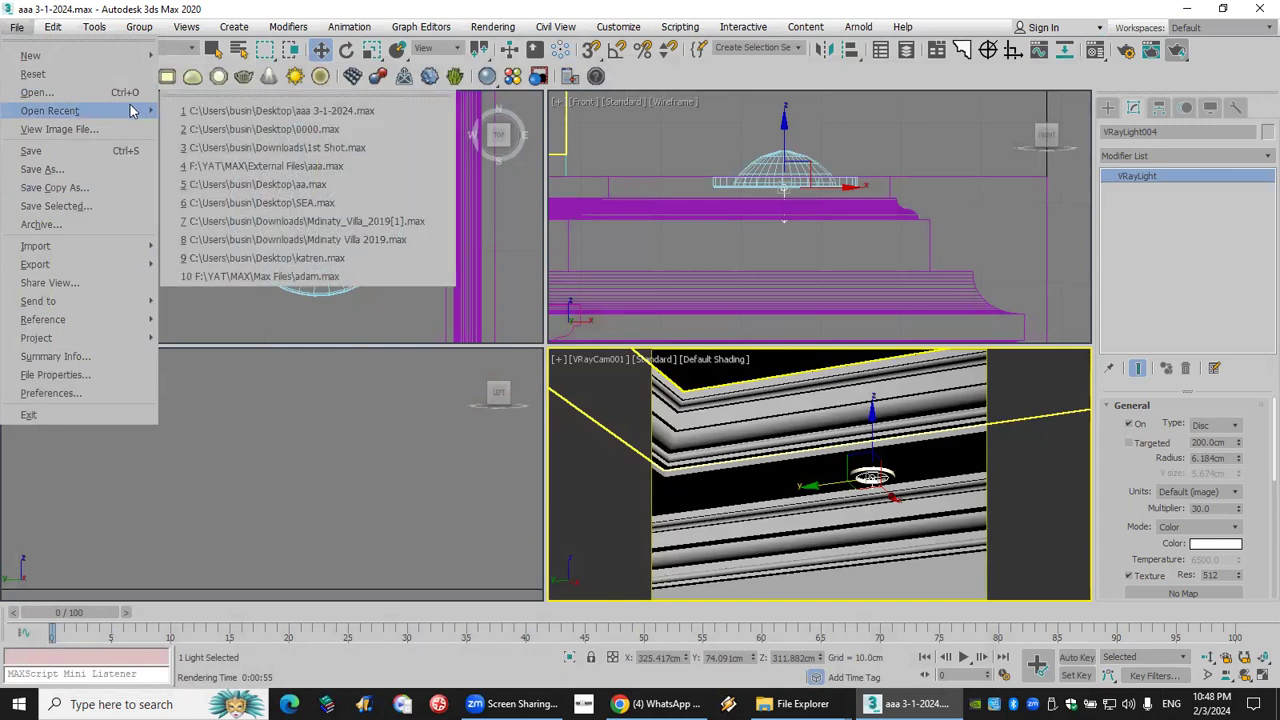
{"action": "left_click", "coordinate": [238, 111]}
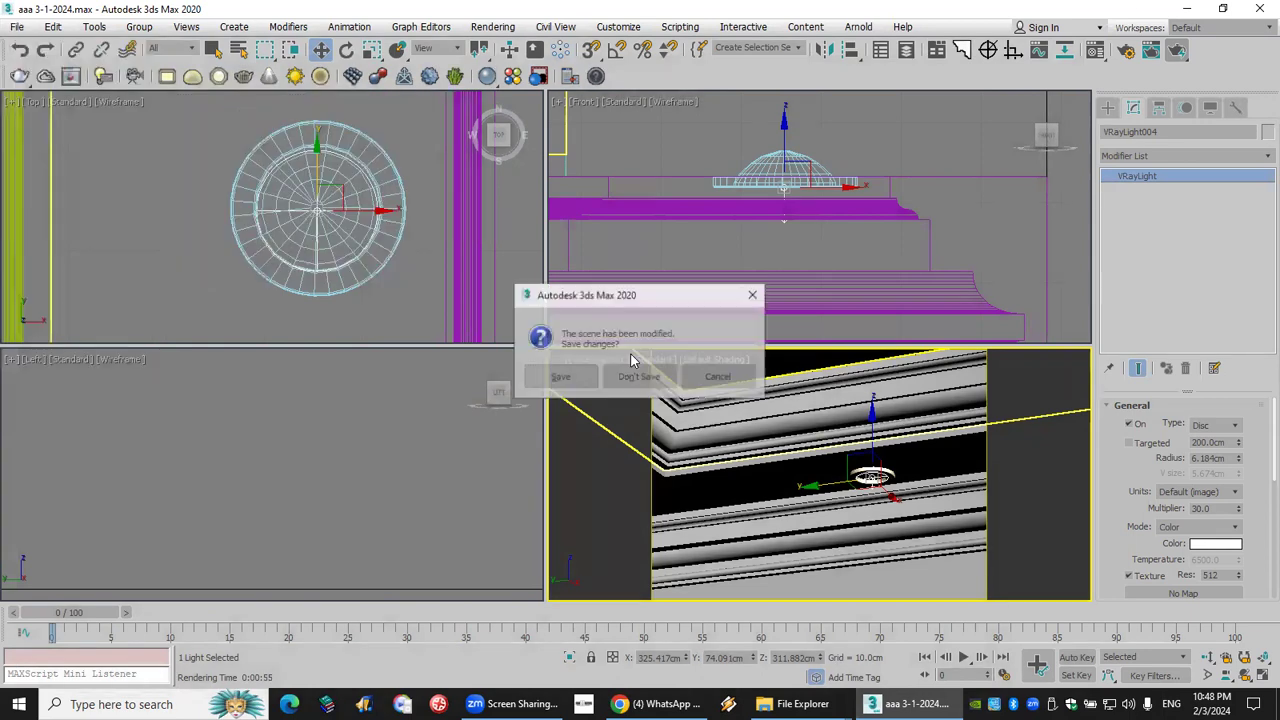
{"action": "left_click", "coordinate": [630, 372]}
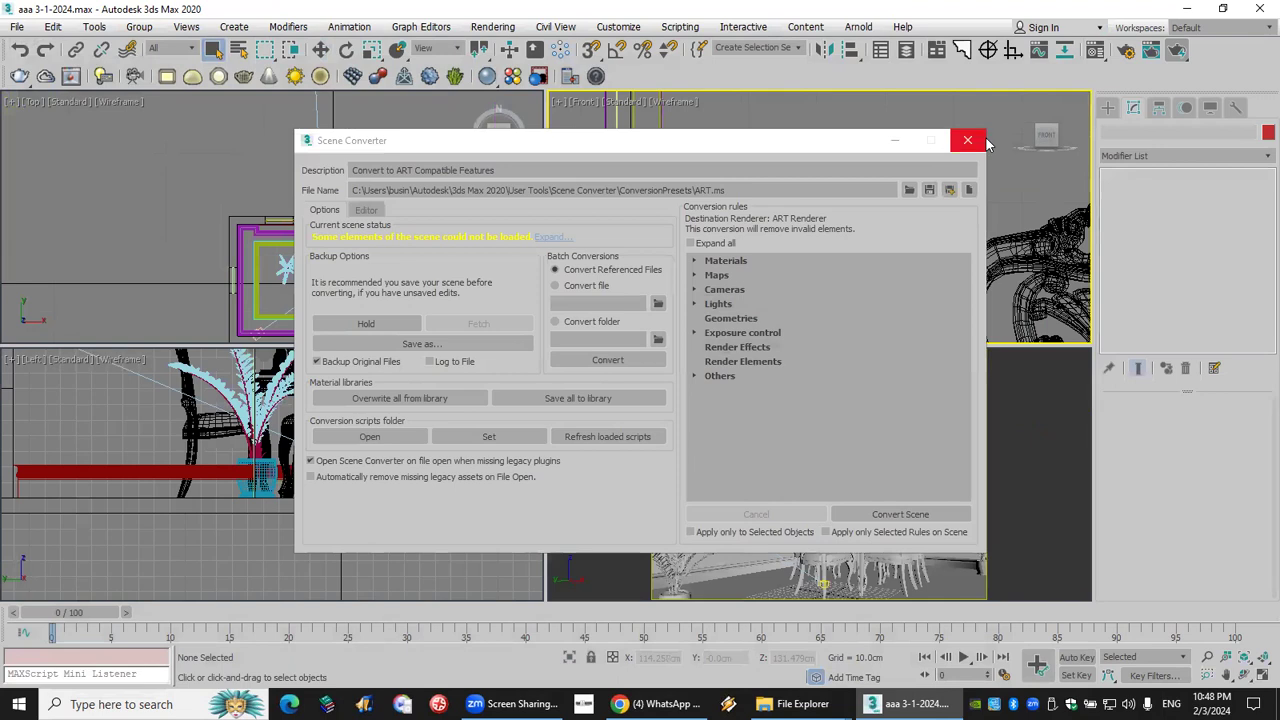
{"action": "left_click", "coordinate": [967, 140]}
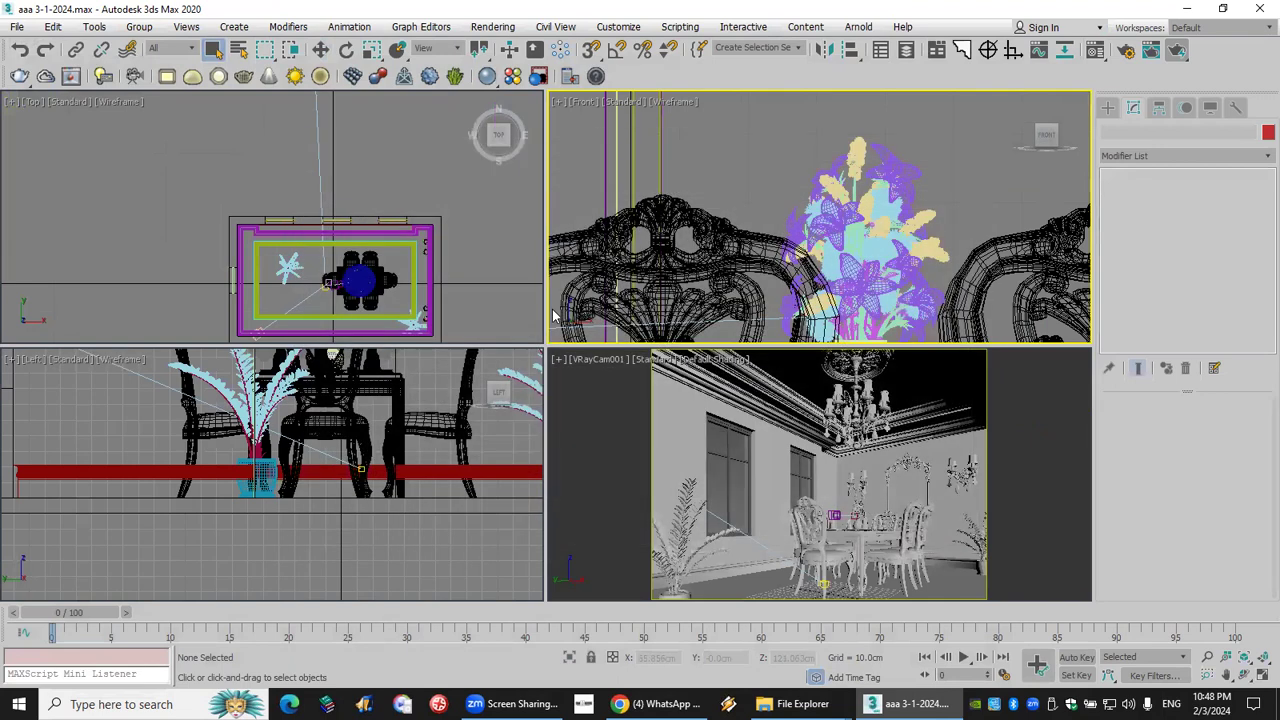
Zoom and pan the Top view across the dining-room plan.
{"action": "left_click", "coordinate": [466, 311]}
{"action": "scroll", "coordinate": [445, 298], "scroll_direction": "down", "scroll_amount": 5}
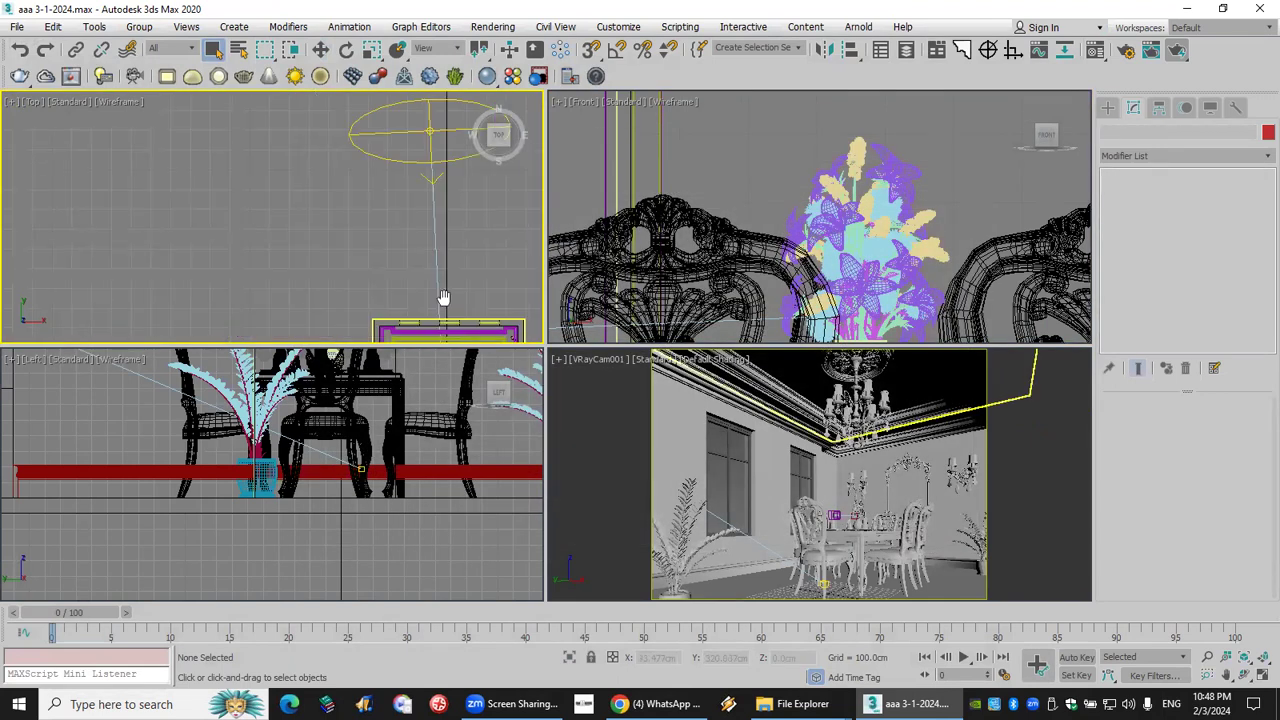
{"action": "scroll", "coordinate": [338, 258], "scroll_direction": "up", "scroll_amount": 5}
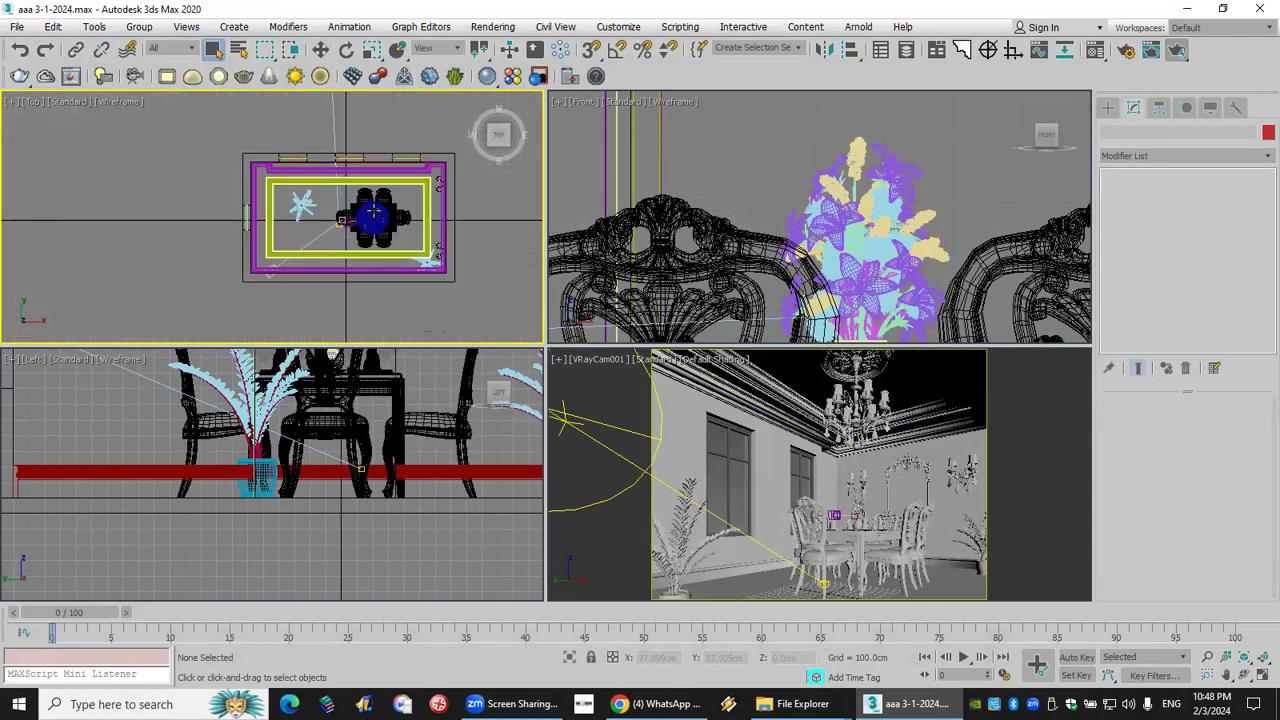
{"action": "scroll", "coordinate": [407, 190], "scroll_direction": "up", "scroll_amount": 4}
{"action": "scroll", "coordinate": [440, 270], "scroll_direction": "down", "scroll_amount": 3}
{"action": "middle_click_drag", "start_coordinate": [400, 280], "coordinate": [370, 262]}
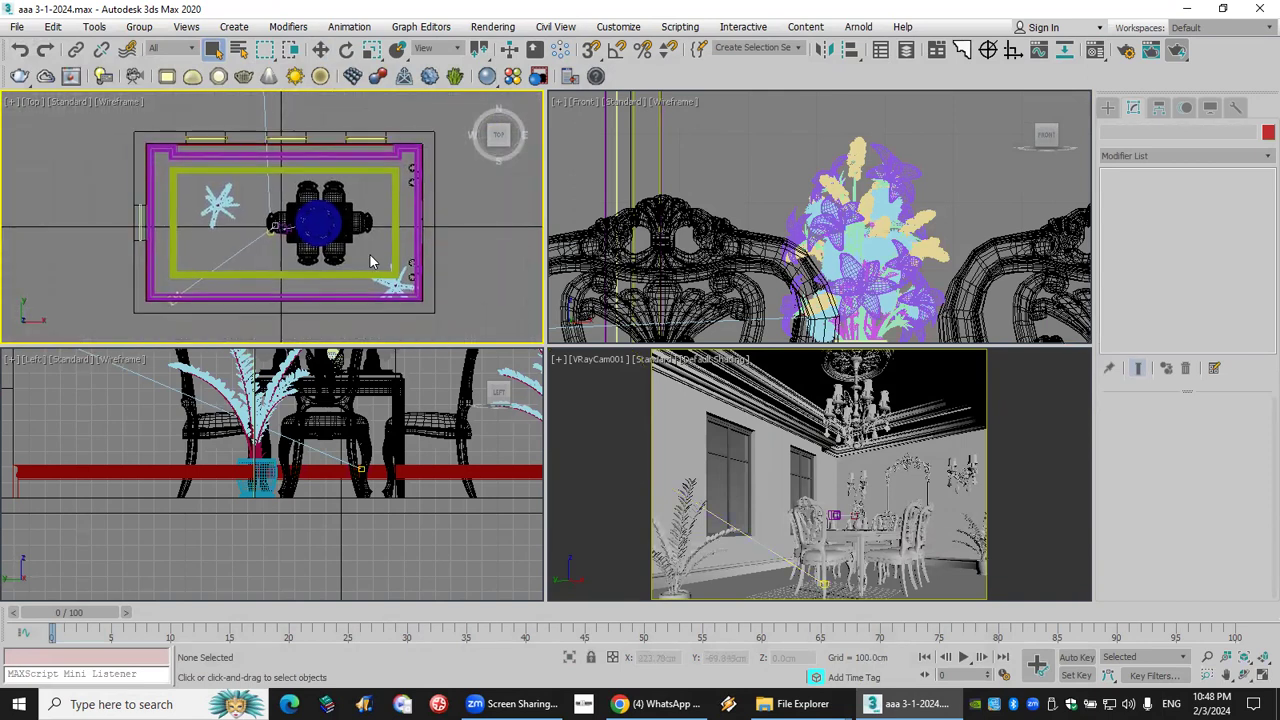
{"action": "left_click", "coordinate": [1207, 676]}
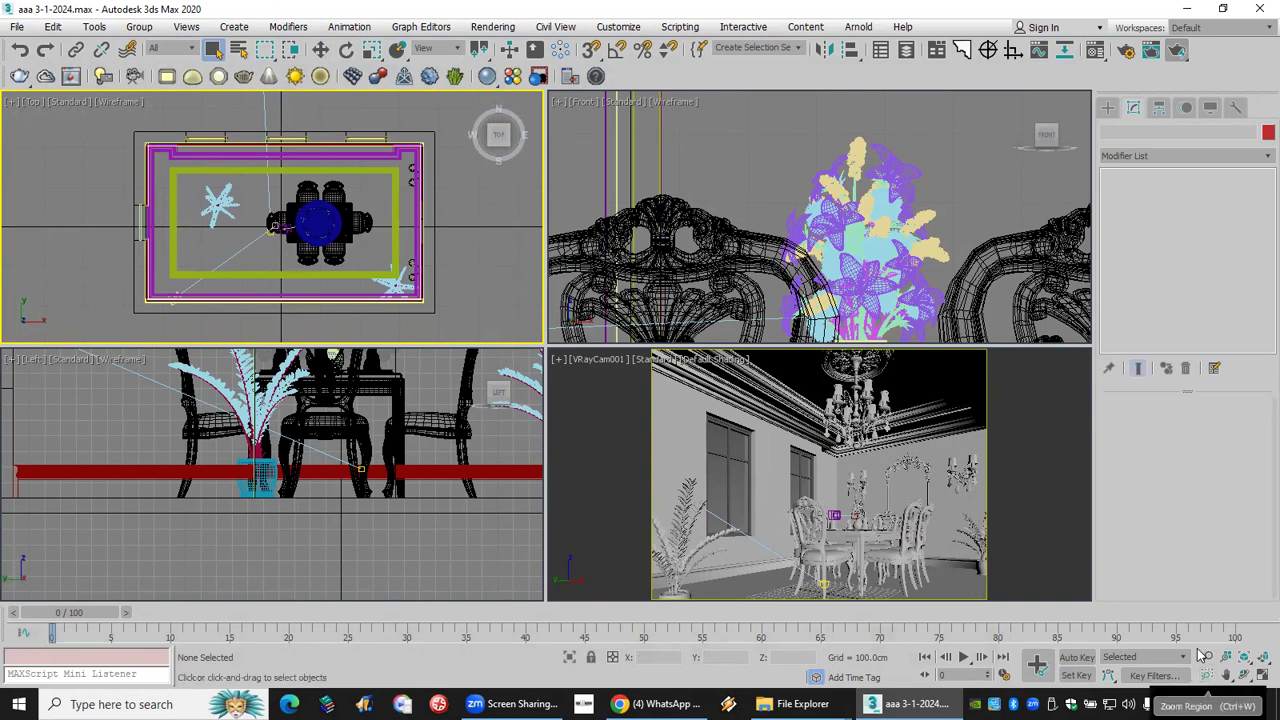
Truck and orbit VRayCam001 to reframe the table, chandelier and wall mirror.
{"action": "left_click", "coordinate": [948, 535]}
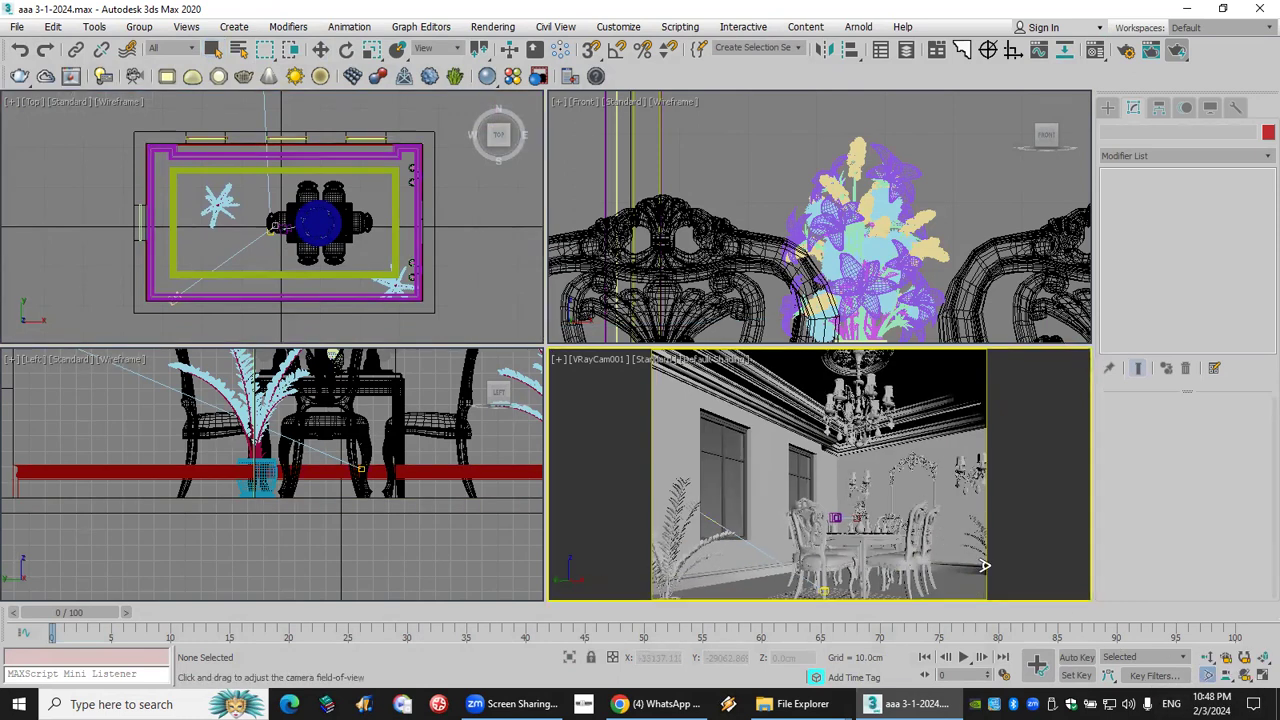
{"action": "left_click", "coordinate": [1226, 676]}
{"action": "mouse_move", "coordinate": [899, 537]}
{"action": "left_mouse_down"}
{"action": "mouse_move", "coordinate": [883, 534]}
{"action": "mouse_move", "coordinate": [908, 531]}
{"action": "left_mouse_up"}
{"action": "left_click", "coordinate": [1244, 677]}
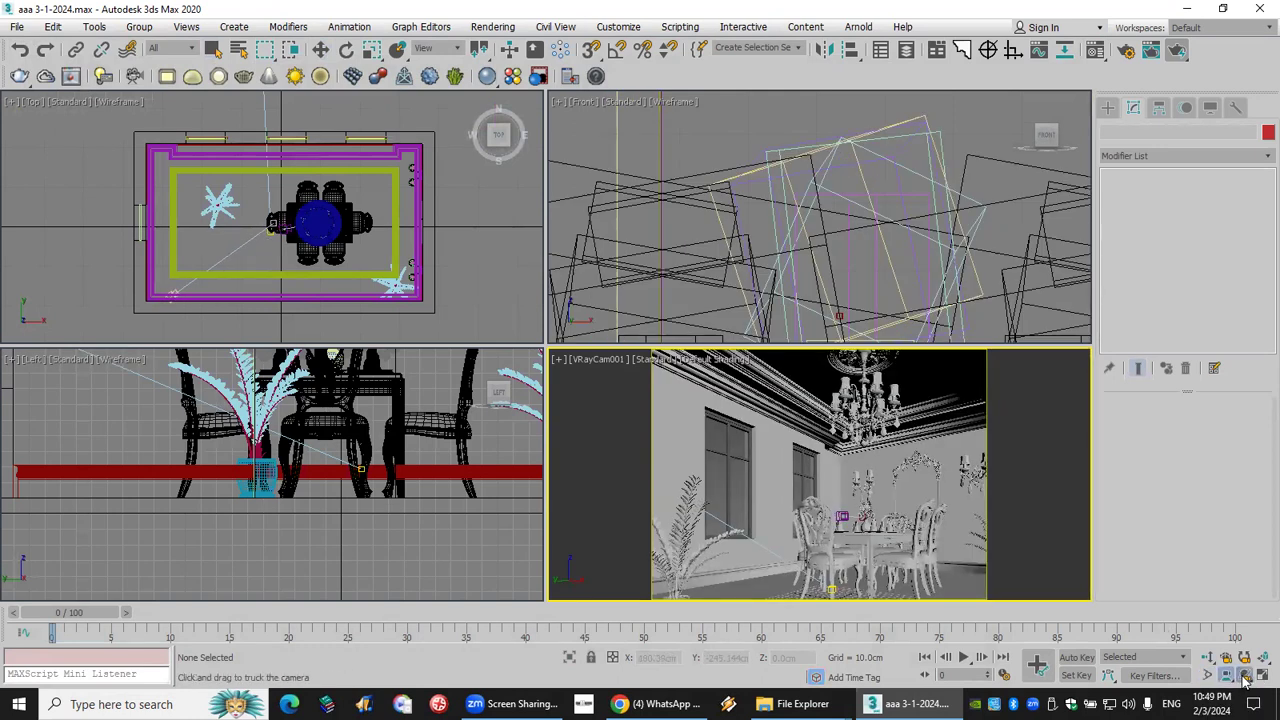
{"action": "mouse_move", "coordinate": [803, 501]}
{"action": "left_mouse_down"}
{"action": "mouse_move", "coordinate": [810, 519]}
{"action": "mouse_move", "coordinate": [822, 506]}
{"action": "mouse_move", "coordinate": [806, 503]}
{"action": "left_mouse_up"}
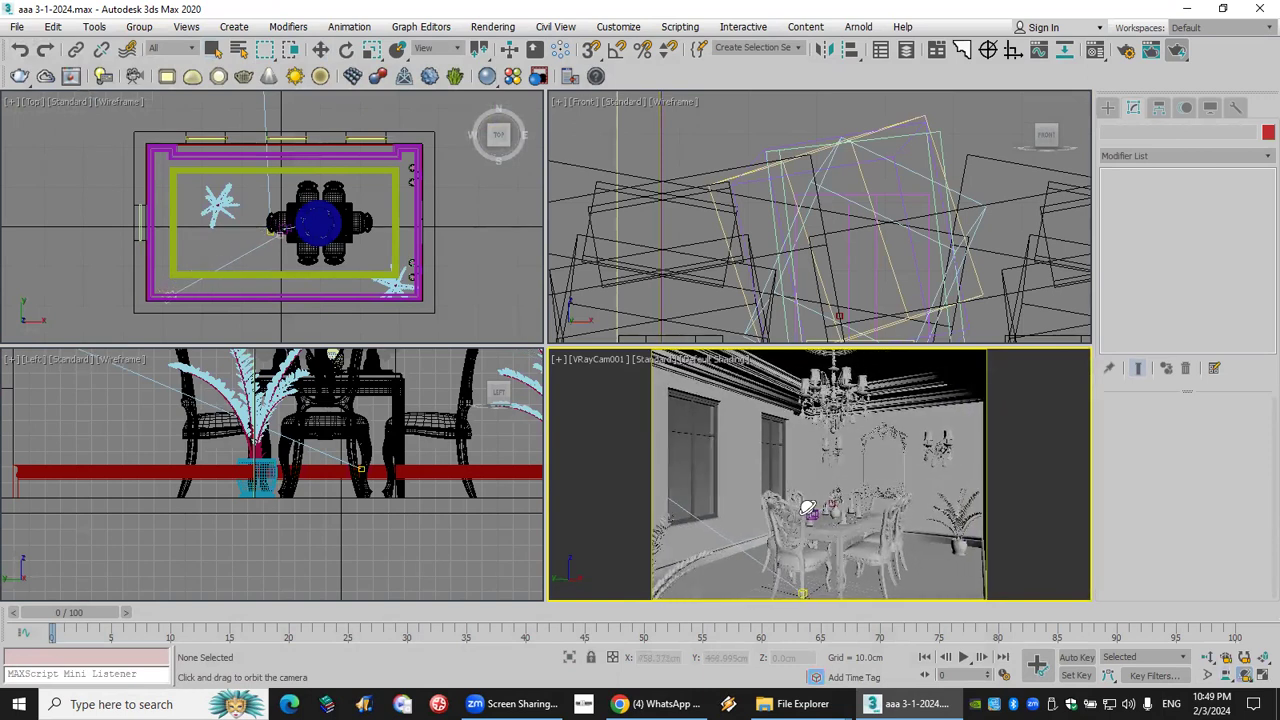
{"action": "left_click_drag", "start_coordinate": [884, 473], "coordinate": [851, 465]}
{"action": "right_click", "coordinate": [851, 465]}
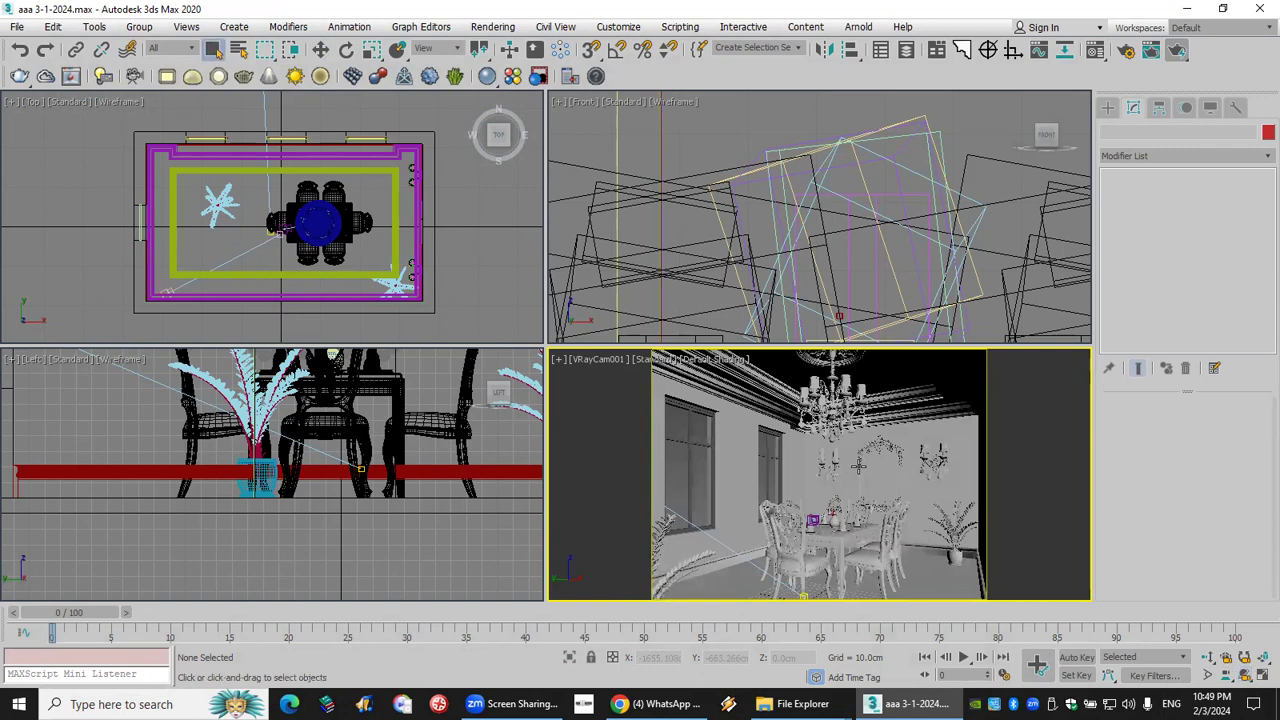
Leave VRayLight creation at type Plane, then switch to the Shapes category's type list.
{"action": "left_click", "coordinate": [1108, 107]}
{"action": "left_click", "coordinate": [1143, 130]}
{"action": "left_click", "coordinate": [1143, 152]}
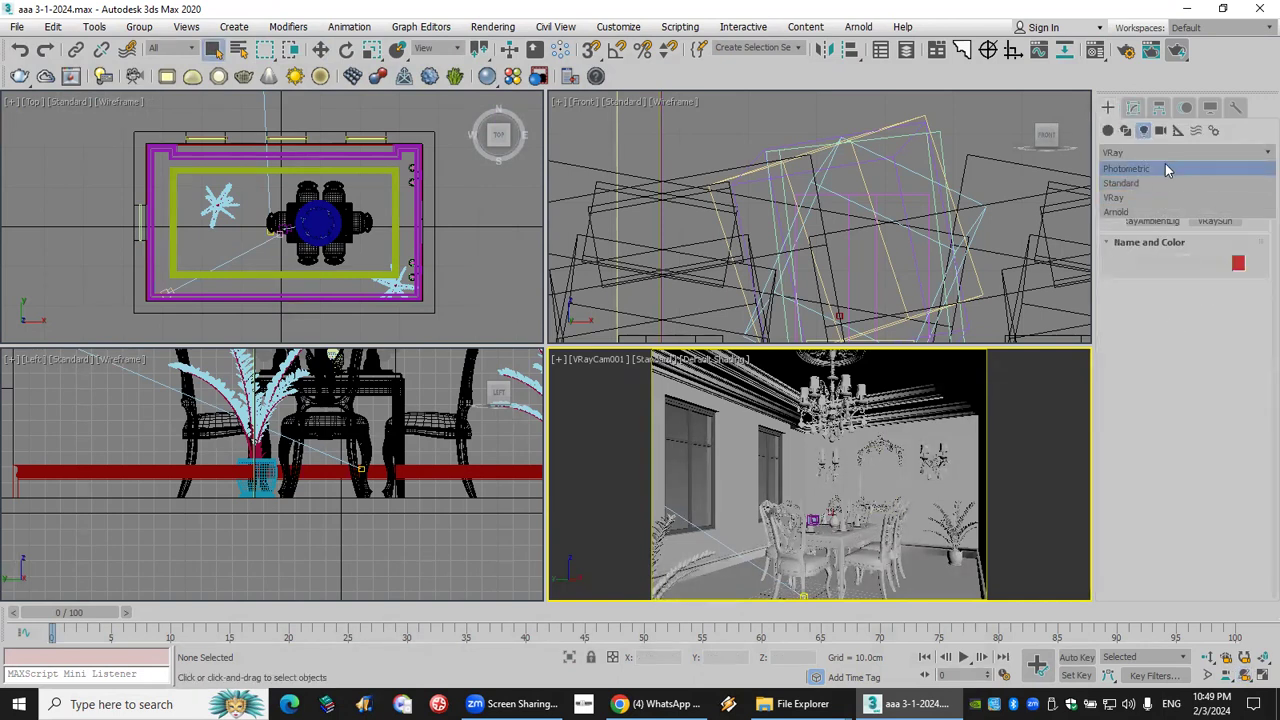
{"action": "left_click", "coordinate": [1176, 150]}
{"action": "left_click", "coordinate": [1173, 207]}
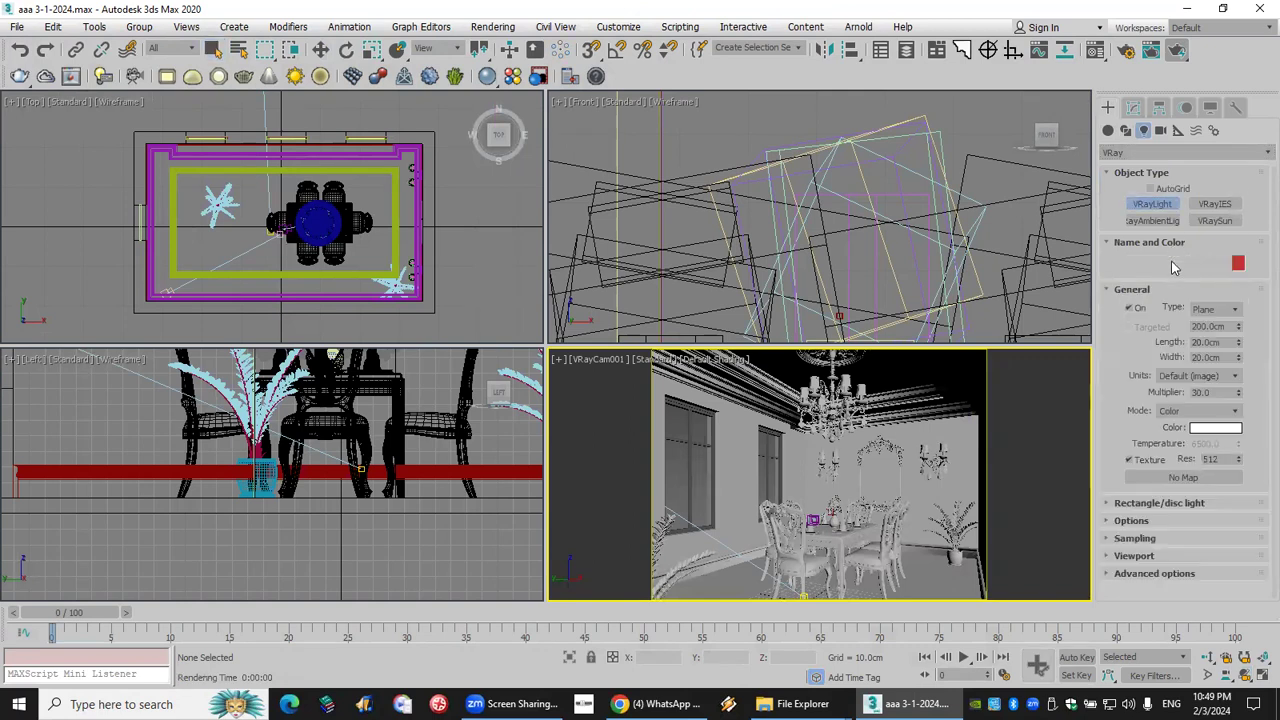
{"action": "left_click", "coordinate": [1215, 309]}
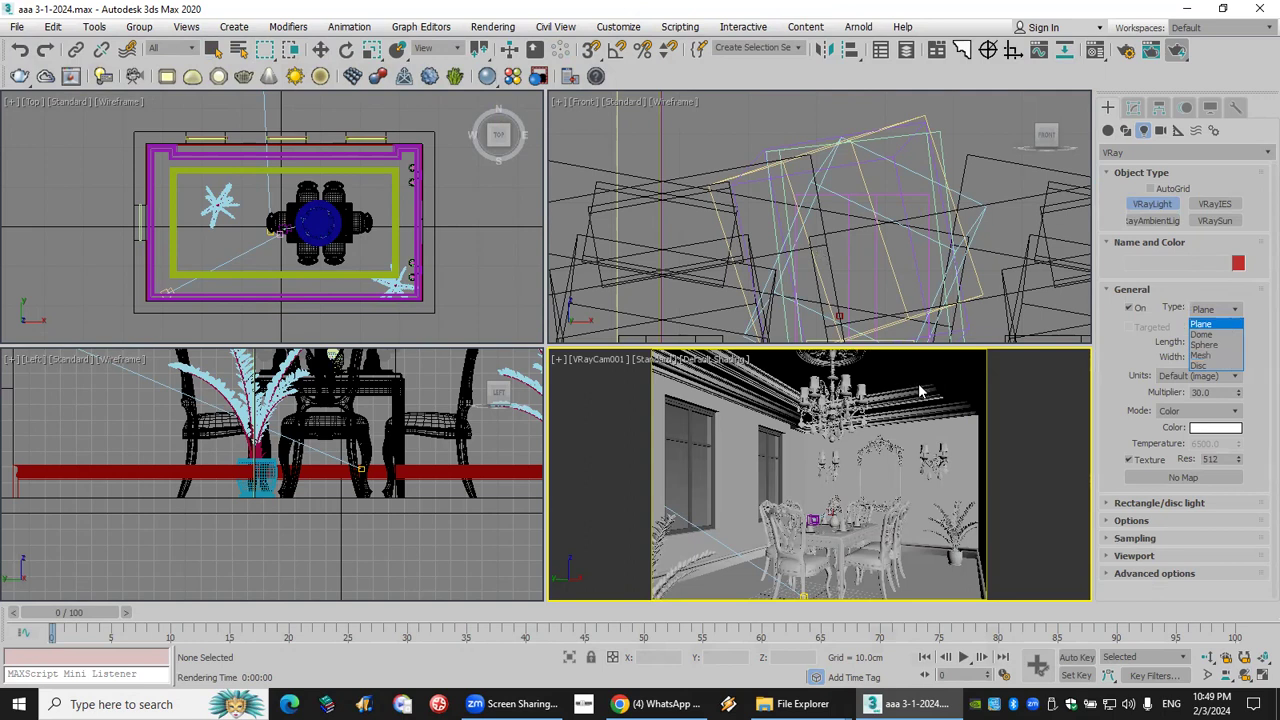
{"action": "scroll", "coordinate": [362, 222], "scroll_direction": "up", "scroll_amount": 3}
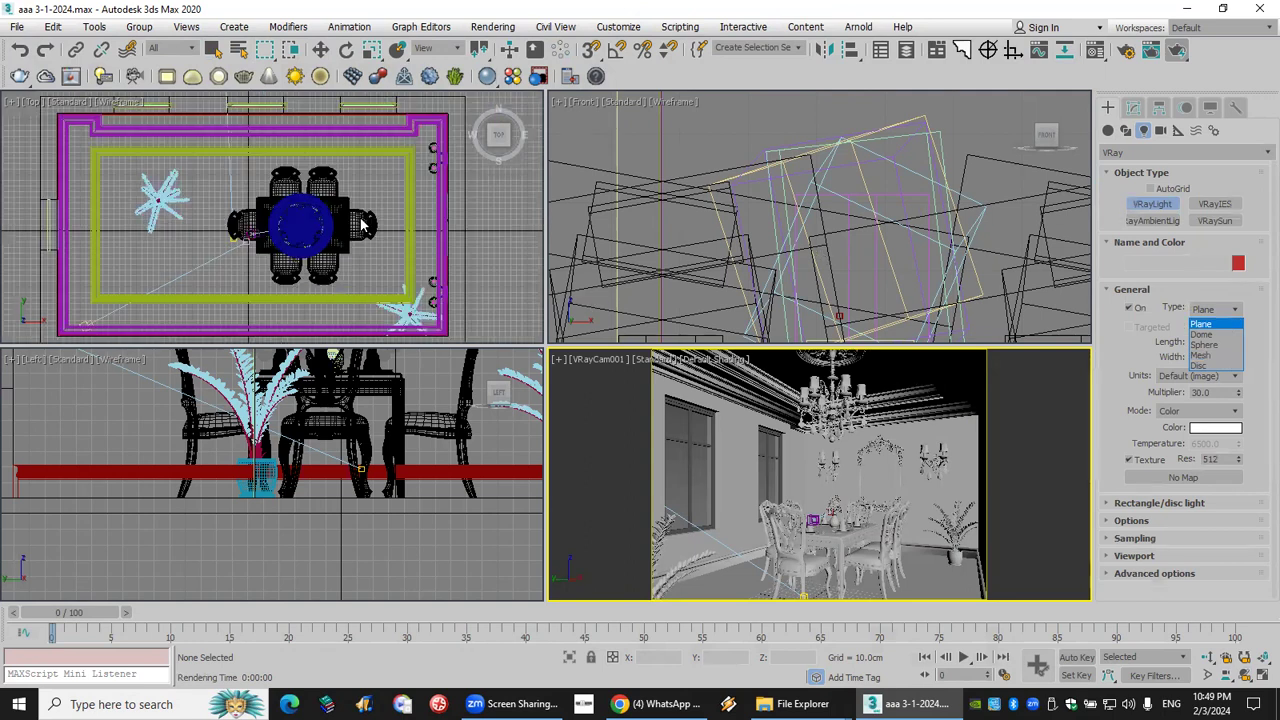
{"action": "left_click", "coordinate": [1135, 155]}
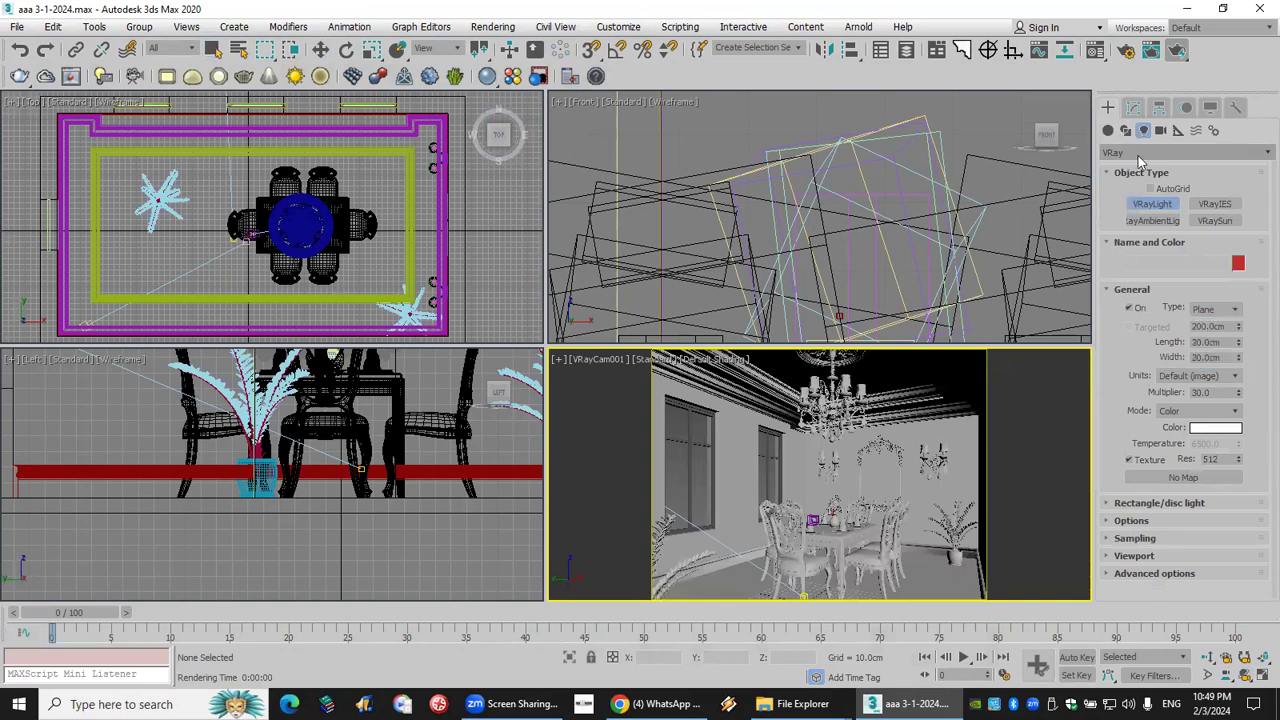
{"action": "left_click", "coordinate": [1125, 130]}
{"action": "left_click", "coordinate": [1160, 152]}
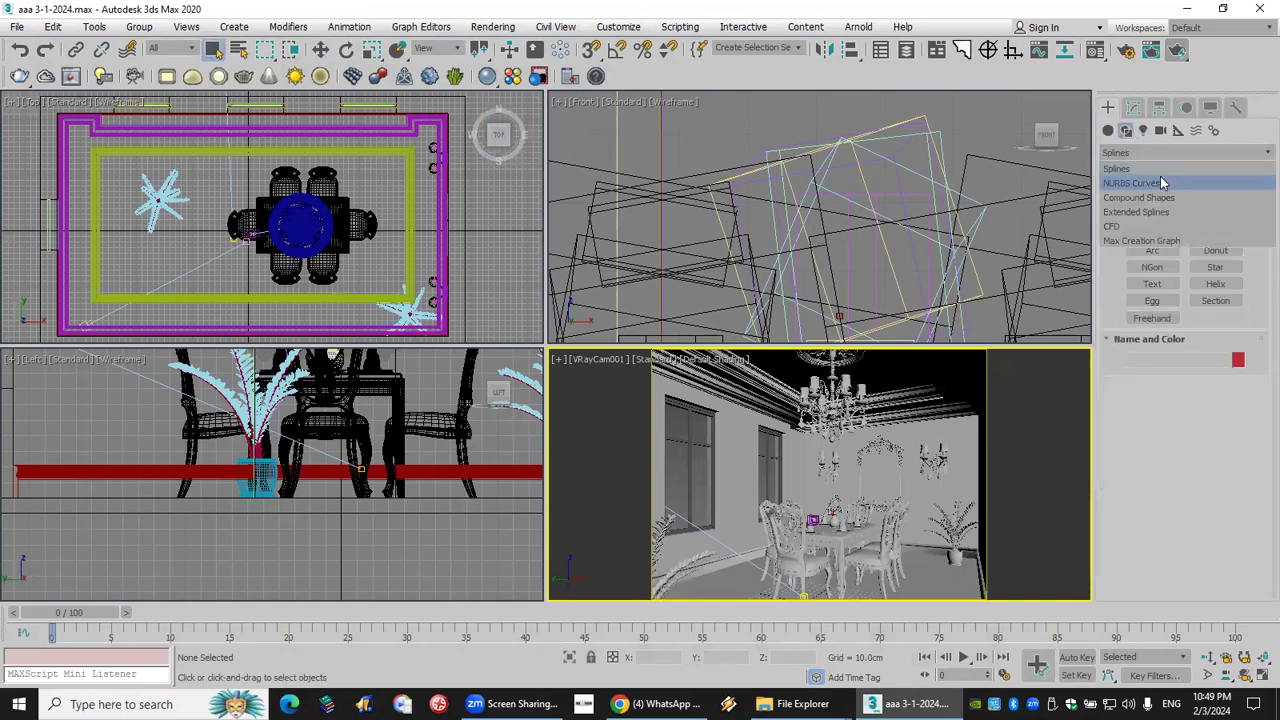
Draw a 280.771 × 577.299 cm rectangle spline over the rug in plan.
{"action": "left_click", "coordinate": [1160, 168]}
{"action": "left_click", "coordinate": [1215, 216]}
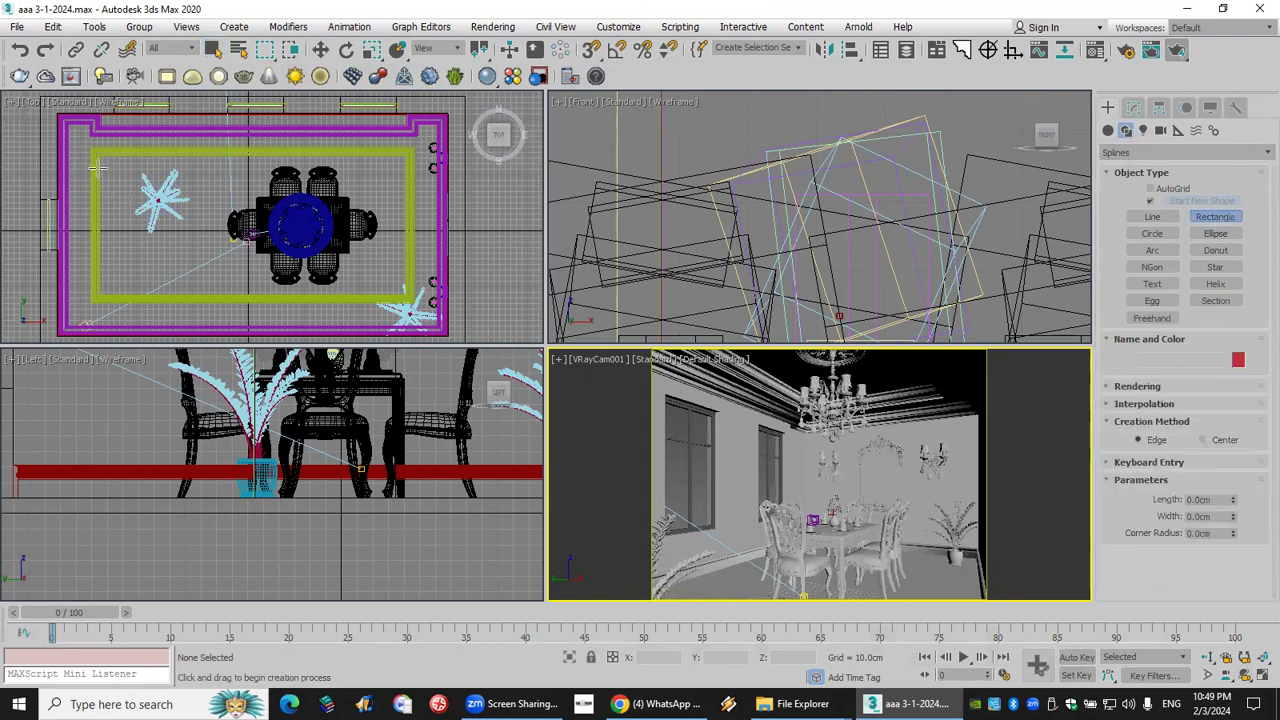
{"action": "left_click_drag", "start_coordinate": [90, 147], "coordinate": [413, 298]}
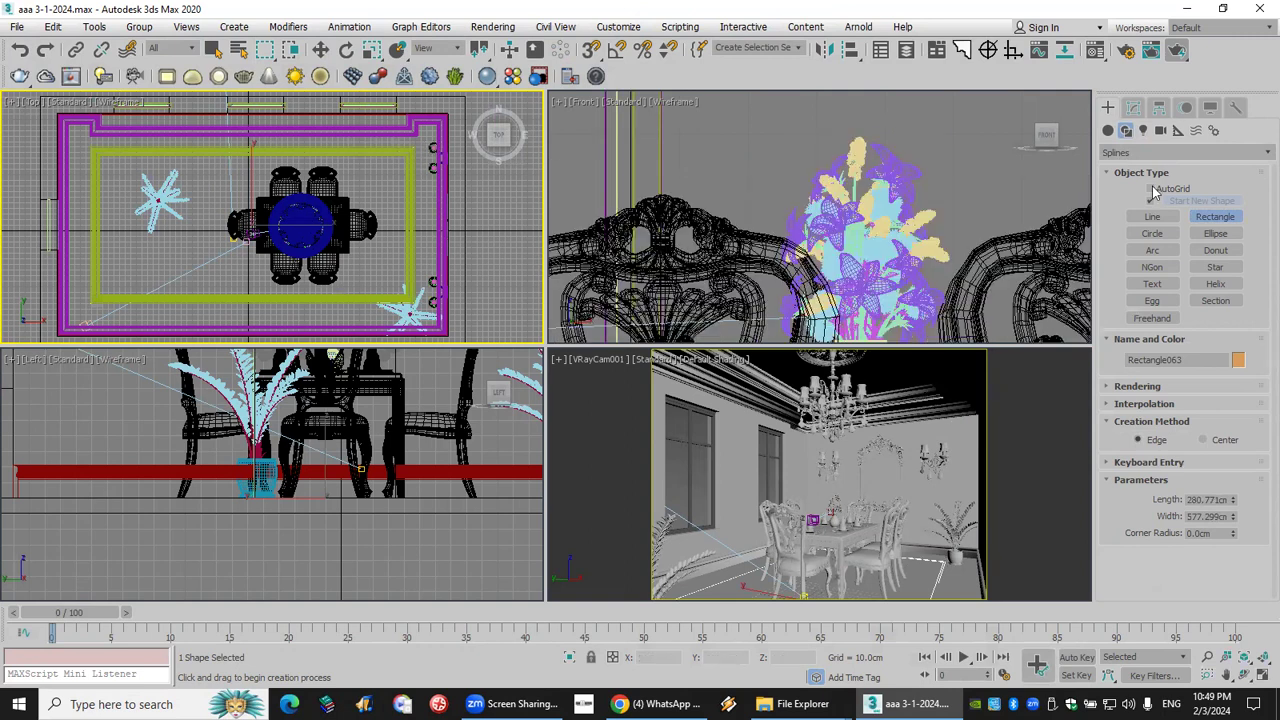
Enable the rectangle in renderer and viewport with a 2.82cm thickness.
{"action": "left_click", "coordinate": [1135, 109]}
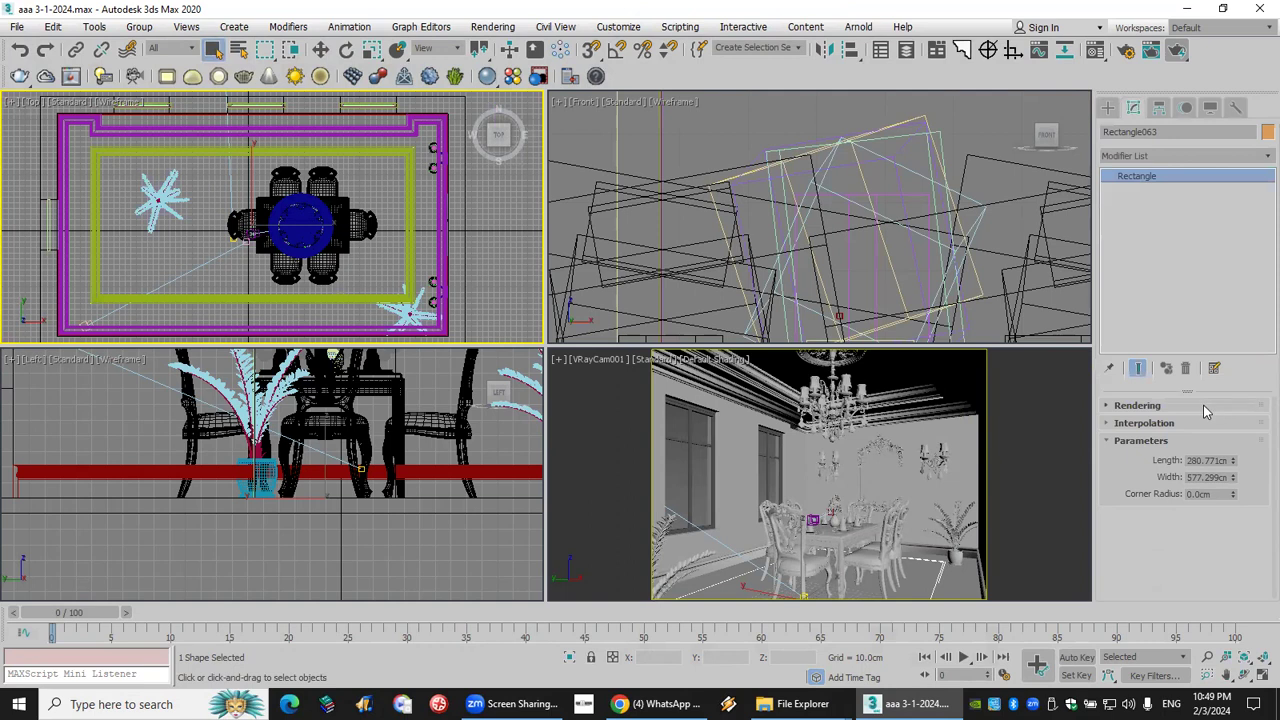
{"action": "left_click", "coordinate": [1140, 398]}
{"action": "scroll", "coordinate": [1165, 425], "scroll_direction": "up", "scroll_amount": 2}
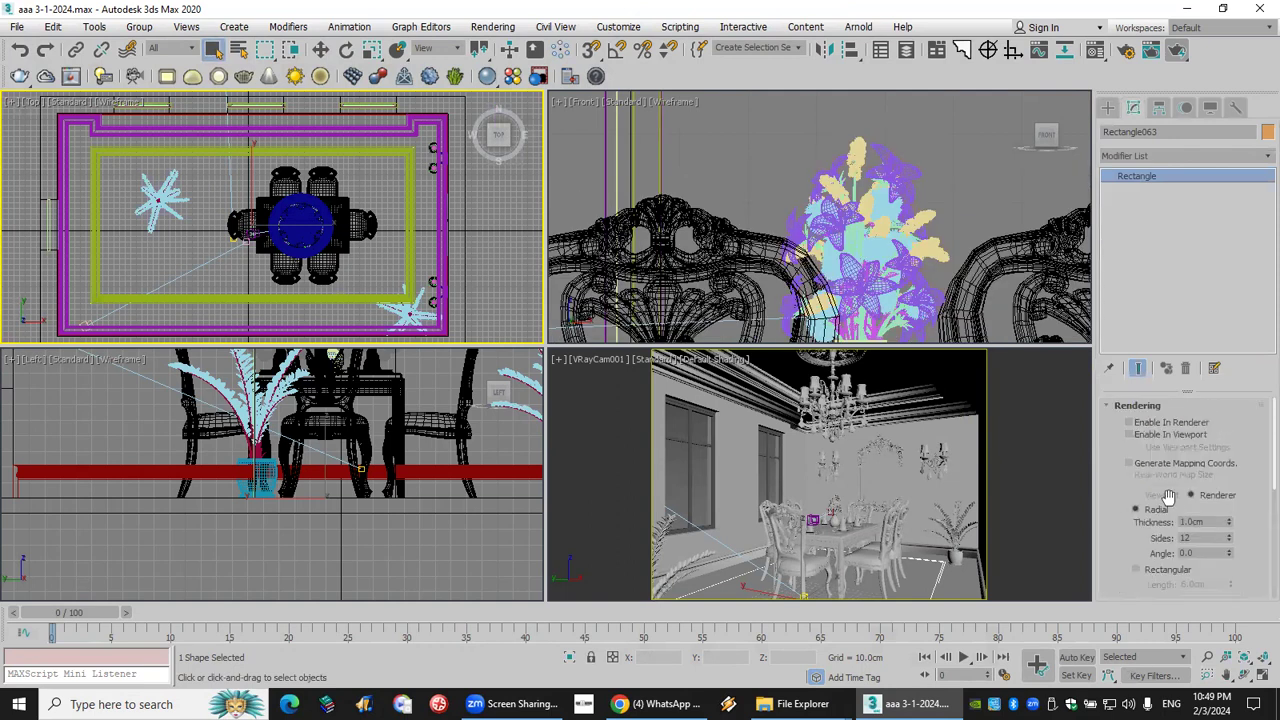
{"action": "left_click", "coordinate": [1190, 422]}
{"action": "left_click", "coordinate": [1190, 434]}
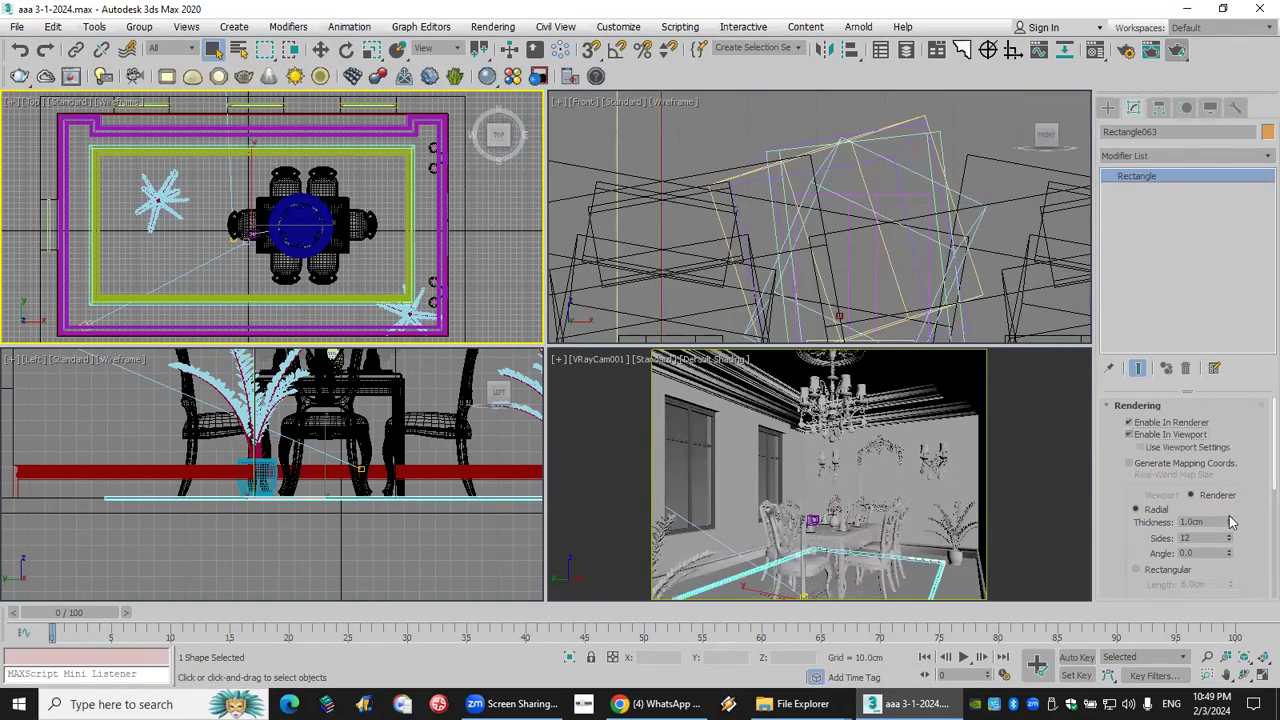
{"action": "left_click_drag", "start_coordinate": [1228, 521], "coordinate": [1228, 372]}
{"action": "scroll", "coordinate": [835, 205], "scroll_direction": "down", "scroll_amount": 5}
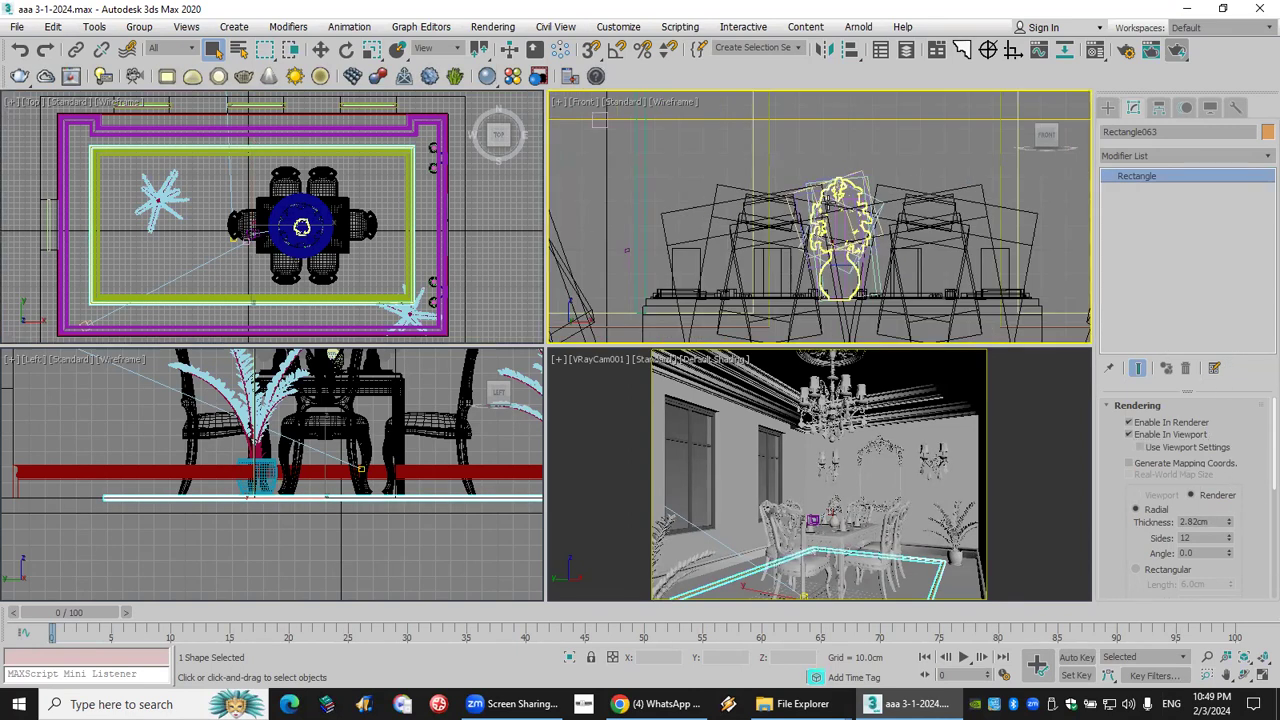
{"action": "scroll", "coordinate": [835, 205], "scroll_direction": "down", "scroll_amount": 3}
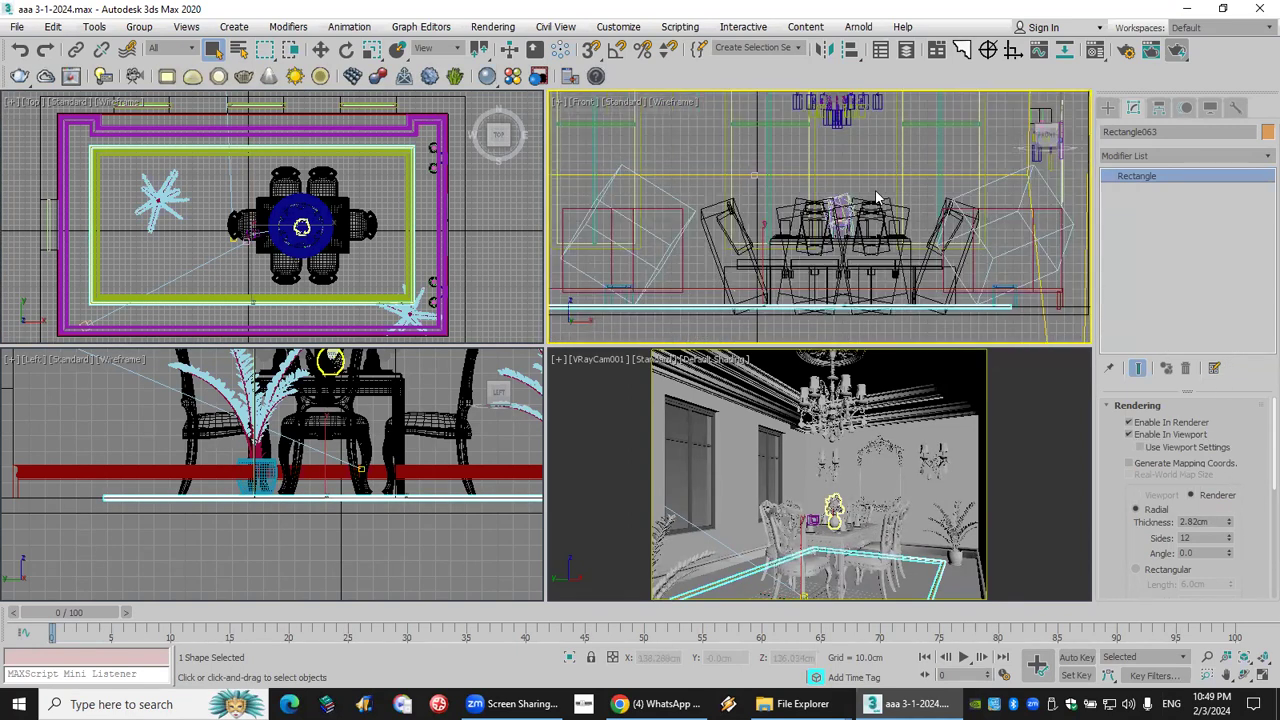
{"action": "scroll", "coordinate": [952, 329], "scroll_direction": "up", "scroll_amount": 5}
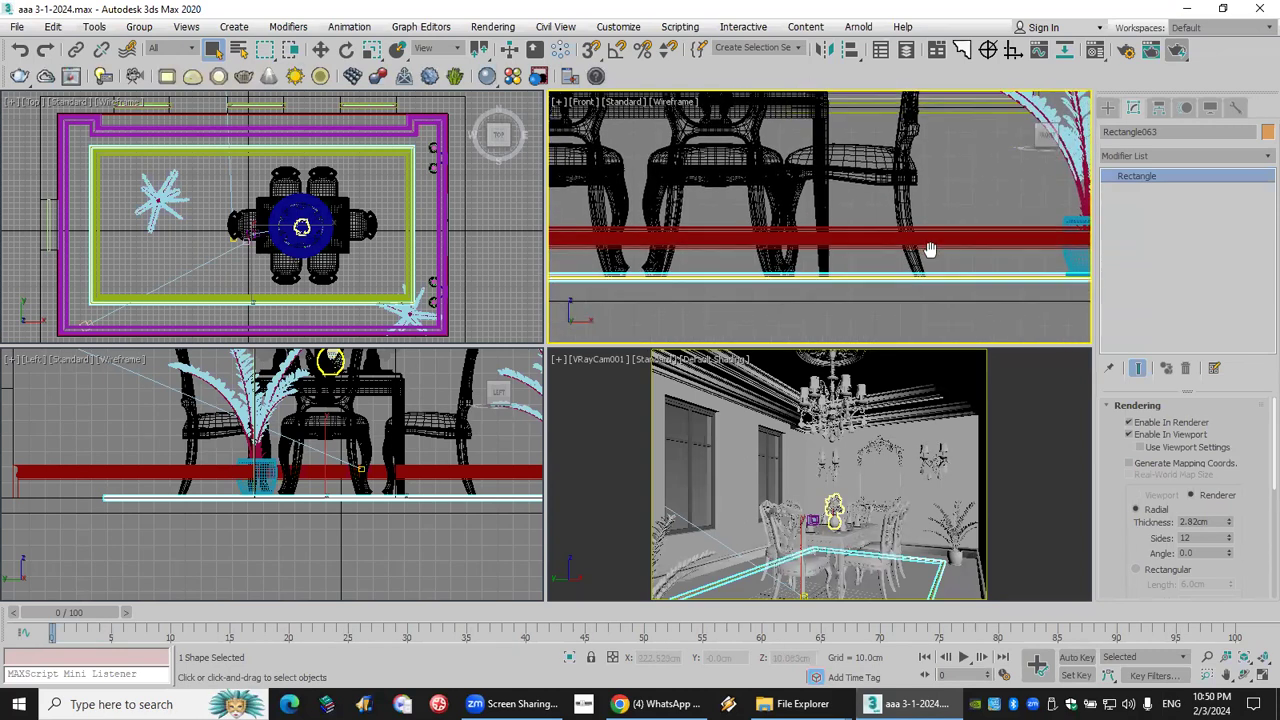
Convert the rectangle tube (Rectangle063) to an Editable Poly.
{"action": "right_click", "coordinate": [953, 268]}
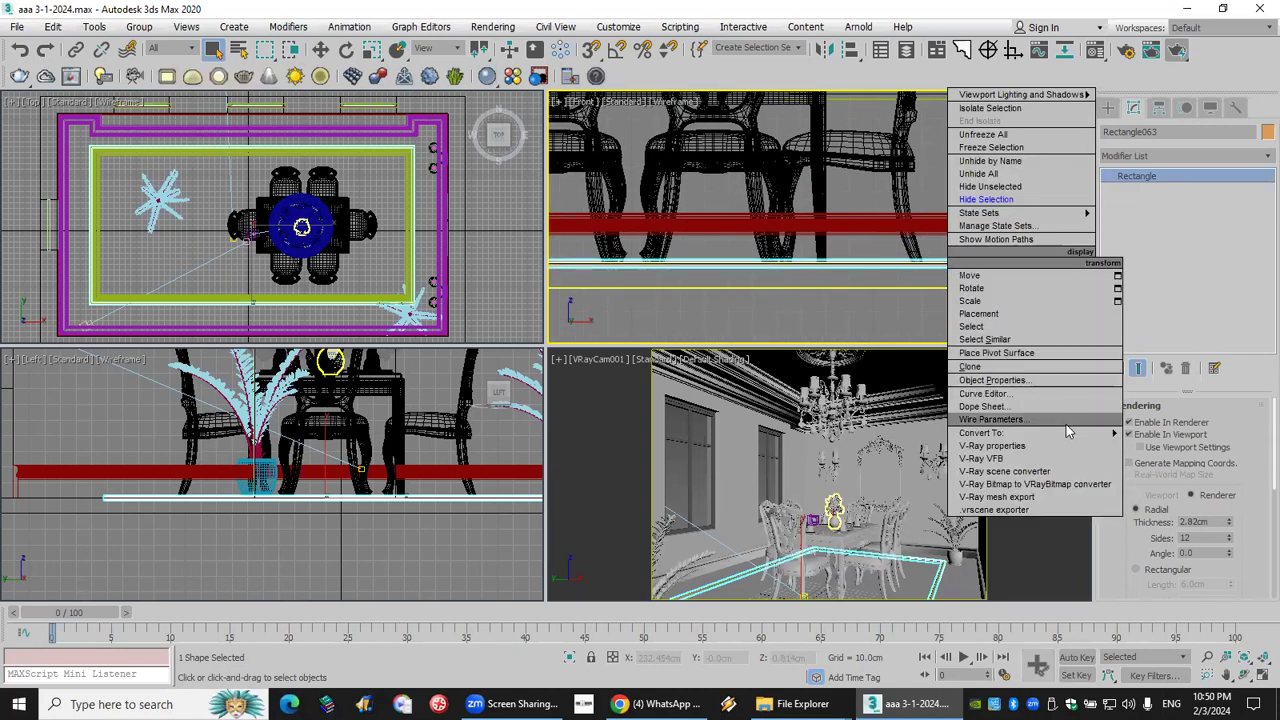
{"action": "mouse_move", "coordinate": [1066, 434]}
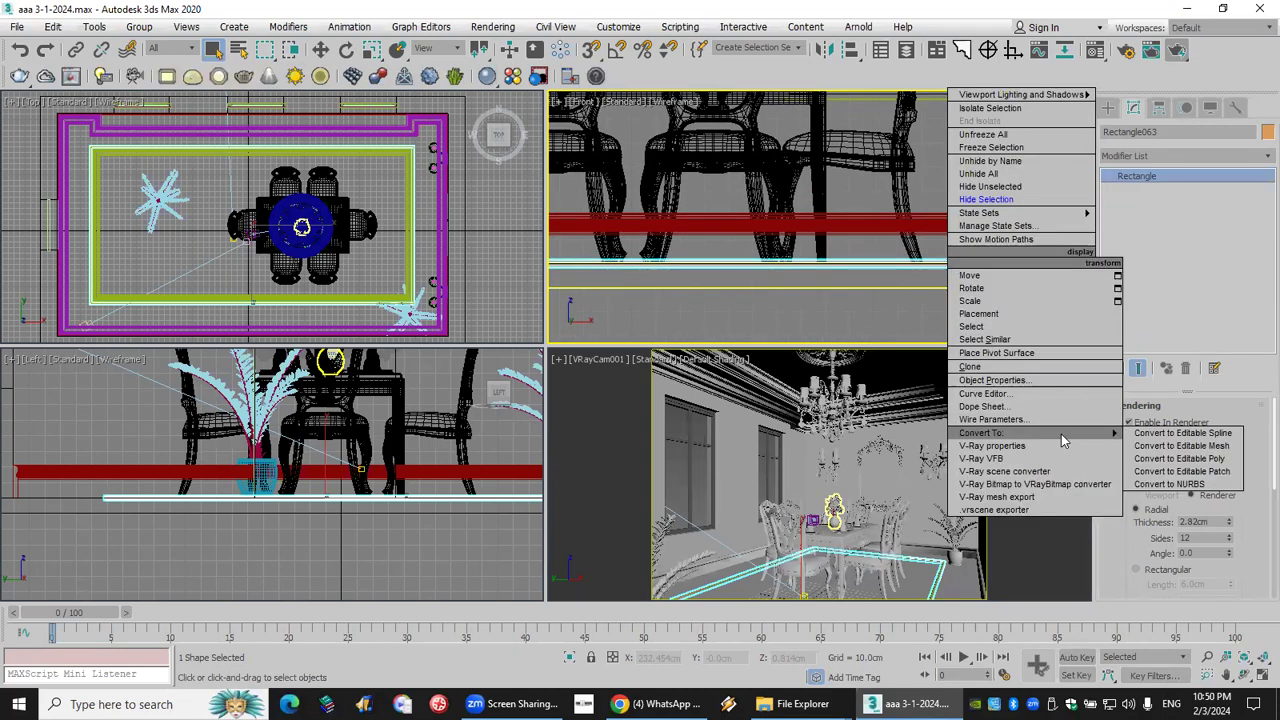
{"action": "left_click", "coordinate": [1137, 460]}
{"action": "scroll", "coordinate": [810, 205], "scroll_direction": "down", "scroll_amount": 5}
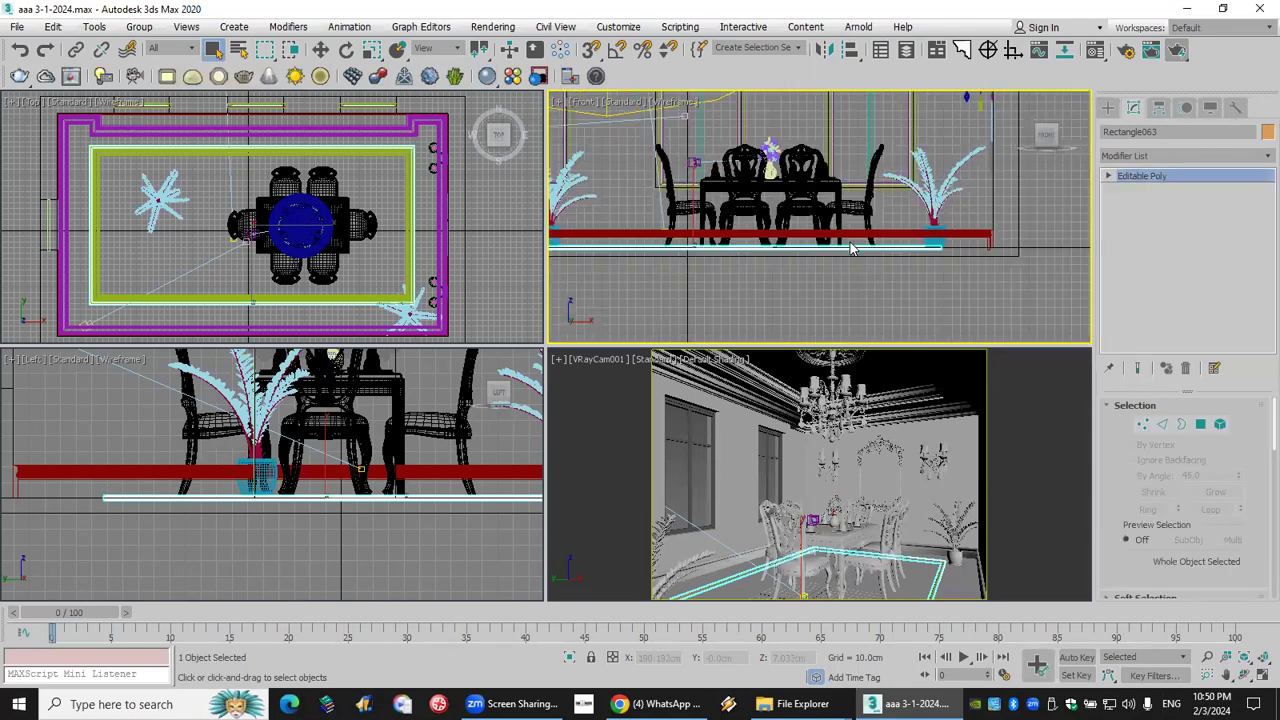
{"action": "scroll", "coordinate": [845, 262], "scroll_direction": "down", "scroll_amount": 3}
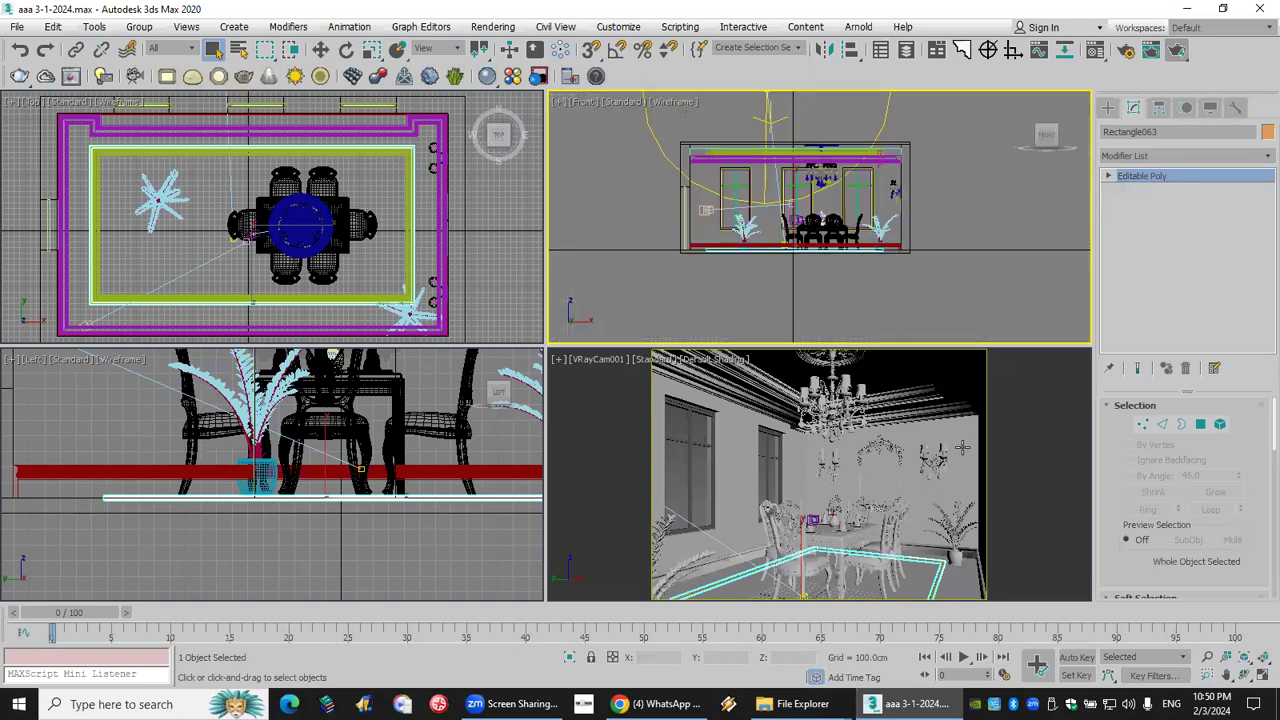
Raise the rectangle tube in the Front view up into the ceiling cove, to Z 341.773 cm.
{"action": "left_click", "coordinate": [328, 57]}
{"action": "left_click", "coordinate": [328, 57]}
{"action": "scroll", "coordinate": [806, 249], "scroll_direction": "up", "scroll_amount": 6}
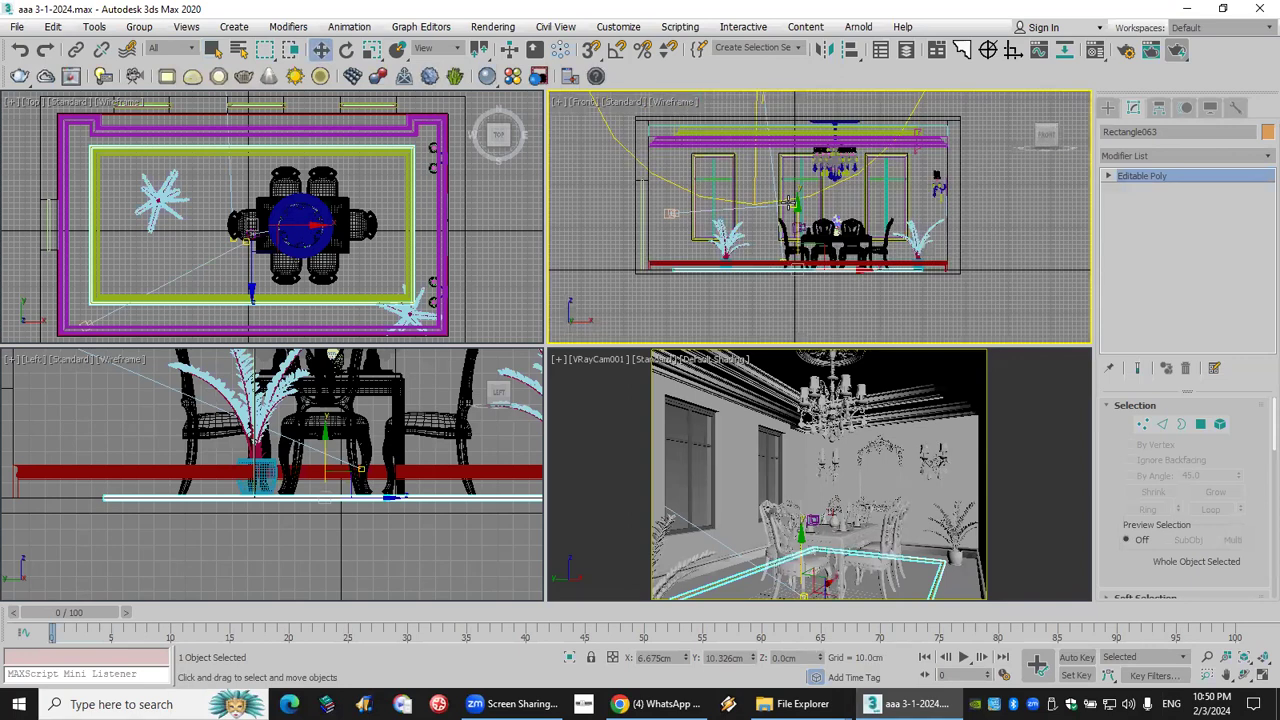
{"action": "scroll", "coordinate": [806, 249], "scroll_direction": "down", "scroll_amount": 4}
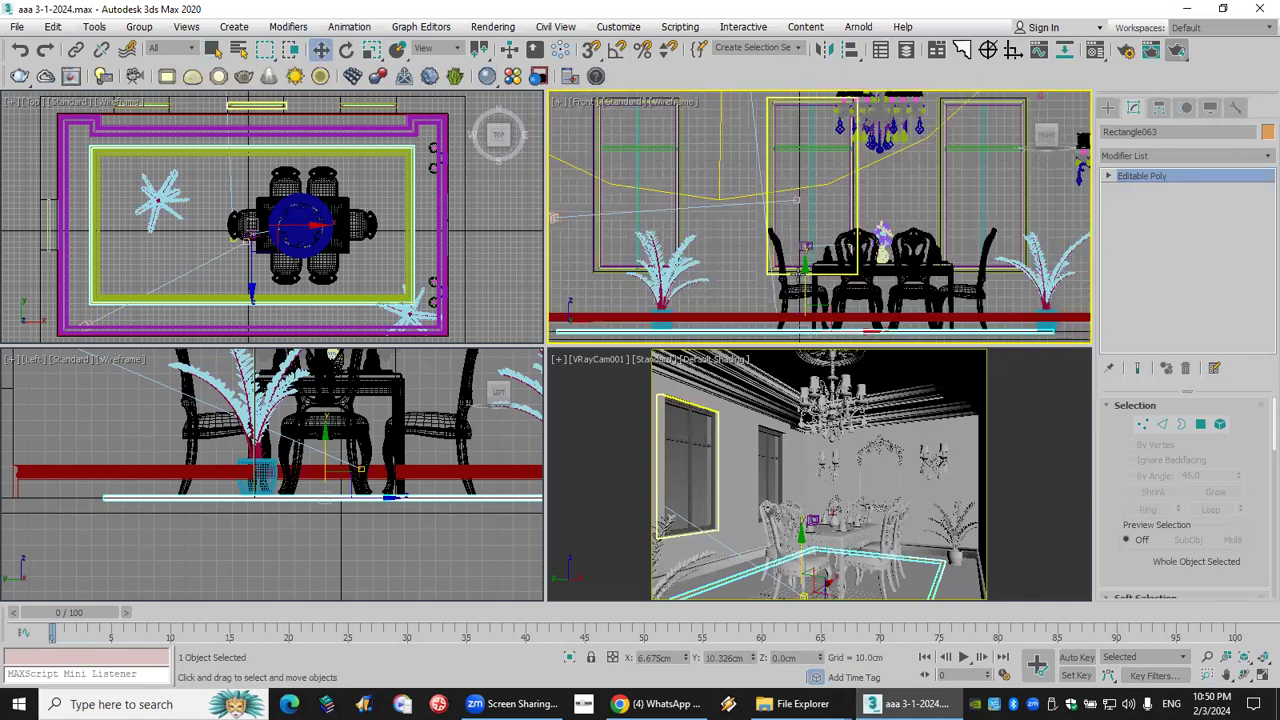
{"action": "left_click_drag", "start_coordinate": [804, 289], "coordinate": [805, 168]}
{"action": "scroll", "coordinate": [826, 300], "scroll_direction": "down", "scroll_amount": 2}
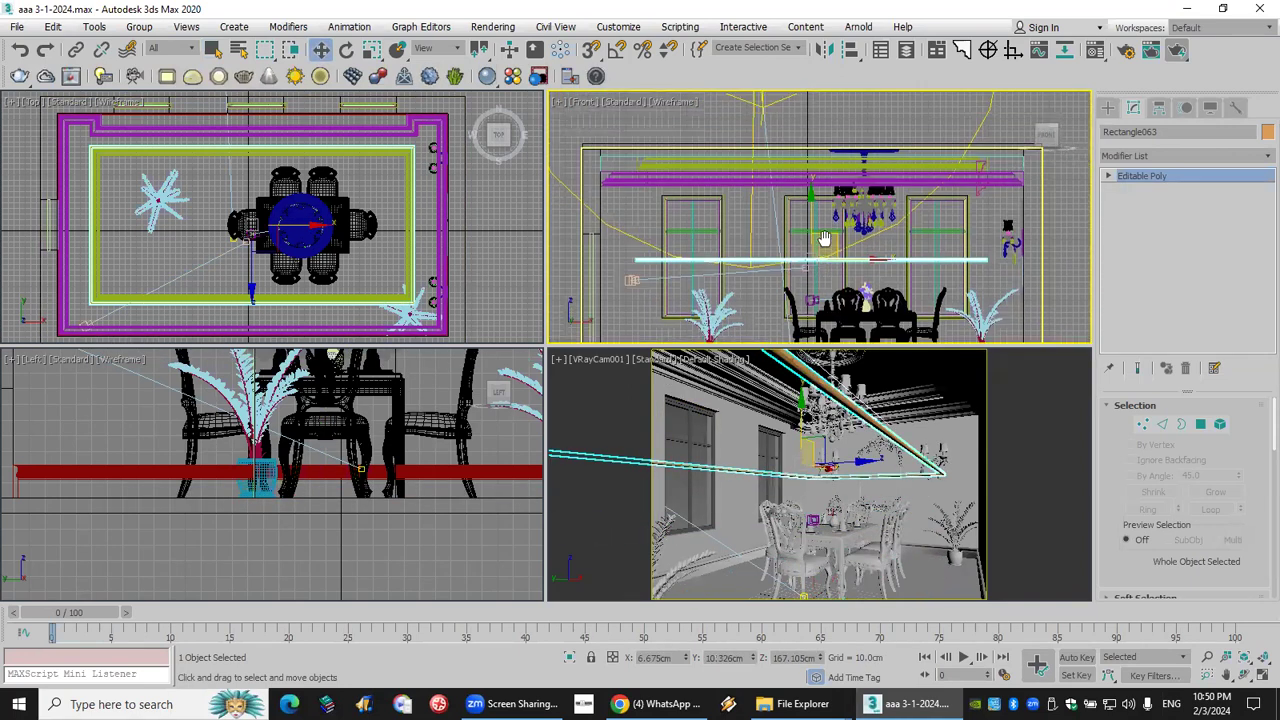
{"action": "left_click", "coordinate": [1261, 675]}
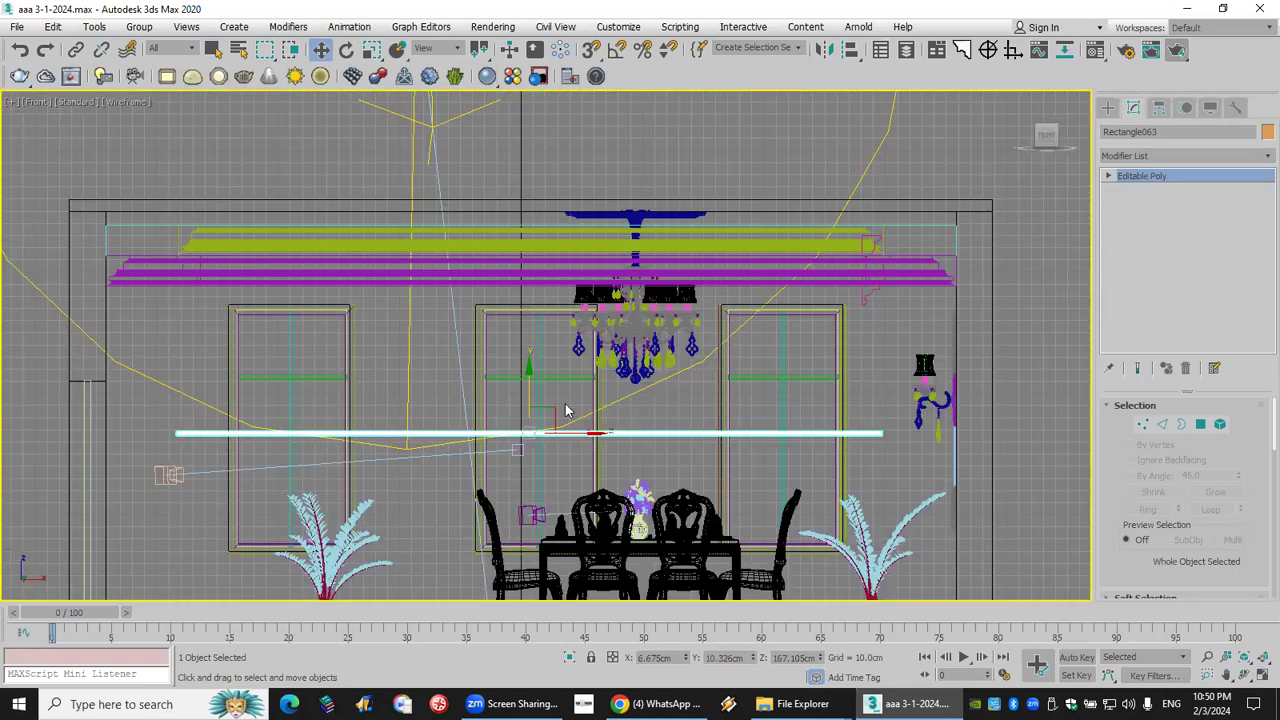
{"action": "left_click_drag", "start_coordinate": [532, 403], "coordinate": [577, 190]}
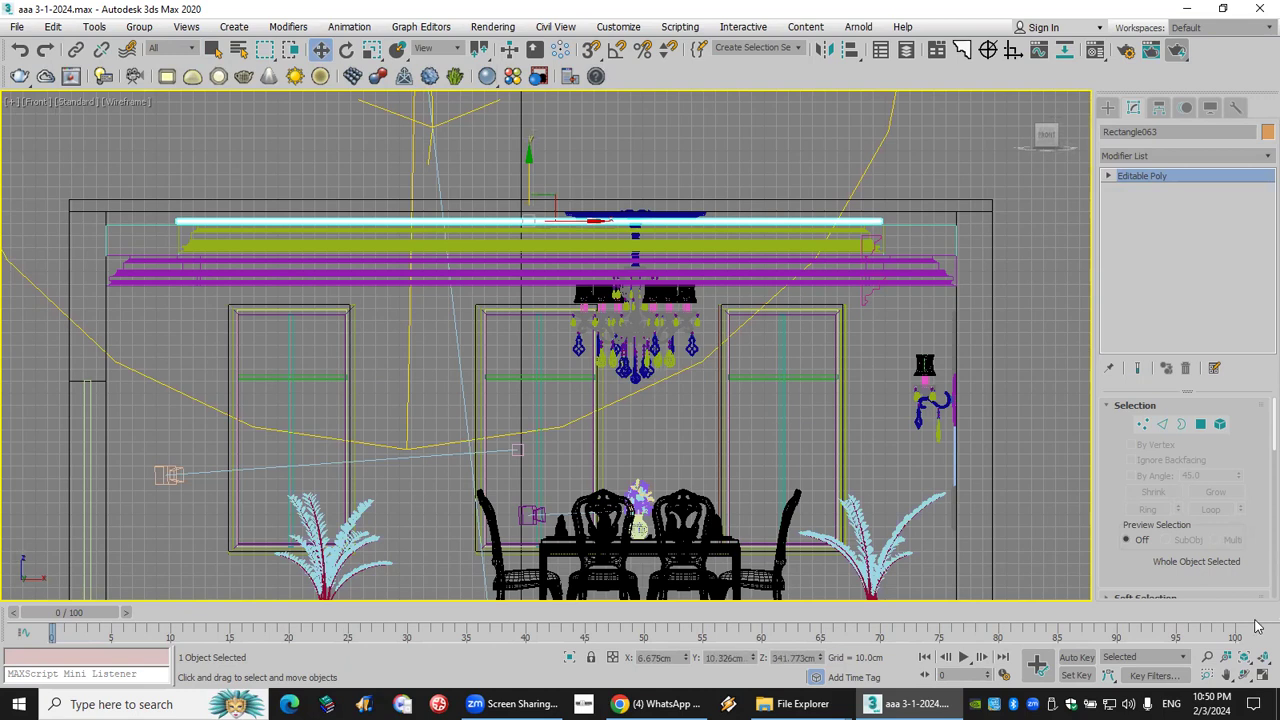
{"action": "left_click", "coordinate": [1261, 675]}
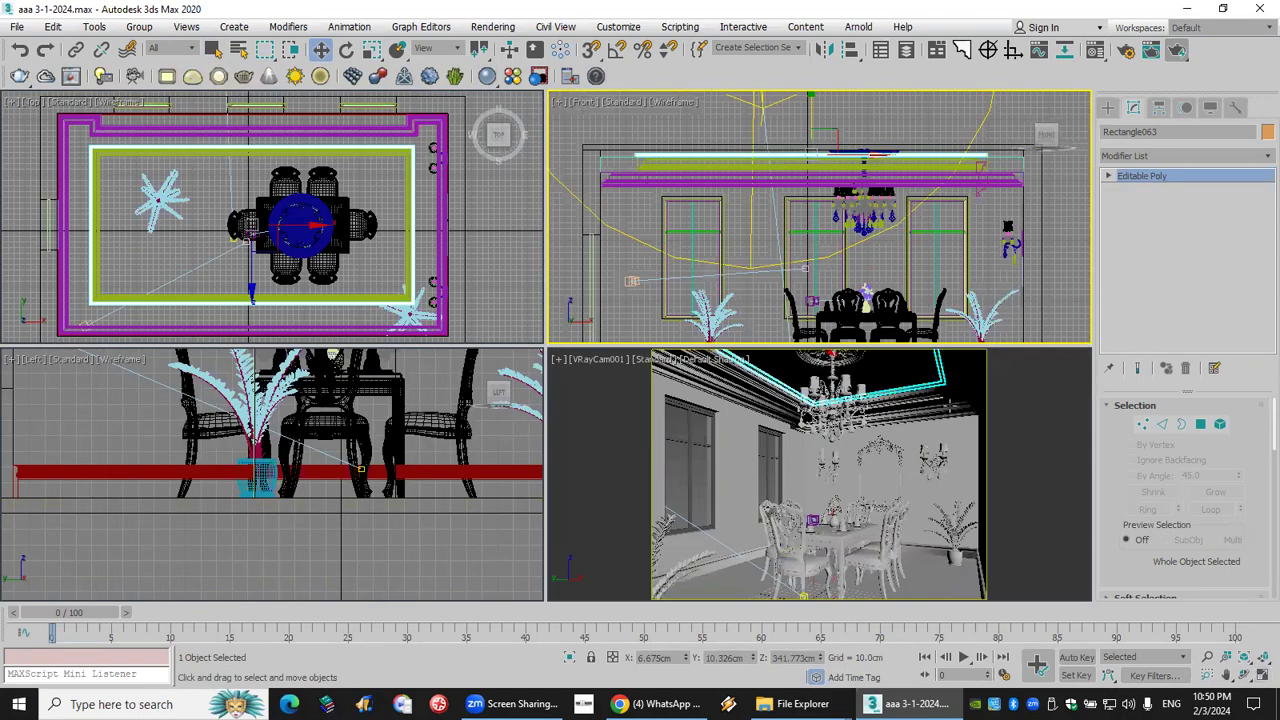
Deselect everything, start a VRayLight from the VRay lights category, and set its type to Mesh.
{"action": "left_click", "coordinate": [1074, 303]}
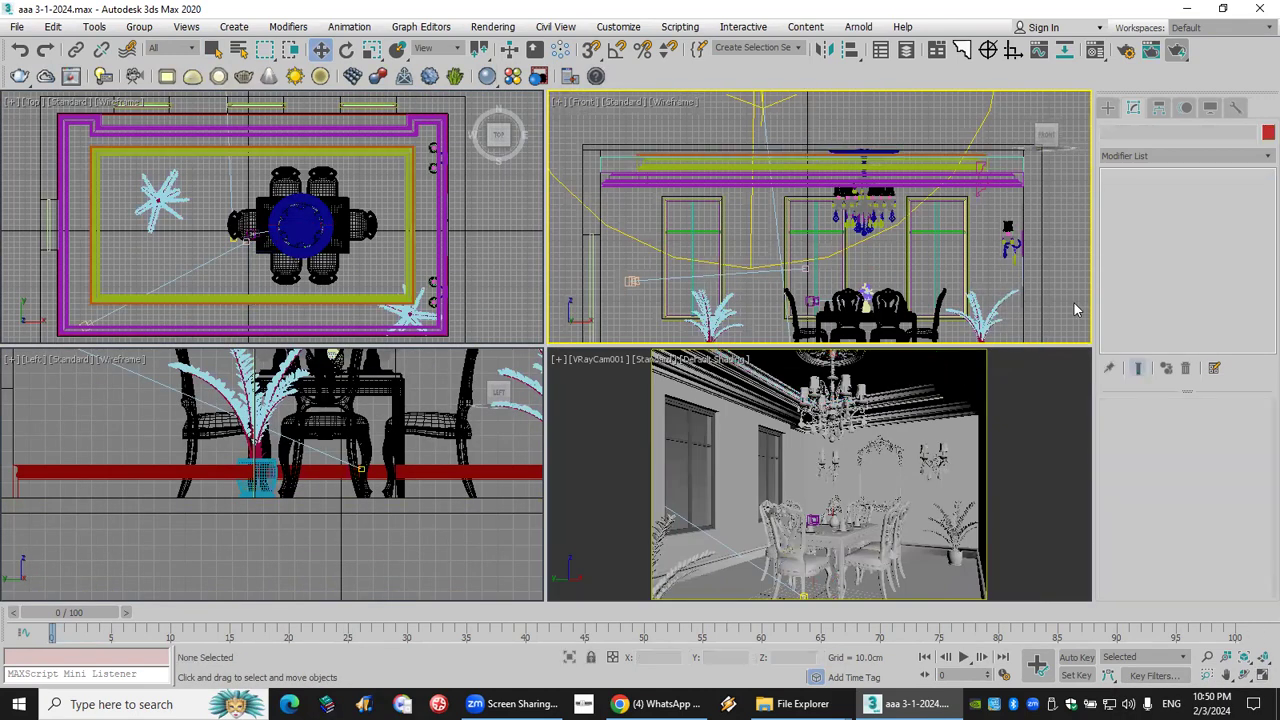
{"action": "left_click", "coordinate": [1108, 107]}
{"action": "left_click", "coordinate": [1125, 130]}
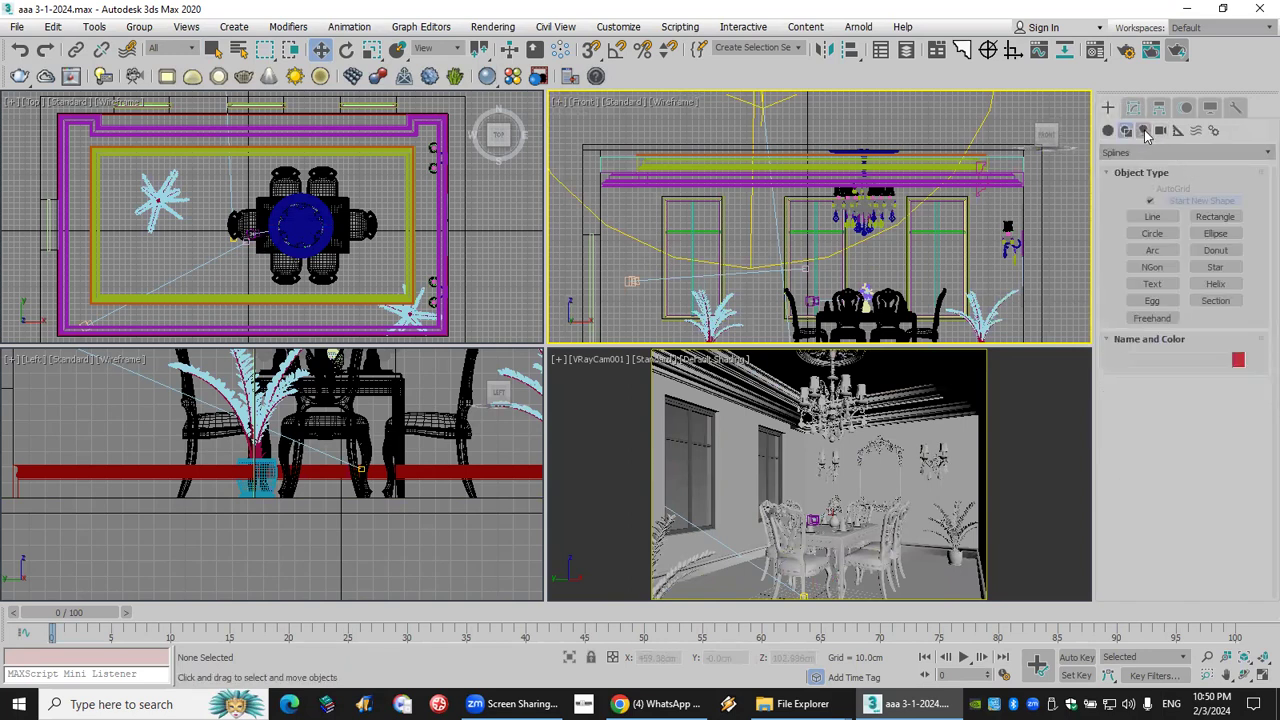
{"action": "left_click", "coordinate": [1144, 131]}
{"action": "left_click", "coordinate": [1160, 152]}
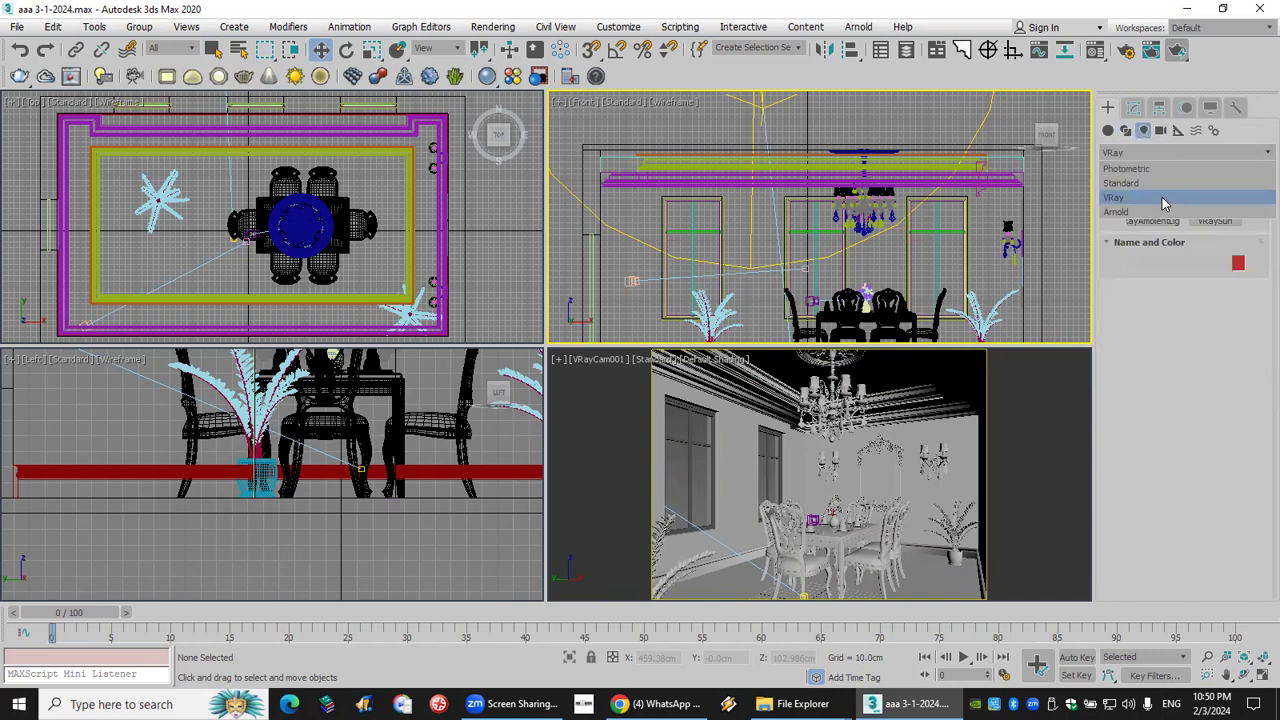
{"action": "left_click", "coordinate": [1166, 201]}
{"action": "left_click", "coordinate": [1172, 205]}
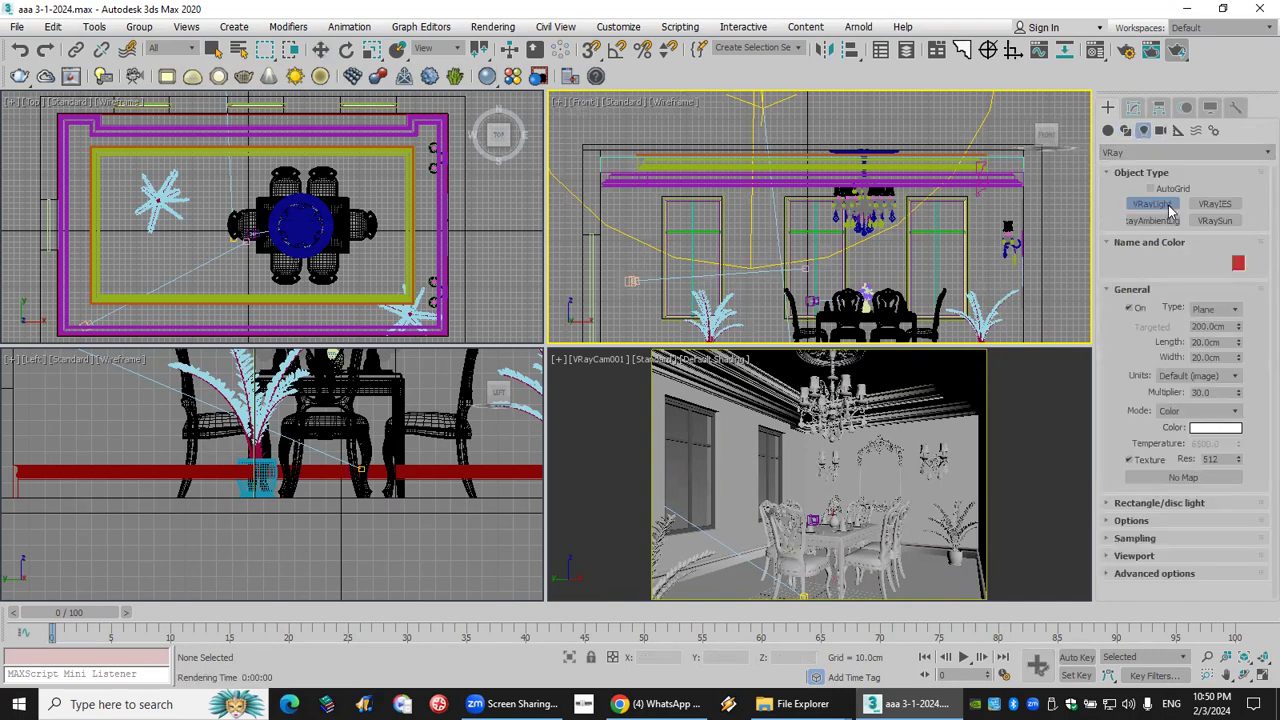
{"action": "left_click", "coordinate": [1218, 312]}
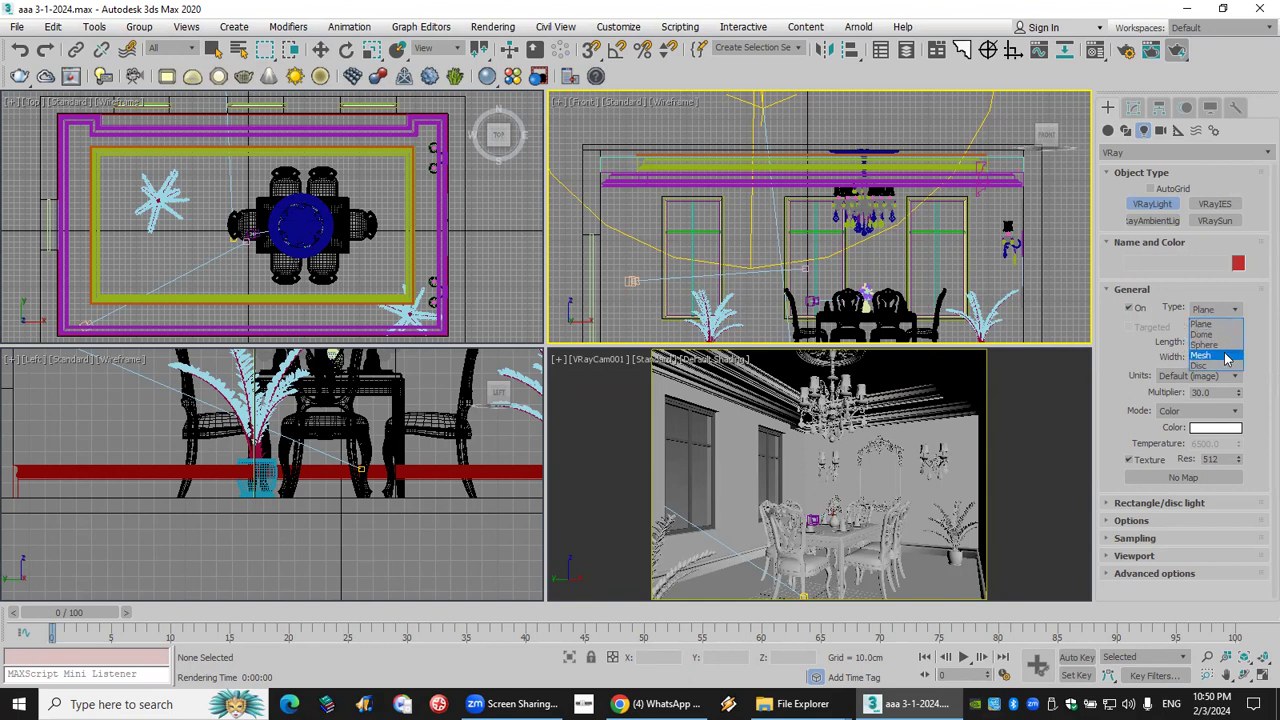
{"action": "left_click", "coordinate": [1201, 356]}
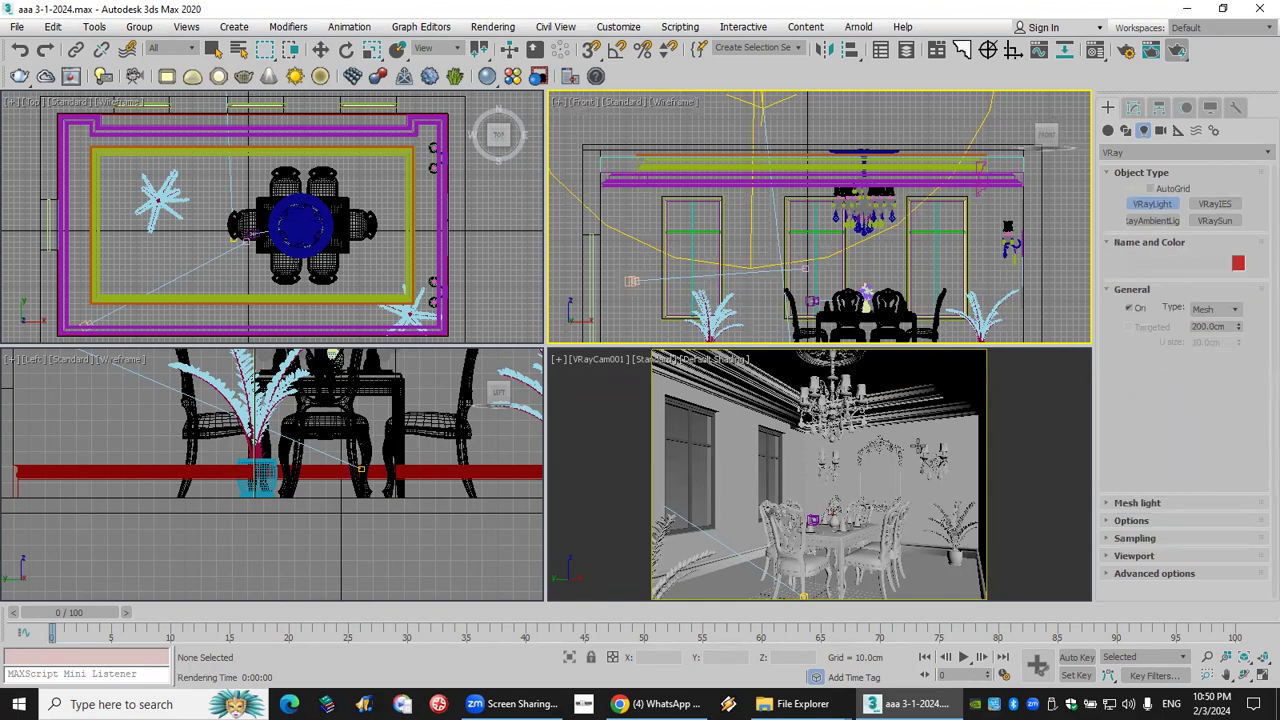
Place VRayLight001 and pick the ceiling rectangle tube as its light mesh.
{"action": "left_click", "coordinate": [735, 581]}
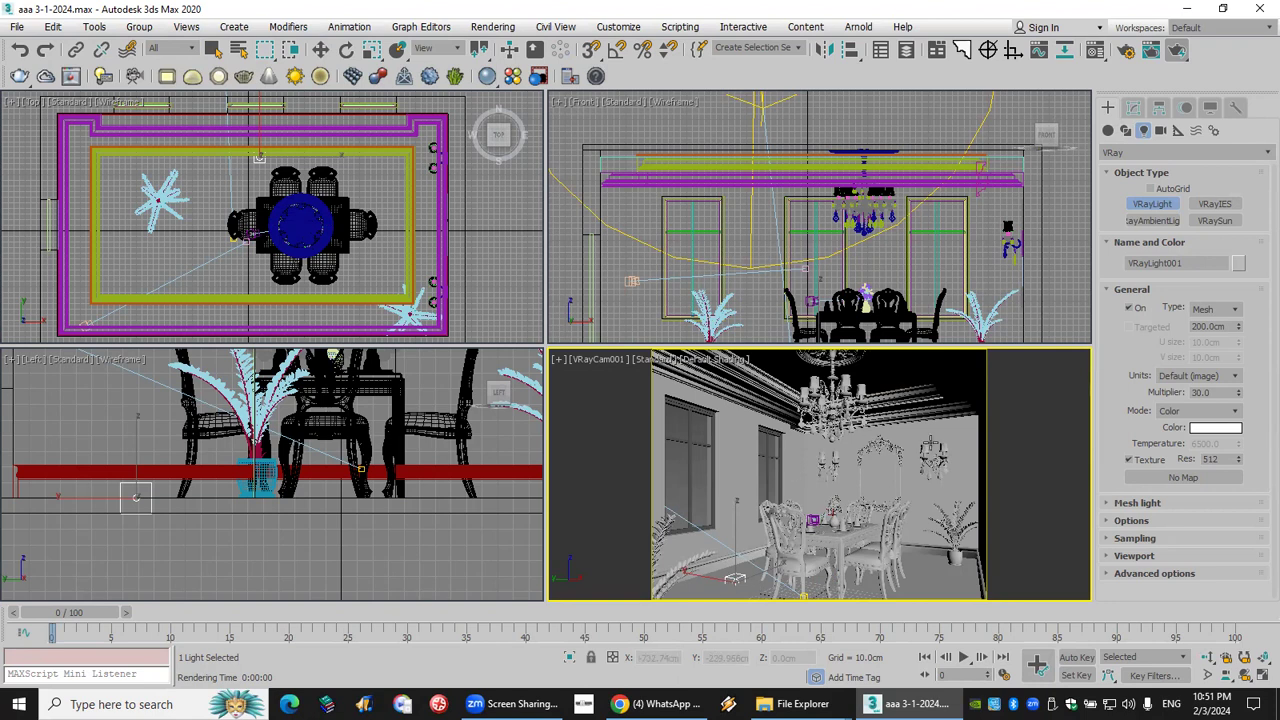
{"action": "left_click", "coordinate": [1158, 505]}
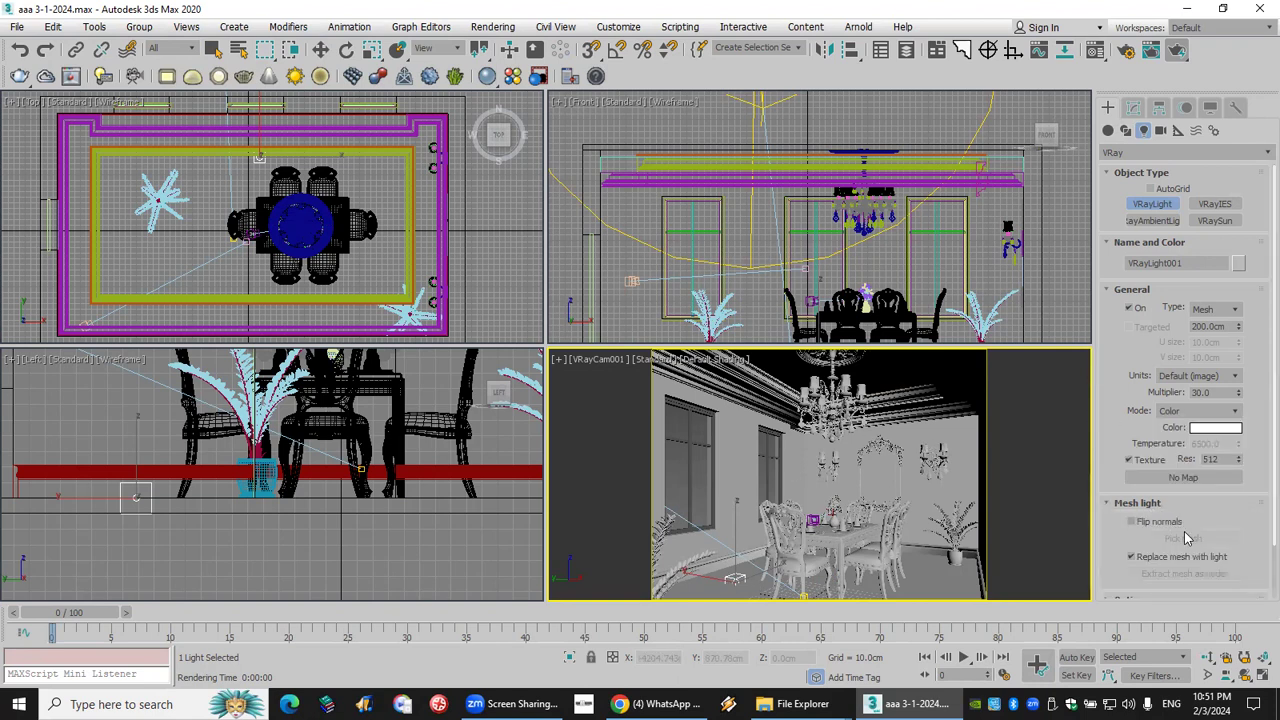
{"action": "left_click", "coordinate": [1135, 108]}
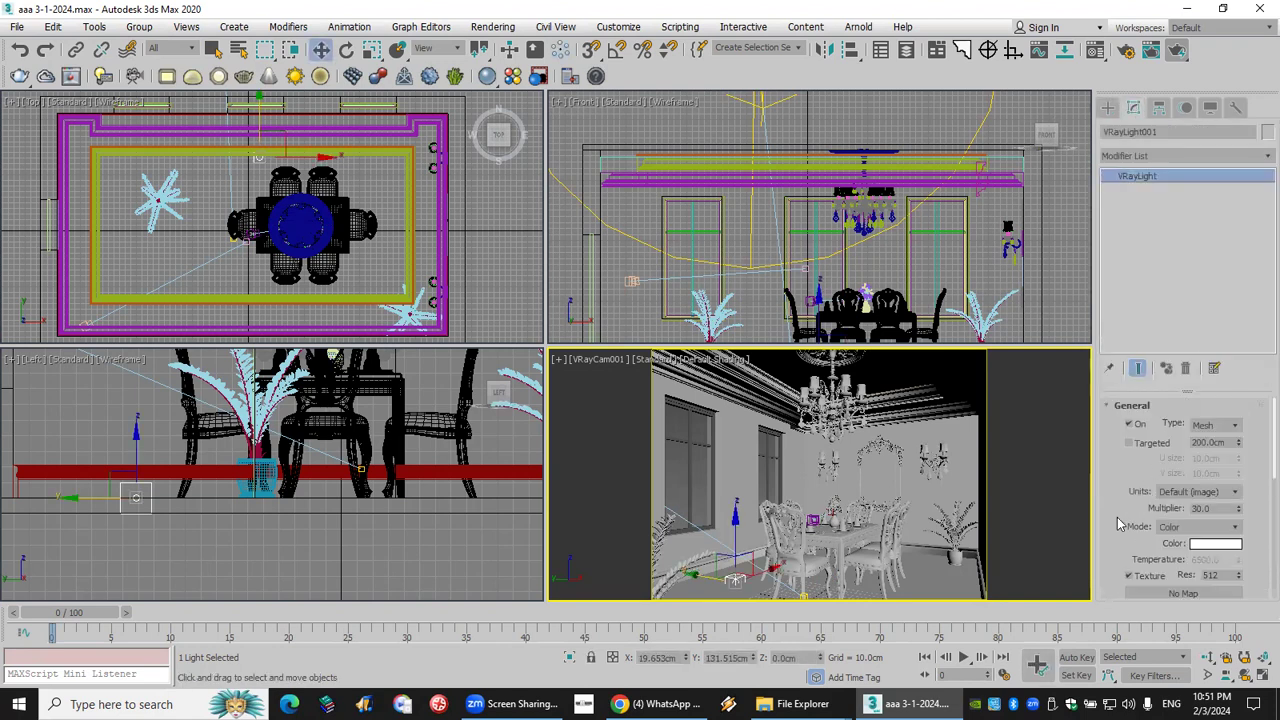
{"action": "scroll", "coordinate": [1146, 497], "scroll_direction": "down", "scroll_amount": 3}
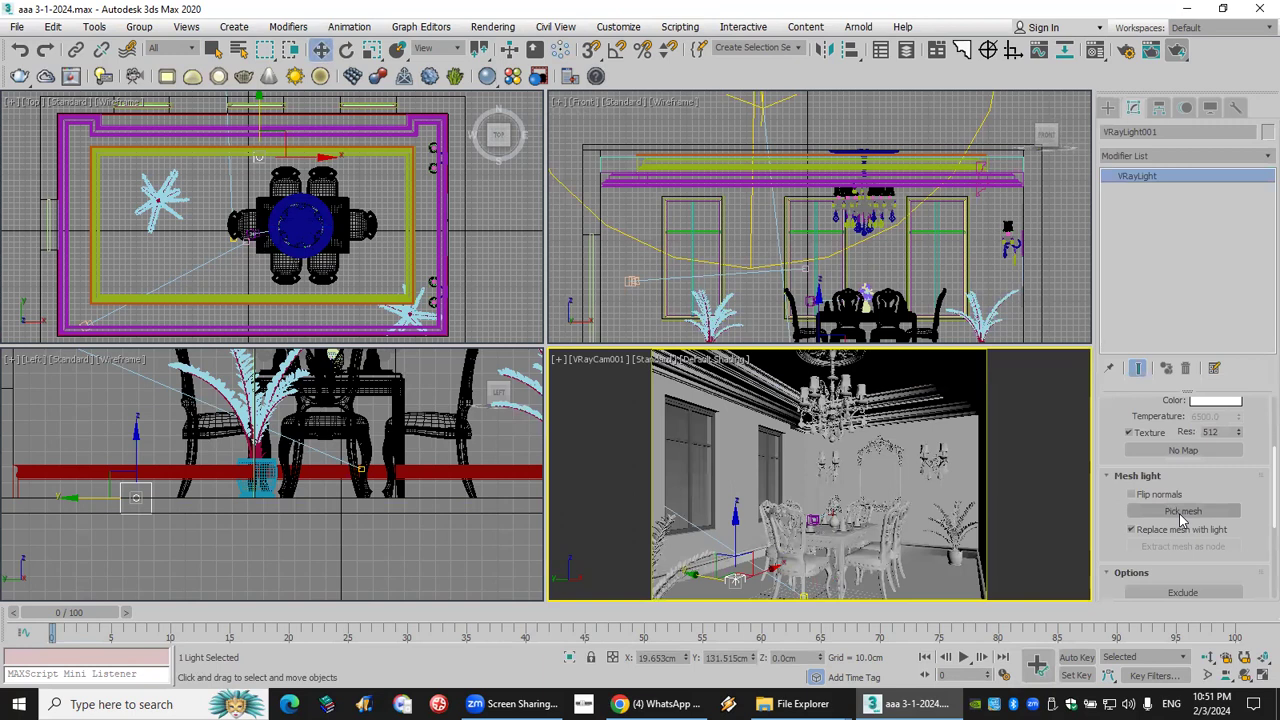
{"action": "left_click", "coordinate": [1183, 511]}
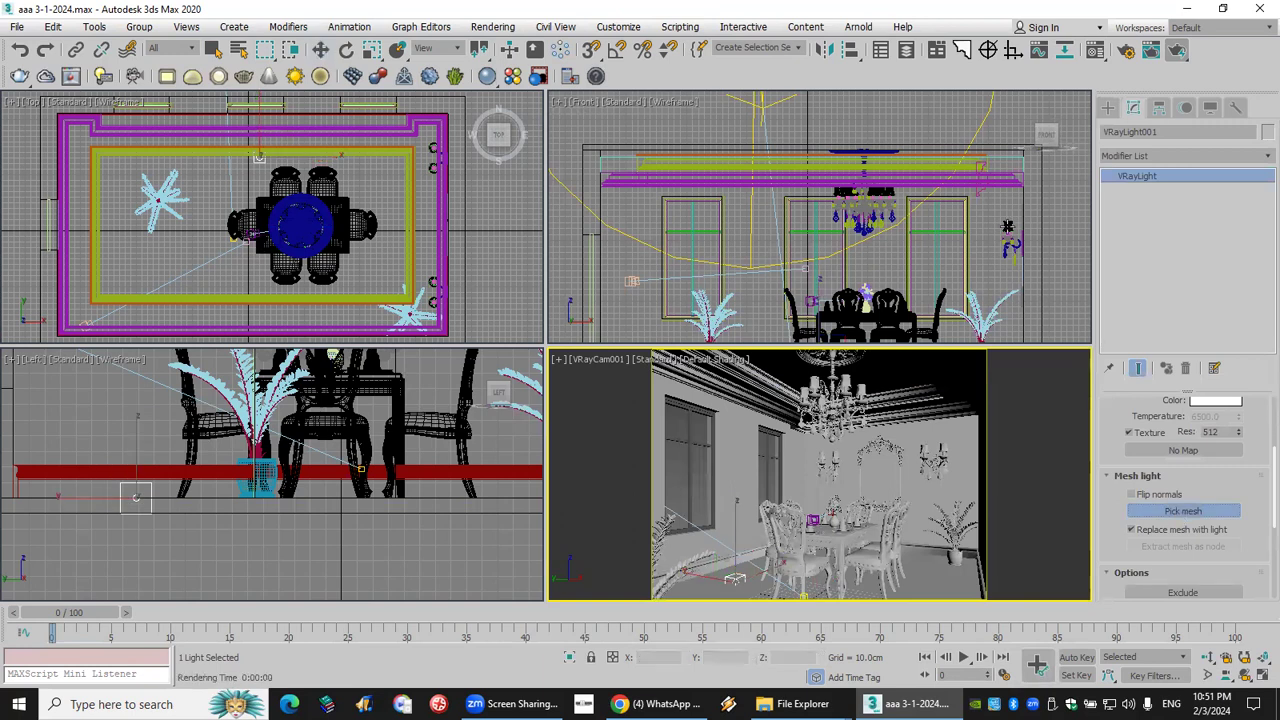
{"action": "scroll", "coordinate": [993, 168], "scroll_direction": "up", "scroll_amount": 4}
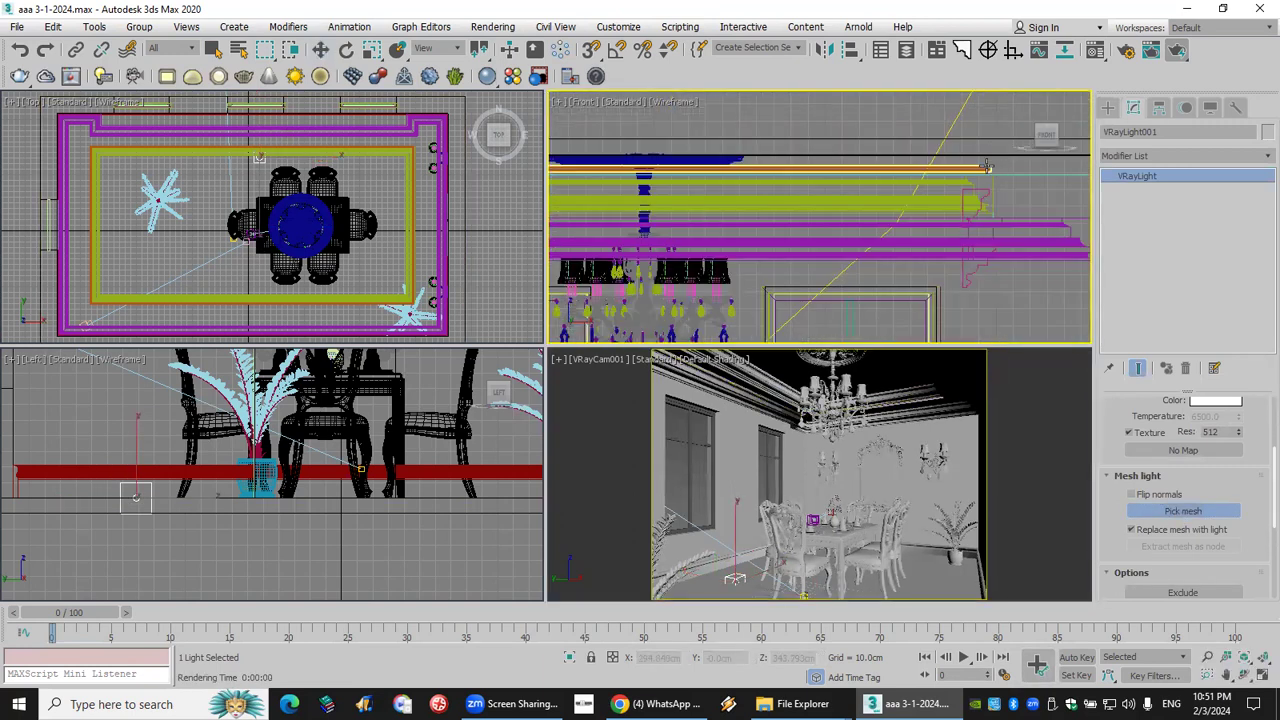
{"action": "left_click", "coordinate": [993, 168]}
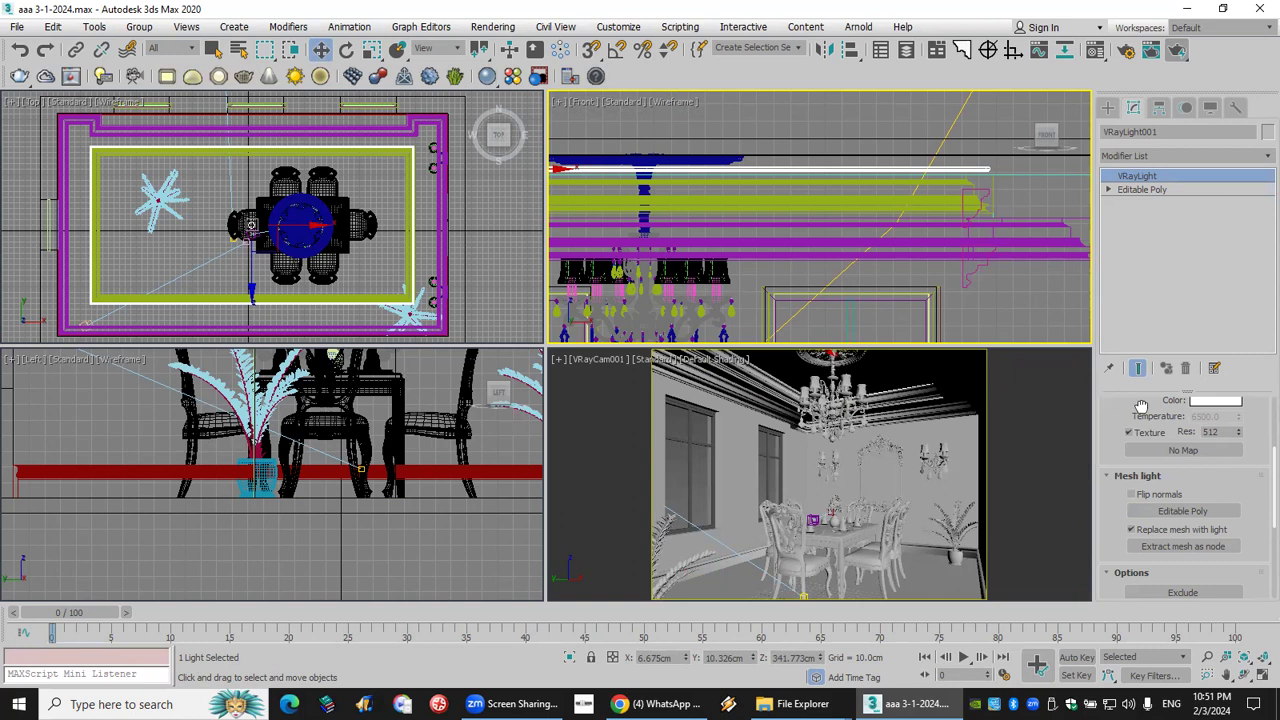
Give VRayLight001 multiplier 200 and Temperature colour mode at 3000 K.
{"action": "scroll", "coordinate": [1198, 450], "scroll_direction": "up", "scroll_amount": 3}
{"action": "double_click", "coordinate": [1218, 473]}
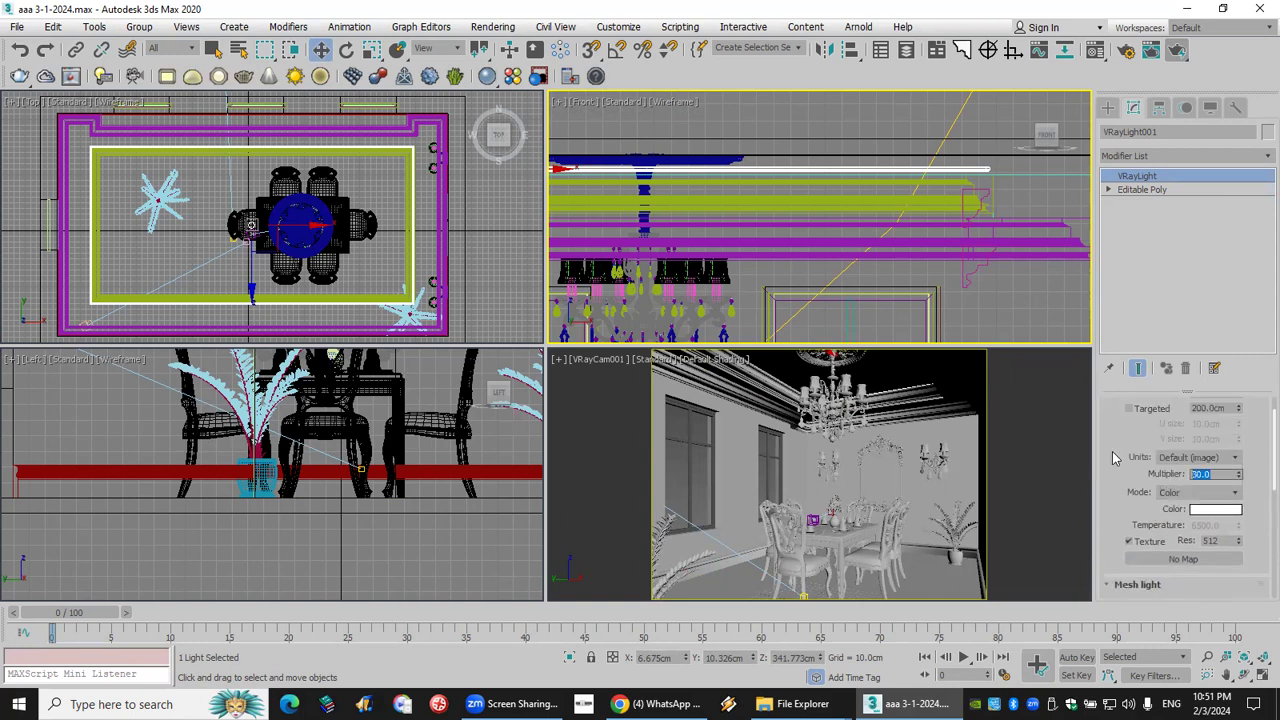
{"action": "type", "text": "20"}
{"action": "left_click", "coordinate": [1208, 492]}
{"action": "left_click", "coordinate": [1215, 518]}
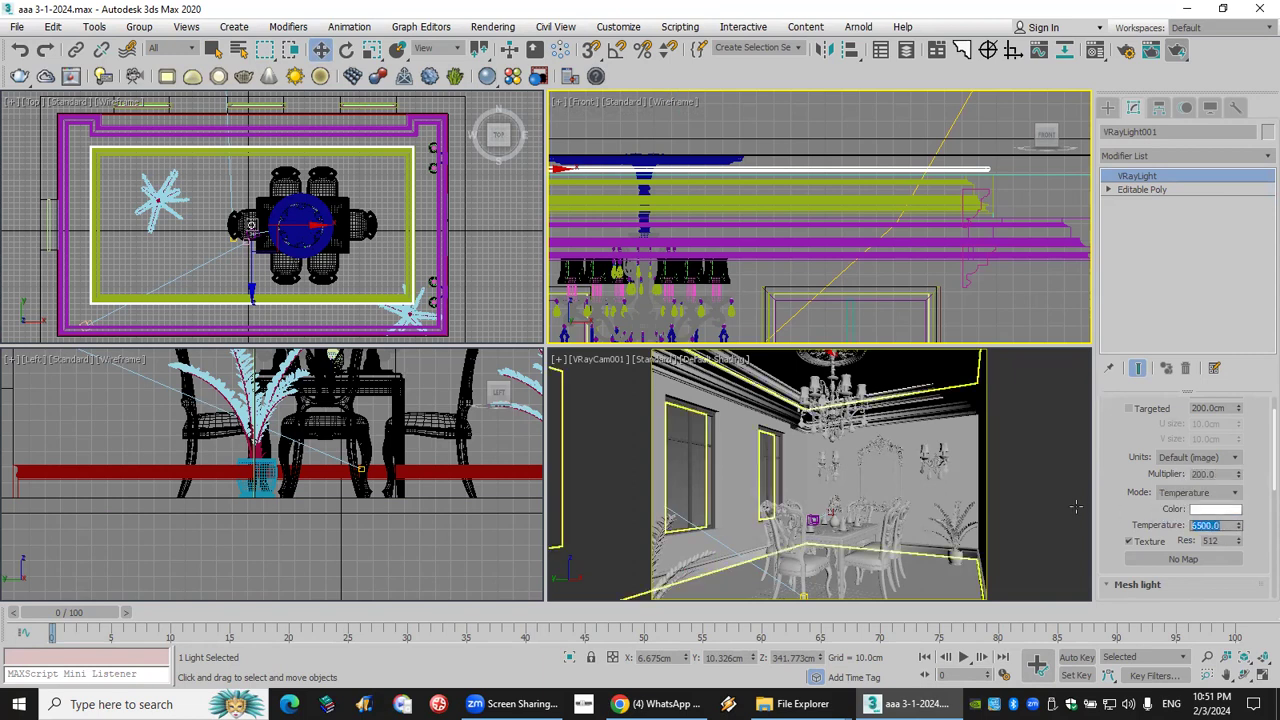
{"action": "type", "text": "2"}
{"action": "key", "text": "BackSpace"}
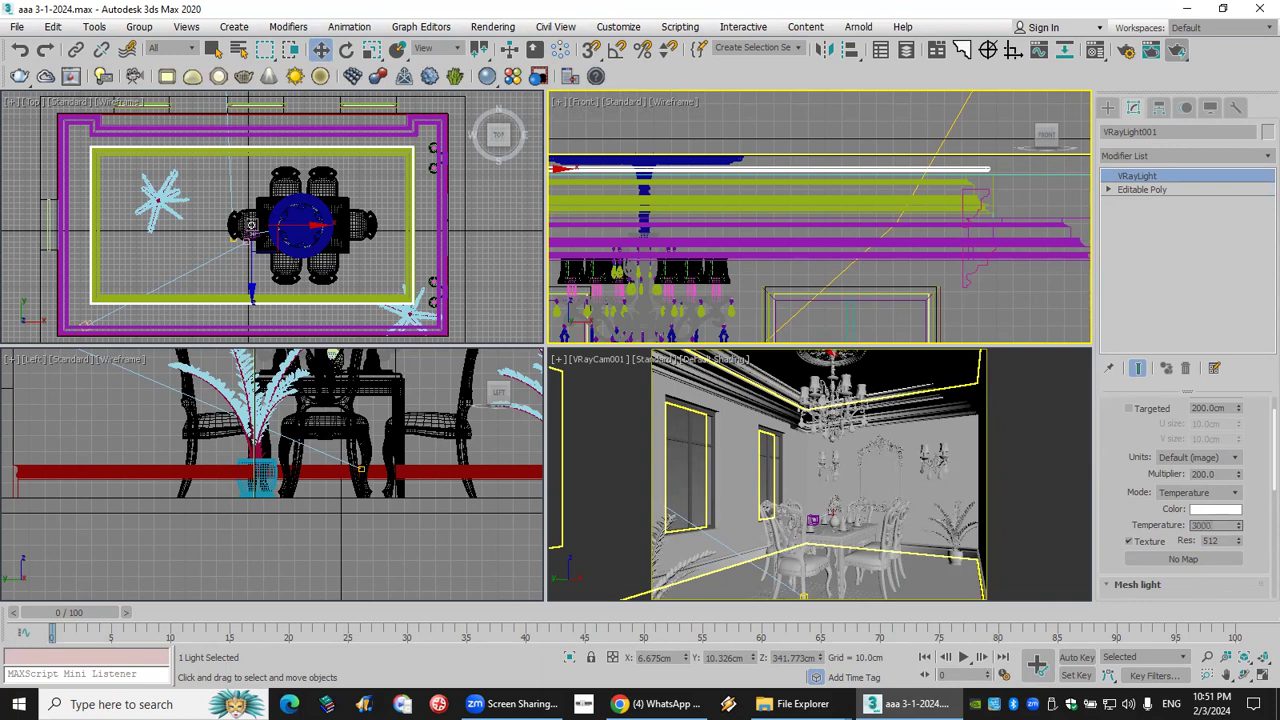
{"action": "type", "text": "3000"}
{"action": "key", "text": "Return"}
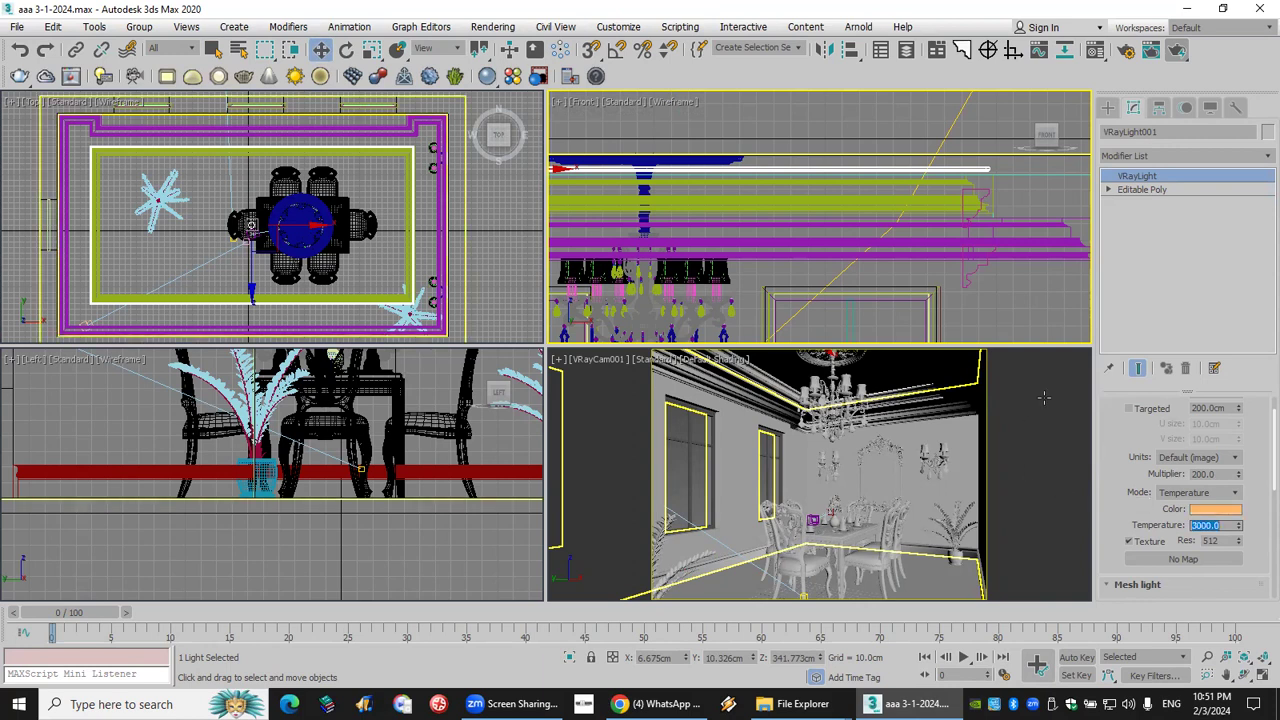
{"action": "left_click", "coordinate": [1043, 397]}
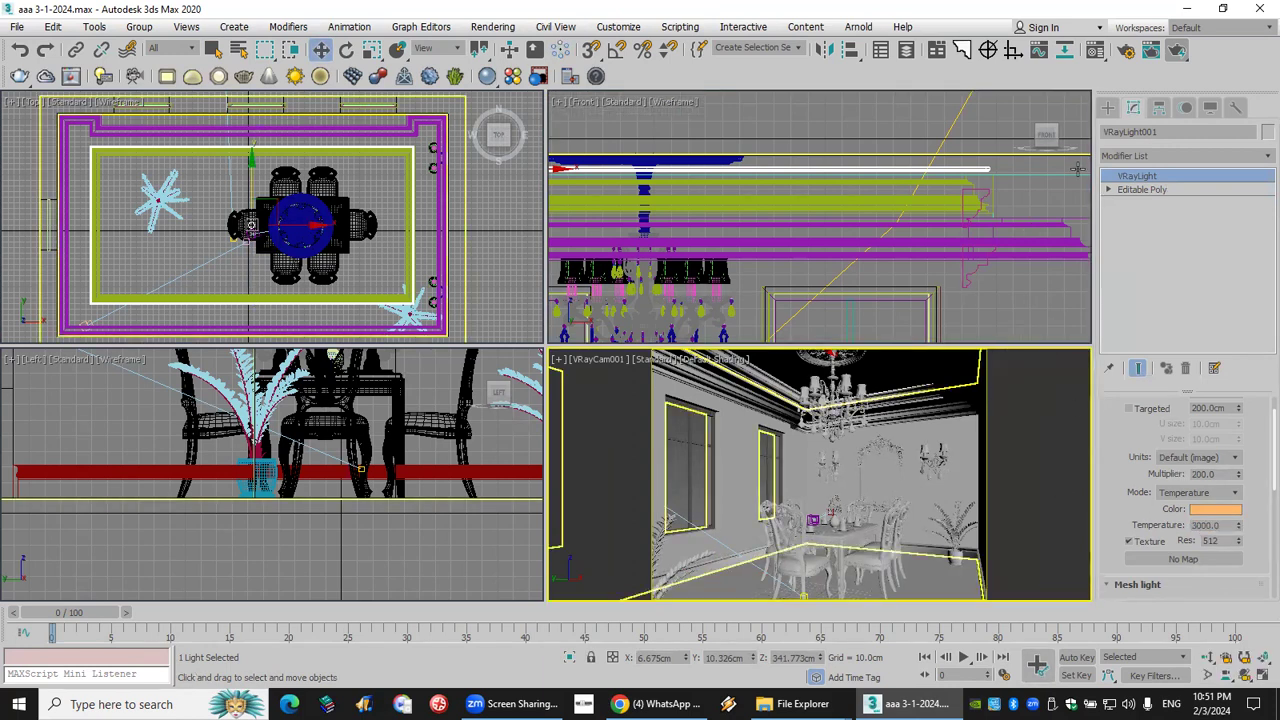
Start a test render of the camera view, then cancel it.
{"action": "left_click", "coordinate": [1176, 50]}
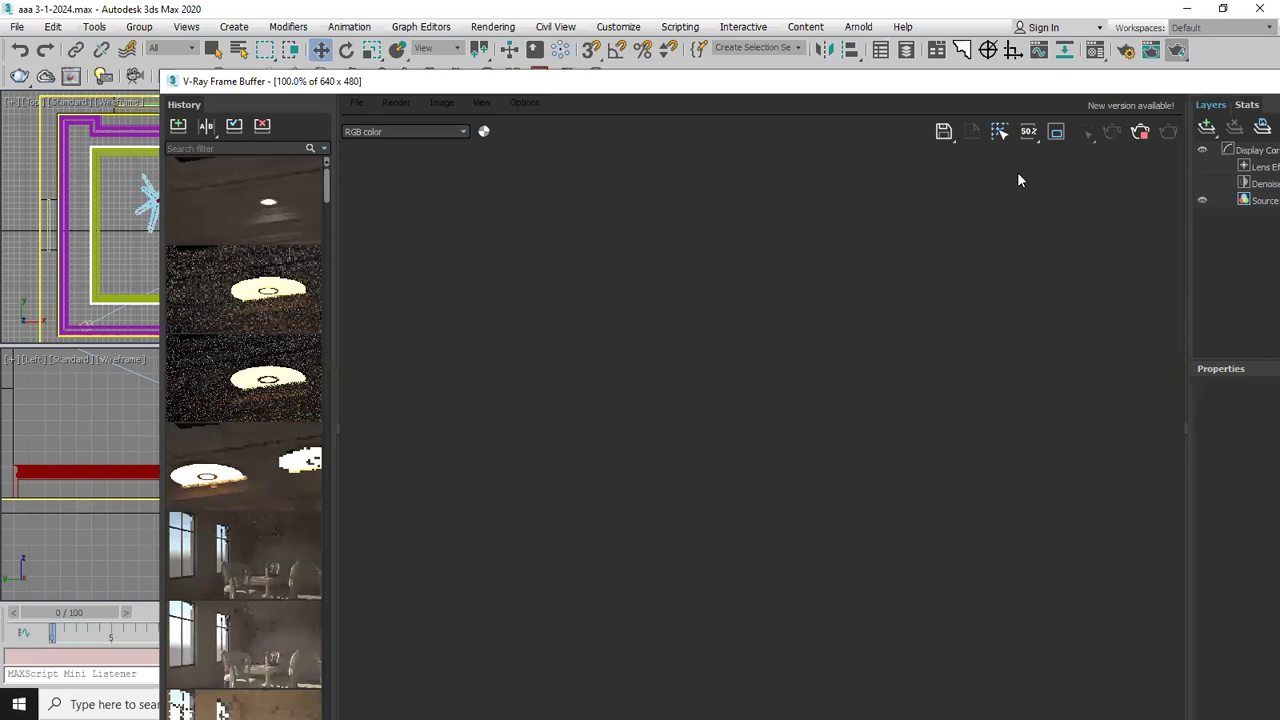
{"action": "double_click", "coordinate": [1001, 74]}
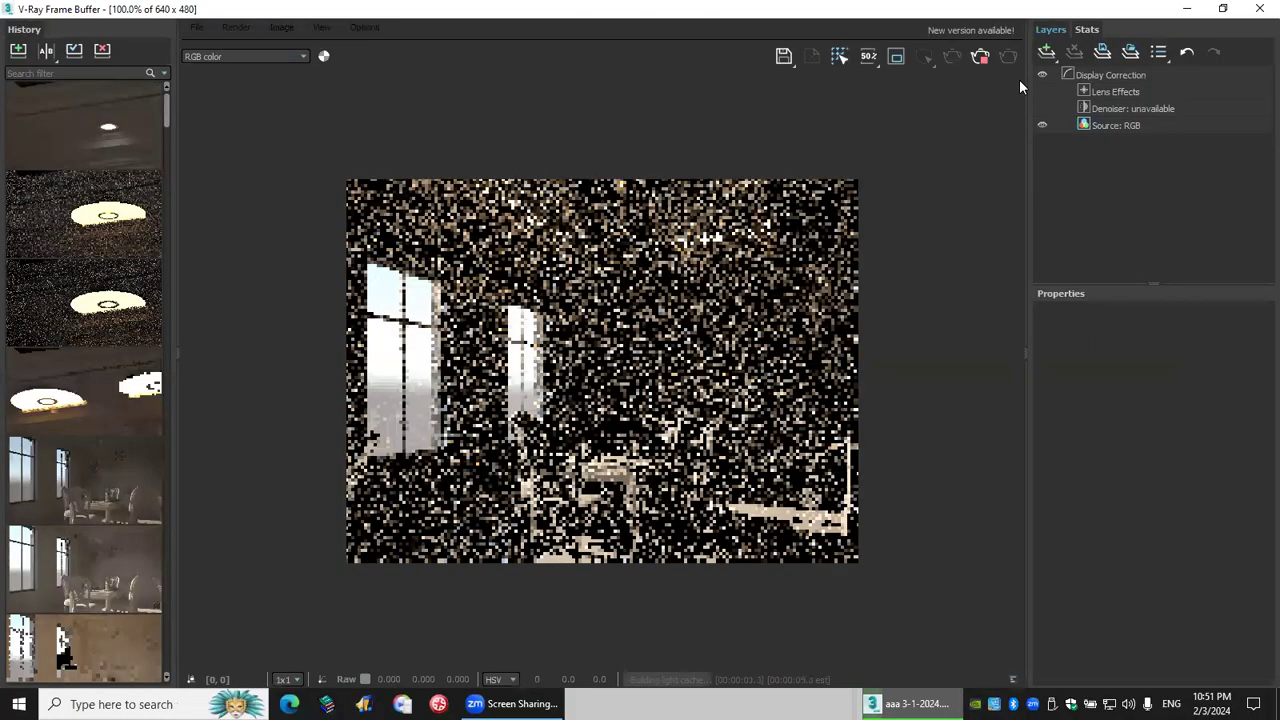
{"action": "left_click", "coordinate": [1259, 9]}
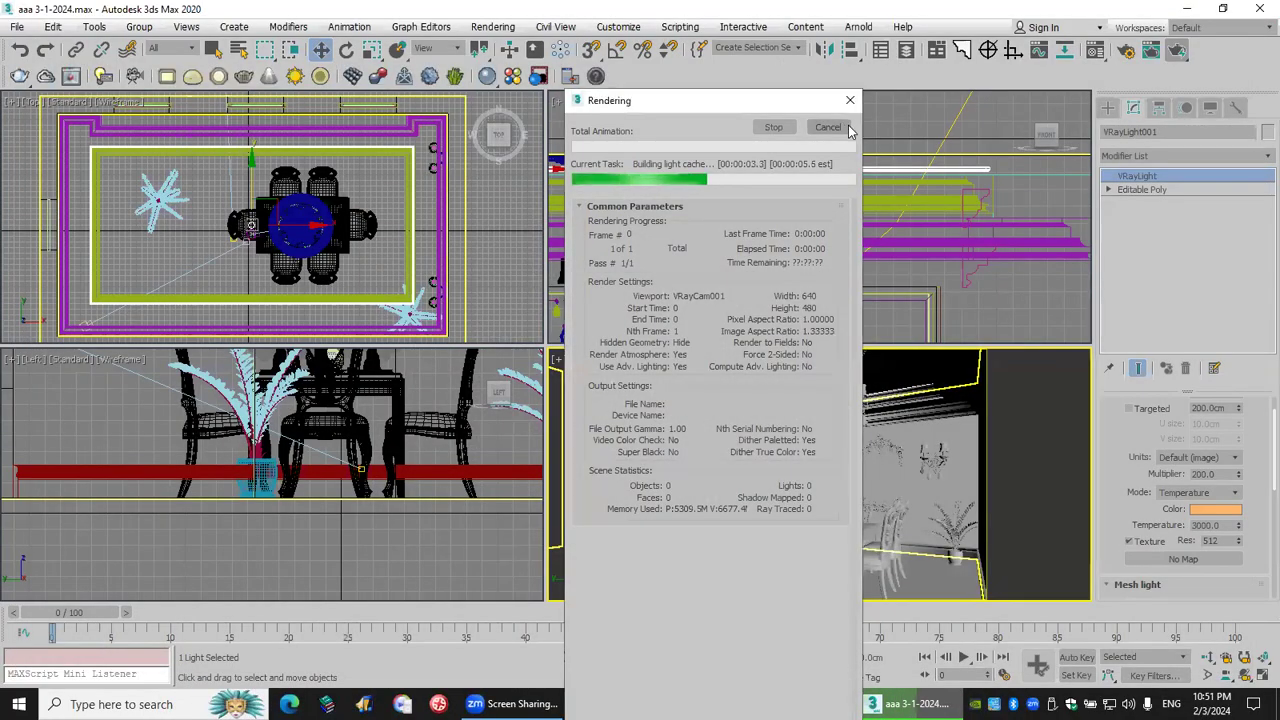
{"action": "left_click", "coordinate": [850, 100]}
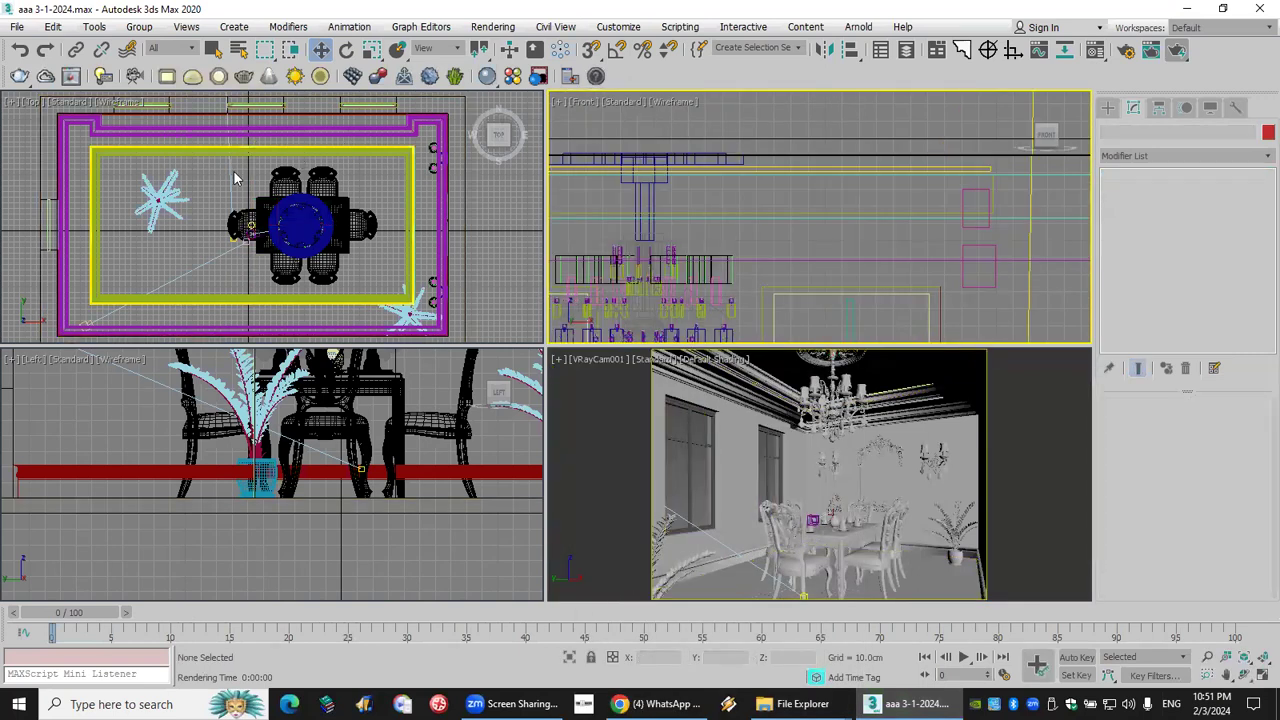
Select VRaySun001 in the Top view to show its Sun Parameters, intensity 0.2.
{"action": "scroll", "coordinate": [235, 167], "scroll_direction": "down", "scroll_amount": 3}
{"action": "scroll", "coordinate": [235, 167], "scroll_direction": "down", "scroll_amount": 4}
{"action": "left_click", "coordinate": [245, 120]}
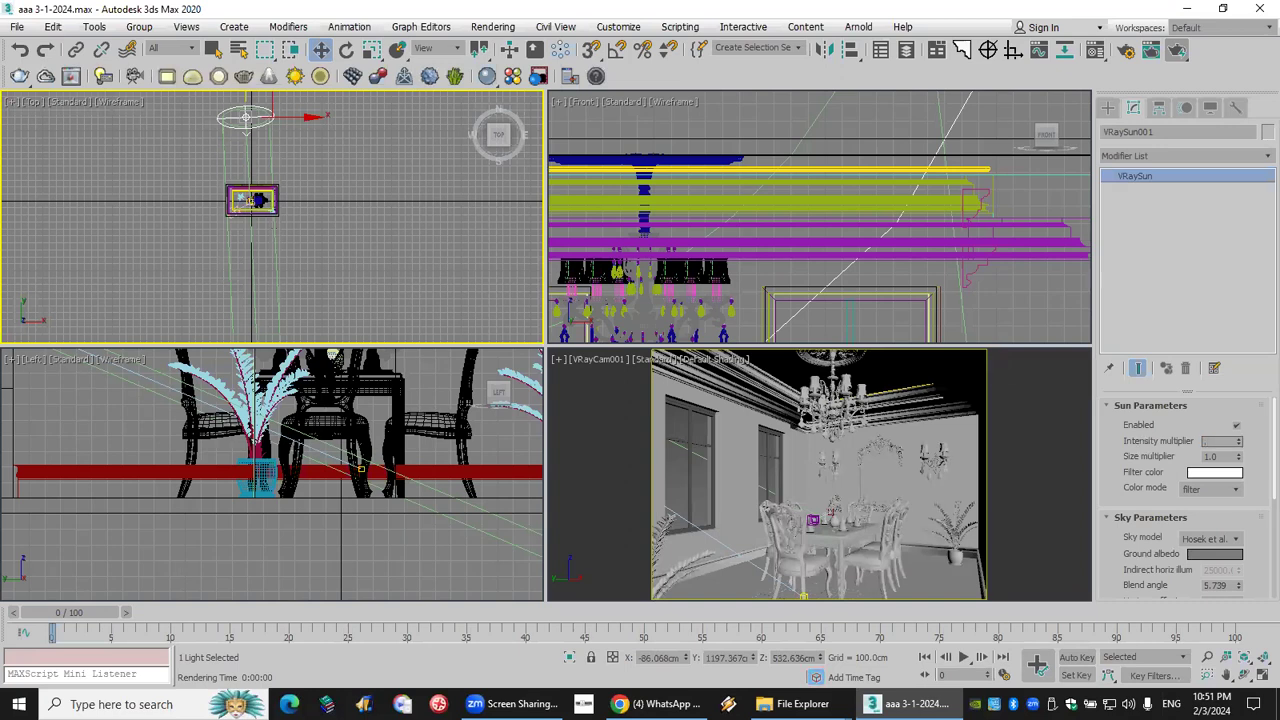
Activate the VRayCam001 viewport and render it to the V-Ray Frame Buffer.
{"action": "right_click", "coordinate": [964, 416]}
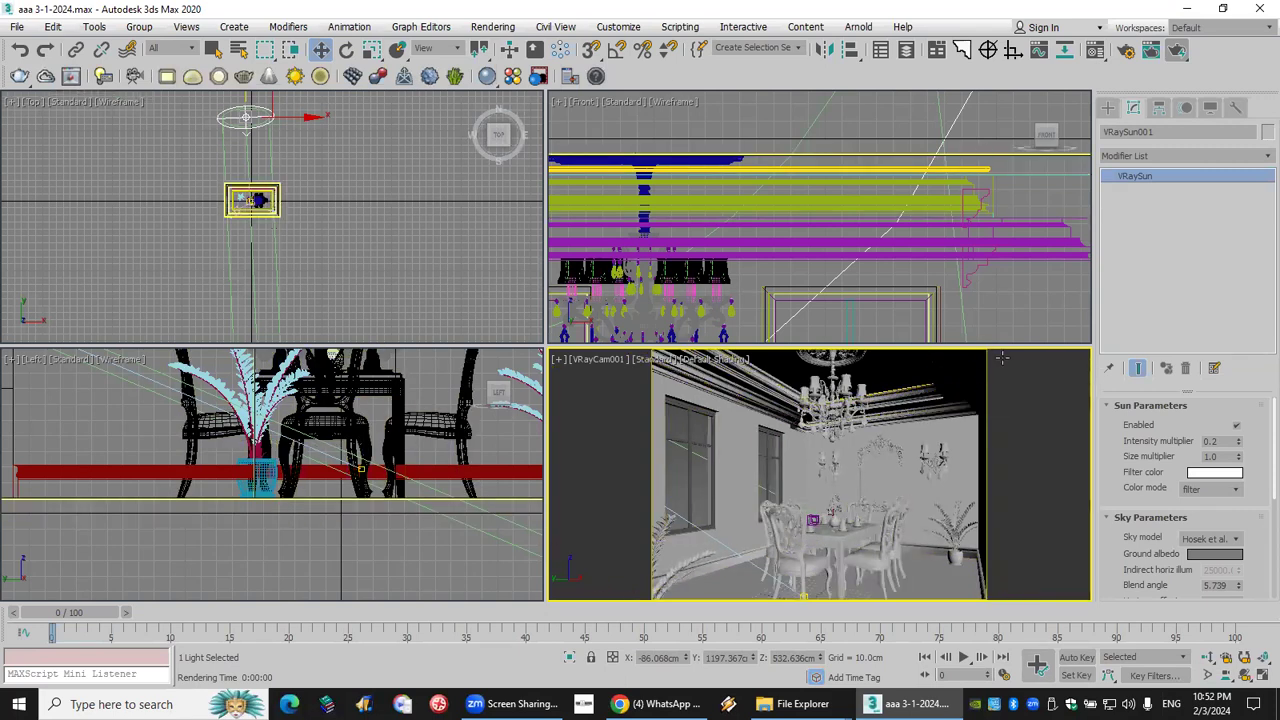
{"action": "left_click", "coordinate": [1151, 50]}
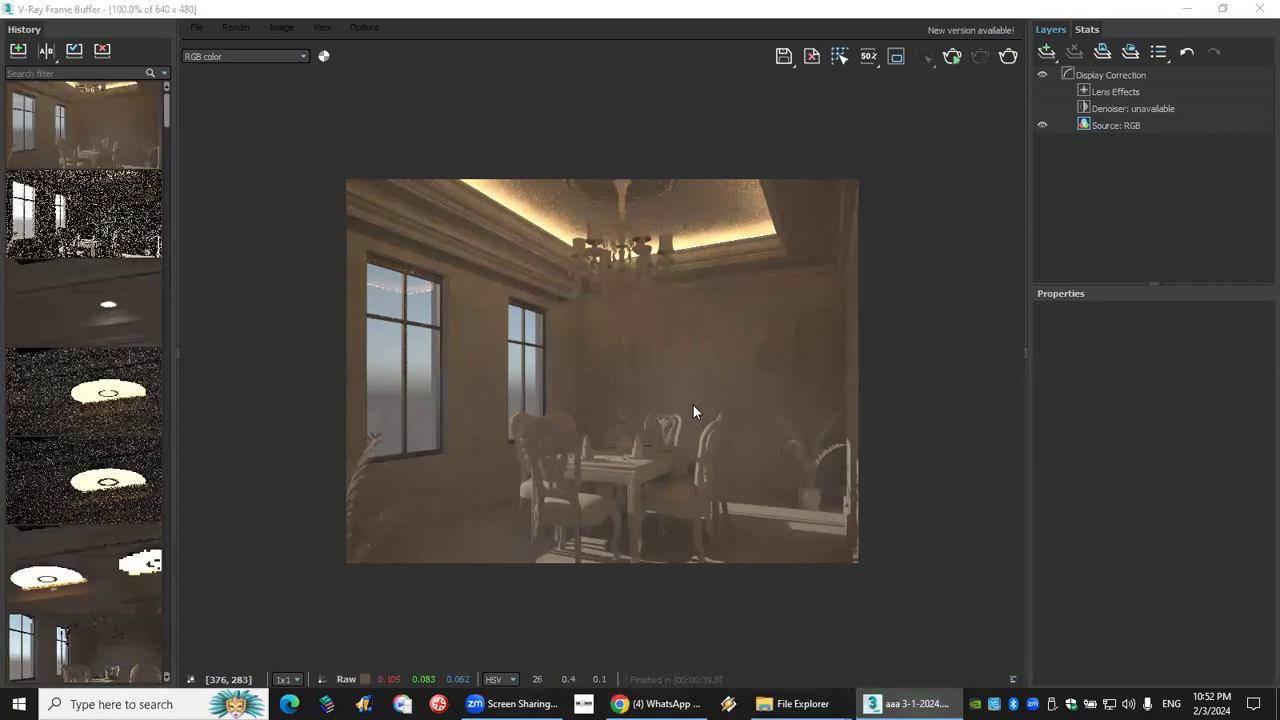
Close the frame buffer and lower VRayLight001's multiplier from 200 to 75.
{"action": "left_click", "coordinate": [1257, 14]}
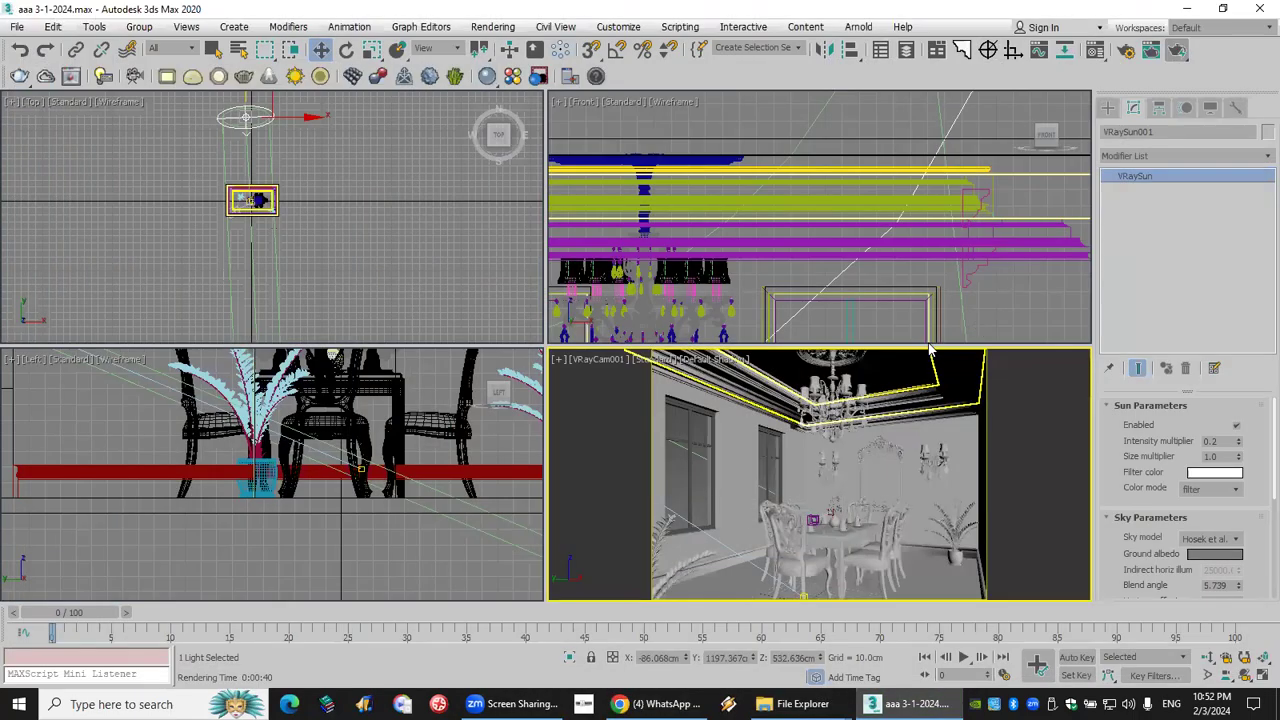
{"action": "left_click", "coordinate": [916, 167]}
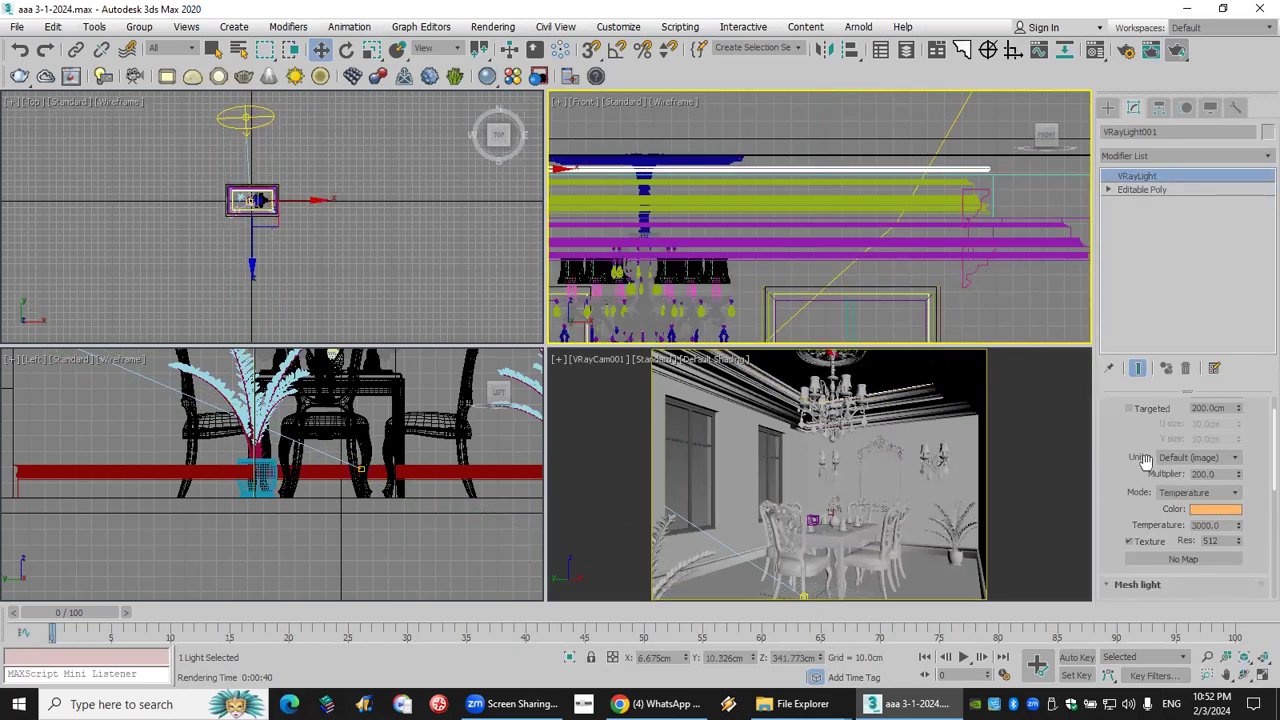
{"action": "scroll", "coordinate": [1133, 435], "scroll_direction": "up", "scroll_amount": 2}
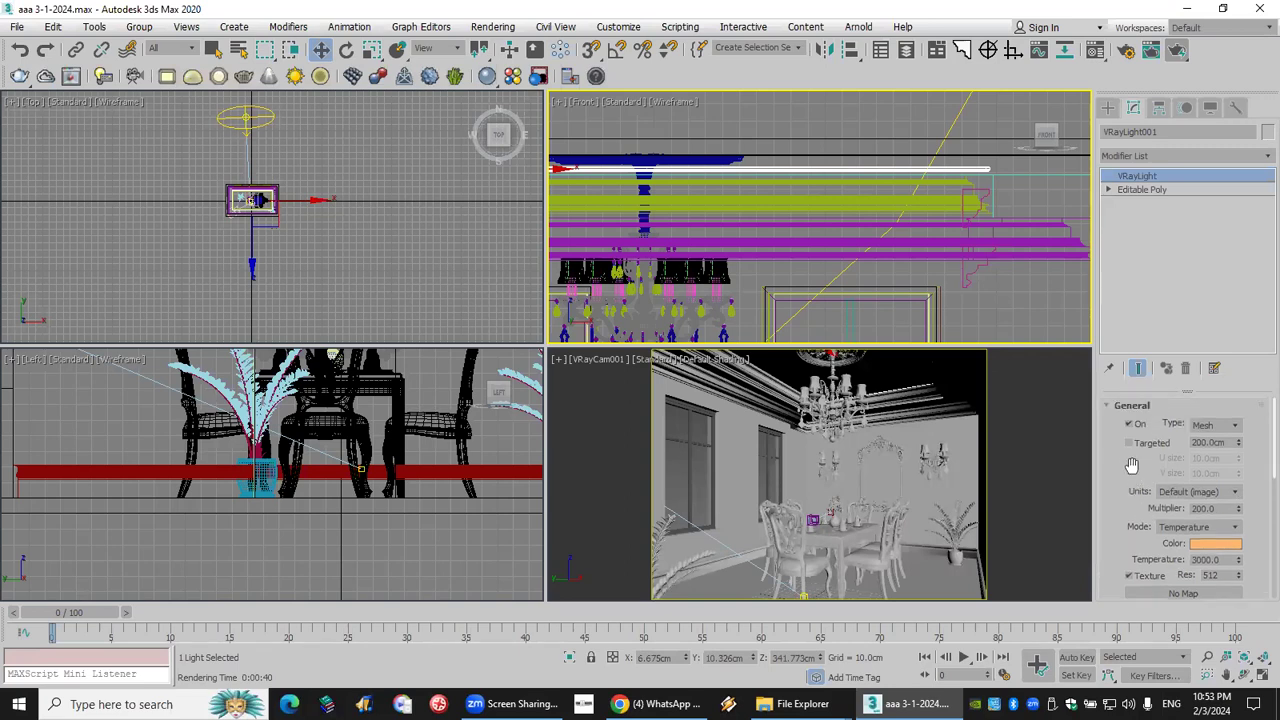
{"action": "scroll", "coordinate": [1128, 458], "scroll_direction": "down", "scroll_amount": 1}
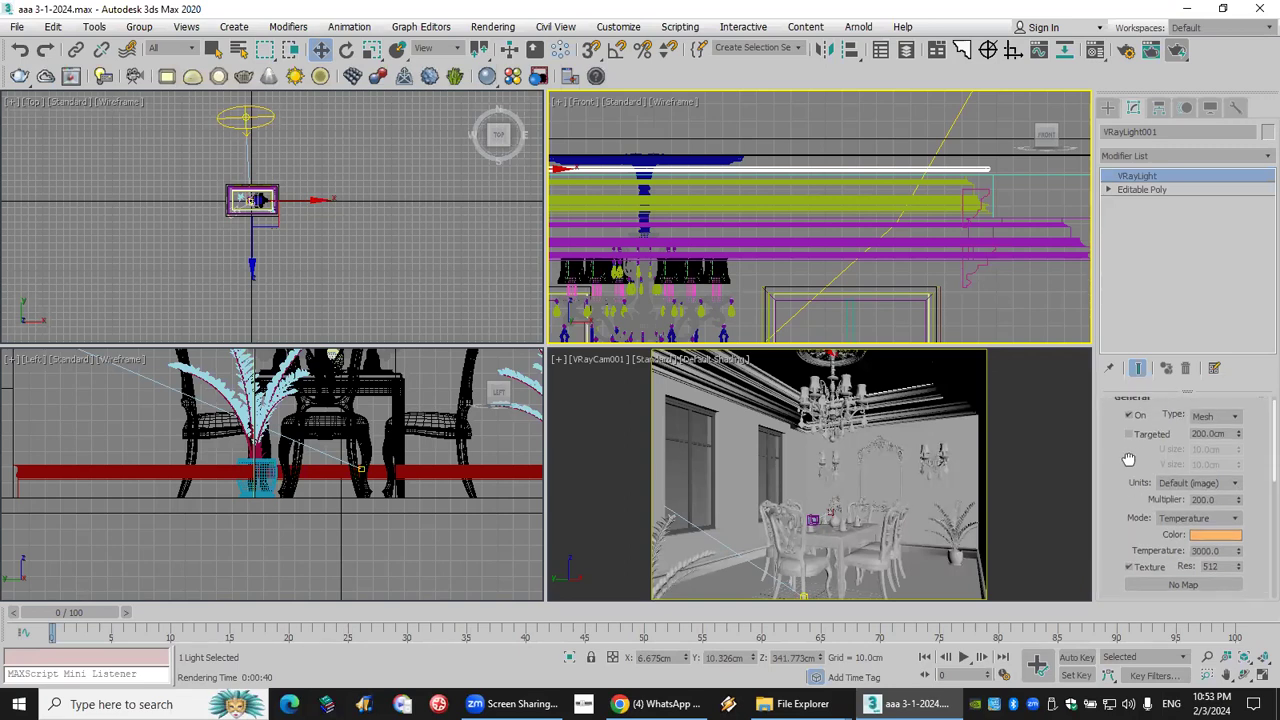
{"action": "double_click", "coordinate": [1226, 499]}
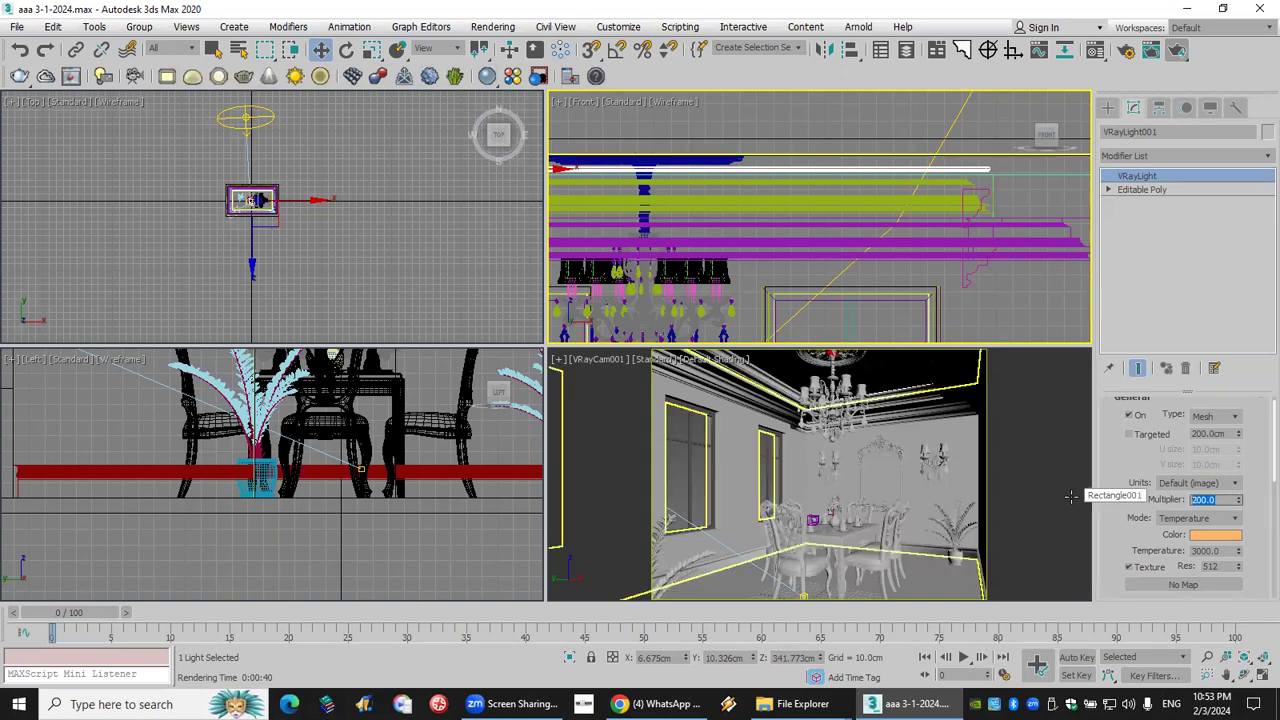
{"action": "type", "text": "75"}
{"action": "key", "text": "Return"}
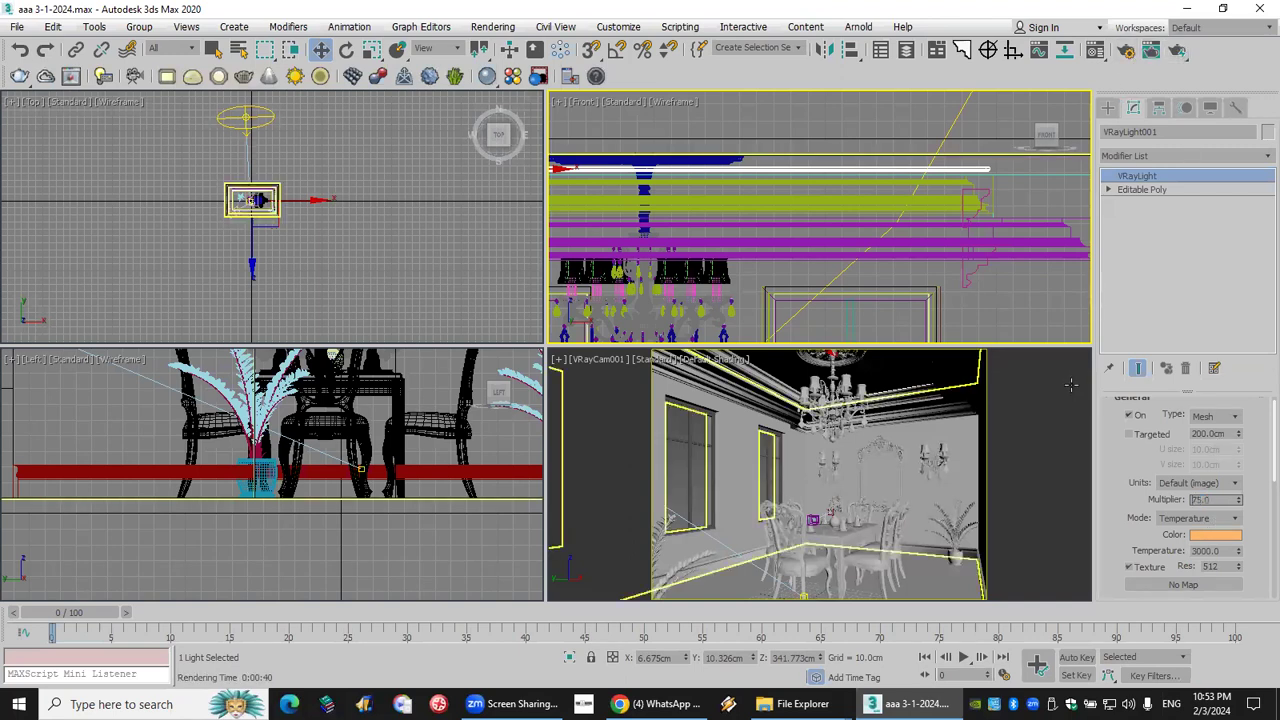
Start another test render of the camera view and cancel it.
{"action": "left_click", "coordinate": [1150, 50]}
{"action": "left_click", "coordinate": [1150, 52]}
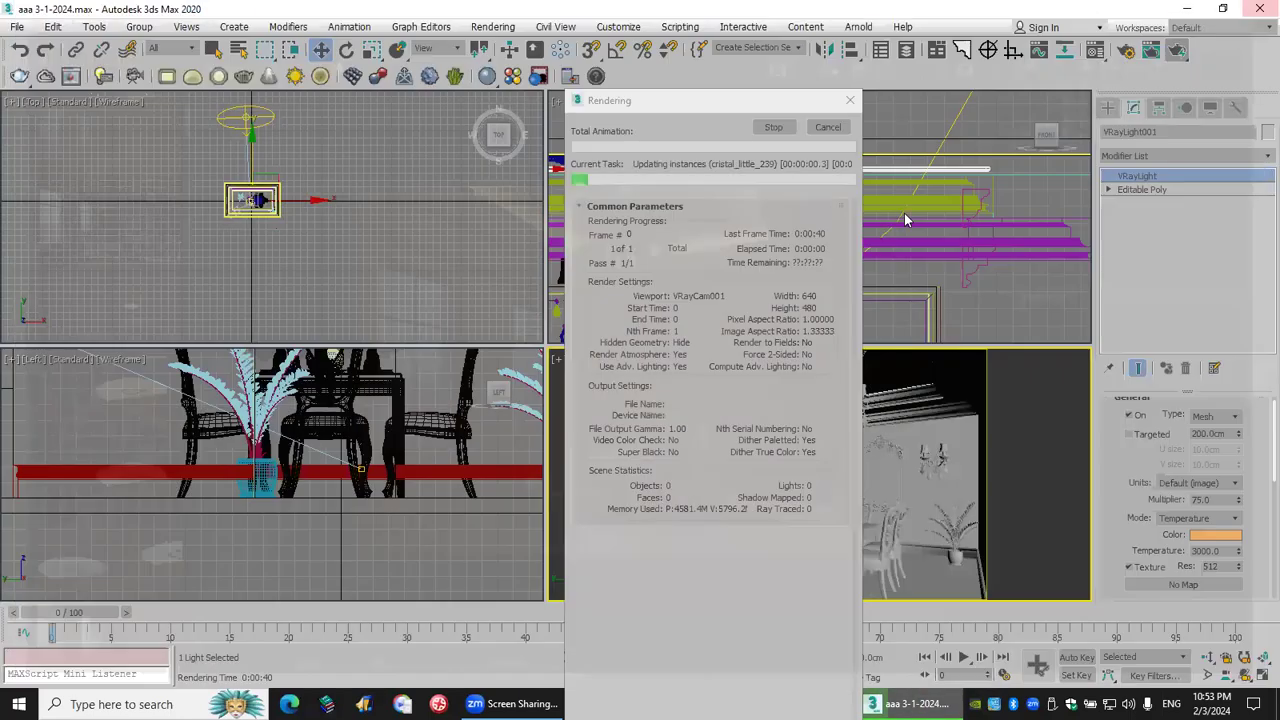
{"action": "left_click", "coordinate": [908, 704]}
{"action": "left_click", "coordinate": [828, 128]}
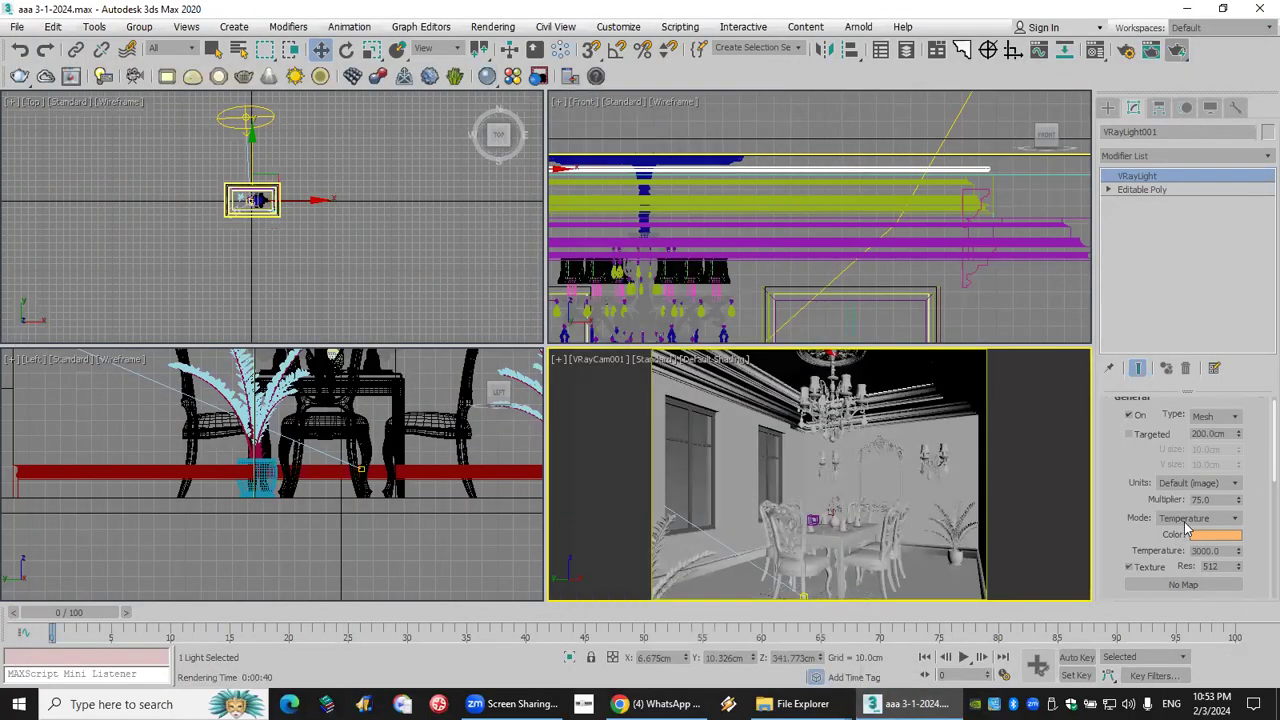
Reselect VRayLight001 and switch its mode from Temperature to Color.
{"action": "left_click", "coordinate": [1000, 315]}
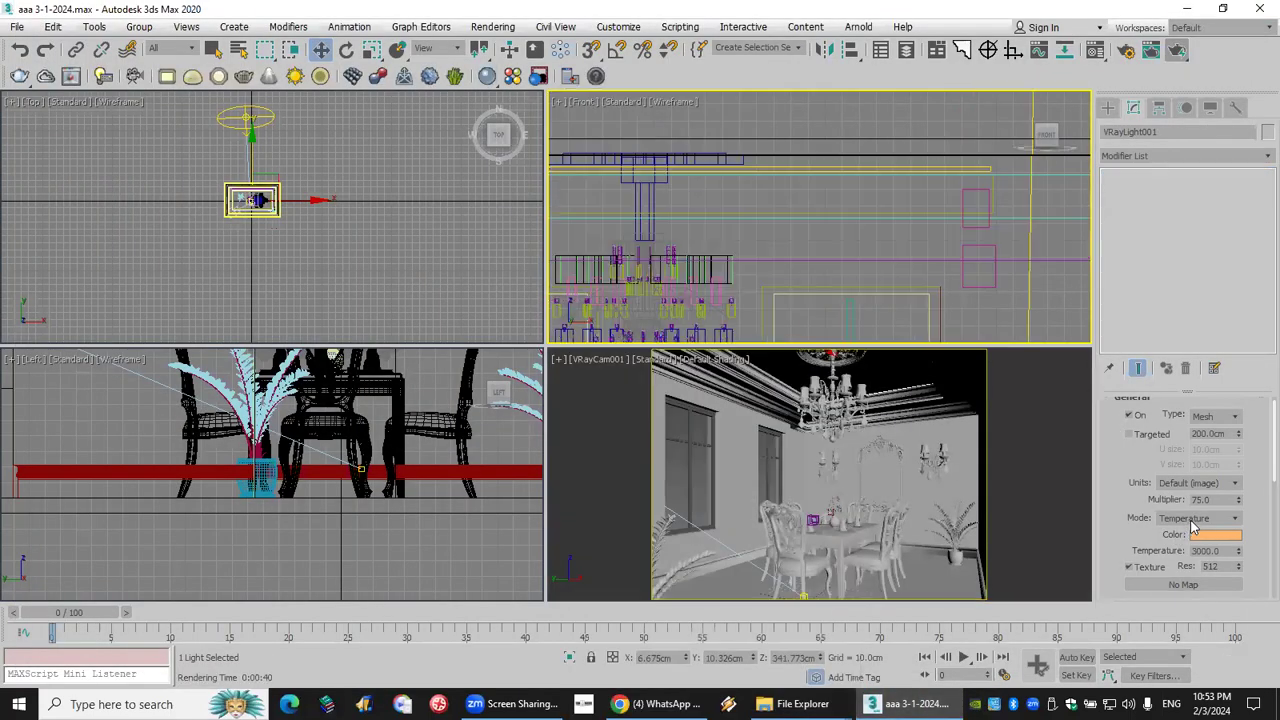
{"action": "left_click", "coordinate": [901, 169]}
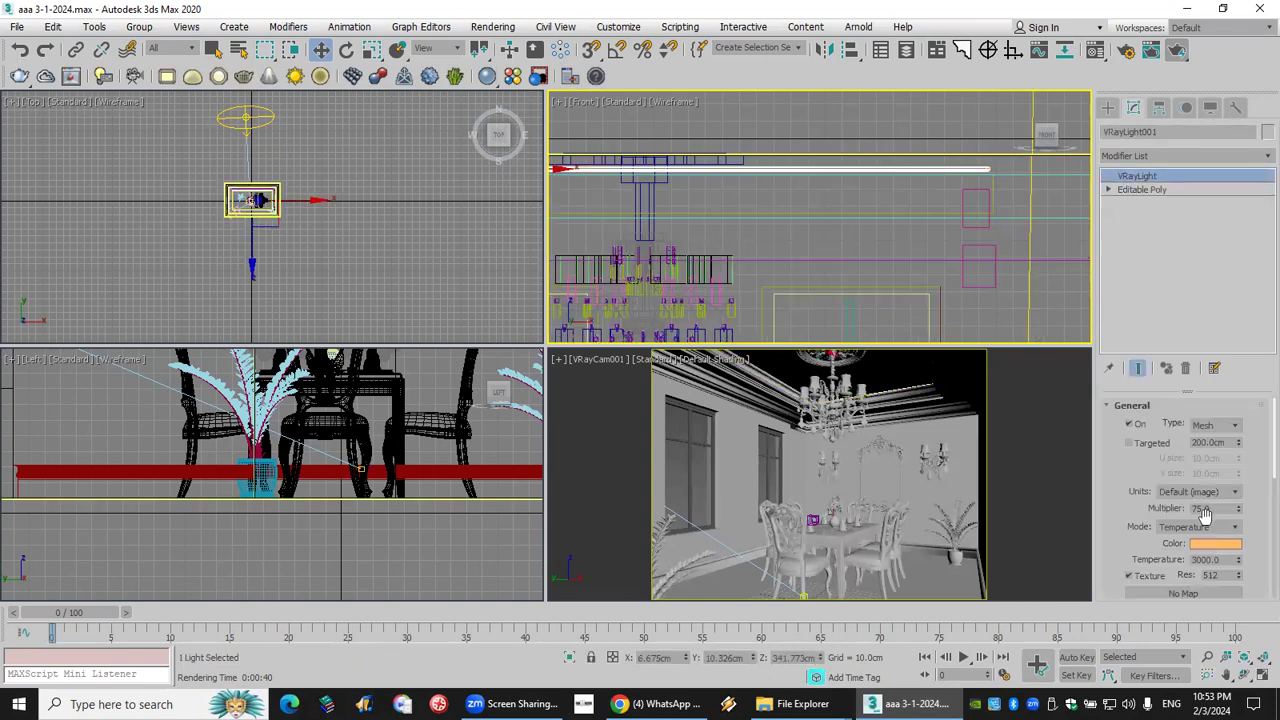
{"action": "left_click", "coordinate": [1225, 530]}
{"action": "left_click", "coordinate": [1200, 542]}
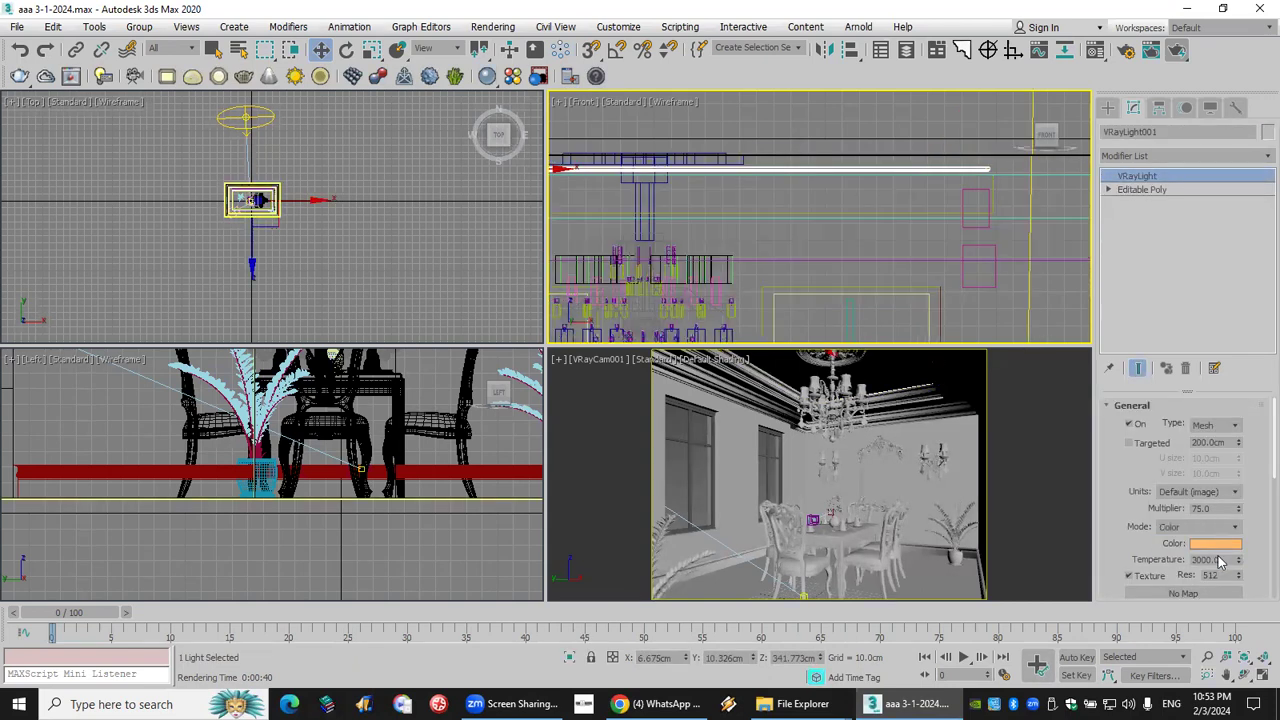
Tint VRayLight001 a pale warm peach colour and re-render the camera view.
{"action": "left_click", "coordinate": [1215, 543]}
{"action": "left_click_drag", "start_coordinate": [472, 168], "coordinate": [467, 190]}
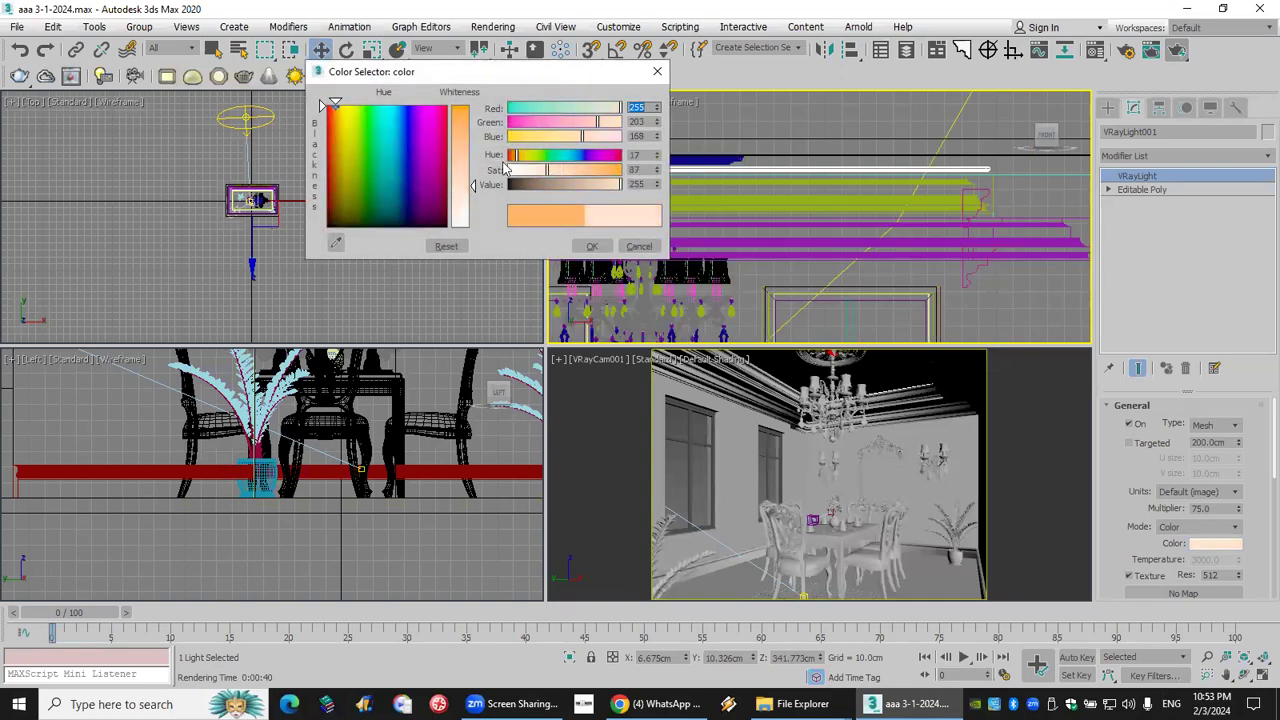
{"action": "left_click_drag", "start_coordinate": [340, 113], "coordinate": [341, 113]}
{"action": "left_click", "coordinate": [460, 166]}
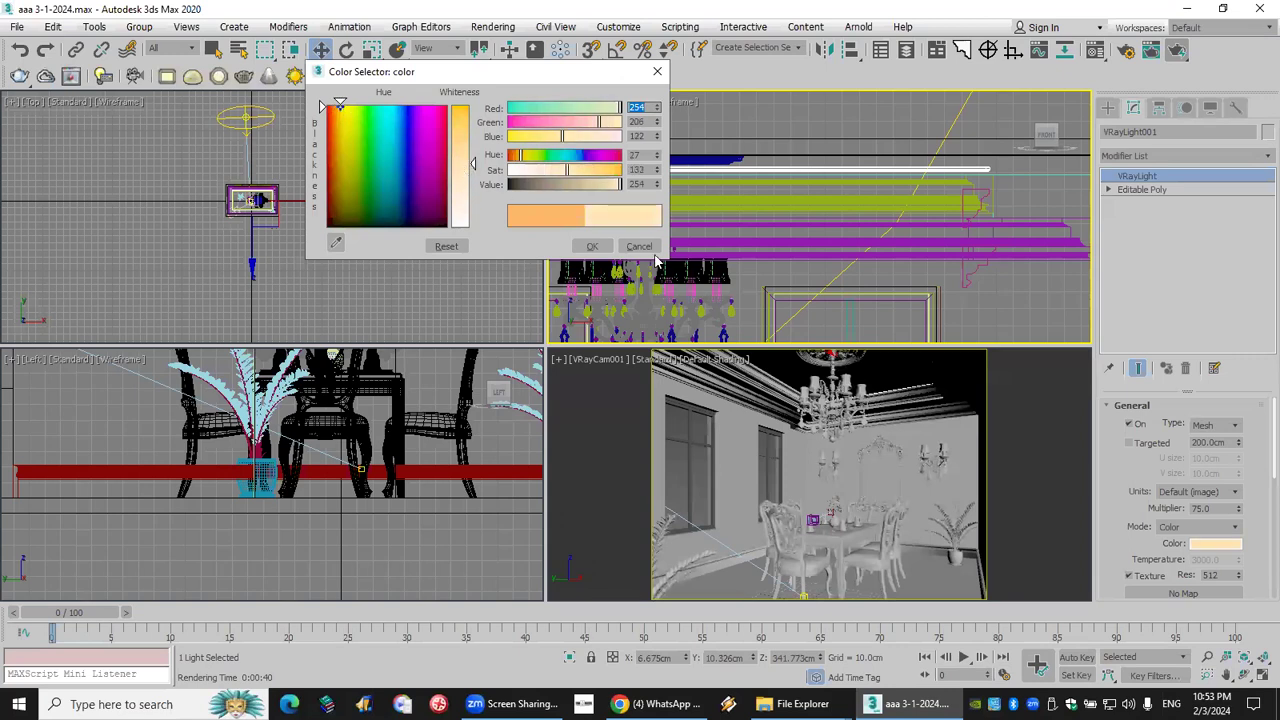
{"action": "left_click", "coordinate": [588, 247]}
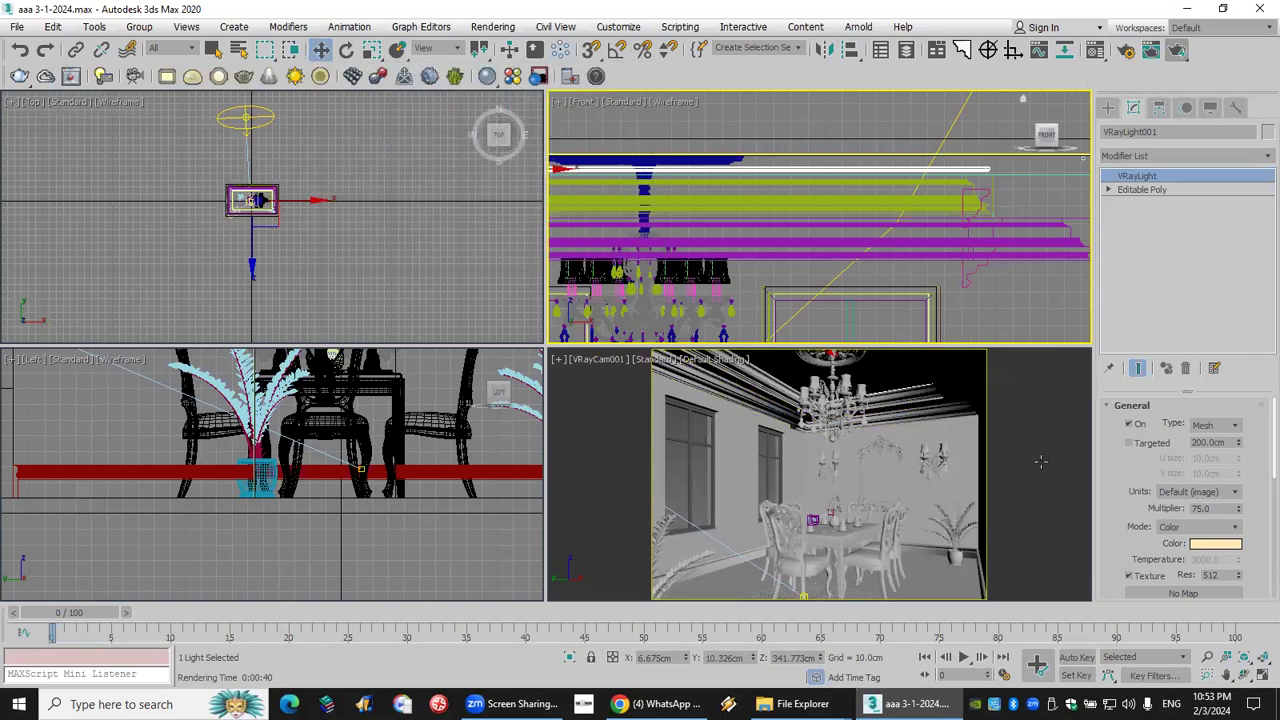
{"action": "left_click", "coordinate": [1177, 55]}
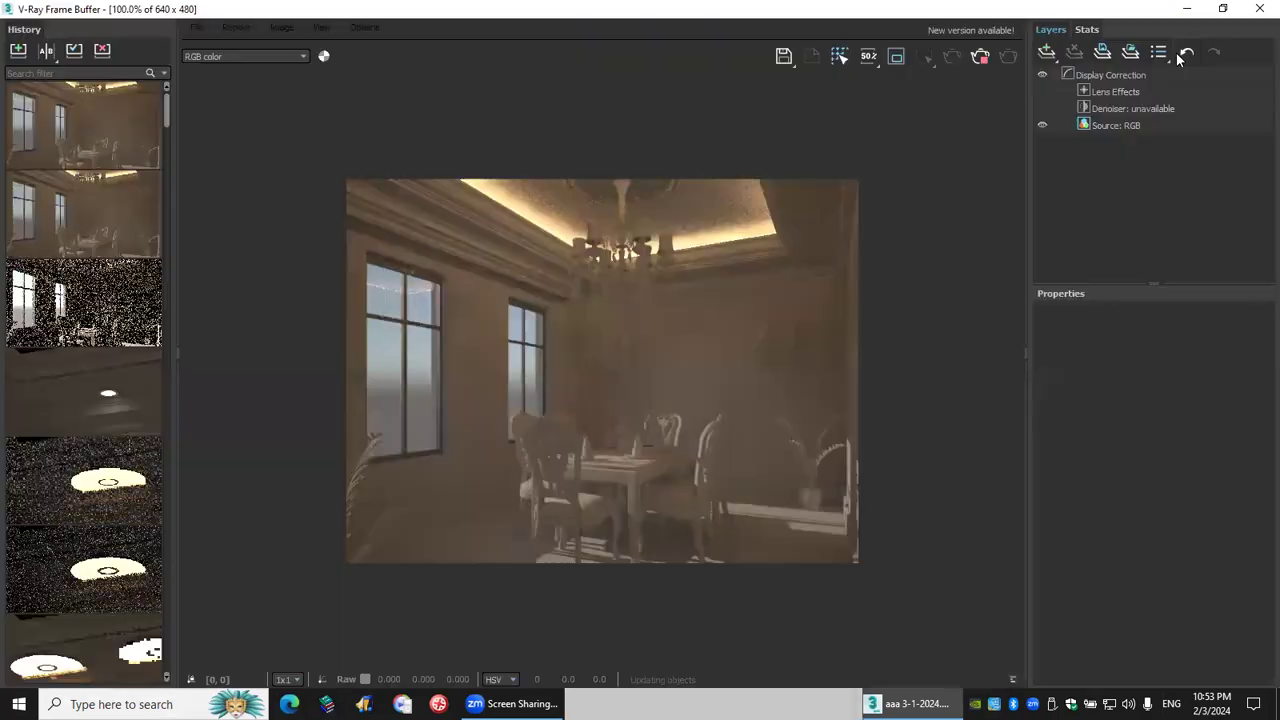
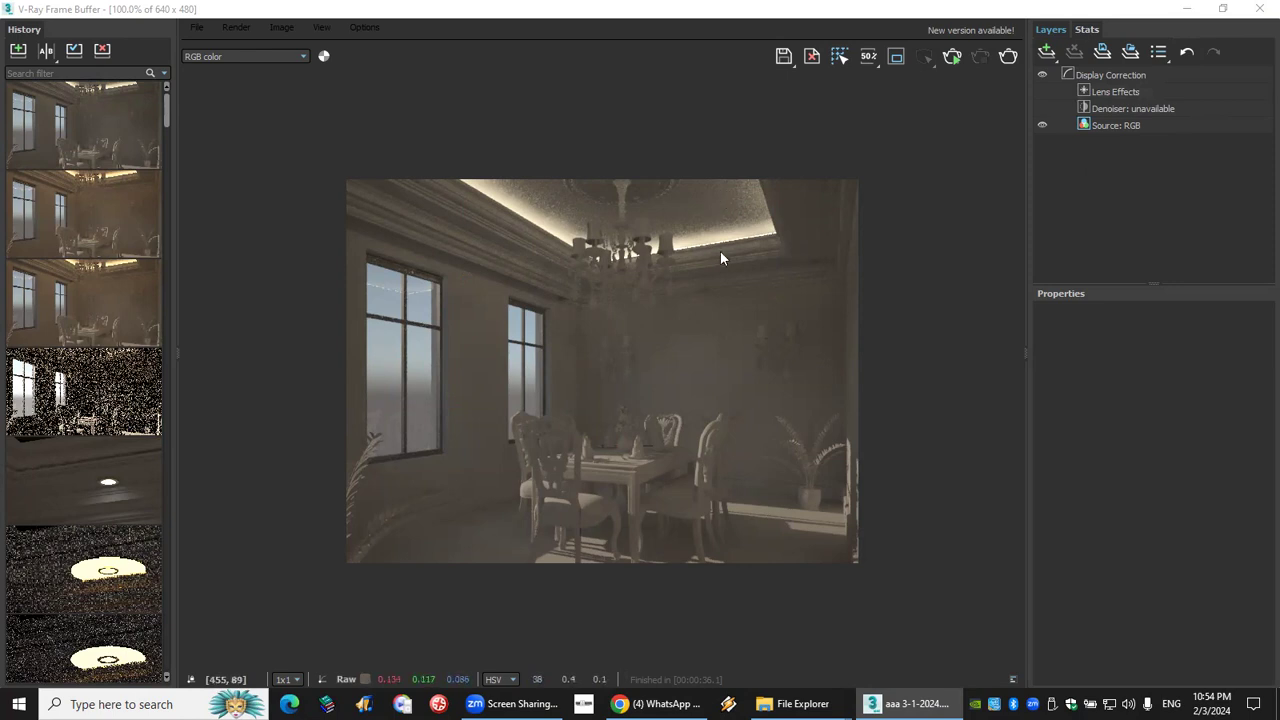
Zoom in to check the cove light in the finished render, then close the V-Ray Frame Buffer.
{"action": "scroll", "coordinate": [760, 231], "scroll_direction": "up", "scroll_amount": 3}
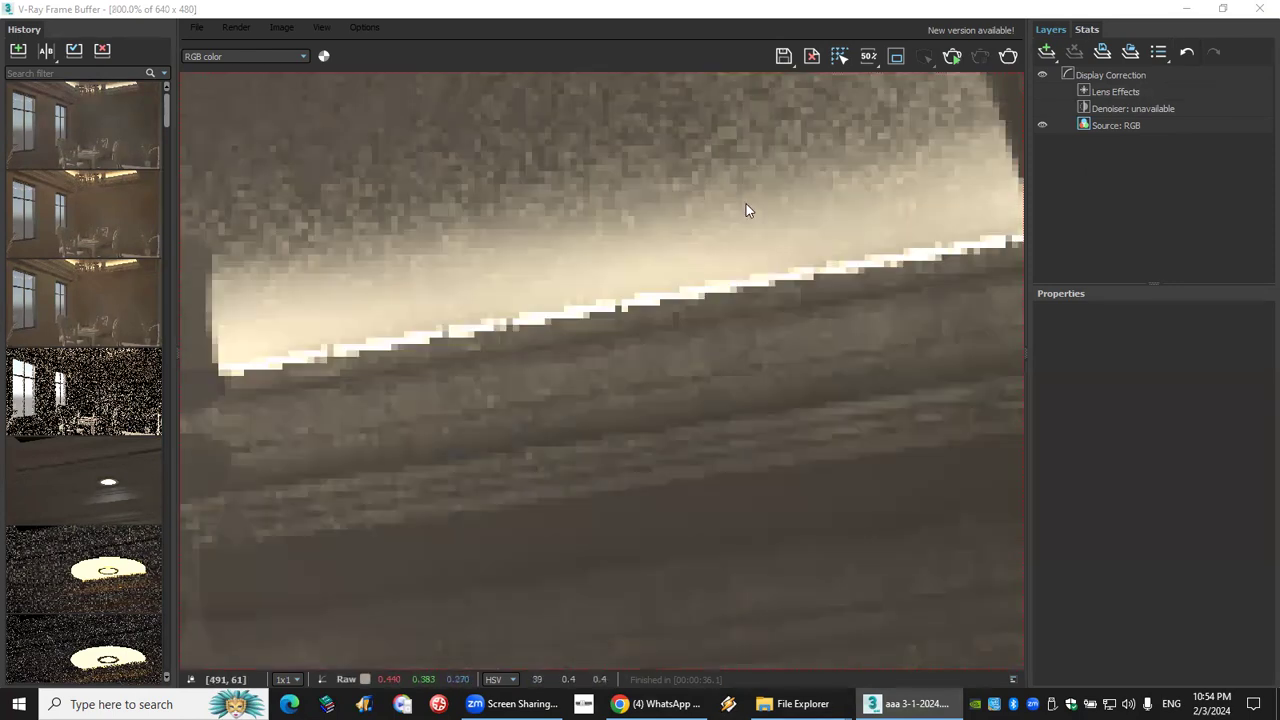
{"action": "scroll", "coordinate": [748, 209], "scroll_direction": "down", "scroll_amount": 1}
{"action": "scroll", "coordinate": [758, 141], "scroll_direction": "down", "scroll_amount": 2}
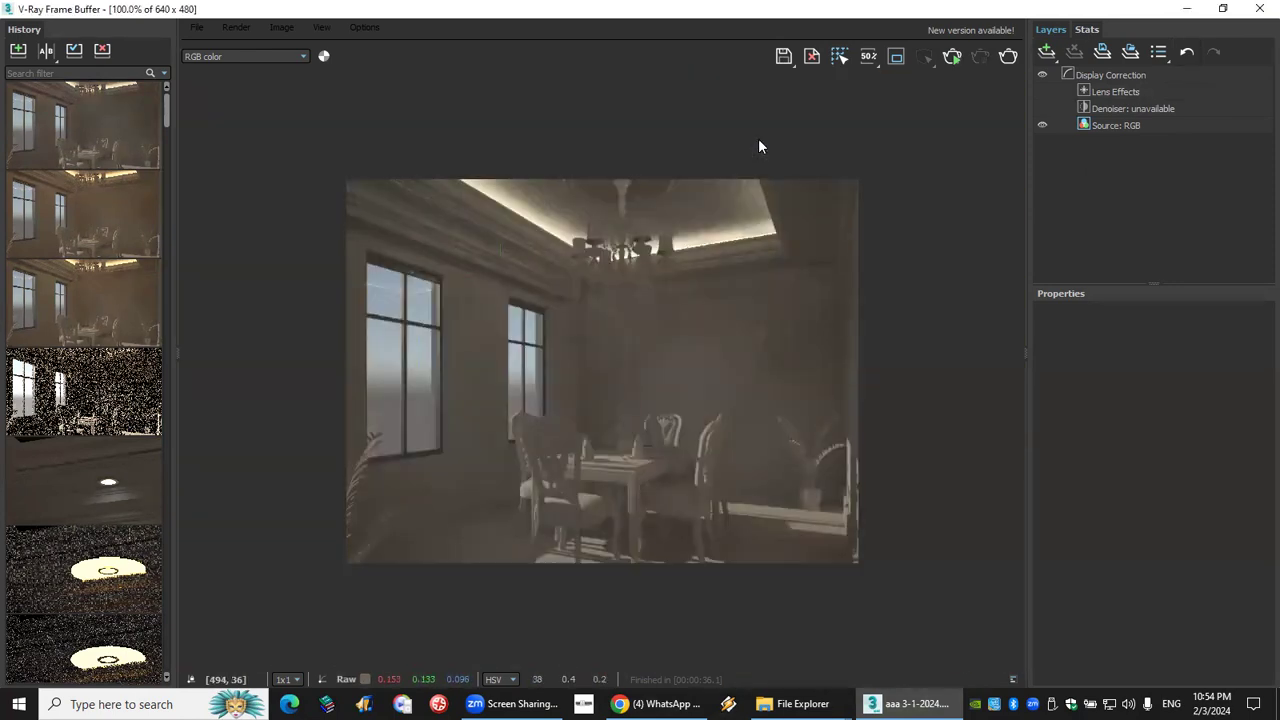
{"action": "left_click", "coordinate": [1257, 10]}
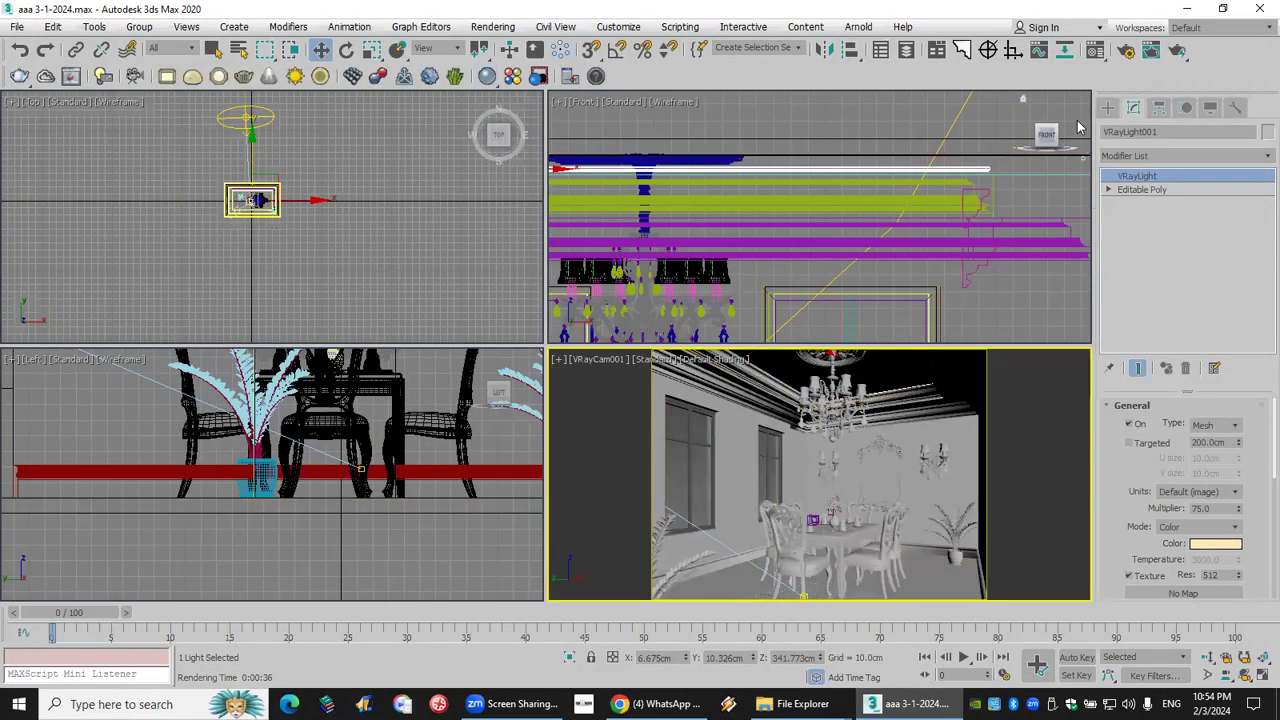
Create a 'MAX Text' text shape in the Front viewport.
{"action": "left_click", "coordinate": [1108, 107]}
{"action": "left_click", "coordinate": [1125, 130]}
{"action": "left_click", "coordinate": [1155, 284]}
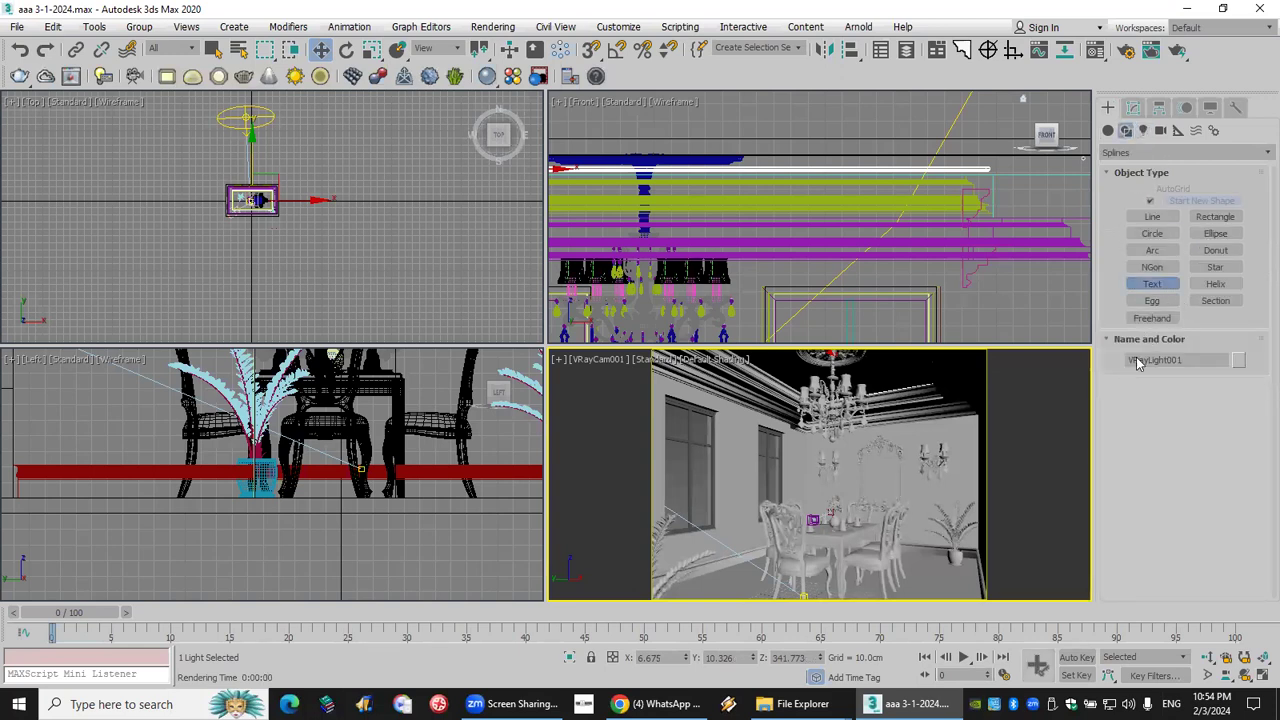
{"action": "scroll", "coordinate": [1180, 470], "scroll_direction": "down", "scroll_amount": 10}
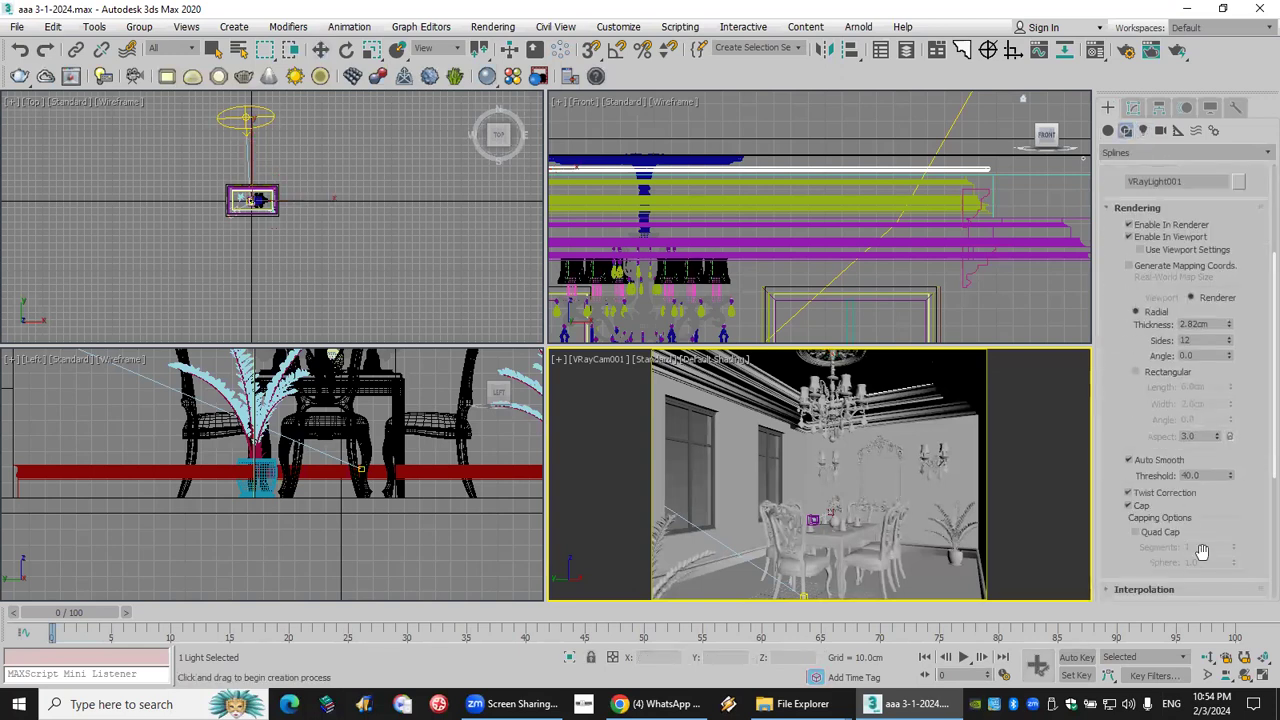
{"action": "scroll", "coordinate": [1256, 303], "scroll_direction": "down", "scroll_amount": 2}
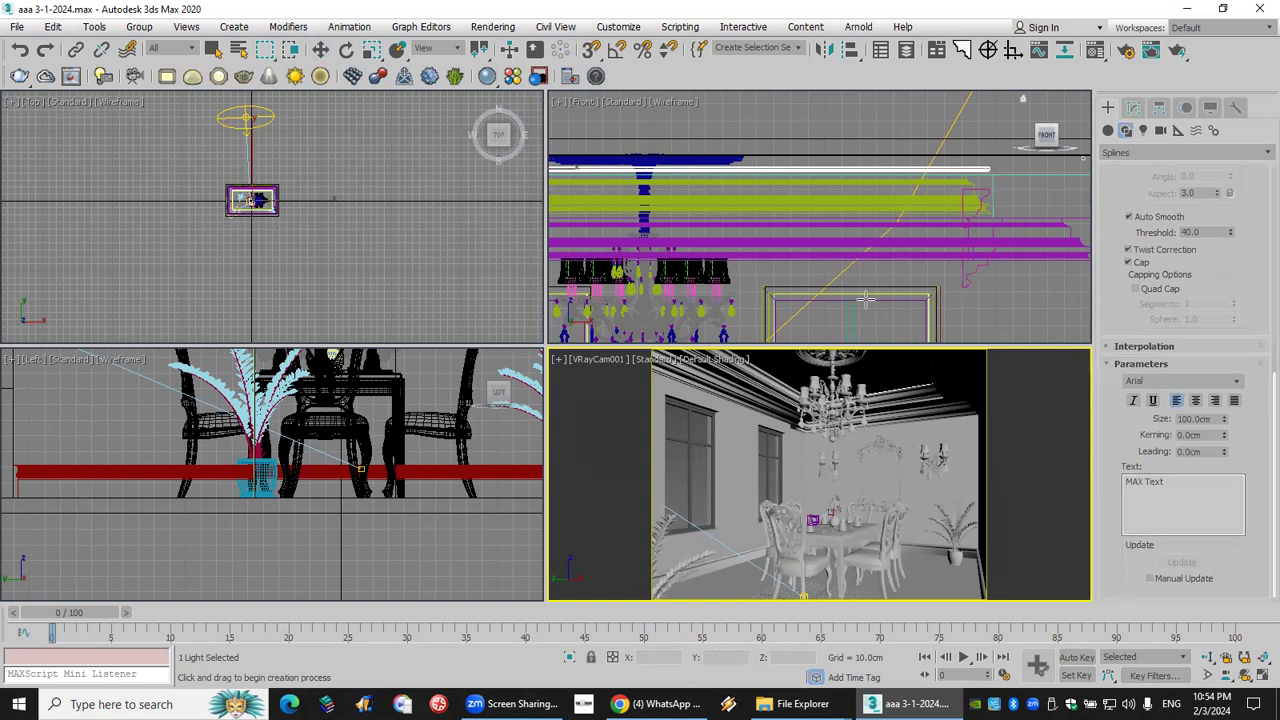
{"action": "scroll", "coordinate": [882, 99], "scroll_direction": "down", "scroll_amount": 2}
{"action": "scroll", "coordinate": [882, 99], "scroll_direction": "down", "scroll_amount": 2}
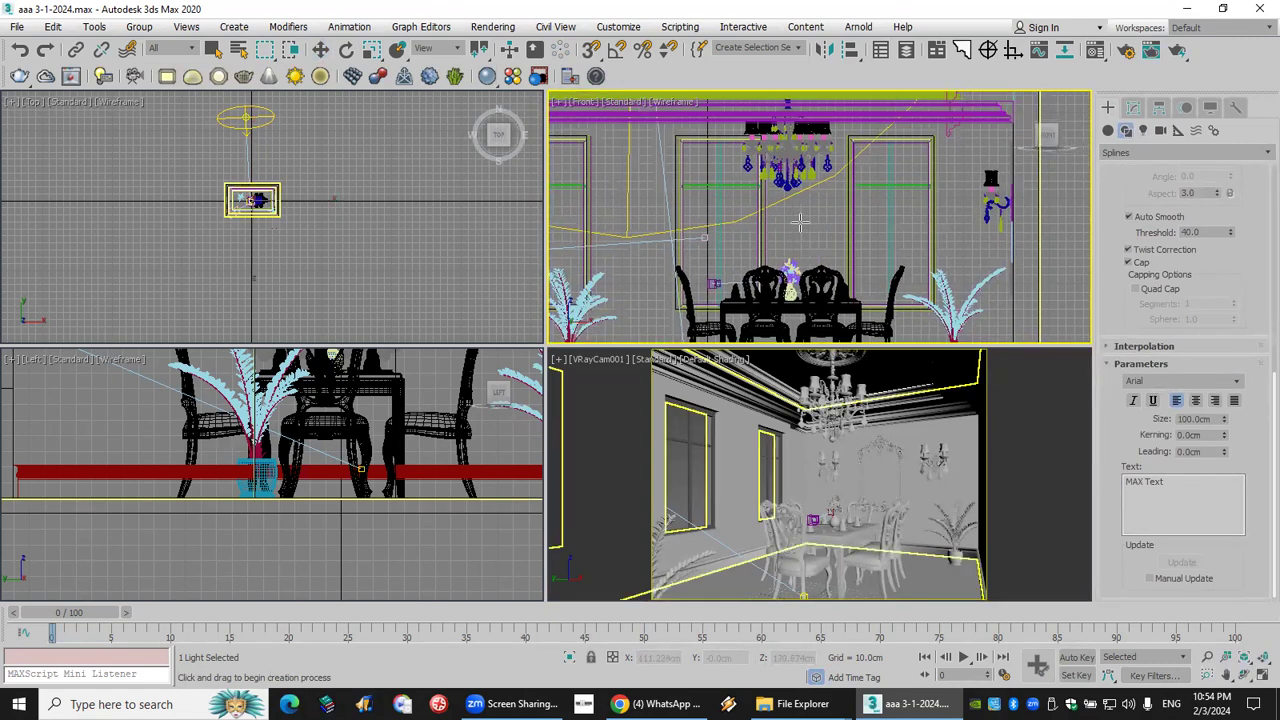
{"action": "left_click", "coordinate": [802, 222]}
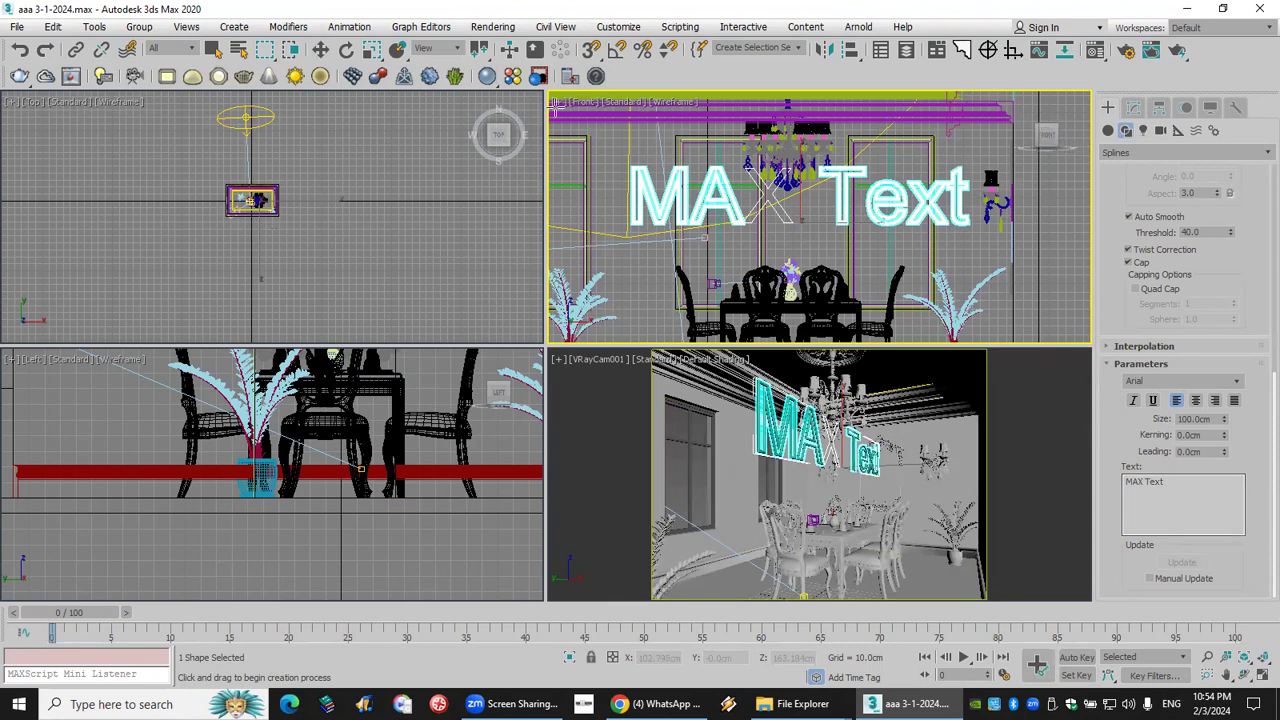
Scale the text to about 23% and move it up onto the wall at Z 188.041cm.
{"action": "left_click", "coordinate": [374, 52]}
{"action": "left_click_drag", "start_coordinate": [730, 229], "coordinate": [120, 334]}
{"action": "scroll", "coordinate": [285, 213], "scroll_direction": "up", "scroll_amount": 2}
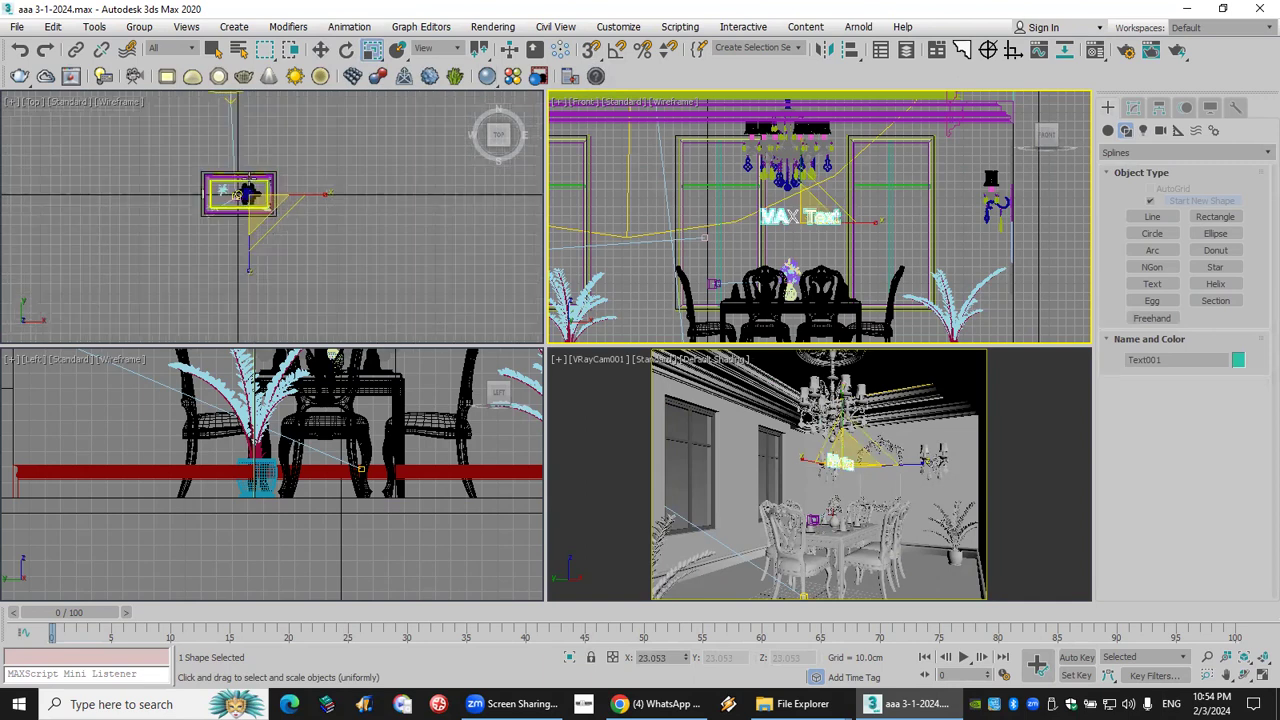
{"action": "scroll", "coordinate": [287, 142], "scroll_direction": "up", "scroll_amount": 2}
{"action": "key", "text": "w"}
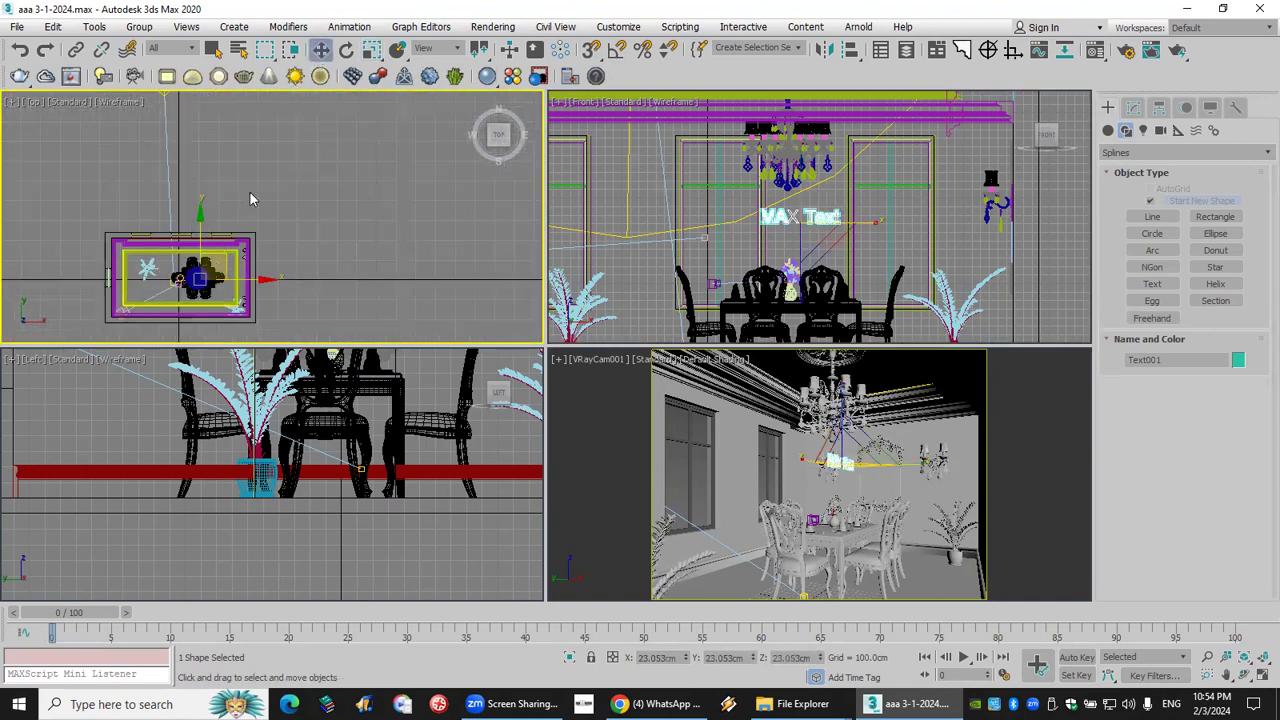
{"action": "scroll", "coordinate": [190, 283], "scroll_direction": "up", "scroll_amount": 3}
{"action": "left_click_drag", "start_coordinate": [220, 229], "coordinate": [265, 142]}
{"action": "scroll", "coordinate": [237, 163], "scroll_direction": "up", "scroll_amount": 2}
{"action": "scroll", "coordinate": [237, 163], "scroll_direction": "up", "scroll_amount": 2}
{"action": "left_click_drag", "start_coordinate": [800, 212], "coordinate": [798, 182]}
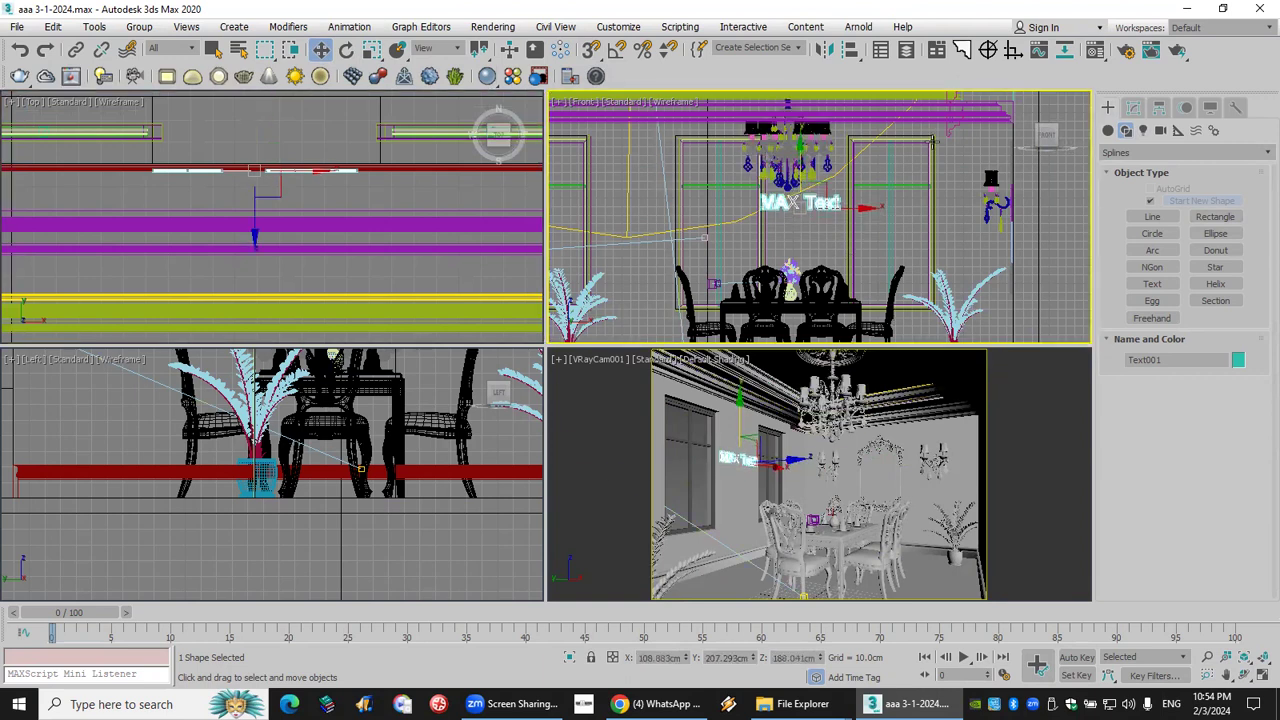
Increase the text's renderable thickness and nudge the text slightly right.
{"action": "left_click", "coordinate": [1133, 107]}
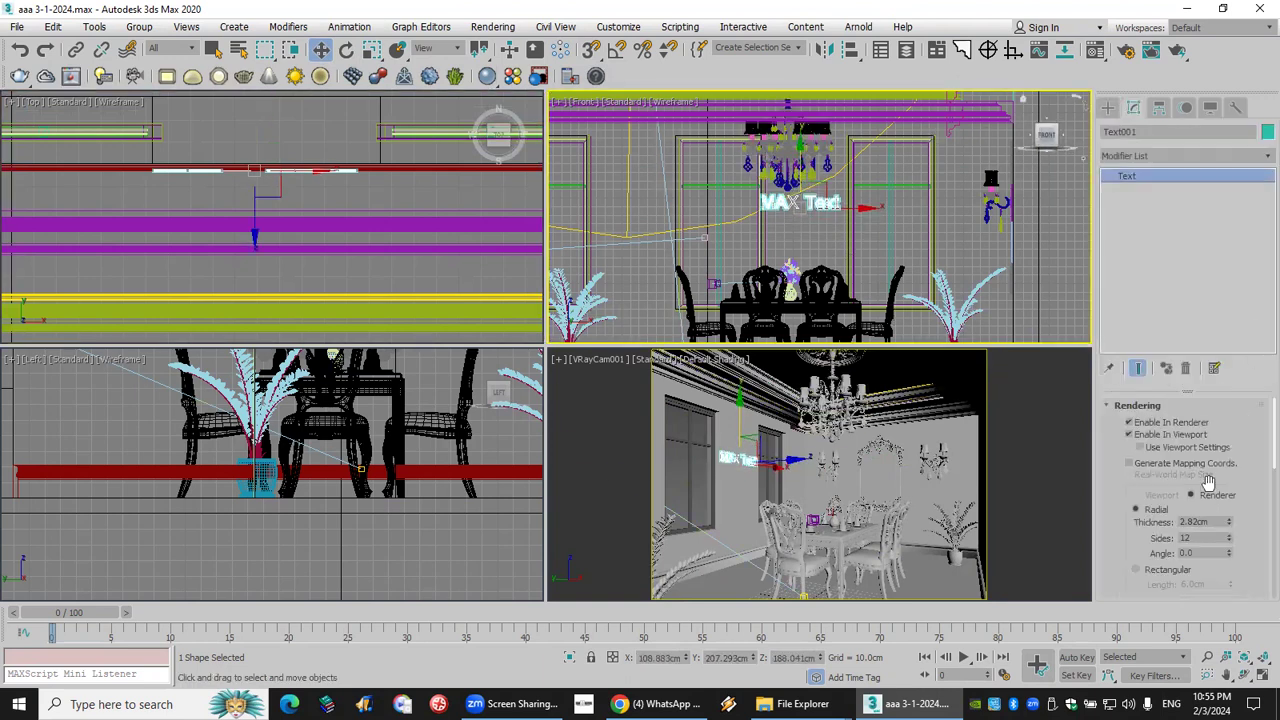
{"action": "left_click_drag", "start_coordinate": [1229, 522], "coordinate": [1230, 436]}
{"action": "scroll", "coordinate": [806, 209], "scroll_direction": "up", "scroll_amount": 5}
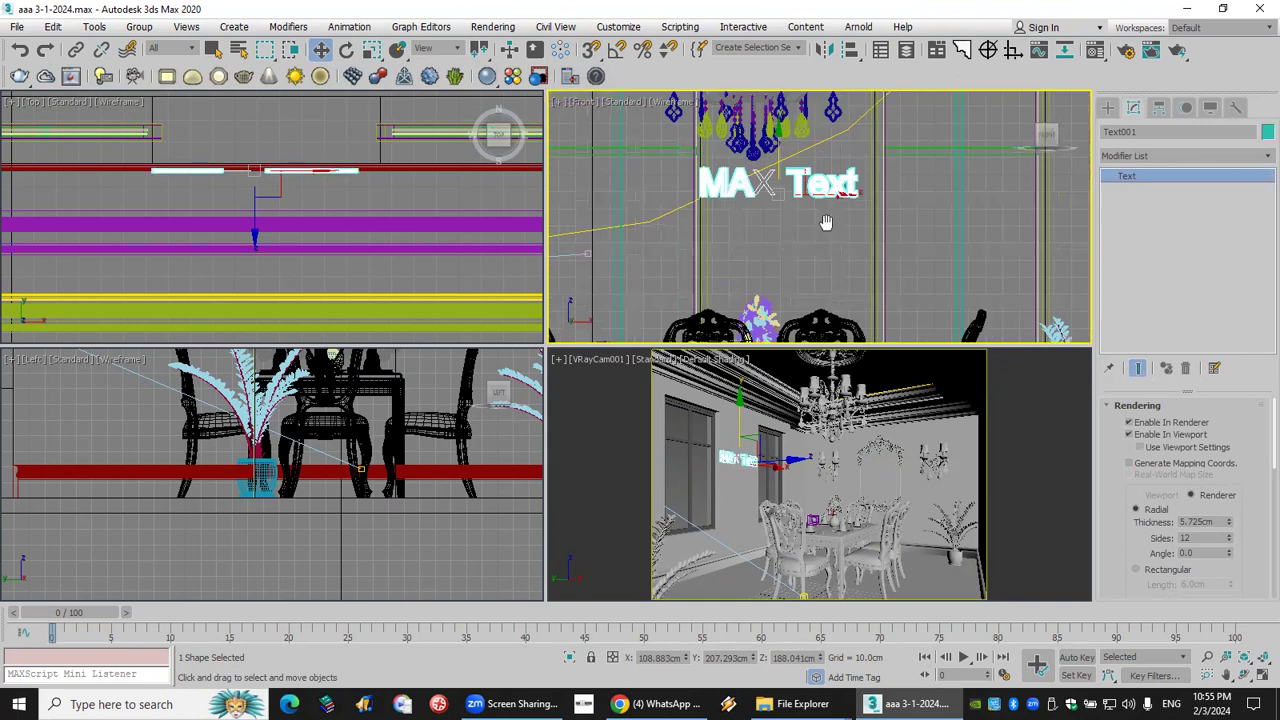
{"action": "left_click_drag", "start_coordinate": [842, 207], "coordinate": [850, 205]}
{"action": "scroll", "coordinate": [850, 205], "scroll_direction": "up", "scroll_amount": 5}
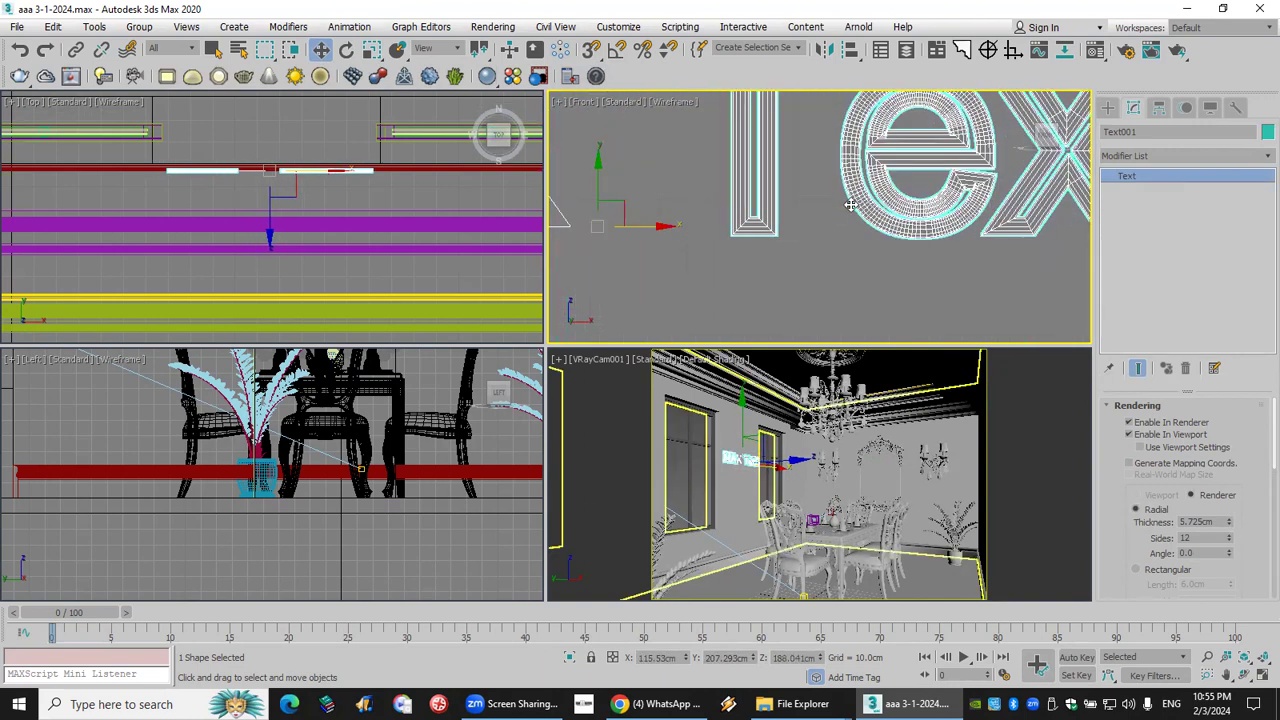
{"action": "scroll", "coordinate": [850, 205], "scroll_direction": "down", "scroll_amount": 6}
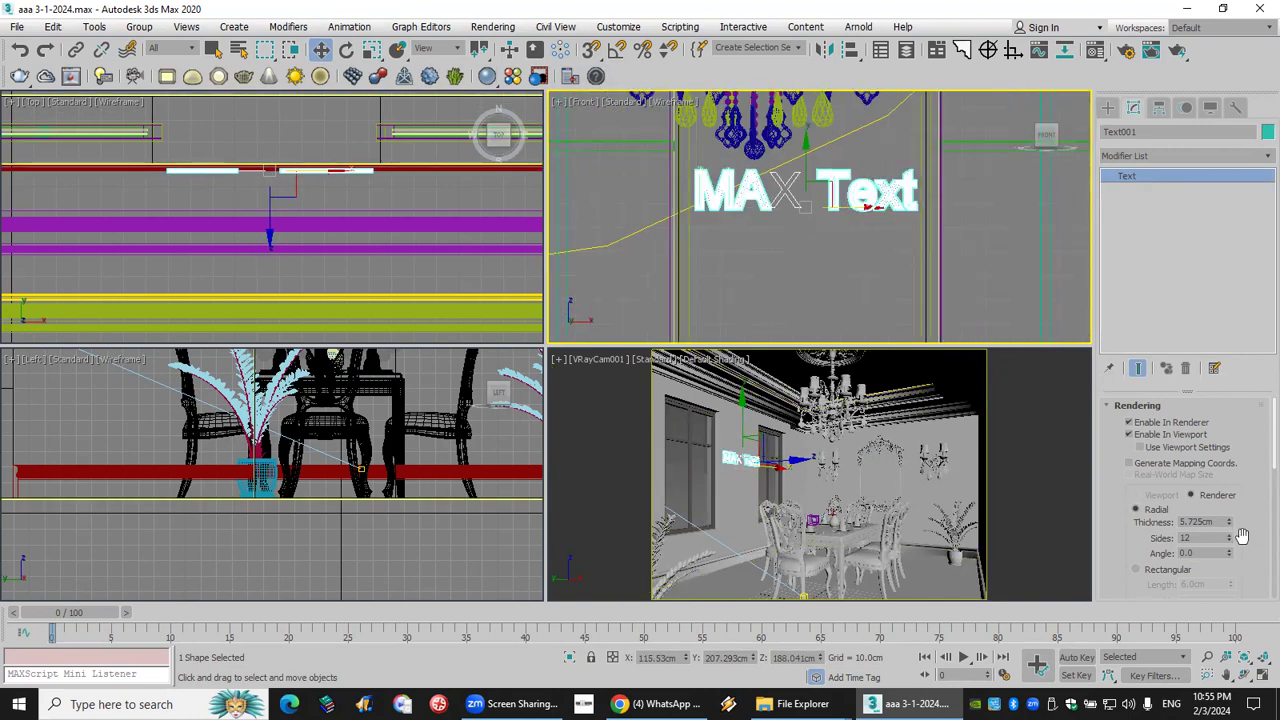
{"action": "scroll", "coordinate": [1245, 499], "scroll_direction": "down", "scroll_amount": 5}
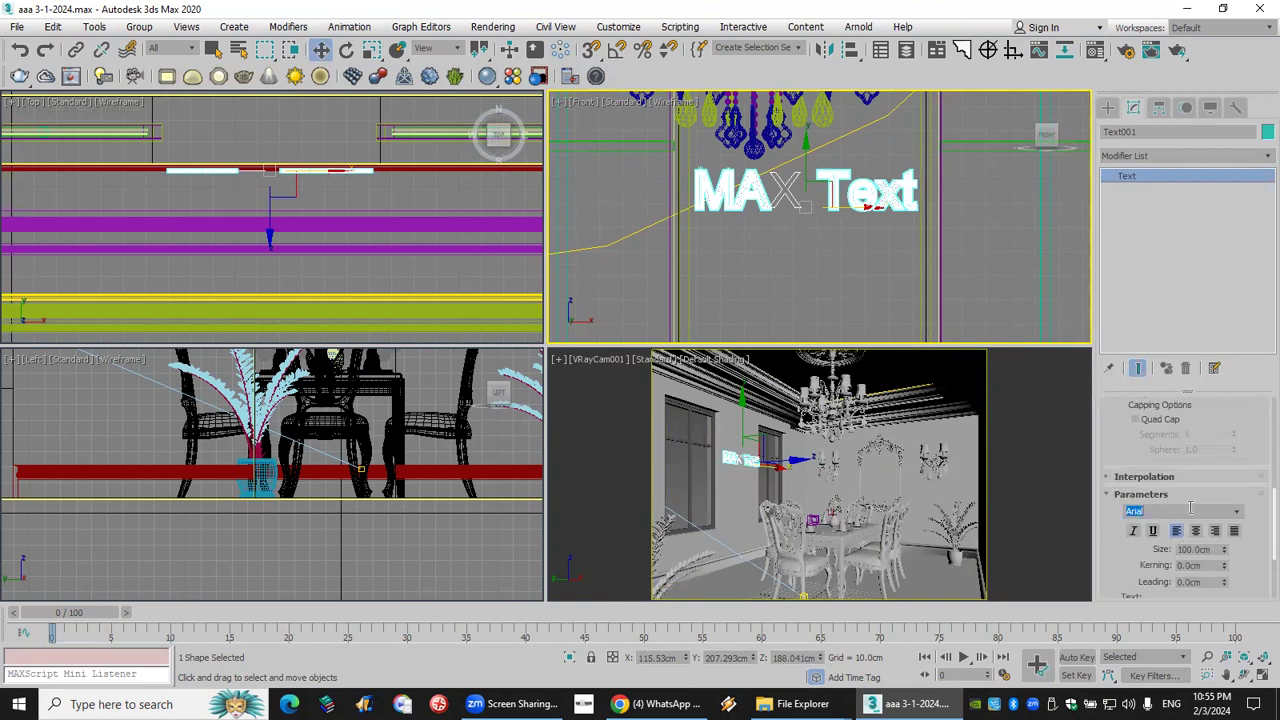
{"action": "scroll", "coordinate": [1192, 505], "scroll_direction": "up", "scroll_amount": 3}
Set the text to Arial Italic, size 92 cm, with thickness about 1.7 cm.
{"action": "left_click", "coordinate": [1192, 510]}
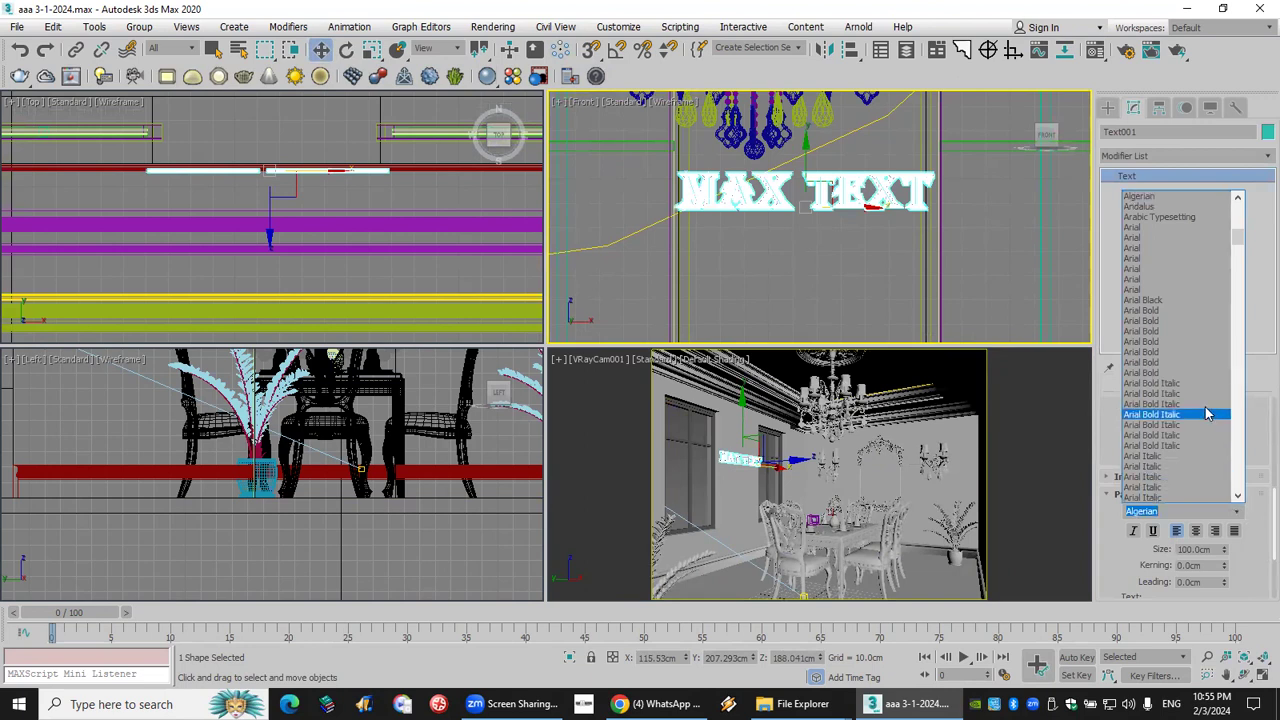
{"action": "left_click", "coordinate": [1187, 257]}
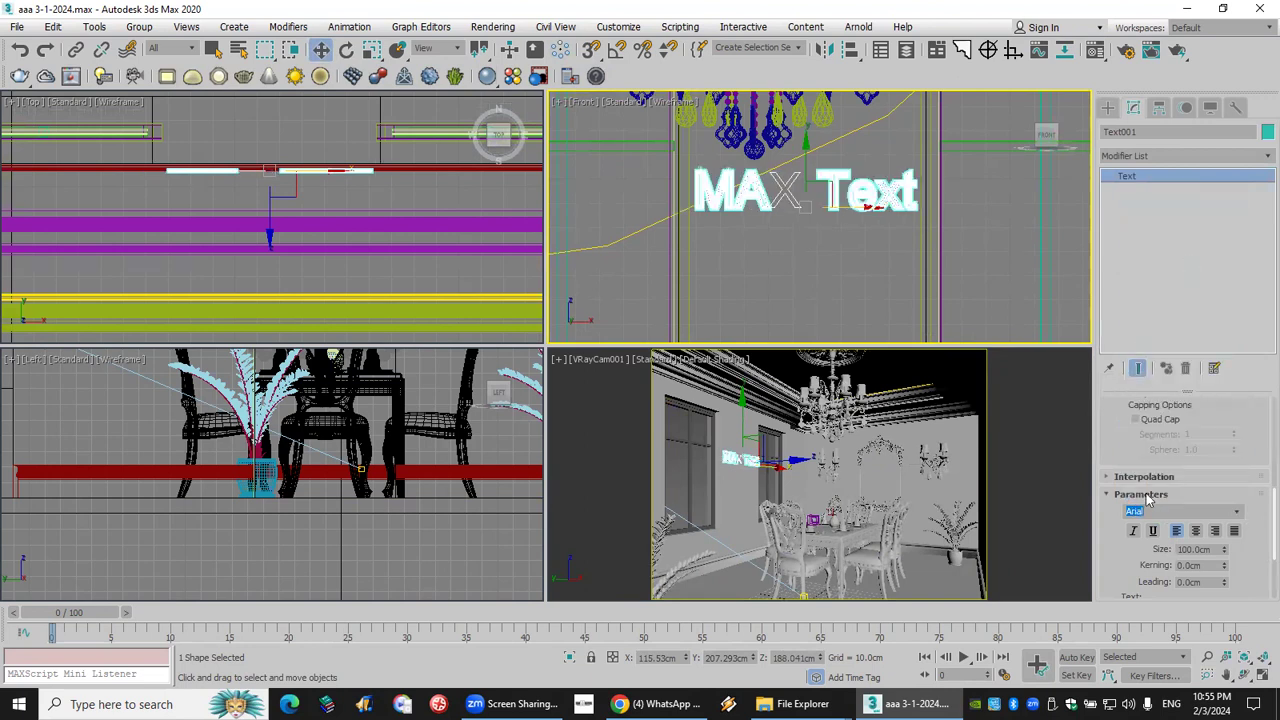
{"action": "left_click", "coordinate": [1236, 512]}
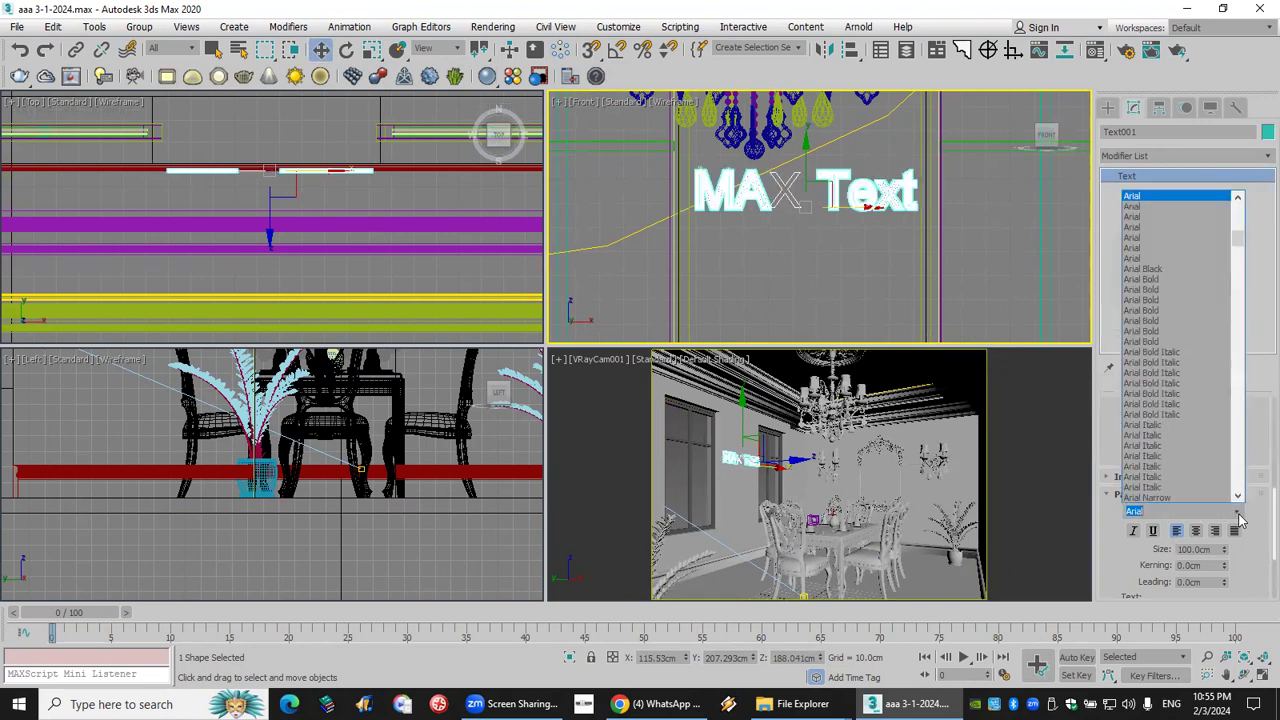
{"action": "left_click", "coordinate": [1180, 425]}
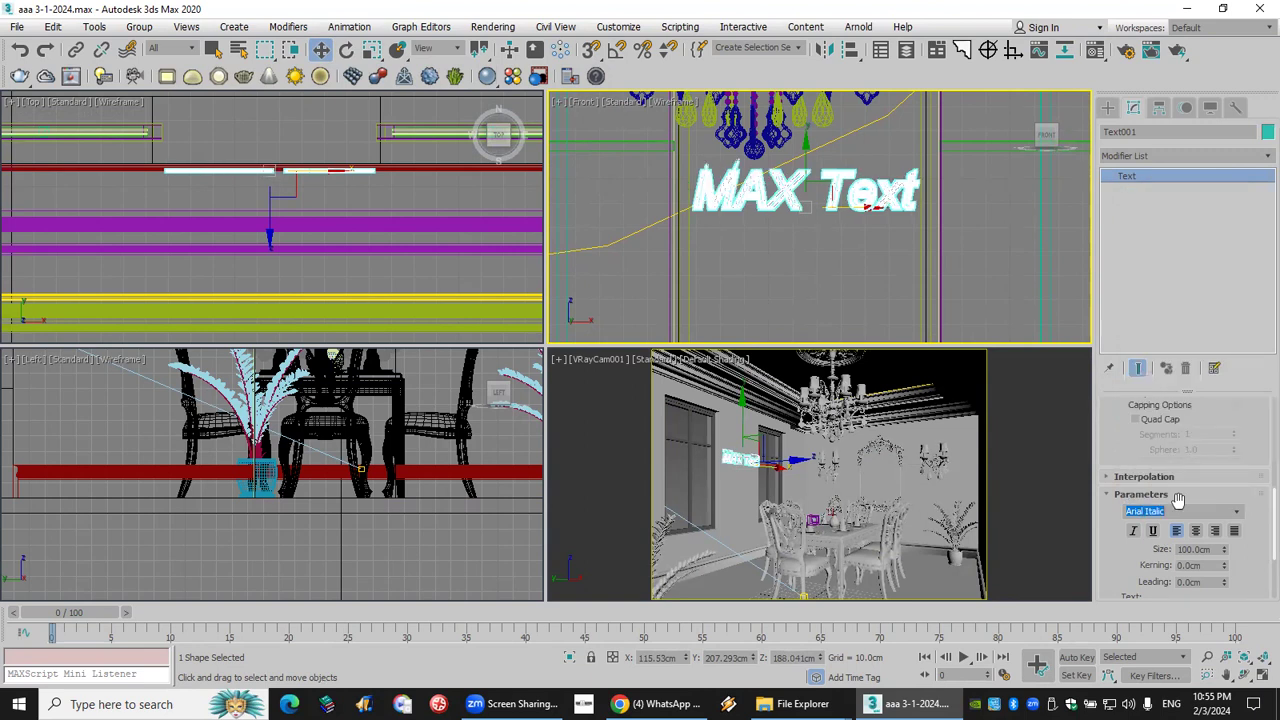
{"action": "left_click_drag", "start_coordinate": [1223, 550], "coordinate": [1229, 567]}
{"action": "scroll", "coordinate": [1135, 440], "scroll_direction": "up", "scroll_amount": 5}
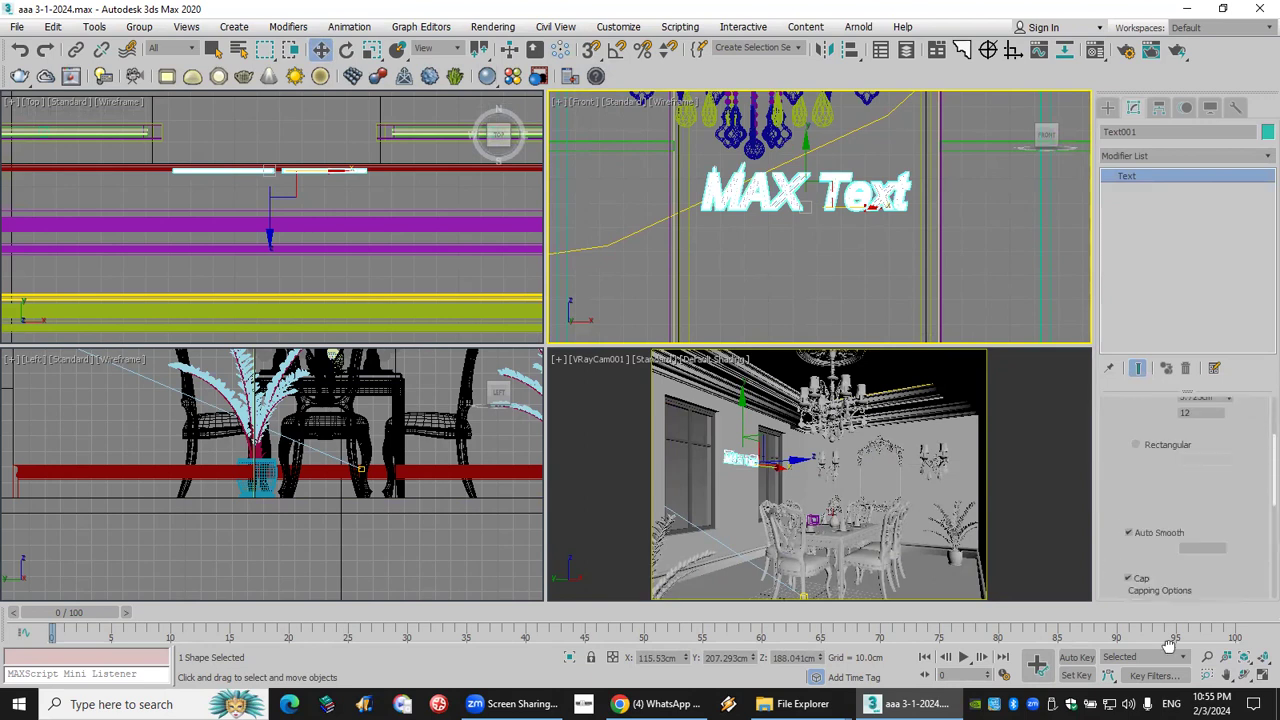
{"action": "scroll", "coordinate": [1128, 438], "scroll_direction": "up", "scroll_amount": 2}
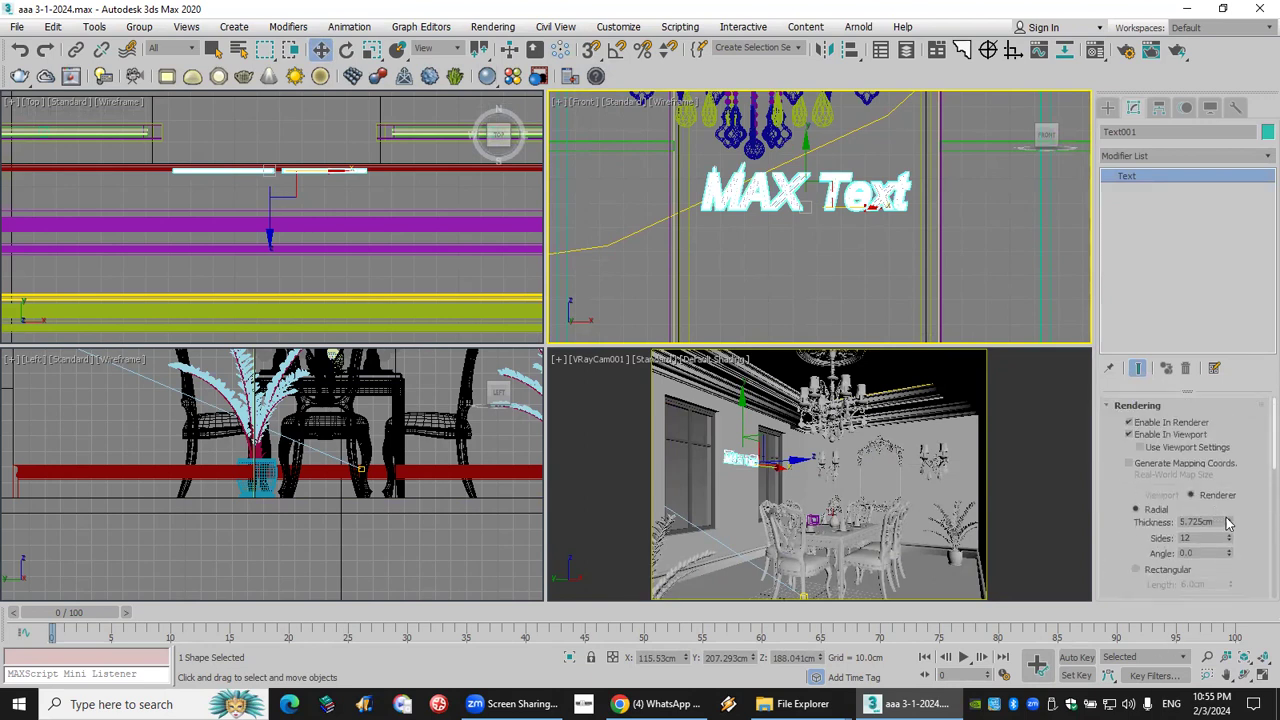
{"action": "left_click_drag", "start_coordinate": [1229, 532], "coordinate": [1231, 576]}
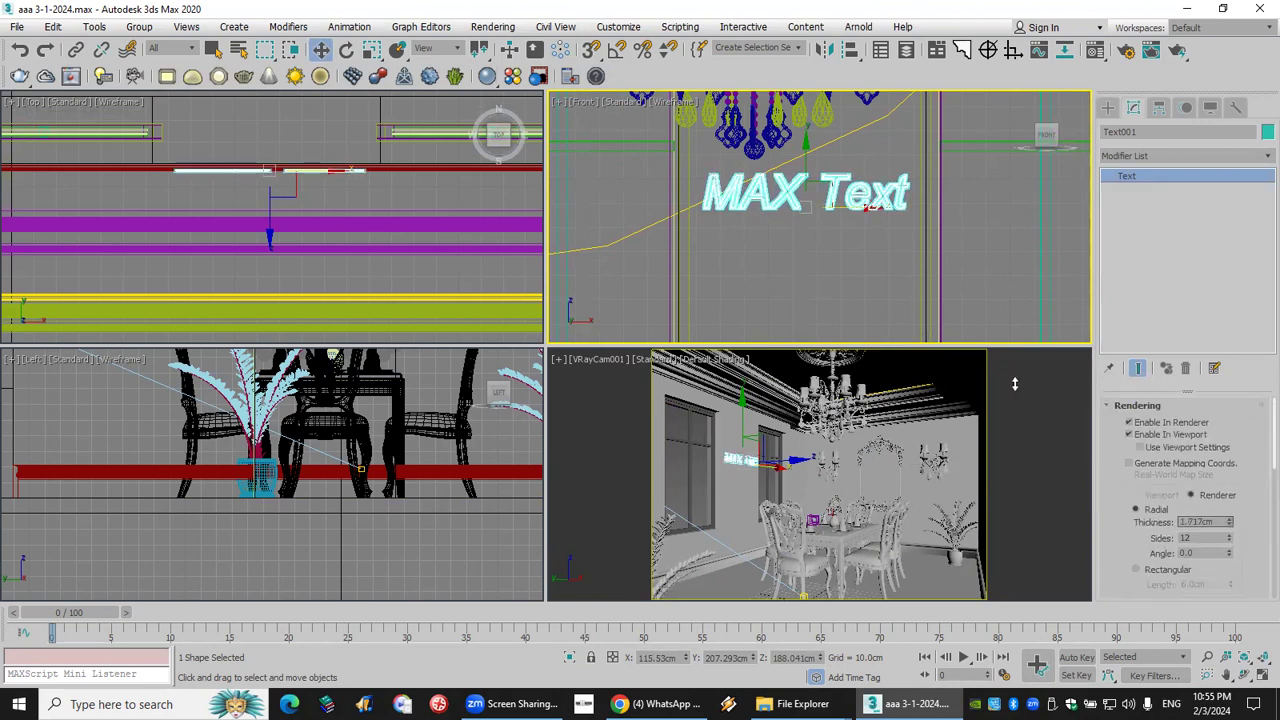
Reselect the MAX Text shape and convert it to an Editable Poly.
{"action": "right_click", "coordinate": [1030, 322]}
{"action": "left_click", "coordinate": [997, 300]}
{"action": "left_click", "coordinate": [997, 300]}
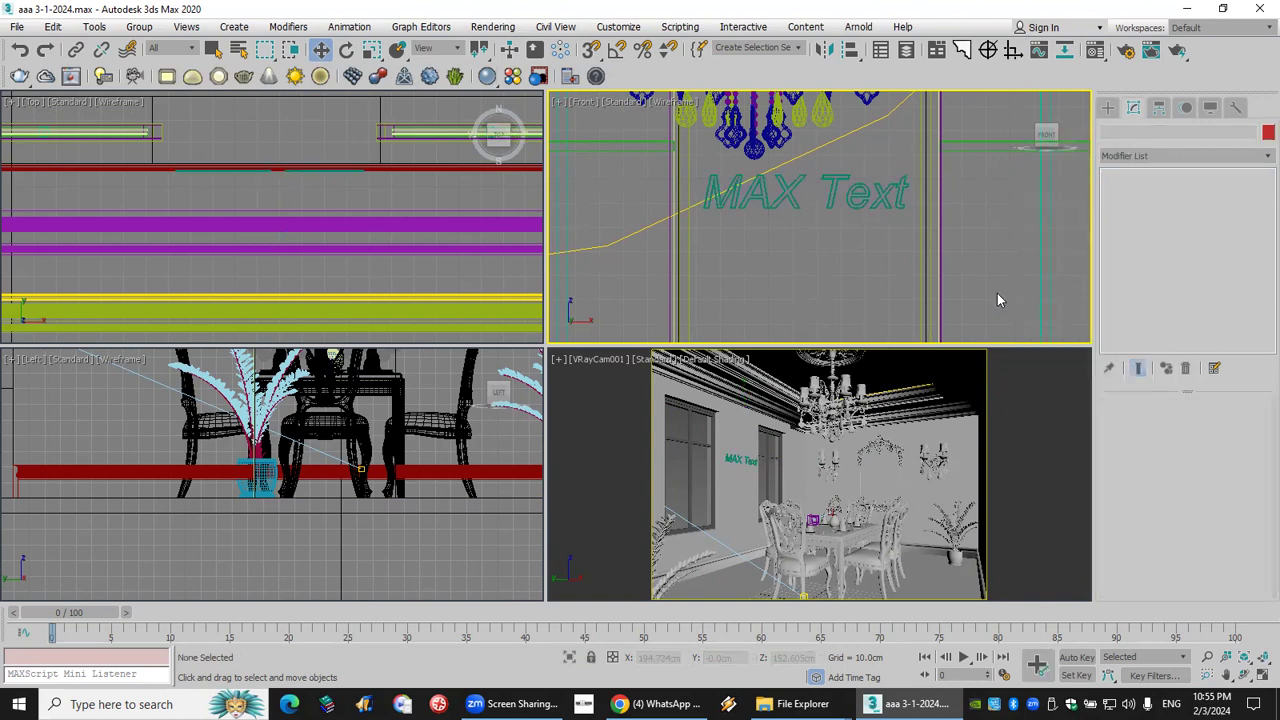
{"action": "left_click", "coordinate": [789, 190]}
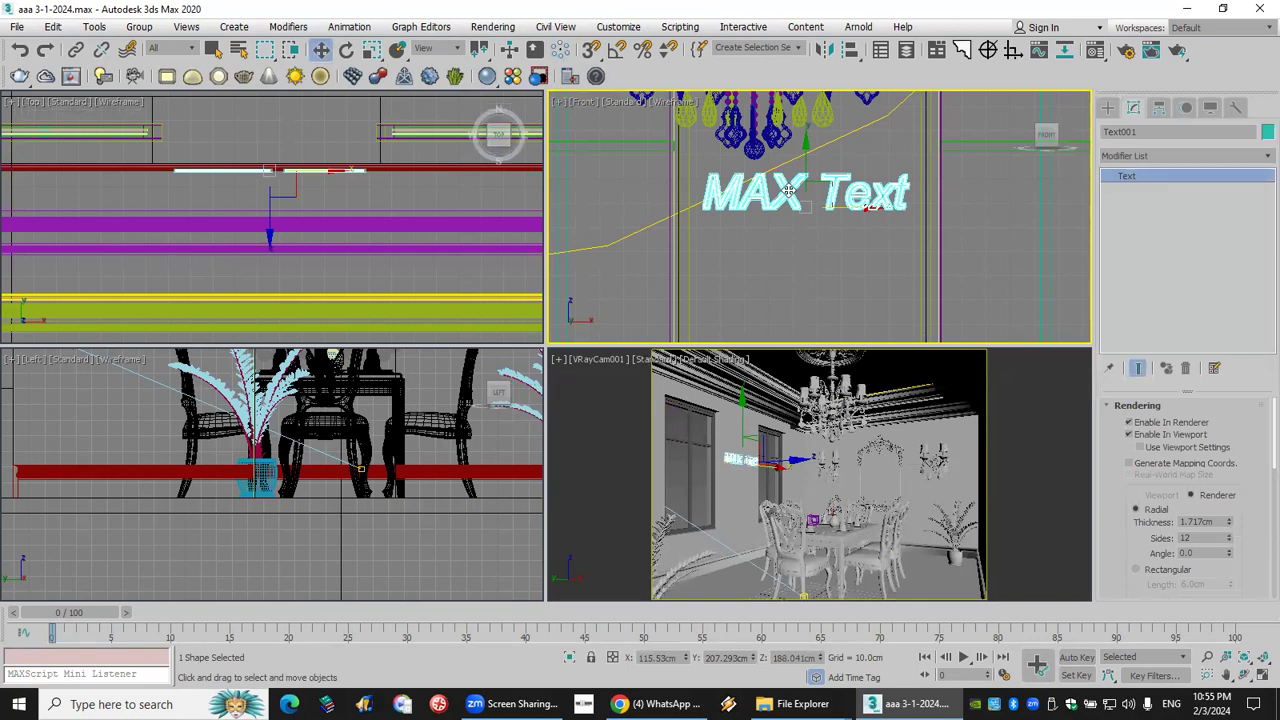
{"action": "right_click", "coordinate": [790, 197]}
{"action": "mouse_move", "coordinate": [885, 362]}
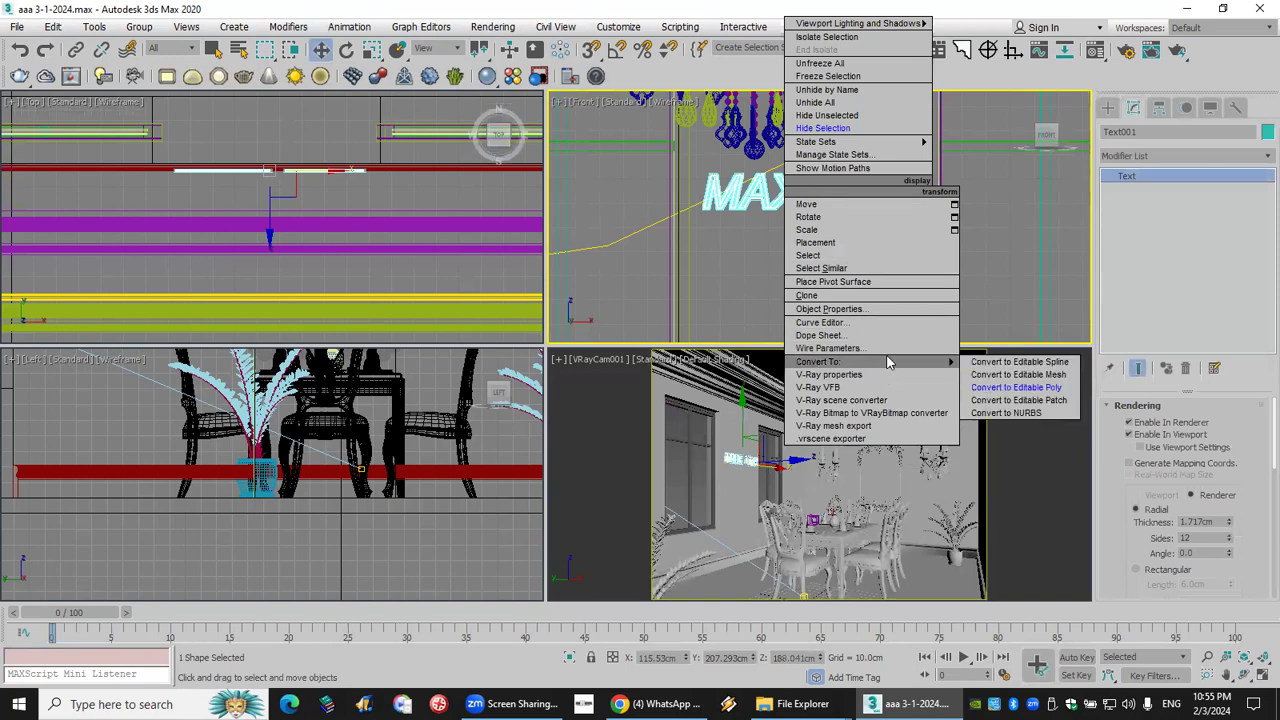
{"action": "left_click", "coordinate": [1000, 395]}
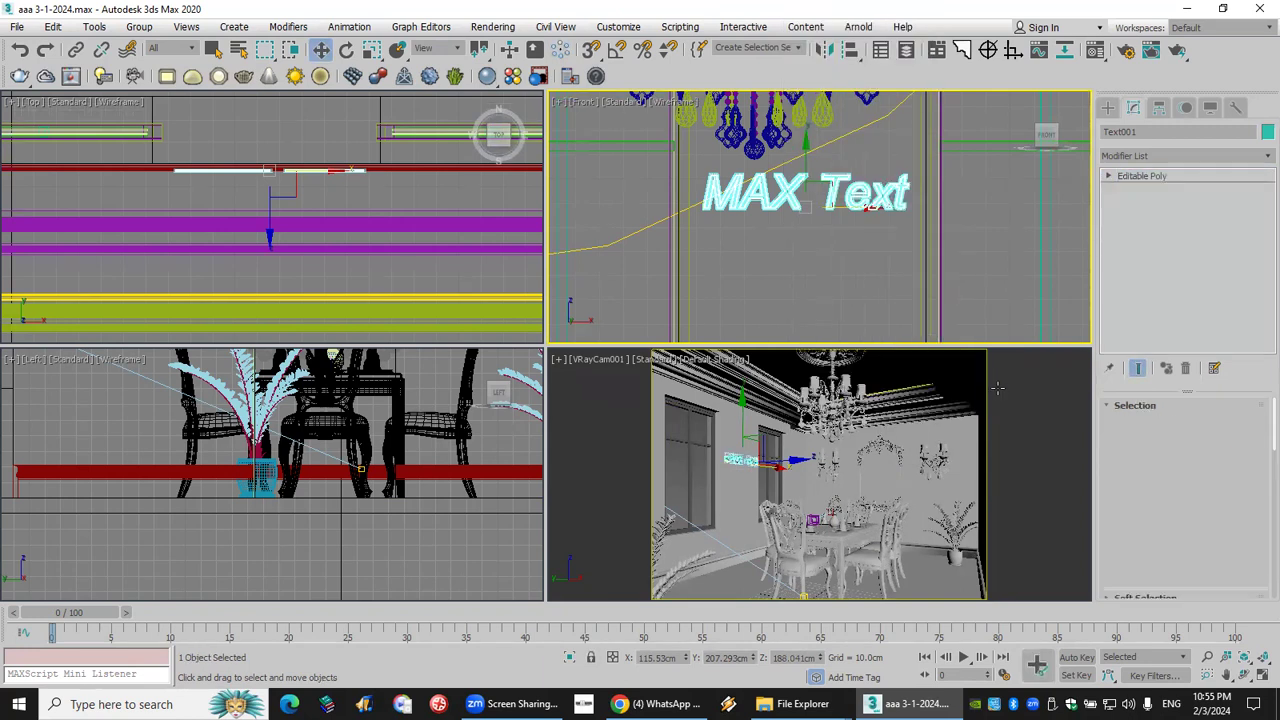
Create a Mesh-type VRayLight in the Top view.
{"action": "left_click", "coordinate": [1108, 107]}
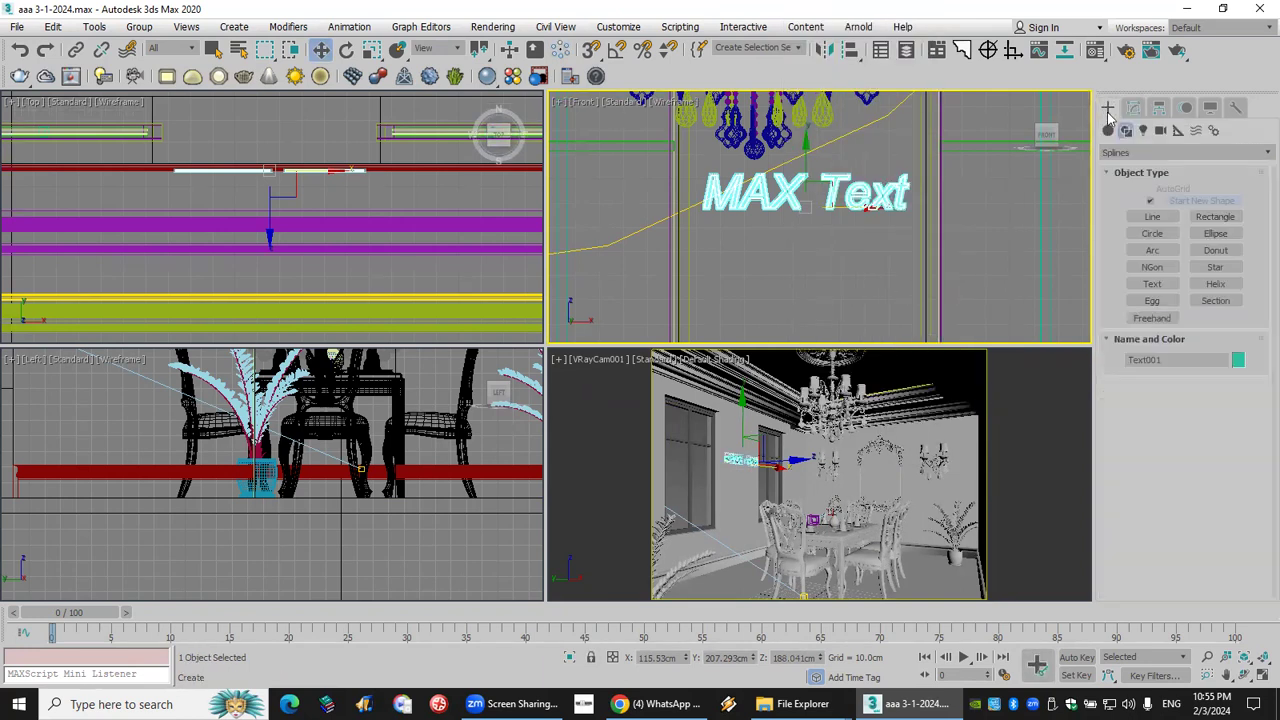
{"action": "left_click", "coordinate": [1143, 130]}
{"action": "left_click", "coordinate": [1157, 152]}
{"action": "left_click", "coordinate": [1150, 200]}
{"action": "left_click", "coordinate": [1152, 204]}
{"action": "left_click", "coordinate": [1215, 311]}
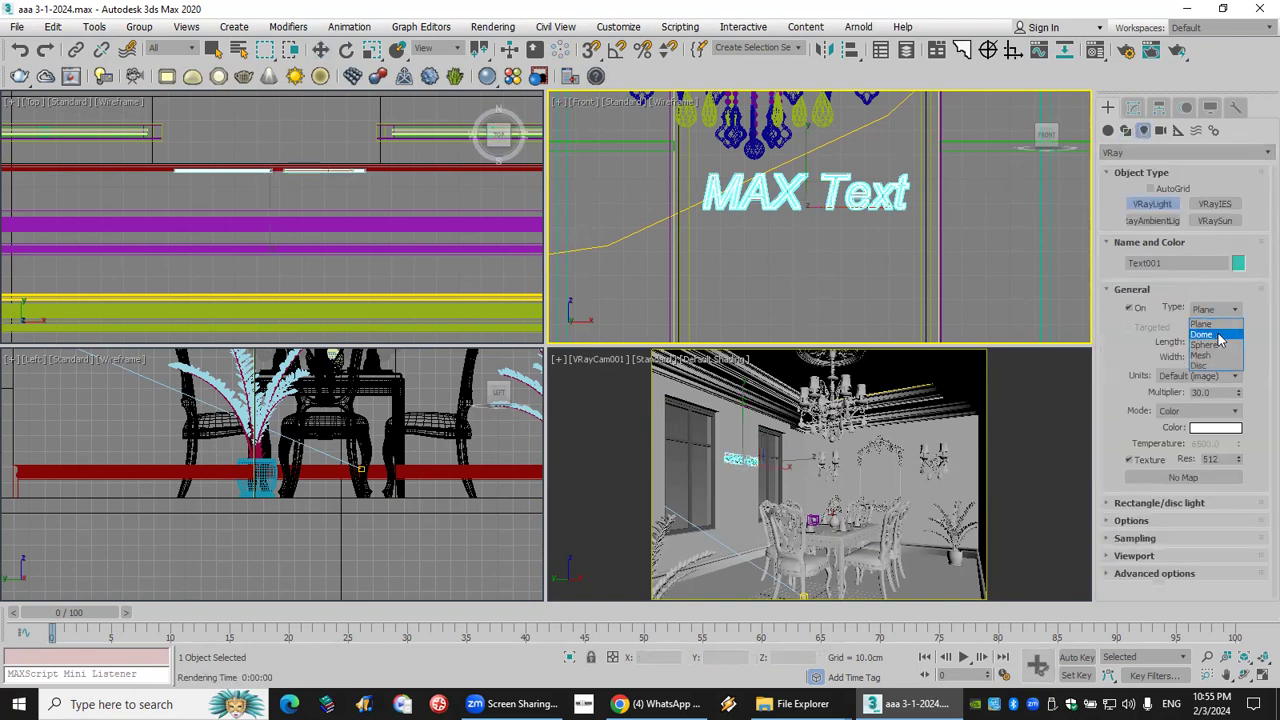
{"action": "left_click", "coordinate": [1220, 357]}
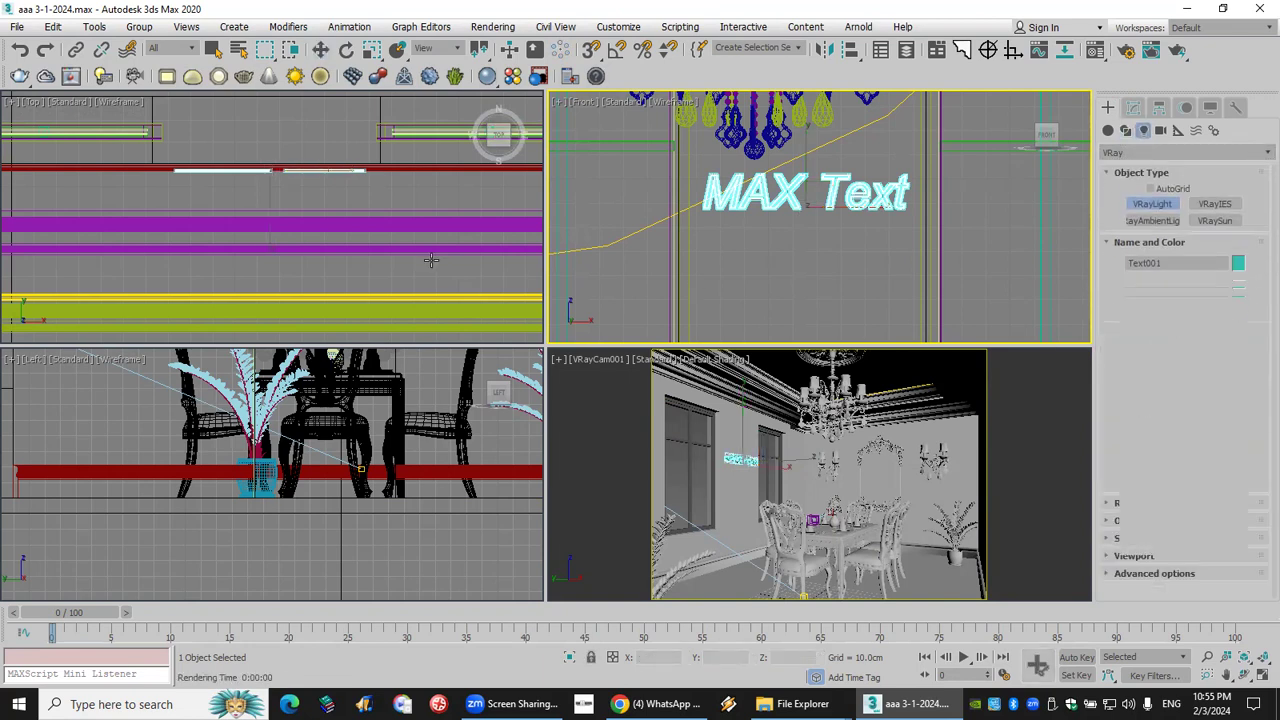
{"action": "scroll", "coordinate": [427, 238], "scroll_direction": "down", "scroll_amount": 3}
{"action": "left_click", "coordinate": [236, 314]}
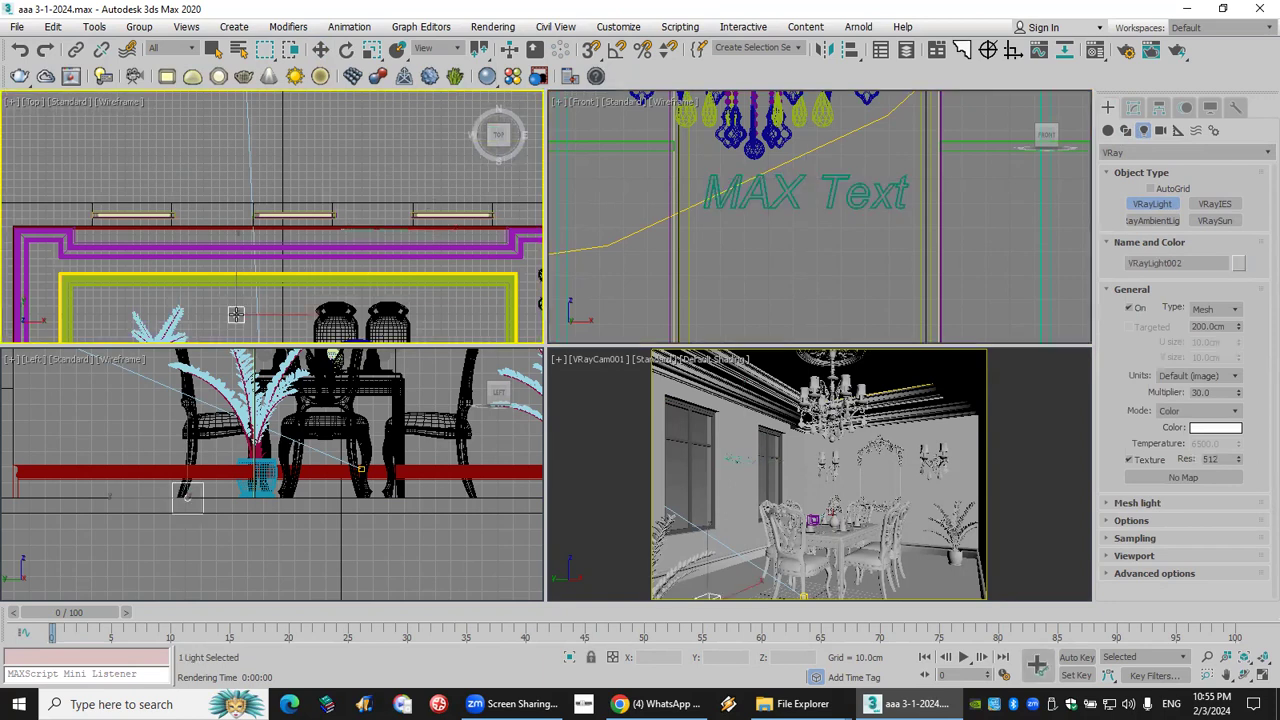
Pick the MAX Text poly as the mesh light's geometry.
{"action": "left_click", "coordinate": [1138, 503]}
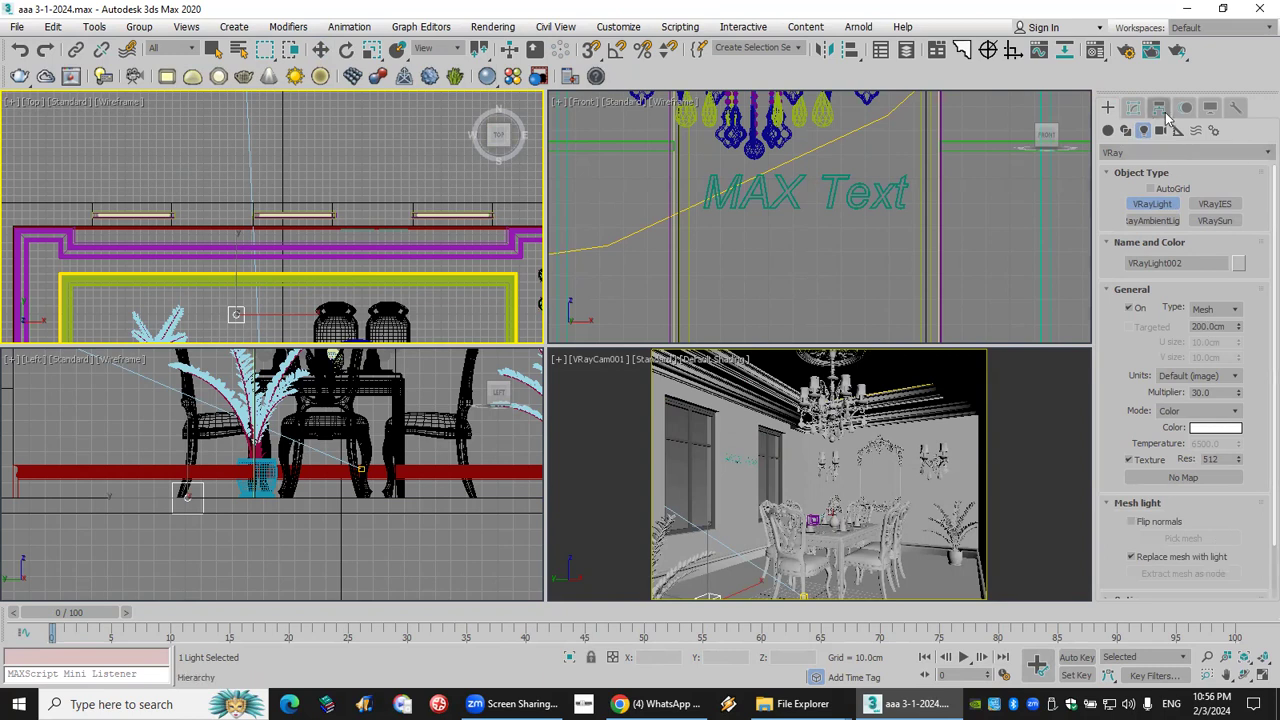
{"action": "left_click", "coordinate": [1134, 107]}
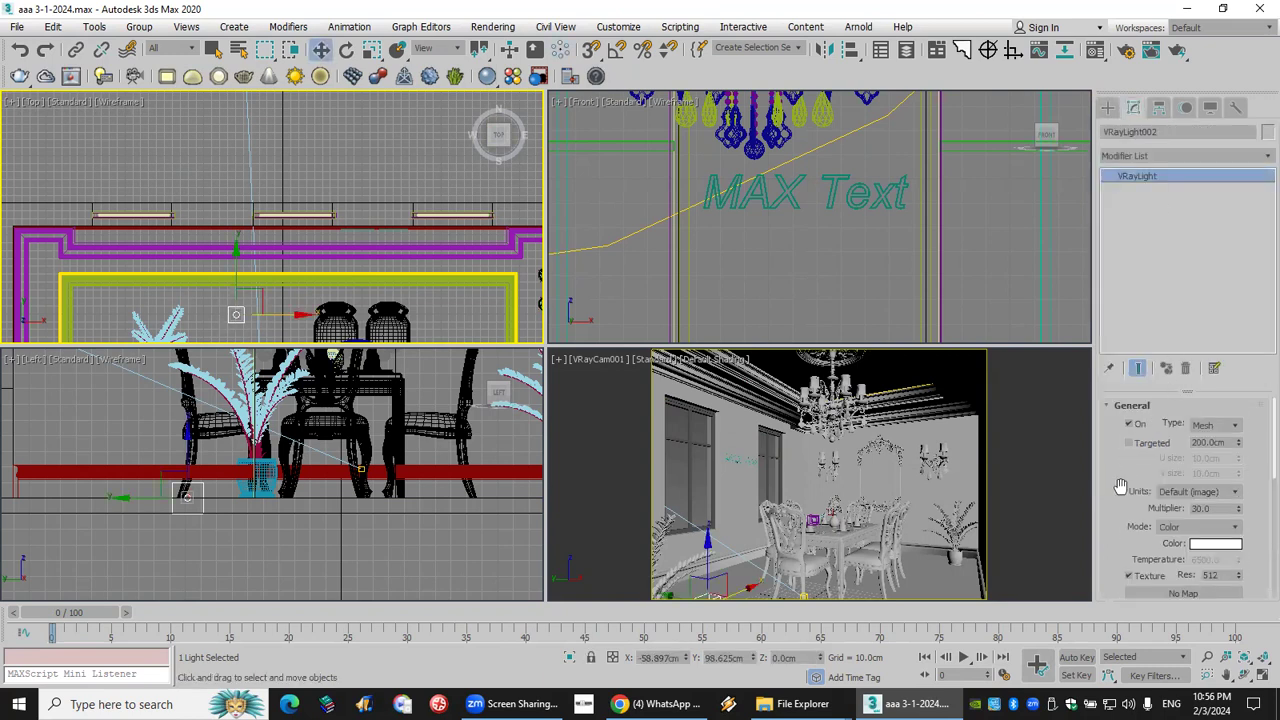
{"action": "scroll", "coordinate": [1176, 445], "scroll_direction": "down", "scroll_amount": 3}
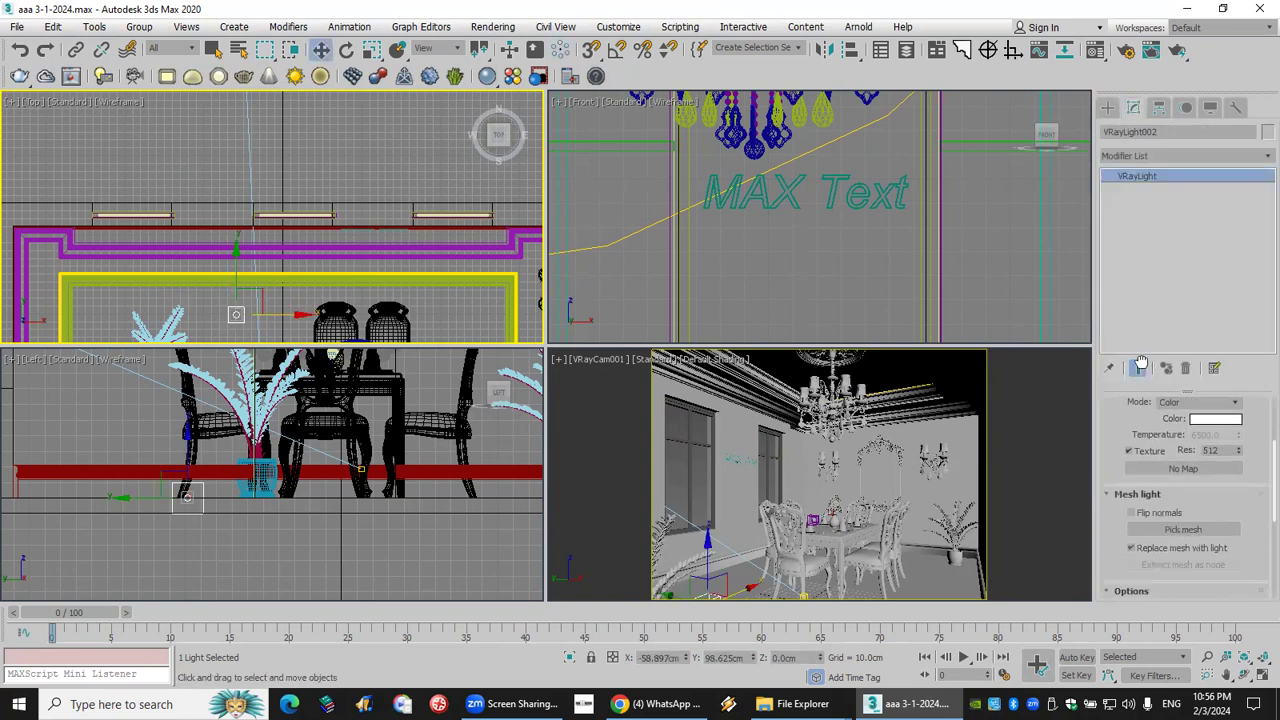
{"action": "left_click", "coordinate": [1180, 531]}
{"action": "left_click", "coordinate": [878, 200]}
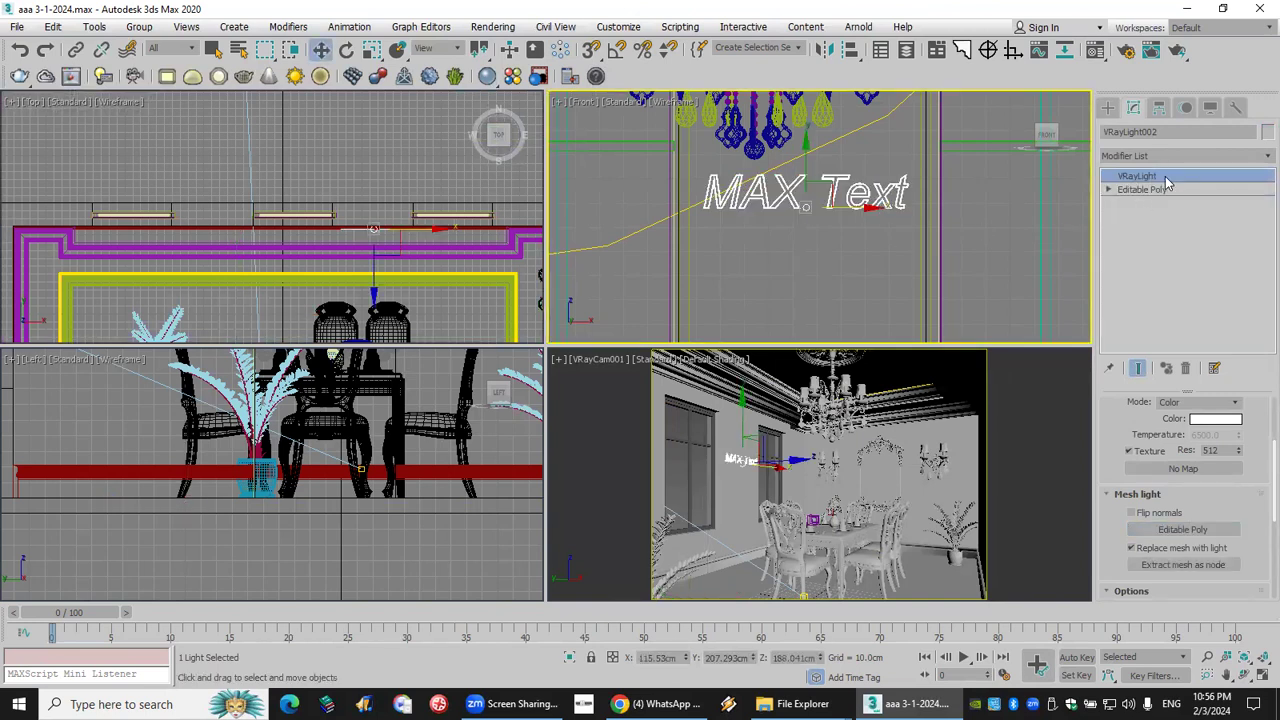
{"action": "left_click_drag", "start_coordinate": [1176, 414], "coordinate": [1170, 457]}
Set the light colour to pure red (255, 0, 0) and the multiplier to 79.
{"action": "left_click", "coordinate": [1212, 463]}
{"action": "left_click", "coordinate": [447, 105]}
{"action": "left_click_drag", "start_coordinate": [464, 155], "coordinate": [464, 106]}
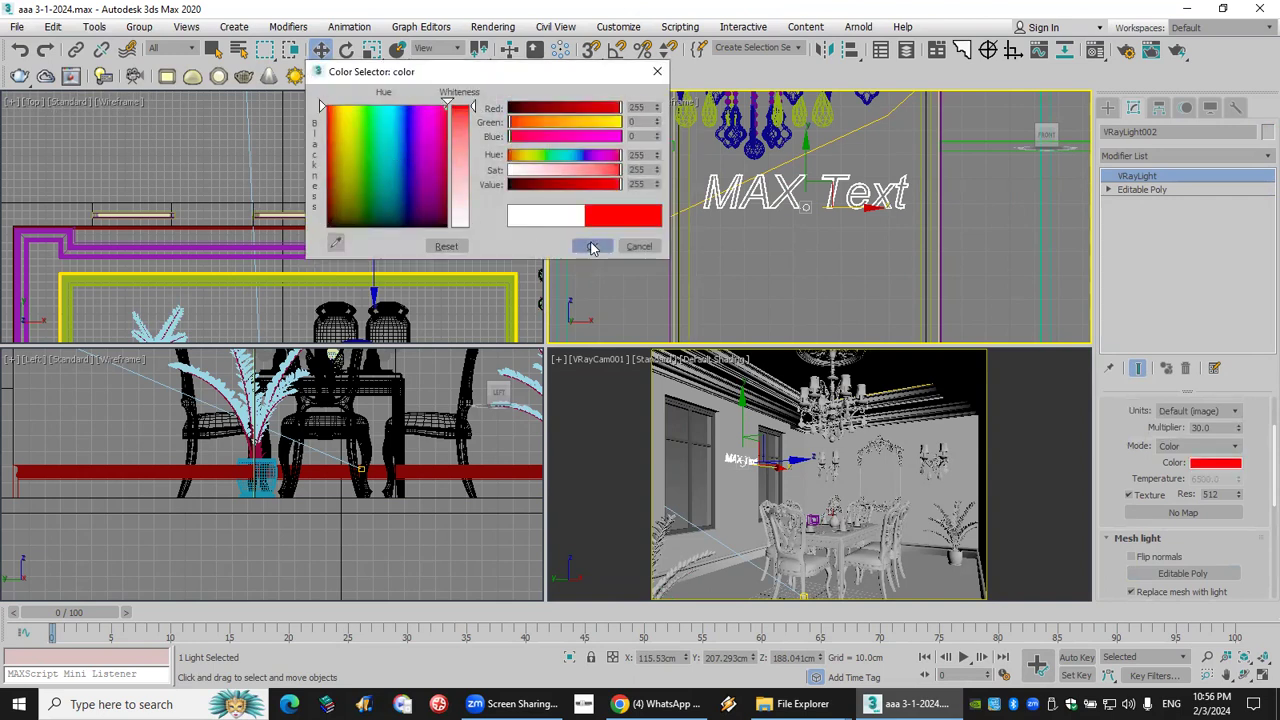
{"action": "left_click", "coordinate": [593, 247]}
{"action": "left_click_drag", "start_coordinate": [1247, 413], "coordinate": [1077, 437]}
Narrow the camera's field of view to close in on the text, keeping the light red.
{"action": "right_click", "coordinate": [1028, 440]}
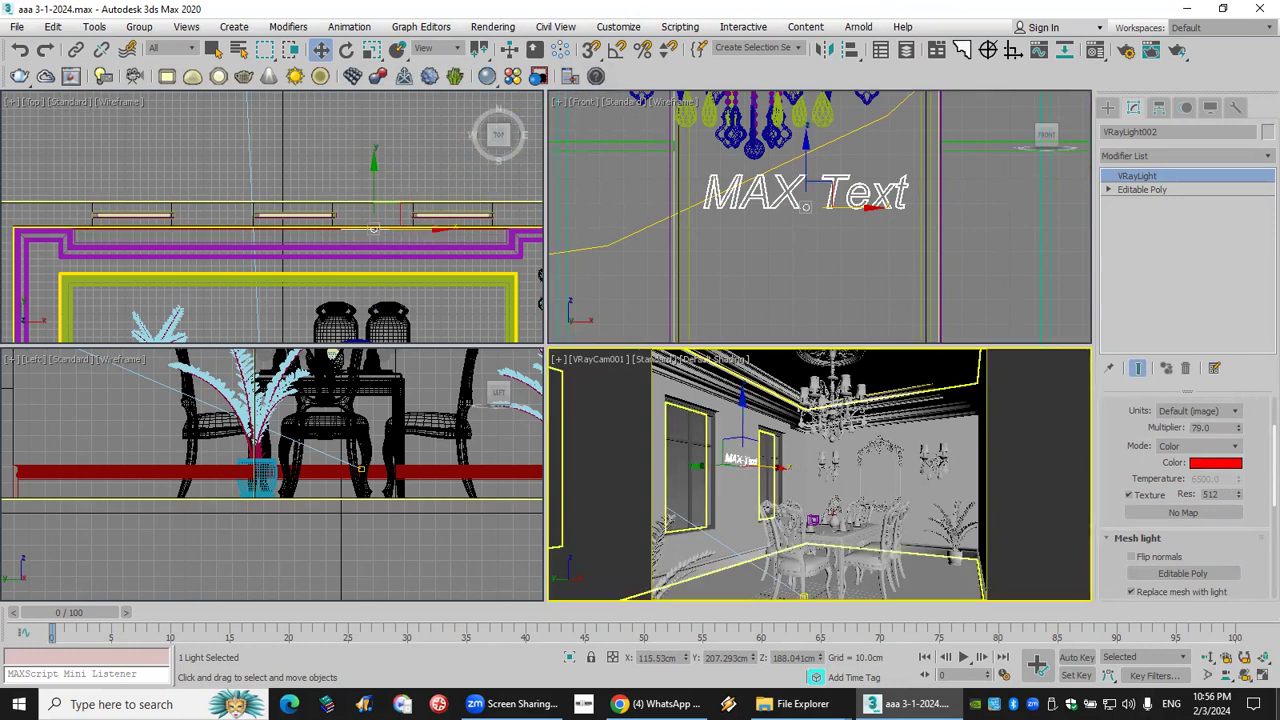
{"action": "left_click", "coordinate": [1207, 675]}
{"action": "left_click_drag", "start_coordinate": [808, 486], "coordinate": [822, 447]}
{"action": "left_click", "coordinate": [1217, 464]}
{"action": "left_click_drag", "start_coordinate": [389, 189], "coordinate": [500, 112]}
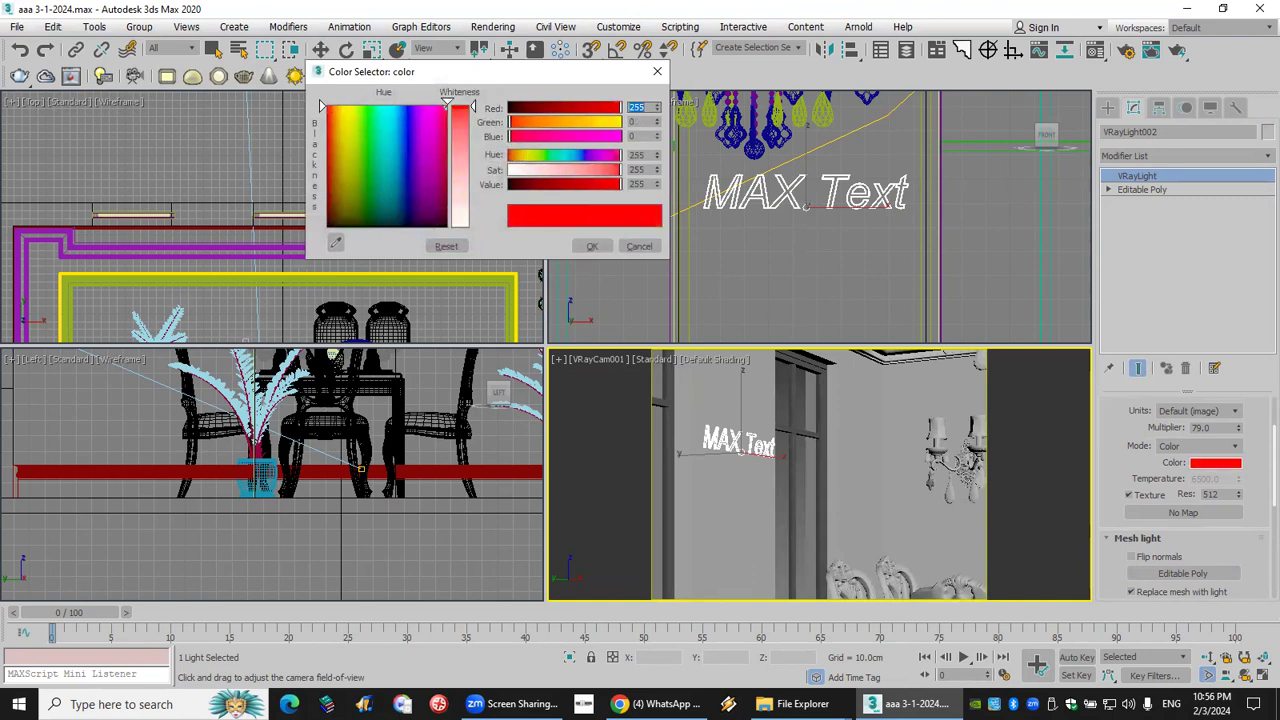
{"action": "left_click", "coordinate": [600, 248]}
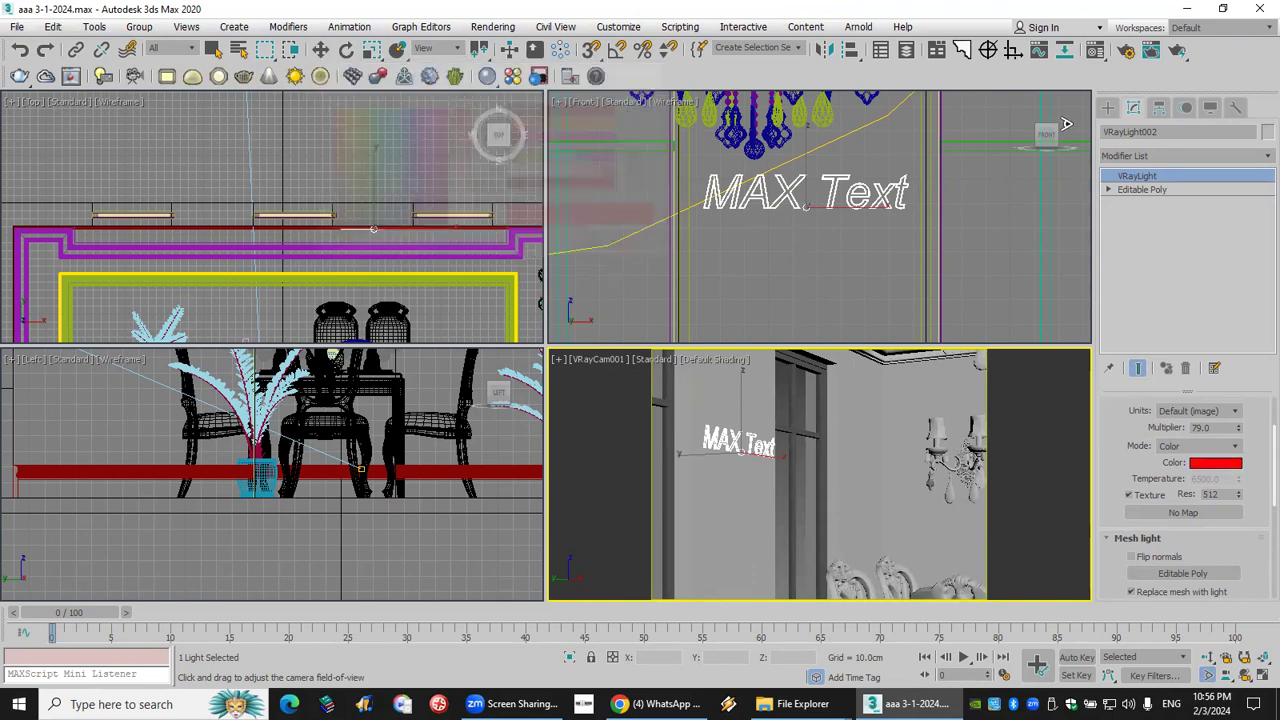
Render the camera view and draw a render region around the red MAX Text.
{"action": "left_click", "coordinate": [1176, 52]}
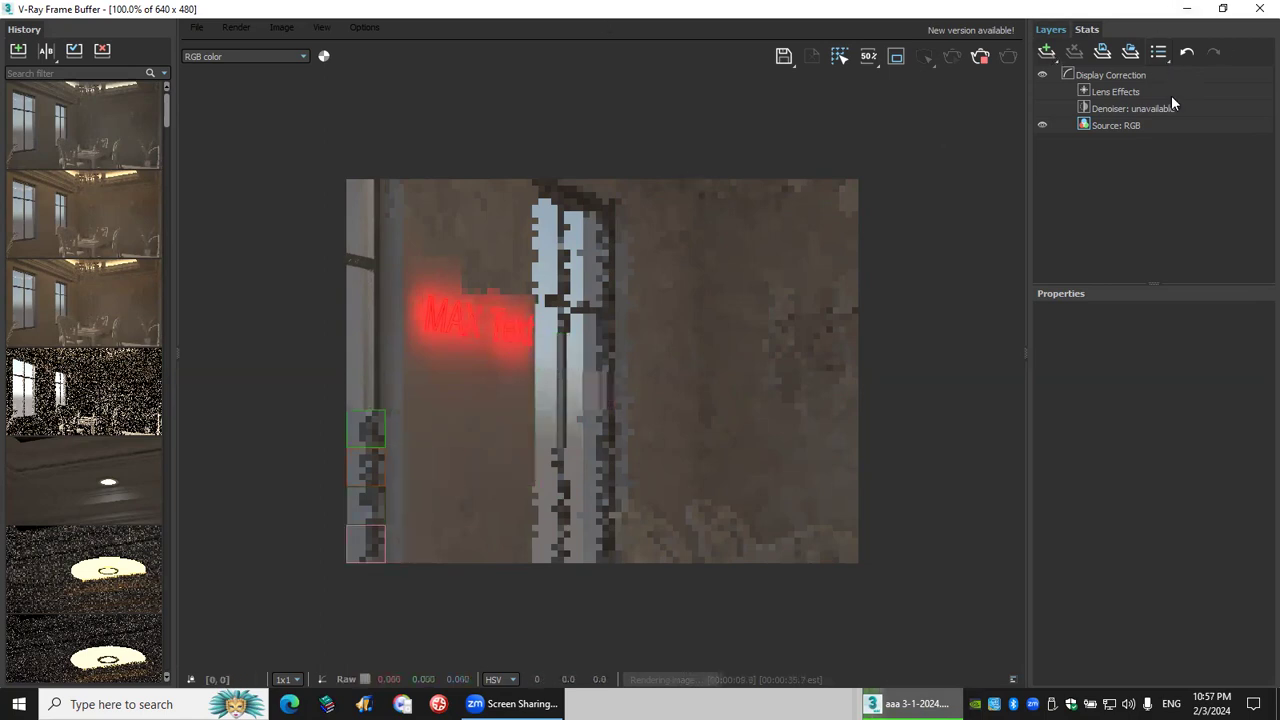
{"action": "left_click", "coordinate": [896, 56]}
{"action": "left_click_drag", "start_coordinate": [363, 249], "coordinate": [463, 371]}
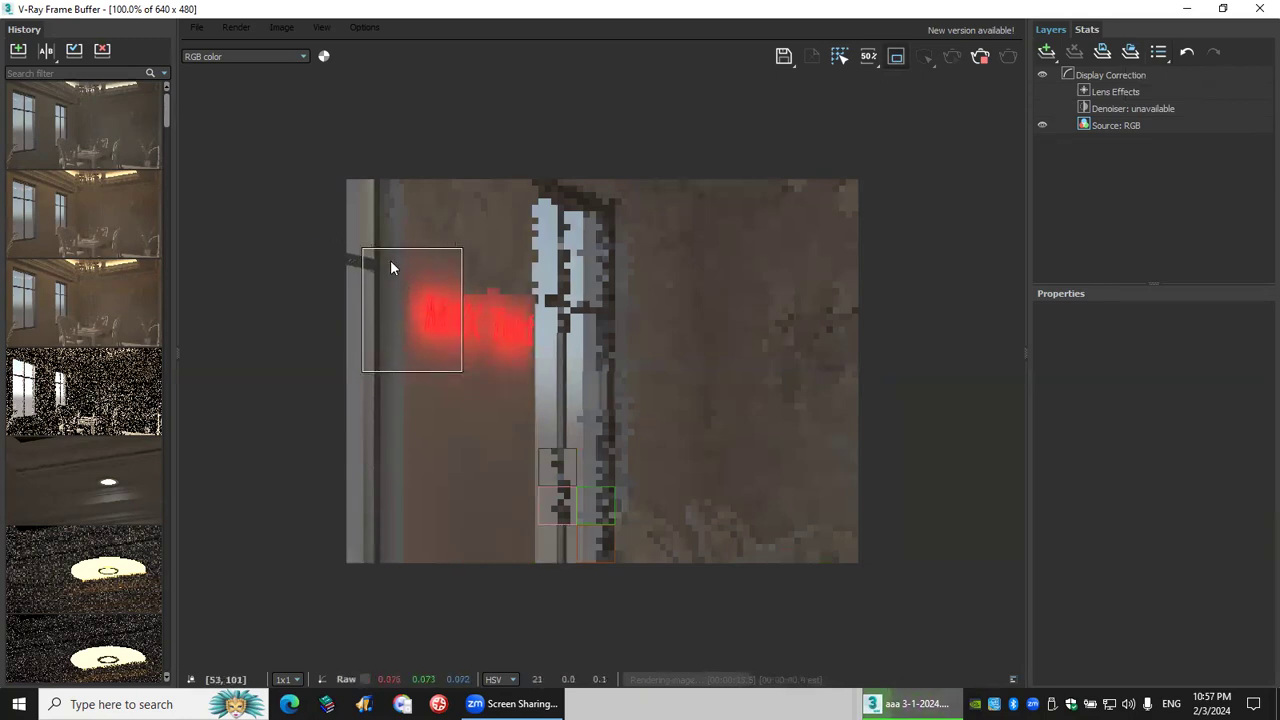
{"action": "left_click", "coordinate": [1222, 8]}
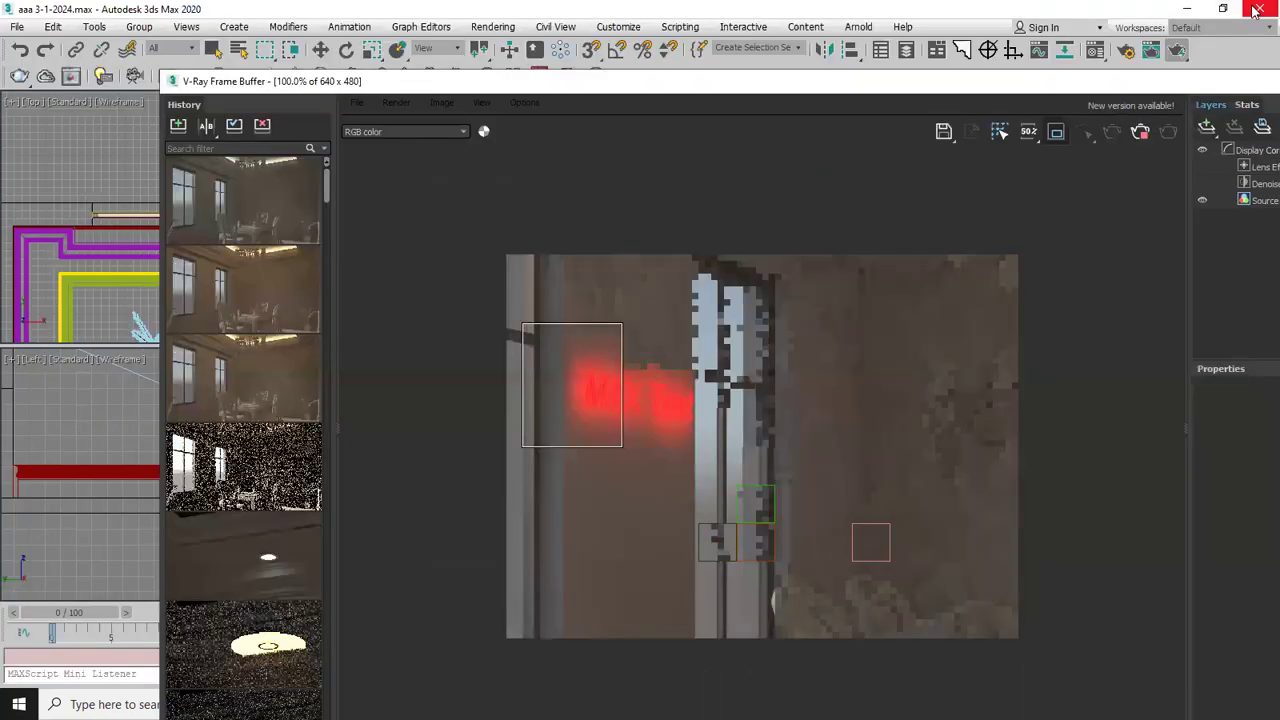
Close the V-Ray frame buffer and the rendering progress window.
{"action": "left_click_drag", "start_coordinate": [916, 86], "coordinate": [676, 86]}
{"action": "left_click", "coordinate": [1188, 82]}
{"action": "left_click", "coordinate": [828, 126]}
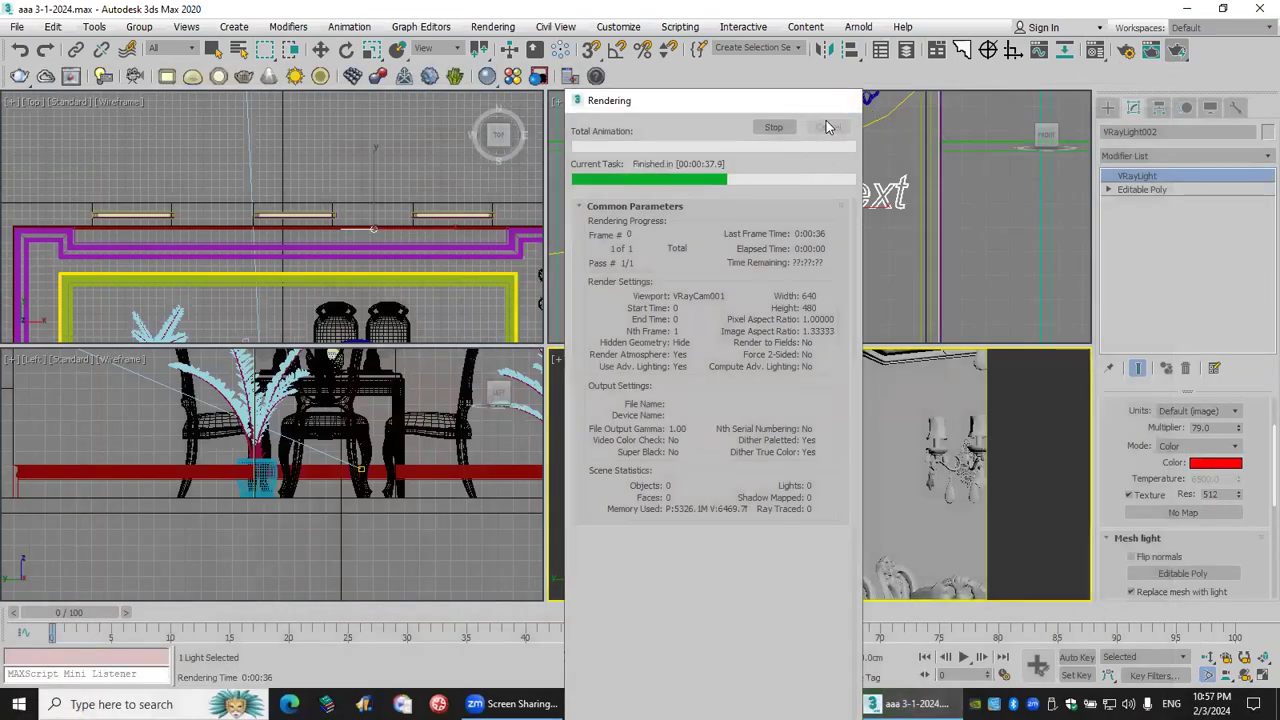
In Render Setup's Common tab, set output size to 2667 × 2000 with image aspect locked.
{"action": "left_click", "coordinate": [492, 26]}
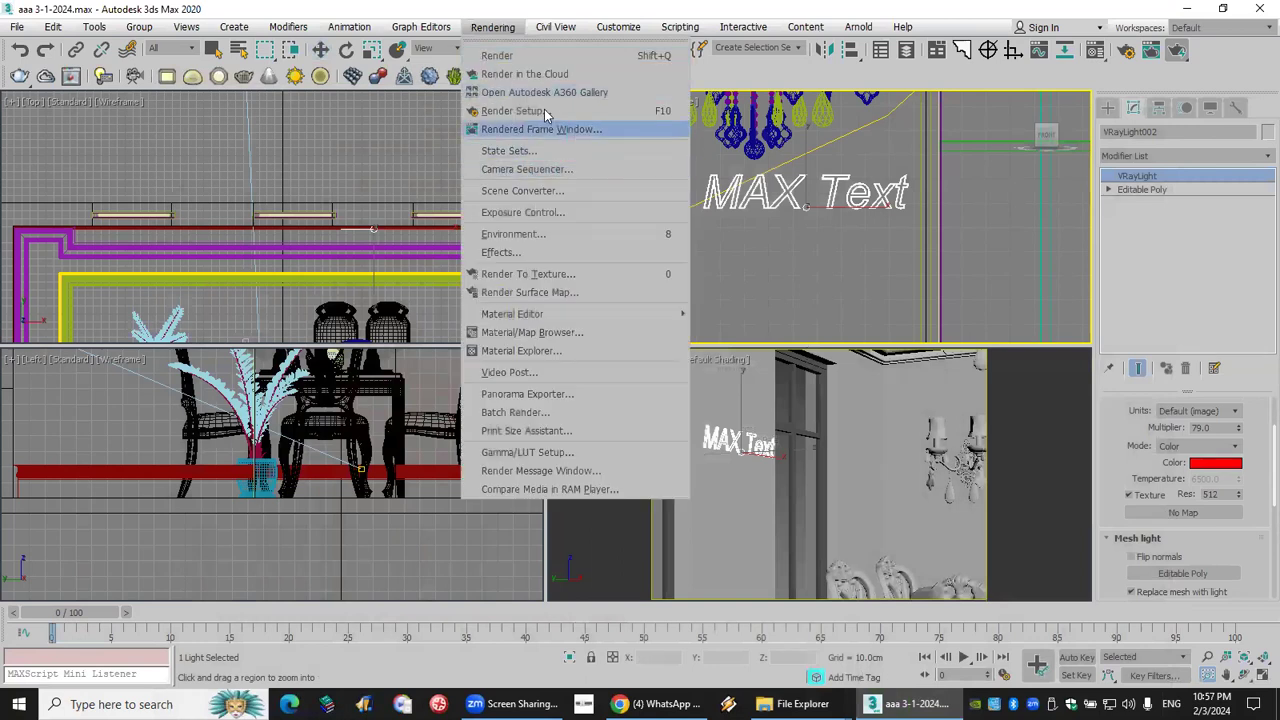
{"action": "left_click", "coordinate": [546, 112]}
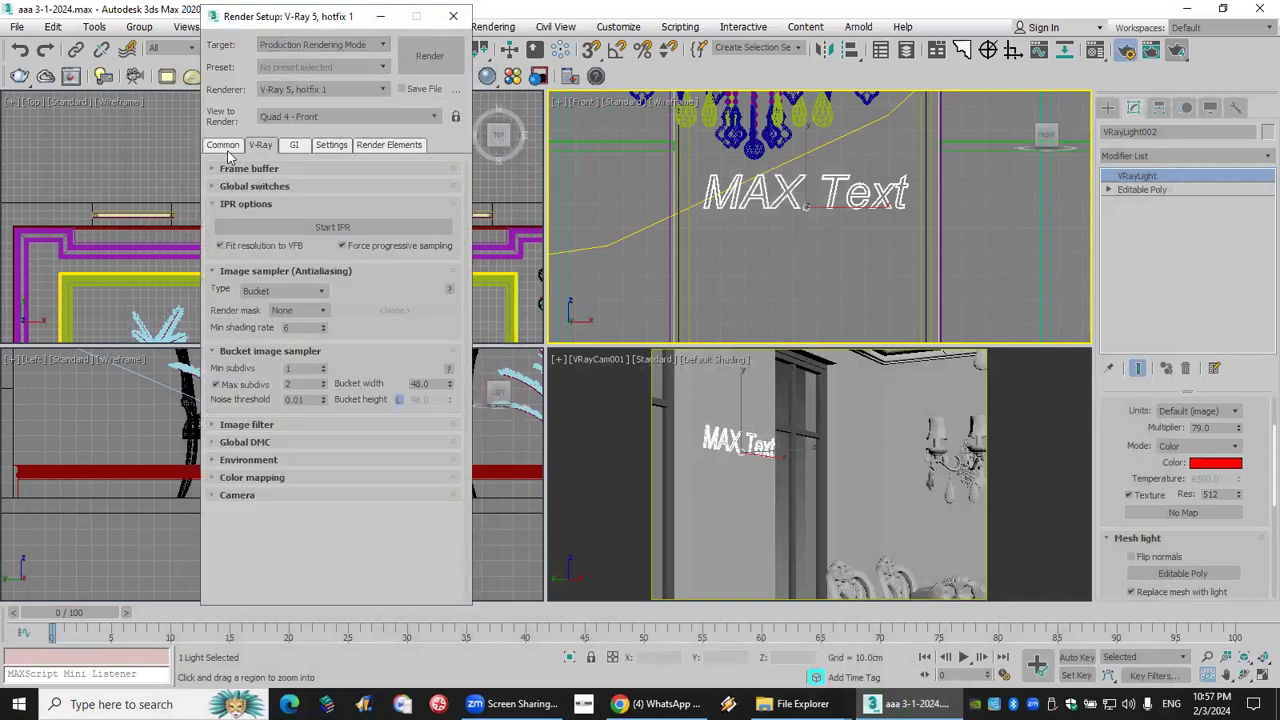
{"action": "left_click", "coordinate": [223, 145]}
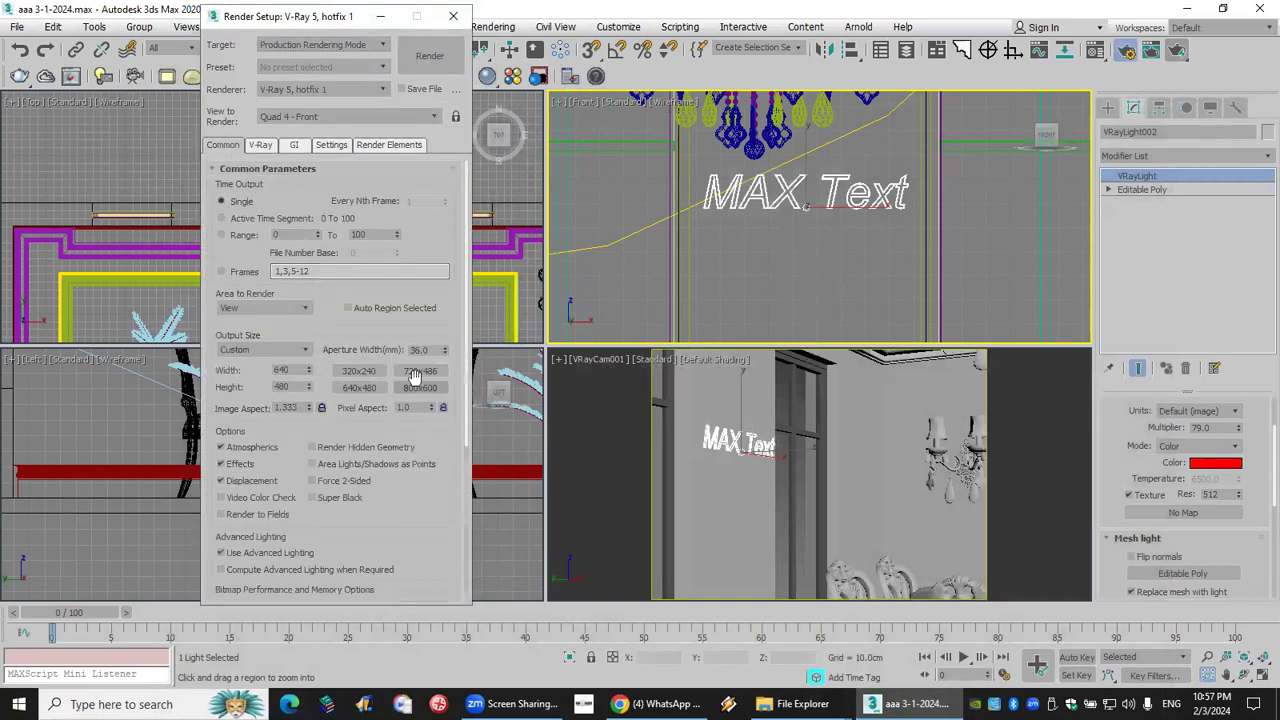
{"action": "left_click", "coordinate": [294, 386]}
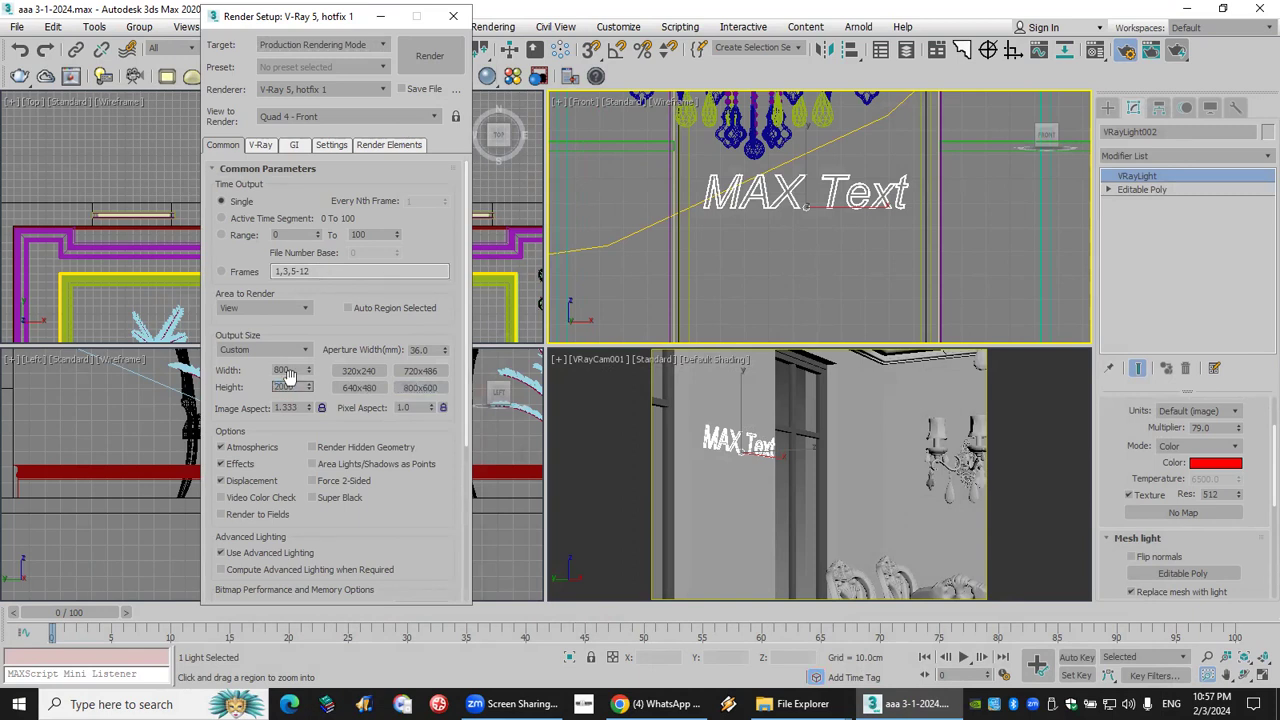
{"action": "left_click", "coordinate": [420, 387]}
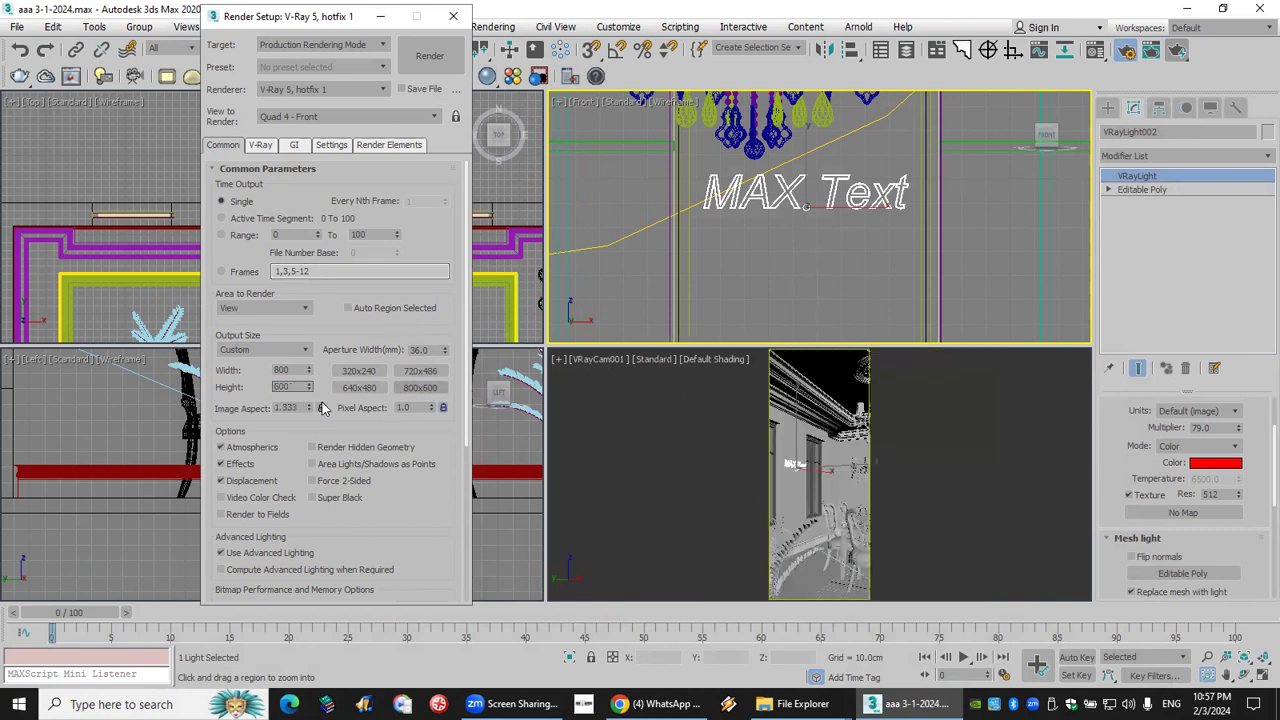
{"action": "left_click", "coordinate": [321, 408]}
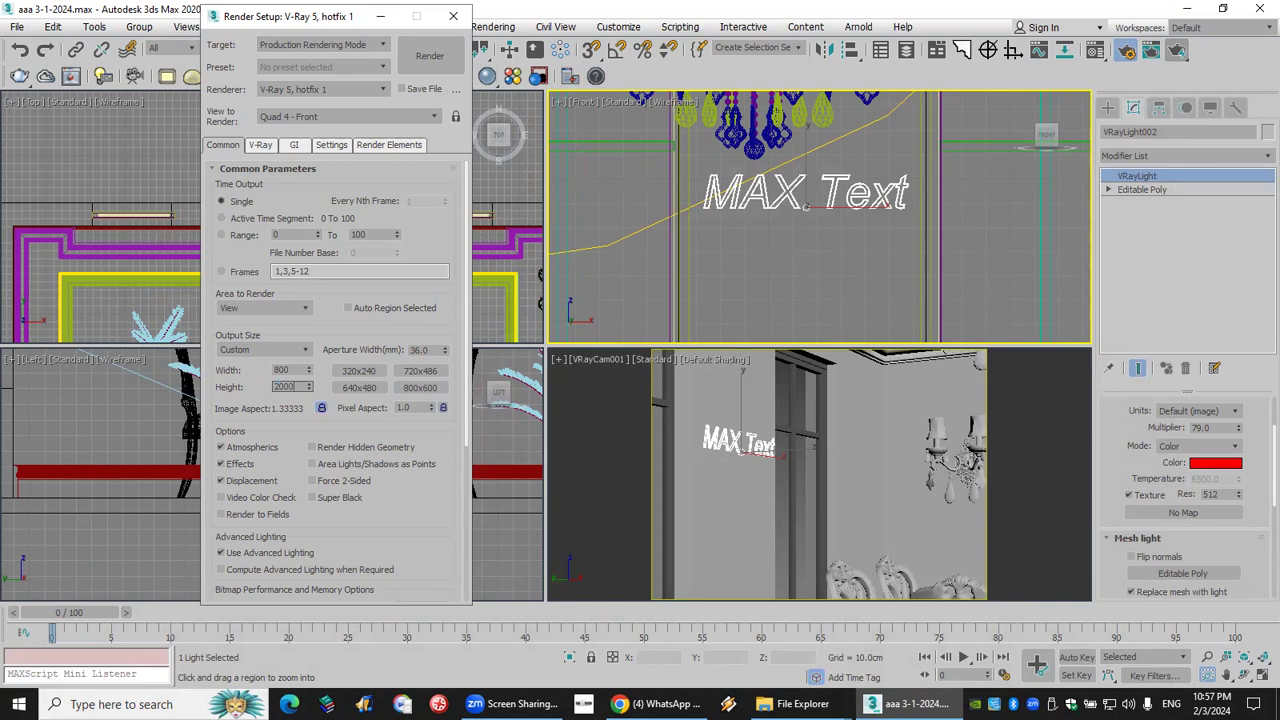
Set the irradiance map preset to Medium and edit the Light cache Subdivs value.
{"action": "left_click", "coordinate": [260, 145]}
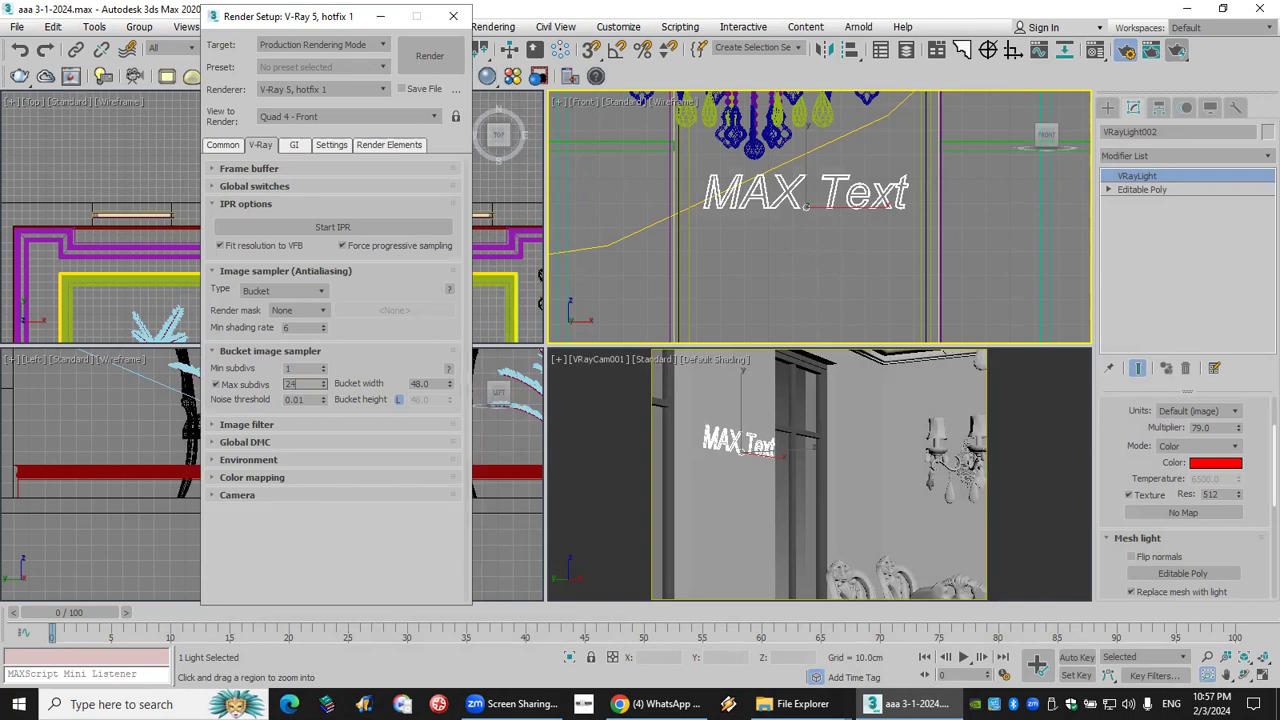
{"action": "left_click", "coordinate": [298, 144]}
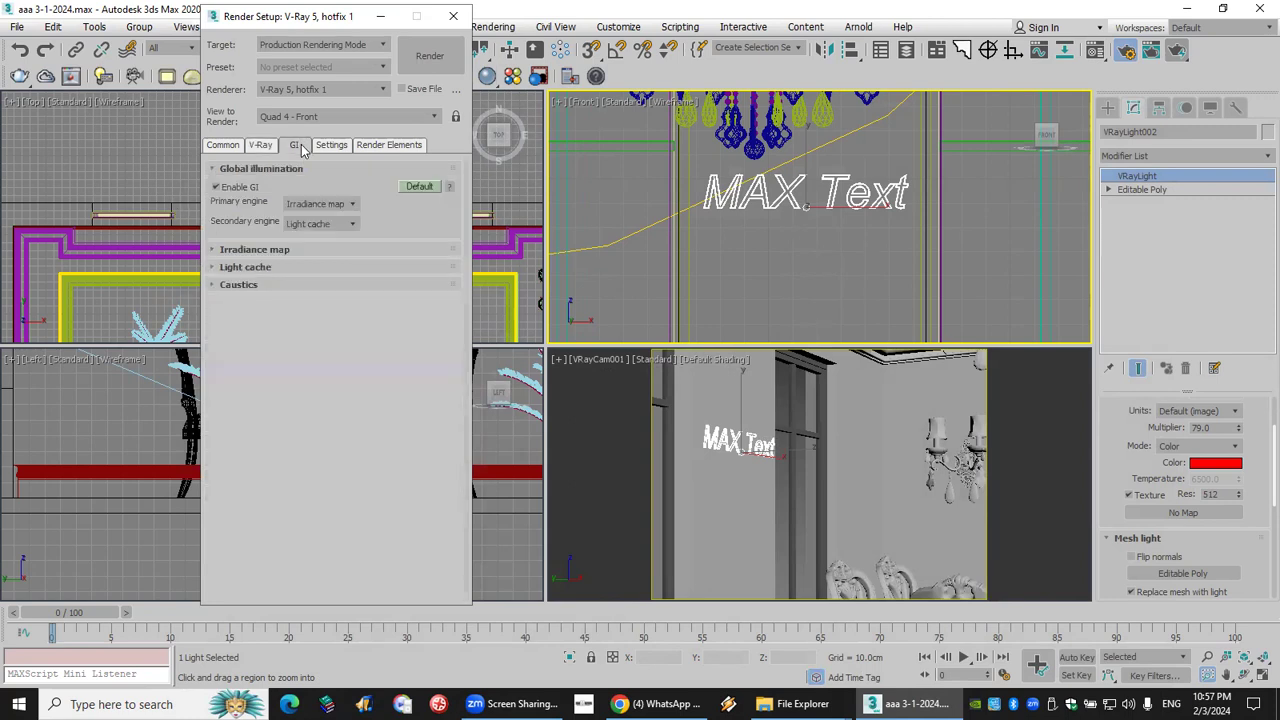
{"action": "left_click", "coordinate": [325, 250]}
{"action": "left_click", "coordinate": [325, 269]}
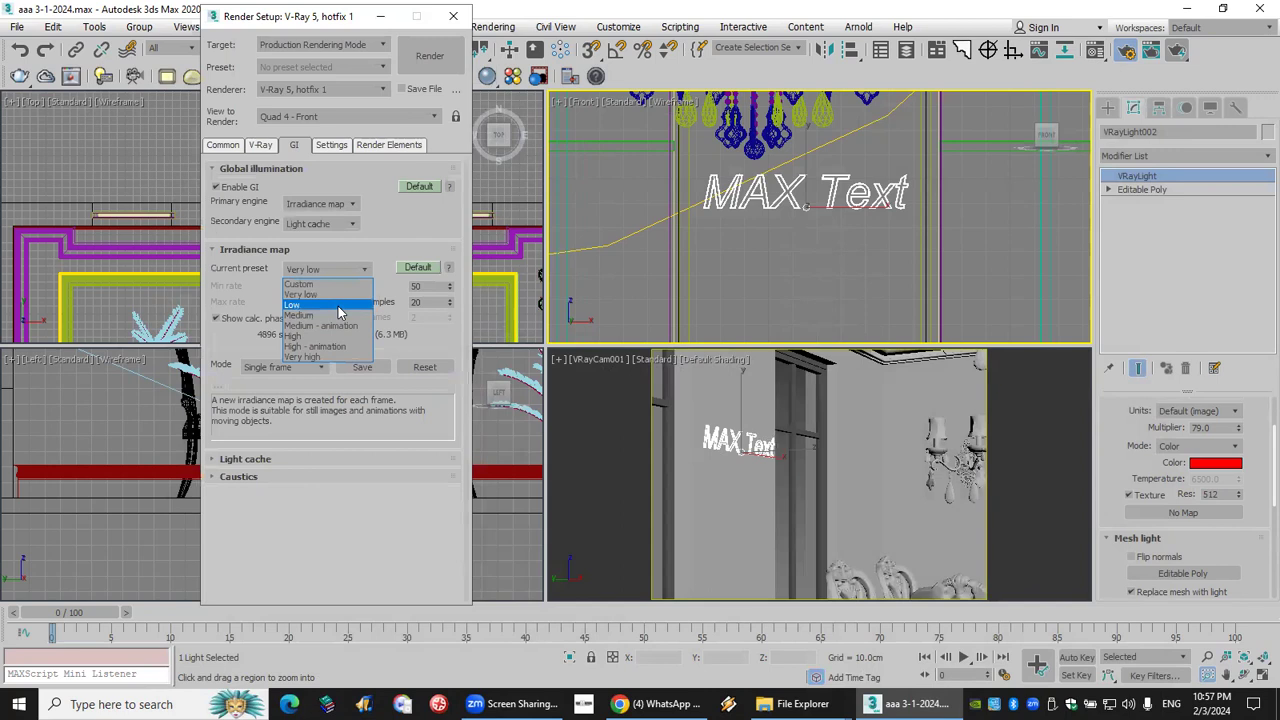
{"action": "left_click", "coordinate": [325, 300]}
{"action": "left_click", "coordinate": [341, 458]}
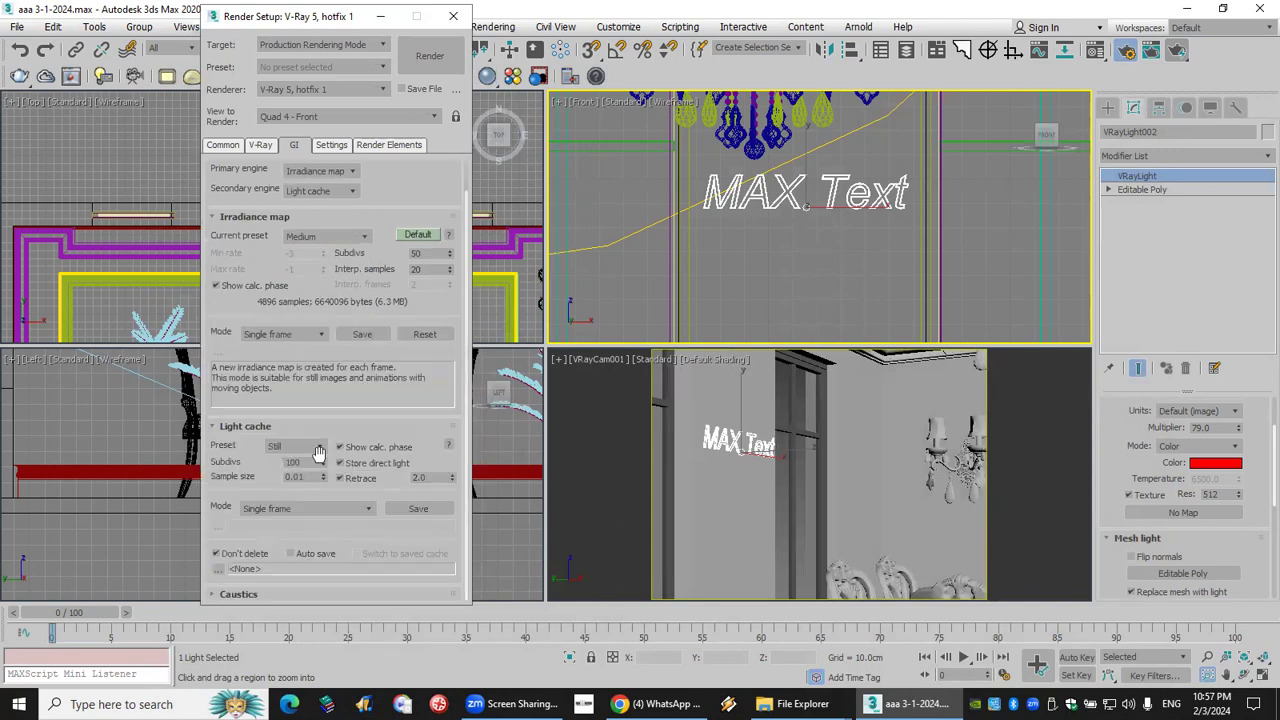
{"action": "double_click", "coordinate": [307, 461]}
{"action": "type", "text": "1"}
Add a VRayDenoiser render element and render the VRayCam001 camera view.
{"action": "left_click", "coordinate": [389, 145]}
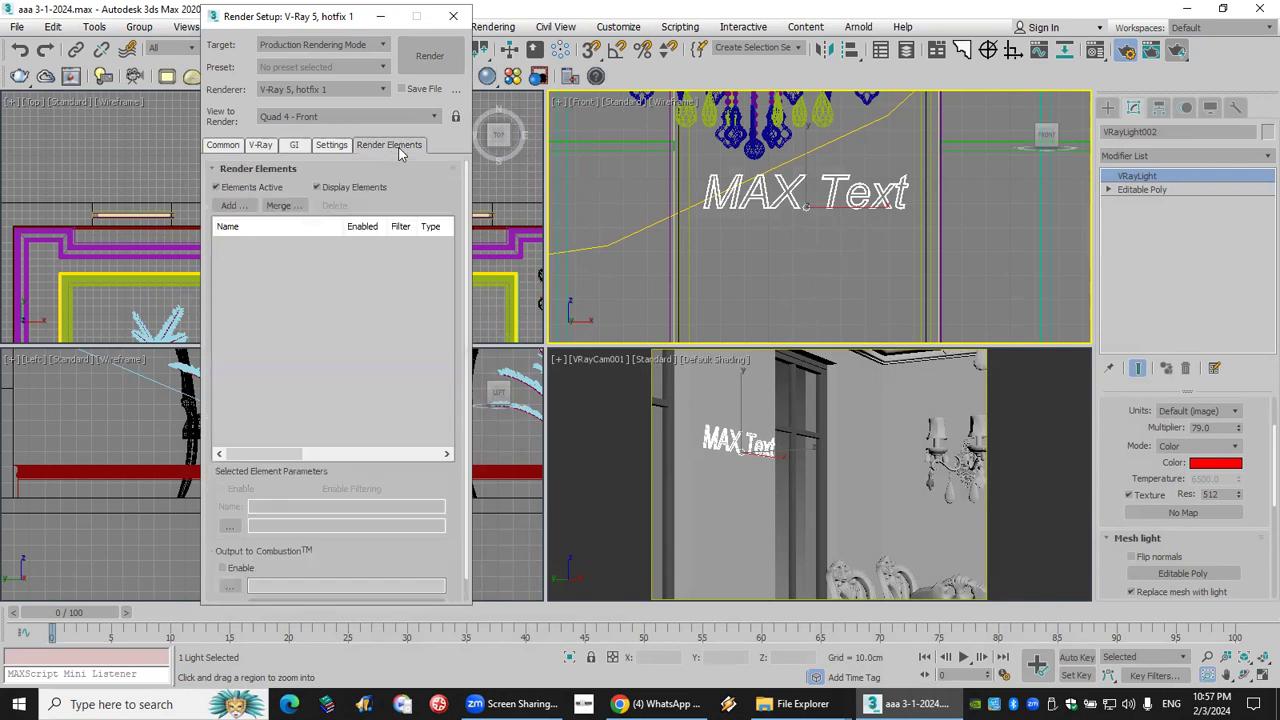
{"action": "left_click", "coordinate": [232, 205]}
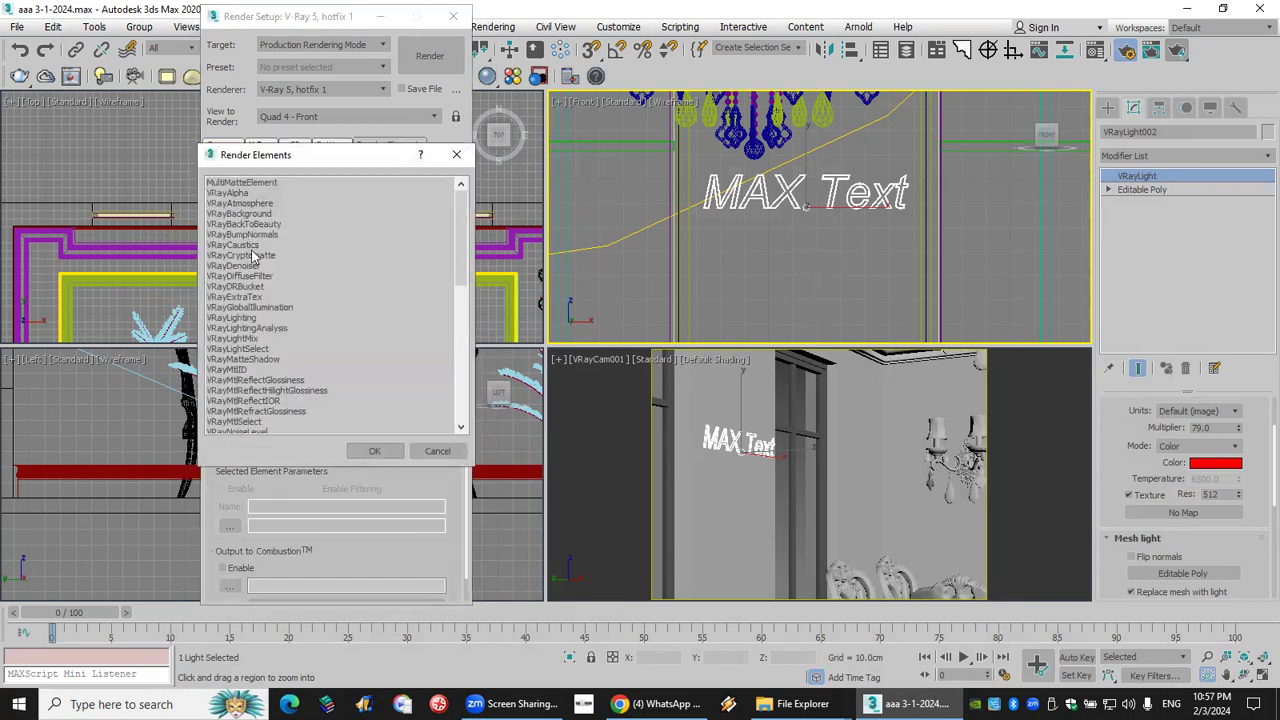
{"action": "double_click", "coordinate": [240, 266]}
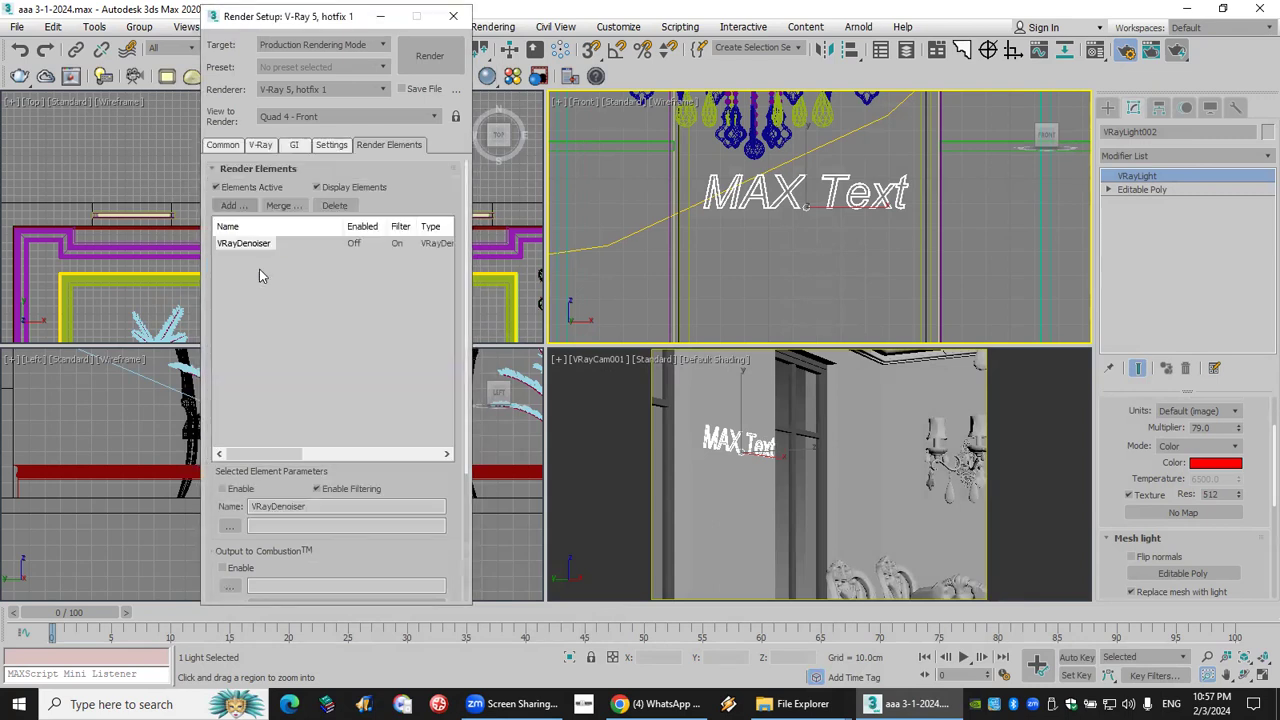
{"action": "right_click", "coordinate": [686, 404]}
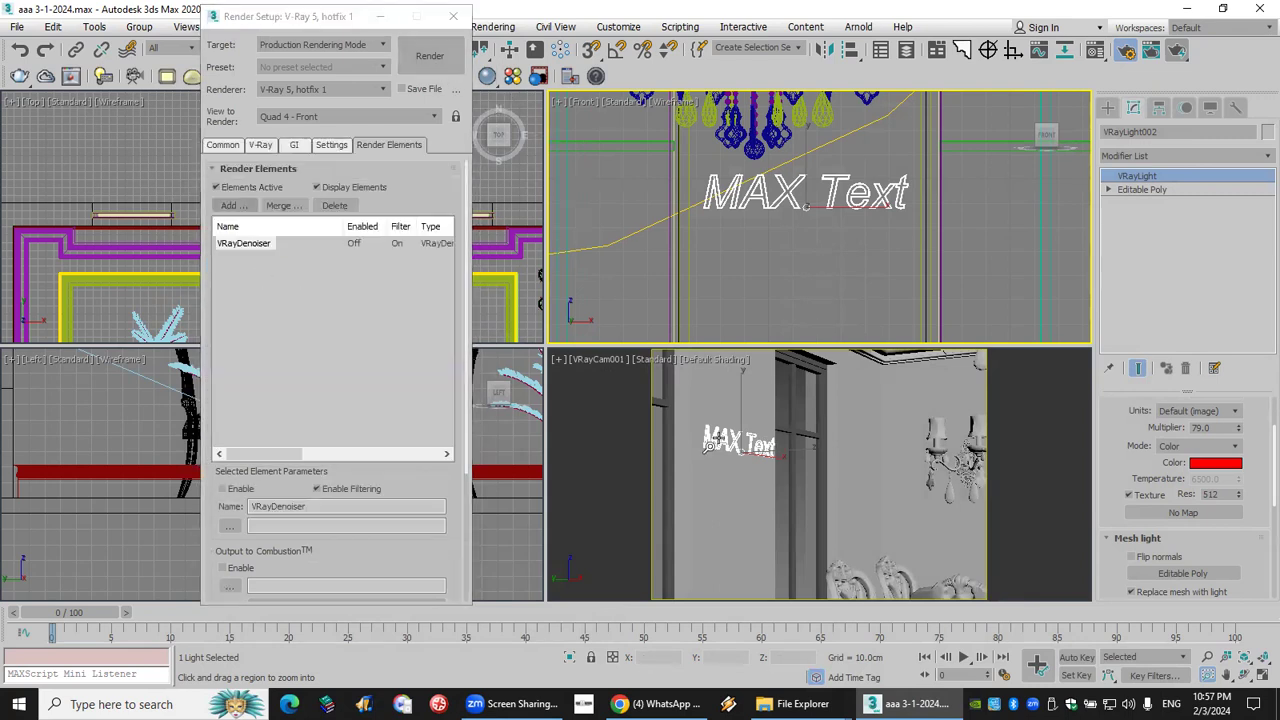
{"action": "left_click", "coordinate": [429, 57]}
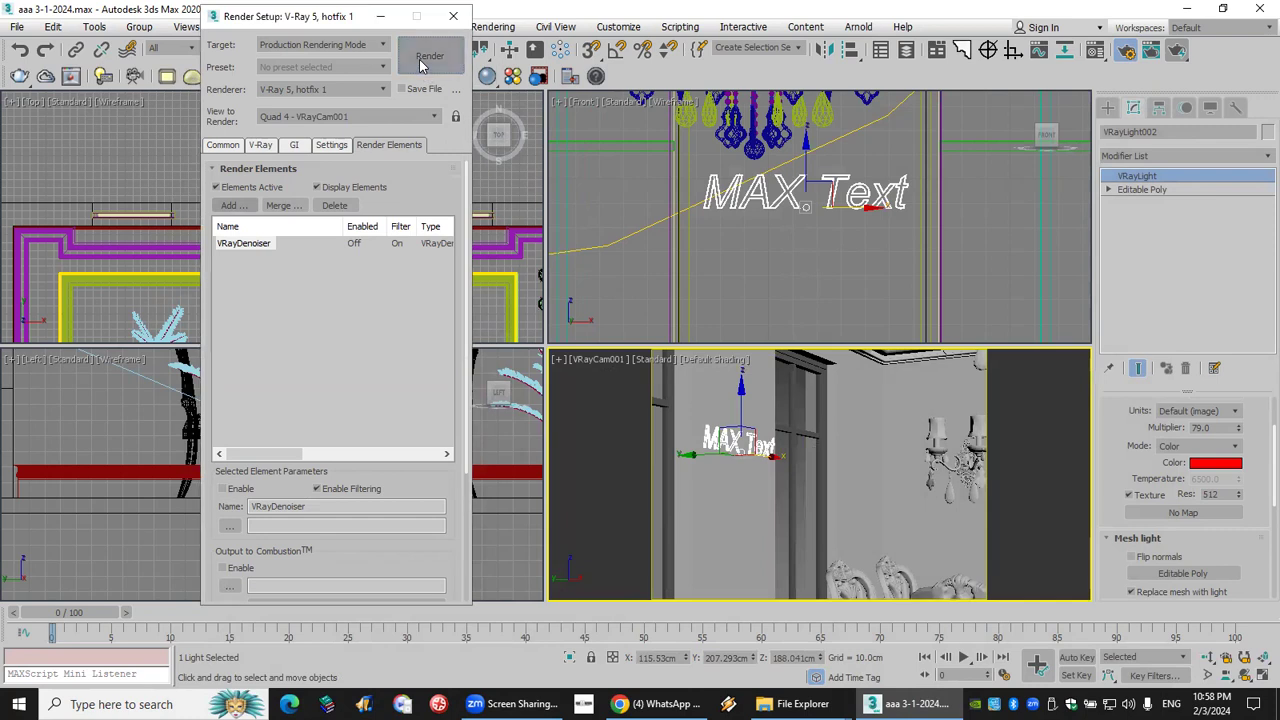